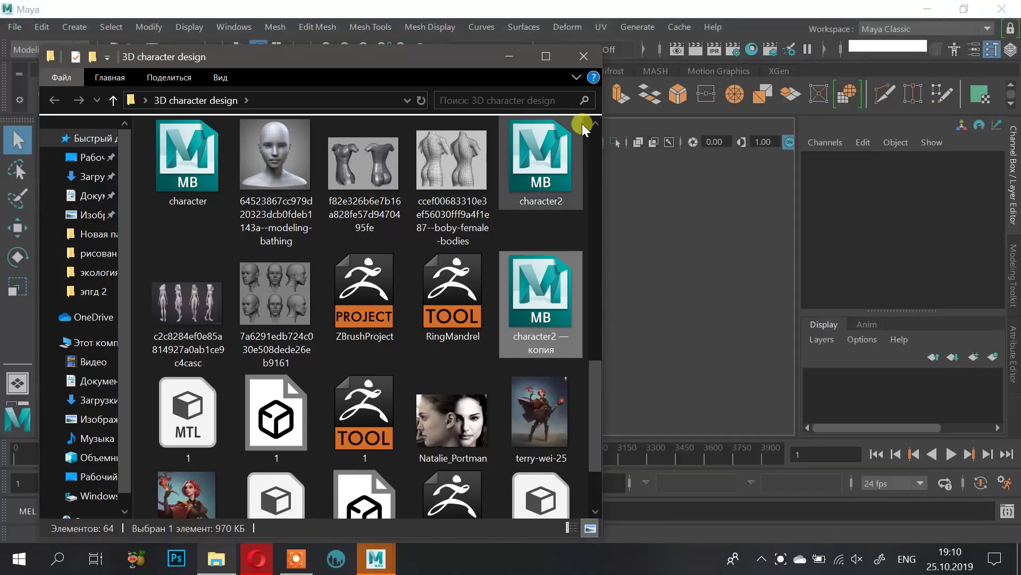
Step: Minimise the 3D character design folder window and dismiss the What's New Highlight Settings dialog in Maya
click(509, 56)
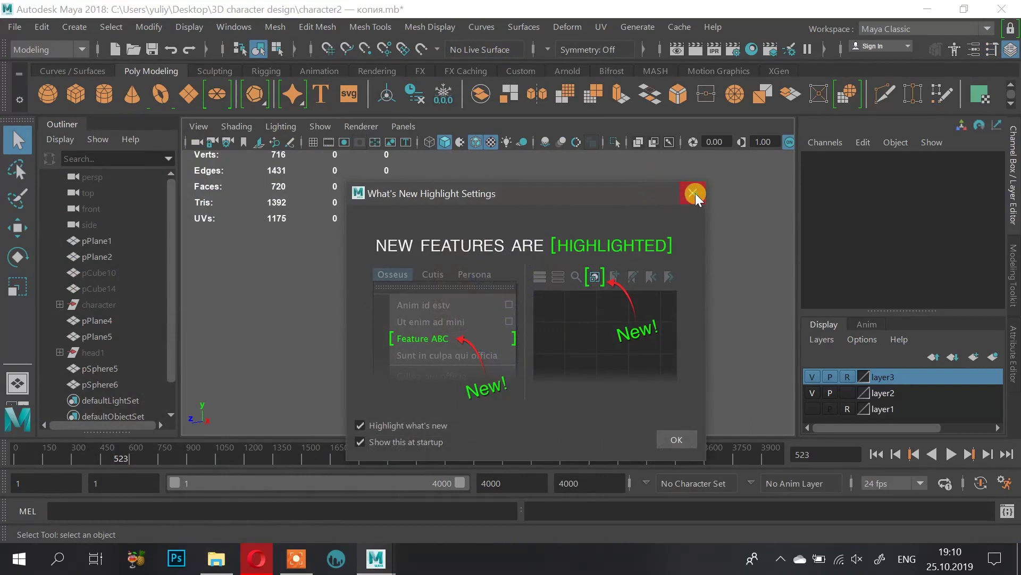
click(693, 193)
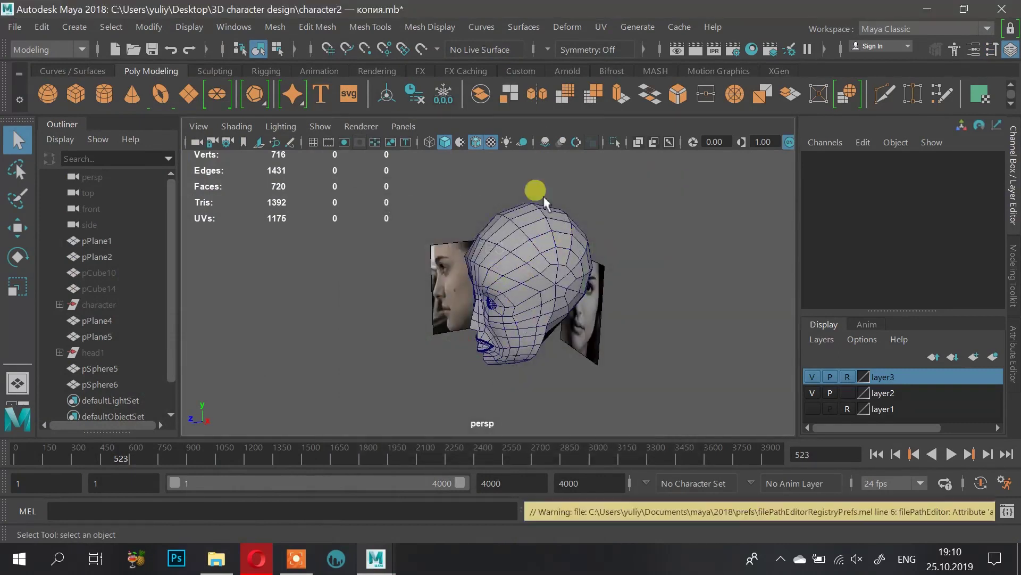
alt+drag(537, 194, 473, 304)
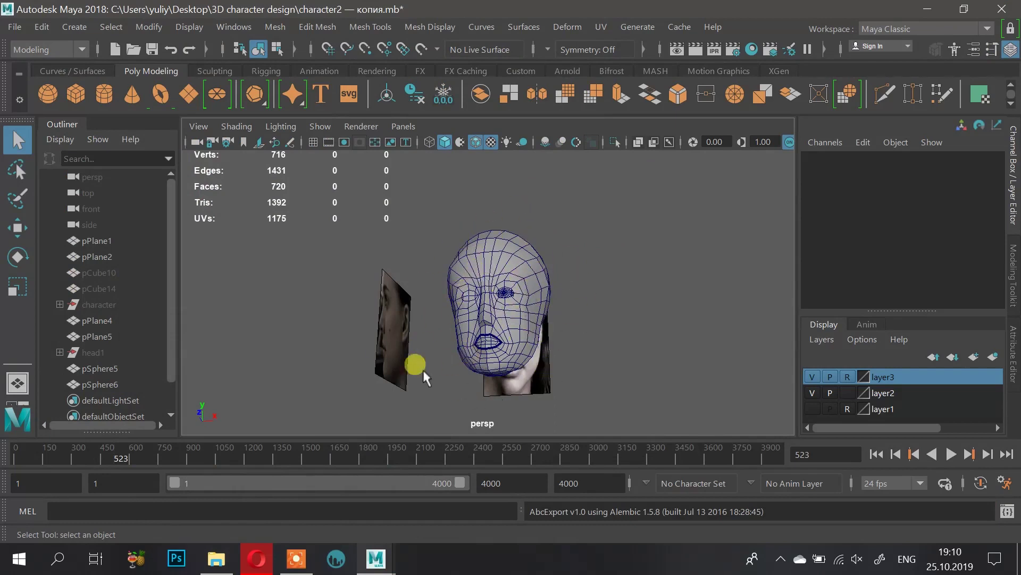
Step: Select the hidden character group and make it visible in the scene
click(100, 308)
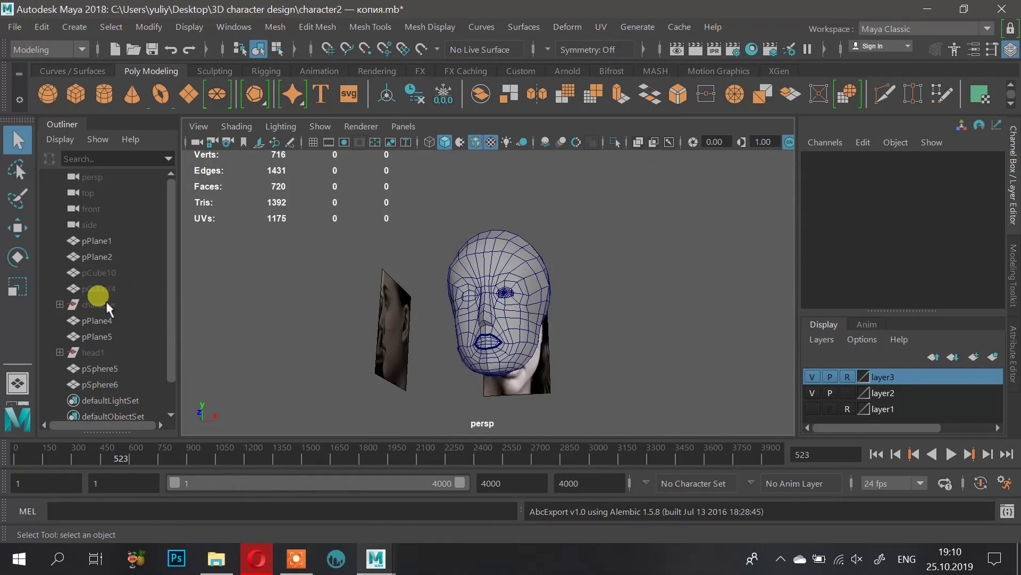
alt+drag(582, 247, 338, 347)
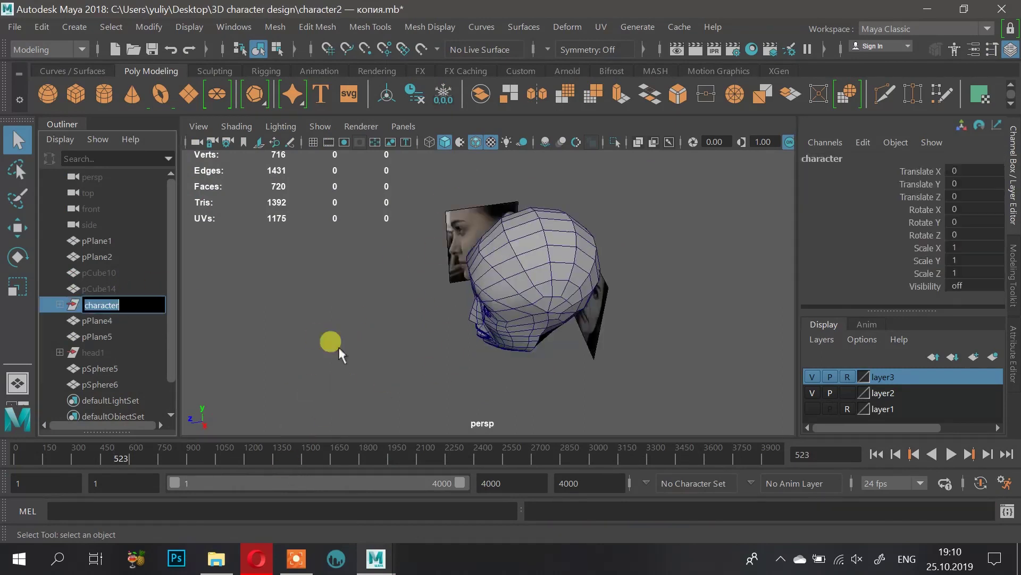
click(105, 336)
click(114, 303)
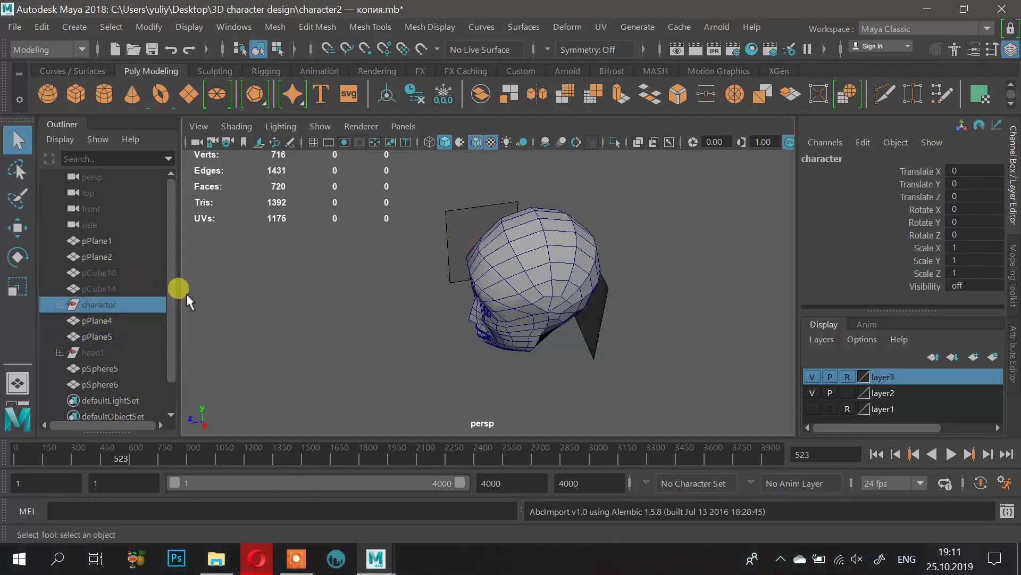
key(shift+h)
Step: Examine the character's full body and head from several angles and distances
alt+drag(493, 276, 615, 288)
alt+right_drag(605, 278, 492, 346)
alt+middle_drag(532, 298, 538, 160)
alt+drag(527, 212, 531, 234)
alt+right_drag(531, 235, 586, 238)
alt+middle_drag(586, 239, 559, 341)
alt+drag(562, 343, 483, 366)
alt+middle_drag(507, 352, 567, 257)
alt+right_drag(567, 257, 497, 260)
alt+drag(496, 260, 577, 242)
alt+middle_drag(577, 241, 569, 321)
alt+right_drag(570, 321, 453, 290)
alt+middle_drag(480, 246, 493, 345)
alt+drag(494, 351, 511, 237)
alt+middle_drag(510, 237, 579, 265)
Step: Save the scene and open the my character 2 file from the Downloads folder
key(ctrl+s)
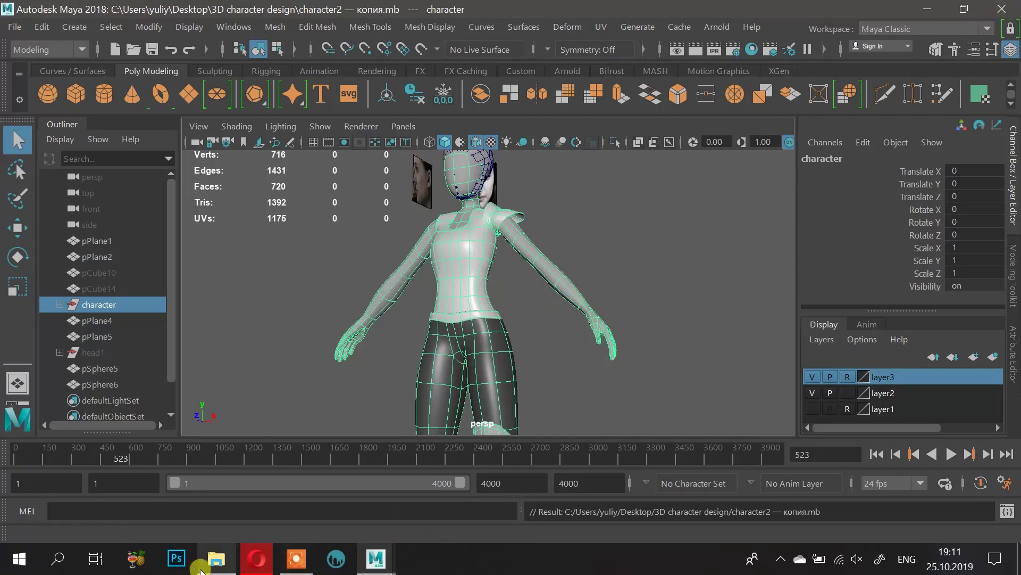
click(216, 559)
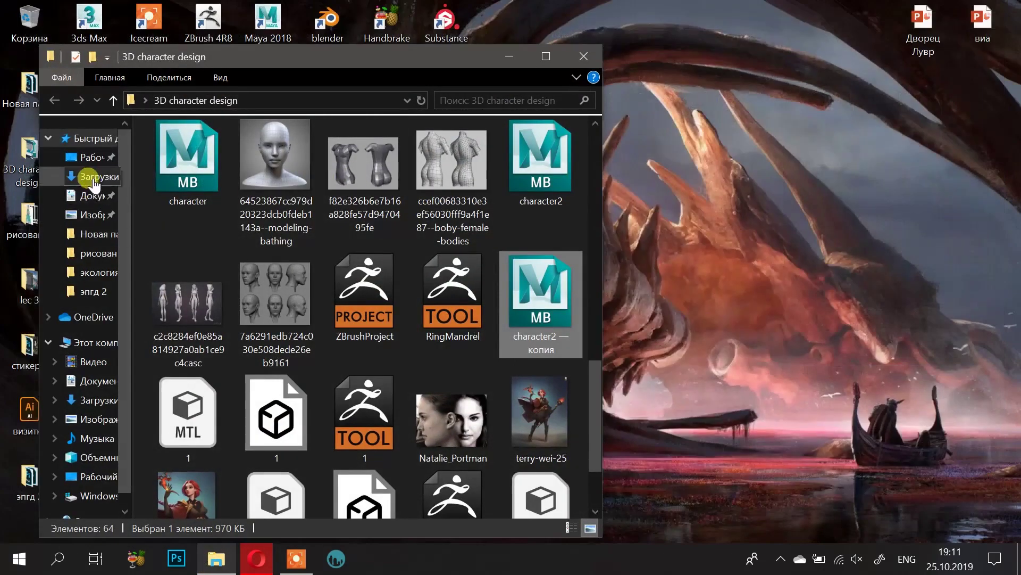
click(85, 177)
right_click(390, 199)
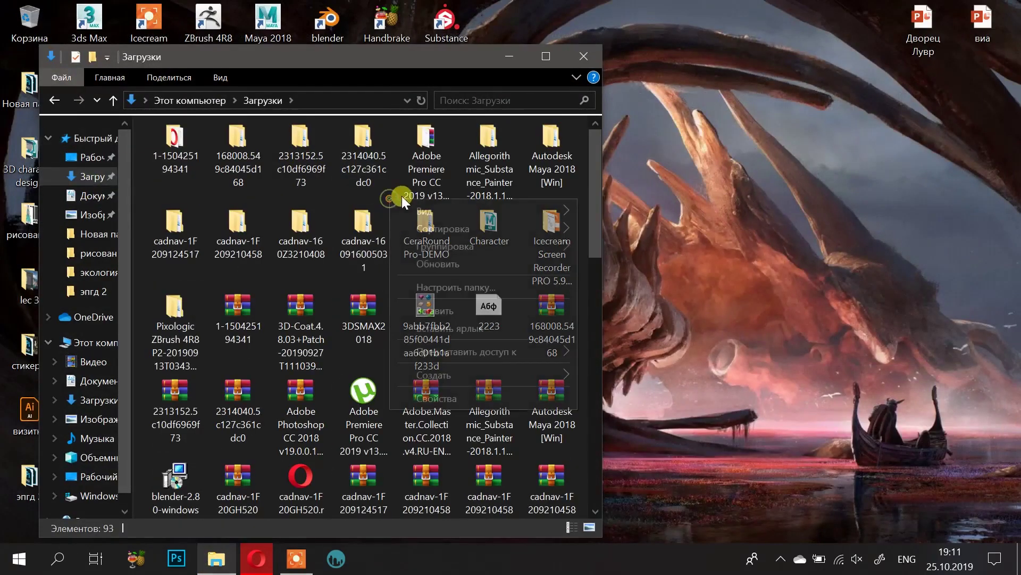
click(462, 226)
click(647, 251)
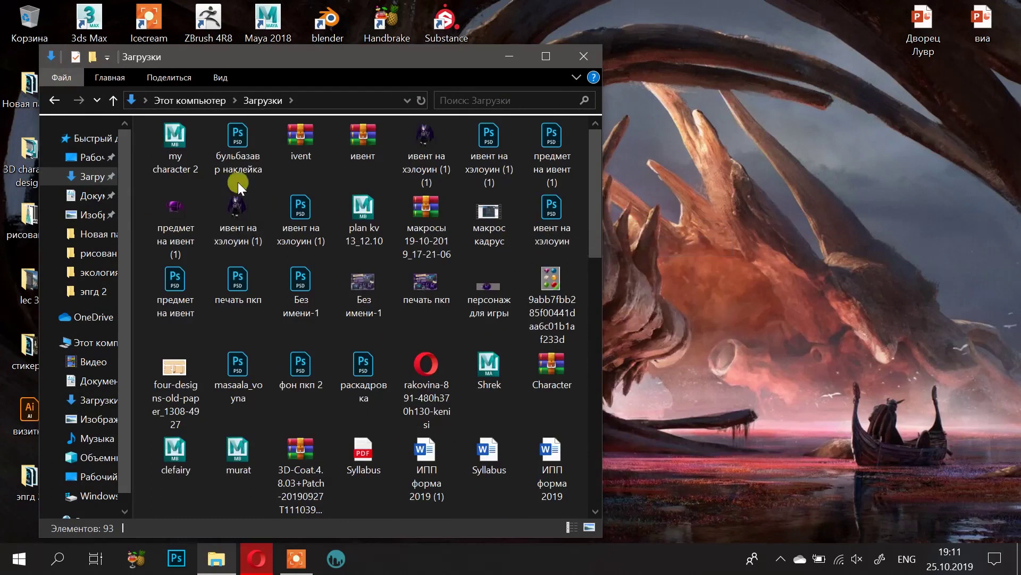
click(181, 152)
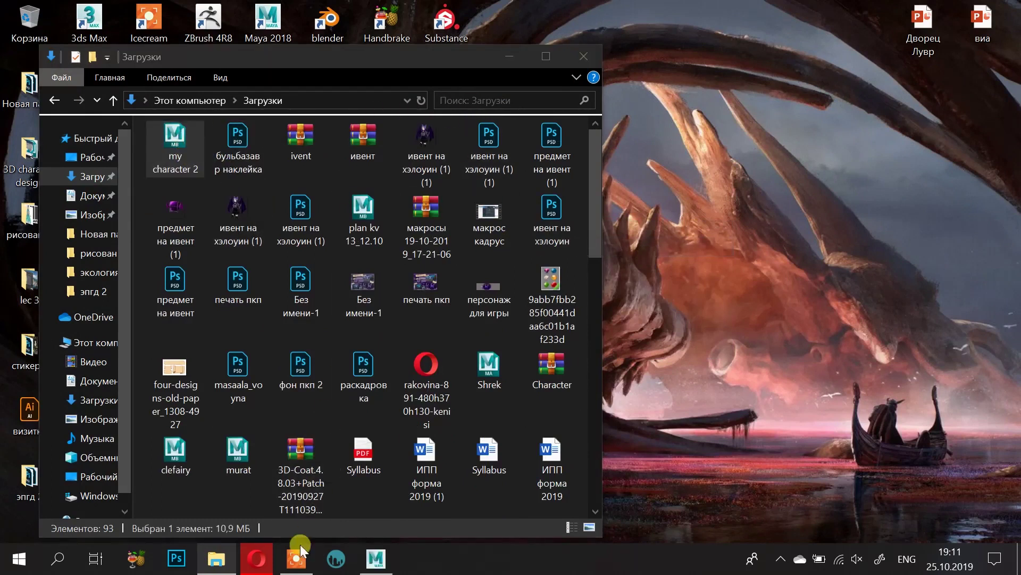
Step: Switch to Telegram Web in the browser and open the full-body character screenshot in Saved Messages
click(242, 565)
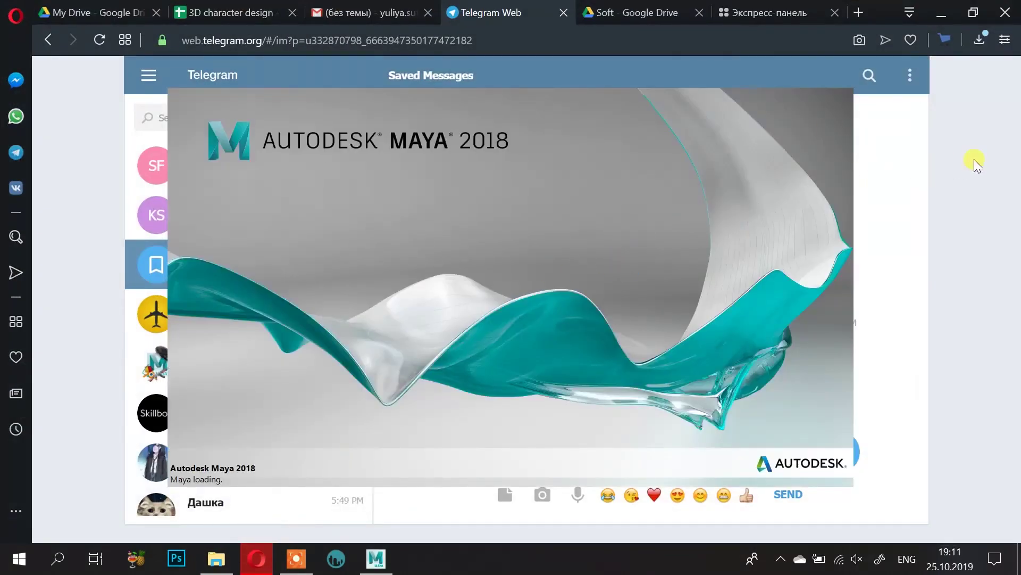
scroll(684, 333, down, 5)
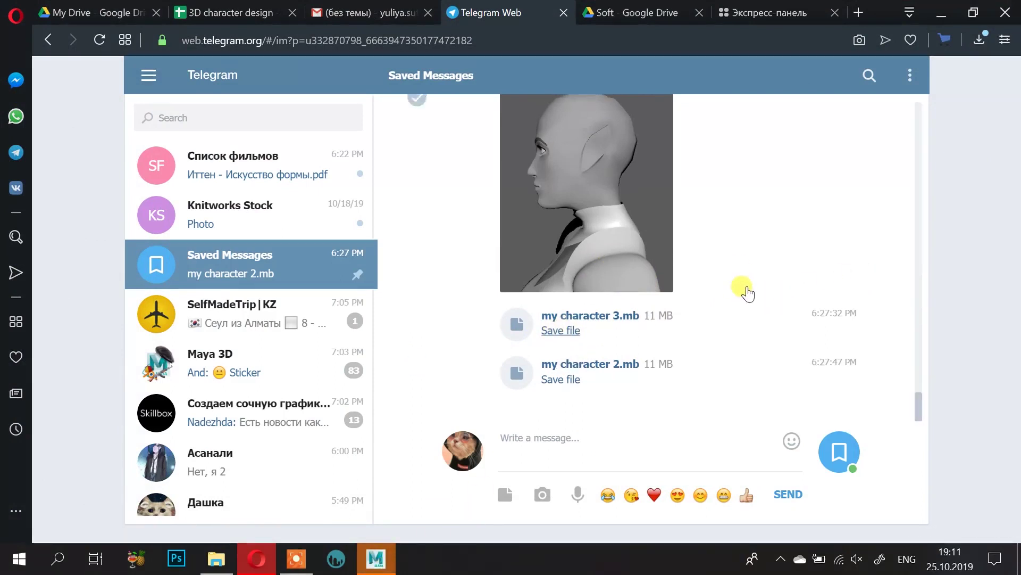
scroll(745, 287, up, 5)
scroll(745, 261, up, 10)
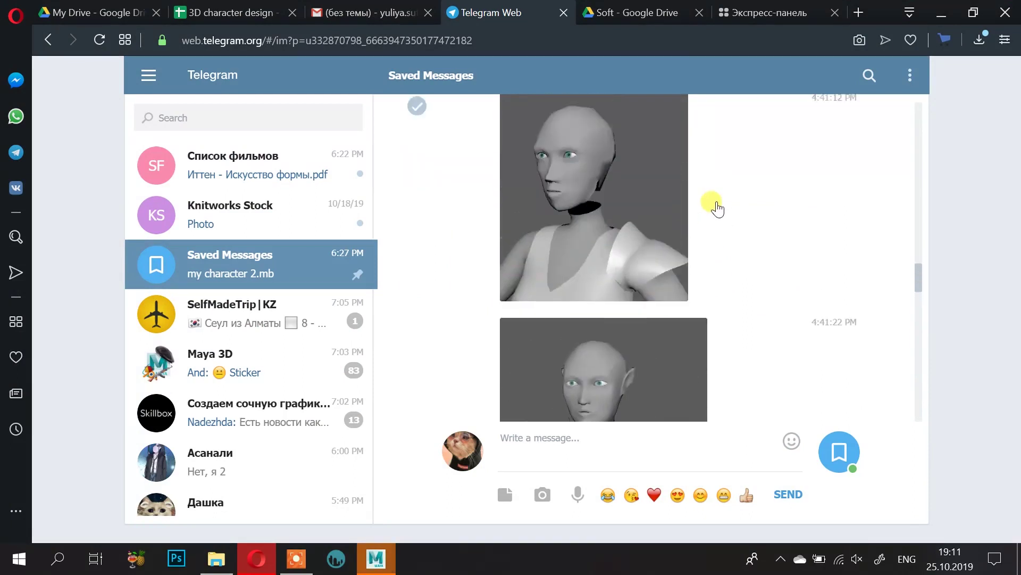
scroll(652, 230, down, 3)
click(572, 193)
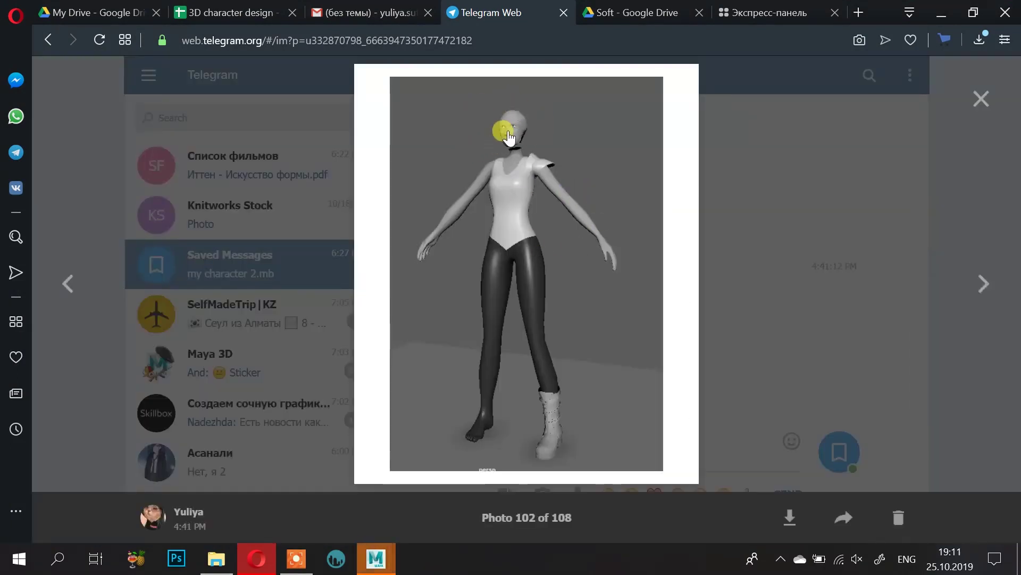
Step: Review the progress photos of the character's head, ears, eyebrows and hair up to photo 107
click(506, 135)
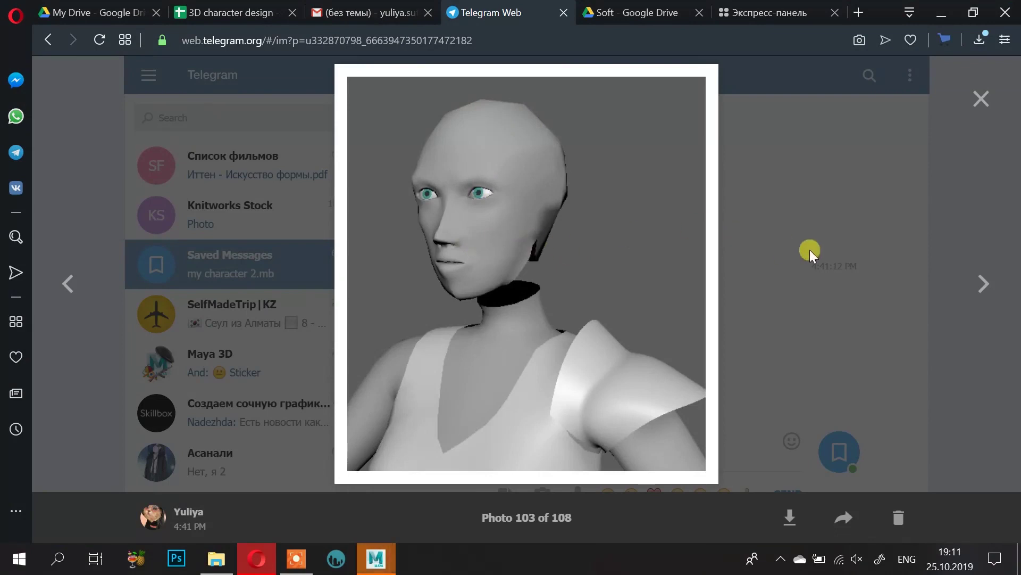
click(976, 291)
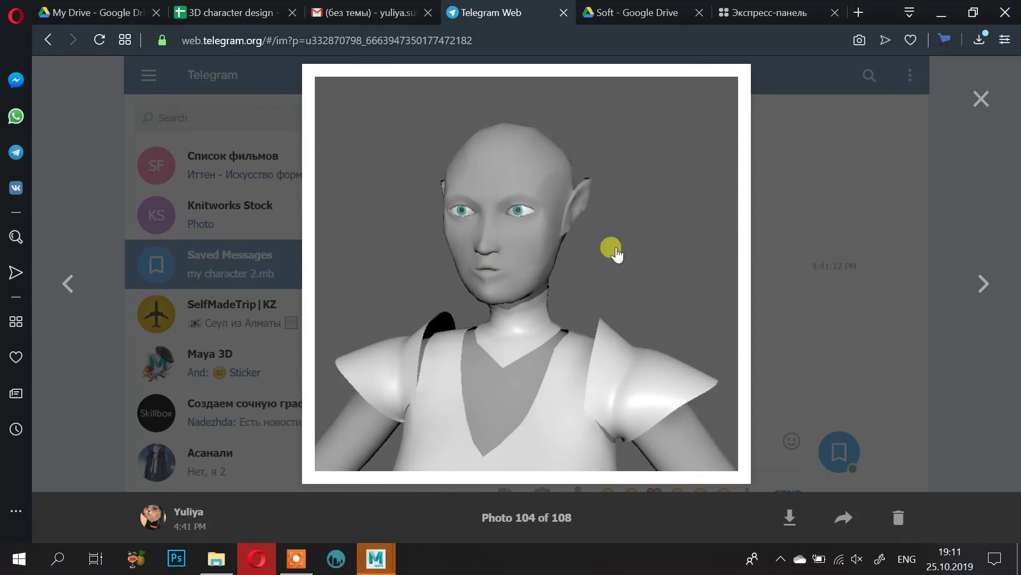
click(984, 288)
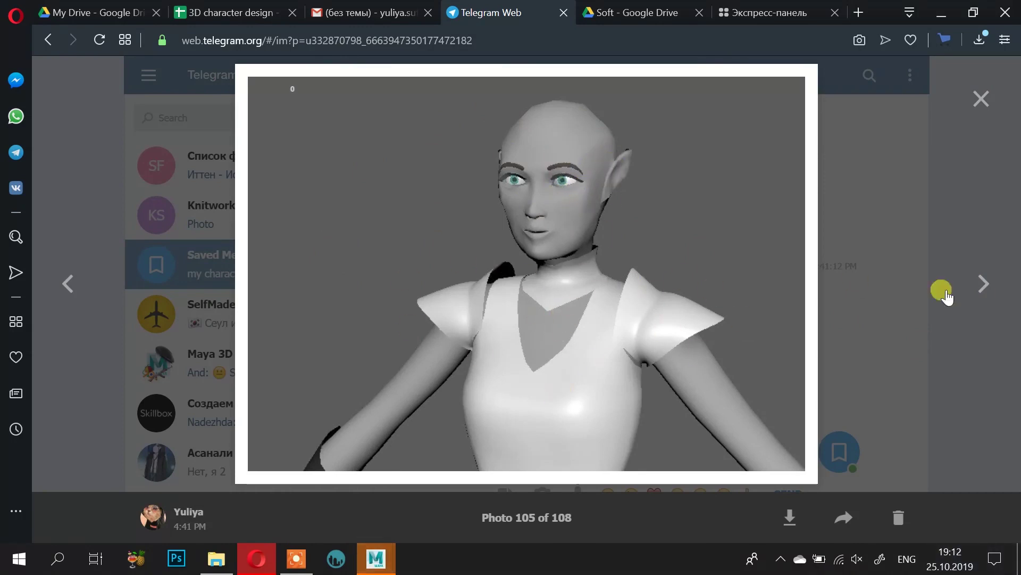
click(970, 289)
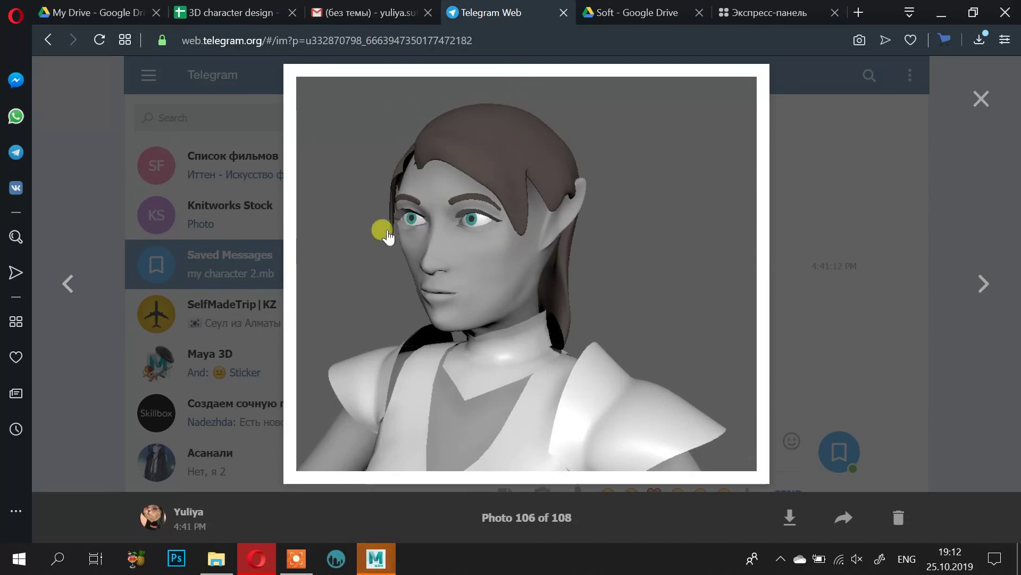
click(977, 286)
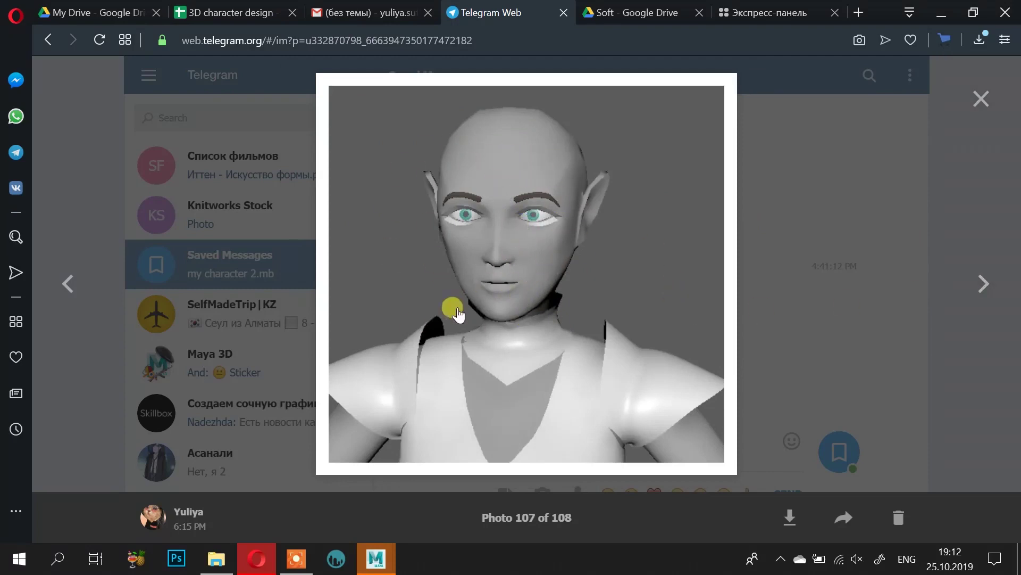
Step: Go back through the progress photos to the full-body shot, photo 102
click(64, 283)
click(67, 293)
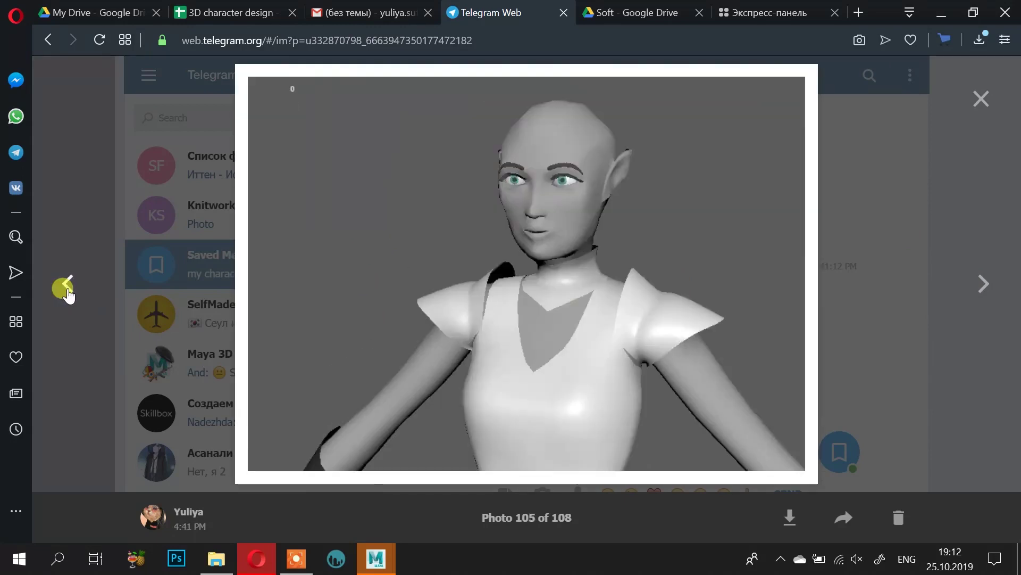
click(68, 293)
click(67, 292)
click(68, 293)
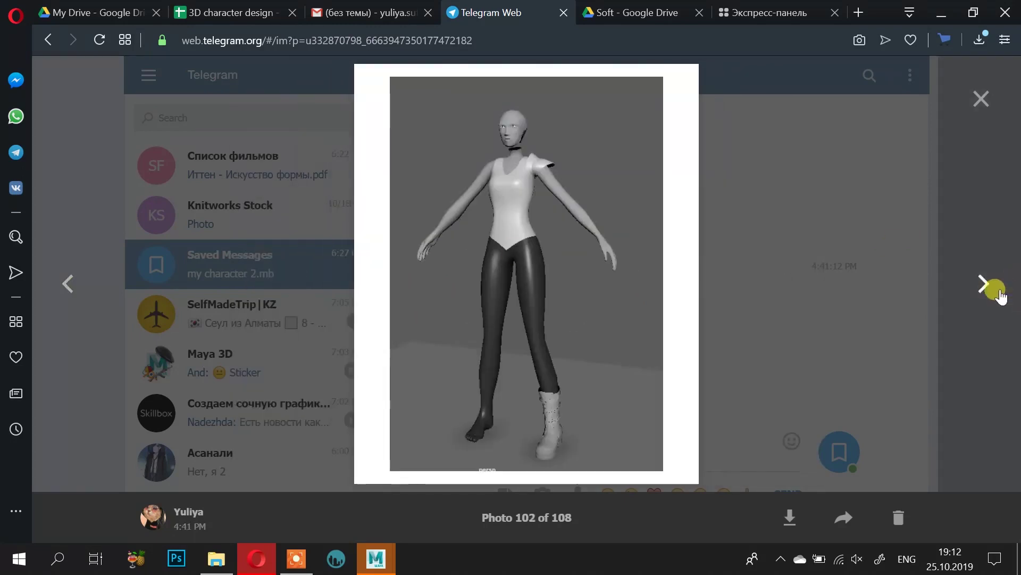
Step: Compare the early head render with the side profile and the front view of the pointed-ear face
click(999, 293)
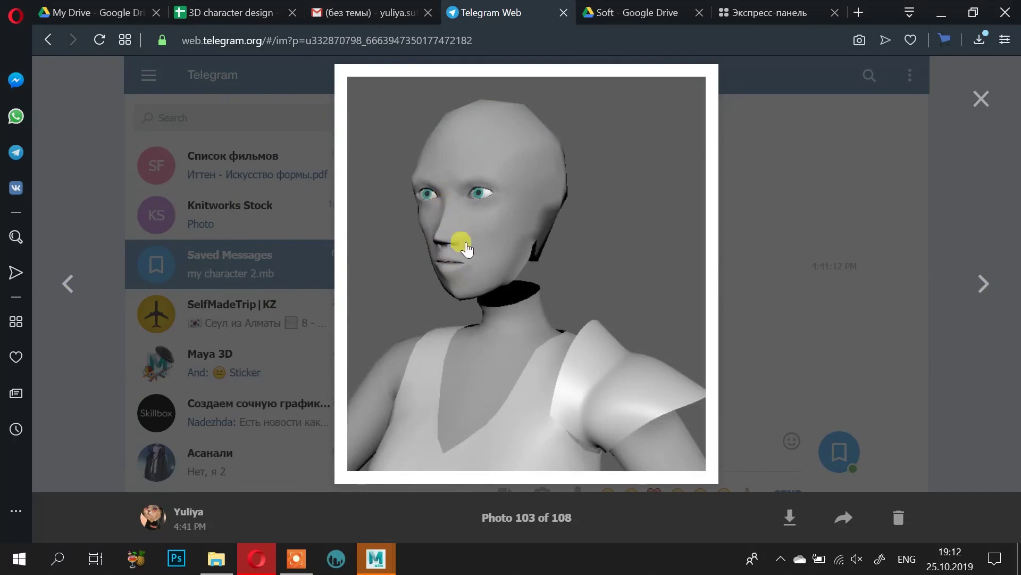
click(997, 314)
click(997, 314)
click(997, 313)
click(996, 314)
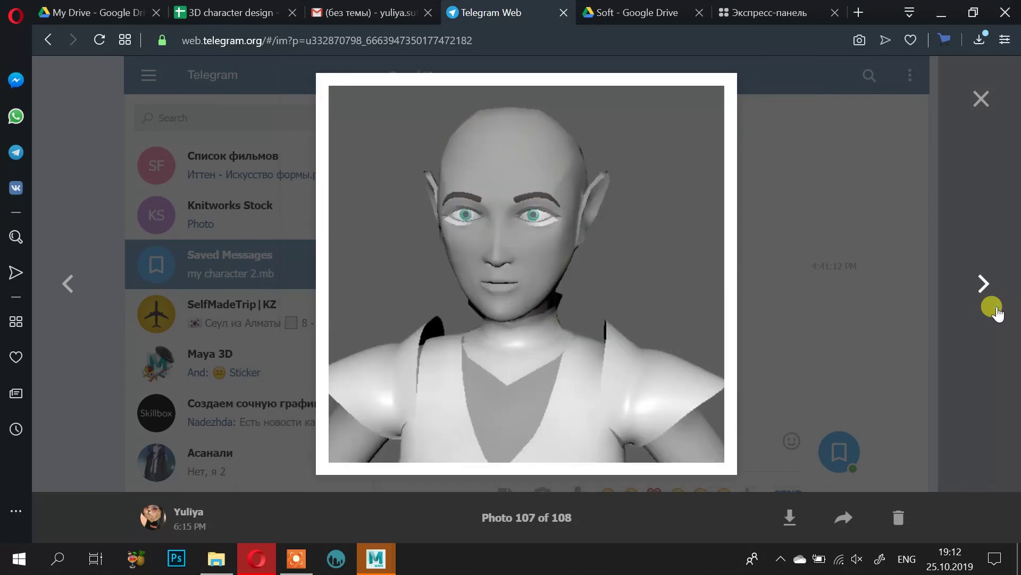
click(997, 314)
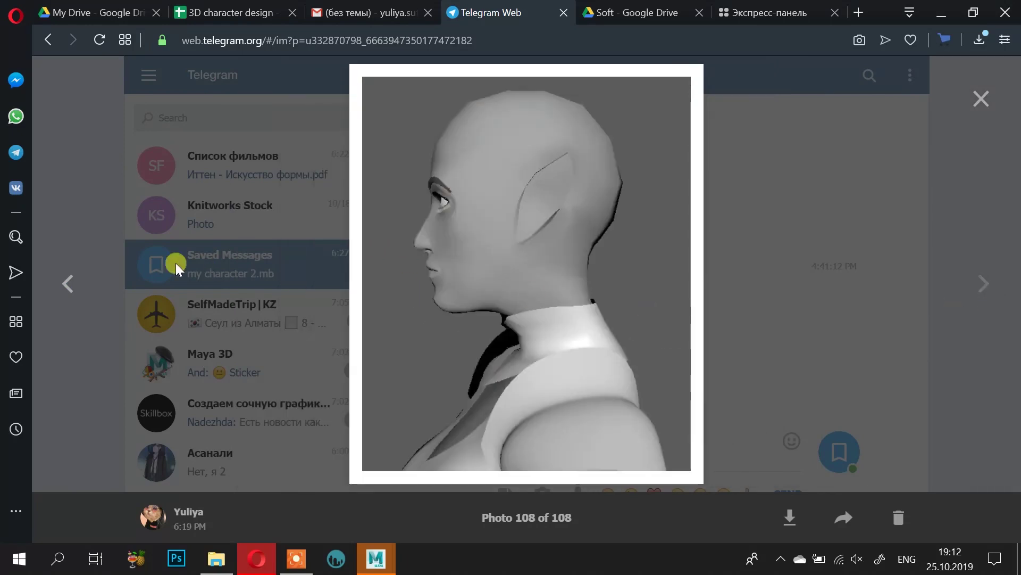
click(58, 284)
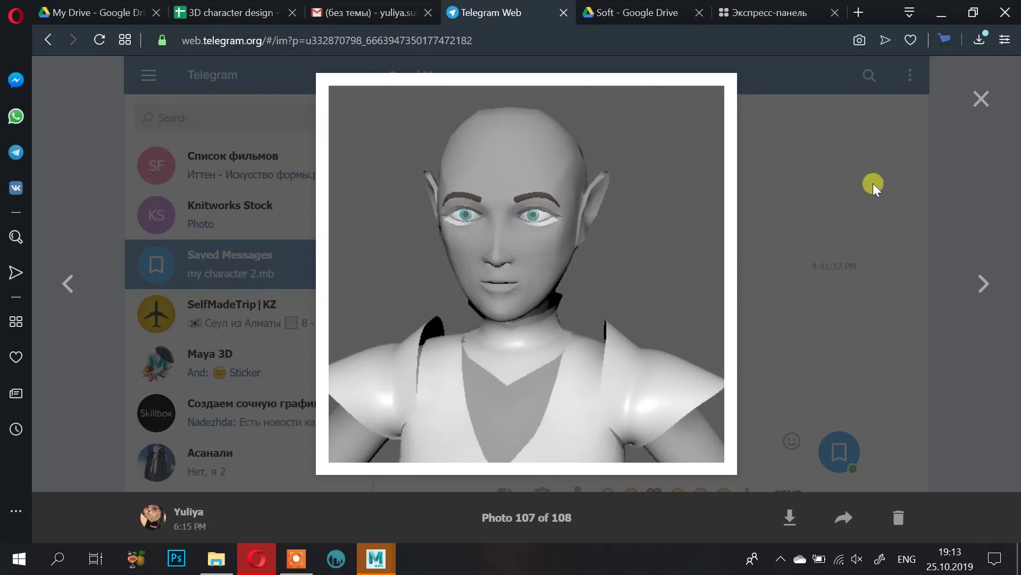
Step: Close the photo viewer, switch to the my character 2 scene in Maya and dismiss its startup dialog
click(982, 99)
scroll(713, 250, up, 10)
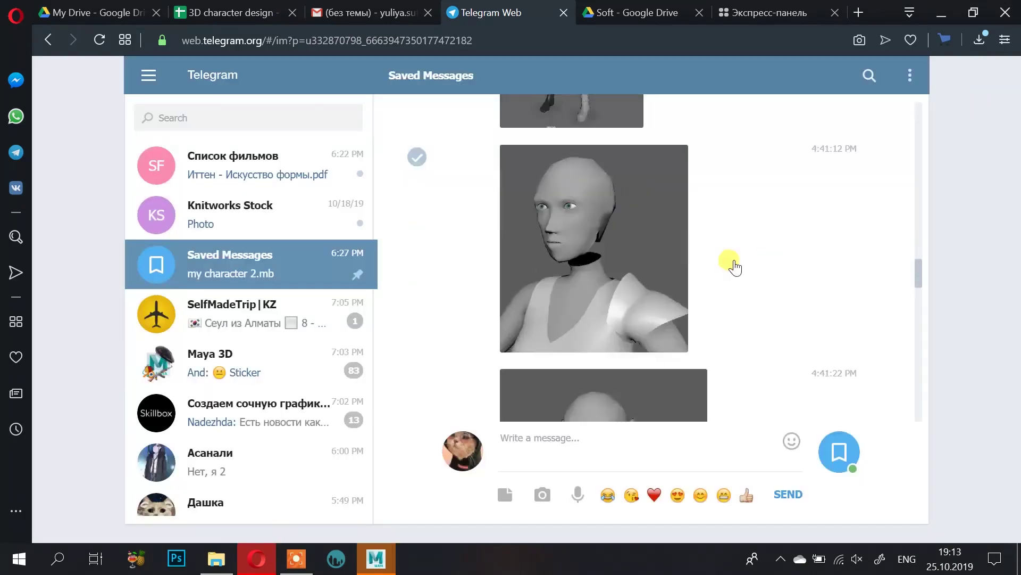
scroll(710, 246, down, 5)
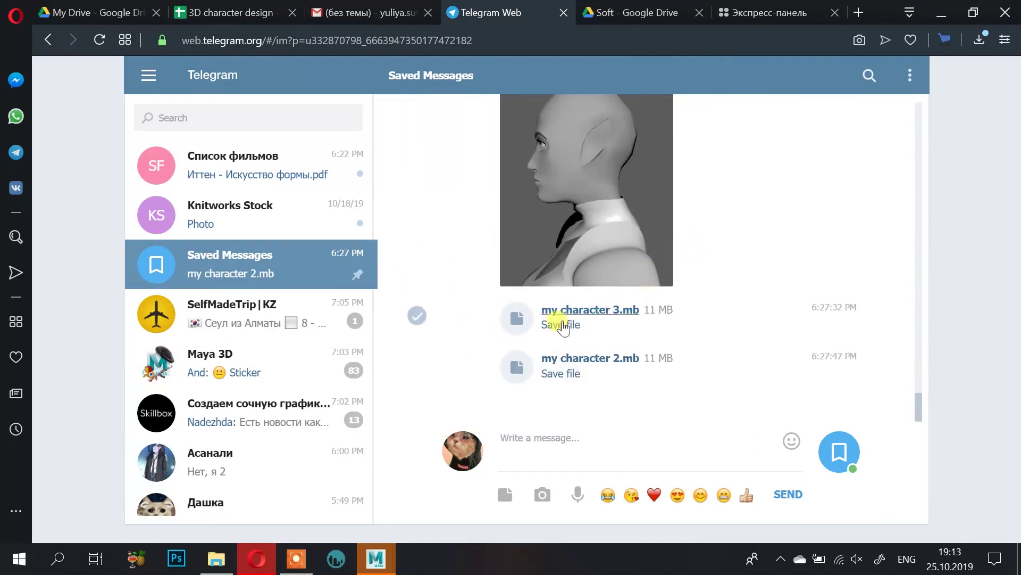
mouse_move(371, 566)
click(440, 494)
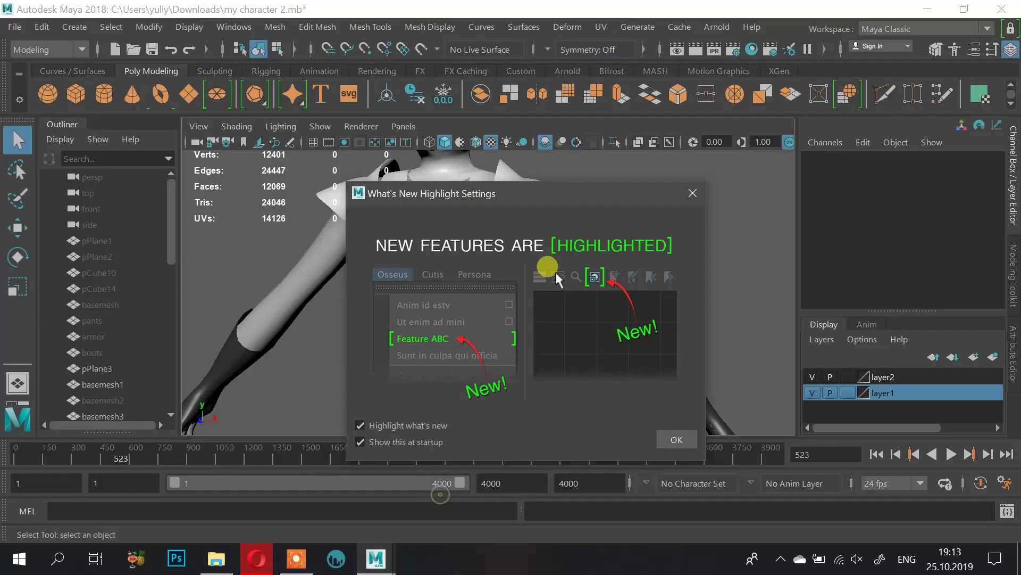
click(692, 193)
Step: Examine the head, face and body of the finished character model from the front and side
scroll(612, 223, down, 4)
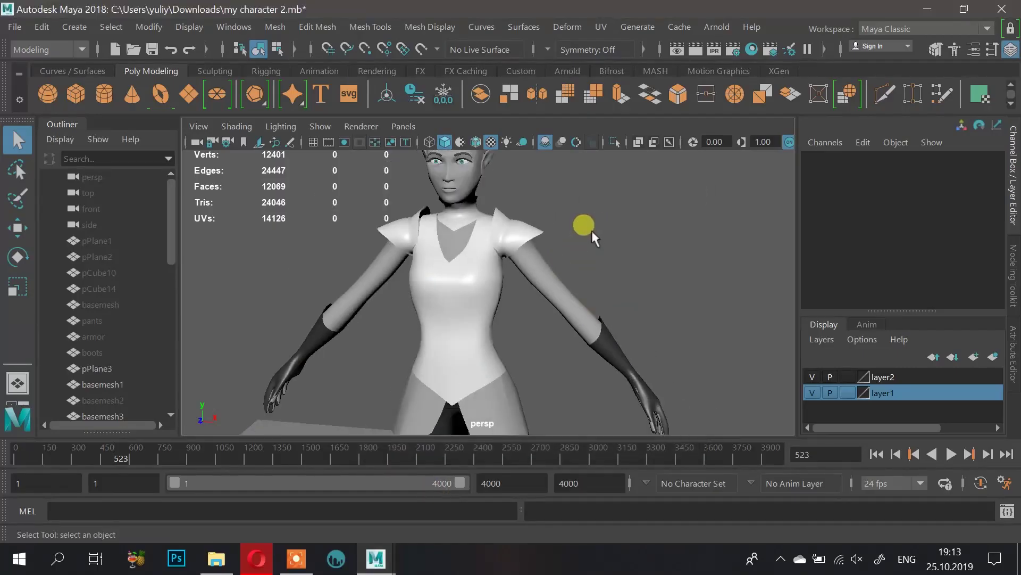
alt+drag(587, 199, 511, 195)
alt+middle_drag(515, 200, 542, 343)
alt+drag(541, 344, 516, 304)
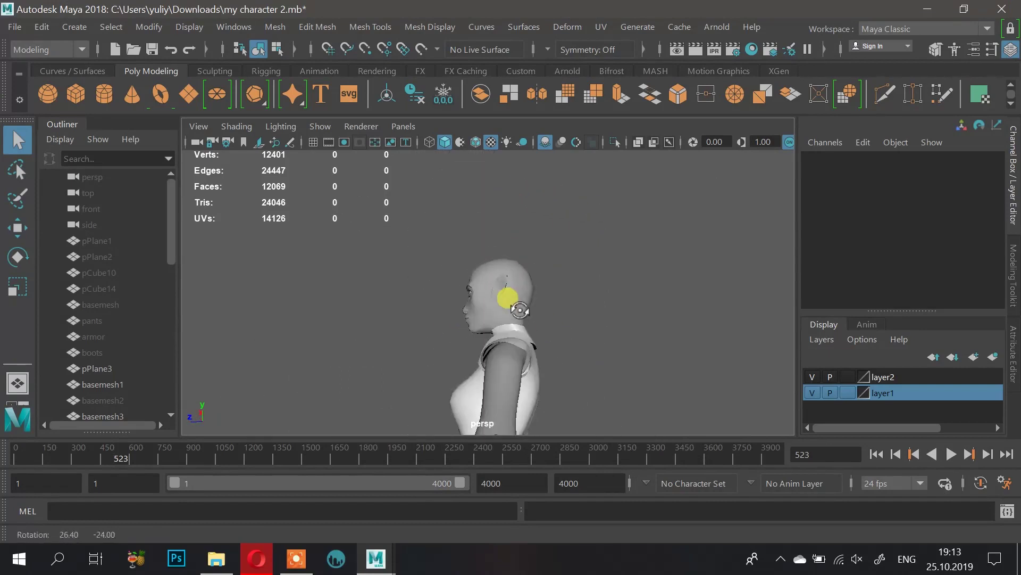
scroll(581, 352, up, 4)
alt+drag(581, 352, 636, 340)
scroll(467, 364, up, 4)
alt+drag(489, 330, 566, 337)
click(584, 371)
alt+middle_drag(585, 373, 630, 255)
alt+drag(642, 253, 565, 270)
alt+right_drag(565, 269, 620, 303)
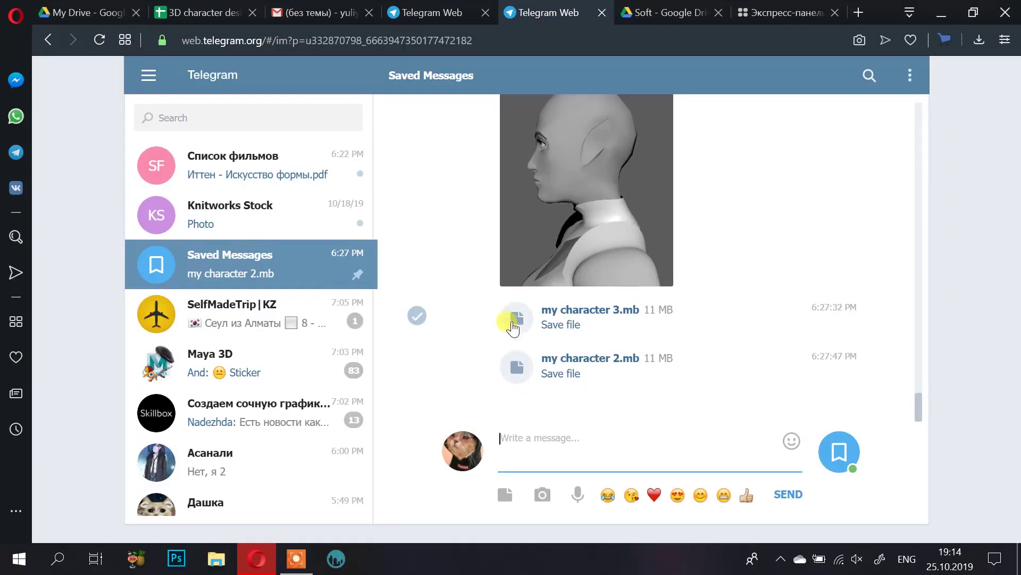
Step: Download my character 3.mb from Telegram Saved Messages and open it in Maya, dismissing the startup dialog
click(525, 332)
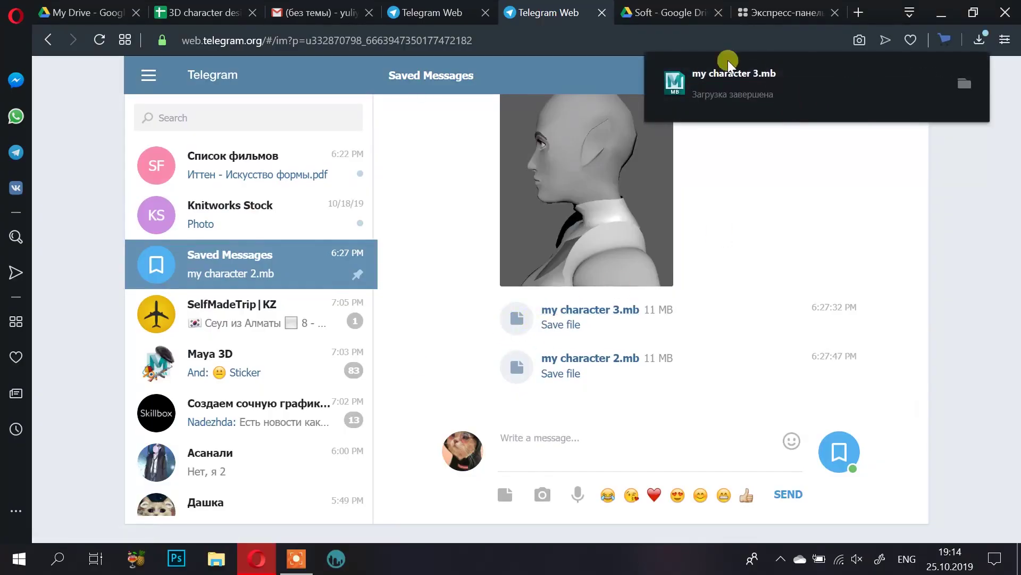
click(793, 90)
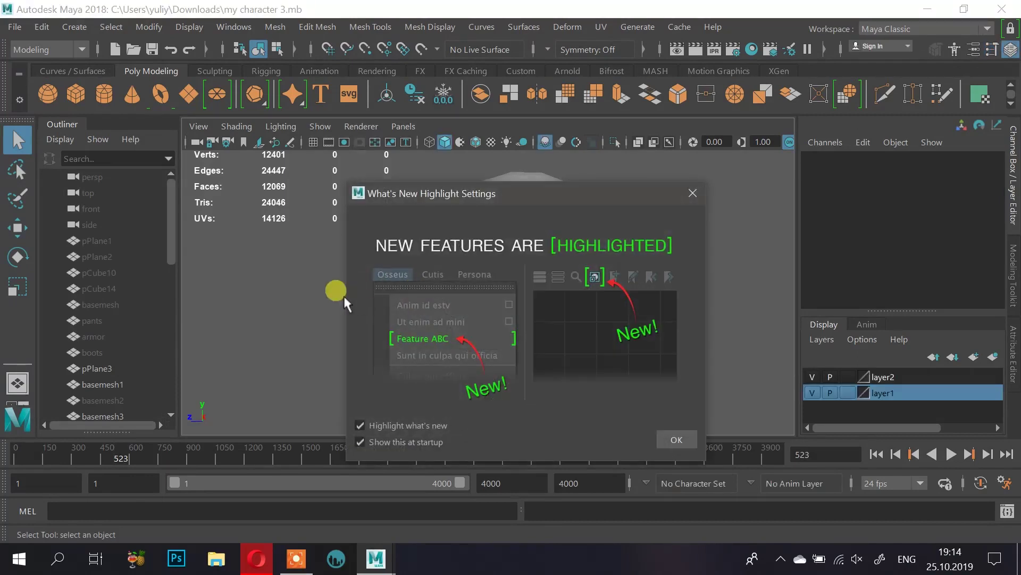
click(692, 193)
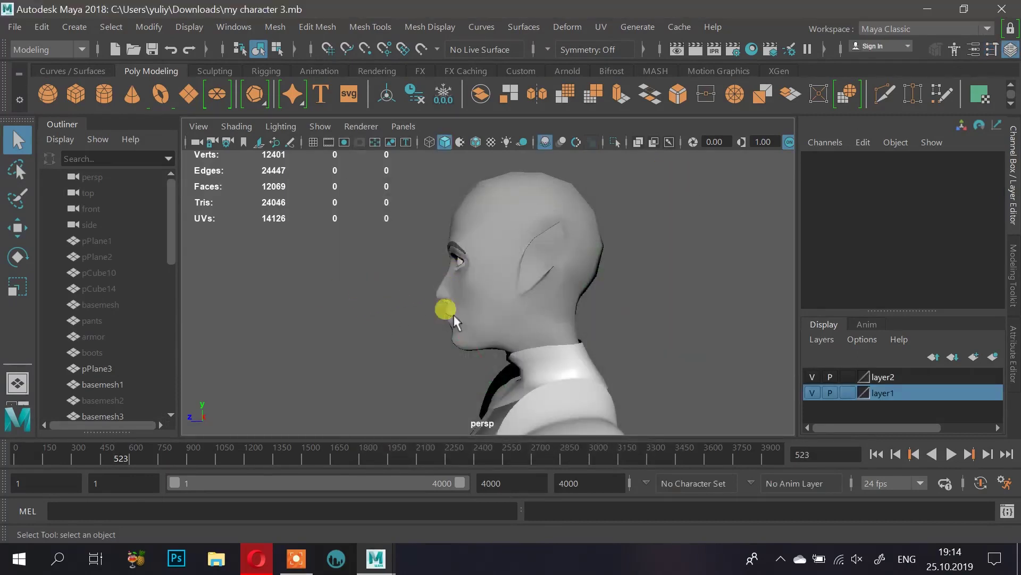
Step: Select the head mesh and examine its wireframe from the side, three-quarter and front views
alt+drag(431, 324, 470, 316)
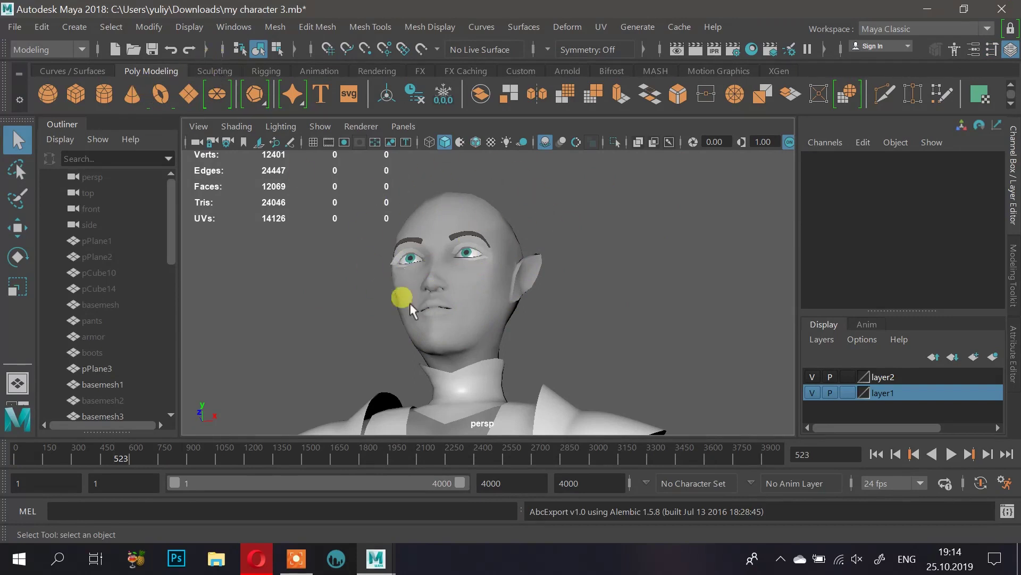
click(465, 242)
alt+drag(466, 242, 468, 290)
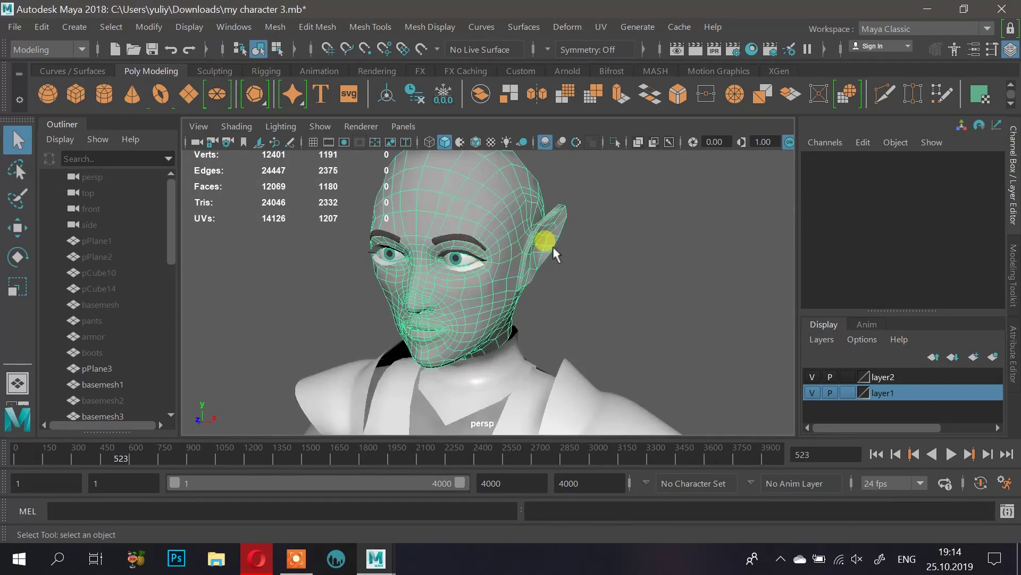
alt+drag(471, 255, 502, 217)
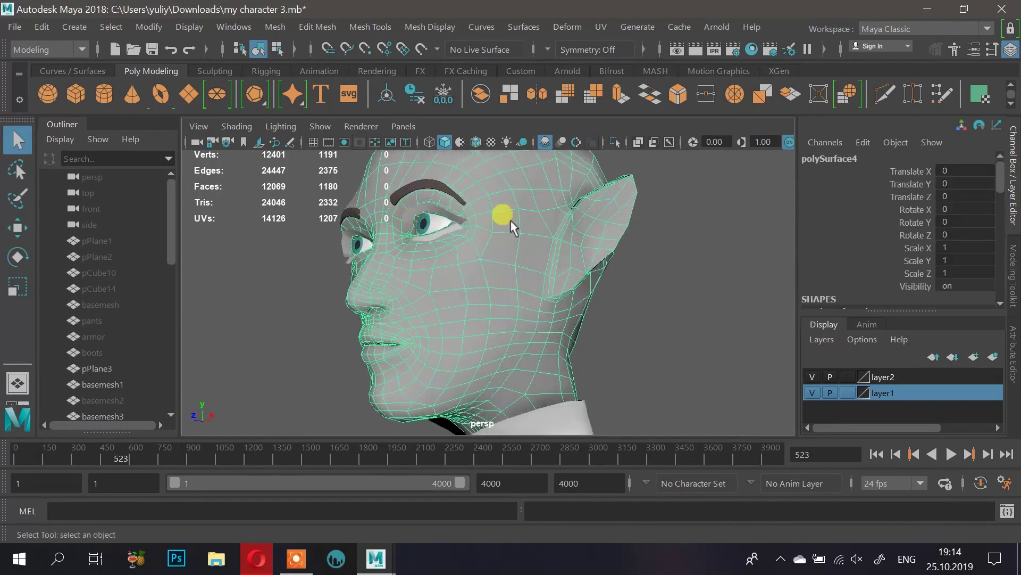
alt+drag(418, 277, 654, 346)
alt+middle_drag(654, 347, 607, 241)
alt+drag(607, 241, 499, 244)
alt+right_drag(499, 244, 422, 234)
alt+middle_drag(422, 235, 522, 257)
alt+drag(521, 258, 538, 287)
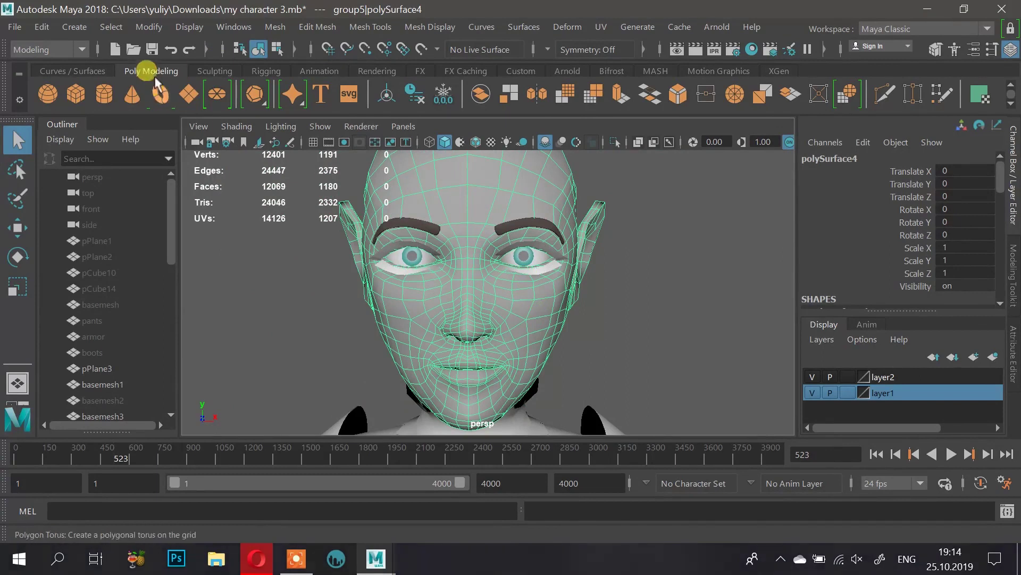
Step: Try the Grab sculpting tool on the head mesh, then return to the Select tool
click(202, 70)
click(107, 93)
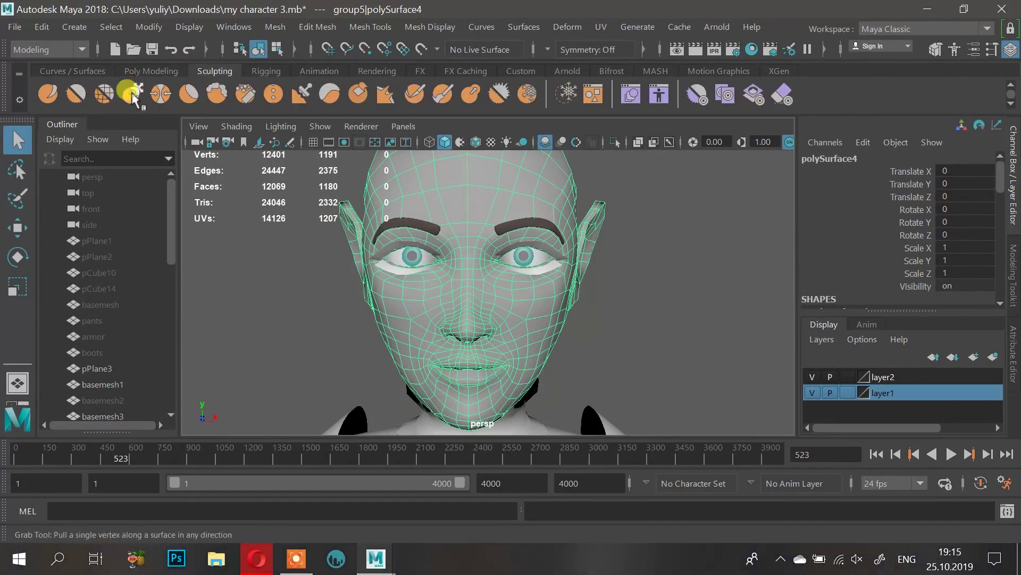
click(131, 94)
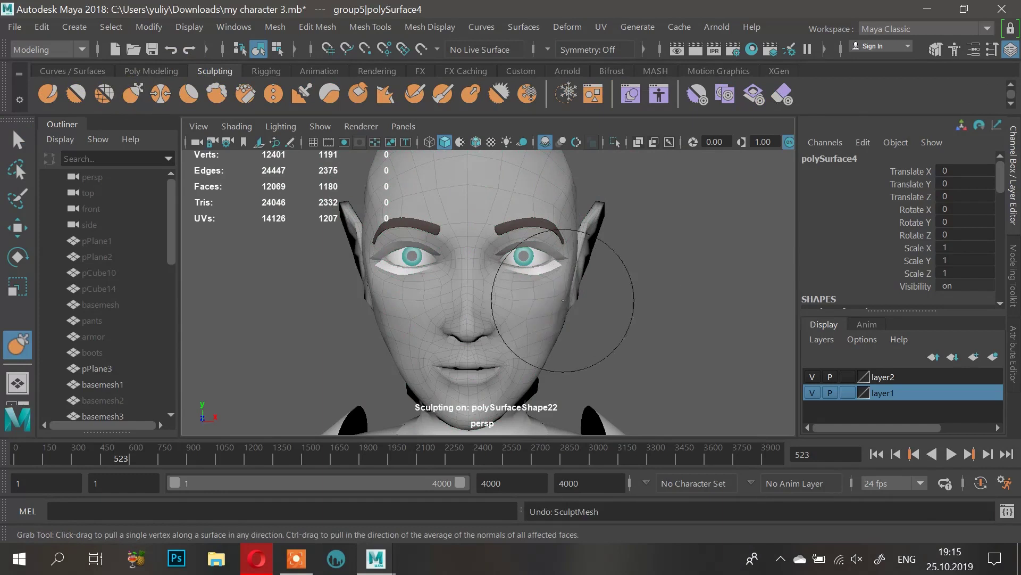
click(14, 133)
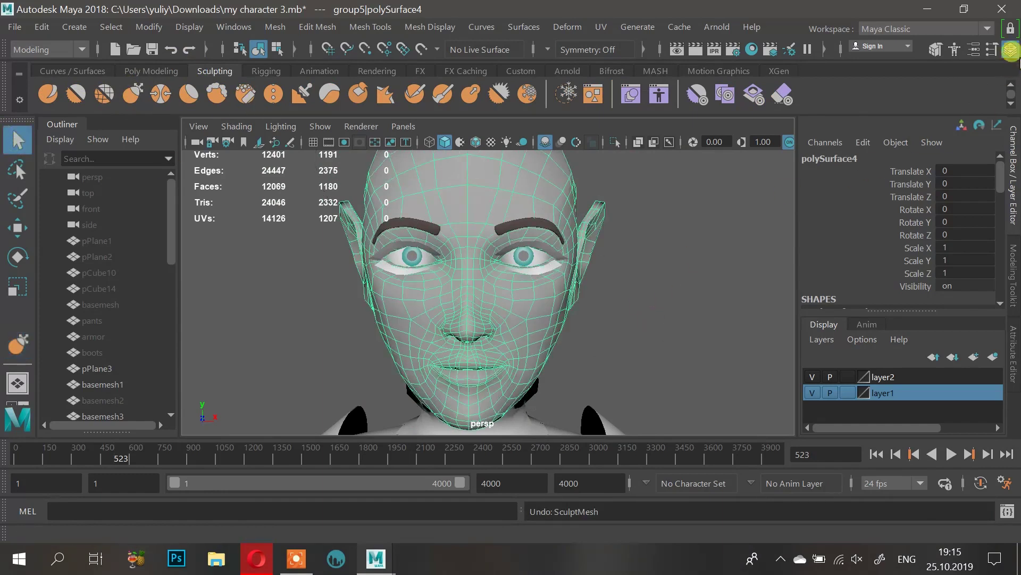
Step: Set the Select tool's symmetry to Topology using the head's centre edge on the forehead, and minimize the tool settings
click(993, 50)
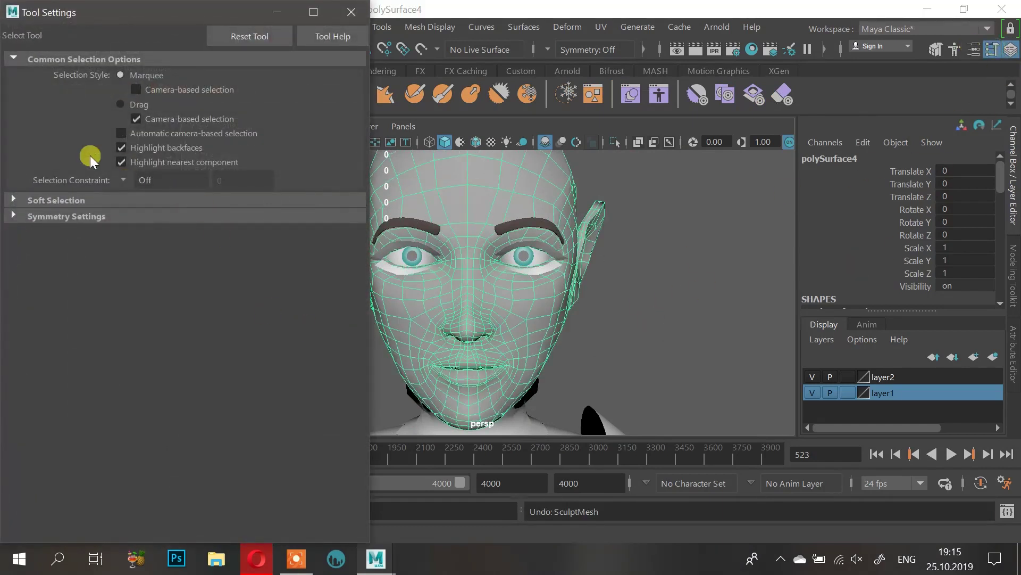
click(70, 218)
click(119, 239)
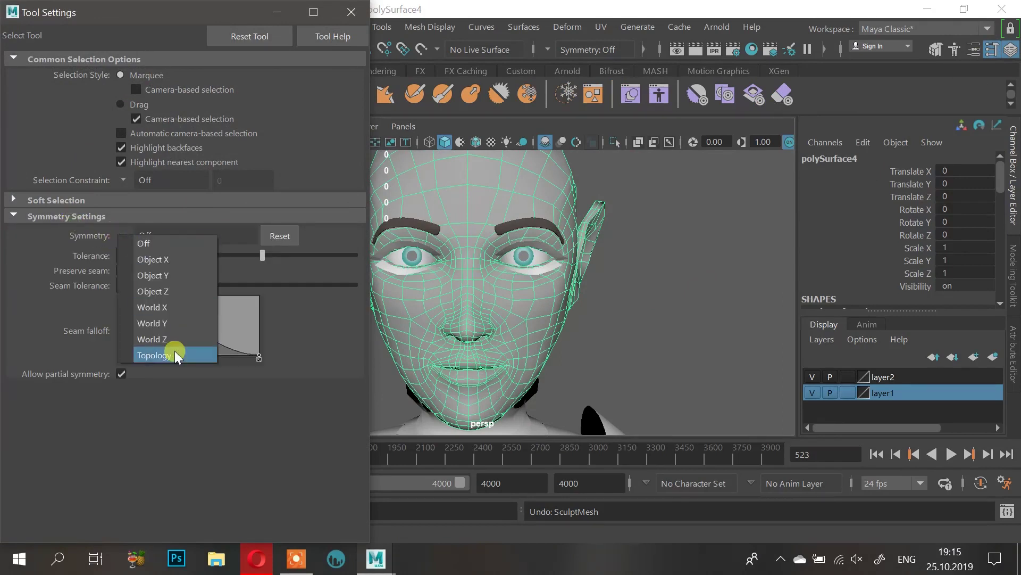
click(175, 351)
click(468, 197)
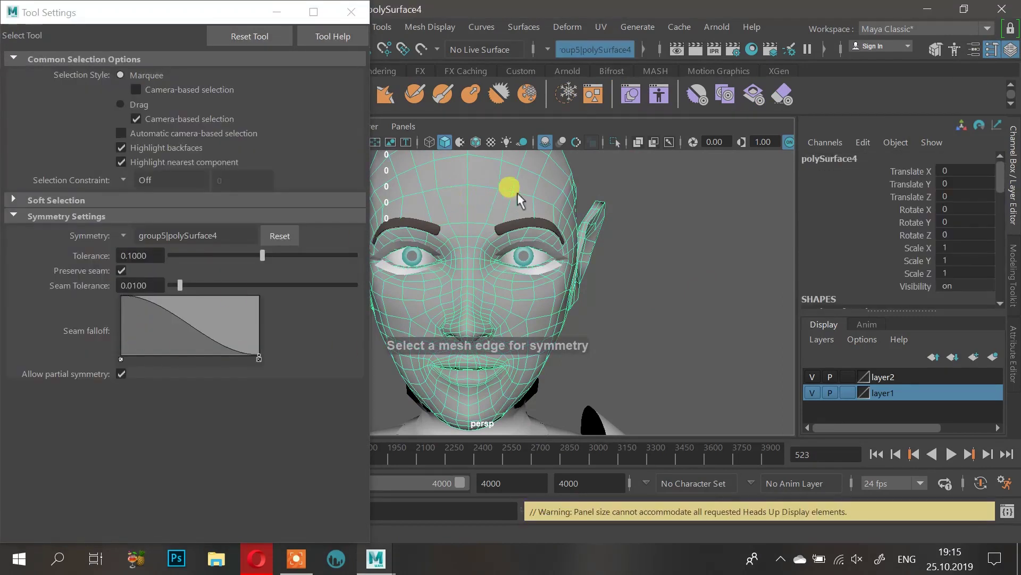
click(278, 10)
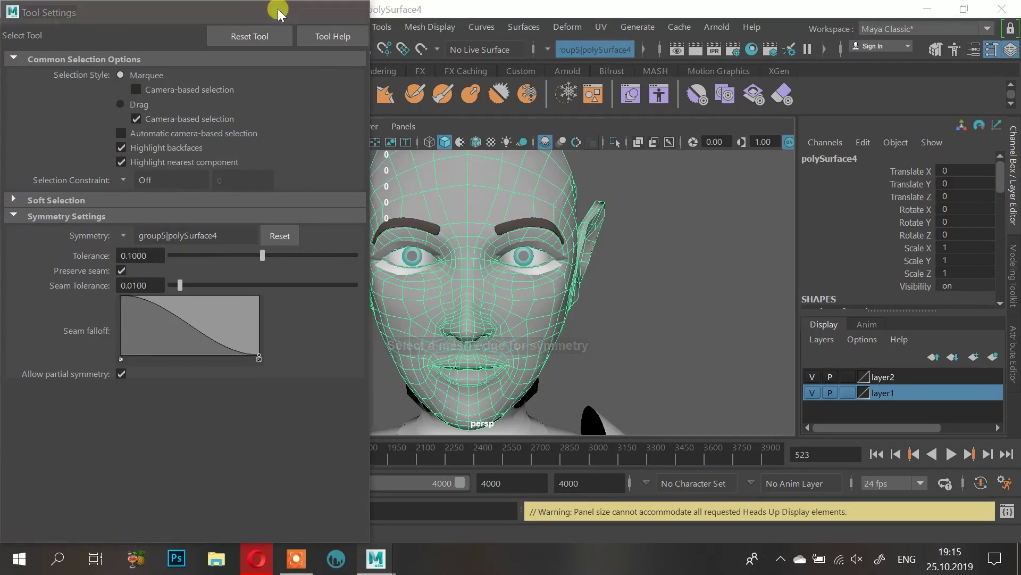
click(278, 13)
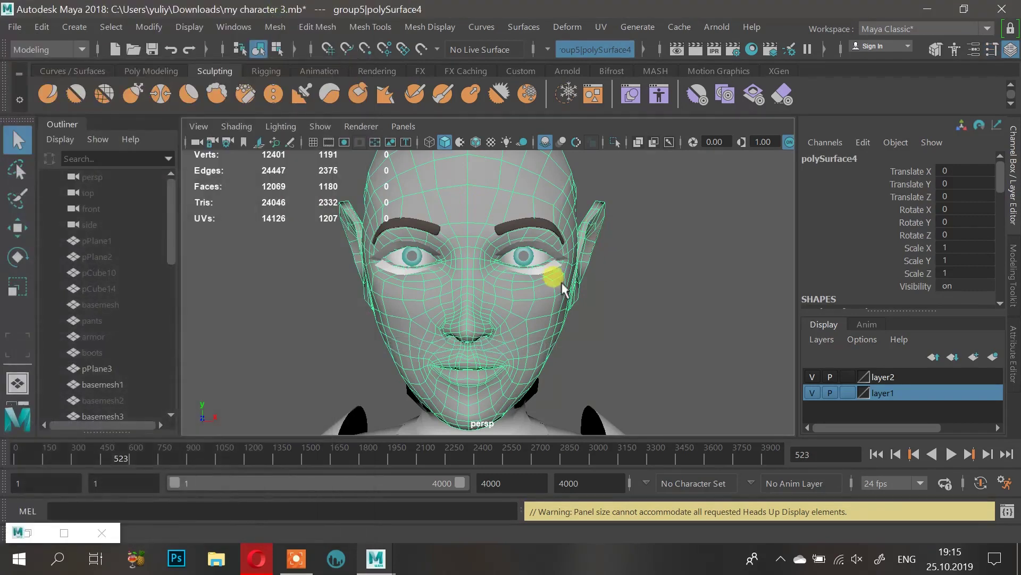
Step: Activate the Grab tool, test a symmetrical pull on the side of the head and undo it
click(127, 89)
mouse_move(544, 240)
mouse_down()
mouse_move(547, 231)
mouse_move(612, 221)
mouse_up()
key(ctrl+z)
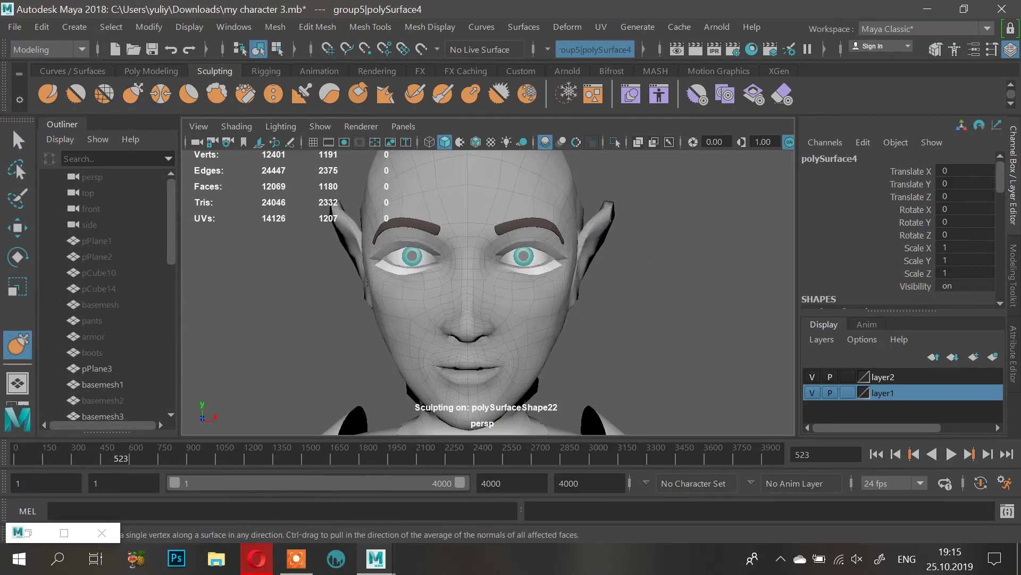
mouse_move(665, 295)
alt+mouse_down()
mouse_move(584, 303)
mouse_move(679, 276)
alt+mouse_up()
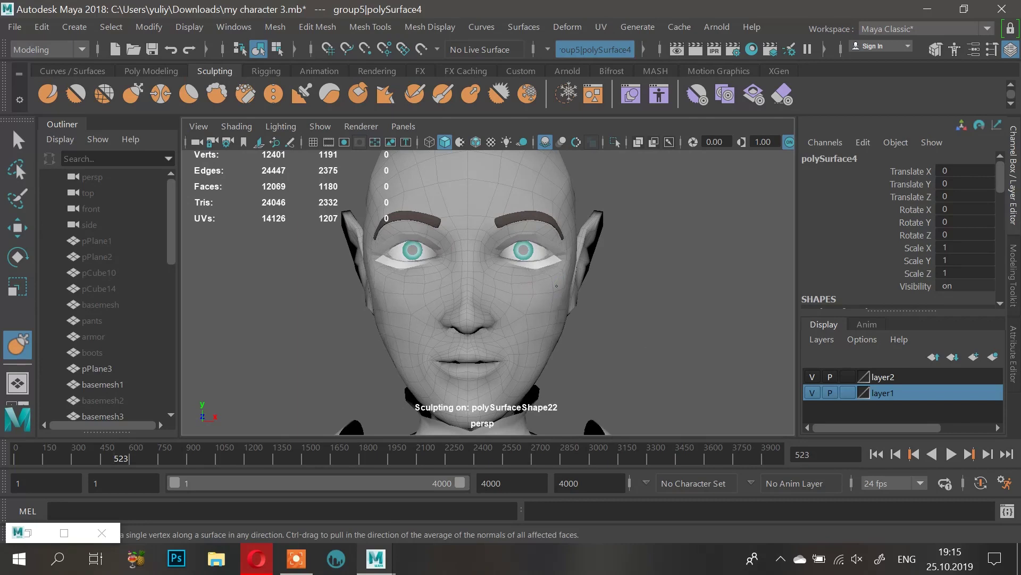
key(ctrl+z)
Step: Enlarge the Grab brush, test pulls on the lower face and undo them
key(b)
mouse_move(563, 296)
mouse_down()
mouse_move(535, 297)
mouse_move(671, 297)
mouse_move(506, 296)
mouse_move(671, 297)
mouse_move(562, 297)
mouse_move(600, 297)
mouse_up()
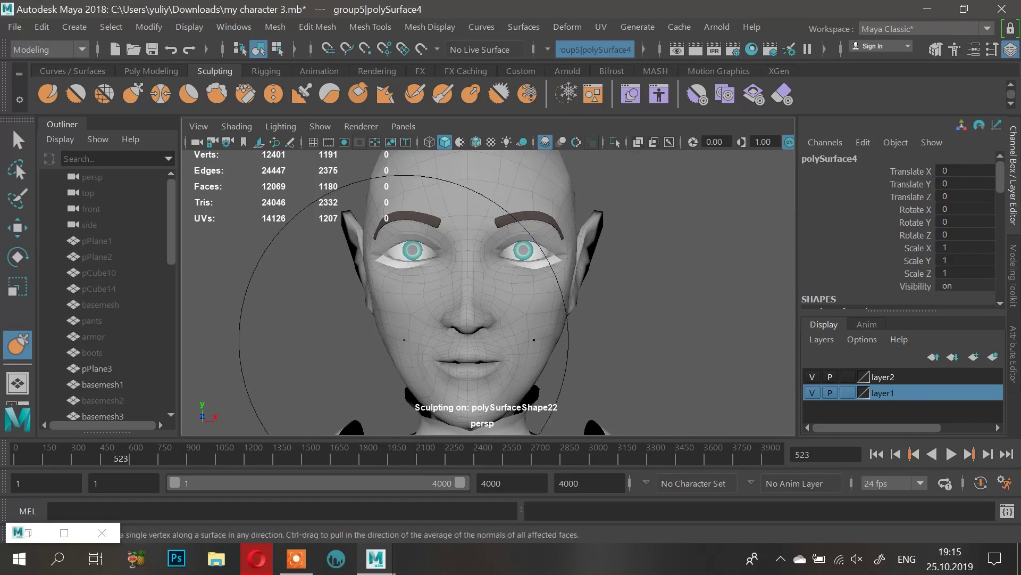
mouse_move(445, 385)
mouse_down()
mouse_move(445, 408)
mouse_move(492, 379)
mouse_move(492, 405)
mouse_move(493, 374)
mouse_up()
key(ctrl+z)
alt+drag(645, 297, 384, 311)
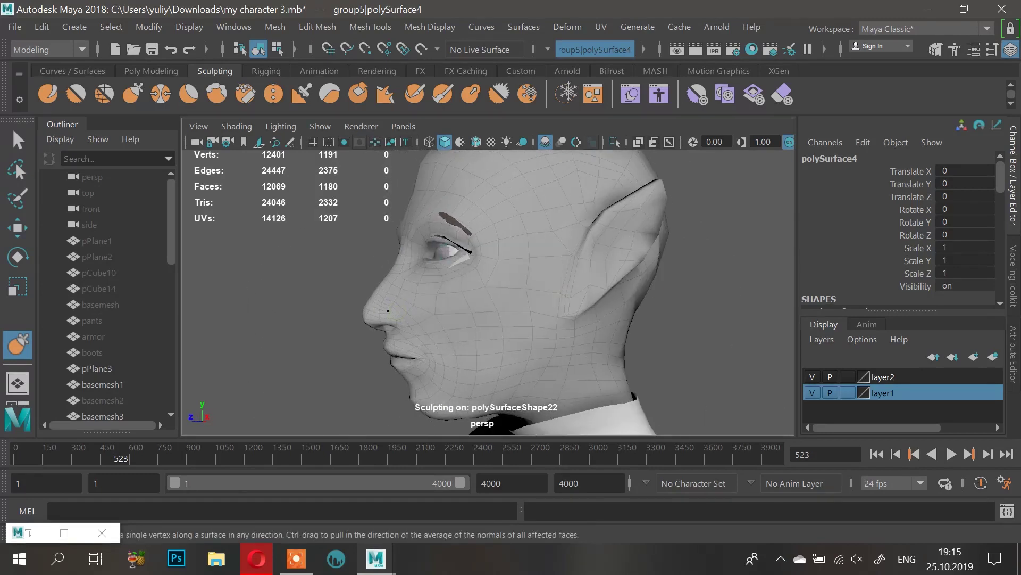
key(ctrl+z)
Step: Try a Grab stroke on the pointed ear and reduce the brush size
mouse_move(648, 197)
mouse_down()
mouse_move(677, 187)
mouse_move(570, 263)
mouse_move(645, 279)
mouse_move(623, 298)
mouse_move(577, 306)
mouse_move(612, 308)
mouse_move(607, 296)
mouse_up()
key(b)
key(b)
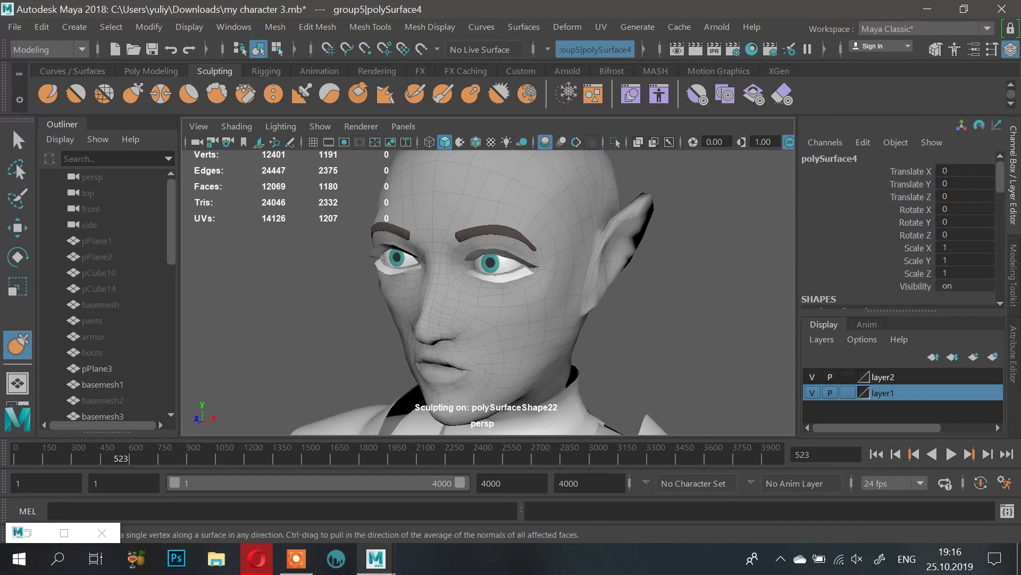
Step: Examine the nose, mouth and jaw from the three-quarter, front and side views
alt+drag(442, 367, 457, 295)
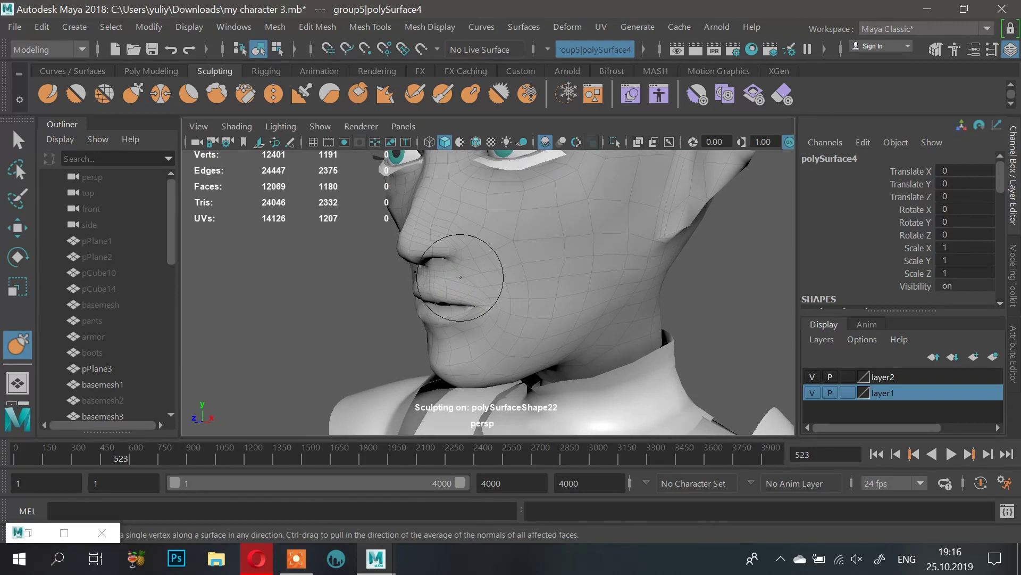
mouse_move(554, 269)
alt+mouse_down()
mouse_move(577, 246)
mouse_move(574, 268)
alt+mouse_up()
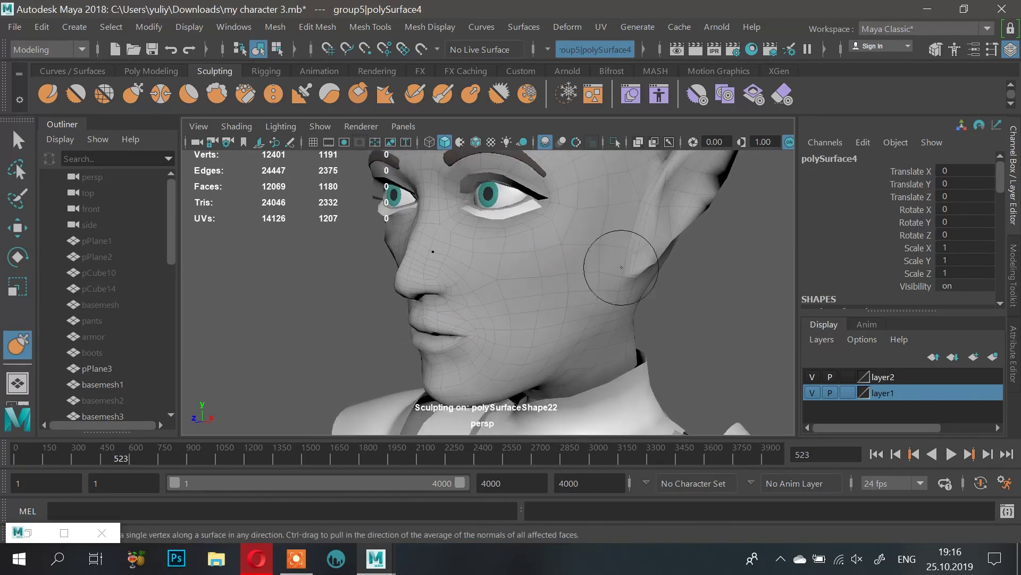
mouse_move(651, 239)
alt+mouse_down()
mouse_move(661, 209)
mouse_move(641, 223)
mouse_move(679, 262)
mouse_move(664, 252)
alt+mouse_up()
alt+drag(581, 343, 590, 340)
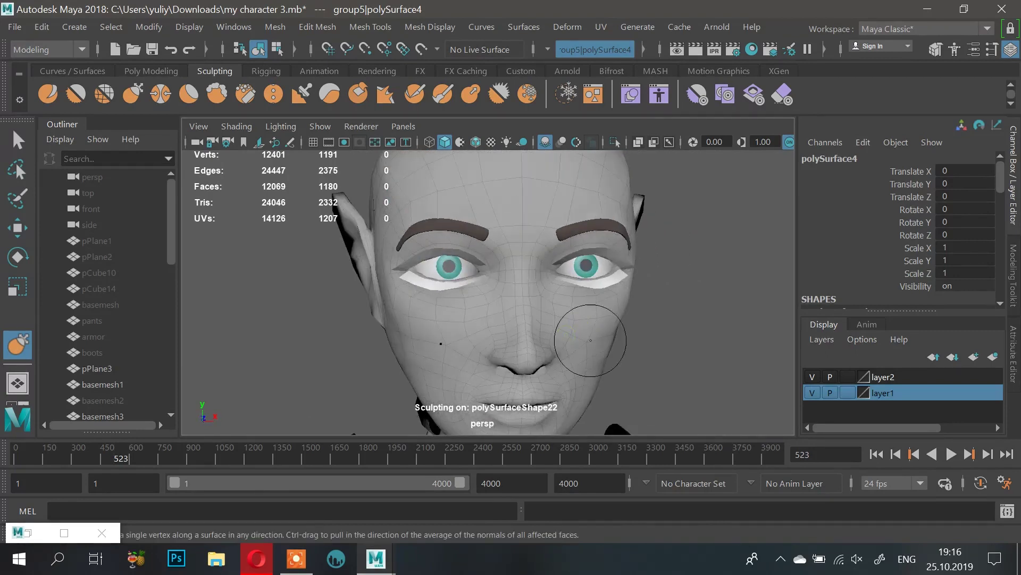
mouse_move(658, 339)
alt+mouse_down()
mouse_move(554, 317)
mouse_move(583, 299)
mouse_move(483, 284)
mouse_move(526, 302)
alt+mouse_up()
alt+right_drag(526, 302, 583, 329)
alt+drag(583, 329, 561, 335)
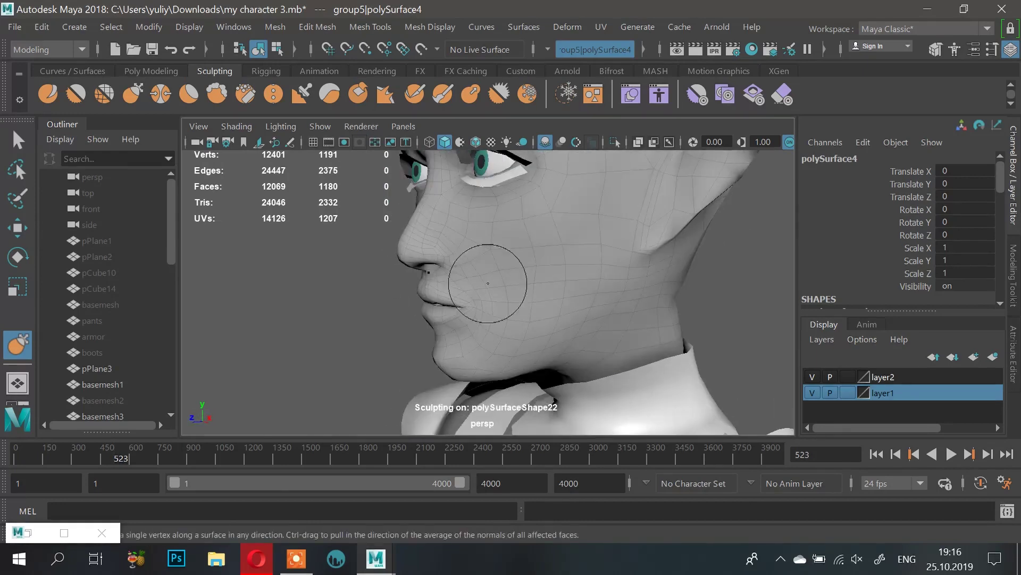
Step: Switch to the Opera browser, go to pinterest.com and open the profile's character board
click(290, 552)
click(257, 558)
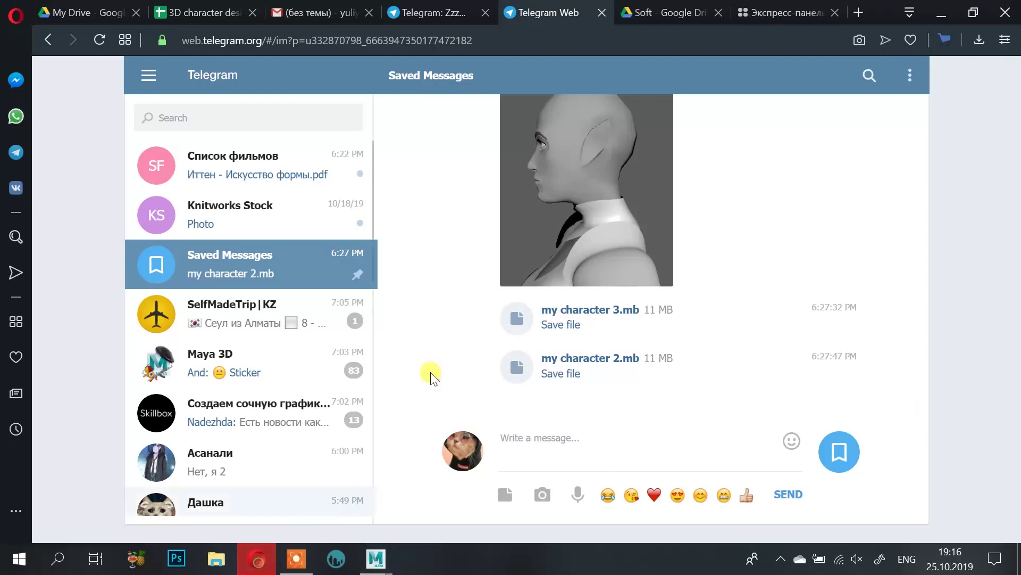
click(740, 6)
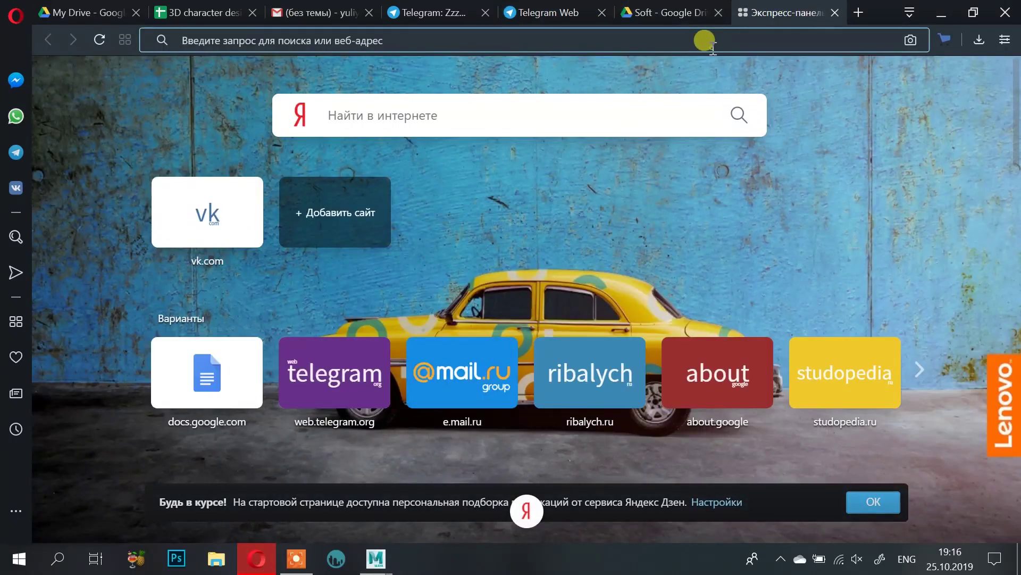
text(pi)
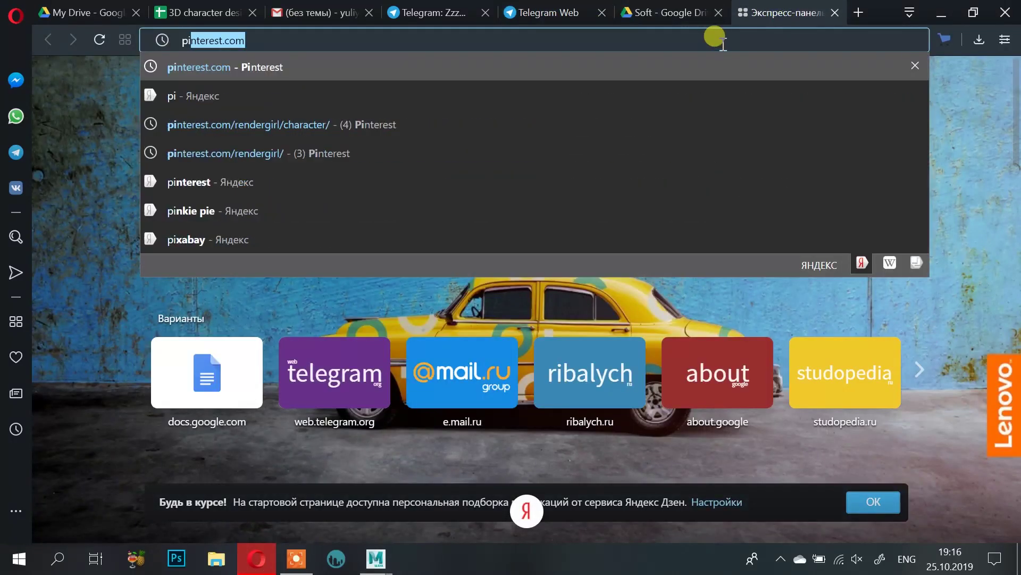
key(Return)
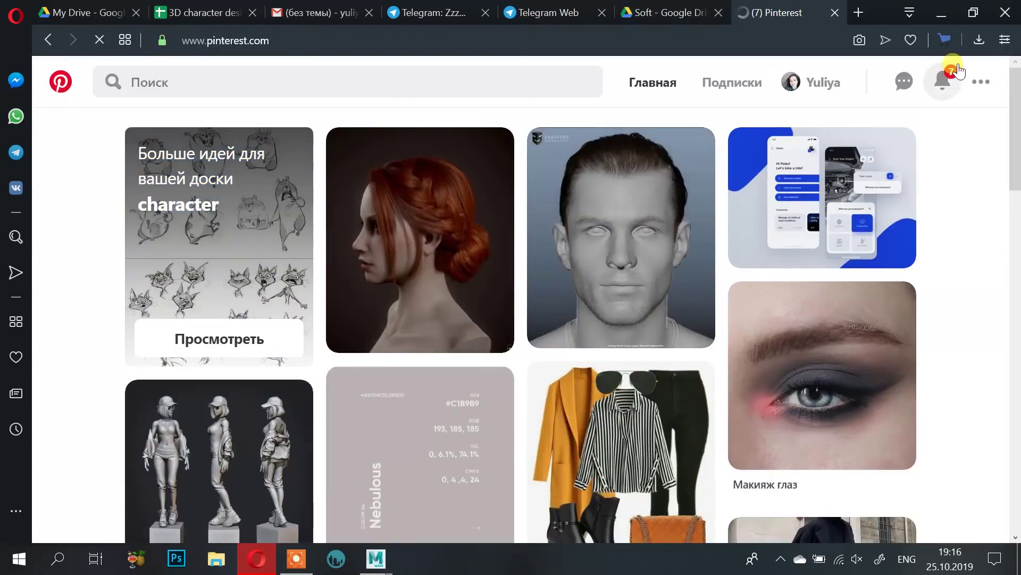
click(830, 81)
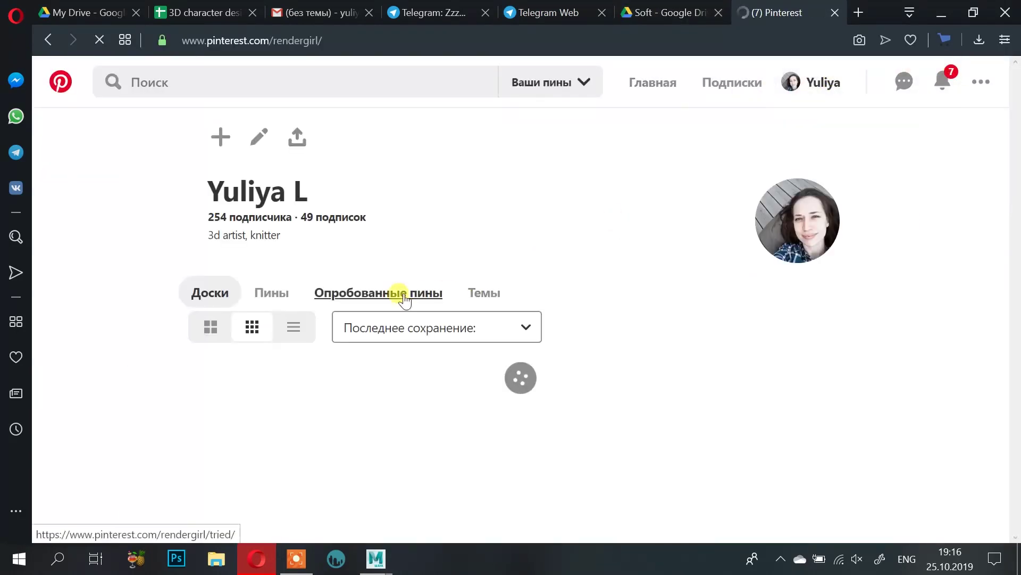
scroll(420, 195, down, 3)
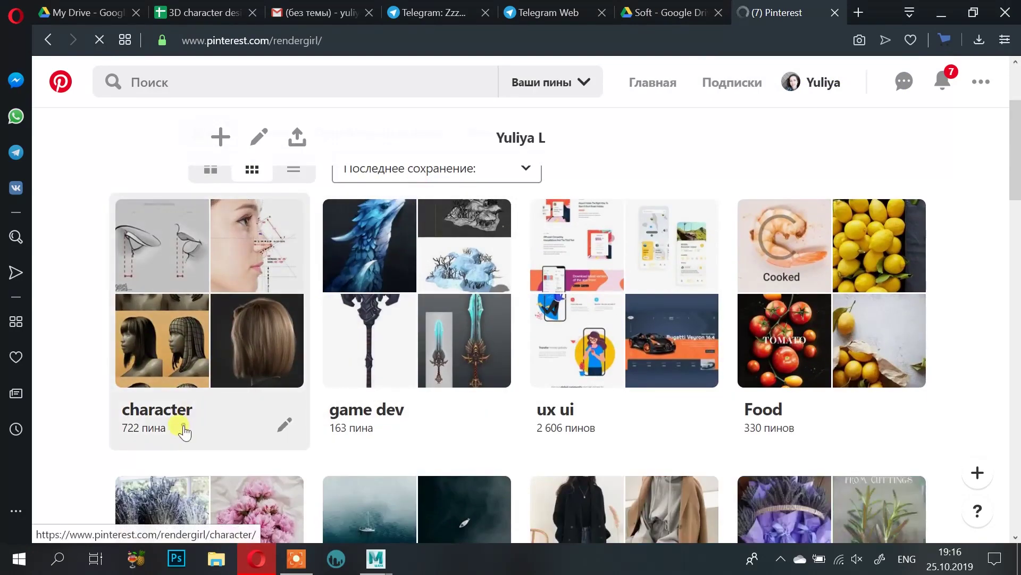
click(184, 430)
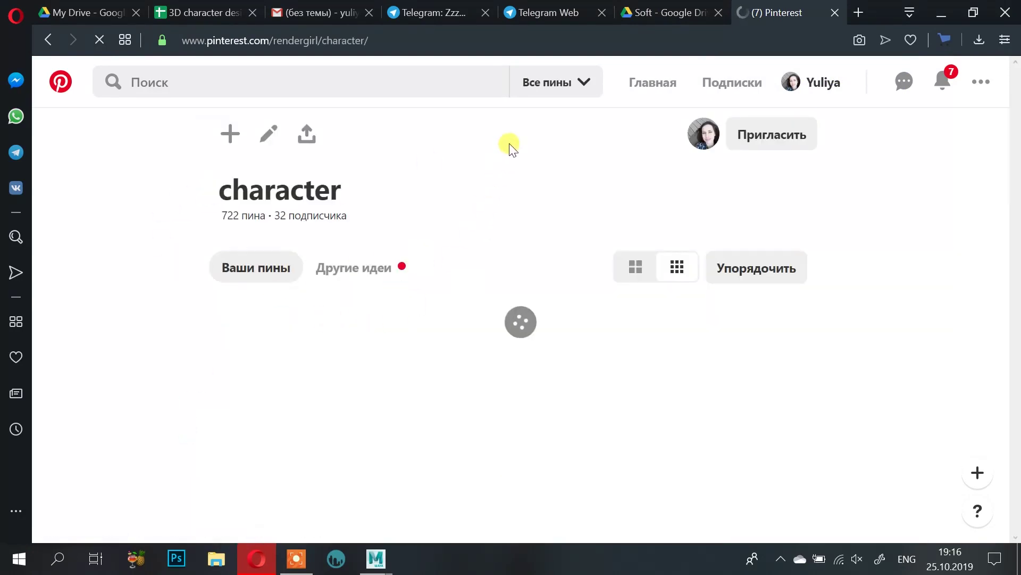
Step: Browse the character board for head and face references, including the face proportion diagram
scroll(367, 273, down, 2)
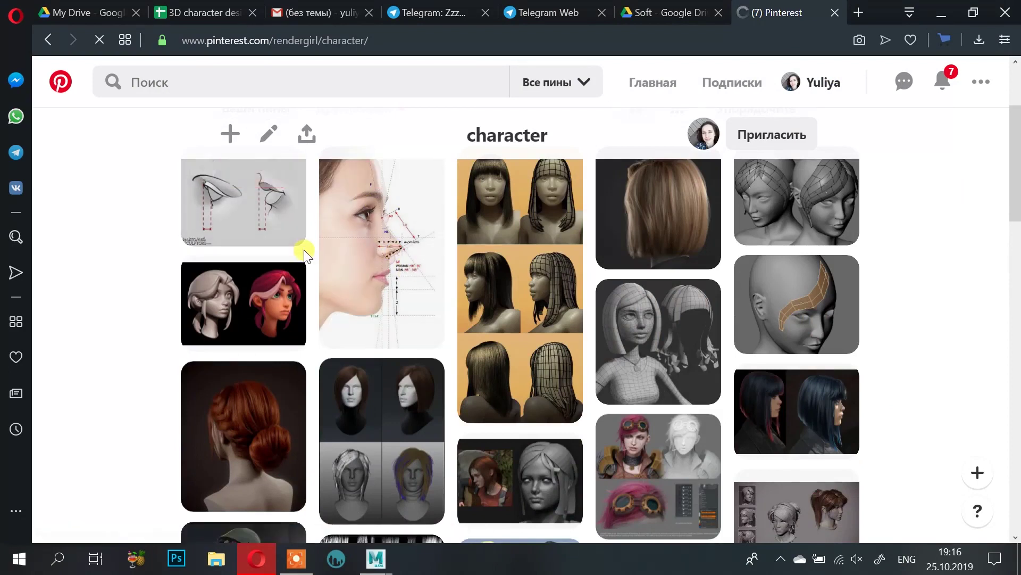
scroll(303, 246, down, 2)
scroll(597, 296, down, 5)
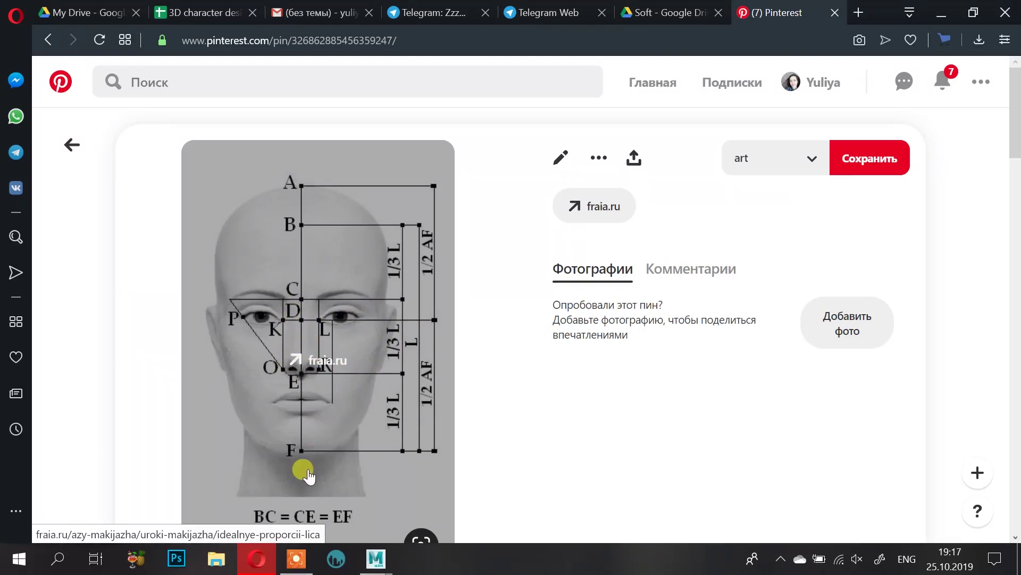
click(72, 145)
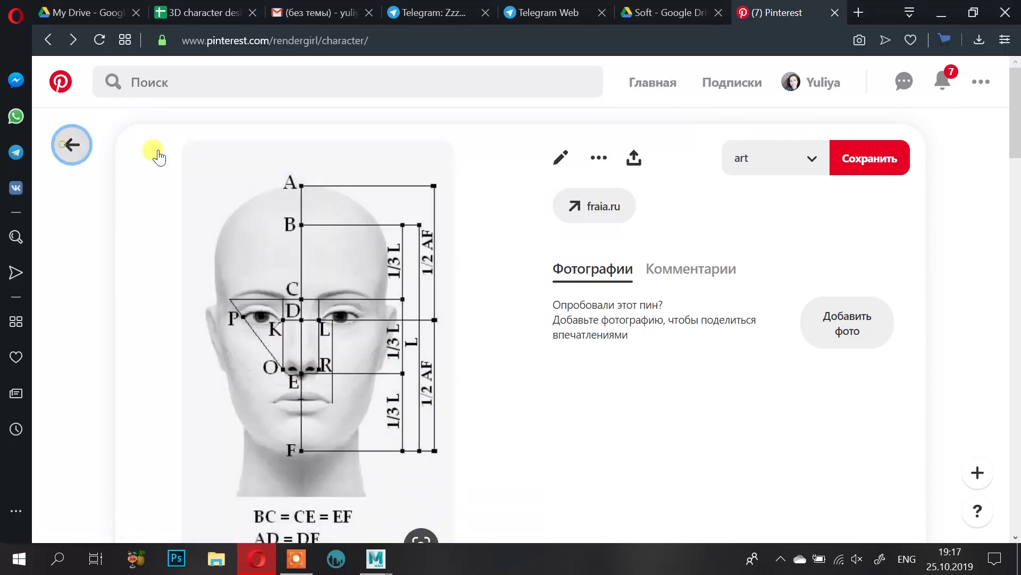
scroll(532, 307, down, 7)
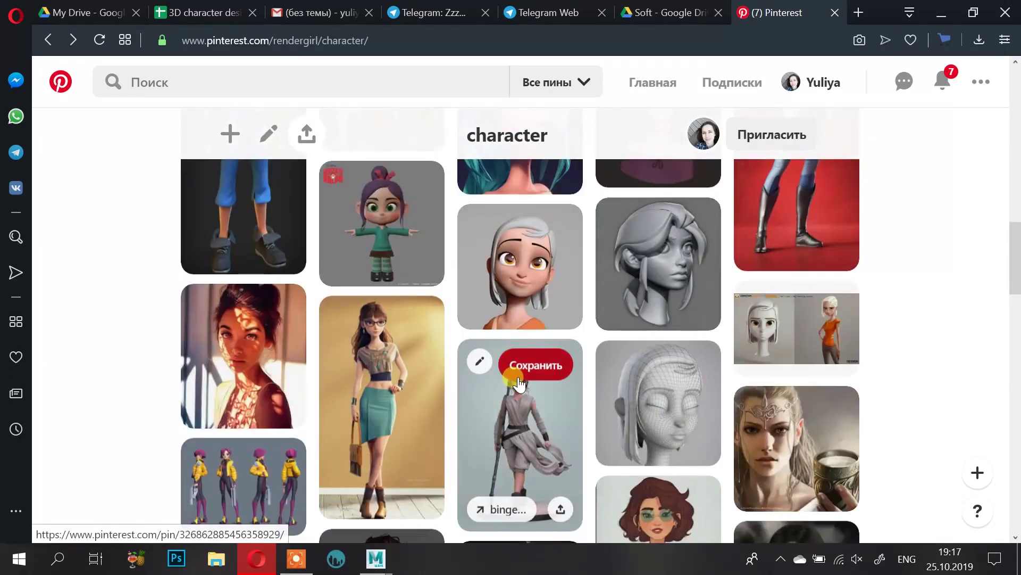
scroll(519, 378, up, 2)
scroll(719, 420, down, 3)
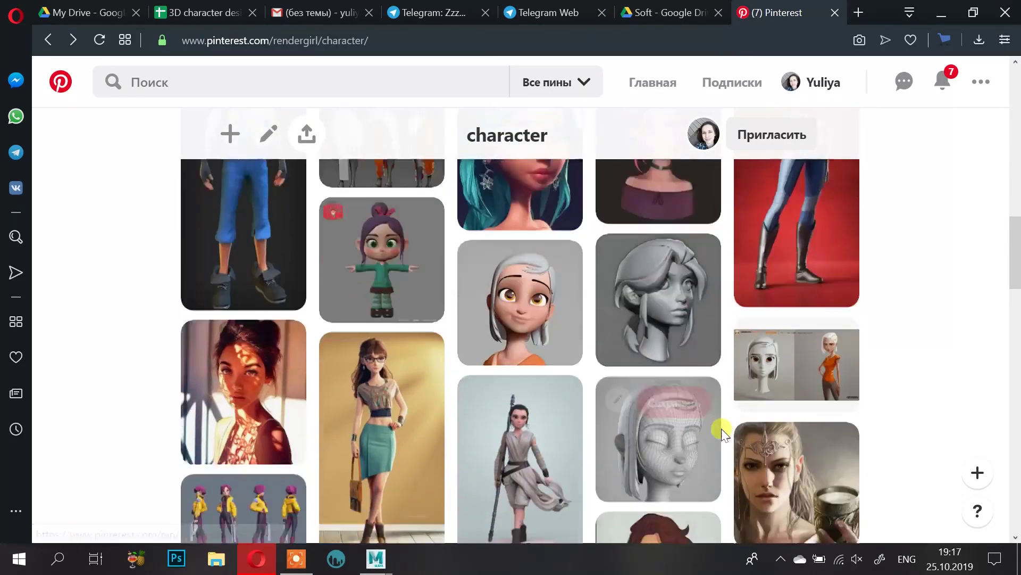
Step: Minimize the browser to return to Maya and examine the head from the front and three-quarter views
click(940, 11)
alt+drag(611, 244, 456, 229)
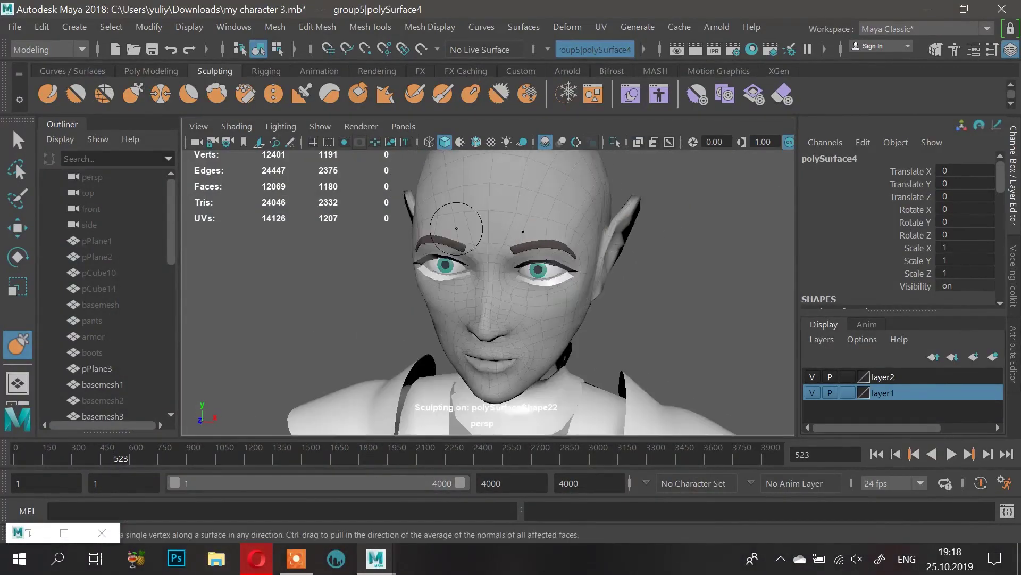
alt+drag(542, 327, 577, 333)
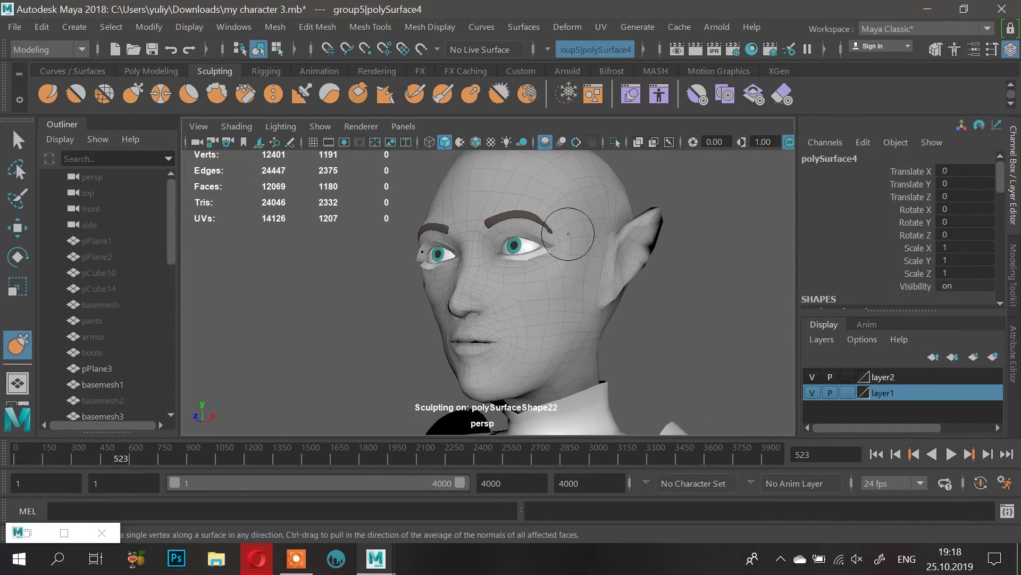
Step: Leave the sculpting tool and deselect the head after checking it from the front and side
alt+drag(568, 234, 566, 277)
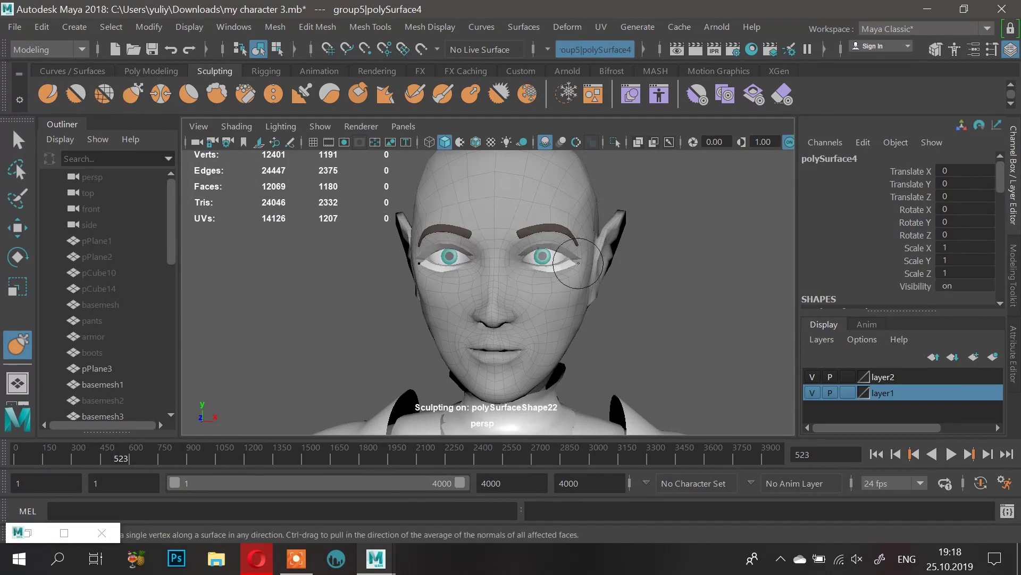
alt+drag(679, 316, 587, 306)
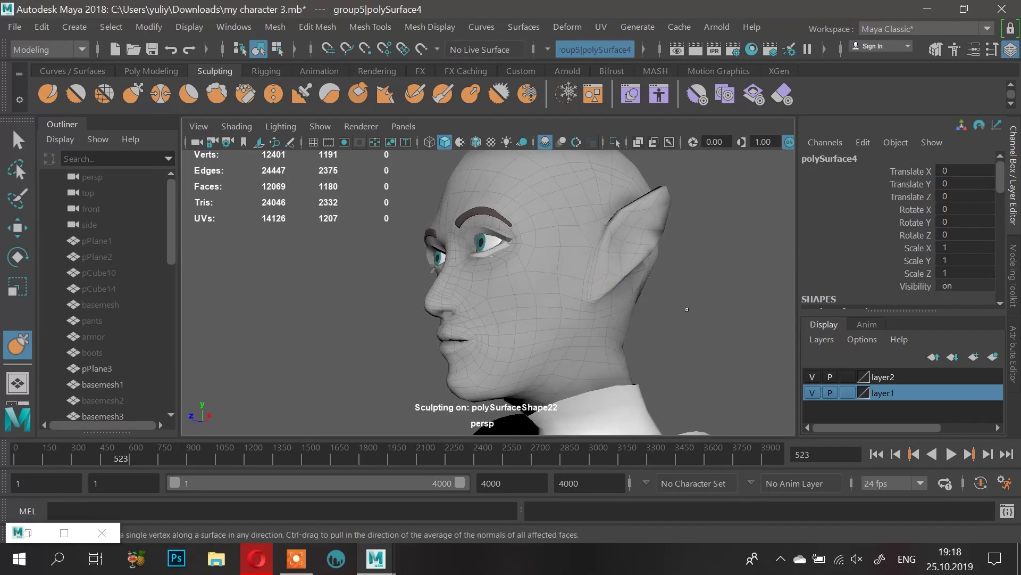
alt+drag(504, 310, 564, 280)
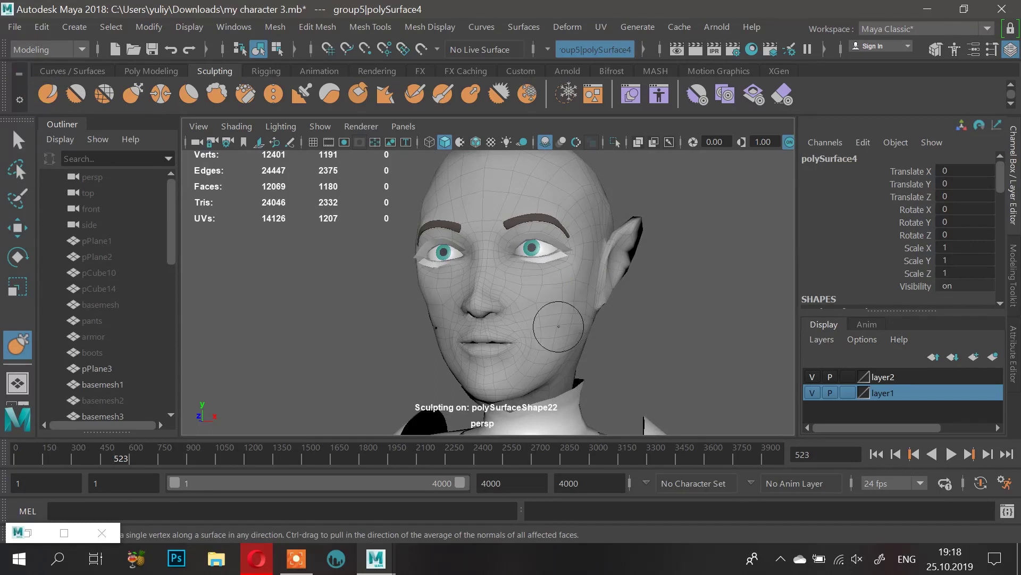
alt+drag(659, 308, 711, 237)
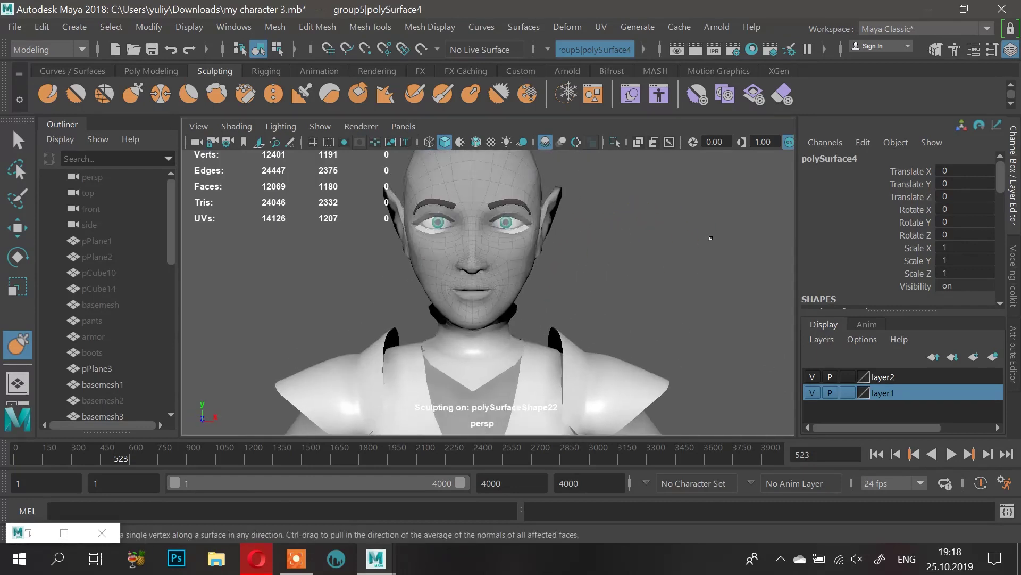
key(q)
click(605, 235)
Step: Select the eyelash strip mesh around the eyes
alt+drag(603, 269, 537, 269)
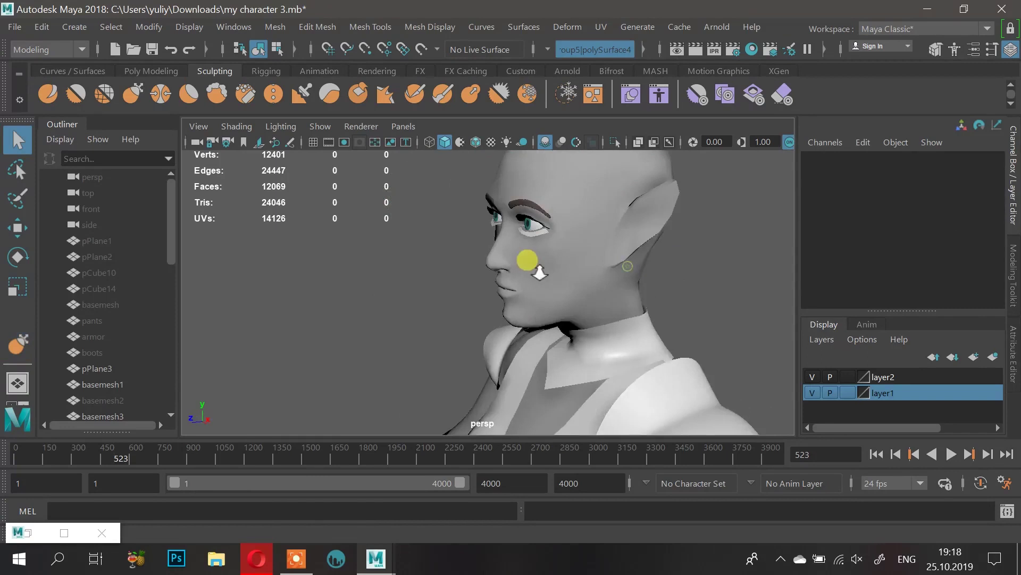
alt+right_drag(538, 270, 640, 312)
alt+middle_drag(640, 313, 574, 373)
alt+drag(575, 372, 532, 348)
alt+right_drag(532, 348, 586, 371)
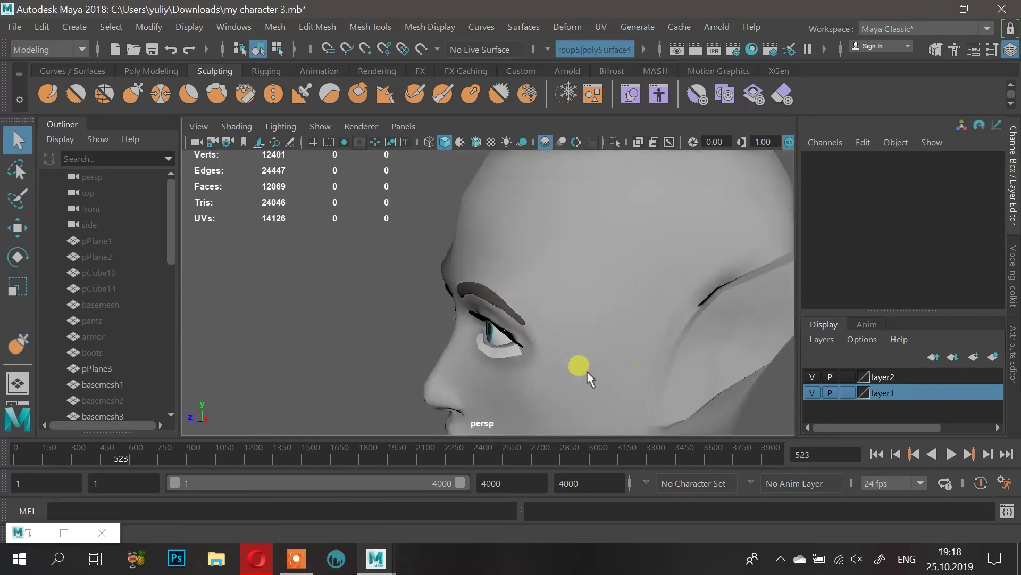
click(507, 350)
alt+drag(509, 356, 540, 326)
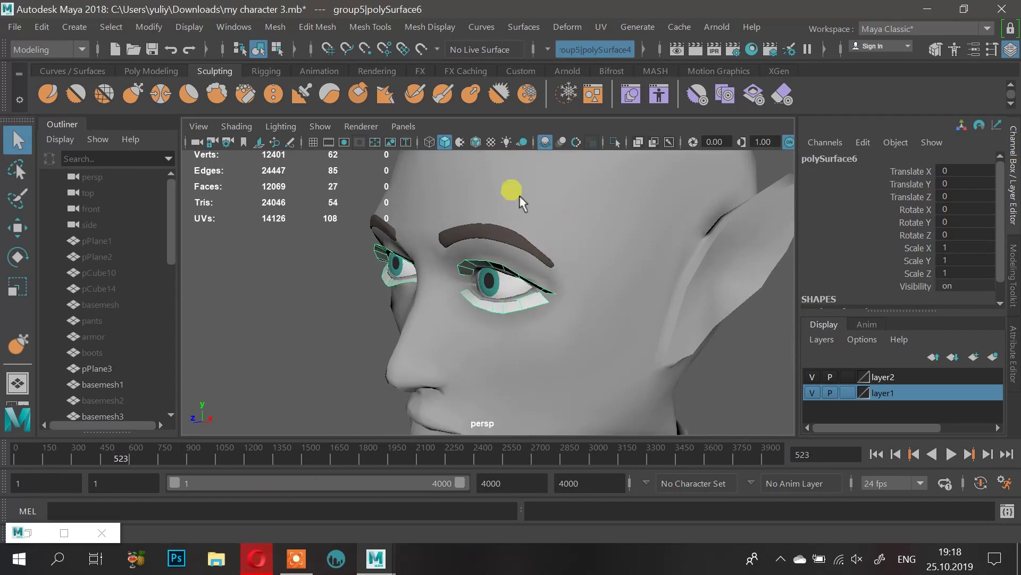
Step: Switch to the Opera browser, view the silver-haired cartoon girl pin and return to the character board
click(257, 558)
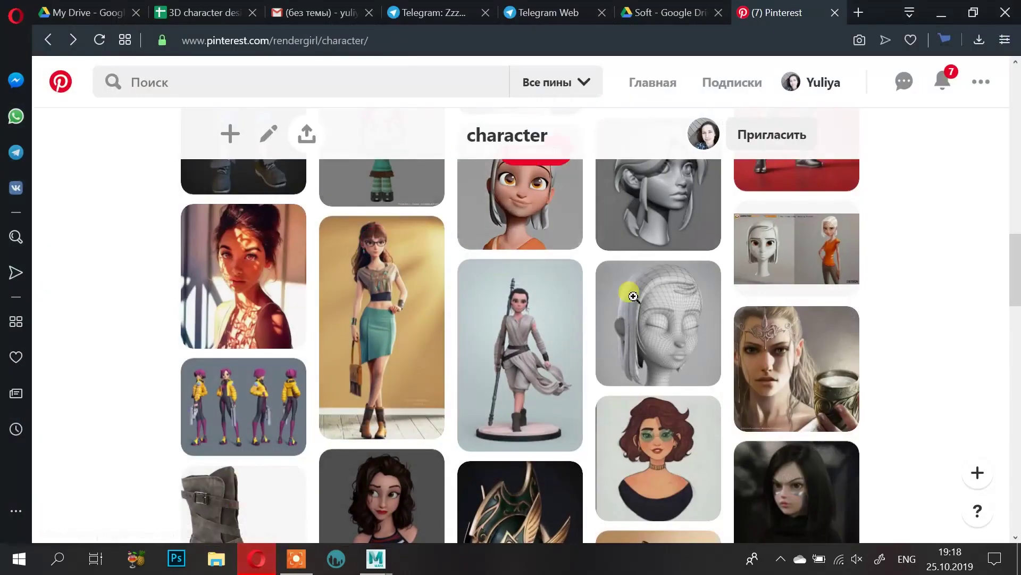
click(521, 205)
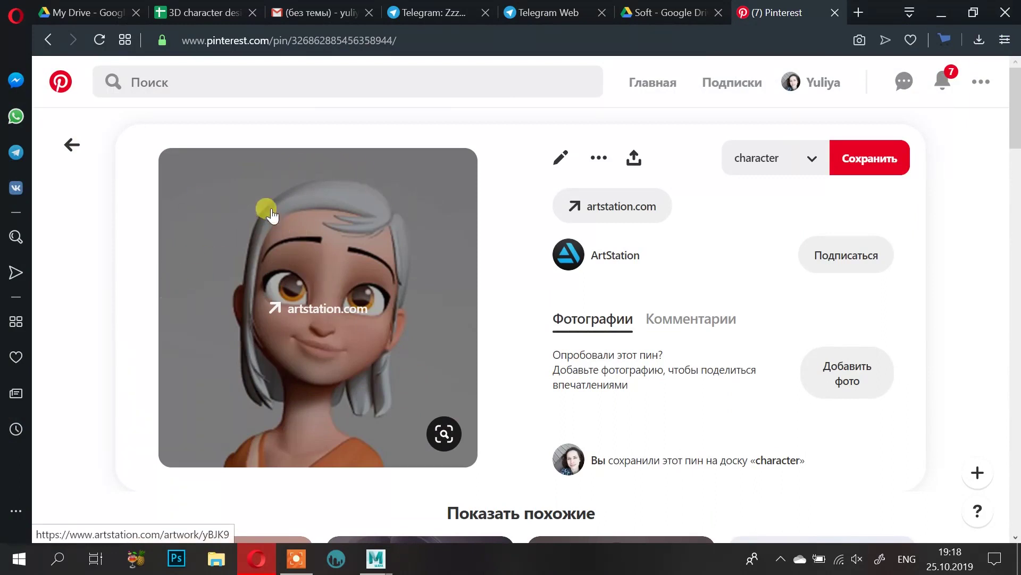
click(73, 144)
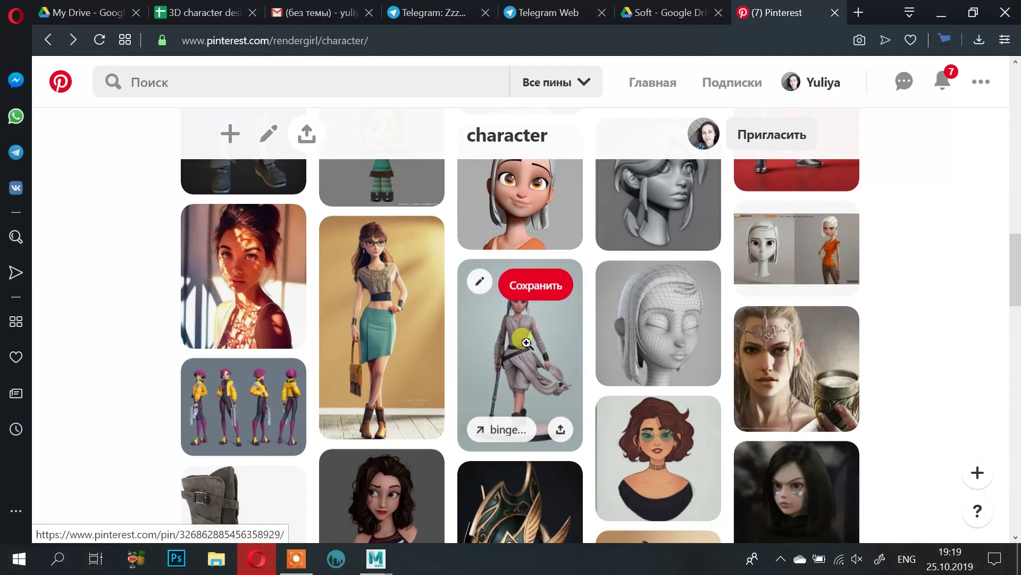
Step: Browse the character board for hair references and examine the short blonde haircut pin with its wireframe views
scroll(527, 343, down, 5)
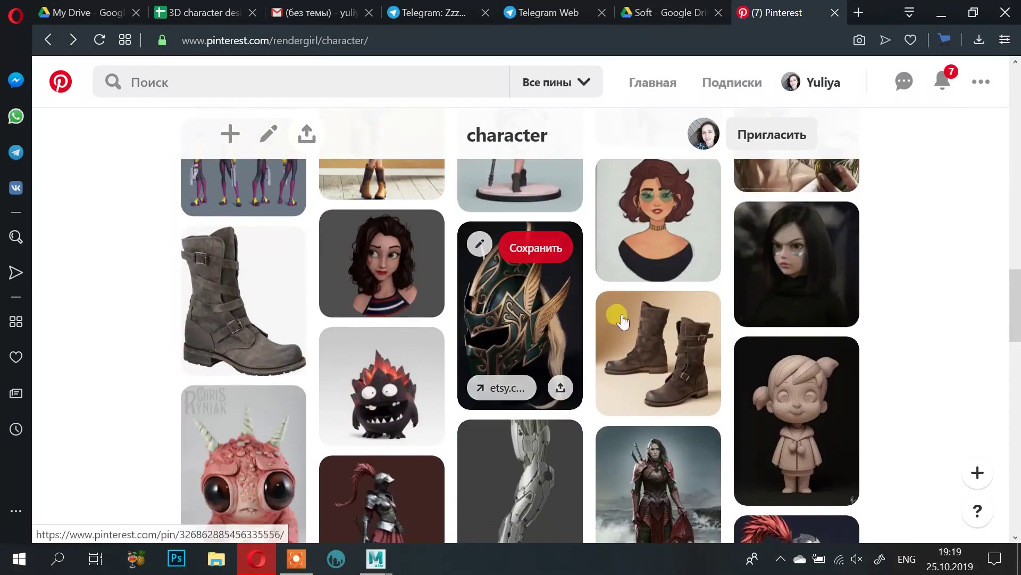
scroll(696, 418, down, 2)
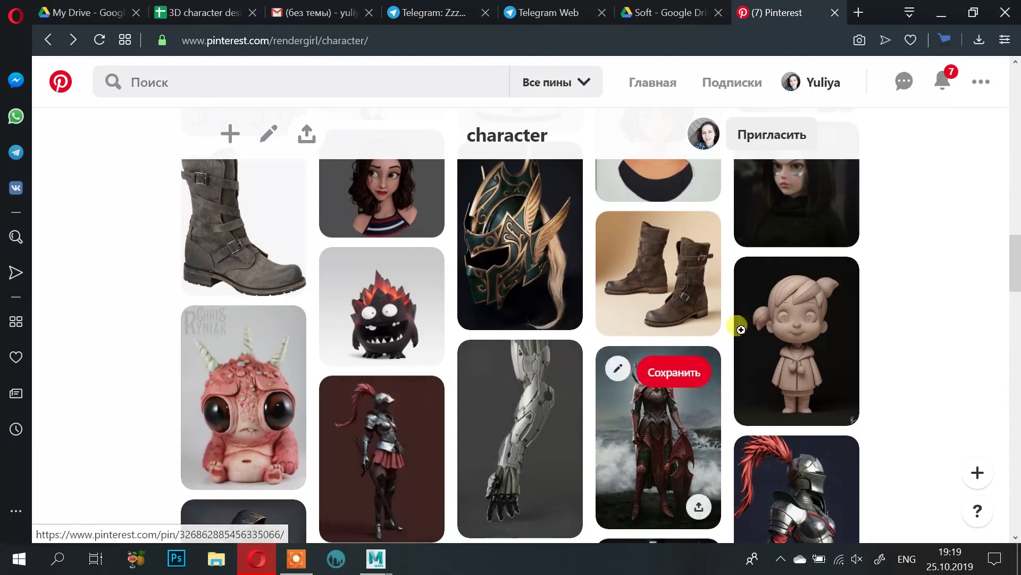
scroll(811, 370, down, 3)
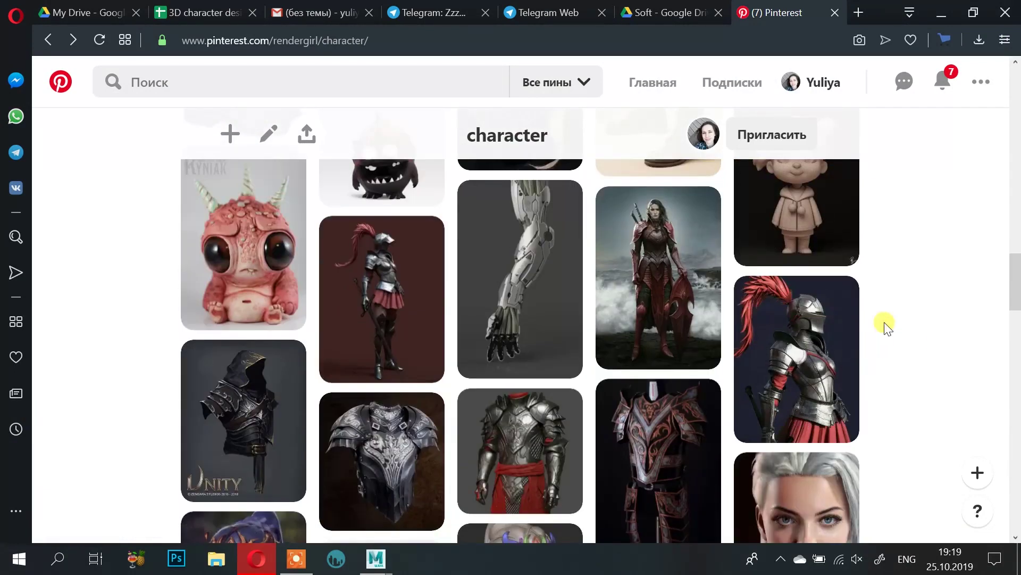
drag(1016, 292, 1016, 151)
scroll(590, 358, down, 2)
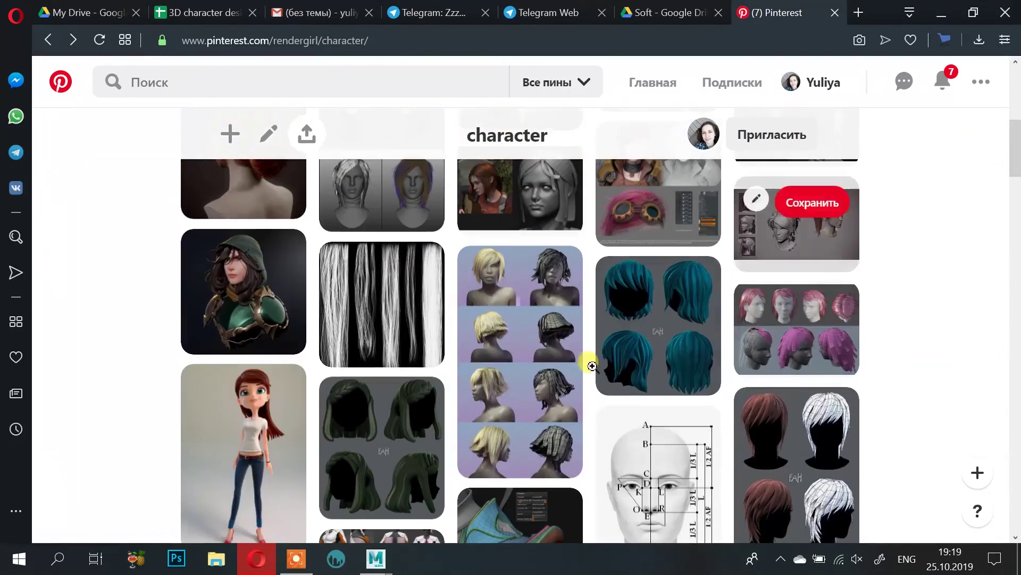
click(527, 383)
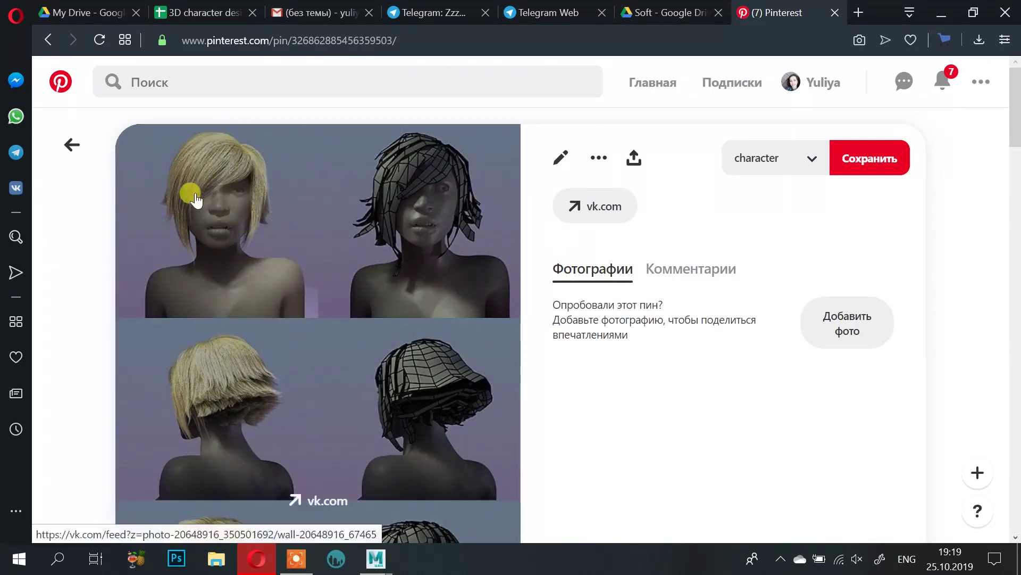
scroll(288, 287, down, 5)
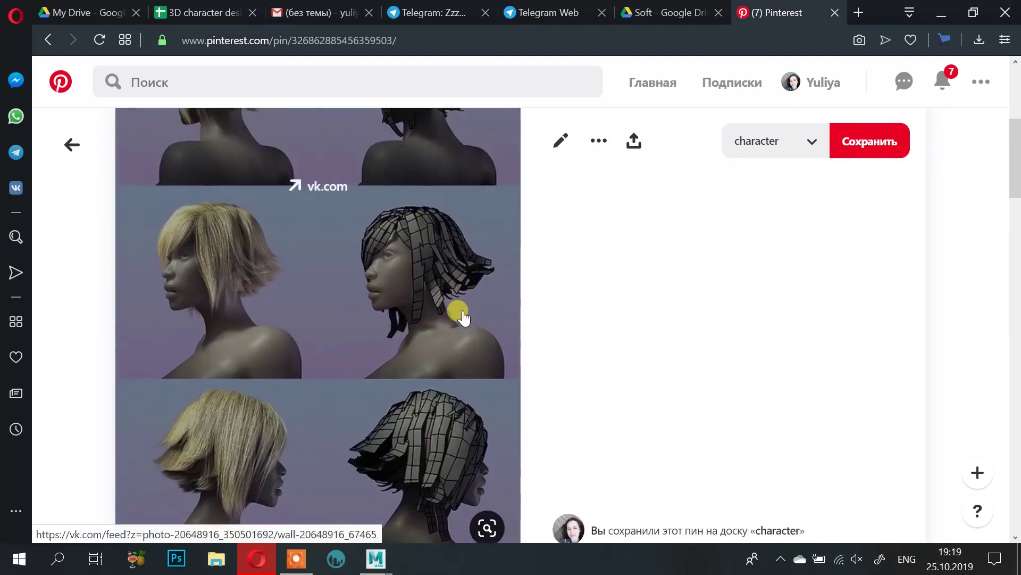
Step: Switch to Telegram Web, find the coloured hair strand image in Saved Messages, view it enlarged and close it
click(559, 12)
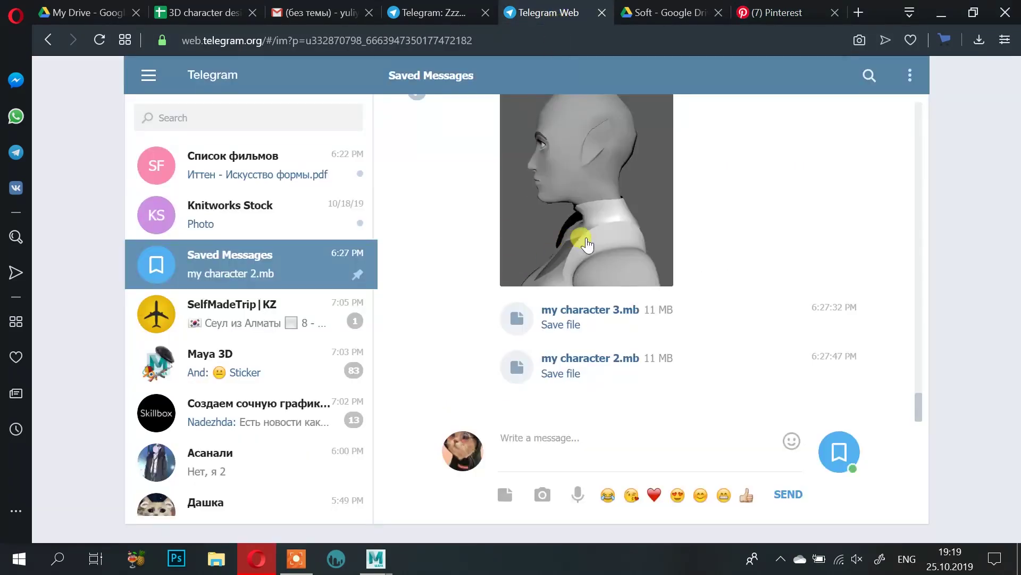
scroll(725, 228, up, 10)
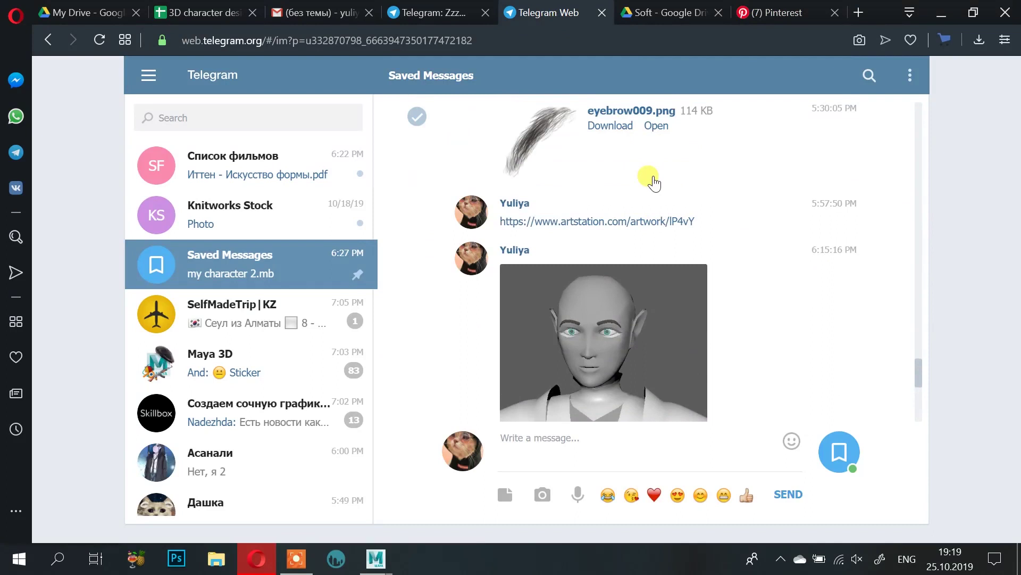
scroll(589, 219, up, 4)
click(542, 304)
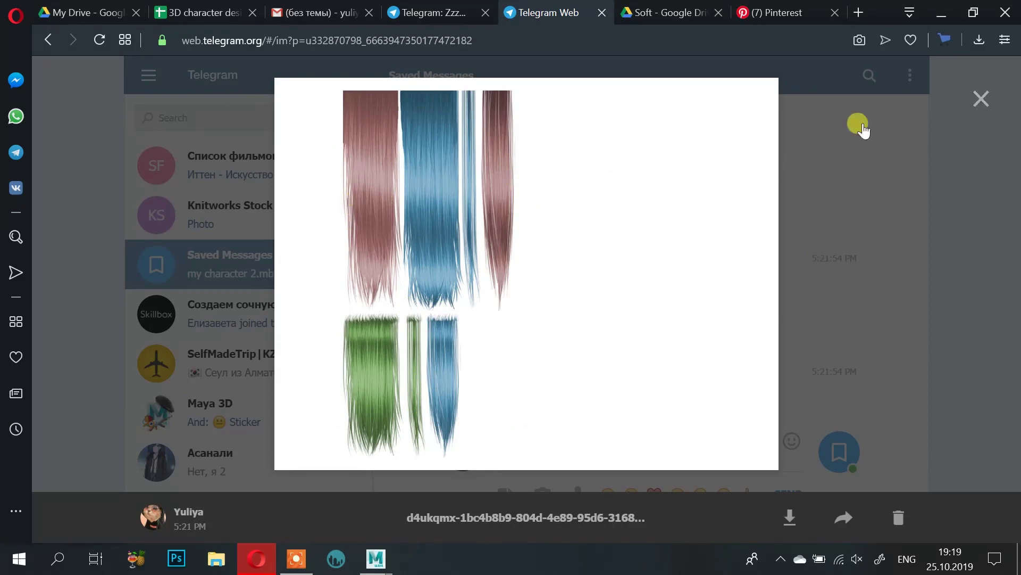
click(851, 160)
Step: View texture.jpg enlarged and examine its hair strands and eyelashes
scroll(553, 287, down, 5)
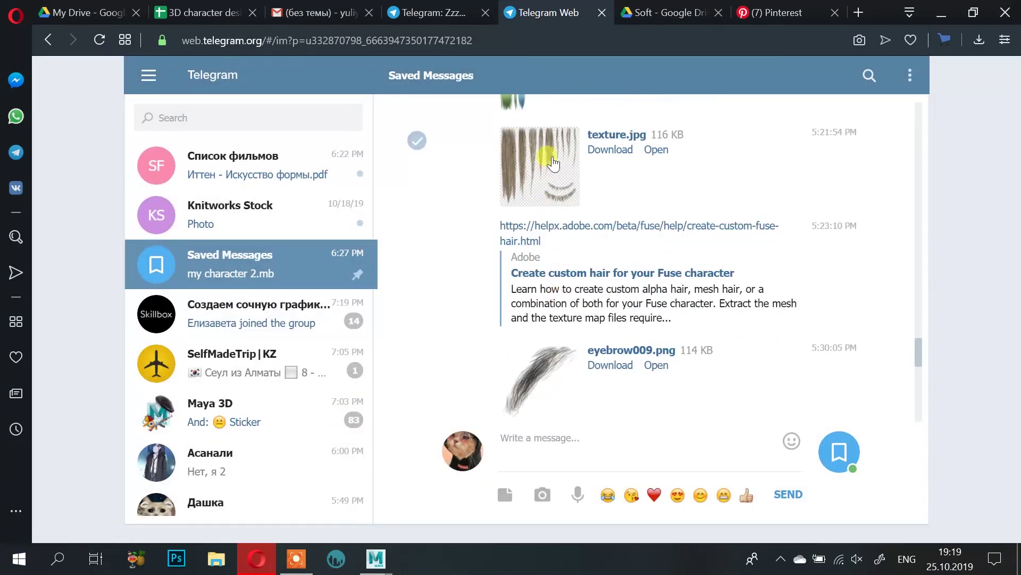
click(539, 176)
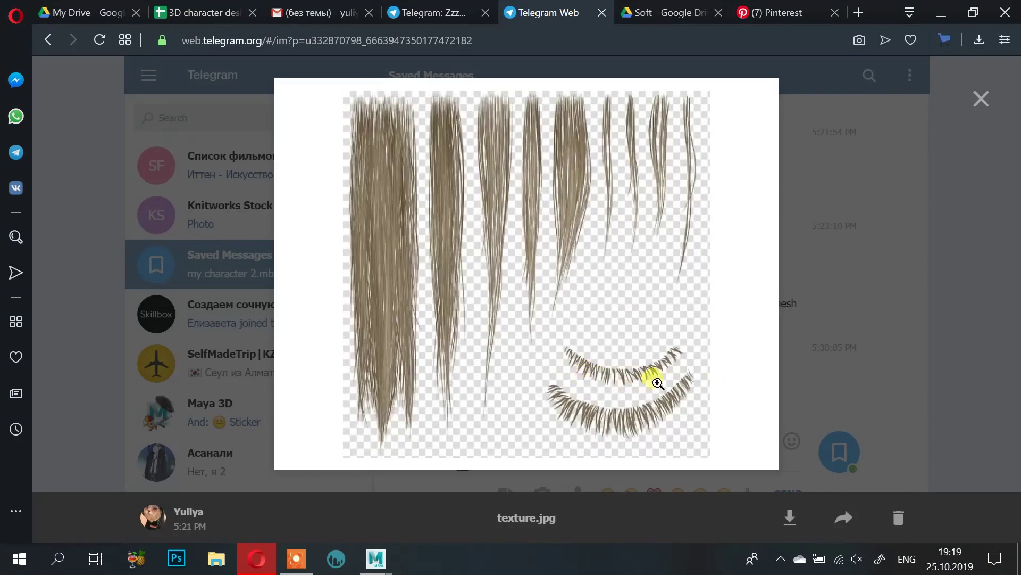
click(658, 383)
click(622, 398)
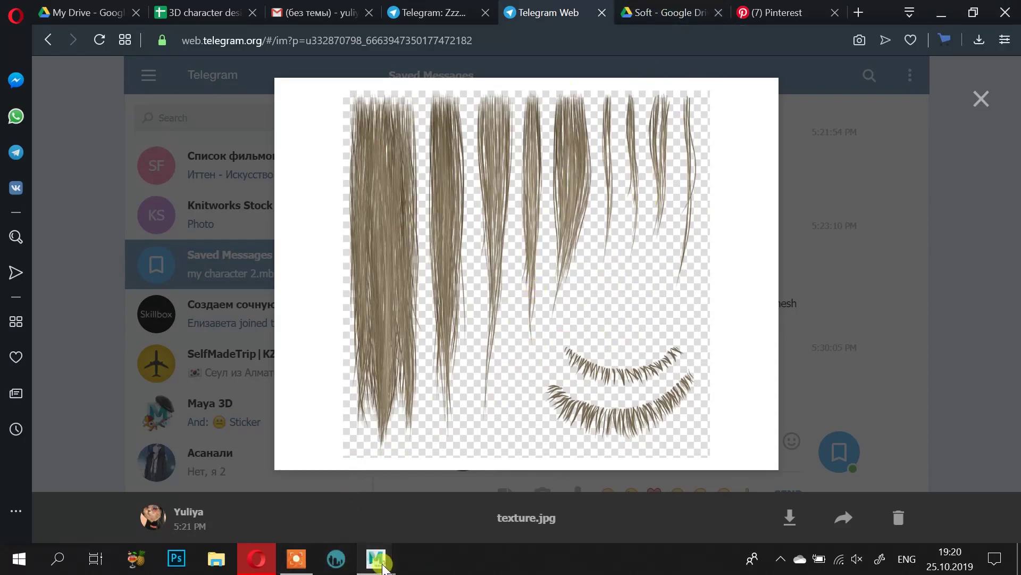
Step: Switch to Maya and examine the upper and lower eyelash strips up close
mouse_move(379, 559)
click(463, 495)
alt+drag(548, 264, 485, 242)
alt+drag(594, 284, 561, 220)
alt+drag(701, 269, 585, 256)
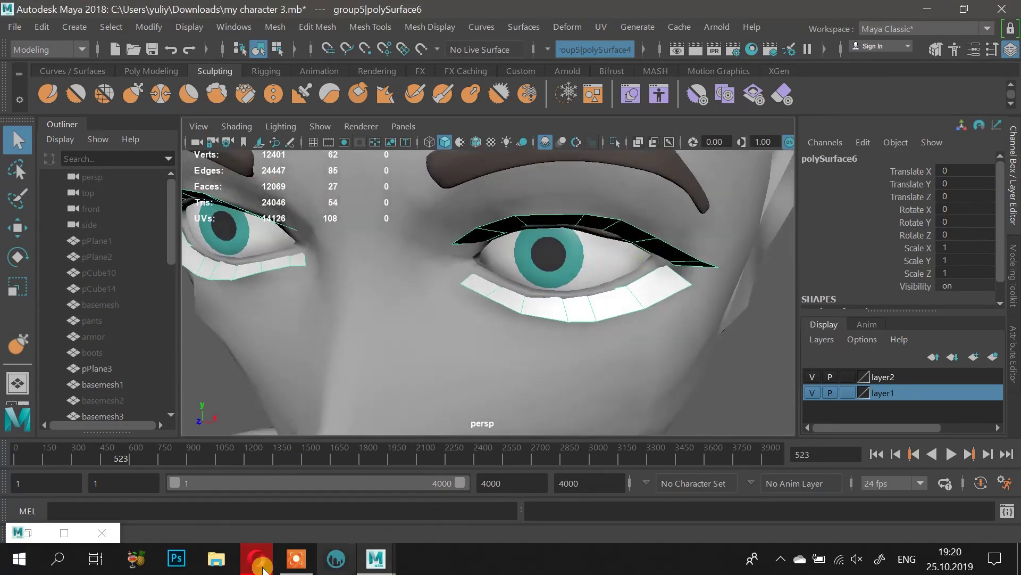
Step: Switch back to the Opera browser, close the image preview and download texture.jpg from Saved Messages
click(257, 558)
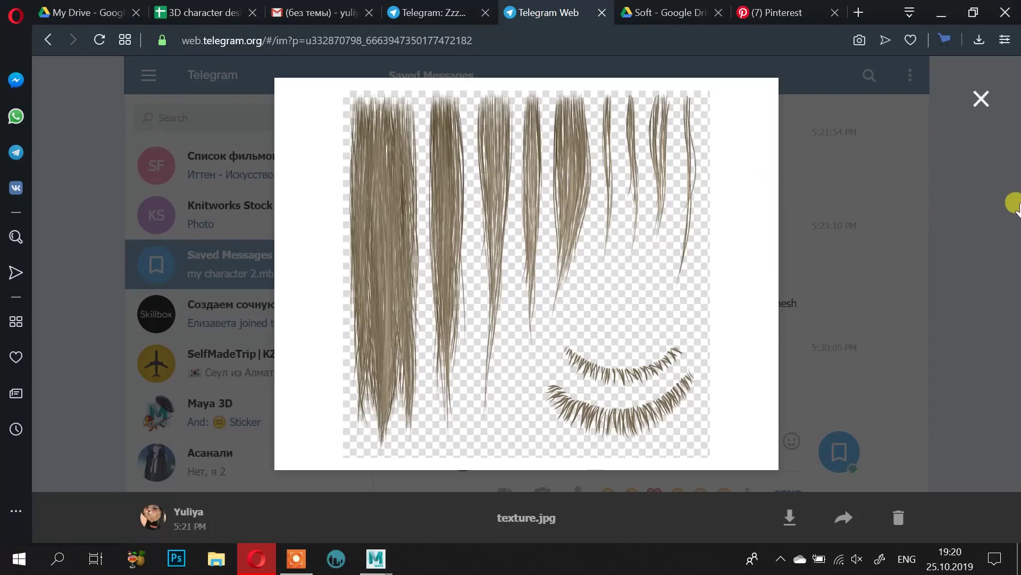
click(1015, 204)
click(633, 151)
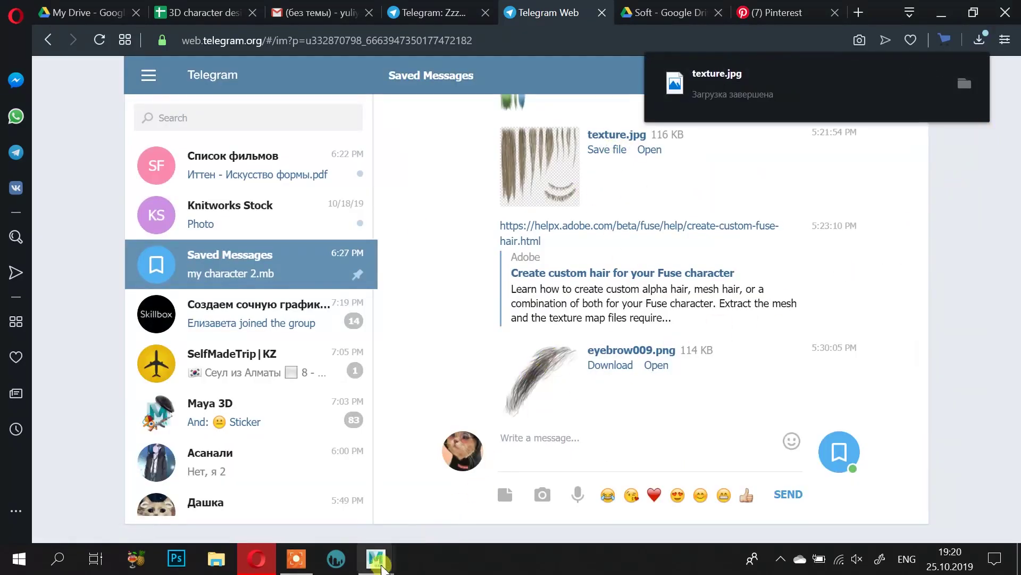
Step: Return to Maya and open the UV Editor for the eyelash mesh, placing it so the eye stays visible
mouse_move(375, 558)
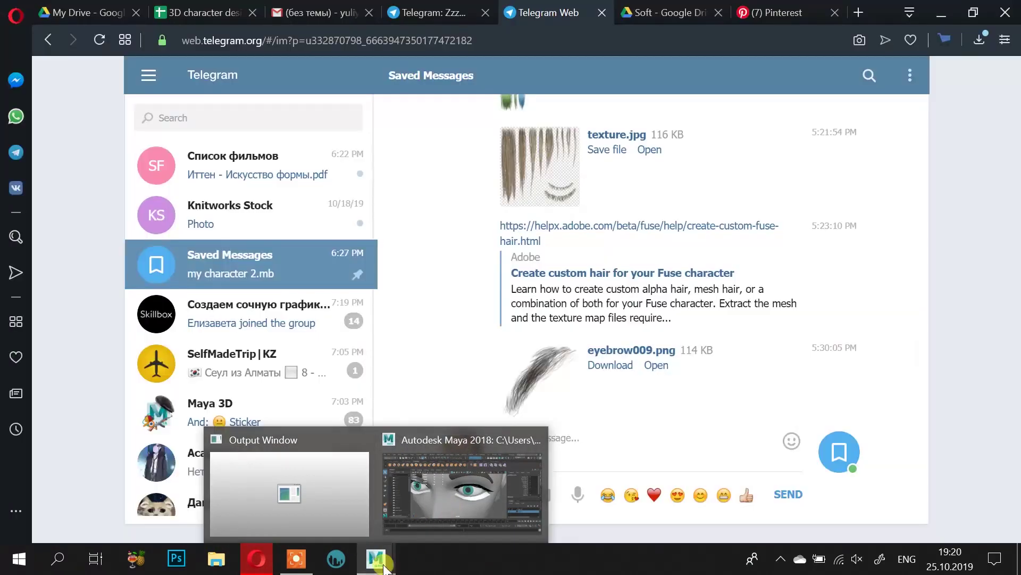
click(294, 559)
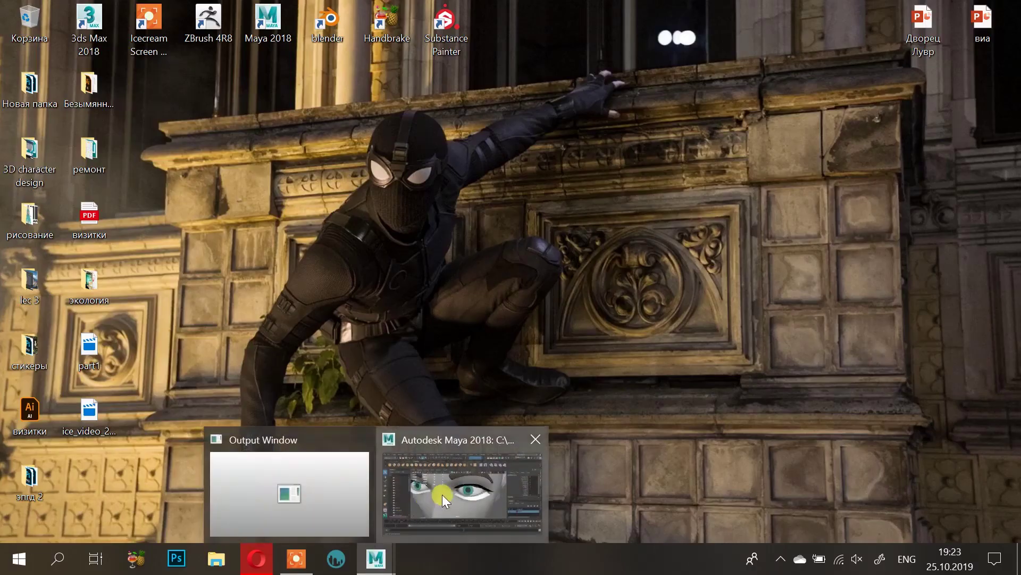
click(444, 484)
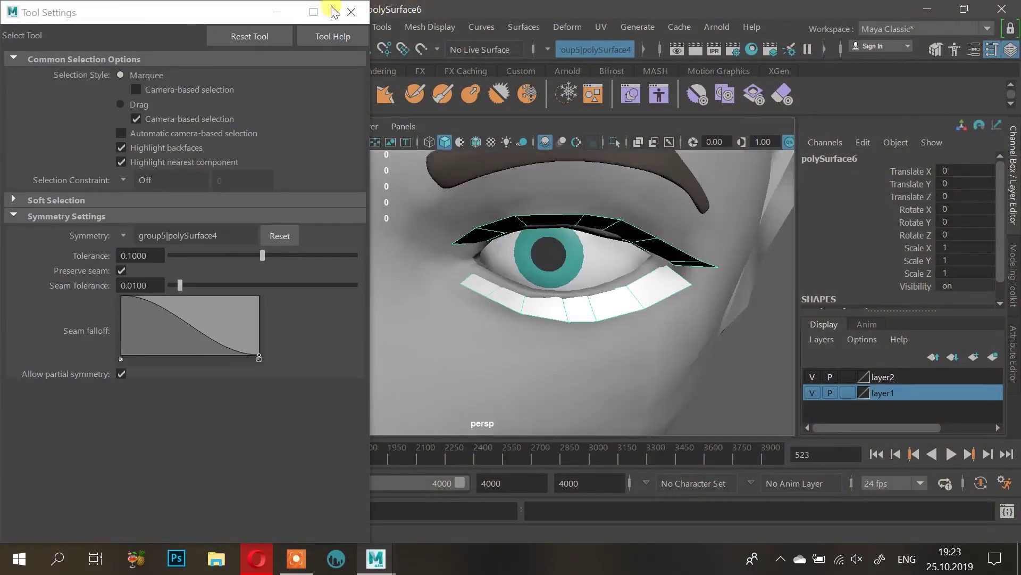
alt+drag(564, 229, 602, 223)
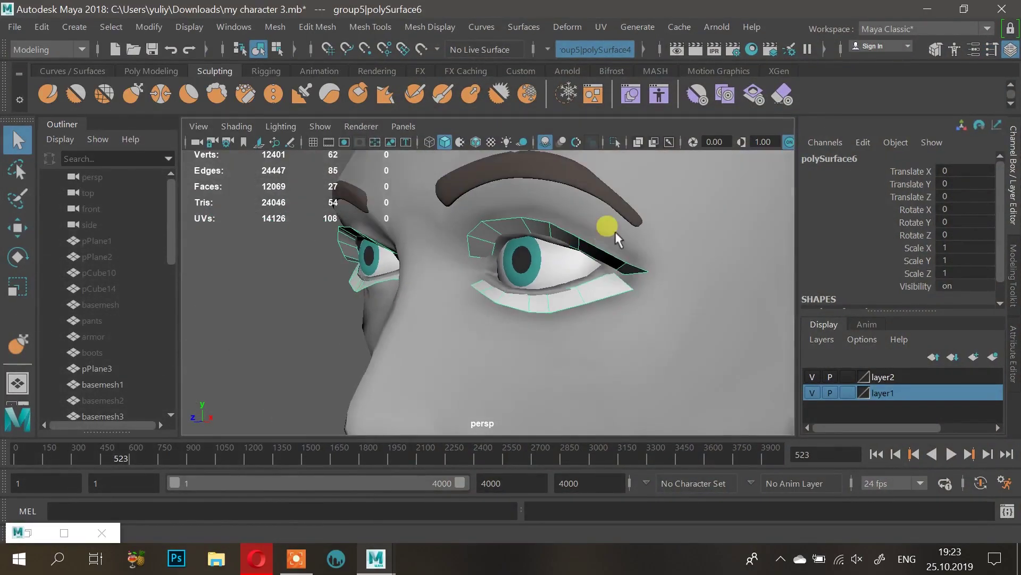
click(602, 27)
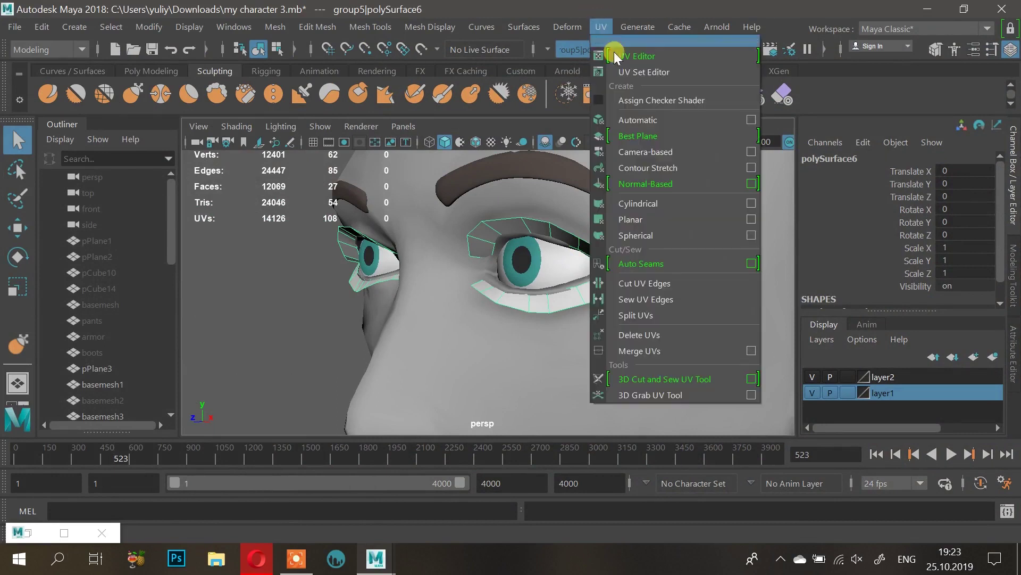
click(655, 54)
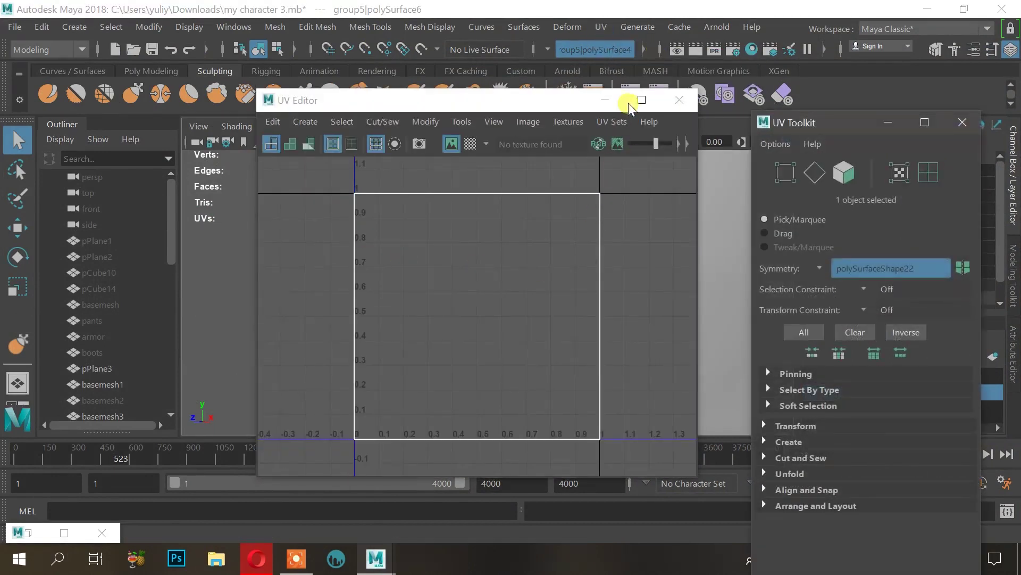
drag(582, 106, 455, 104)
drag(379, 93, 289, 103)
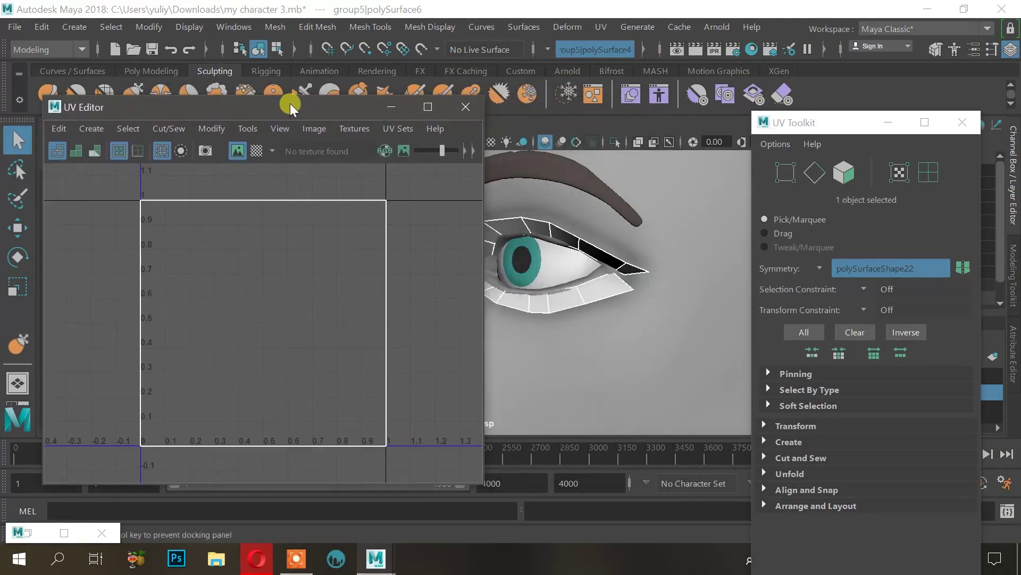
Step: Switch to UV selection and select the overlapping eyelash UVs at the upper-right corner of the UV square
right_drag(266, 254, 352, 241)
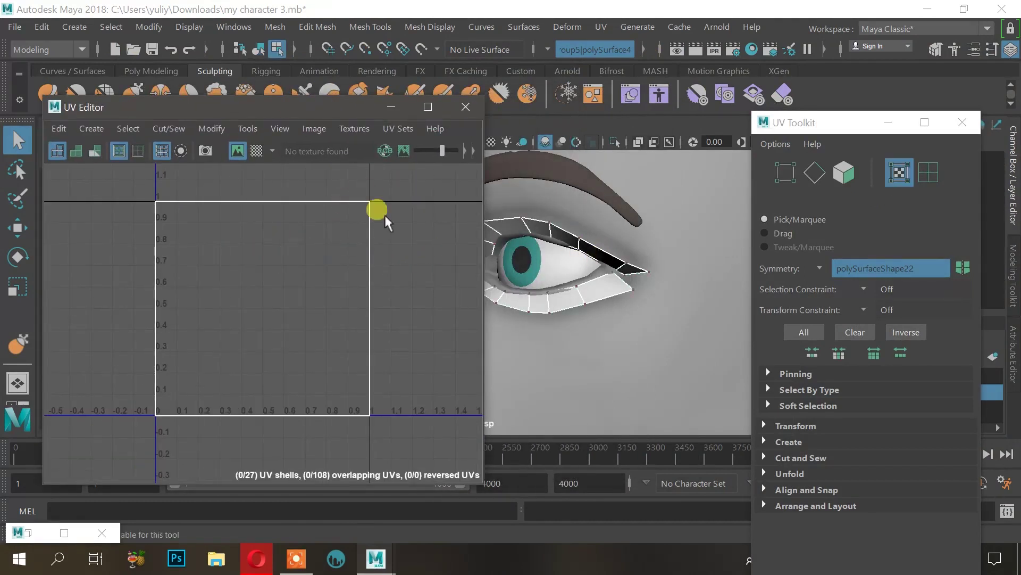
drag(384, 215, 357, 234)
mouse_move(197, 101)
mouse_down()
mouse_move(113, 152)
mouse_move(346, 127)
mouse_move(198, 101)
mouse_up()
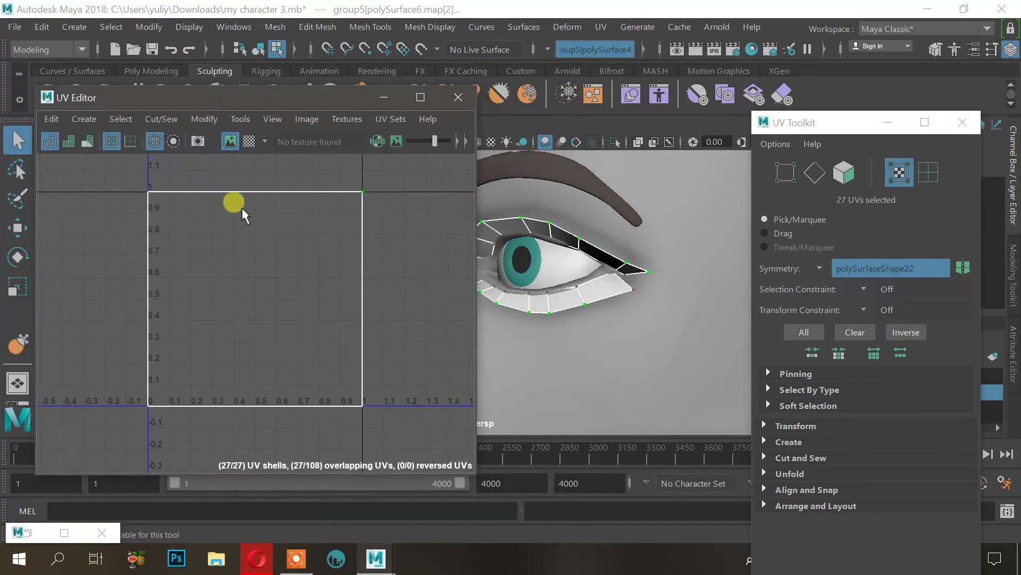
scroll(254, 288, down, 1)
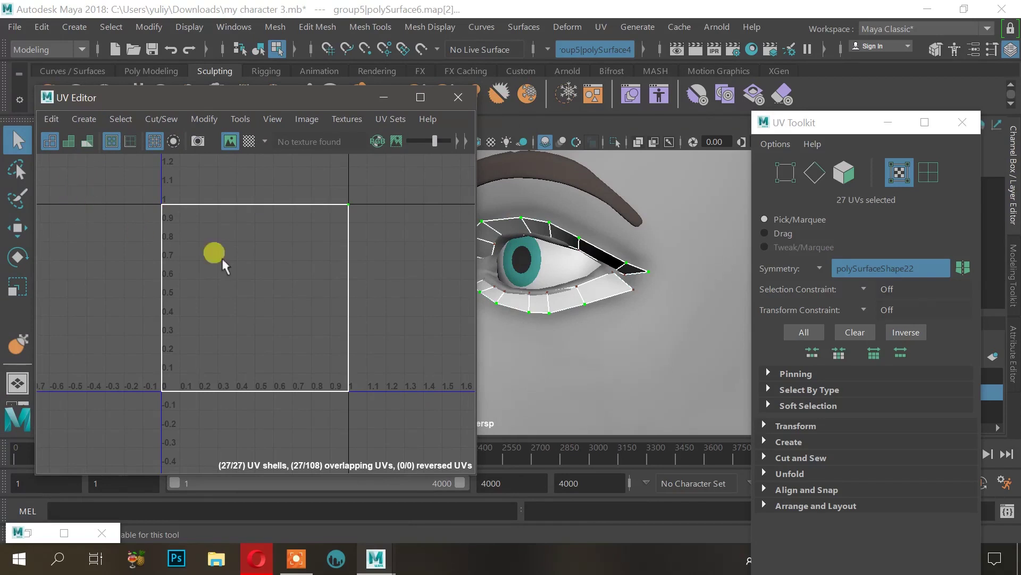
Step: Switch to face selection and select the seven faces of the upper eyelash strip beside the eye
scroll(267, 266, down, 1)
scroll(286, 283, up, 2)
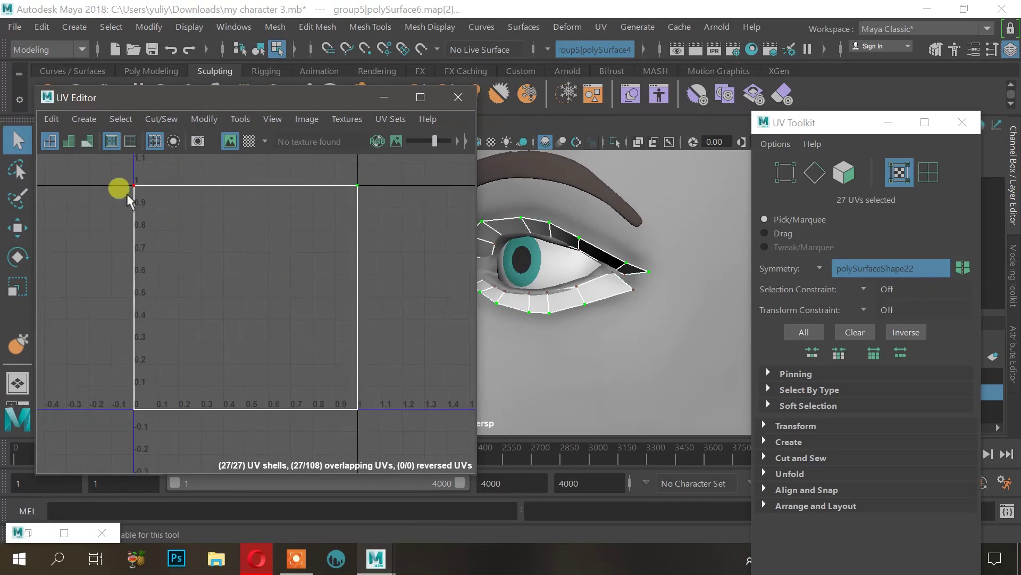
drag(237, 267, 379, 468)
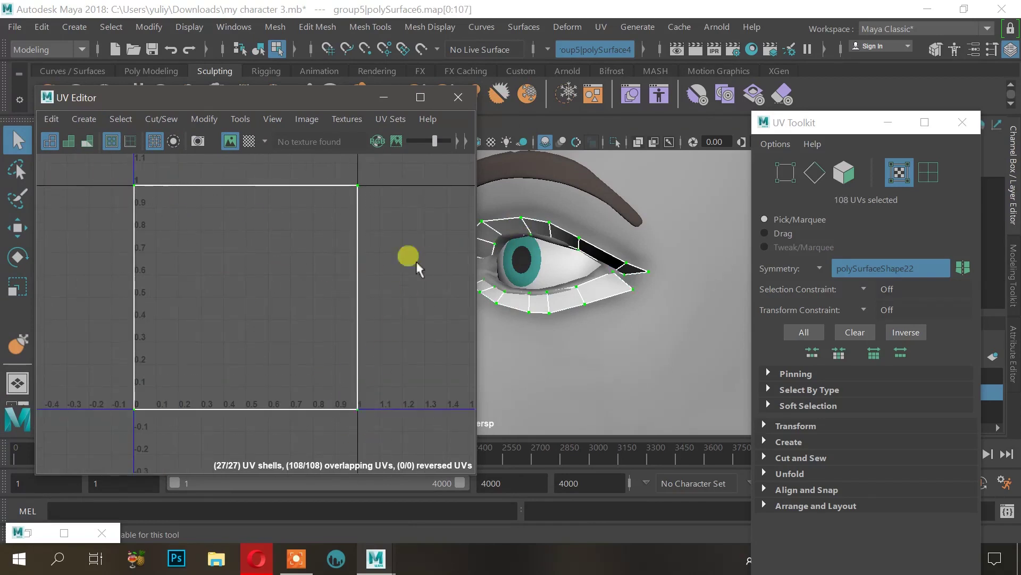
alt+drag(695, 286, 398, 304)
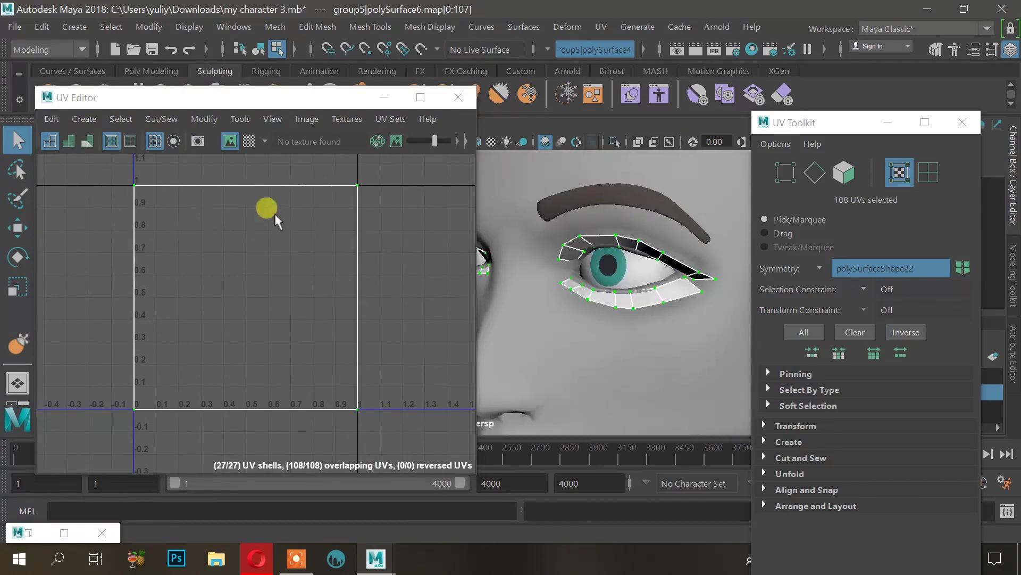
right_drag(688, 249, 630, 313)
click(681, 273)
mouse_move(631, 316)
alt+mouse_down()
mouse_move(599, 315)
mouse_move(641, 308)
alt+mouse_up()
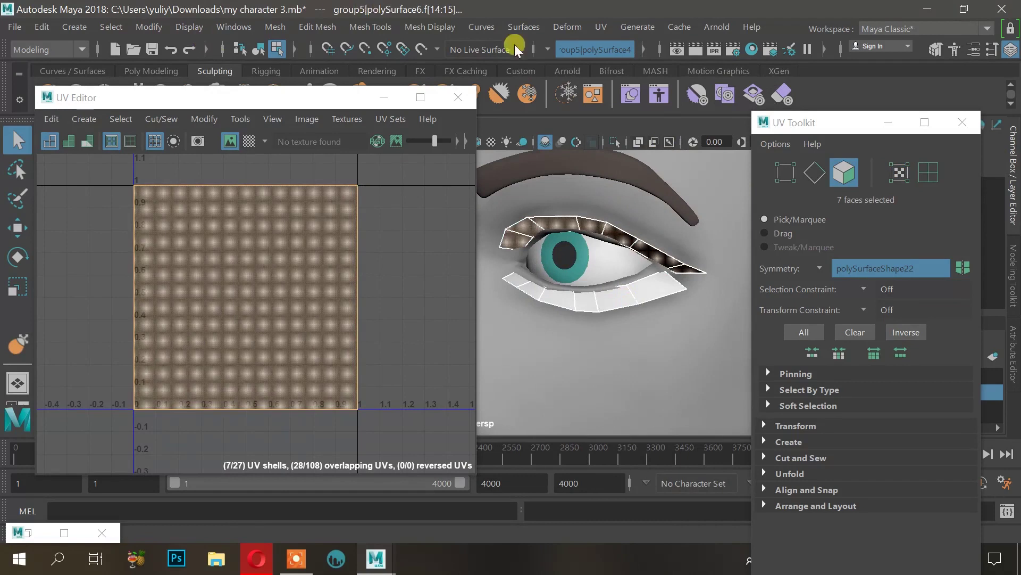
Step: Project the upper eyelash strip's faces with Best Plane so they form one connected UV shell
click(607, 26)
click(663, 70)
click(519, 8)
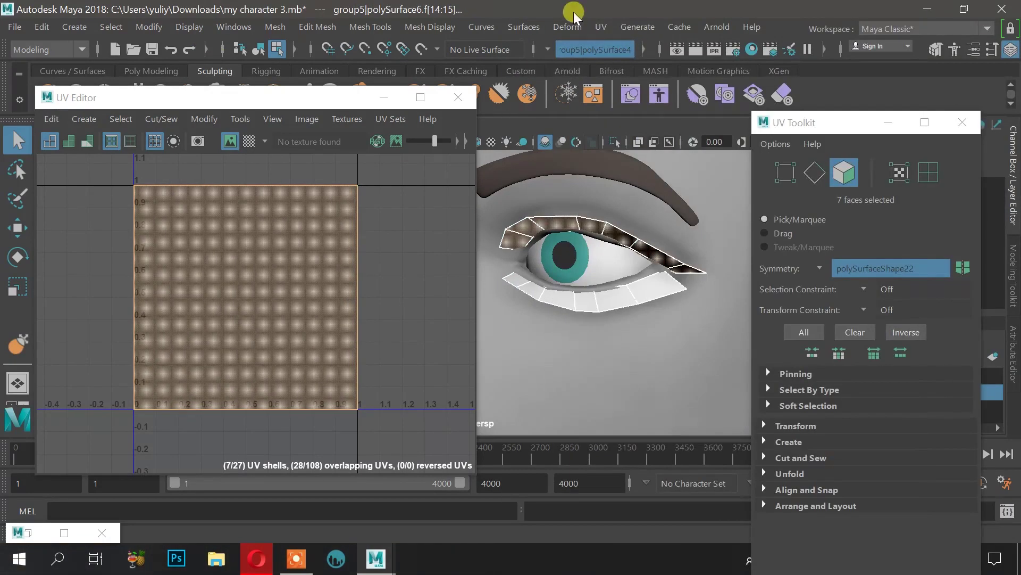
click(602, 28)
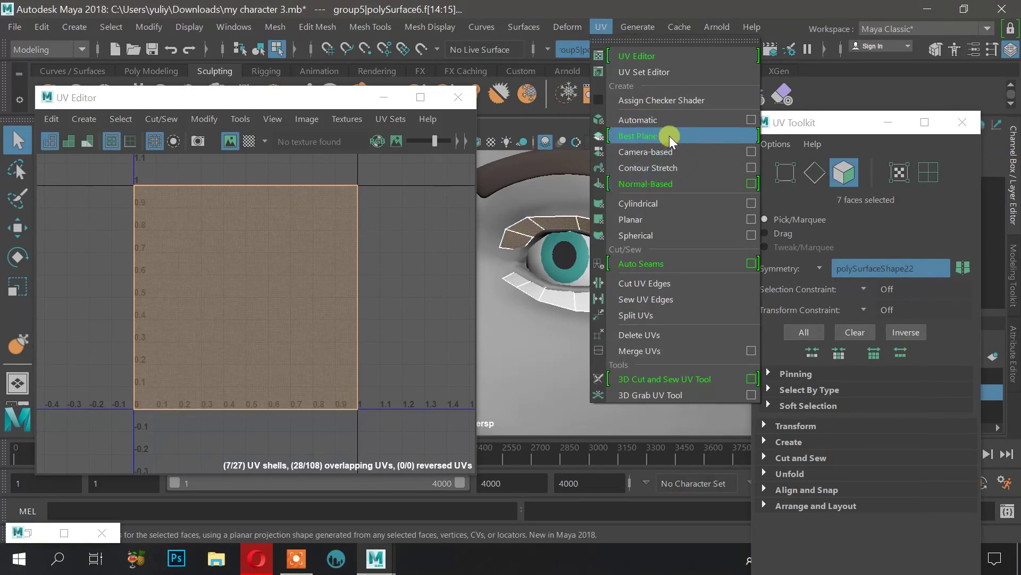
click(637, 136)
click(585, 228)
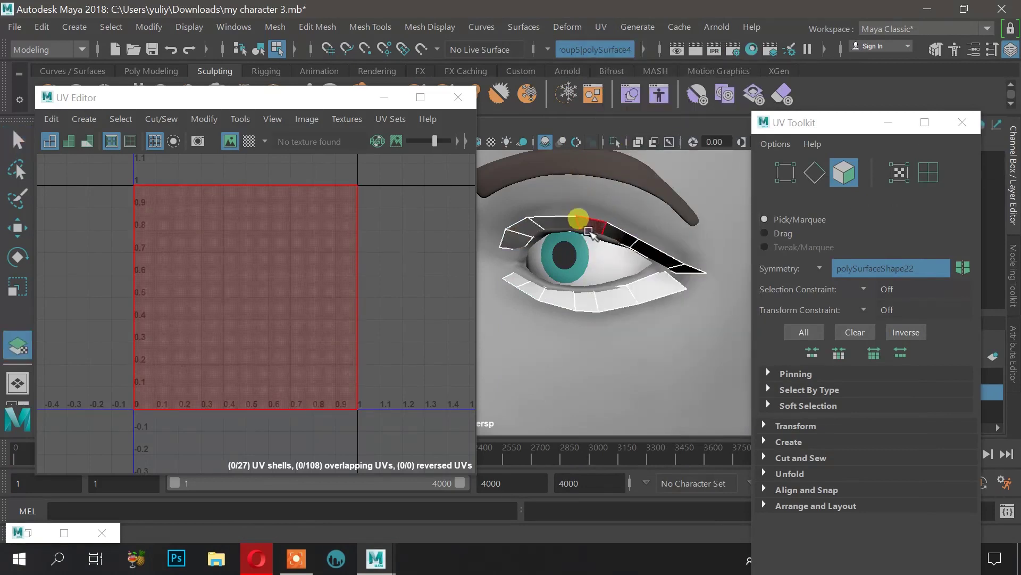
click(555, 151)
click(592, 227)
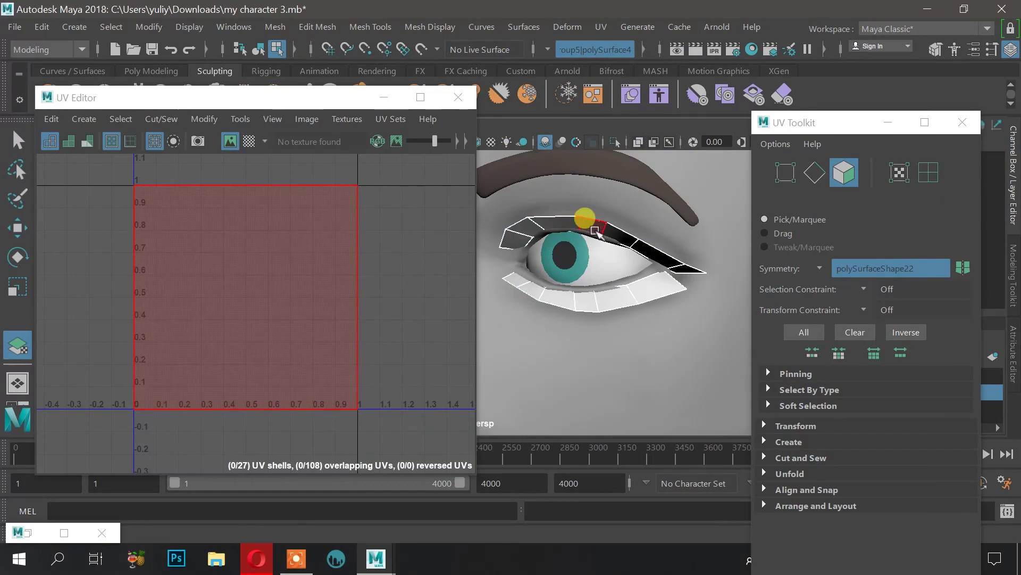
mouse_move(588, 220)
alt+mouse_down()
mouse_move(539, 235)
mouse_move(575, 219)
alt+mouse_up()
click(594, 235)
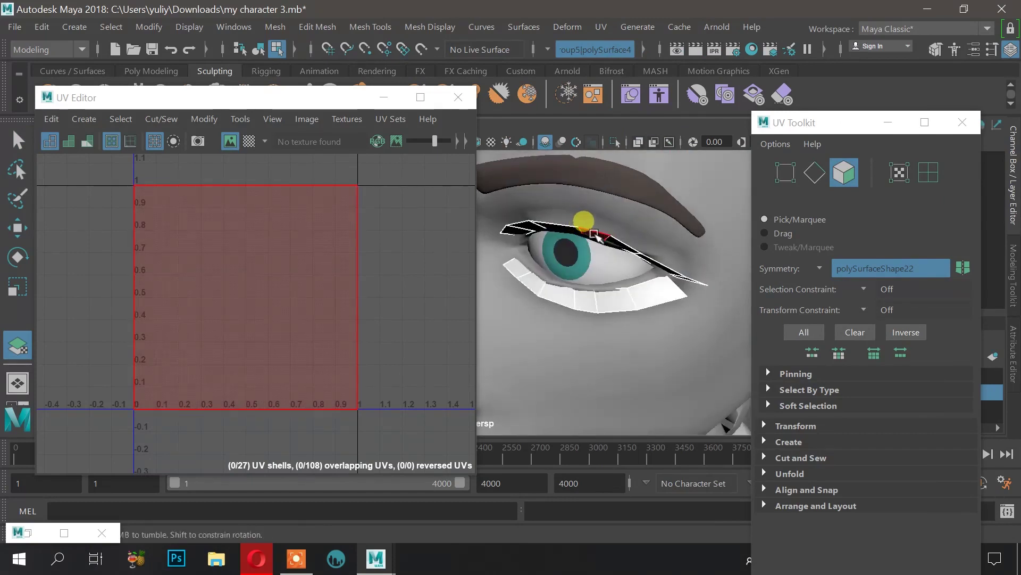
alt+drag(602, 206, 578, 226)
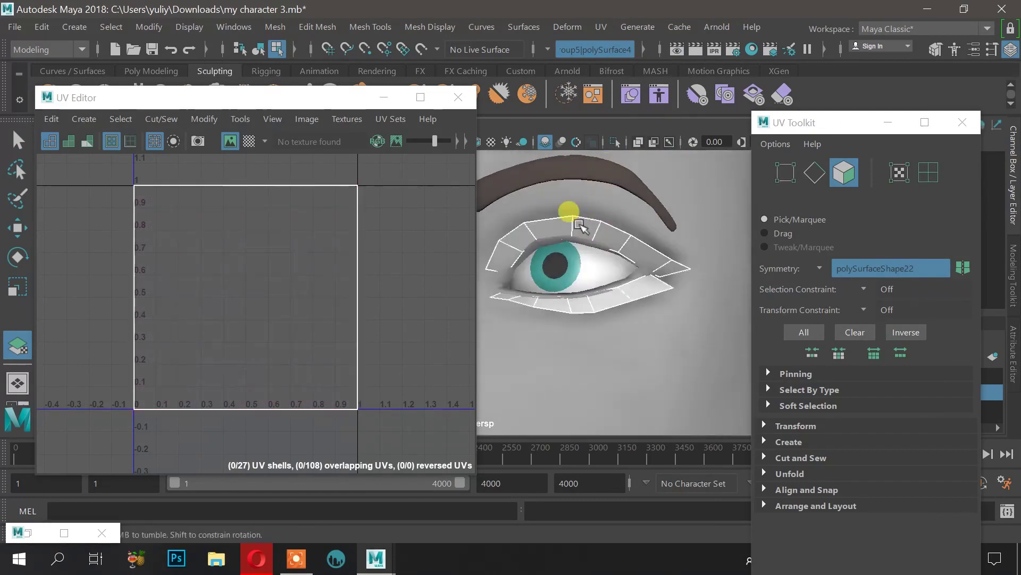
click(582, 227)
alt+drag(649, 197, 600, 214)
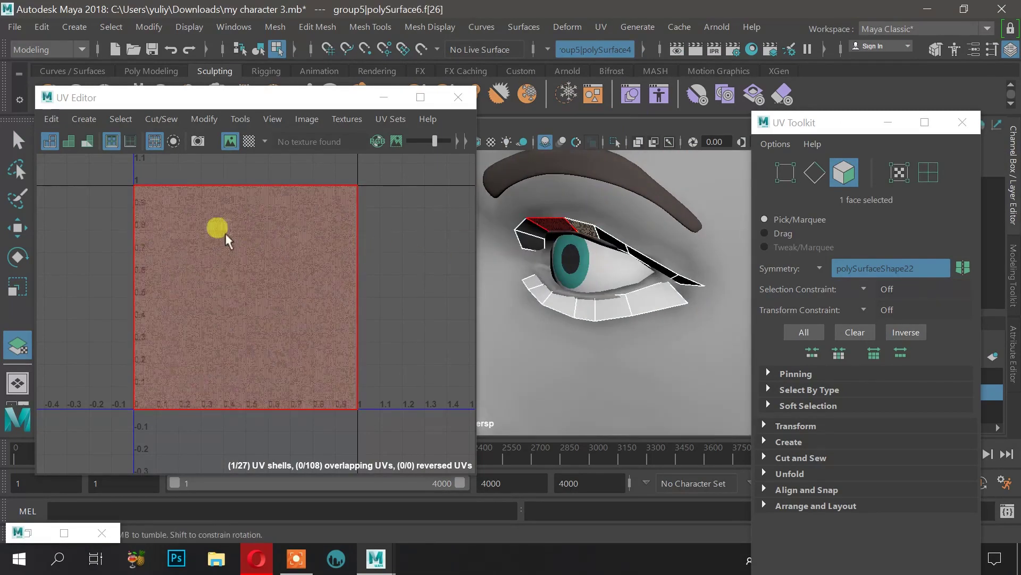
double_click(255, 270)
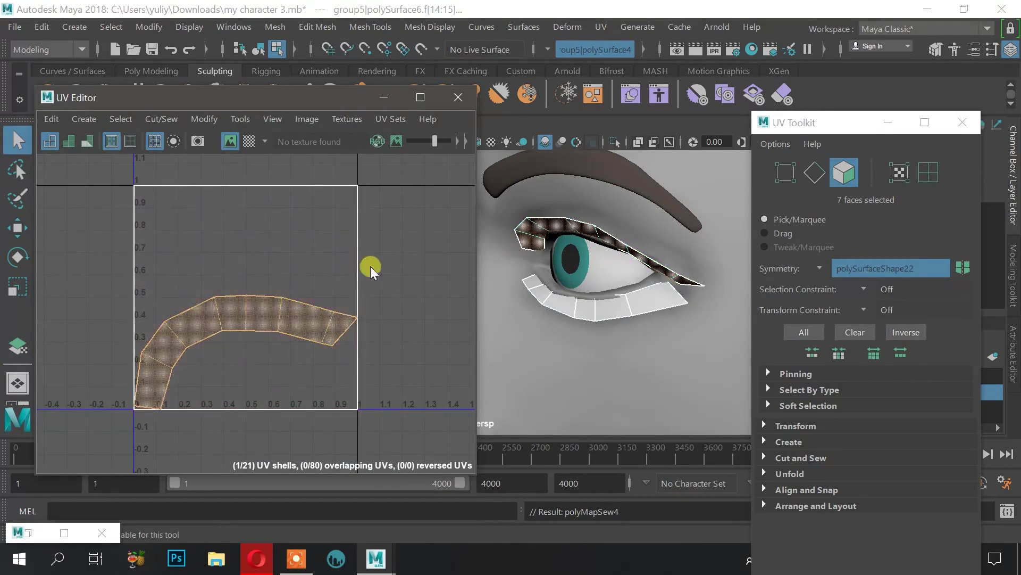
Step: Select the six lower eyelash faces and open the planar mapping options, placing the window clear of the eye
right_drag(371, 266, 442, 259)
right_drag(606, 321, 651, 124)
right_drag(647, 307, 677, 131)
click(602, 26)
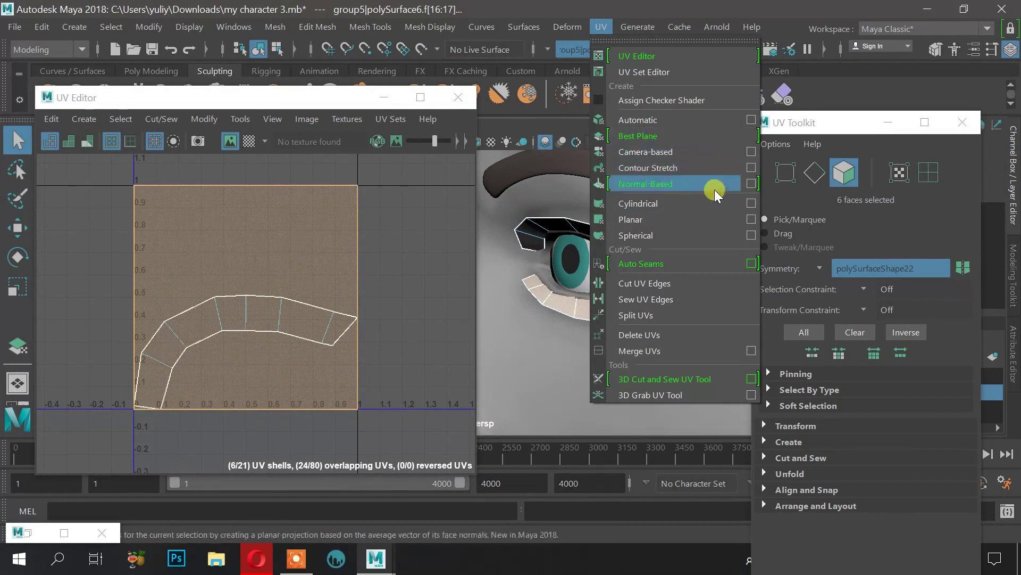
click(752, 221)
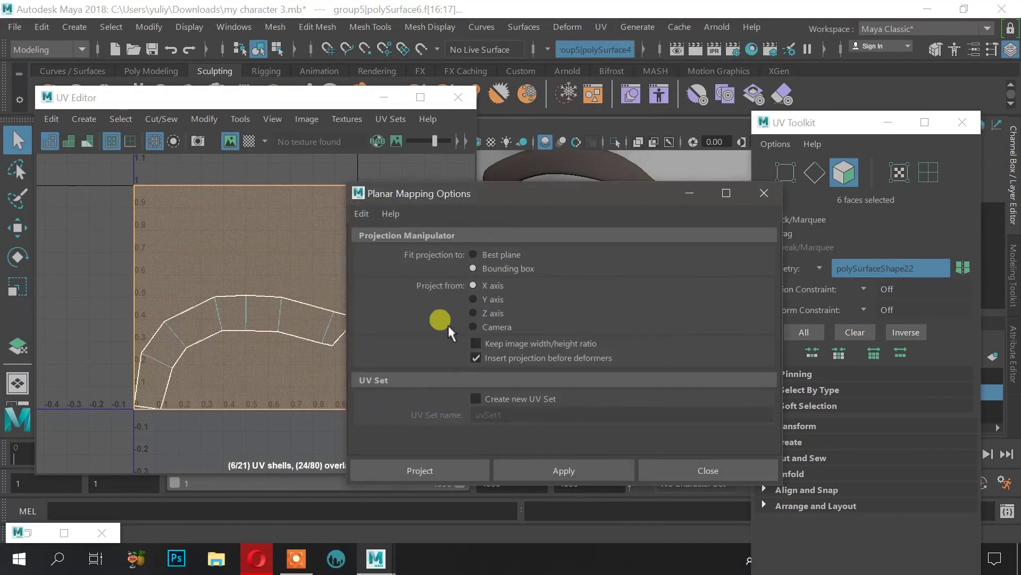
drag(499, 200, 786, 140)
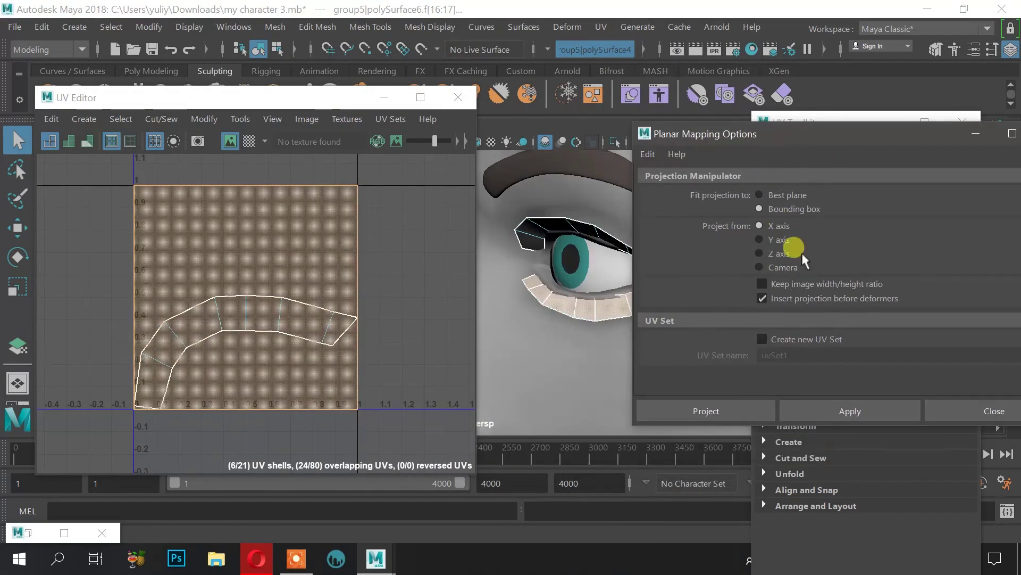
Step: Try a planar projection of the lower eyelash faces from the X axis and undo it
click(838, 407)
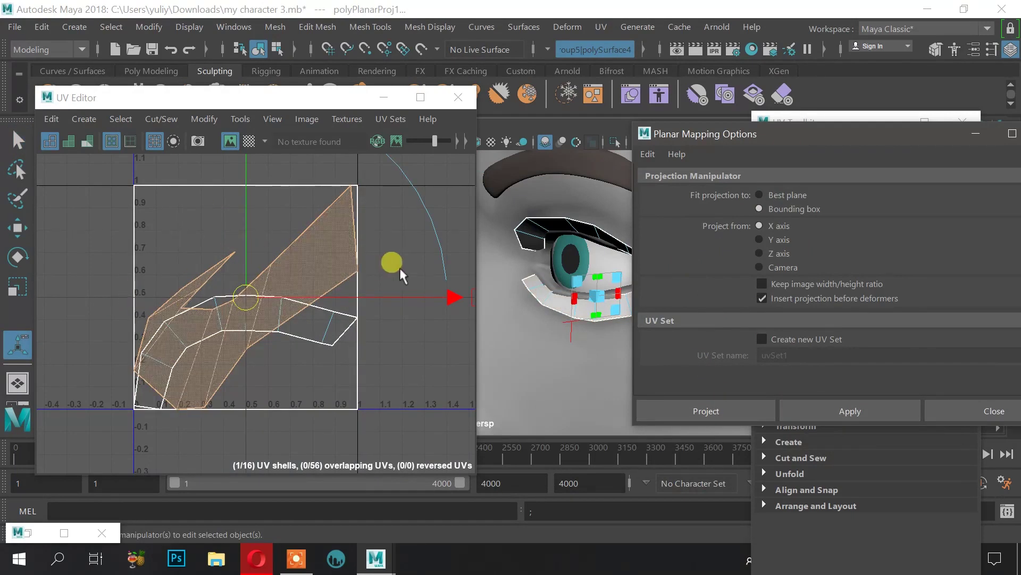
alt+drag(564, 234, 531, 252)
key(ctrl+z)
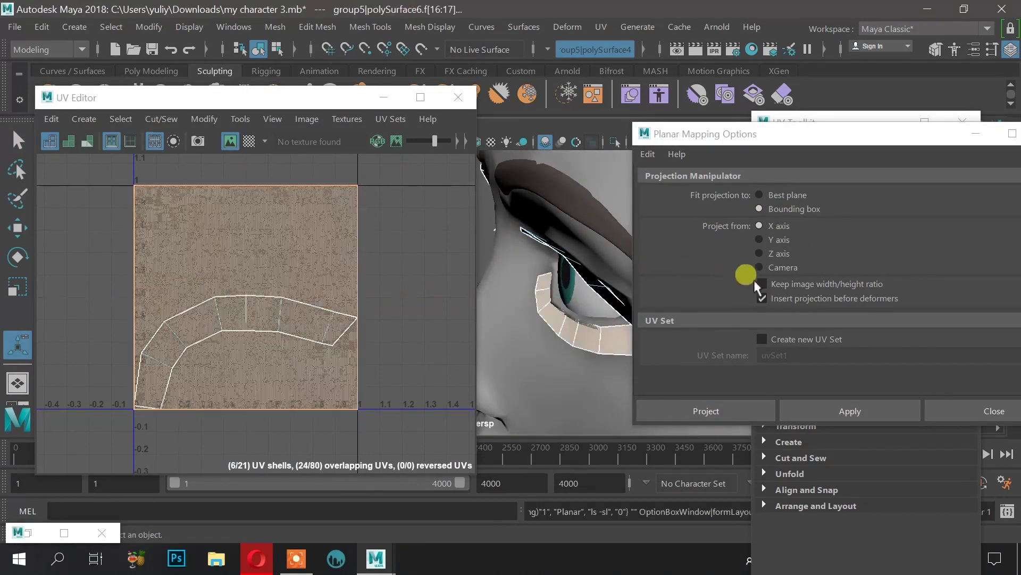
Step: Project the lower eyelash faces with planar mapping from the Y axis, fitted to the bounding box
click(780, 241)
click(830, 414)
click(837, 419)
mouse_move(286, 264)
alt+middle_down()
mouse_move(358, 249)
mouse_move(249, 242)
mouse_move(284, 264)
alt+middle_up()
scroll(287, 230, down, 1)
scroll(197, 260, down, 1)
alt+right_drag(171, 260, 305, 207)
Step: Move the lower eyelash UV shell out of the 0–1 square into the empty space to its right
right_click(315, 232)
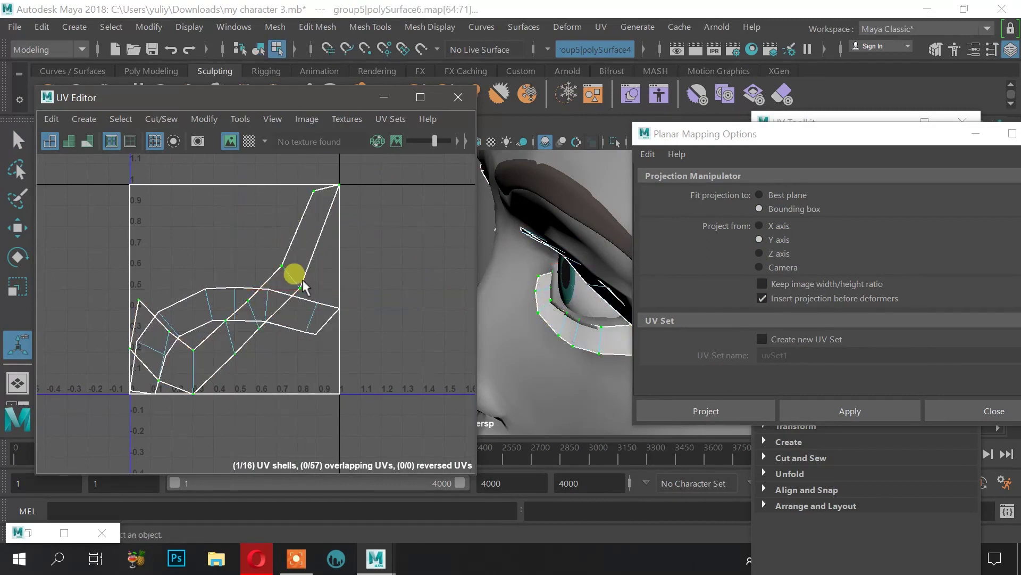
key(w)
scroll(306, 284, down, 1)
drag(332, 289, 491, 275)
alt+middle_drag(374, 285, 200, 248)
drag(327, 251, 379, 258)
alt+middle_drag(302, 216, 292, 248)
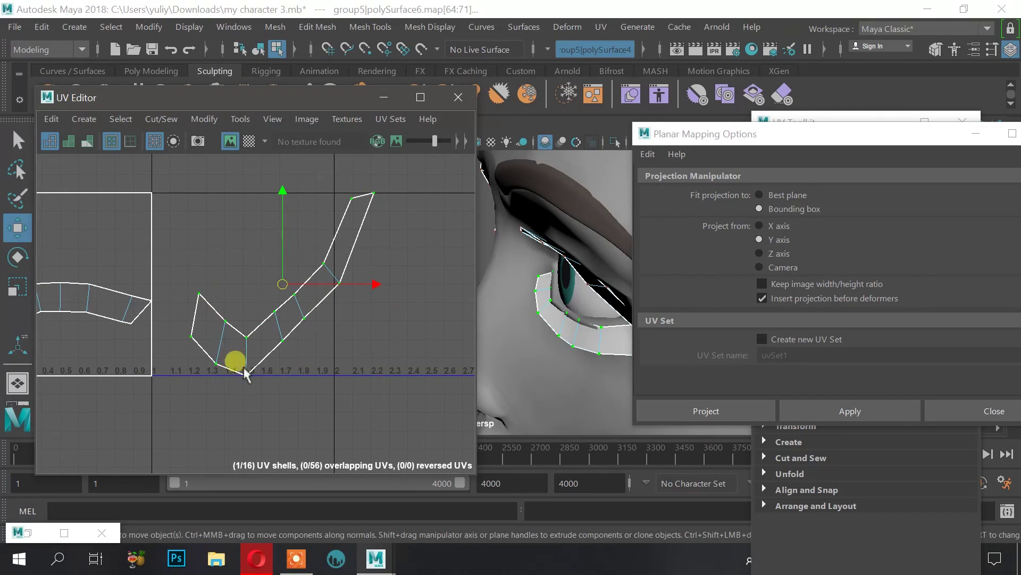
alt+middle_drag(286, 230, 277, 236)
alt+right_drag(278, 236, 325, 247)
alt+middle_drag(325, 246, 287, 235)
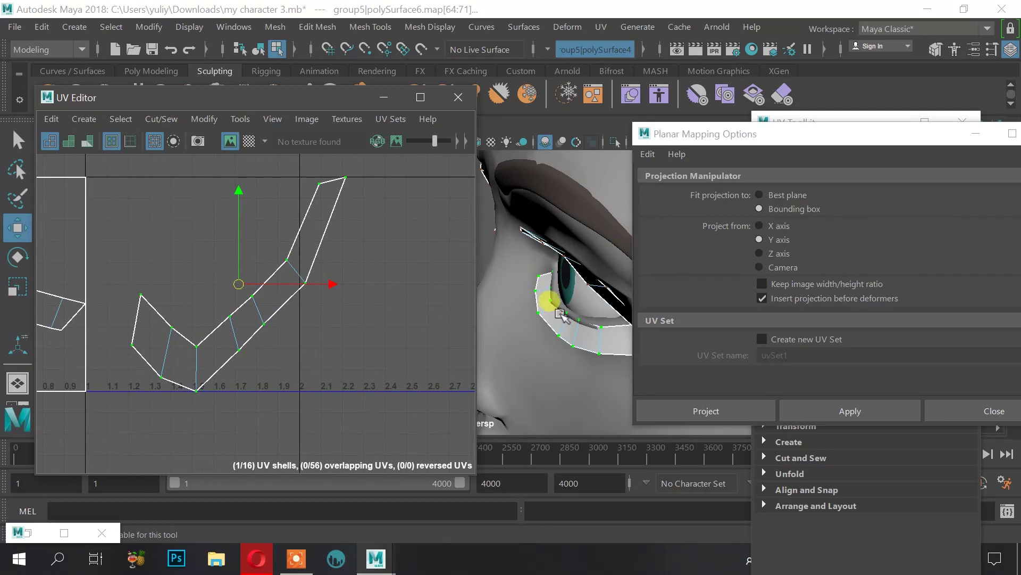
Step: Try shifting a single corner UV of the lower eyelash shell sideways and undo the move
mouse_move(302, 267)
right_down()
mouse_move(230, 235)
mouse_move(315, 248)
mouse_move(302, 257)
right_up()
drag(293, 253, 421, 283)
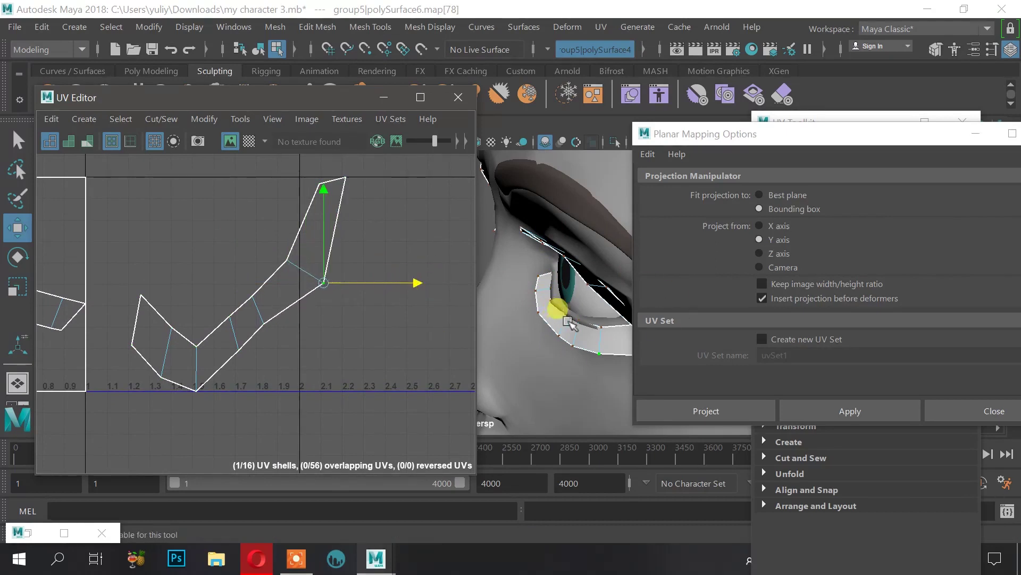
key(ctrl+z)
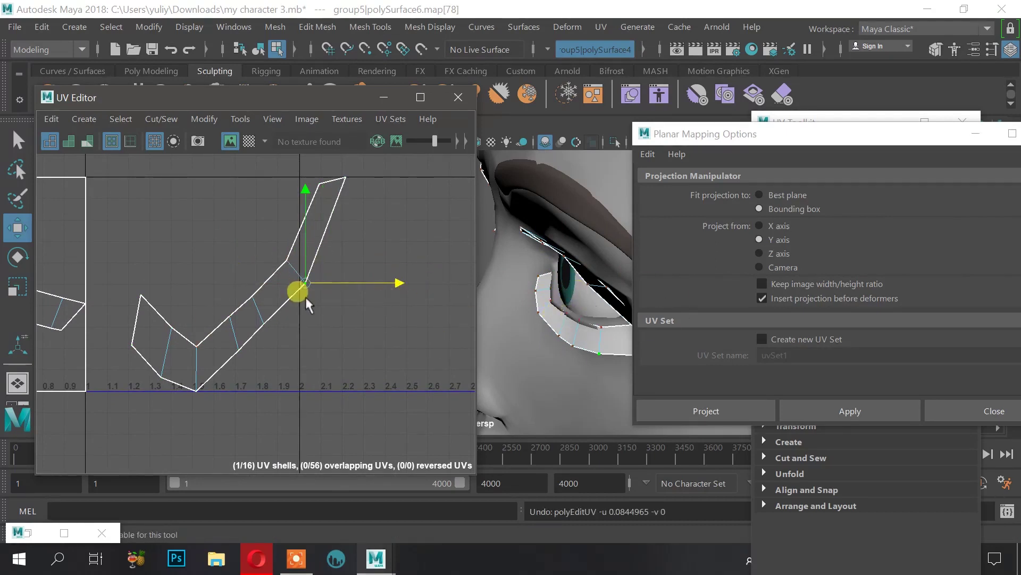
Step: Select the whole lower eyelash UV shell and unfold it into an evenly spaced curved strip
scroll(347, 280, down, 1)
alt+middle_drag(275, 287, 244, 295)
right_drag(256, 294, 251, 320)
double_click(250, 311)
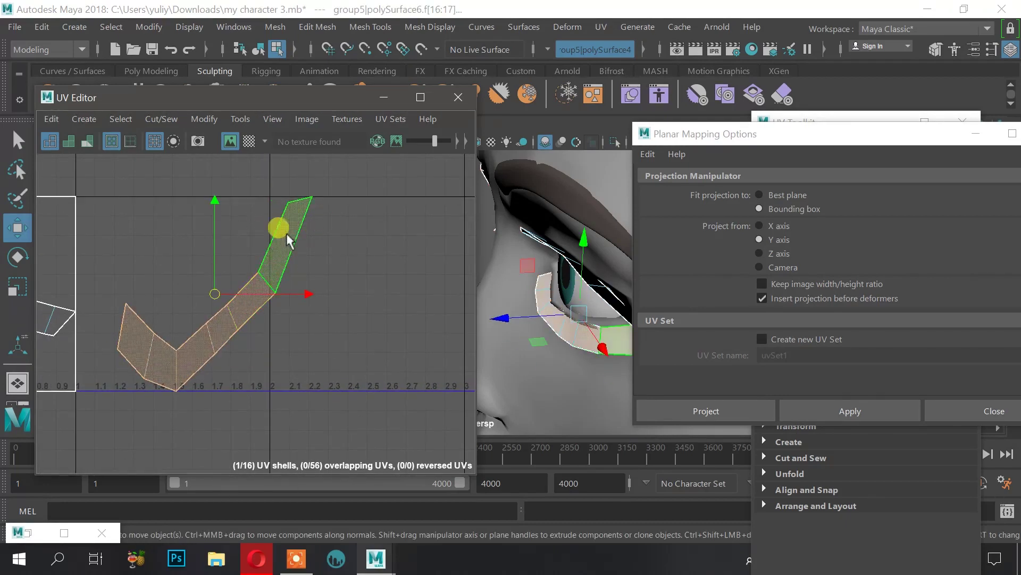
right_drag(289, 241, 372, 219)
double_click(296, 204)
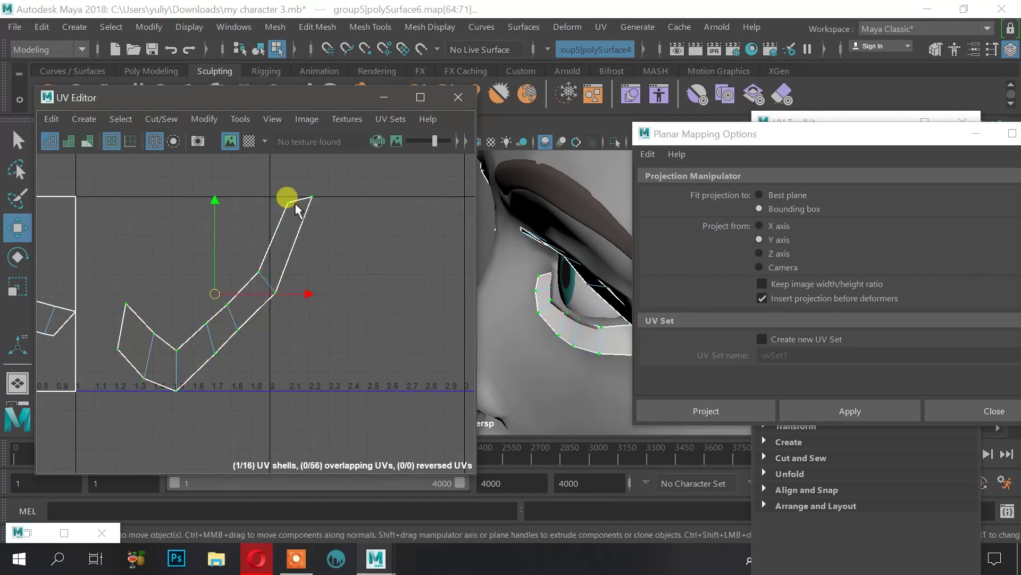
alt+middle_drag(233, 272, 265, 272)
scroll(264, 273, up, 2)
scroll(271, 244, down, 1)
alt+middle_drag(277, 227, 274, 251)
shift+right_drag(289, 249, 202, 139)
shift+right_drag(143, 129, 137, 130)
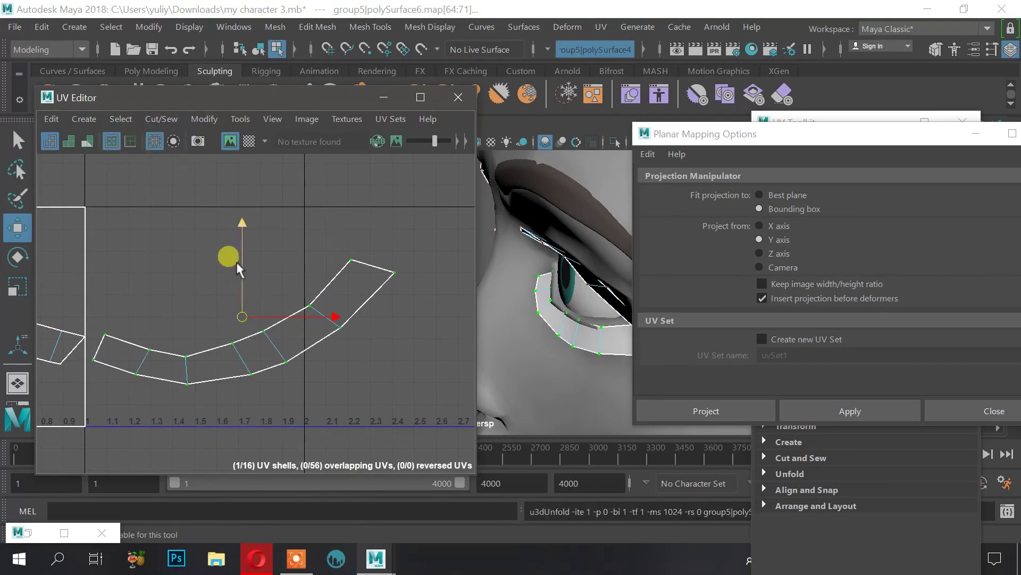
Step: Select the upper eyelash UV shell inside the 0–1 square and unfold it
scroll(319, 296, down, 1)
alt+middle_drag(323, 273, 350, 268)
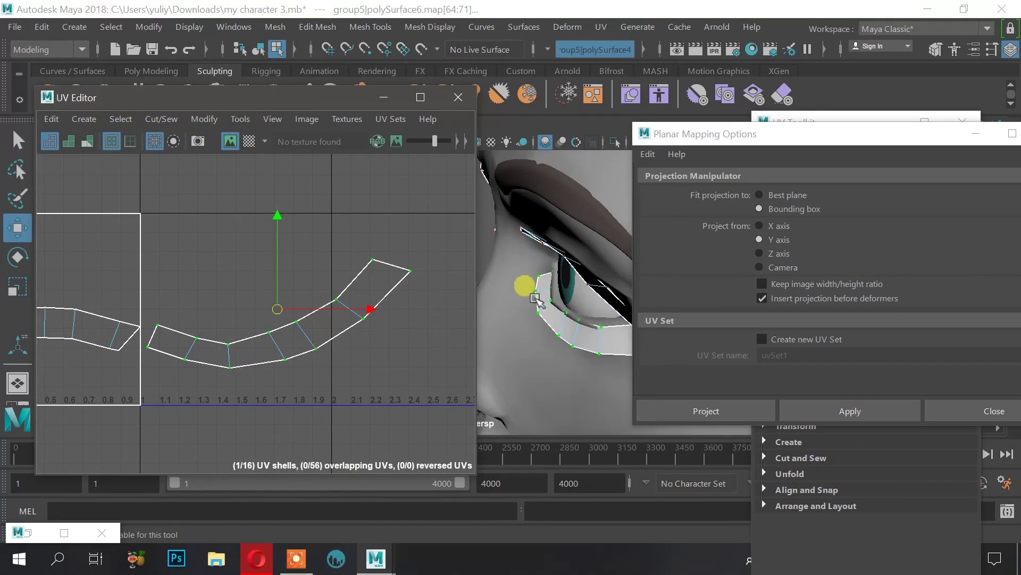
alt+middle_drag(234, 245, 326, 226)
scroll(308, 234, down, 1)
click(194, 289)
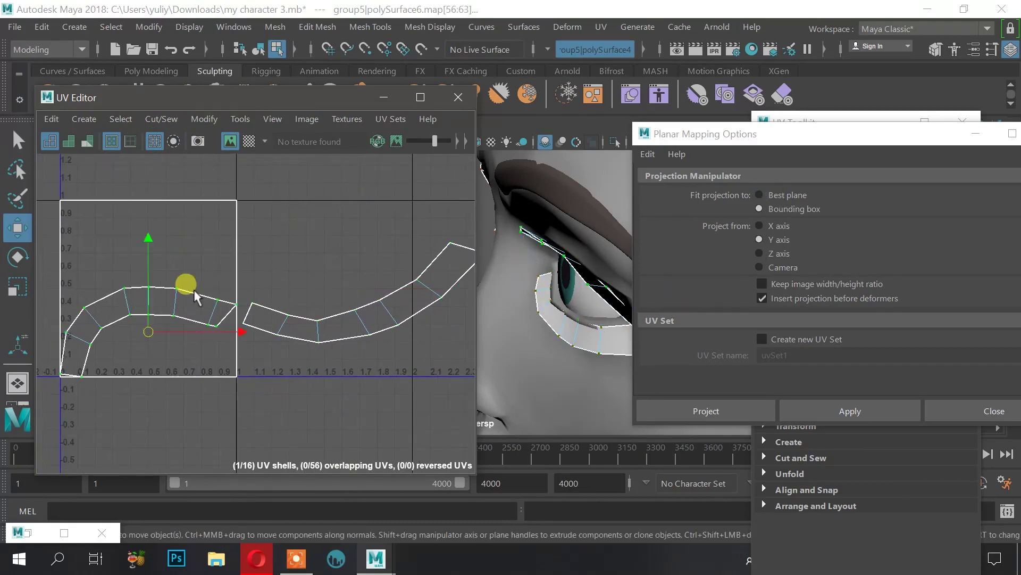
shift+right_drag(177, 297, 49, 134)
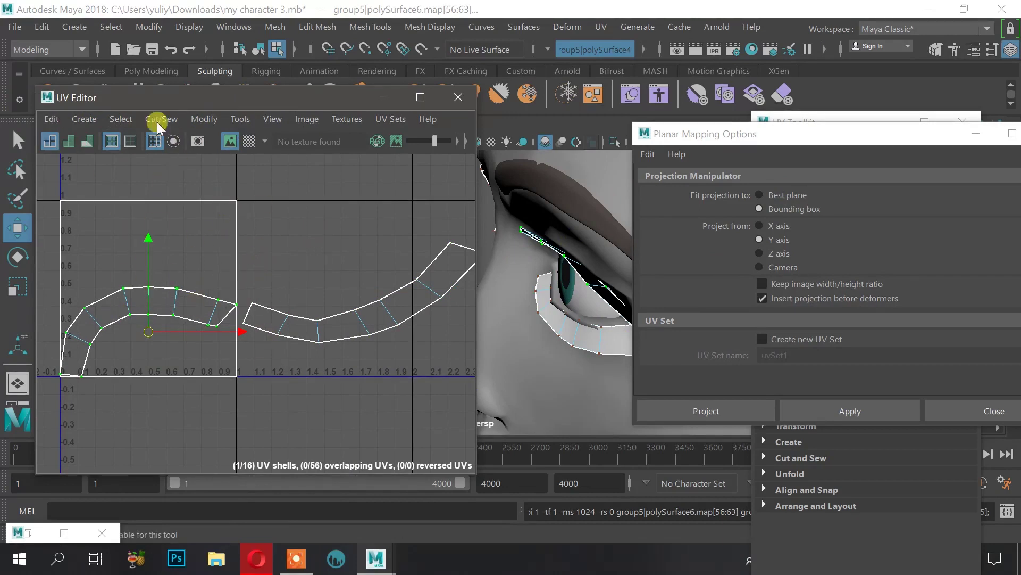
Step: Move the upper eyelash UV shell out of the 0–1 square to sit above the lower eyelash shell
drag(132, 332, 340, 235)
scroll(340, 307, down, 2)
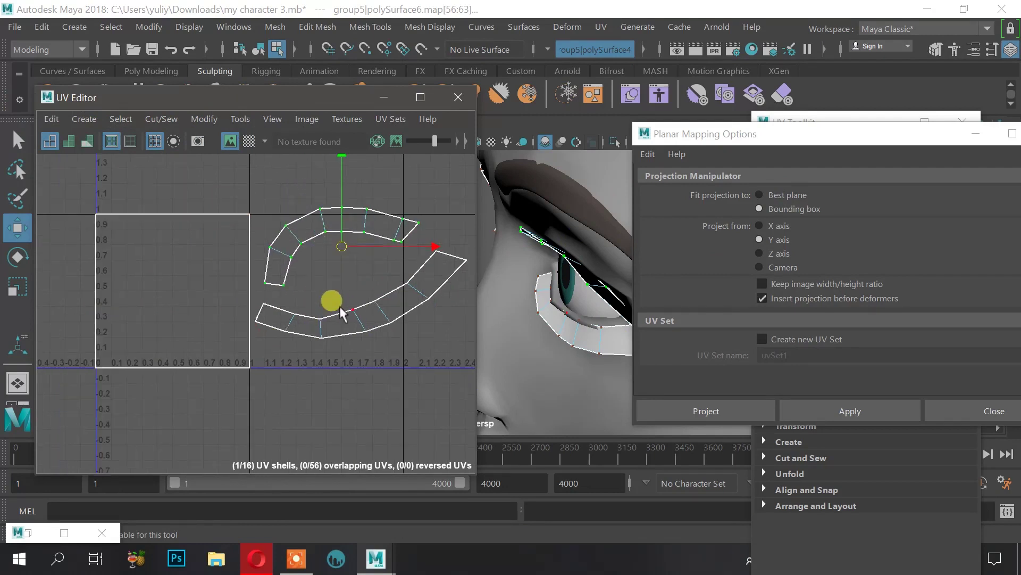
alt+middle_drag(392, 278, 315, 283)
scroll(173, 241, down, 1)
alt+middle_drag(192, 242, 326, 250)
Step: Move the stacked single-face UV shells out of the 0–1 square to the empty area on its left
scroll(280, 245, up, 1)
click(232, 227)
scroll(229, 230, down, 3)
drag(392, 277, 176, 284)
click(306, 240)
drag(393, 278, 216, 284)
click(267, 231)
drag(380, 278, 258, 262)
click(270, 234)
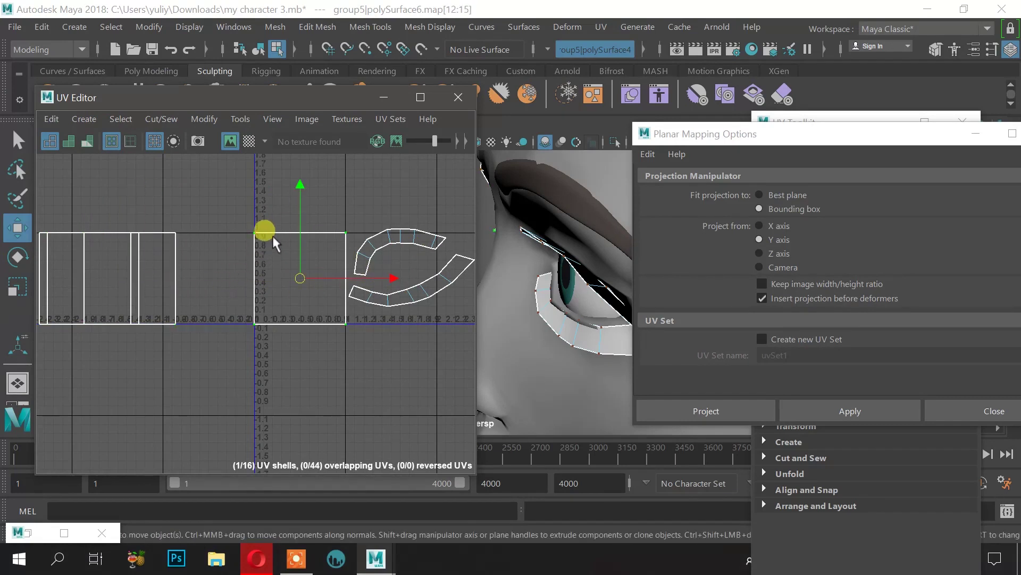
drag(383, 269, 191, 301)
click(264, 235)
drag(395, 277, 202, 292)
click(263, 240)
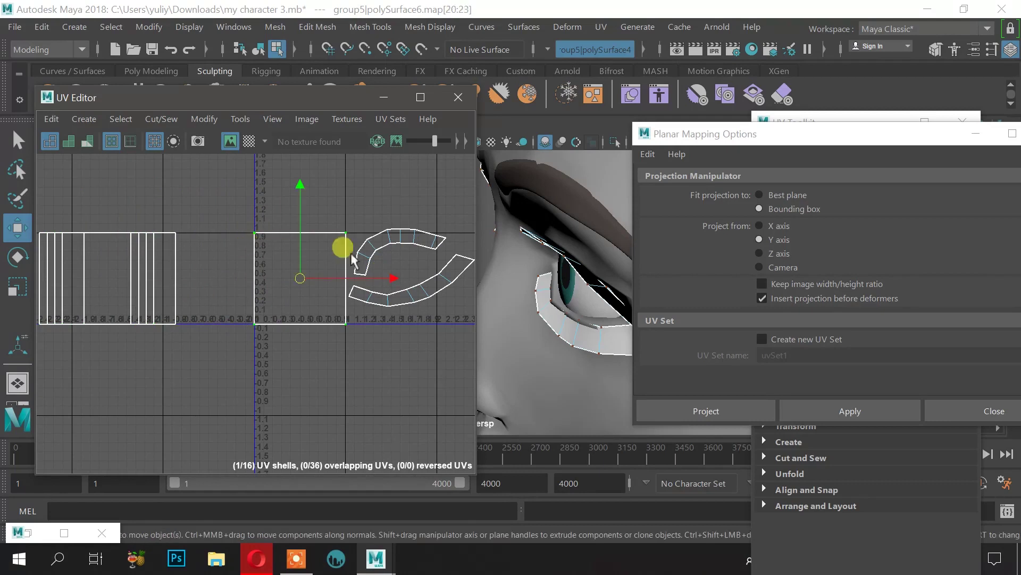
drag(408, 286, 243, 291)
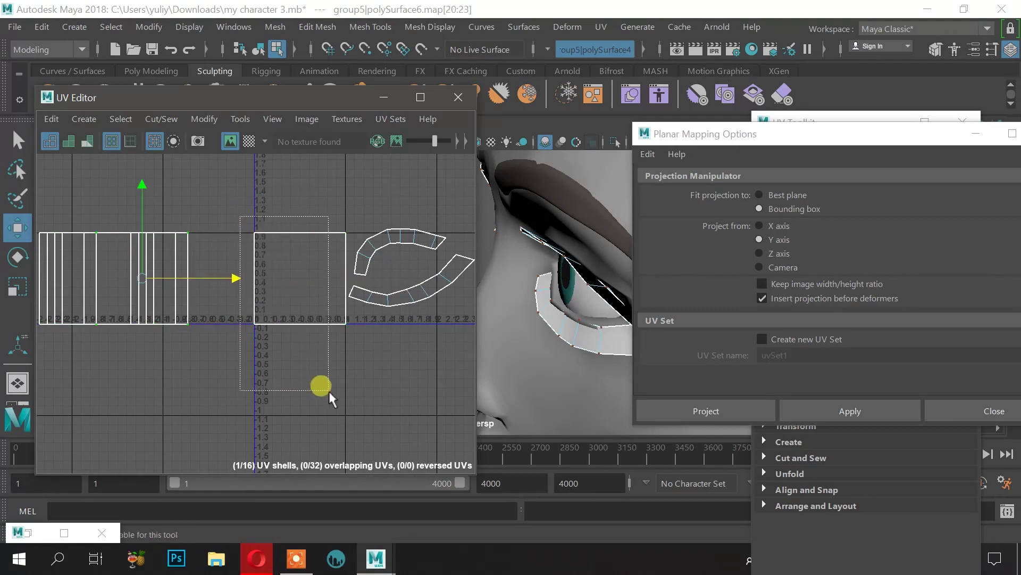
drag(347, 404, 350, 400)
drag(406, 270, 308, 272)
Step: Select the upper and lower eyelash UV shells together and move them left into the emptied 0–1 square
alt+middle_drag(309, 270, 222, 253)
drag(212, 221, 407, 363)
drag(417, 273, 320, 285)
Step: Minimise the UV Editor and planar mapping options, return to object selection and view the whole elf head
mouse_move(538, 266)
alt+mouse_down()
mouse_move(545, 244)
mouse_move(476, 253)
mouse_move(489, 263)
mouse_move(489, 194)
mouse_move(559, 290)
mouse_move(546, 290)
mouse_move(594, 242)
mouse_move(507, 268)
mouse_move(521, 265)
alt+mouse_up()
click(383, 98)
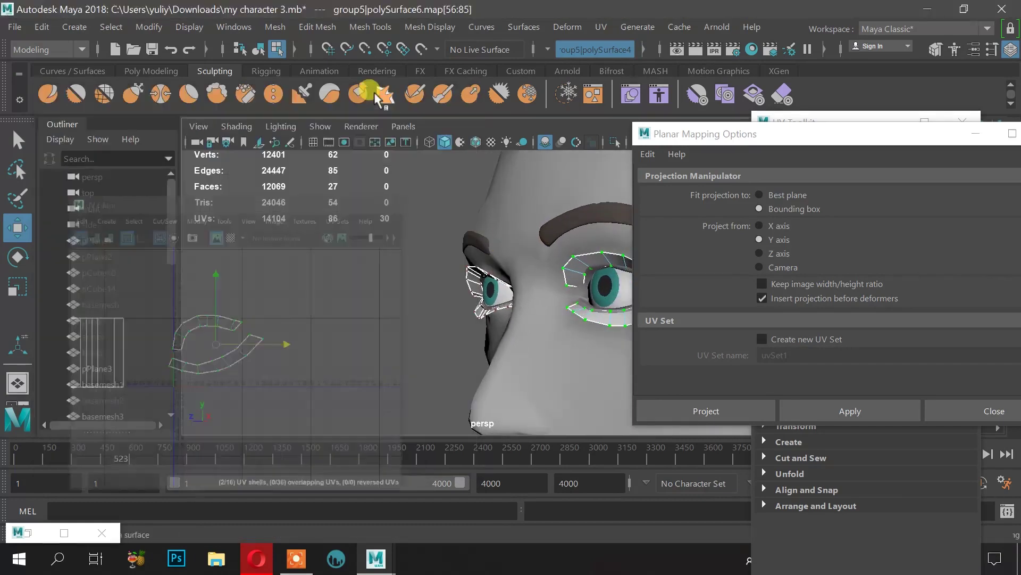
click(976, 134)
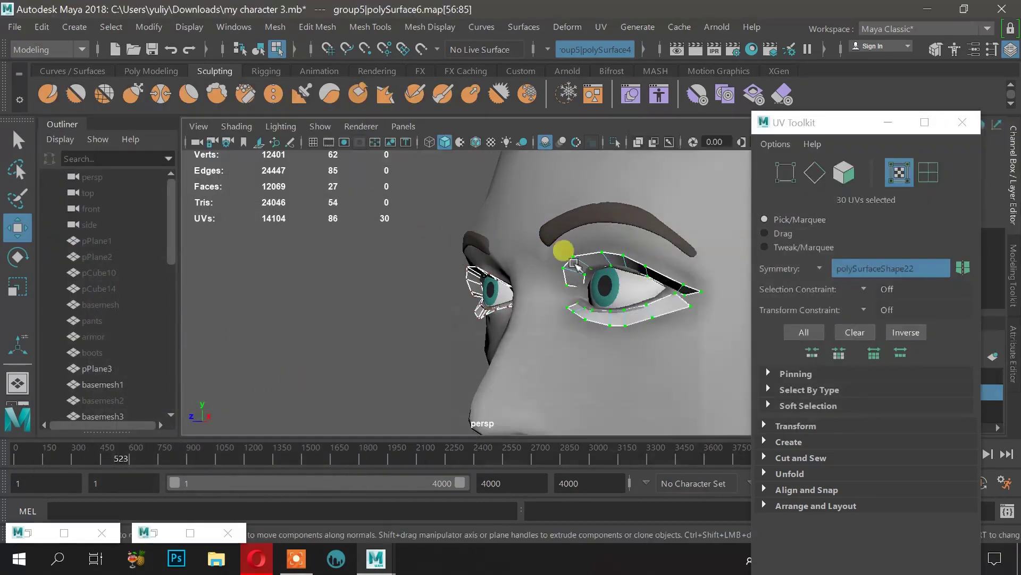
scroll(500, 279, down, 2)
click(643, 235)
scroll(553, 274, down, 4)
right_drag(618, 236, 698, 98)
scroll(547, 273, down, 3)
mouse_move(547, 273)
alt+mouse_down()
mouse_move(565, 296)
mouse_move(648, 236)
mouse_move(624, 276)
mouse_move(479, 263)
mouse_move(462, 250)
alt+mouse_up()
scroll(463, 285, up, 3)
alt+drag(463, 285, 597, 331)
alt+drag(508, 322, 581, 333)
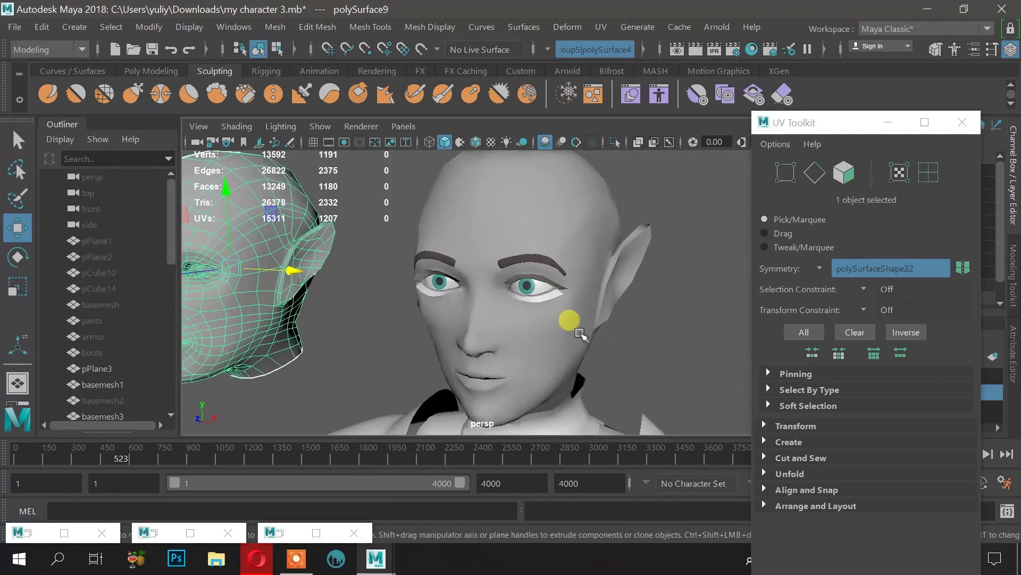
Step: Delete the faces of the duplicate head except for the mask-shaped area around the eyes
scroll(582, 333, down, 4)
scroll(478, 298, down, 4)
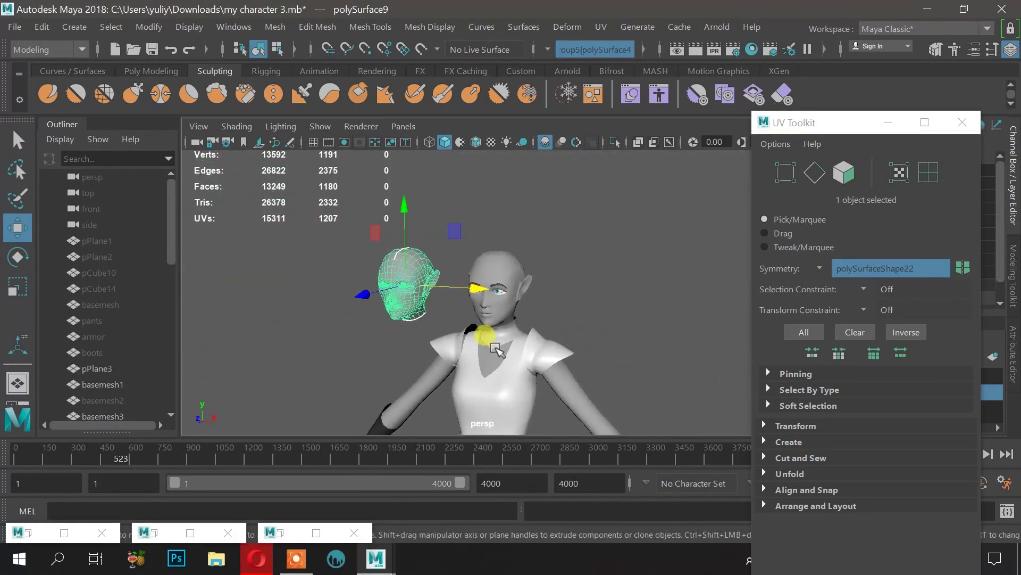
scroll(433, 292, up, 5)
alt+right_drag(338, 268, 394, 304)
alt+middle_drag(395, 304, 632, 333)
alt+right_drag(467, 283, 800, 410)
alt+drag(670, 330, 508, 290)
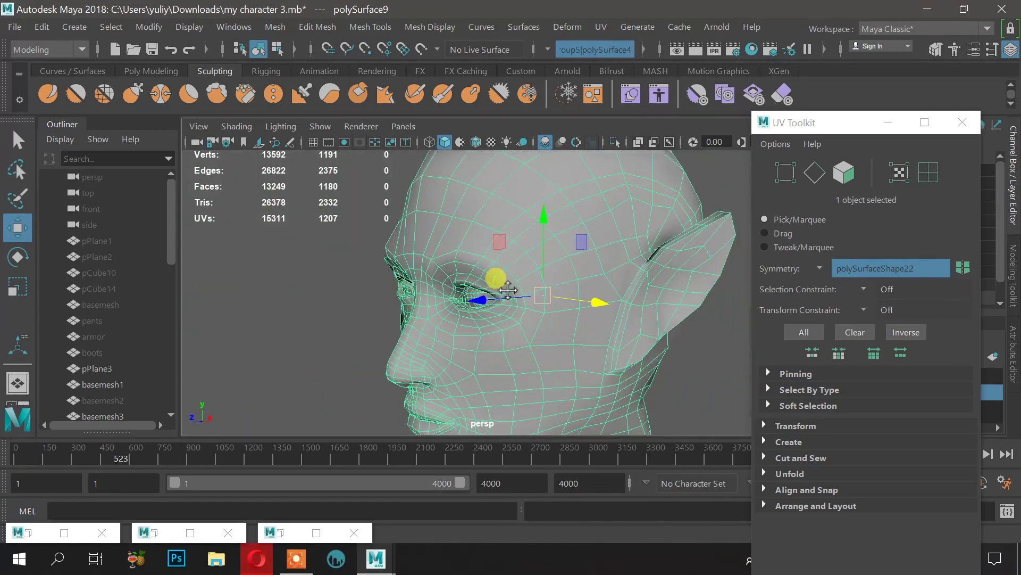
right_drag(499, 208, 498, 155)
click(502, 250)
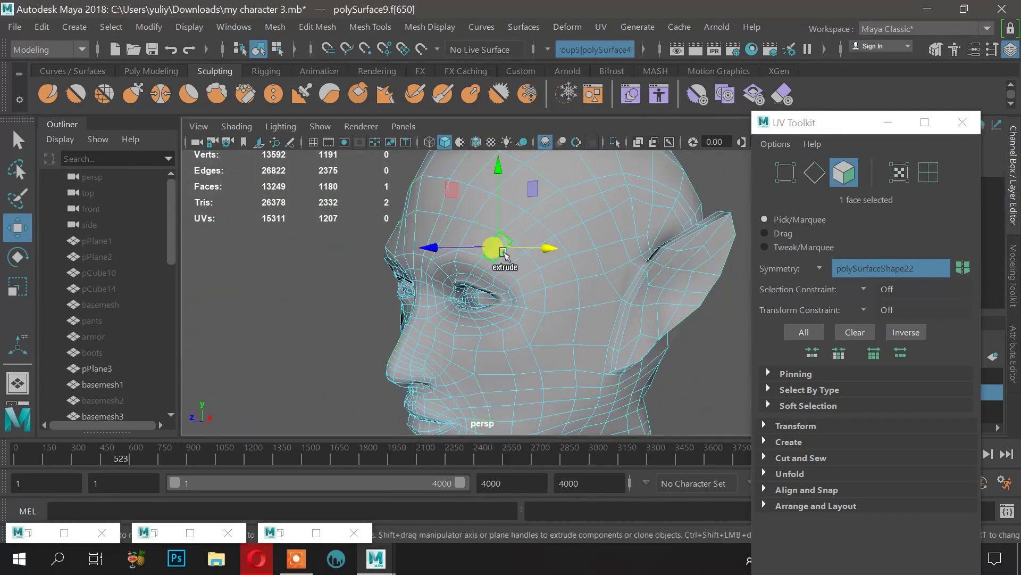
double_click(515, 256)
key(Delete)
double_click(579, 256)
key(Delete)
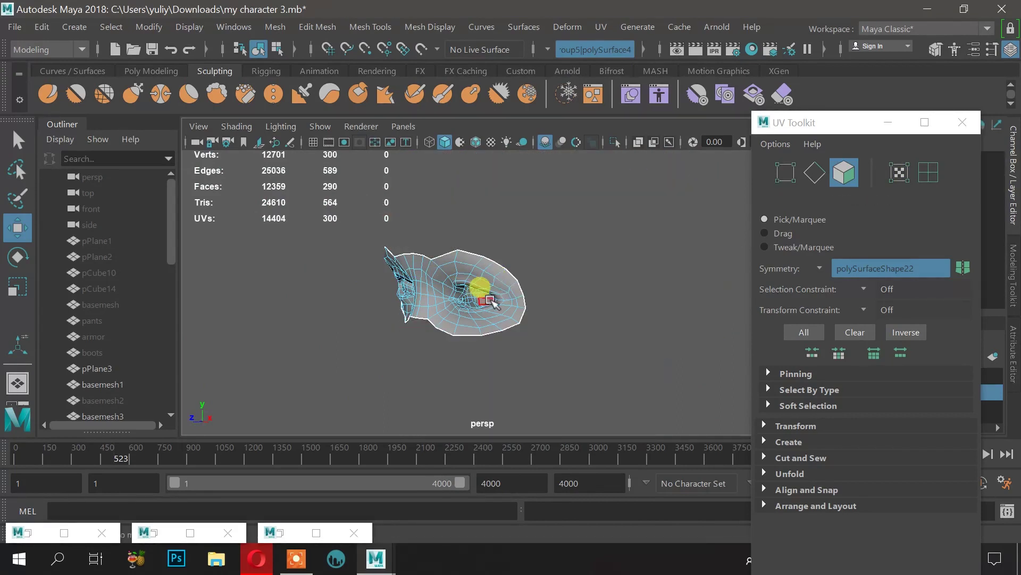
Step: Switch to edge selection and select the edge loops around the eye opening, ending with the inner eyelid loop
scroll(492, 295, up, 3)
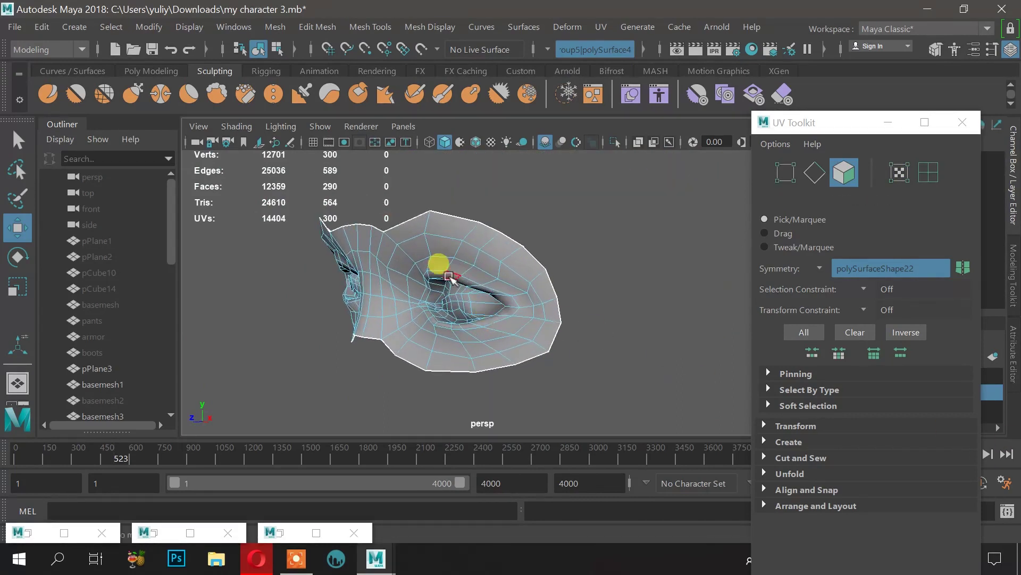
right_drag(453, 276, 446, 53)
scroll(589, 335, up, 5)
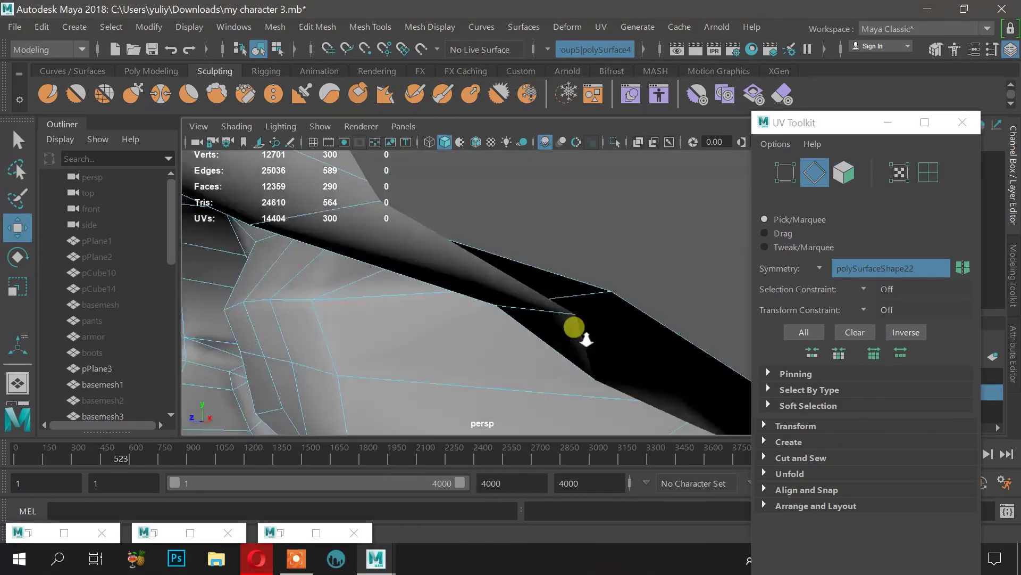
alt+right_drag(559, 332, 535, 322)
double_click(446, 257)
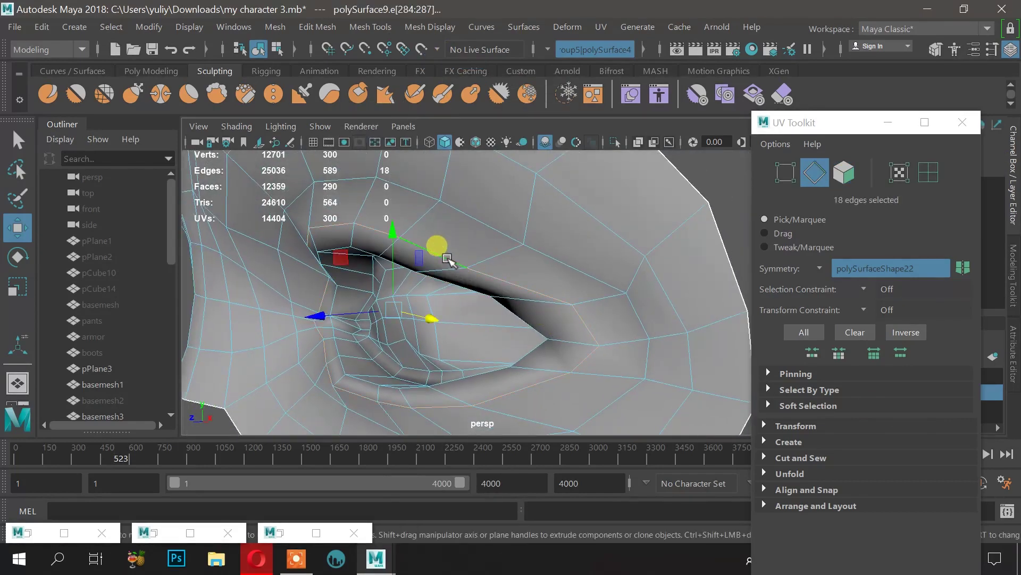
scroll(463, 311, down, 4)
double_click(467, 343)
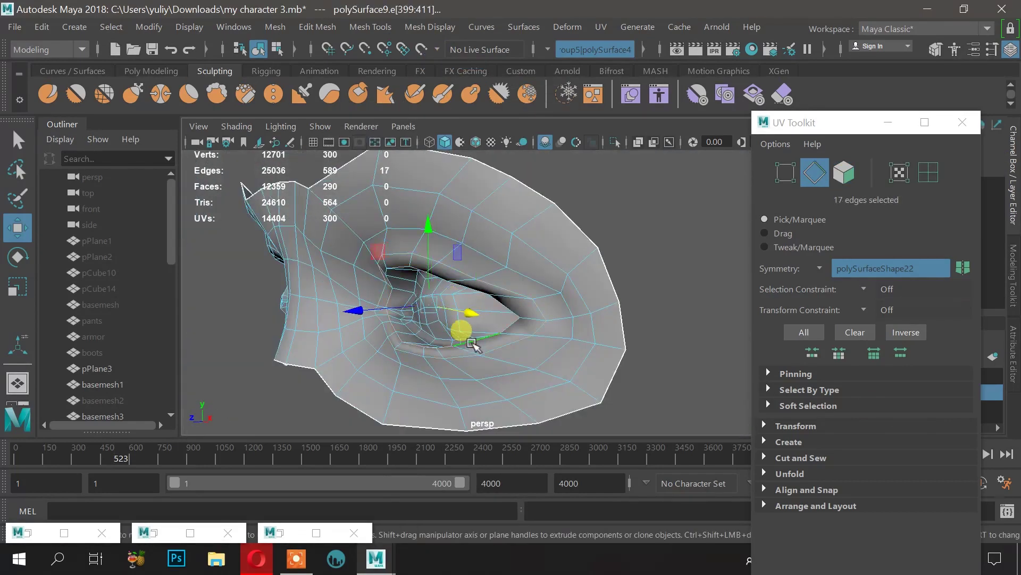
alt+drag(478, 325, 407, 314)
alt+right_drag(407, 314, 500, 319)
alt+drag(388, 306, 370, 269)
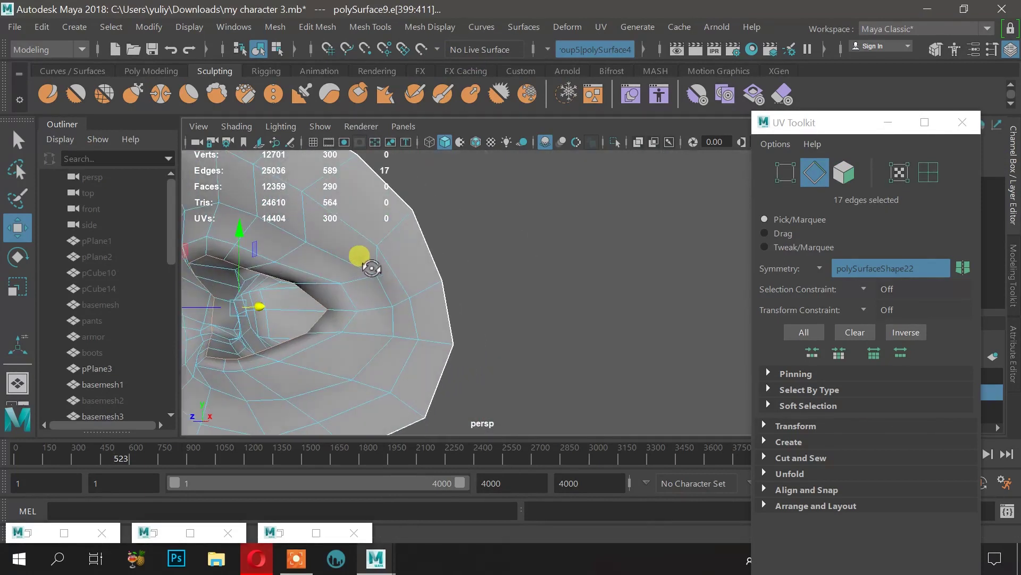
Step: Delete the face loop around the eyelids and the surrounding mask, keeping only the inner eye socket faces
right_drag(352, 282, 352, 165)
click(320, 280)
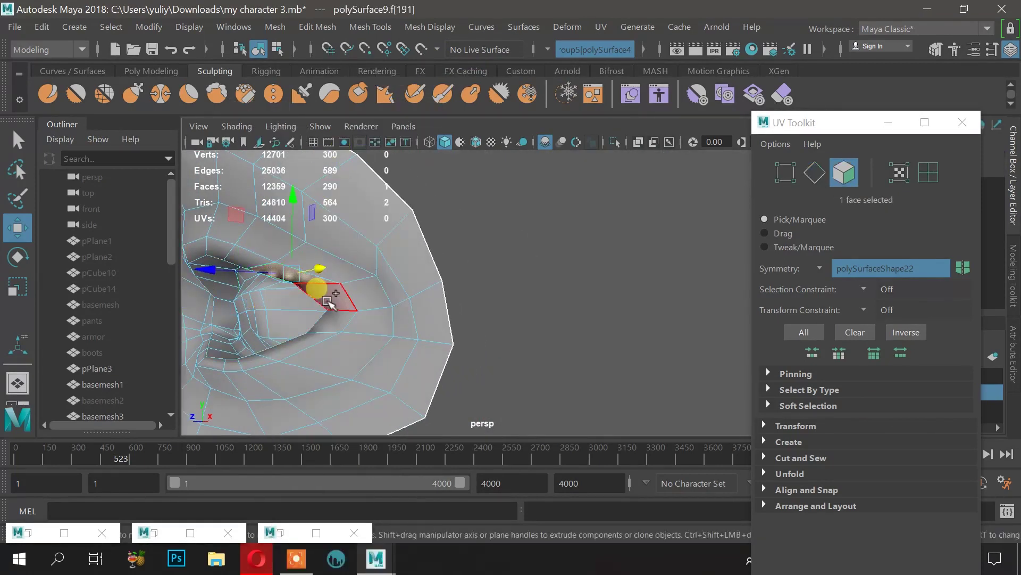
shift+double_click(328, 301)
key(Delete)
double_click(367, 265)
key(Delete)
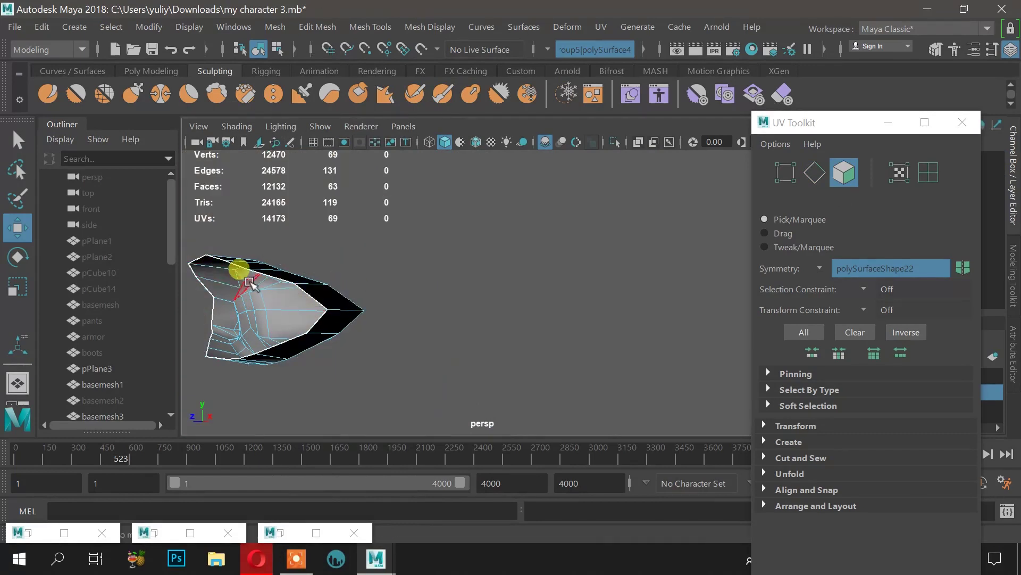
Step: Extrude the border edge loop of the remaining eye socket piece and switch to the Move tool
click(243, 277)
right_drag(278, 165, 289, 114)
double_click(304, 282)
alt+middle_drag(306, 285, 526, 278)
click(173, 76)
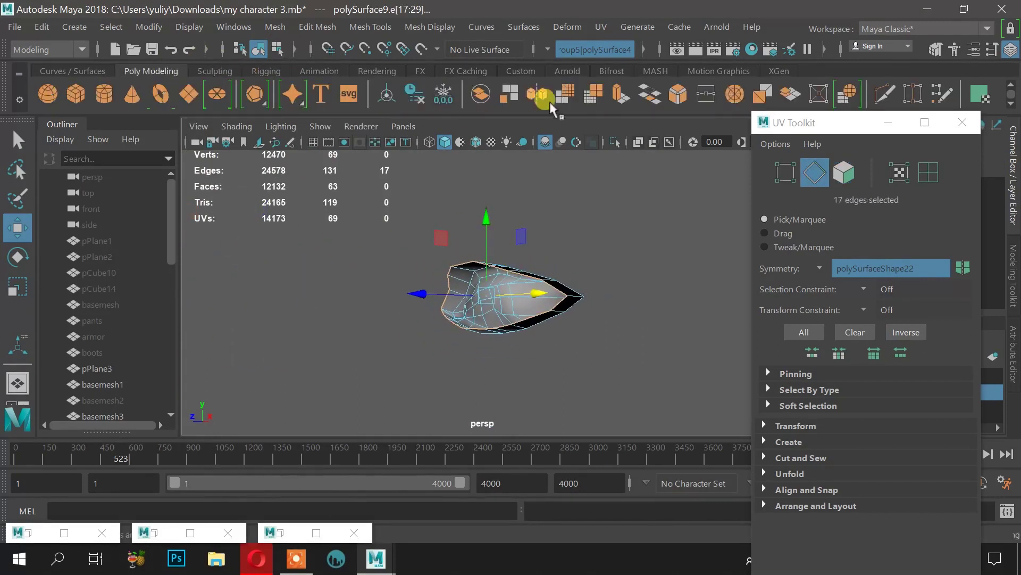
key(ctrl+e)
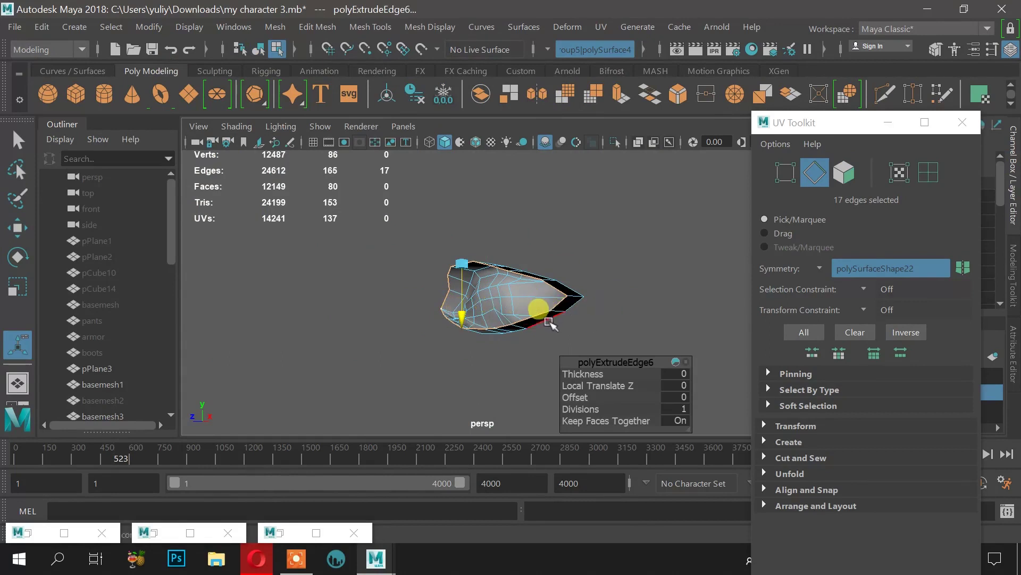
key(w)
mouse_move(478, 206)
mouse_down()
mouse_move(497, 189)
mouse_move(491, 219)
mouse_up()
mouse_move(502, 285)
mouse_down()
mouse_move(512, 296)
mouse_move(503, 296)
mouse_up()
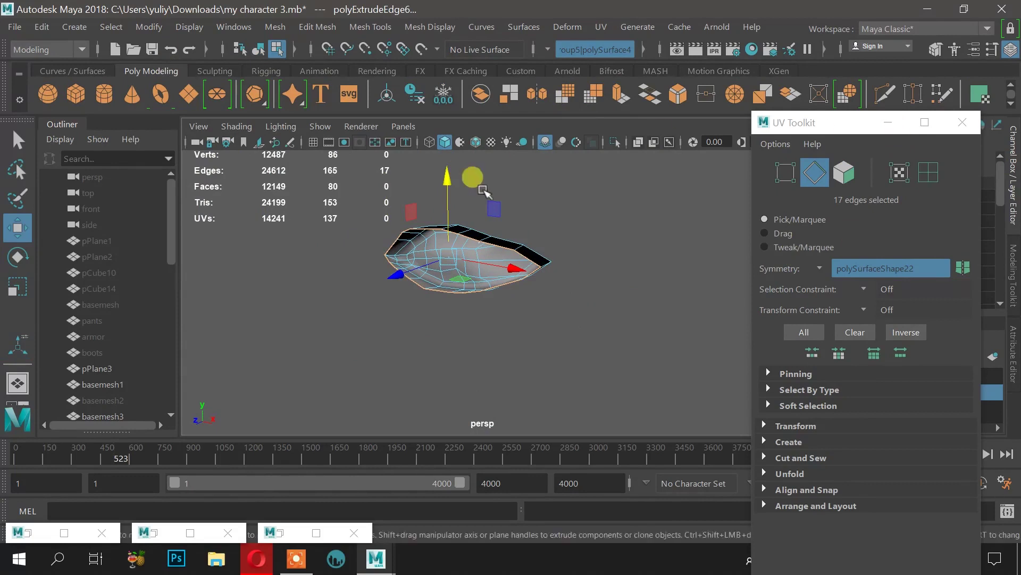
Step: Turn symmetry off in the Move tool settings, reselect the socket's border edge loop and minimise the settings window
click(993, 49)
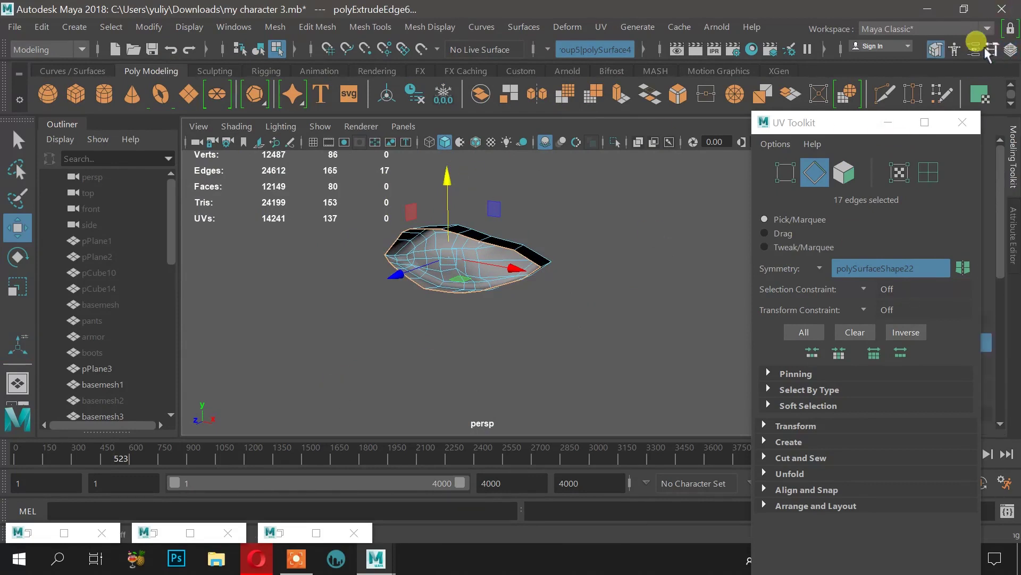
click(137, 205)
click(122, 204)
click(85, 257)
click(46, 365)
click(139, 383)
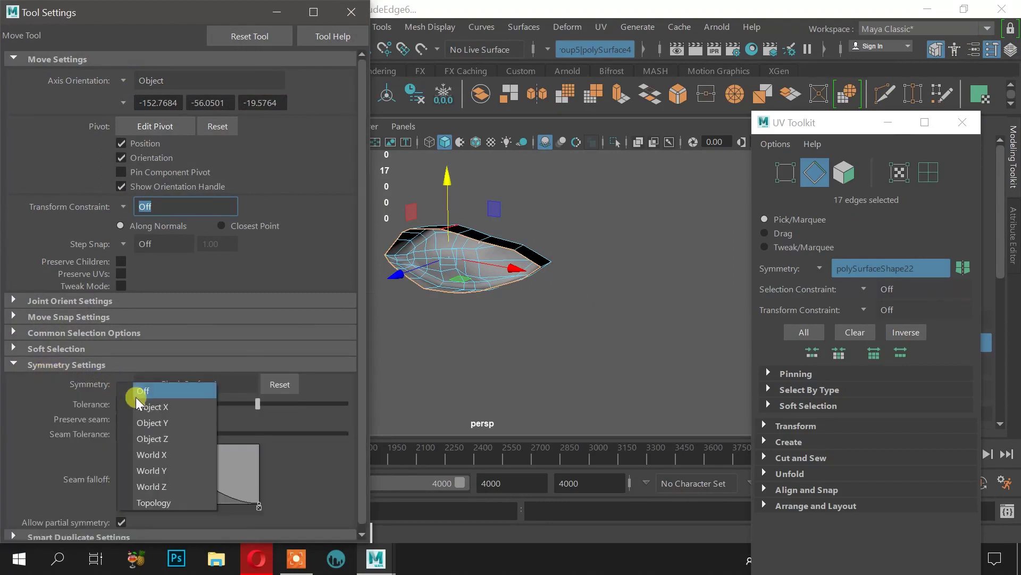
click(136, 397)
click(488, 219)
double_click(496, 244)
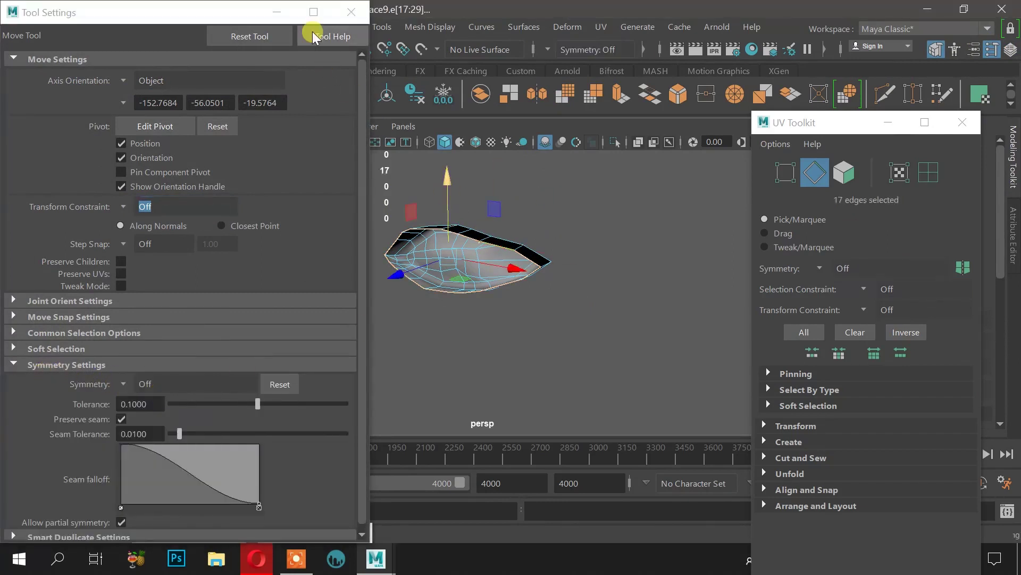
click(270, 12)
Step: Try moving the extruded border edge loop along its local Z axis and undo the move
alt+drag(541, 226, 532, 226)
drag(419, 275, 384, 290)
key(ctrl+z)
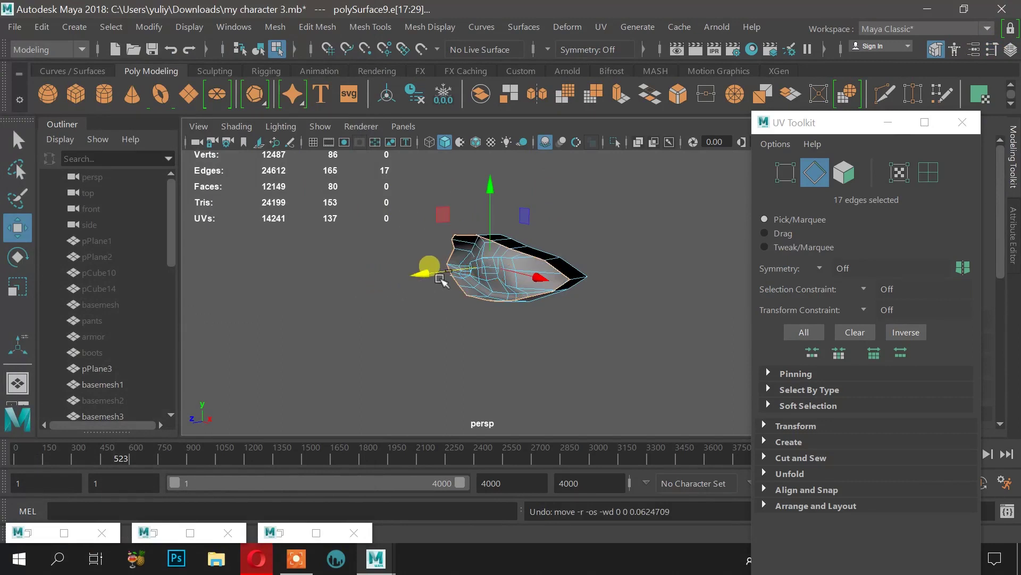
key(ctrl+z)
key(ctrl+z)
Step: Extrude the eye socket's border edge loop again and pull it out into a narrow eyelash strip
double_click(527, 252)
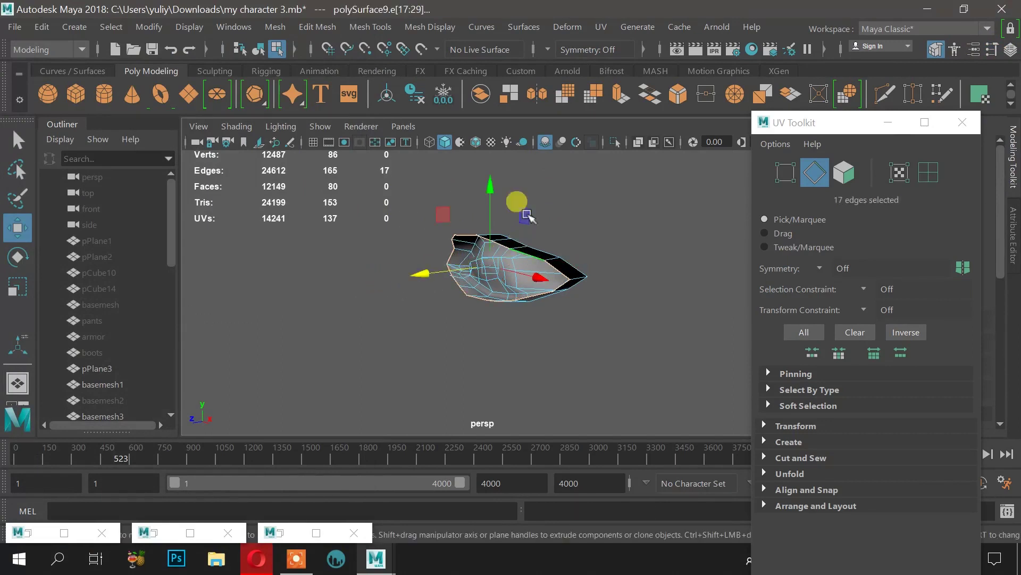
click(620, 93)
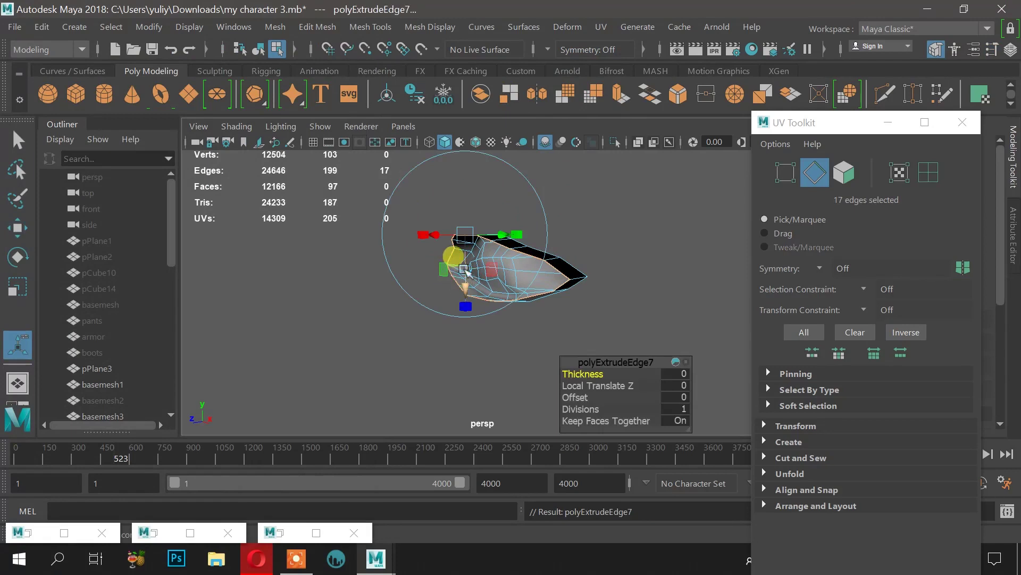
drag(474, 289, 1013, 304)
drag(468, 276, 515, 265)
click(617, 272)
alt+drag(605, 267, 436, 291)
double_click(423, 290)
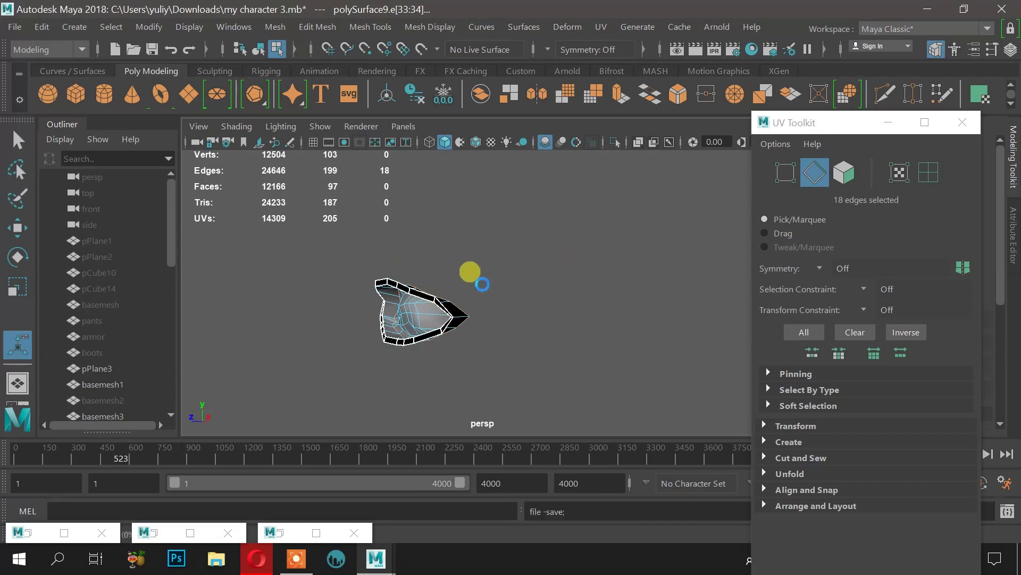
Step: Delete the remaining eye socket piece of the duplicate head as a whole object and minimise the UV Toolkit
right_drag(349, 328, 447, 330)
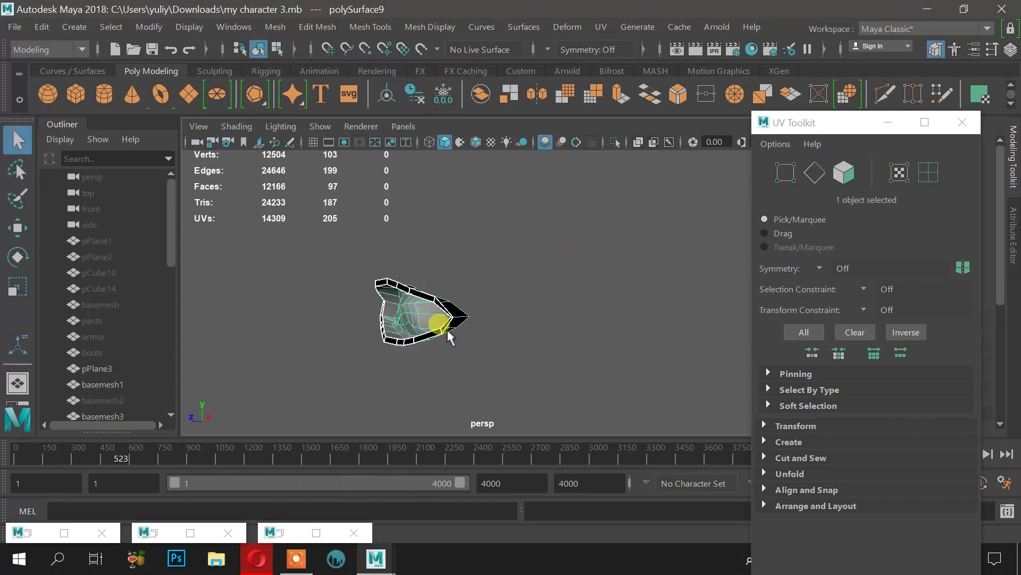
key(Delete)
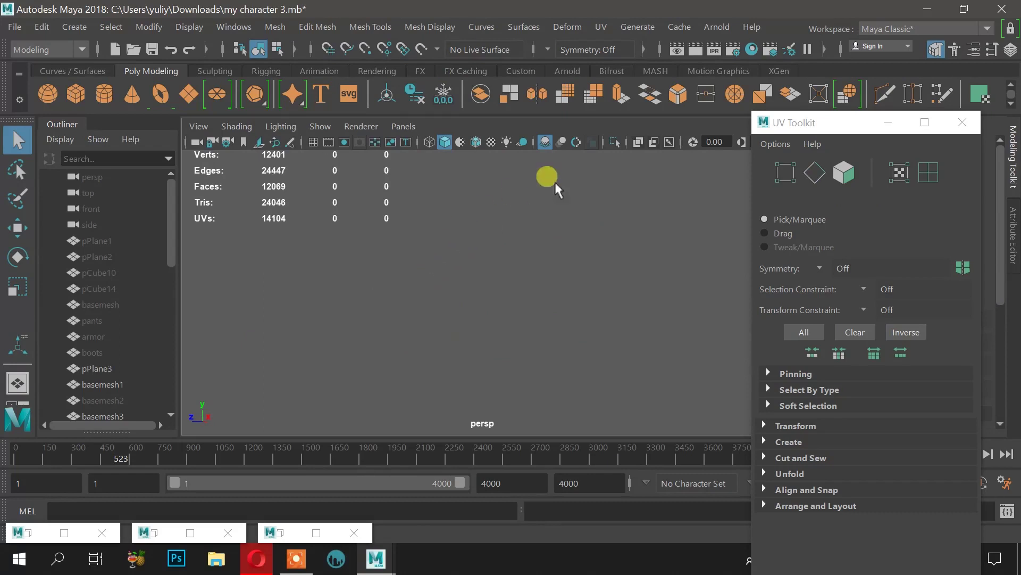
scroll(485, 271, down, 2)
scroll(485, 271, down, 2)
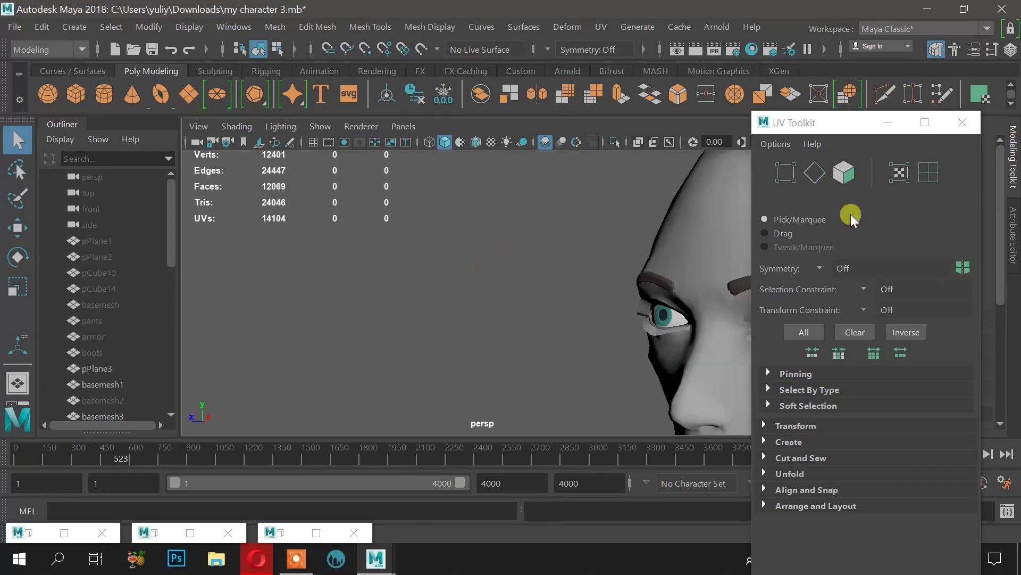
click(961, 122)
Step: Select the existing eyelash strips object around the eyes of the elf head
alt+drag(662, 294, 560, 287)
click(435, 264)
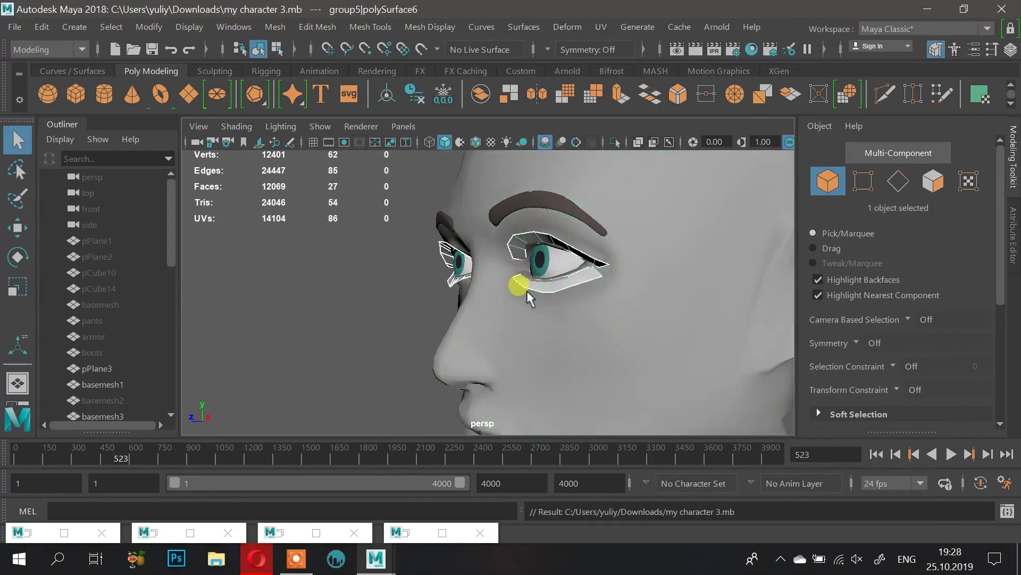
click(384, 267)
click(526, 241)
click(521, 254)
mouse_move(383, 271)
alt+mouse_down()
mouse_move(344, 267)
mouse_move(423, 275)
mouse_move(381, 283)
mouse_move(423, 282)
mouse_move(409, 265)
alt+mouse_up()
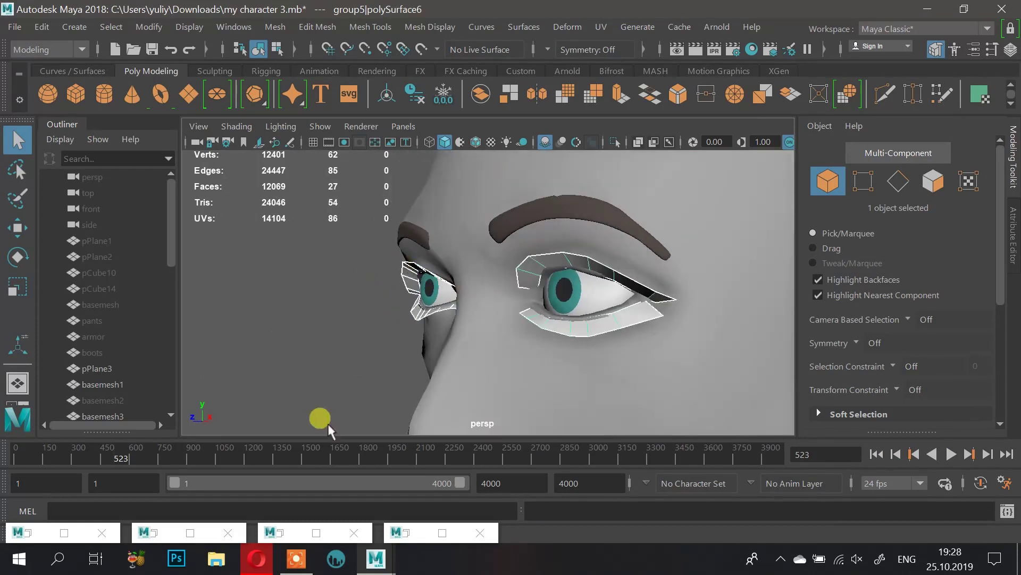
Step: Restore the minimised UV Toolkit and Planar Mapping Options windows and close both
click(407, 533)
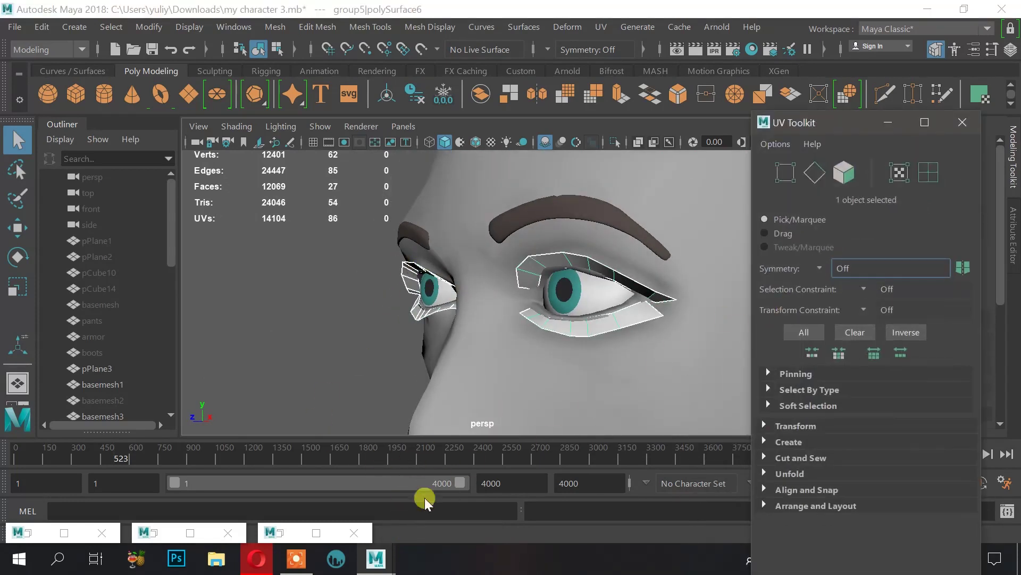
click(962, 124)
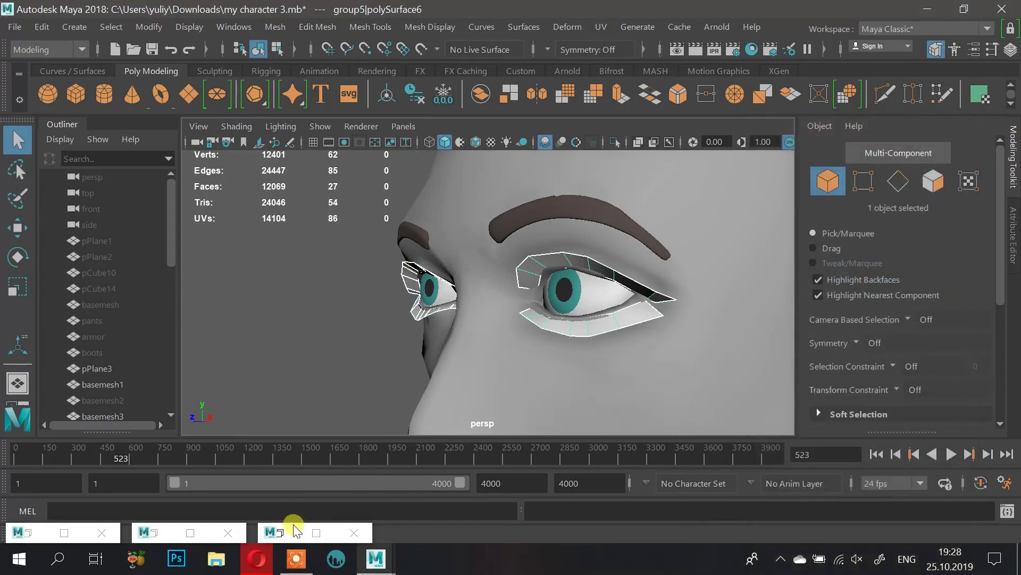
click(277, 532)
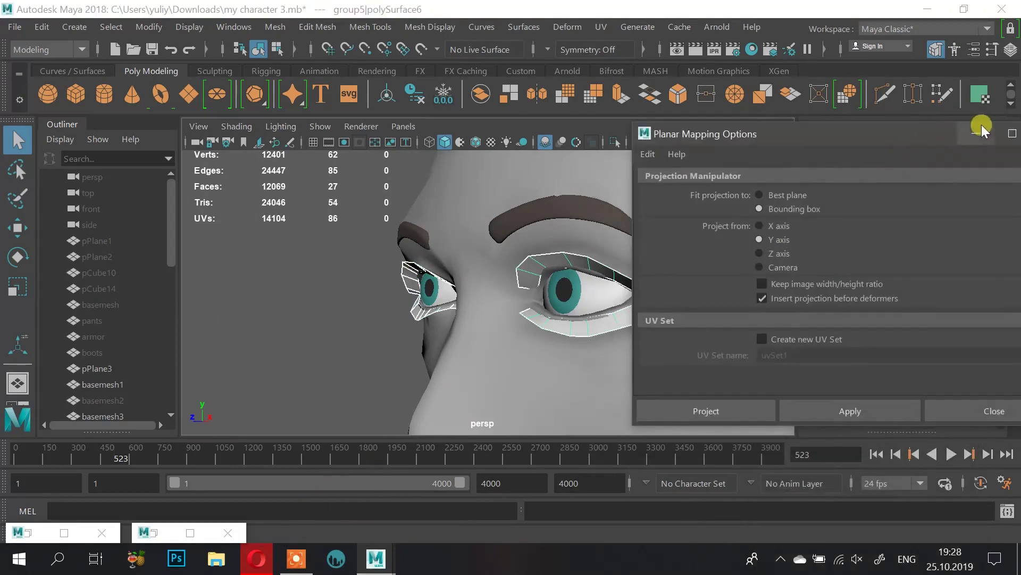
drag(925, 143, 840, 151)
click(956, 152)
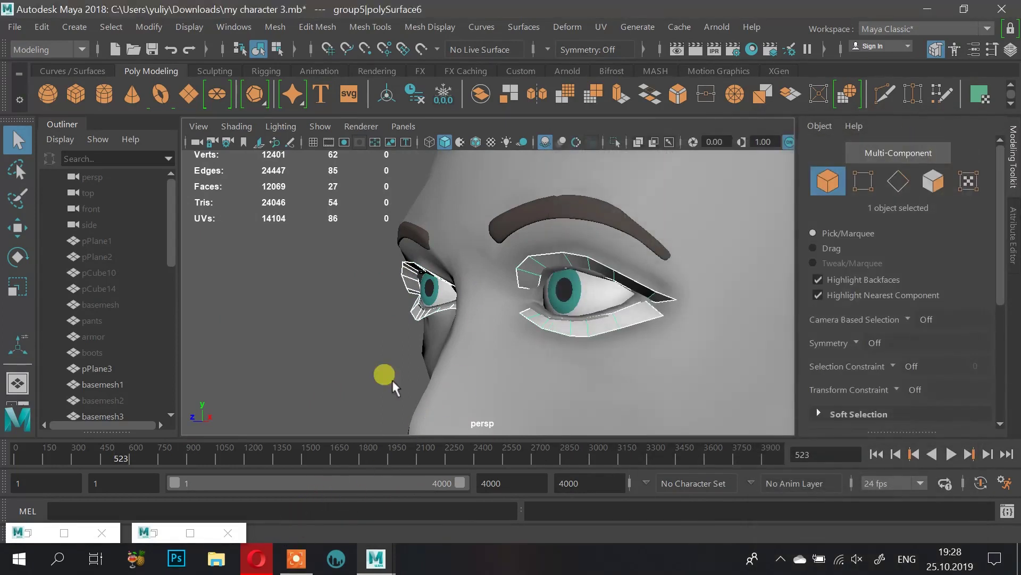
Step: Restore the UV Editor and select the lower eyelash UV shell to compare it with its strip on the head
right_click(145, 532)
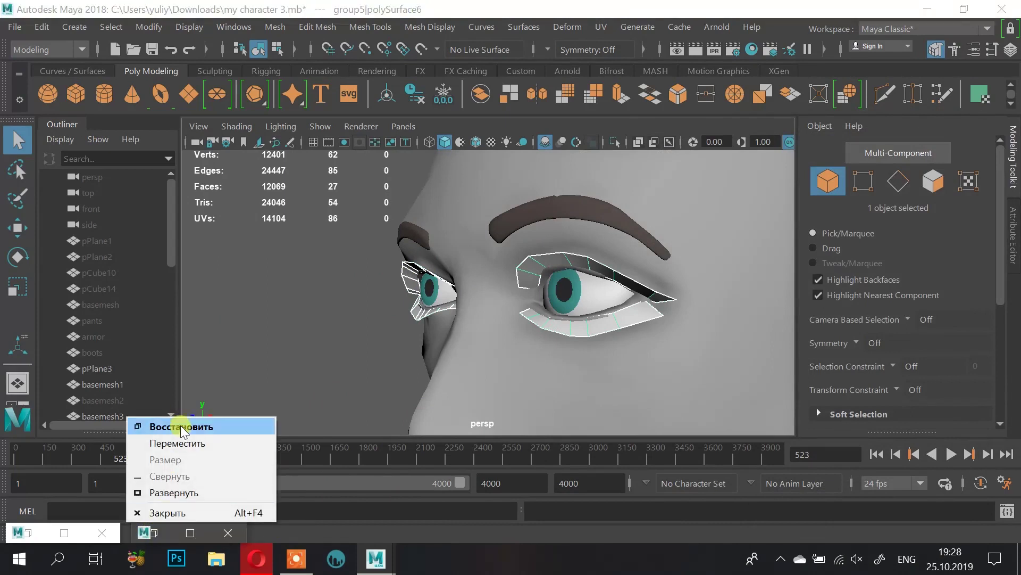
click(146, 426)
alt+middle_drag(282, 266, 341, 248)
scroll(341, 248, up, 4)
right_drag(306, 262, 367, 258)
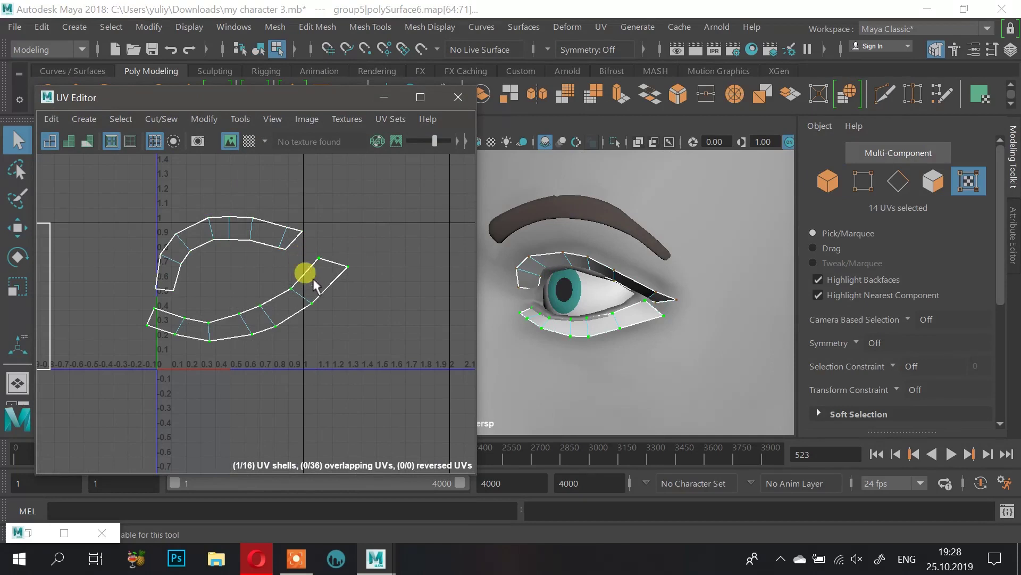
alt+drag(605, 274, 690, 259)
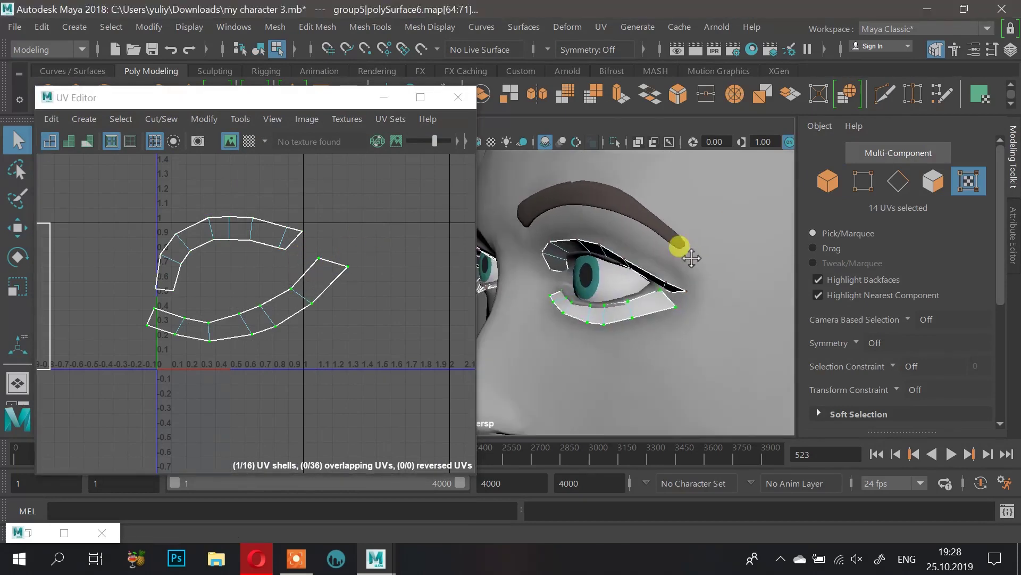
Step: Minimise the UV Editor and switch to the Opera browser with the saved texture.jpg message in Telegram Web
click(384, 98)
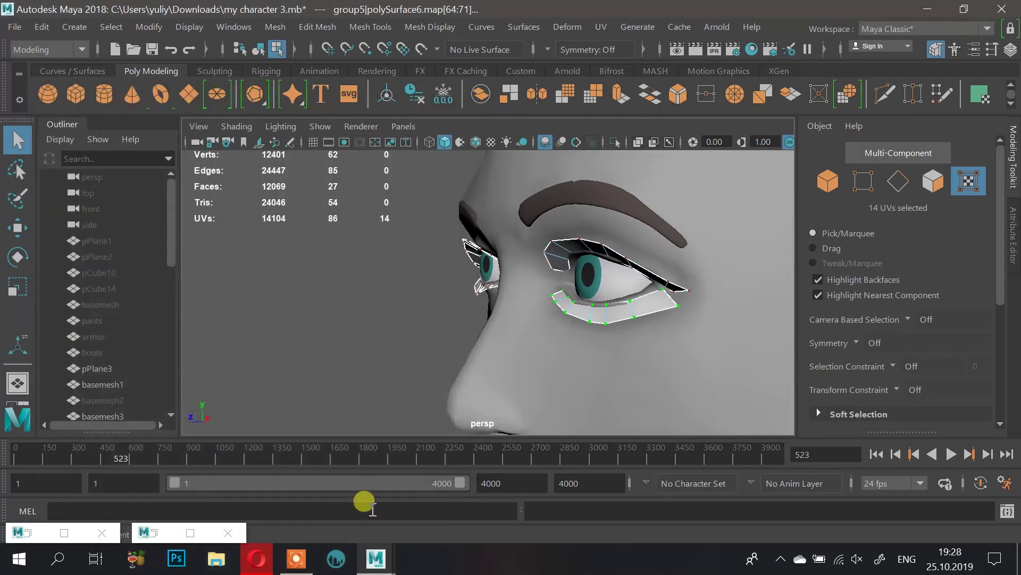
click(257, 559)
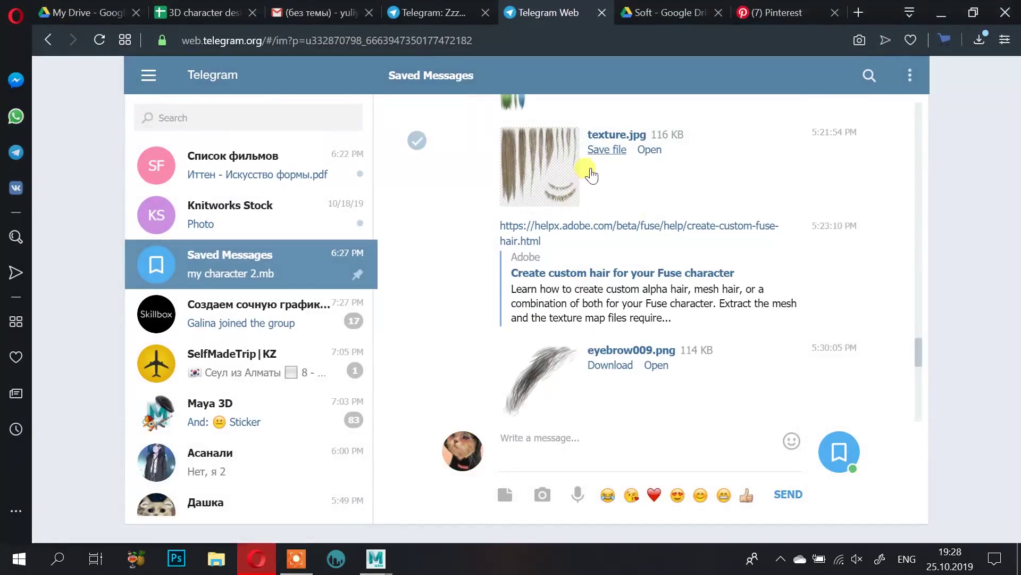
Step: Save texture.jpg from the Telegram message, show the download in its folder and select the texture file there
click(607, 150)
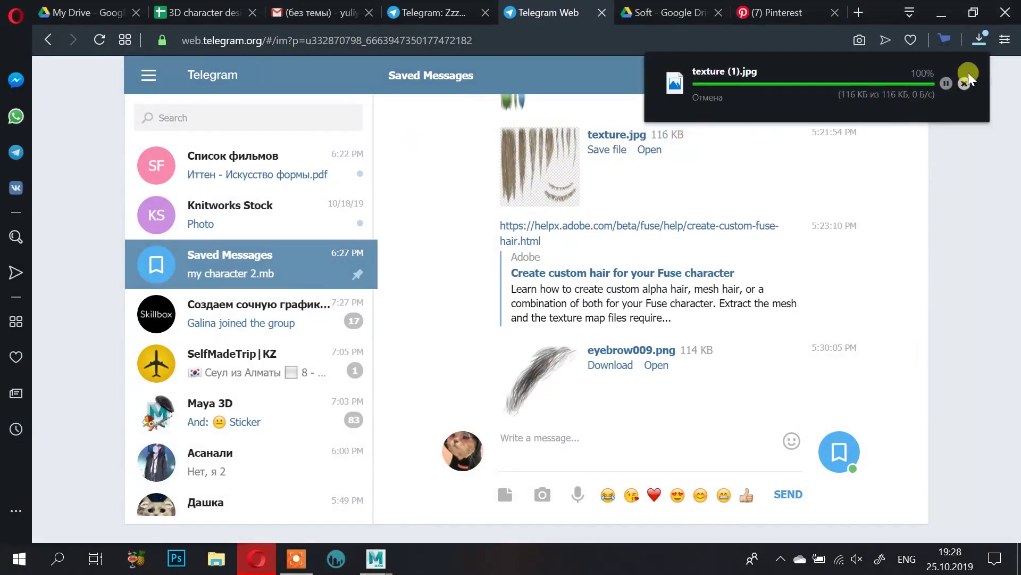
click(980, 39)
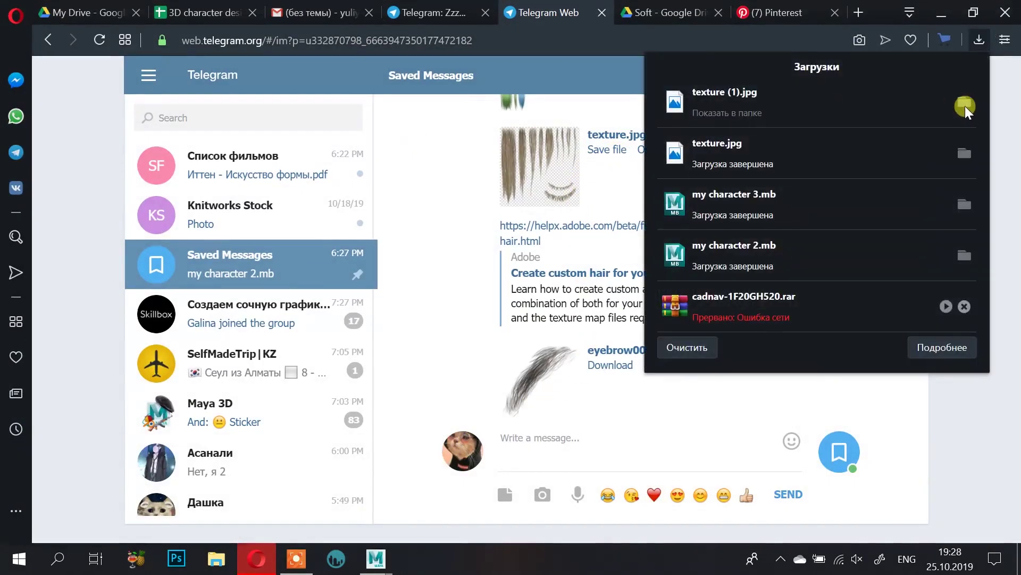
click(966, 106)
scroll(550, 375, down, 1)
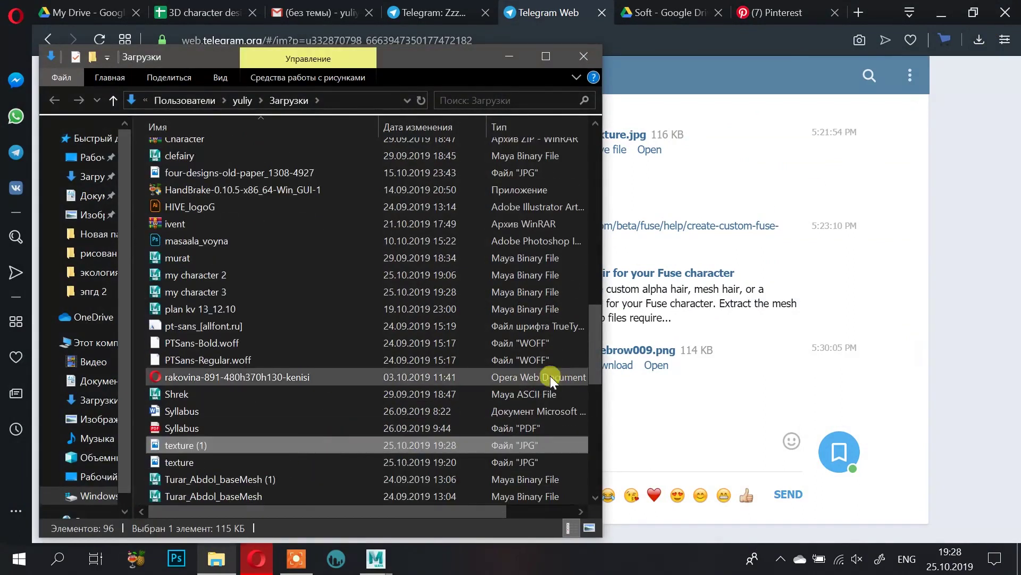
click(282, 462)
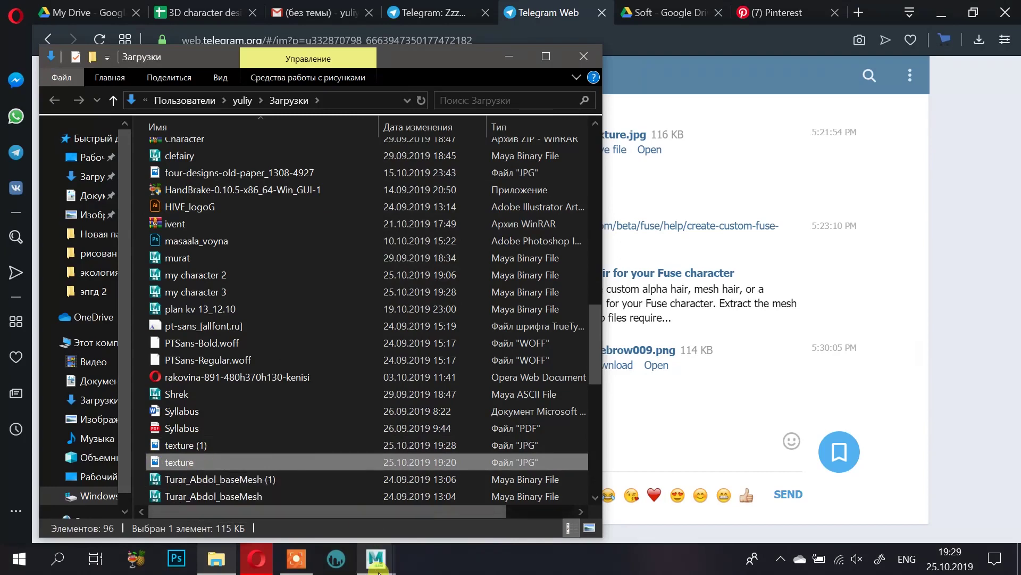
Step: Switch to Maya, return the eyelash strips to object mode and assign a new Lambert material to them
mouse_move(376, 570)
click(468, 478)
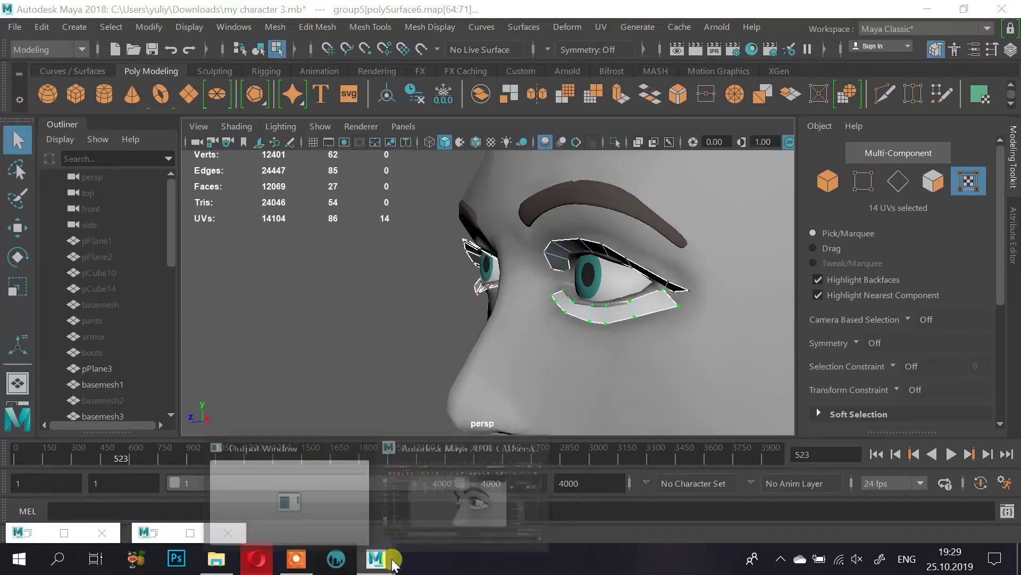
right_drag(610, 346, 744, 71)
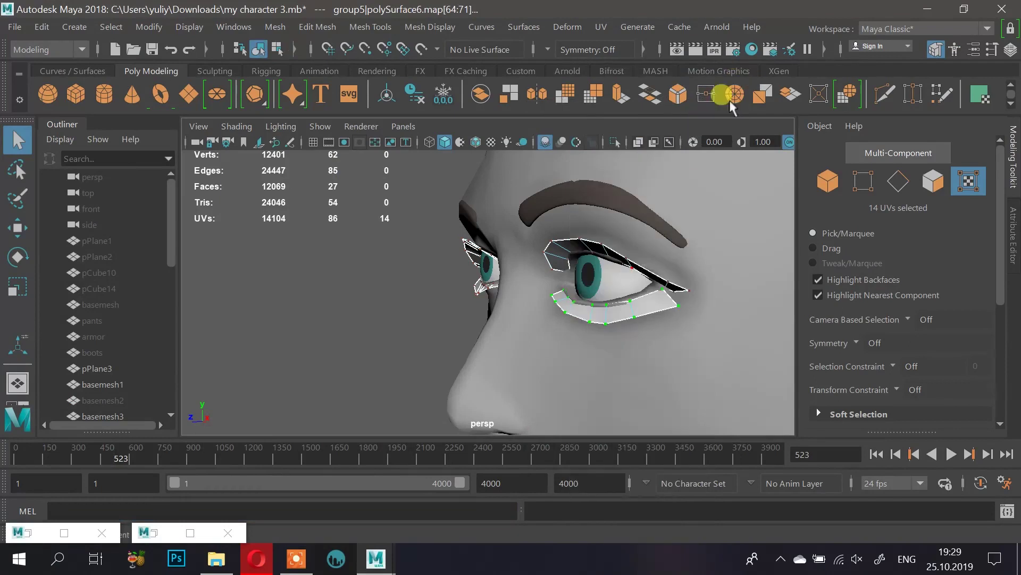
right_drag(654, 267, 665, 512)
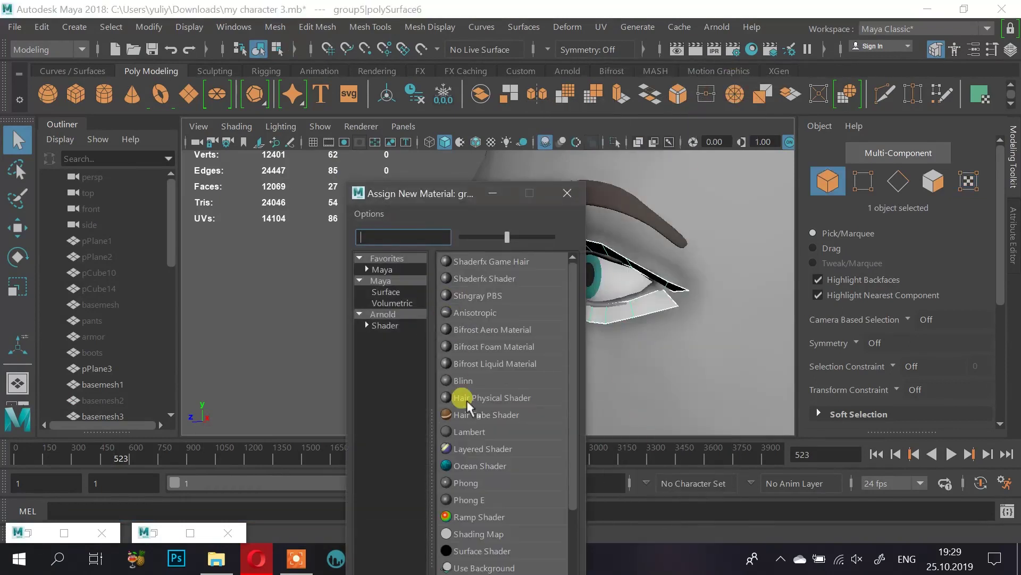
click(471, 432)
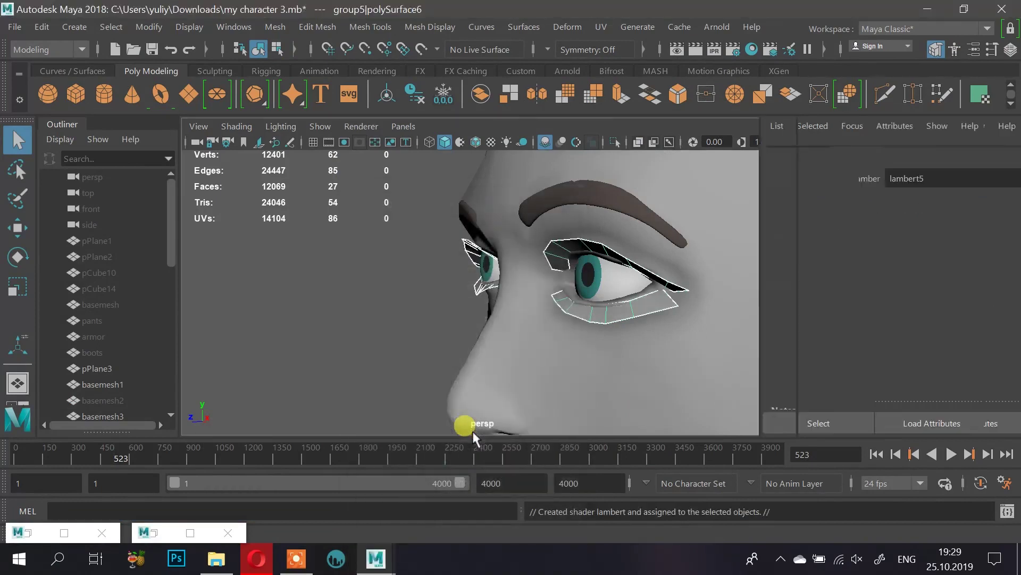
Step: Display the eyelash strips' new Lambert material in the Attribute Editor and widen the editor to show its attributes
click(879, 128)
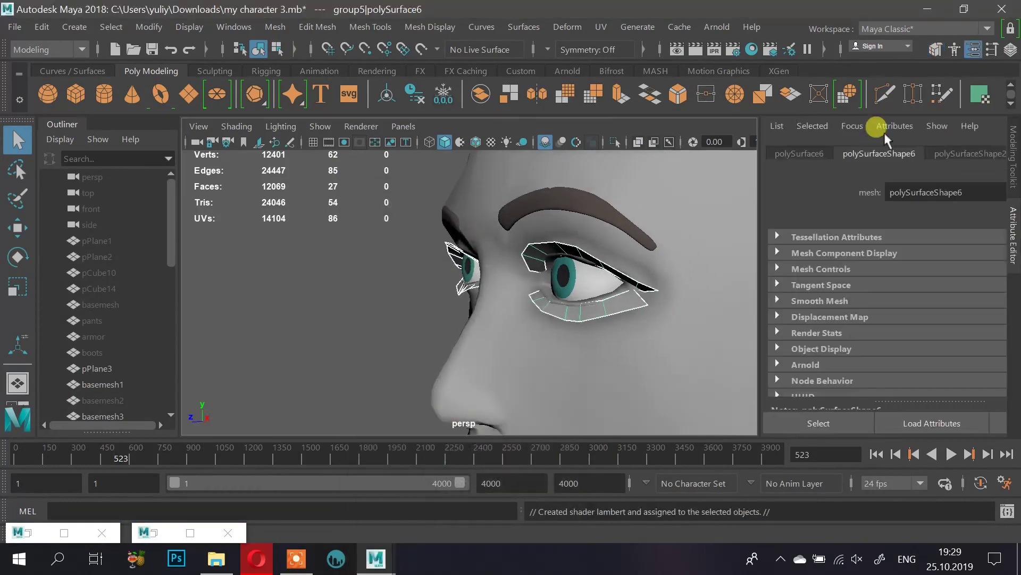
click(413, 91)
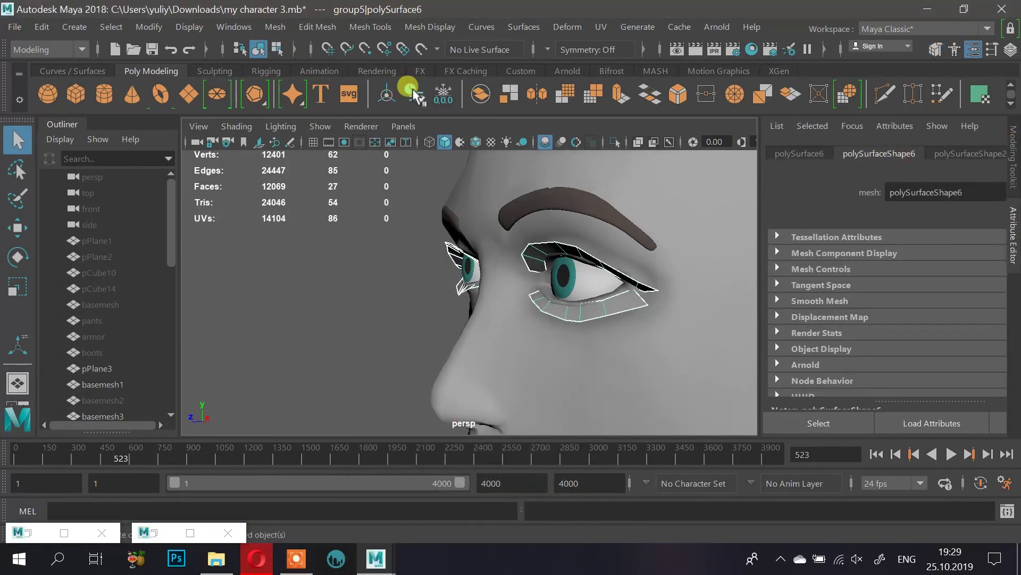
right_drag(609, 235, 609, 225)
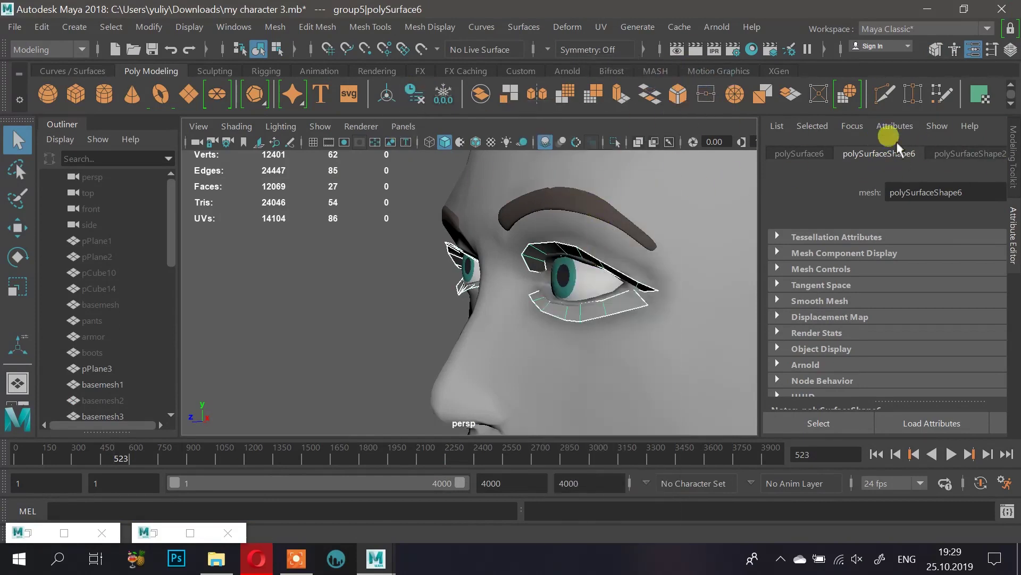
click(1011, 213)
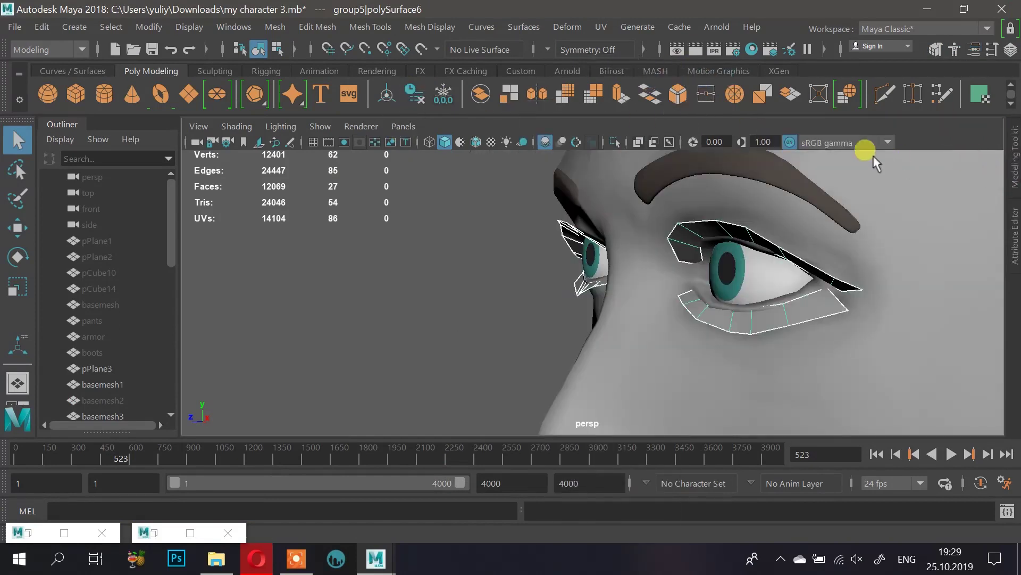
click(1010, 203)
click(989, 153)
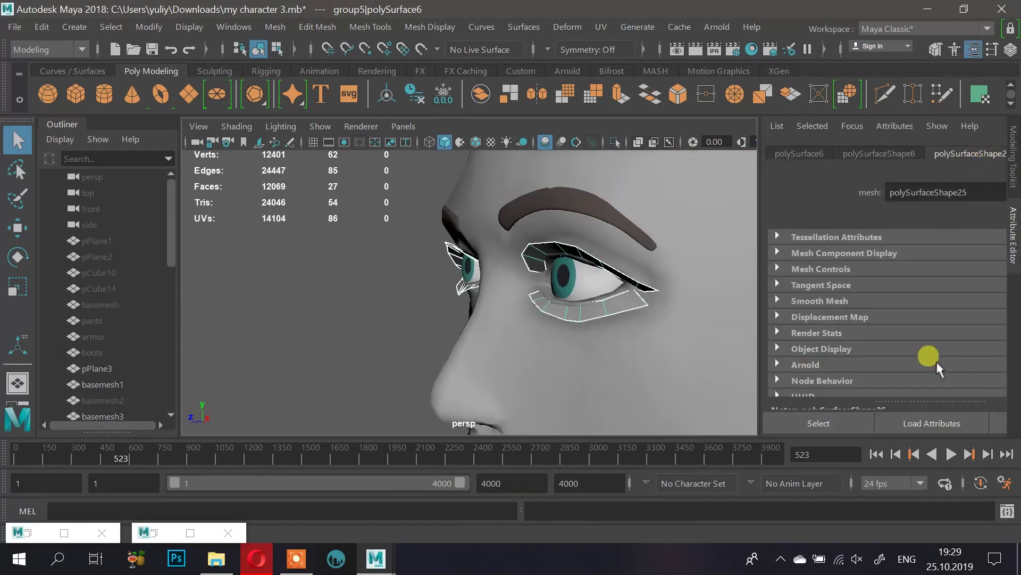
drag(759, 201, 686, 201)
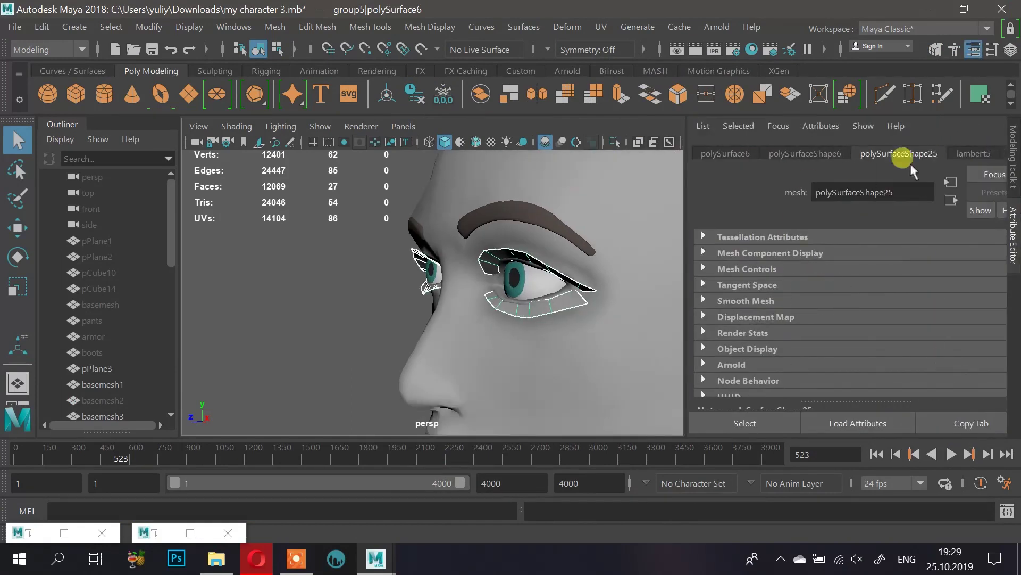
click(978, 153)
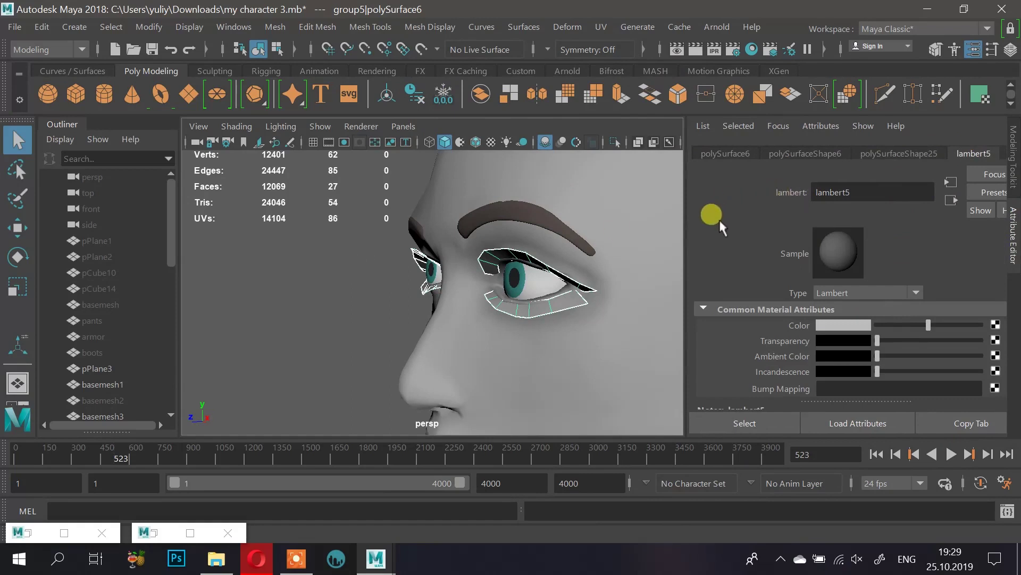
mouse_move(684, 230)
mouse_down()
mouse_move(722, 213)
mouse_move(683, 242)
mouse_up()
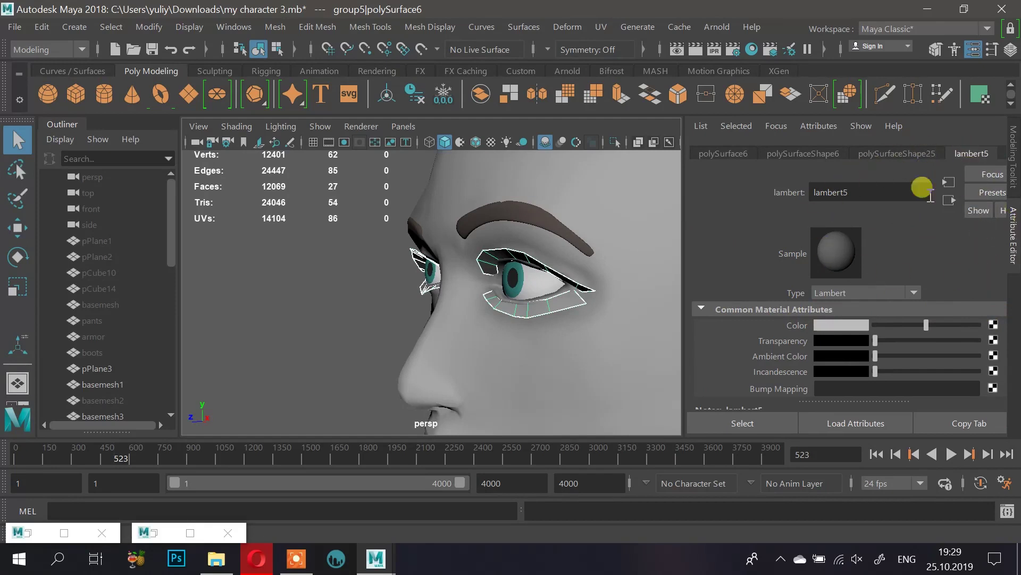
Step: Map a File texture to the Lambert material's Color and load texture.jpg from the Downloads folder as its image
click(992, 324)
click(465, 311)
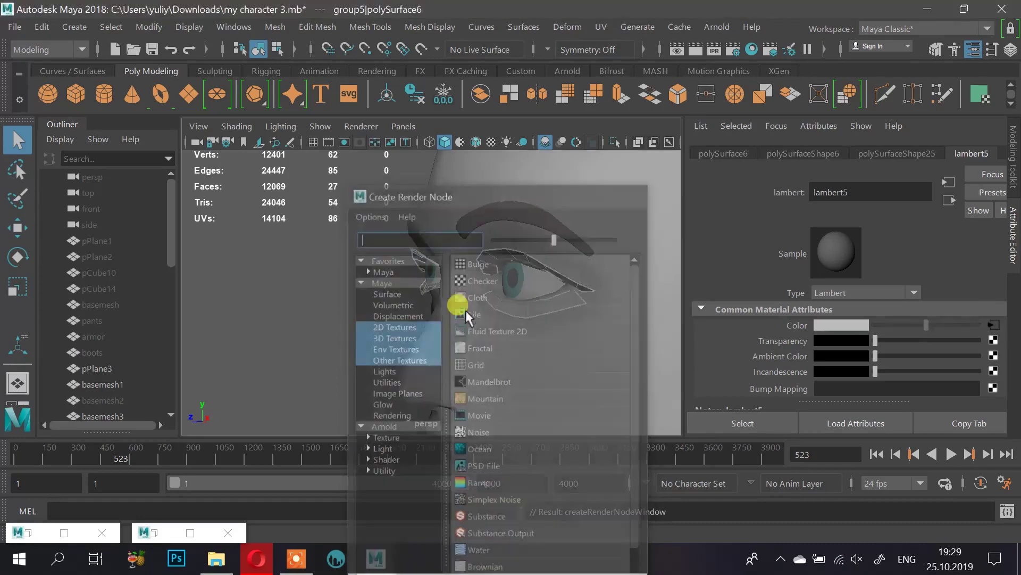
click(997, 363)
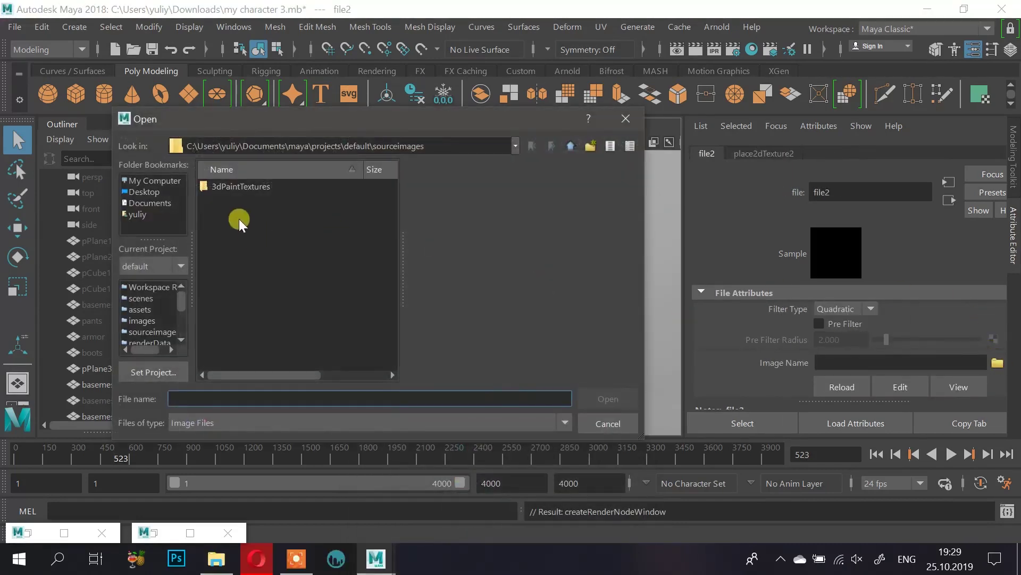
click(146, 203)
click(140, 216)
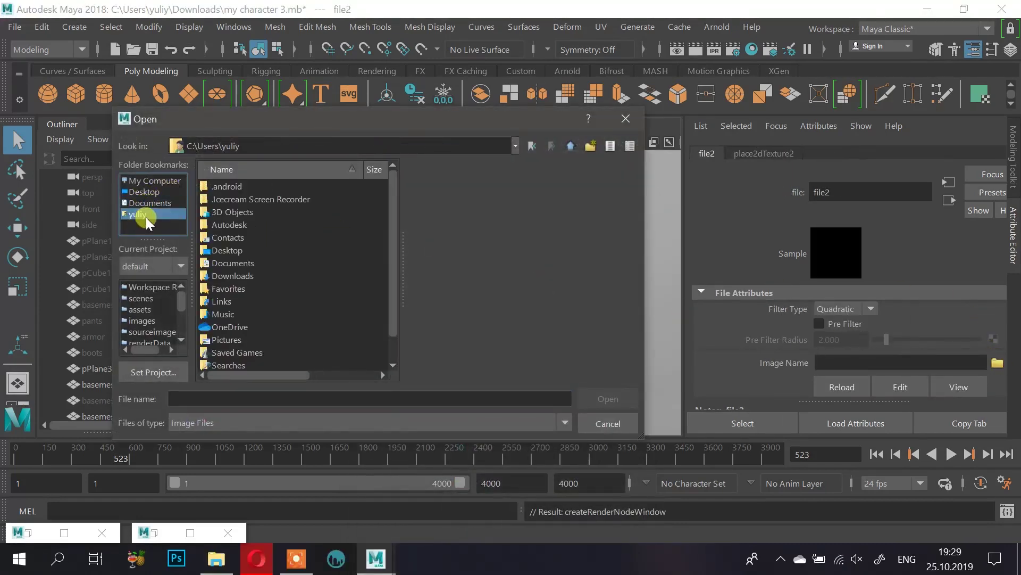
double_click(245, 274)
scroll(244, 282, down, 15)
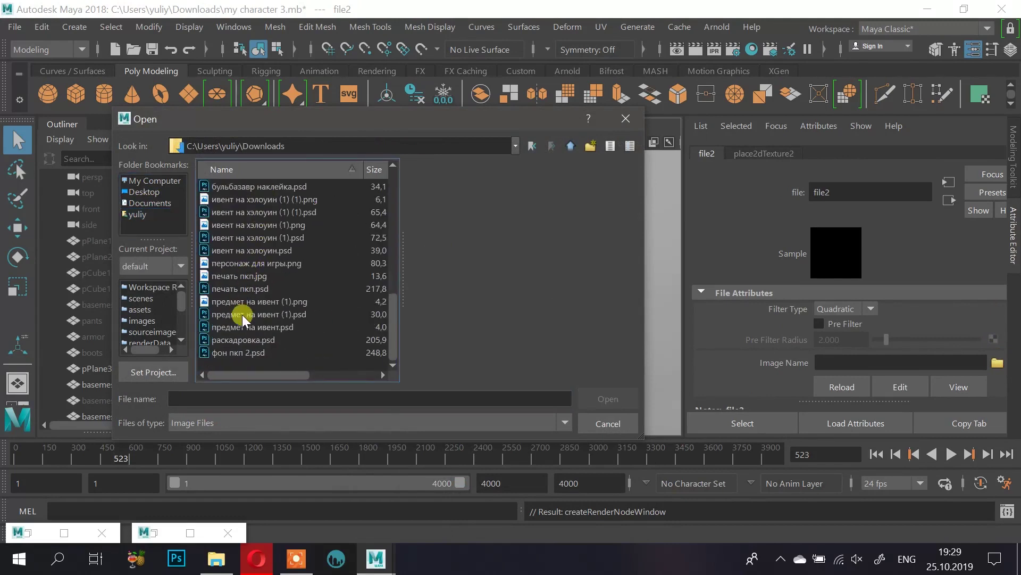
drag(396, 314, 395, 245)
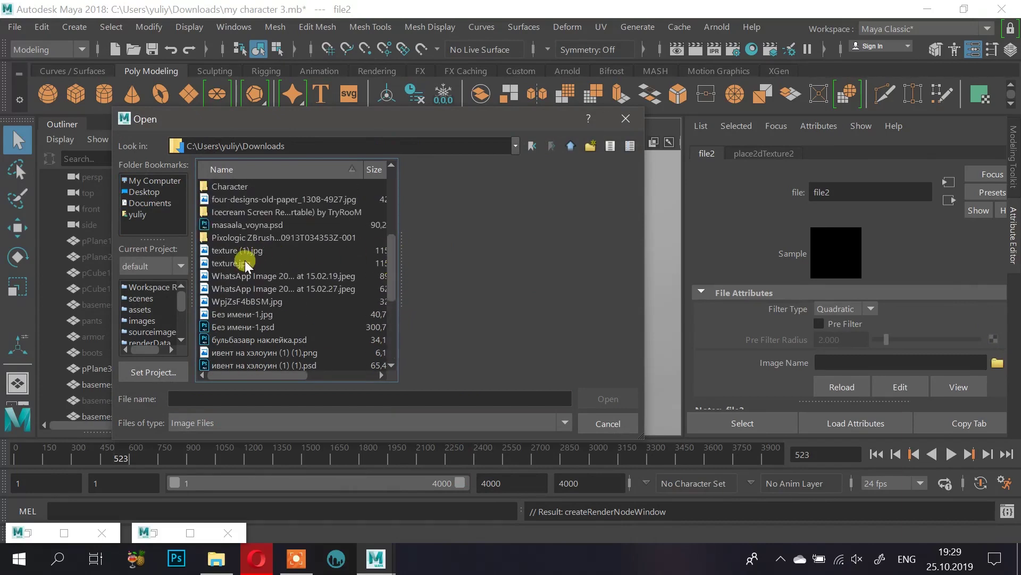
click(245, 264)
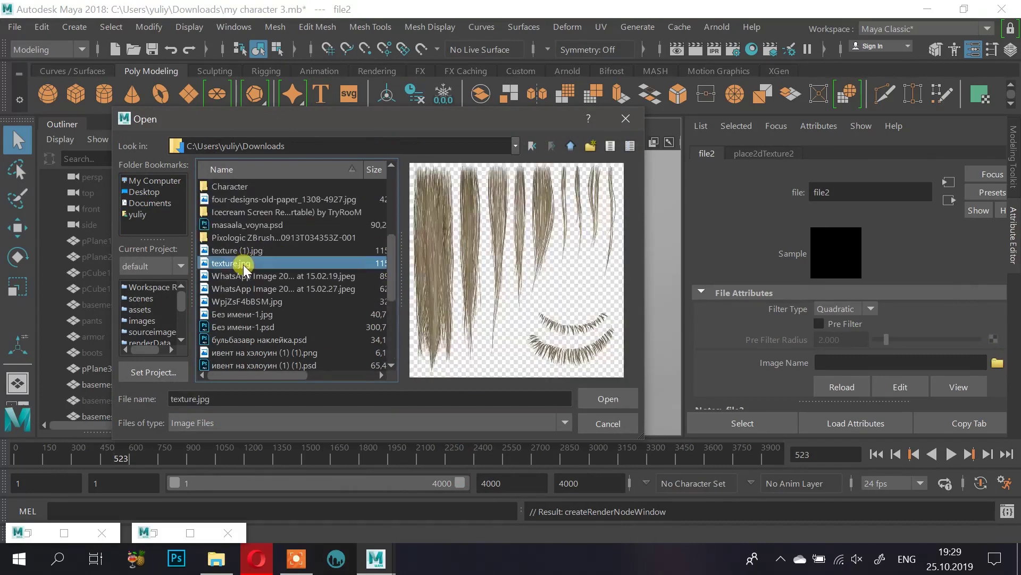
click(599, 399)
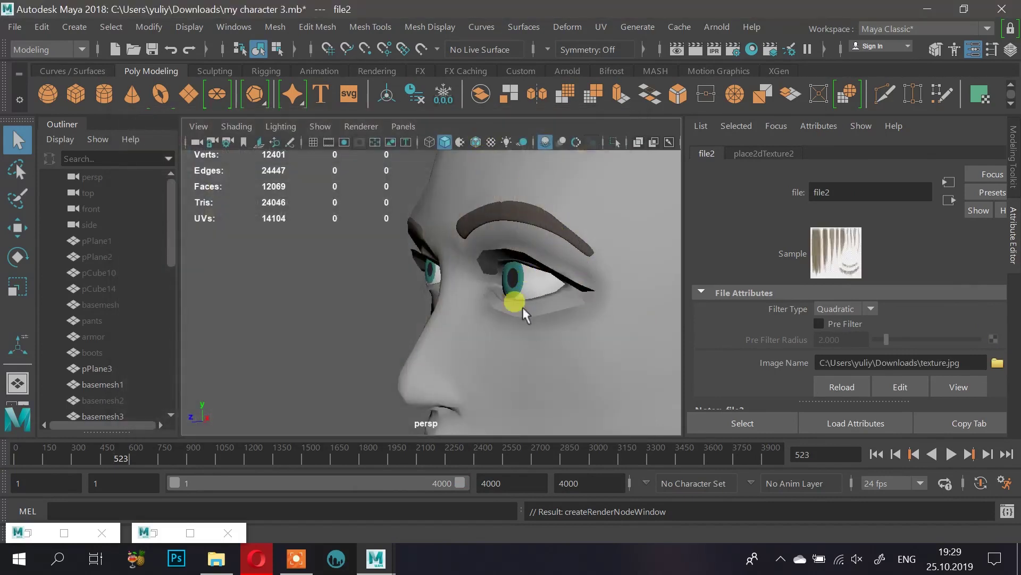
Step: Turn on textured display in the perspective view and select the eyelash strips to check the texture on them
alt+drag(570, 274, 509, 317)
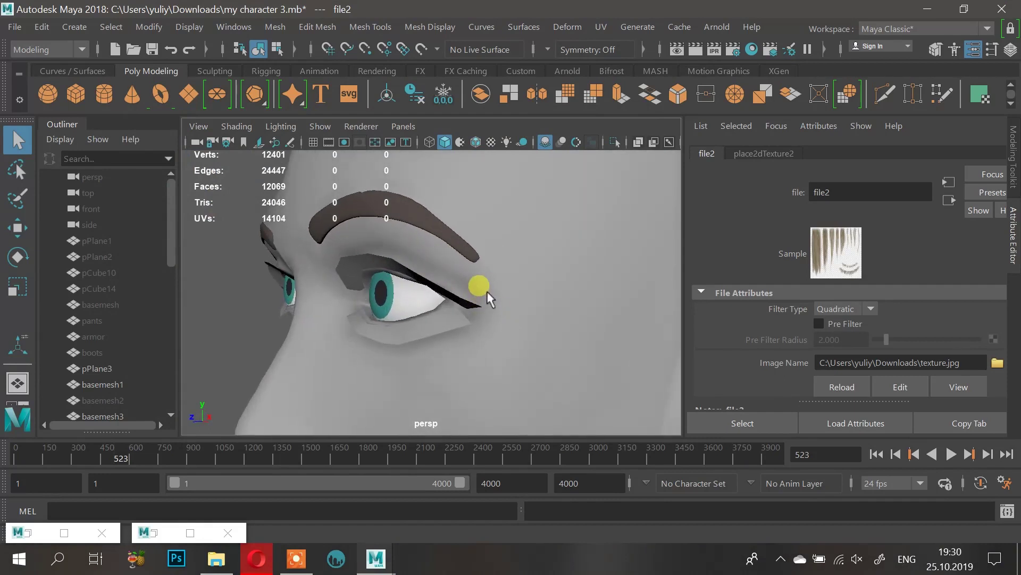
key(6)
alt+drag(431, 292, 436, 263)
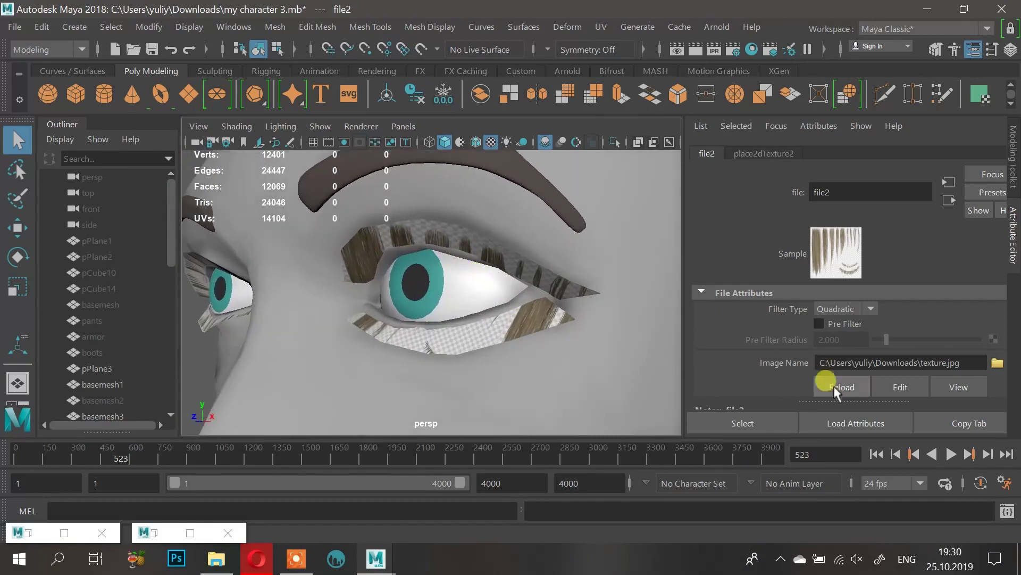
click(544, 324)
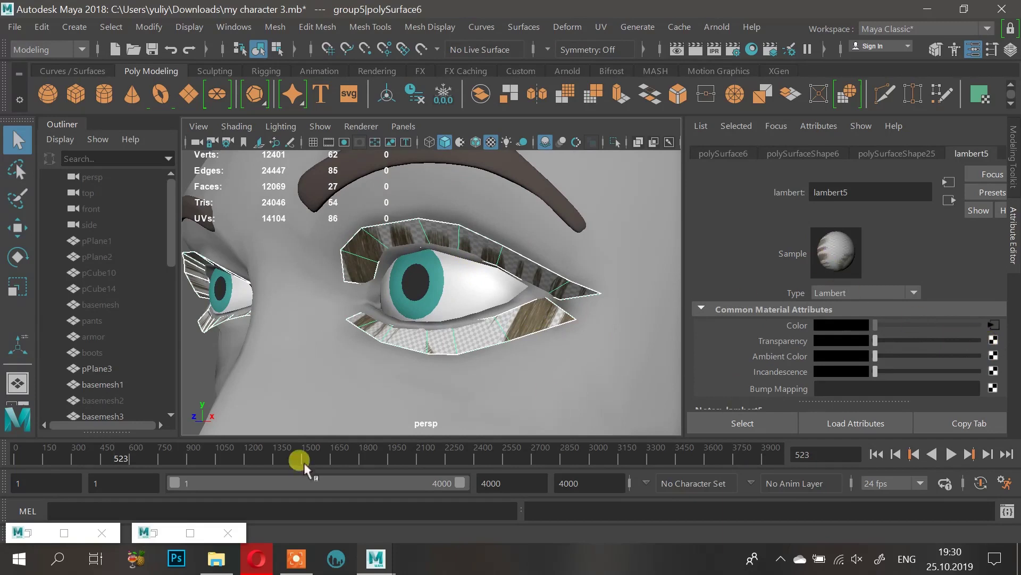
Step: Switch to Opera and save another copy of texture.jpg from the Telegram saved messages
click(257, 558)
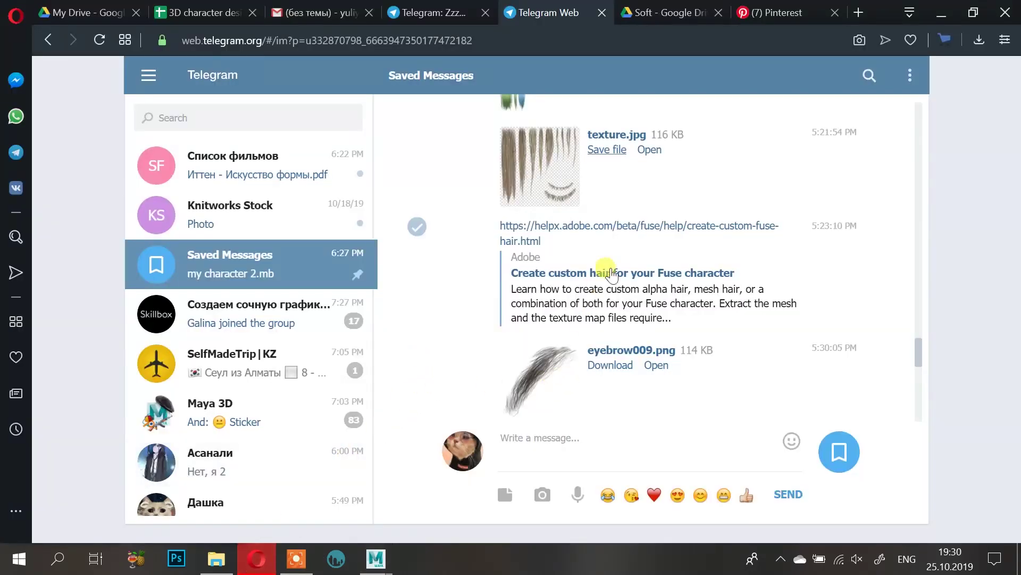
click(607, 150)
click(979, 40)
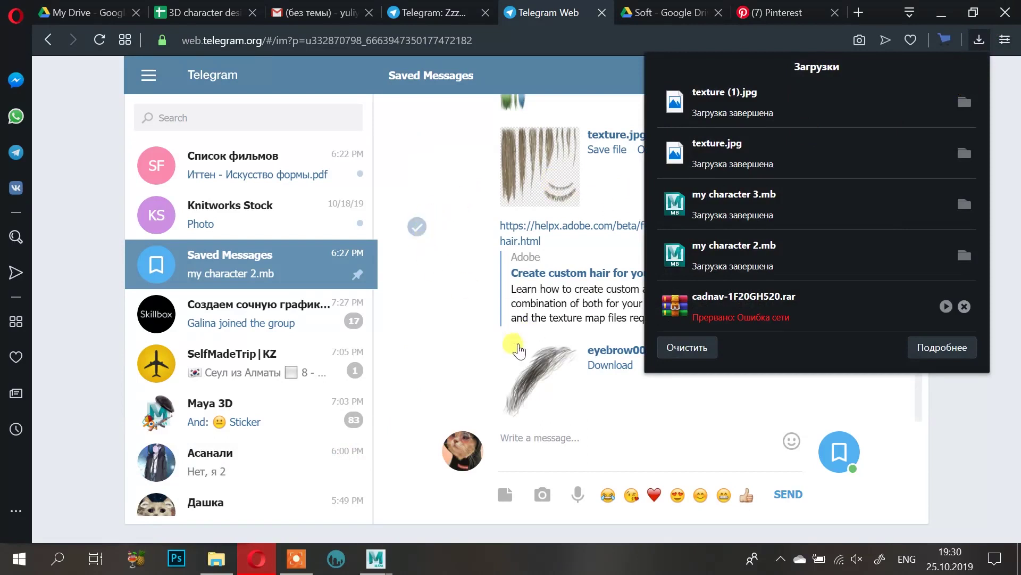
click(955, 436)
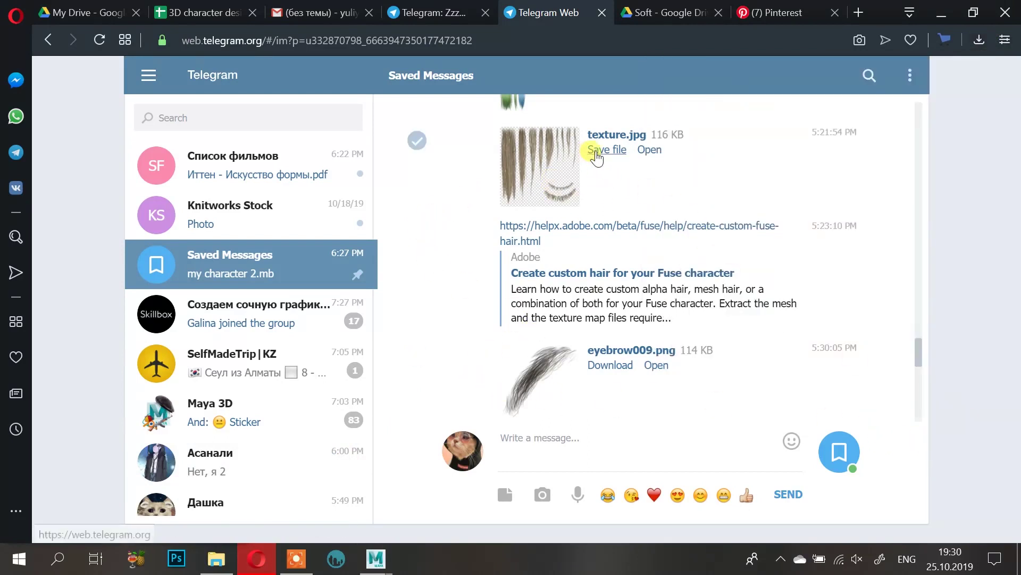
click(596, 151)
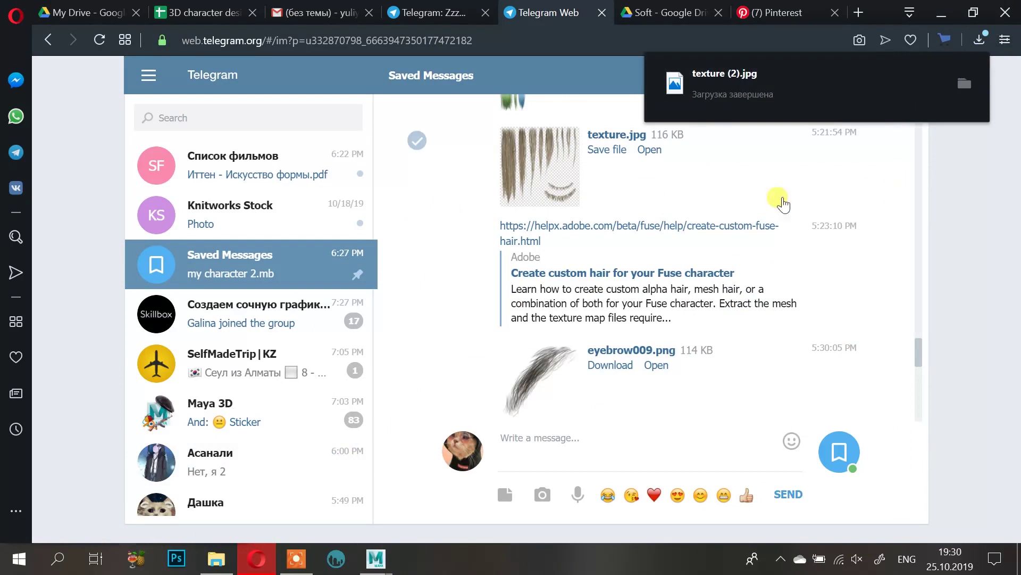
click(670, 19)
click(572, 8)
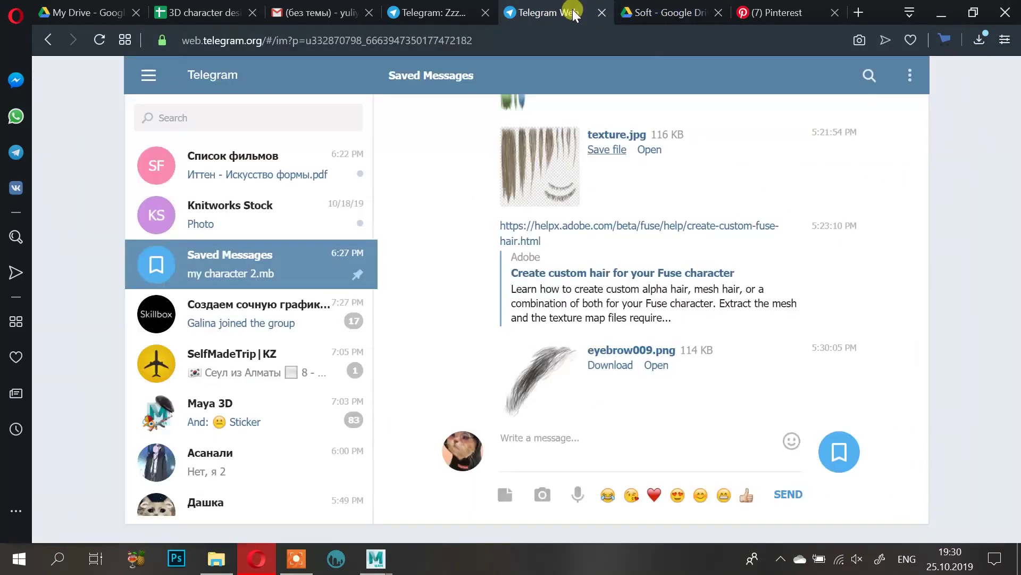
Step: Search Yandex for "hair texture png" in a new browser tab
click(856, 13)
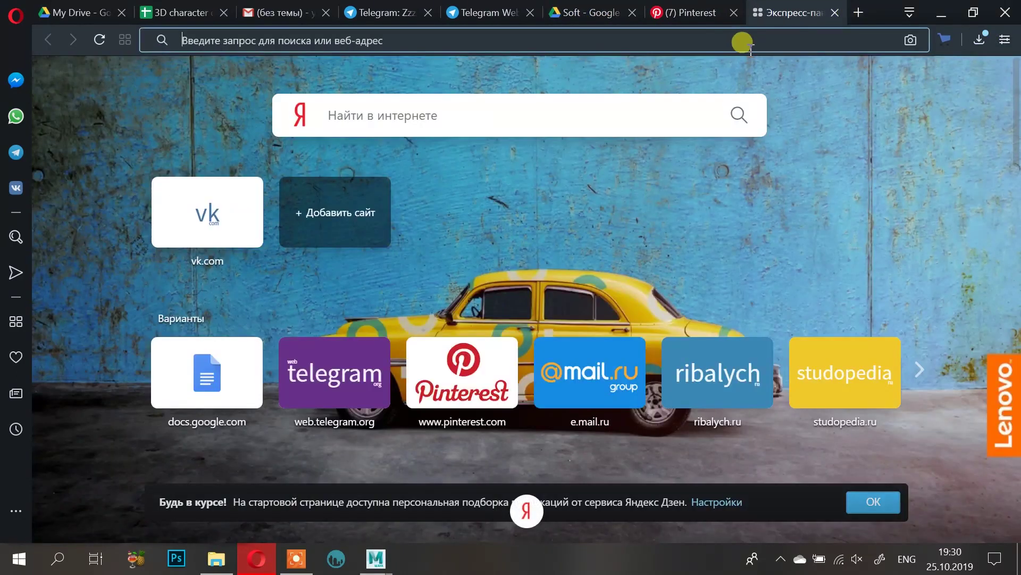
text(hair tex)
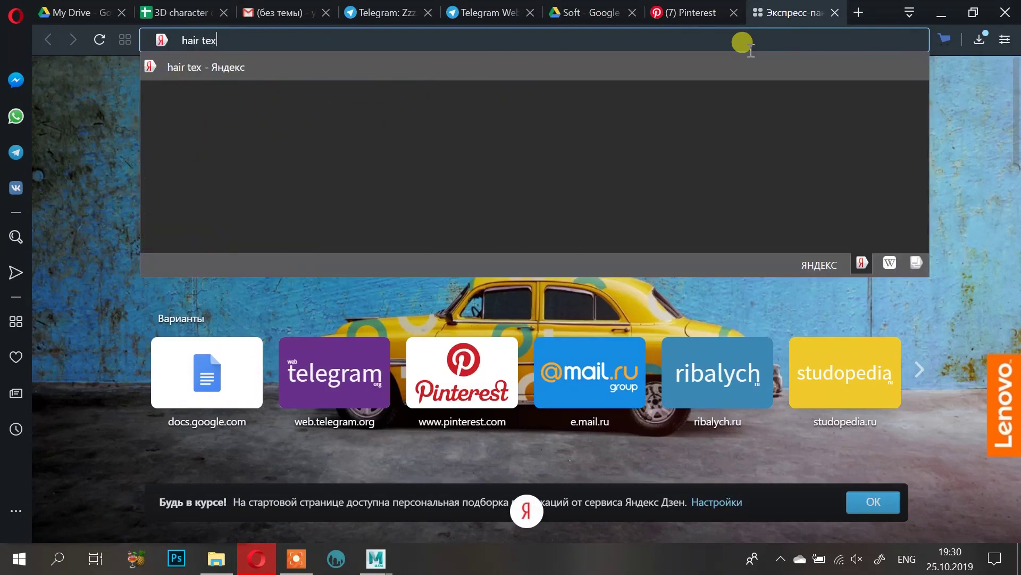
text(ture pn)
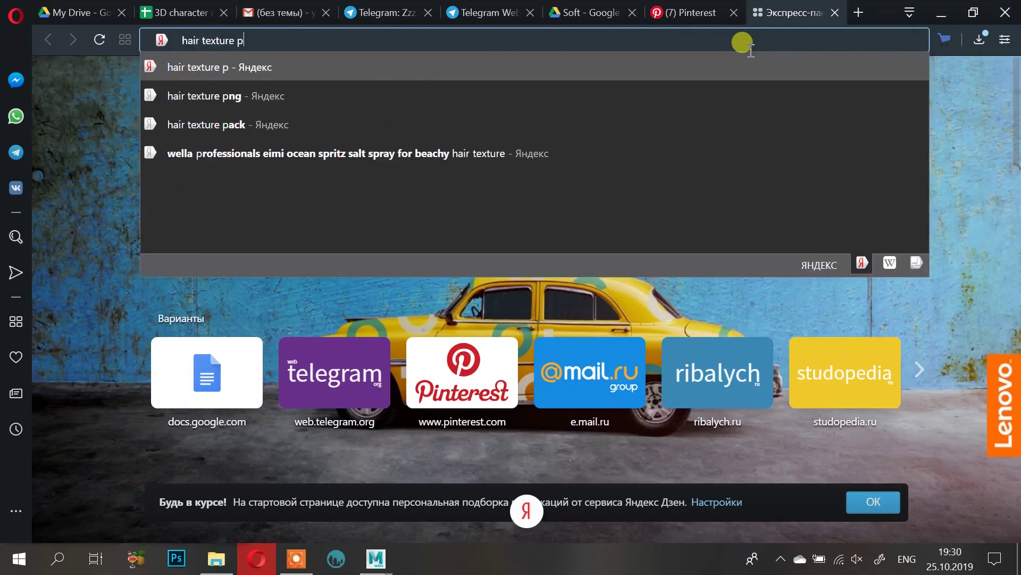
text(g)
key(Return)
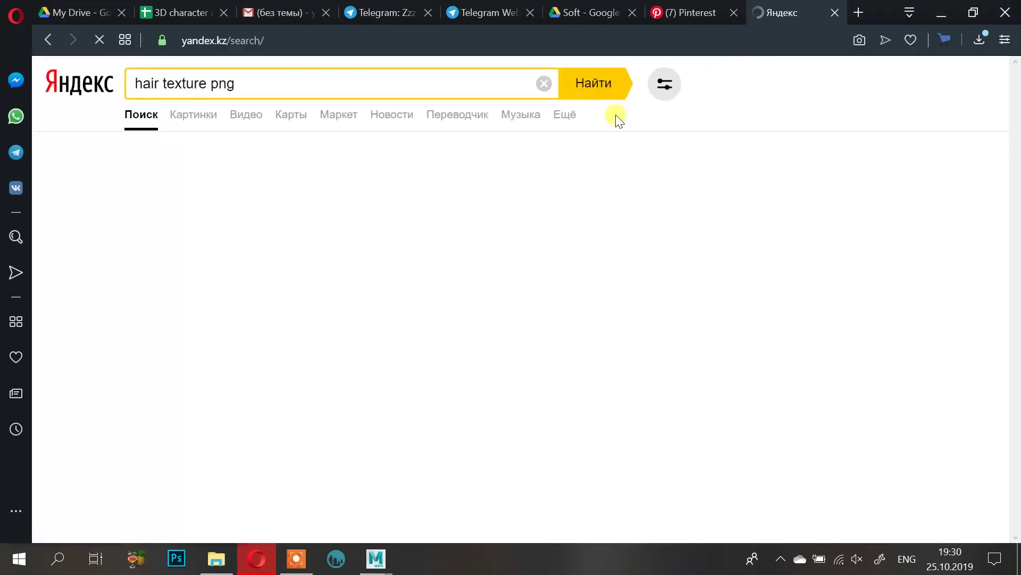
Step: Browse the Yandex image results for "hair texture png"
click(184, 114)
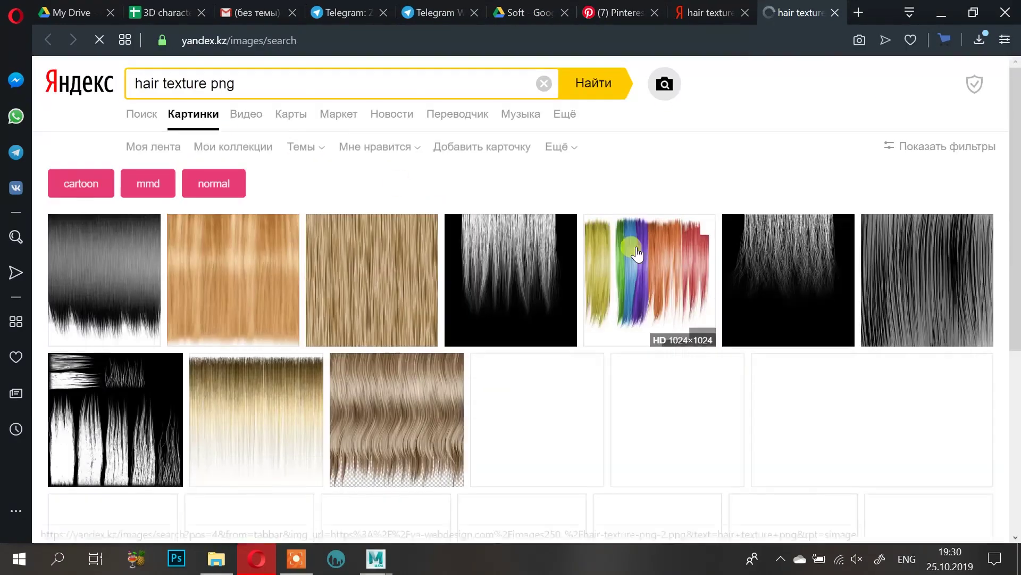
drag(1015, 81, 1016, 106)
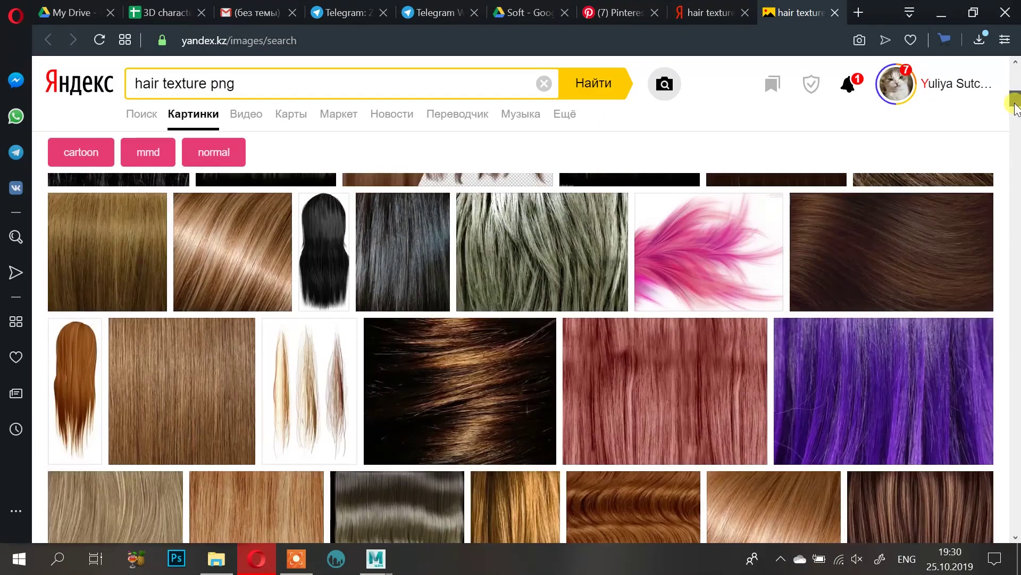
Step: Show the downloaded texture.jpg in its Downloads folder and inspect its file properties, including the details and previous versions
click(978, 39)
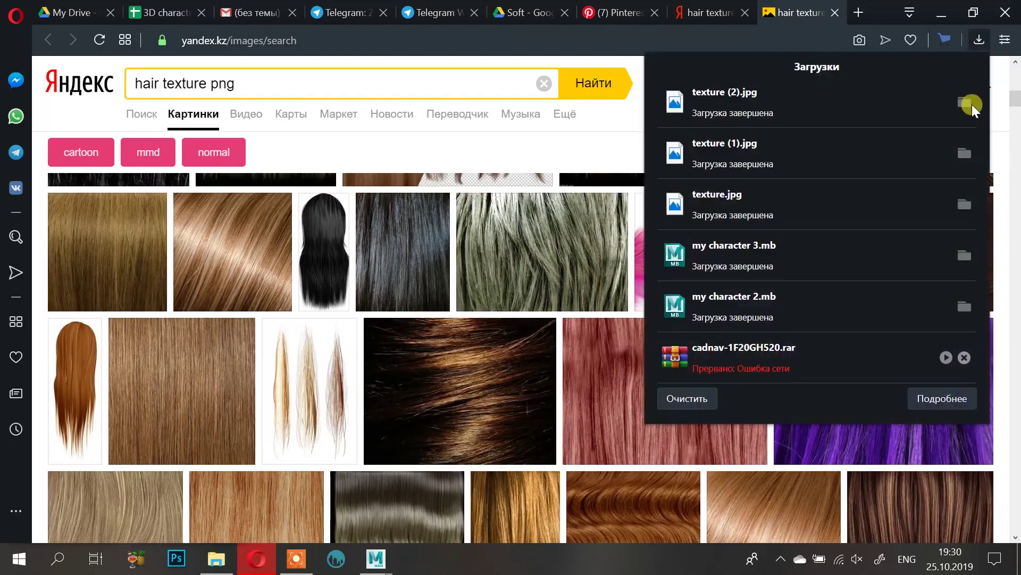
click(965, 201)
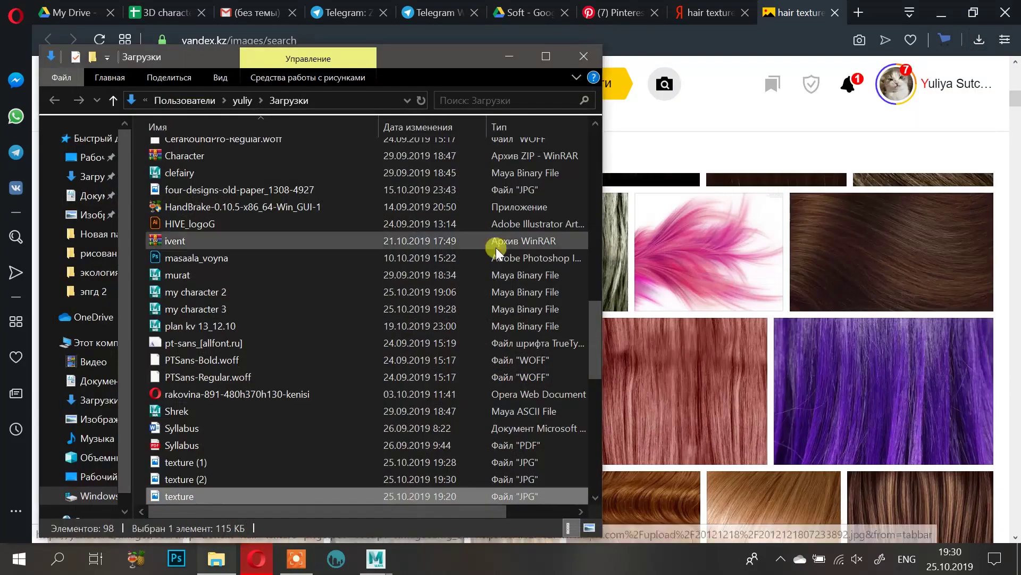
right_click(299, 493)
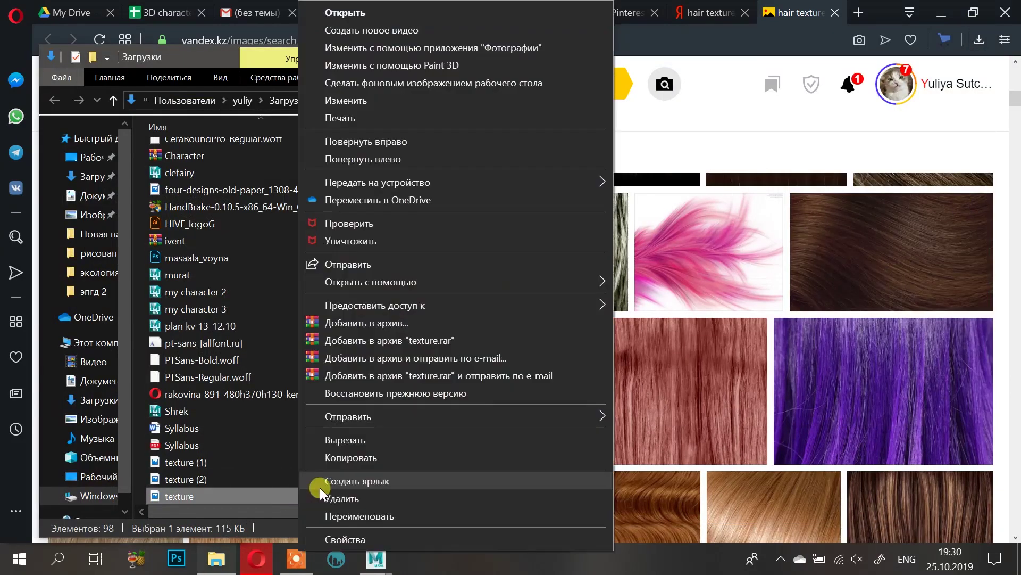
click(337, 539)
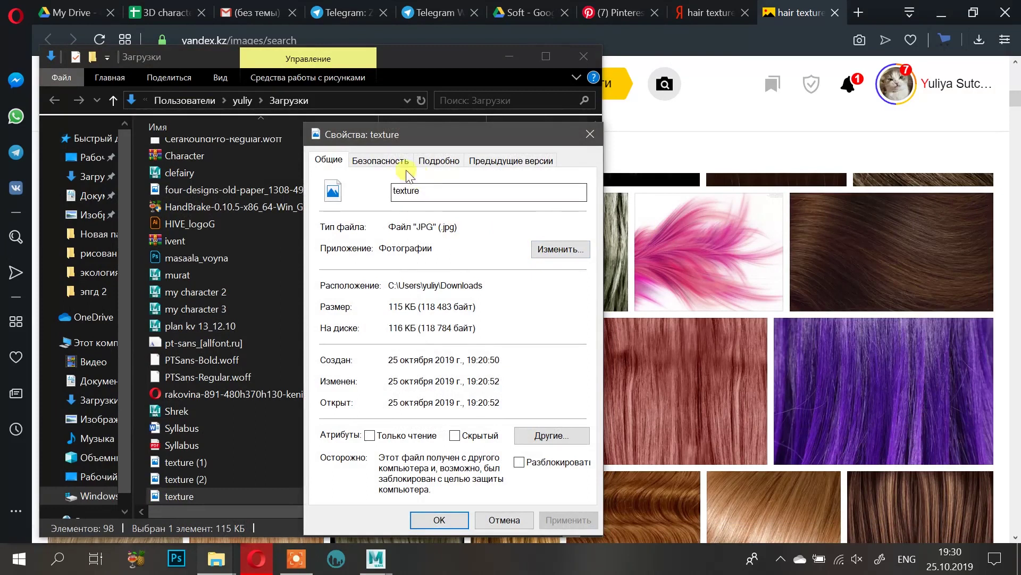
click(391, 161)
click(425, 162)
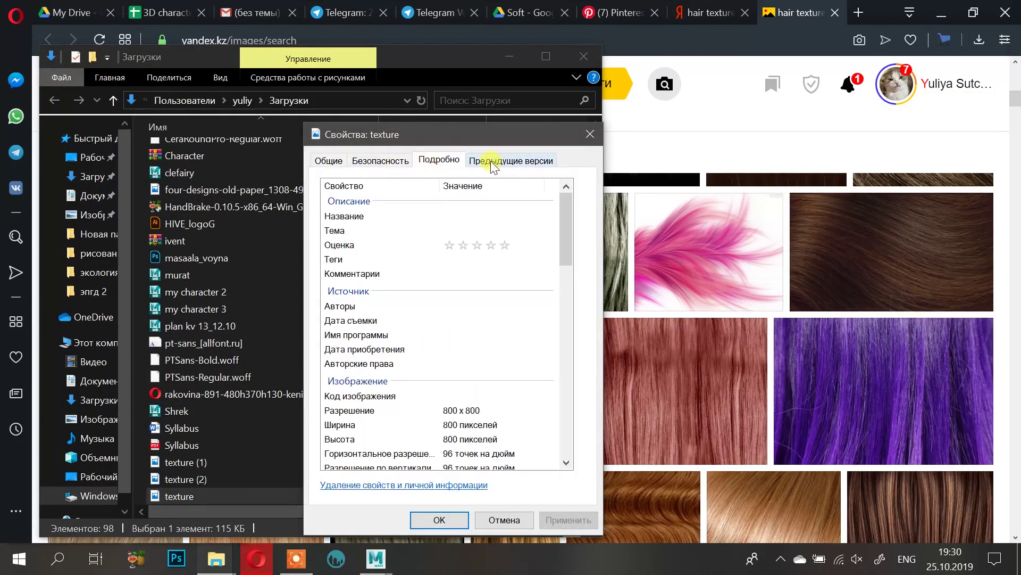
click(510, 160)
click(329, 160)
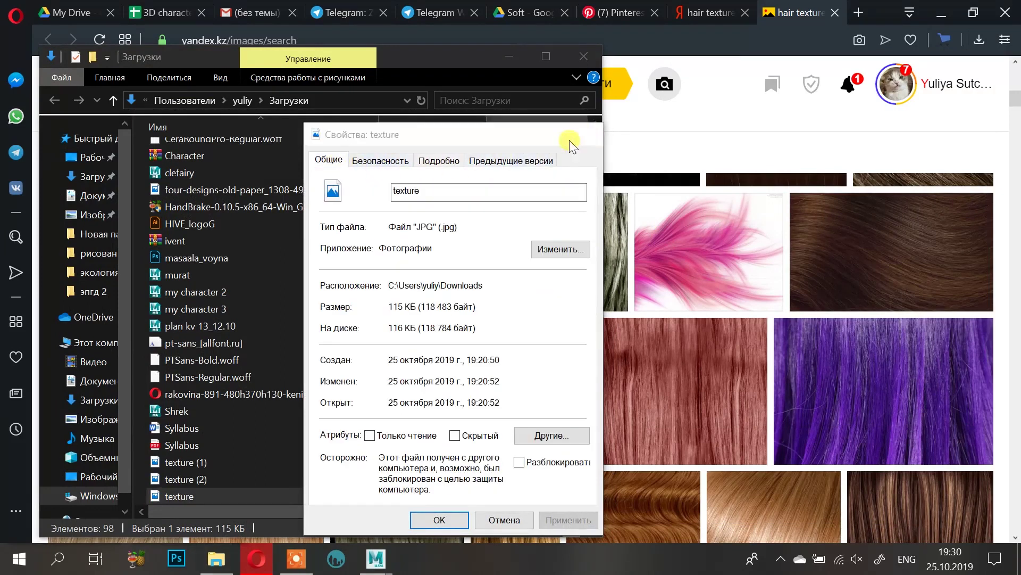
click(589, 134)
right_click(235, 495)
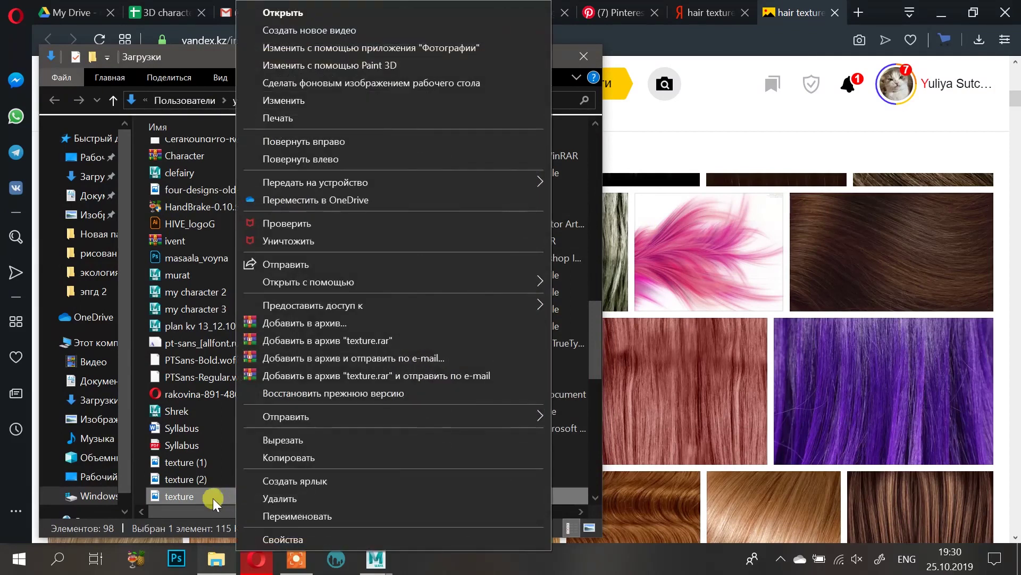
click(220, 493)
Step: Turn off hiding extensions for registered file types in the folder options and apply the change
click(220, 78)
click(241, 132)
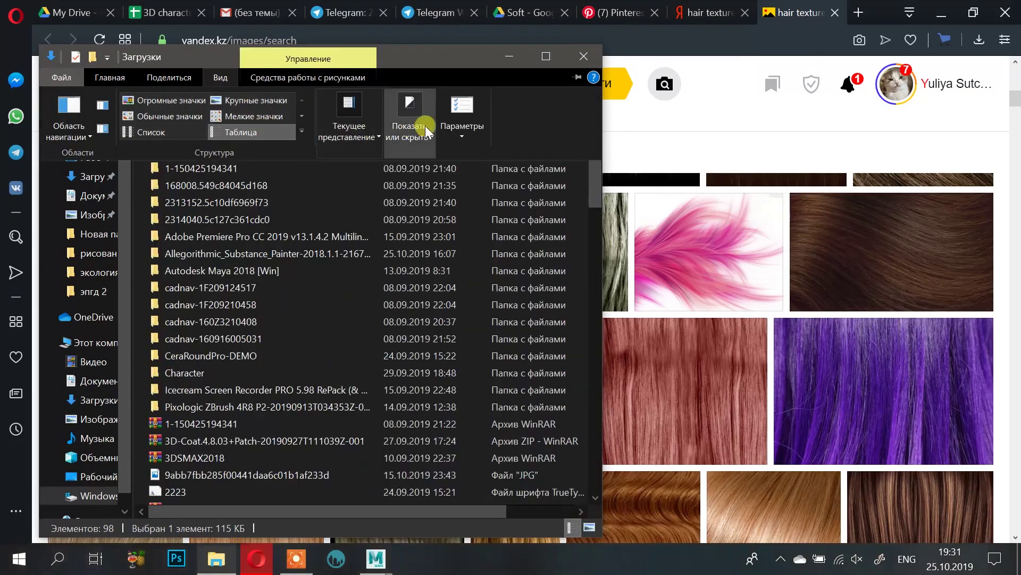
click(467, 136)
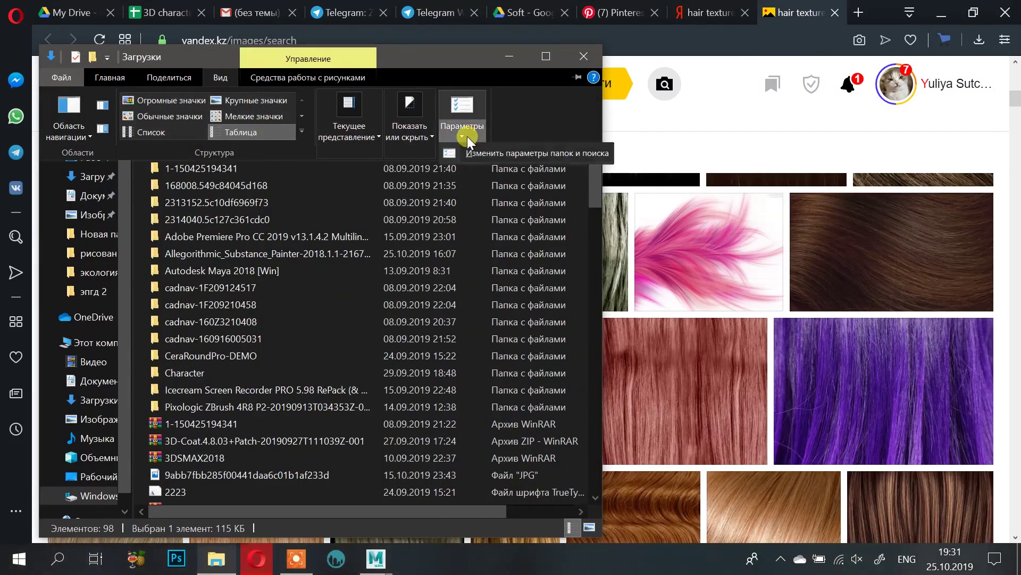
click(501, 148)
click(114, 125)
scroll(213, 320, down, 10)
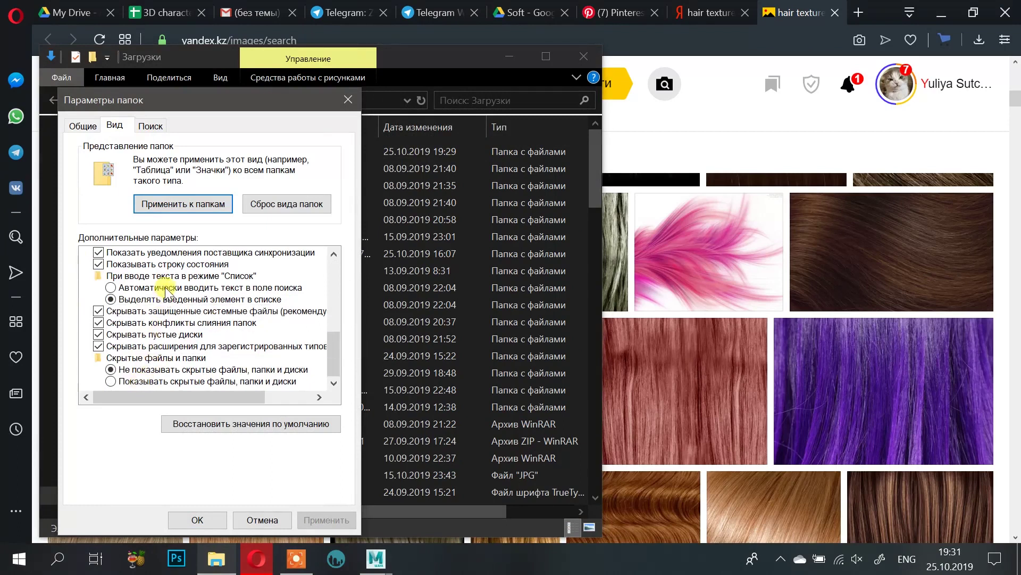
drag(339, 353, 349, 316)
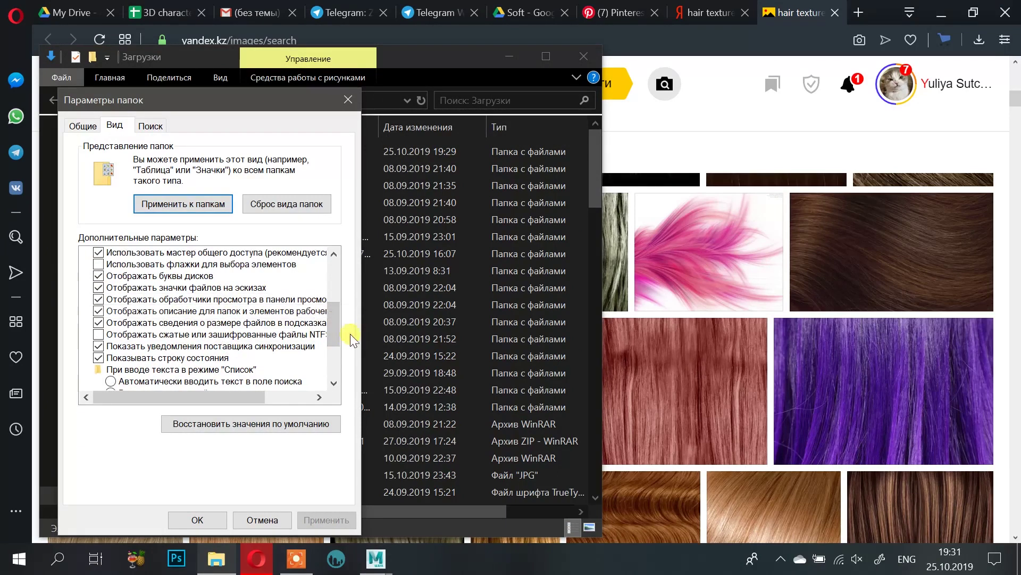
scroll(337, 322, up, 2)
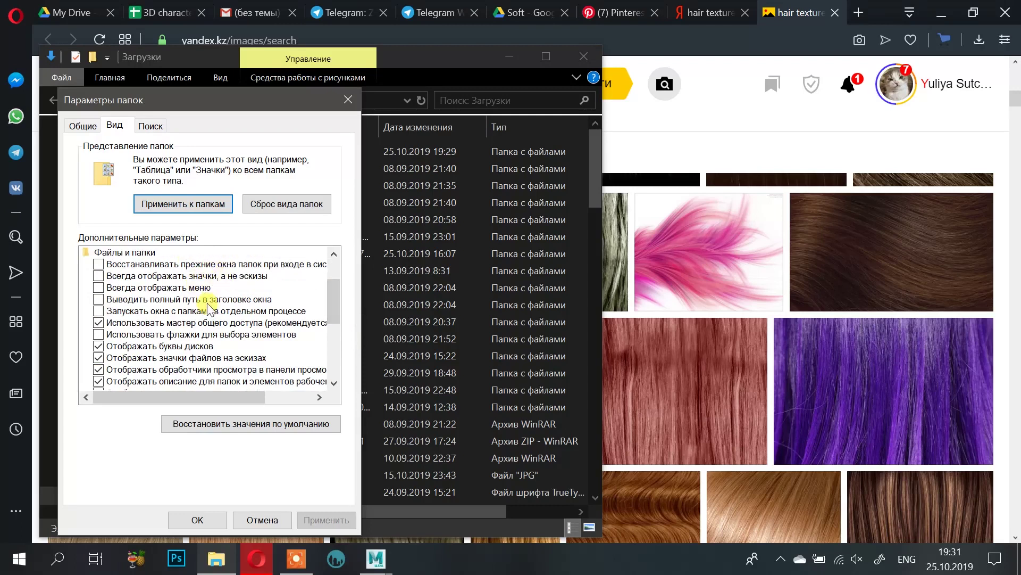
drag(336, 296, 342, 360)
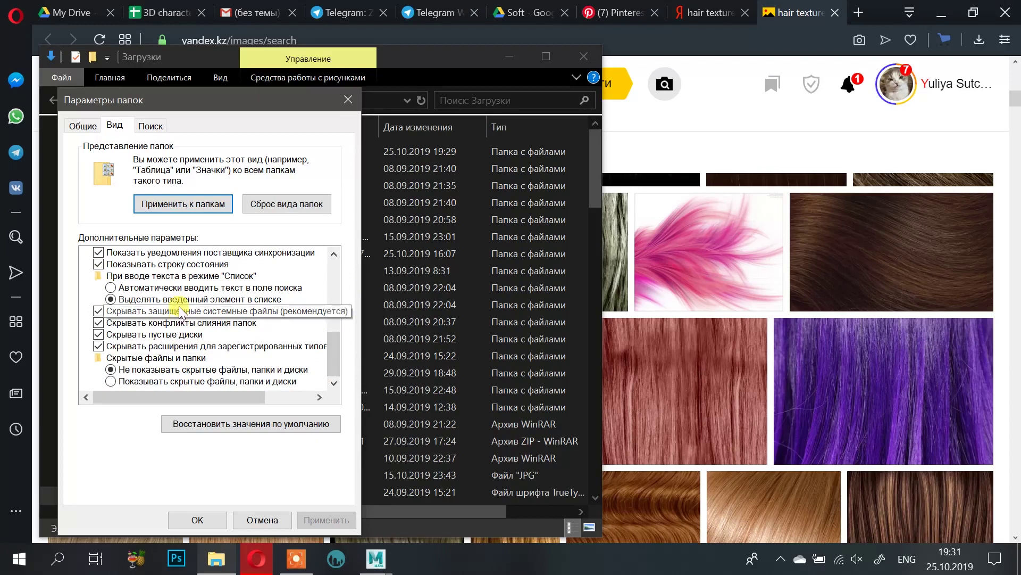
drag(340, 348, 337, 325)
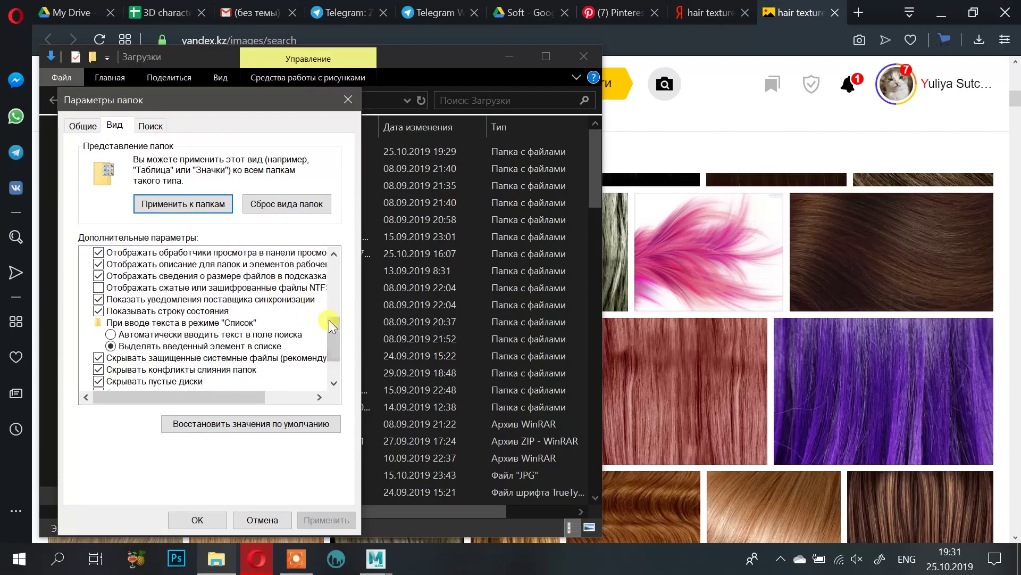
drag(336, 345, 326, 366)
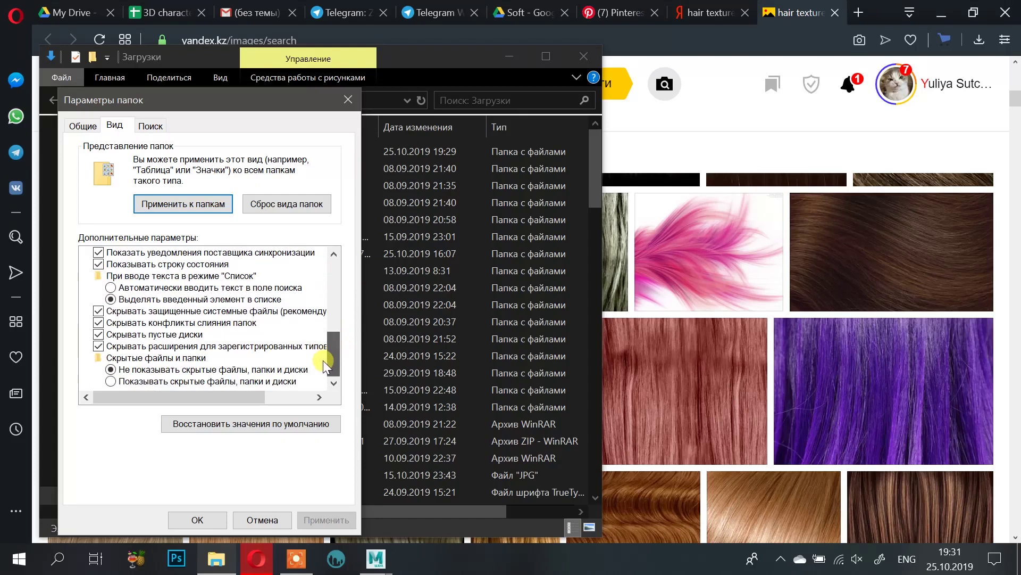
click(176, 346)
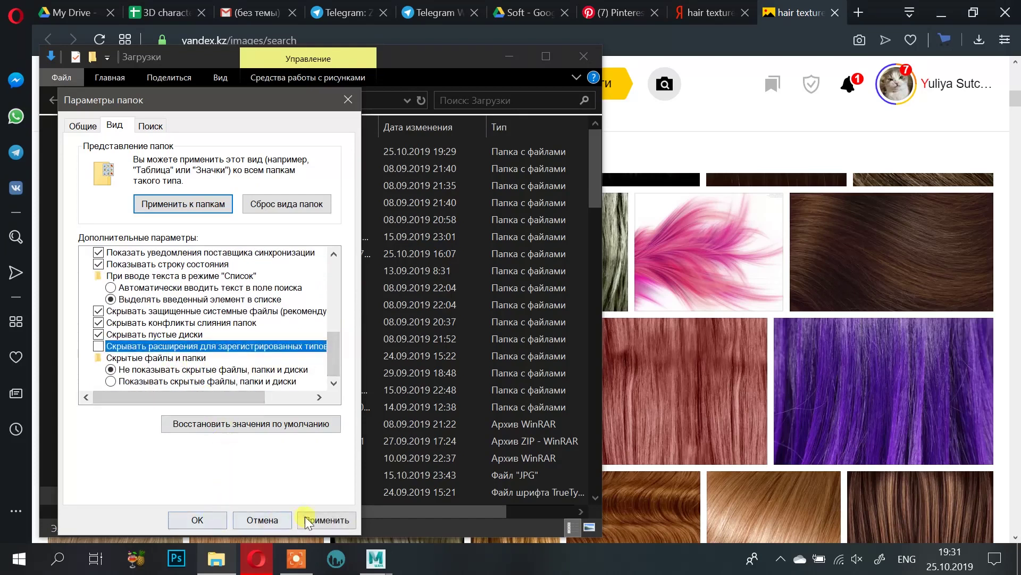
click(303, 520)
click(198, 520)
Step: Preview texture.jpg from the Downloads folder and close the image viewer
click(238, 496)
double_click(238, 496)
click(937, 55)
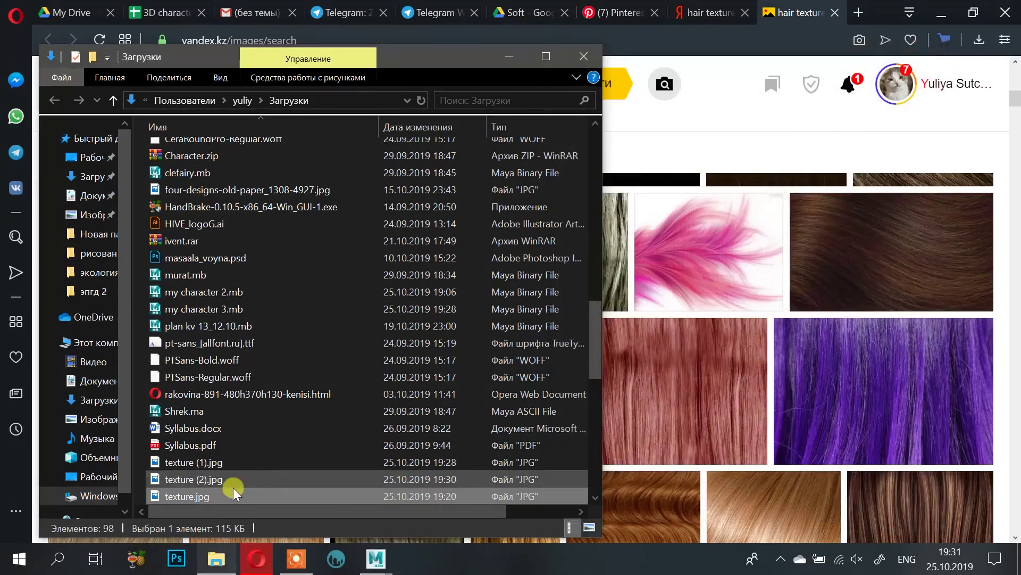
Step: Rename texture.jpg in the Downloads folder to texture.png, accept the extension change, and preview the renamed image
right_click(205, 496)
click(248, 512)
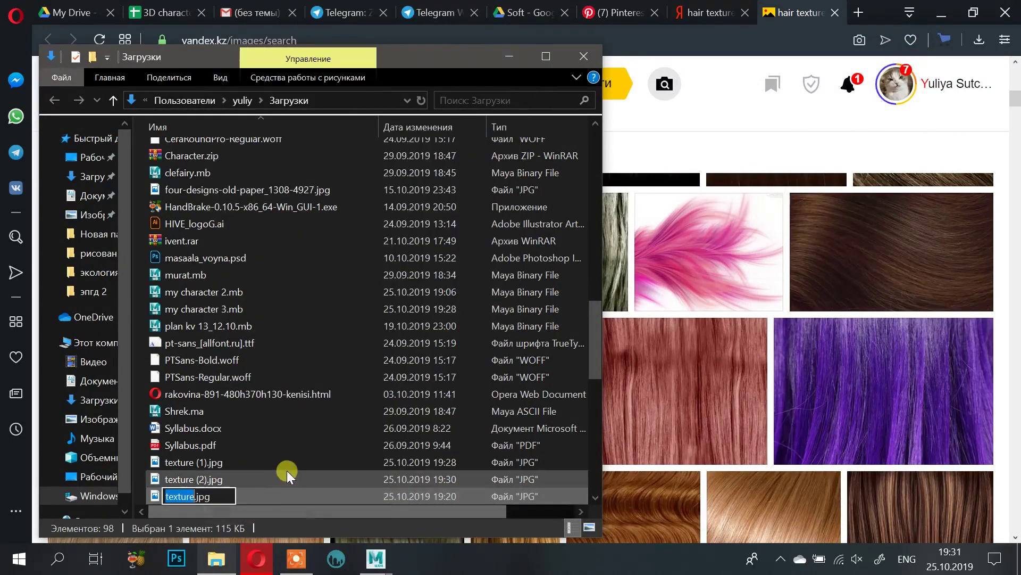
key(Right)
key(BackSpace)
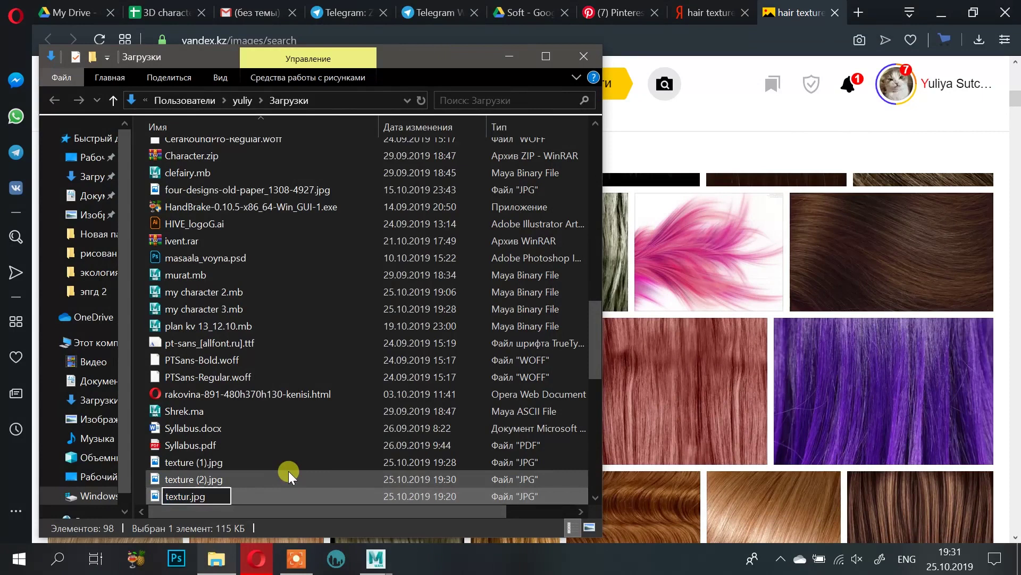
text(e)
key(Right)
key(shift+Right)
key(shift+Right)
key(shift+Right)
text(png)
key(Return)
key(Return)
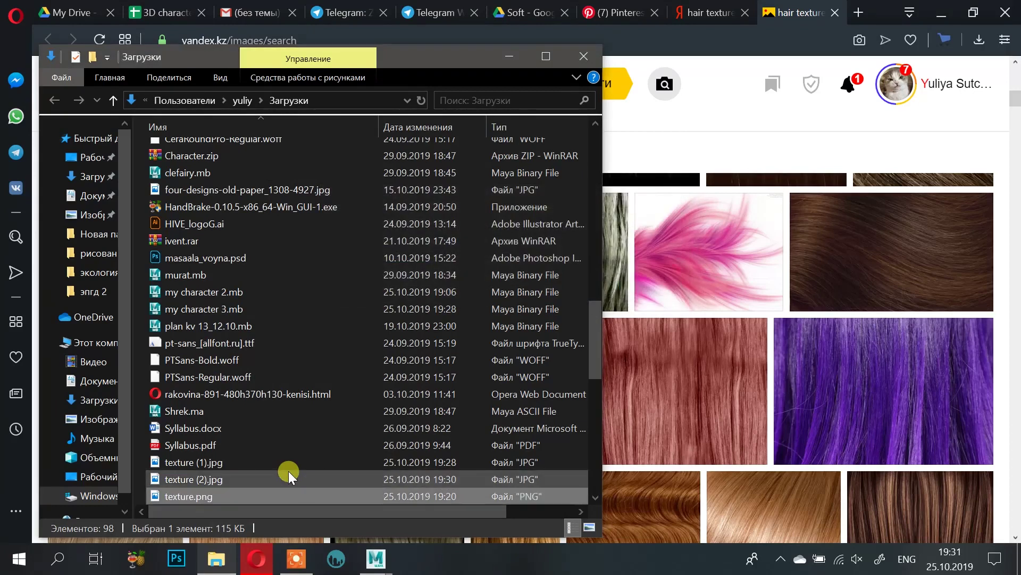
double_click(271, 493)
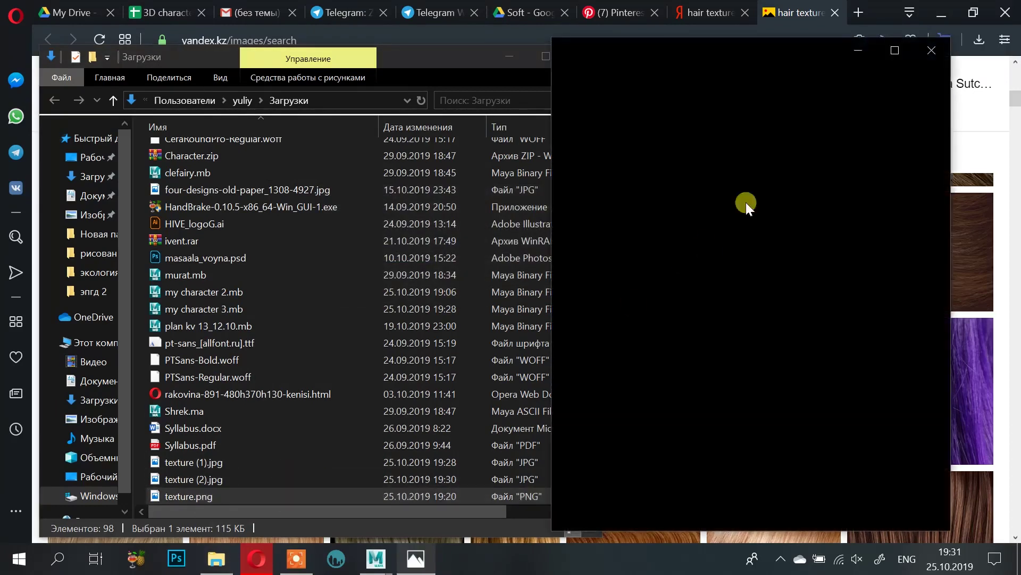
click(934, 52)
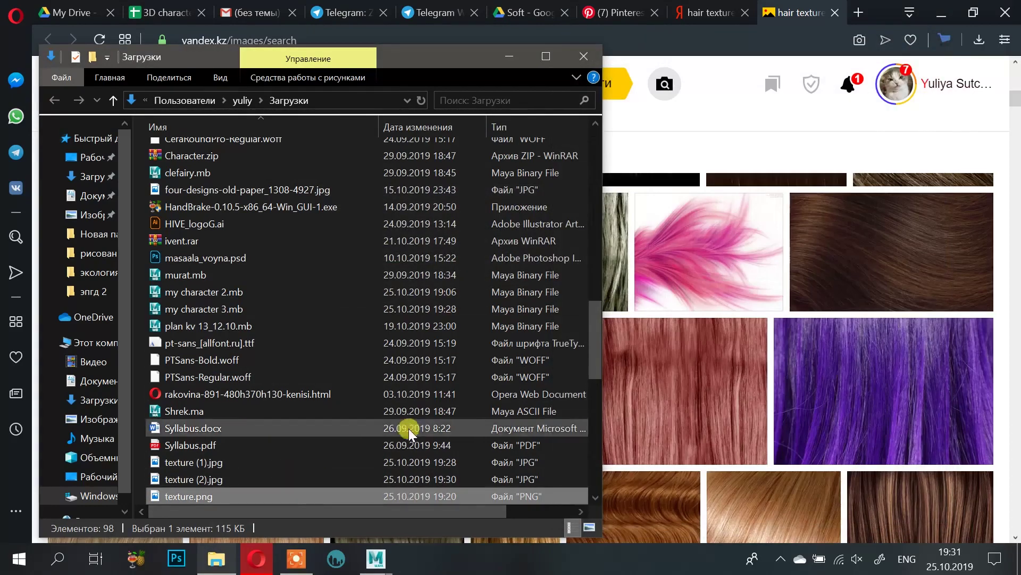
Step: Open texture.png from the Downloads folder with Adobe Photoshop CC 2018
right_click(326, 495)
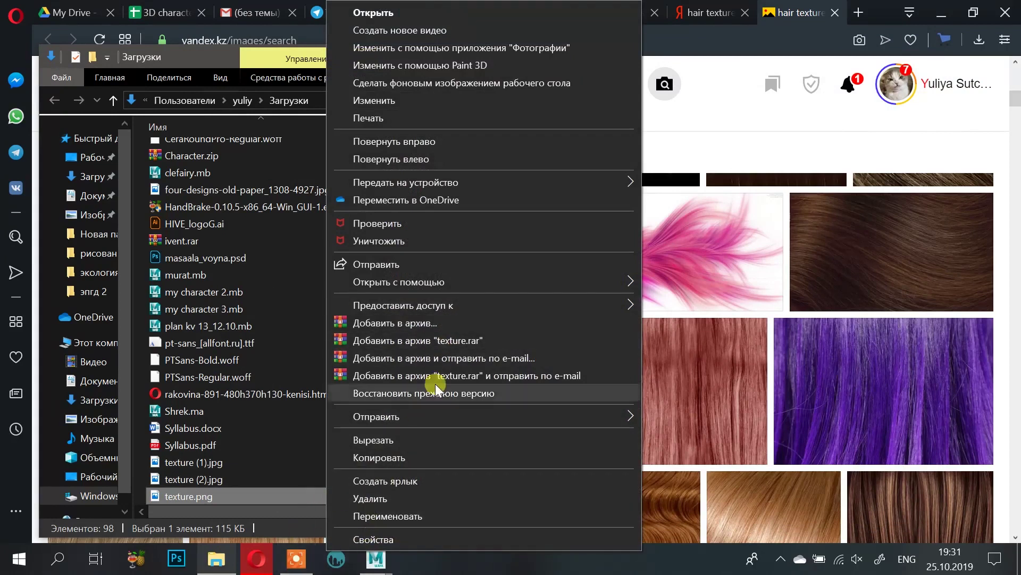
mouse_move(476, 281)
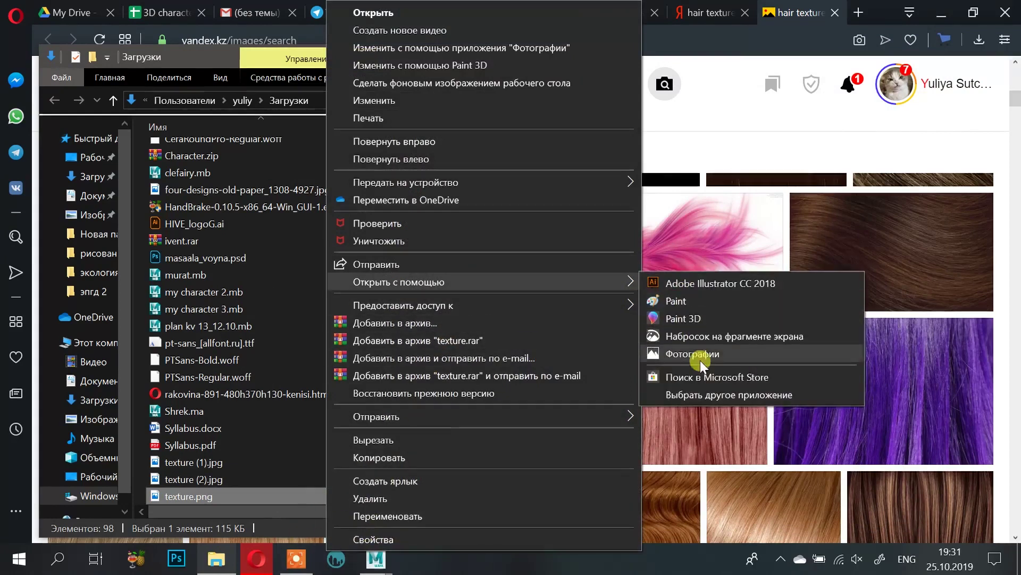
click(694, 394)
scroll(479, 346, down, 5)
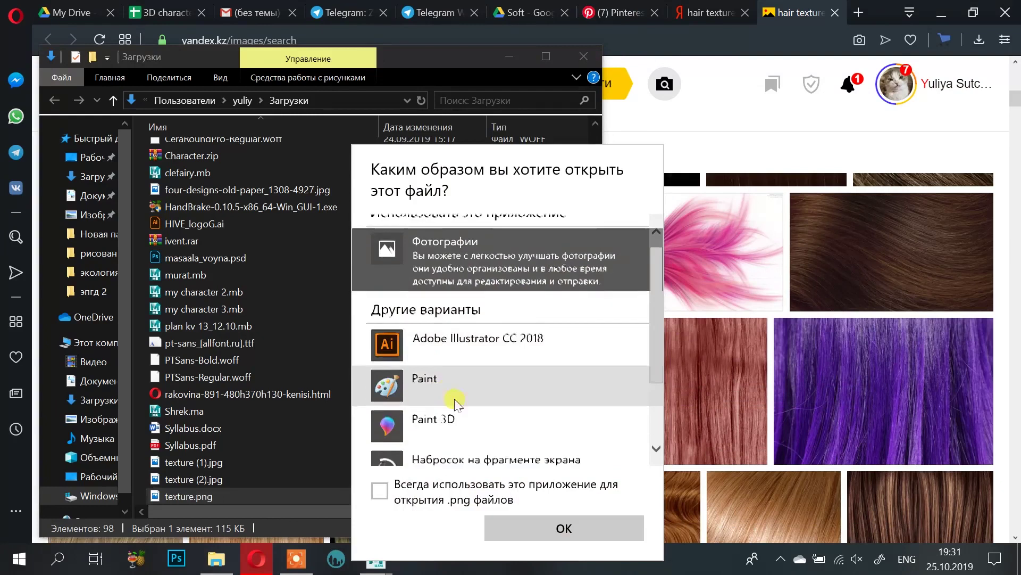
click(468, 441)
scroll(468, 404, down, 4)
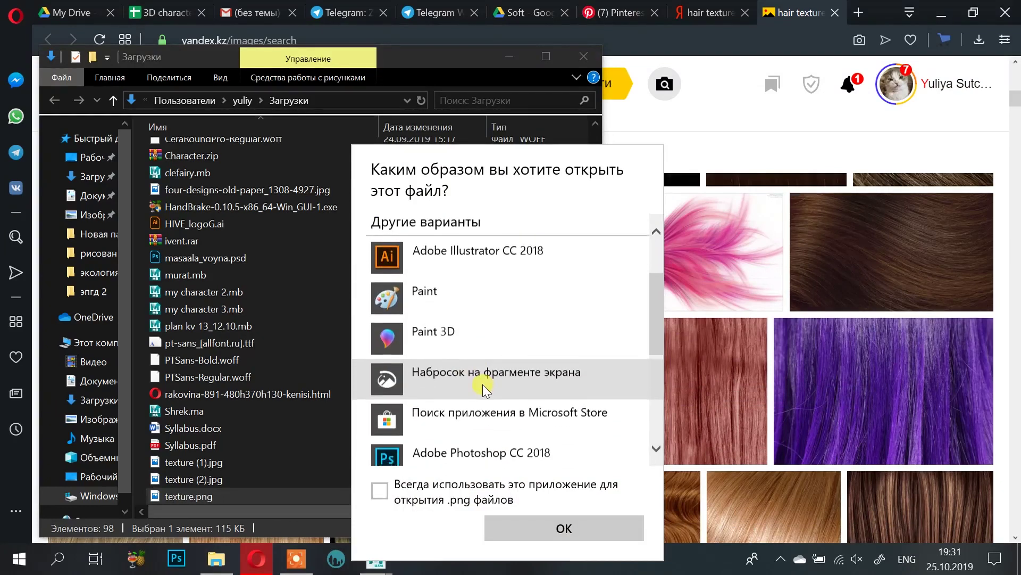
click(463, 418)
click(595, 527)
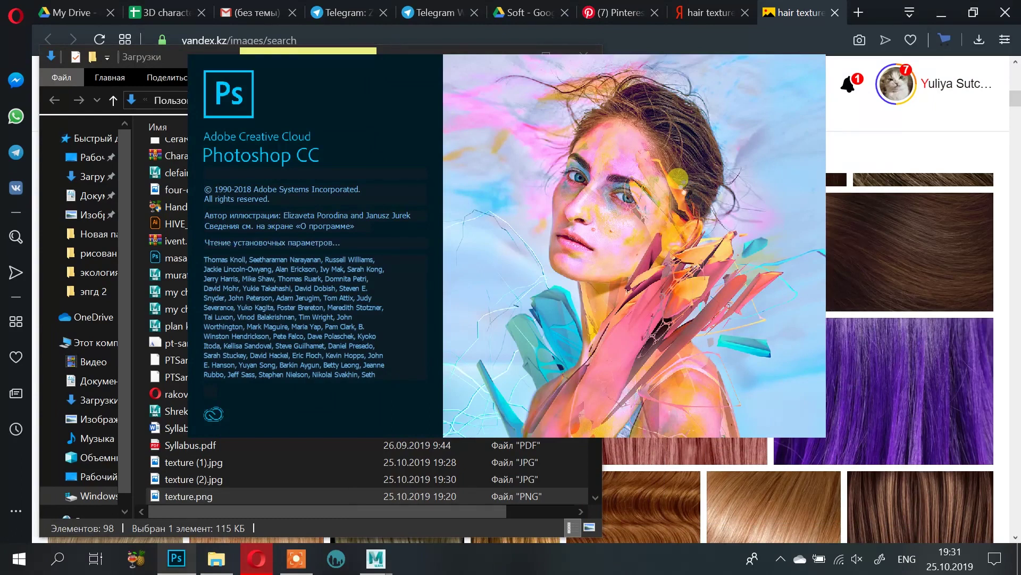
Step: Look through more hair texture image results in Opera while Photoshop loads
click(846, 127)
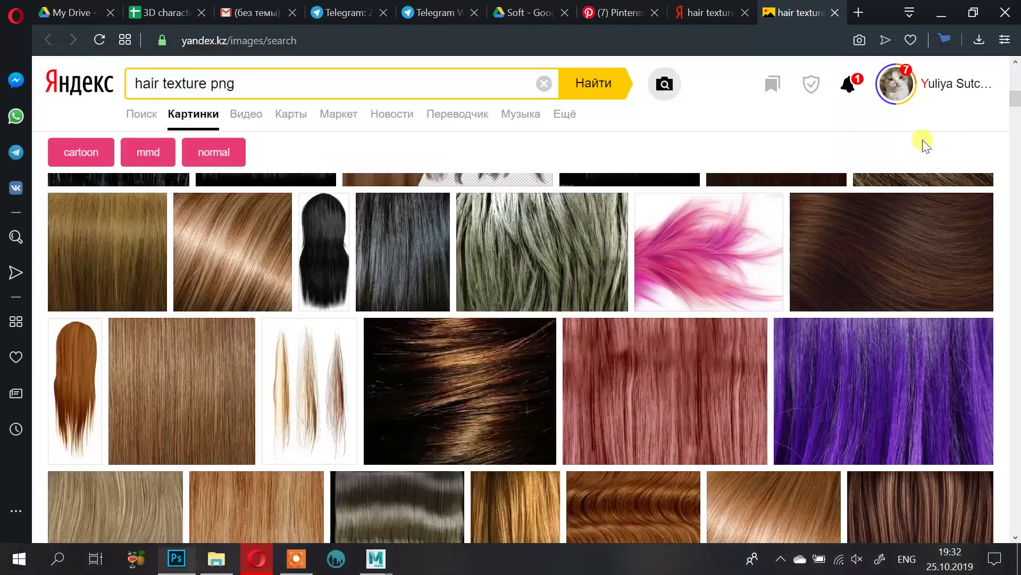
scroll(756, 227, down, 10)
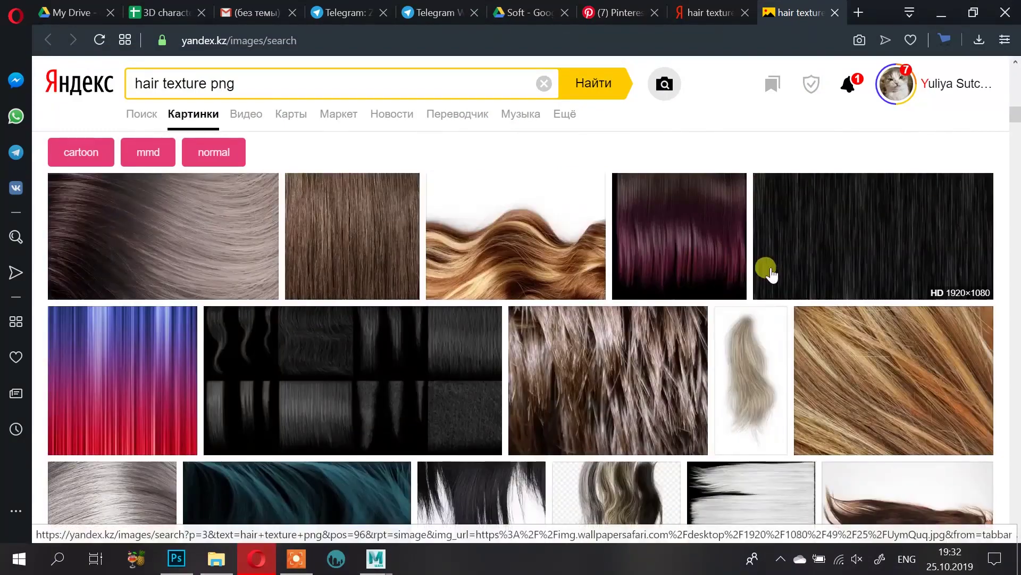
scroll(556, 307, down, 8)
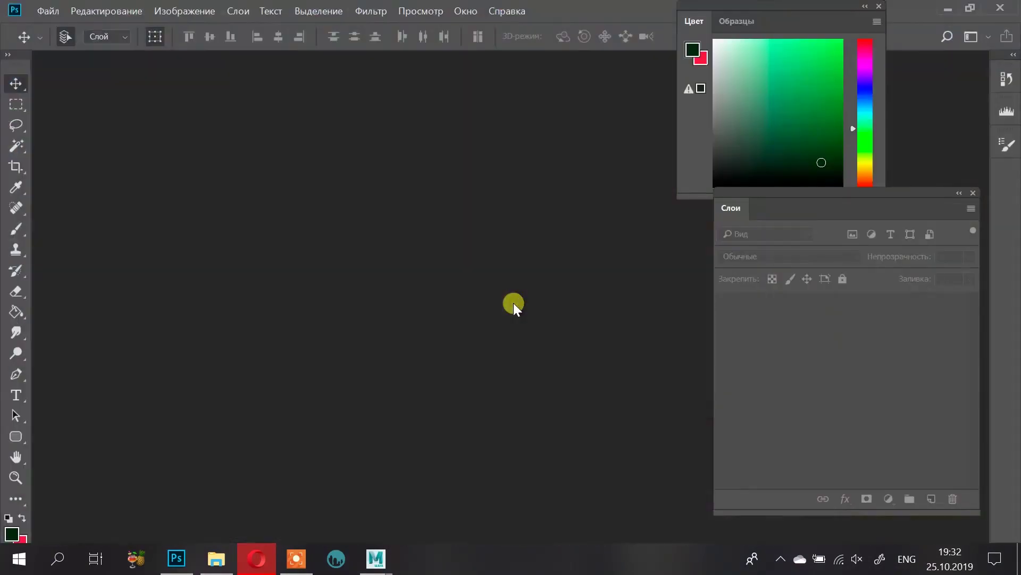
Step: Open texture (2).jpg from the Downloads folder in Photoshop with the Adobe RGB (1998) working profile, check its layer, and close Photoshop
click(497, 231)
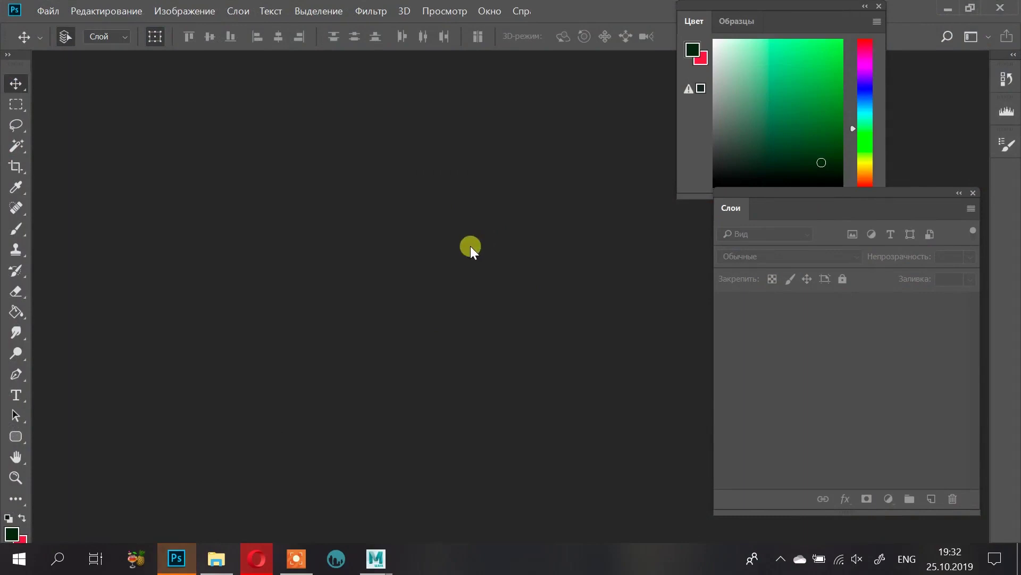
click(216, 557)
double_click(219, 477)
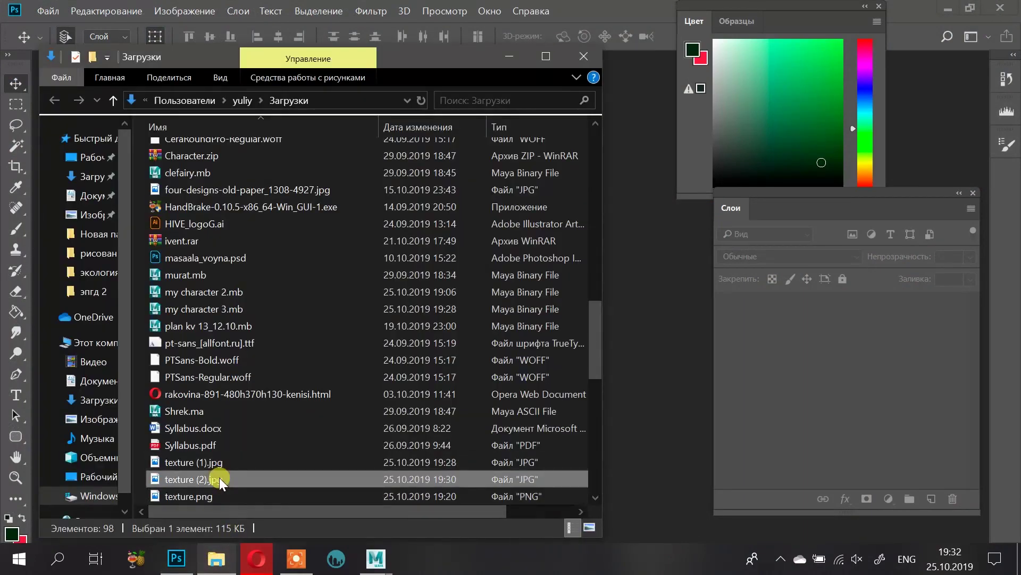
right_click(220, 477)
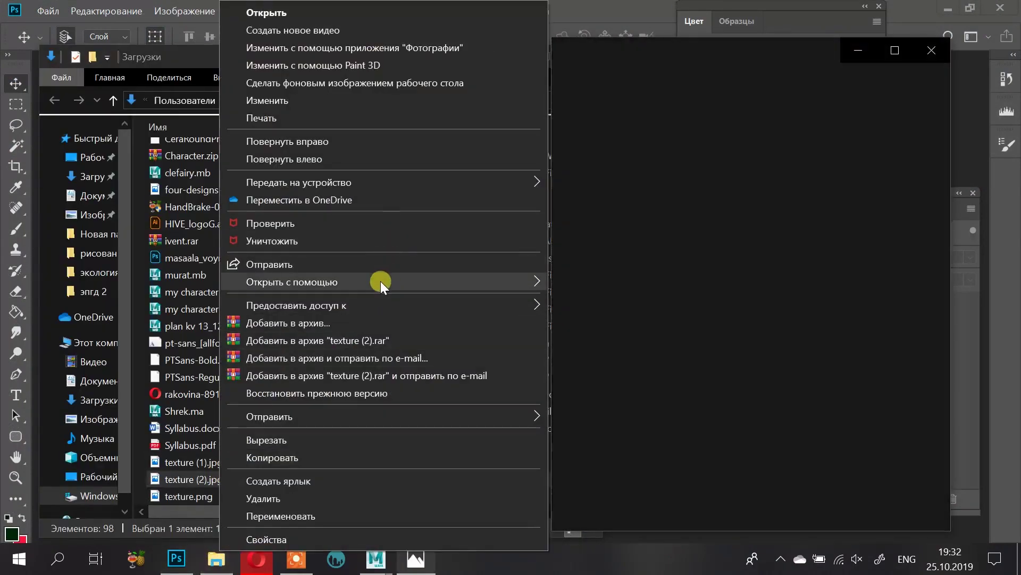
mouse_move(381, 281)
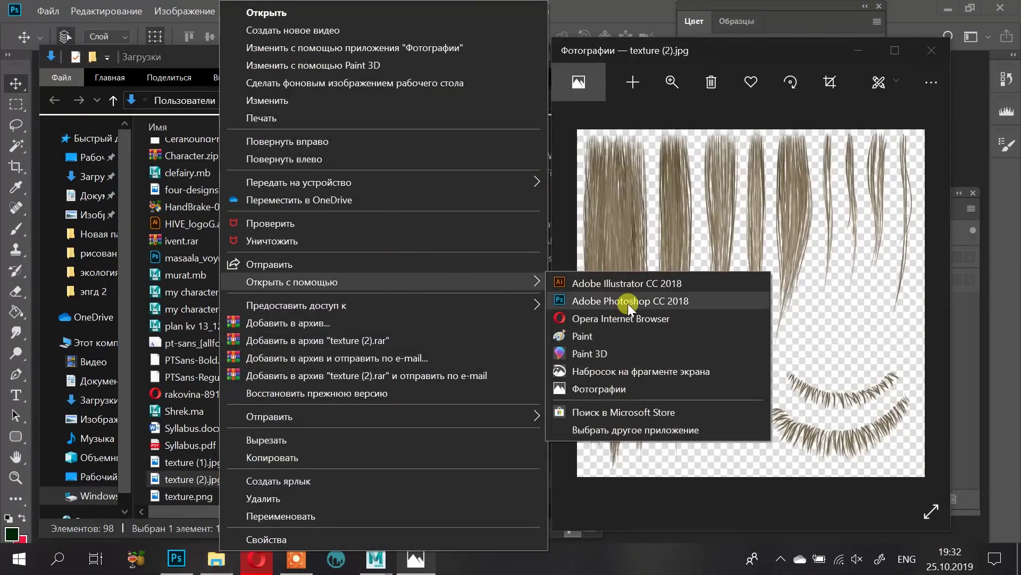
click(633, 302)
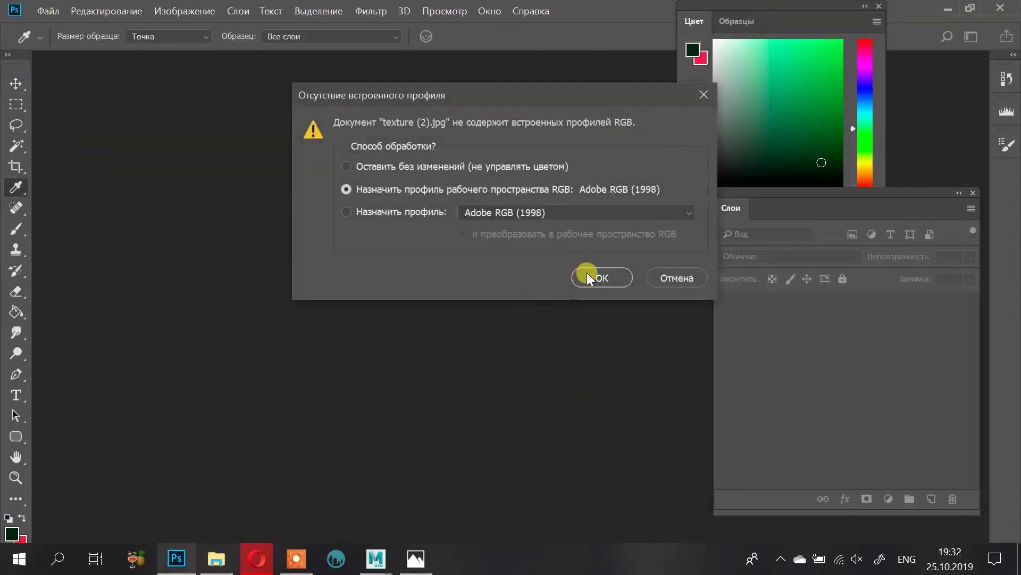
click(585, 276)
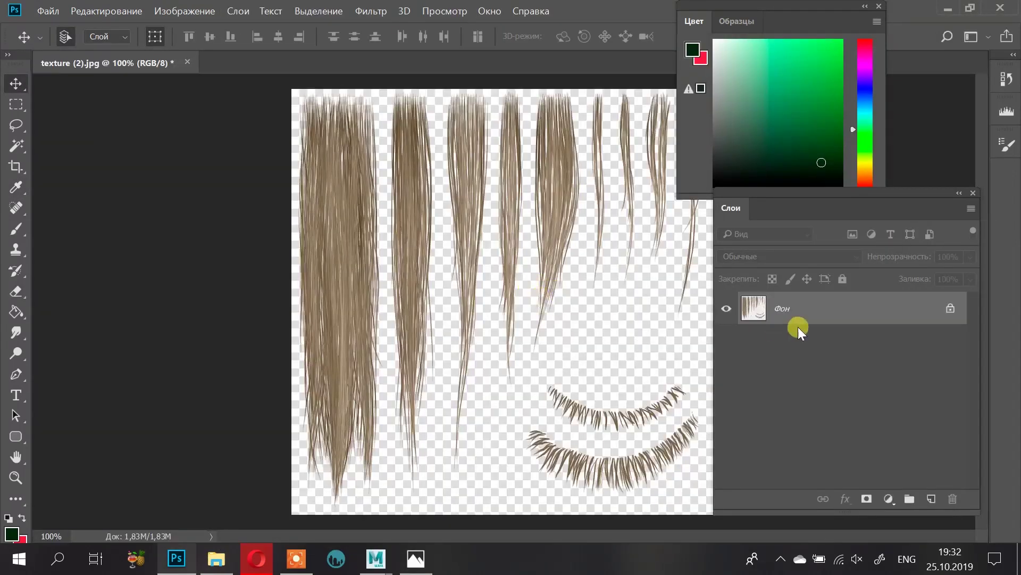
click(1013, 5)
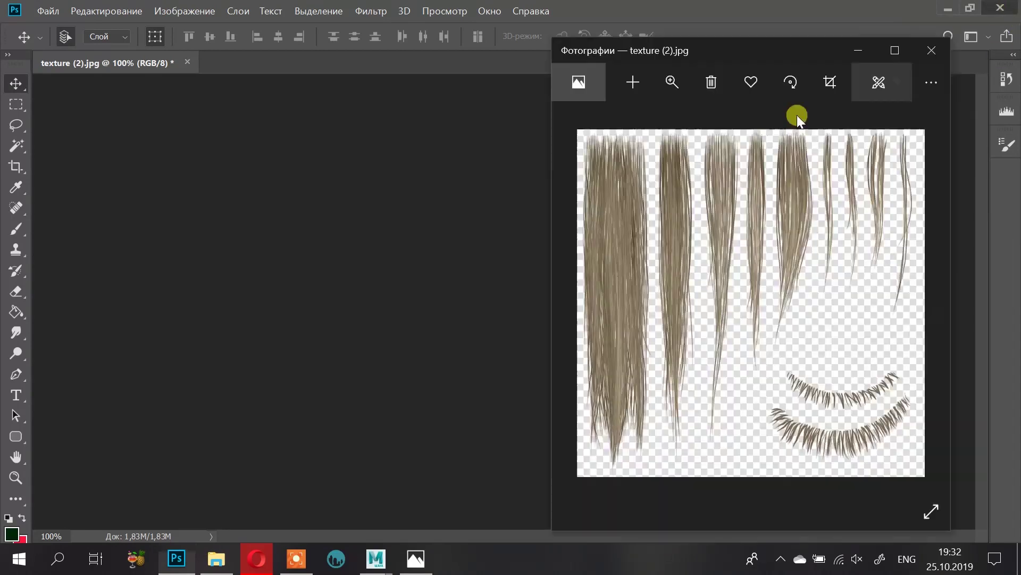
Step: Open texture (2).jpg from the Downloads folder in Paint and look over the hair and eyelash strands
right_click(226, 477)
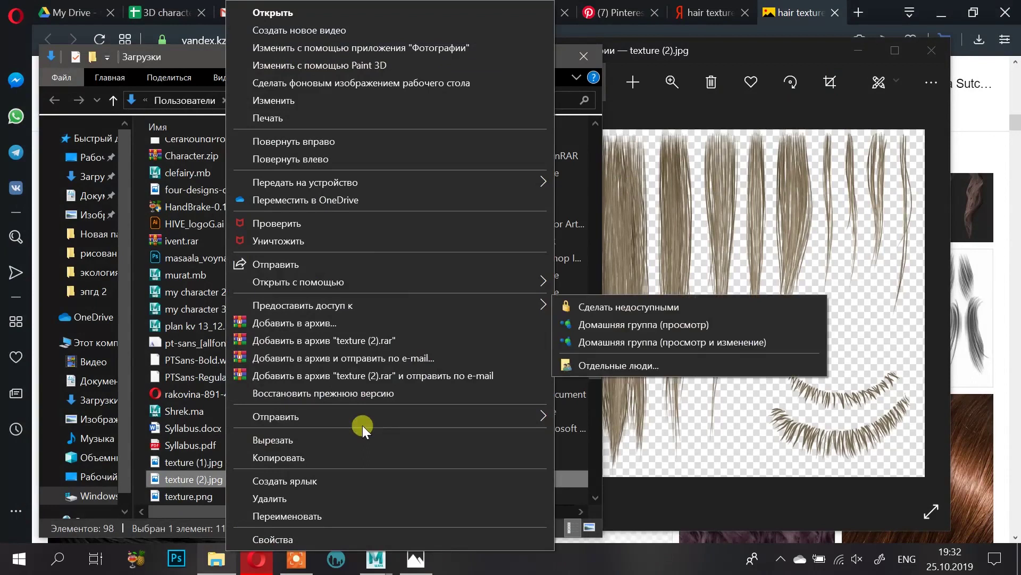
mouse_move(480, 274)
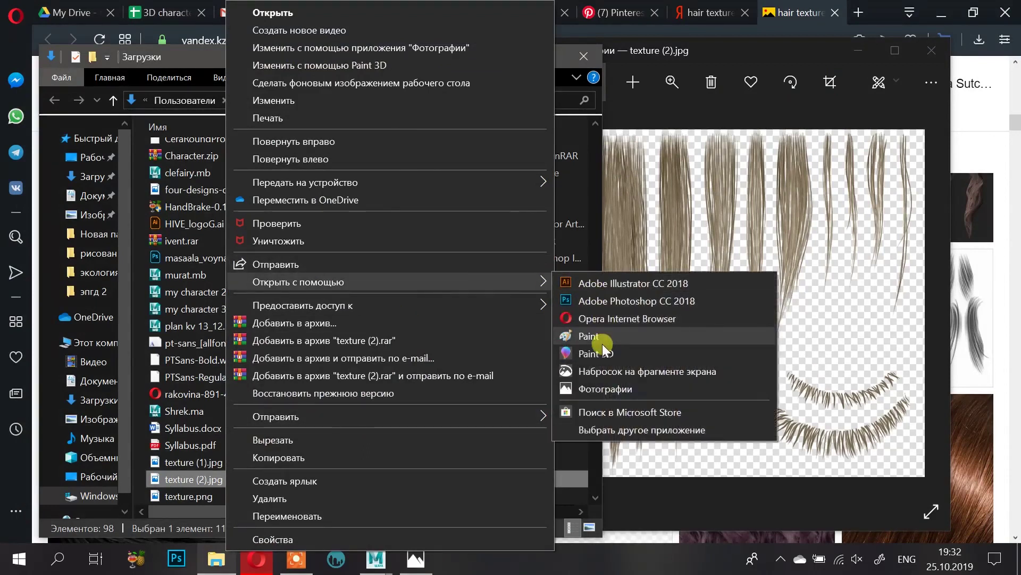
click(604, 337)
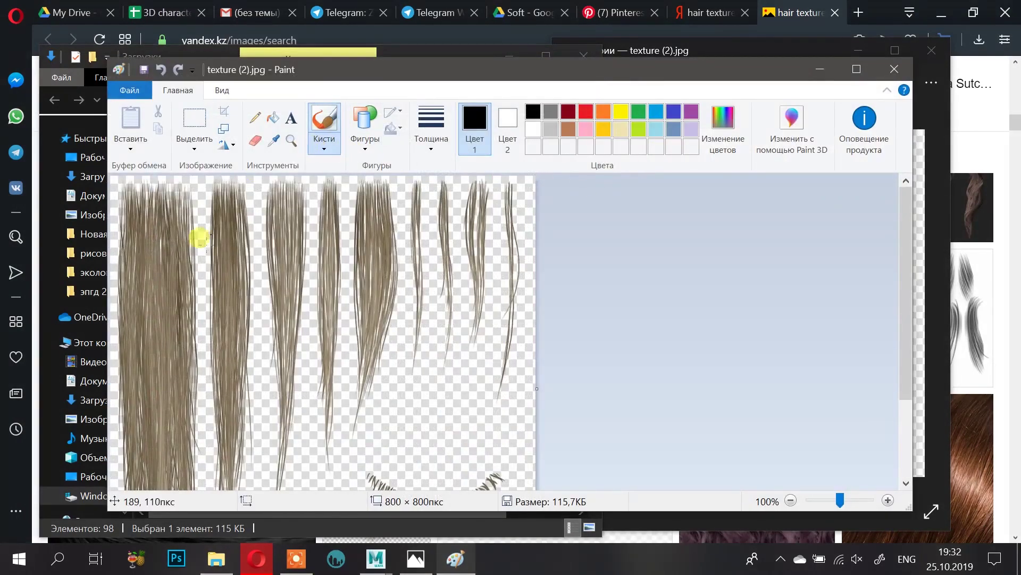
scroll(326, 318, down, 3)
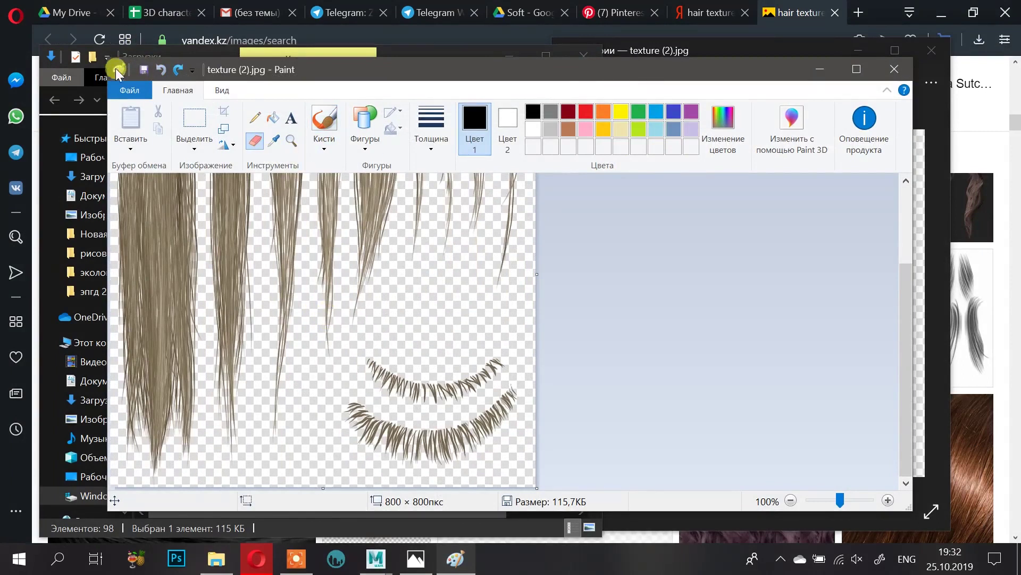
Step: Save the image as a PNG file named texture (2).png on the Desktop
click(136, 87)
click(187, 222)
click(346, 374)
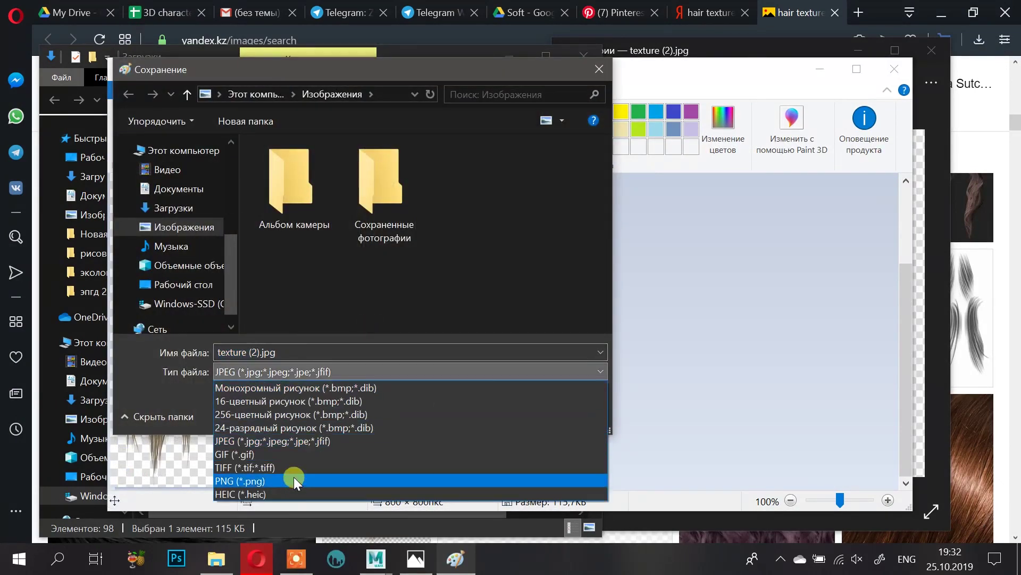
click(294, 478)
click(186, 284)
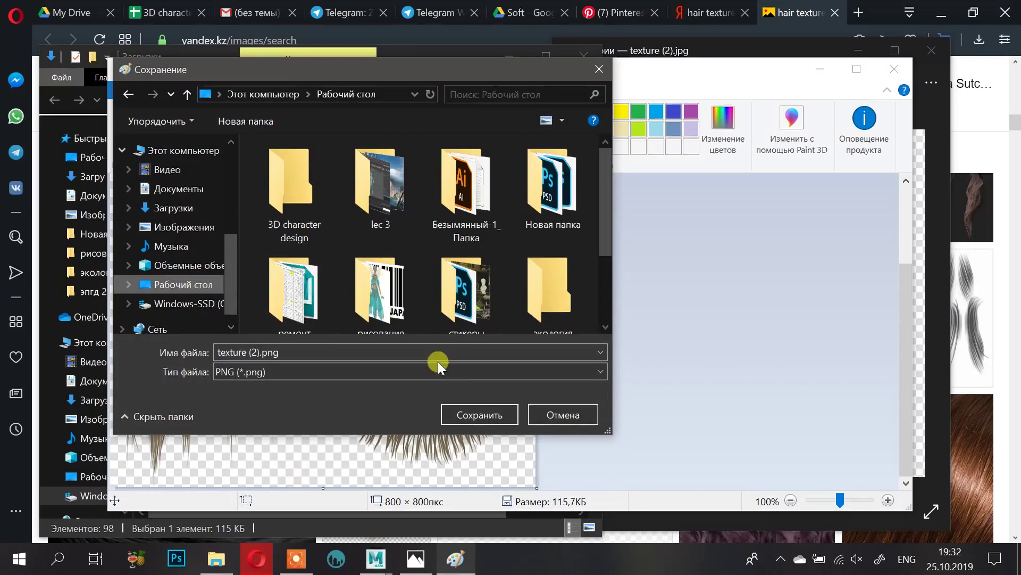
click(478, 415)
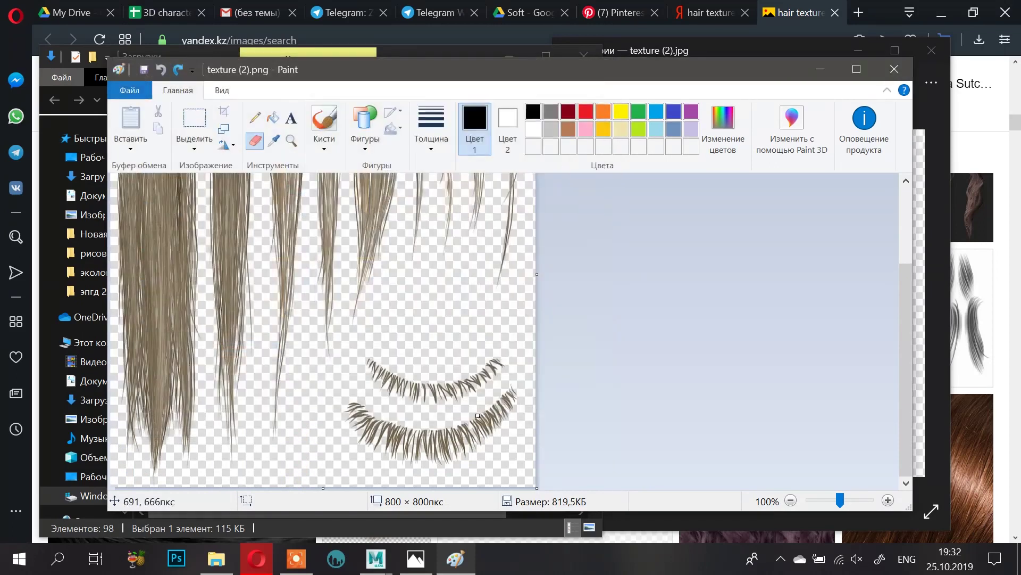
Step: Close Paint, clear the windows covering the desktop, preview texture (2).png there, and close the image viewer
click(894, 69)
click(893, 6)
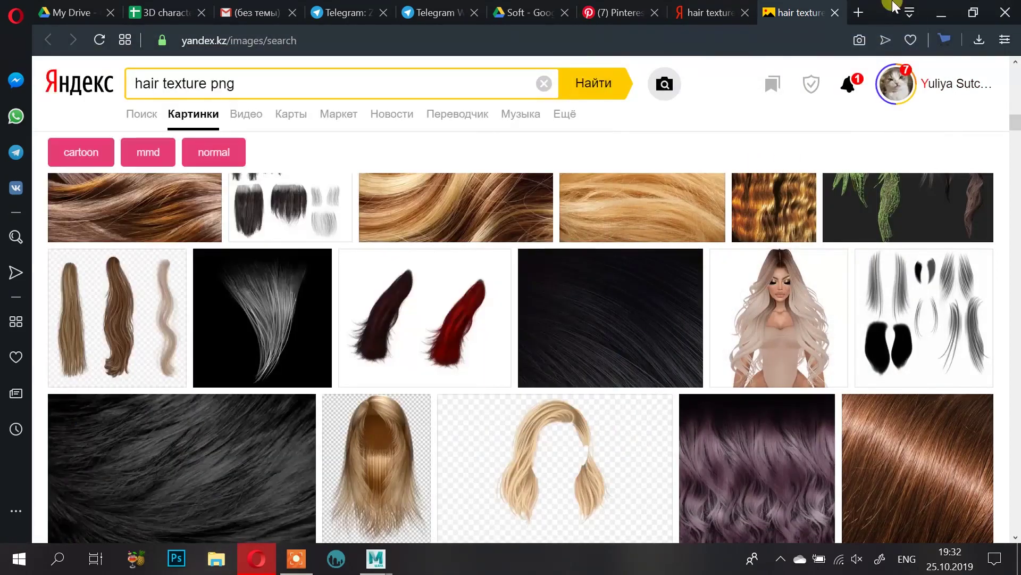
click(942, 13)
click(926, 10)
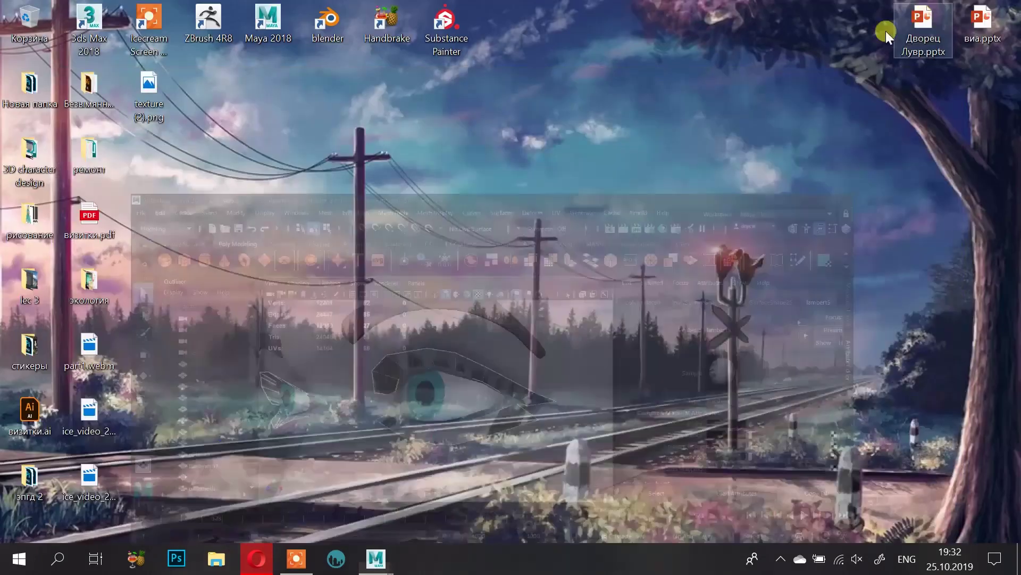
right_click(154, 84)
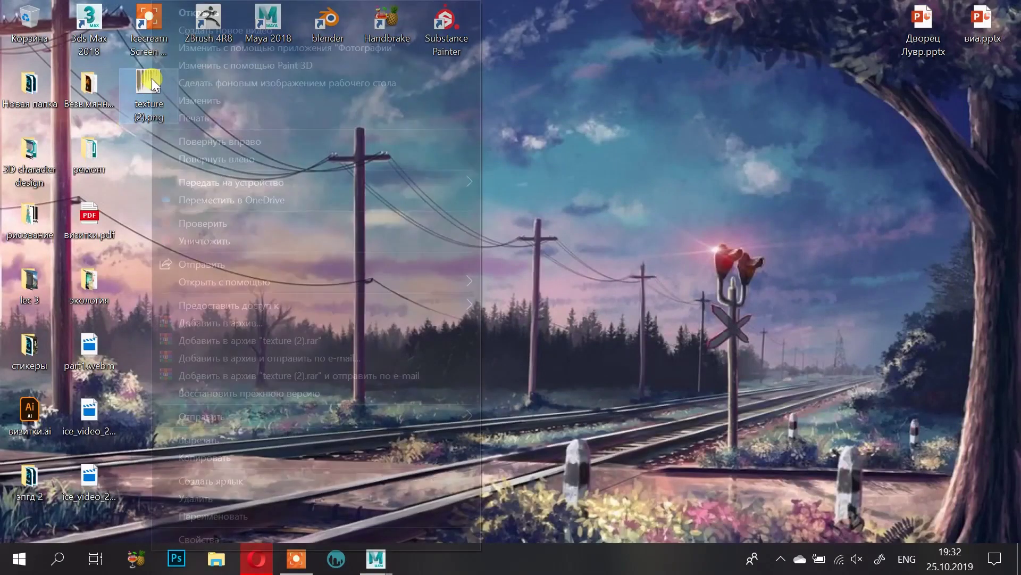
click(155, 158)
click(141, 98)
double_click(141, 98)
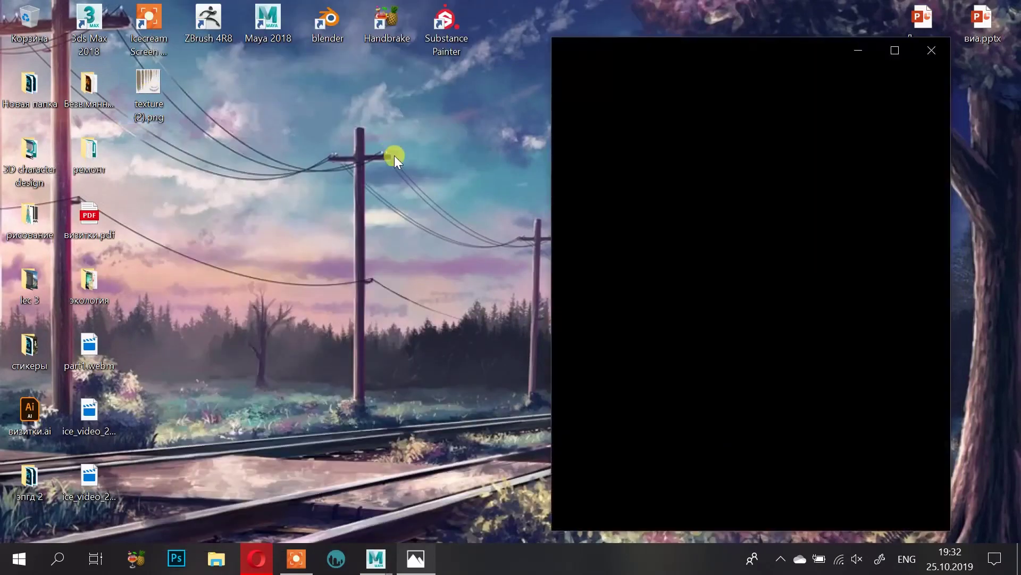
click(931, 46)
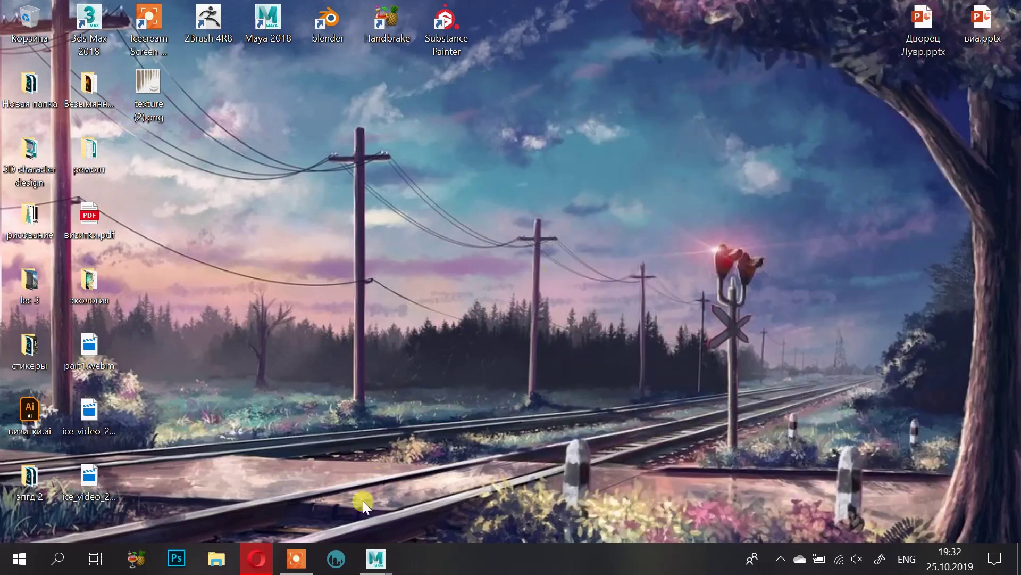
Step: Open google.com in a new Opera tab, search for "rfhnb", and go to Google's image search
click(257, 559)
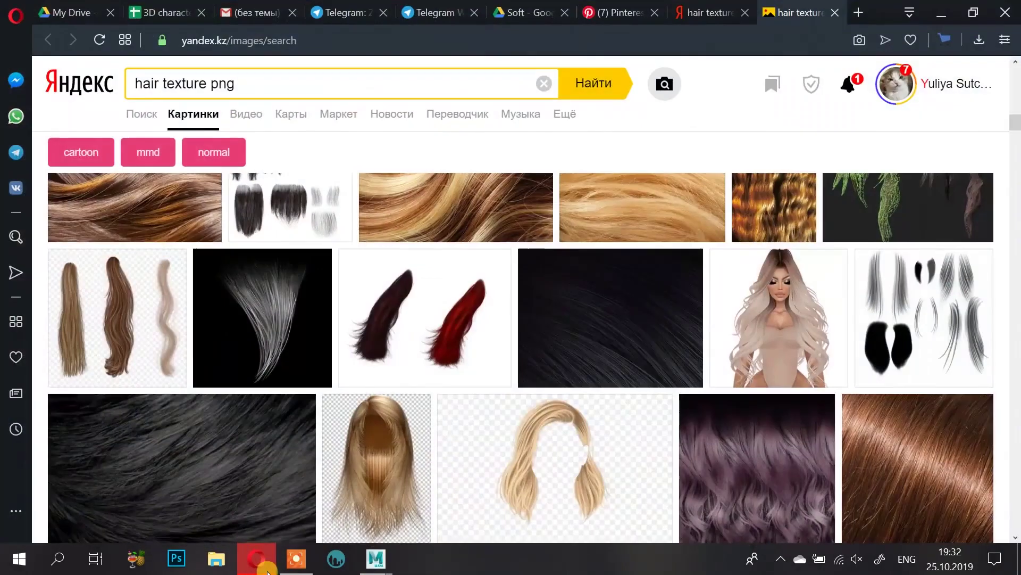
click(856, 16)
text(goo)
key(Return)
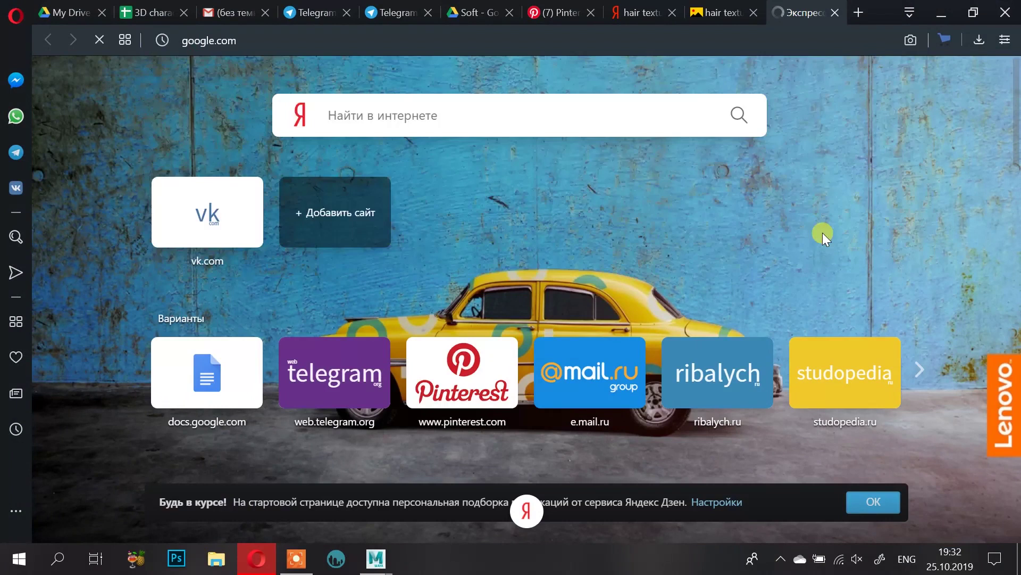
text(rfhnb)
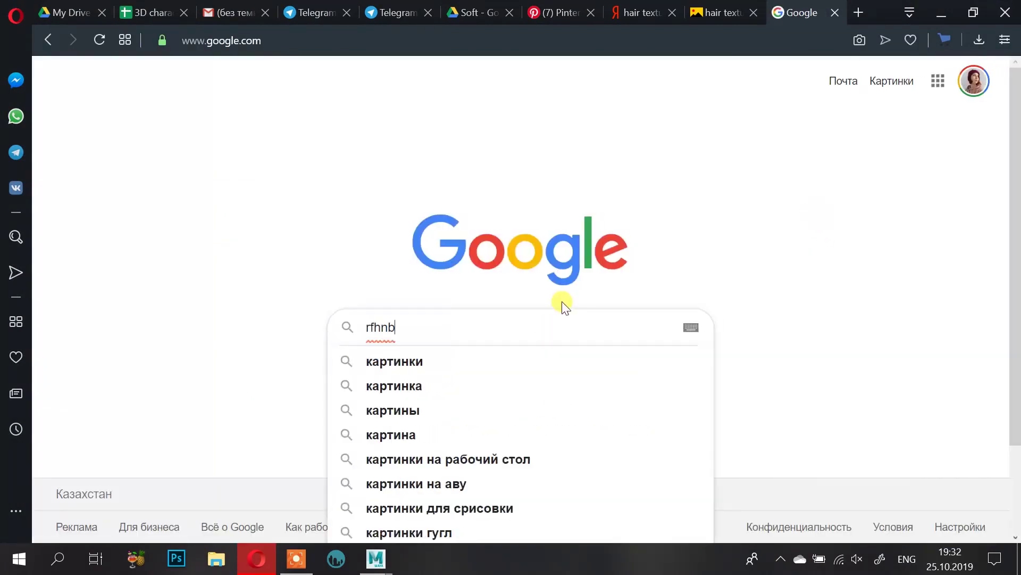
key(Return)
click(322, 144)
Step: Run a Google reverse image search with texture (2).png, list all its sizes, and open the pngguru.com Xnalaramodels page
drag(913, 11, 970, 201)
drag(143, 88, 346, 290)
double_click(980, 207)
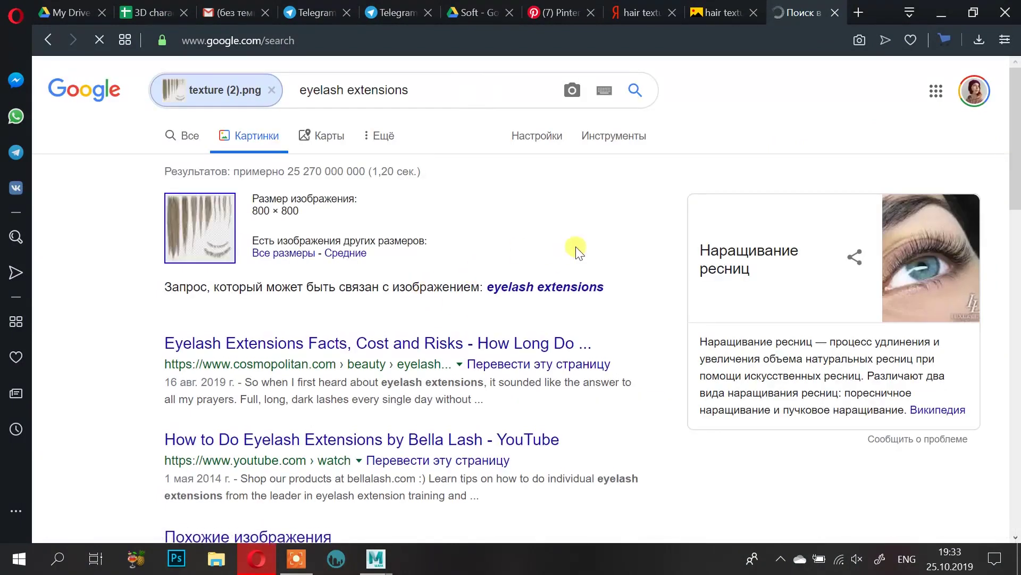
click(254, 252)
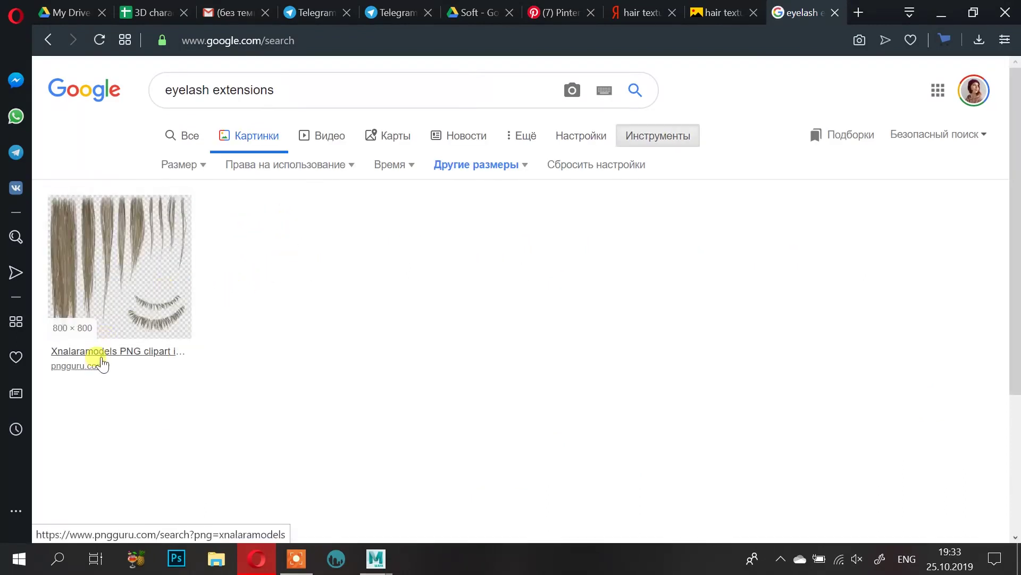
click(101, 351)
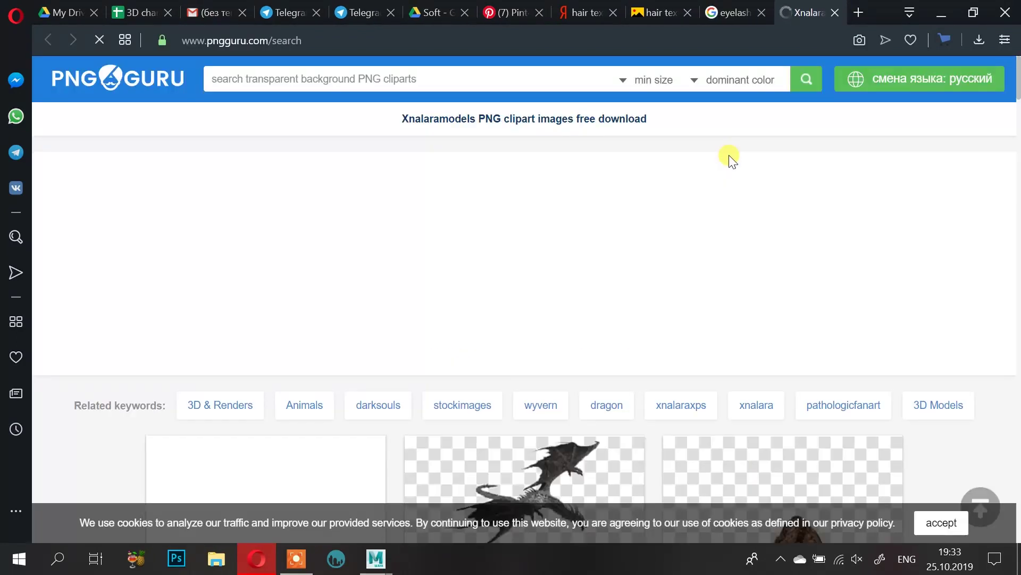
Step: Find the "pathologic 2 alpha young vlad olgimsky" hair and eyelash clipart on pngguru.com and open its page in a new tab
scroll(589, 234, down, 15)
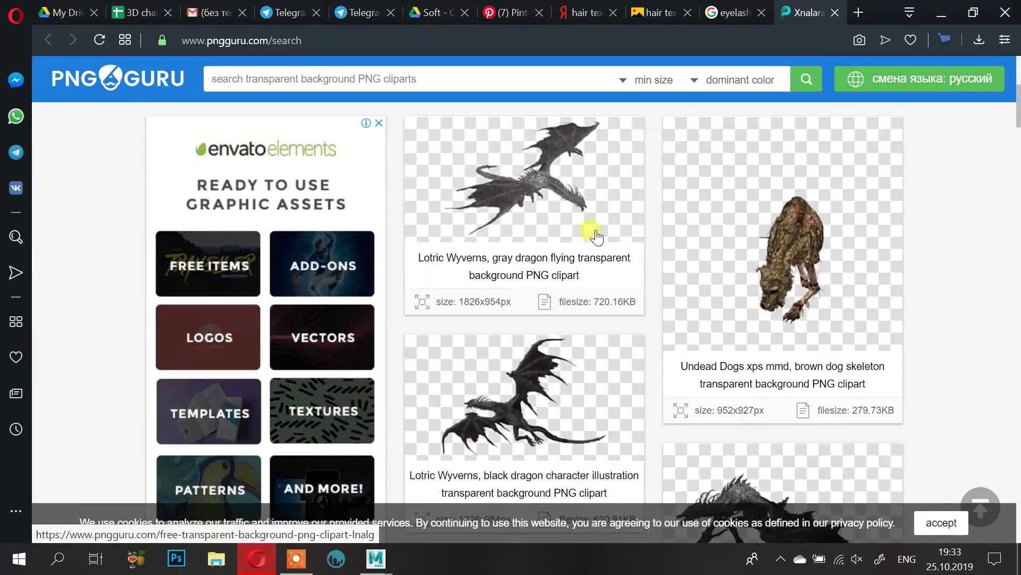
scroll(579, 231, down, 10)
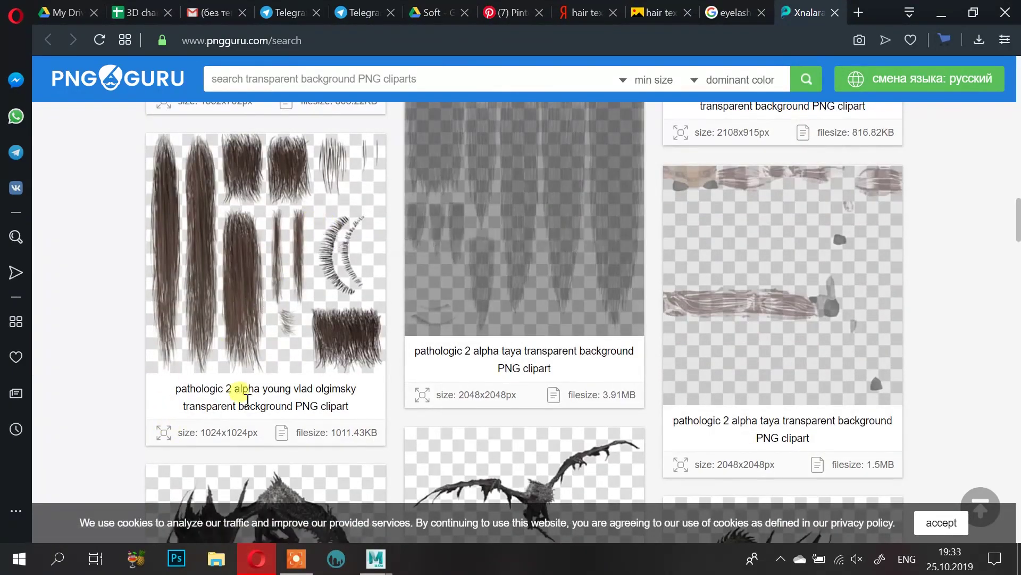
right_click(314, 279)
click(346, 259)
click(778, 19)
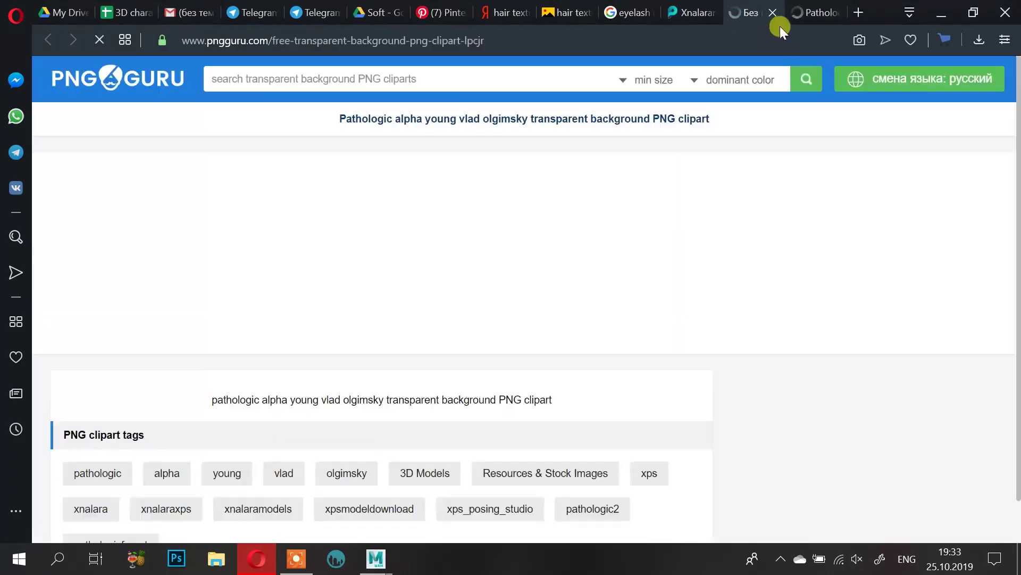
Step: Download the clipart as pngguru.com-id-lpcjr.png and show it in the Downloads folder
scroll(650, 251, down, 8)
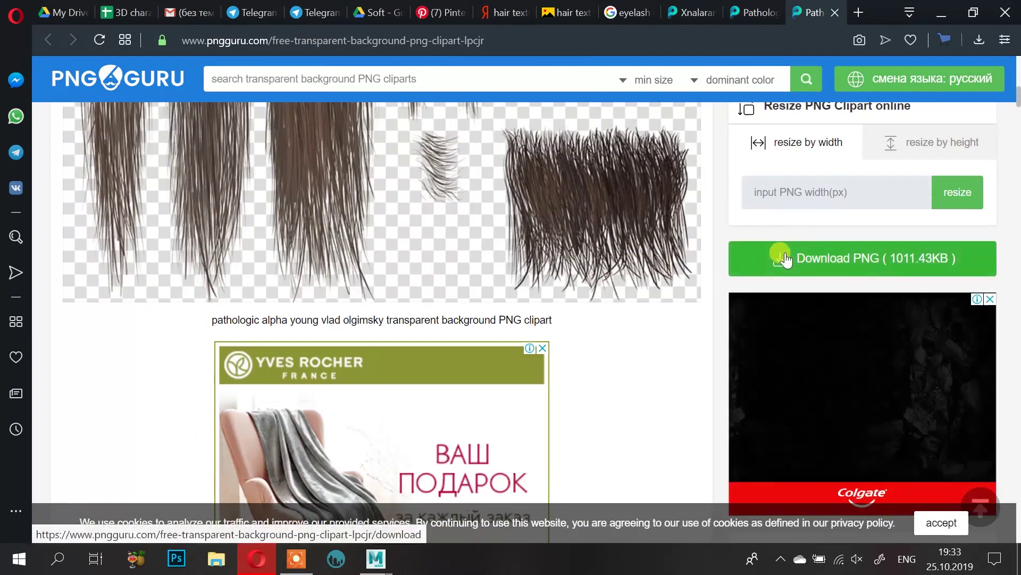
click(757, 248)
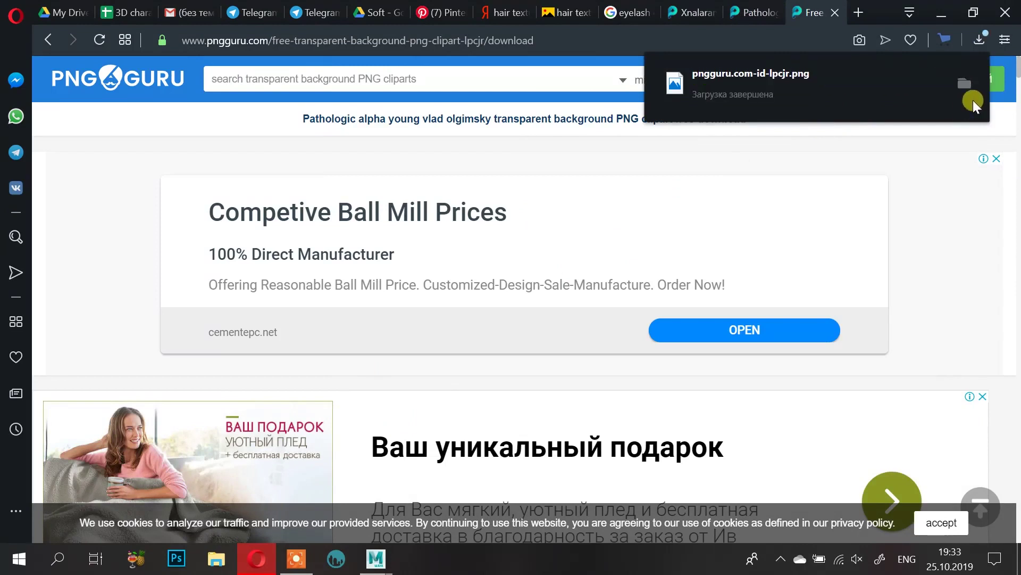
click(967, 85)
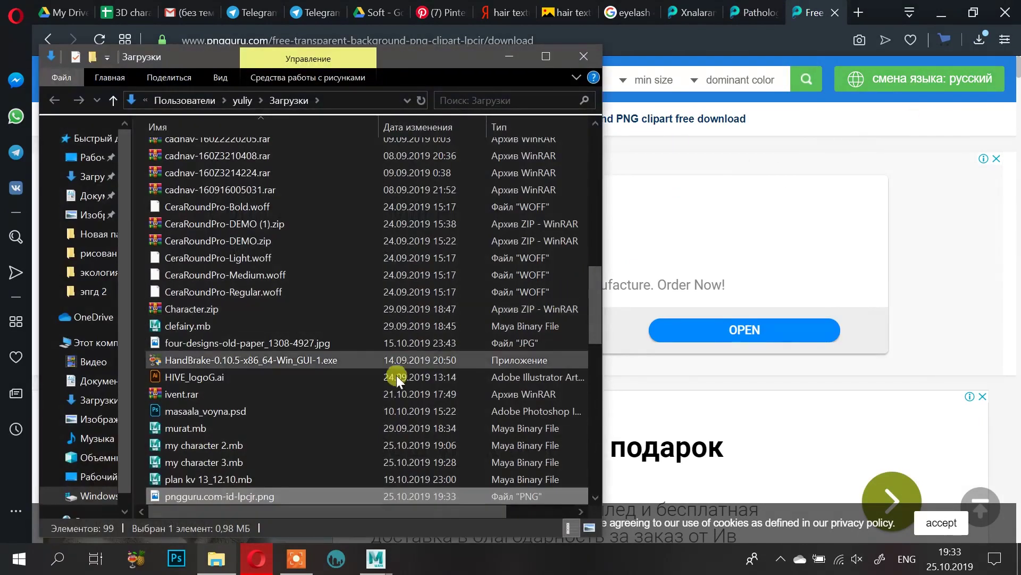
Step: Return to Maya and open the image file browser for the texture connected to lambert5's color
click(378, 559)
click(464, 497)
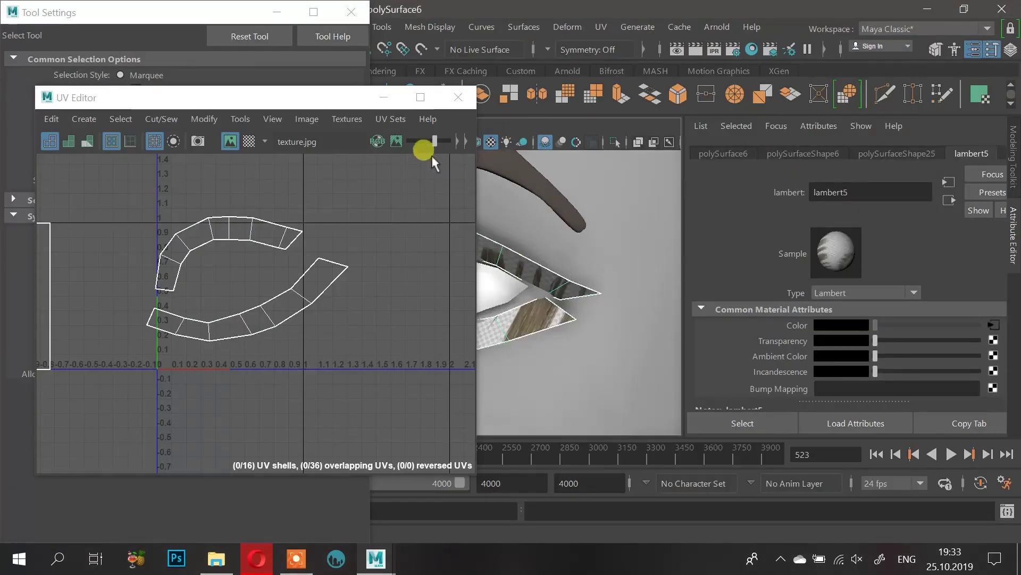
click(386, 100)
click(993, 325)
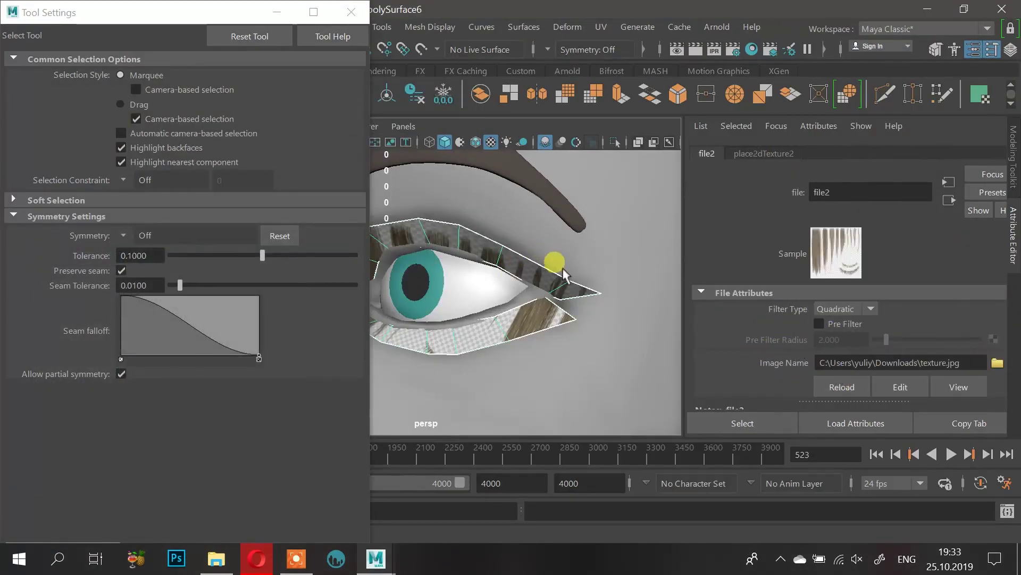
click(560, 284)
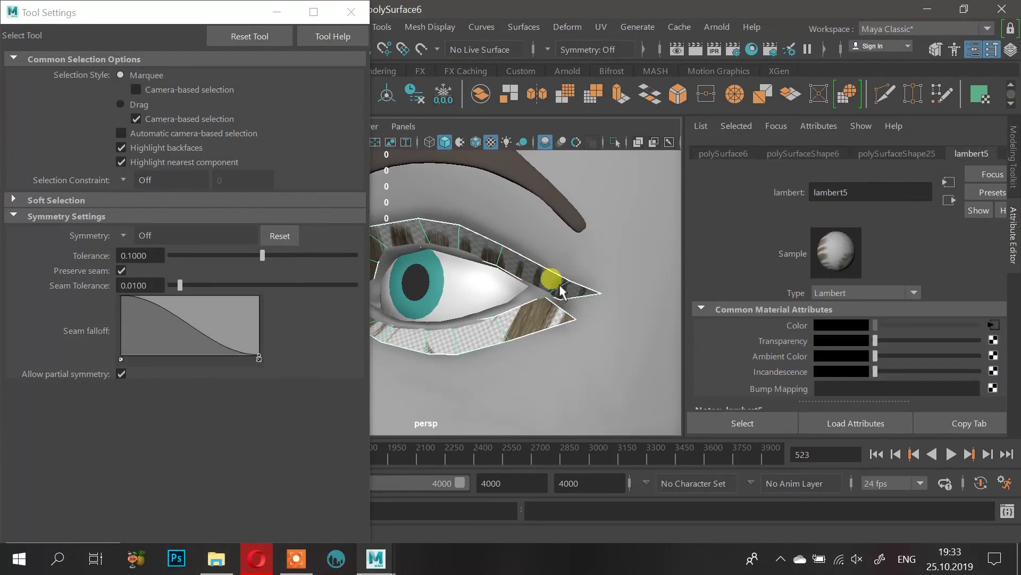
click(993, 324)
click(997, 363)
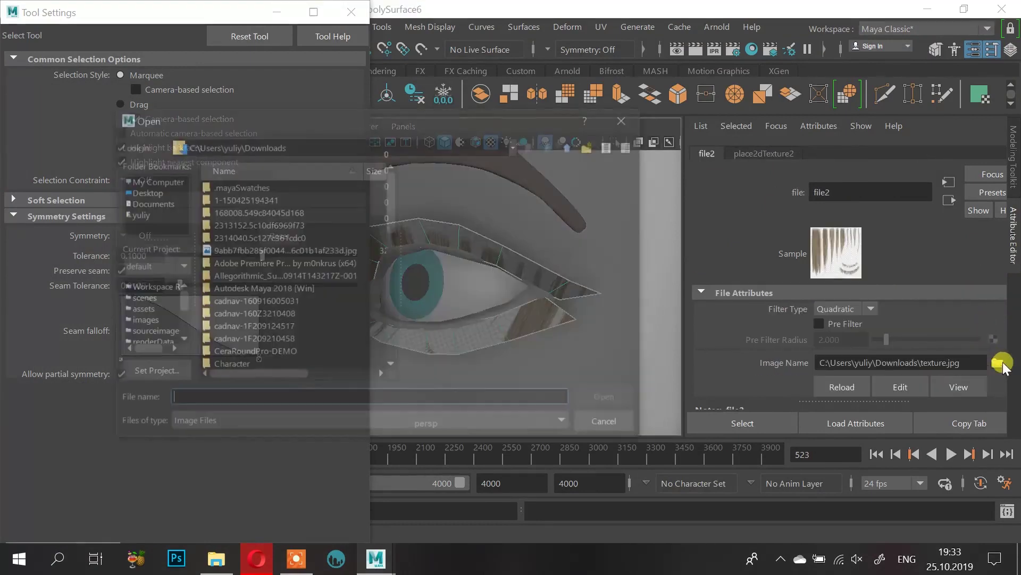
Step: Load pngguru.com-id-lpcjr.png from the Downloads folder as the file2 texture image
click(144, 192)
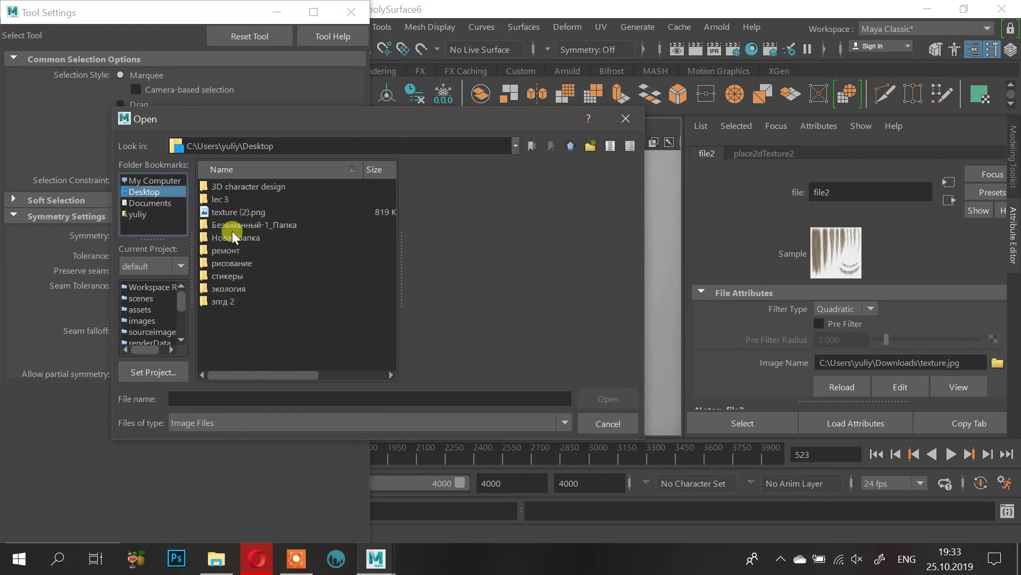
click(152, 215)
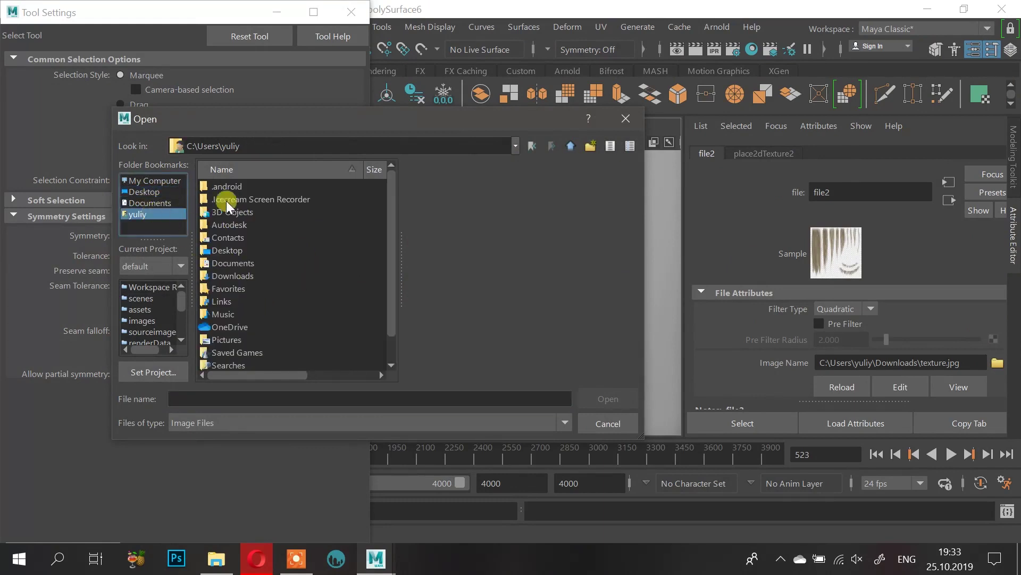
double_click(234, 276)
click(253, 250)
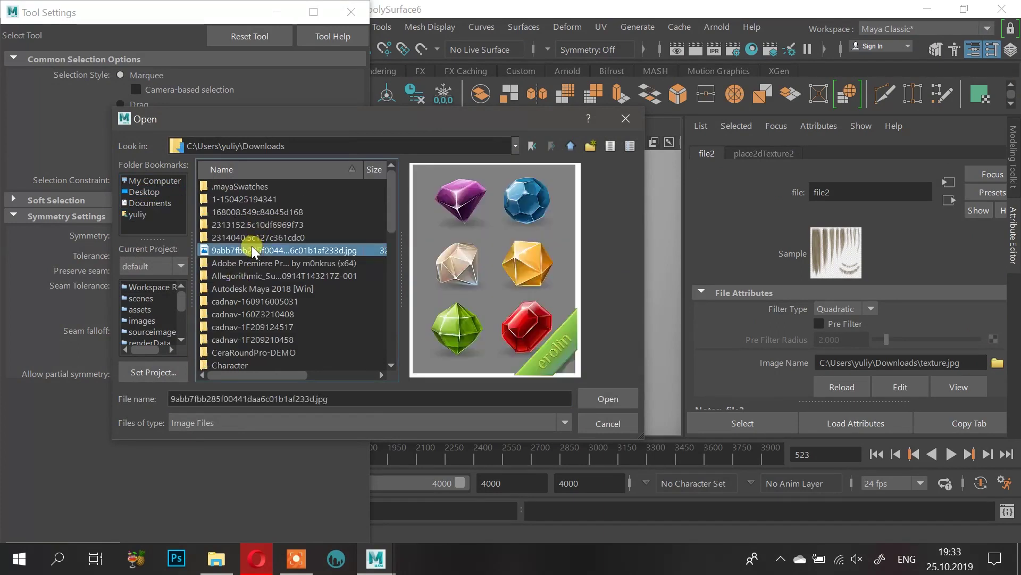
scroll(253, 266, down, 15)
scroll(260, 341, down, 1)
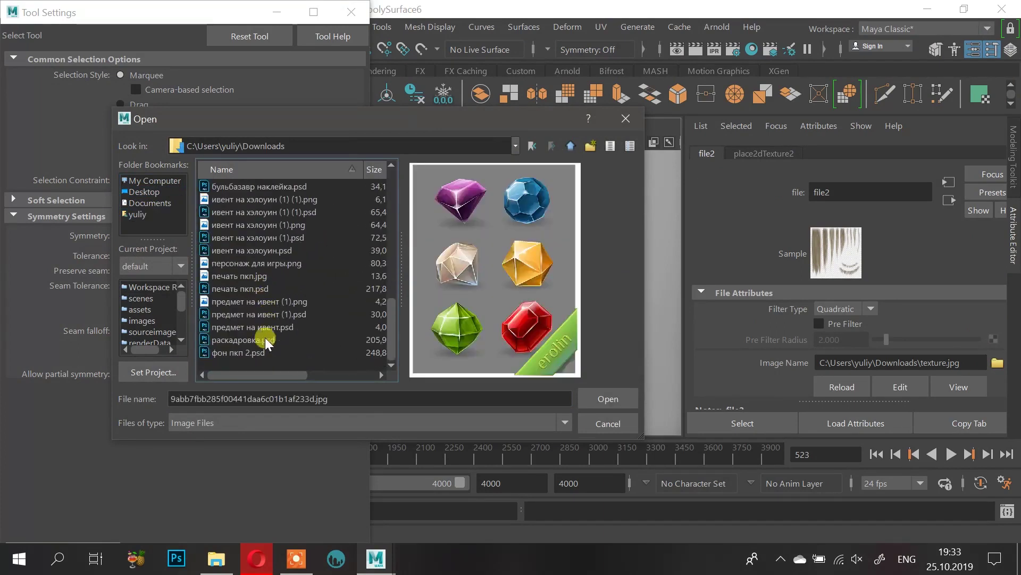
scroll(282, 274, up, 3)
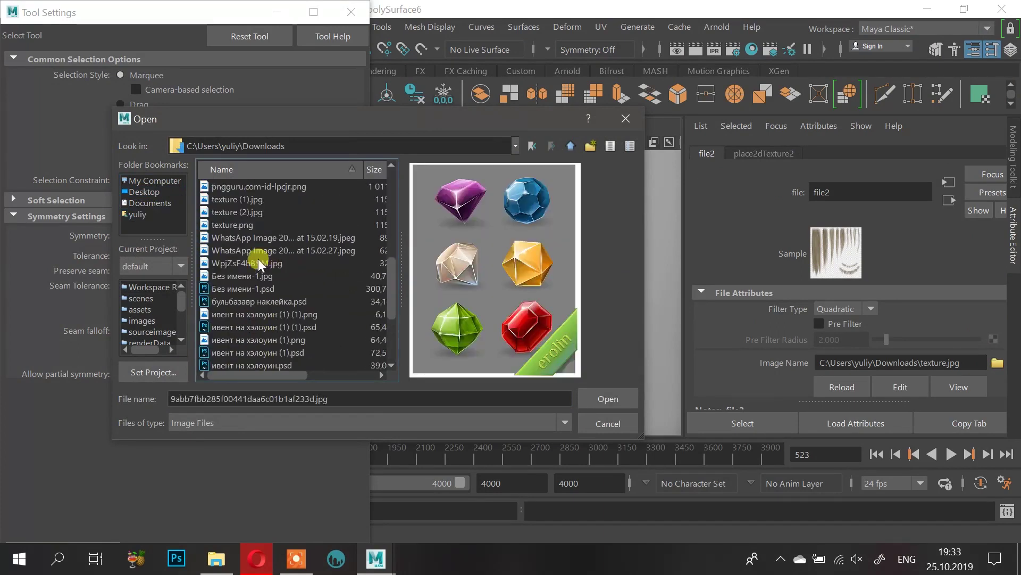
click(243, 186)
click(601, 399)
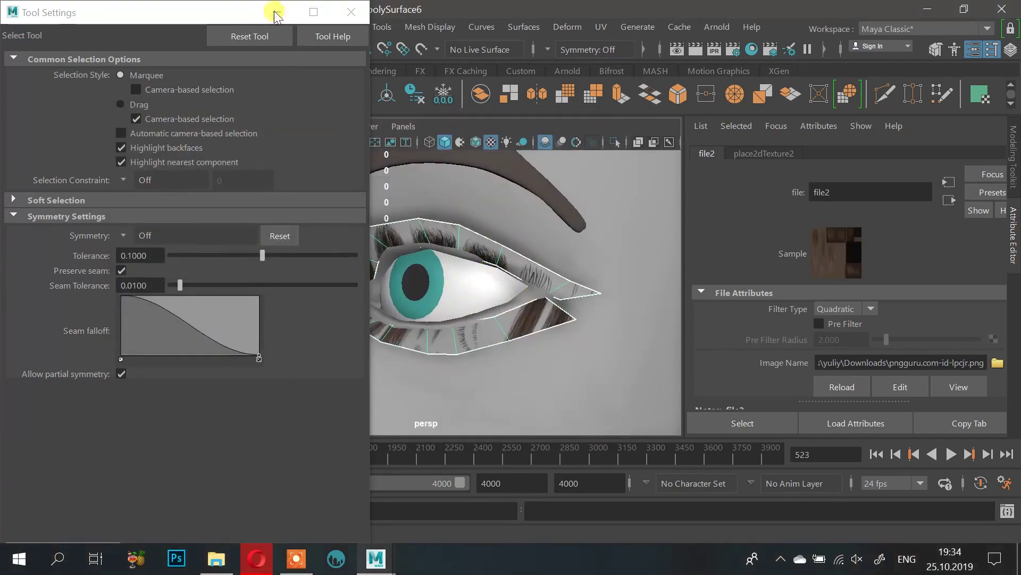
Step: Render the current perspective view of the eyes to check the new eyelash texture
click(546, 273)
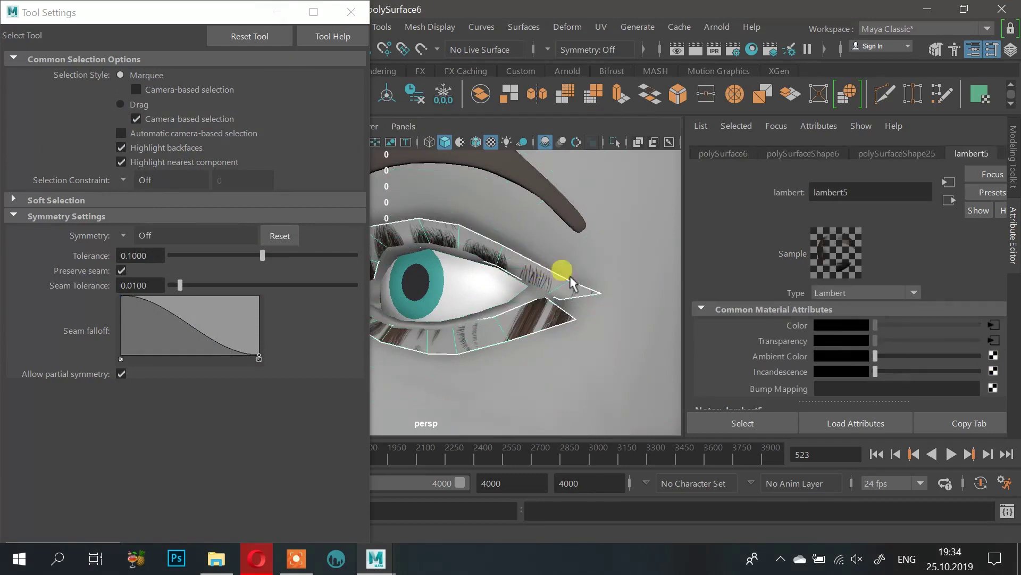
alt+drag(554, 260, 522, 210)
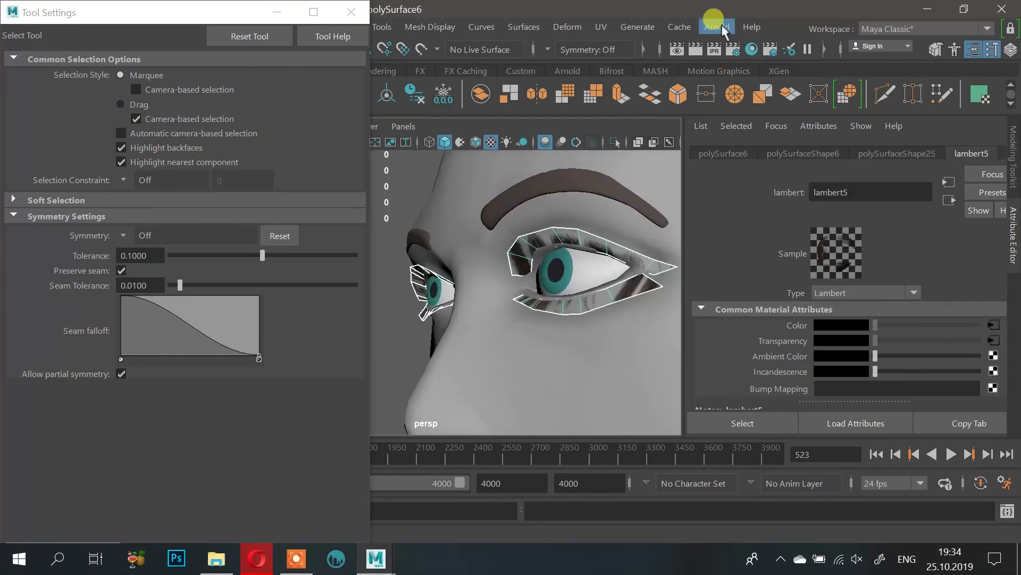
click(694, 50)
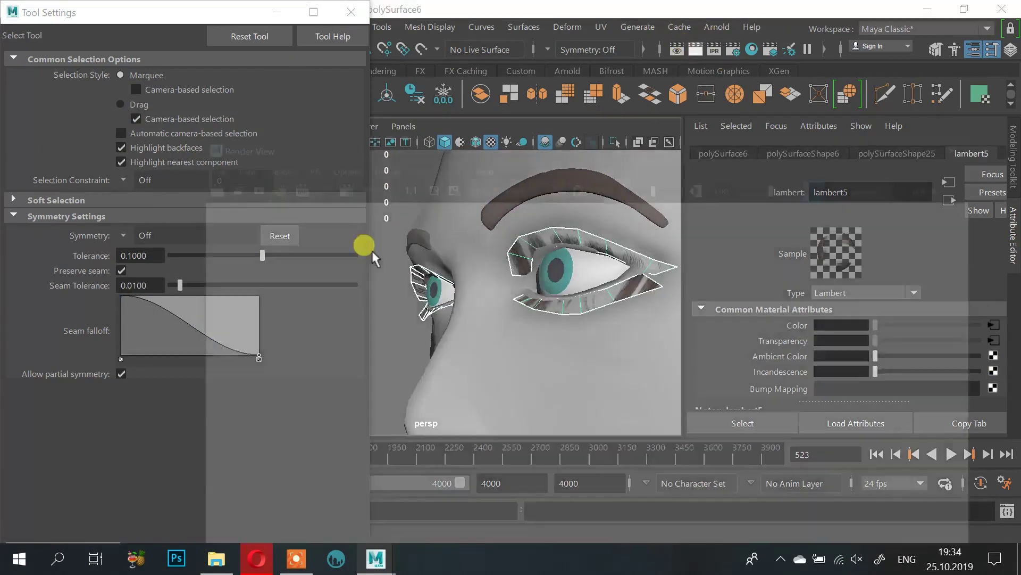
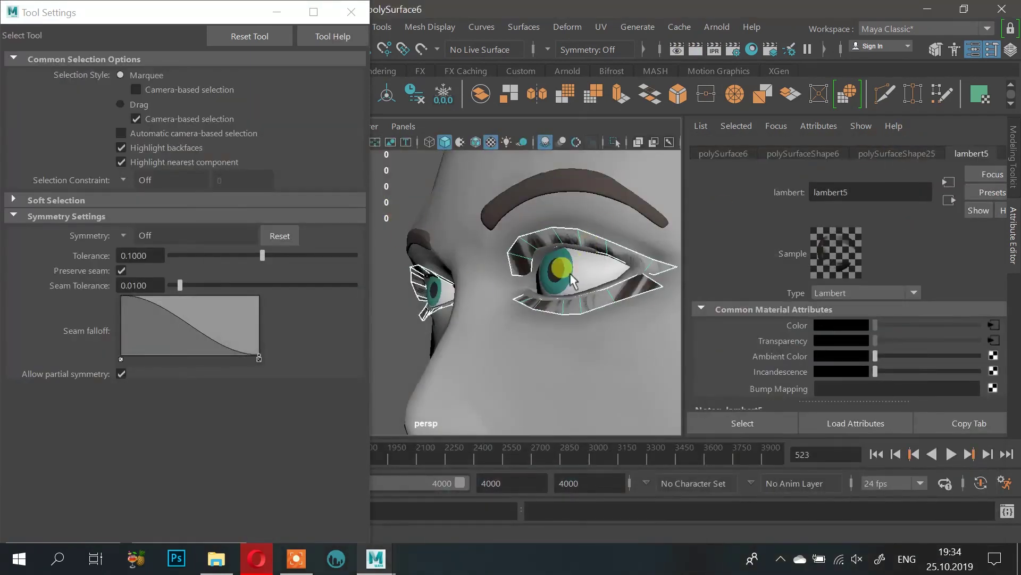
mouse_move(570, 274)
alt+mouse_down()
mouse_move(462, 256)
mouse_move(531, 282)
mouse_move(583, 285)
alt+mouse_up()
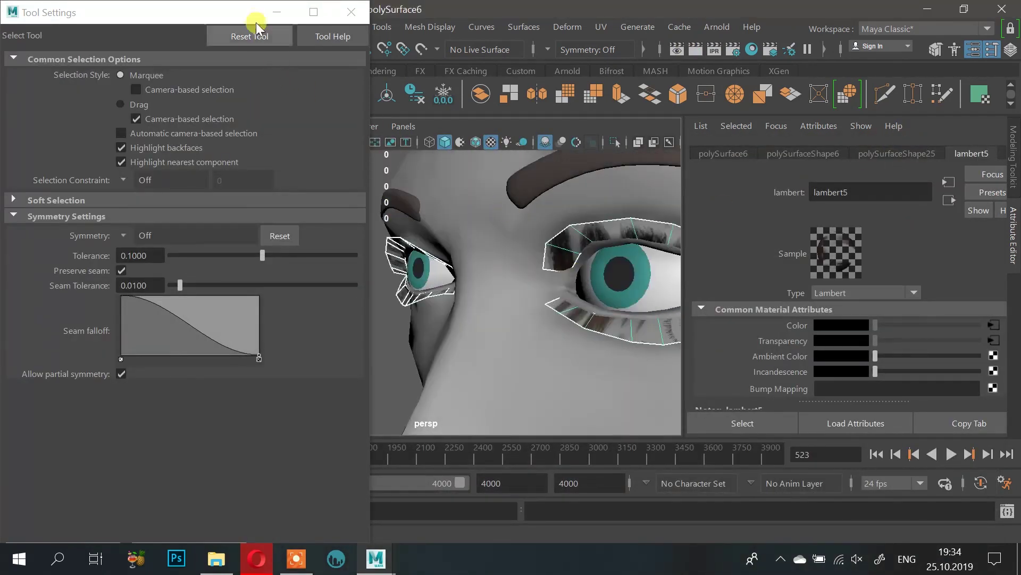
Step: Close the Tool Settings and Render View windows and restore the minimized UV Editor
click(276, 12)
click(276, 533)
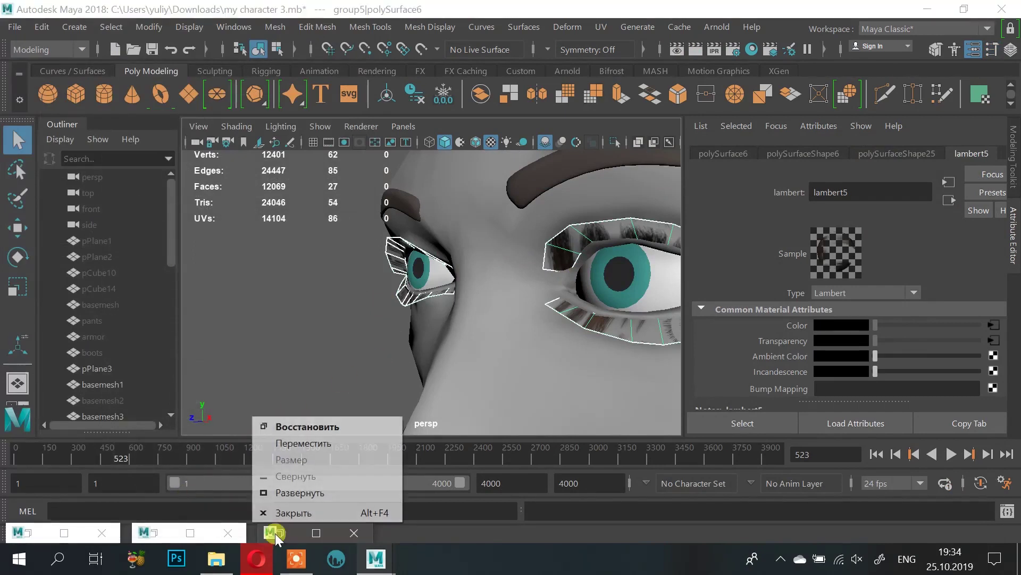
click(324, 425)
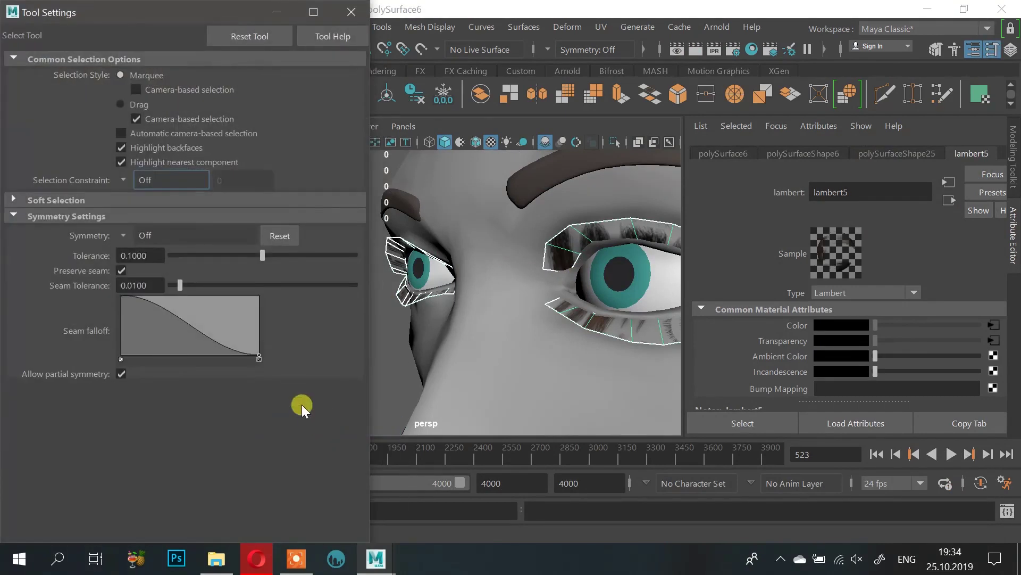
click(339, 13)
click(155, 535)
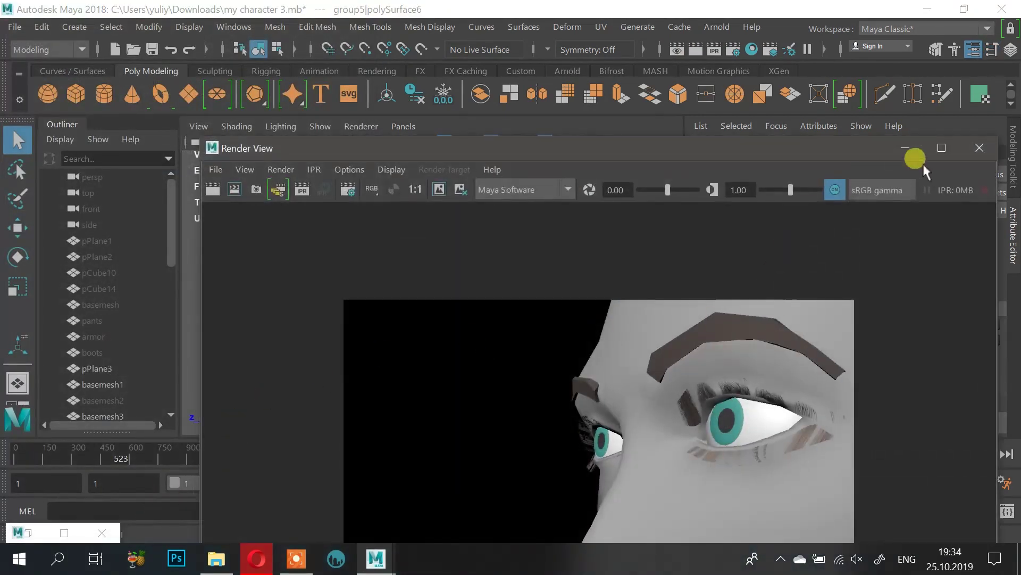
click(993, 147)
click(24, 534)
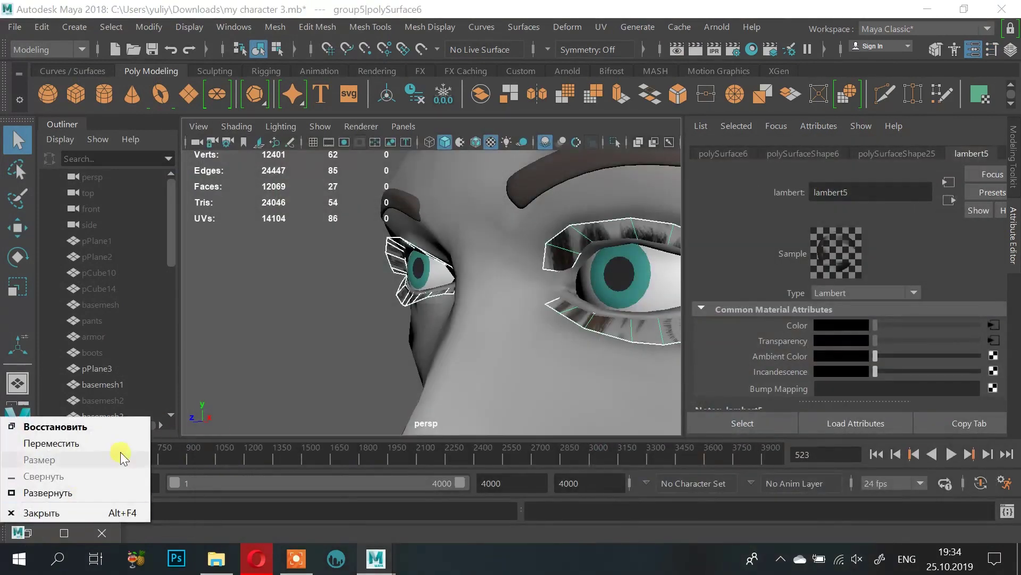
click(87, 426)
Step: Scale down the lower eyelash UV shell, rotate it upright, and move it onto the curved eyelashes in the texture
scroll(269, 303, up, 3)
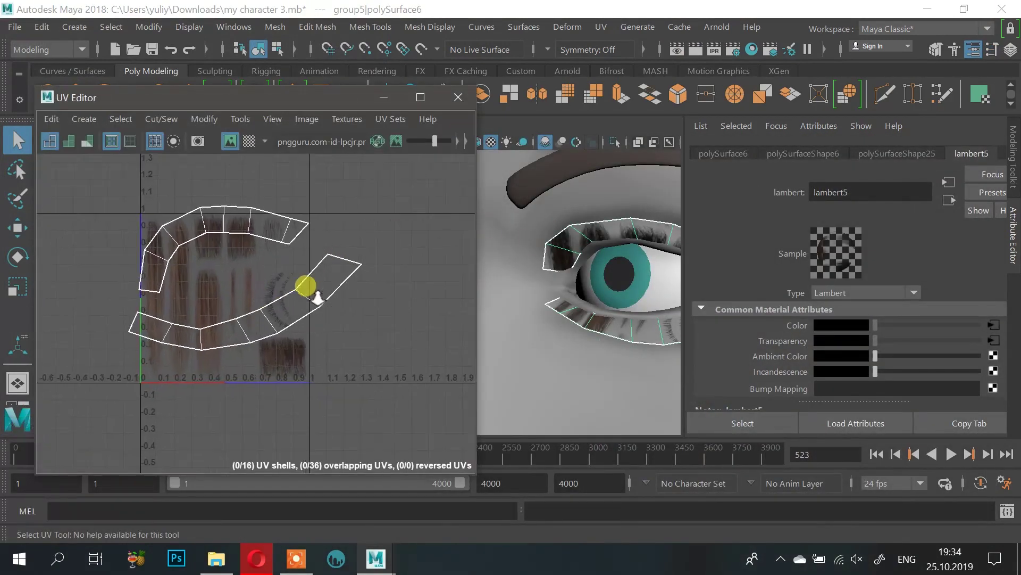
right_drag(340, 286, 401, 269)
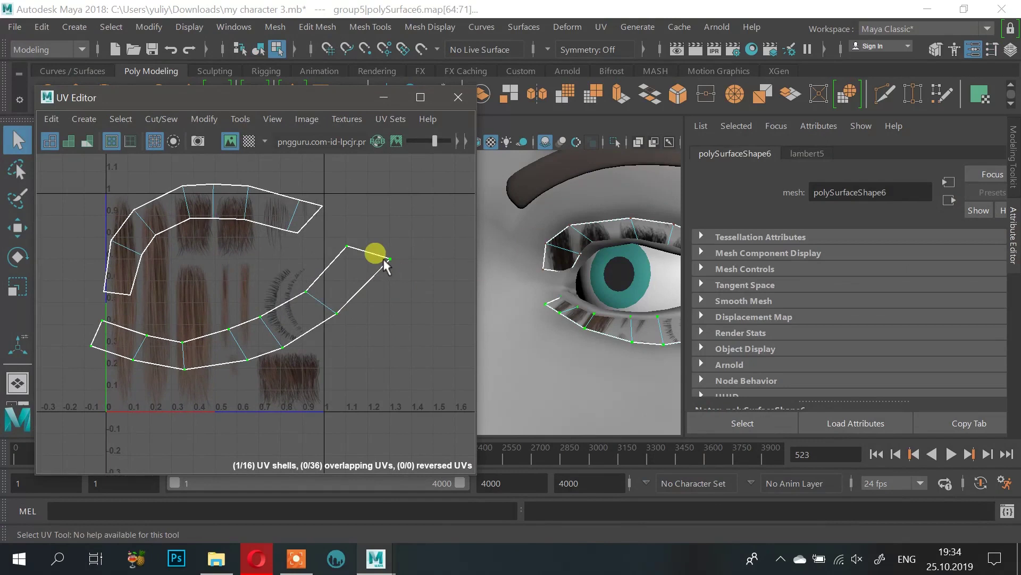
alt+middle_drag(314, 335, 269, 337)
key(r)
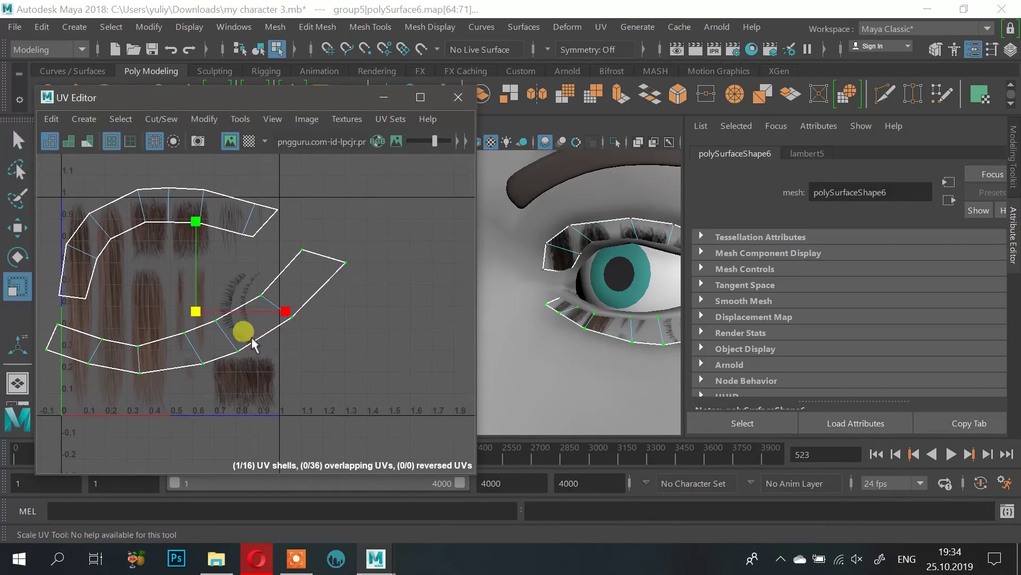
drag(194, 312, 219, 321)
key(e)
mouse_move(288, 291)
mouse_down()
mouse_move(248, 420)
mouse_move(205, 448)
mouse_up()
key(w)
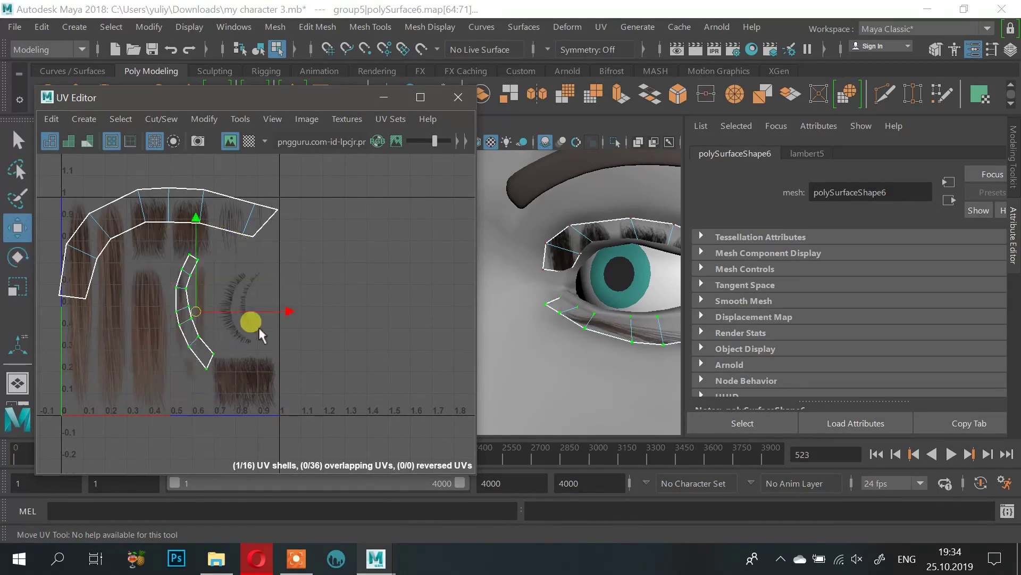
drag(189, 304, 256, 314)
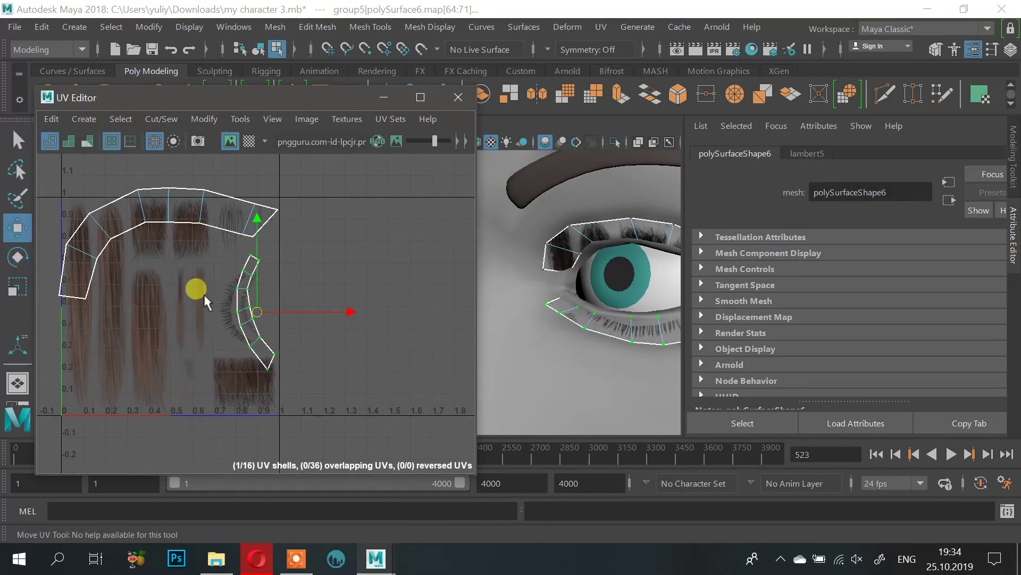
Step: Shrink the lower eyelash UV shell further to match the length of the inner row of short lashes
alt+right_drag(204, 296, 387, 342)
alt+middle_drag(288, 314, 287, 286)
alt+right_drag(292, 303, 356, 317)
scroll(292, 327, down, 4)
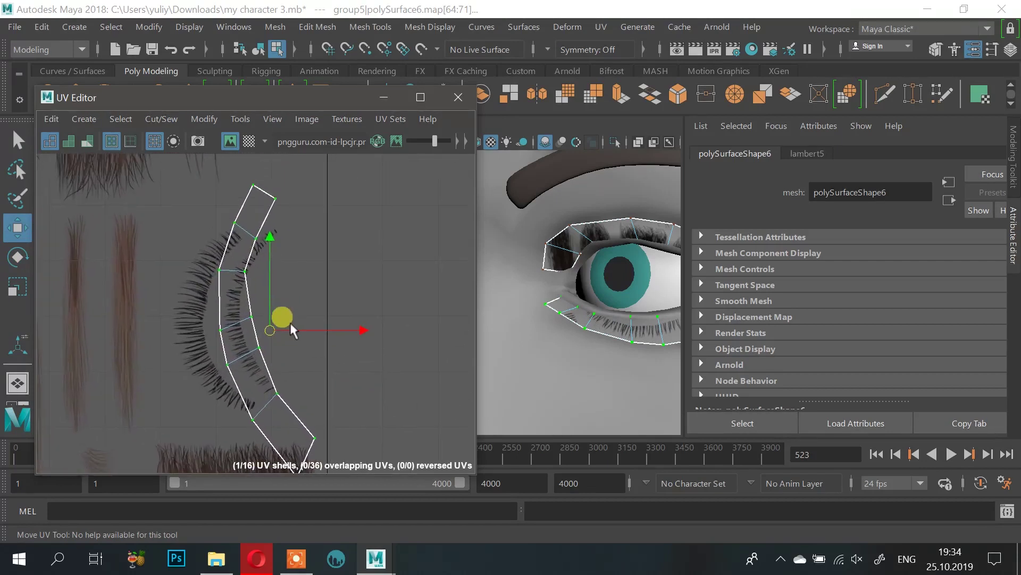
key(r)
drag(228, 330, 250, 327)
key(w)
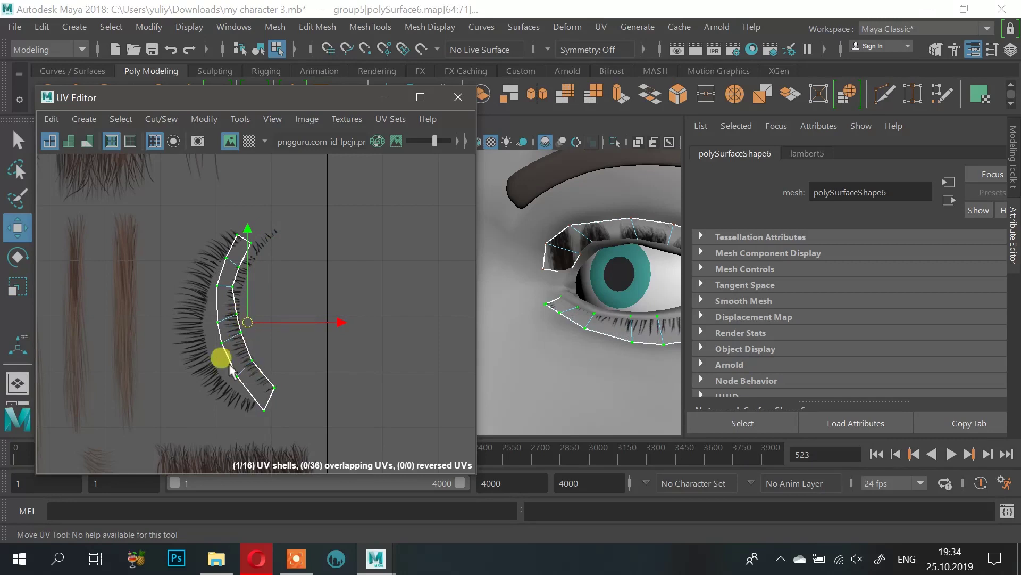
Step: Shift the UVs at the upper end of the lower eyelash shell to follow the curve of the short lashes
alt+right_drag(181, 333, 319, 346)
alt+middle_drag(316, 214, 268, 315)
scroll(266, 313, up, 1)
drag(140, 194, 333, 348)
drag(246, 272, 273, 262)
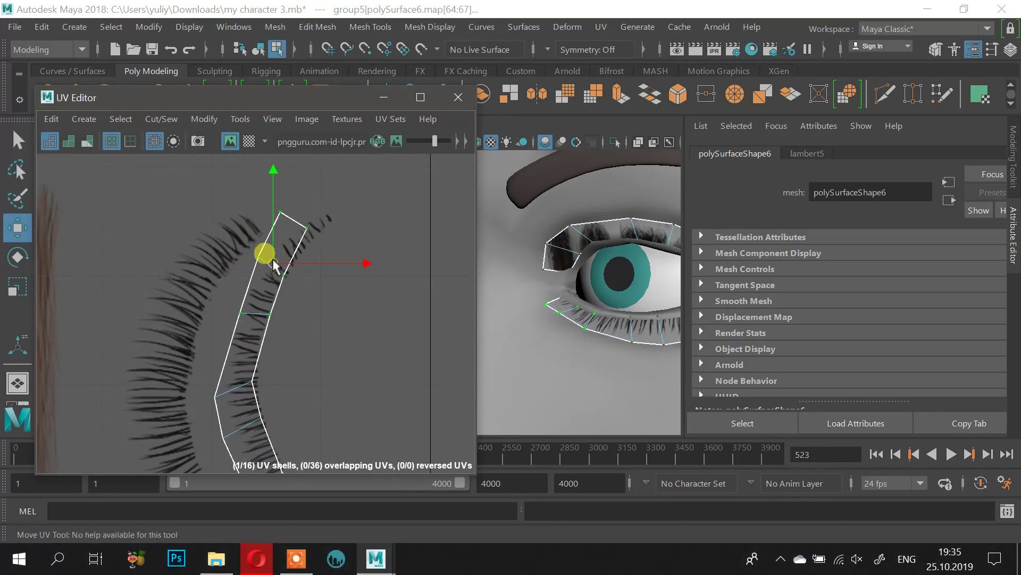
drag(223, 185, 328, 277)
drag(289, 244, 298, 230)
drag(270, 179, 323, 207)
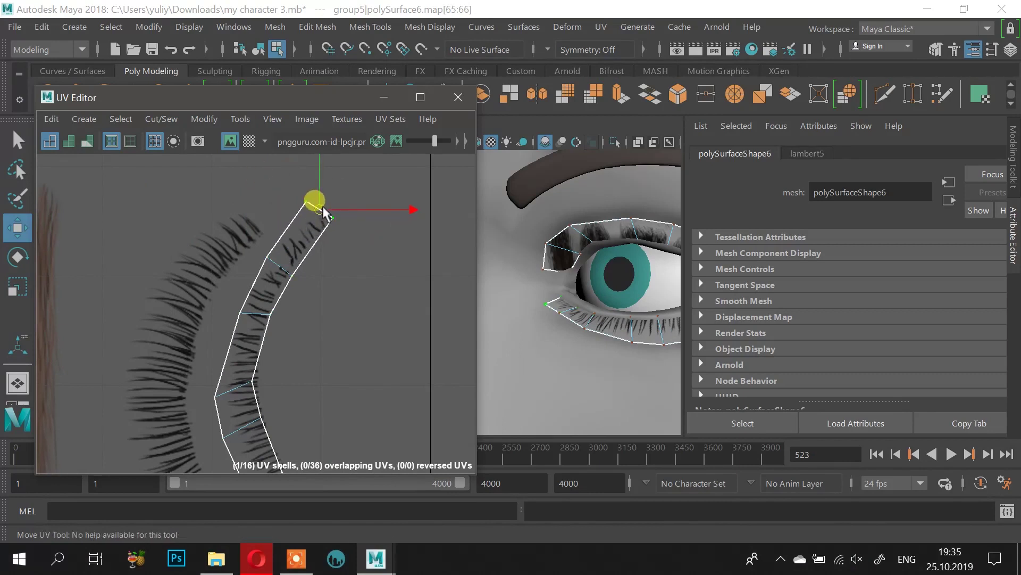
Step: Adjust individual UVs along the middle and lower part of the shell to fit around the short lash row
alt+middle_drag(342, 333, 310, 229)
click(220, 279)
drag(220, 278, 185, 270)
click(183, 295)
scroll(277, 327, down, 1)
alt+middle_drag(289, 313, 284, 263)
click(246, 314)
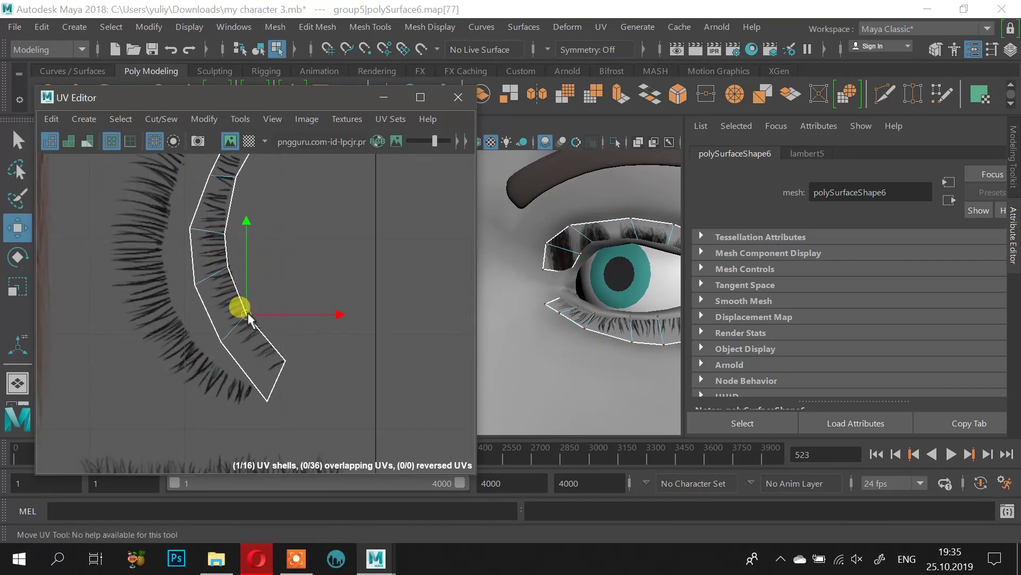
drag(248, 315, 251, 317)
Step: Extend the shell's lower end UVs past the last short lashes, then return the mesh to object mode
alt+drag(500, 288, 653, 286)
alt+middle_drag(630, 290, 562, 276)
alt+drag(562, 276, 583, 261)
drag(267, 346, 309, 398)
key(ctrl+z)
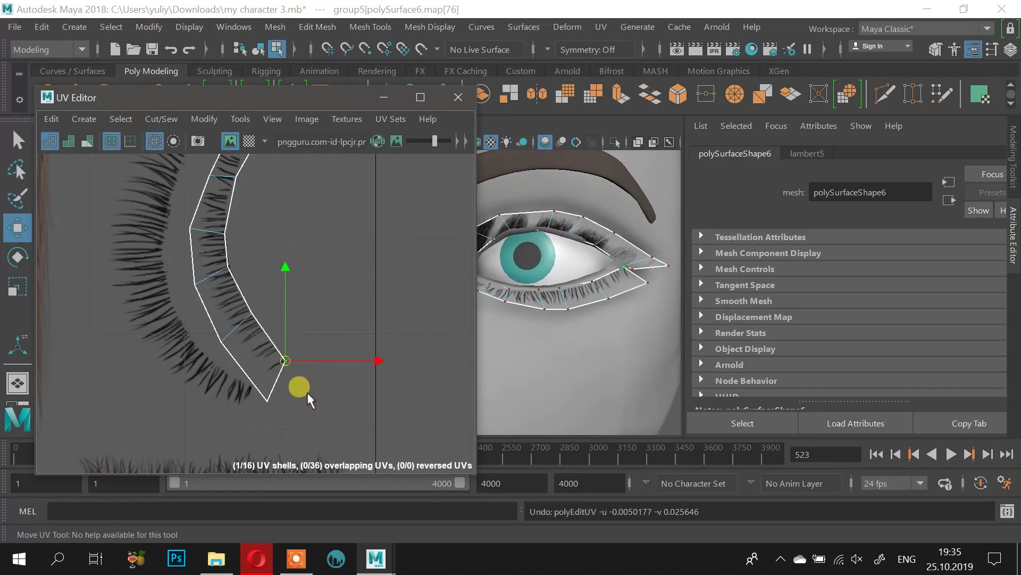
drag(253, 360, 304, 429)
drag(262, 348, 319, 440)
drag(288, 386, 299, 412)
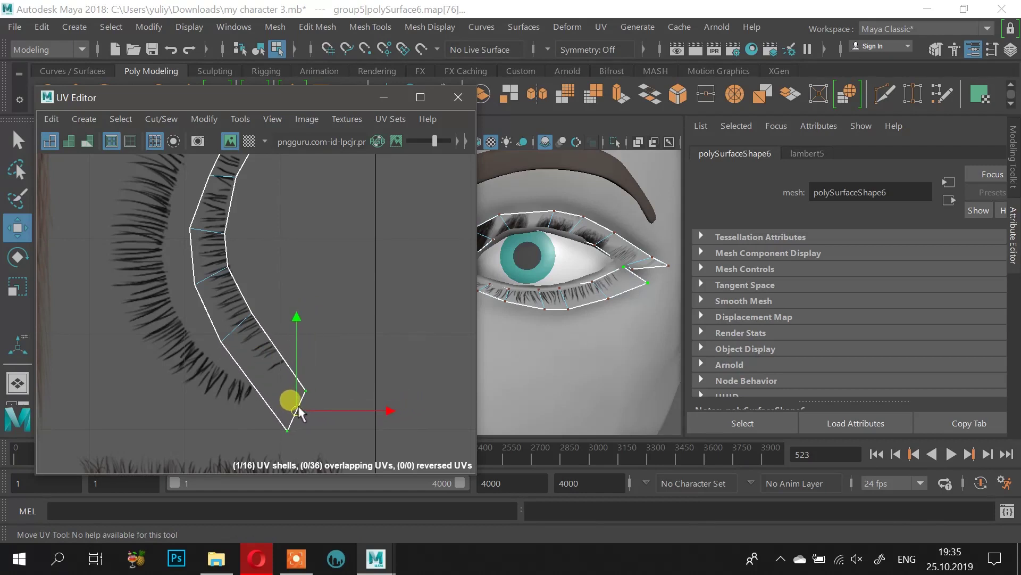
alt+drag(673, 325, 598, 319)
right_drag(599, 319, 638, 189)
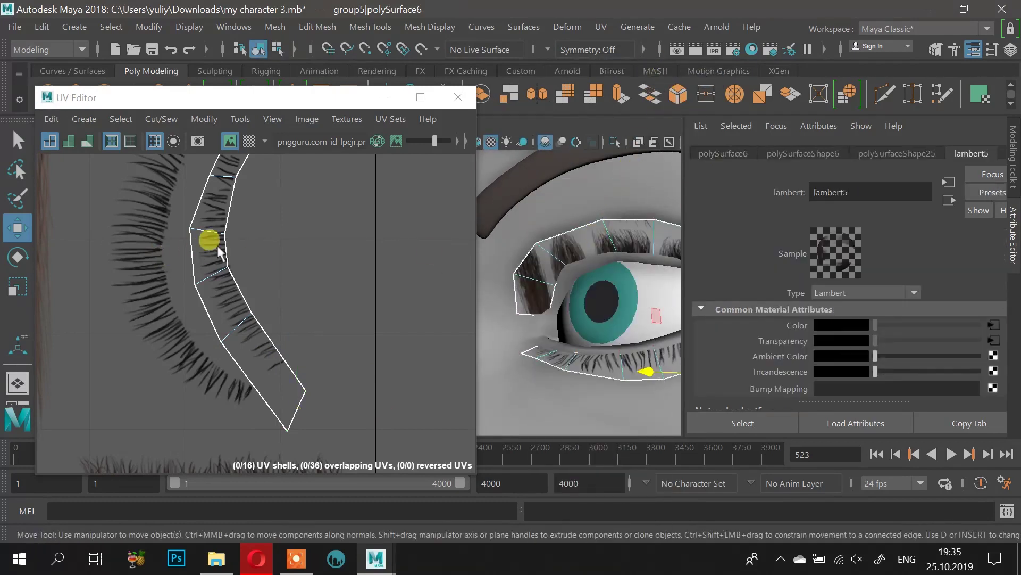
Step: Select the upper eyelash UV shell and rotate it upright to align with the curved lashes in the texture
scroll(229, 240, down, 5)
scroll(218, 240, down, 3)
alt+middle_drag(188, 218, 188, 311)
right_drag(217, 242, 262, 233)
drag(222, 242, 276, 319)
key(e)
drag(299, 233, 169, 253)
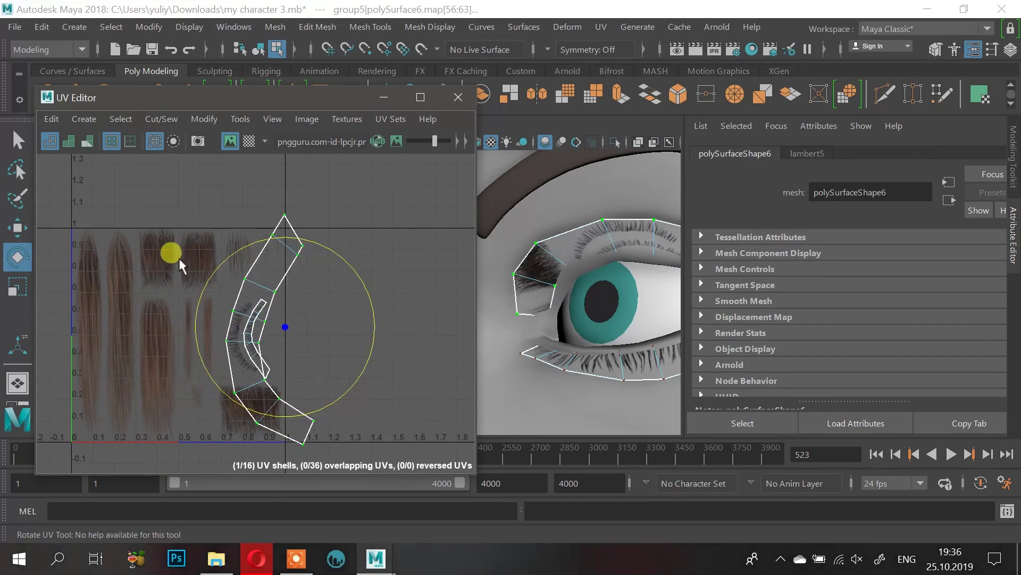
Step: Scale down the upper eyelash UV shell and move it onto the outer row of long curved lashes
key(r)
drag(265, 338, 232, 346)
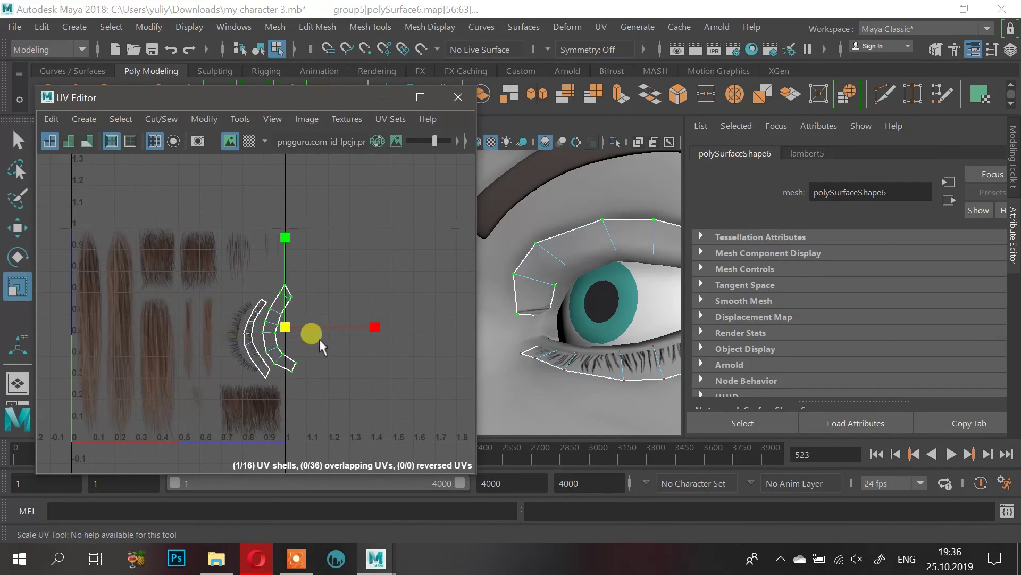
key(w)
drag(287, 328, 249, 338)
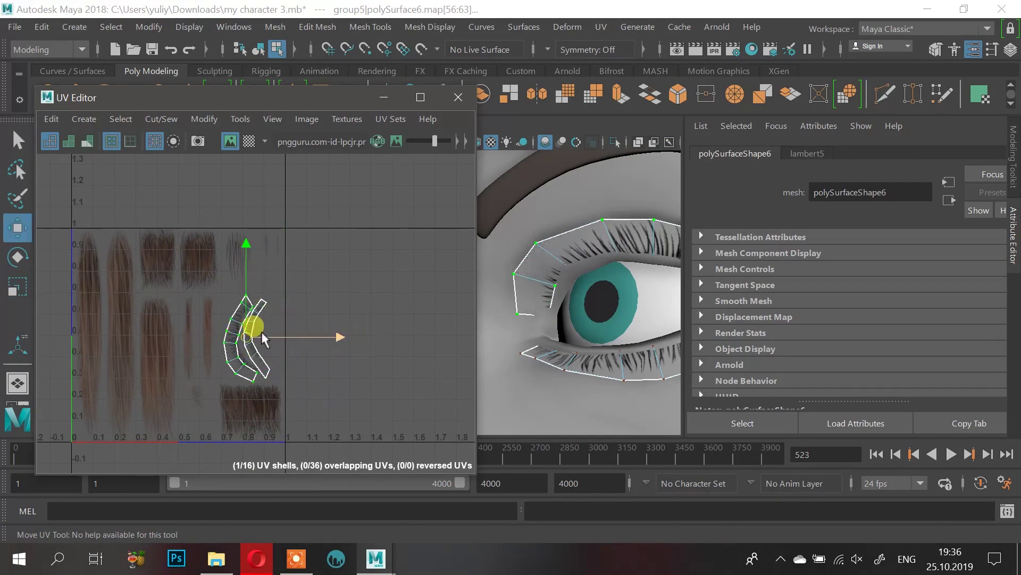
scroll(263, 314, up, 5)
alt+right_drag(295, 281, 318, 252)
alt+middle_drag(318, 252, 314, 331)
drag(192, 290, 253, 346)
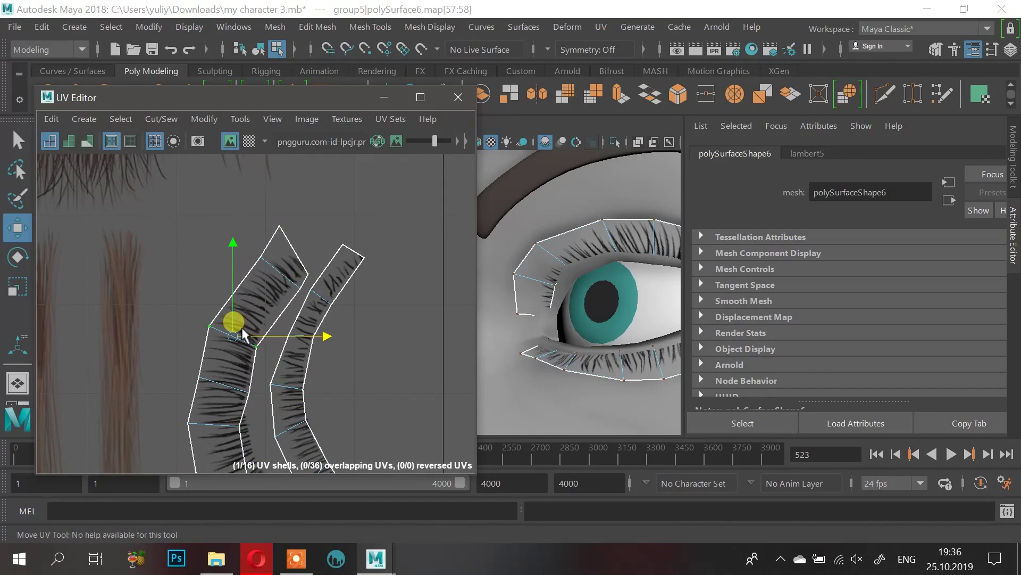
key(ctrl+z)
Step: Examine how the upper lashes run along the eyelid on the model compared with their UV shell
alt+middle_drag(332, 306, 243, 255)
alt+right_drag(243, 256, 229, 265)
alt+drag(576, 262, 580, 226)
alt+right_drag(580, 226, 566, 270)
alt+drag(566, 270, 588, 272)
alt+right_drag(588, 272, 627, 278)
alt+middle_drag(627, 278, 586, 284)
alt+right_drag(586, 284, 649, 288)
mouse_move(548, 290)
alt+right_down()
mouse_move(707, 234)
mouse_move(605, 259)
mouse_move(690, 274)
mouse_move(606, 298)
mouse_move(672, 331)
mouse_move(563, 239)
mouse_move(556, 256)
mouse_move(607, 333)
mouse_move(557, 356)
mouse_move(603, 365)
alt+right_up()
alt+middle_drag(604, 365, 582, 365)
Step: Move the UV pair in the upper part of the outer eyelash shell up and outward to follow the long lash curve
drag(107, 256, 187, 302)
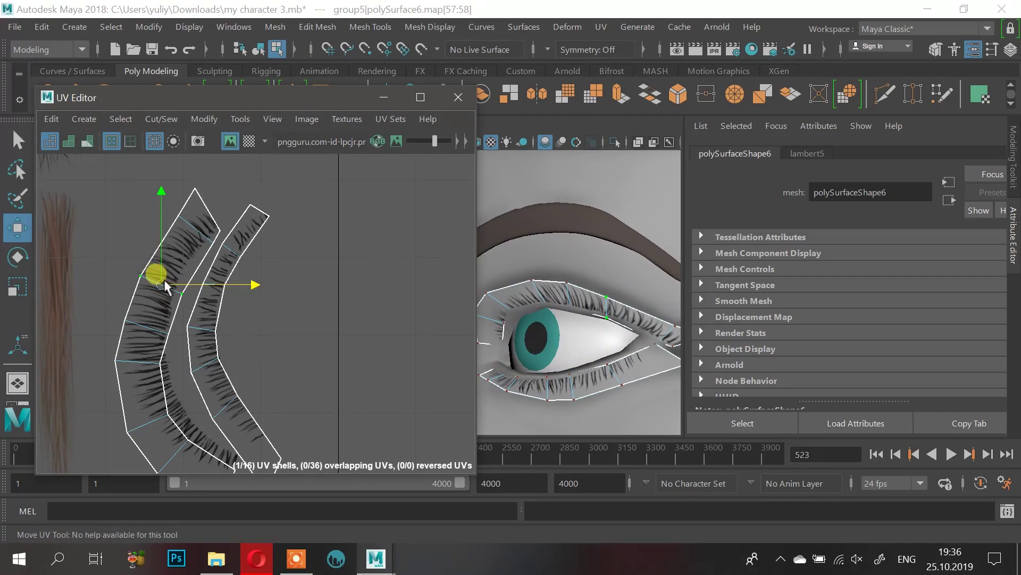
key(ctrl+z)
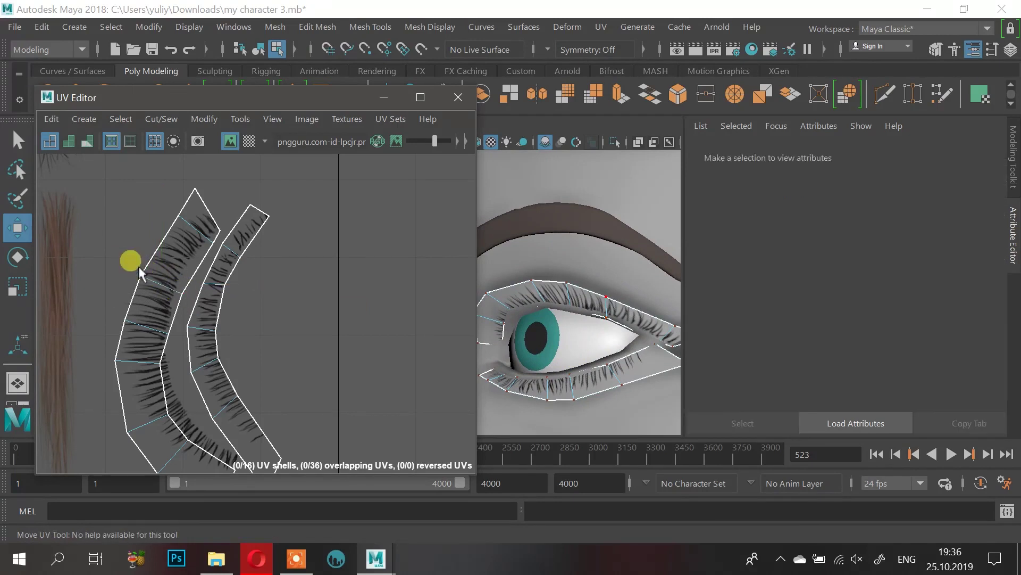
click(161, 285)
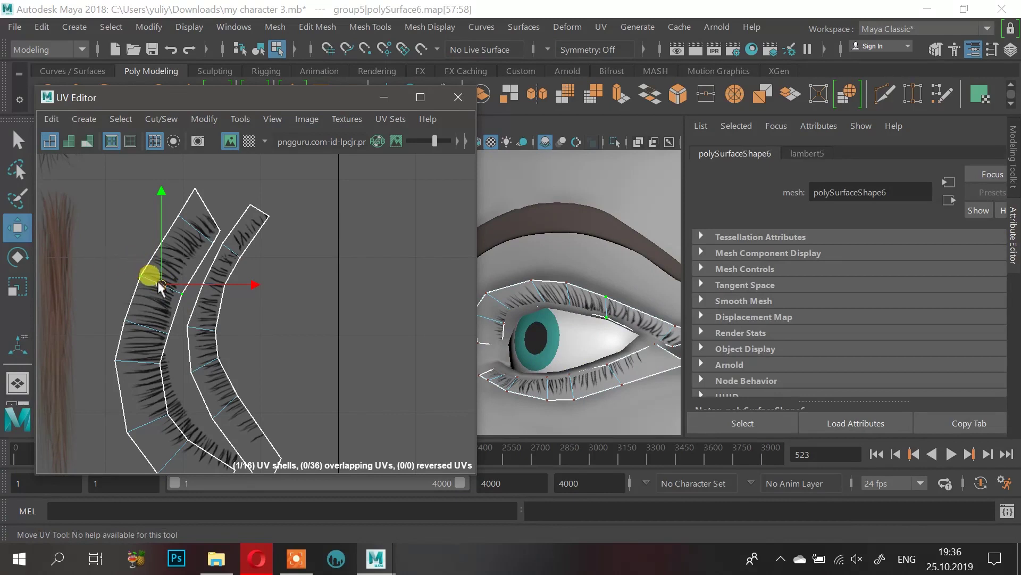
drag(158, 283, 141, 276)
key(ctrl+z)
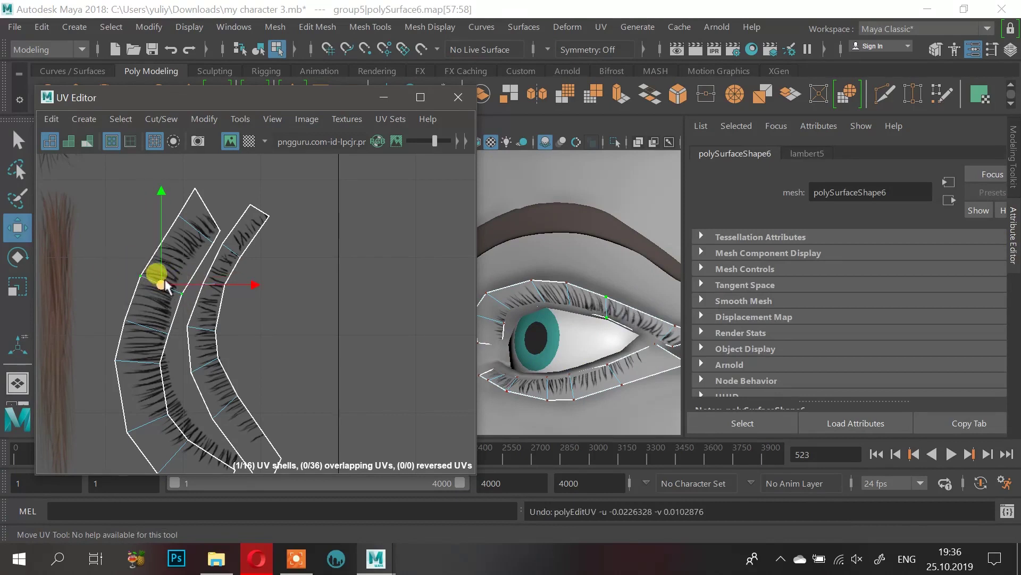
mouse_move(166, 281)
mouse_down()
mouse_move(153, 280)
mouse_move(159, 267)
mouse_move(205, 258)
mouse_move(151, 288)
mouse_move(183, 278)
mouse_move(228, 240)
mouse_move(285, 275)
mouse_move(153, 272)
mouse_move(169, 264)
mouse_move(151, 280)
mouse_move(171, 245)
mouse_move(156, 276)
mouse_up()
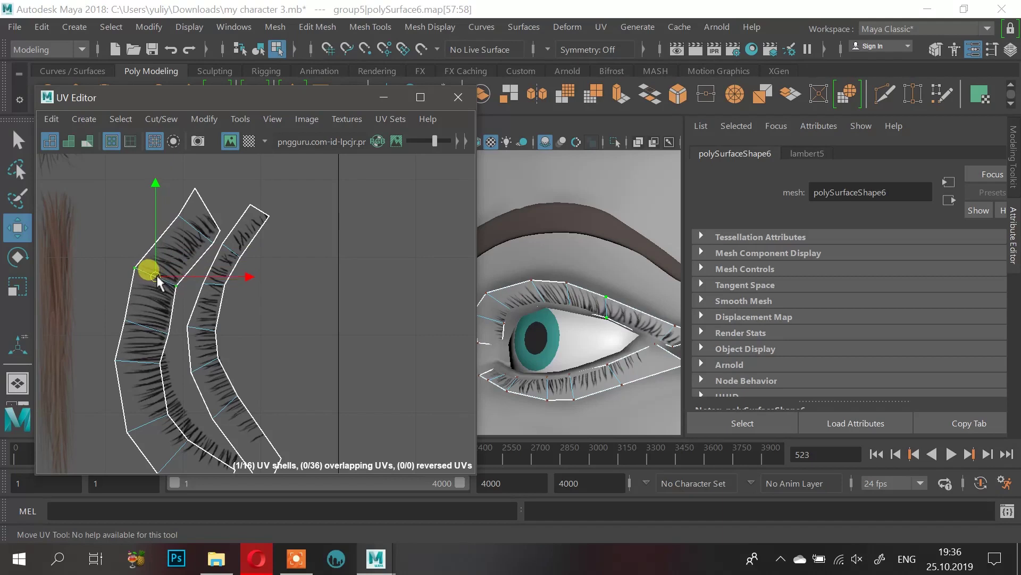
Step: Shift the UV pair just below the outer shell's upper end outward to fit the lash curve
double_click(171, 213)
click(213, 243)
drag(199, 229, 187, 225)
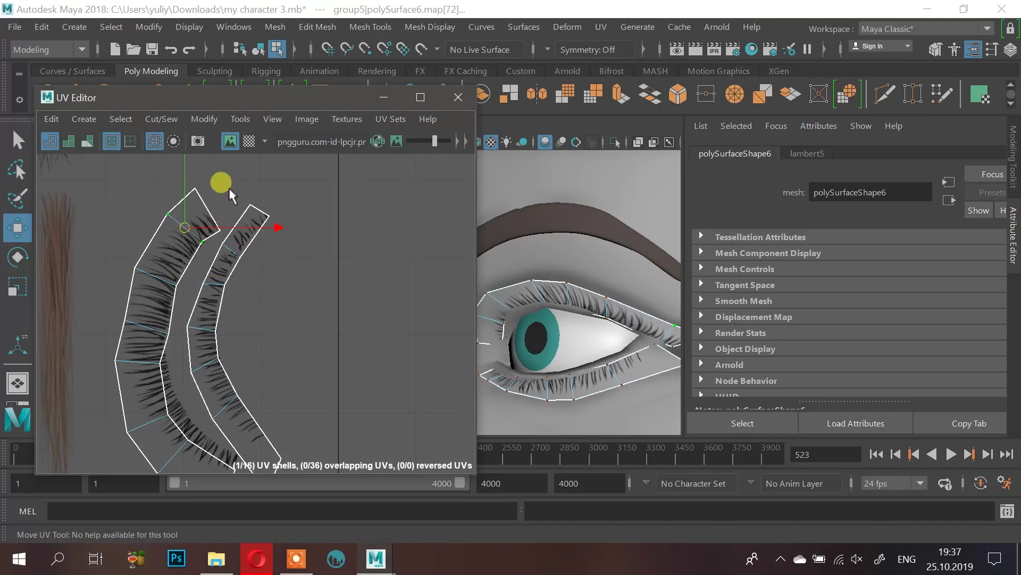
Step: Shift the UV pair at the outer shell's middle sideways so the strip fits closely around the long lashes
click(176, 338)
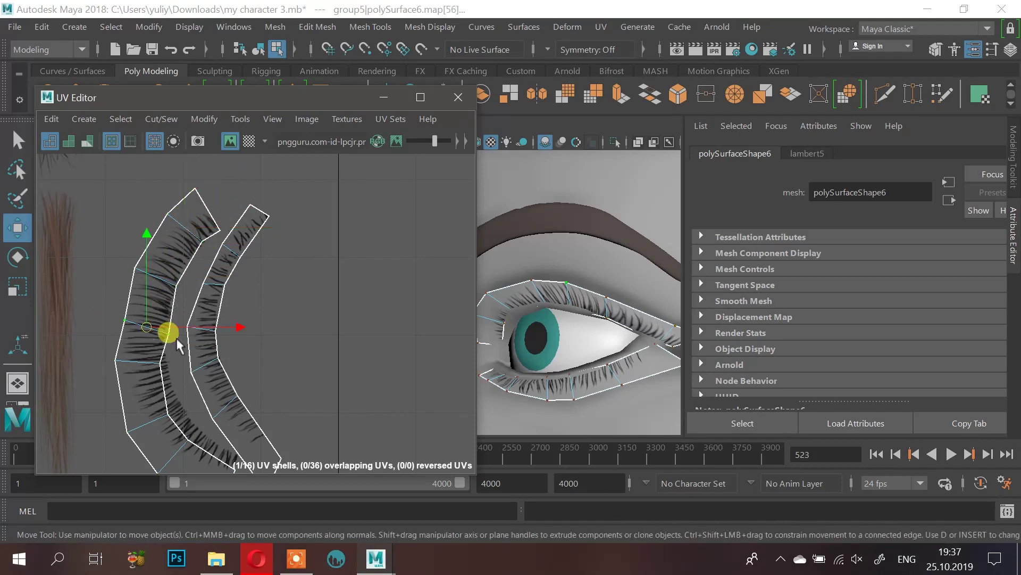
key(e)
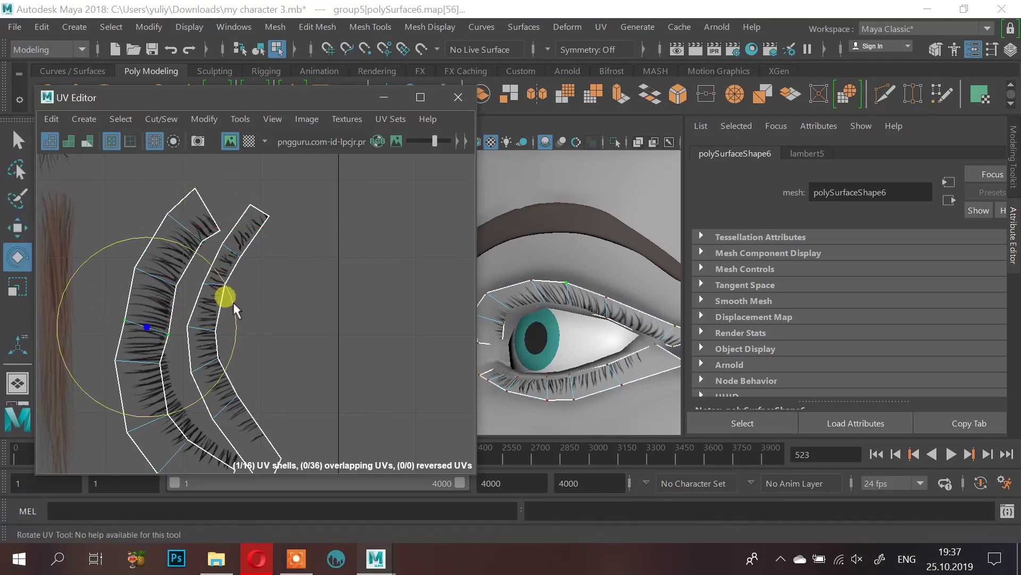
drag(235, 318, 210, 261)
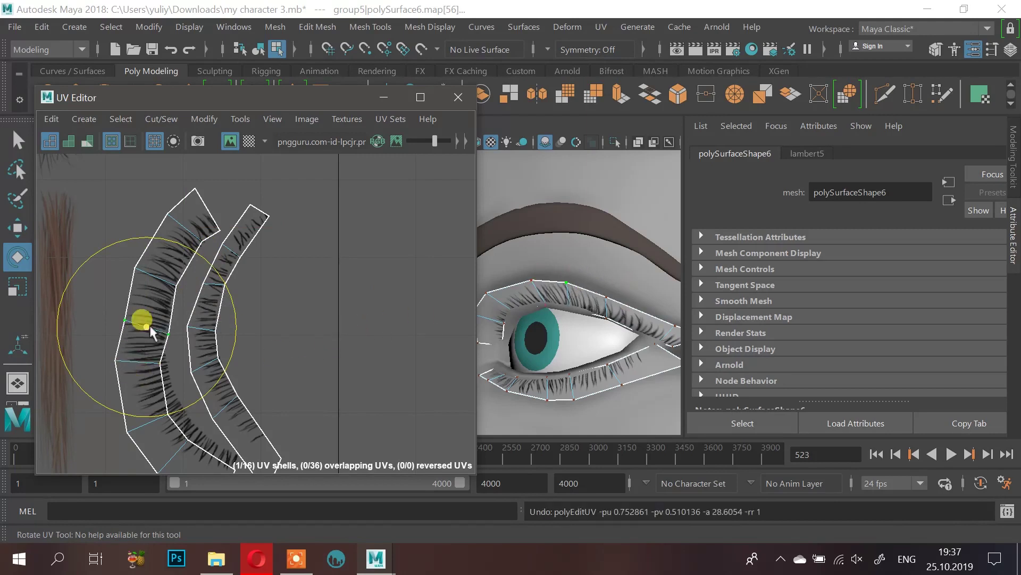
key(w)
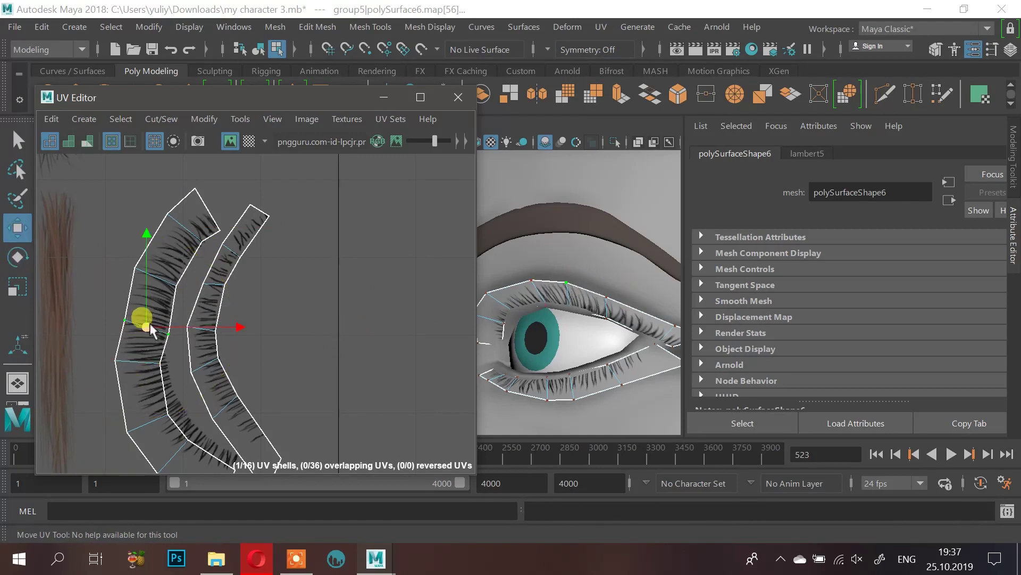
drag(150, 326, 141, 360)
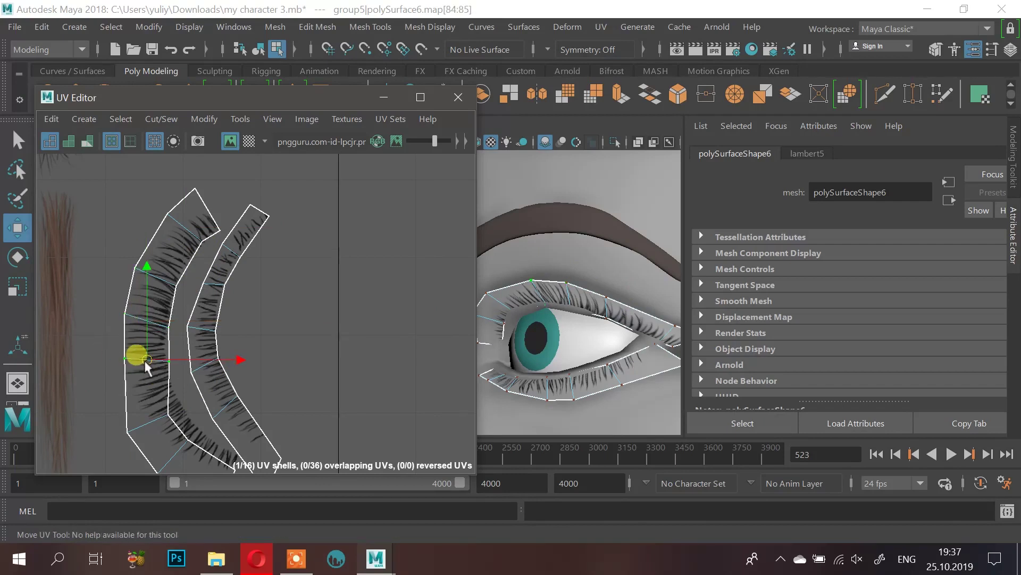
Step: Reposition the two UV pairs in the outer shell's lower part to follow the bend of the long lashes
alt+middle_drag(272, 391, 265, 310)
drag(94, 313, 153, 330)
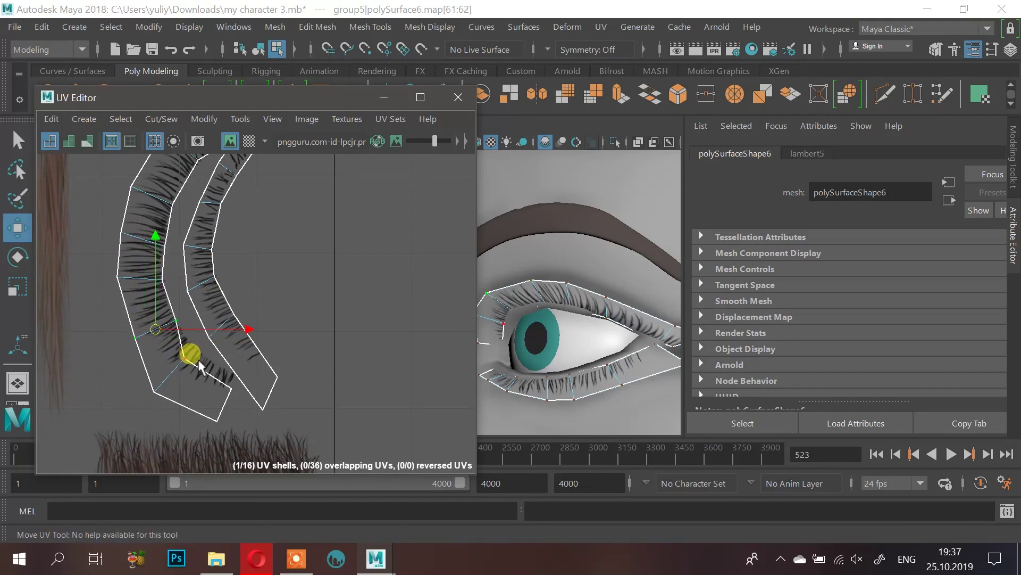
drag(187, 403, 181, 398)
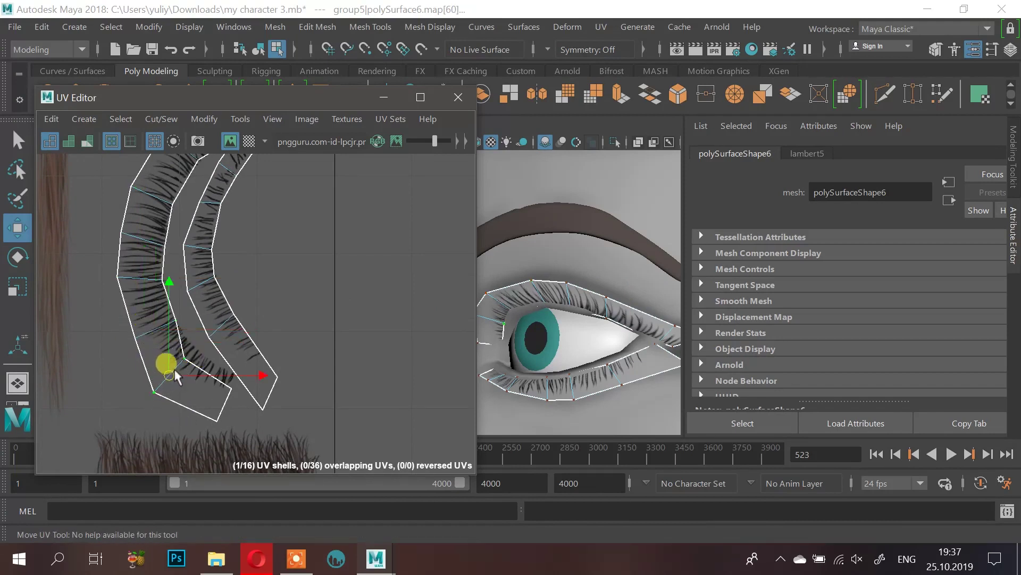
mouse_move(179, 364)
mouse_down()
mouse_move(163, 371)
mouse_move(171, 361)
mouse_up()
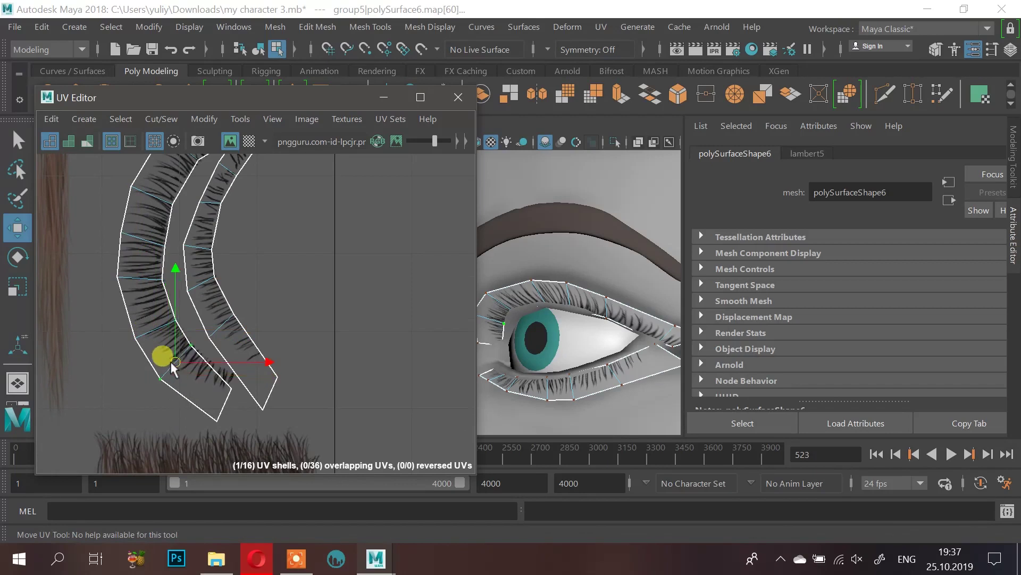
Step: Select both UVs at the outer shell's lower end and pull them up around the last lashes
double_click(206, 379)
click(231, 390)
shift+click(218, 417)
drag(220, 417, 224, 389)
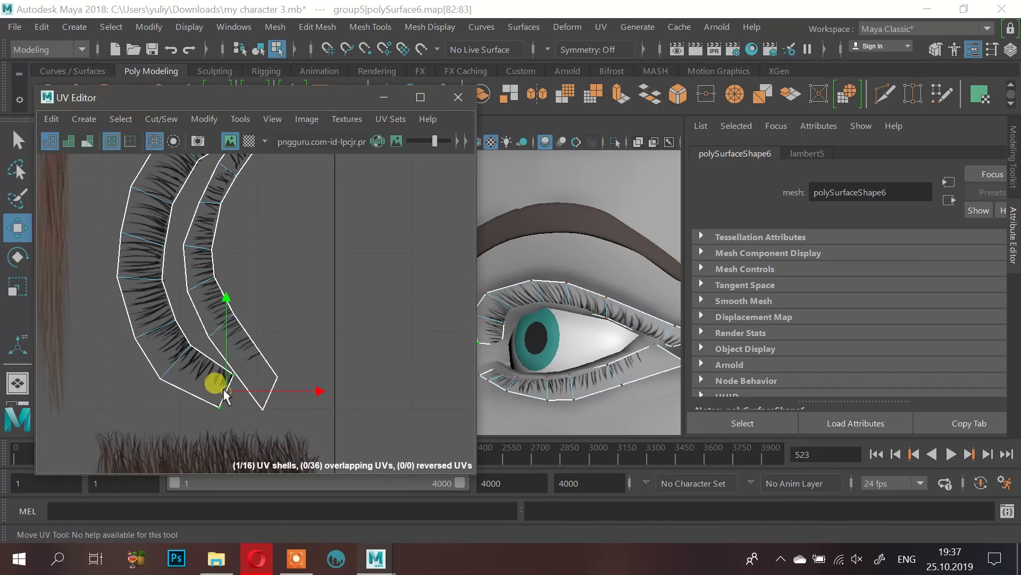
Step: Minimise the UV Editor and return the eyelash mesh to object mode
alt+drag(584, 295, 601, 264)
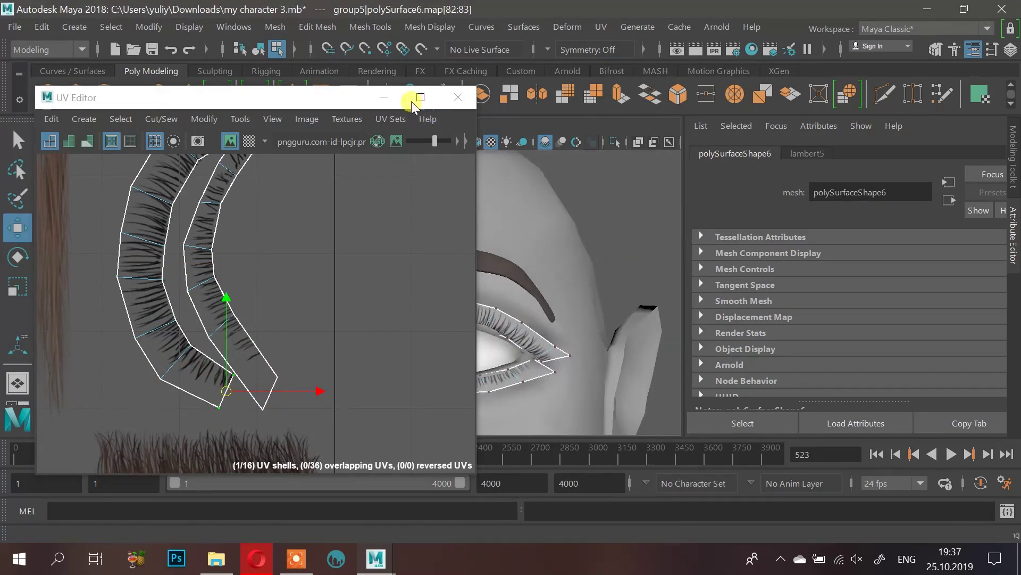
click(395, 102)
alt+drag(514, 332, 460, 326)
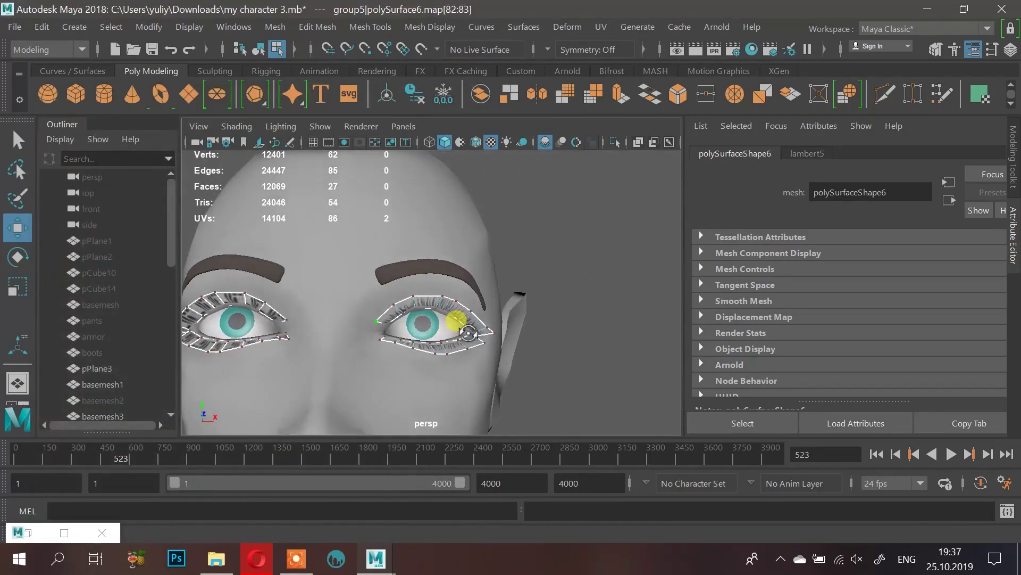
alt+right_drag(415, 323, 567, 381)
alt+drag(567, 381, 499, 362)
right_drag(526, 306, 605, 106)
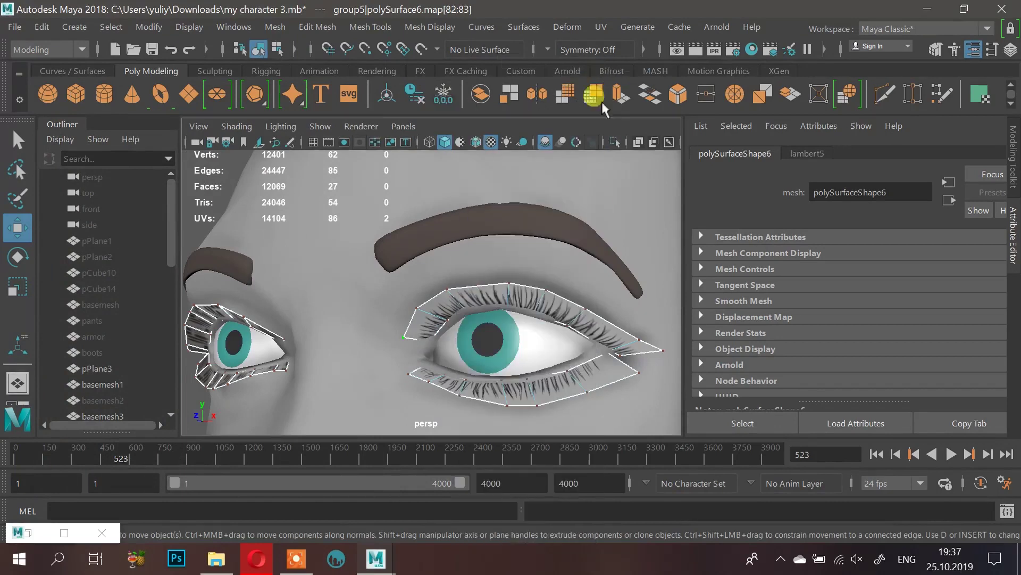
Step: Inspect the textured eyelashes on both eyes from several angles, comparing one side with the other
click(535, 305)
alt+right_drag(535, 307, 491, 276)
click(634, 237)
alt+drag(634, 237, 551, 255)
alt+right_drag(367, 279, 502, 296)
alt+drag(502, 296, 330, 313)
alt+right_drag(330, 313, 410, 342)
alt+drag(410, 342, 404, 310)
click(370, 290)
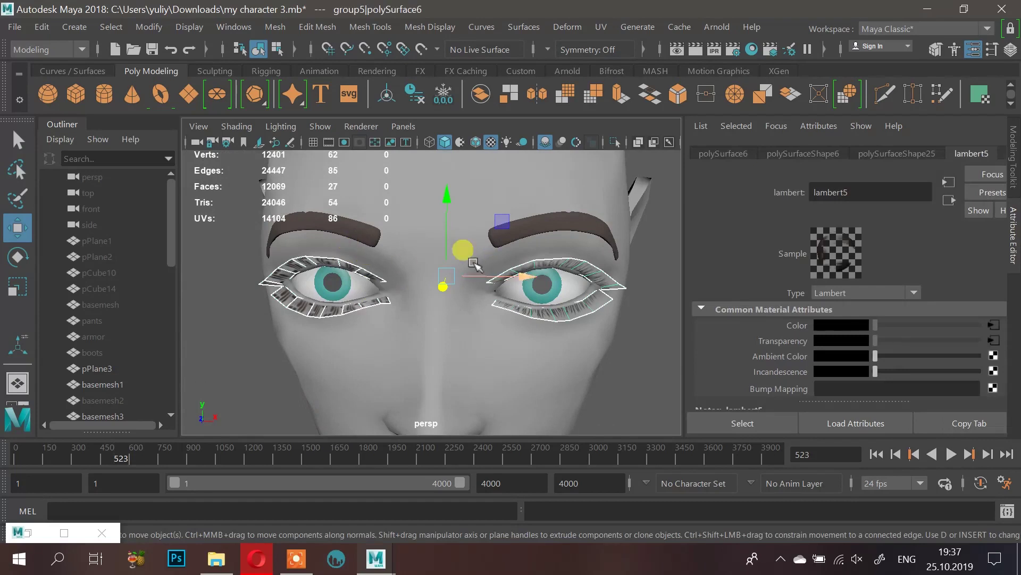
alt+drag(508, 301, 429, 283)
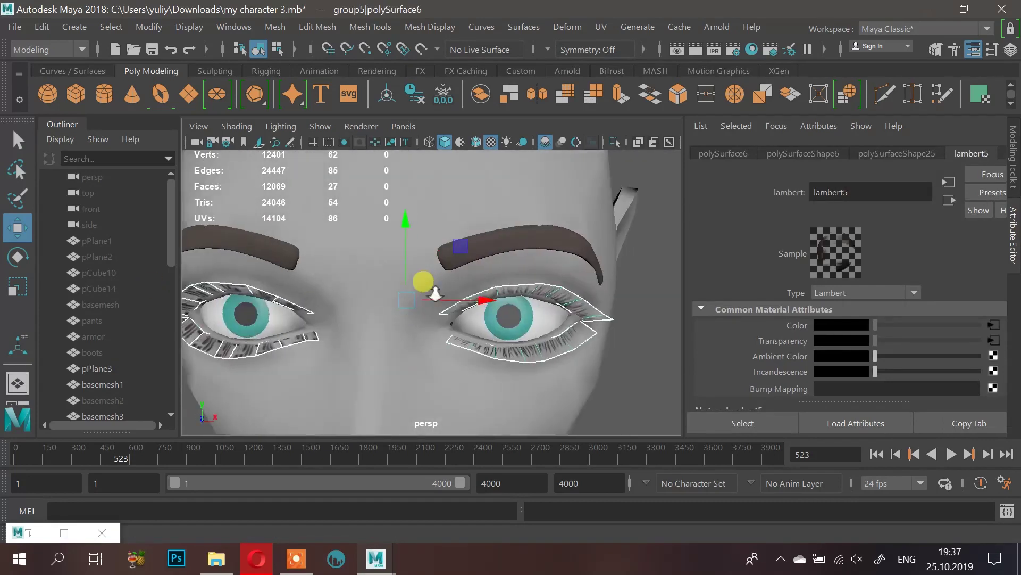
alt+right_drag(429, 282, 378, 229)
Step: Select the head mesh and examine its UV layout in the UV Editor, then minimise the editor again
click(382, 215)
alt+right_drag(513, 264, 472, 293)
alt+middle_drag(472, 293, 502, 236)
alt+drag(501, 236, 408, 233)
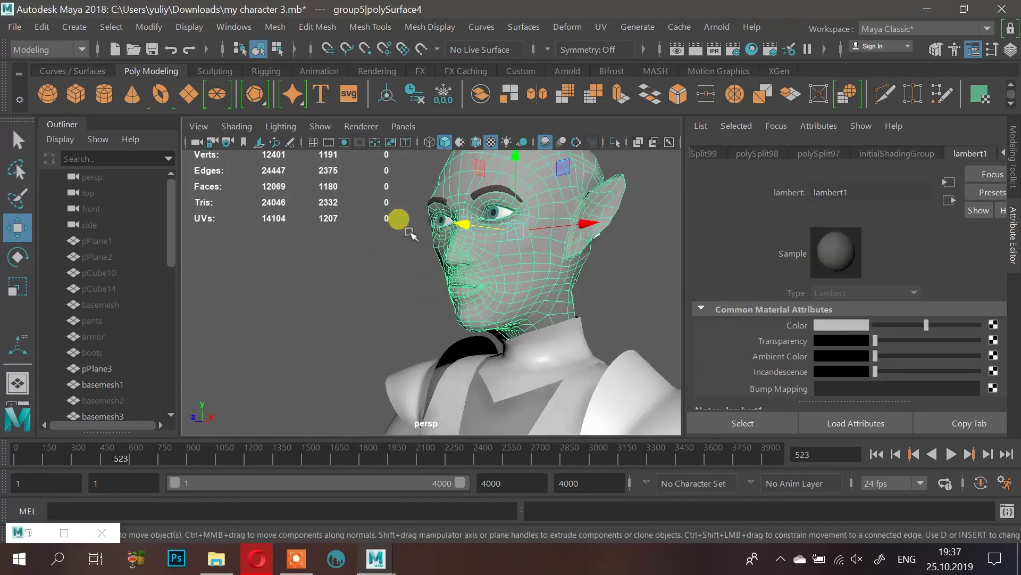
click(20, 533)
click(68, 426)
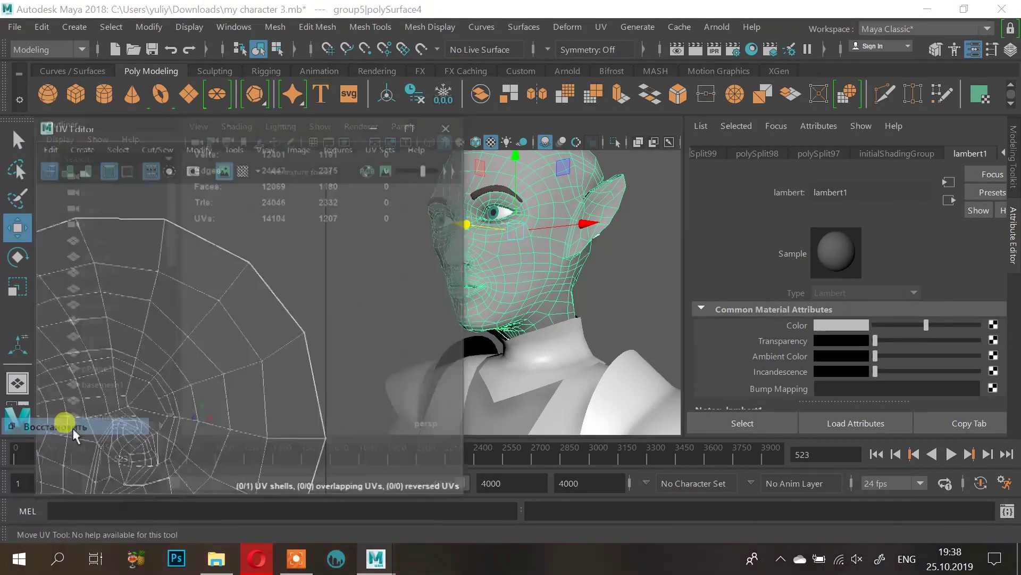
scroll(300, 305, down, 3)
scroll(188, 331, down, 1)
alt+middle_drag(184, 333, 240, 319)
click(377, 97)
Step: Expand group5 in the Outliner and hide its head mesh polySurface4
key(f)
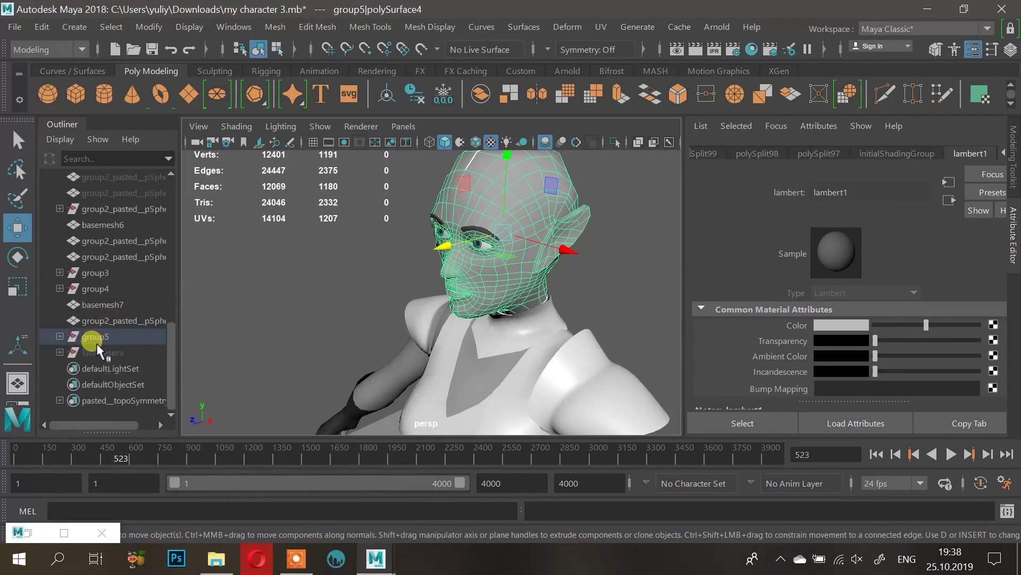
click(98, 349)
click(101, 337)
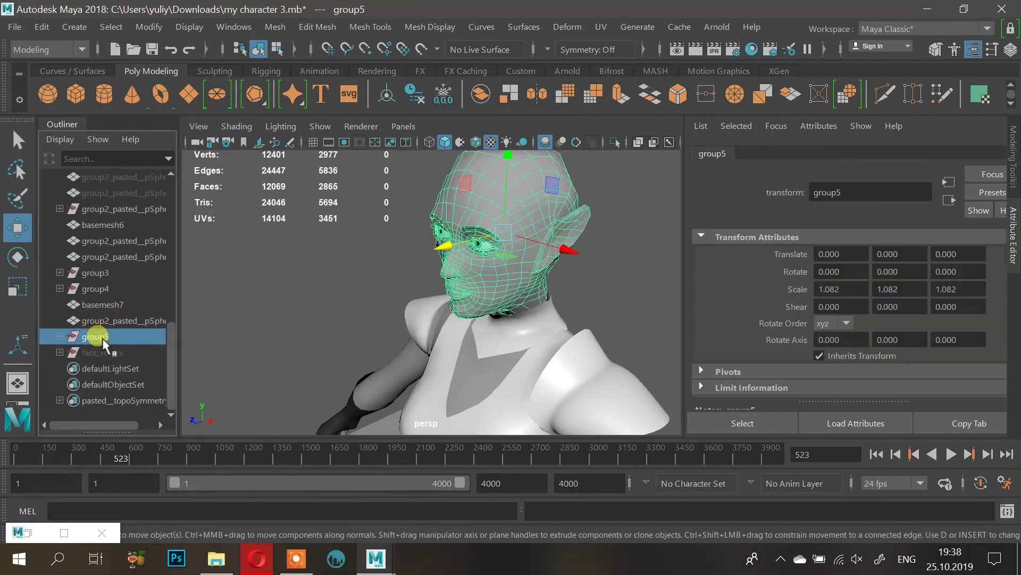
click(61, 334)
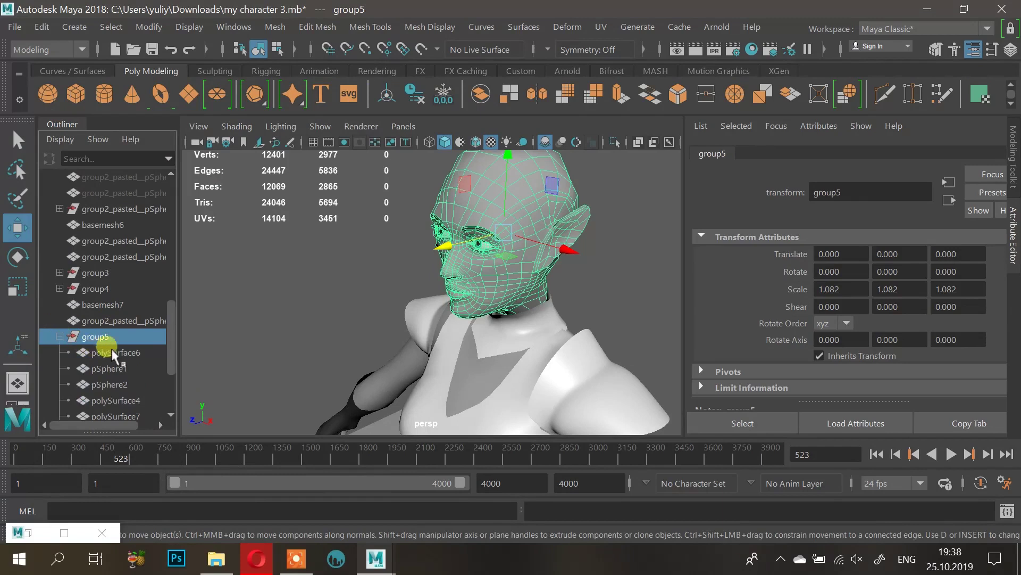
click(520, 195)
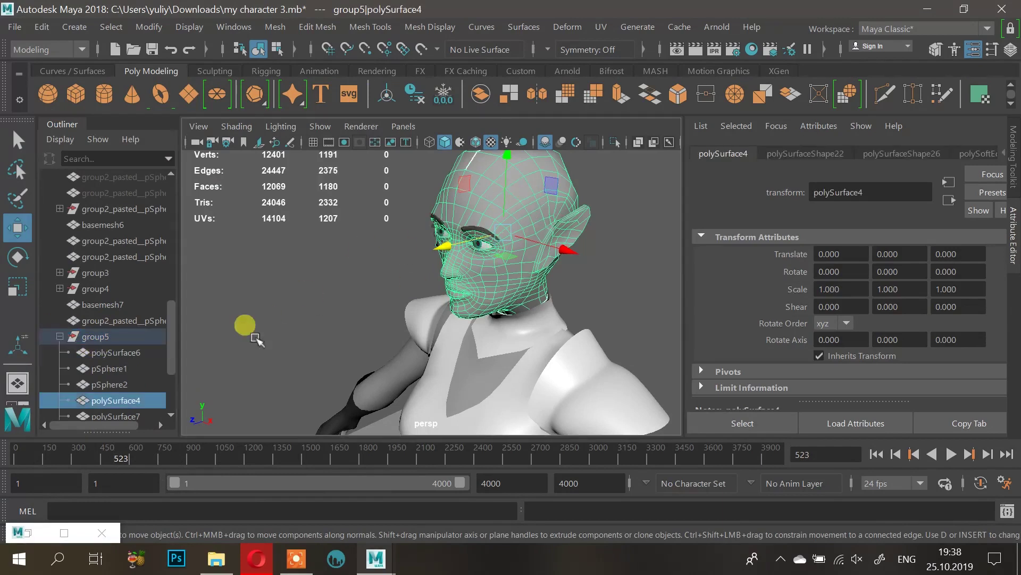
key(ctrl+h)
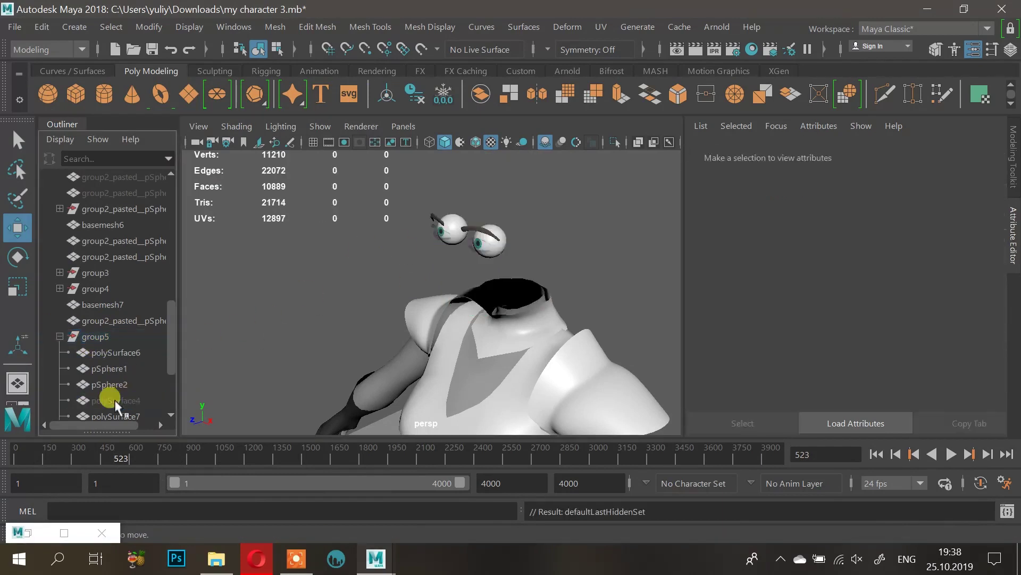
Step: Select the eyeball pSphere1 and inspect how the eyelash strips sit around it from behind, the side and the front
scroll(128, 388, down, 3)
alt+drag(409, 254, 491, 356)
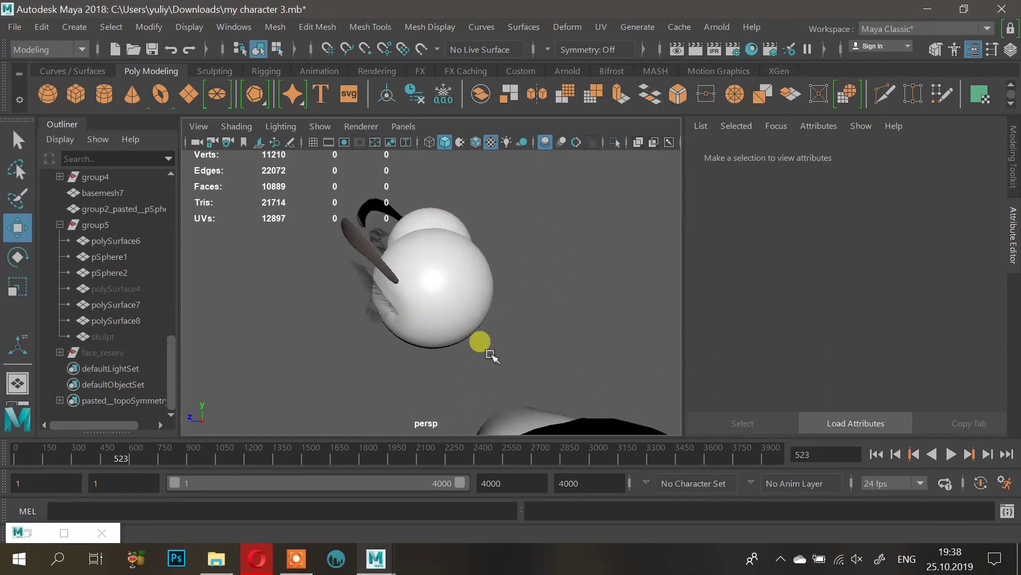
click(484, 296)
alt+drag(559, 282, 645, 277)
alt+drag(391, 273, 607, 341)
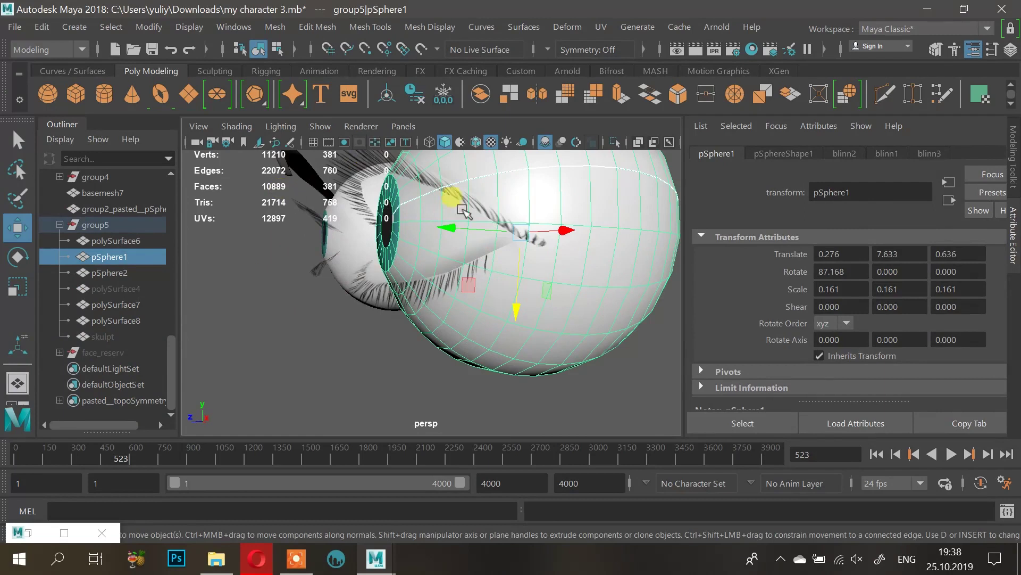
mouse_move(474, 260)
alt+mouse_down()
mouse_move(321, 282)
mouse_move(383, 282)
mouse_move(319, 283)
mouse_move(362, 304)
mouse_move(471, 262)
mouse_move(596, 268)
mouse_move(477, 267)
alt+mouse_up()
key(e)
key(ctrl+z)
alt+right_drag(477, 268, 532, 328)
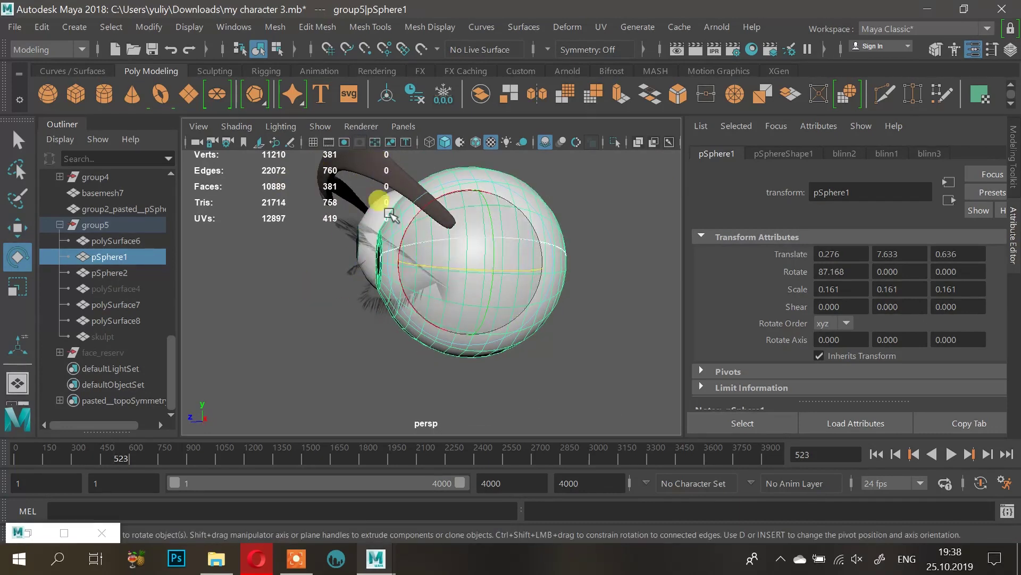
alt+drag(303, 235, 394, 189)
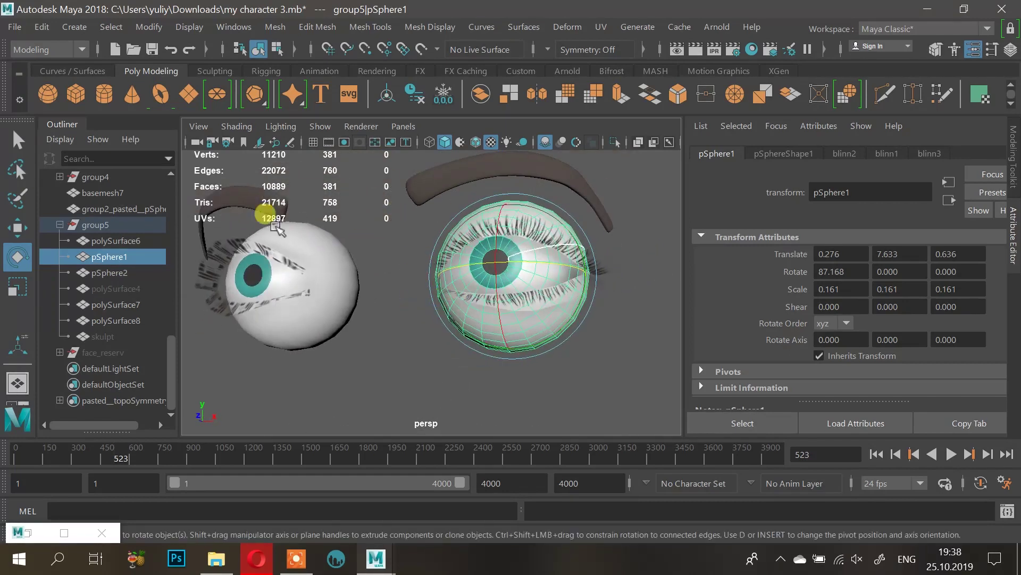
Step: Expand the face_reserv group in the Outliner and unhide it
click(108, 292)
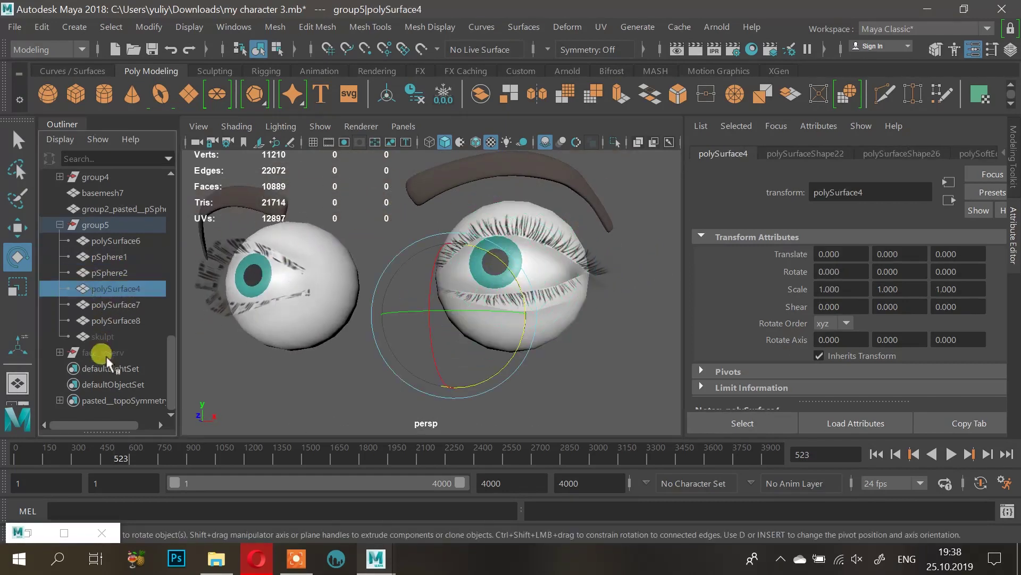
click(89, 352)
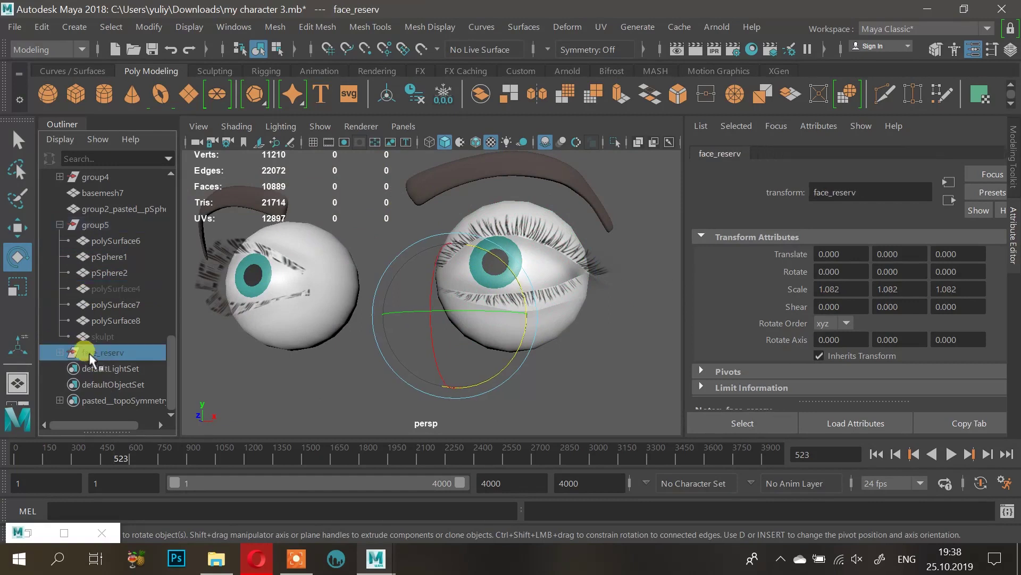
click(58, 352)
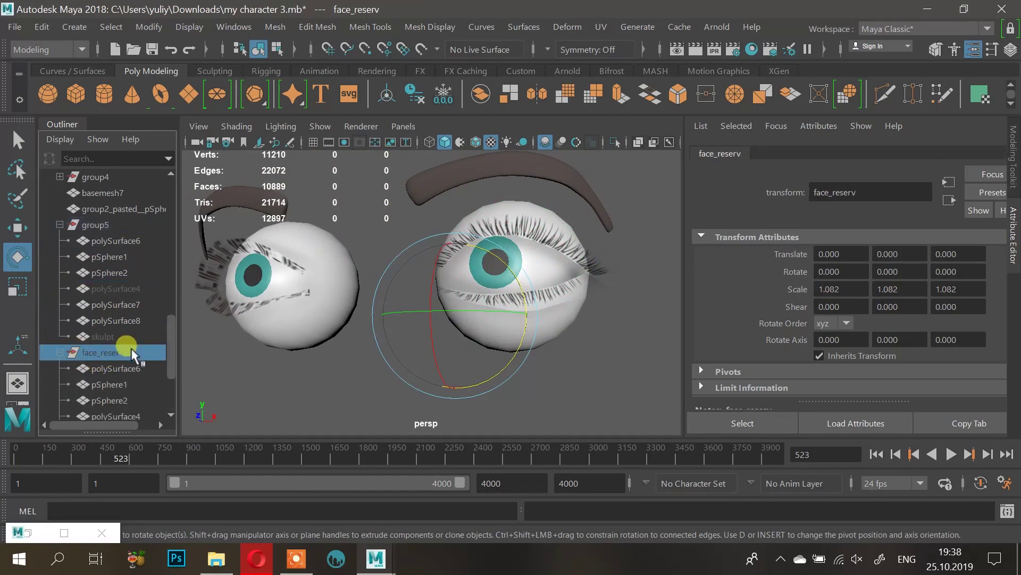
key(shift+h)
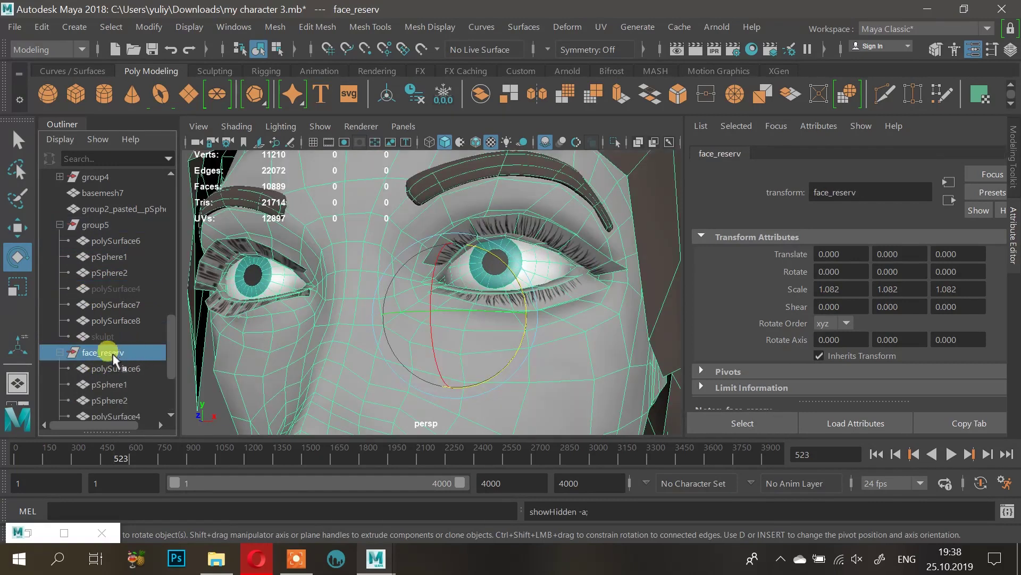
Step: Hide the duplicate eyelashes polySurface6, eyeballs pSphere1 and pSphere2, and eyebrows polySurface7 and polySurface8 inside face_reserv
click(108, 369)
scroll(109, 372, down, 2)
shift+click(109, 289)
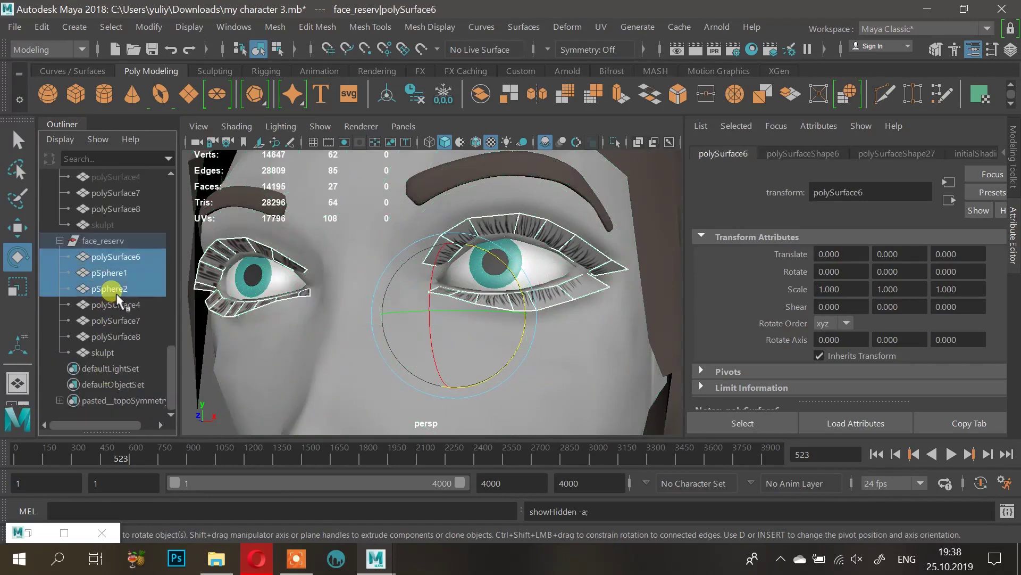
key(ctrl+h)
click(116, 320)
shift+click(117, 334)
key(ctrl+h)
Step: Select the hair mesh skulpt on the face_reserv head and hide it
alt+right_drag(503, 251, 412, 266)
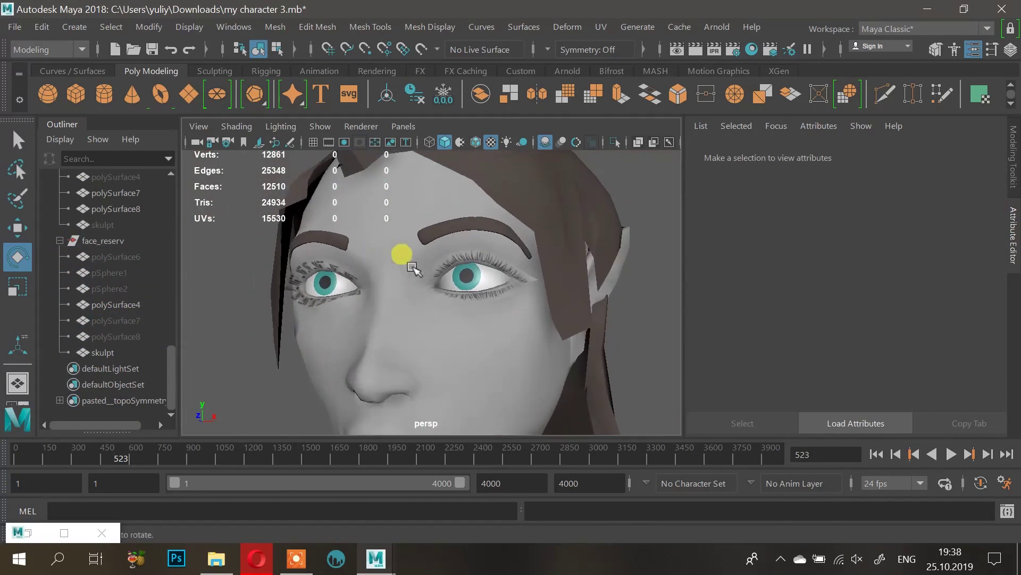
alt+drag(412, 266, 368, 274)
click(554, 214)
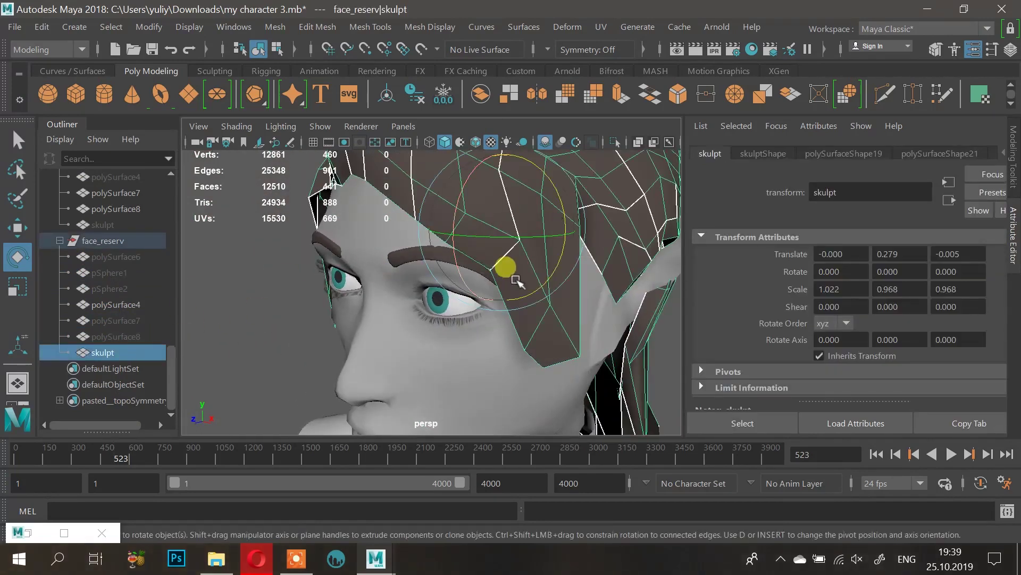
alt+drag(503, 279, 443, 255)
key(ctrl+h)
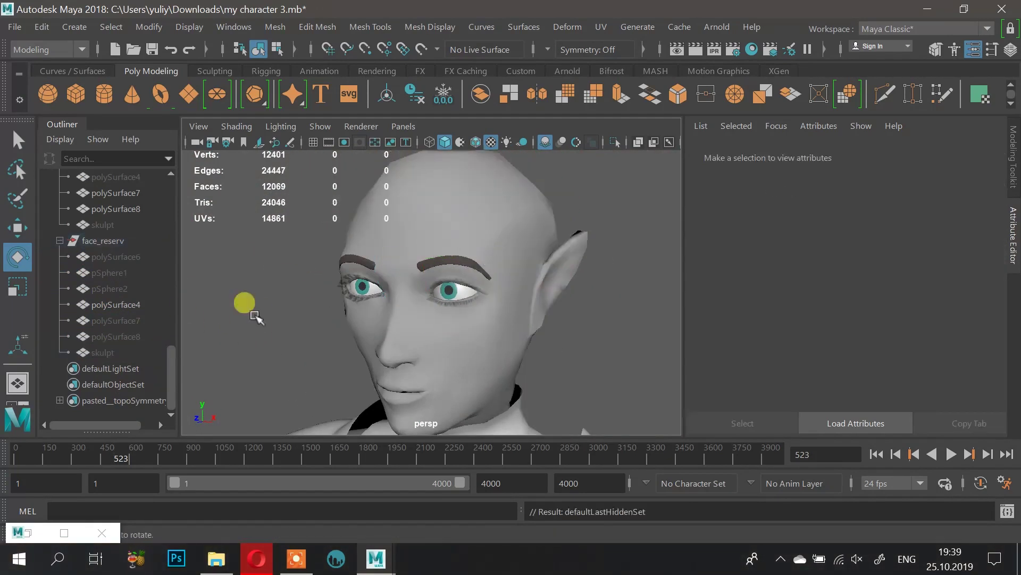
Step: Unhide the duplicate eyebrow polySurface8 in face_reserv to identify it and hide it again
click(128, 336)
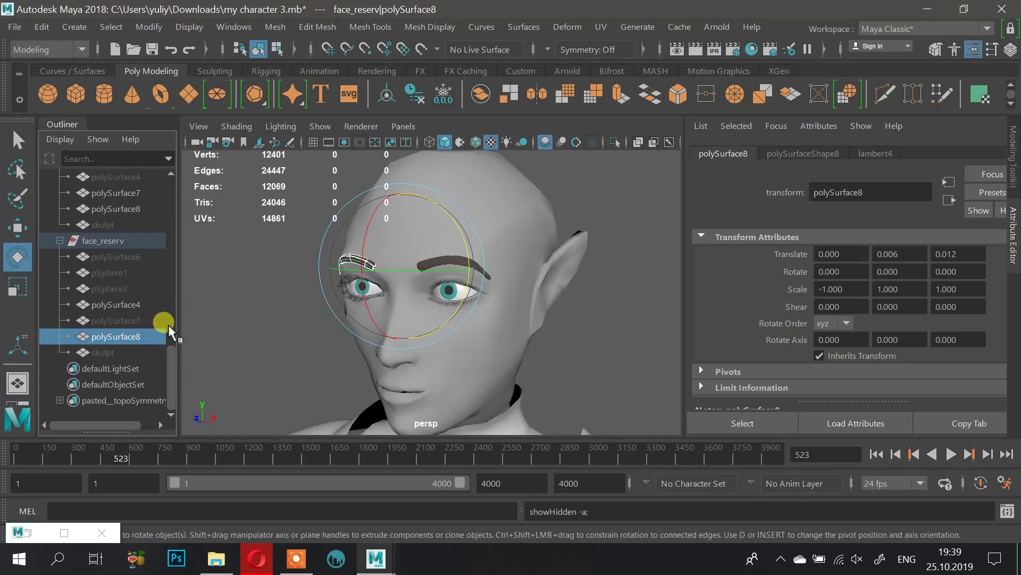
key(ctrl+h)
click(122, 338)
Step: Select the head mesh polySurface4 of face_reserv and look it over up close and together with the body
alt+right_drag(288, 274, 440, 297)
alt+drag(362, 288, 407, 288)
alt+right_drag(407, 289, 519, 311)
alt+drag(519, 312, 536, 339)
click(540, 384)
alt+right_drag(540, 384, 443, 362)
alt+drag(461, 342, 430, 344)
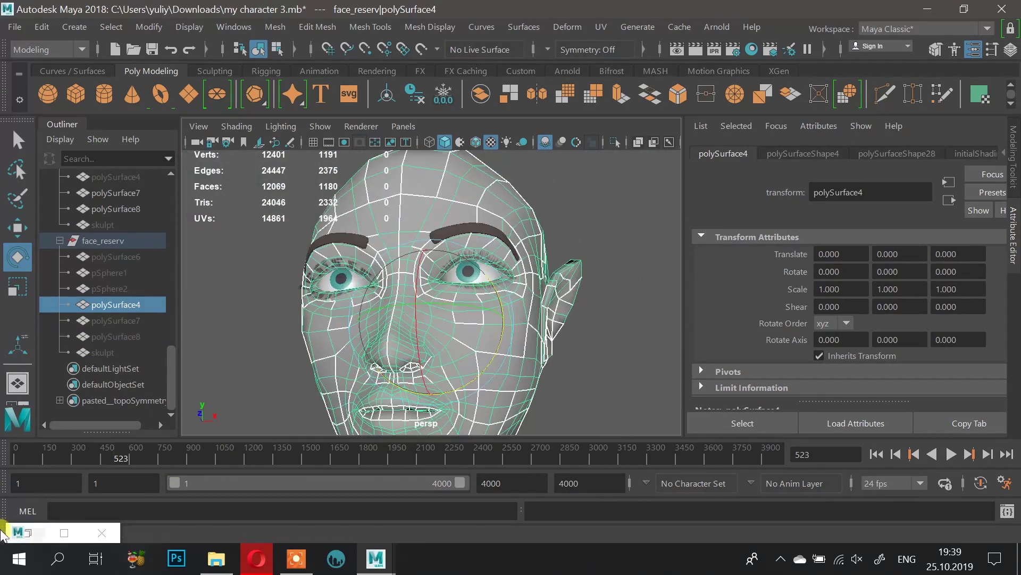
alt+right_drag(407, 354, 387, 336)
alt+drag(387, 336, 495, 274)
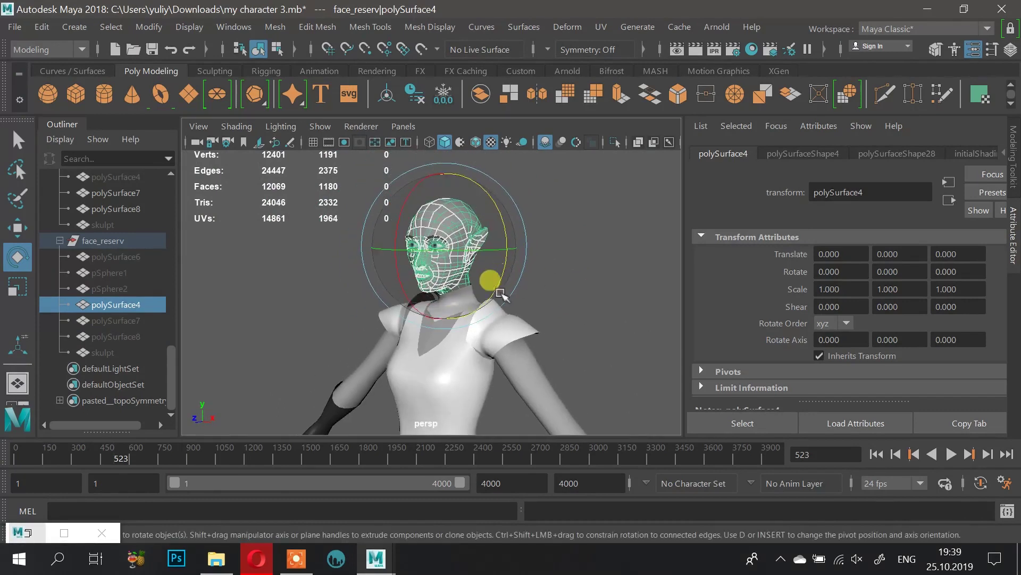
Step: Restore the minimised UV Editor with the head's UVs in view and move it aside to uncover the head
click(23, 533)
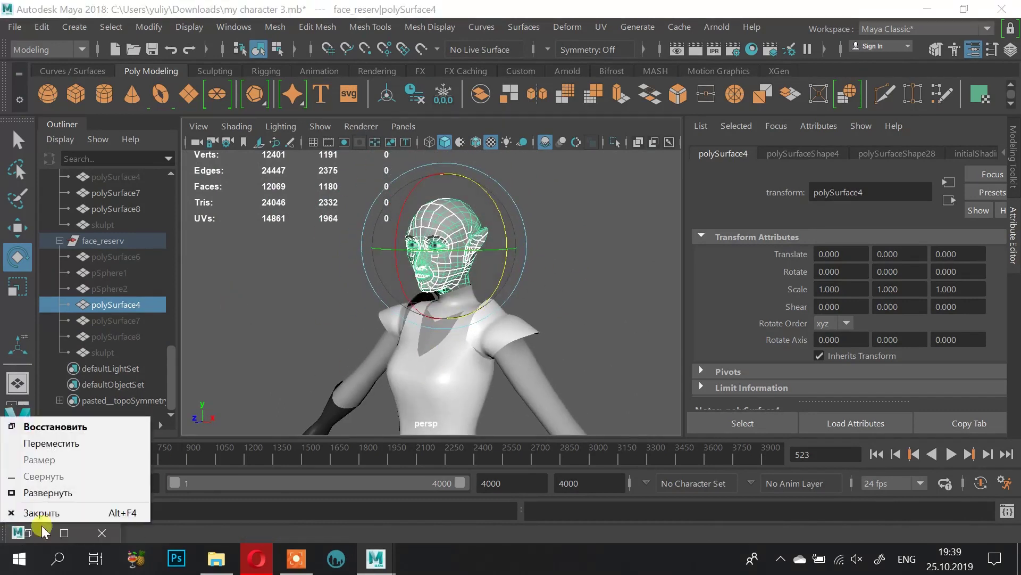
click(75, 424)
scroll(234, 260, down, 4)
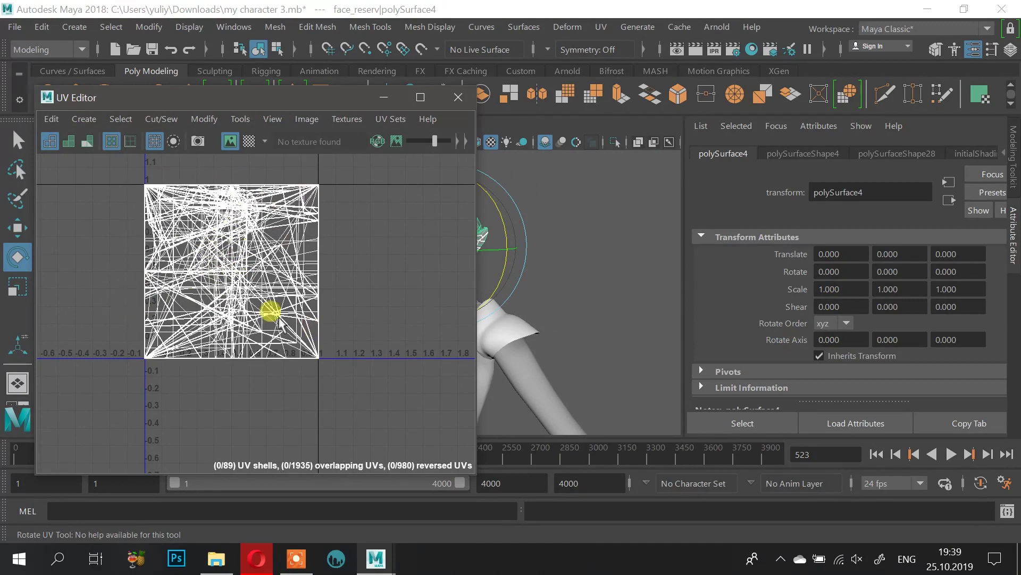
drag(302, 98, 216, 104)
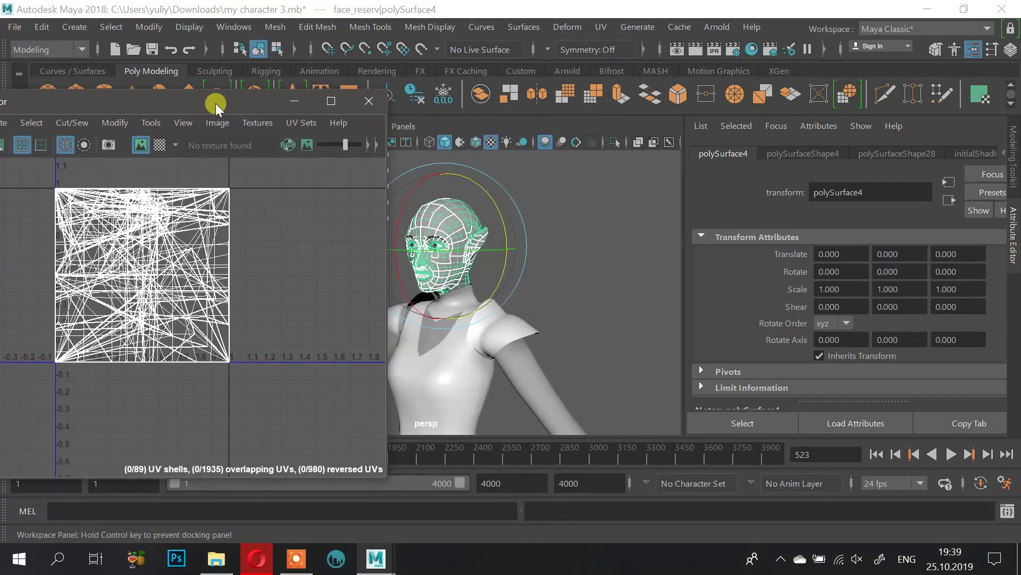
Step: Examine the head mesh's edges and UV borders from the front and the side, comparing them with its UV layout
alt+drag(501, 231, 552, 226)
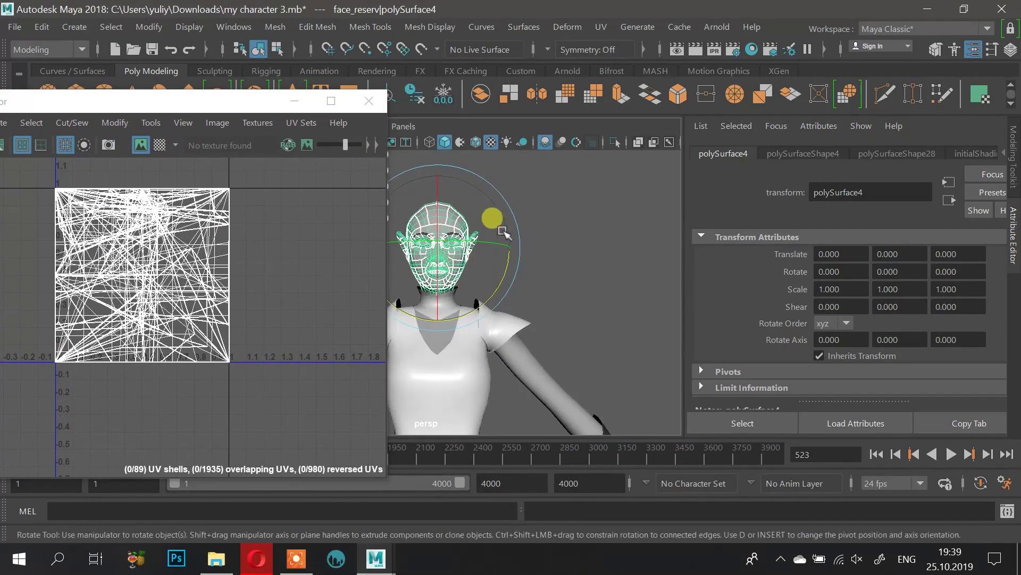
alt+right_drag(502, 228, 577, 278)
alt+middle_drag(535, 249, 575, 295)
alt+right_drag(575, 296, 675, 348)
alt+drag(631, 340, 574, 327)
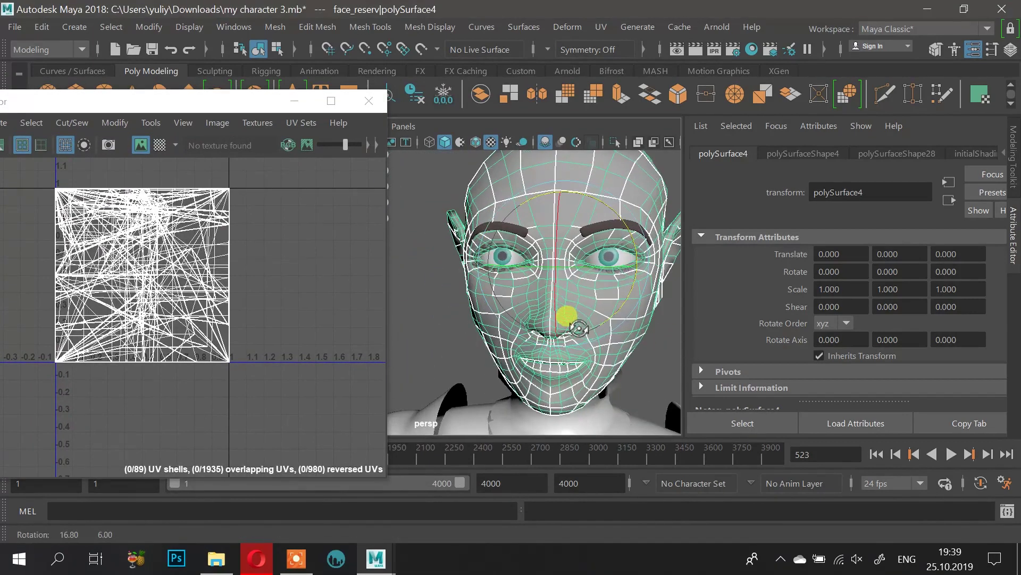
alt+middle_drag(587, 321, 534, 317)
mouse_move(535, 317)
alt+mouse_down()
mouse_move(522, 311)
mouse_move(544, 300)
alt+mouse_up()
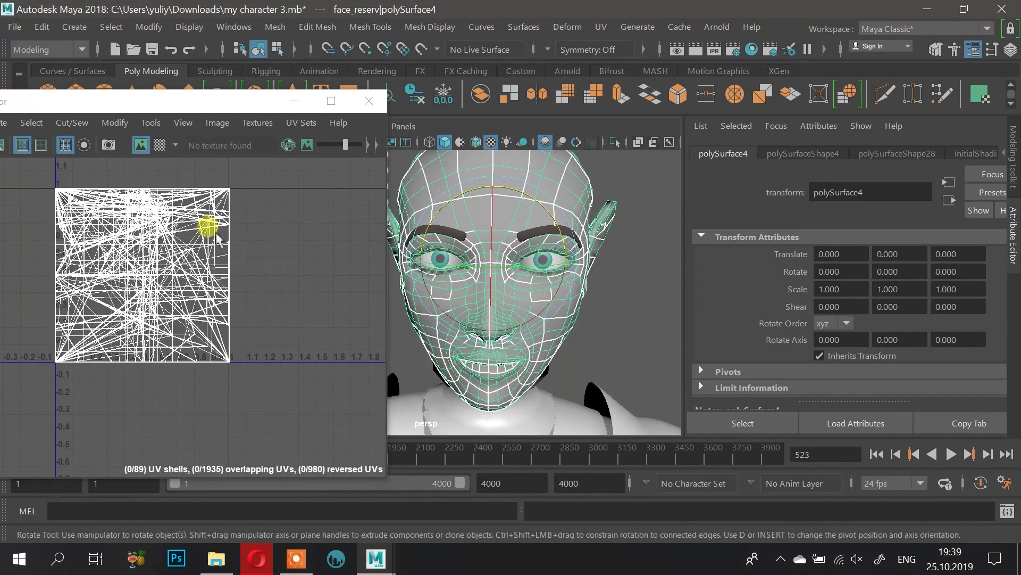
alt+drag(589, 270, 522, 258)
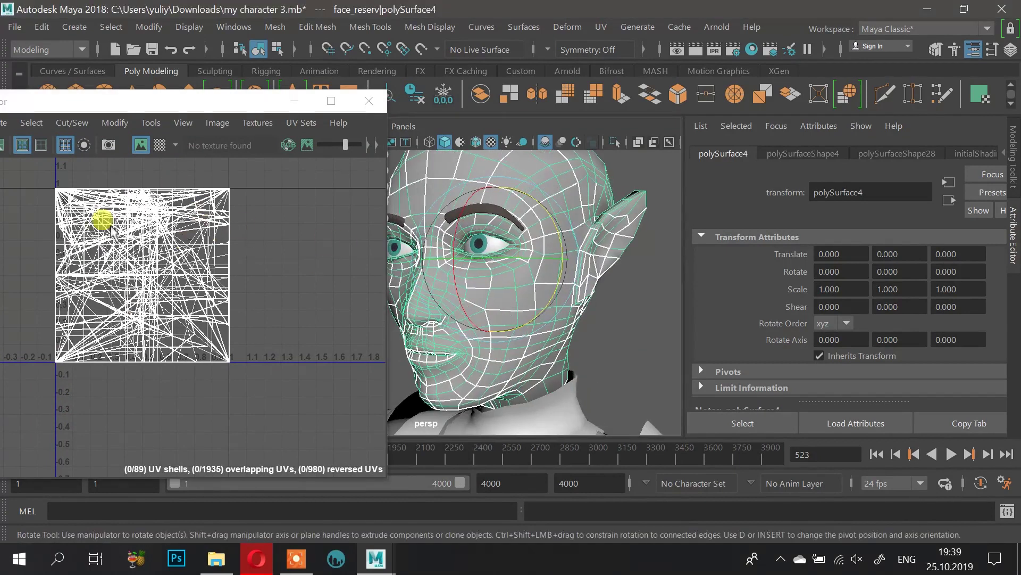
scroll(552, 252, down, 1)
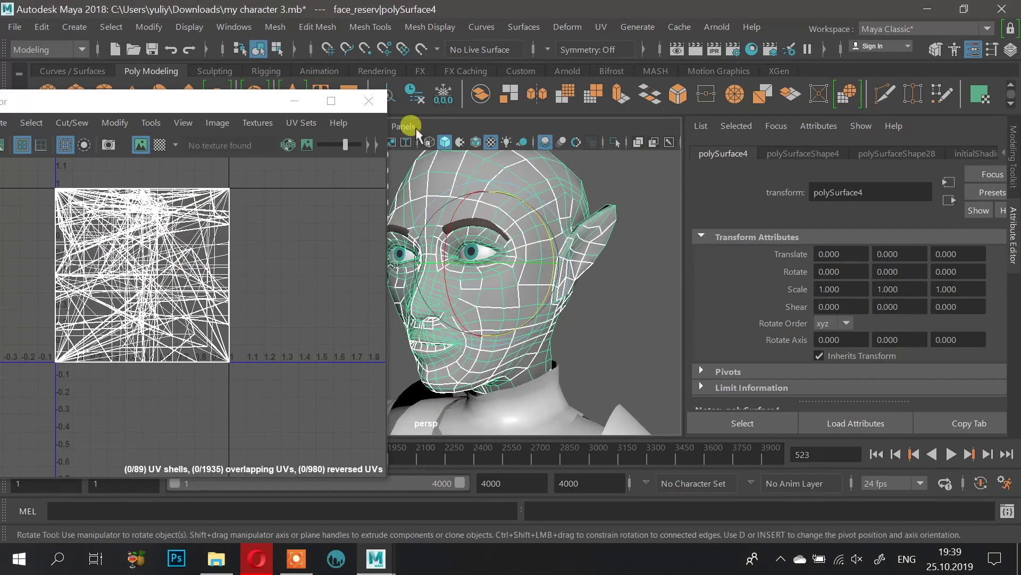
alt+drag(496, 210, 578, 187)
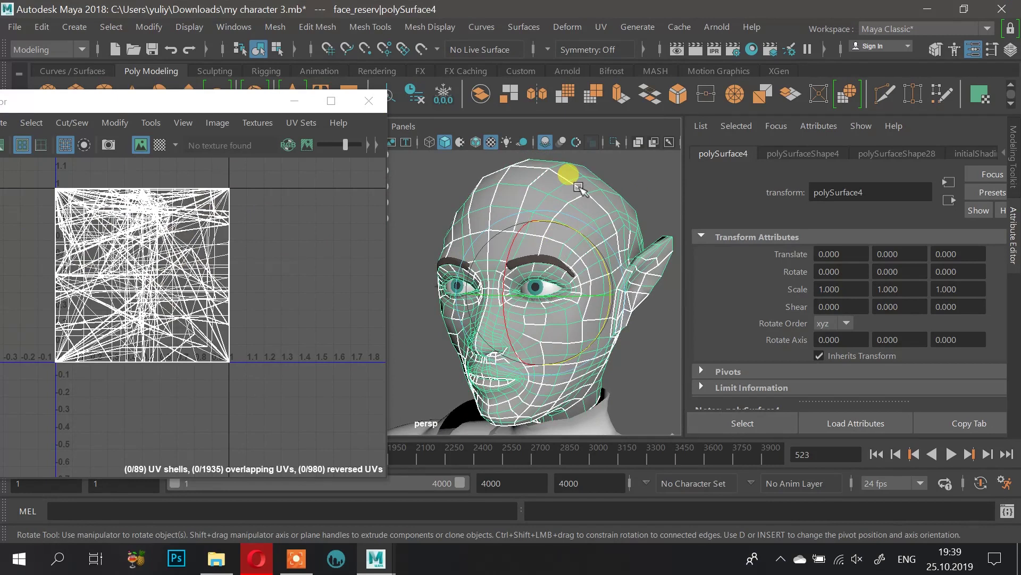
Step: Display the checker map on the head mesh and reposition the UV Editor window
right_drag(579, 187, 634, 75)
click(160, 145)
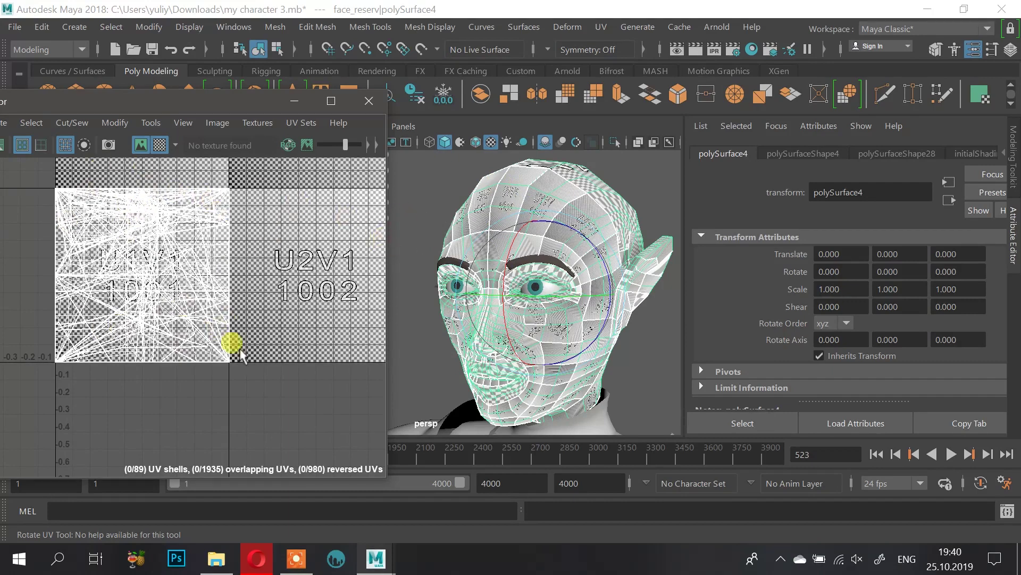
alt+drag(566, 292, 473, 213)
drag(251, 101, 271, 95)
Step: Try a Best Plane UV projection of the whole head using a single face at the centre of the forehead
alt+drag(555, 224, 576, 216)
alt+right_drag(576, 216, 579, 235)
mouse_move(580, 234)
alt+mouse_down()
mouse_move(614, 240)
mouse_move(628, 267)
mouse_move(576, 219)
alt+mouse_up()
alt+right_drag(587, 231, 612, 250)
click(601, 26)
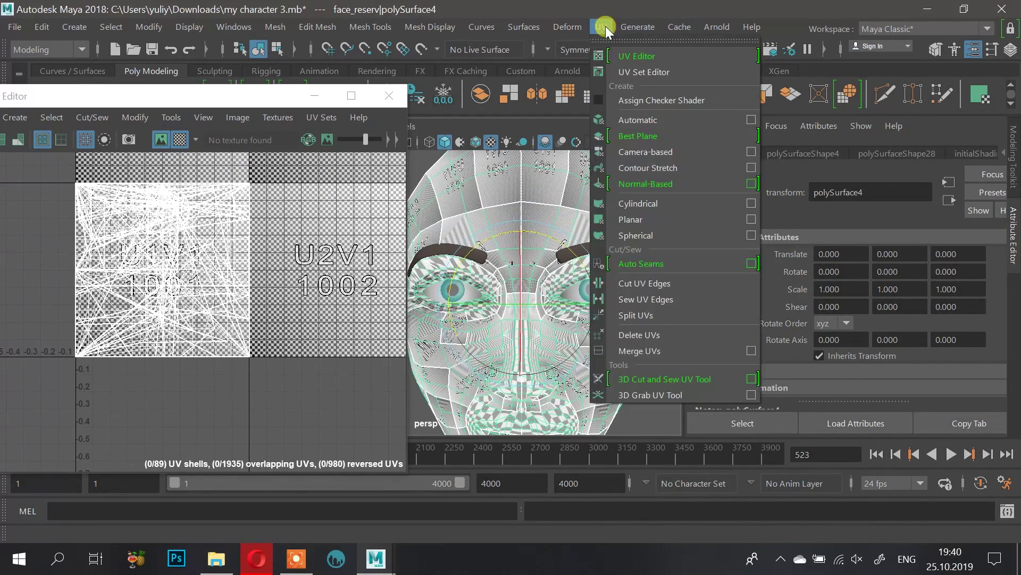
click(633, 138)
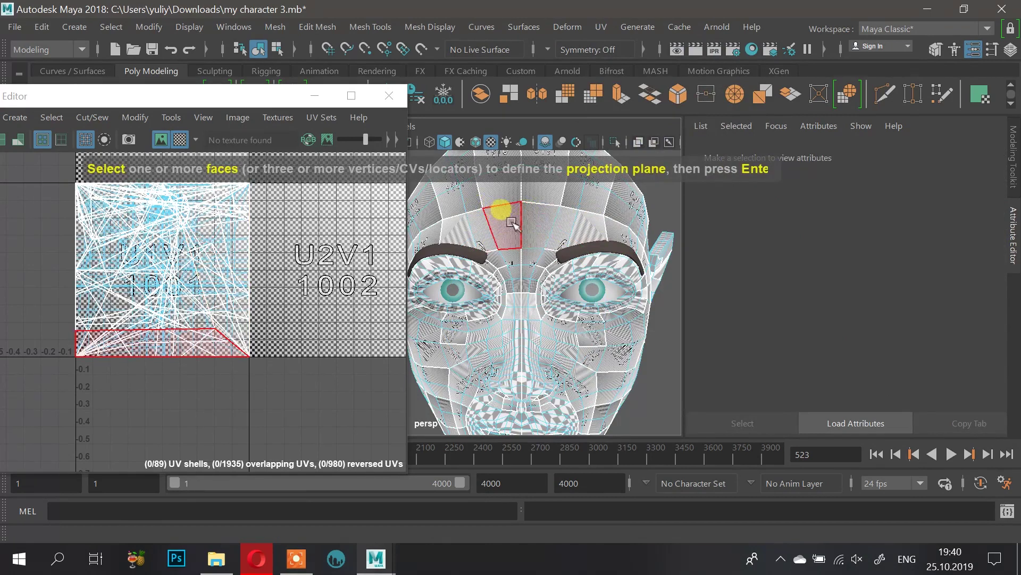
click(536, 222)
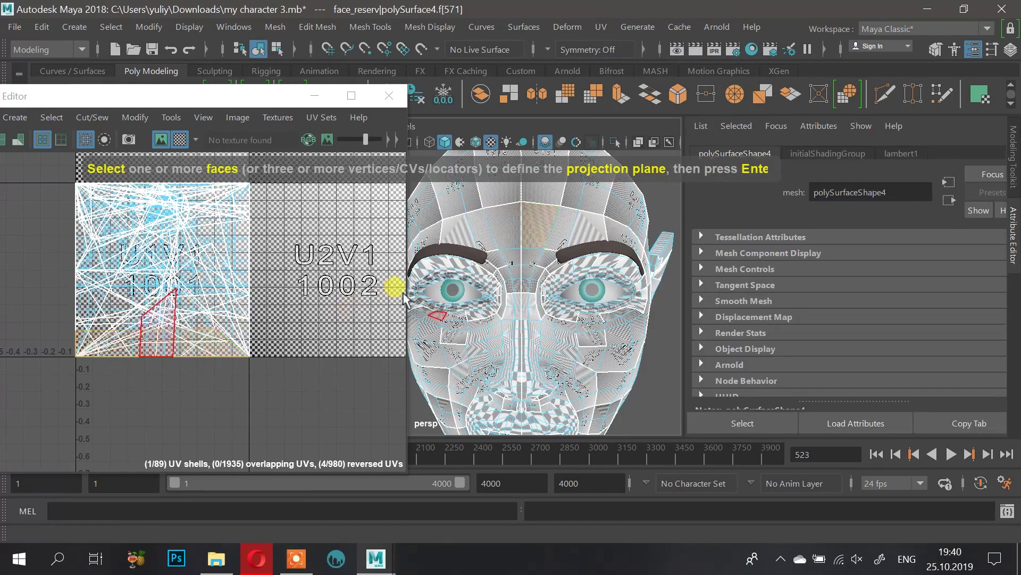
key(Return)
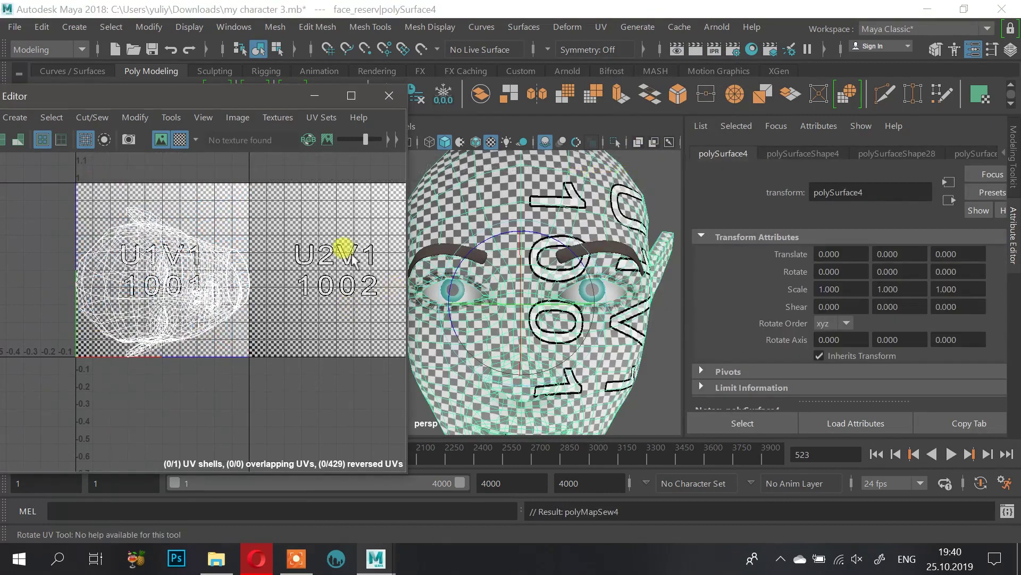
scroll(206, 263, up, 4)
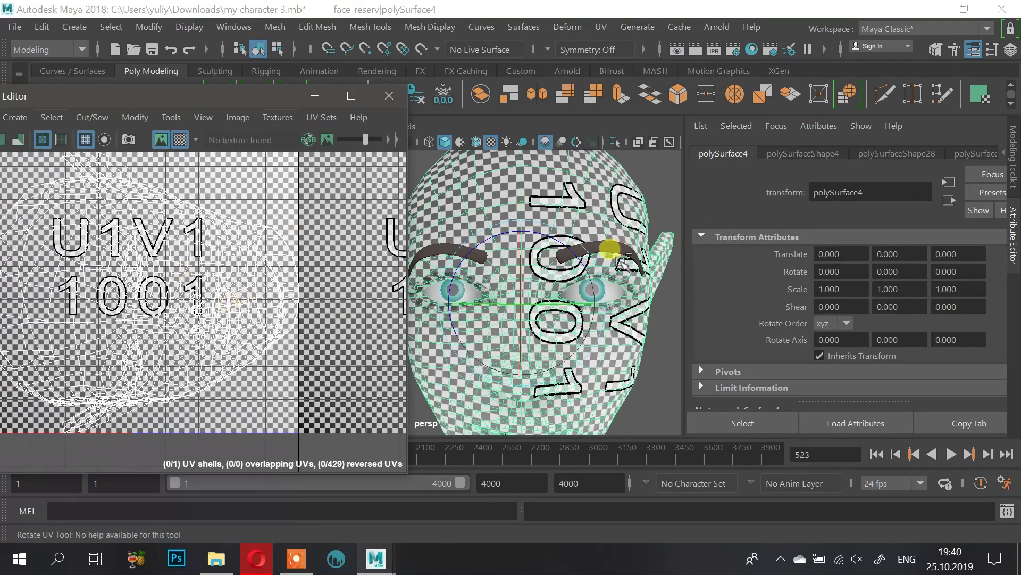
key(ctrl+z)
key(q)
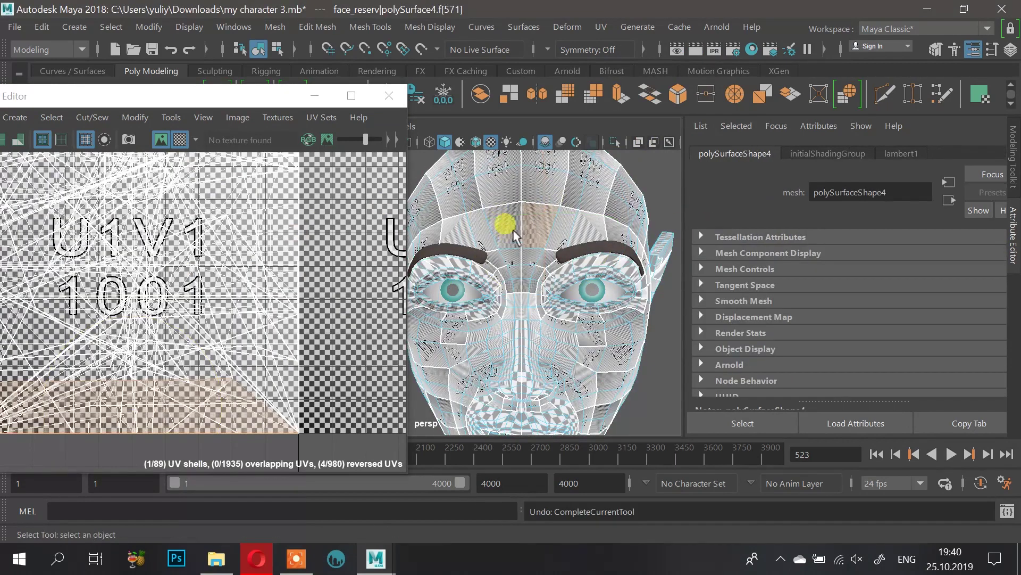
Step: Apply a Best Plane UV projection to the whole head using the two central forehead faces as the projection plane
right_drag(523, 218, 605, 59)
right_drag(531, 141, 554, 27)
click(605, 25)
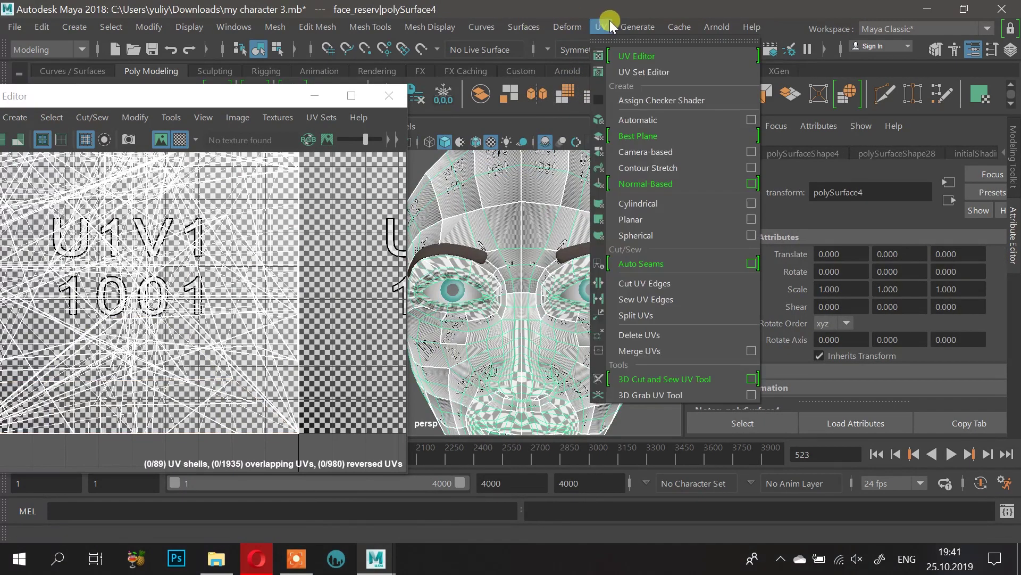
click(642, 137)
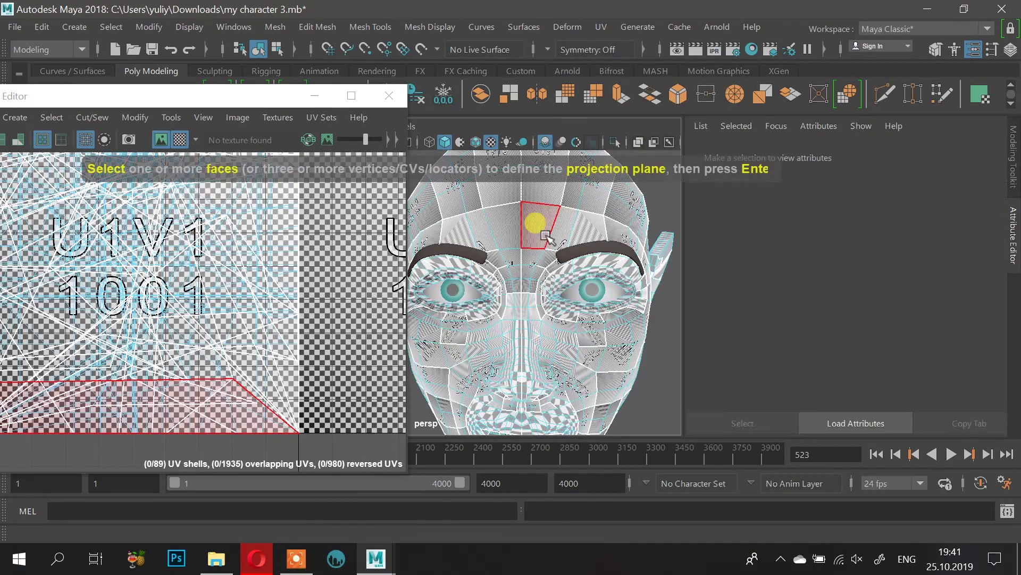
click(539, 220)
shift+click(500, 220)
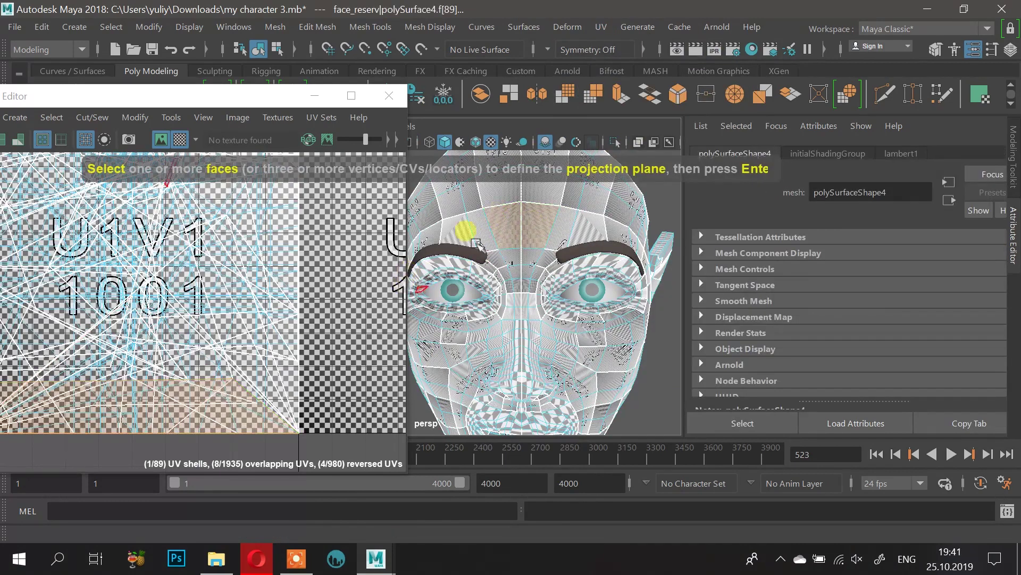
scroll(168, 287, down, 3)
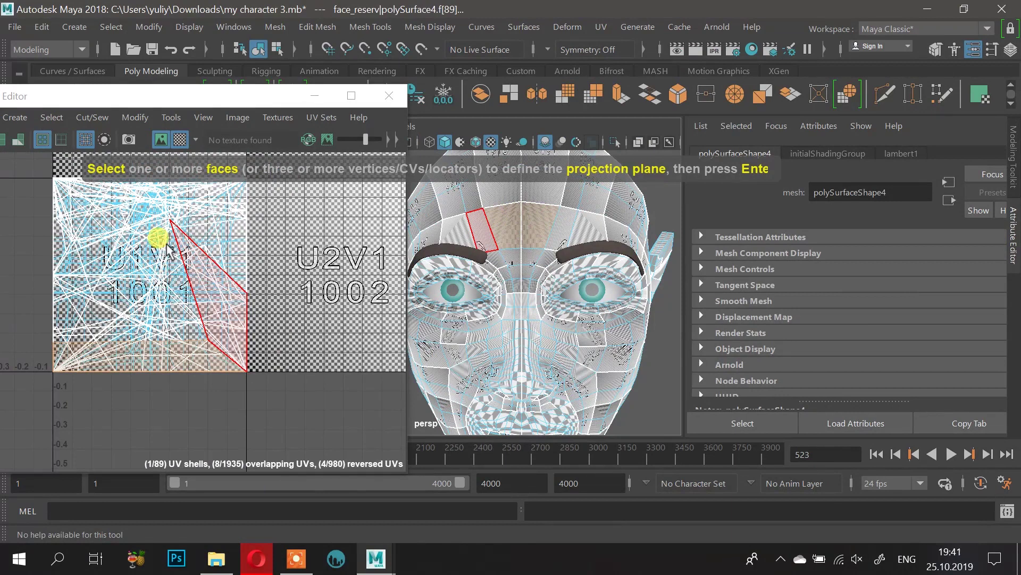
key(Return)
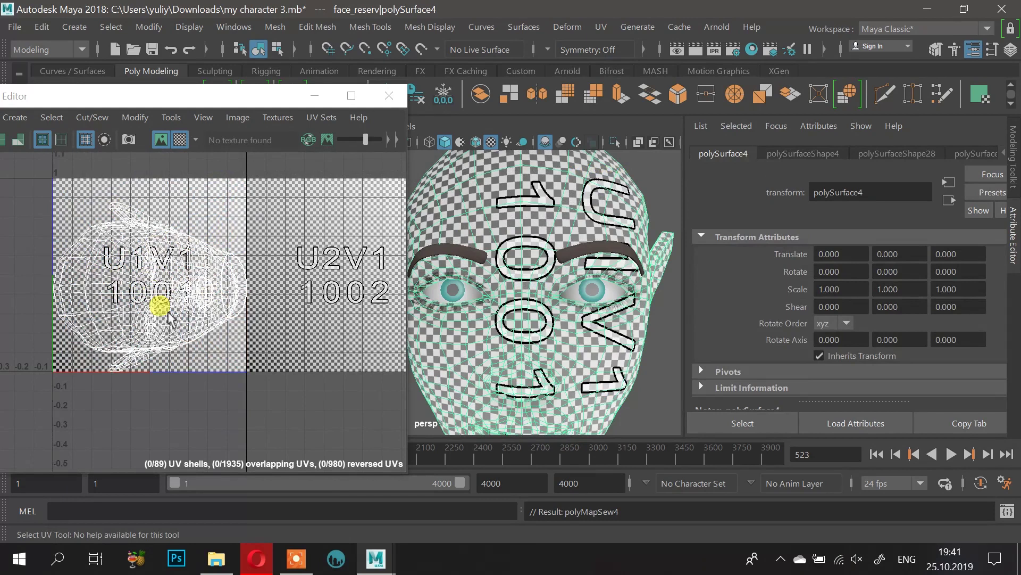
Step: Dim the checker image in the UV Editor to make the head's UV wireframe easier to read
scroll(178, 274, up, 3)
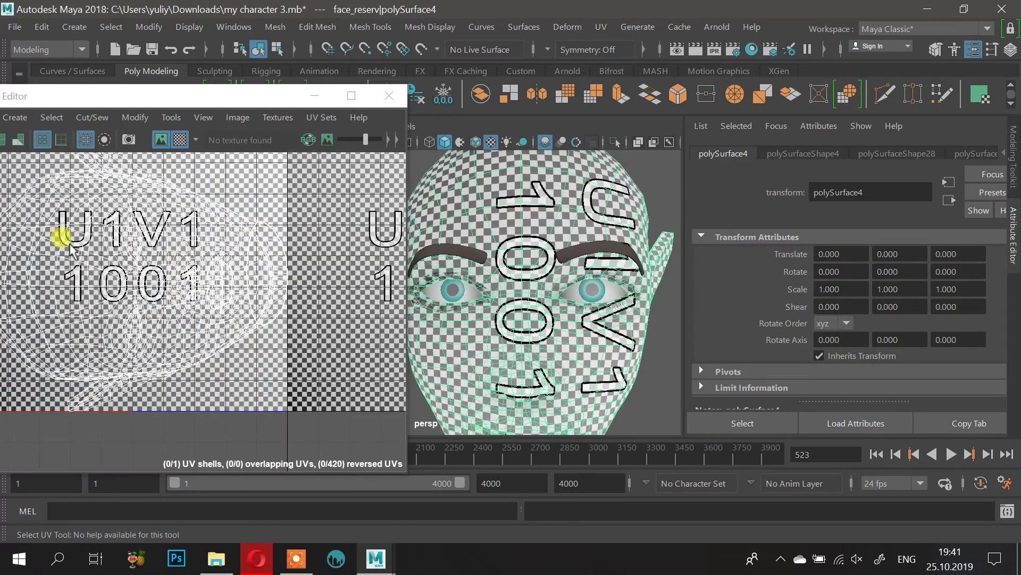
scroll(145, 278, down, 2)
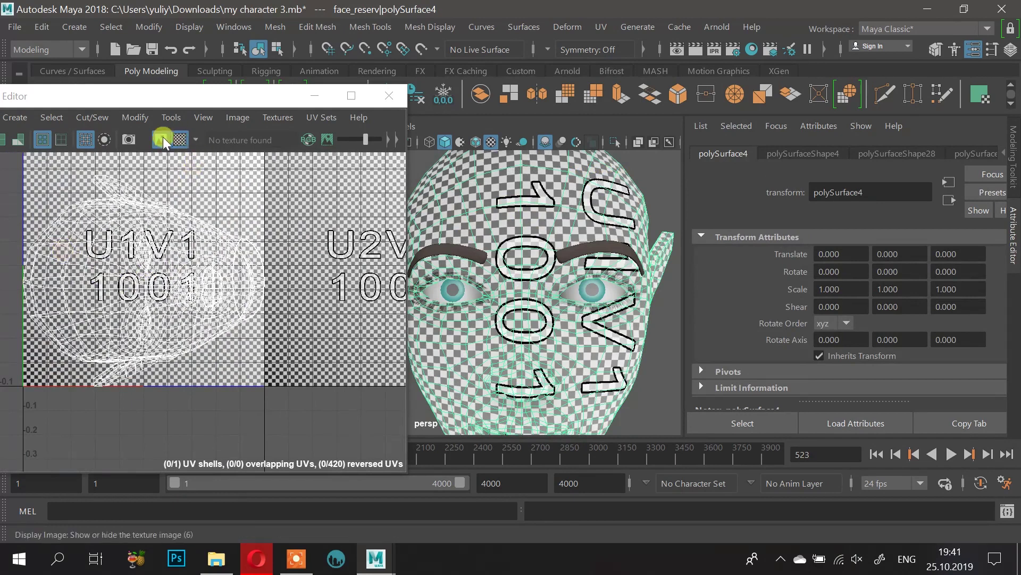
mouse_move(365, 139)
mouse_down()
mouse_move(331, 142)
mouse_move(374, 136)
mouse_move(361, 139)
mouse_up()
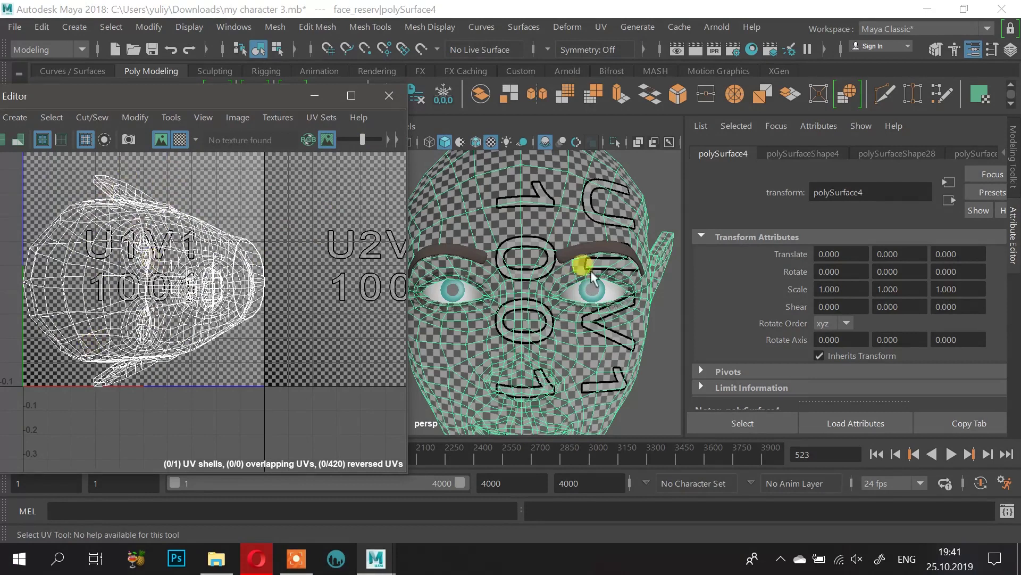
Step: Switch the head mesh to edge component selection
alt+right_drag(593, 254, 463, 239)
alt+middle_drag(530, 232, 608, 218)
alt+drag(543, 213, 570, 227)
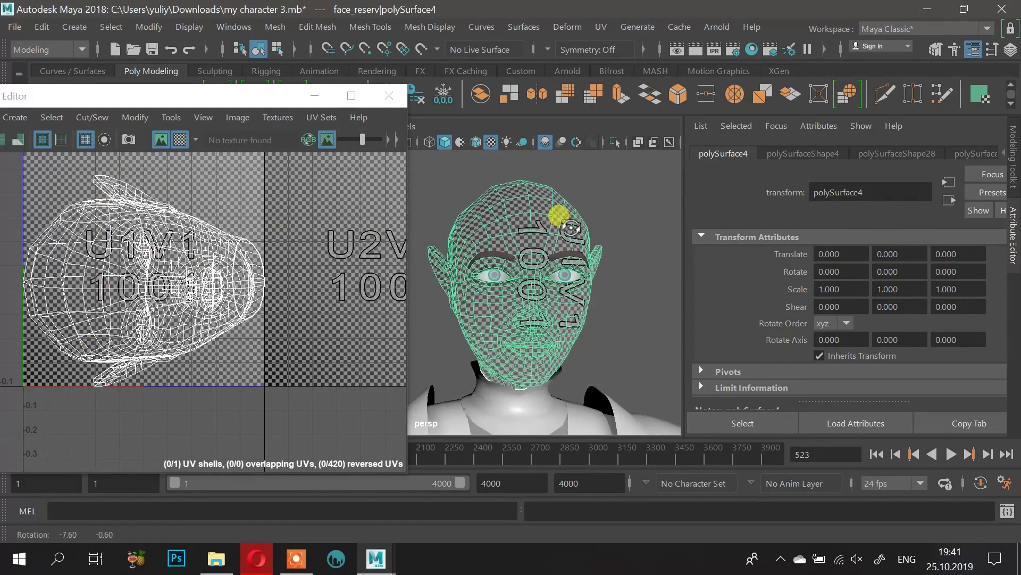
alt+right_drag(571, 227, 589, 259)
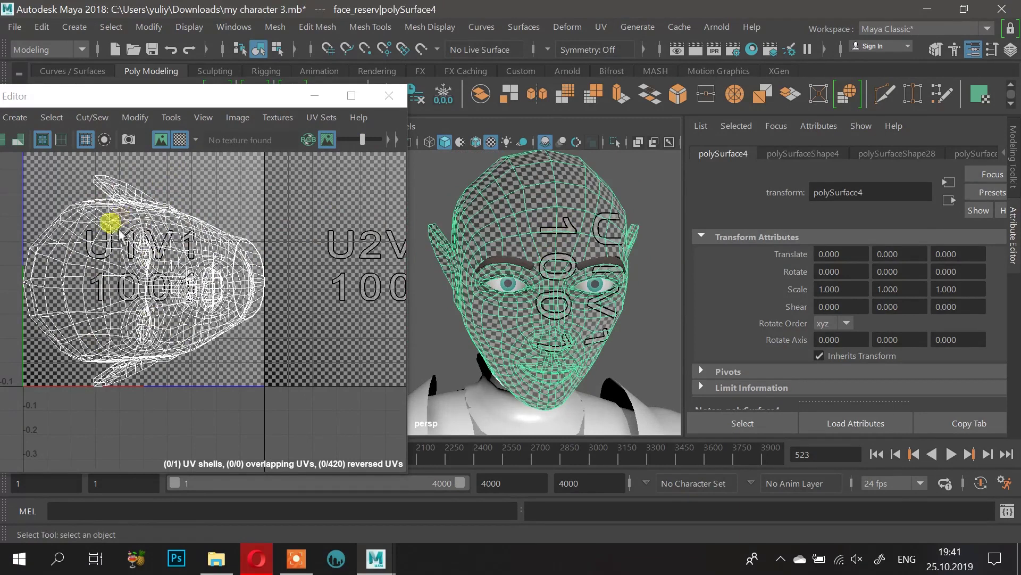
alt+drag(541, 205, 581, 223)
right_drag(581, 223, 575, 50)
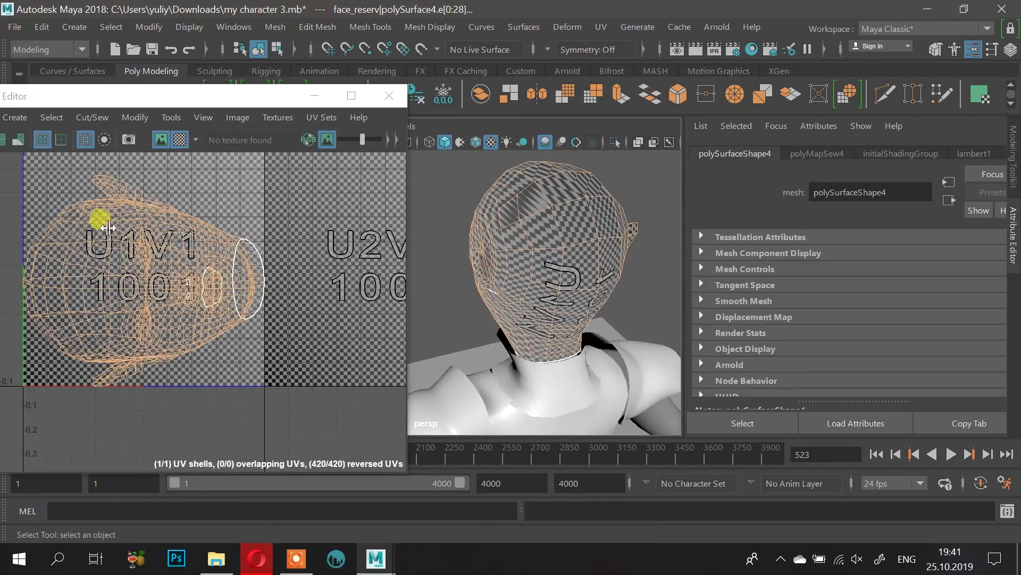
Step: Examine the checker pattern on the face, sides, neck and back of the head to plan the UV seams
alt+drag(457, 221, 532, 194)
alt+middle_drag(465, 219, 527, 269)
alt+right_drag(527, 269, 601, 352)
alt+drag(601, 352, 616, 281)
mouse_move(597, 319)
alt+mouse_down()
mouse_move(554, 292)
mouse_move(589, 325)
alt+mouse_up()
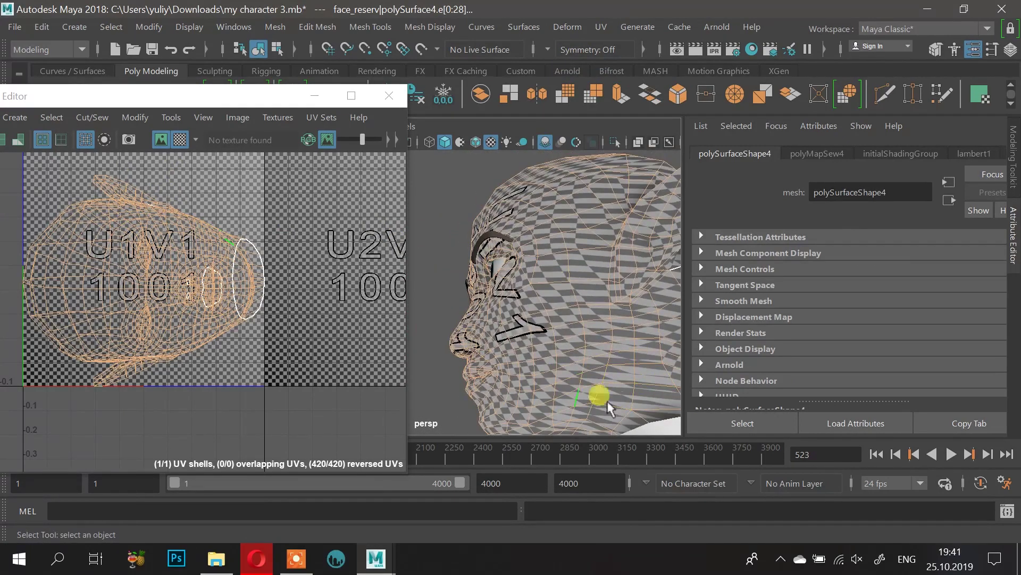
alt+drag(606, 359, 650, 347)
alt+right_drag(639, 341, 559, 288)
alt+middle_drag(564, 313, 507, 268)
alt+drag(507, 267, 479, 269)
alt+right_drag(479, 268, 628, 196)
alt+middle_drag(628, 197, 557, 243)
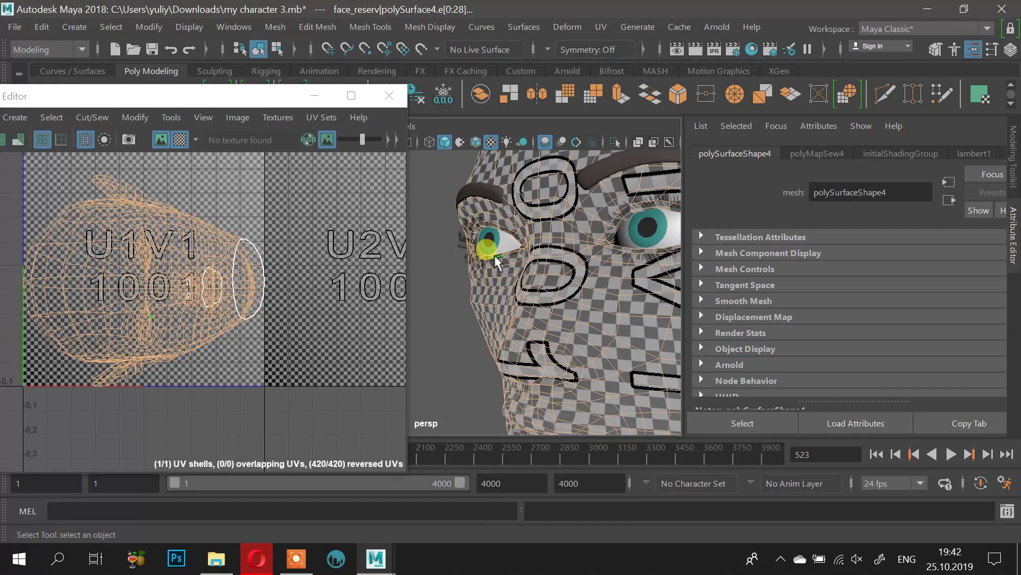
click(464, 199)
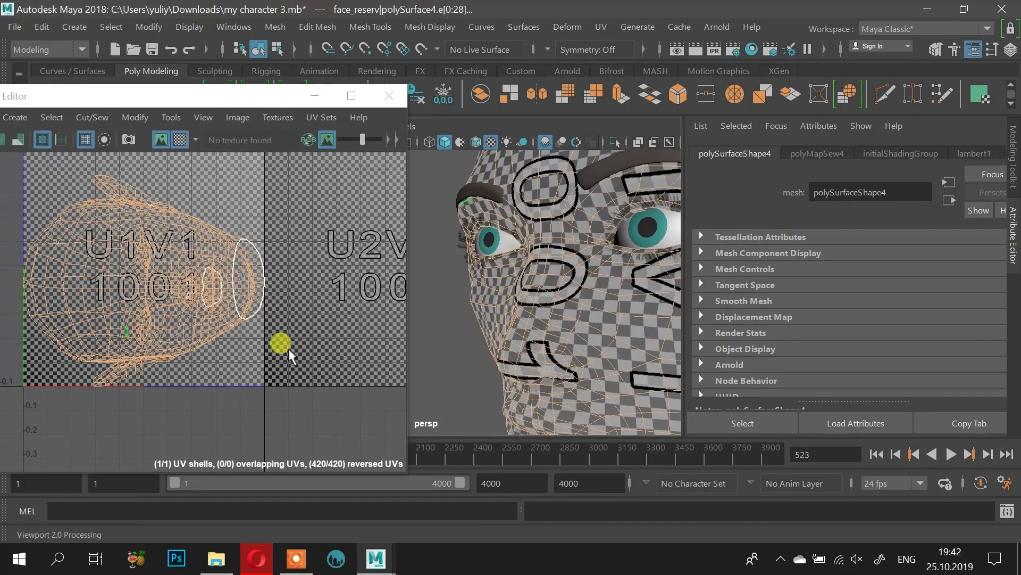
click(545, 291)
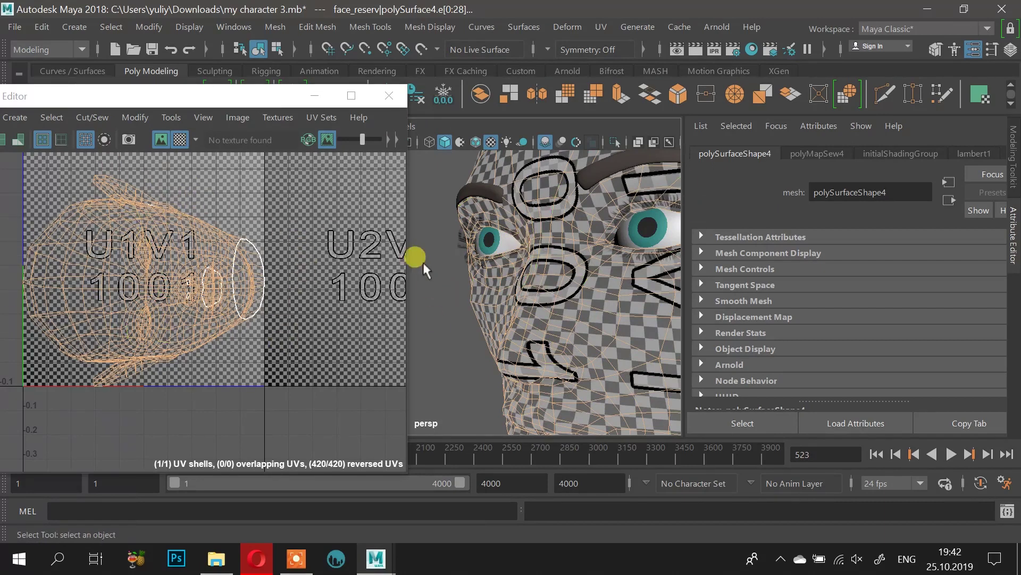
scroll(552, 256, down, 3)
alt+drag(611, 292, 530, 299)
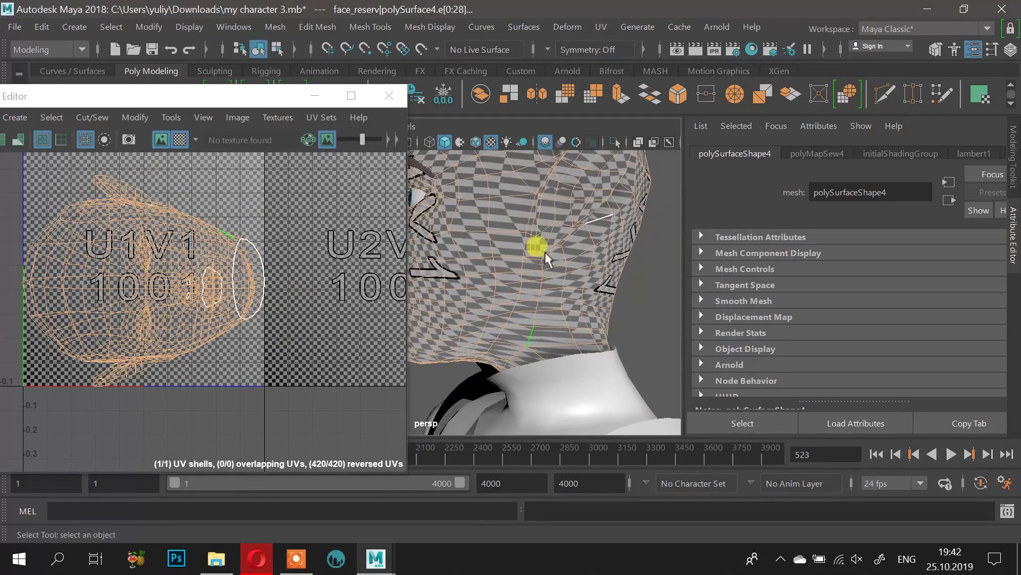
click(596, 296)
alt+drag(596, 295, 575, 320)
scroll(575, 320, down, 2)
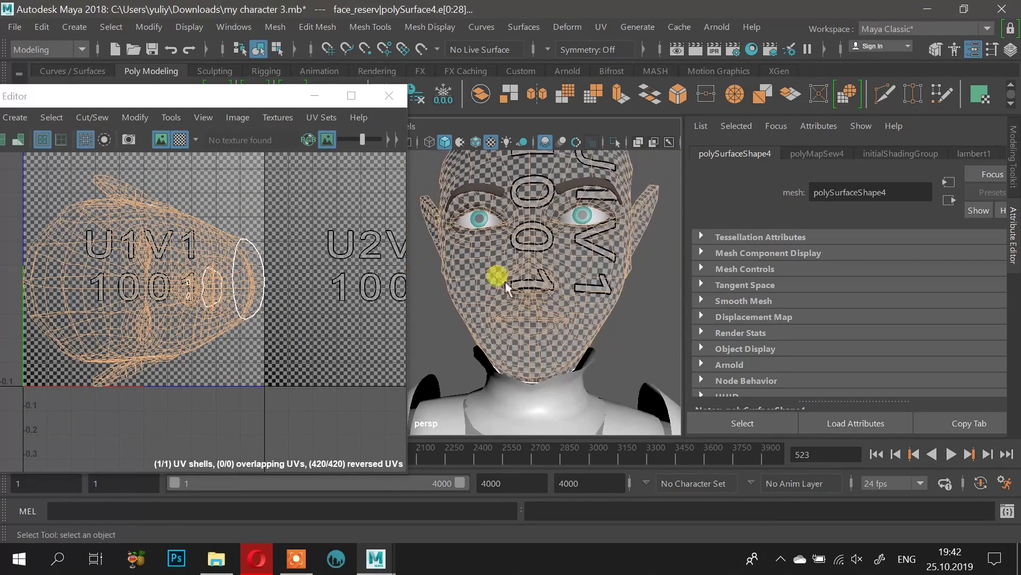
scroll(604, 235, down, 2)
alt+middle_drag(611, 234, 631, 297)
alt+drag(631, 297, 541, 298)
alt+drag(566, 246, 516, 253)
alt+middle_drag(562, 262, 651, 254)
Step: Select the central line of edges down the back of the head from the crown to the neck opening
right_drag(538, 260, 526, 70)
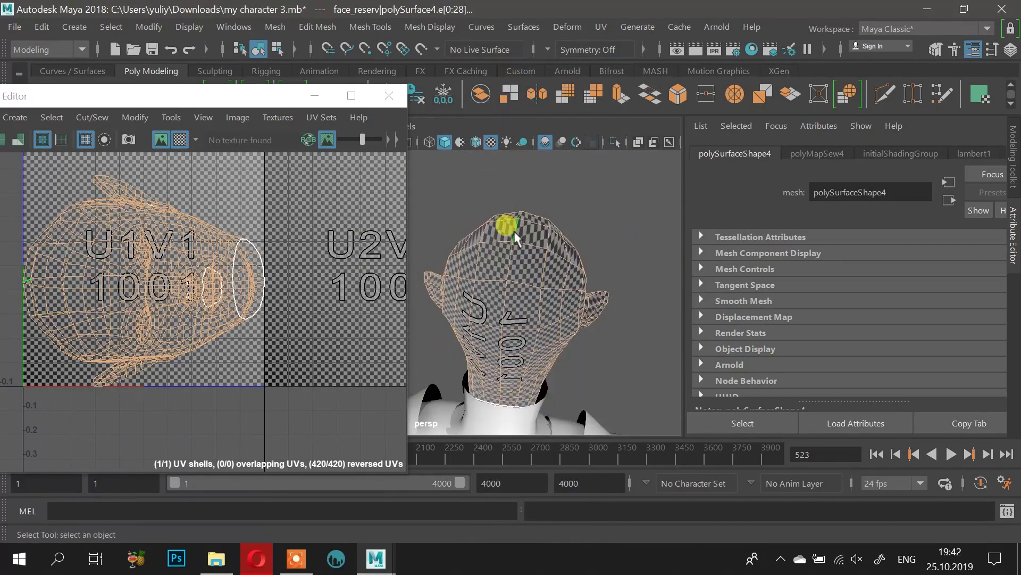
click(514, 230)
shift+click(508, 265)
shift+click(502, 301)
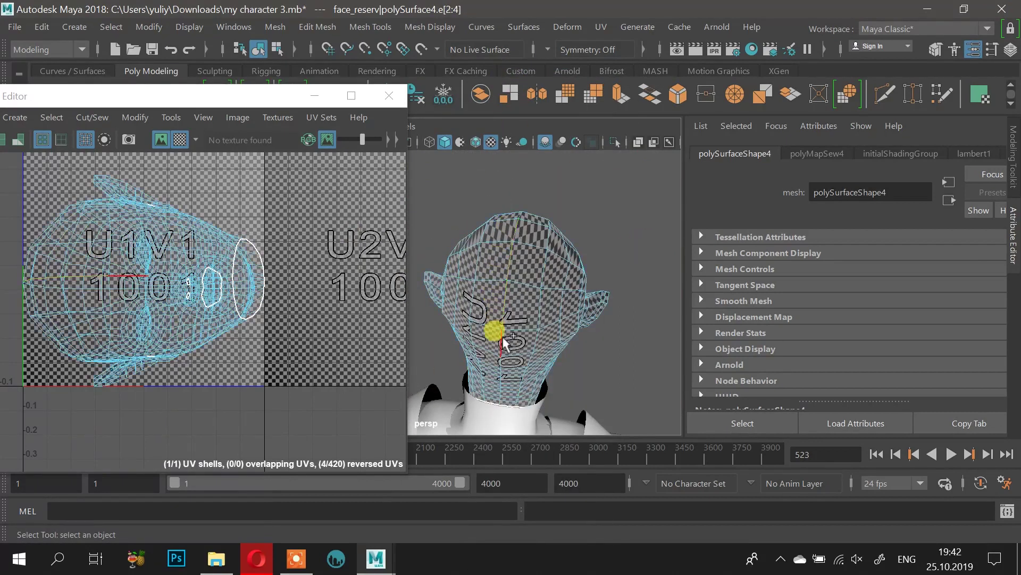
shift+click(502, 341)
alt+right_drag(503, 379, 624, 289)
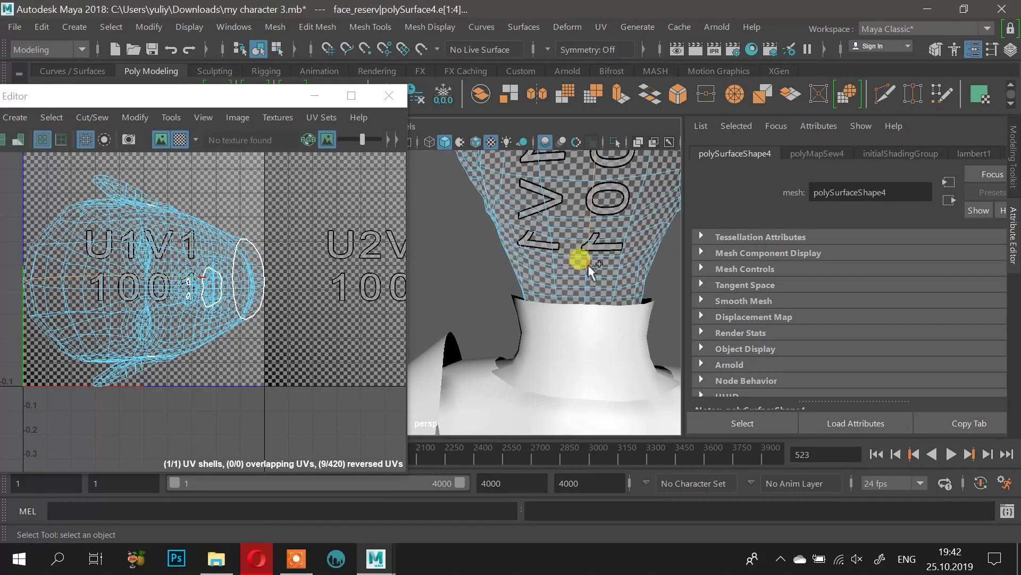
shift+click(589, 288)
alt+drag(586, 286, 495, 378)
shift+click(470, 387)
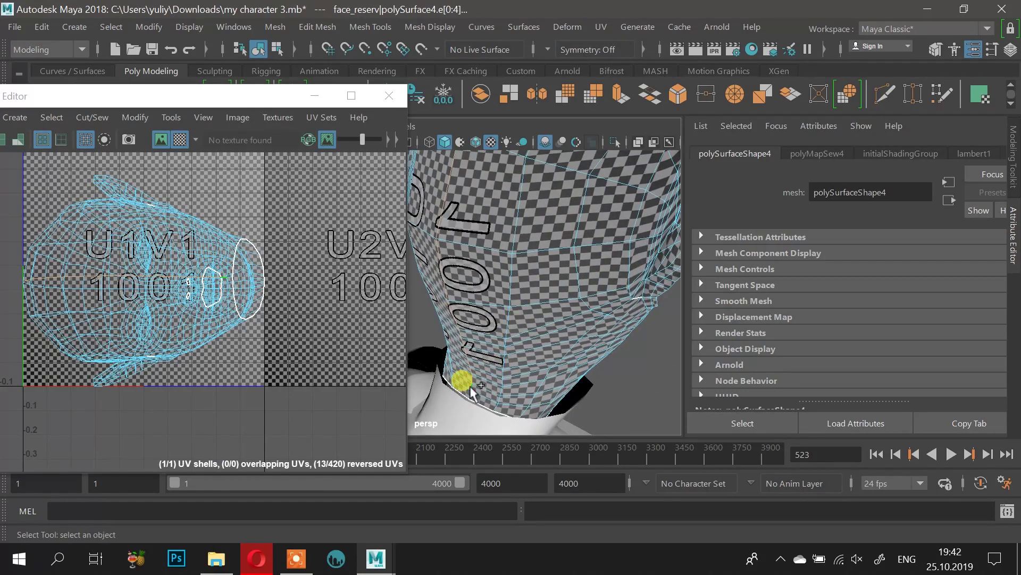
alt+drag(470, 394, 558, 338)
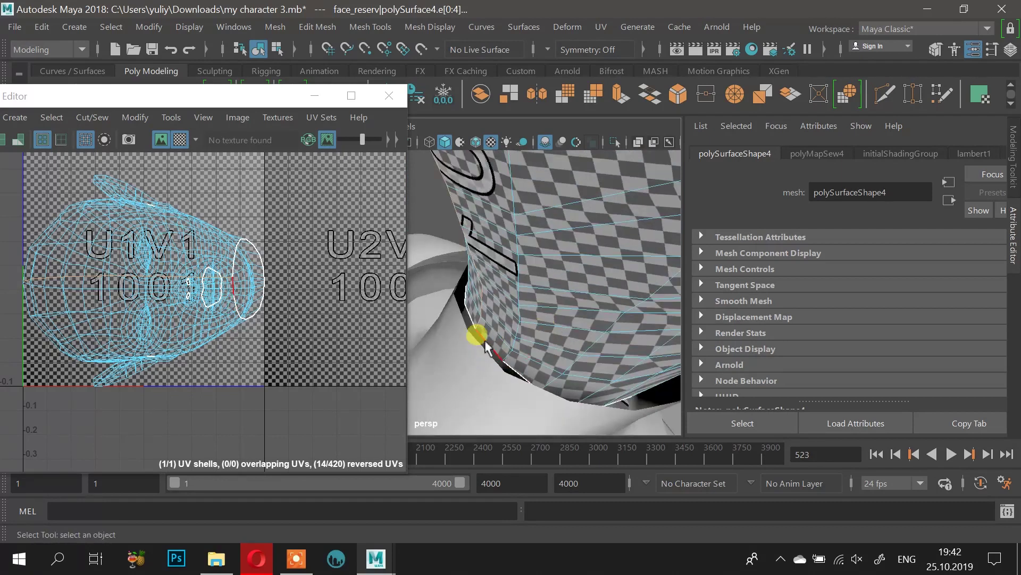
Step: Place the UV Editor as a floating window beside the perspective view
drag(126, 95, 197, 116)
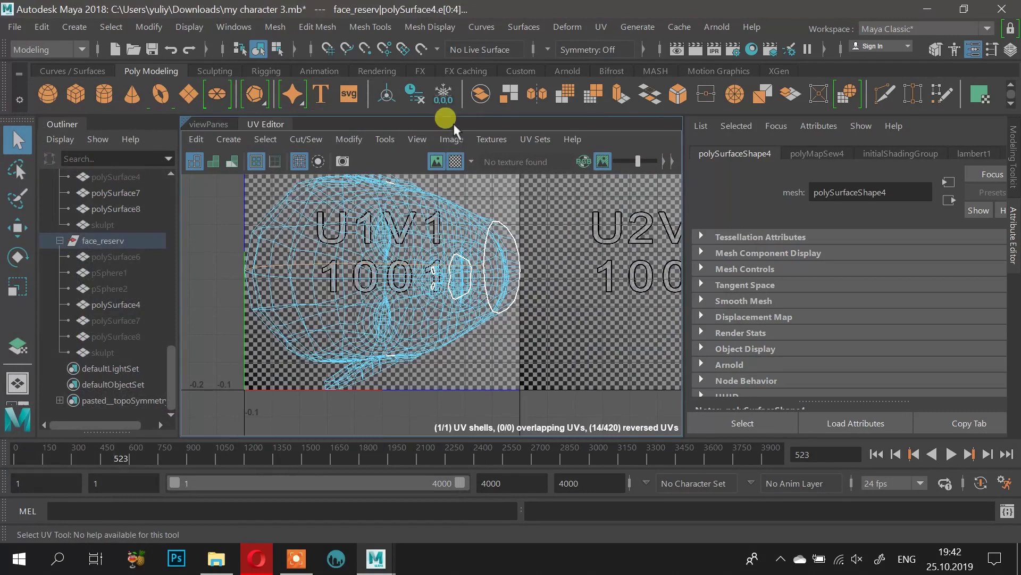
drag(271, 124, 111, 198)
click(148, 218)
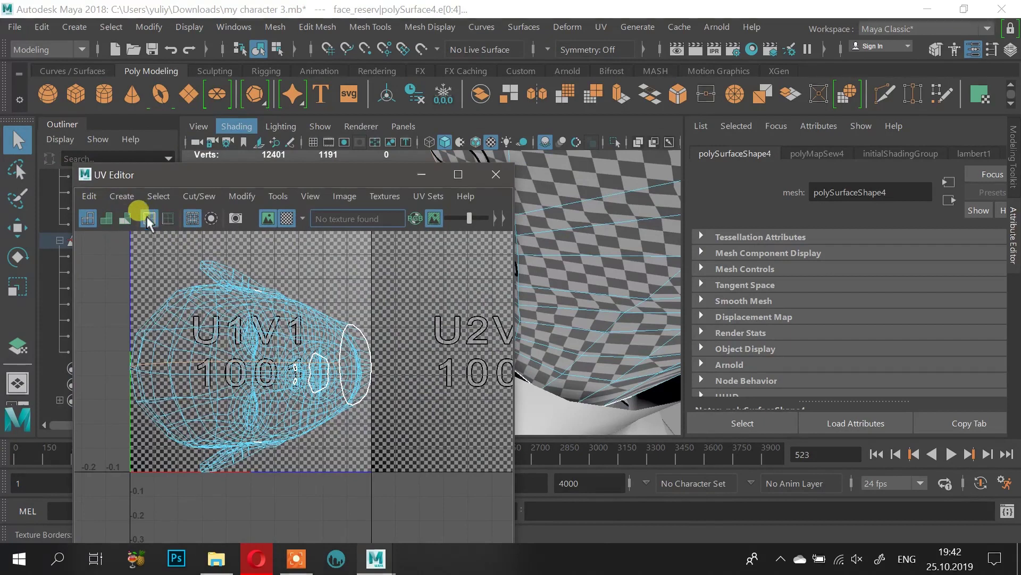
drag(244, 159, 110, 139)
Step: Add the edges running along the base of the ear to the seam selection
alt+drag(535, 244, 552, 290)
mouse_move(546, 242)
mouse_down()
mouse_move(557, 319)
mouse_move(559, 279)
mouse_move(579, 263)
mouse_up()
drag(611, 211, 493, 262)
alt+right_drag(493, 262, 627, 303)
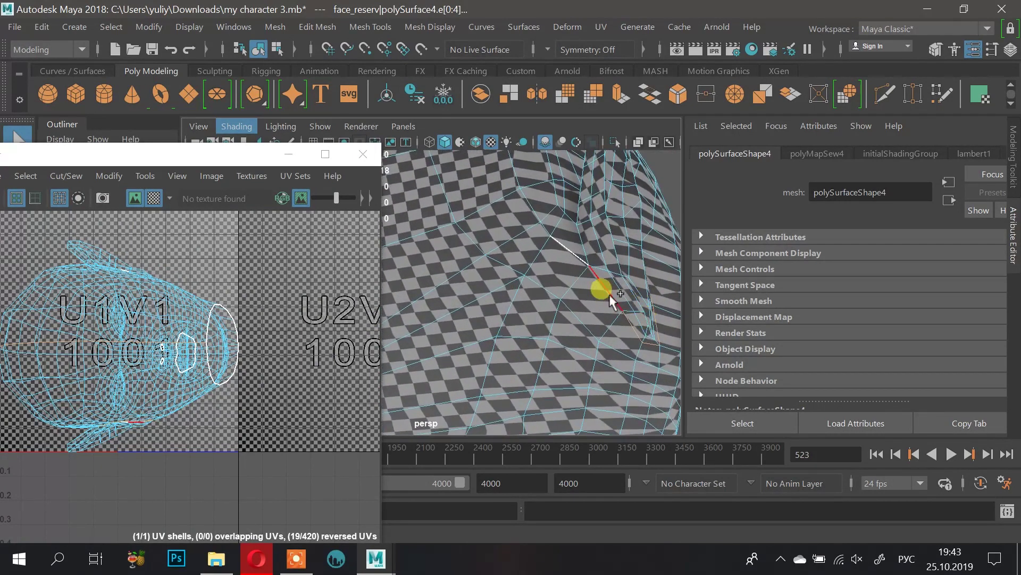
drag(610, 301, 585, 245)
alt+drag(564, 210, 590, 277)
shift+click(592, 196)
shift+click(614, 265)
shift+click(619, 235)
alt+drag(617, 235, 596, 296)
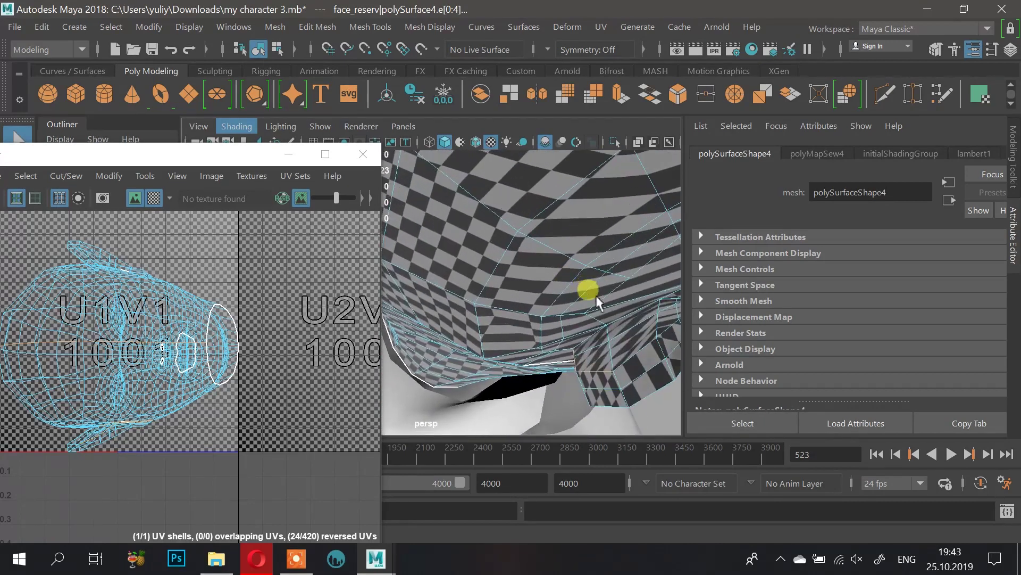
Step: Refine the seam selection at the first ear, deselecting stray edges and adding the missing edges where the ear meets the head
ctrl+click(575, 352)
shift+click(589, 340)
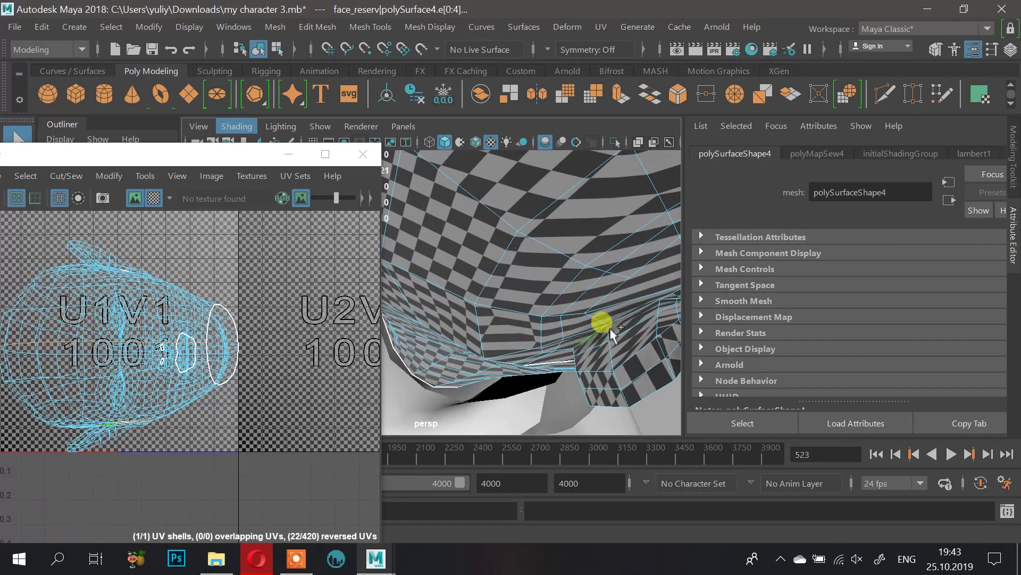
shift+click(619, 319)
mouse_move(568, 300)
alt+mouse_down()
mouse_move(616, 242)
mouse_move(506, 290)
mouse_move(482, 358)
mouse_move(499, 257)
mouse_move(520, 314)
mouse_move(487, 324)
mouse_move(500, 361)
mouse_move(460, 345)
mouse_move(506, 375)
mouse_move(472, 352)
mouse_move(521, 365)
alt+mouse_up()
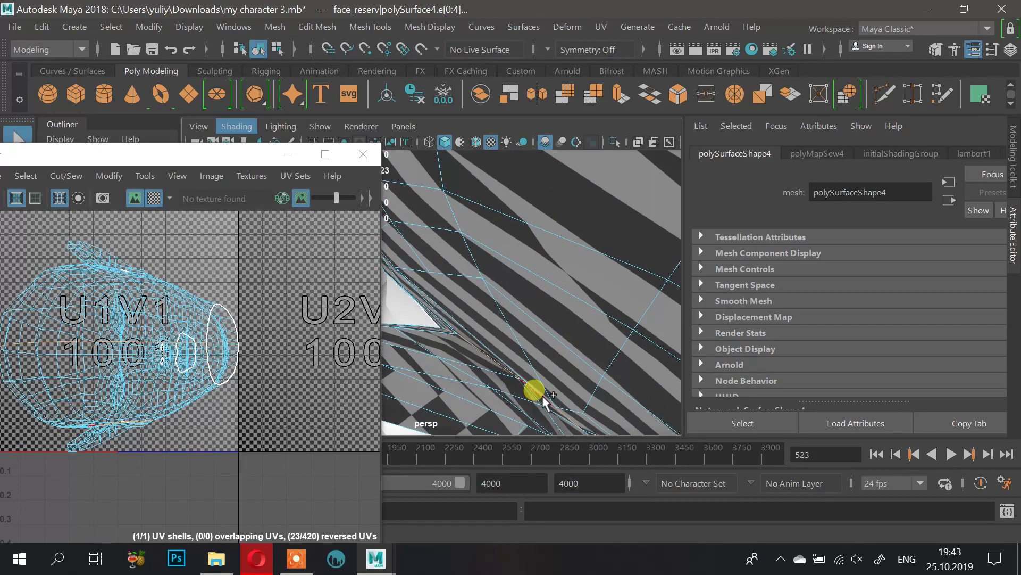
shift+click(543, 396)
alt+drag(588, 365, 521, 292)
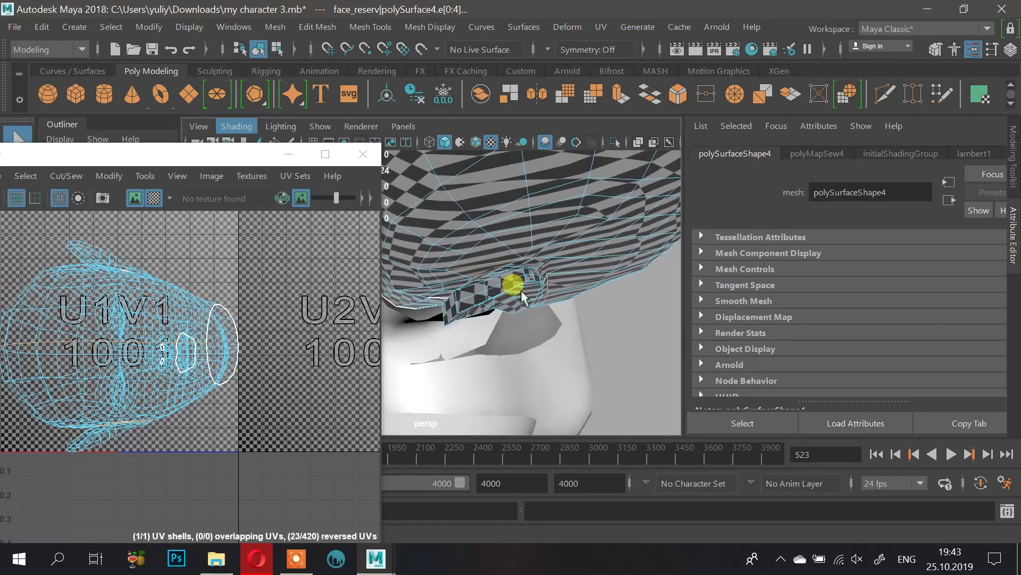
ctrl+click(471, 267)
alt+right_drag(460, 271, 575, 292)
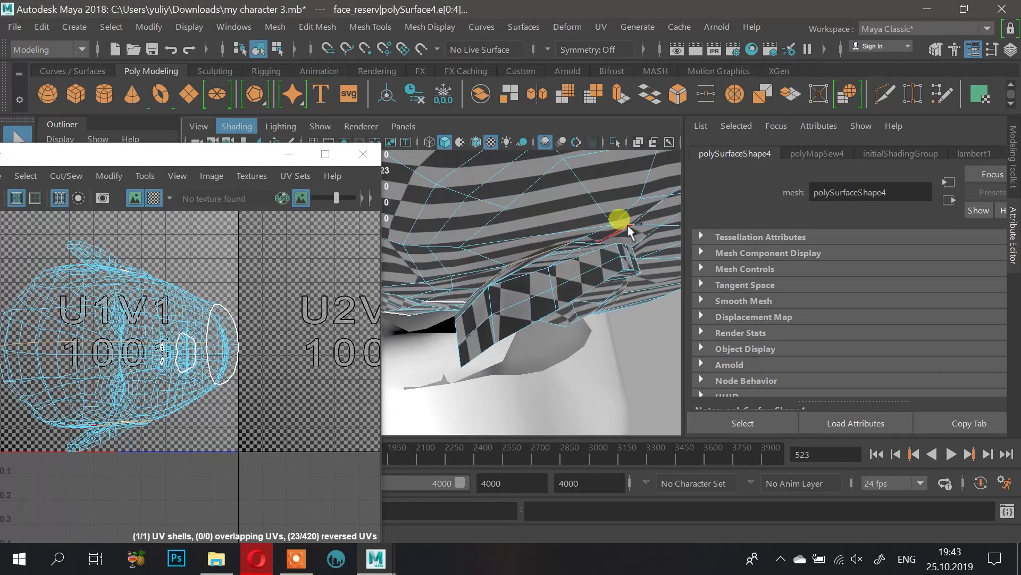
mouse_move(586, 292)
alt+mouse_down()
mouse_move(601, 301)
mouse_move(627, 288)
mouse_move(481, 255)
mouse_move(486, 266)
mouse_move(440, 232)
mouse_move(522, 272)
alt+mouse_up()
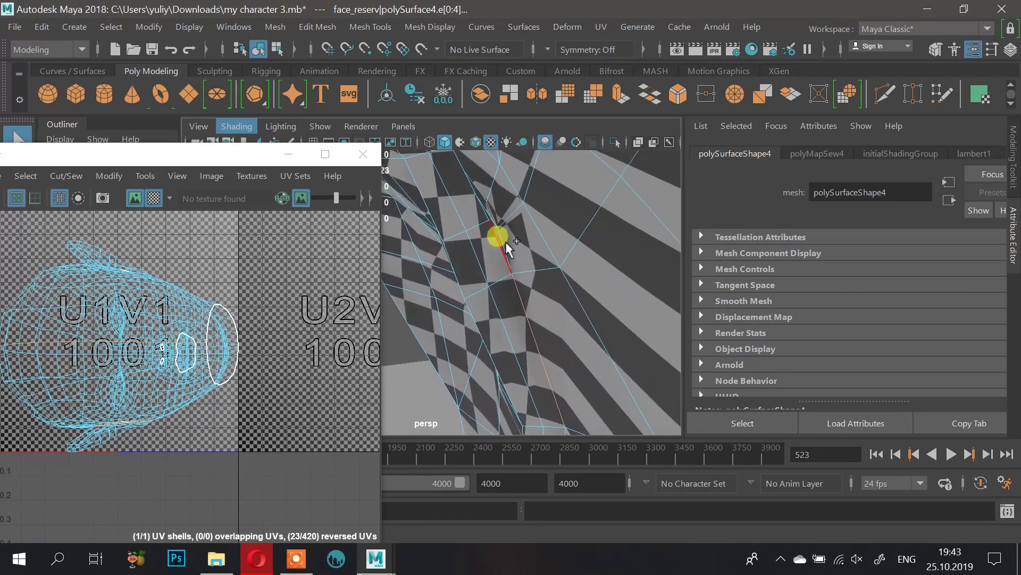
shift+click(515, 240)
Step: Add the edges behind the opposite ear, along its base, to the seam selection
alt+right_drag(557, 276, 414, 267)
alt+drag(469, 277, 654, 285)
alt+middle_drag(531, 282, 565, 272)
scroll(567, 270, up, 5)
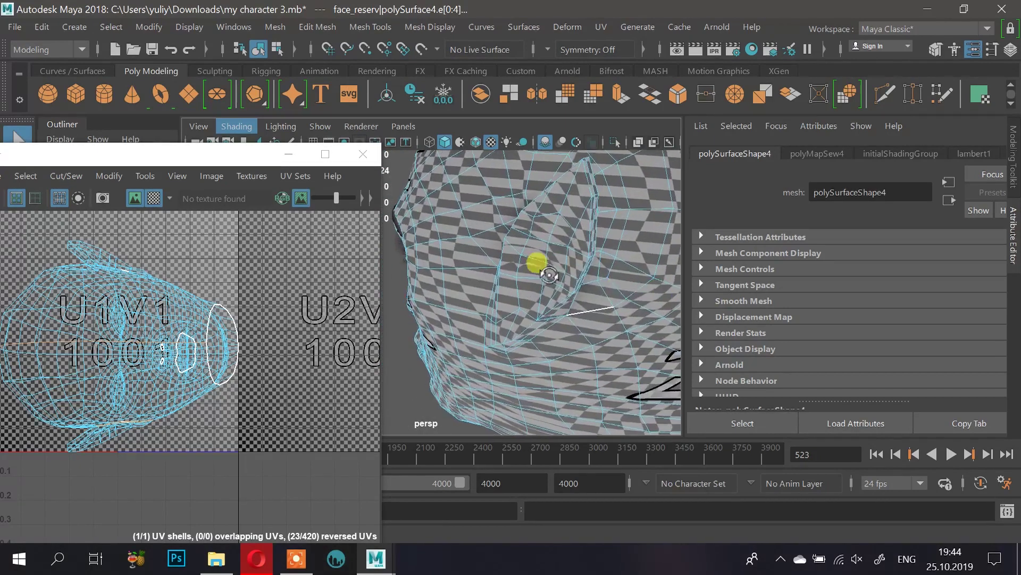
alt+drag(568, 270, 519, 280)
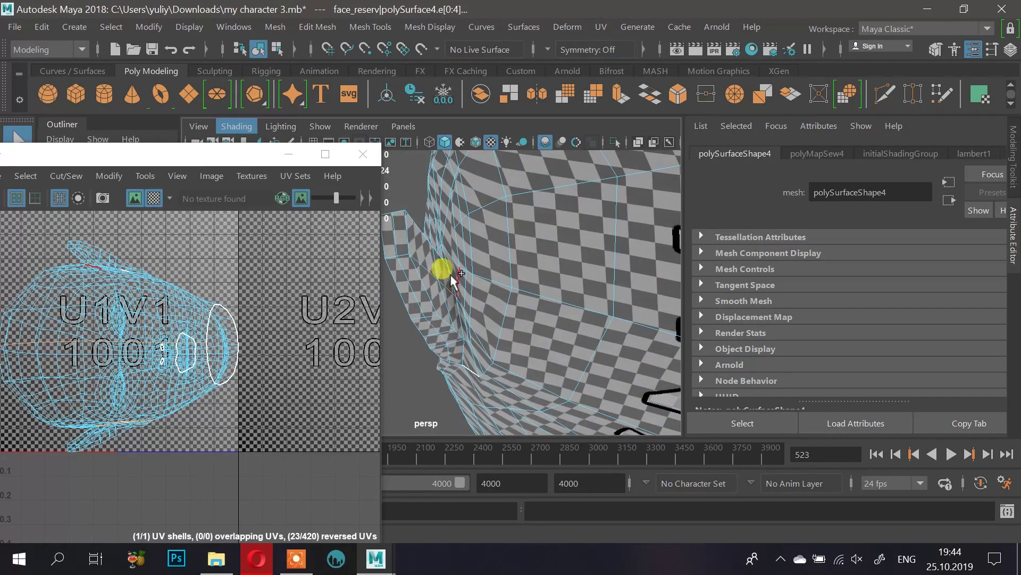
mouse_move(457, 274)
alt+mouse_down()
mouse_move(520, 261)
mouse_move(539, 280)
mouse_move(496, 297)
mouse_move(456, 280)
alt+mouse_up()
shift+click(567, 270)
shift+click(566, 323)
shift+click(550, 368)
mouse_move(553, 312)
alt+mouse_down()
mouse_move(547, 296)
mouse_move(565, 292)
mouse_move(562, 328)
alt+mouse_up()
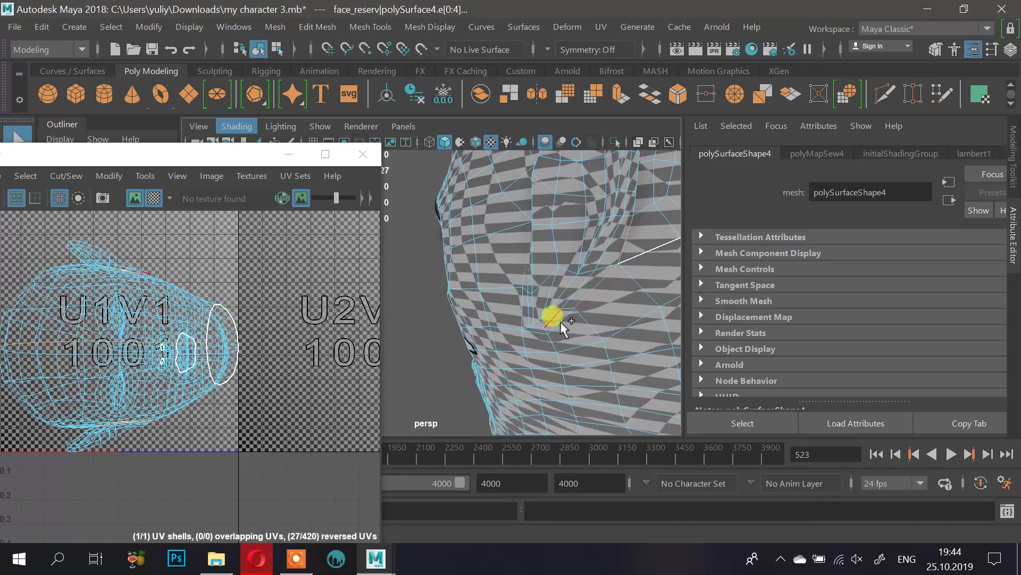
Step: Complete the seam selection around the opposite ear by adding the remaining edges in the crease between ear and head
mouse_move(535, 334)
alt+mouse_down()
mouse_move(537, 273)
mouse_move(463, 294)
mouse_move(543, 309)
mouse_move(562, 209)
mouse_move(542, 281)
alt+mouse_up()
alt+right_drag(543, 281, 617, 300)
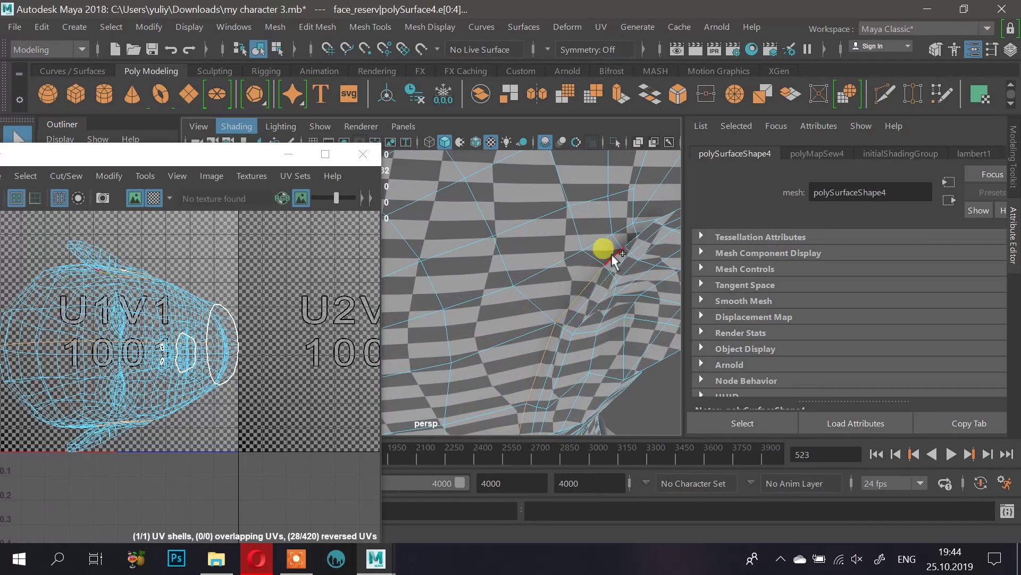
alt+drag(612, 250, 494, 304)
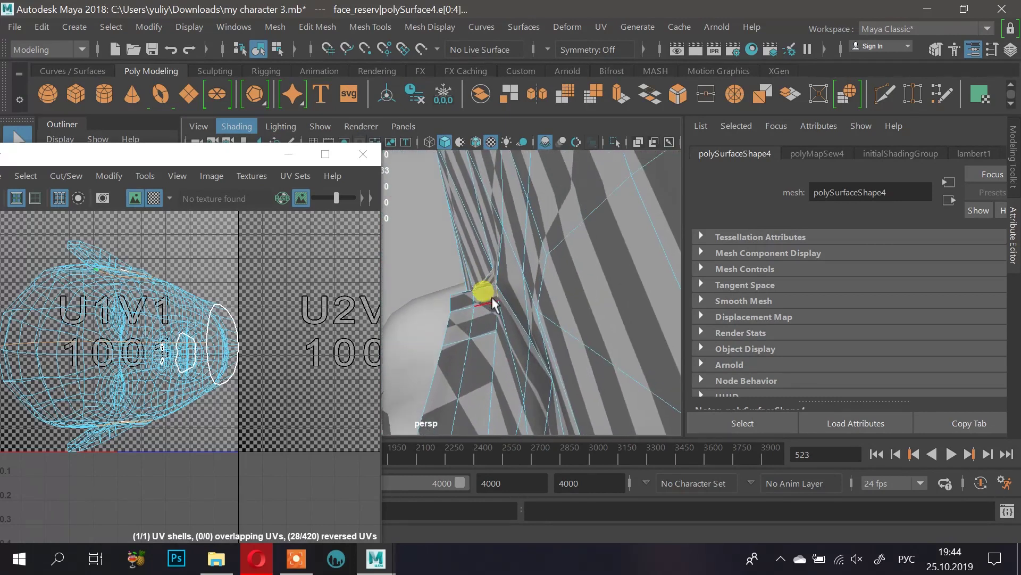
click(523, 321)
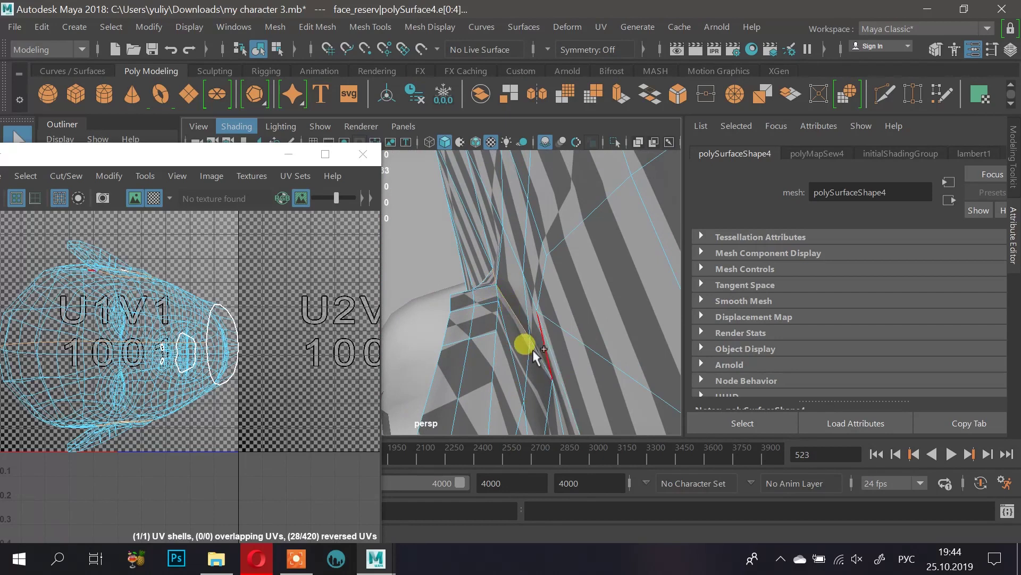
mouse_move(530, 333)
alt+mouse_down()
mouse_move(520, 310)
mouse_move(535, 313)
mouse_move(533, 327)
alt+mouse_up()
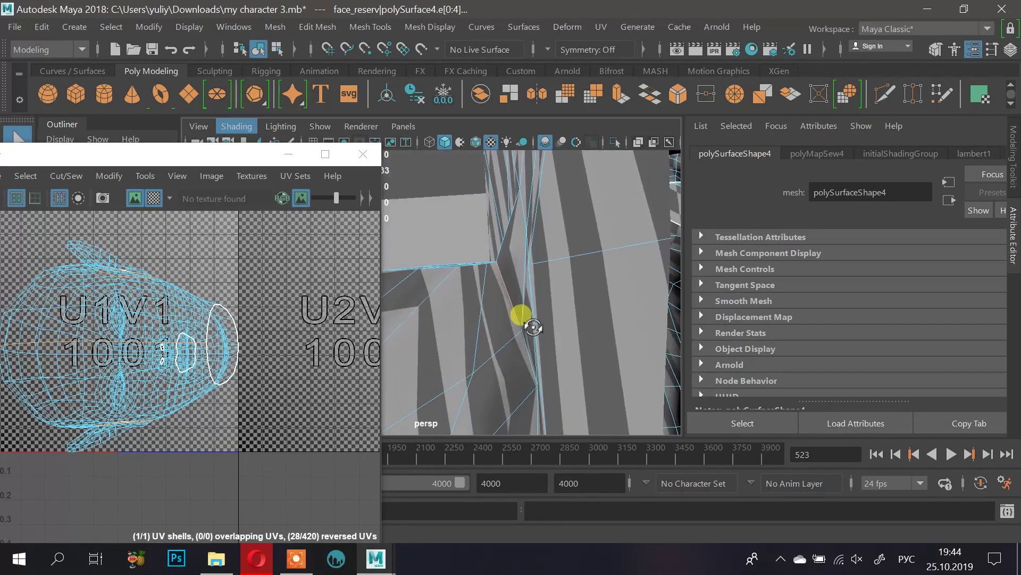
alt+drag(510, 317, 576, 375)
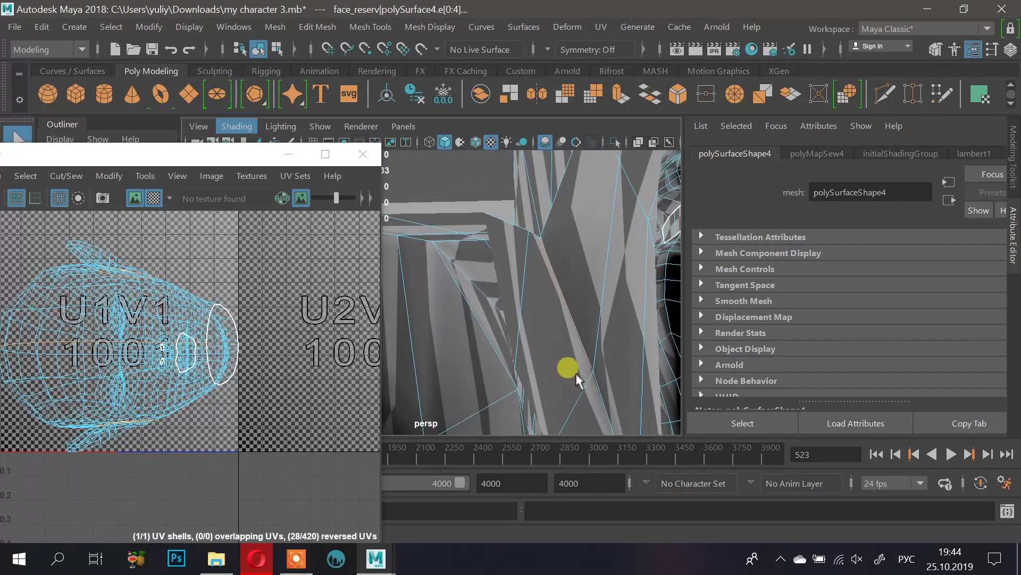
alt+drag(596, 340, 606, 268)
key(alt+shift)
click(535, 267)
key(alt+shift)
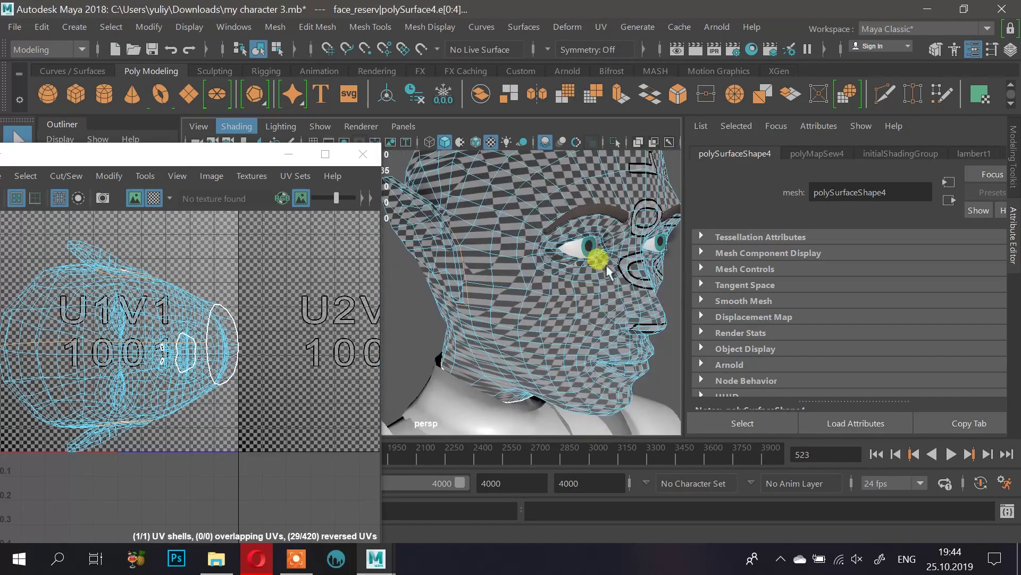
Step: Bring the whole UV Editor into view and cut the UVs along the selected seam edges
click(77, 177)
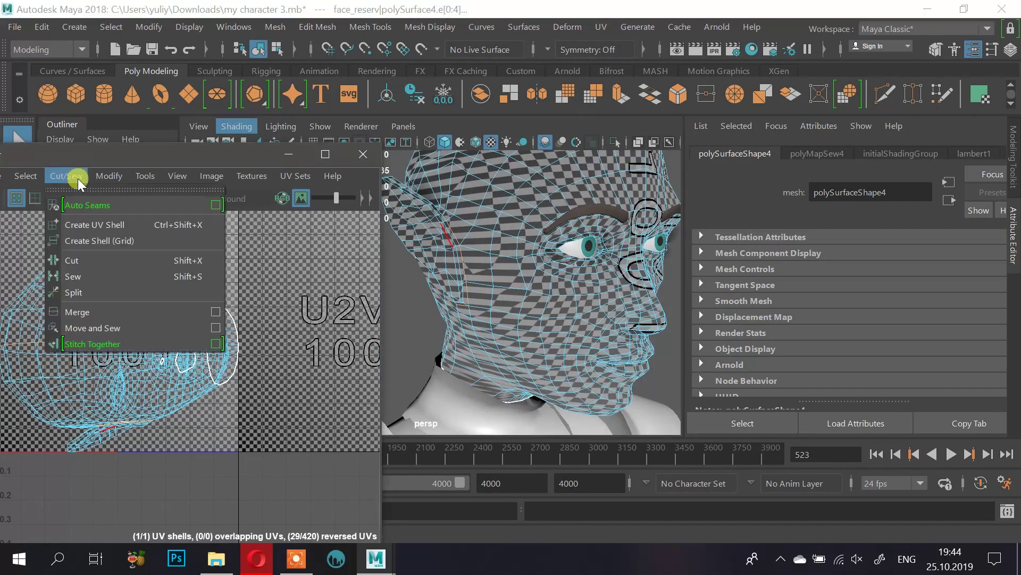
click(196, 158)
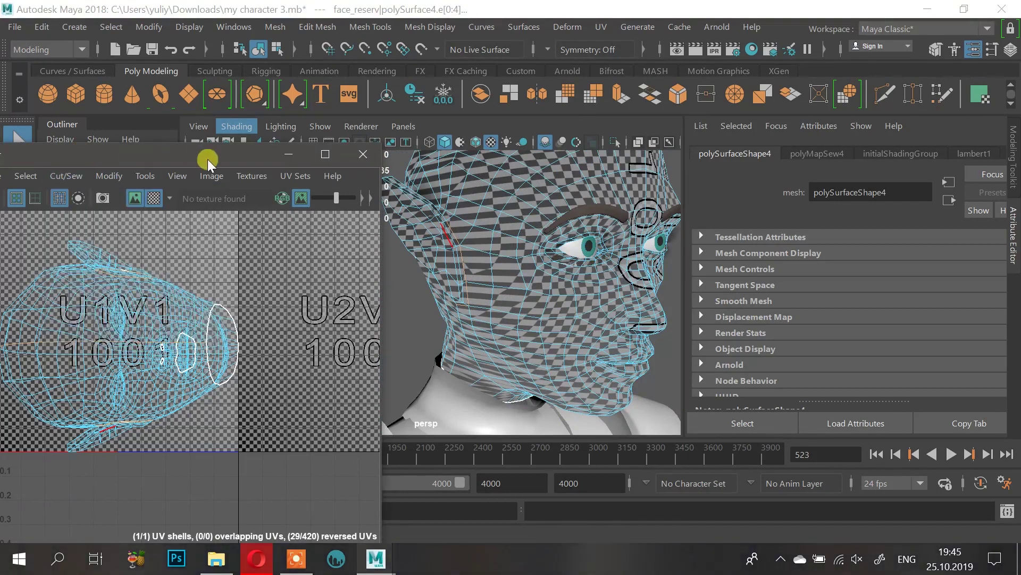
drag(182, 153, 293, 133)
click(175, 155)
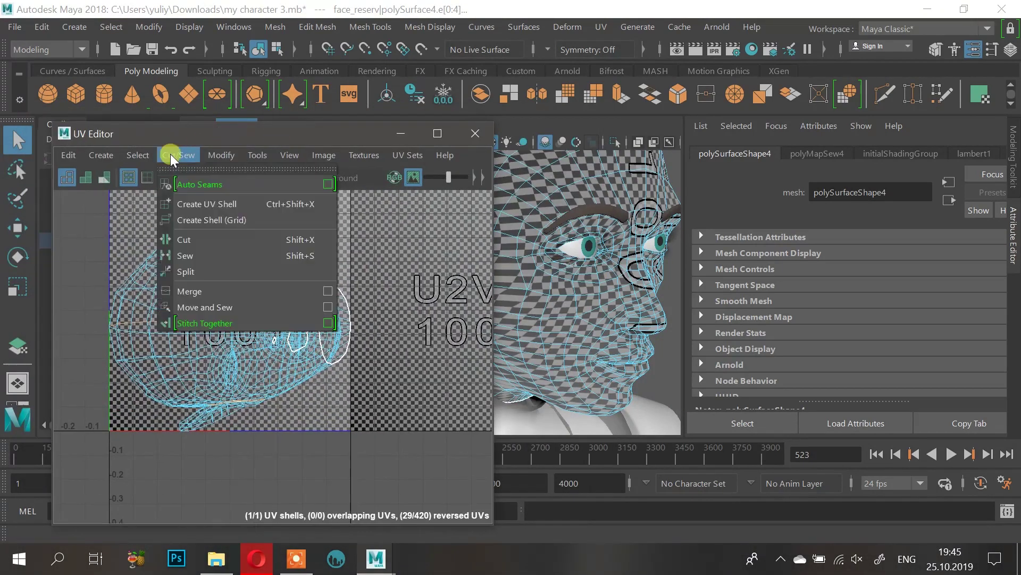
click(204, 243)
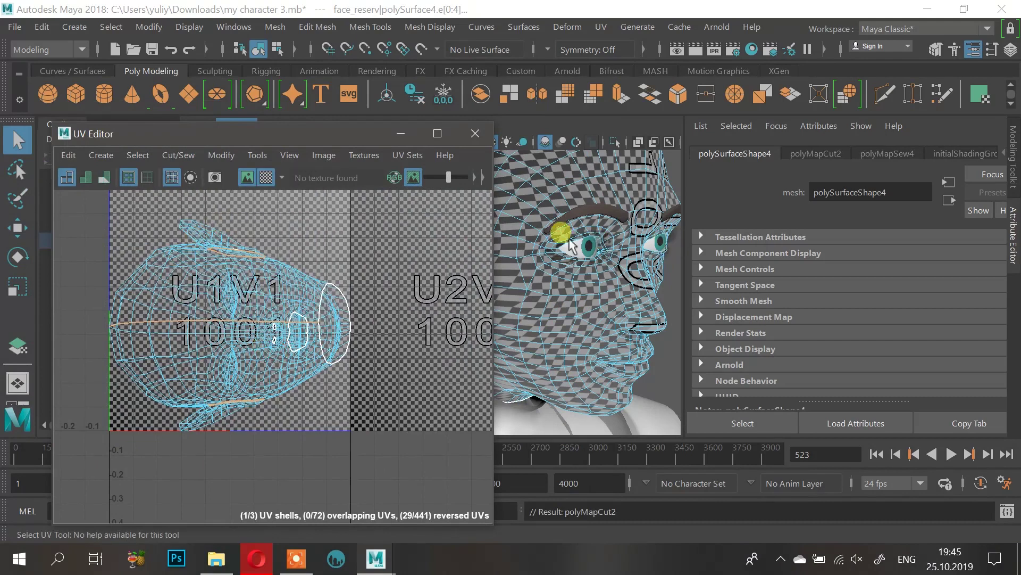
Step: Select the head's main UV shell in the UV Editor and unfold it
scroll(558, 228, down, 5)
drag(309, 135, 219, 149)
right_drag(452, 221, 551, 125)
alt+drag(484, 196, 574, 255)
mouse_move(499, 254)
alt+mouse_down()
mouse_move(472, 228)
mouse_move(479, 264)
mouse_move(494, 258)
mouse_move(475, 277)
mouse_move(495, 241)
mouse_move(496, 255)
mouse_move(505, 250)
alt+mouse_up()
right_drag(219, 292, 294, 214)
double_click(196, 298)
click(239, 307)
right_drag(198, 325, 252, 274)
double_click(181, 324)
alt+middle_drag(200, 344, 210, 287)
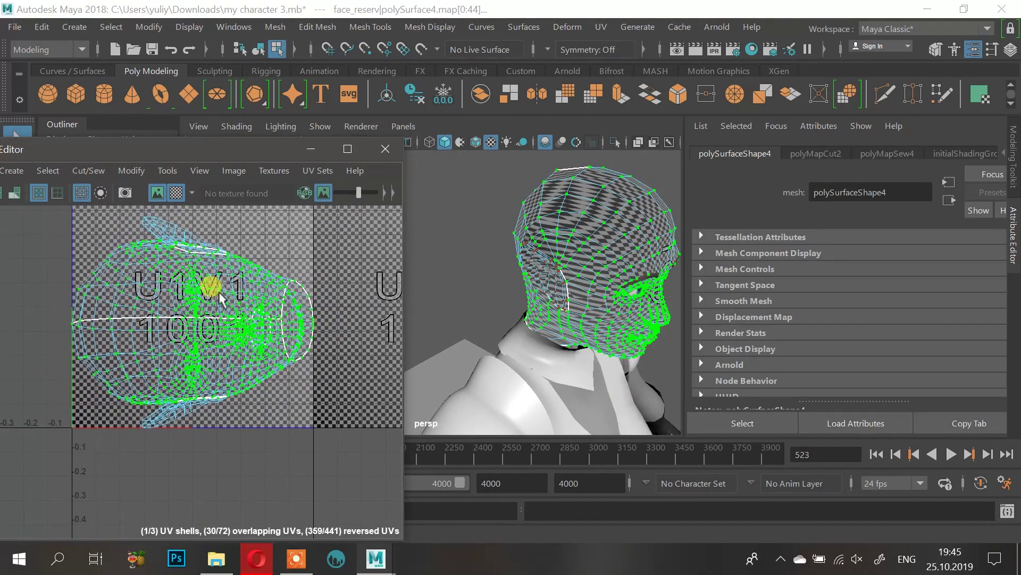
shift+right_drag(219, 312, 56, 136)
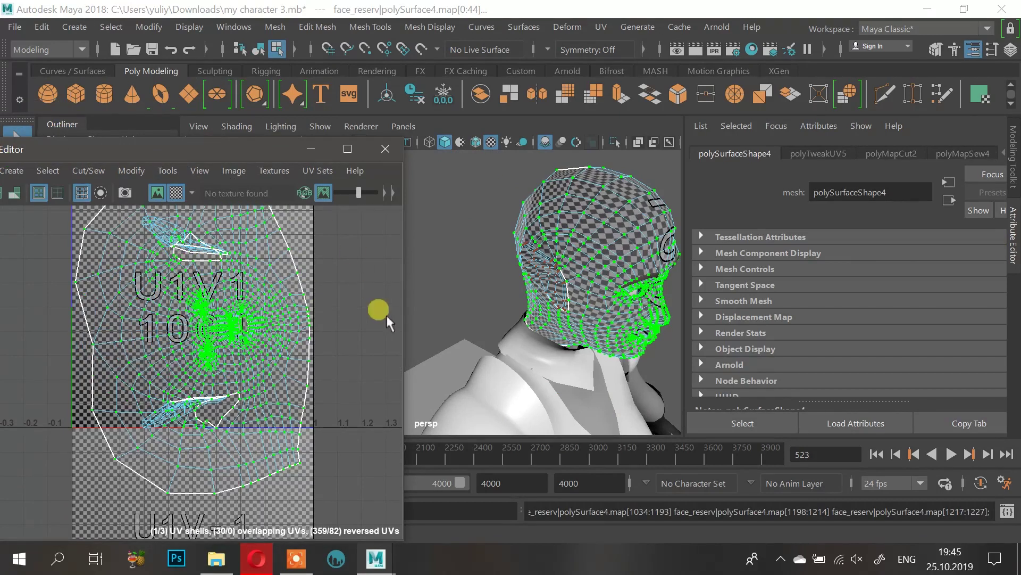
Step: Select both ear UV shells together and unfold them
alt+drag(592, 223, 532, 298)
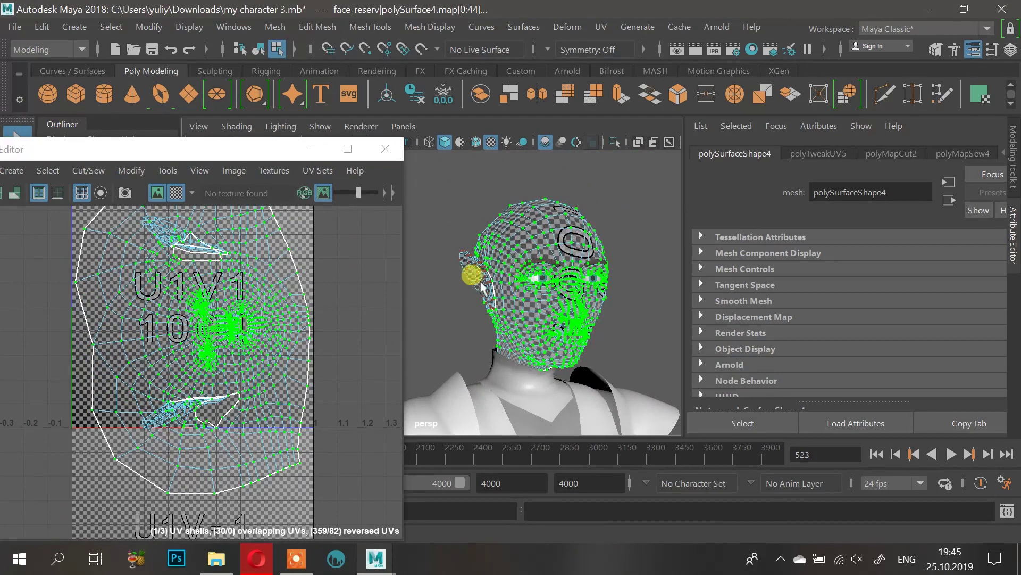
click(466, 267)
click(167, 233)
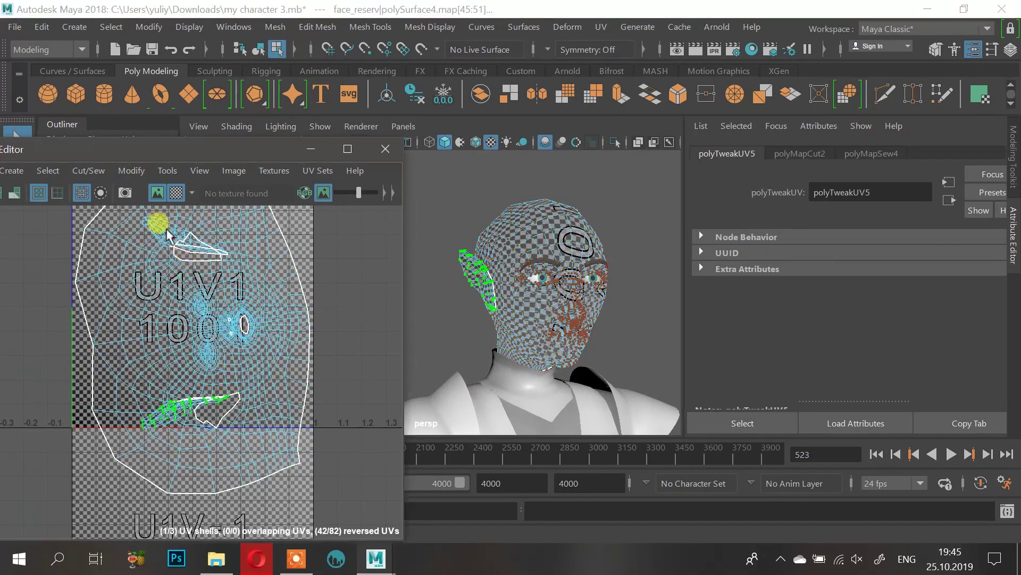
shift+click(167, 231)
shift+right_drag(200, 238, 52, 128)
scroll(242, 308, down, 3)
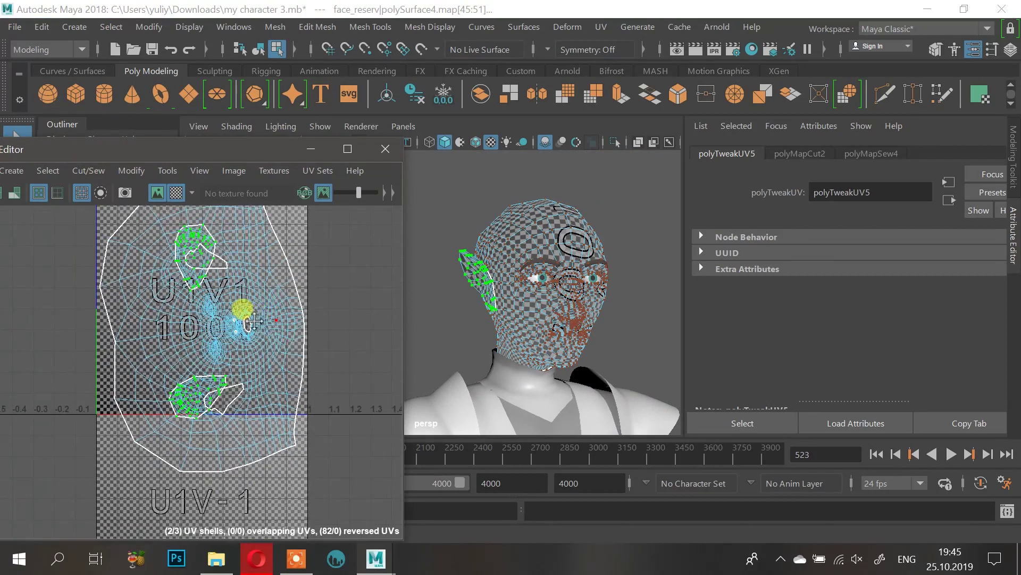
alt+drag(519, 244, 620, 269)
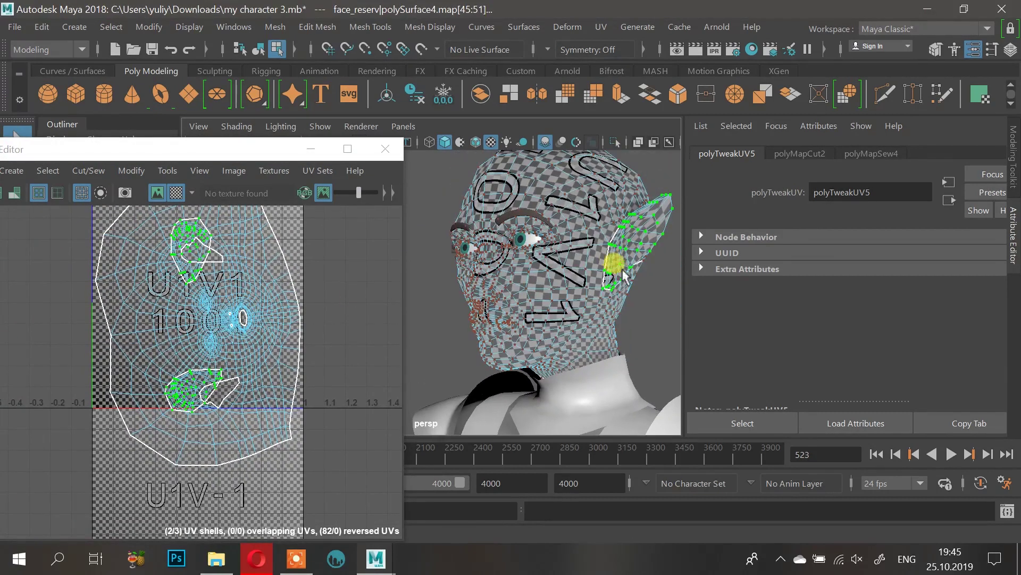
Step: Maximize the UV Editor with the head and ear shells centred in view
click(264, 289)
click(249, 139)
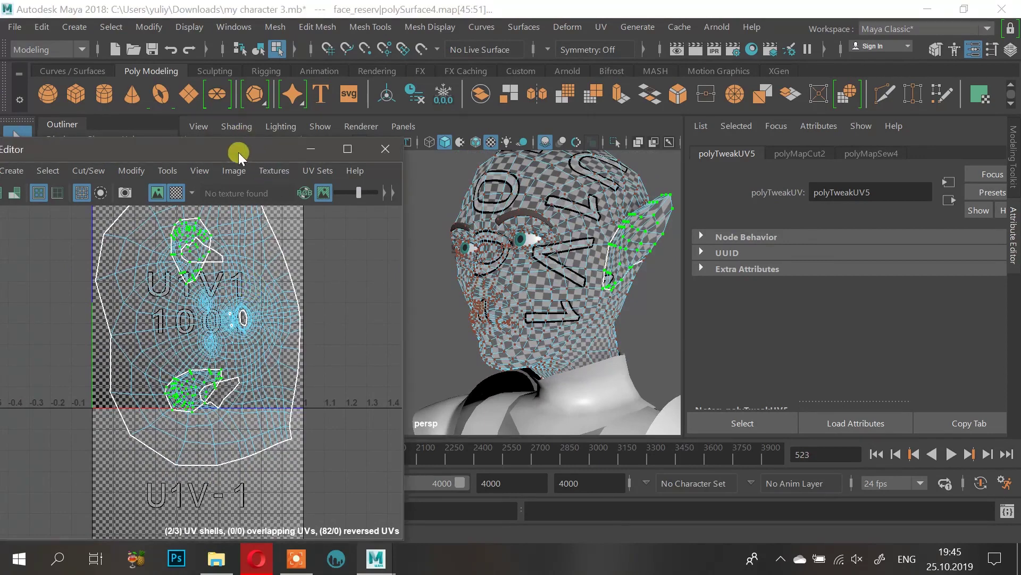
drag(233, 152, 490, 13)
scroll(524, 200, down, 2)
alt+middle_drag(530, 181, 498, 317)
scroll(497, 314, down, 1)
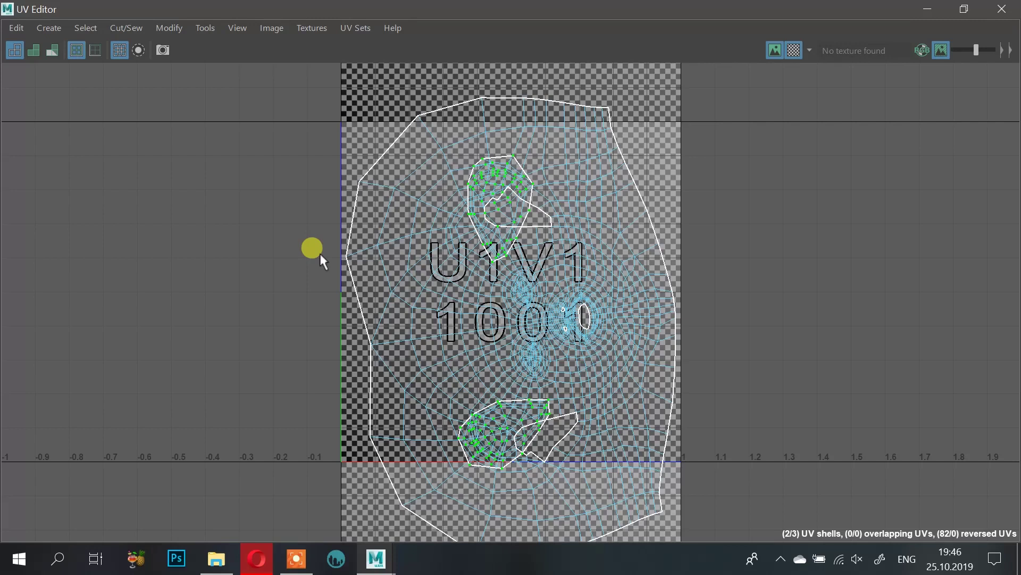
Step: Select all three UV shells, the head and both ears
alt+right_drag(565, 296, 538, 278)
alt+middle_drag(508, 277, 470, 241)
alt+right_drag(522, 255, 523, 287)
alt+middle_drag(524, 287, 521, 328)
click(480, 299)
shift+click(468, 442)
mouse_move(504, 365)
alt+middle_down()
mouse_move(513, 336)
mouse_move(508, 353)
alt+middle_up()
alt+right_drag(508, 353, 483, 307)
alt+middle_drag(483, 306, 473, 346)
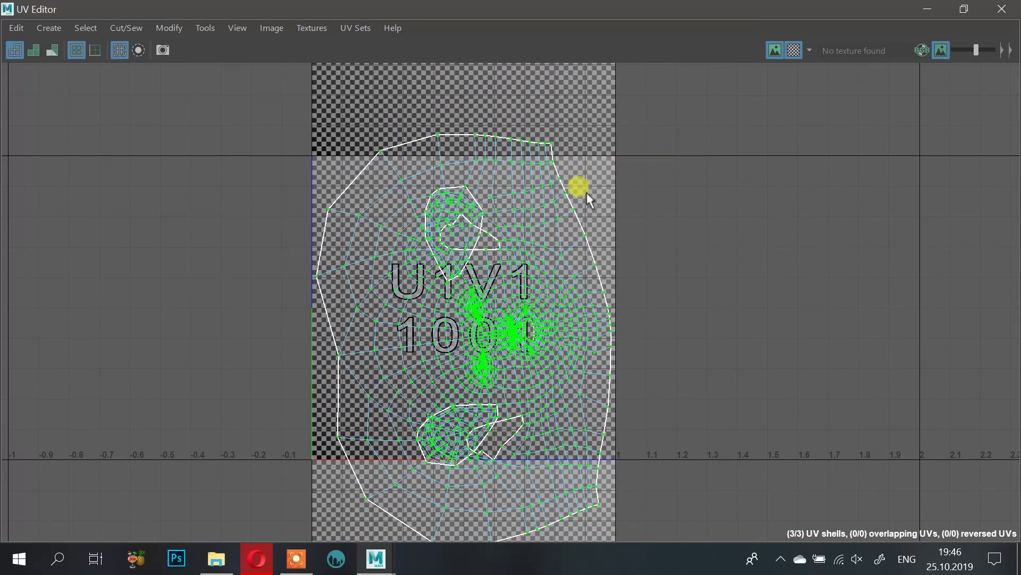
Step: Arrange the selected head and ear shells inside the first UV tile with Layout UV, and clear the selection
scroll(484, 258, down, 2)
scroll(493, 246, down, 2)
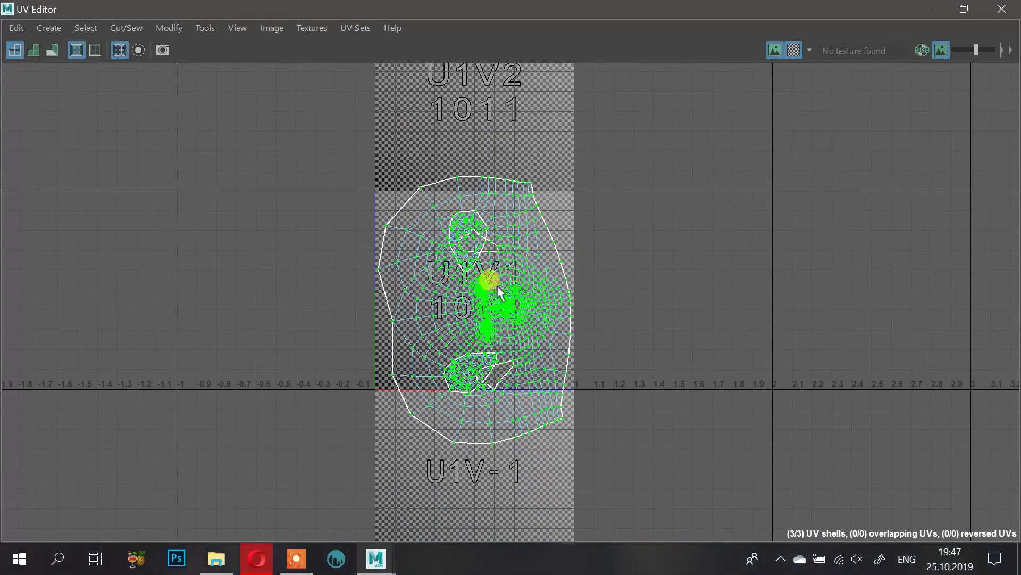
alt+middle_drag(498, 287, 490, 264)
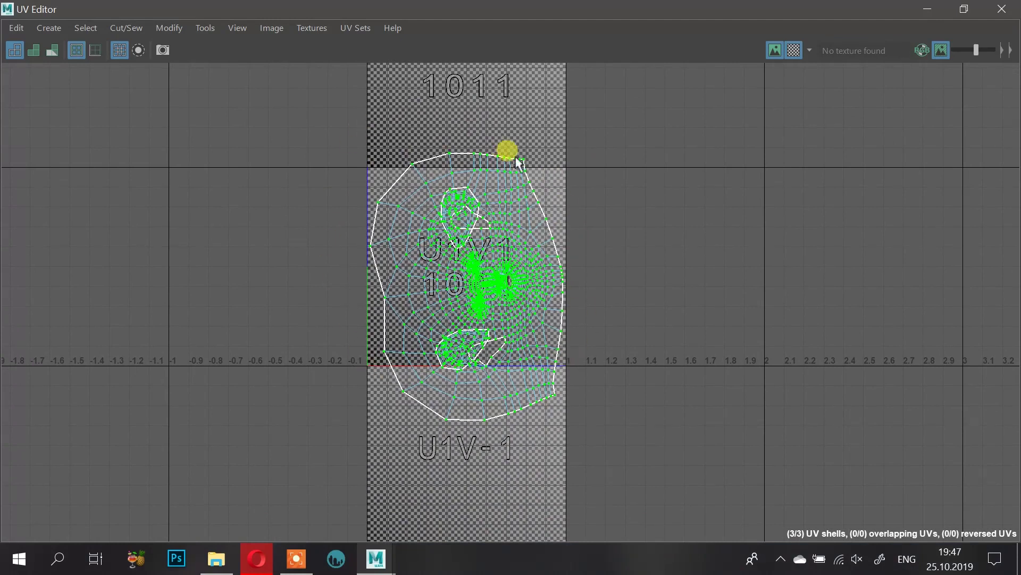
alt+right_drag(516, 232, 548, 249)
alt+middle_drag(541, 248, 529, 308)
alt+right_drag(456, 304, 516, 325)
alt+middle_drag(521, 324, 529, 300)
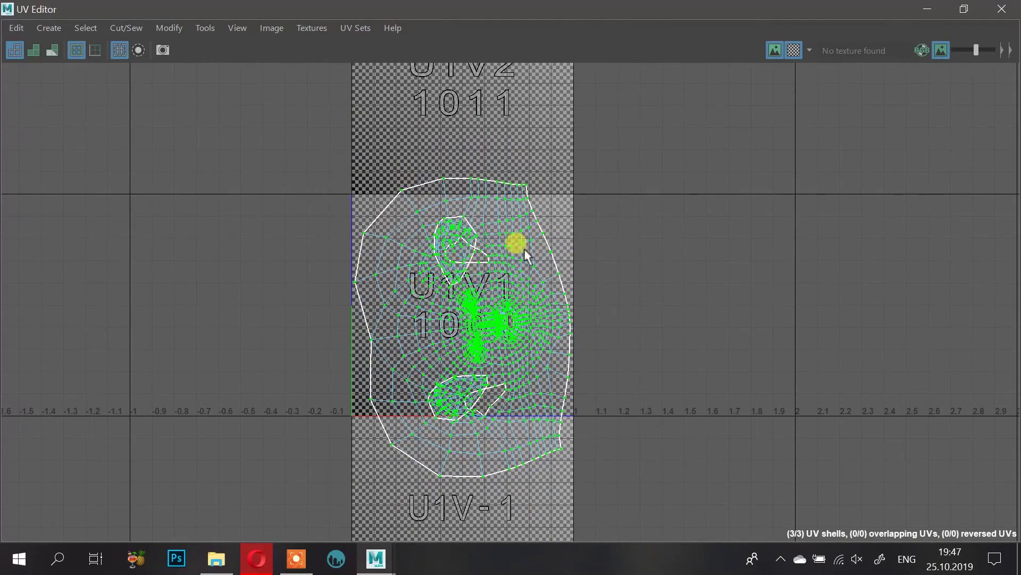
shift+click(458, 245)
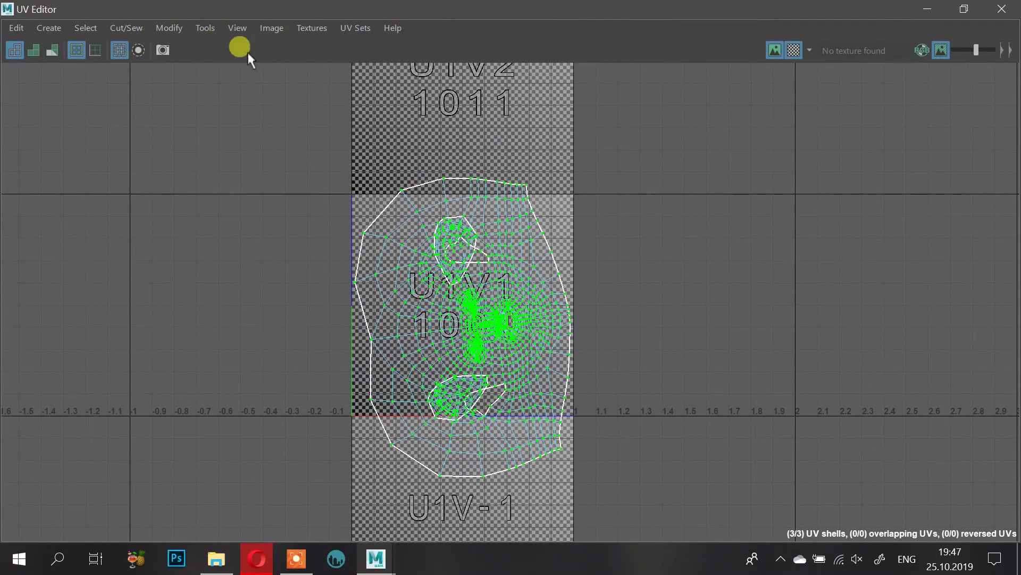
shift+right_drag(528, 231, 395, 185)
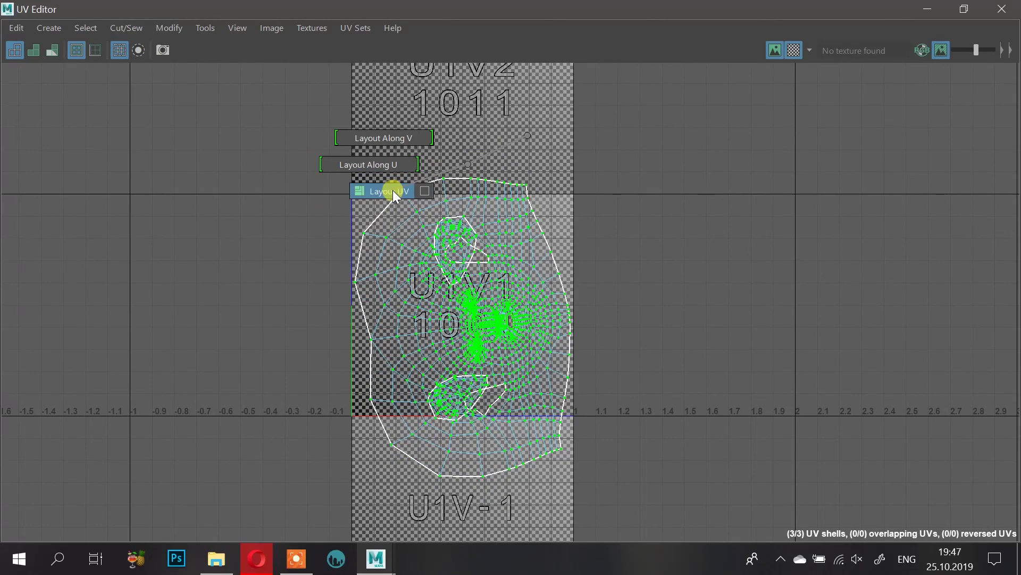
shift+right_drag(392, 190, 393, 190)
click(623, 292)
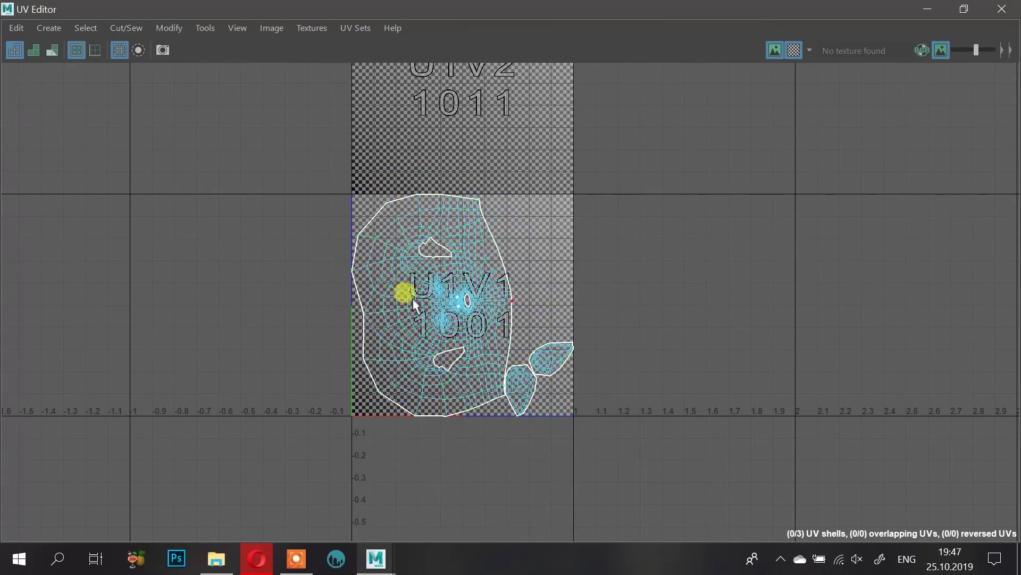
scroll(413, 298, up, 3)
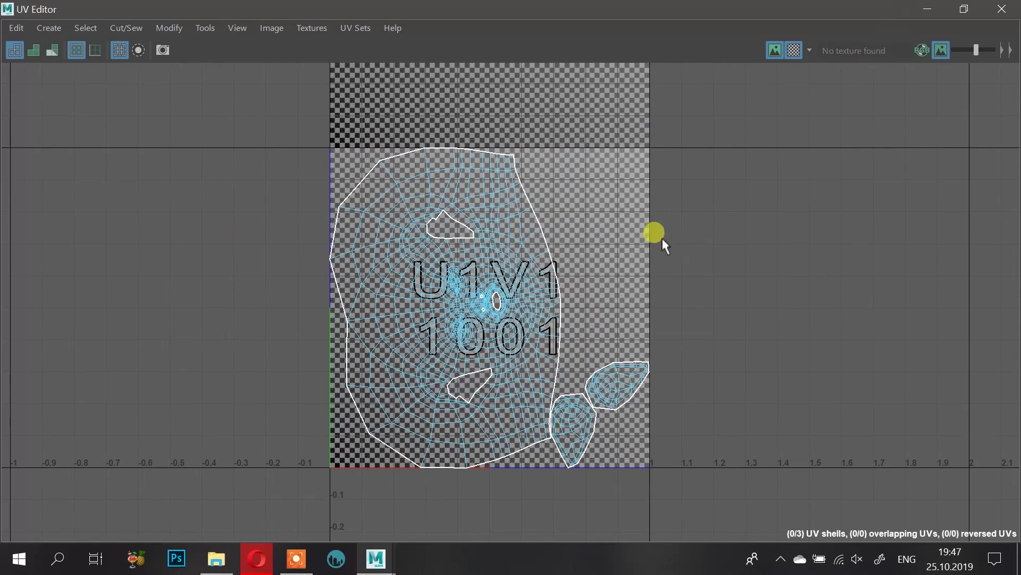
Step: Minimize the UV Editor, return the head to object mode and select it to check the checker pattern from the side
click(931, 9)
alt+drag(611, 177, 464, 209)
right_drag(464, 204, 567, 58)
click(575, 207)
alt+drag(528, 238, 466, 234)
click(405, 218)
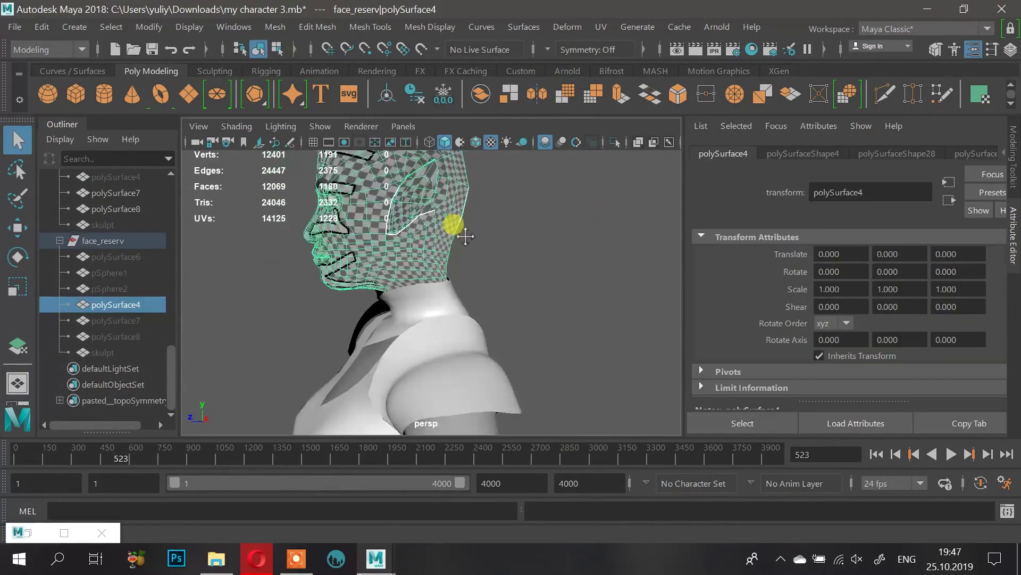
Step: Examine the checker pattern on the face, both ears and the back of the head for stretching and uneven squares
alt+middle_drag(466, 234, 574, 284)
alt+right_drag(466, 285, 584, 320)
alt+drag(584, 321, 554, 319)
alt+middle_drag(553, 319, 538, 273)
mouse_move(539, 272)
alt+mouse_down()
mouse_move(498, 306)
mouse_move(544, 269)
alt+mouse_up()
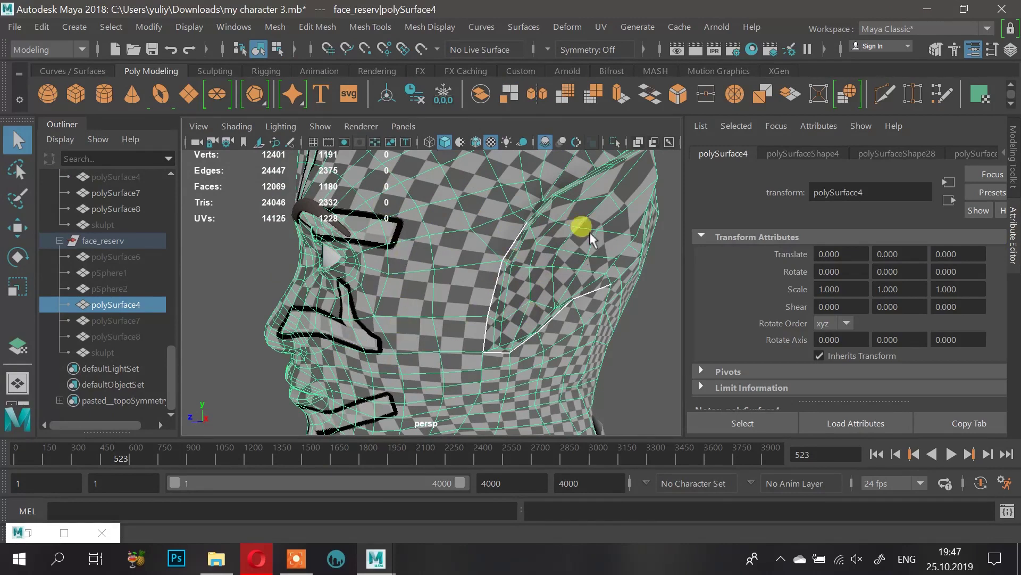
scroll(405, 273, down, 5)
alt+drag(405, 273, 372, 274)
scroll(498, 334, up, 5)
alt+drag(508, 346, 449, 346)
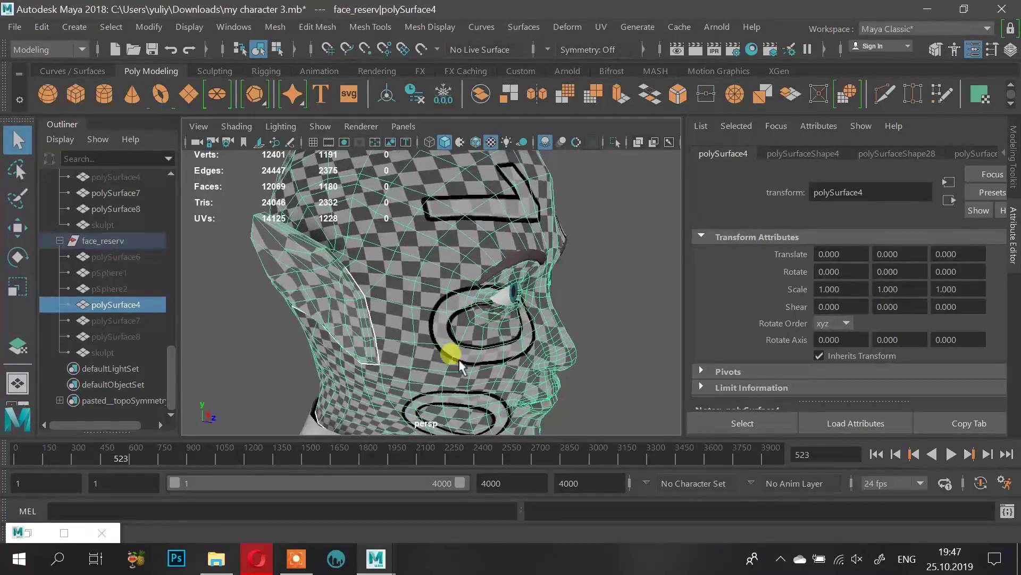
alt+drag(473, 230, 564, 227)
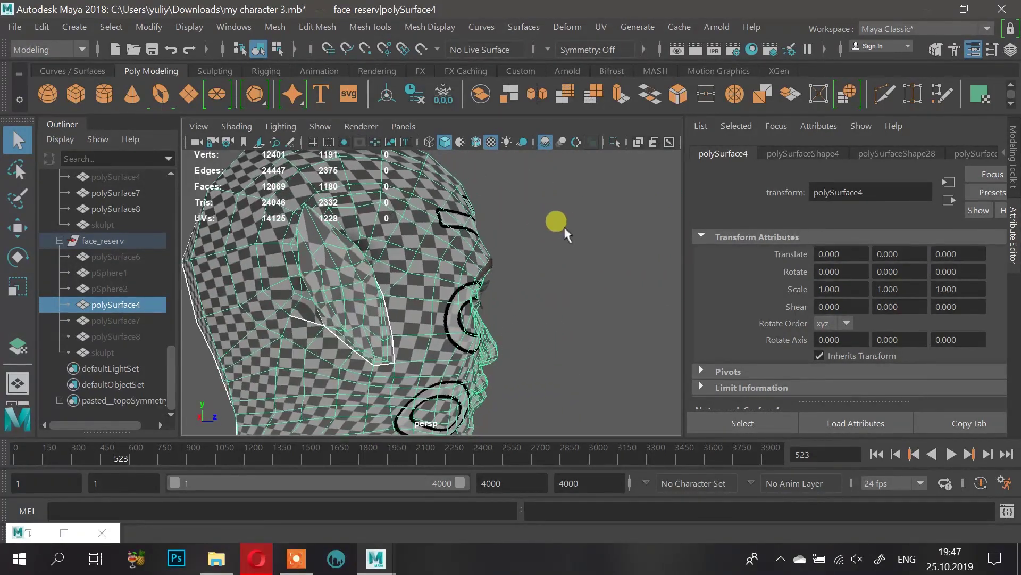
alt+drag(306, 220, 380, 288)
scroll(396, 325, up, 5)
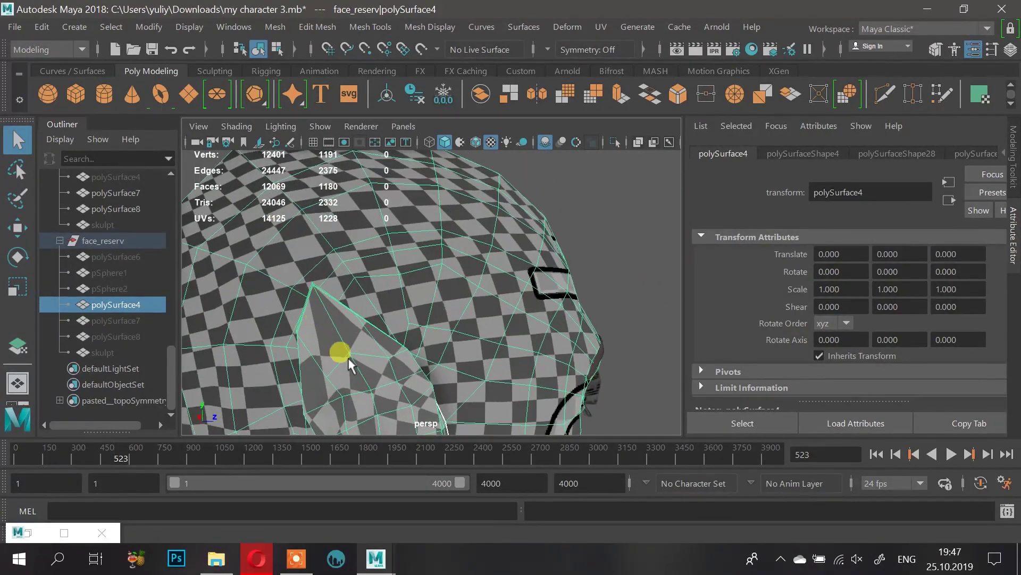
scroll(394, 277, down, 5)
mouse_move(399, 250)
alt+mouse_down()
mouse_move(456, 221)
mouse_move(412, 254)
mouse_move(398, 235)
mouse_move(506, 258)
mouse_move(360, 230)
mouse_move(212, 244)
mouse_move(383, 221)
mouse_move(433, 256)
mouse_move(398, 238)
alt+mouse_up()
scroll(398, 235, up, 3)
Step: Reselect the head and reopen its UV Editor in UV selection mode as a smaller window beside the viewport
click(599, 229)
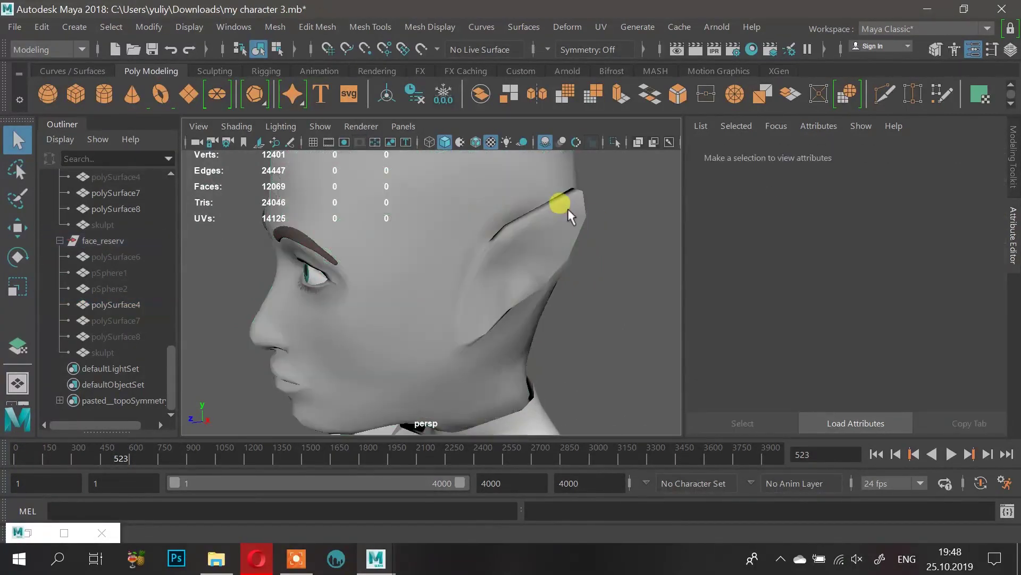
click(567, 208)
click(15, 533)
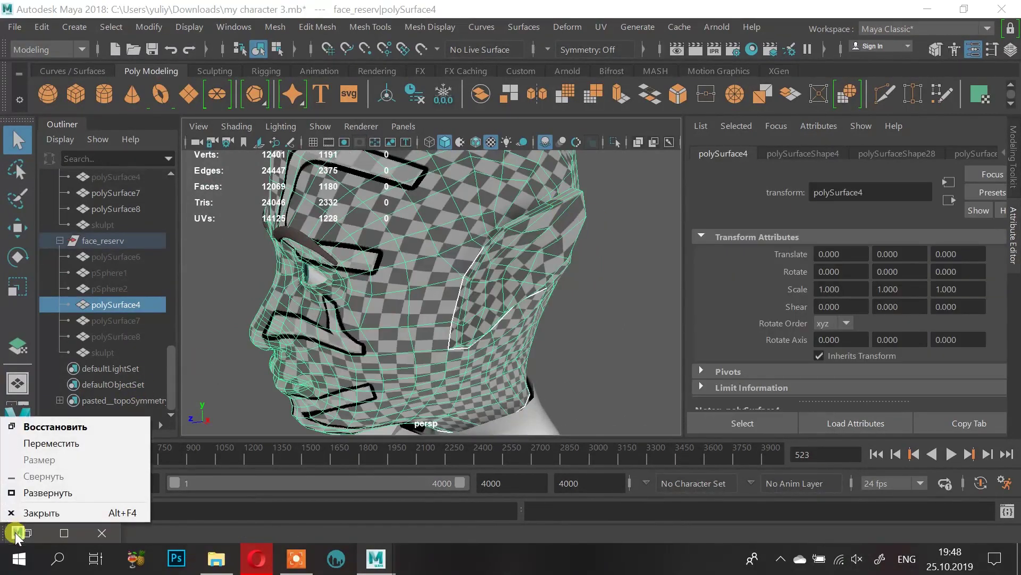
click(32, 426)
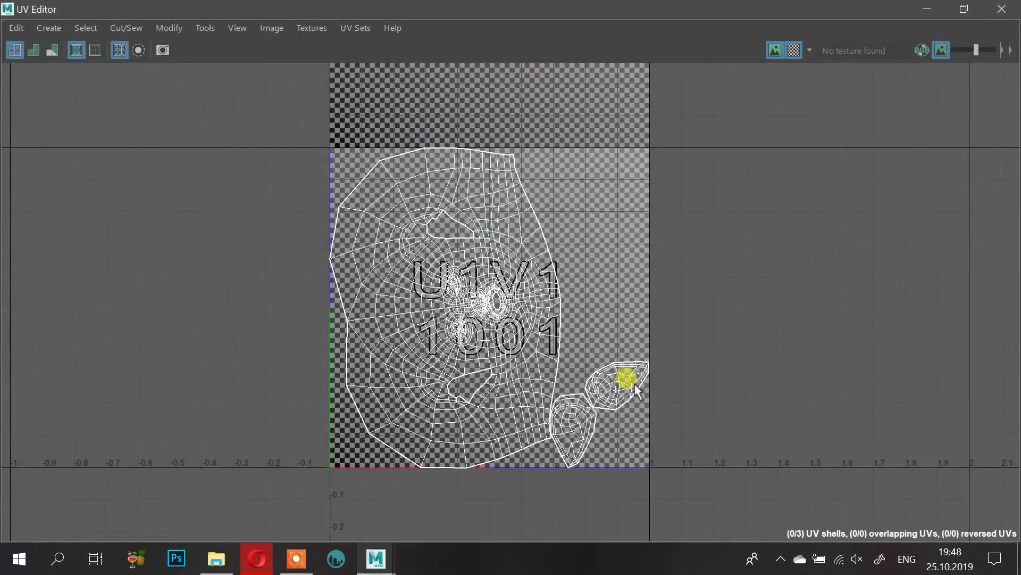
mouse_move(653, 345)
right_down()
mouse_move(664, 349)
mouse_move(652, 356)
right_up()
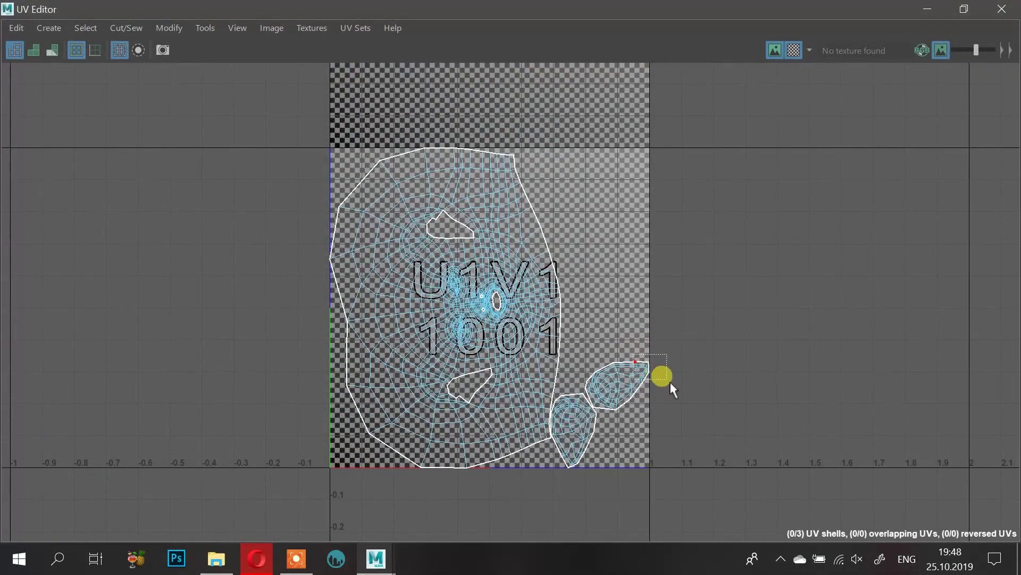
drag(795, 18, 120, 137)
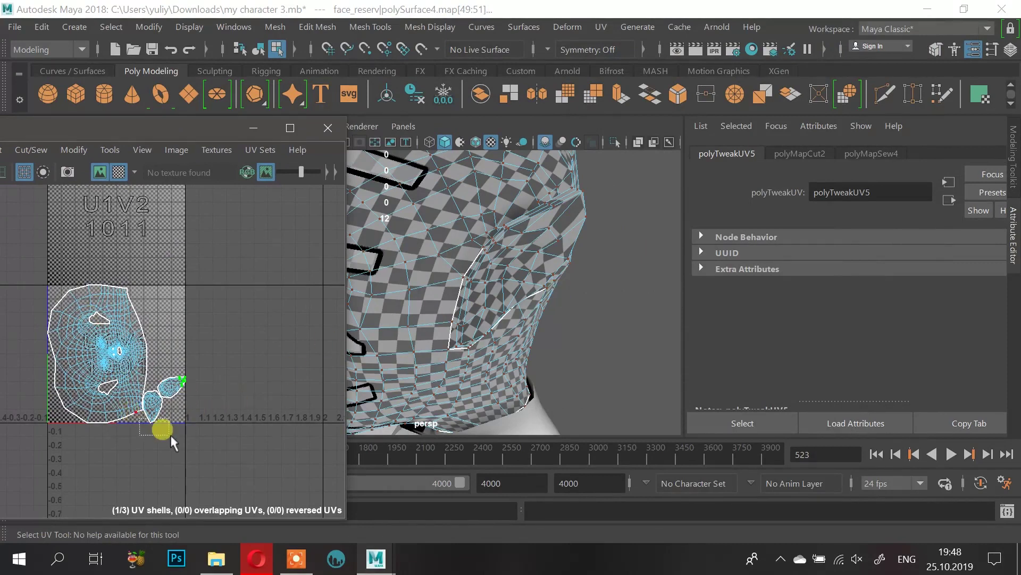
Step: Locate and select the UV of the ear's tip in the lower ear shell
scroll(161, 414, up, 10)
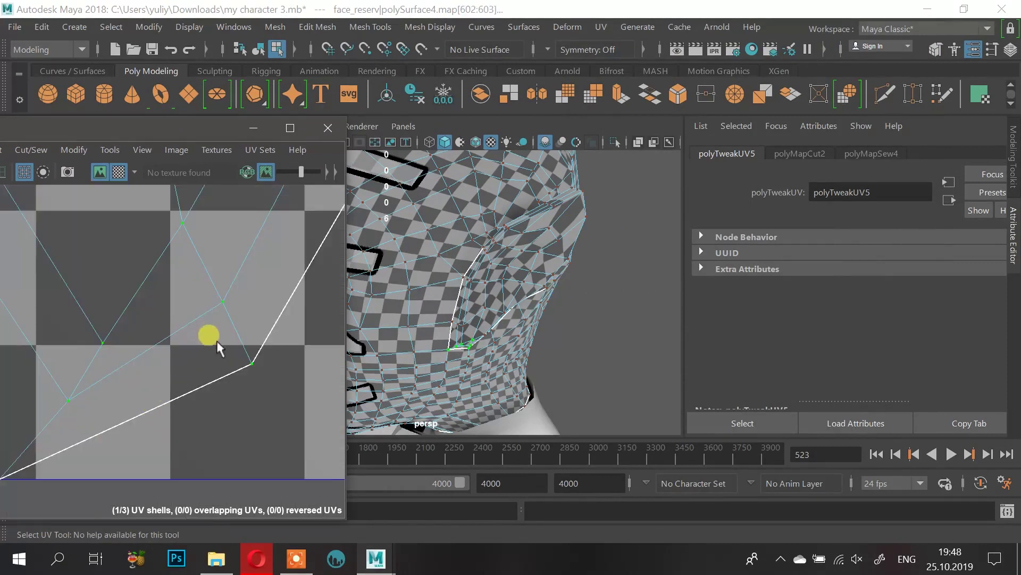
scroll(214, 340, down, 6)
alt+middle_drag(162, 245, 161, 299)
alt+right_drag(160, 298, 178, 431)
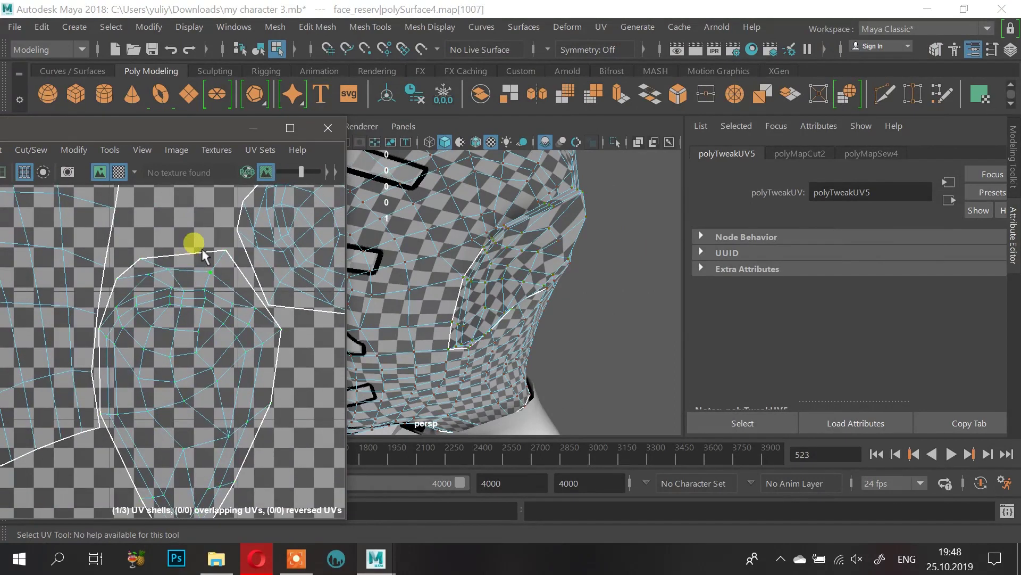
drag(177, 233, 231, 260)
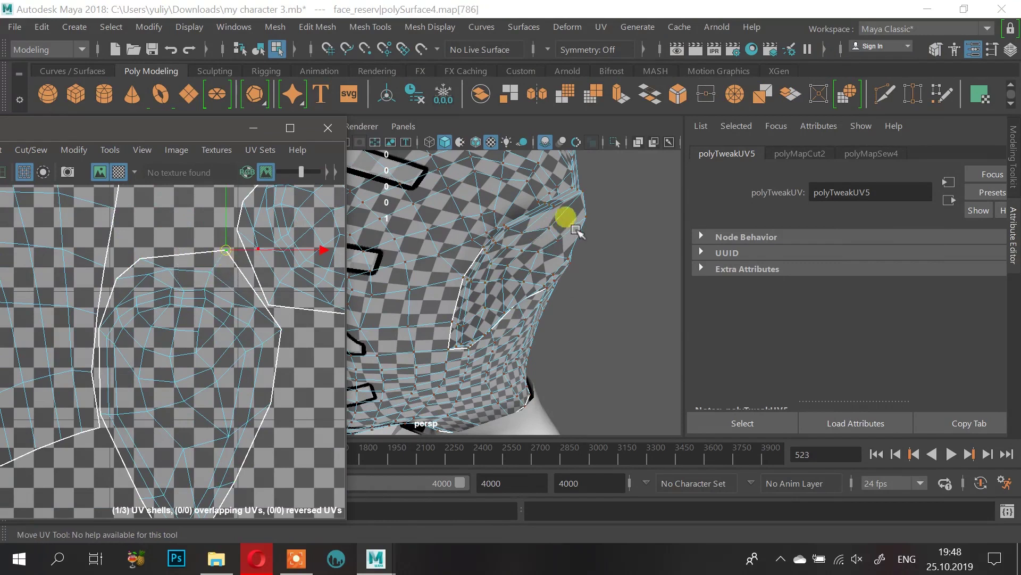
click(577, 175)
click(582, 211)
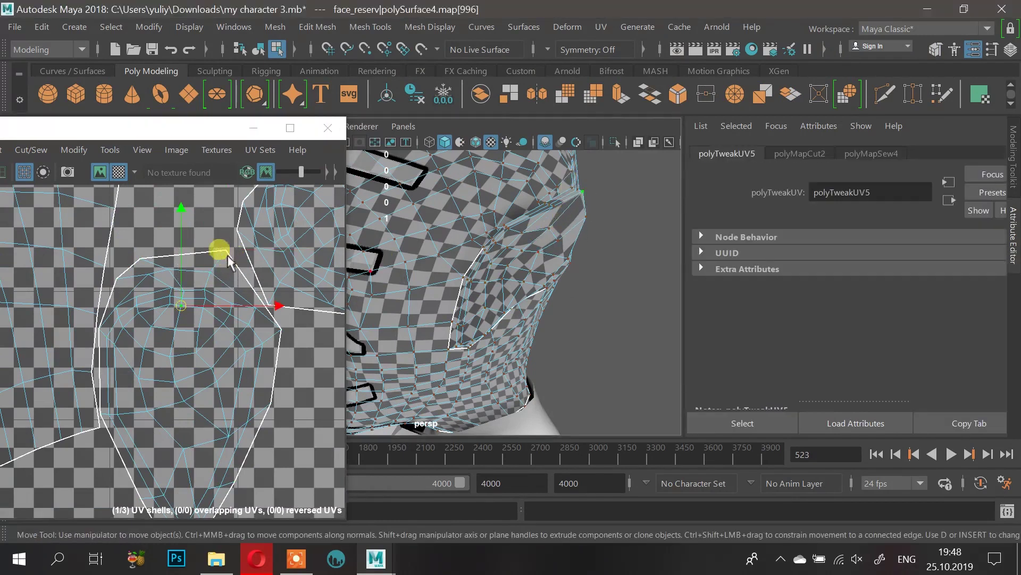
Step: Try shifting the single ear-tip UV upward inside the ear shell, and move it back
drag(180, 307, 184, 285)
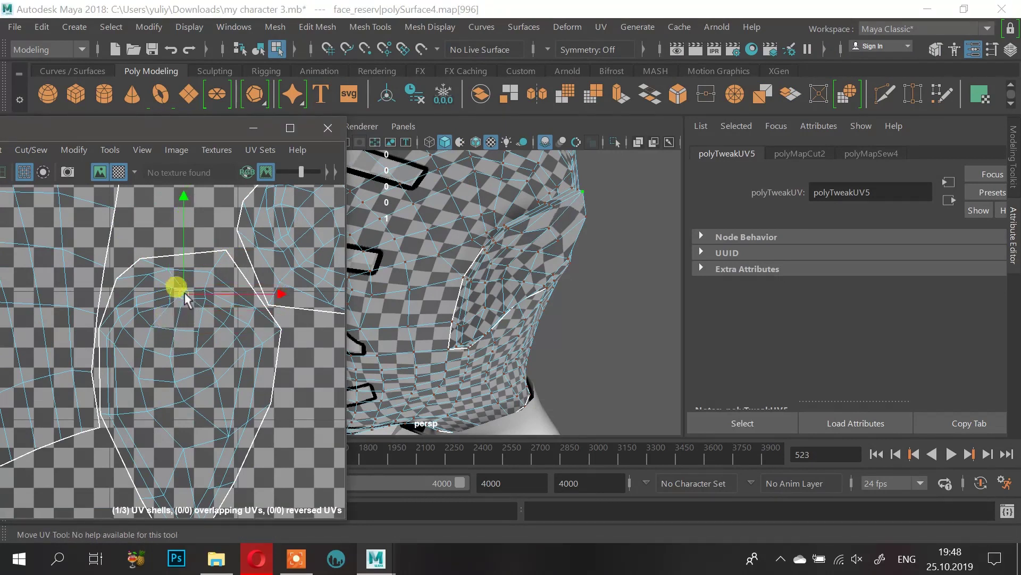
key(ctrl+z)
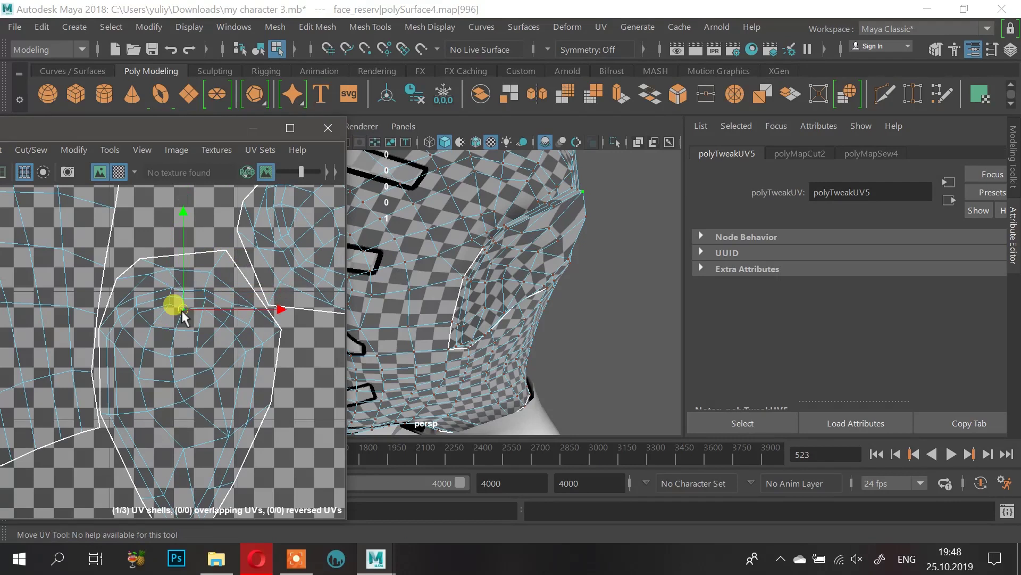
alt+right_drag(161, 287, 238, 333)
alt+middle_drag(158, 305, 151, 335)
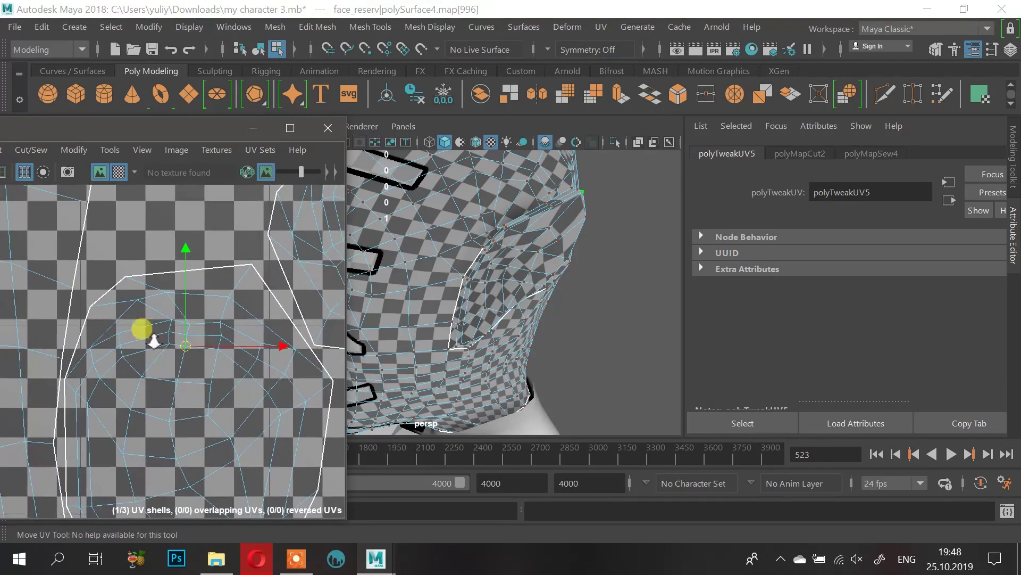
alt+right_drag(151, 335, 230, 289)
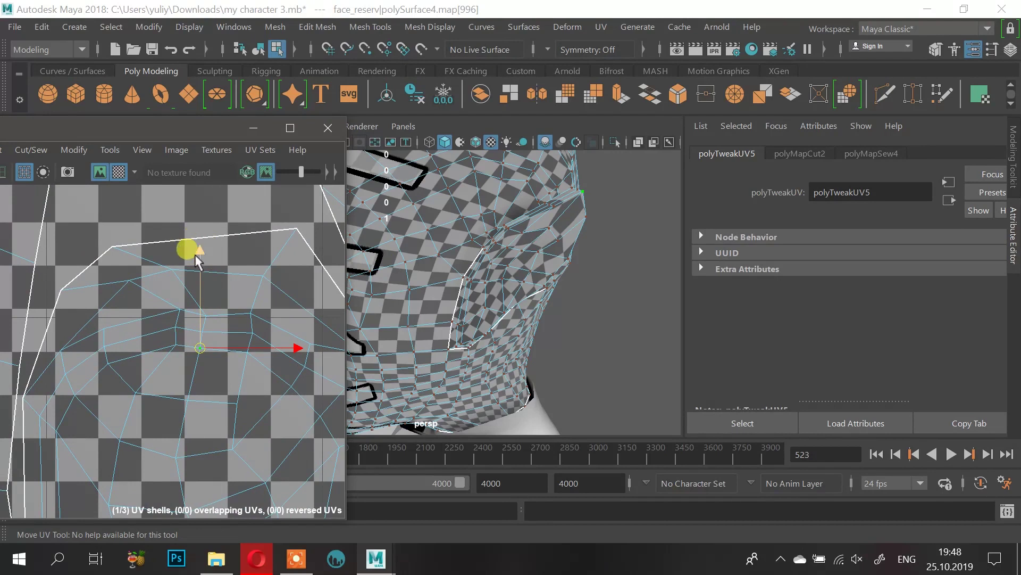
drag(198, 249, 232, 167)
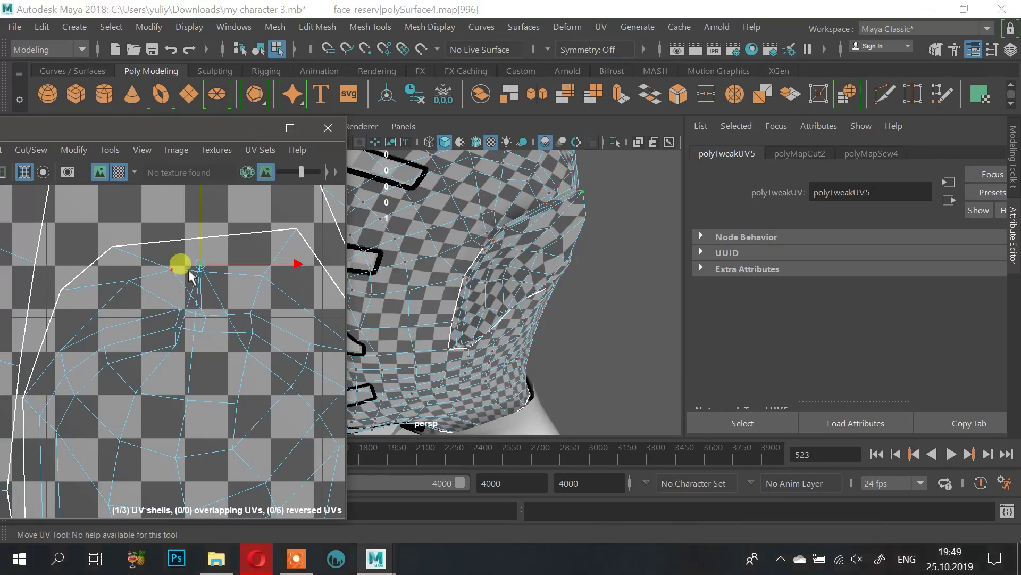
drag(201, 233, 207, 311)
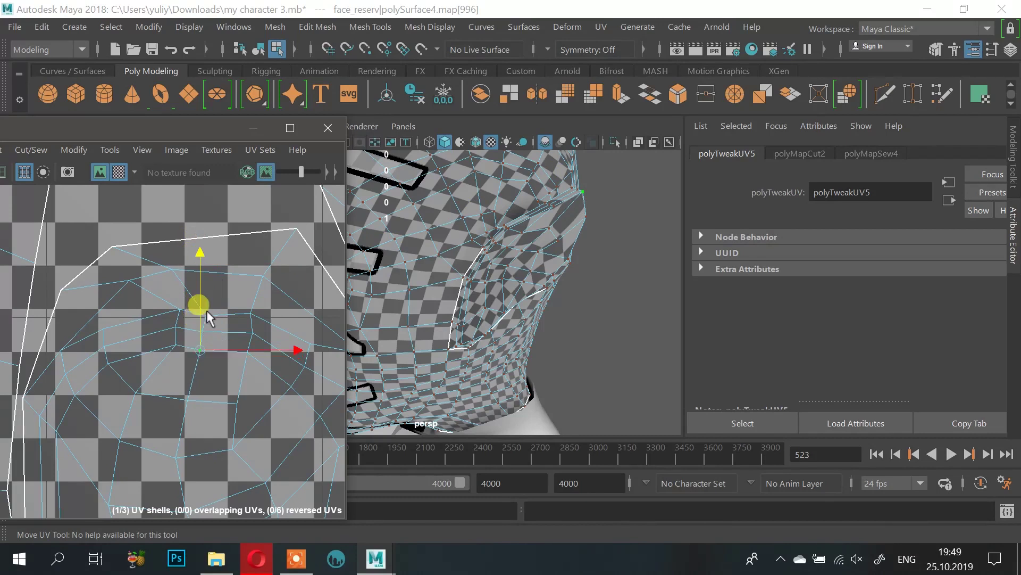
Step: Select the UVs around the ear tip, grow the selection and shift it slightly upward in the ear shell
drag(202, 296, 263, 371)
drag(216, 211, 221, 198)
key(ctrl+z)
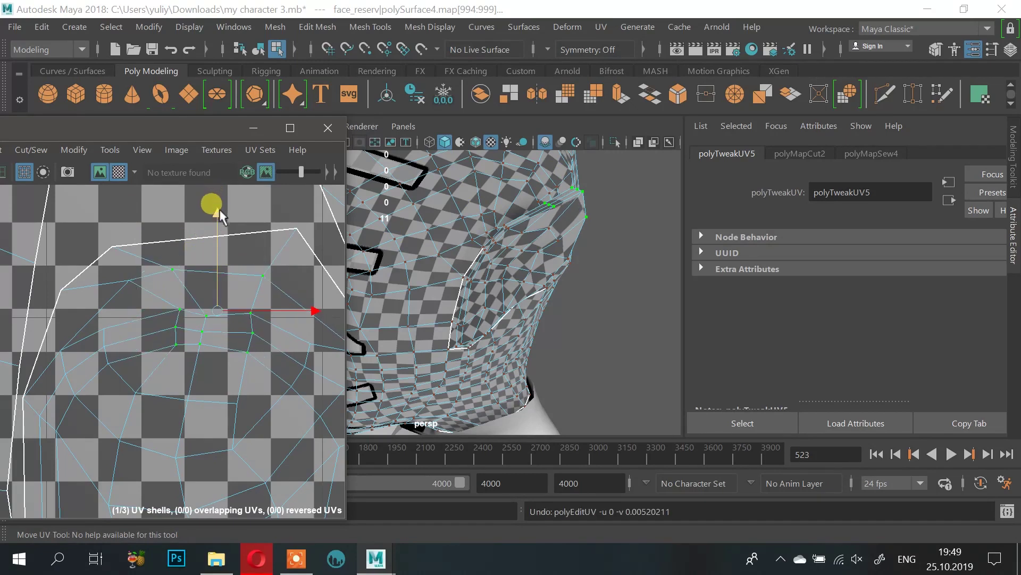
scroll(196, 272, down, 1)
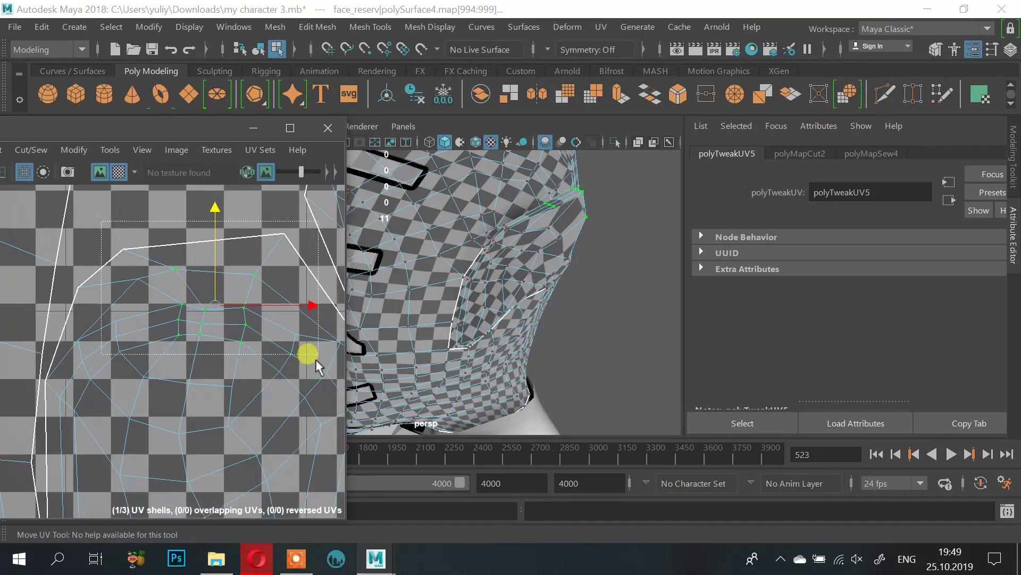
key(greater)
drag(210, 203, 206, 181)
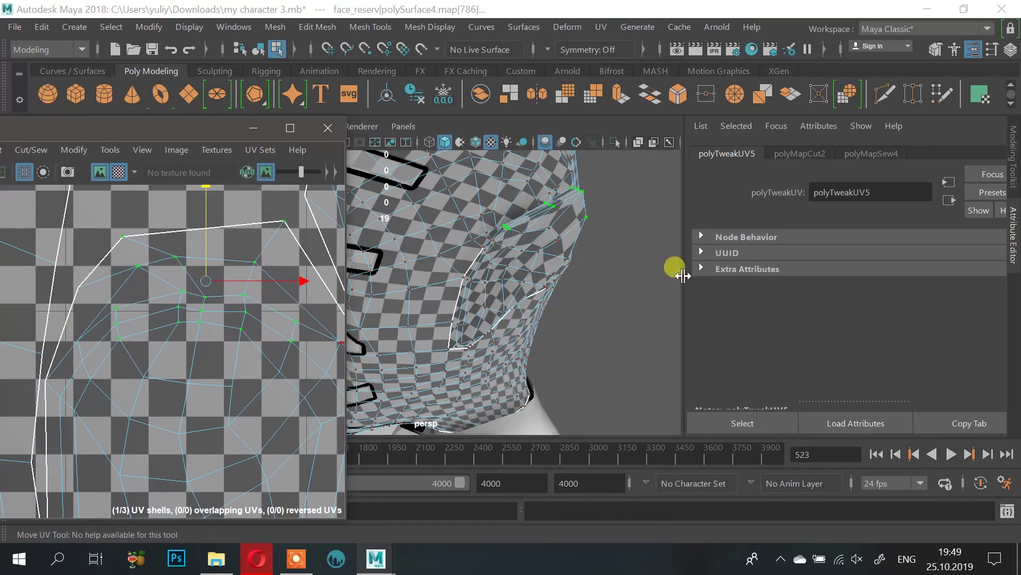
Step: Minimize the UV Editor, return the head to object mode and clear its selection
click(253, 128)
mouse_move(558, 247)
alt+mouse_down()
mouse_move(448, 211)
mouse_move(496, 232)
mouse_move(492, 166)
mouse_move(431, 217)
alt+mouse_up()
click(521, 257)
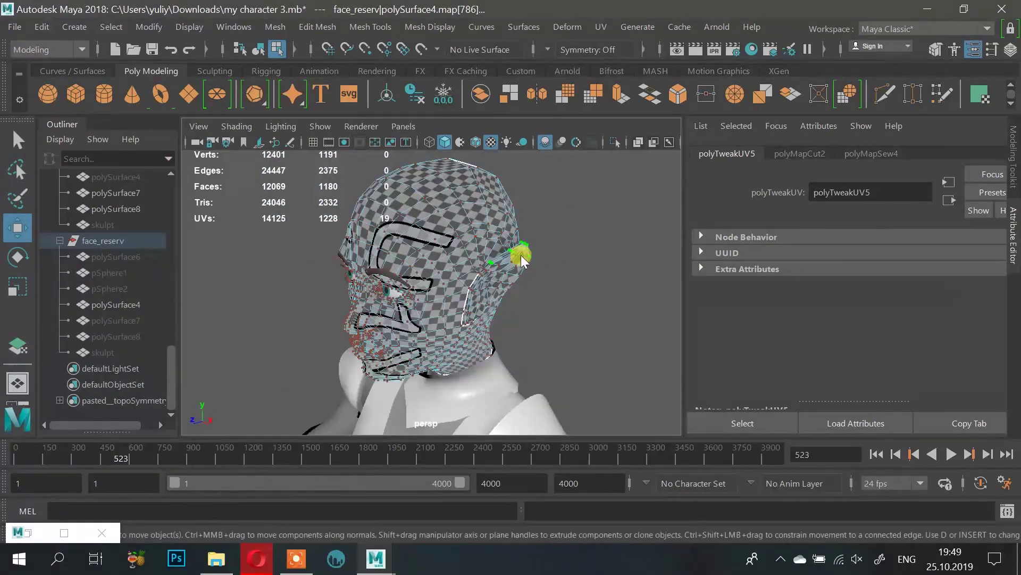
right_drag(571, 149, 583, 84)
click(534, 214)
alt+drag(533, 215, 506, 244)
click(408, 239)
Step: Select the character's forearm and hand mesh, and save the scene
alt+drag(408, 239, 548, 339)
scroll(425, 304, up, 3)
scroll(426, 304, down, 4)
click(573, 310)
scroll(500, 302, up, 4)
click(511, 316)
alt+right_drag(510, 316, 484, 351)
alt+middle_drag(483, 349, 468, 213)
alt+drag(468, 224, 406, 250)
alt+middle_drag(447, 340, 457, 202)
alt+right_drag(458, 266, 525, 322)
alt+drag(465, 292, 496, 336)
click(490, 348)
alt+middle_drag(490, 352, 500, 272)
alt+drag(500, 272, 485, 277)
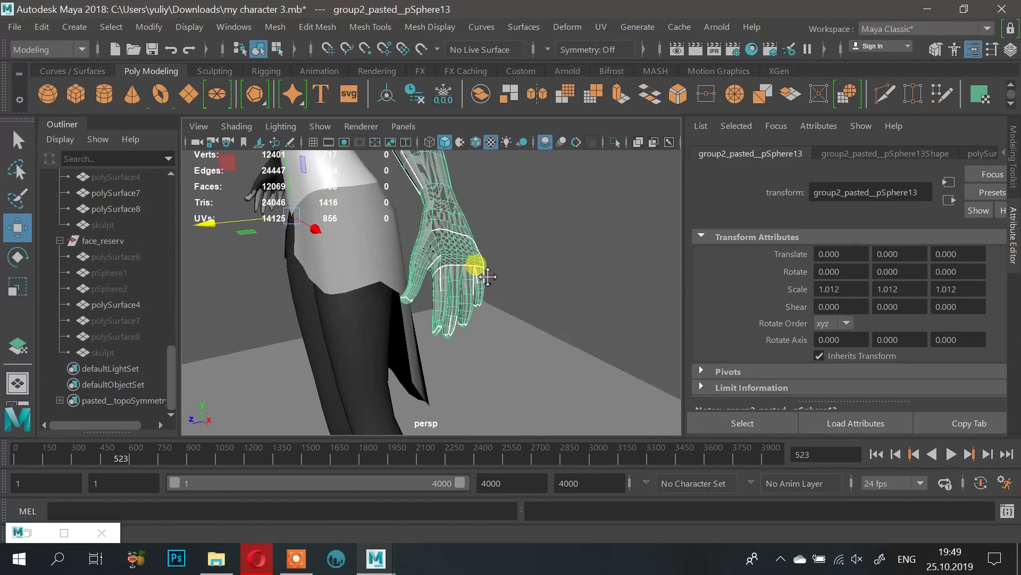
key(ctrl+s)
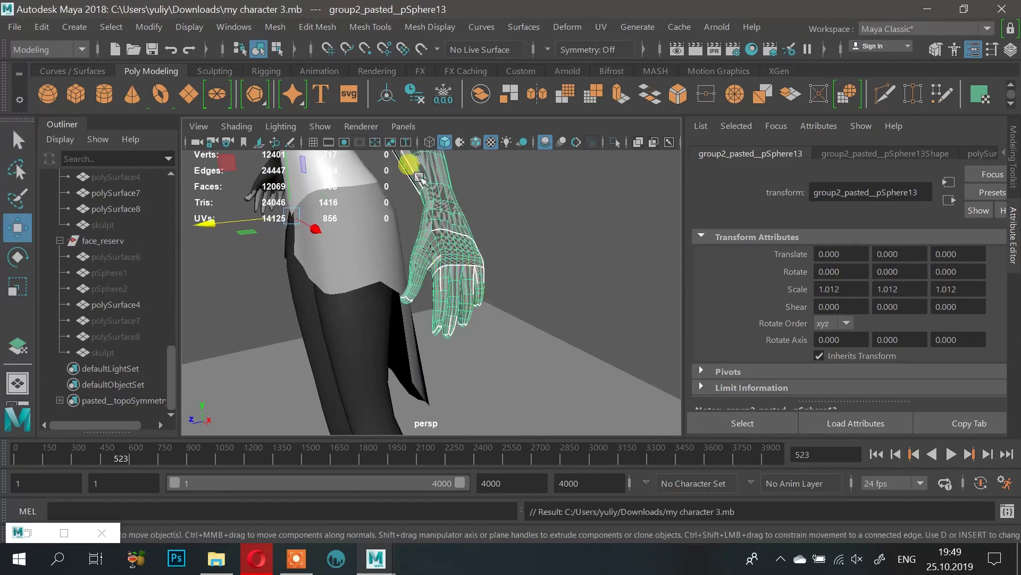
Step: Restore the UV Editor beside the viewport with the hand's existing UV layout framed
click(28, 533)
drag(161, 130, 215, 122)
scroll(239, 319, down, 6)
scroll(243, 321, down, 5)
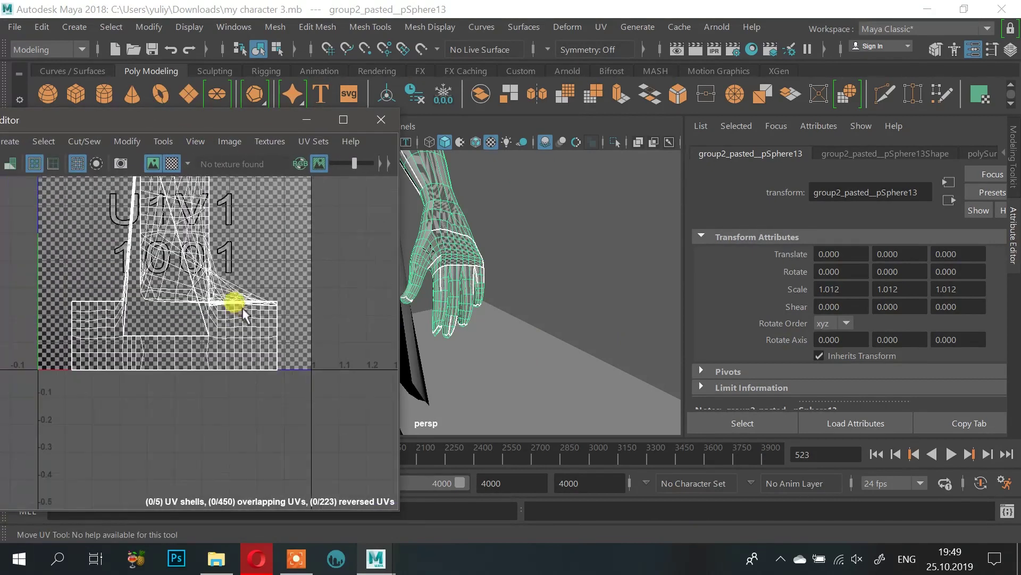
scroll(240, 351, up, 1)
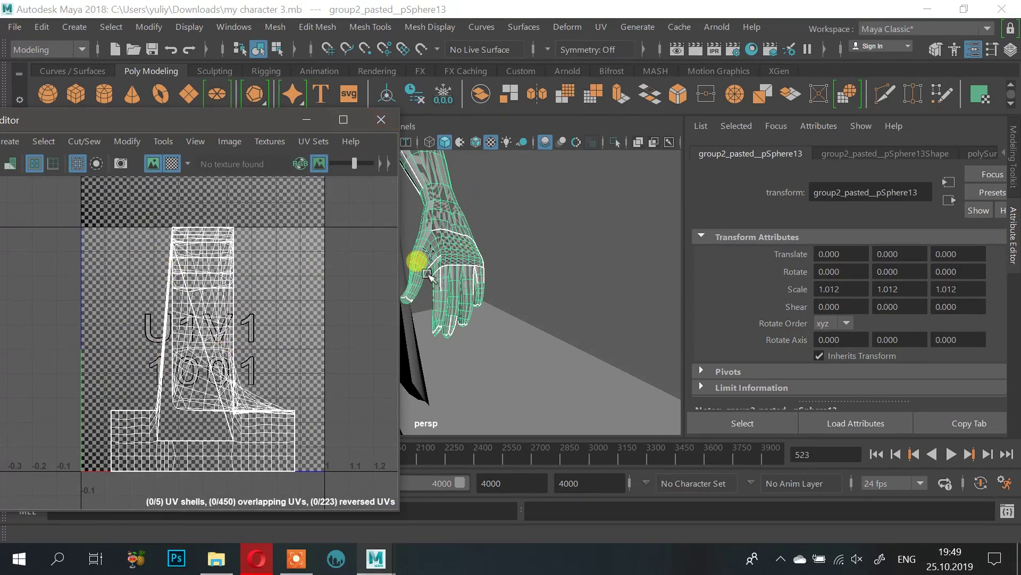
Step: Project the hand's UVs with Best Plane, using two adjacent faces in the middle of the hand to define the plane
alt+drag(549, 247, 606, 265)
click(598, 30)
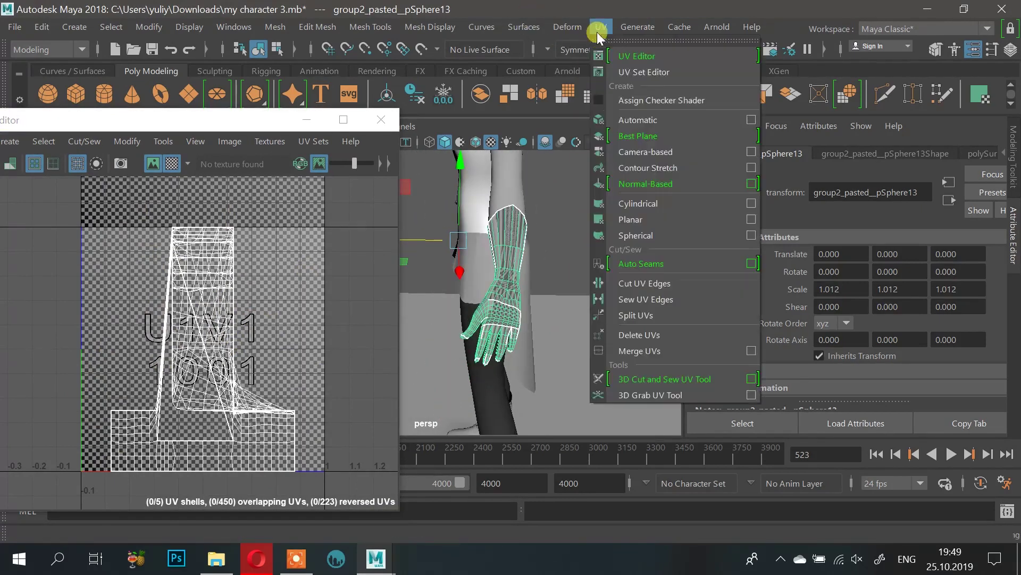
click(643, 135)
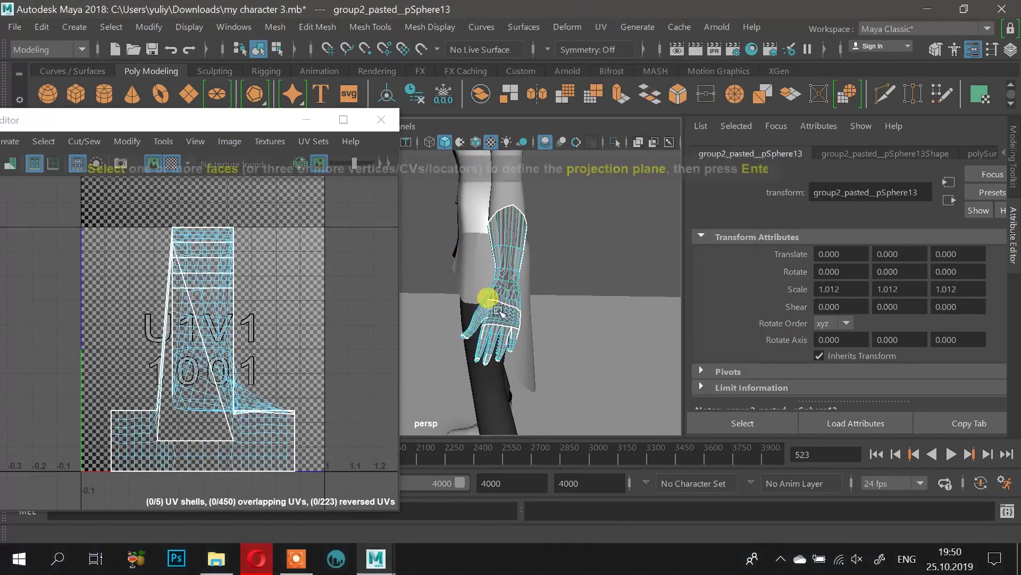
alt+middle_drag(490, 297, 543, 296)
alt+right_drag(543, 297, 505, 334)
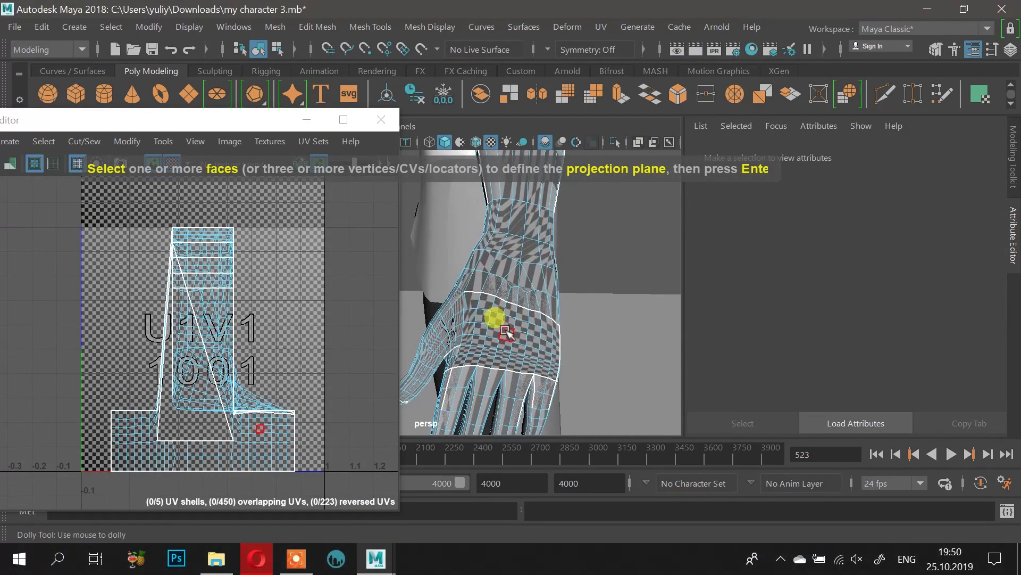
click(506, 332)
shift+click(521, 337)
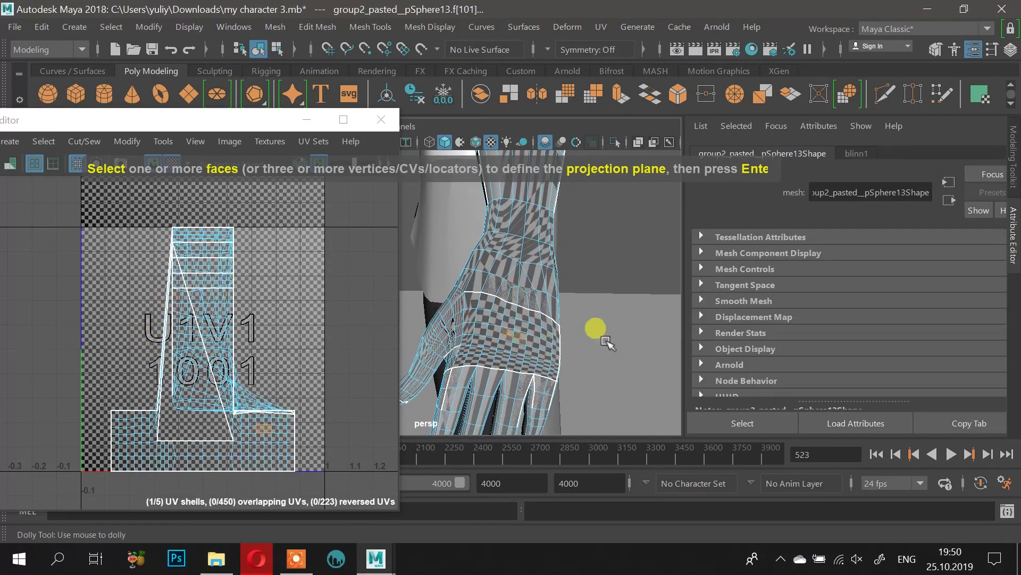
key(Return)
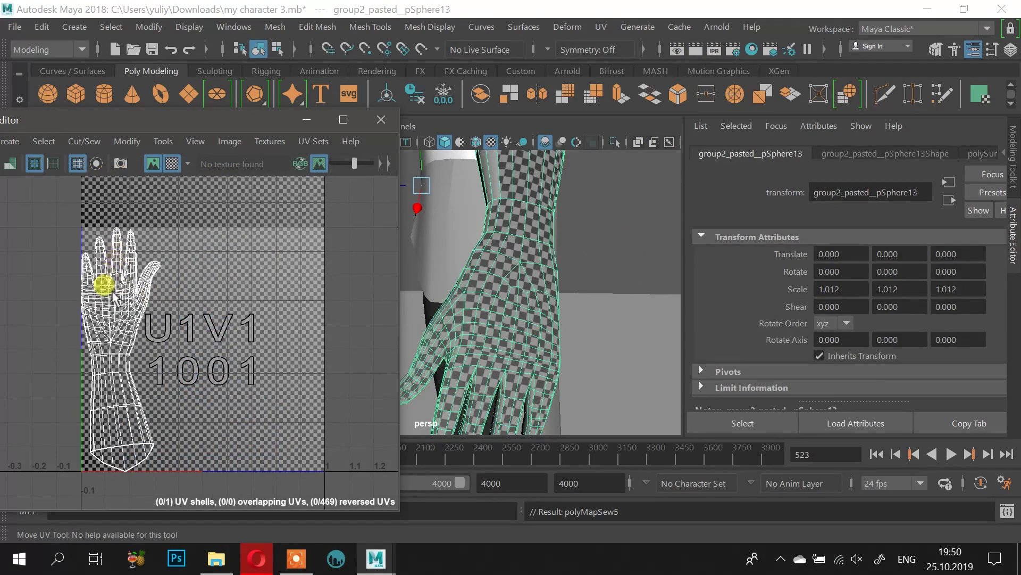
Step: Select seam edges along the inner side of the forearm and the thumb side of the hand
alt+right_drag(73, 269, 265, 349)
alt+right_drag(582, 275, 508, 268)
alt+drag(510, 273, 592, 272)
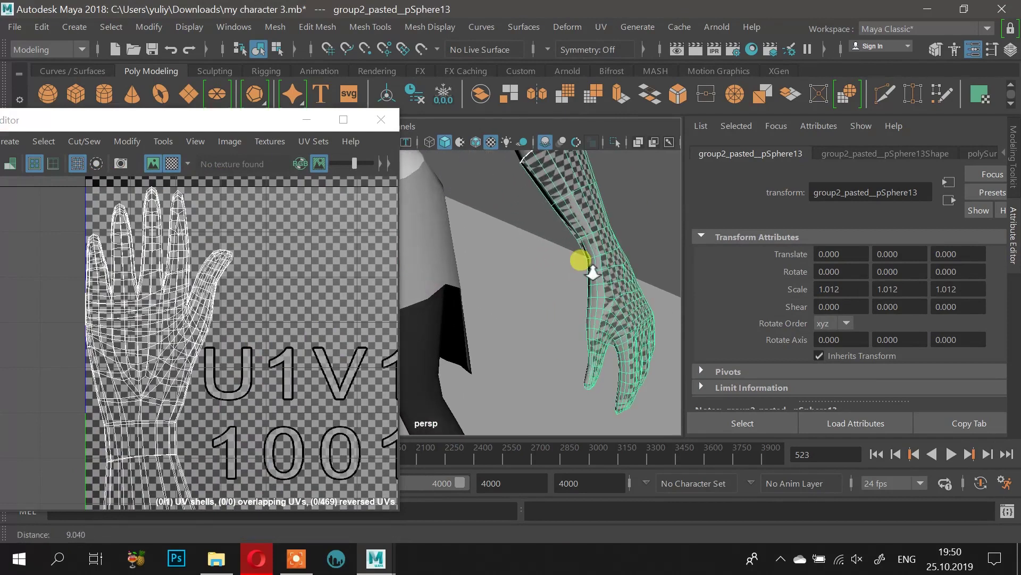
right_drag(595, 219, 592, 68)
click(539, 169)
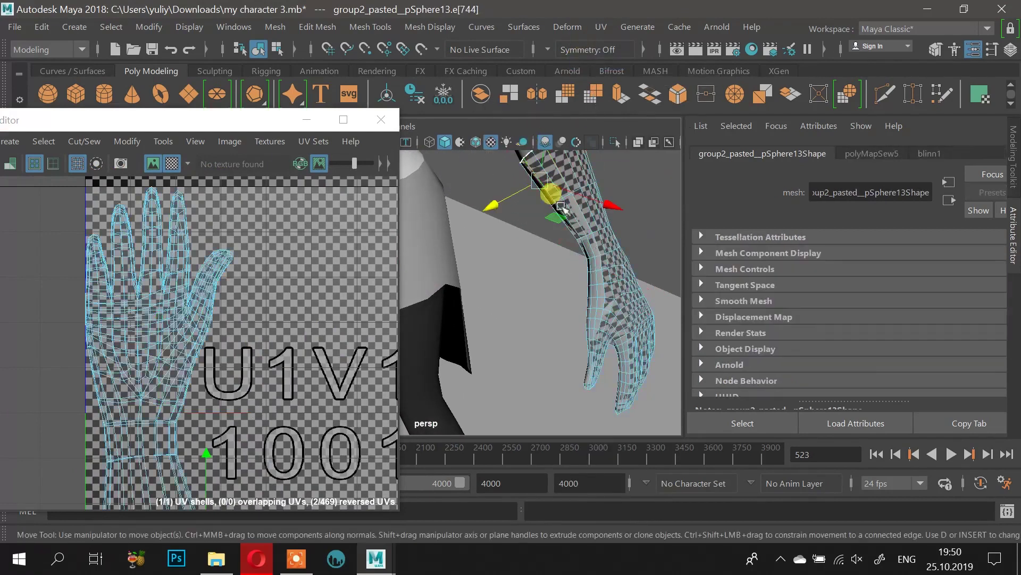
shift+double_click(578, 231)
alt+drag(587, 271, 511, 263)
alt+middle_drag(511, 263, 587, 301)
scroll(616, 248, up, 5)
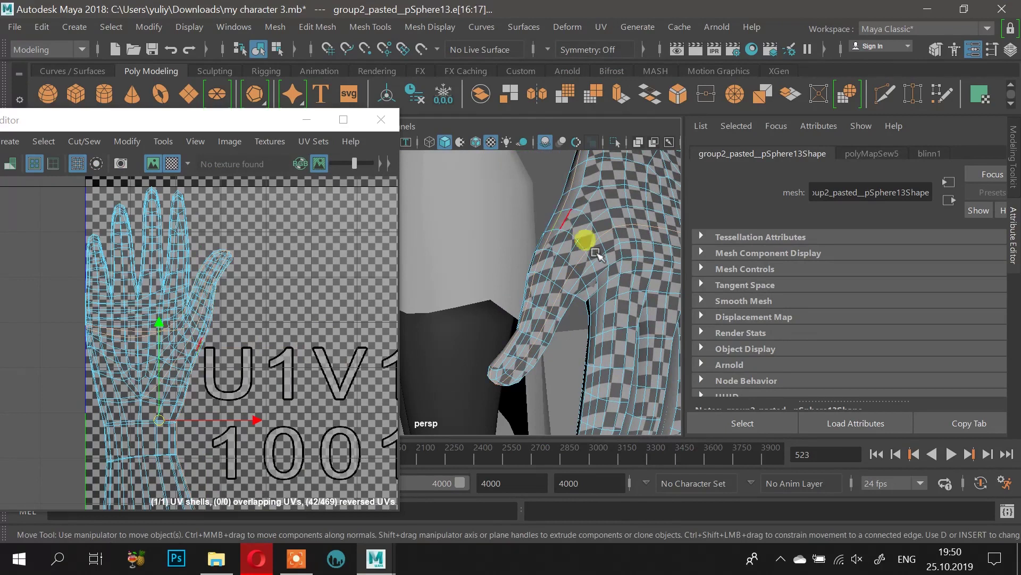
Step: Extend the seam selection around the hand and up the forearm to its open end, with the UV Editor minimized
scroll(582, 266, down, 8)
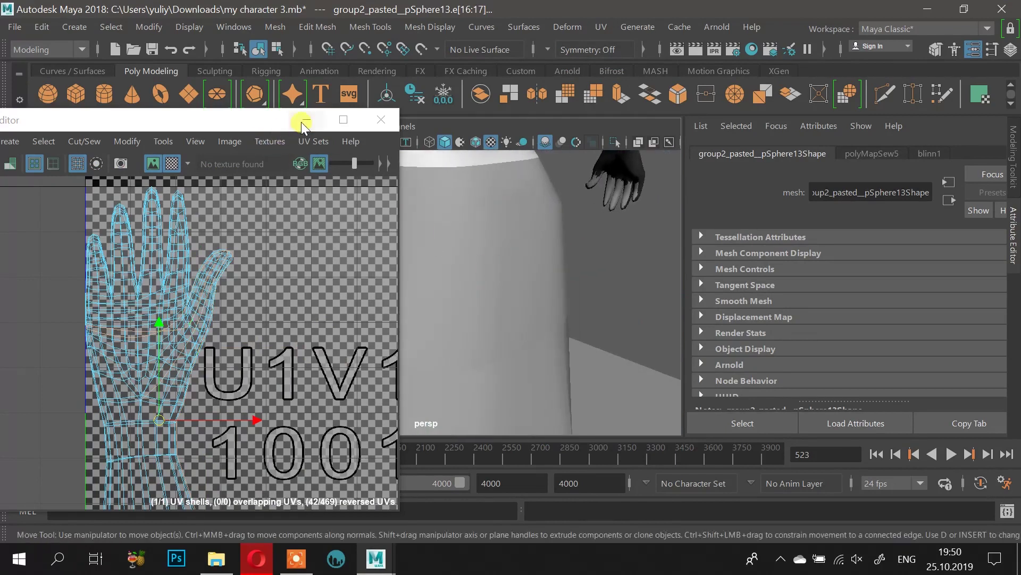
click(303, 123)
alt+drag(483, 243, 321, 246)
alt+middle_drag(322, 246, 417, 245)
scroll(516, 281, up, 3)
alt+drag(526, 294, 619, 261)
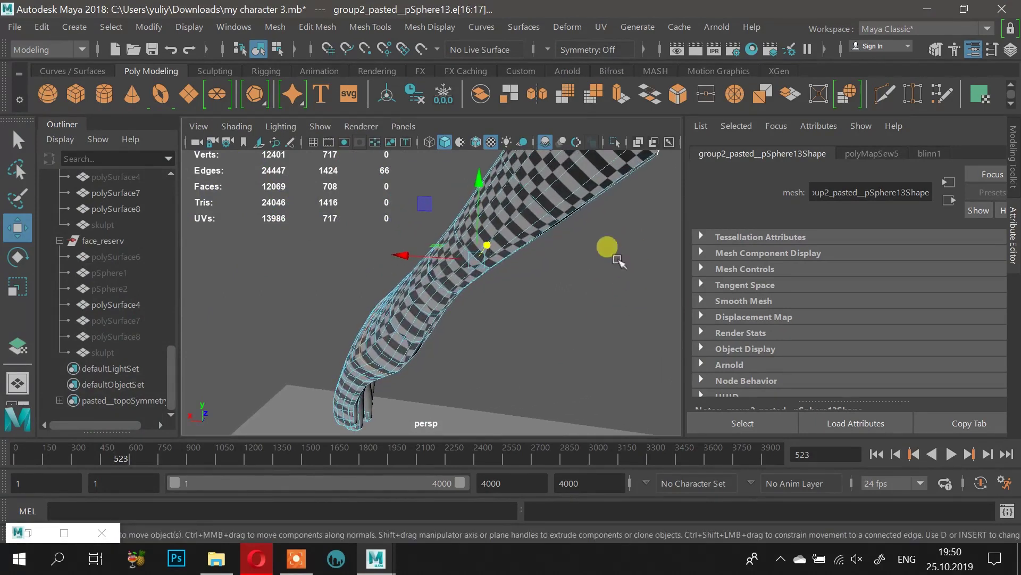
alt+drag(564, 168, 462, 351)
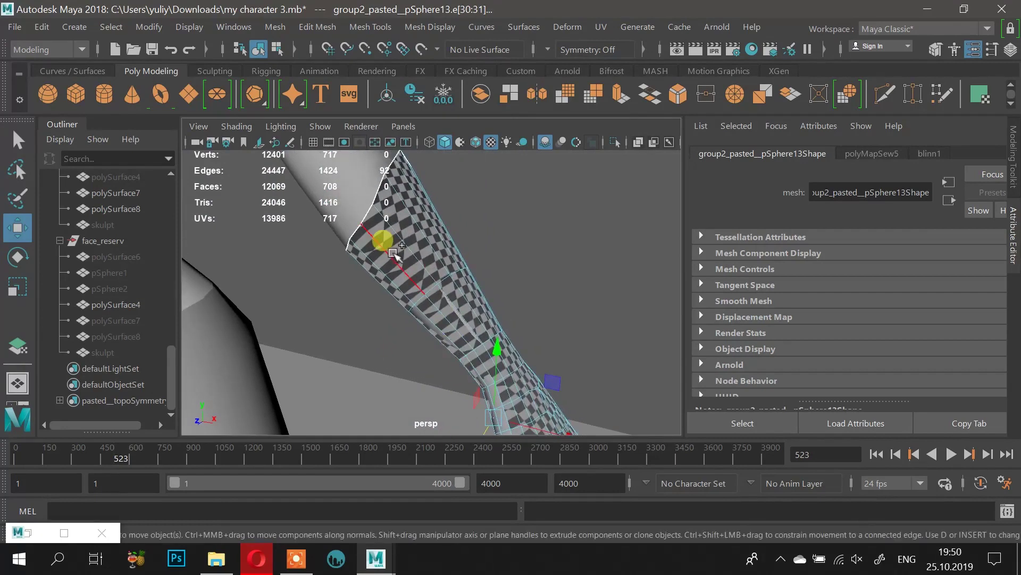
alt+drag(393, 253, 526, 282)
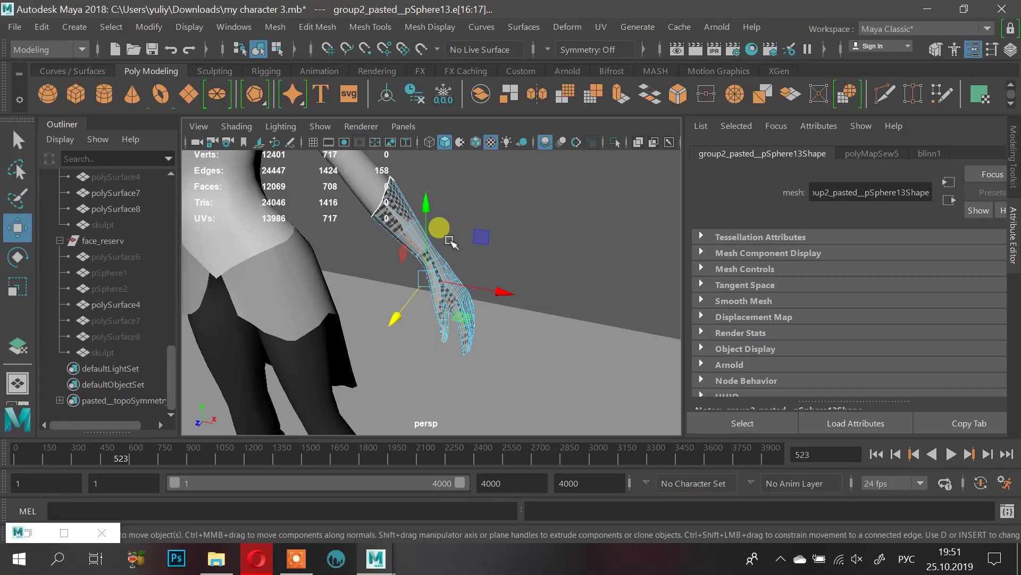
Step: Restore the UV Editor and cut the hand's UVs along the selected seam edges
click(316, 486)
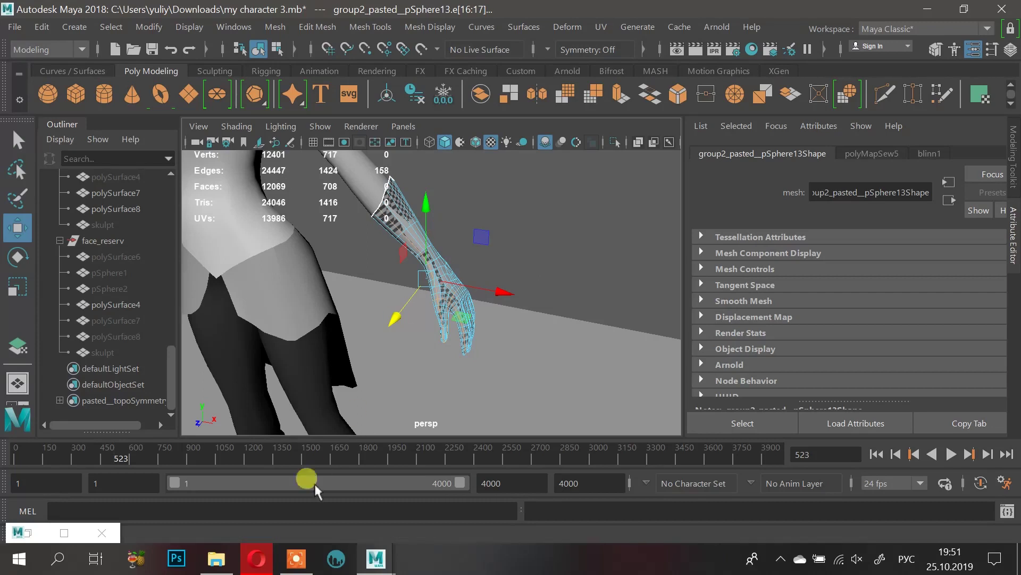
click(27, 532)
scroll(235, 239, down, 5)
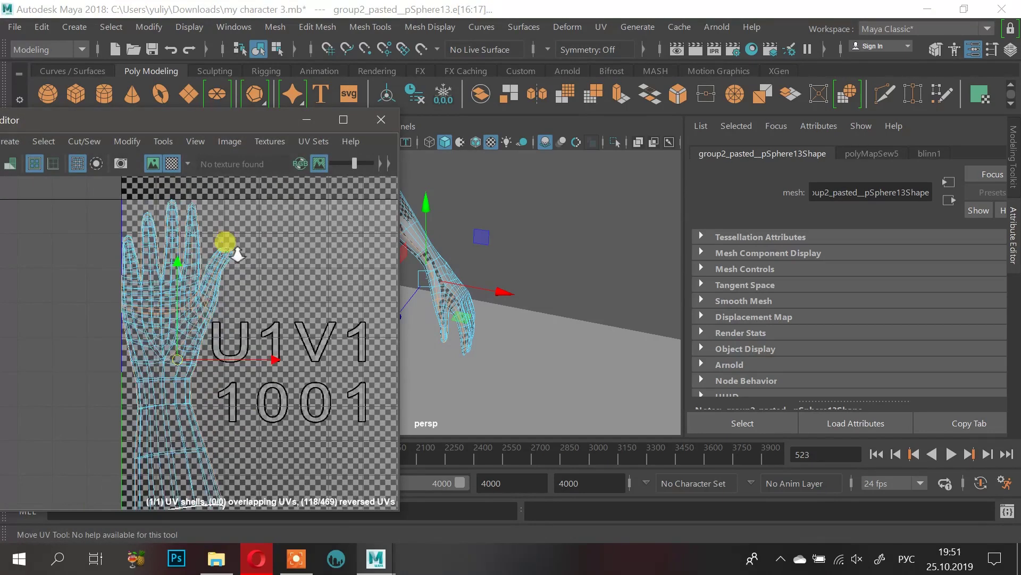
click(128, 141)
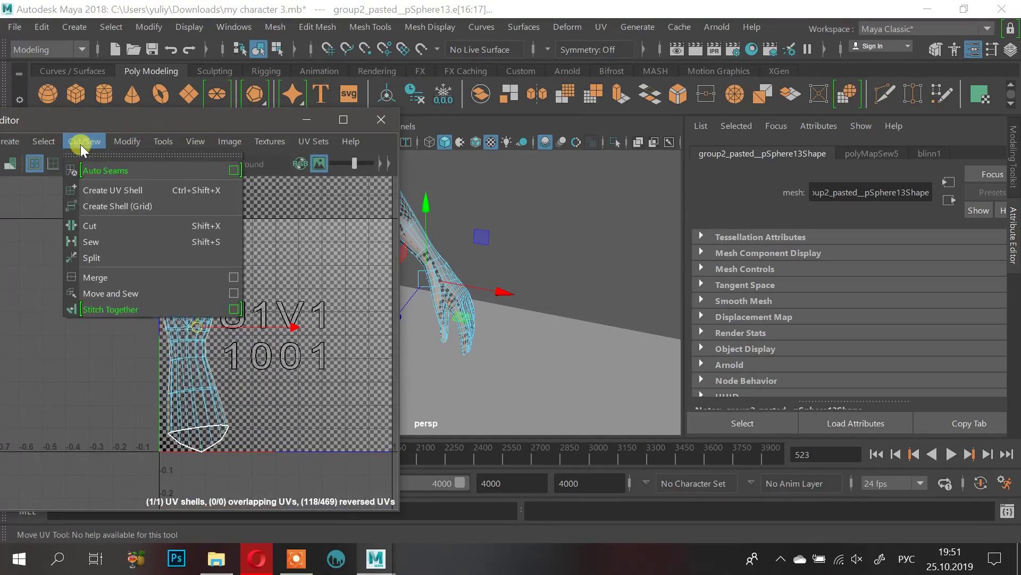
click(88, 224)
Step: Try to unfold all of the hand's UVs, and clear the selection
right_drag(217, 297, 301, 278)
double_click(195, 294)
scroll(177, 272, down, 2)
drag(147, 235, 362, 460)
shift+right_drag(186, 304, 98, 136)
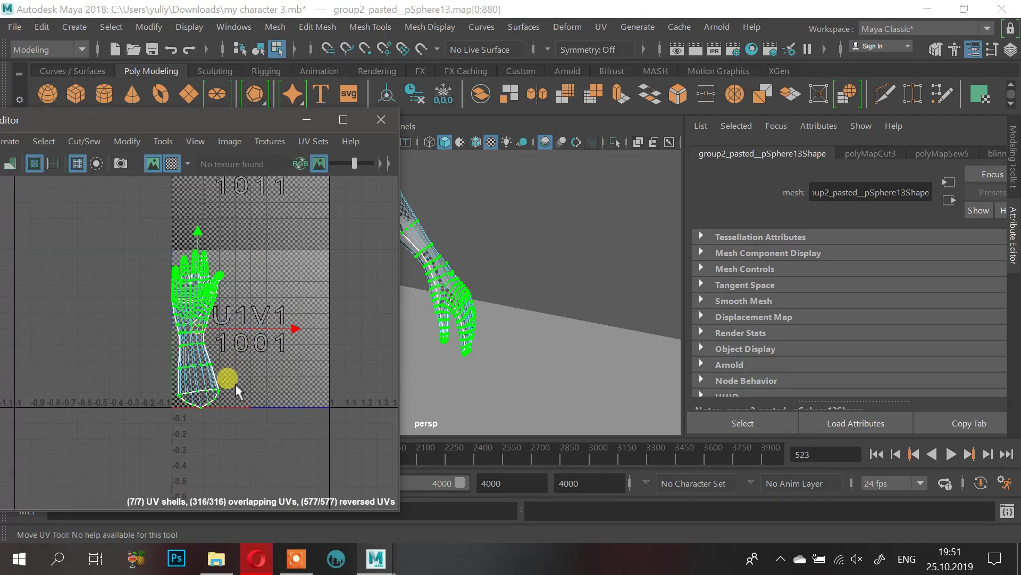
scroll(234, 375, down, 2)
scroll(232, 366, up, 4)
click(231, 359)
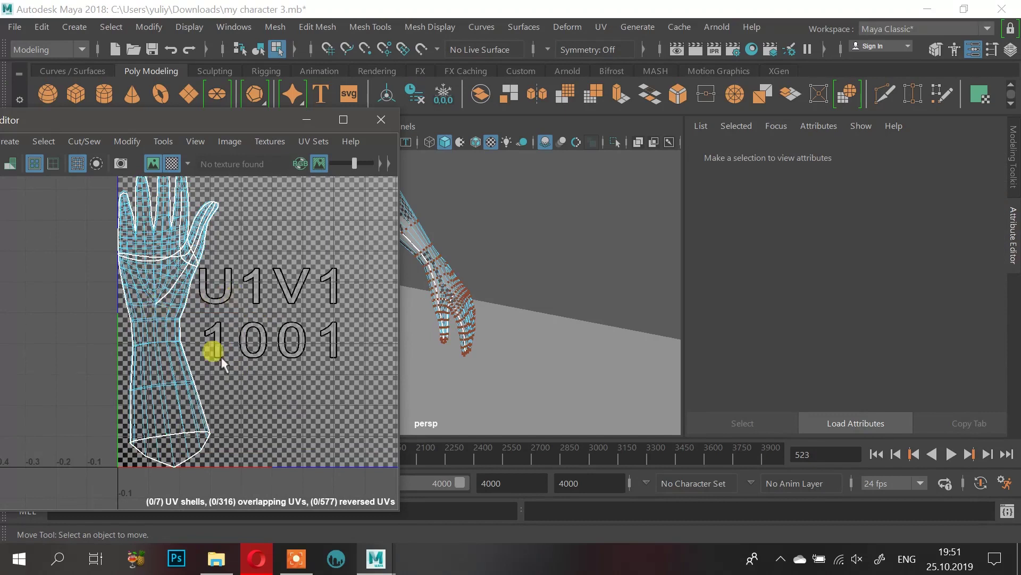
Step: Examine the cut seams around the wrist, palm and thumb for missing connections
alt+drag(576, 251, 481, 250)
alt+drag(575, 300, 463, 278)
alt+middle_drag(524, 273, 597, 274)
alt+drag(597, 275, 537, 286)
alt+right_drag(481, 301, 470, 304)
alt+drag(470, 303, 509, 212)
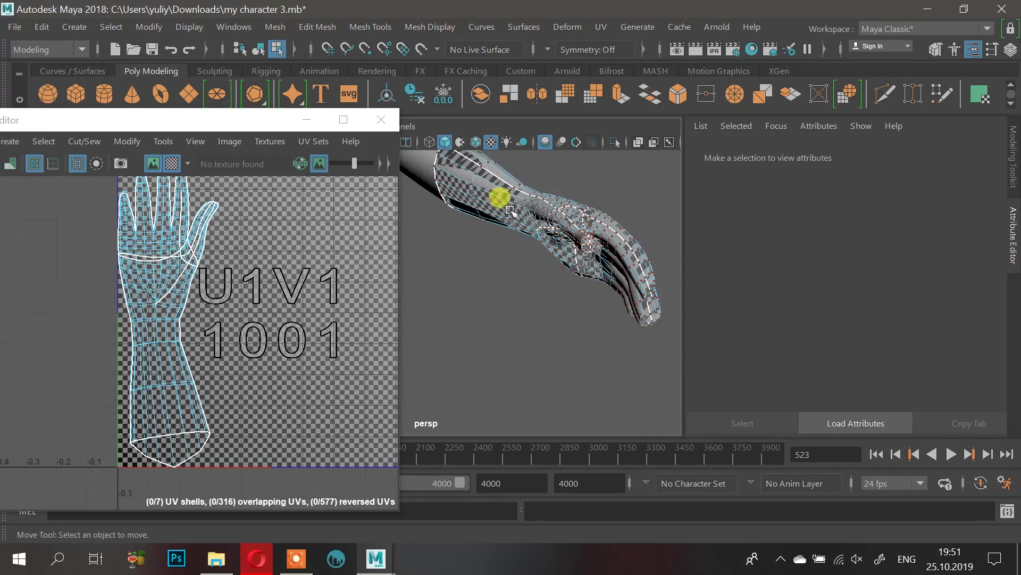
right_drag(607, 129, 615, 75)
click(547, 196)
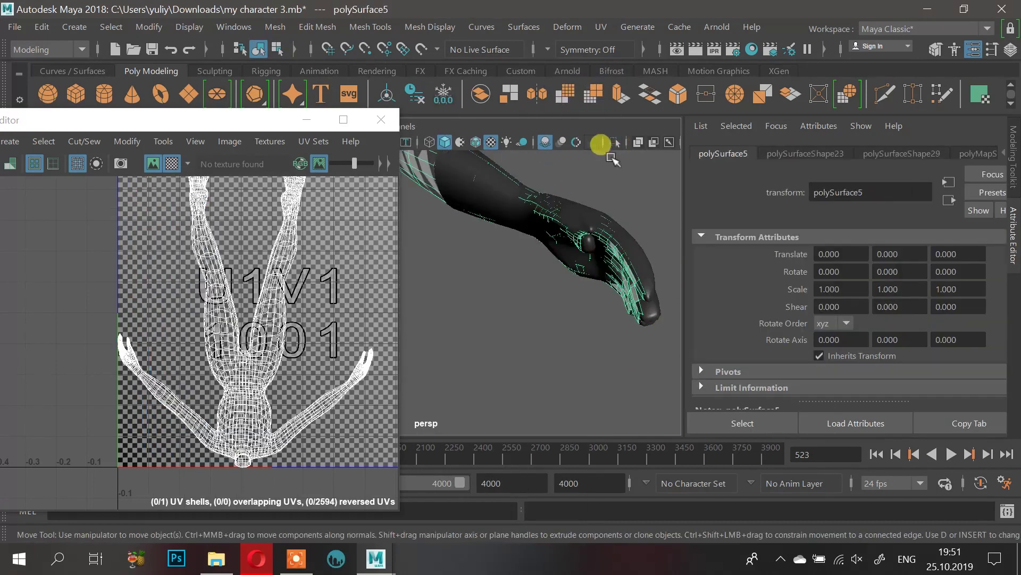
click(614, 143)
click(529, 258)
key(ctrl+z)
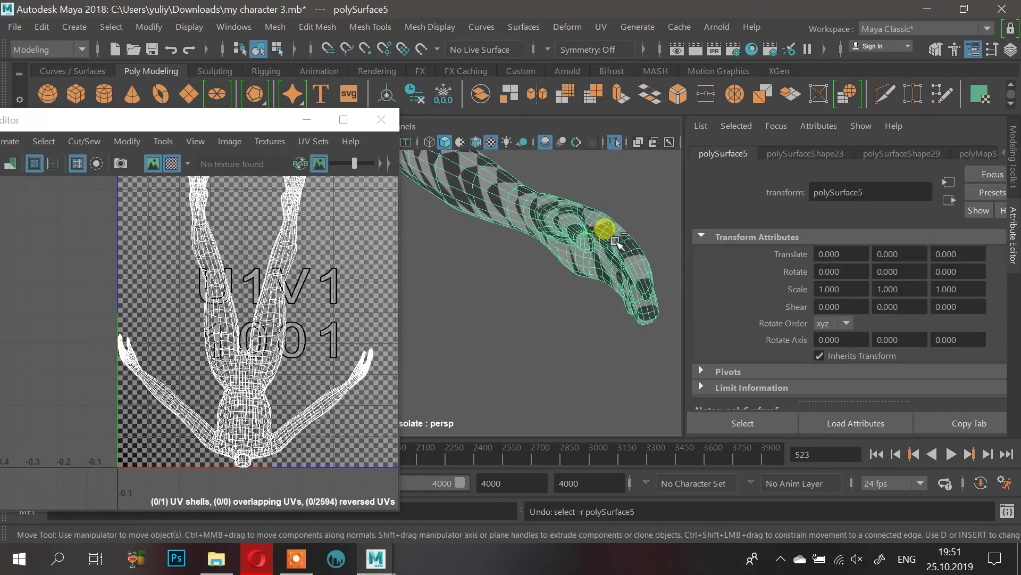
key(ctrl+1)
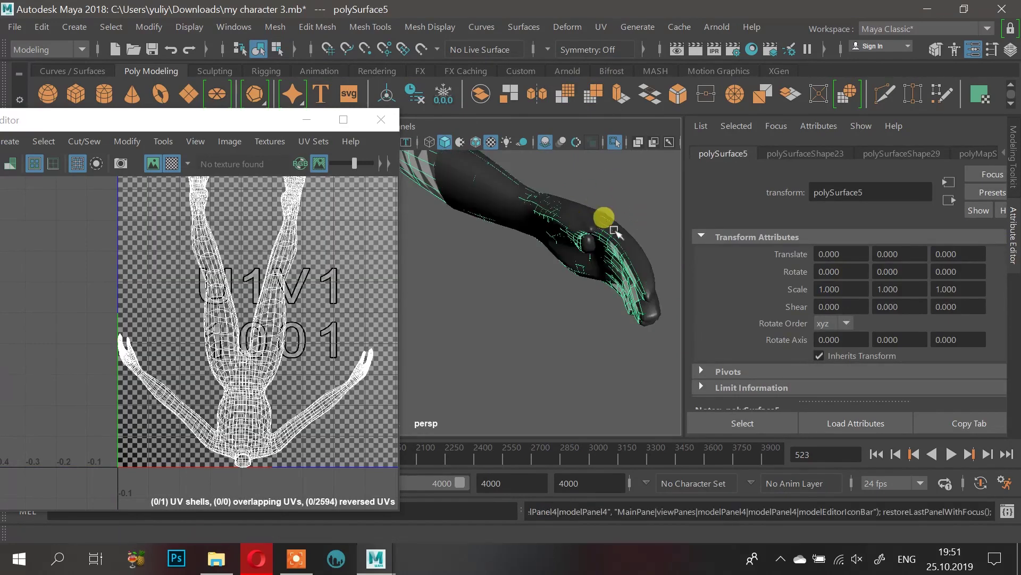
Step: Isolate the forearm and hand mesh in the viewport with its wrist in close view
click(622, 223)
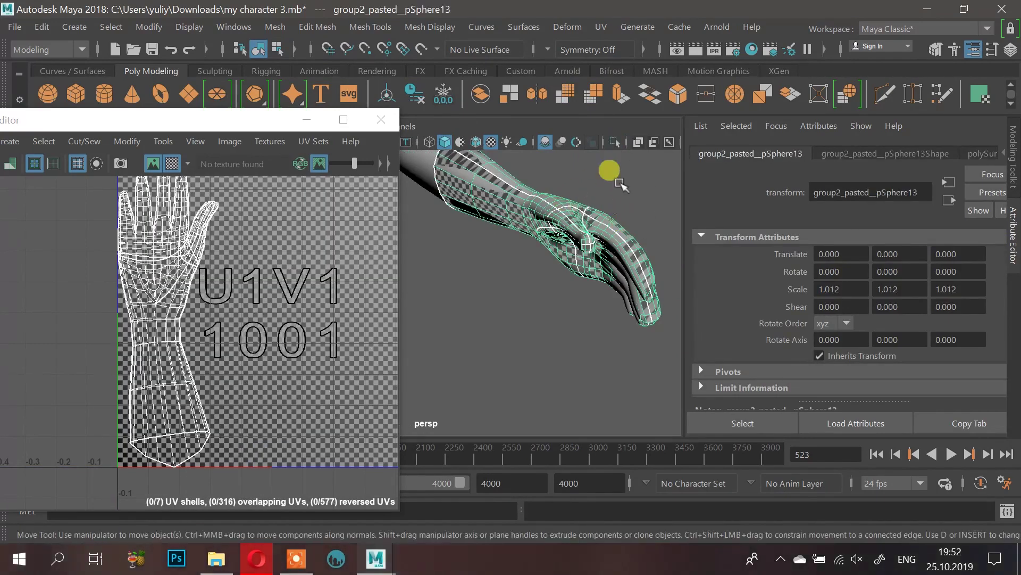
click(614, 143)
alt+drag(524, 216, 536, 166)
alt+drag(547, 280, 598, 292)
Step: Cut the UVs along the short run of edges connecting the open seam end near the wrist to the side seam
right_drag(609, 107, 591, 63)
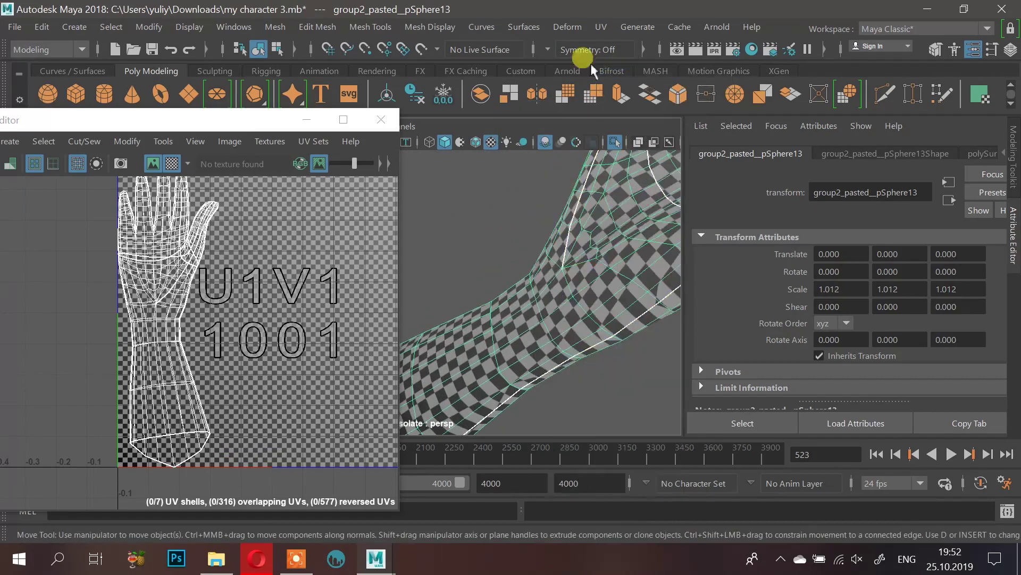
double_click(562, 321)
right_drag(585, 325, 638, 96)
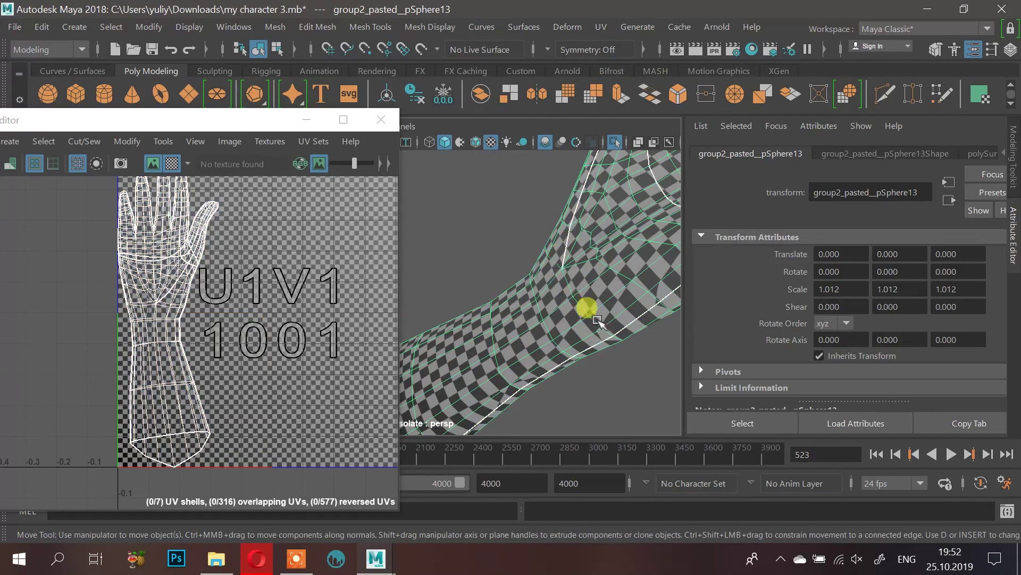
right_drag(619, 317, 621, 59)
click(597, 320)
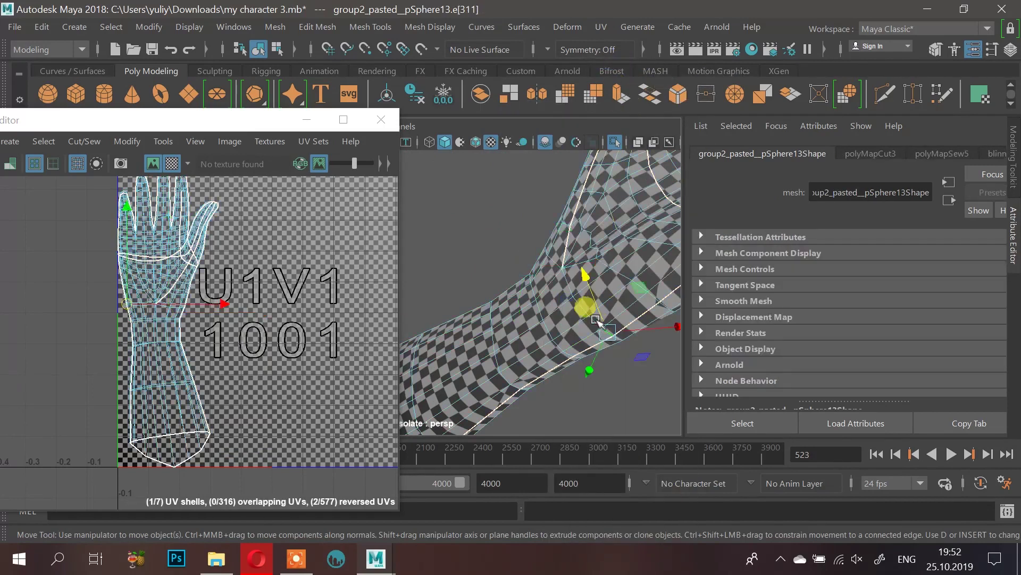
shift+double_click(564, 274)
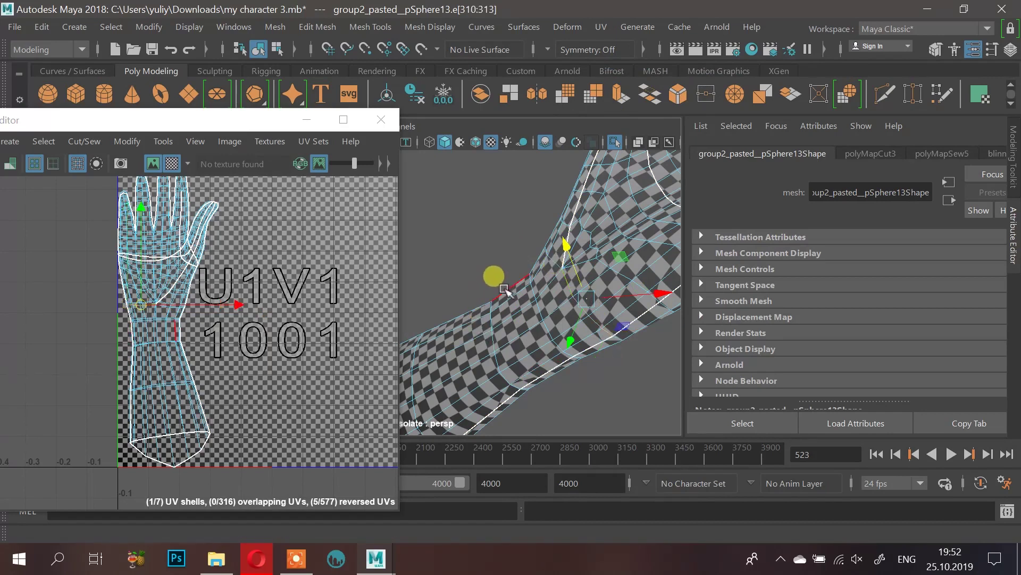
click(87, 140)
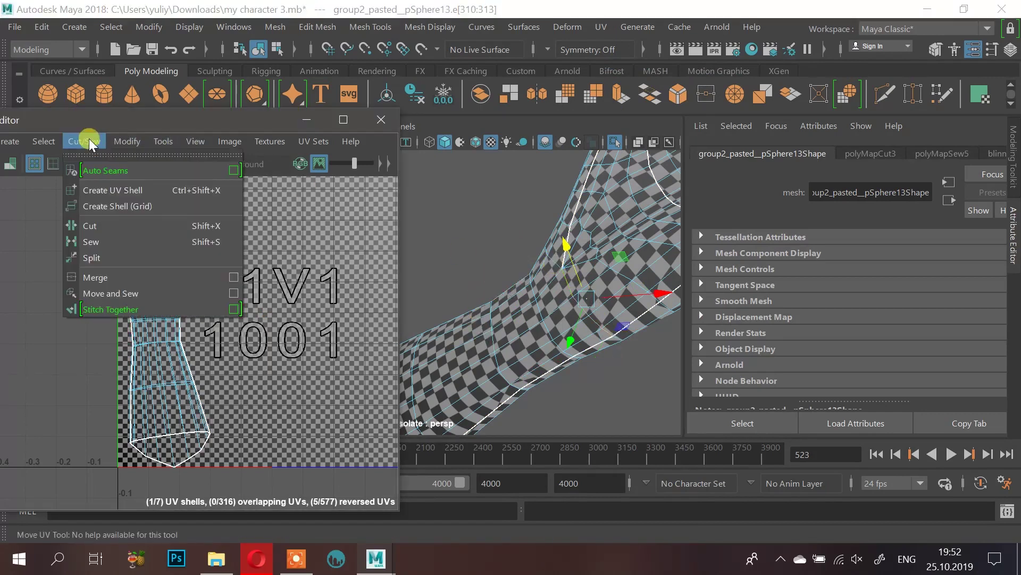
click(100, 231)
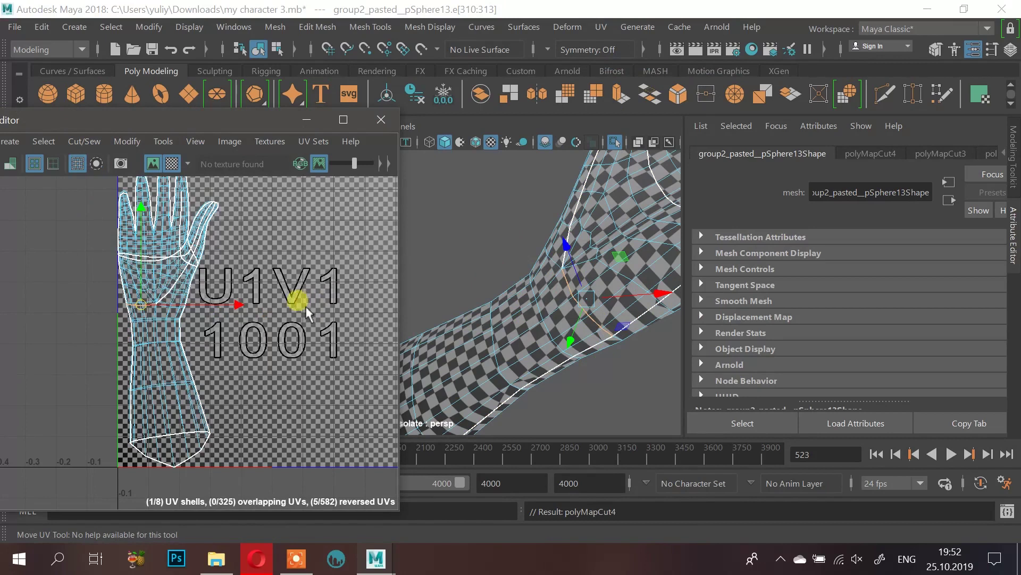
Step: Select all of the hand's UV shells and unfold them
right_drag(547, 230, 611, 80)
click(570, 227)
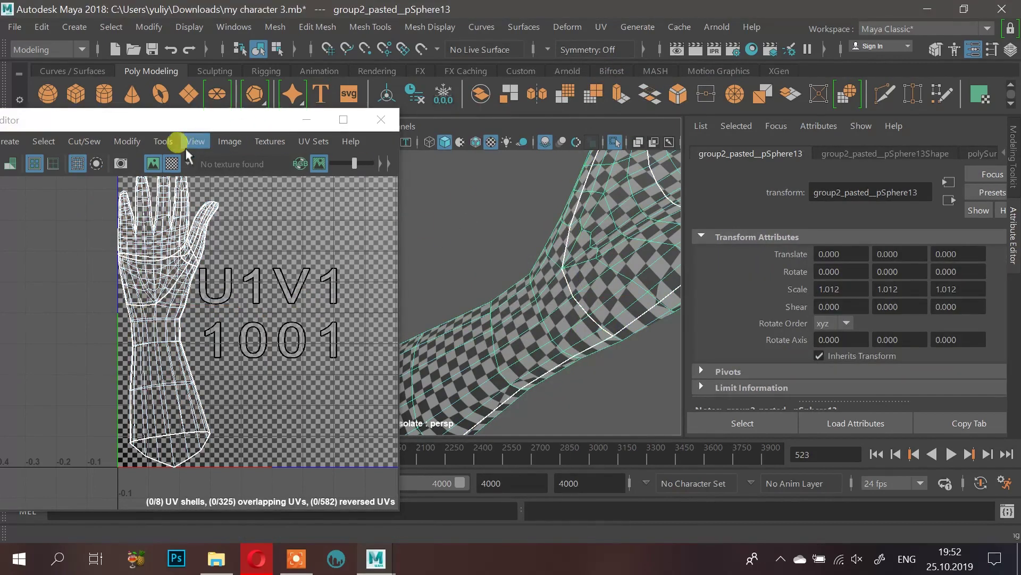
click(163, 230)
shift+right_click(170, 235)
right_drag(170, 236, 197, 235)
click(198, 240)
scroll(166, 287, down, 2)
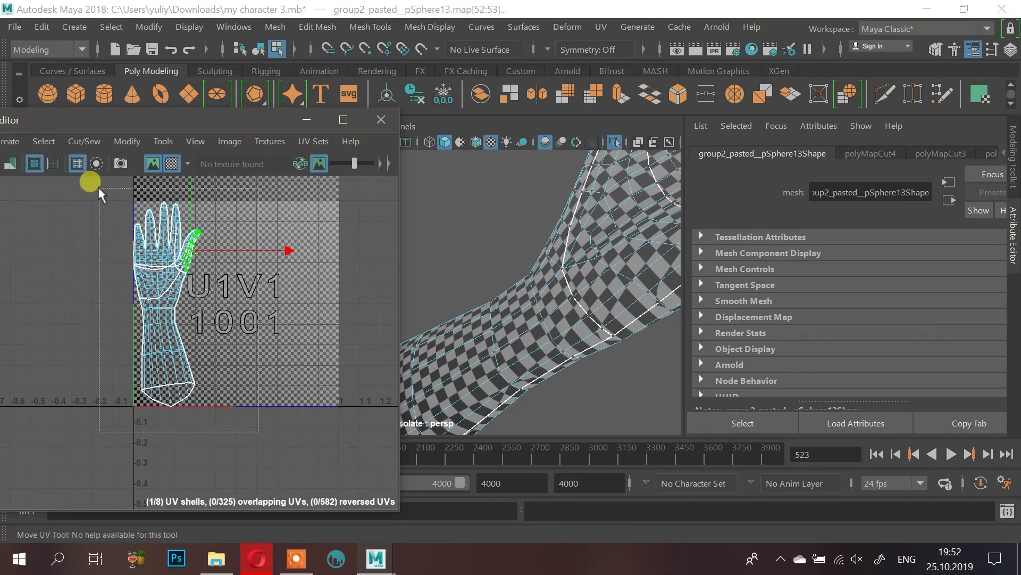
drag(98, 187, 98, 186)
shift+right_drag(175, 260, 42, 132)
scroll(225, 307, down, 1)
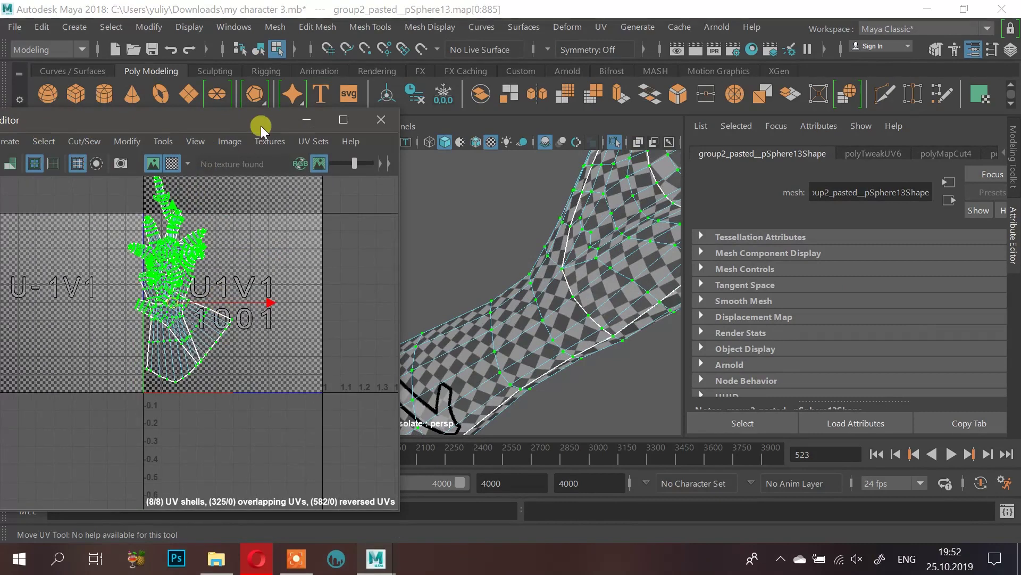
Step: Lay out the unfolded hand shells within the 0 to 1 UV tile and clear the selection
drag(238, 122, 332, 111)
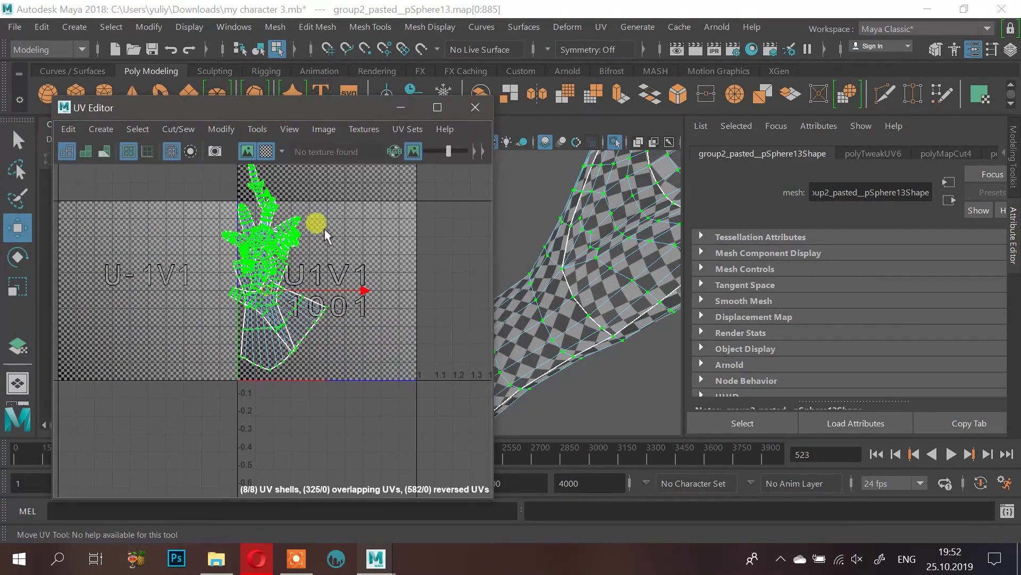
alt+middle_drag(319, 226, 299, 273)
alt+right_drag(299, 274, 270, 321)
alt+middle_drag(270, 322, 308, 310)
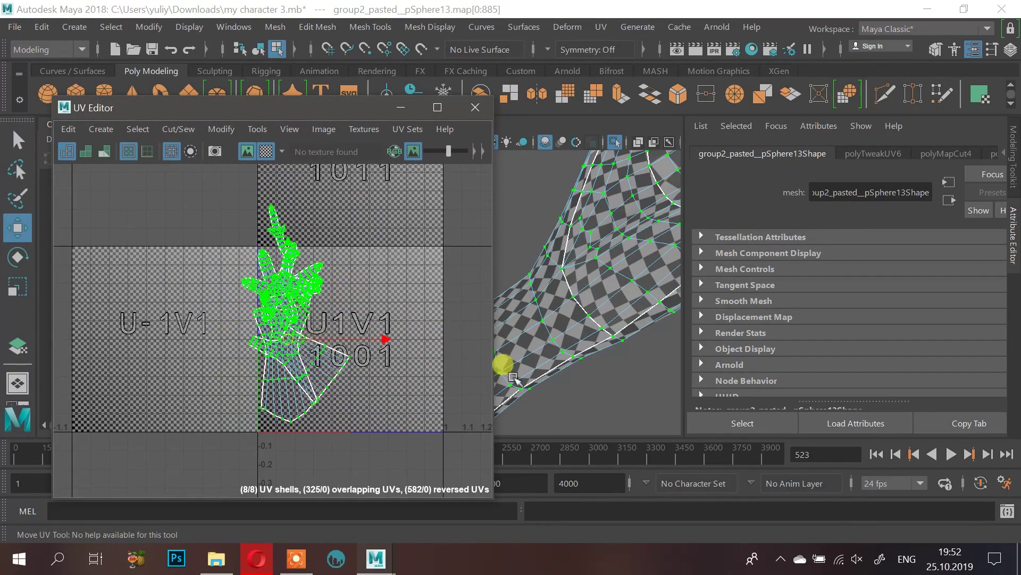
shift+right_drag(293, 322, 154, 187)
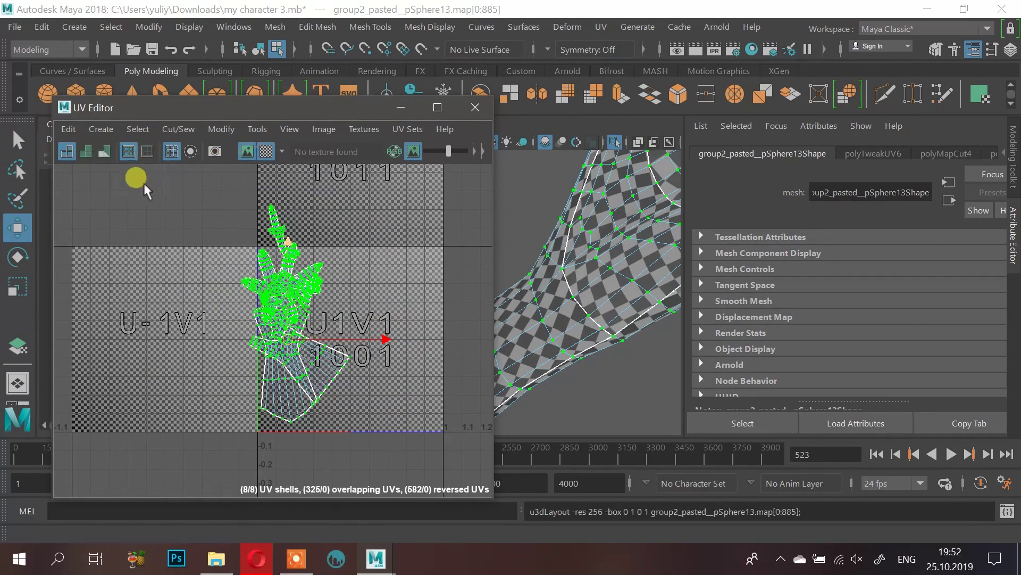
click(192, 338)
alt+right_drag(331, 351, 337, 254)
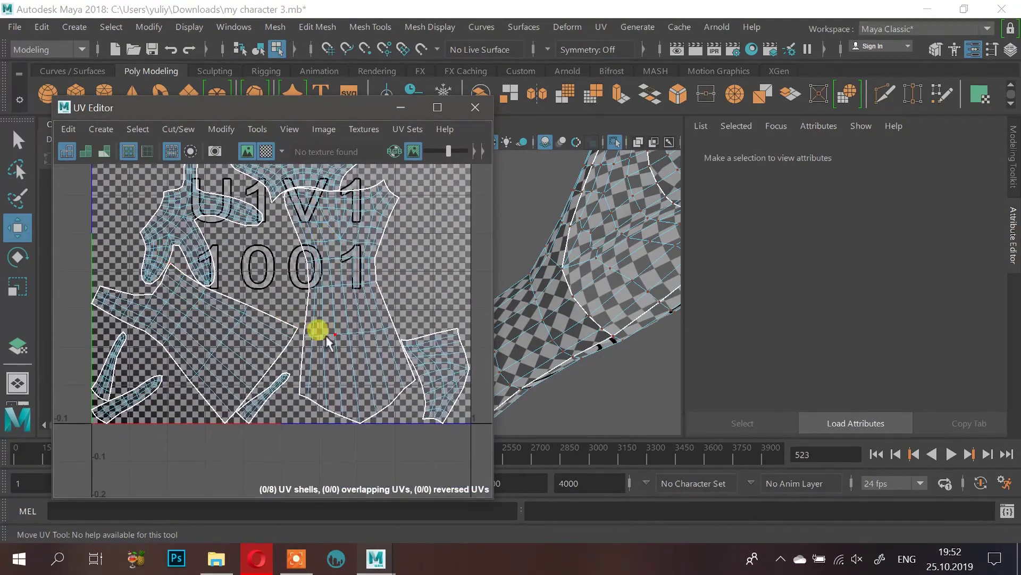
alt+right_drag(604, 250, 556, 249)
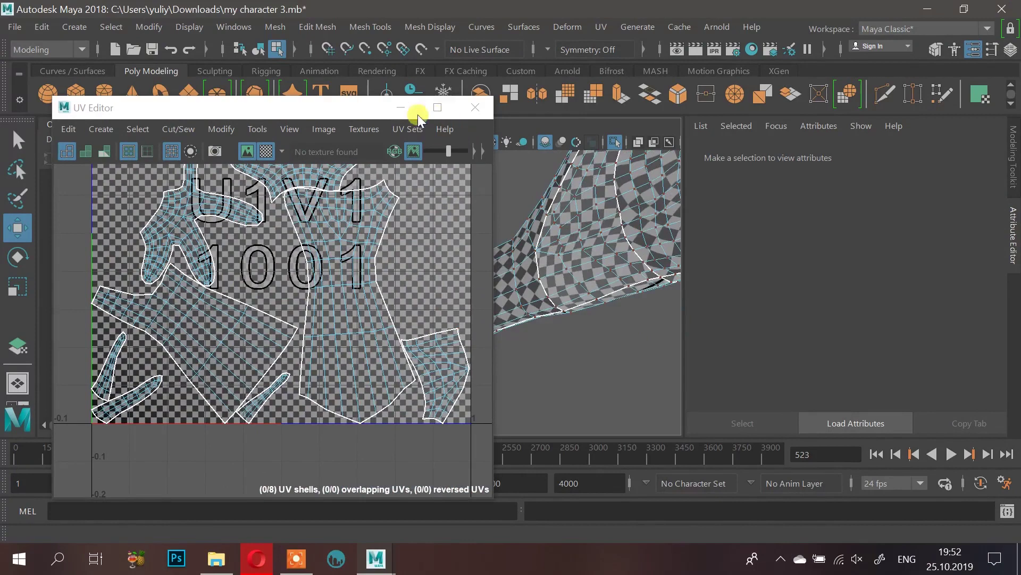
Step: Select the border edges shared by the two forearm UV shells, near the mesh's open end, and bring back the UV Editor
click(401, 107)
alt+drag(467, 143, 484, 349)
right_drag(535, 333, 532, 80)
alt+middle_drag(584, 340, 581, 255)
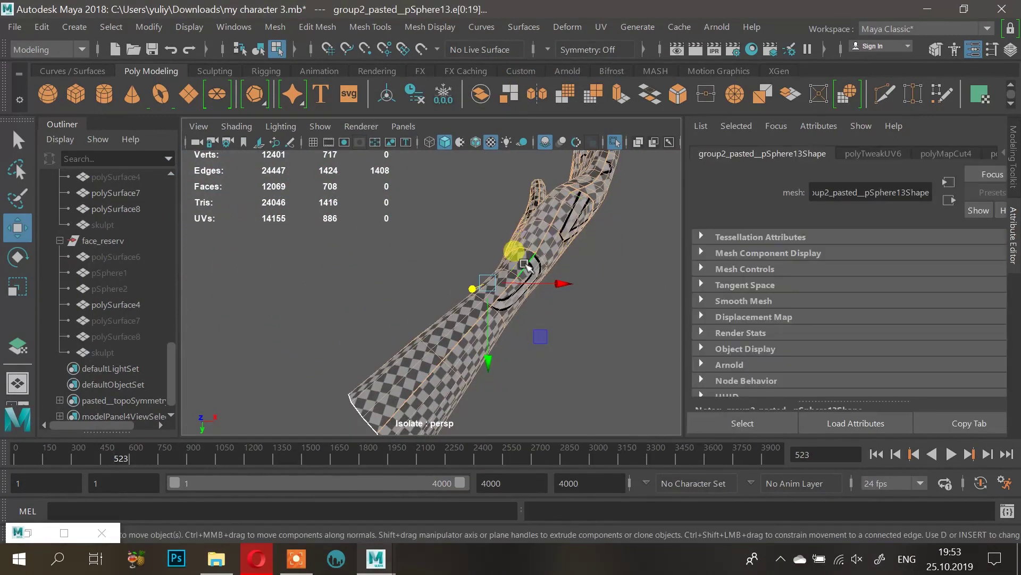
click(425, 376)
alt+drag(488, 327, 461, 322)
click(29, 532)
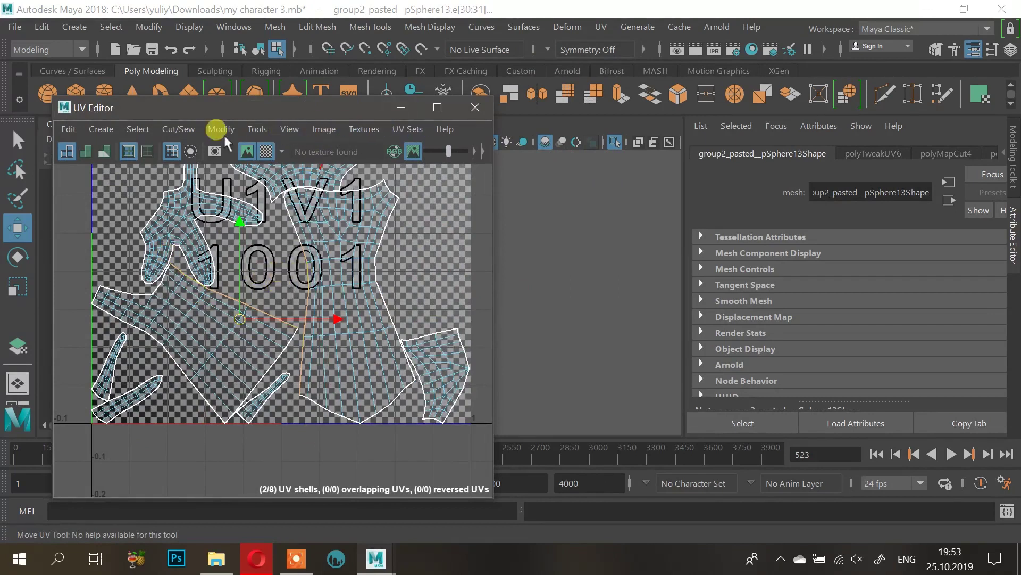
Step: Try to sew the two forearm shells along the selected edges with the plain Sew command, and undo it
click(180, 130)
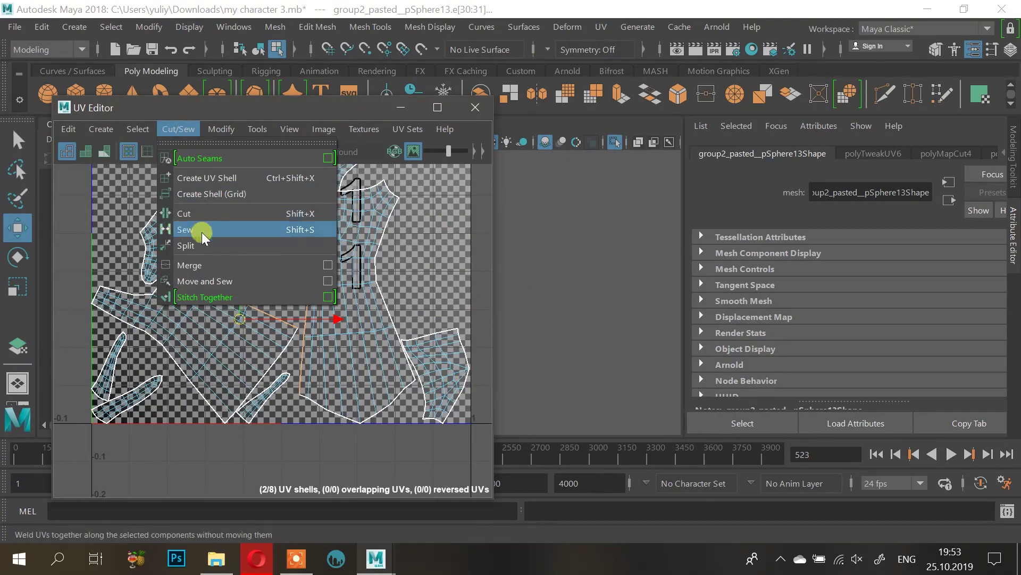
click(258, 292)
shift+right_click(300, 300)
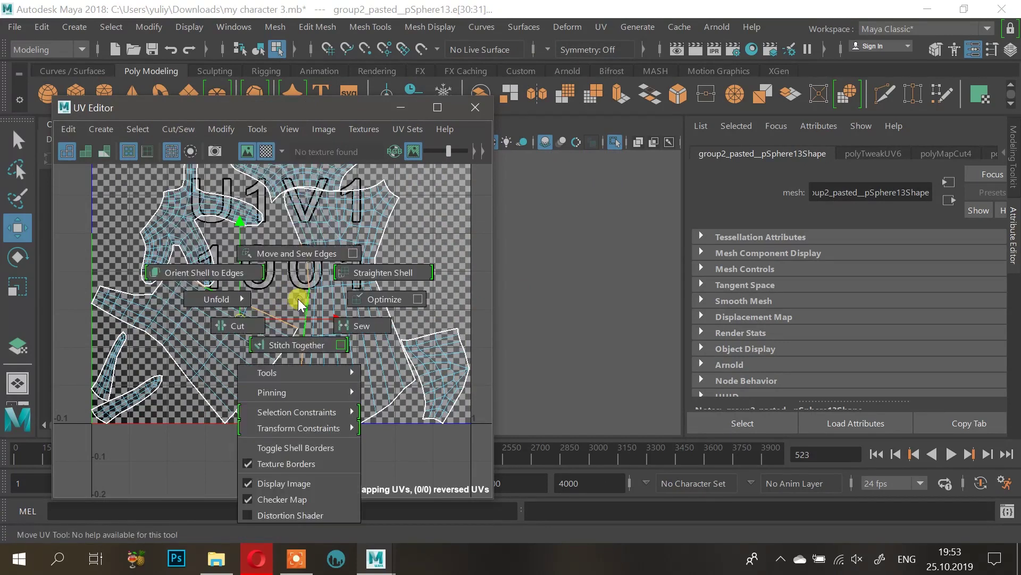
click(369, 324)
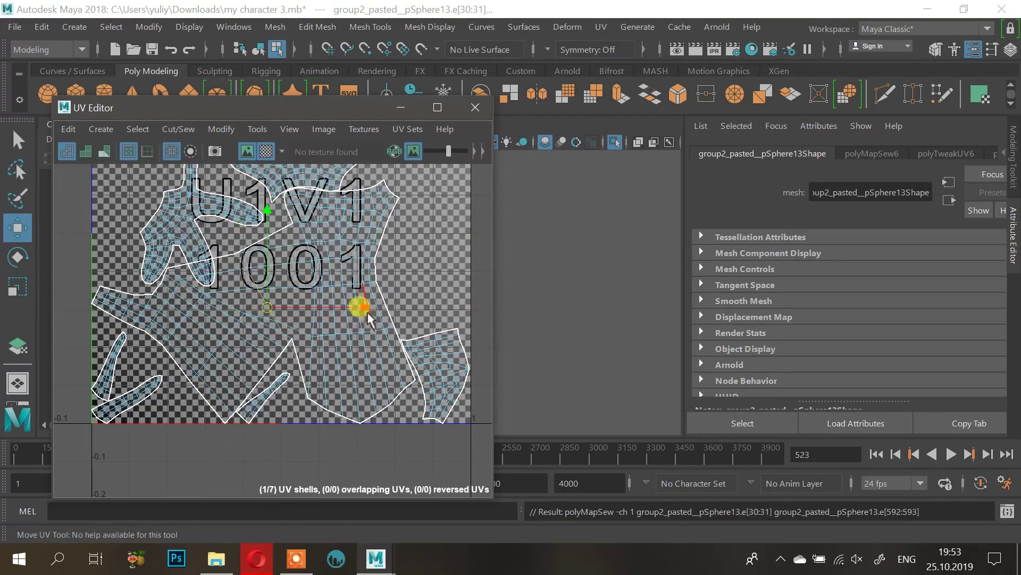
key(ctrl+z)
Step: Move and sew the two forearm shells along the selected edges, and shift the joined shell slightly up and to the right
scroll(266, 298, down, 3)
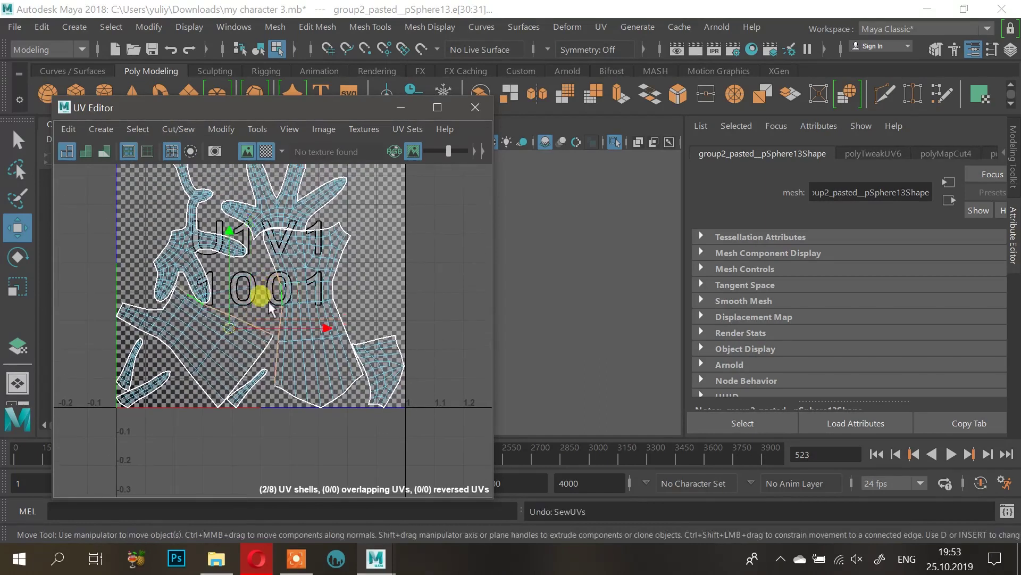
click(193, 137)
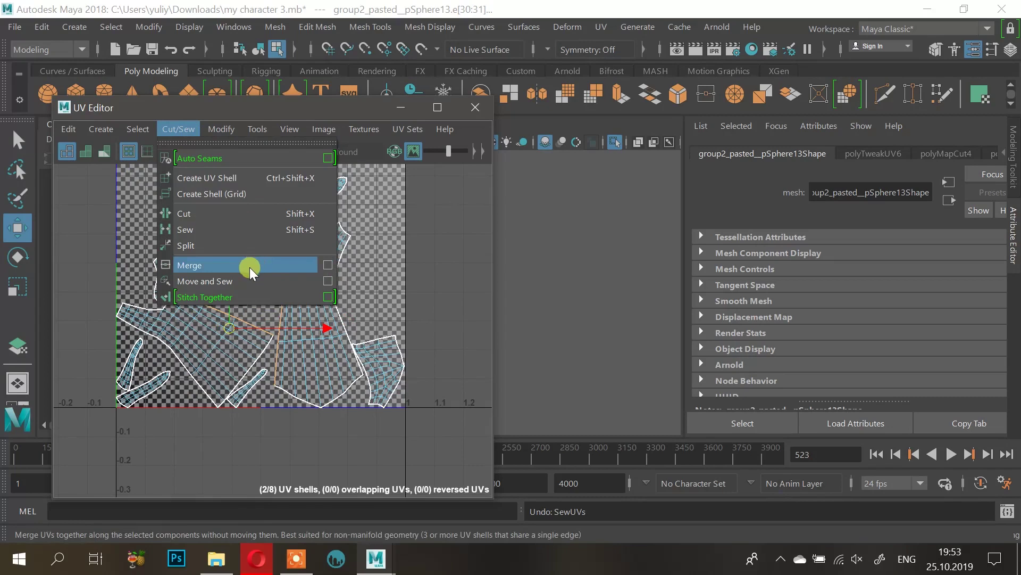
click(244, 280)
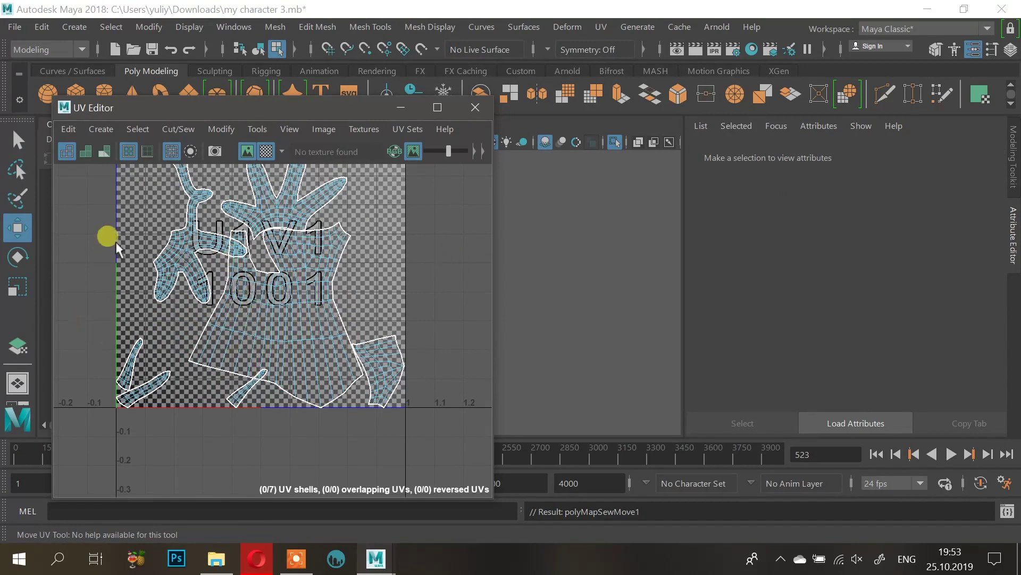
right_drag(286, 314, 130, 139)
double_click(296, 305)
scroll(295, 306, down, 2)
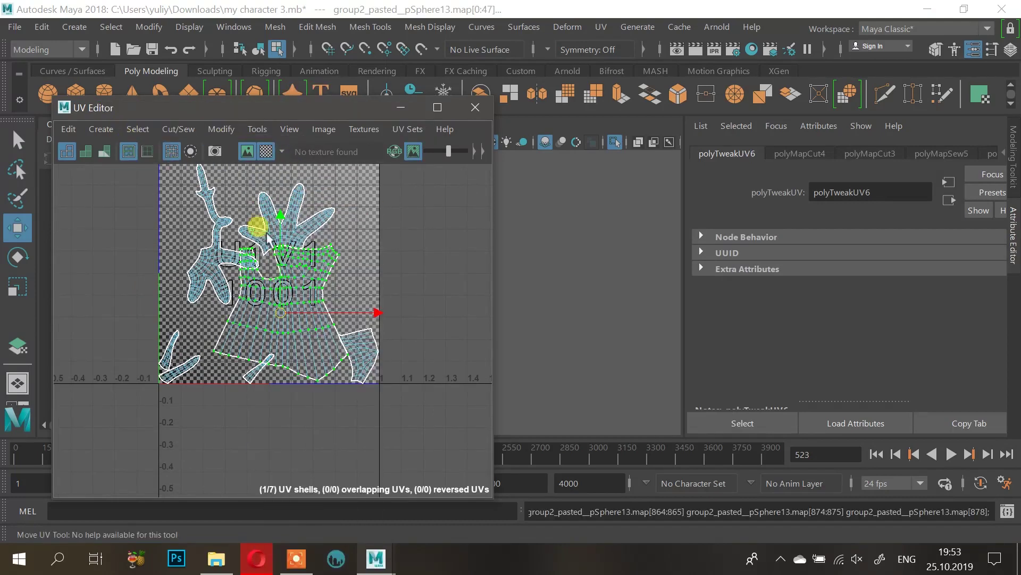
drag(281, 317, 298, 306)
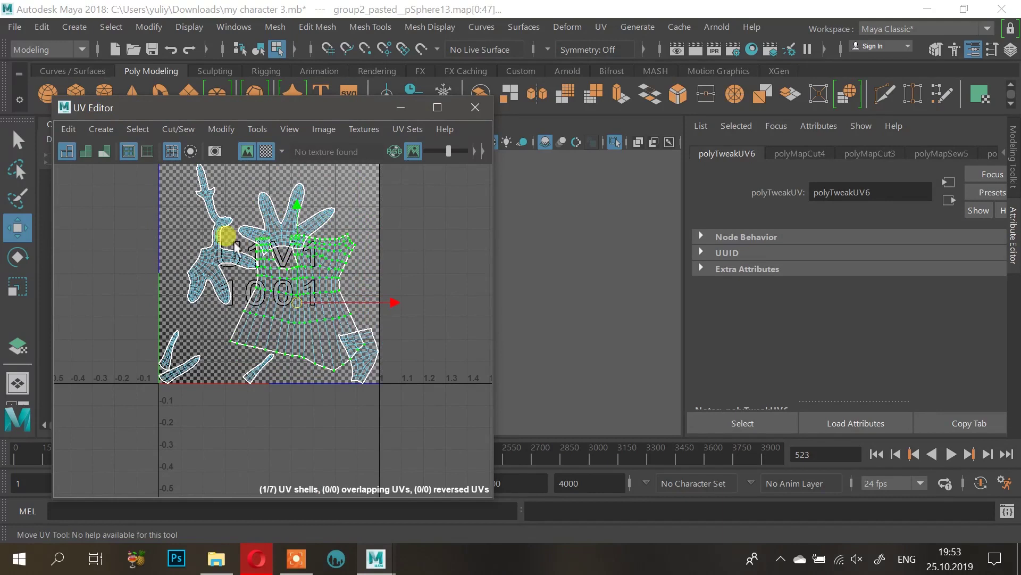
Step: Select all of the hand's UV shells and lay them out within the 0 to 1 UV tile
scroll(189, 246, down, 2)
drag(147, 175, 406, 408)
shift+right_drag(272, 310, 182, 161)
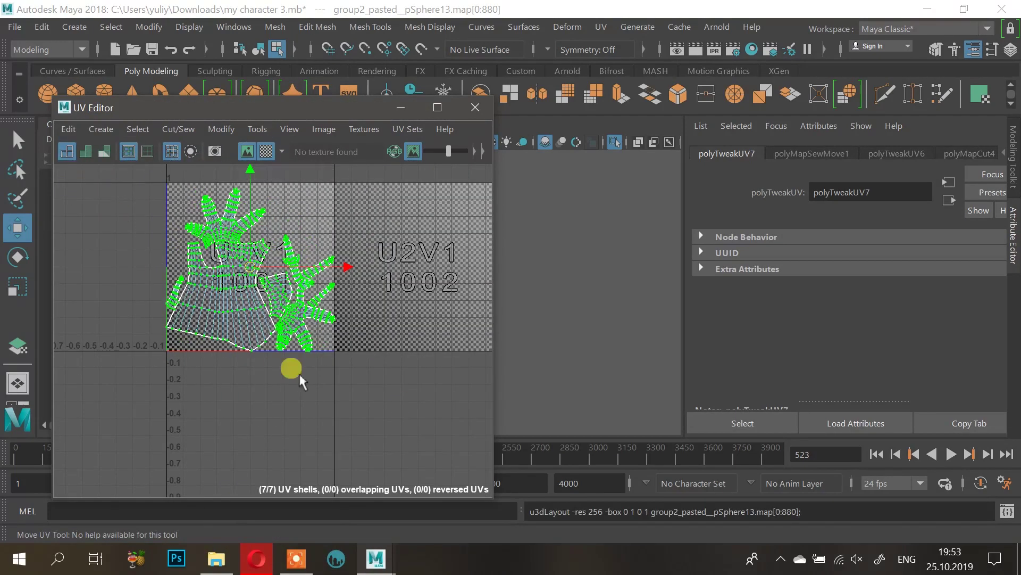
scroll(234, 226, up, 1)
scroll(194, 266, up, 2)
scroll(214, 266, up, 1)
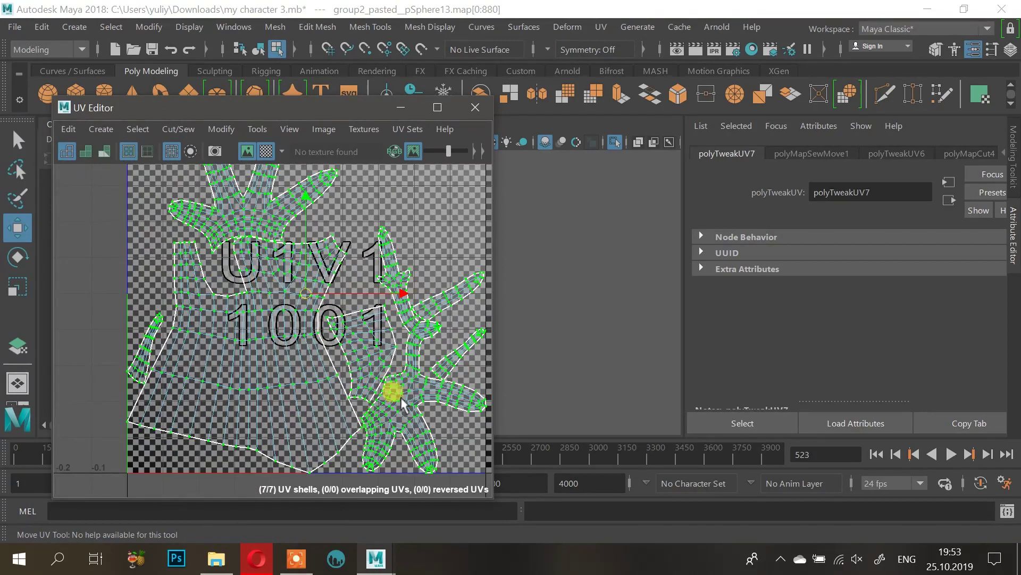
Step: Switch the forearm and hand mesh back to object mode and inspect its checker pattern around the forearm
click(401, 107)
alt+drag(443, 308, 452, 269)
right_drag(481, 248, 555, 96)
click(554, 248)
alt+drag(553, 250, 618, 248)
click(464, 286)
alt+drag(581, 340, 381, 240)
alt+drag(301, 186, 591, 166)
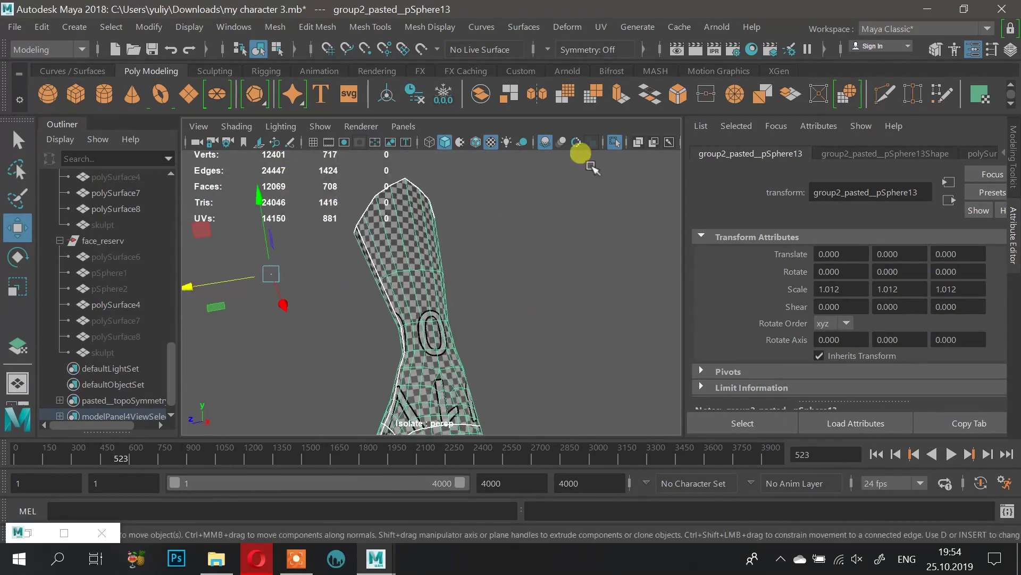
Step: Turn off isolation to show the whole character again, and save the scene
click(616, 142)
alt+drag(572, 257, 510, 278)
click(519, 214)
scroll(511, 279, down, 4)
alt+middle_drag(511, 278, 461, 314)
alt+drag(459, 312, 500, 290)
click(517, 301)
key(ctrl+z)
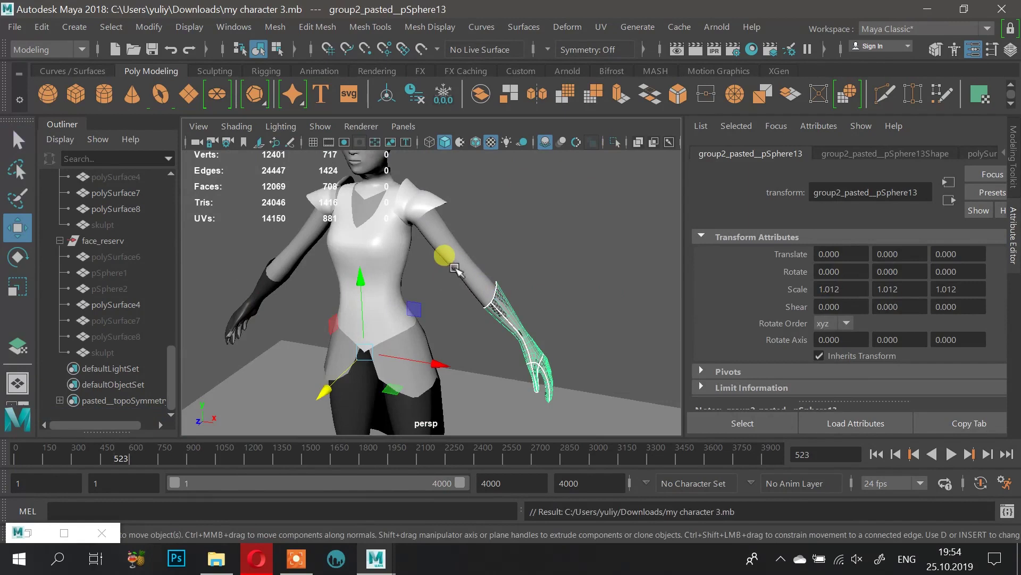
Step: Select the character's body mesh, with the arms and legs in view
click(461, 268)
scroll(480, 248, down, 3)
alt+drag(481, 246, 507, 259)
scroll(505, 213, down, 2)
alt+middle_drag(505, 213, 504, 297)
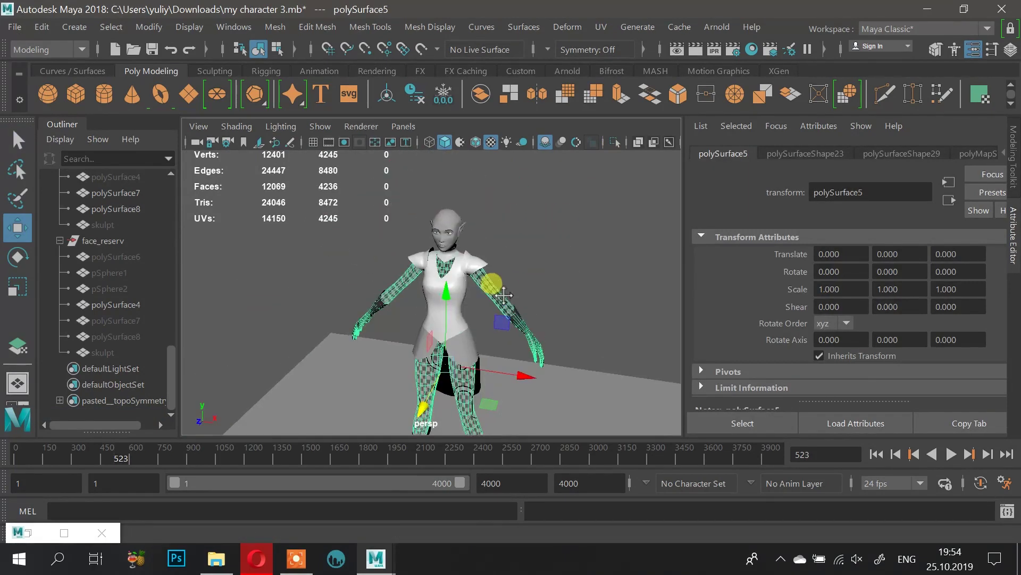
scroll(600, 326, up, 6)
alt+drag(601, 326, 545, 304)
scroll(545, 306, down, 4)
alt+middle_drag(544, 310, 527, 276)
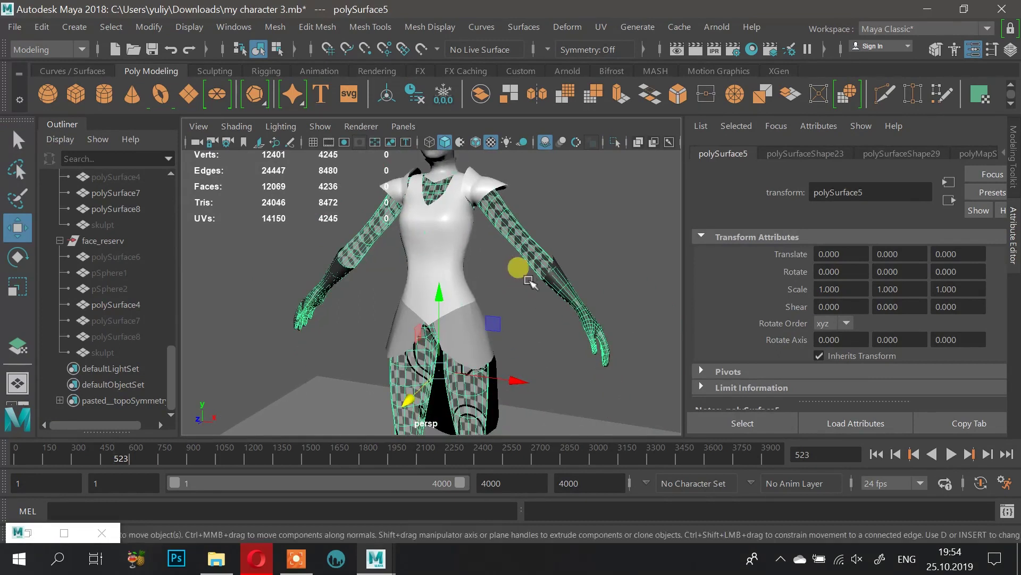
Step: Examine the body mesh's current UV layout in the UV Editor
click(17, 532)
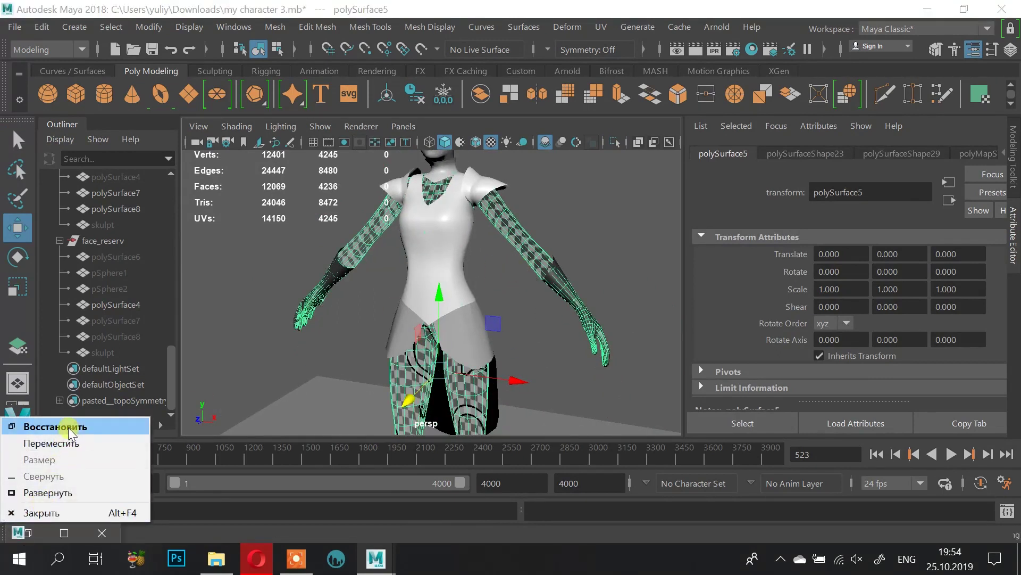
click(53, 426)
scroll(372, 261, down, 3)
scroll(365, 266, up, 5)
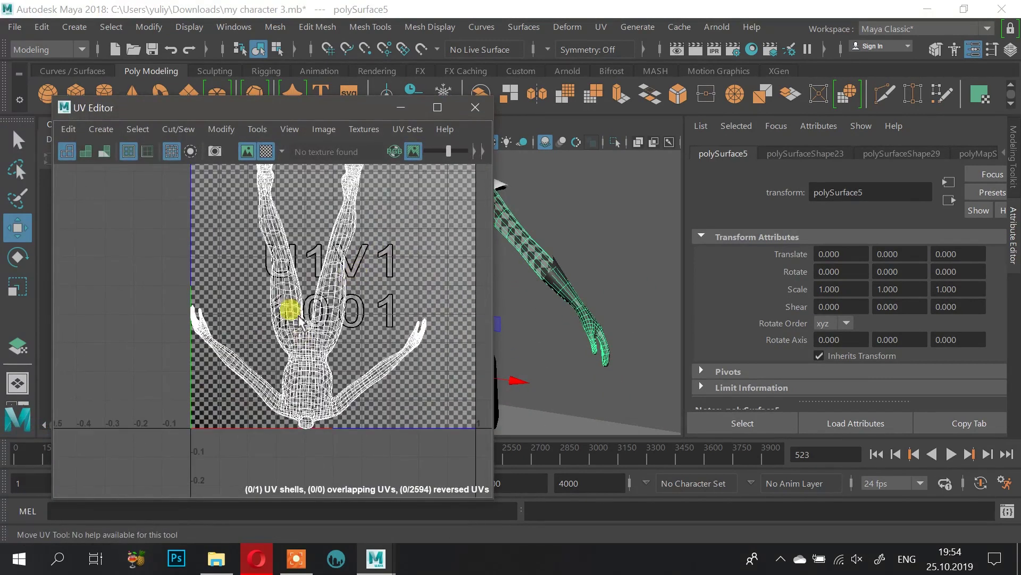
click(401, 107)
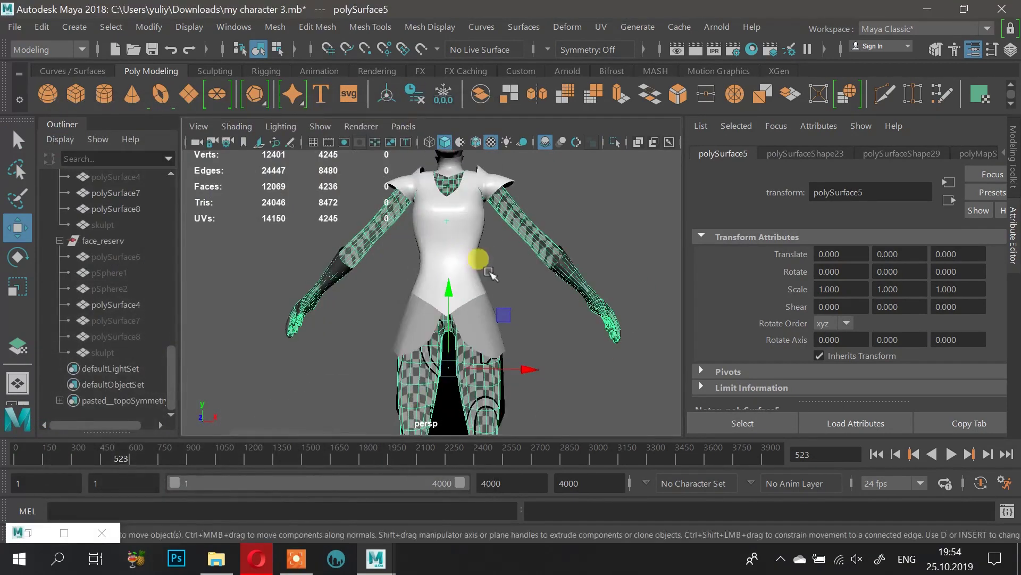
Step: Start a Best Plane UV projection on the body mesh and pick two adjacent faces in the chest opening as the projection plane
scroll(475, 261, down, 3)
scroll(474, 264, up, 3)
alt+drag(474, 264, 501, 309)
scroll(436, 296, up, 4)
right_drag(428, 246, 499, 82)
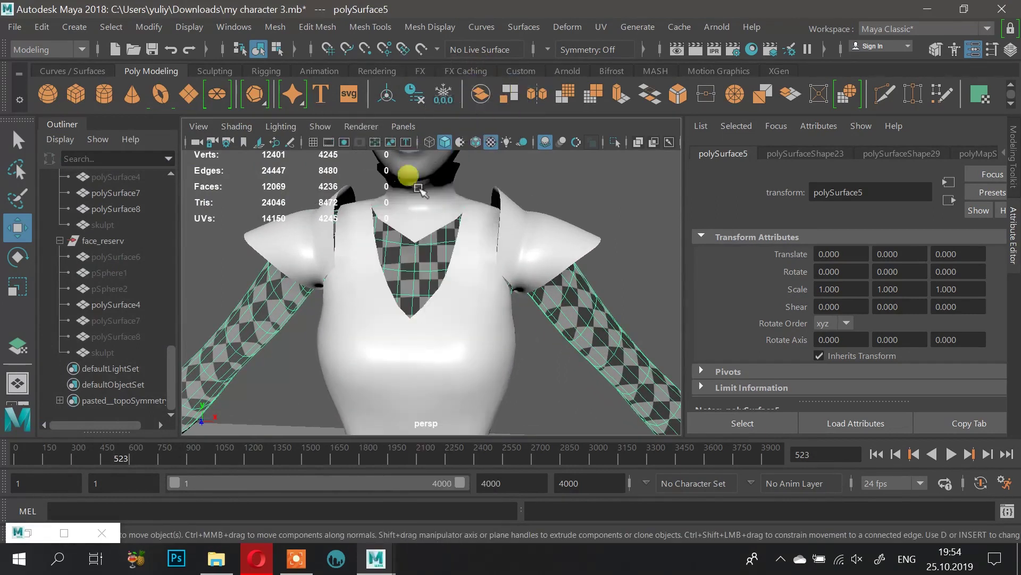
click(598, 26)
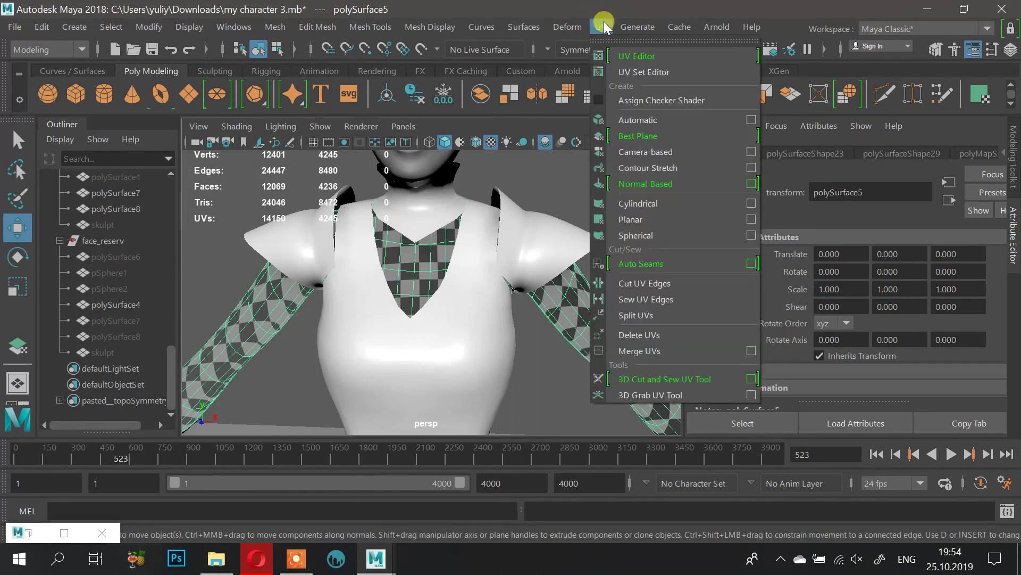
click(635, 141)
click(390, 250)
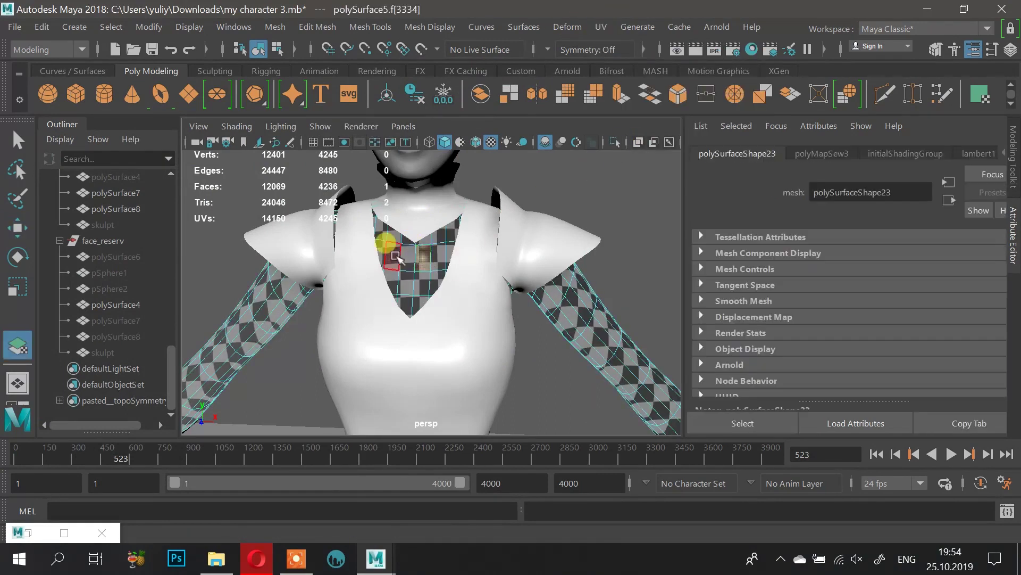
shift+click(408, 251)
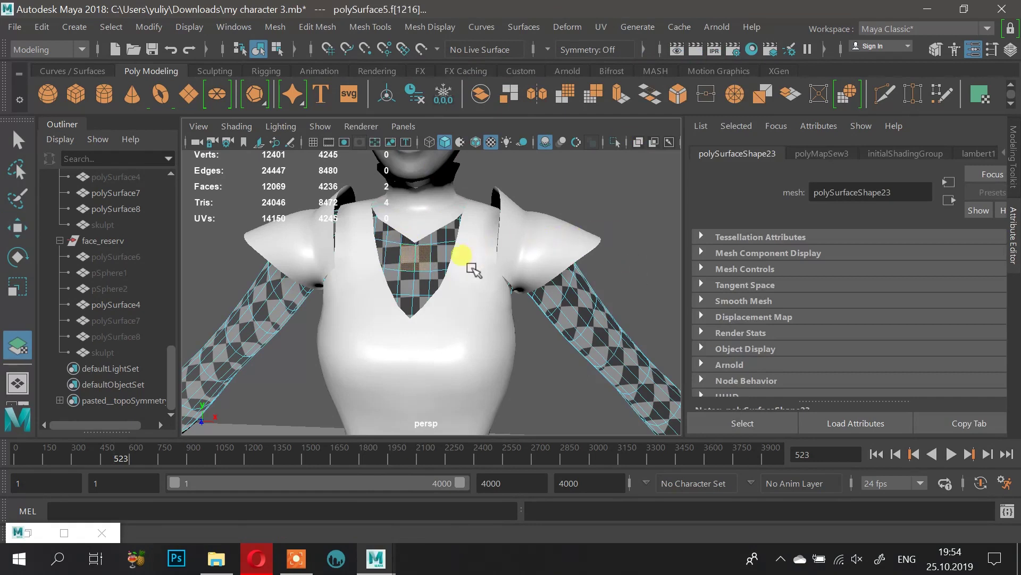
Step: Apply the Best Plane projection to the body mesh and bring up the UV Editor with its UVs
alt+drag(485, 231, 344, 244)
alt+right_drag(509, 347, 301, 362)
alt+middle_drag(299, 381, 359, 245)
alt+drag(519, 234, 550, 207)
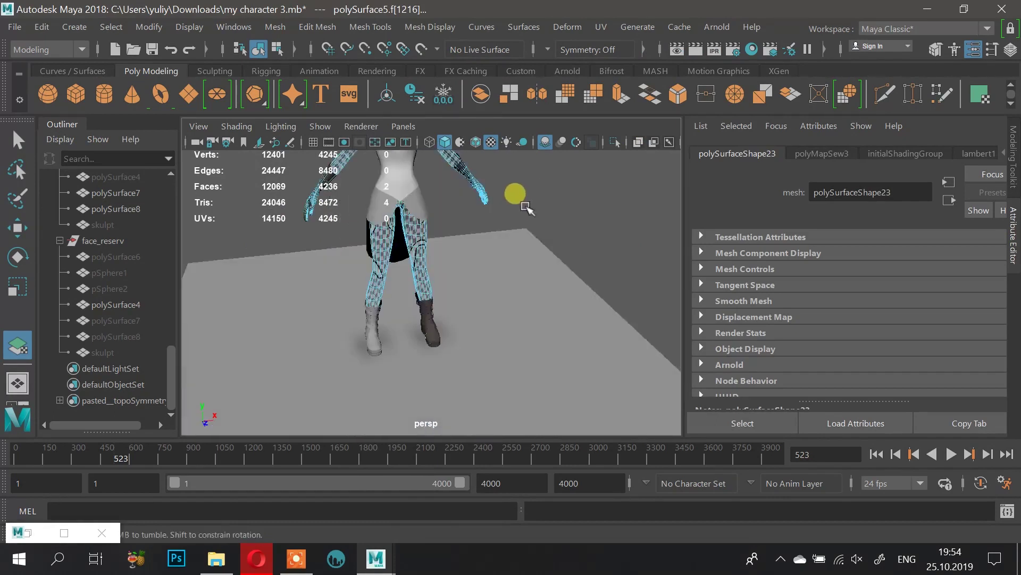
alt+middle_drag(524, 206, 479, 367)
alt+right_drag(435, 326, 537, 333)
alt+drag(532, 330, 515, 330)
click(29, 533)
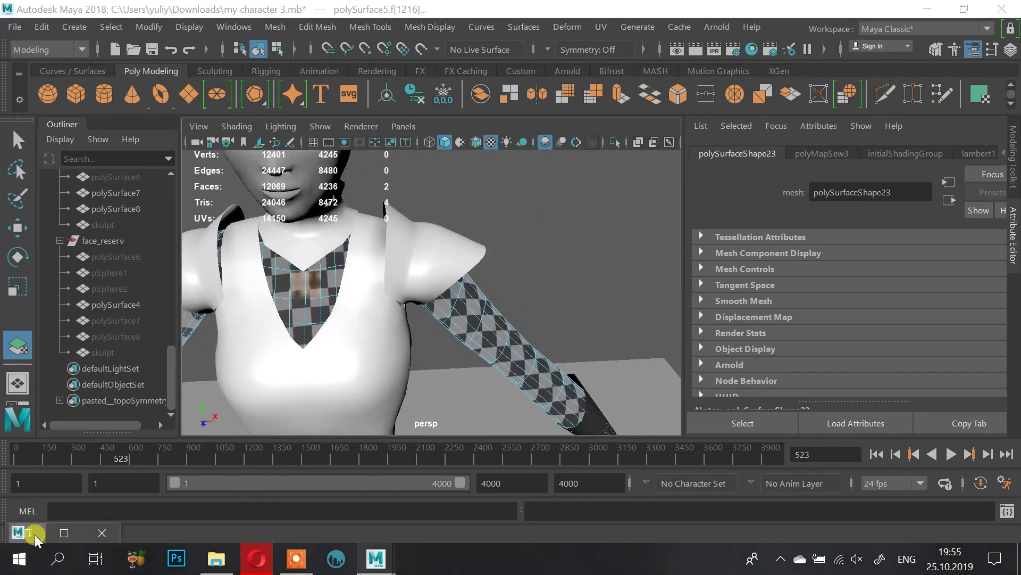
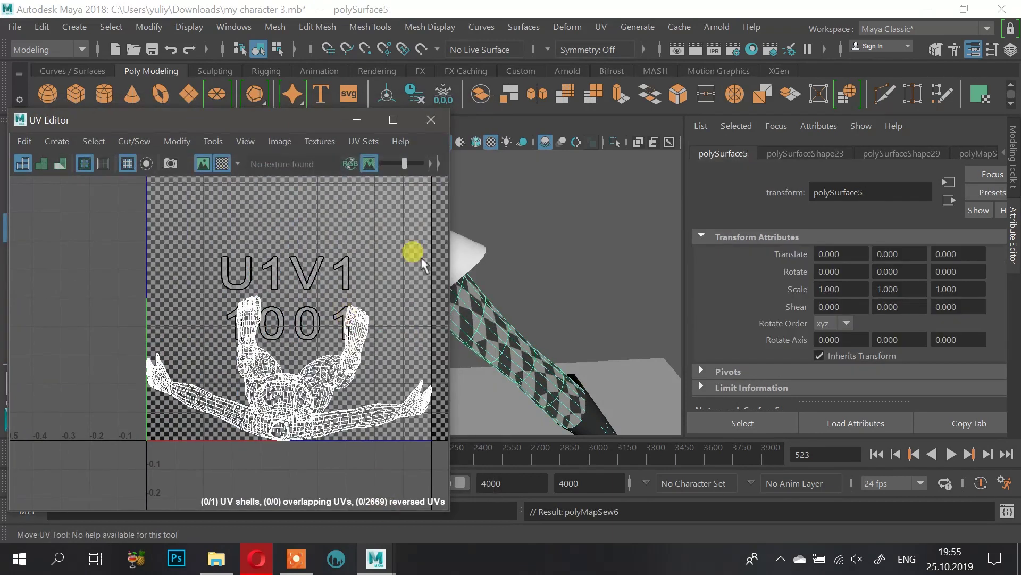
Step: Place the UV Editor beside the viewport, isolate the body mesh, and leave it selected in object mode with the hips in view
drag(298, 121, 231, 106)
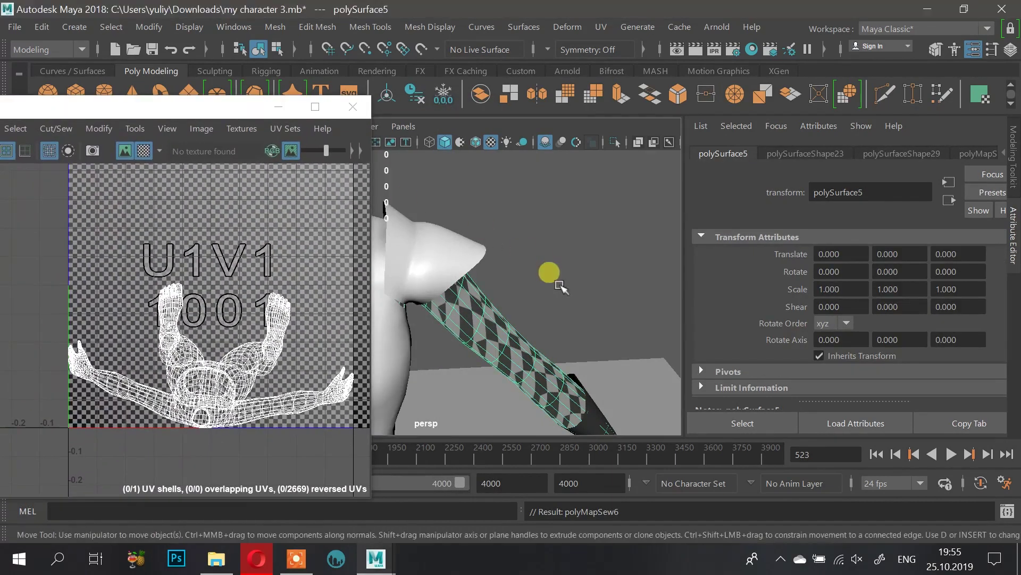
alt+right_drag(550, 273, 517, 225)
click(615, 142)
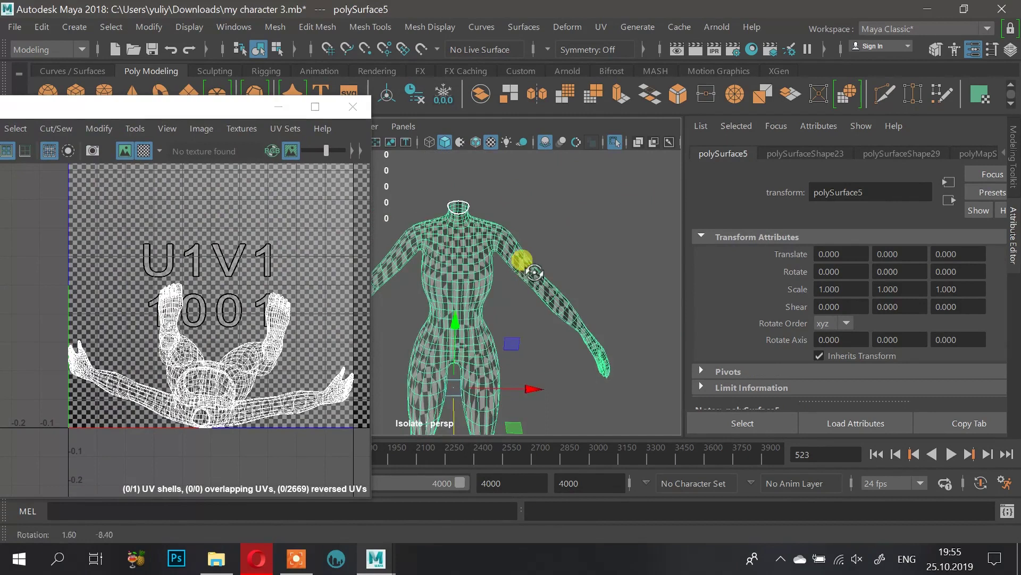
alt+right_drag(500, 327, 562, 342)
alt+middle_drag(562, 341, 552, 262)
right_drag(482, 197, 480, 174)
click(456, 245)
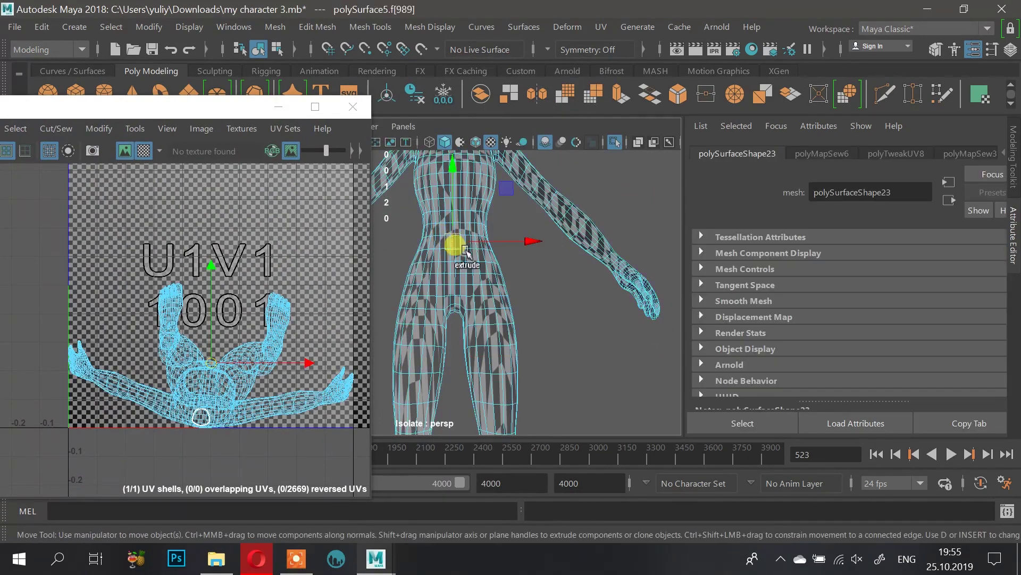
right_drag(466, 253, 553, 151)
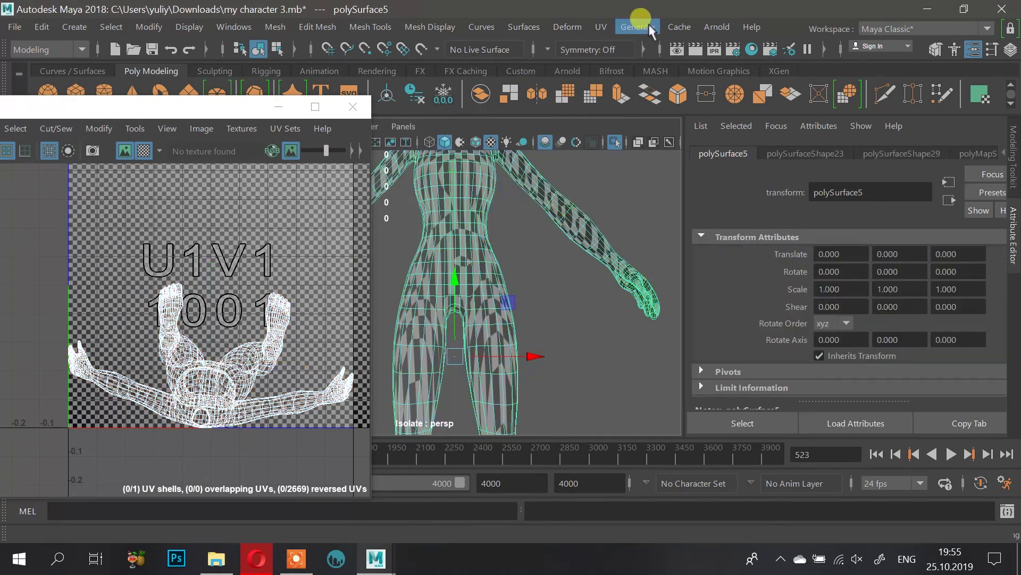
Step: Try to project the body's UVs again with Best Plane, using a single face at the front of the pelvis as the plane
click(603, 27)
click(612, 136)
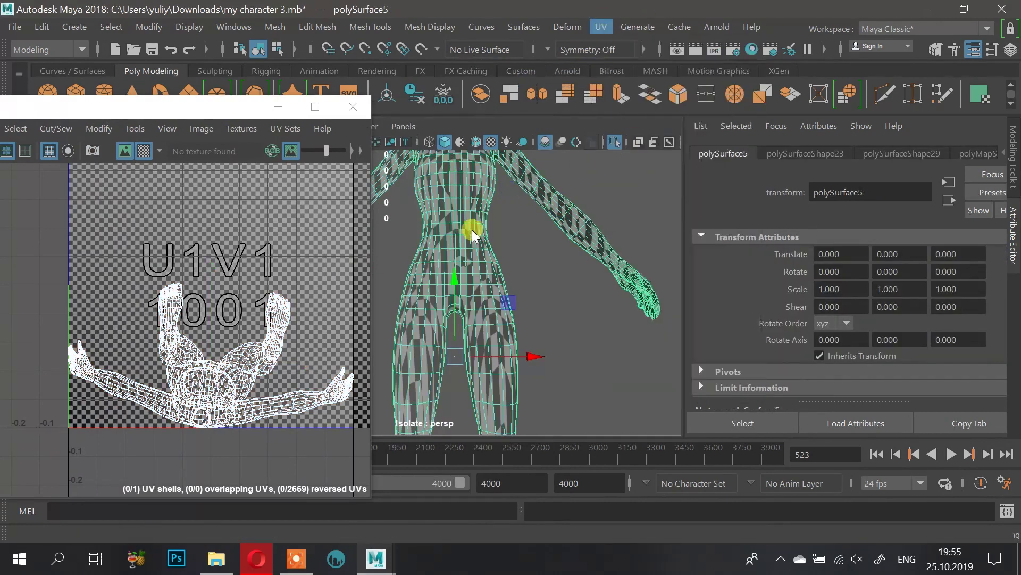
alt+drag(457, 239, 462, 241)
alt+right_drag(462, 241, 580, 287)
double_click(480, 221)
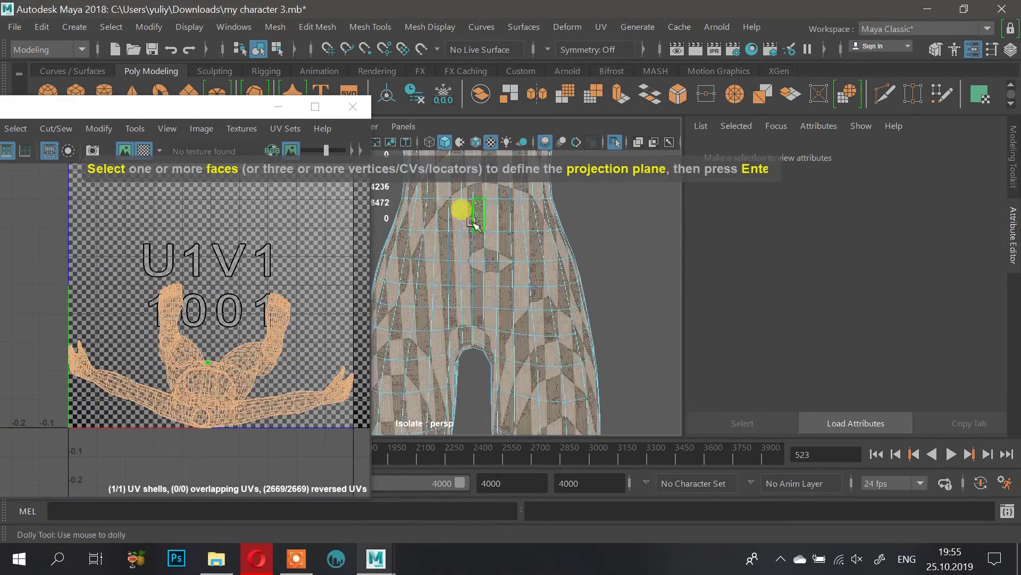
ctrl+click(466, 213)
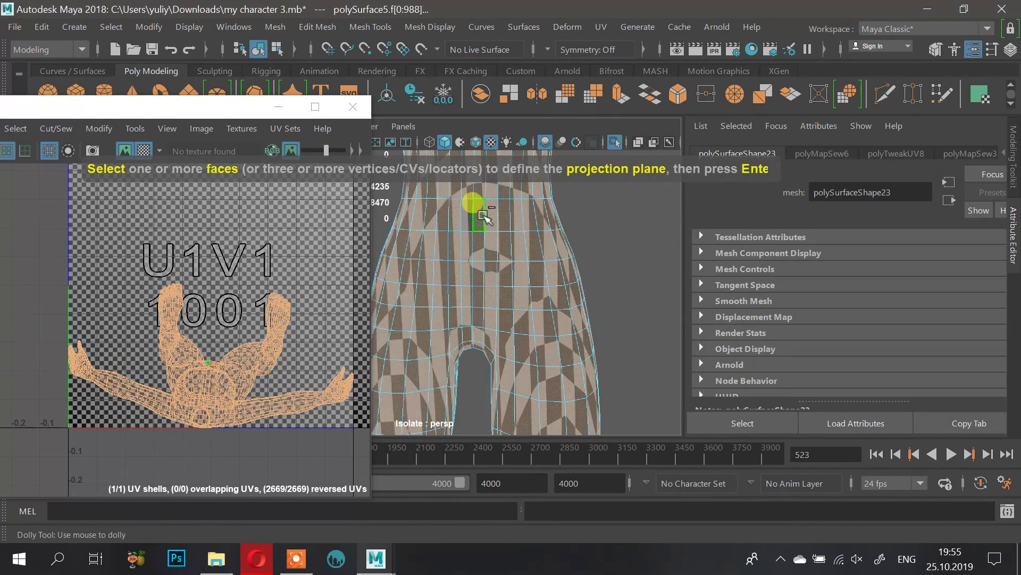
click(548, 244)
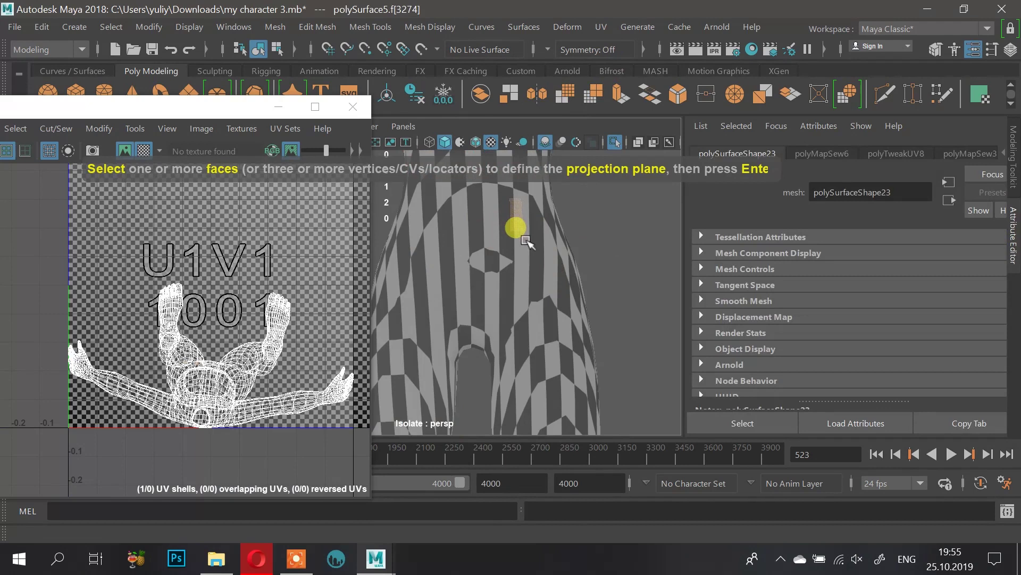
key(Return)
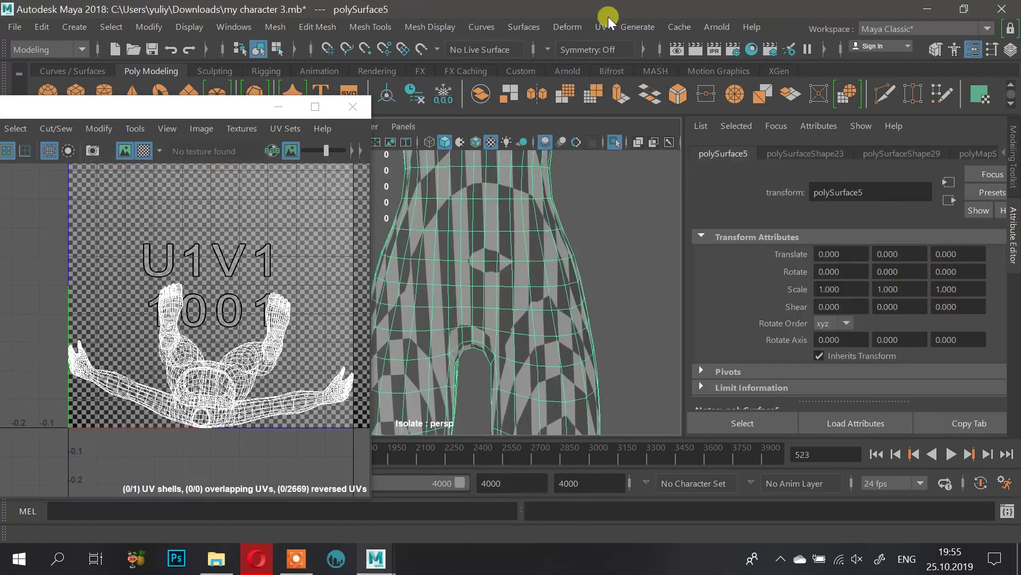
Step: Project the body mesh's UVs with Best Plane, using two adjacent faces at the front of the lower abdomen as the plane
click(605, 26)
click(651, 142)
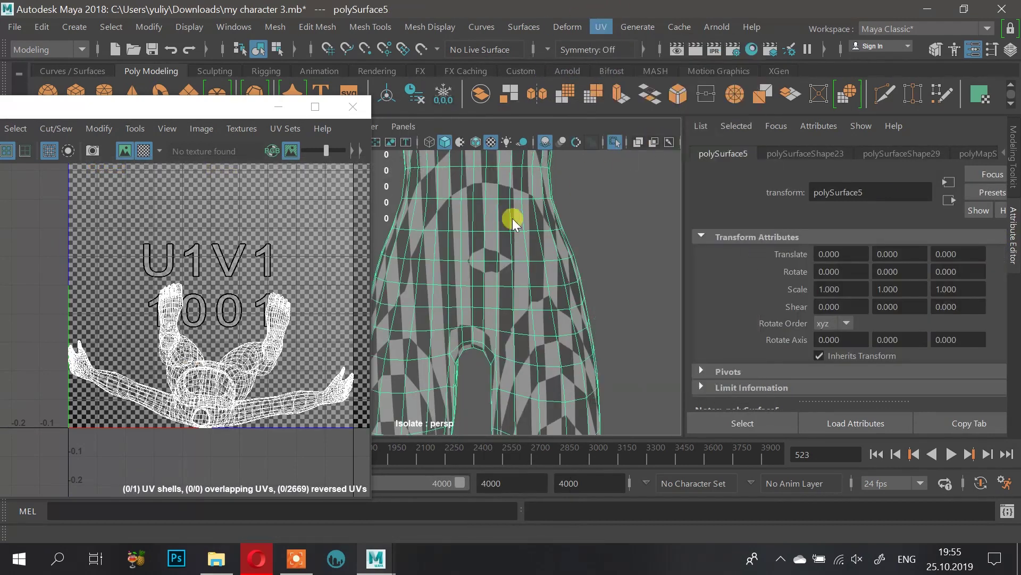
click(480, 216)
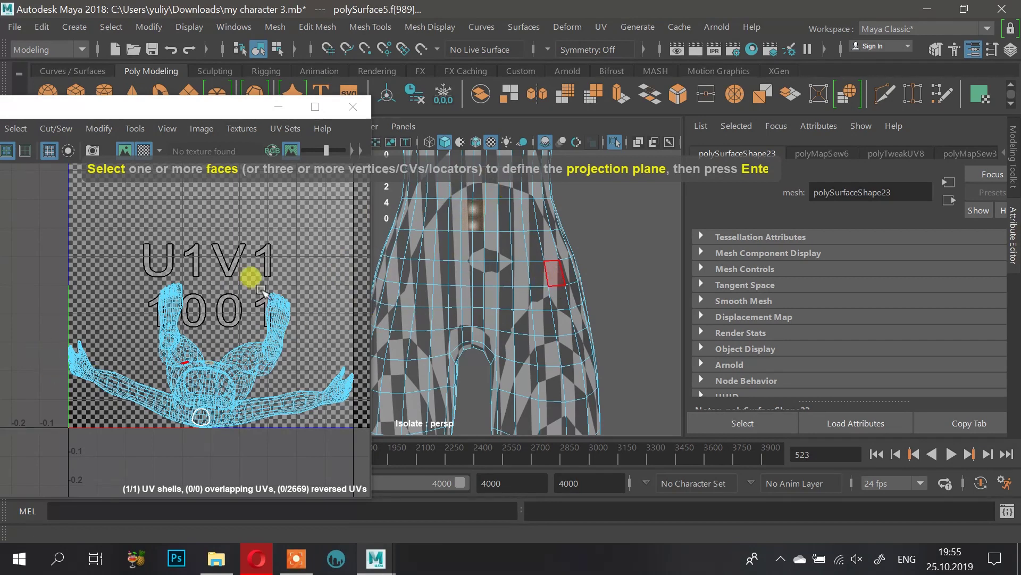
key(Return)
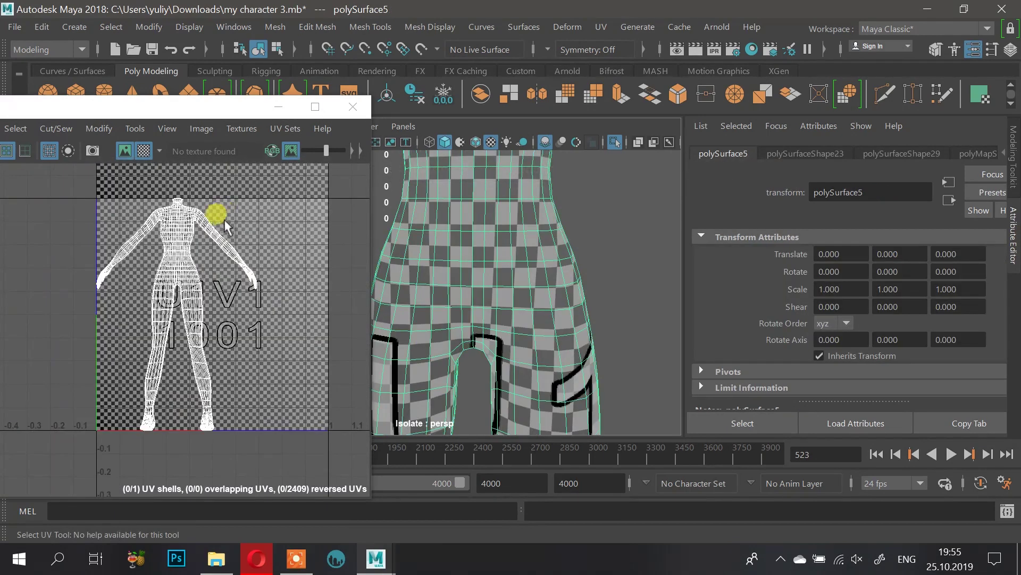
scroll(225, 219, up, 2)
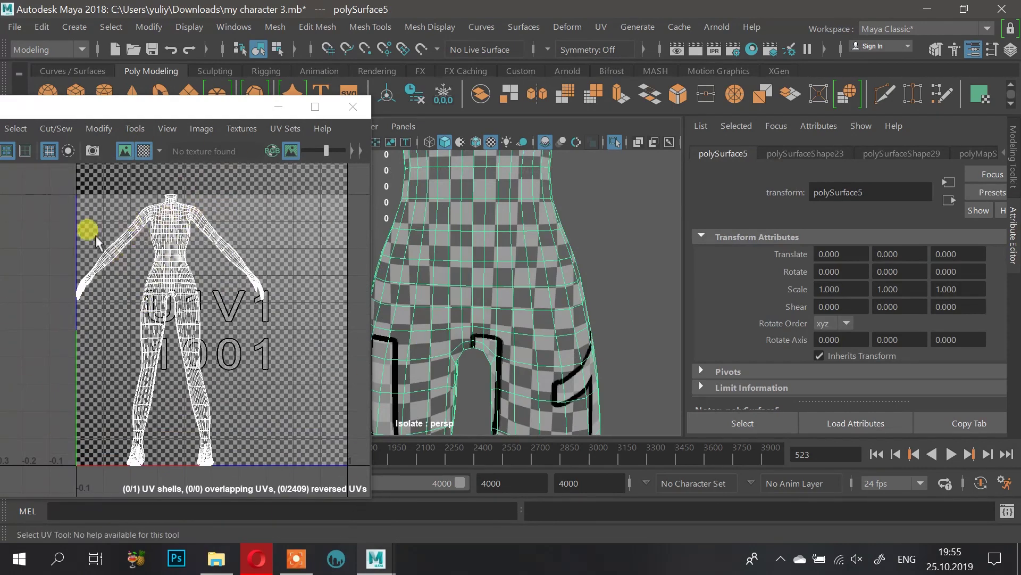
scroll(205, 273, up, 4)
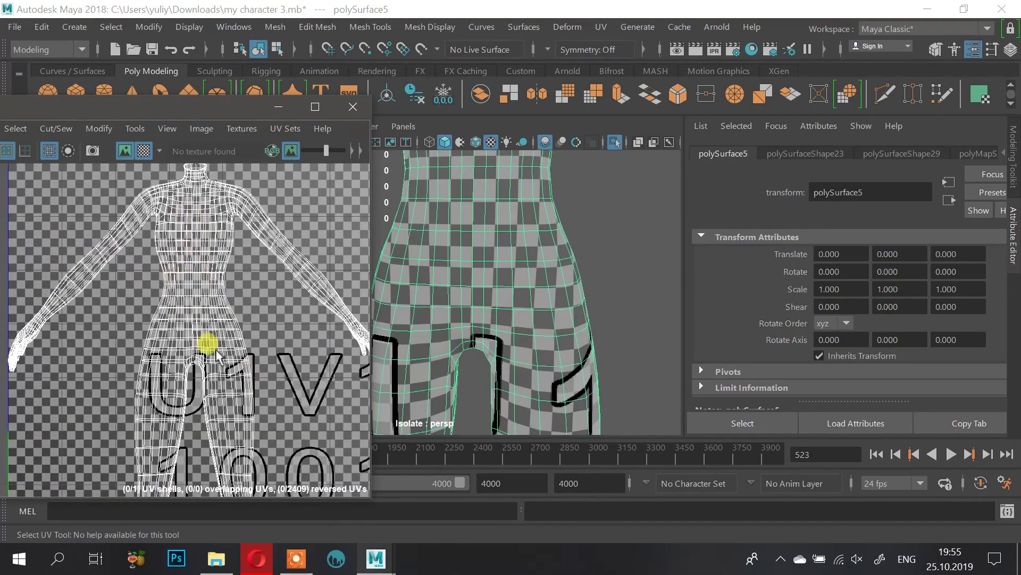
click(297, 559)
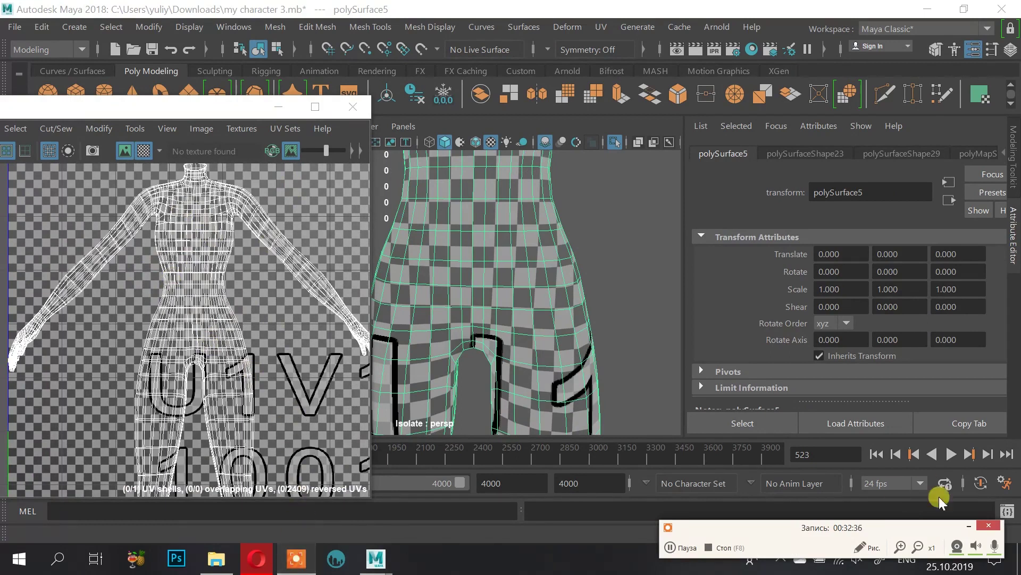
click(984, 527)
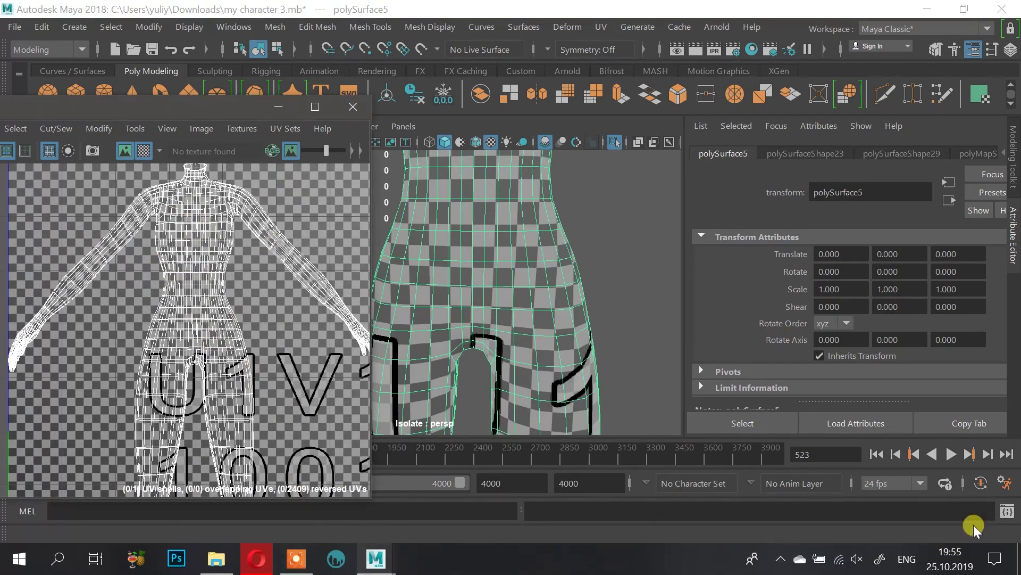
Step: Inspect the checker pattern on the body's torso, arms and shoulders from several angles
alt+right_drag(580, 205, 425, 237)
alt+drag(425, 238, 495, 266)
alt+middle_drag(496, 267, 511, 309)
alt+drag(512, 309, 452, 229)
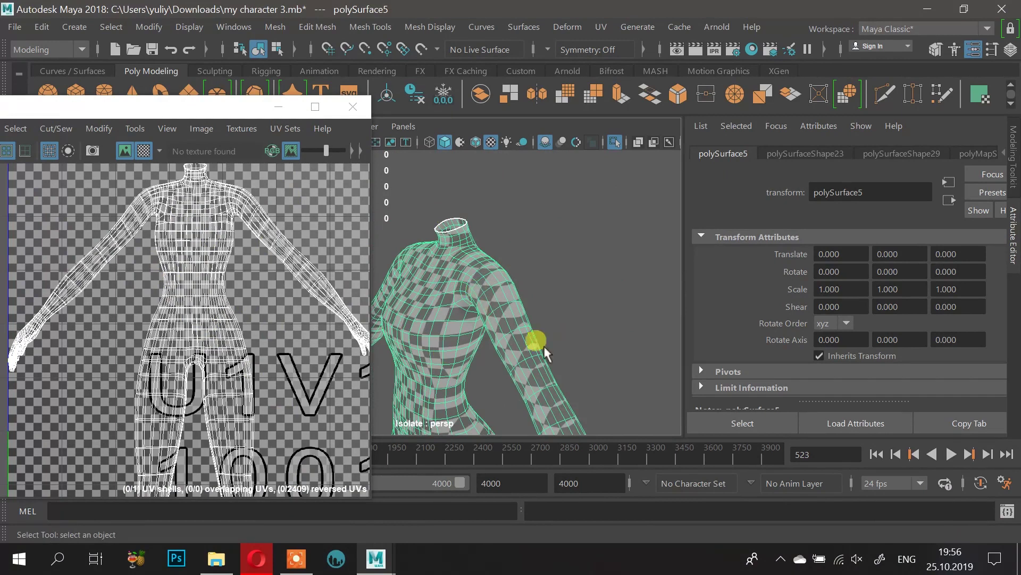
alt+drag(519, 261, 596, 289)
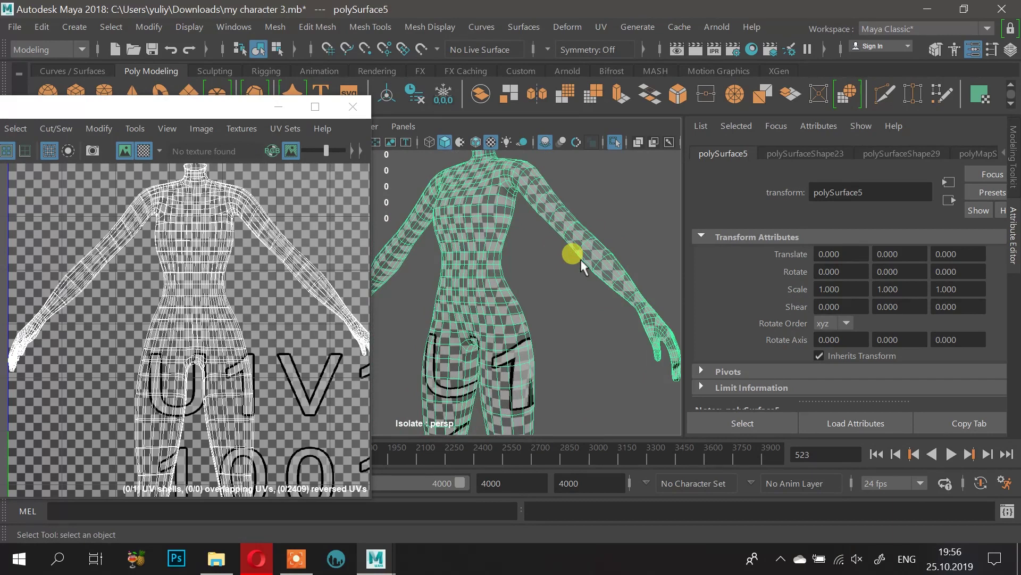
alt+drag(492, 256, 521, 255)
alt+middle_drag(510, 226, 505, 289)
alt+drag(505, 289, 457, 298)
alt+right_drag(456, 298, 484, 271)
alt+drag(484, 272, 626, 229)
alt+right_drag(625, 229, 592, 227)
alt+drag(592, 227, 547, 251)
alt+right_drag(548, 251, 590, 283)
Step: Select the edge loop around the character's left shoulder where the arm joins the torso
right_drag(625, 221, 617, 68)
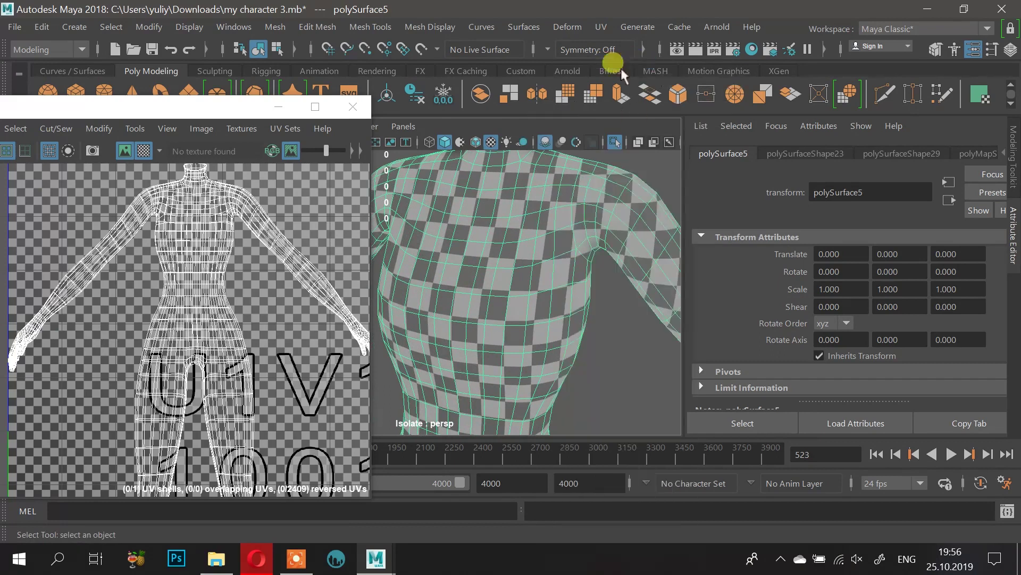
click(615, 202)
mouse_move(548, 229)
alt+mouse_down()
mouse_move(576, 229)
mouse_move(565, 208)
mouse_move(557, 224)
alt+mouse_up()
alt+right_drag(558, 224, 646, 176)
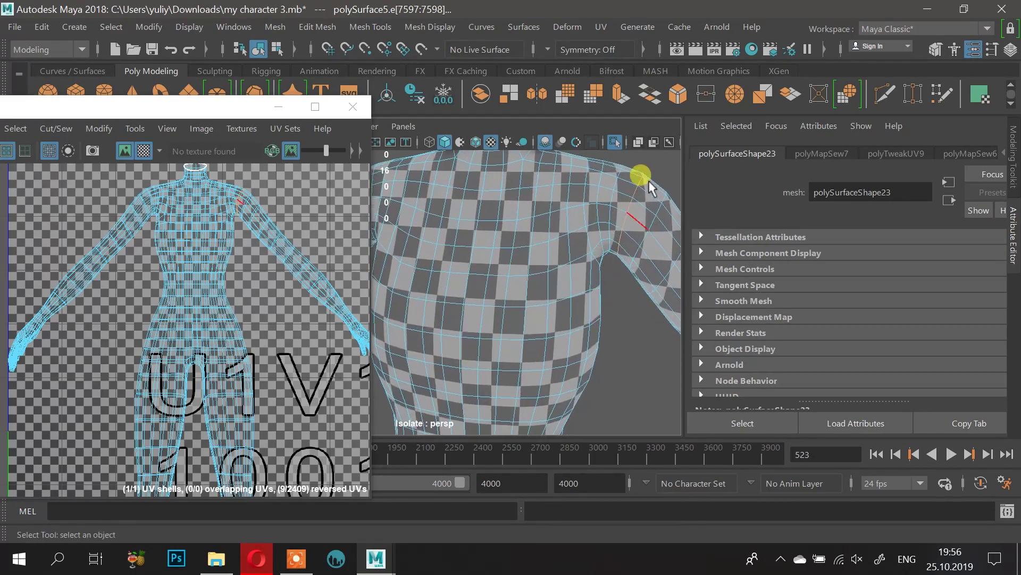
click(608, 212)
alt+drag(610, 212, 579, 274)
alt+drag(494, 282, 537, 264)
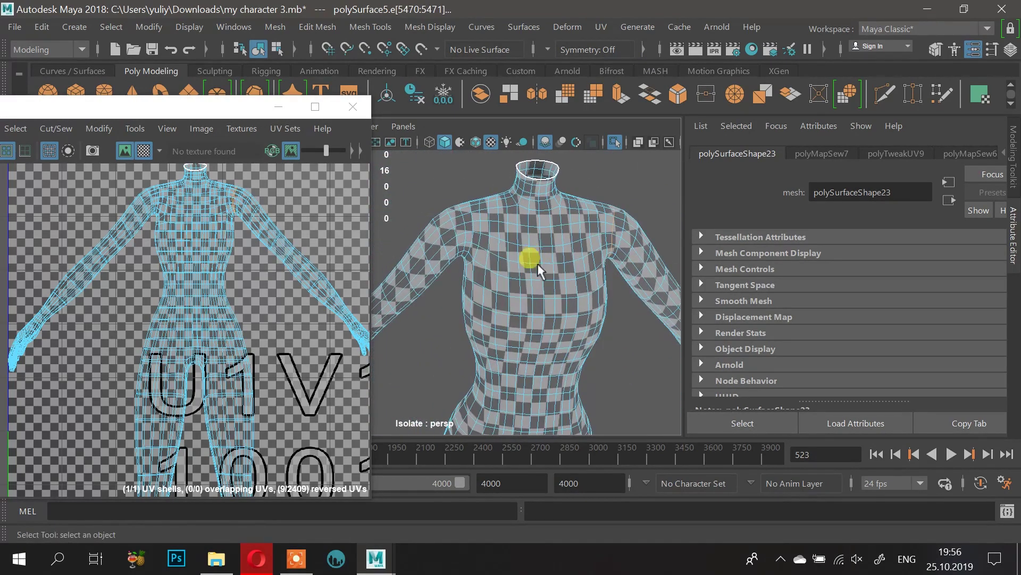
Step: Add the matching edge loop around the character's right shoulder to the selection, replacing the wrongly picked loop there
shift+double_click(470, 235)
alt+right_drag(481, 243, 535, 252)
alt+drag(535, 251, 562, 251)
mouse_move(562, 251)
alt+middle_down()
mouse_move(509, 265)
mouse_move(543, 258)
alt+middle_up()
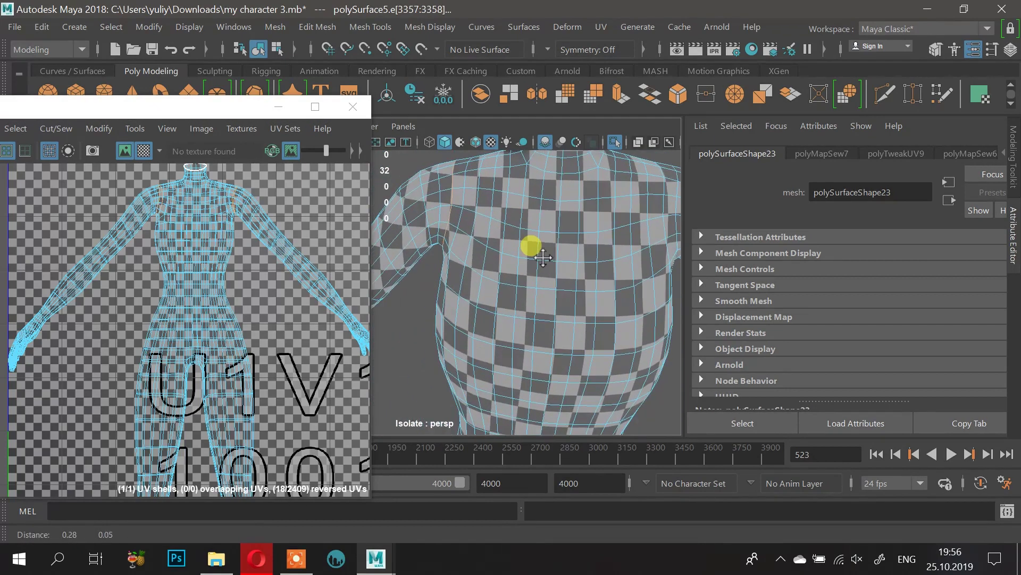
ctrl+double_click(445, 210)
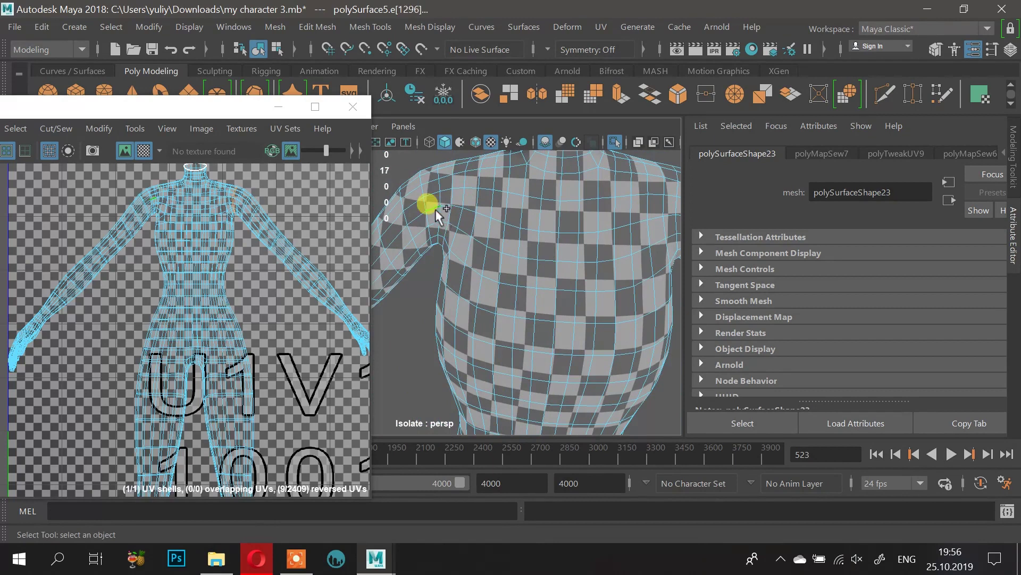
shift+double_click(435, 209)
alt+drag(436, 209, 591, 265)
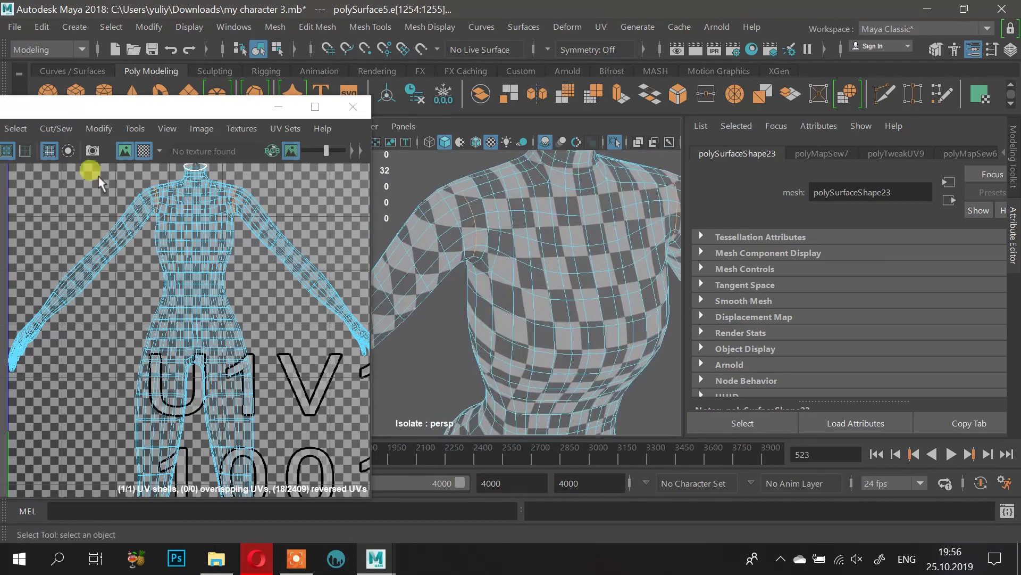
Step: Cut the UVs along both shoulder edge loops and return the body mesh to object mode
click(53, 129)
click(71, 205)
scroll(591, 227, down, 3)
alt+drag(594, 227, 549, 238)
right_drag(614, 80, 614, 80)
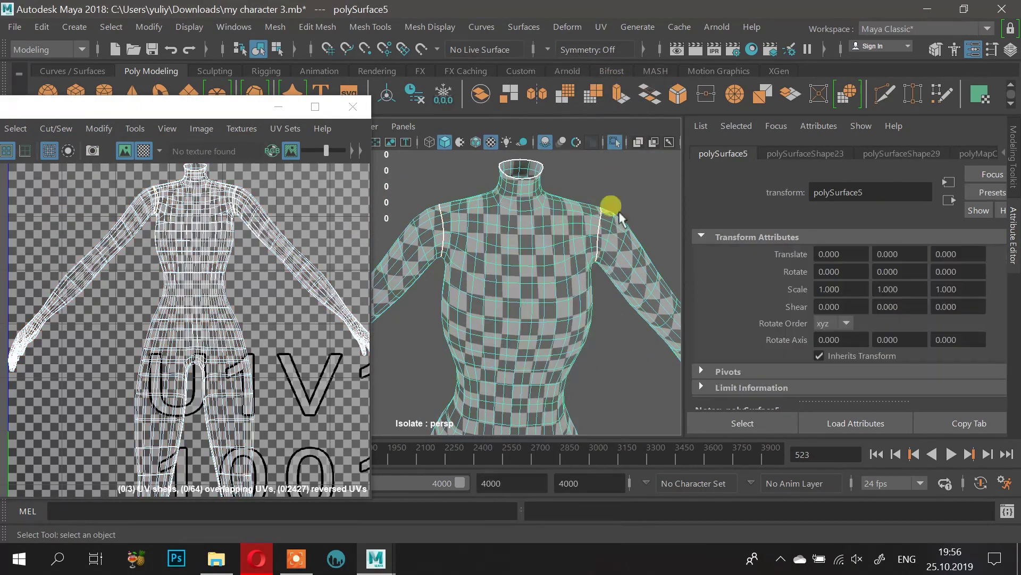
Step: Cut the UVs along the lengthwise edge loops running from the neck over both shoulders and down the arms to the wrists
alt+drag(520, 243, 440, 237)
alt+right_drag(440, 238, 500, 285)
right_drag(491, 245, 484, 210)
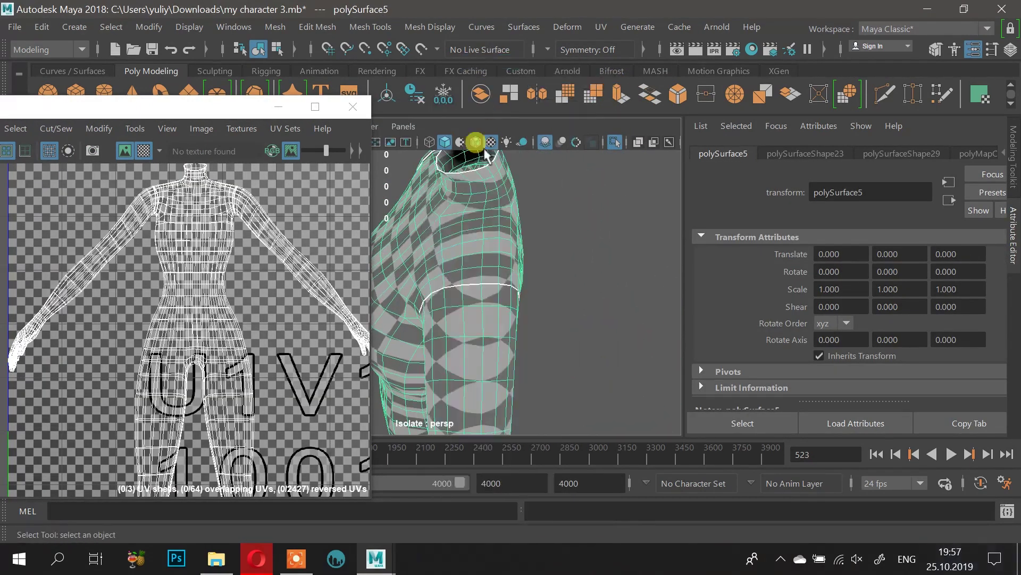
double_click(482, 206)
alt+drag(534, 232, 492, 229)
alt+right_drag(492, 229, 554, 299)
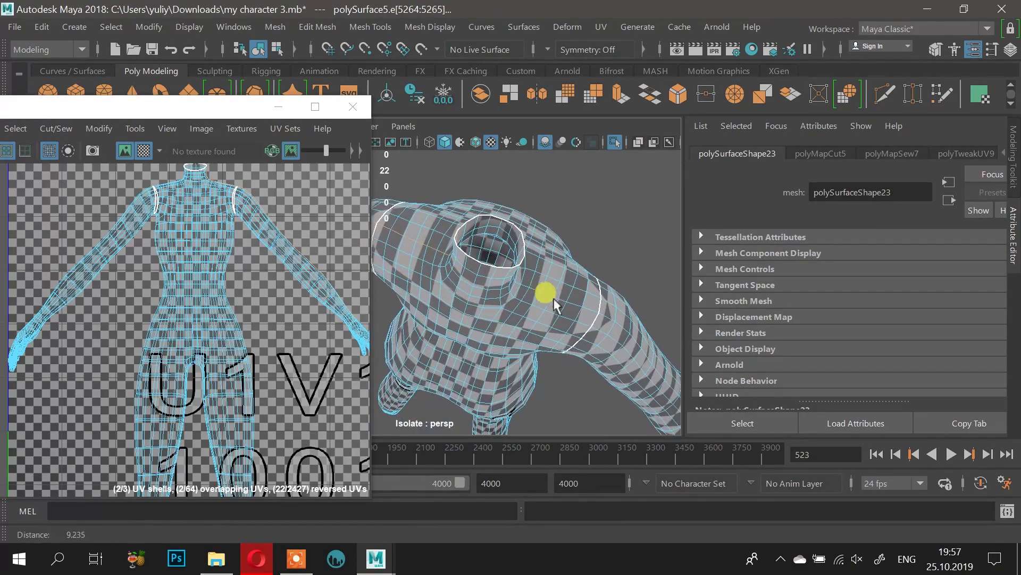
click(526, 285)
alt+drag(526, 285, 501, 242)
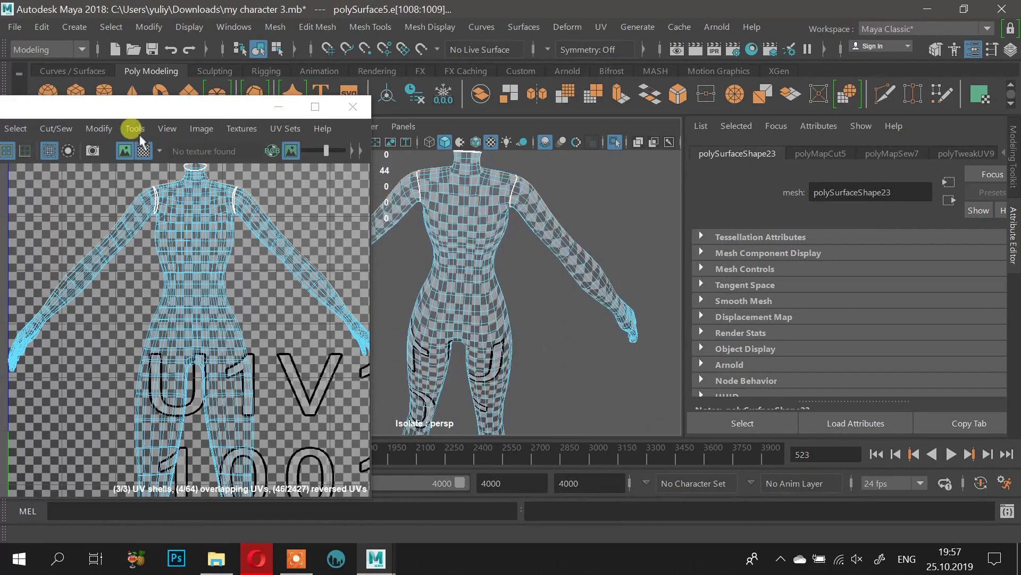
click(69, 129)
click(72, 218)
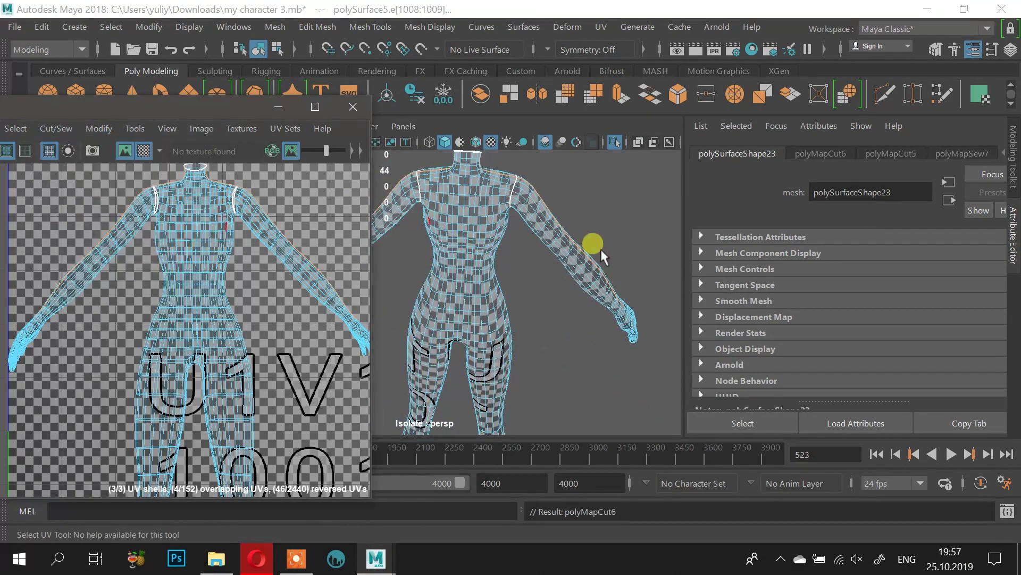
Step: Try to cut the UVs along an edge loop around the character's left forearm just below the elbow
alt+drag(611, 212, 548, 227)
alt+right_drag(548, 226, 566, 250)
alt+middle_drag(566, 250, 515, 222)
mouse_move(516, 223)
alt+right_down()
mouse_move(524, 203)
mouse_move(521, 222)
alt+right_up()
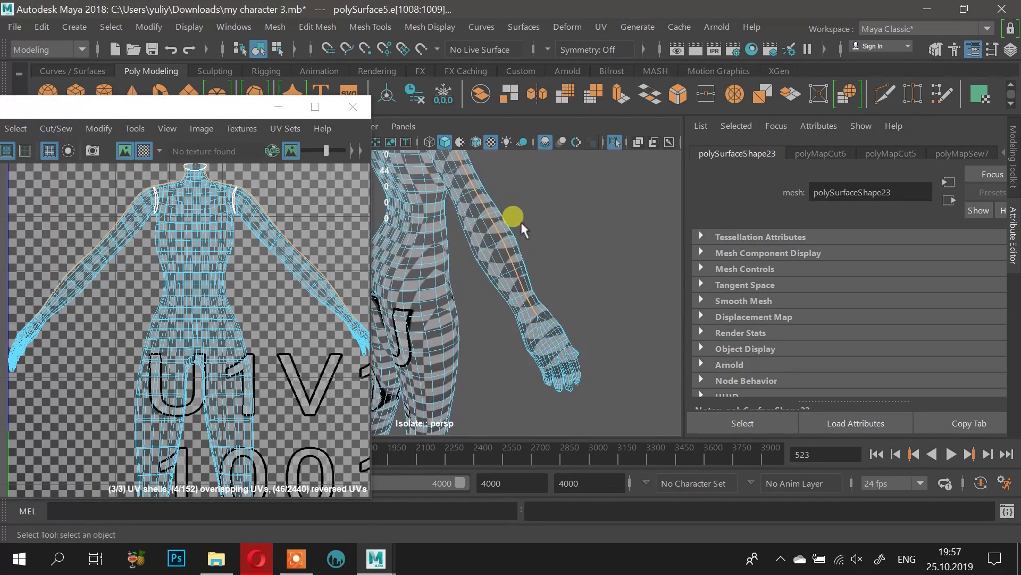
double_click(499, 243)
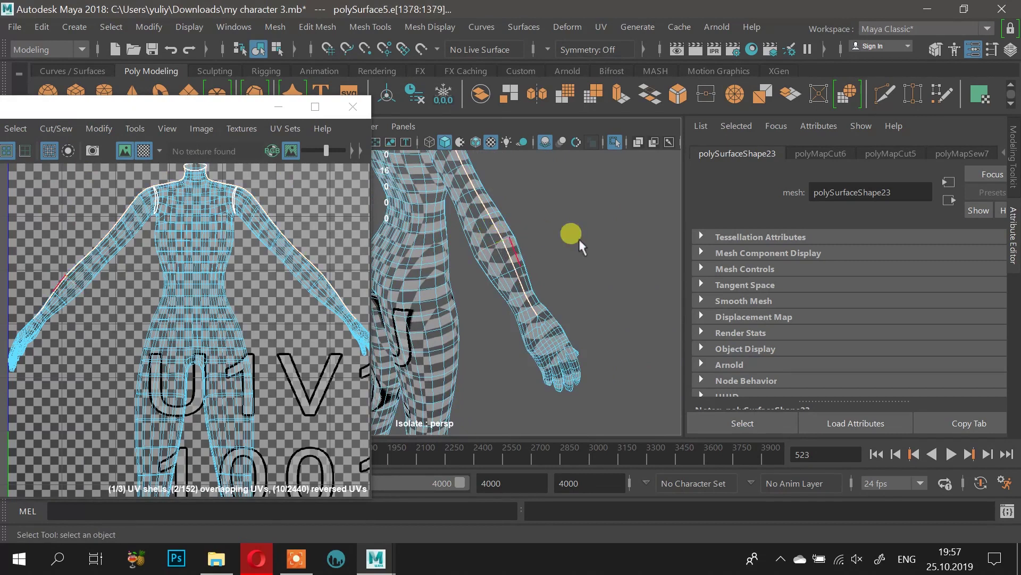
alt+drag(547, 238, 612, 225)
alt+right_drag(611, 225, 591, 261)
alt+middle_drag(591, 261, 542, 291)
alt+right_drag(542, 292, 554, 268)
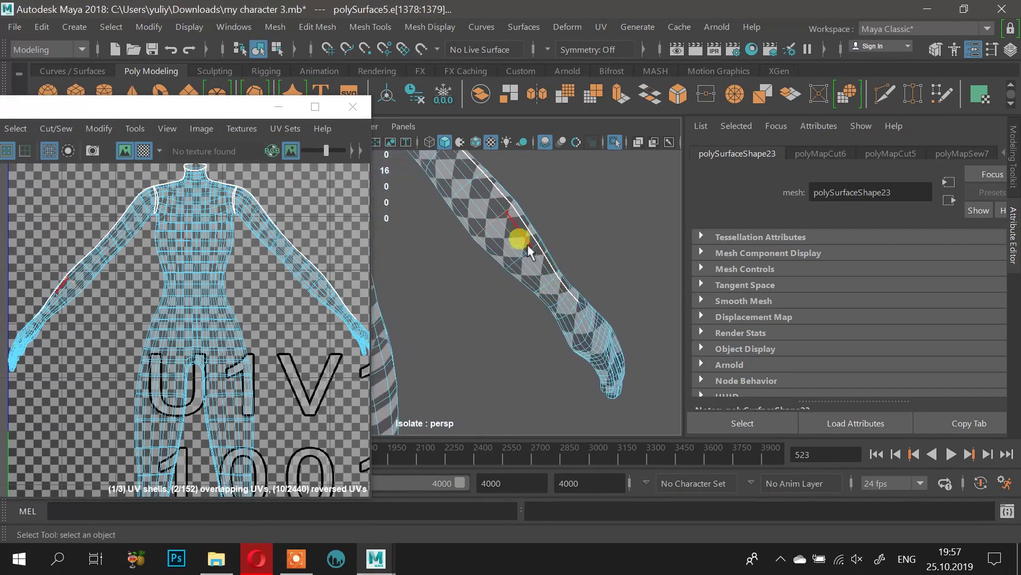
double_click(529, 250)
key(g)
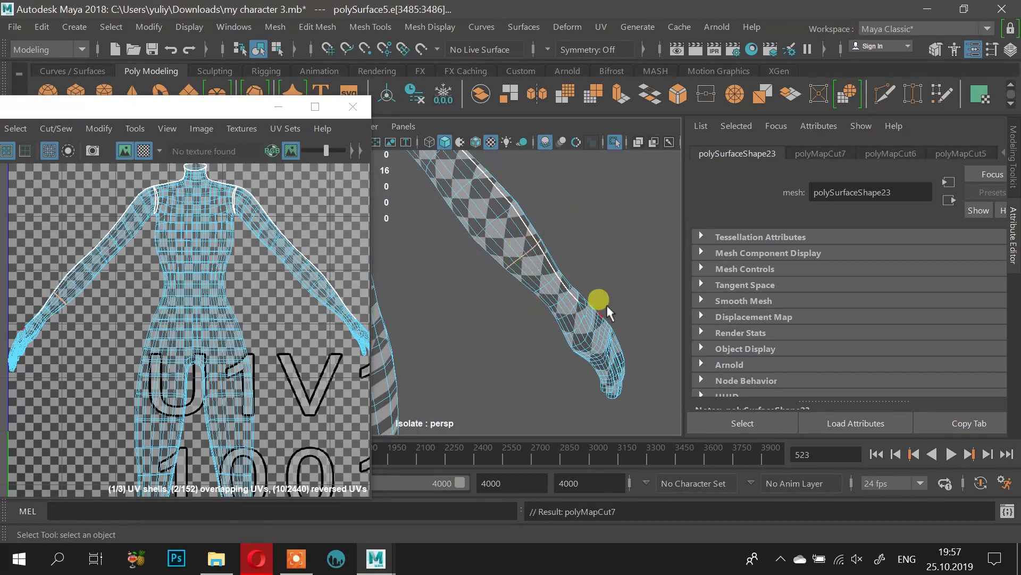
Step: Undo the UV cut around the left forearm
alt+right_drag(572, 288, 741, 278)
alt+drag(741, 278, 579, 247)
alt+right_drag(579, 247, 552, 291)
alt+drag(552, 291, 581, 295)
alt+right_drag(580, 295, 588, 54)
key(ctrl+z)
key(ctrl+z)
key(ctrl+z)
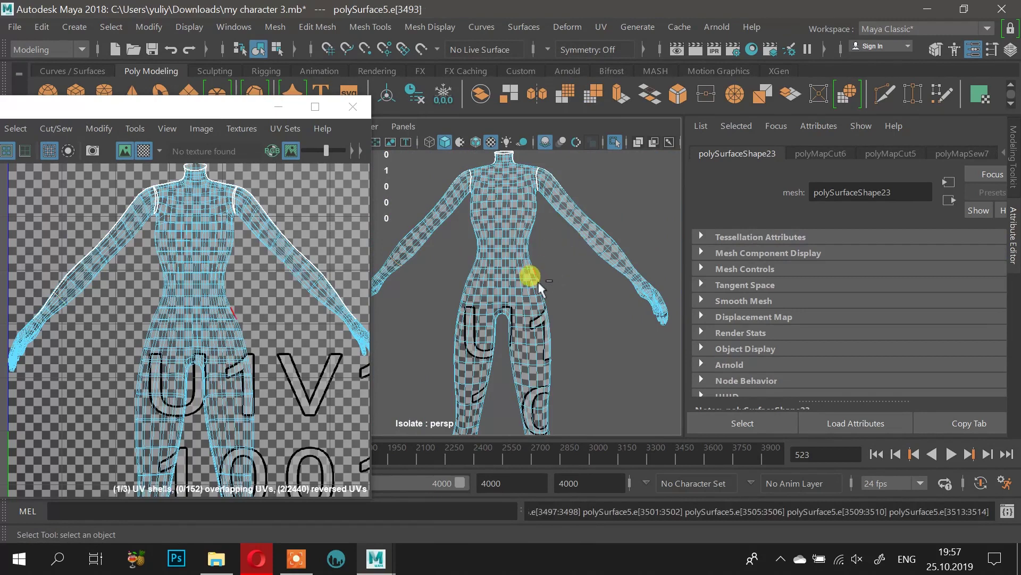
Step: Turn on topological symmetry for the body mesh using a centre-line edge on the chest, and minimise the settings and UV windows
right_drag(537, 154, 626, 81)
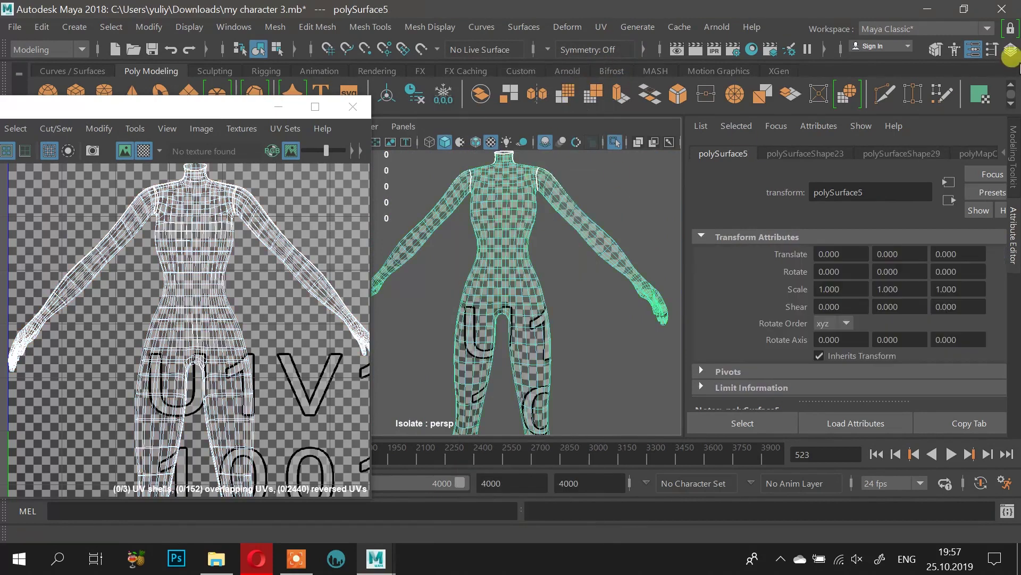
click(991, 49)
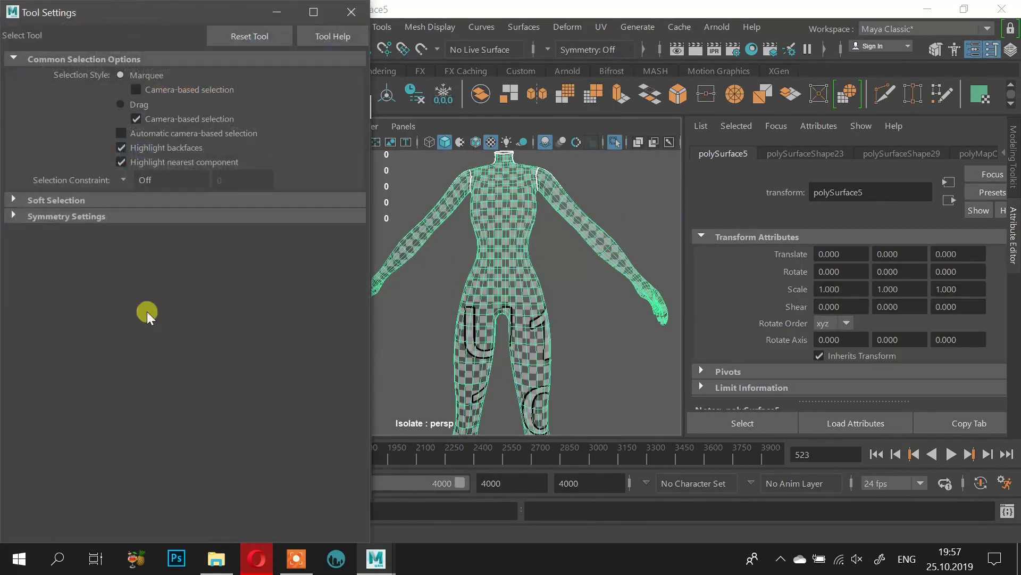
click(68, 201)
click(68, 201)
click(66, 218)
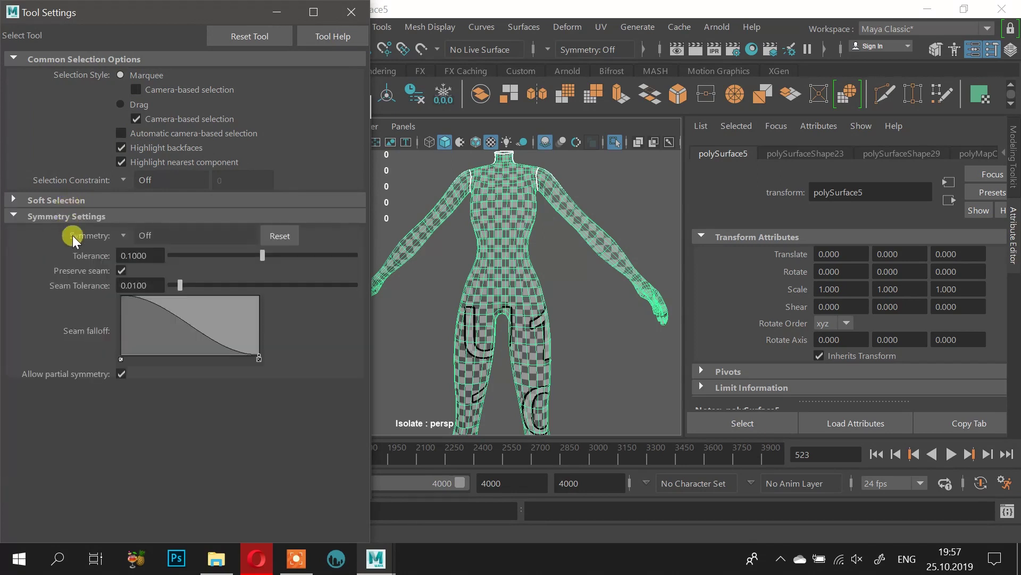
click(114, 235)
click(157, 351)
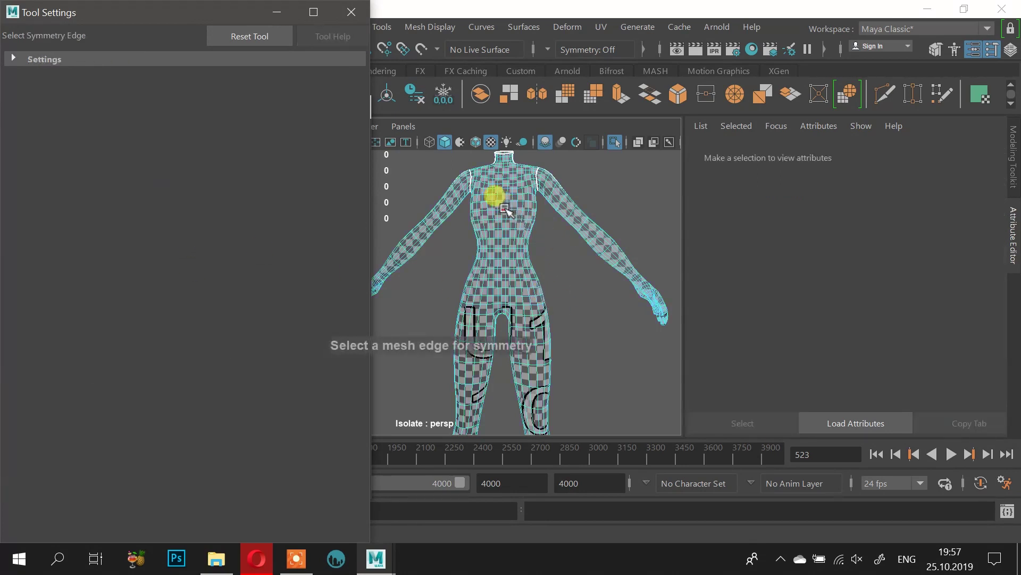
click(501, 213)
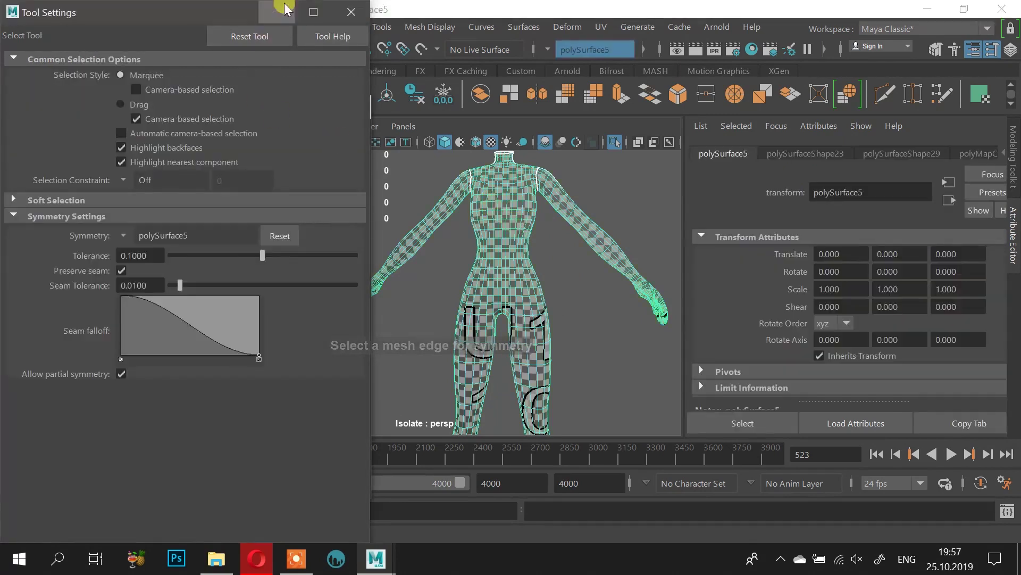
click(277, 11)
click(278, 107)
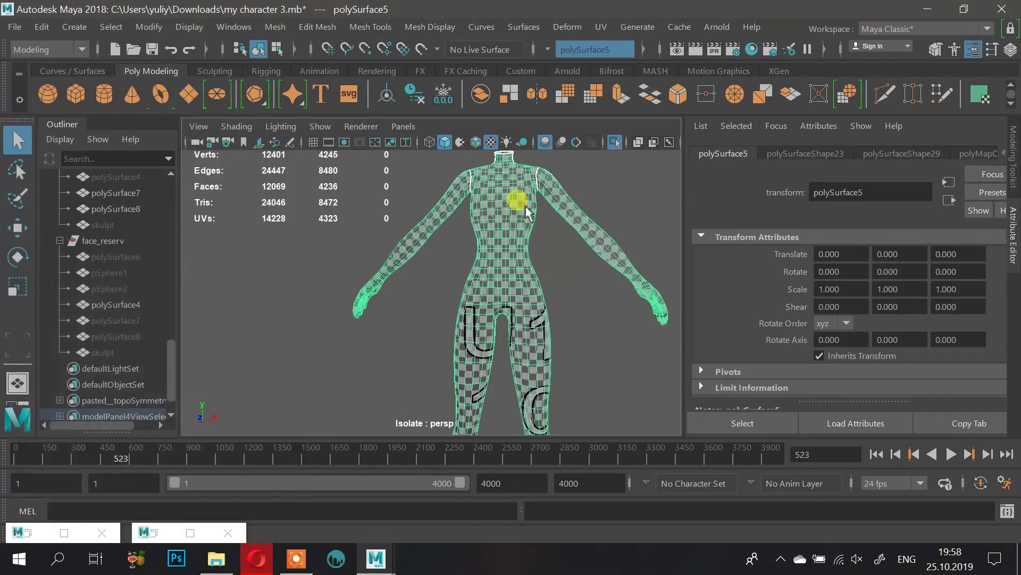
Step: Cut the UVs along the edge loops around both forearms just below the elbows
scroll(542, 246, up, 6)
right_drag(560, 265, 561, 80)
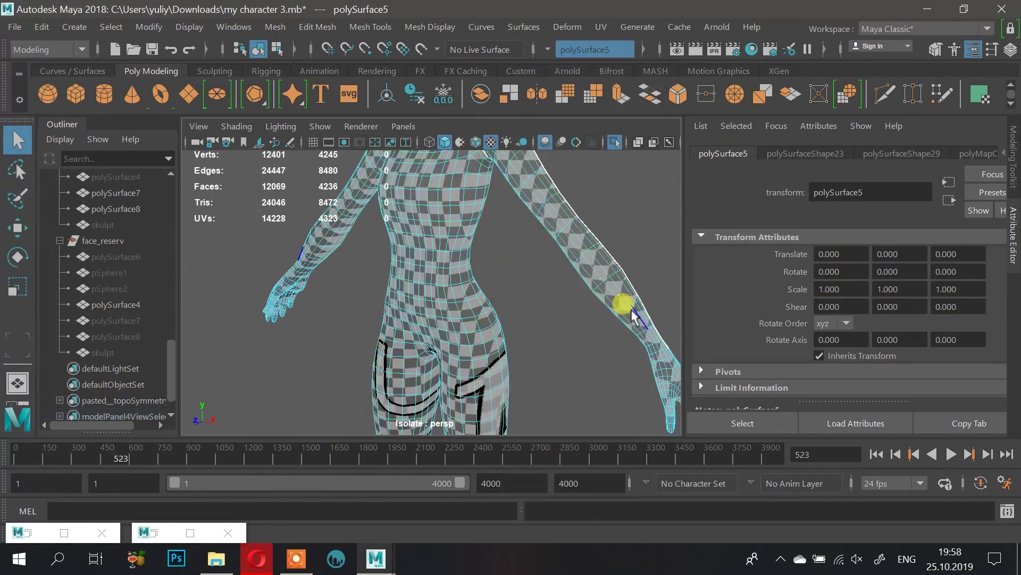
click(626, 307)
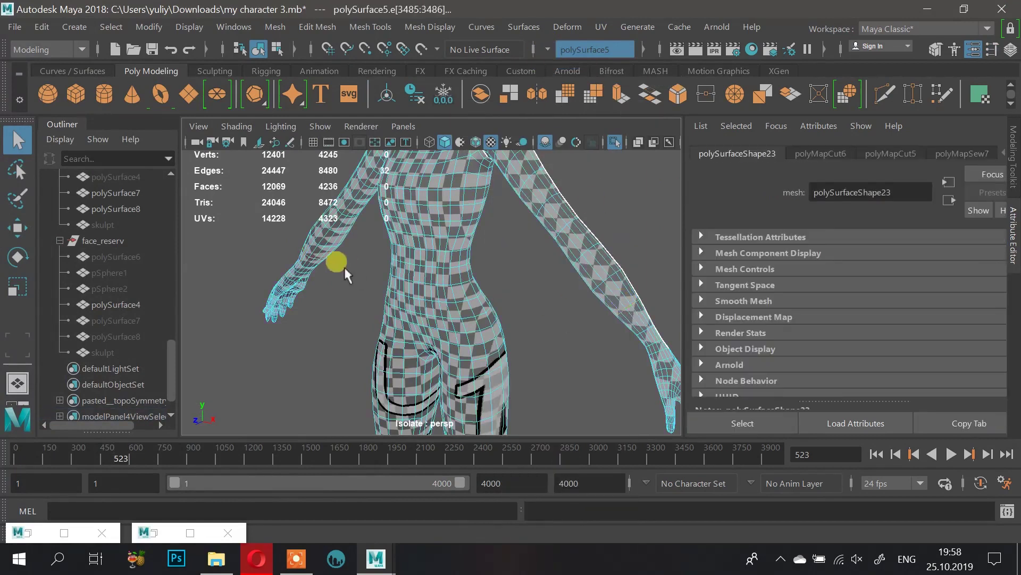
scroll(344, 274, down, 4)
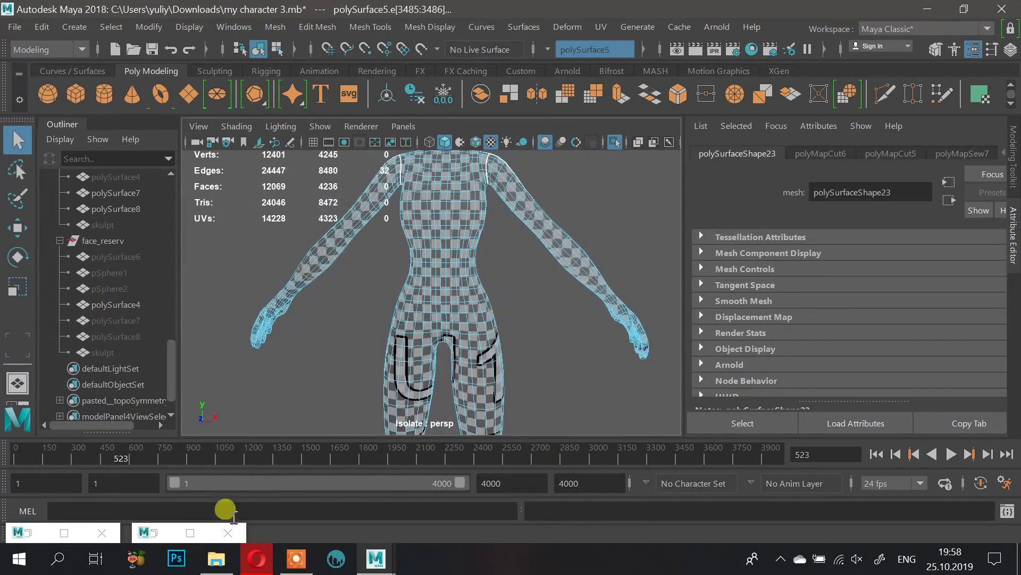
double_click(171, 533)
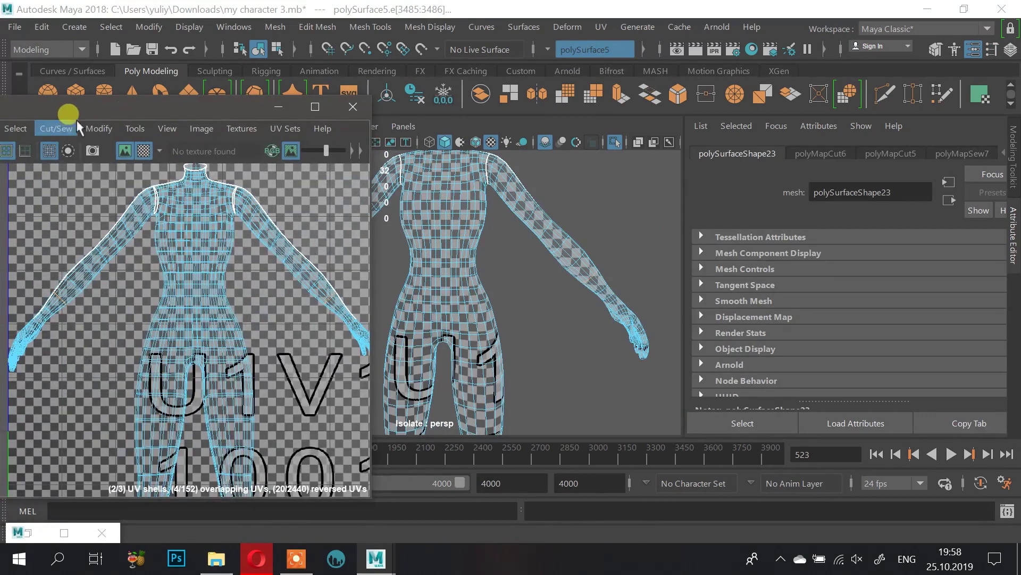
click(73, 129)
click(79, 208)
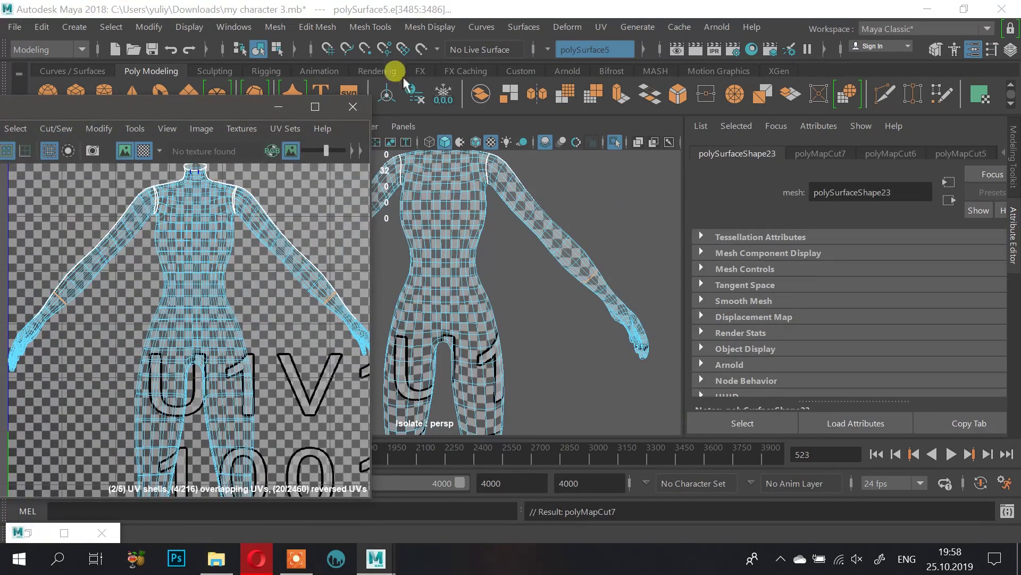
click(278, 106)
Step: Cut the UVs along the edge loops around the tops of both thighs just below the crotch
scroll(495, 232, up, 5)
alt+drag(488, 350, 499, 318)
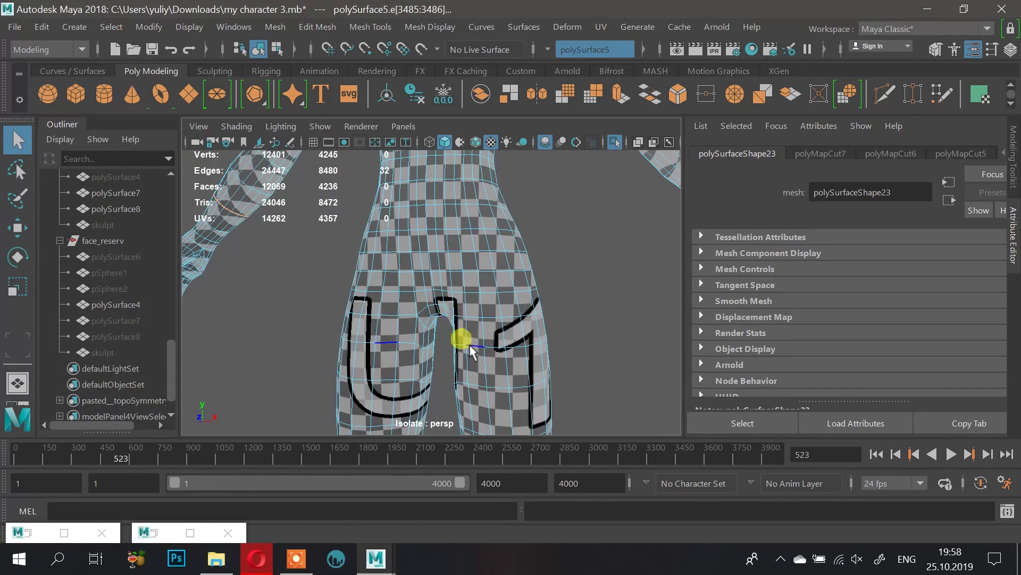
mouse_move(528, 343)
alt+mouse_down()
mouse_move(522, 326)
mouse_move(434, 328)
mouse_move(473, 326)
mouse_move(457, 333)
alt+mouse_up()
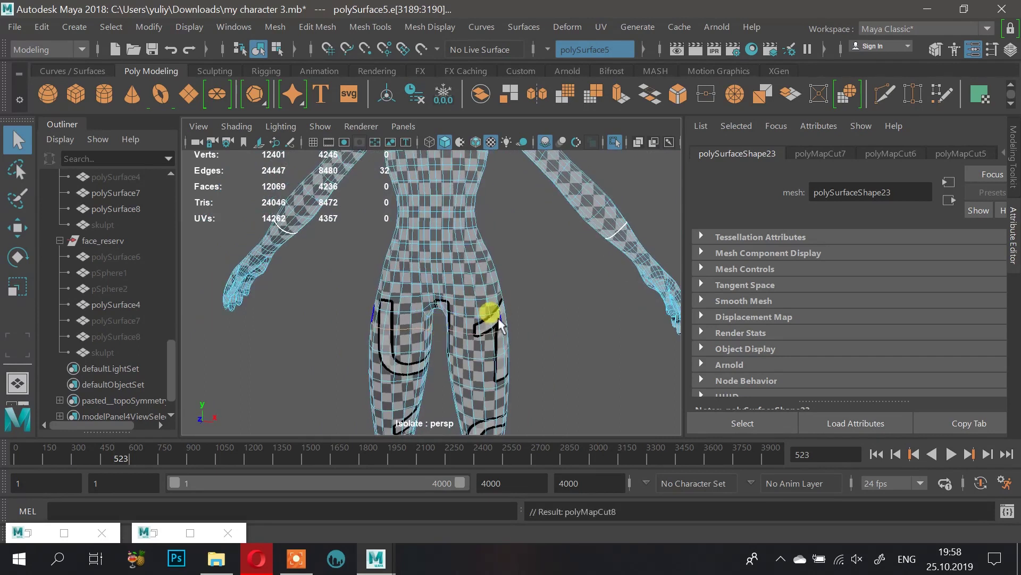
Step: Cut the UVs along the lengthwise edge loops running down both legs from the thigh seams to the feet
mouse_move(531, 289)
alt+mouse_down()
mouse_move(490, 343)
mouse_move(467, 351)
mouse_move(475, 293)
mouse_move(543, 301)
mouse_move(570, 292)
mouse_move(412, 288)
mouse_move(477, 306)
mouse_move(542, 291)
mouse_move(569, 241)
mouse_move(491, 274)
mouse_move(430, 286)
alt+mouse_up()
scroll(505, 293, up, 3)
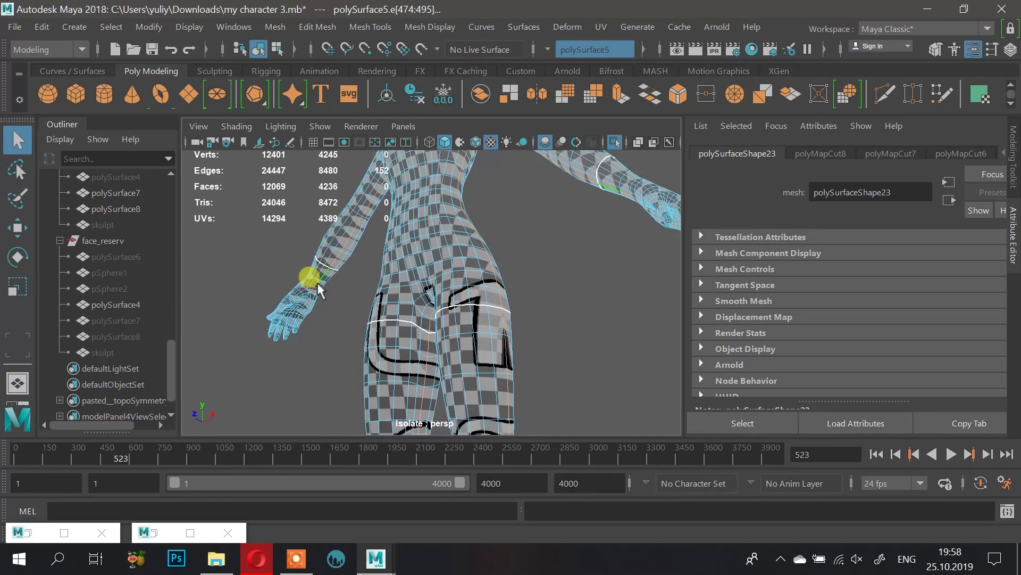
alt+drag(499, 205, 497, 216)
mouse_move(530, 367)
alt+mouse_down()
mouse_move(514, 370)
mouse_move(463, 238)
mouse_move(478, 338)
mouse_move(516, 257)
mouse_move(561, 247)
alt+mouse_up()
scroll(561, 246, up, 4)
alt+middle_drag(561, 247, 506, 349)
key(g)
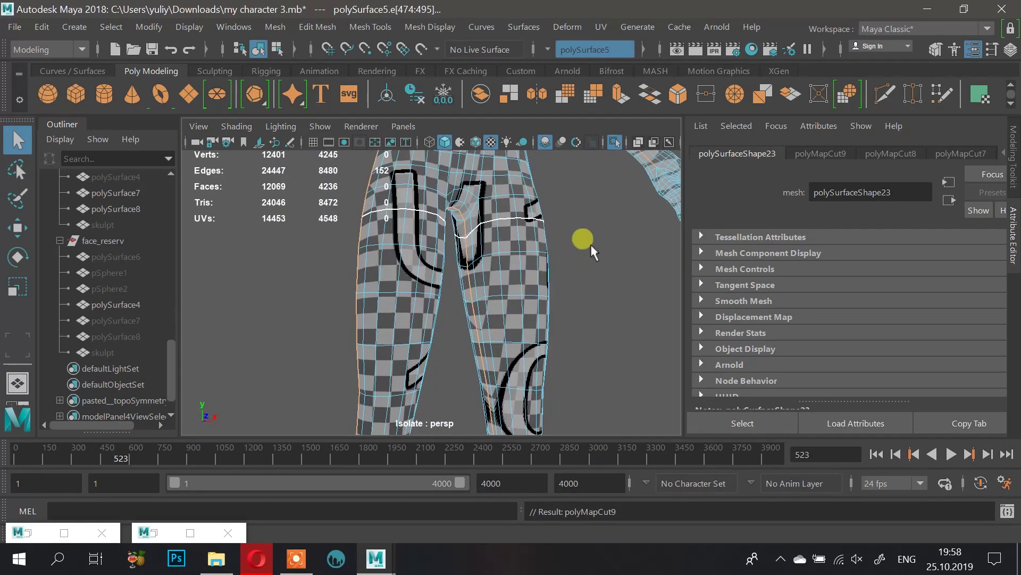
Step: Cut the UVs along the edge loops around both ankles to separate the feet from the legs
alt+drag(556, 247, 470, 281)
scroll(511, 298, up, 4)
alt+middle_drag(556, 330, 552, 278)
scroll(534, 307, up, 3)
alt+drag(534, 308, 531, 239)
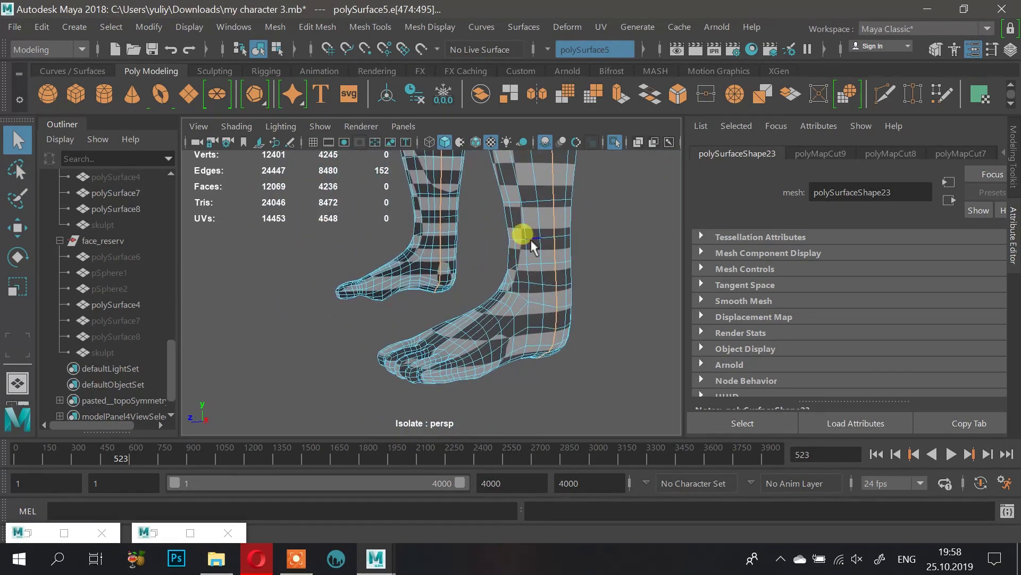
double_click(532, 245)
alt+drag(388, 258, 423, 240)
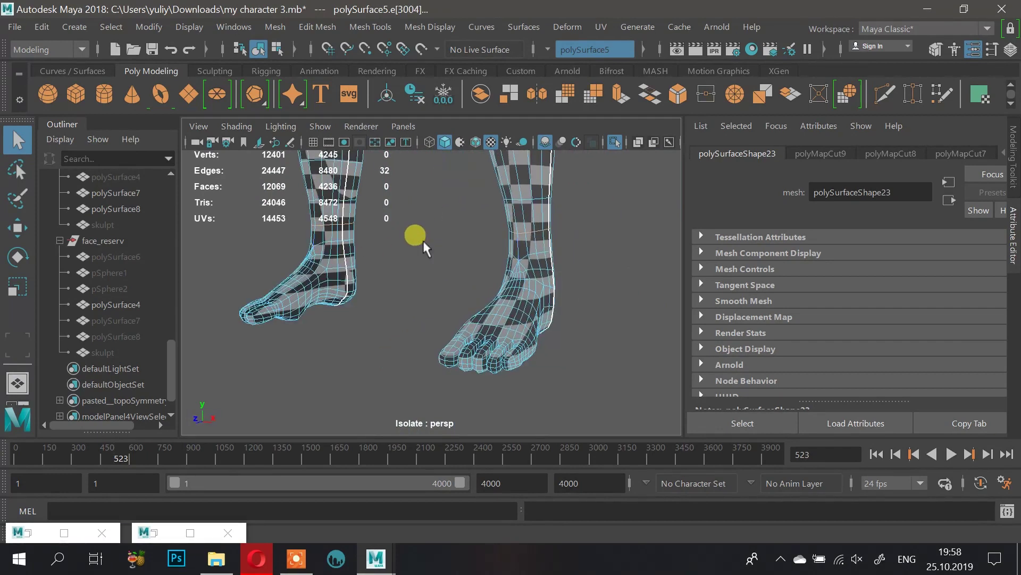
key(g)
Step: Select all UVs of the body mesh in the UV Editor and unfold them
alt+drag(478, 295, 573, 245)
alt+drag(481, 287, 474, 266)
right_drag(473, 259, 465, 231)
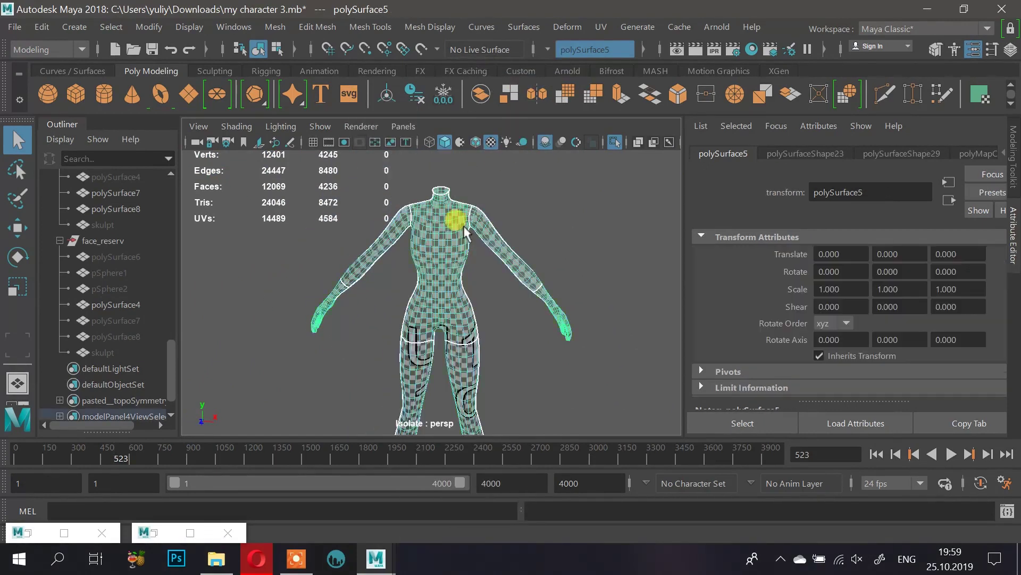
click(156, 534)
scroll(202, 258, down, 5)
right_drag(212, 271, 291, 264)
drag(278, 314, 272, 218)
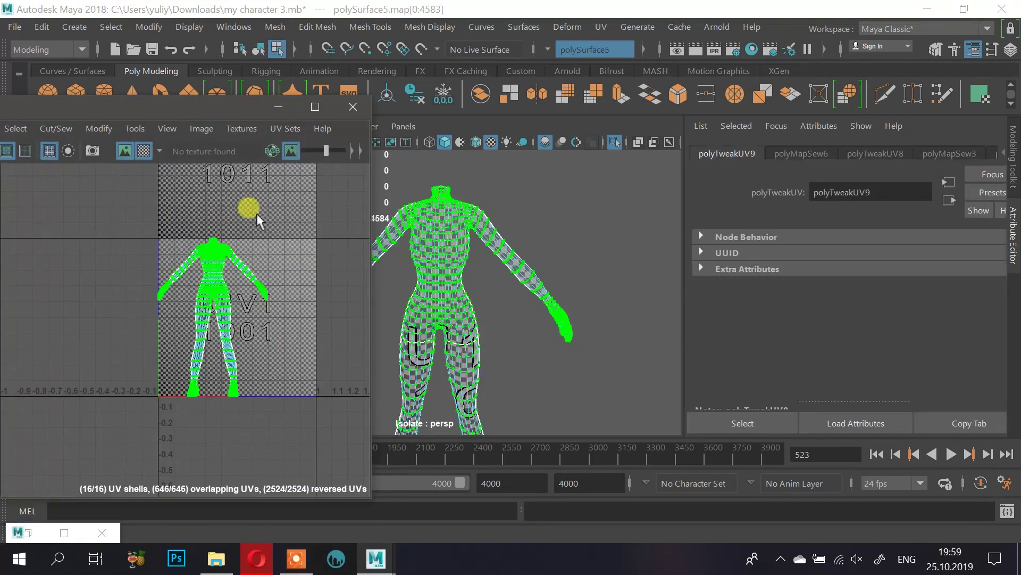
drag(64, 106, 134, 104)
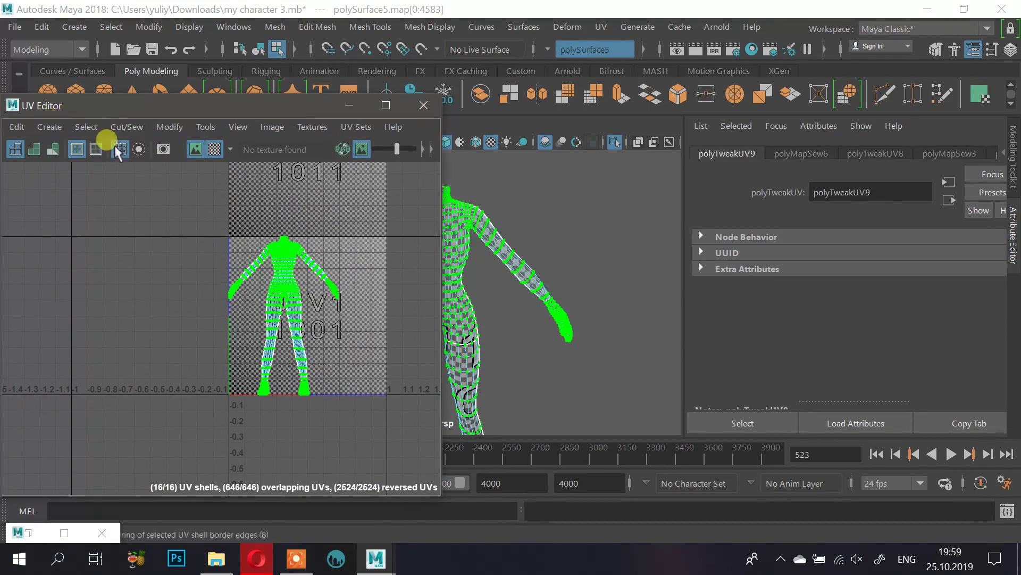
shift+right_drag(284, 311, 207, 132)
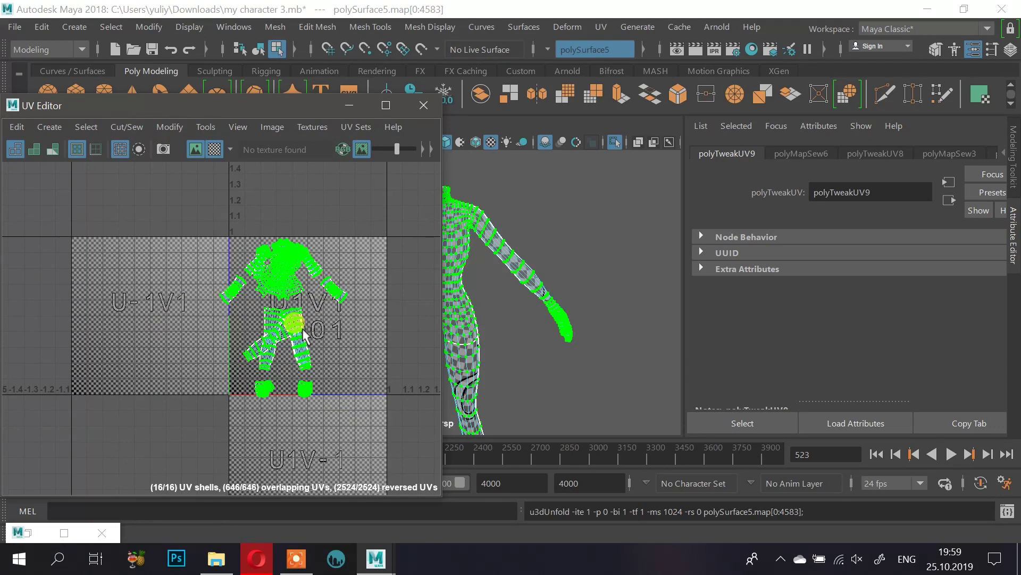
Step: Lay out all the unfolded body UV shells inside the 0 to 1 UV tile
right_drag(238, 257, 306, 239)
drag(156, 197, 451, 453)
shift+right_drag(269, 318, 118, 197)
scroll(316, 300, up, 5)
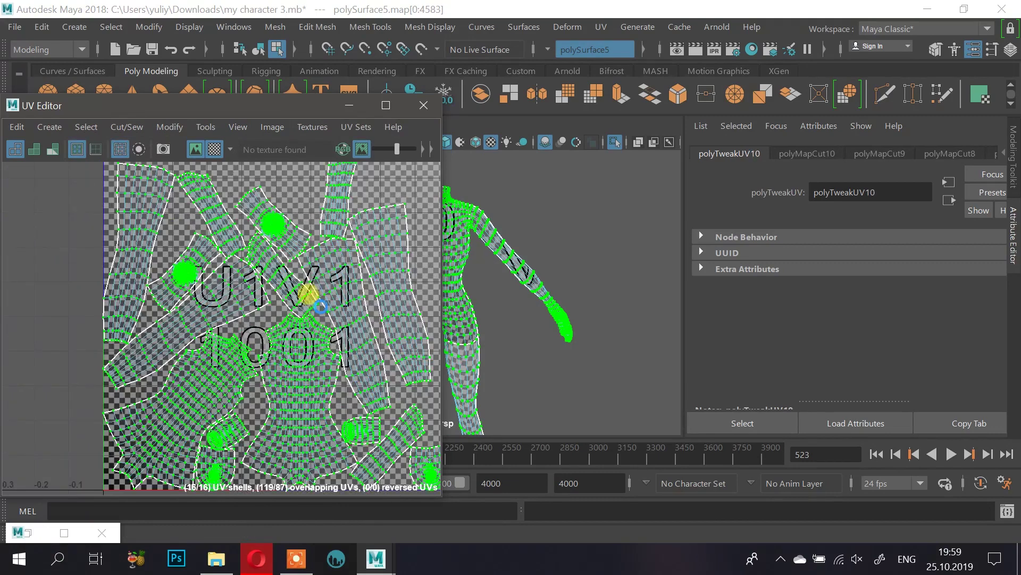
scroll(247, 302, down, 1)
scroll(260, 367, up, 1)
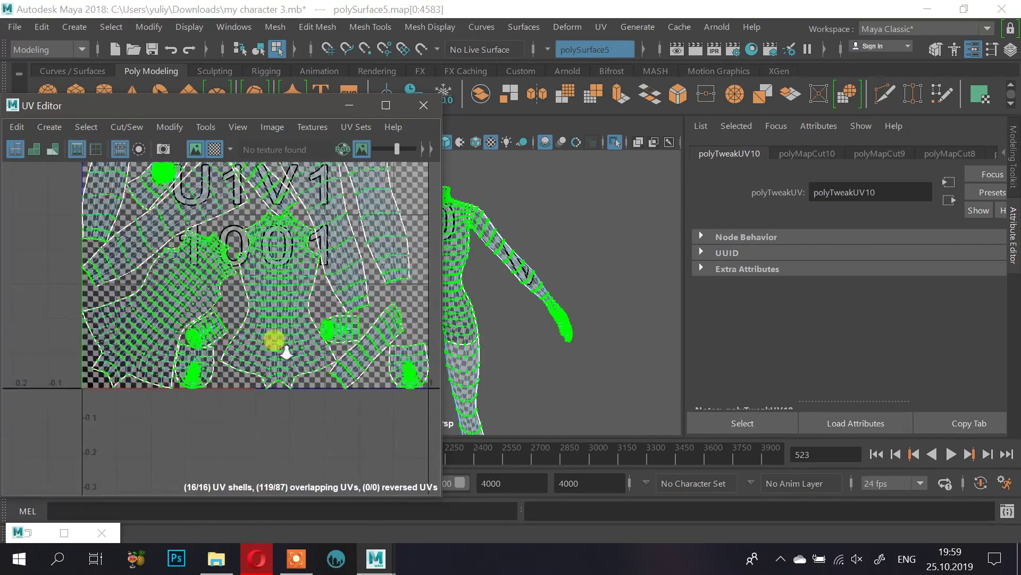
scroll(255, 319, up, 3)
scroll(250, 311, down, 4)
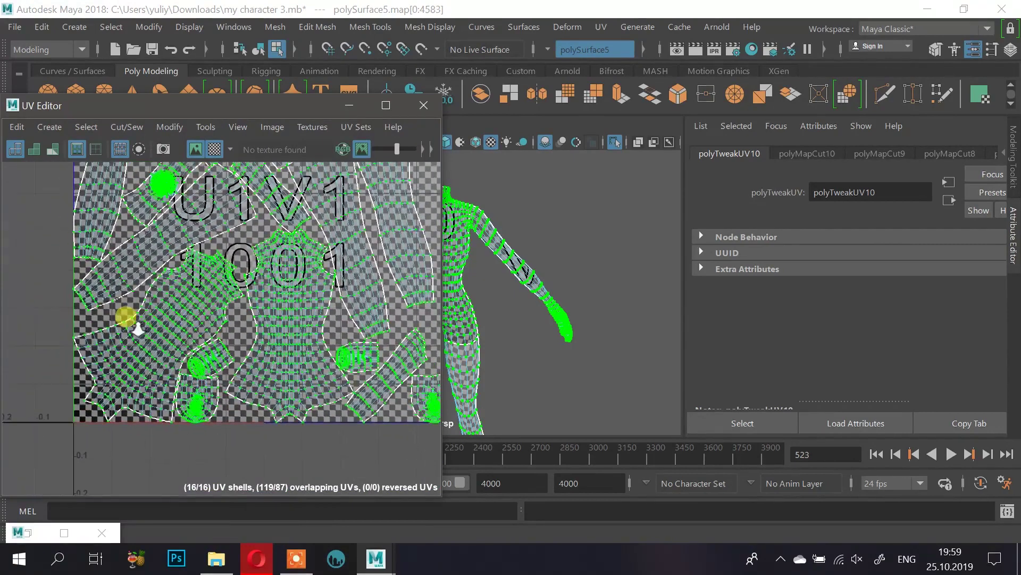
scroll(212, 319, up, 2)
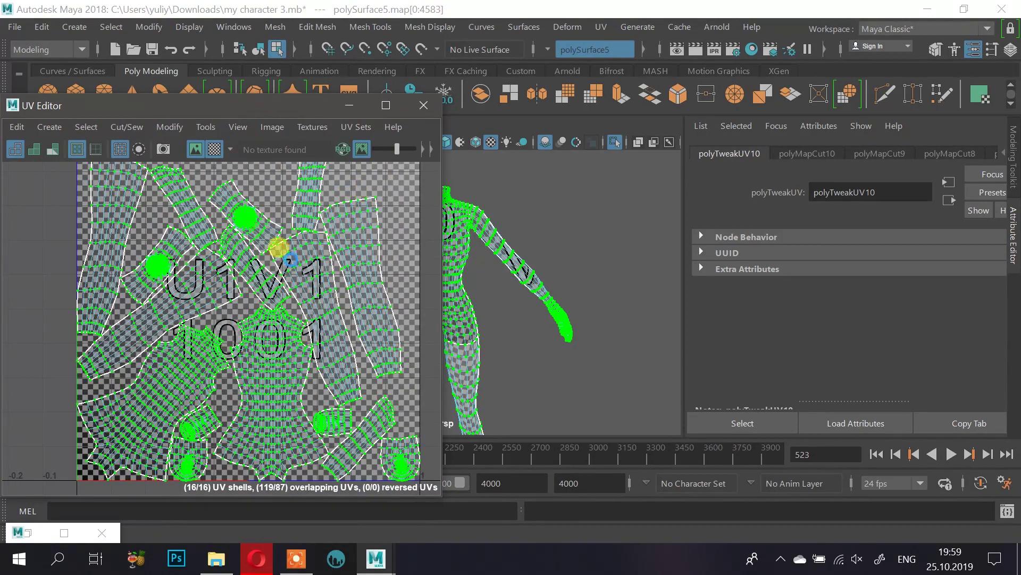
Step: Return to object mode and select the whole body mesh
click(320, 130)
click(296, 235)
click(338, 204)
click(531, 208)
right_drag(483, 225, 582, 62)
click(496, 235)
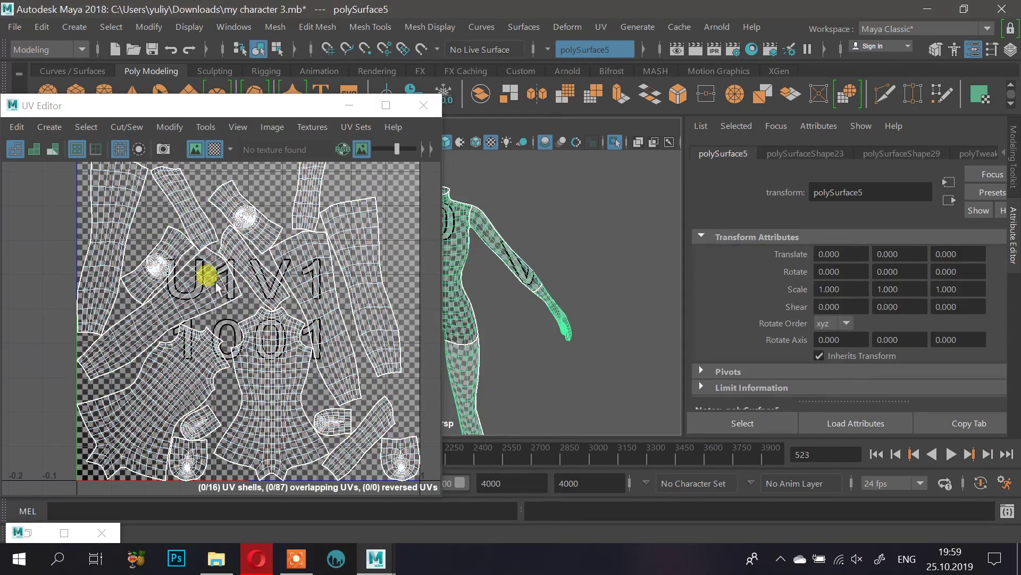
scroll(207, 298, down, 1)
scroll(545, 257, down, 2)
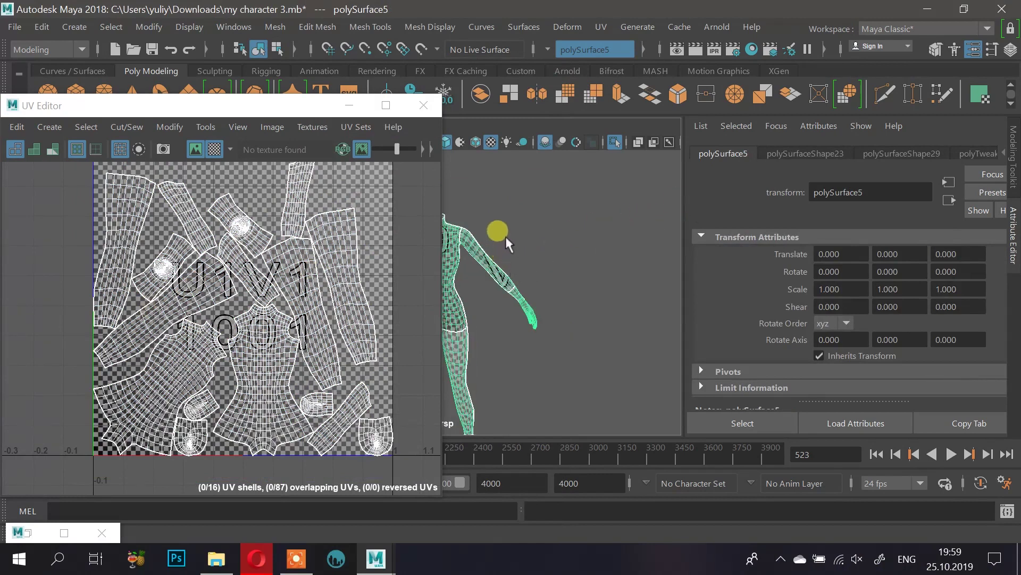
alt+middle_drag(534, 259, 631, 232)
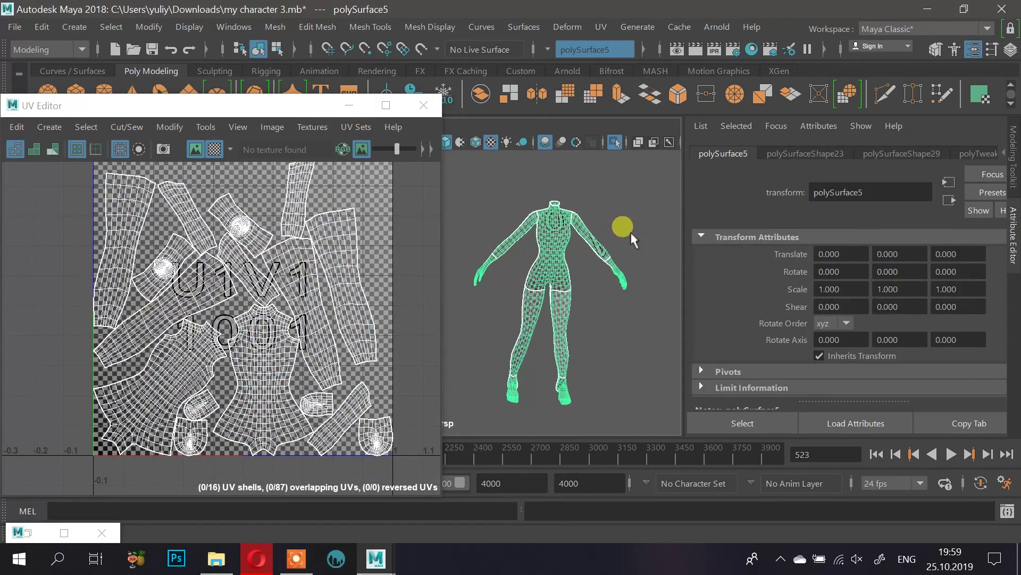
click(343, 127)
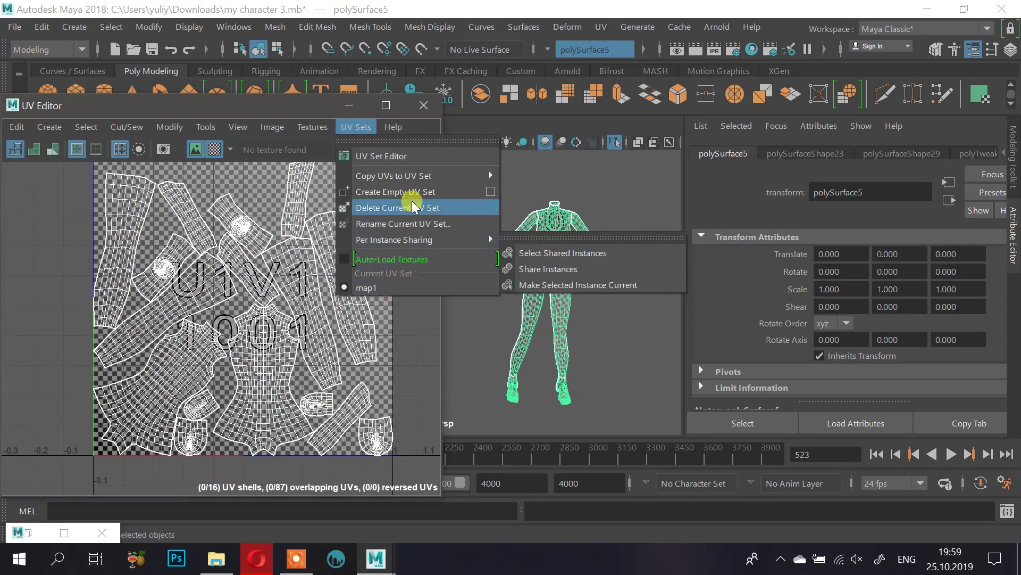
click(237, 110)
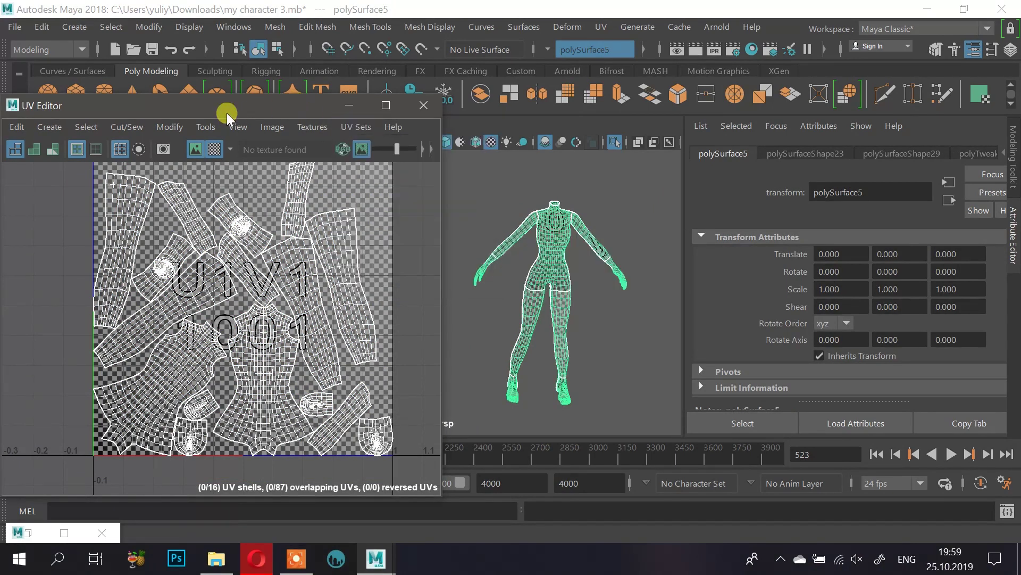
click(24, 129)
click(23, 130)
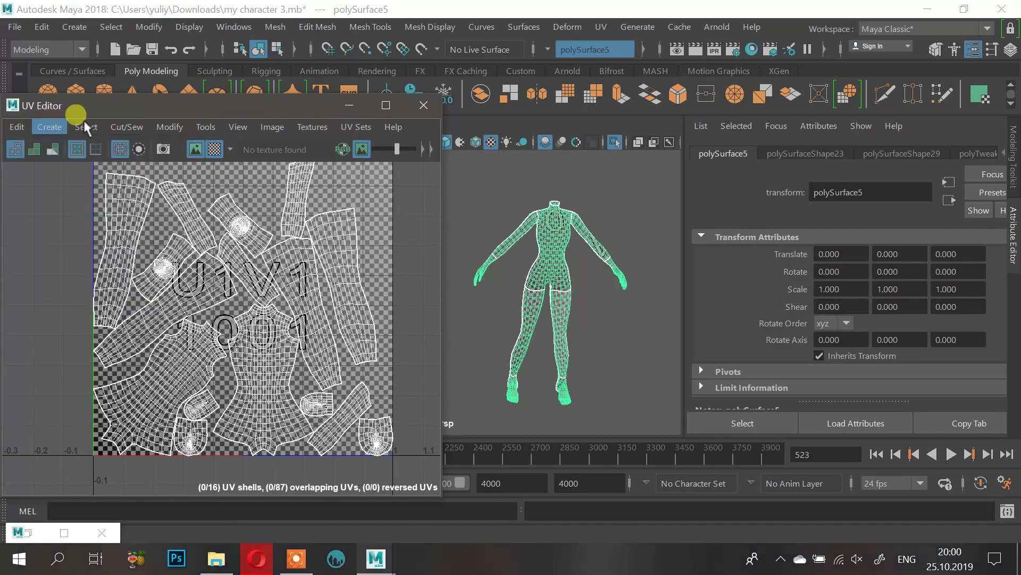
Step: Configure a UV snapshot of the body mesh as a PNG named UV in the Desktop folder 3D character design
click(262, 128)
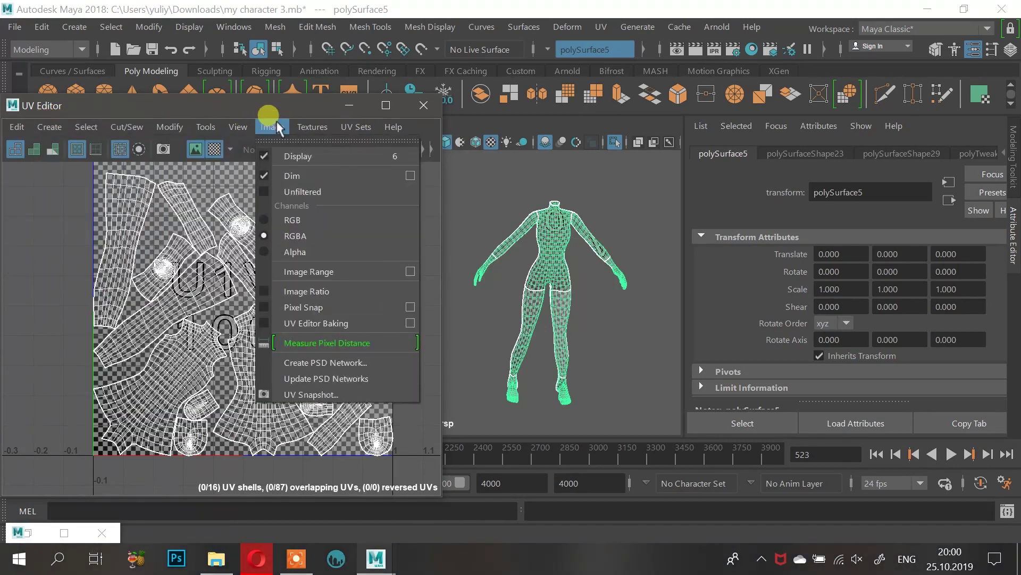
click(332, 393)
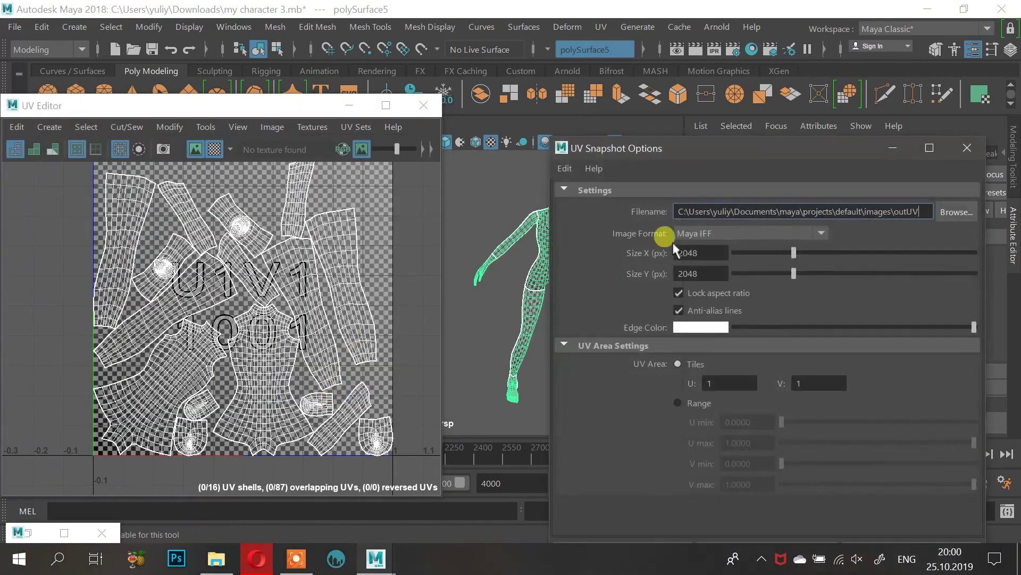
drag(764, 155, 690, 85)
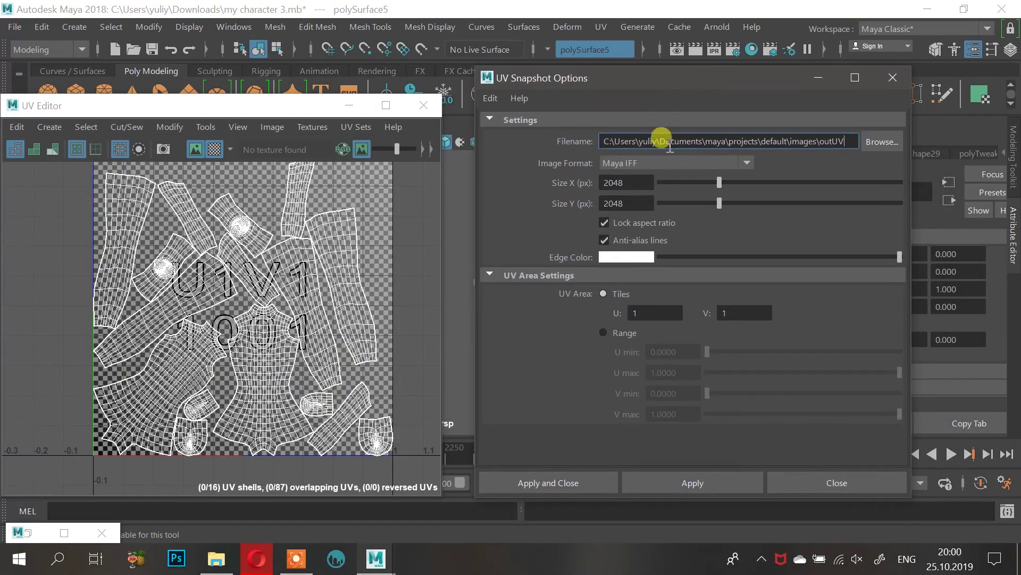
click(872, 141)
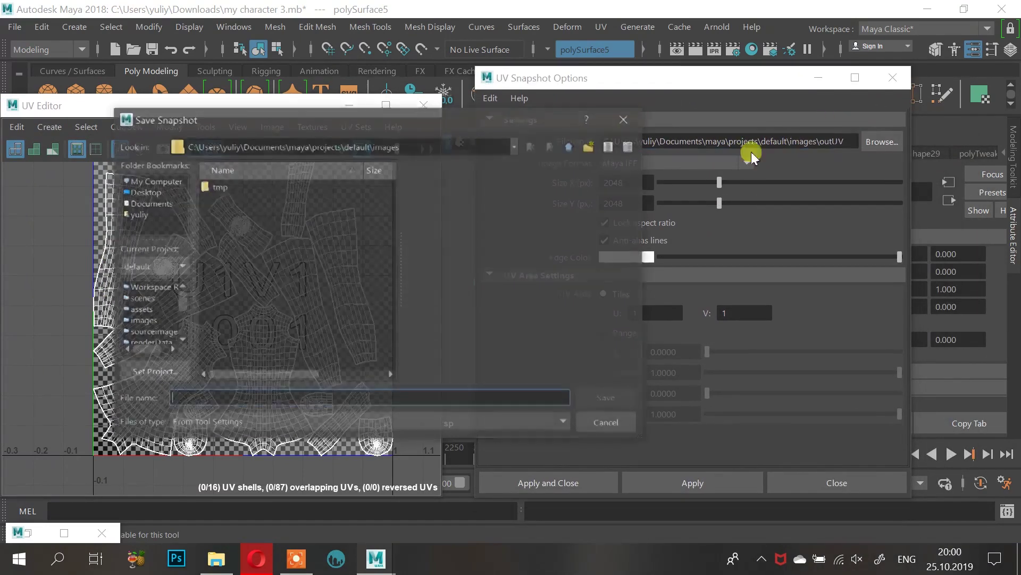
click(144, 192)
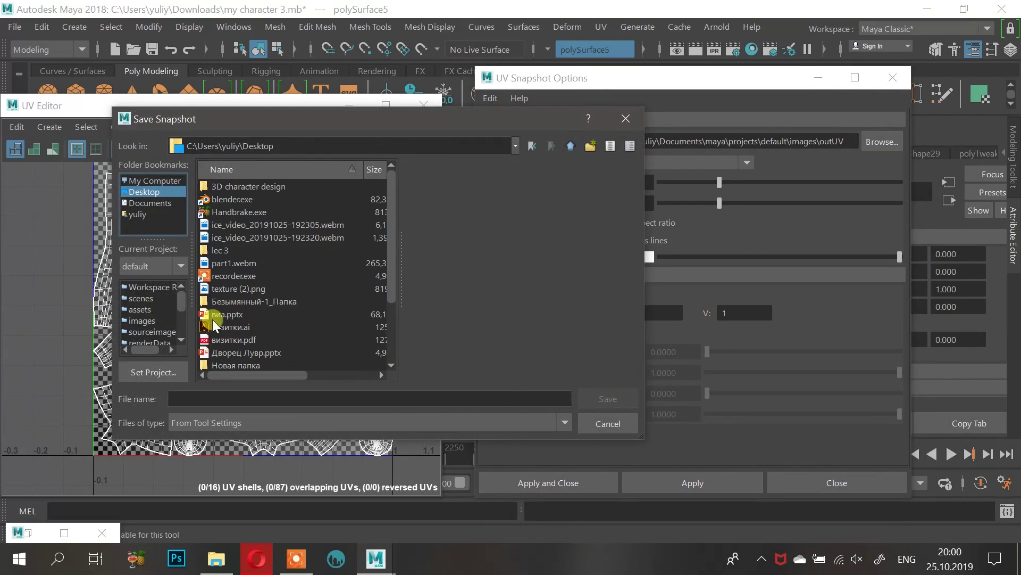
click(279, 187)
click(611, 397)
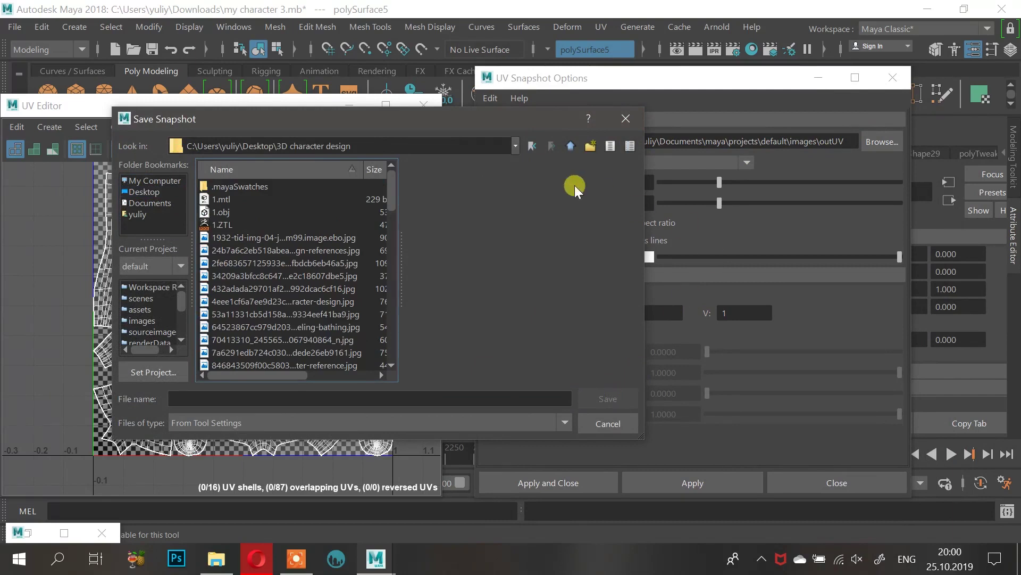
click(326, 398)
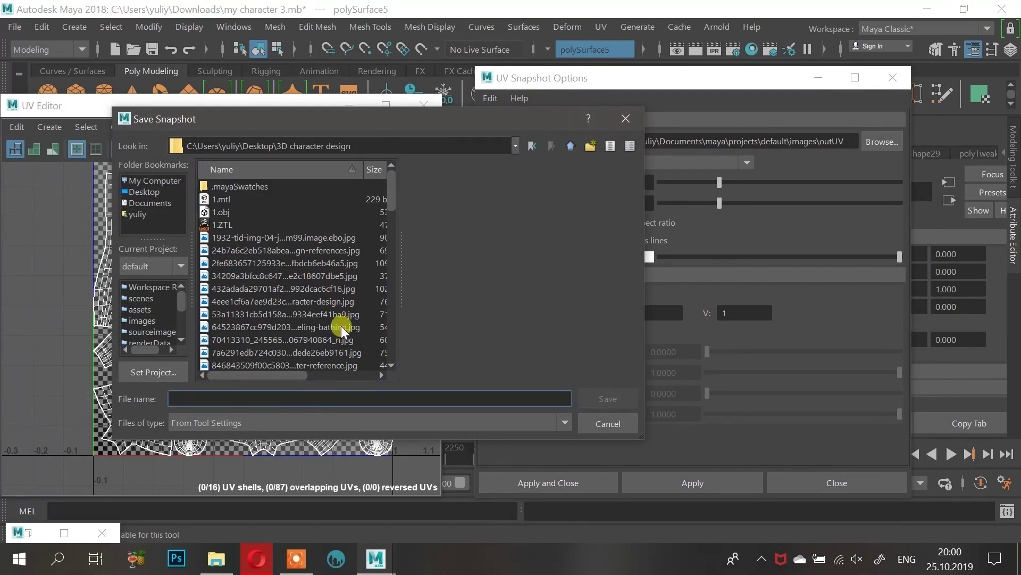
text(U)
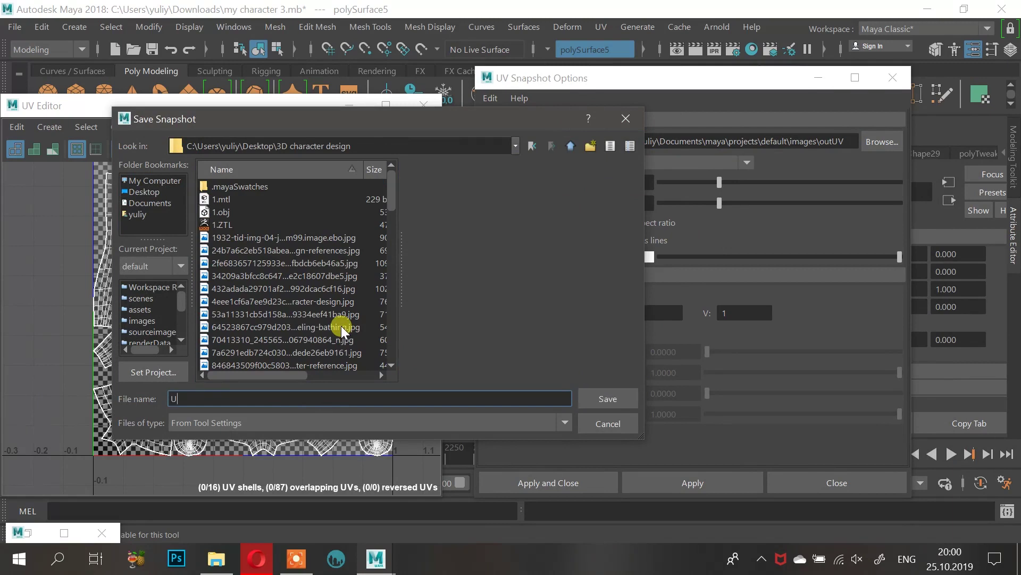
key(Return)
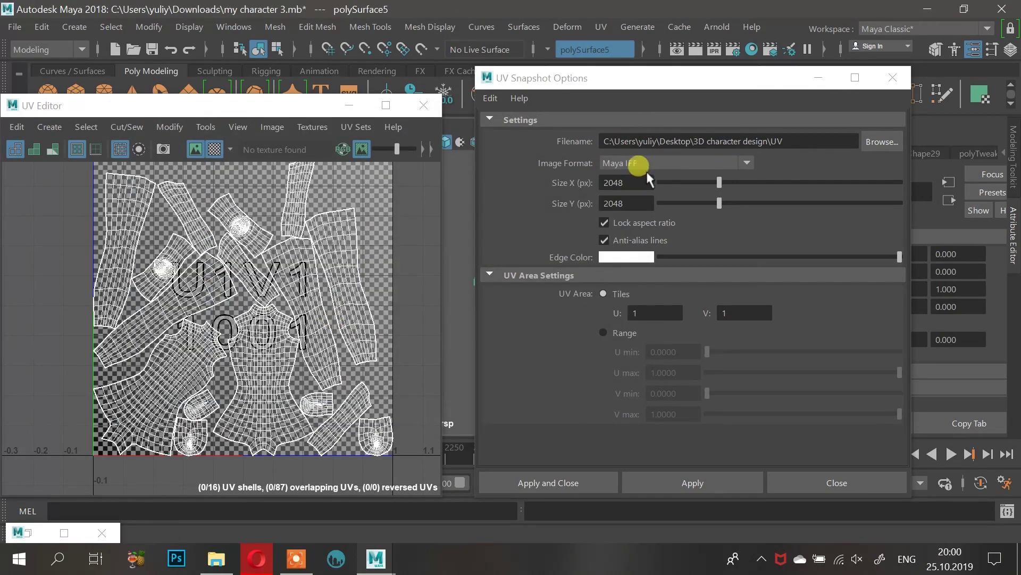
click(640, 161)
click(639, 289)
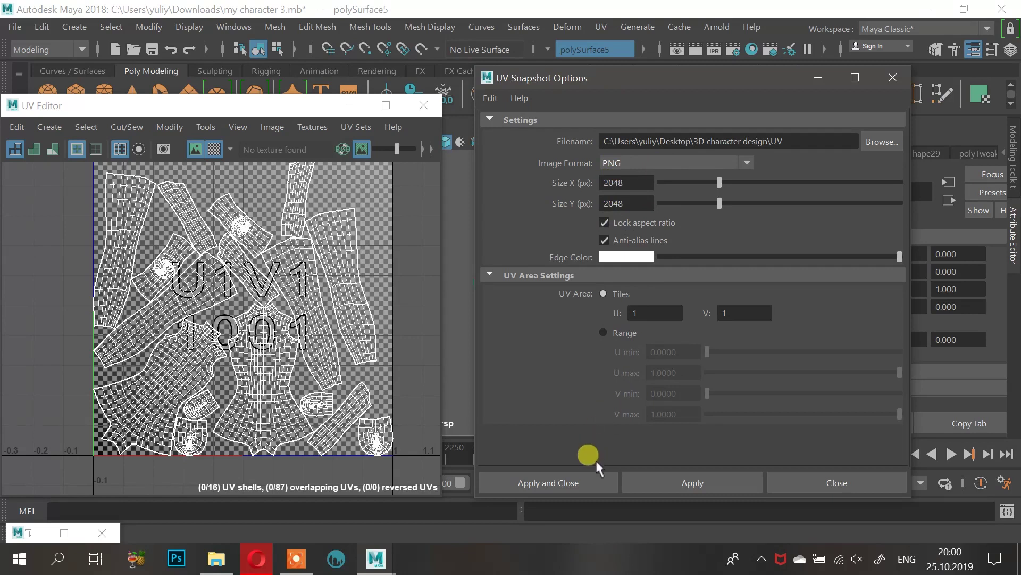
Step: Export the UV snapshot with the configured settings and close its options
click(582, 483)
click(580, 481)
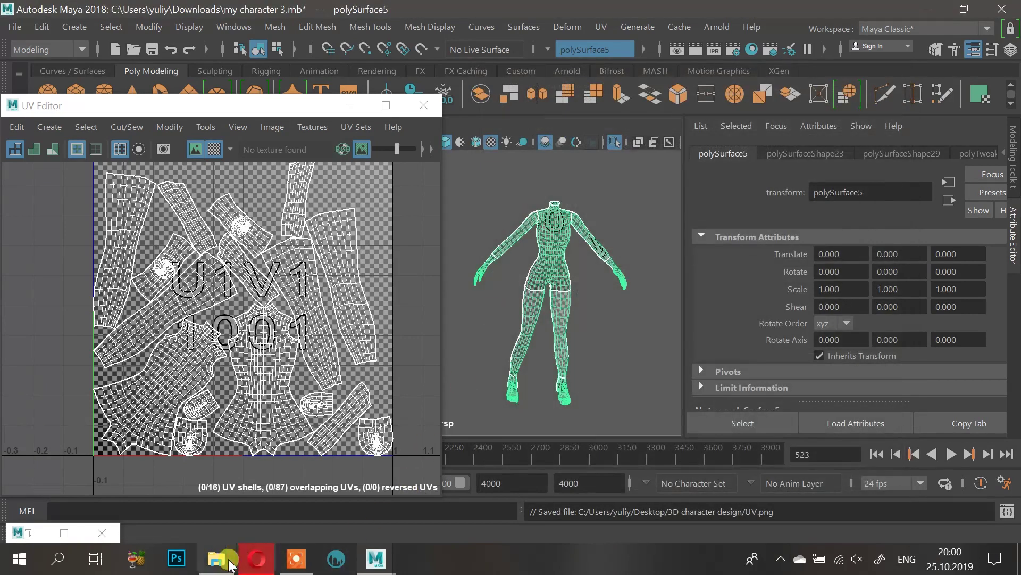
Step: Open UV.png from the Desktop folder 3D character design to check the exported layout, and return to Maya
click(229, 562)
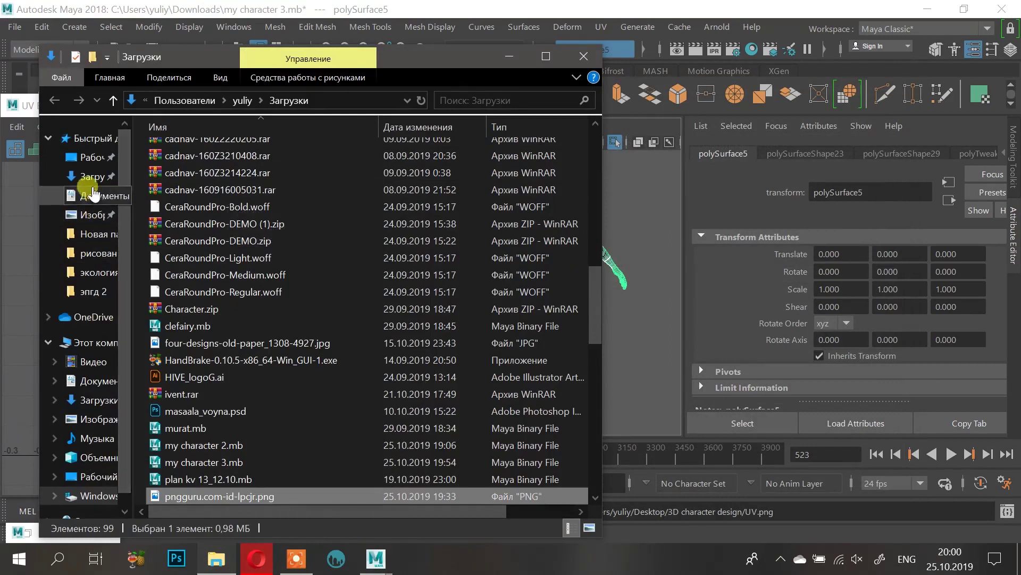
click(88, 157)
double_click(203, 170)
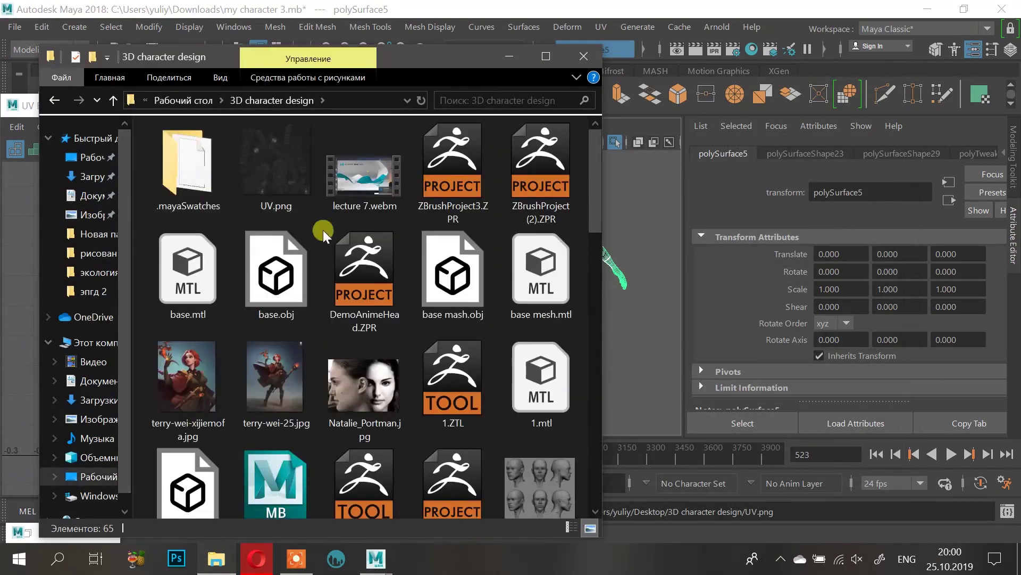
click(291, 168)
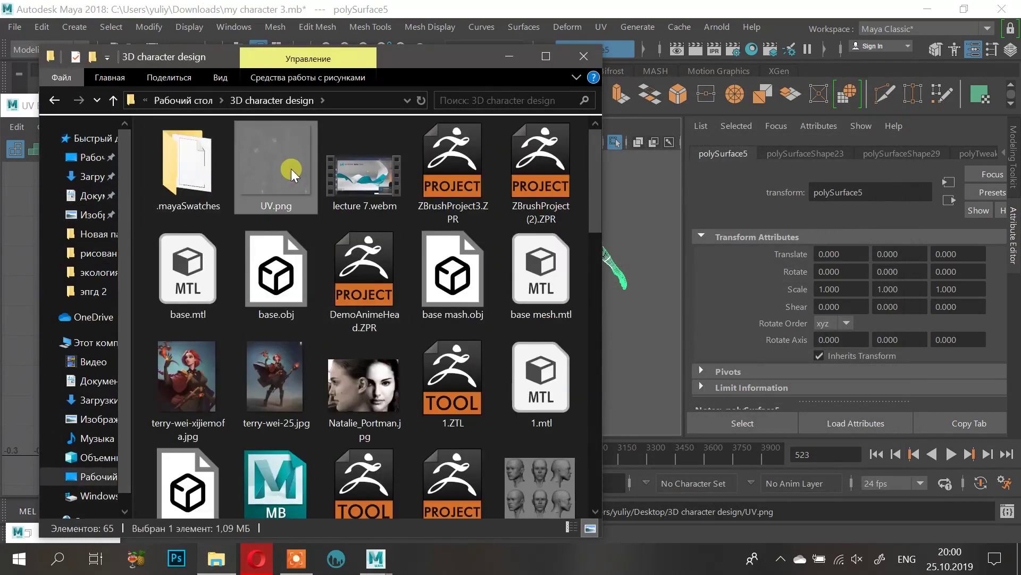
right_click(261, 145)
double_click(241, 168)
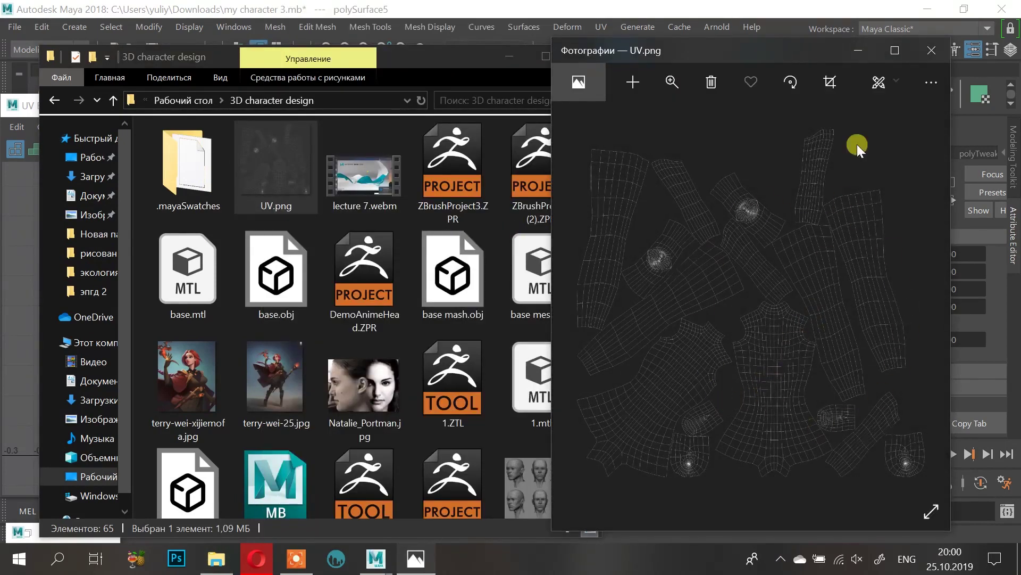
click(931, 50)
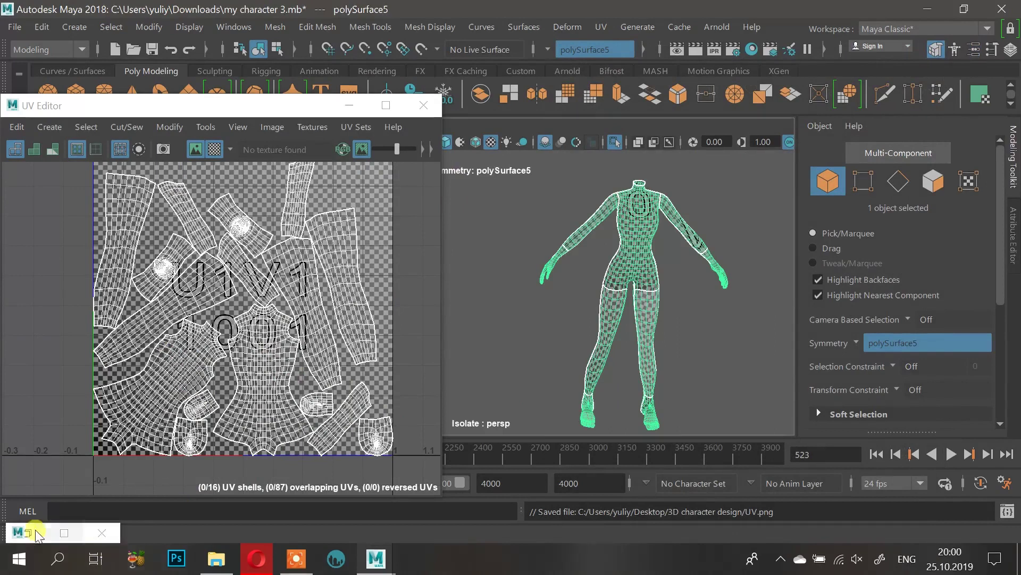
click(49, 532)
click(358, 10)
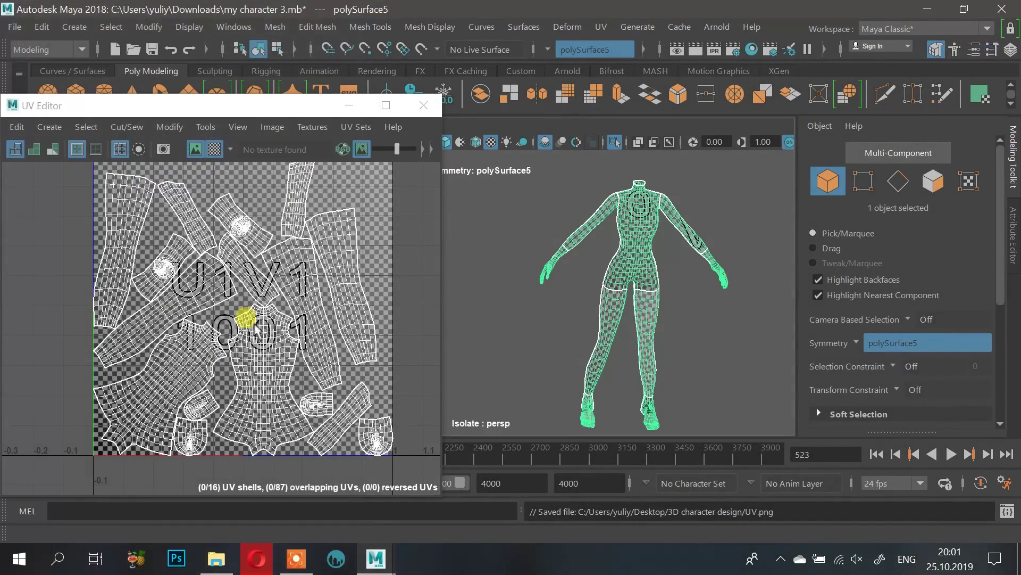
Step: Open UV.png in Adobe Photoshop CC 2018, assigning the Adobe RGB (1998) working space profile
click(217, 558)
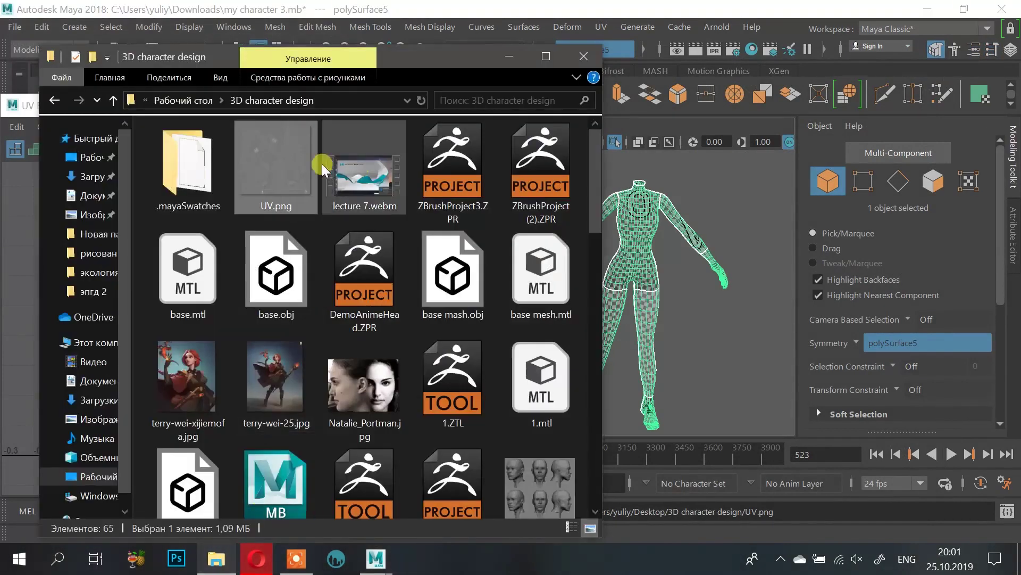
right_click(269, 165)
mouse_move(394, 290)
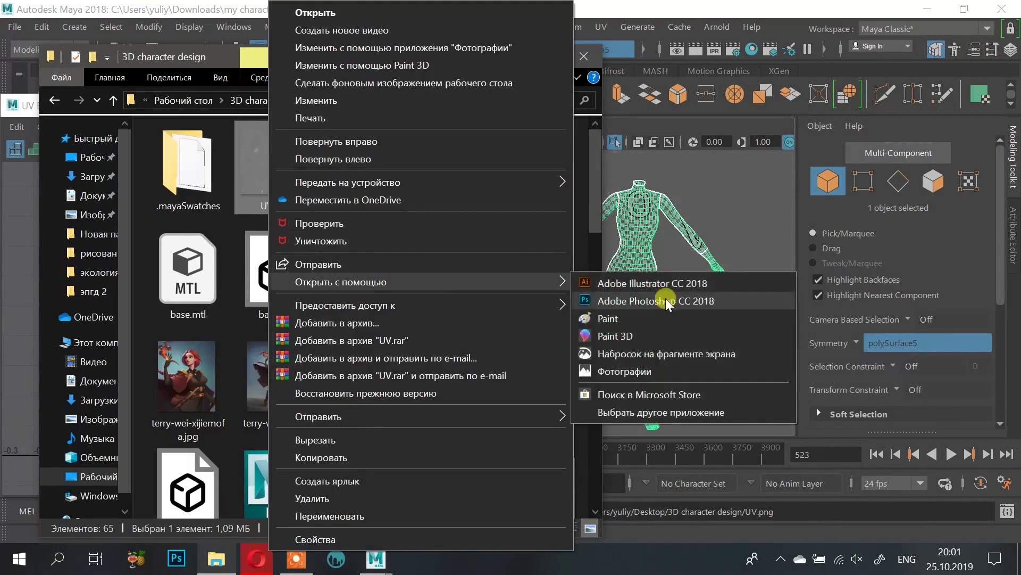
click(661, 295)
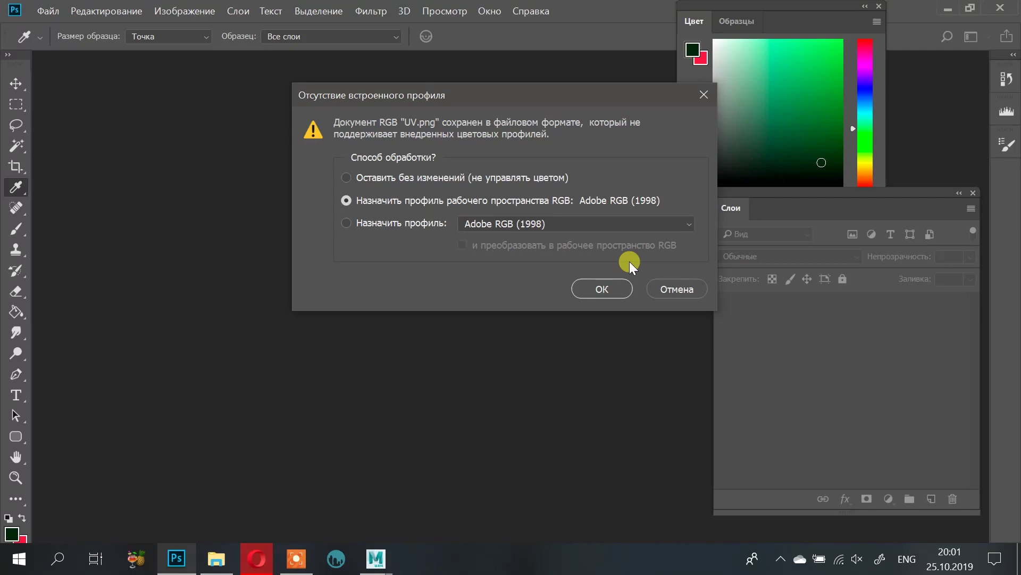
key(v)
click(594, 287)
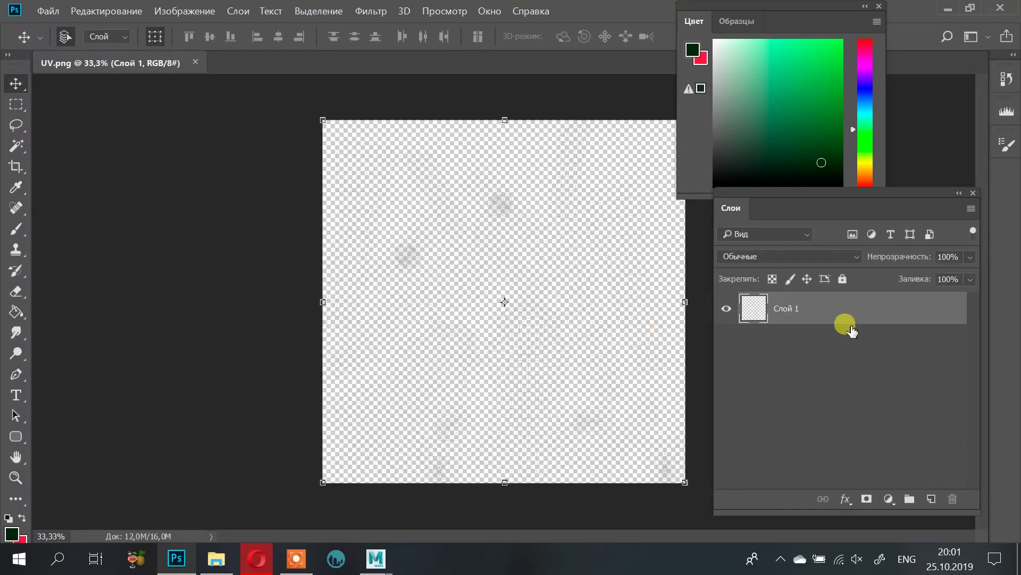
click(673, 311)
click(796, 312)
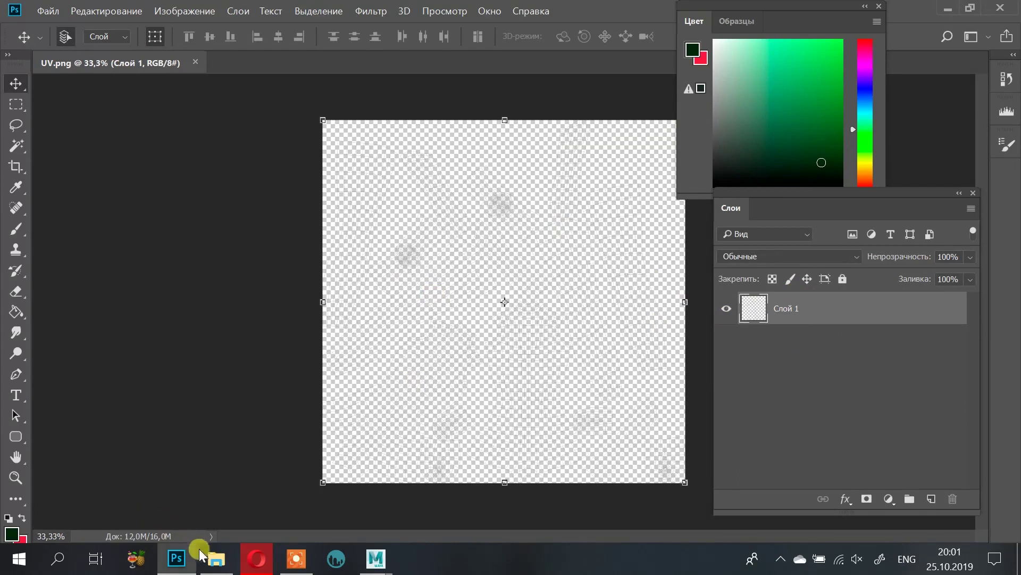
Step: Switch to the Opera browser and search the web for "jeans texture" in a new tab
click(217, 559)
click(217, 558)
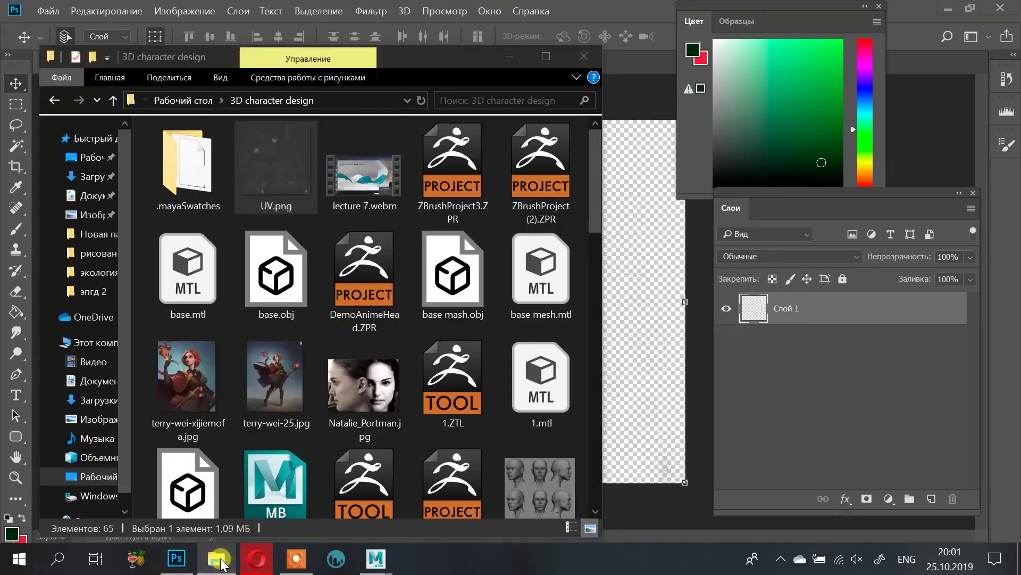
click(257, 558)
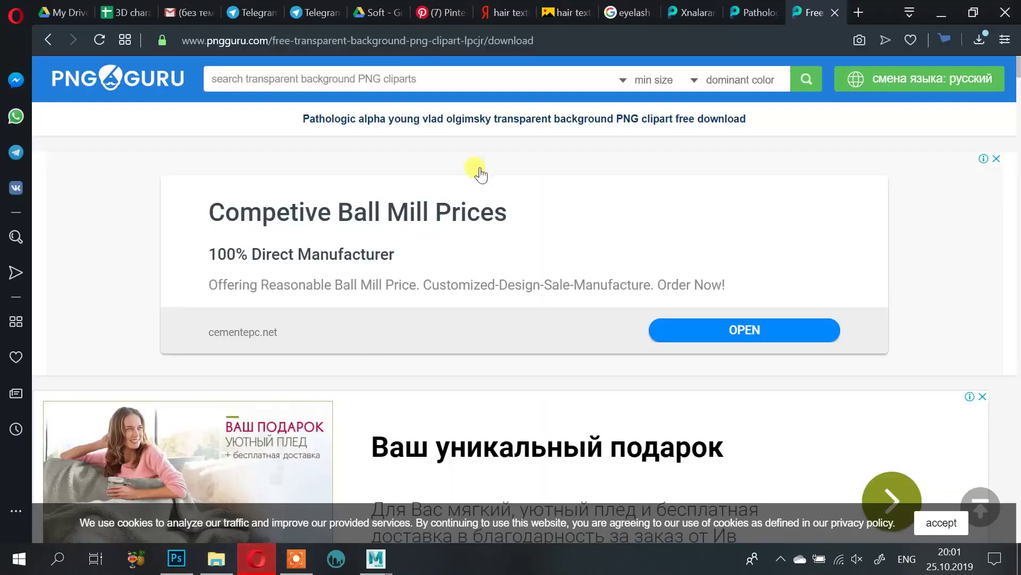
double_click(859, 12)
key(alt+shift)
text(о)
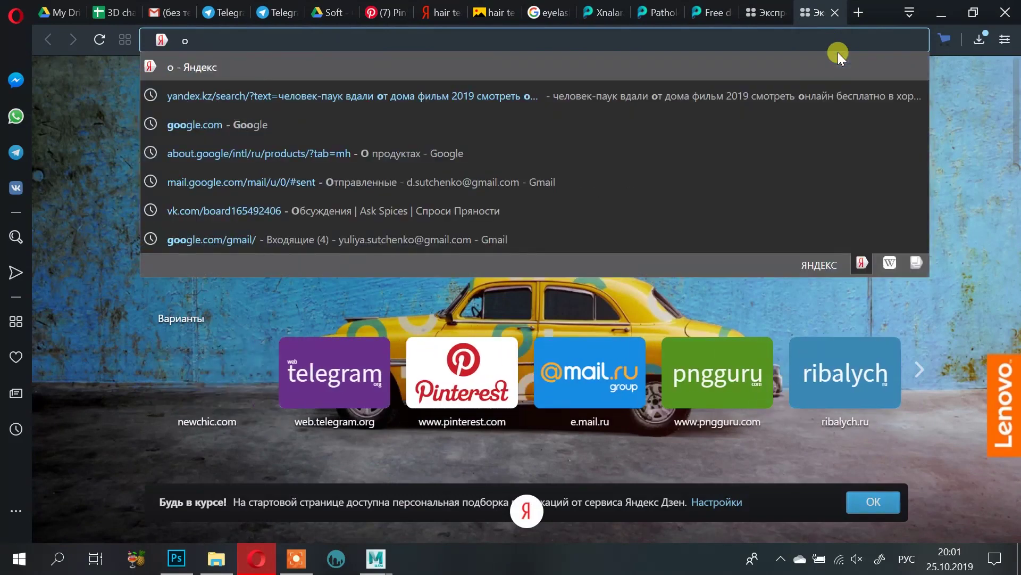
text(уфт)
key(BackSpace)
key(BackSpace)
key(BackSpace)
key(BackSpace)
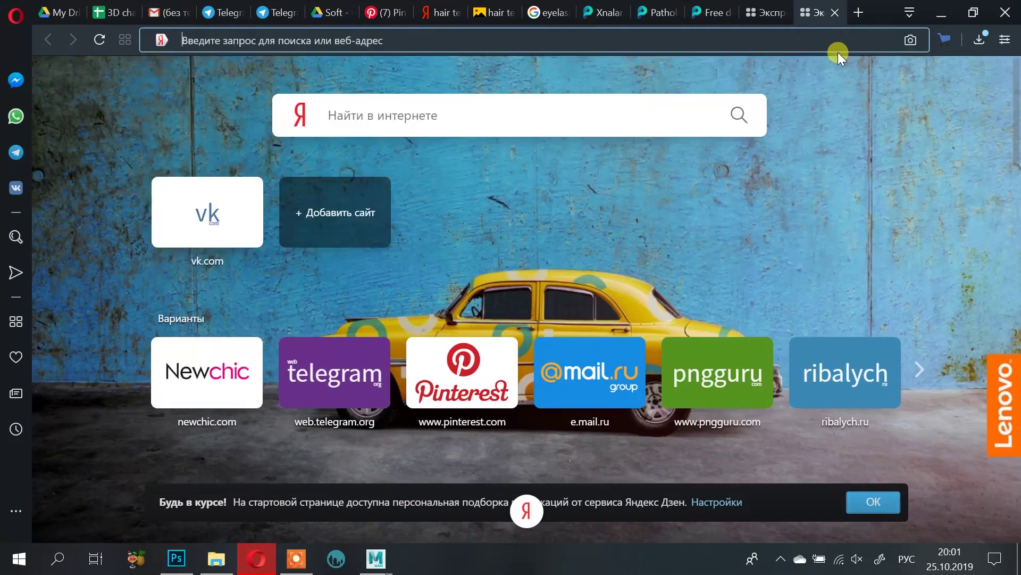
text(jeen)
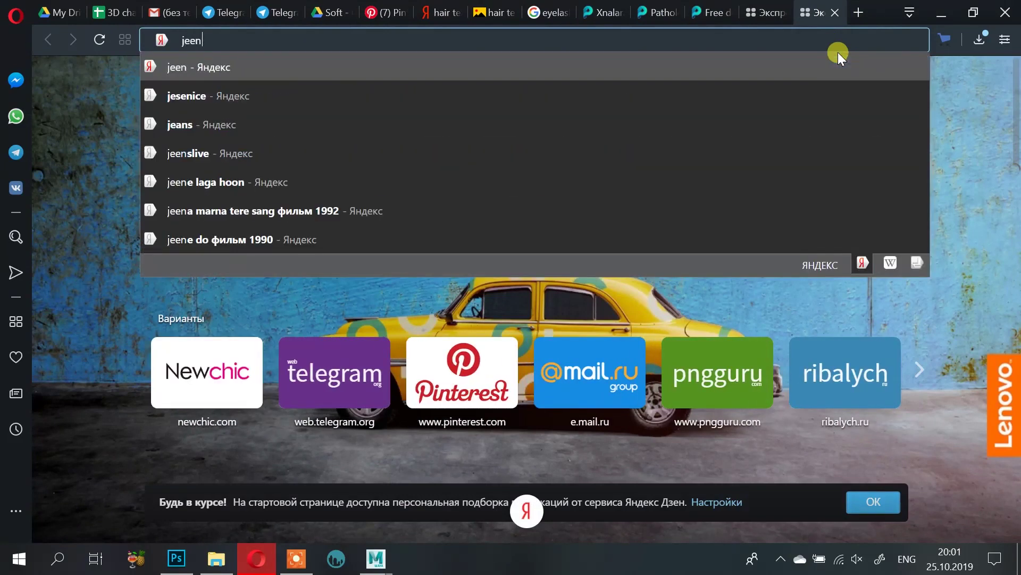
key(BackSpace)
key(BackSpace)
text(a)
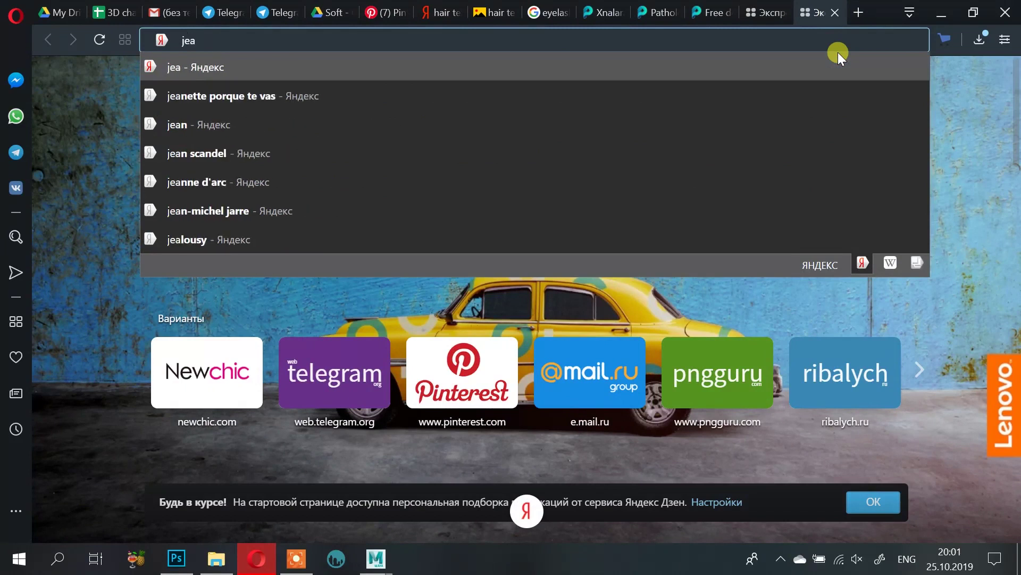
text(ns te)
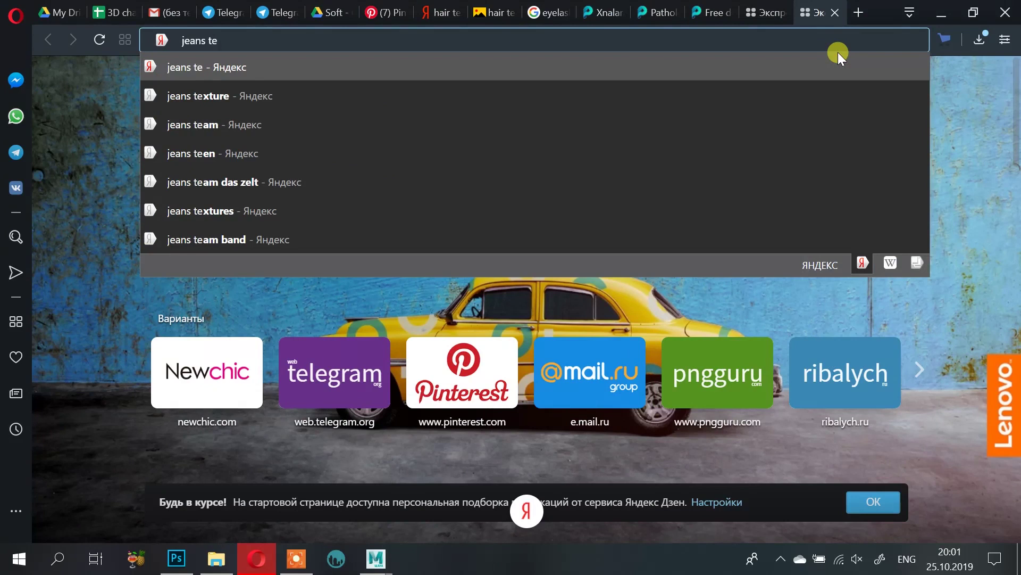
key(Down)
key(Return)
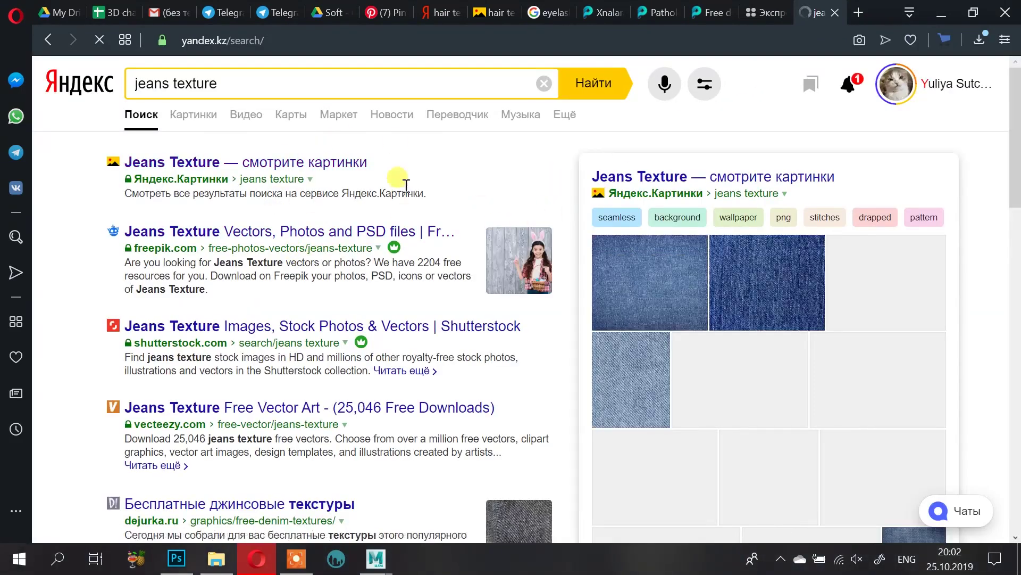
Step: Browse the denim images and open the dark blue jeans texture at its full 2560×1600 size
scroll(665, 373, down, 3)
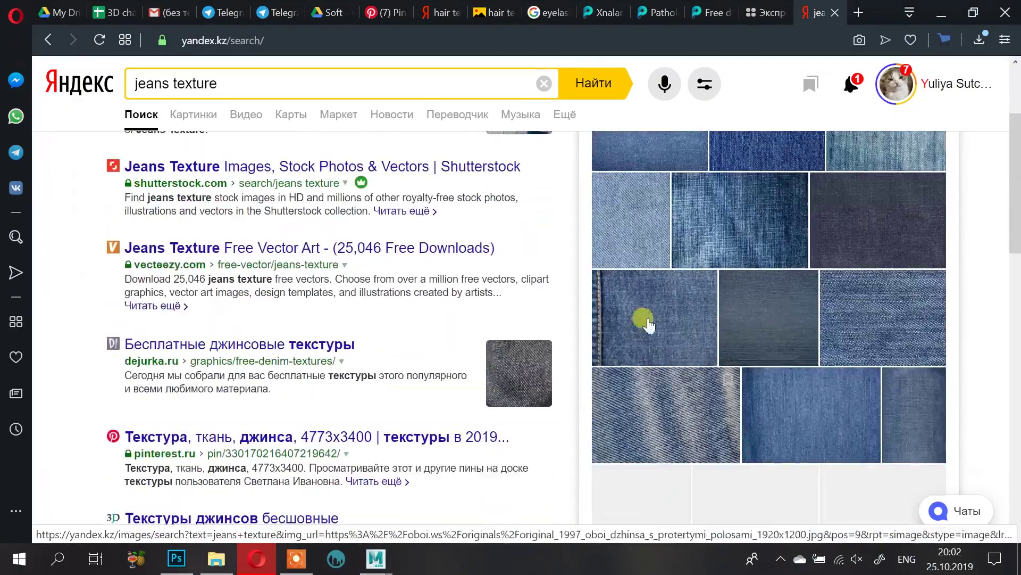
scroll(725, 367, down, 5)
scroll(686, 340, up, 5)
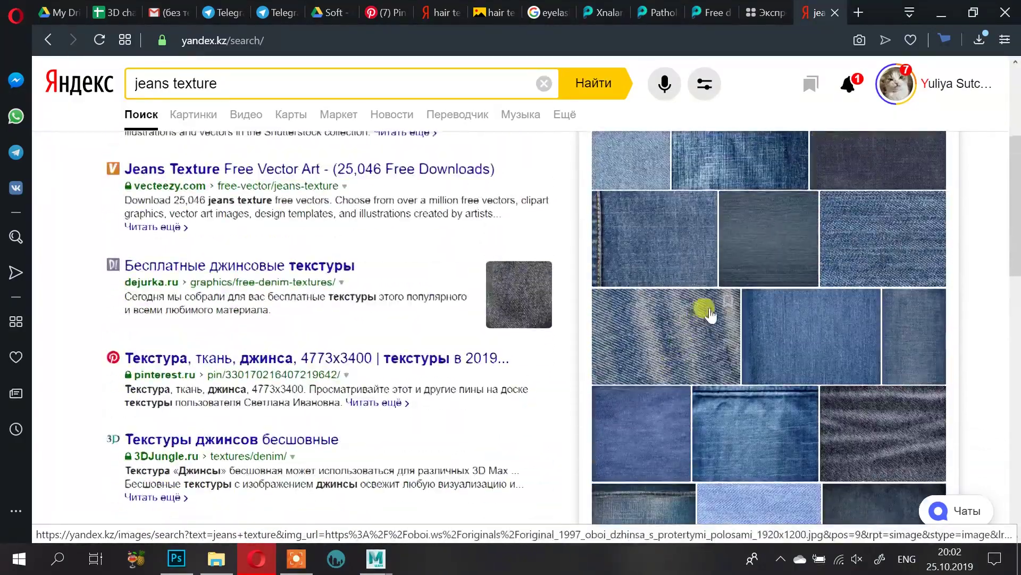
scroll(744, 210, up, 2)
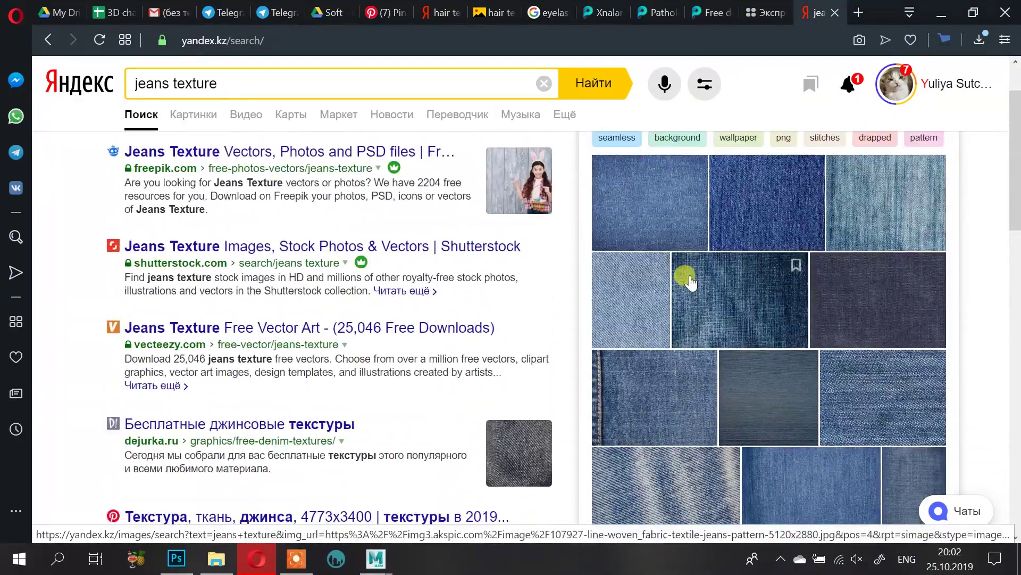
click(758, 218)
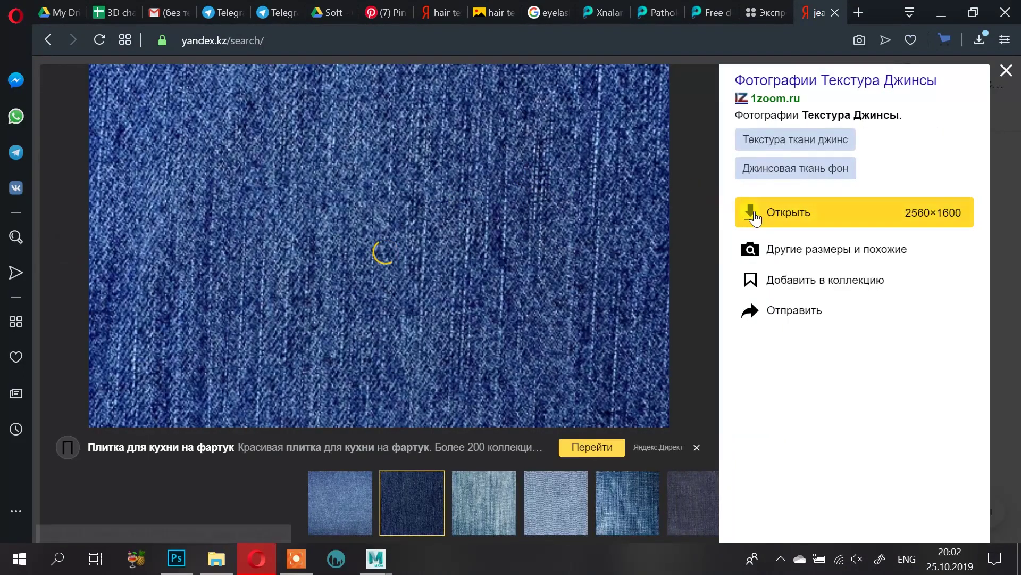
click(756, 217)
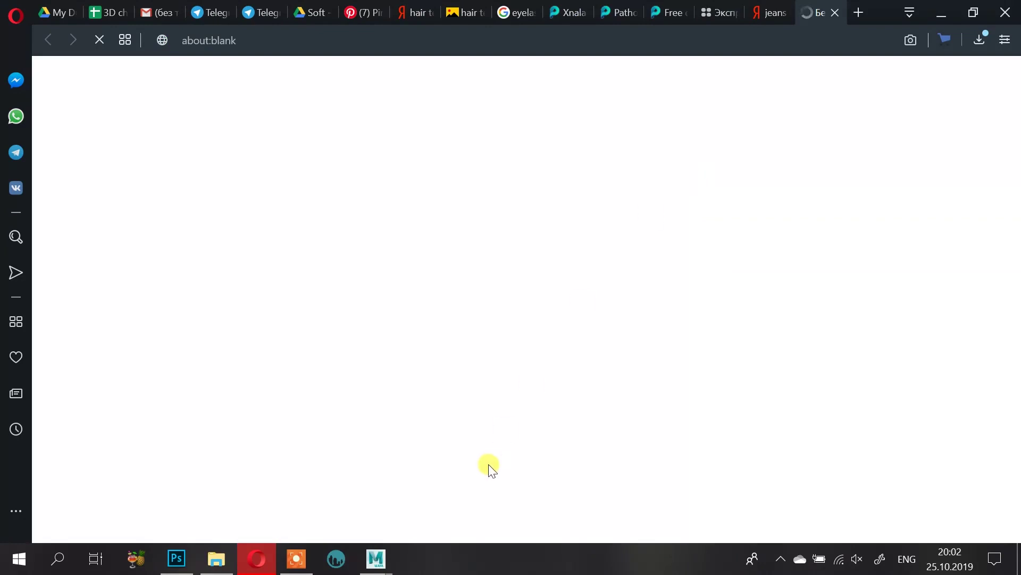
Step: Switch back to Maya and examine the dense foot UVs in the UV Editor and the feet on the model
mouse_move(381, 560)
click(449, 457)
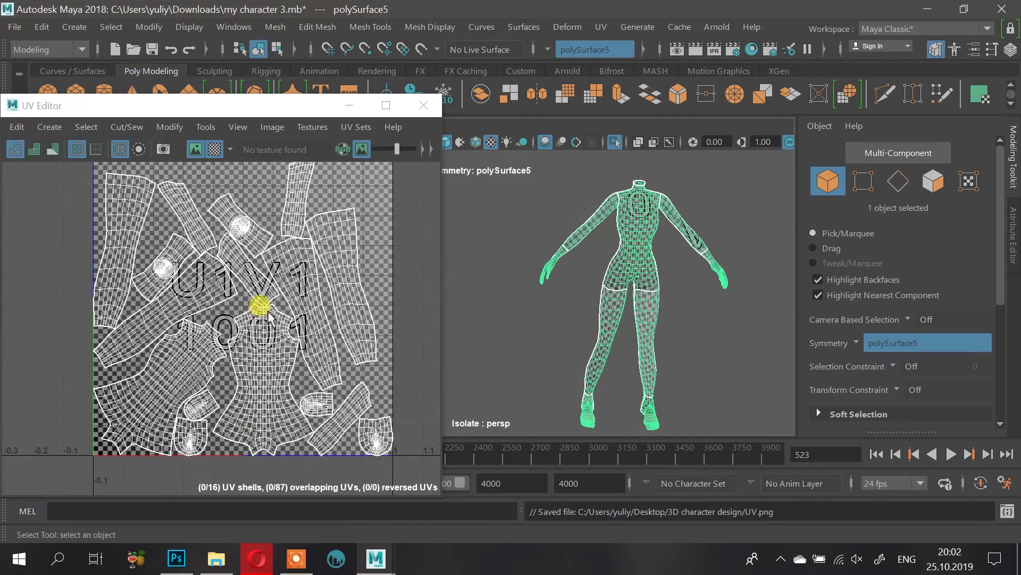
scroll(277, 304, down, 3)
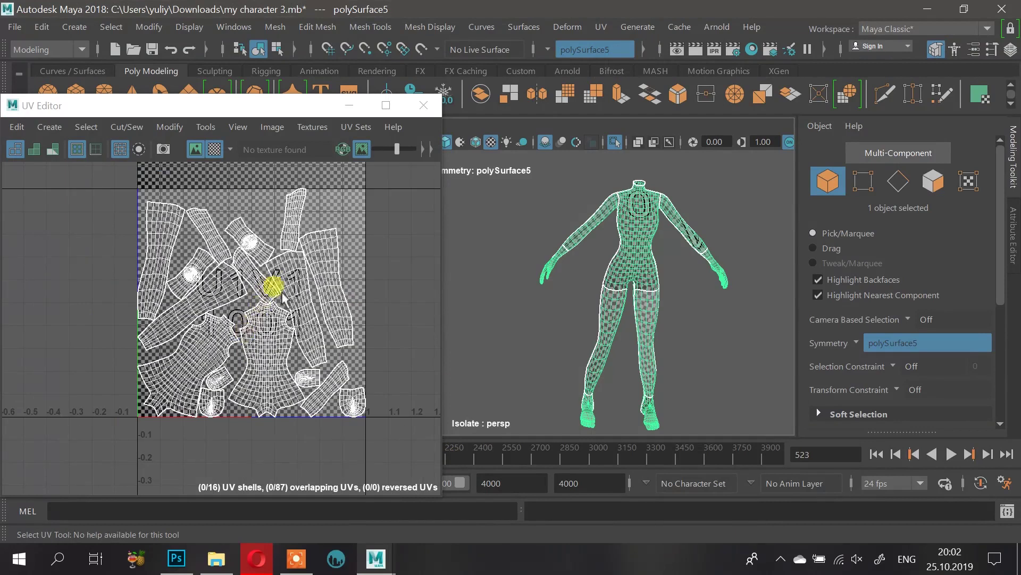
alt+middle_drag(275, 262, 221, 293)
alt+right_drag(221, 293, 227, 263)
scroll(229, 266, up, 5)
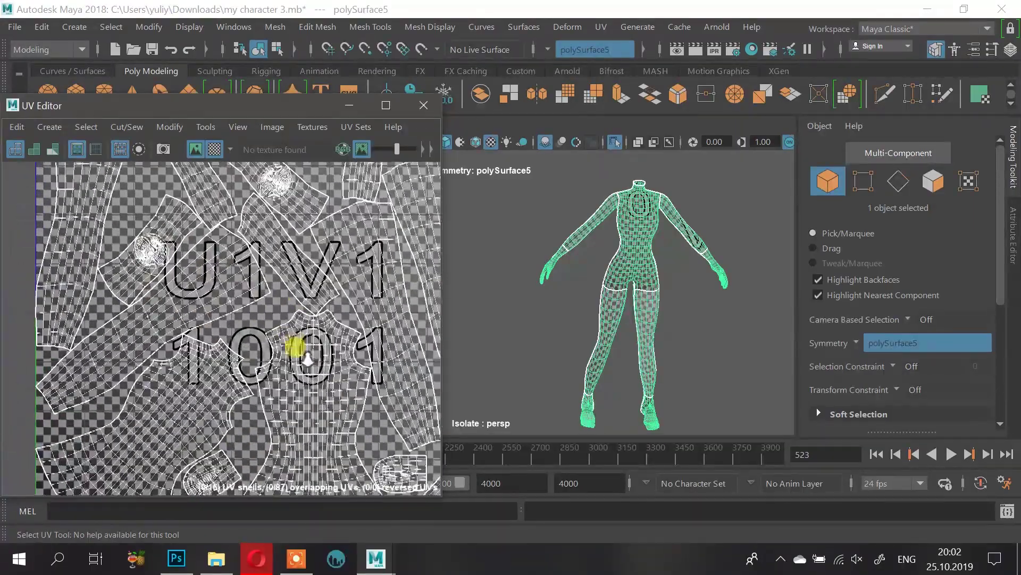
scroll(244, 228, up, 8)
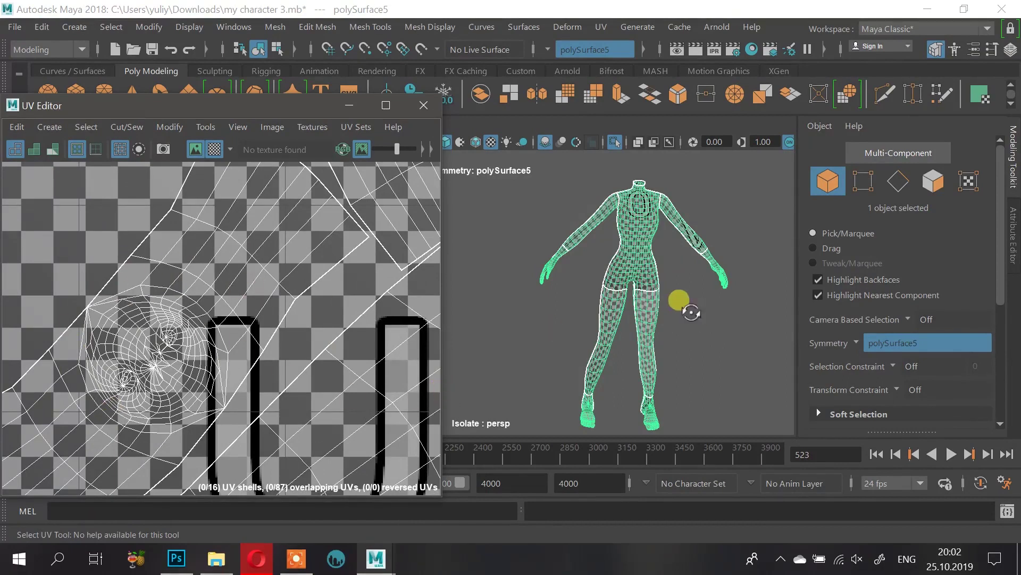
alt+drag(680, 298, 645, 300)
alt+right_drag(646, 301, 568, 367)
click(176, 558)
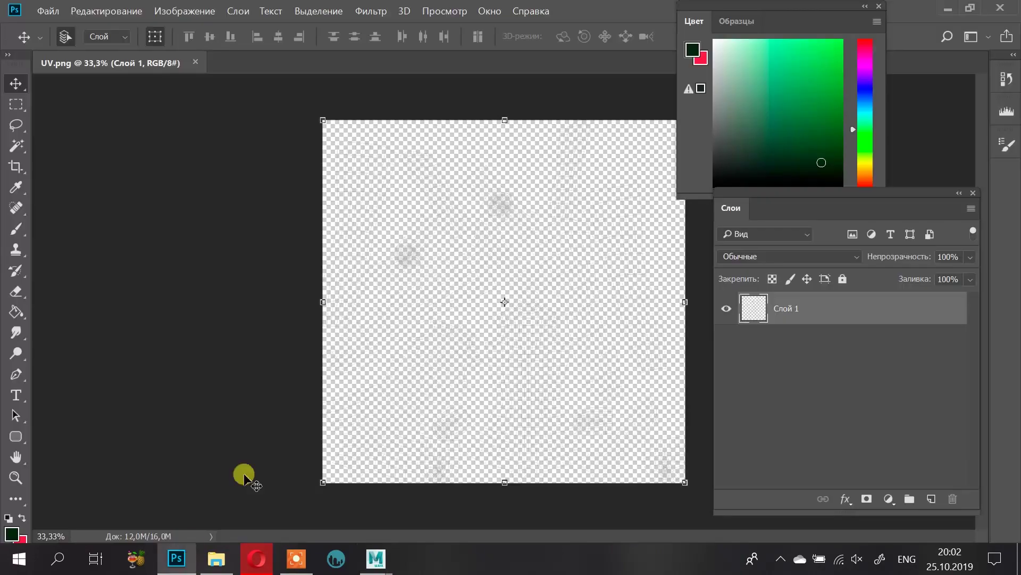
click(952, 11)
Step: Select the edge loop across the forefoot behind the toes and cut the UVs along it on both feet
alt+middle_drag(581, 201, 586, 304)
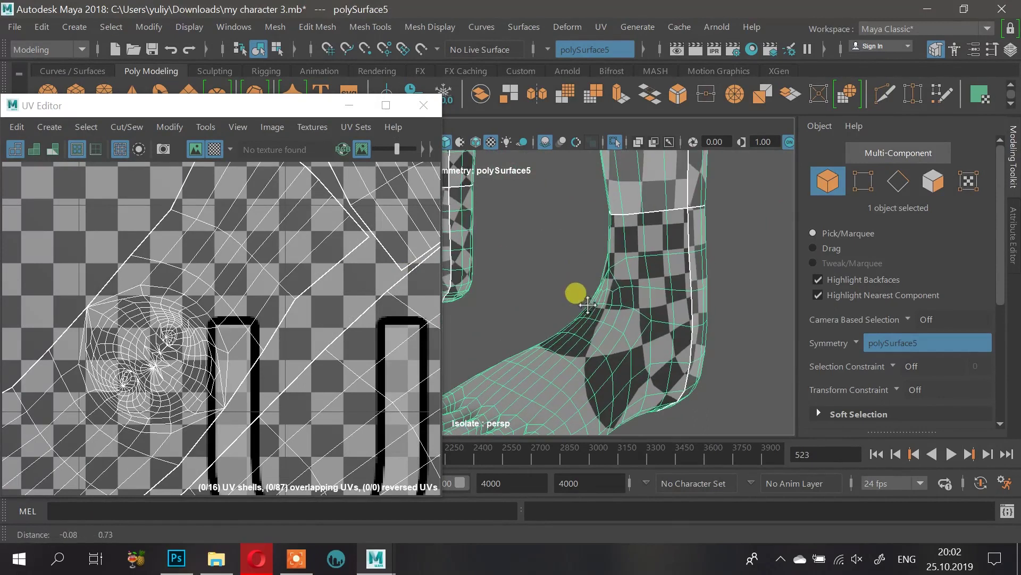
alt+right_drag(650, 285, 541, 267)
scroll(615, 301, up, 2)
double_click(568, 318)
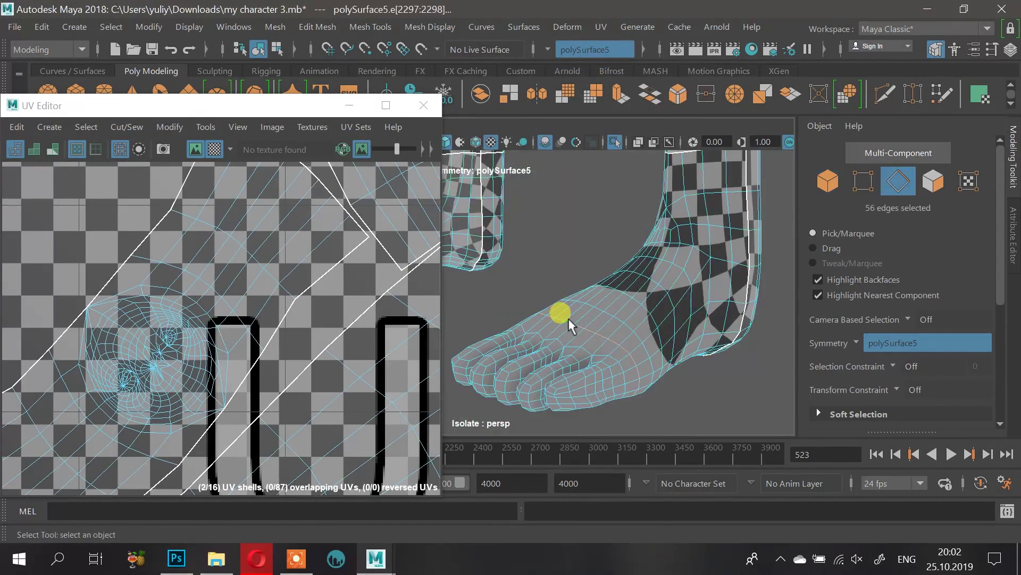
click(126, 127)
click(146, 176)
Step: Select the edge loop running lengthwise along the sides of the feet and toes and cut the UVs along it
alt+drag(638, 287, 542, 306)
click(726, 318)
double_click(726, 318)
alt+middle_drag(542, 306, 629, 298)
alt+right_drag(629, 297, 678, 296)
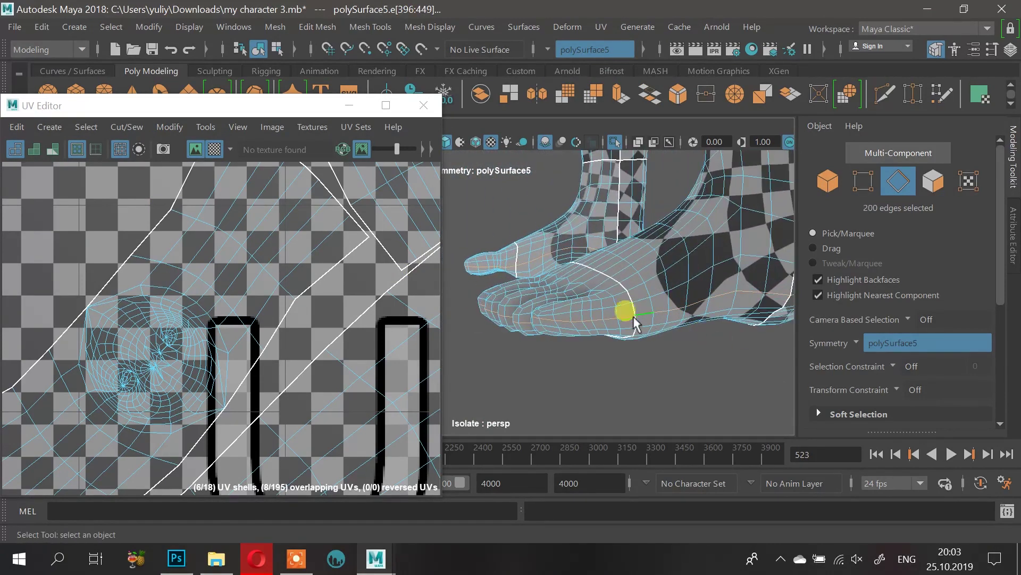
click(127, 127)
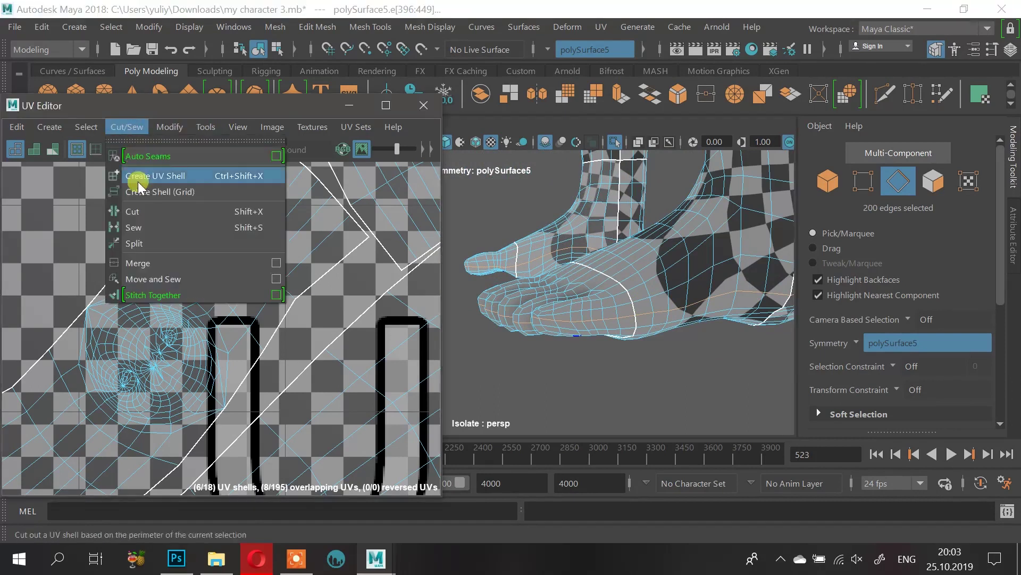
click(132, 211)
alt+drag(620, 252, 660, 269)
scroll(167, 270, down, 7)
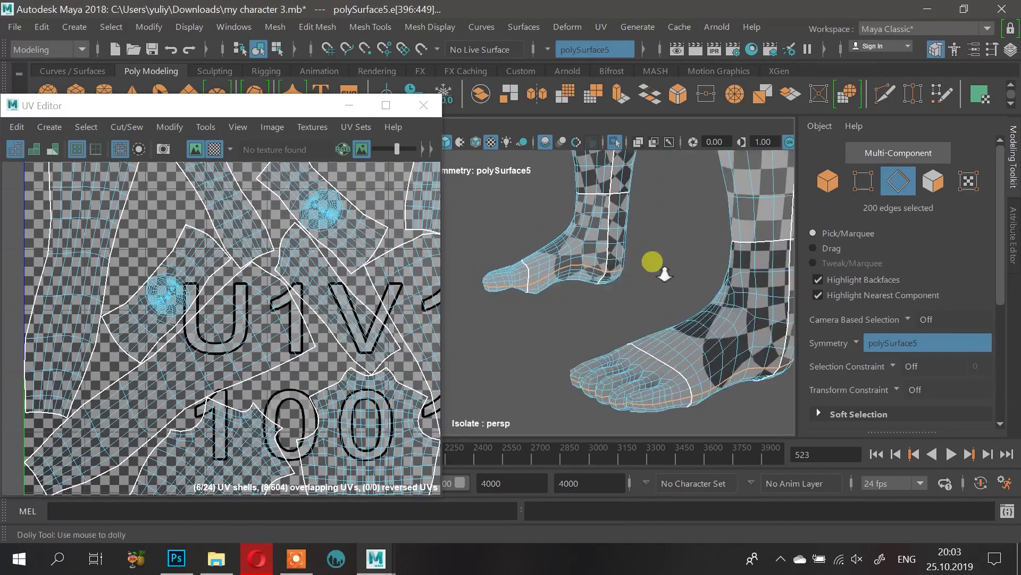
Step: Leave edge selection, select all UVs of the body mesh and unfold them along the new foot seams
scroll(661, 269, down, 2)
right_drag(671, 280, 718, 81)
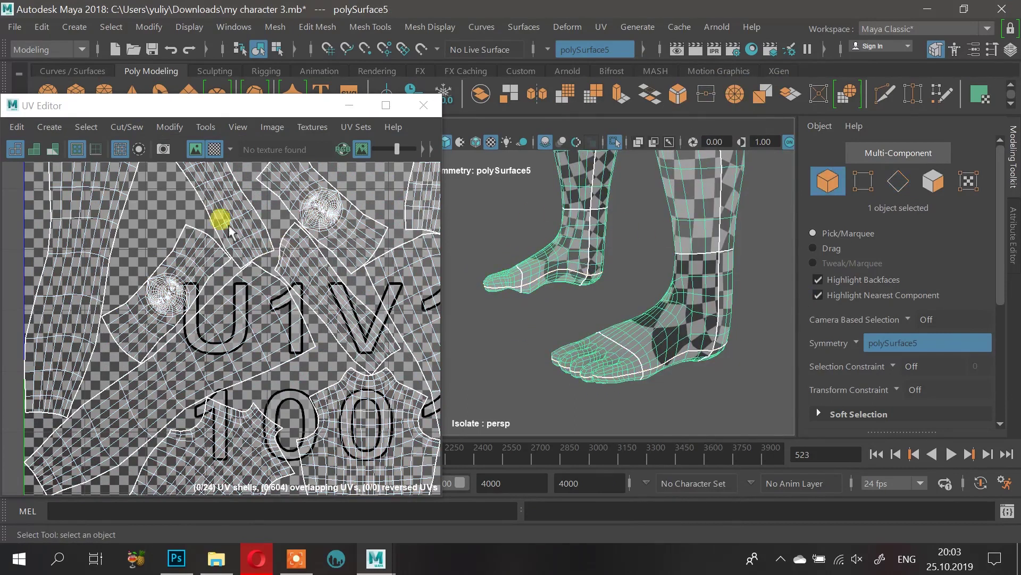
scroll(170, 273, down, 3)
right_click(254, 292)
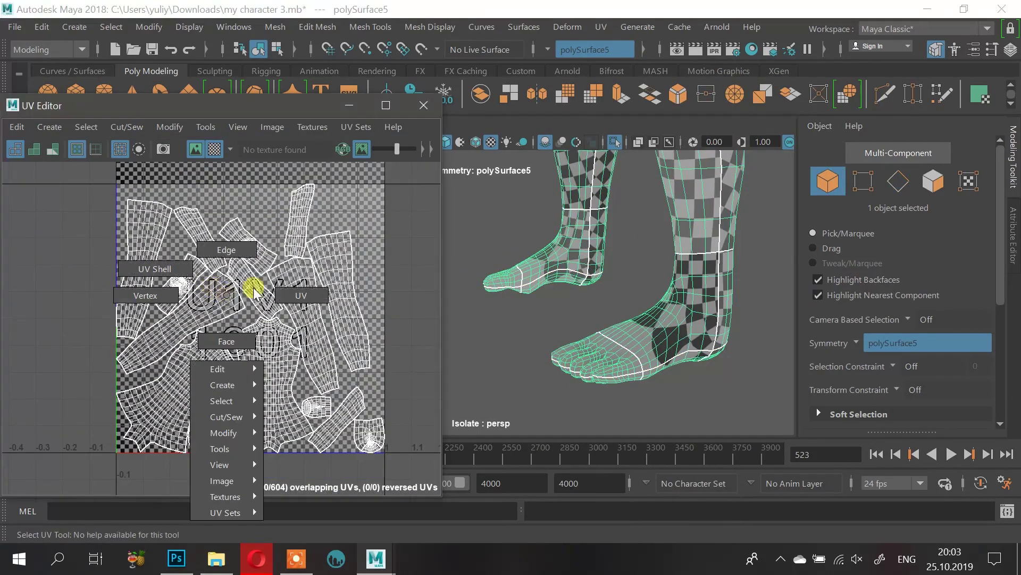
right_drag(254, 292, 131, 200)
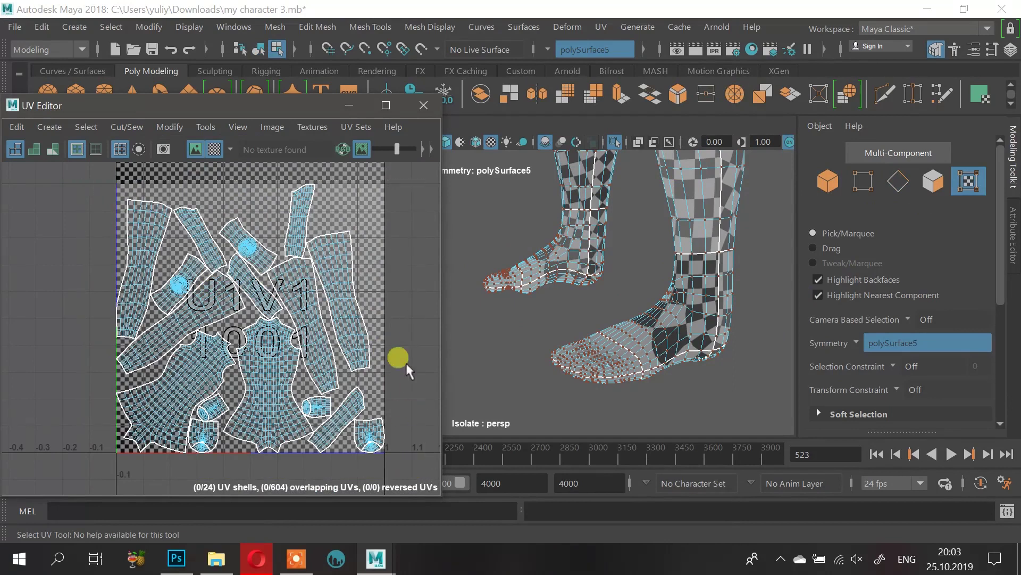
shift+right_click(265, 287)
shift+right_drag(266, 293, 103, 135)
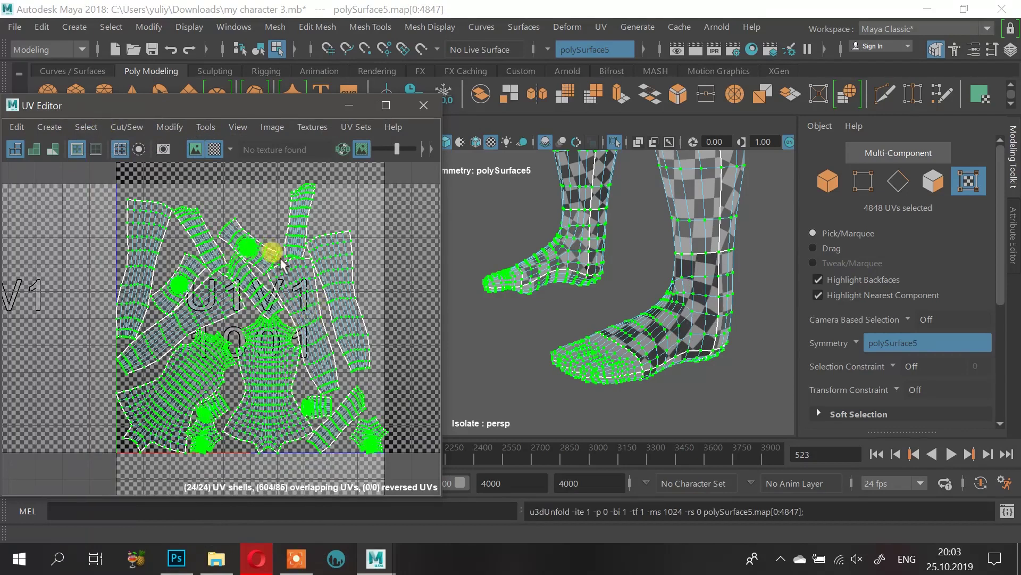
Step: Examine the small unfolded toe shells in the UV Editor and check the body's checker pattern from the feet to the upper body
scroll(266, 447, up, 10)
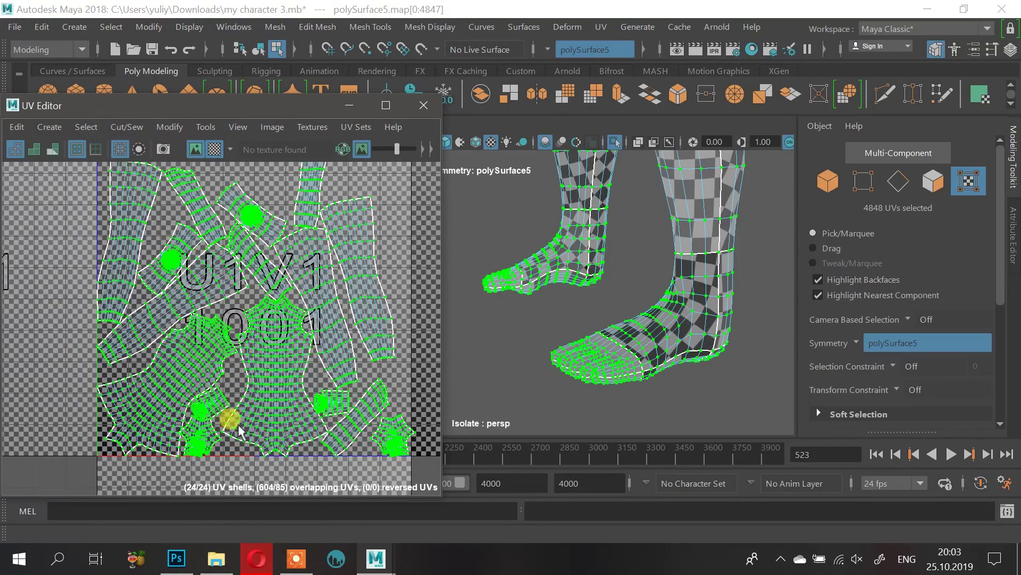
alt+middle_drag(256, 409, 217, 317)
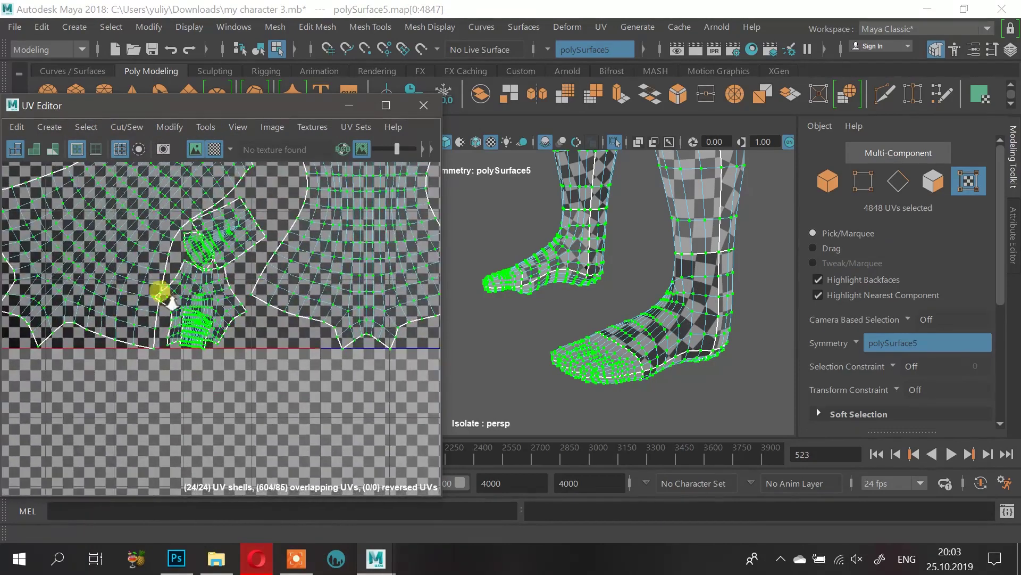
alt+right_drag(168, 298, 493, 420)
scroll(229, 348, up, 10)
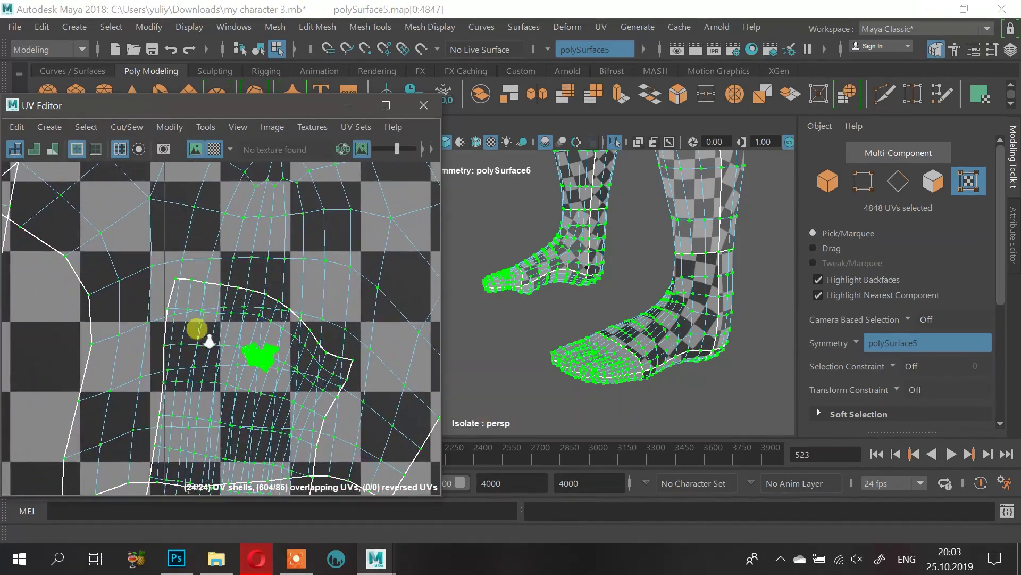
scroll(320, 353, up, 10)
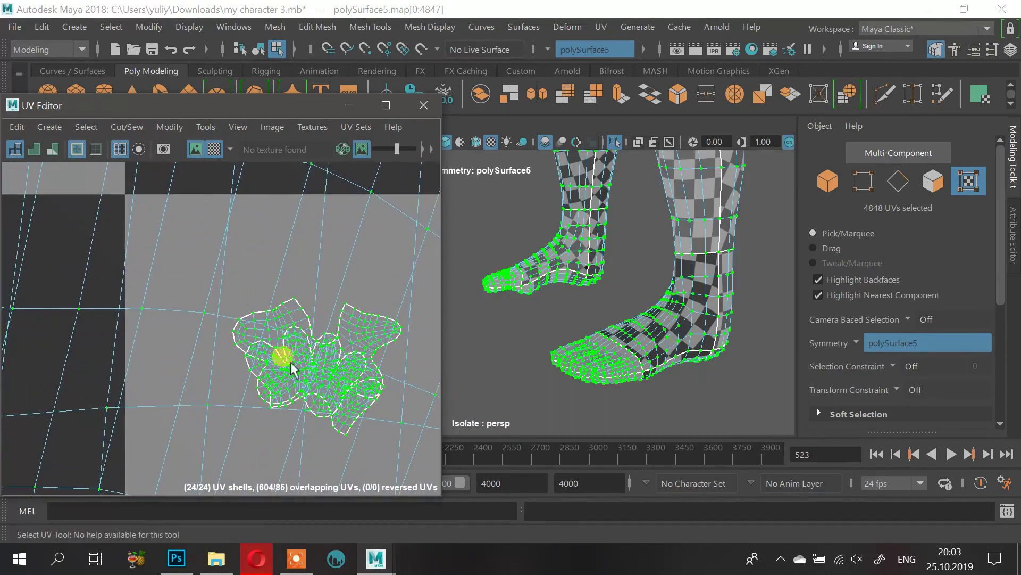
scroll(392, 388, up, 2)
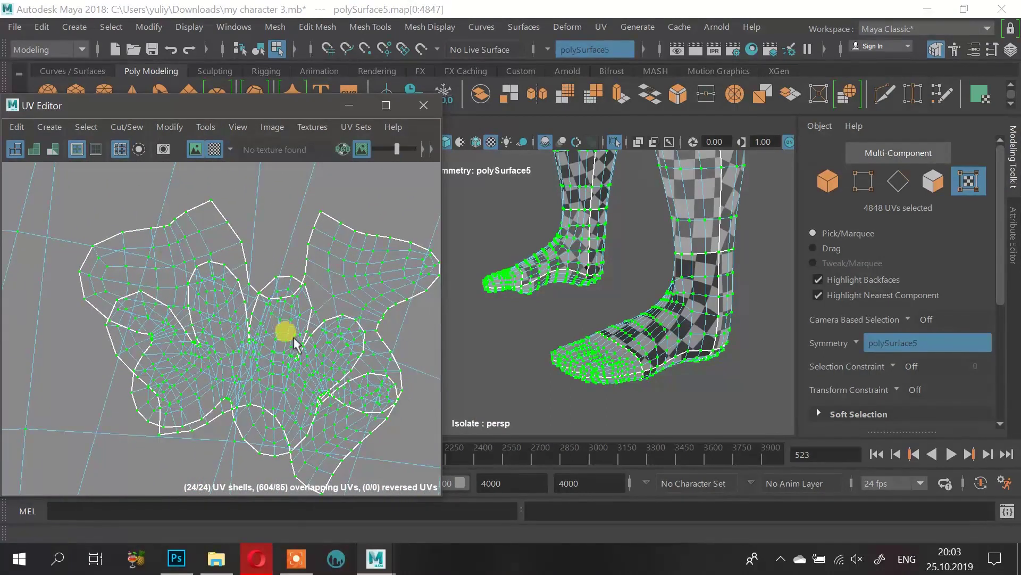
scroll(282, 314, down, 6)
alt+drag(591, 263, 678, 263)
alt+right_drag(678, 263, 584, 250)
alt+middle_drag(584, 251, 631, 424)
alt+drag(630, 420, 599, 331)
alt+middle_drag(599, 330, 585, 353)
alt+right_drag(585, 352, 436, 291)
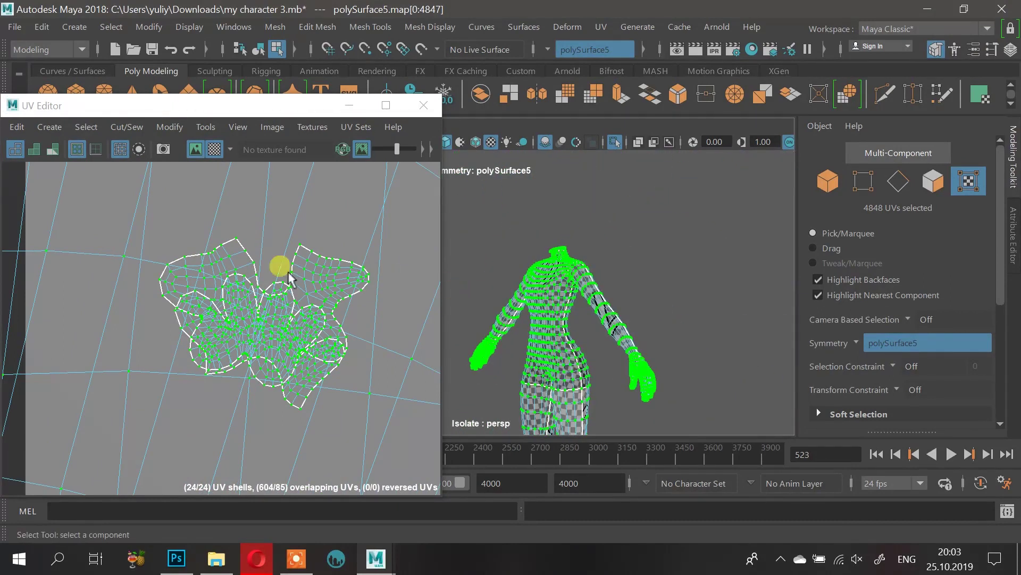
scroll(152, 254, down, 12)
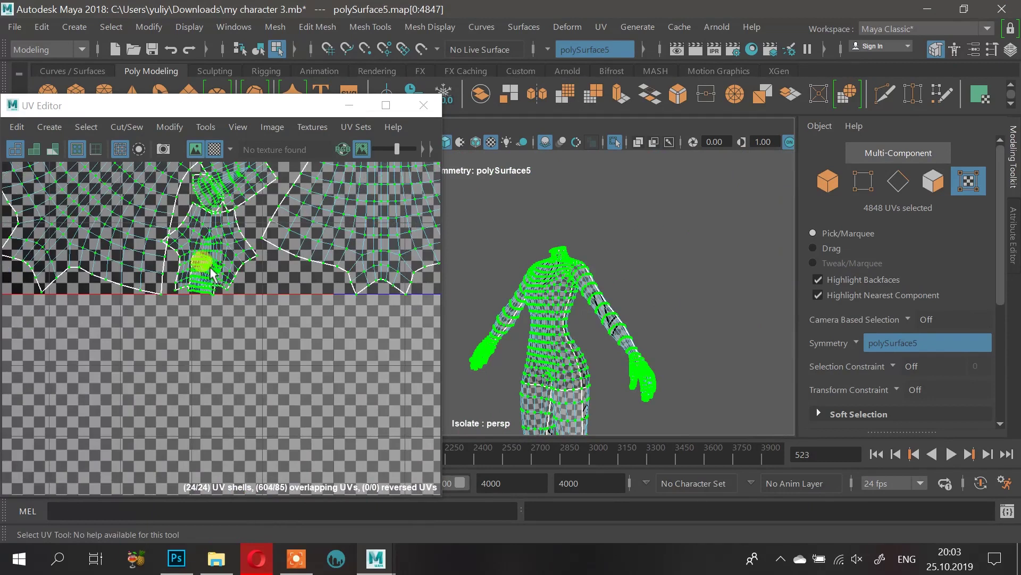
scroll(212, 266, down, 8)
Step: Lay out all UV shells of the body within the 0 to 1 UV tile
right_drag(242, 290, 305, 276)
drag(126, 166, 414, 357)
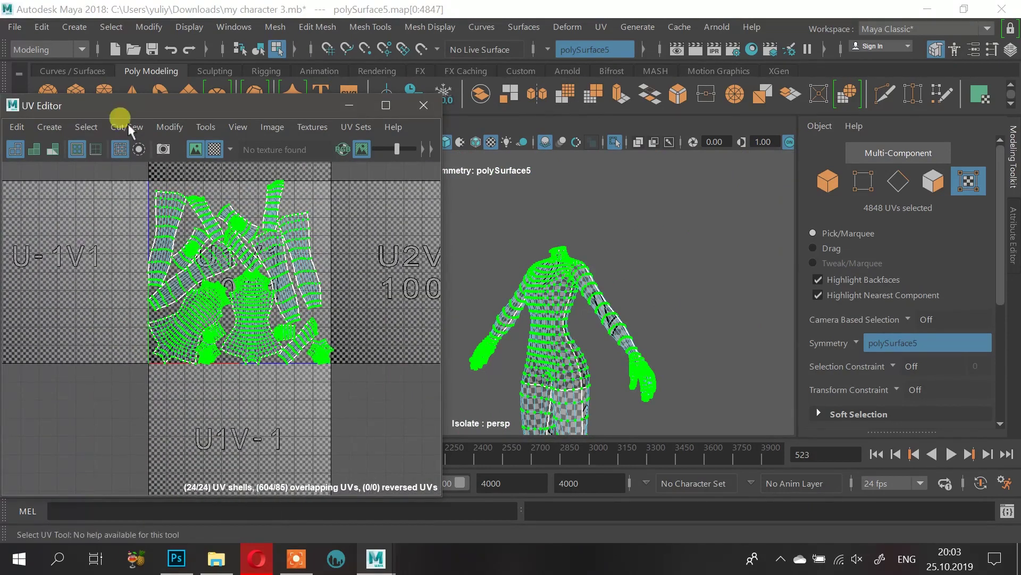
click(43, 125)
click(52, 129)
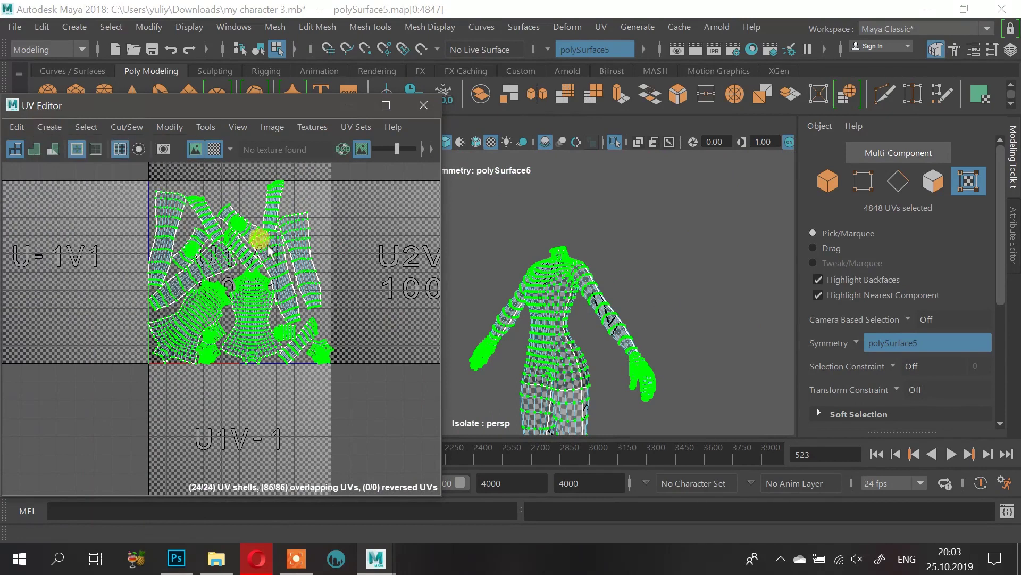
shift+right_drag(271, 256, 207, 162)
shift+right_drag(121, 187, 121, 188)
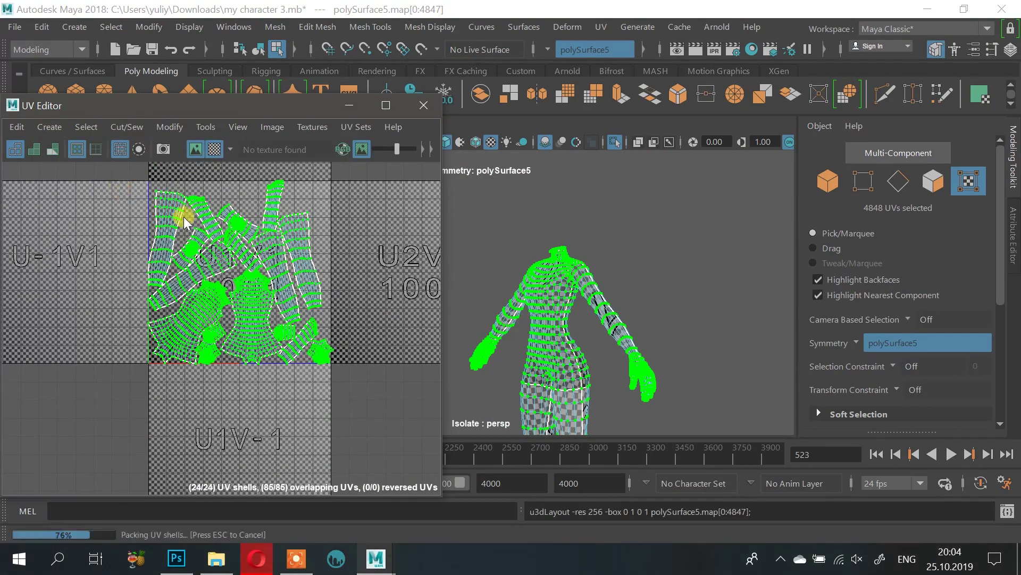
Step: Select the four tiny toe shells near the lower-left corner of the UV tile
alt+right_drag(165, 333, 344, 376)
alt+middle_drag(343, 376, 153, 336)
alt+right_drag(152, 336, 173, 310)
alt+middle_drag(162, 224, 284, 289)
scroll(142, 319, up, 8)
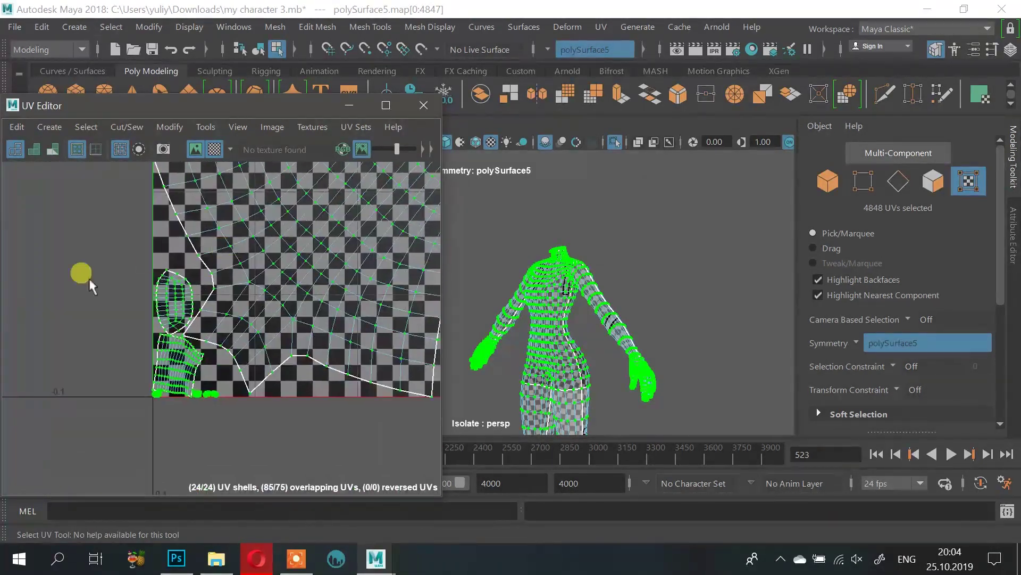
scroll(262, 296, up, 10)
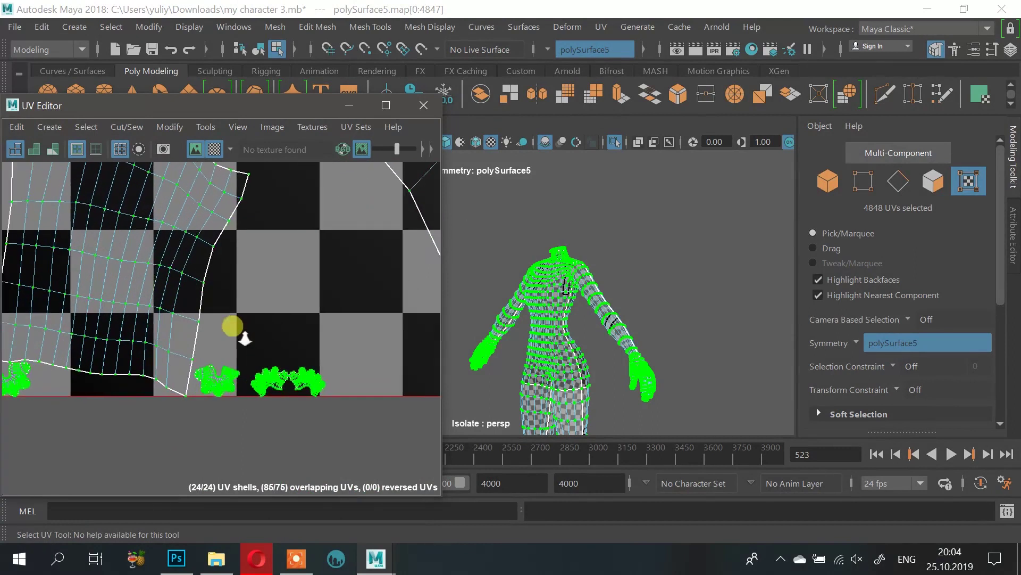
scroll(304, 387, down, 6)
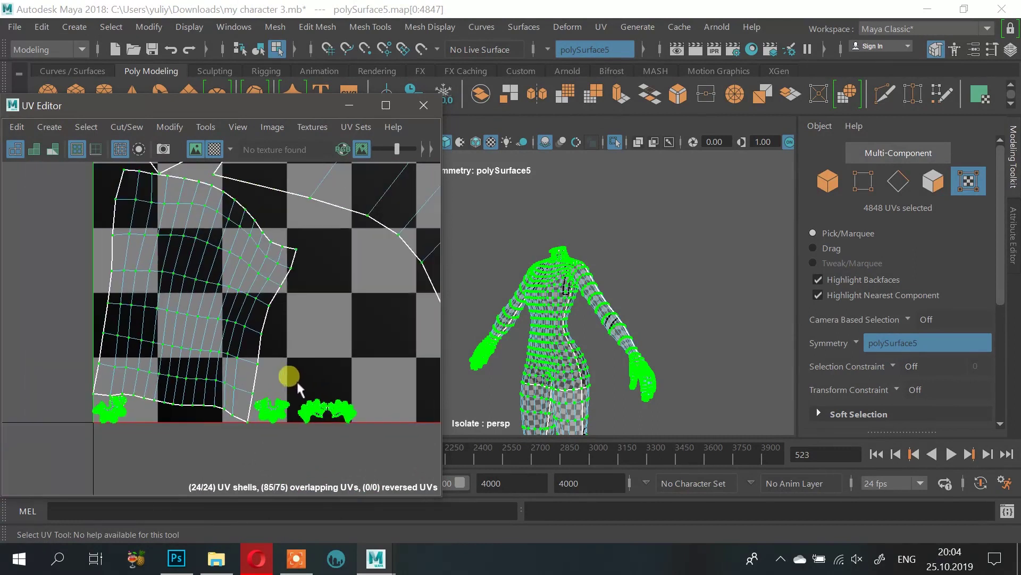
click(387, 333)
click(339, 405)
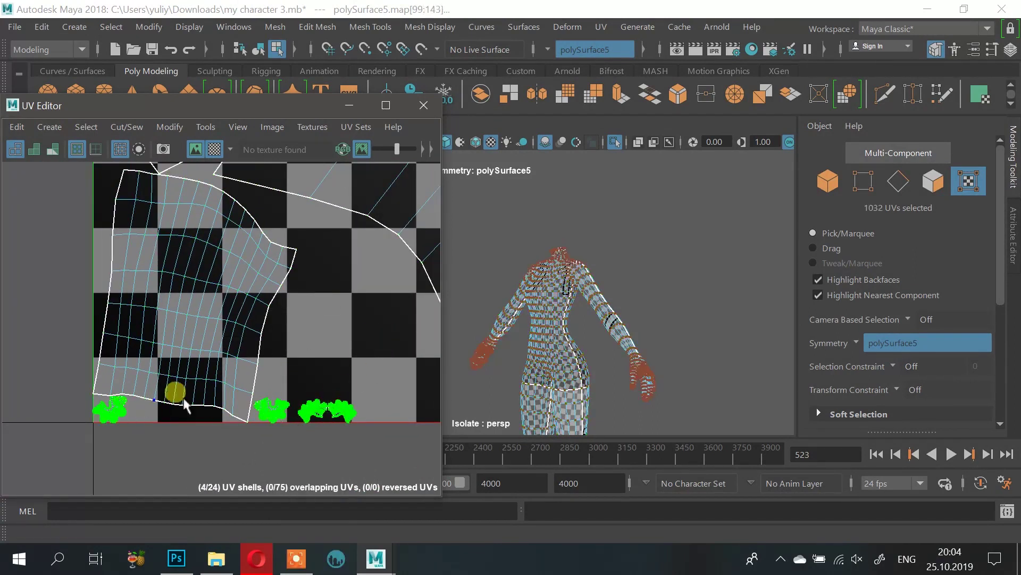
Step: Scale up the four selected toe shells uniformly, judging their texture density by the checker pattern on the toes
scroll(224, 330, down, 6)
alt+middle_drag(717, 358, 715, 146)
scroll(646, 294, up, 6)
scroll(205, 282, down, 2)
scroll(218, 272, down, 7)
alt+middle_drag(303, 193, 195, 287)
alt+drag(705, 344, 704, 344)
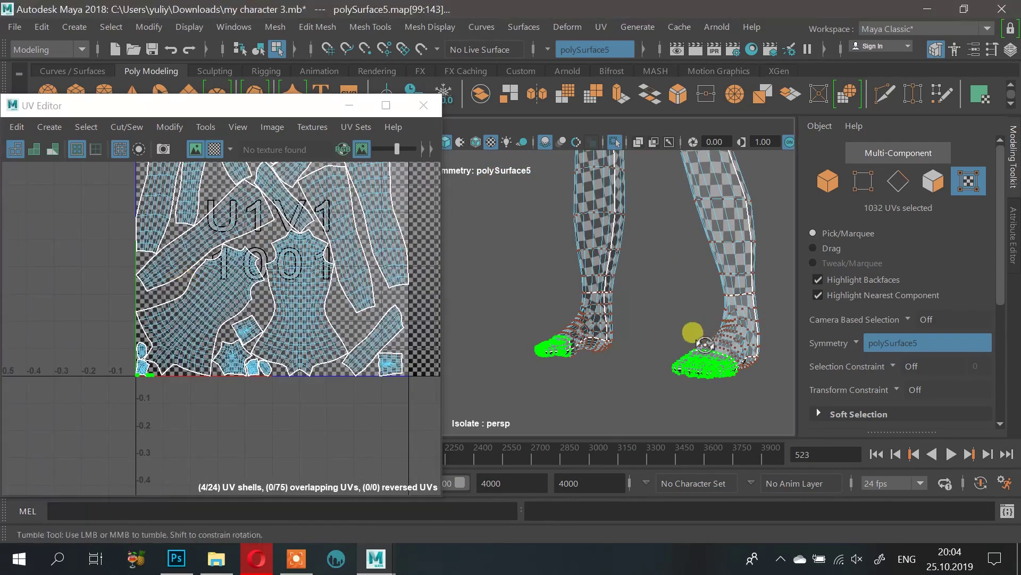
scroll(705, 344, up, 10)
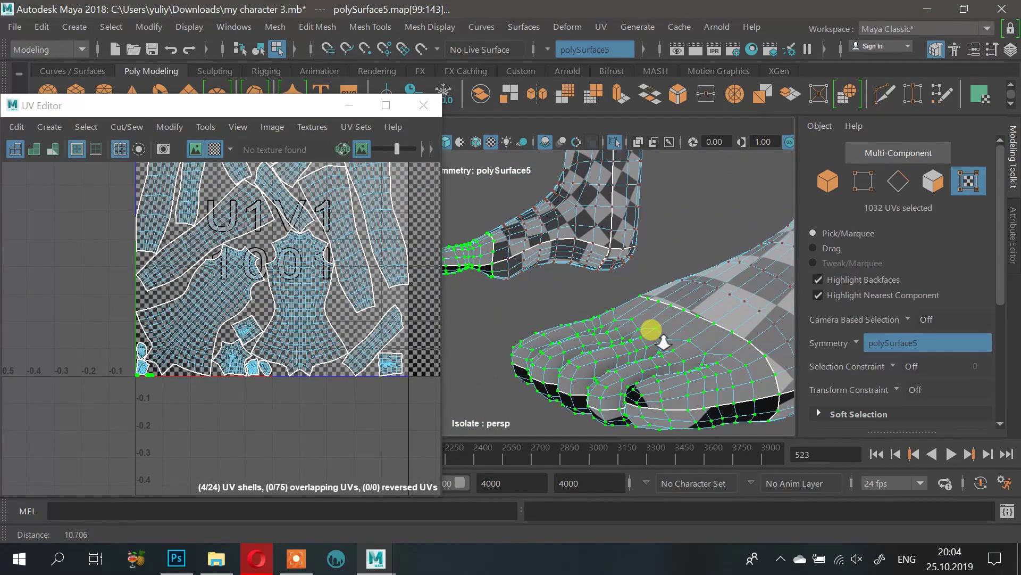
scroll(182, 354, down, 2)
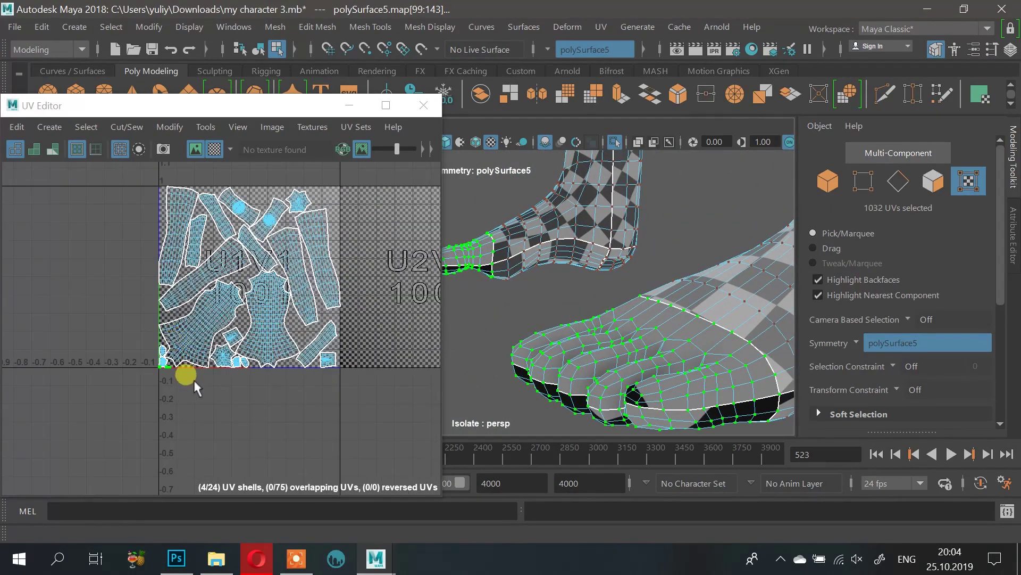
key(r)
drag(162, 362, 1016, 450)
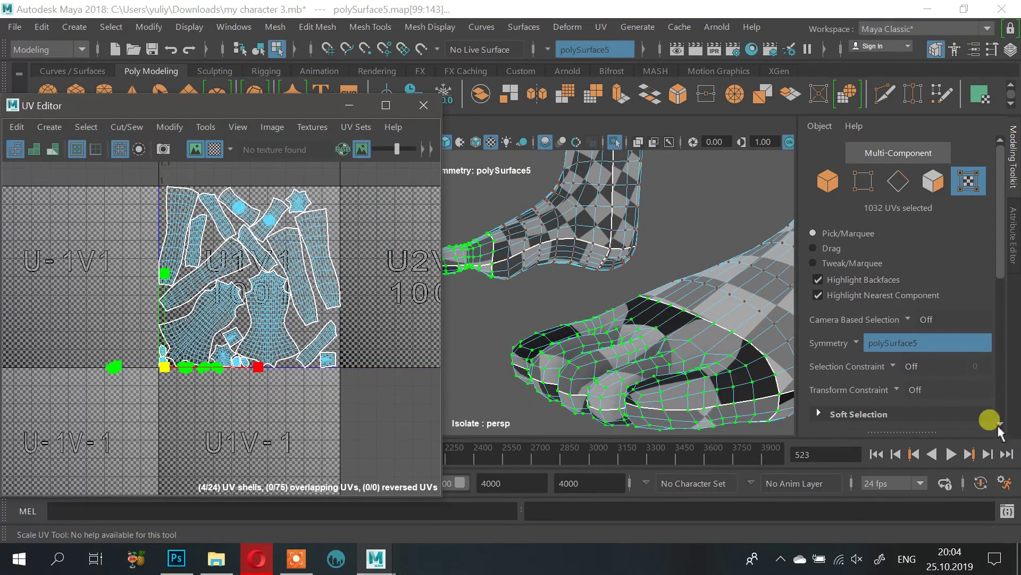
mouse_move(167, 368)
mouse_down()
mouse_move(259, 382)
mouse_move(165, 372)
mouse_up()
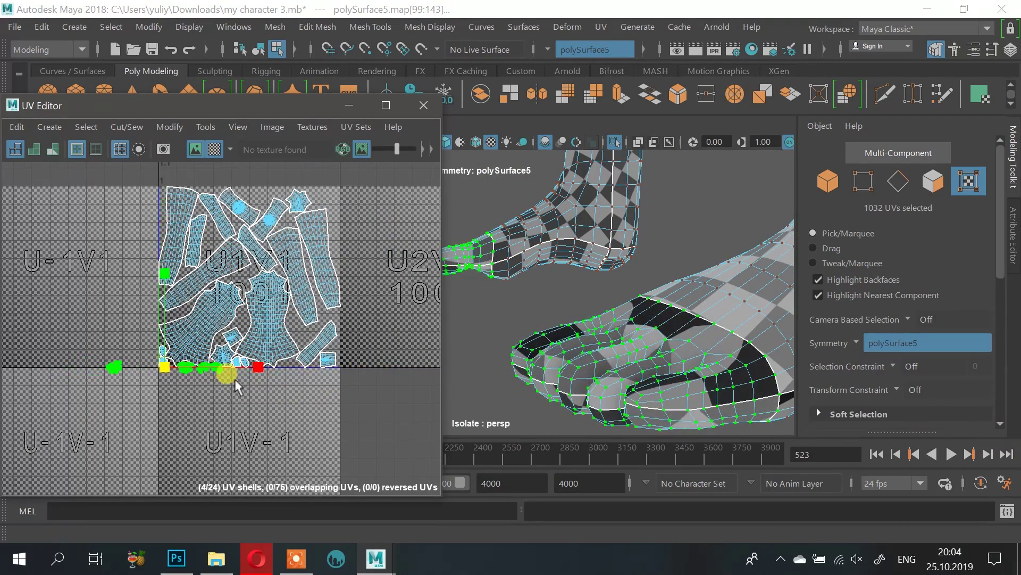
Step: Move the enlarged toe shells to the empty space in the upper-right corner of the U1V1 tile
key(w)
drag(164, 366, 377, 187)
alt+middle_drag(345, 213, 290, 294)
alt+right_drag(290, 294, 506, 407)
alt+middle_drag(338, 302, 331, 351)
alt+right_drag(332, 352, 367, 372)
Step: Select pairs of toe shells and move them apart along the upper edge of the UV tiles
drag(293, 257, 346, 311)
click(306, 244)
drag(295, 263, 338, 308)
drag(266, 280, 339, 319)
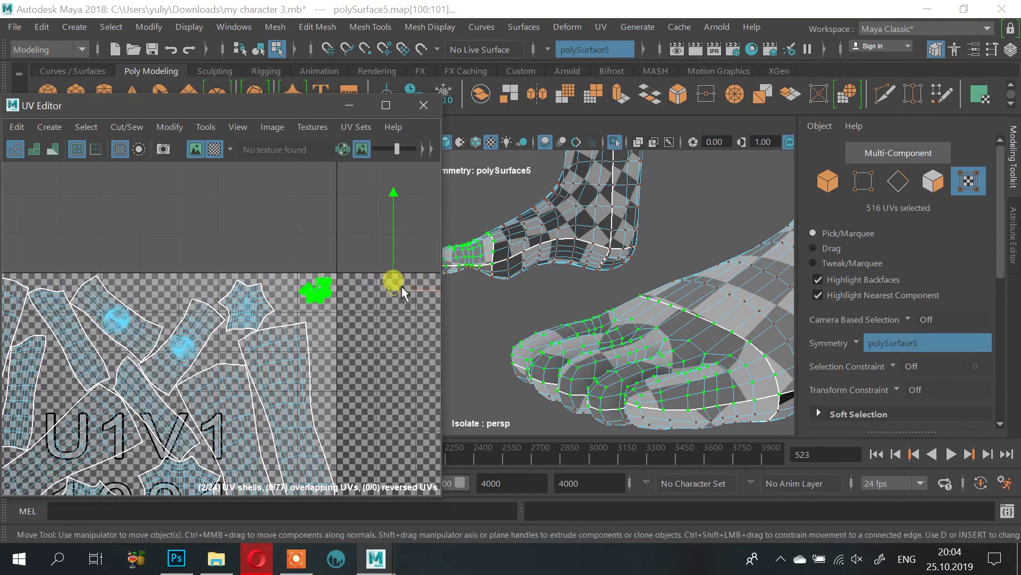
drag(406, 290, 239, 301)
scroll(238, 296, down, 5)
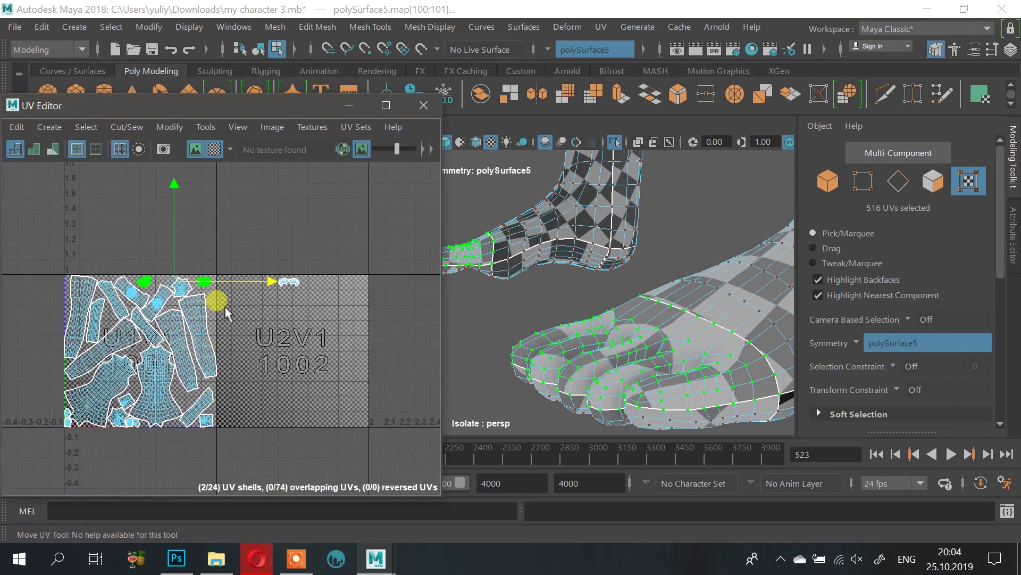
scroll(225, 308, up, 1)
drag(329, 279, 319, 279)
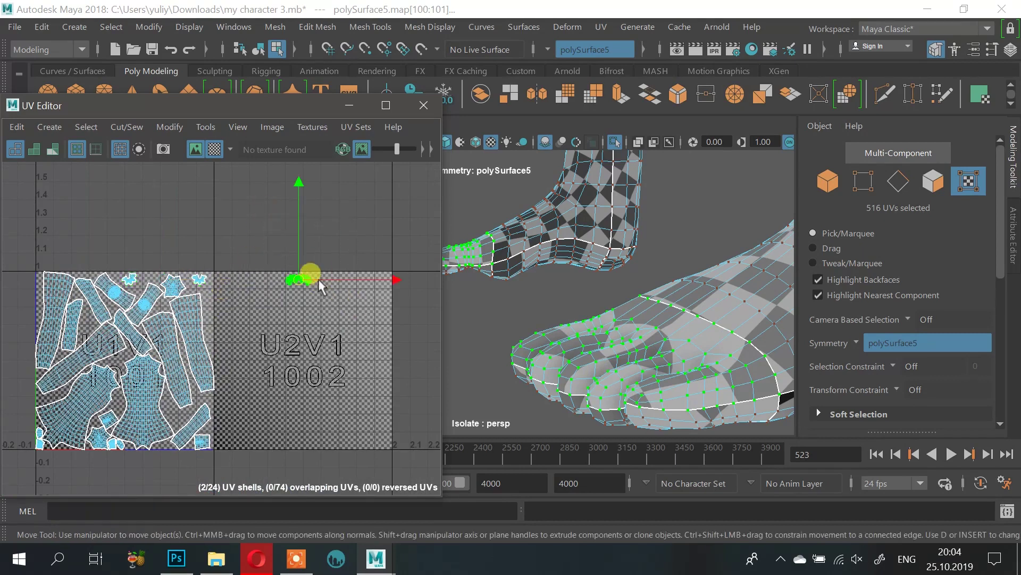
Step: Turn off symmetry in the Move tool's settings and minimize the settings window
scroll(181, 249, up, 1)
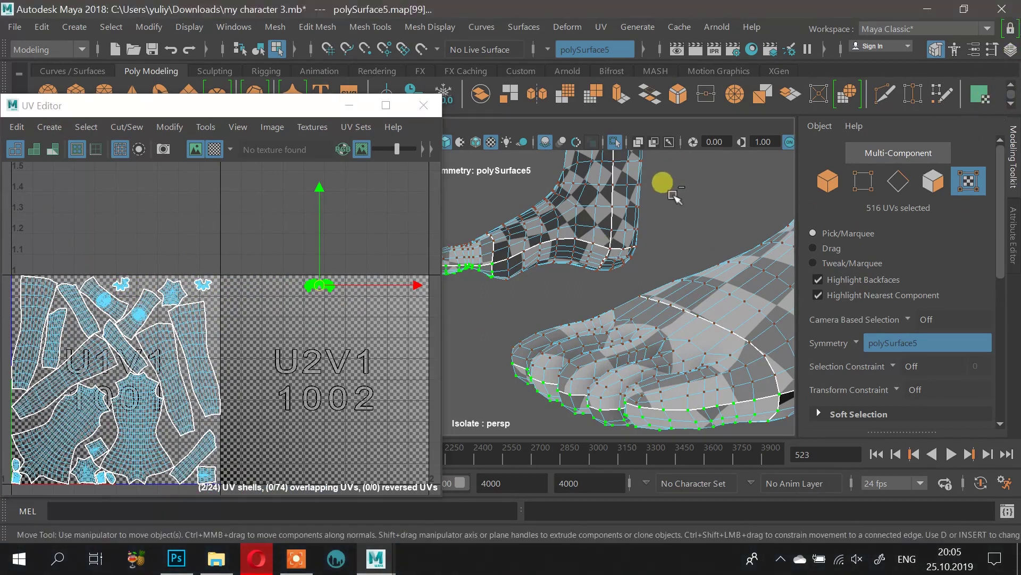
click(991, 49)
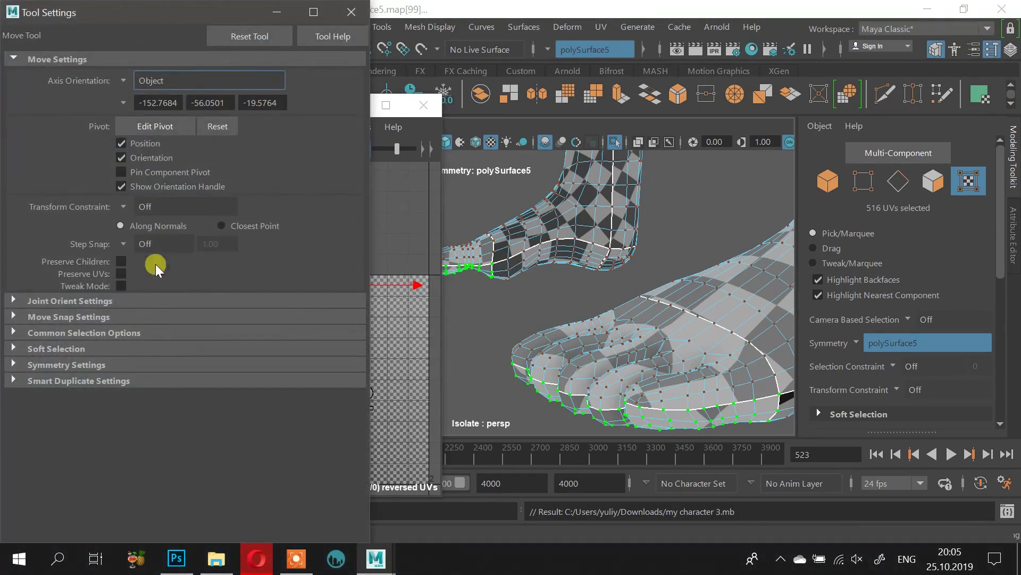
click(63, 364)
click(125, 383)
click(155, 364)
click(276, 10)
Step: Place the upper toe shells side by side and move the sole-side pair into the U1V1 tile's upper-right corner
scroll(199, 287, up, 3)
drag(181, 239, 124, 280)
key(ctrl+z)
drag(256, 347, 107, 279)
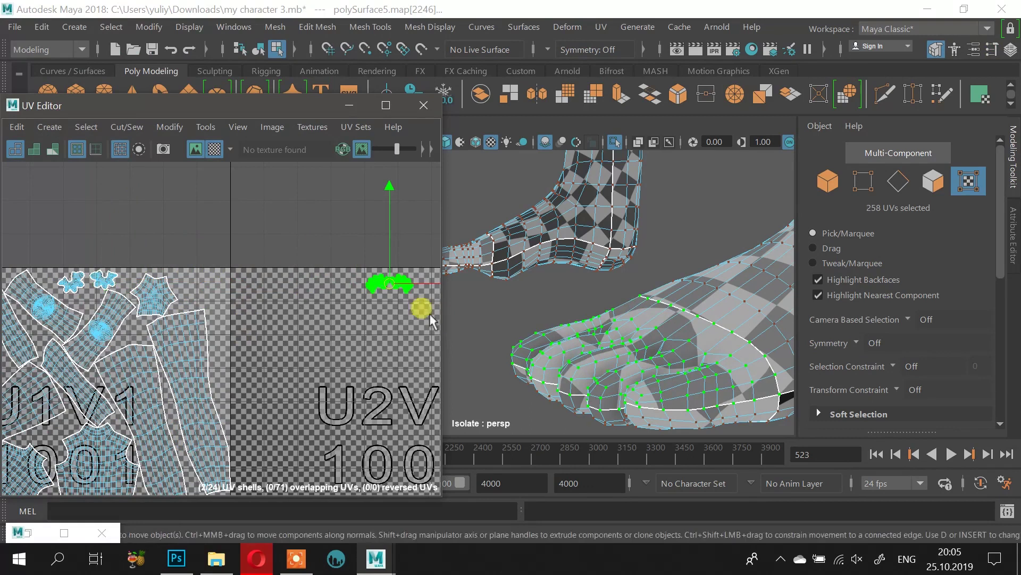
drag(392, 289, 199, 286)
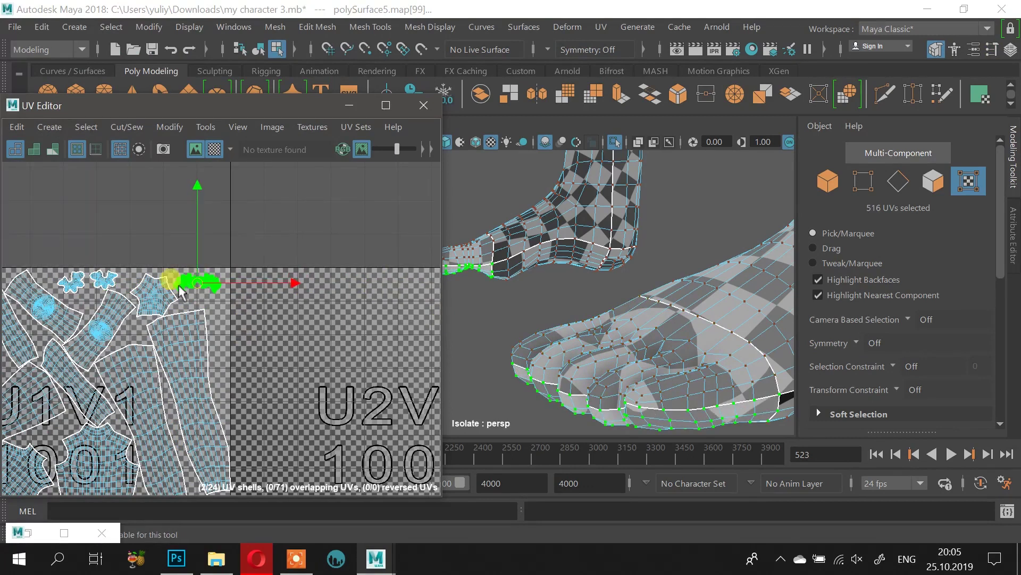
Step: Leave UV component selection and return the body mesh to object selection mode
scroll(213, 324, up, 2)
alt+middle_drag(213, 319, 258, 297)
alt+right_drag(127, 284, 374, 360)
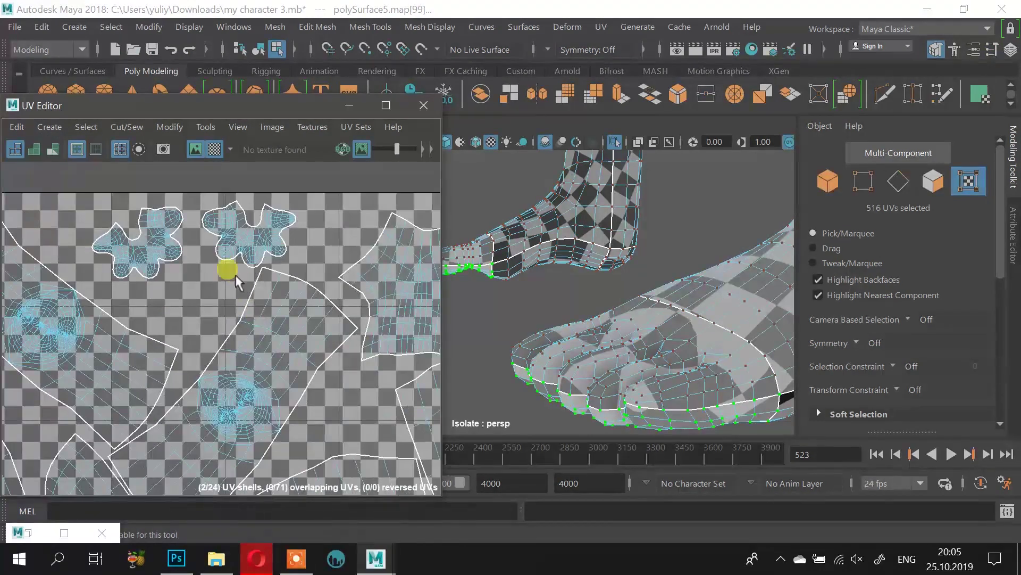
alt+middle_drag(246, 287, 159, 260)
scroll(341, 347, down, 8)
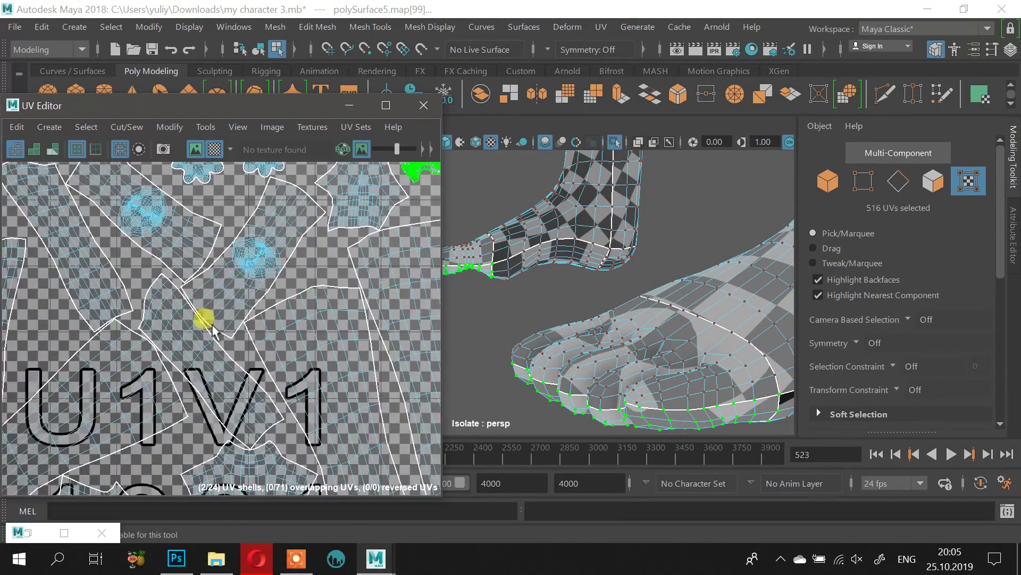
alt+middle_drag(217, 262, 194, 331)
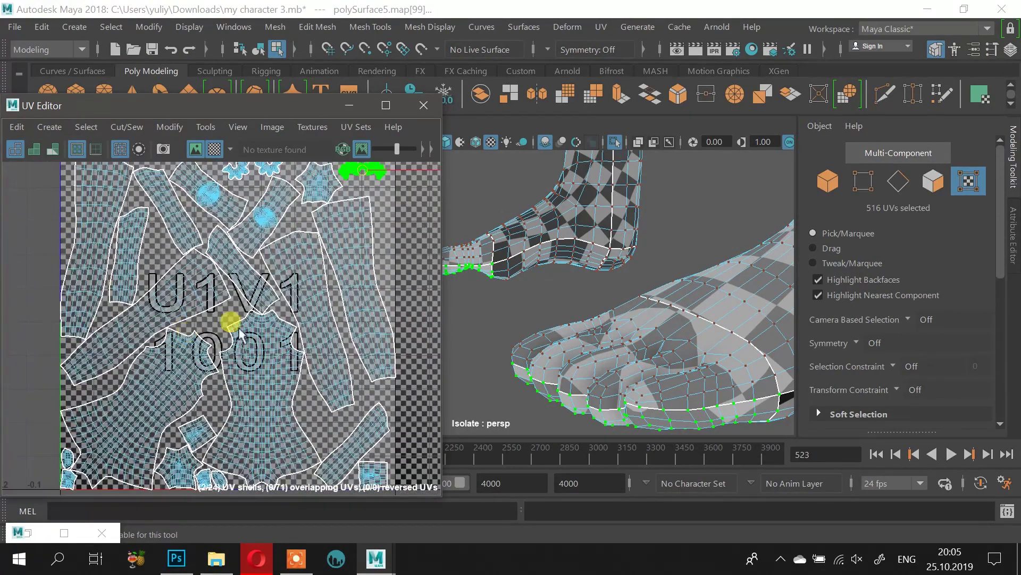
key(F8)
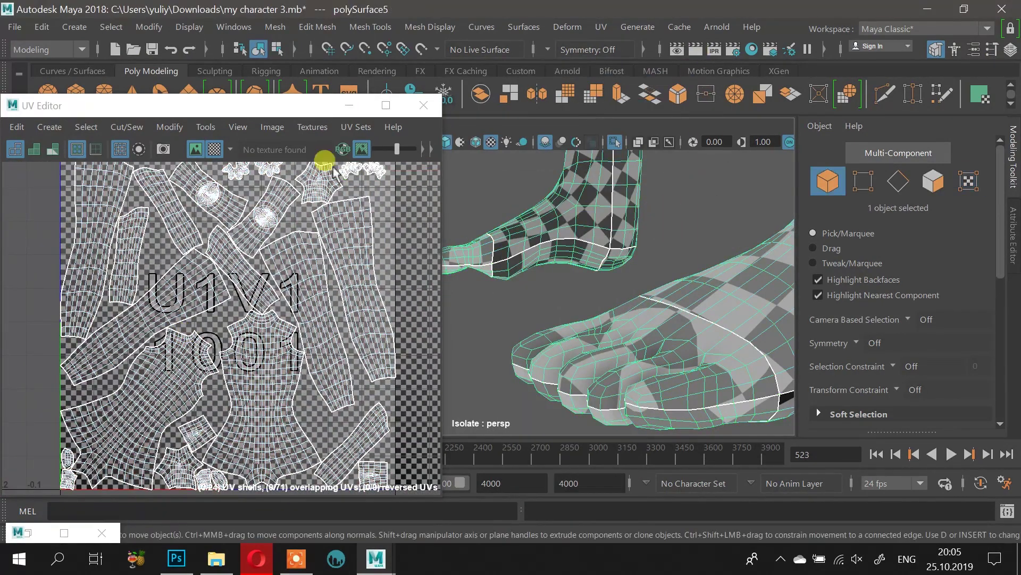
Step: Export a 2048 × 2048 px PNG UV snapshot of tile U1 V1 as UV2 in the 3D character design folder
click(313, 126)
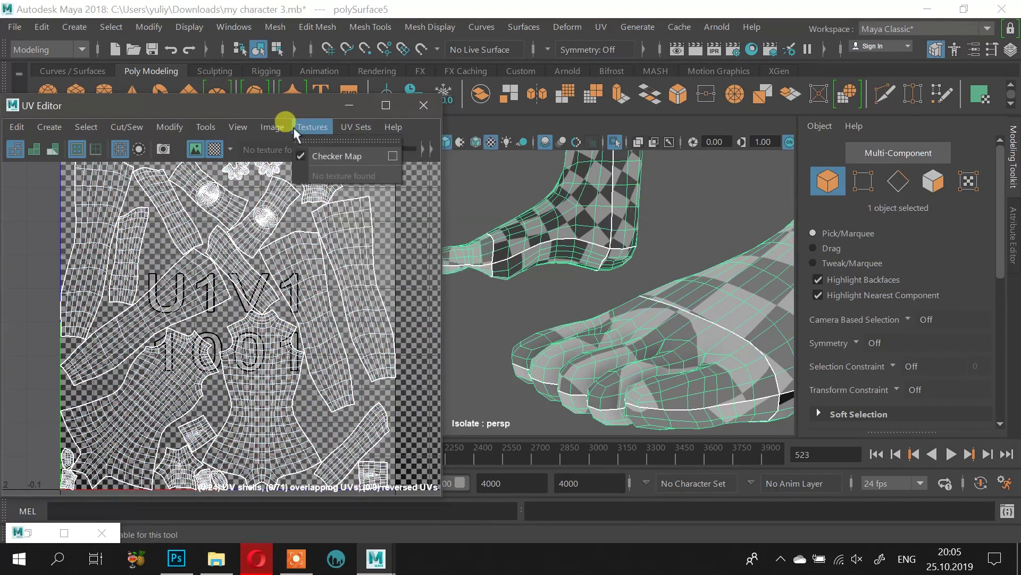
mouse_move(271, 127)
click(304, 397)
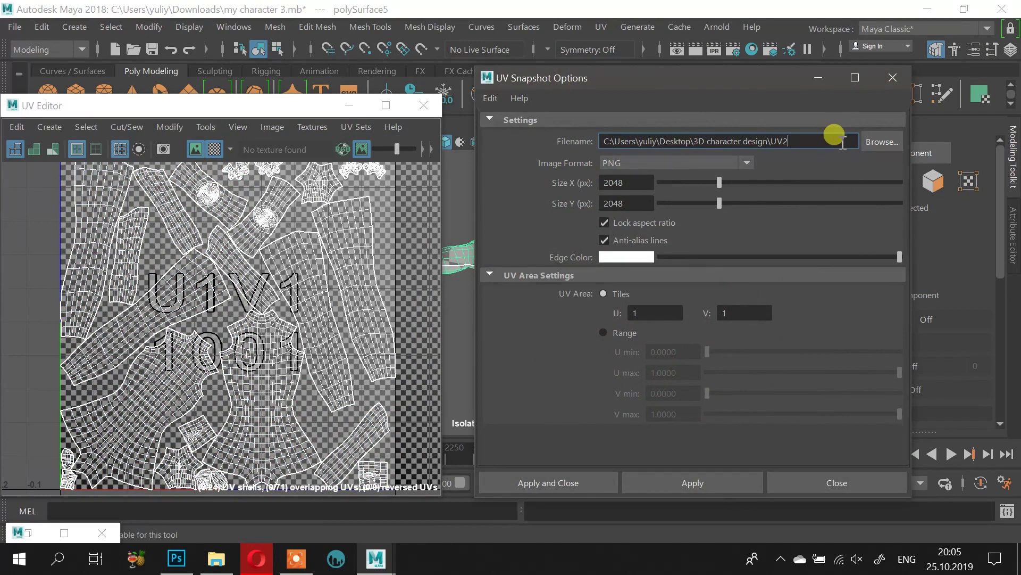
click(627, 483)
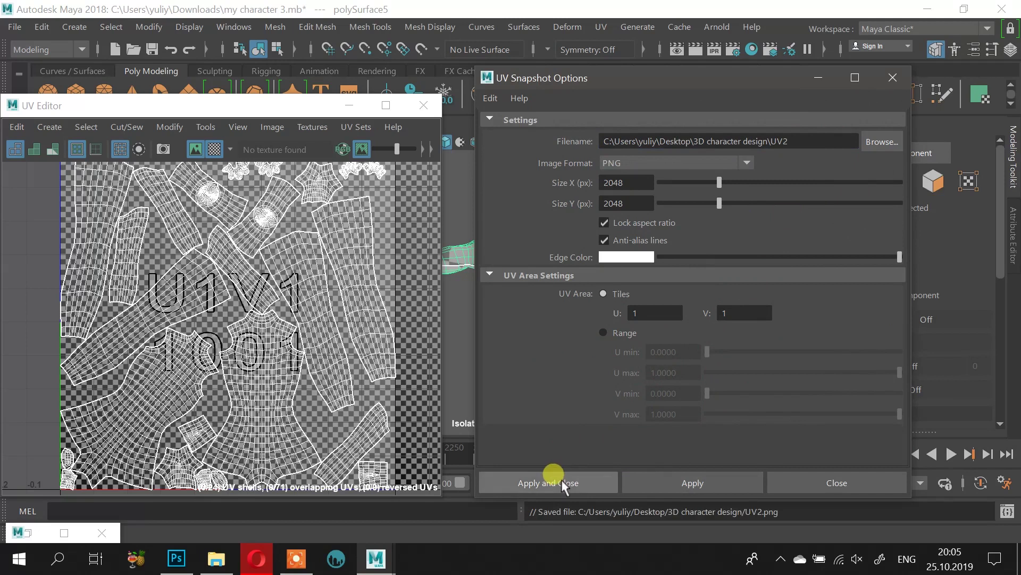
click(893, 77)
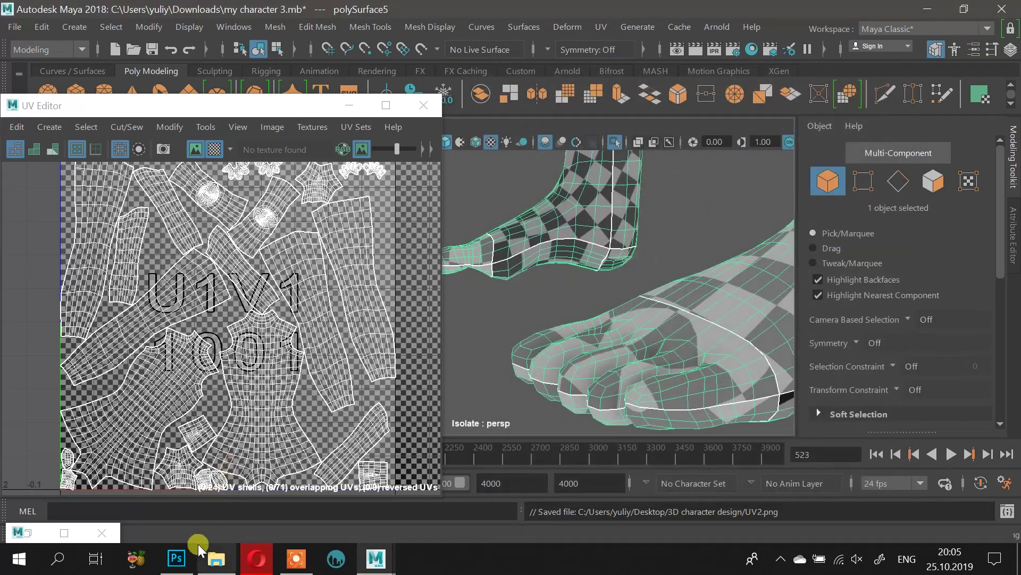
Step: Open UV2.png from the 3D character design folder in Photoshop and accept the missing-profile dialog
click(212, 563)
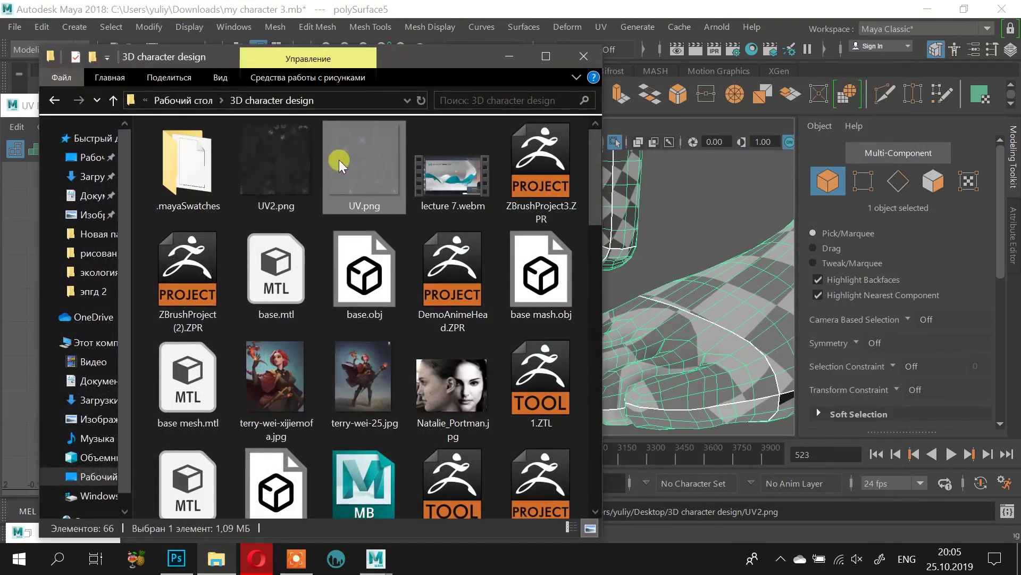
right_click(295, 162)
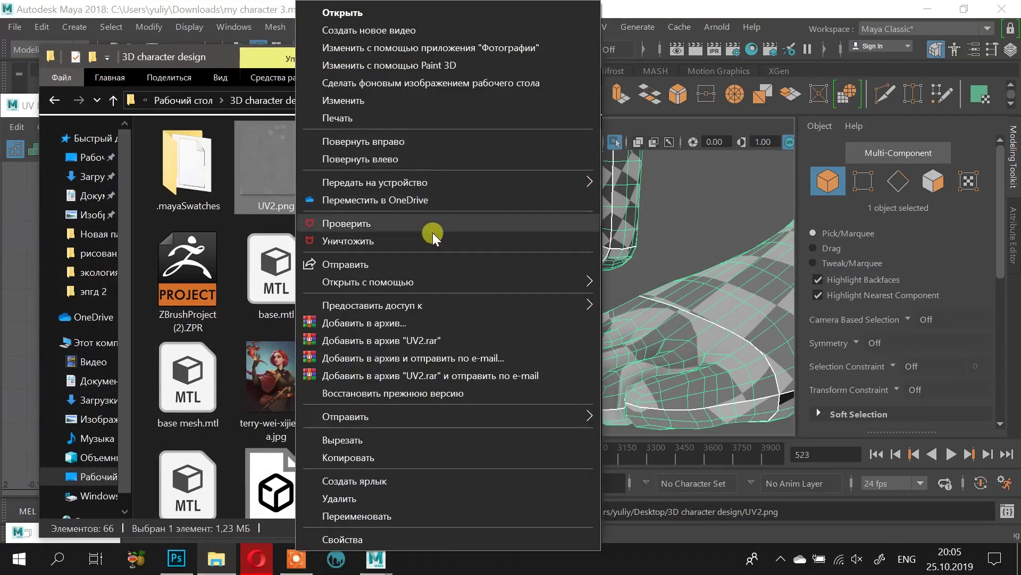
mouse_move(465, 279)
click(684, 301)
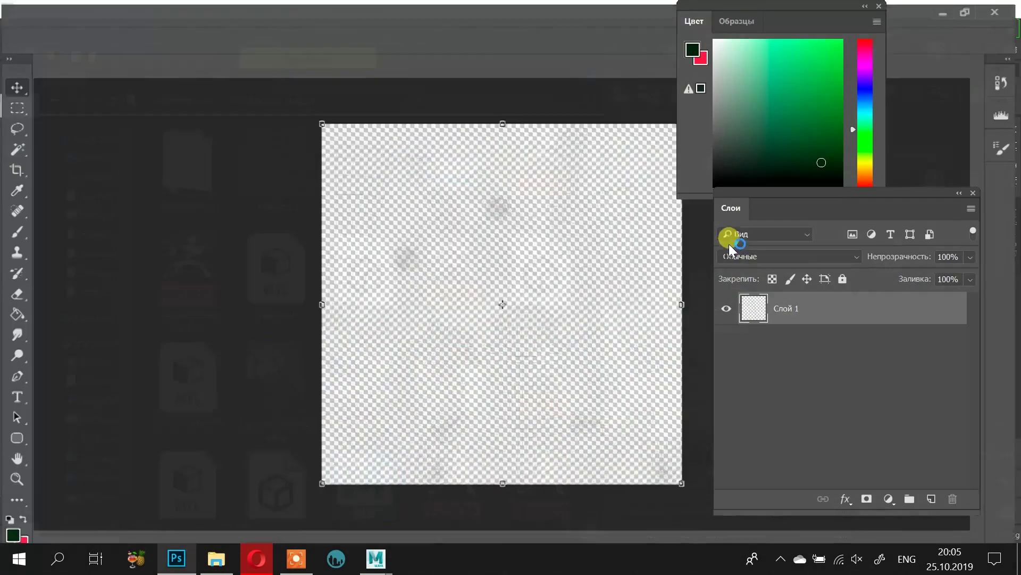
click(591, 287)
key(v)
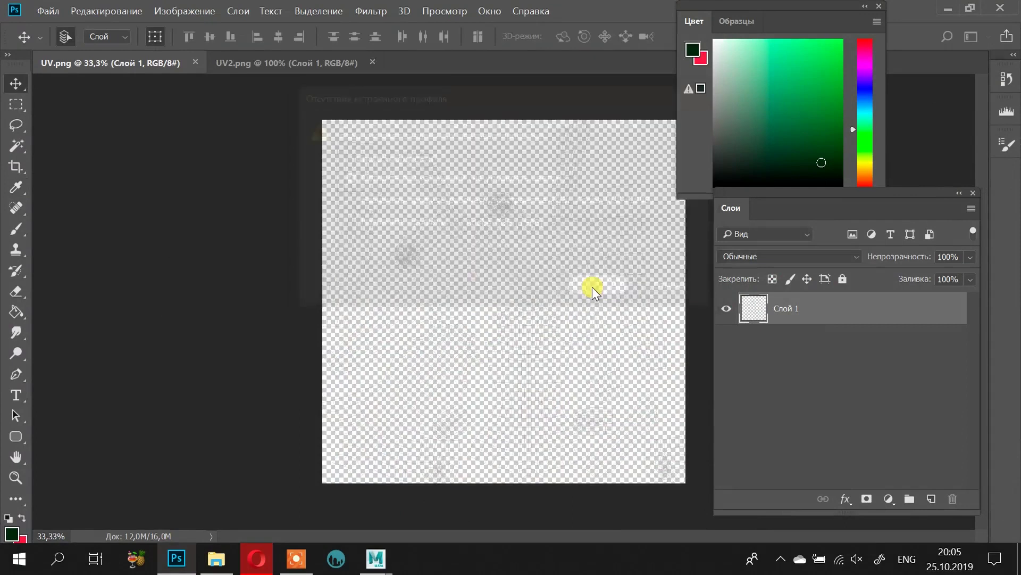
Step: Close the old UV.png document and deselect the layer in UV2.png
click(195, 62)
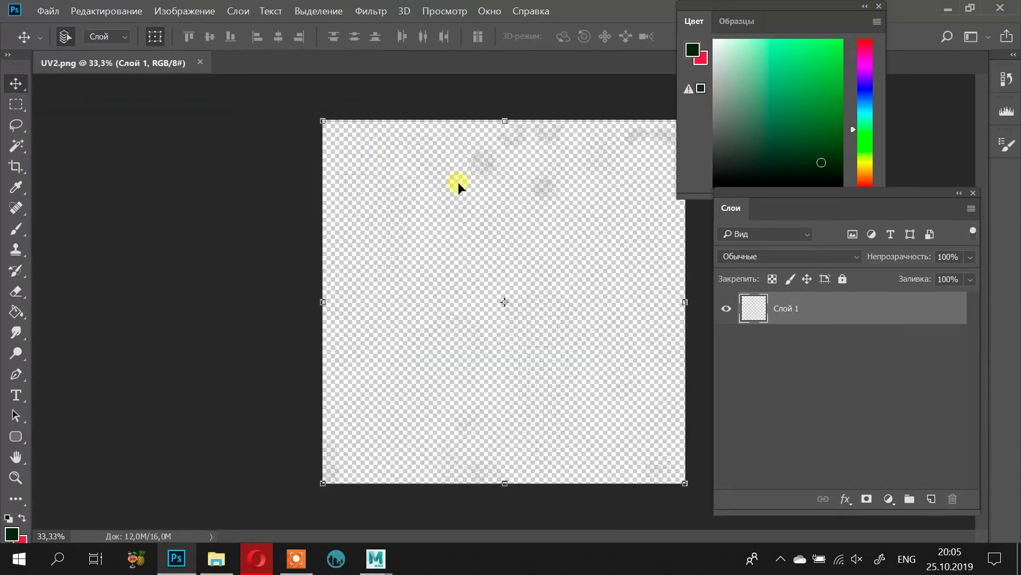
alt+scroll(389, 278, down, 1)
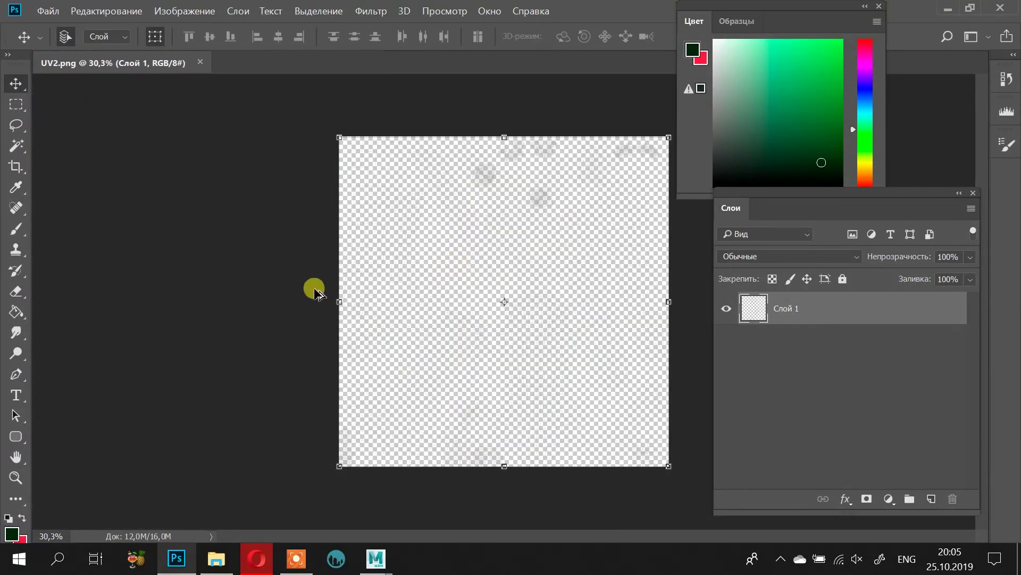
click(832, 374)
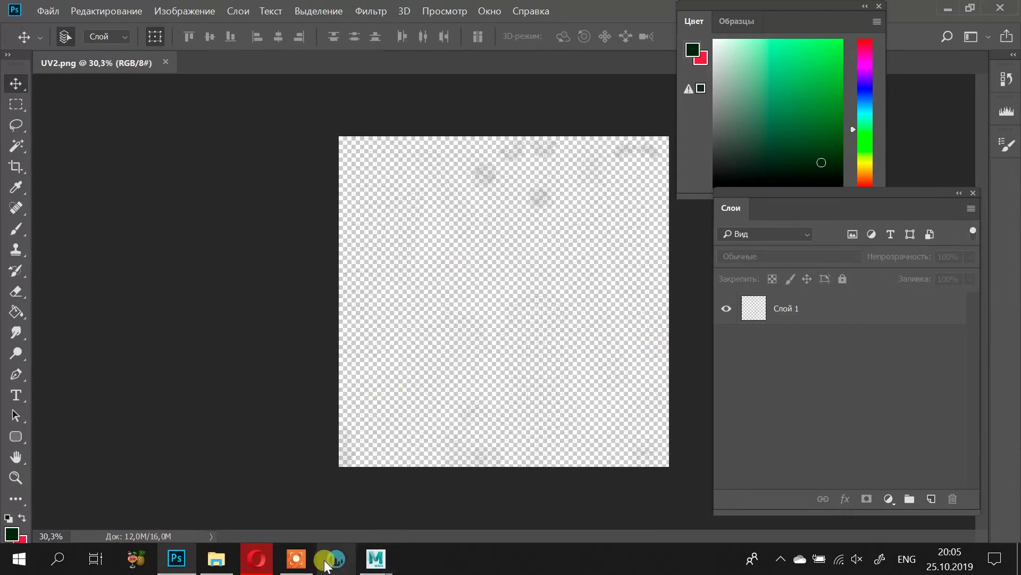
Step: Switch to the browser and save the denim image as Texture_Jeans_449362.jpg in the desktop's 3D character design folder
click(230, 563)
scroll(272, 327, down, 10)
click(256, 558)
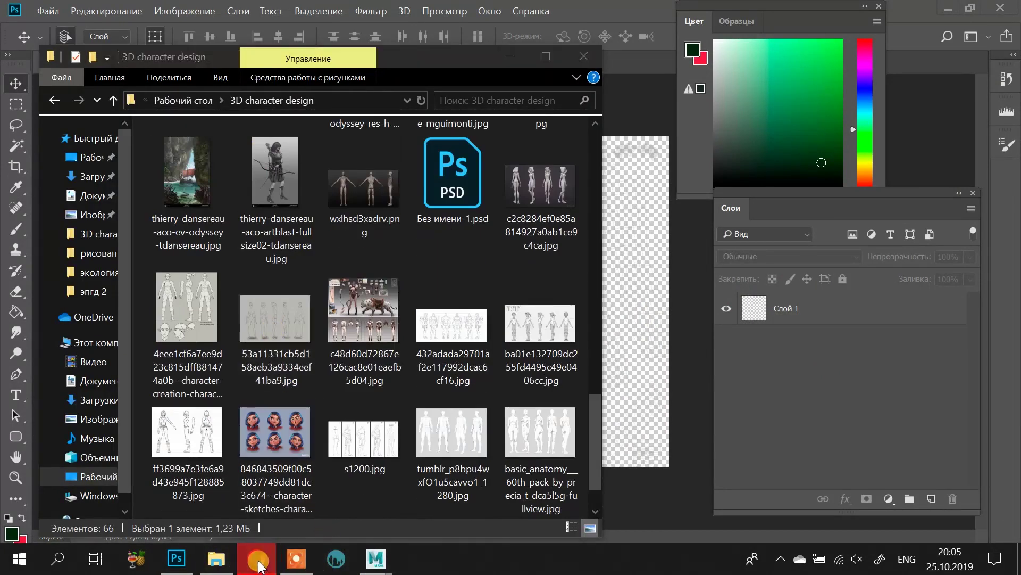
right_click(760, 171)
click(814, 188)
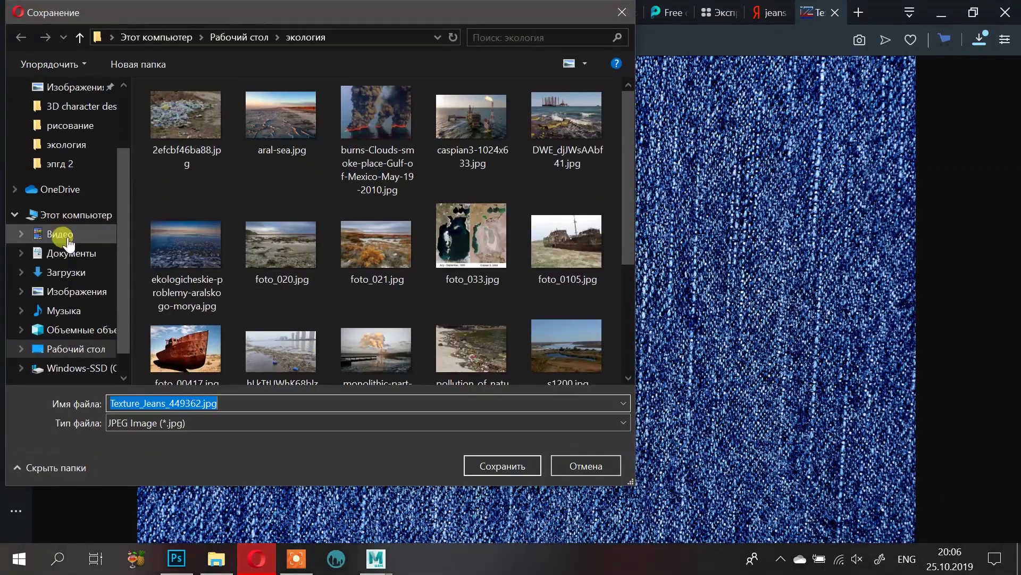
click(78, 349)
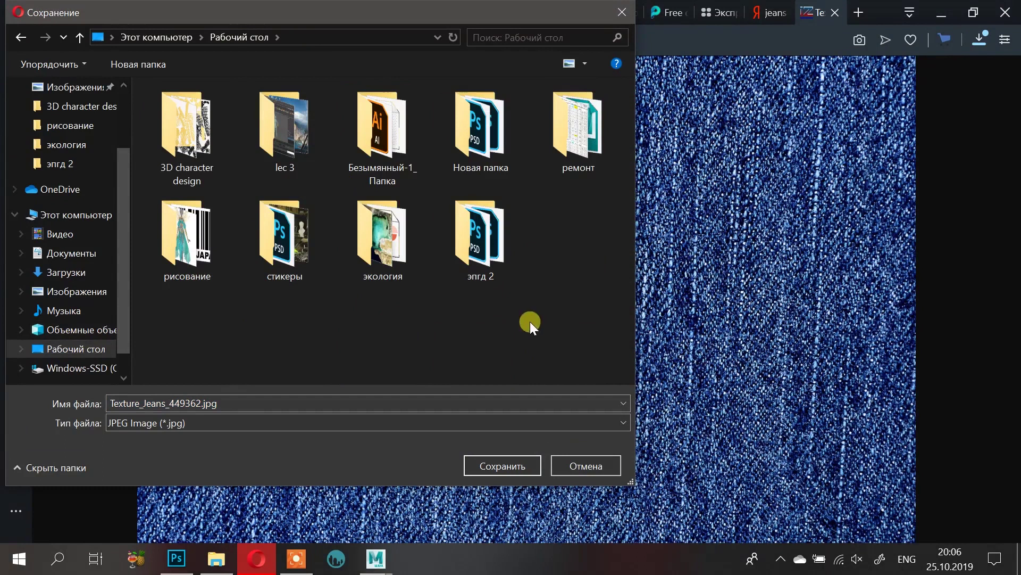
double_click(203, 145)
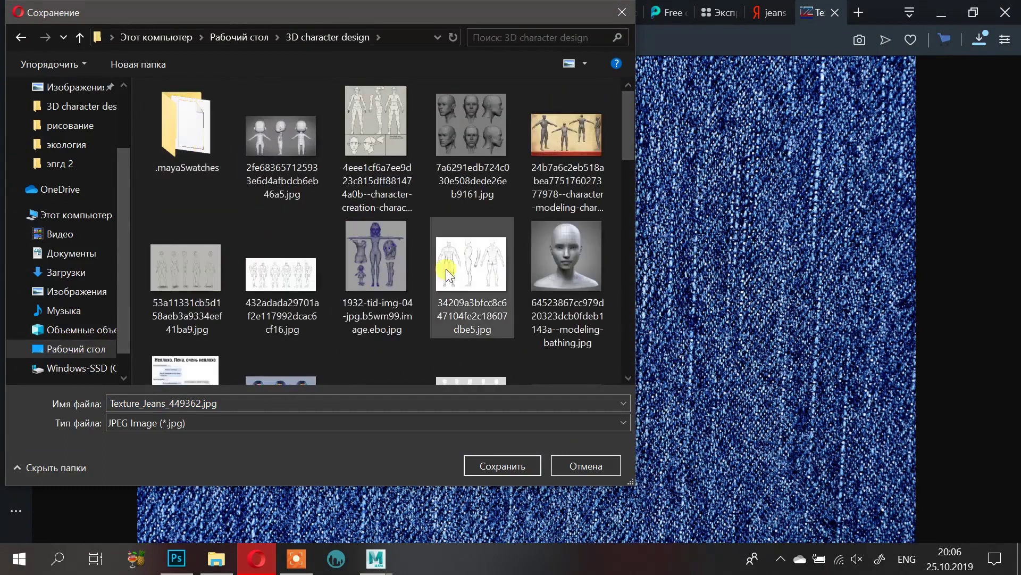
click(493, 461)
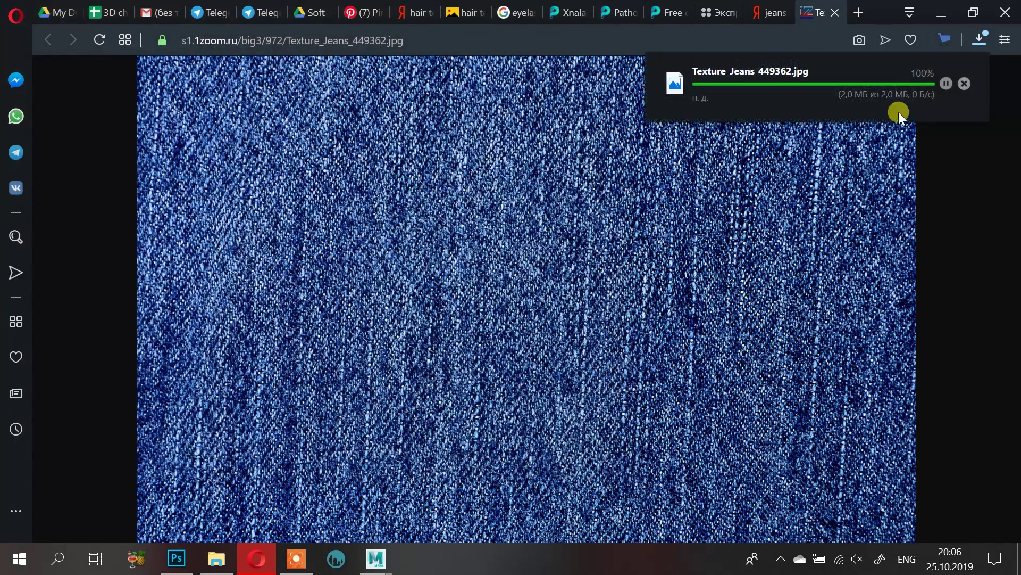
Step: Return to Photoshop and place Texture_Jeans_449362.jpg from the 3D character design folder into UV2.png at its default size
click(943, 18)
click(509, 56)
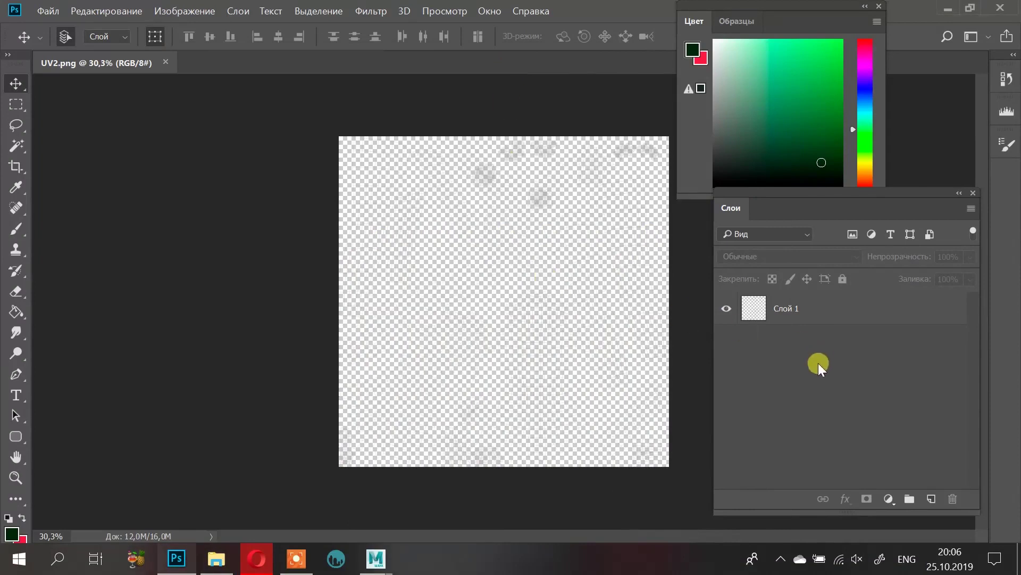
click(217, 559)
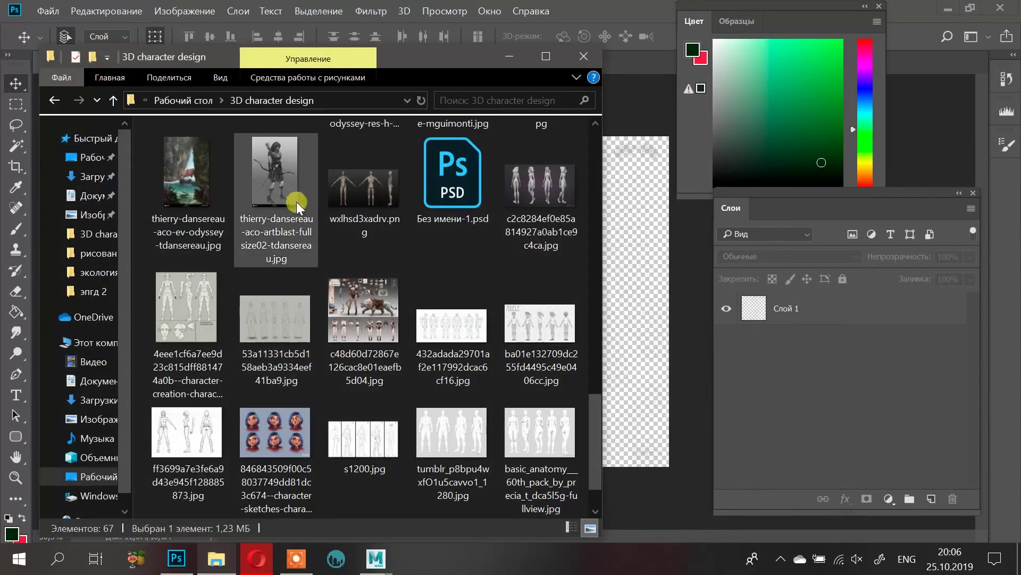
click(299, 454)
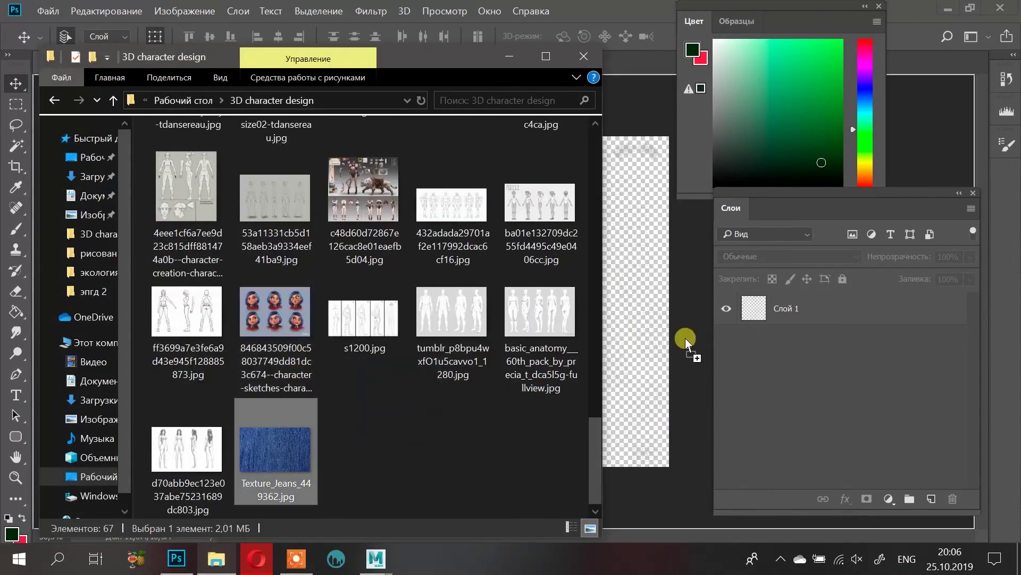
click(685, 338)
drag(685, 337, 581, 273)
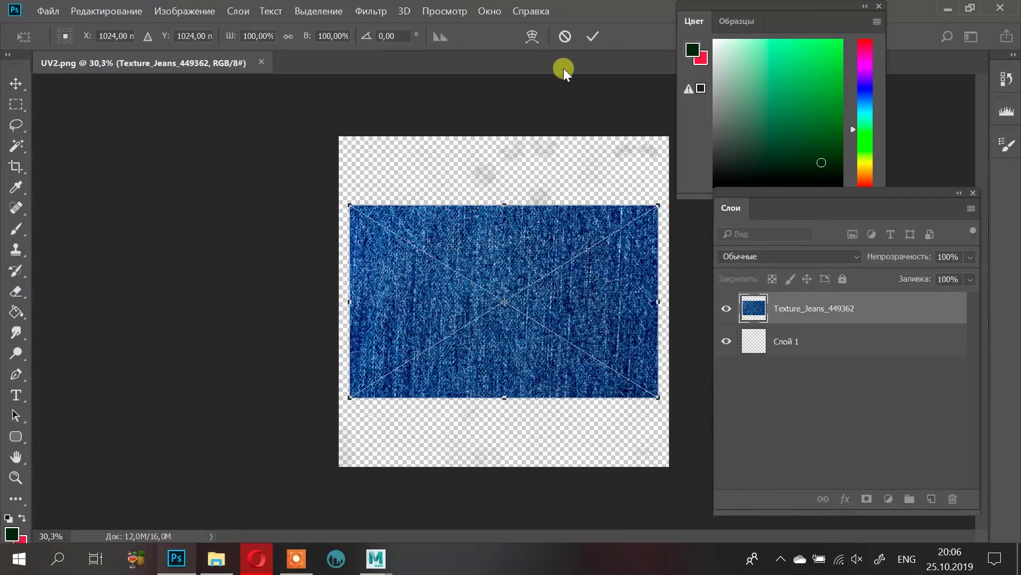
click(601, 36)
Step: Move the jeans texture layer beneath the UV wireframe layer Слой 1 and select Слой 1
drag(796, 311, 798, 375)
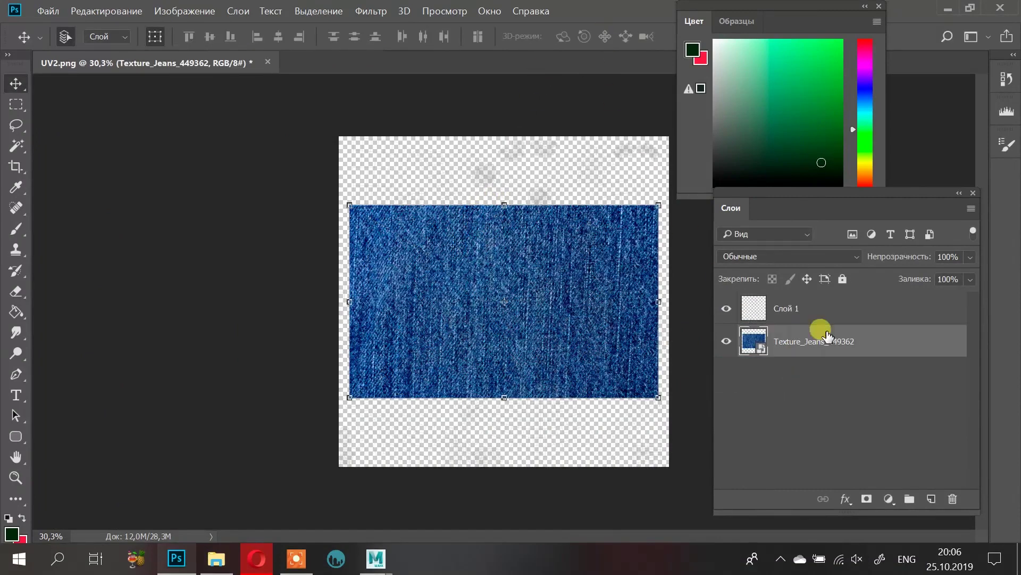
key(ctrl+0)
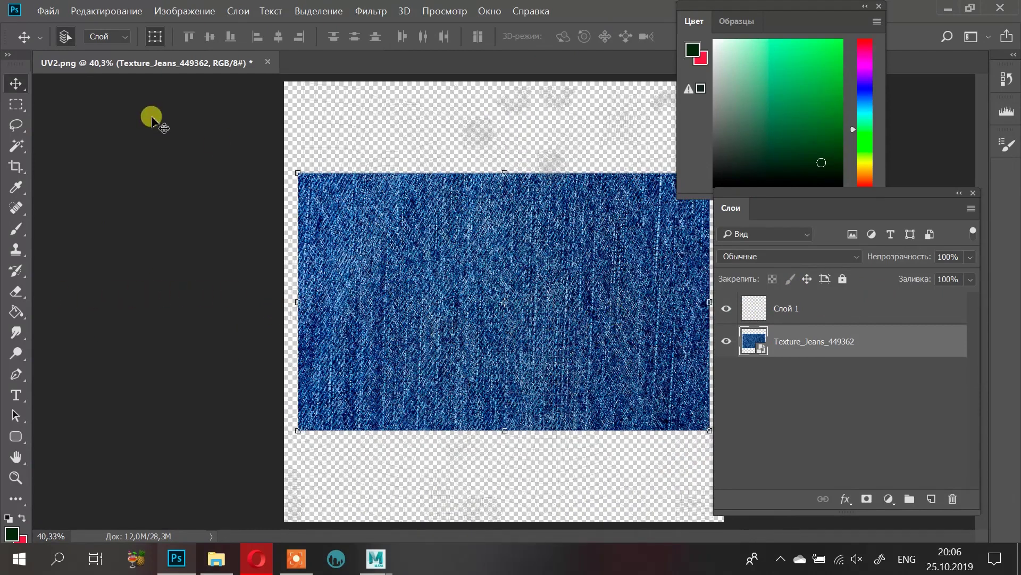
click(17, 100)
click(5, 76)
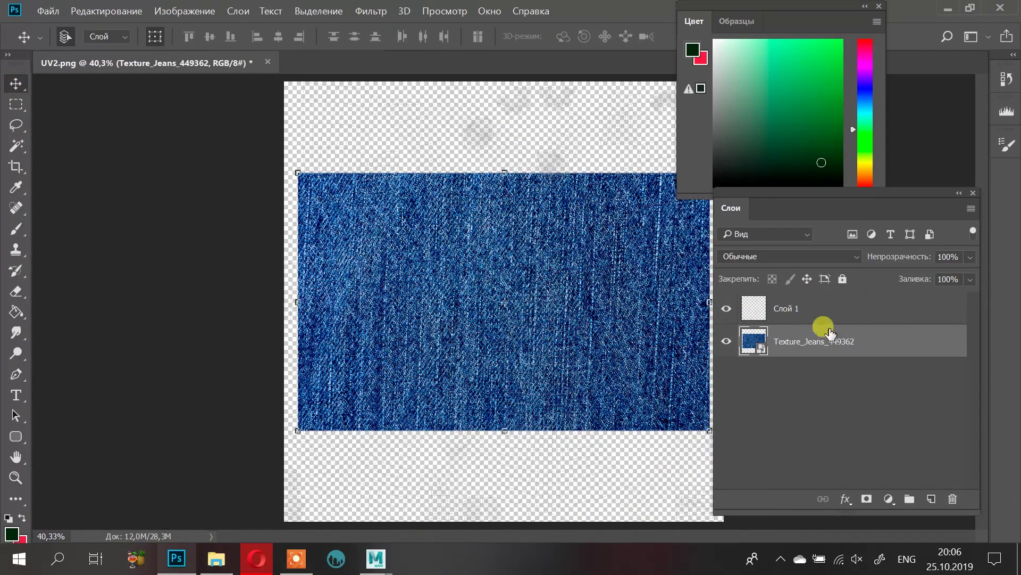
click(782, 316)
alt+scroll(418, 298, up, 4)
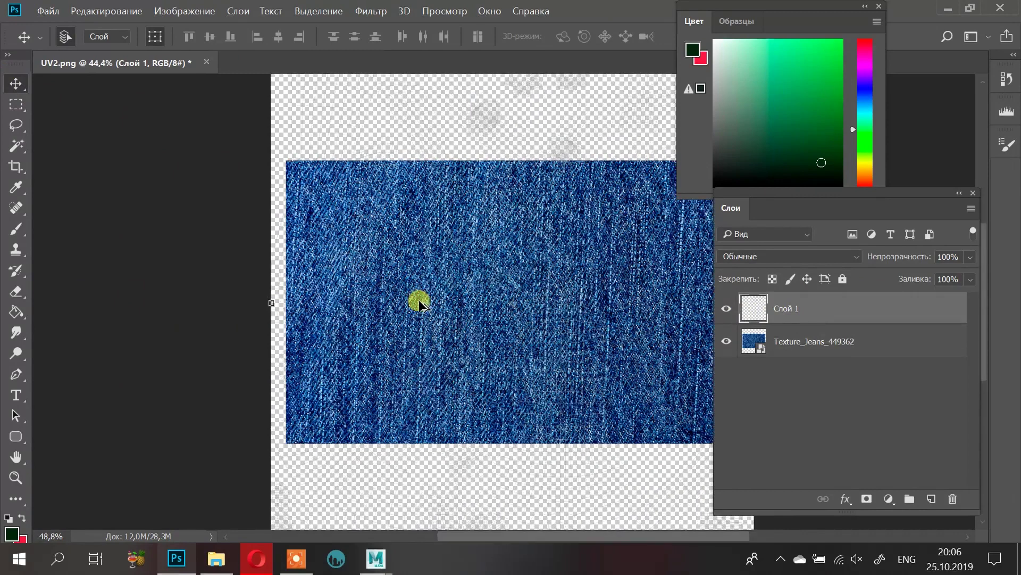
alt+scroll(384, 302, up, 3)
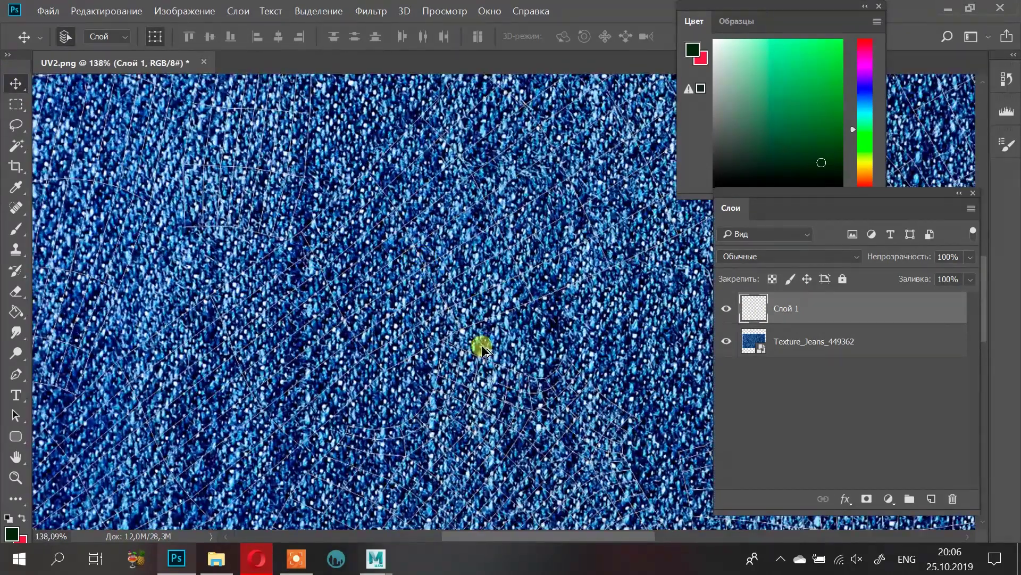
Step: Create a new layer named Слой 2 above the jeans texture and fill it with the dark green foreground colour
click(795, 343)
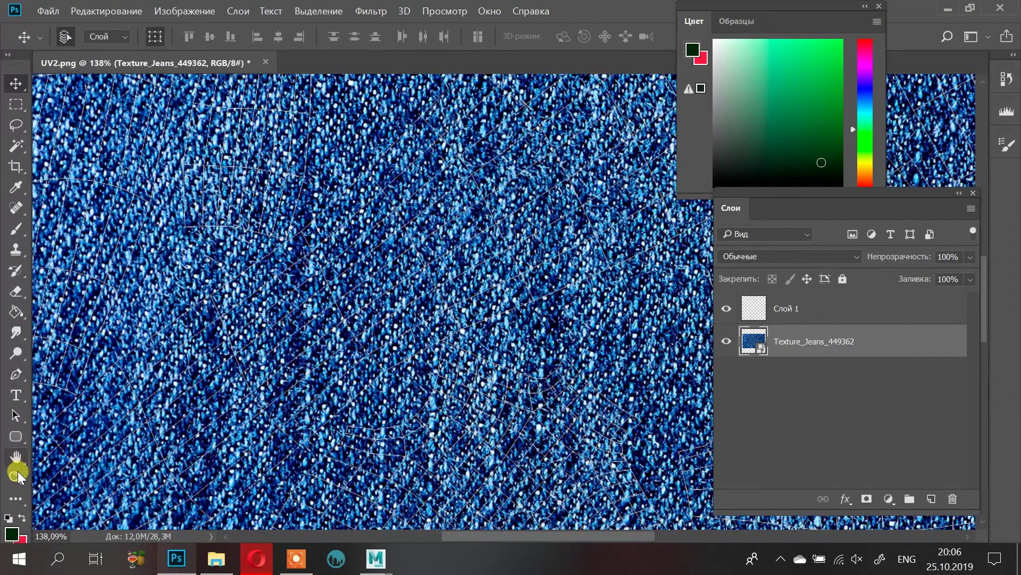
click(16, 318)
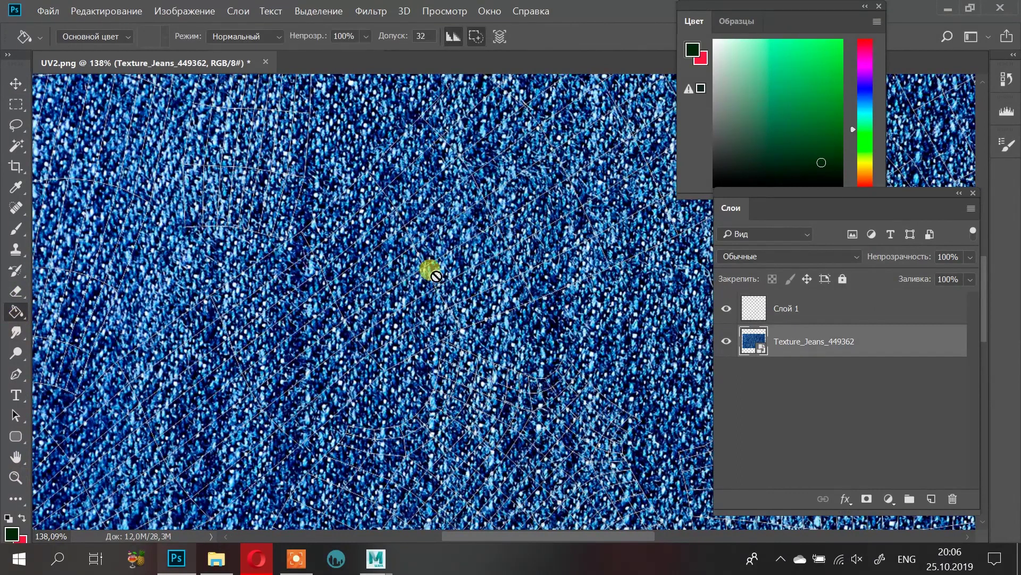
key(ctrl+shift+n)
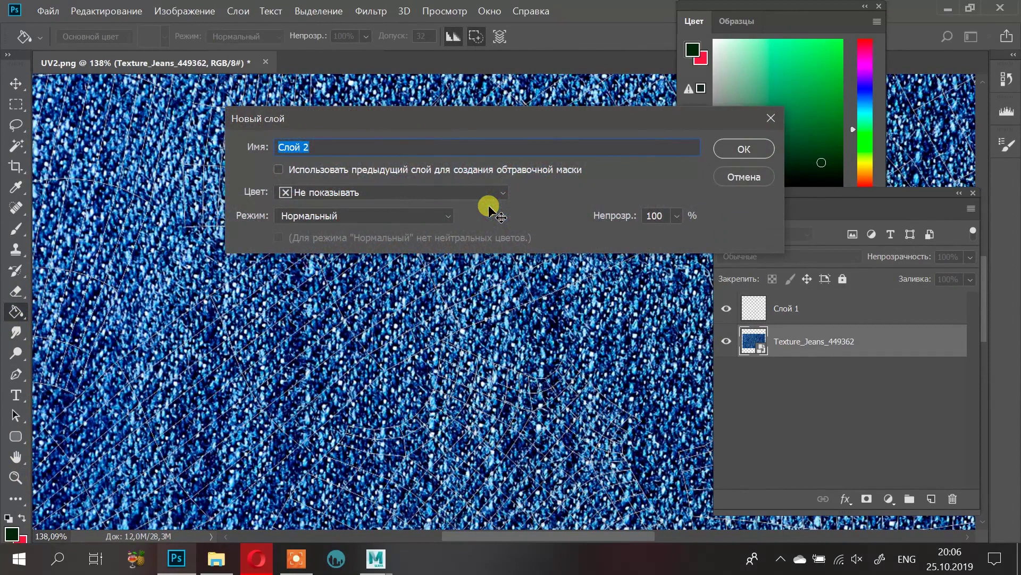
key(Return)
click(385, 265)
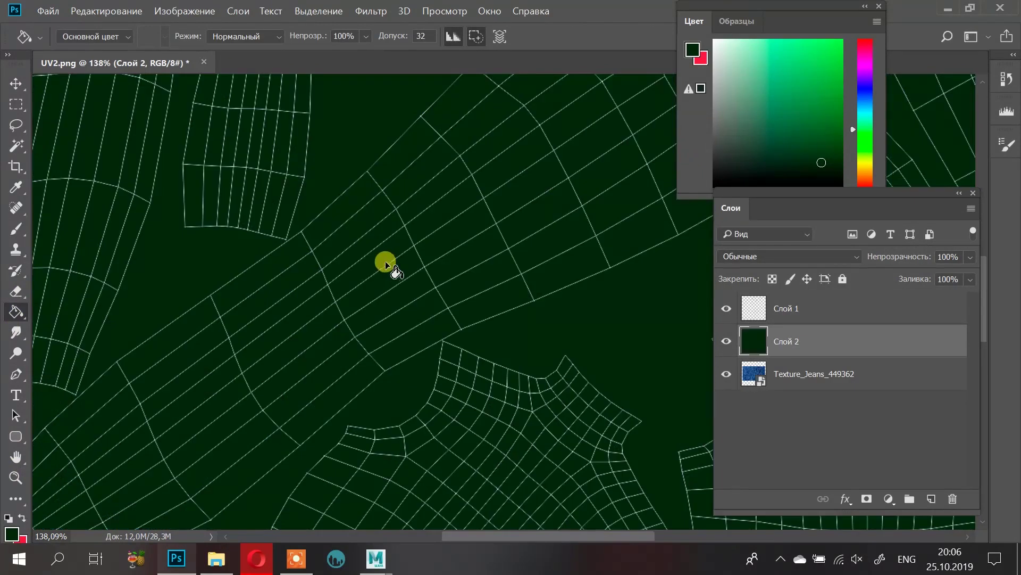
Step: Lower the opacity of the dark green fill layer to 70% and switch to the Move tool
alt+scroll(386, 266, down, 4)
drag(898, 263, 905, 264)
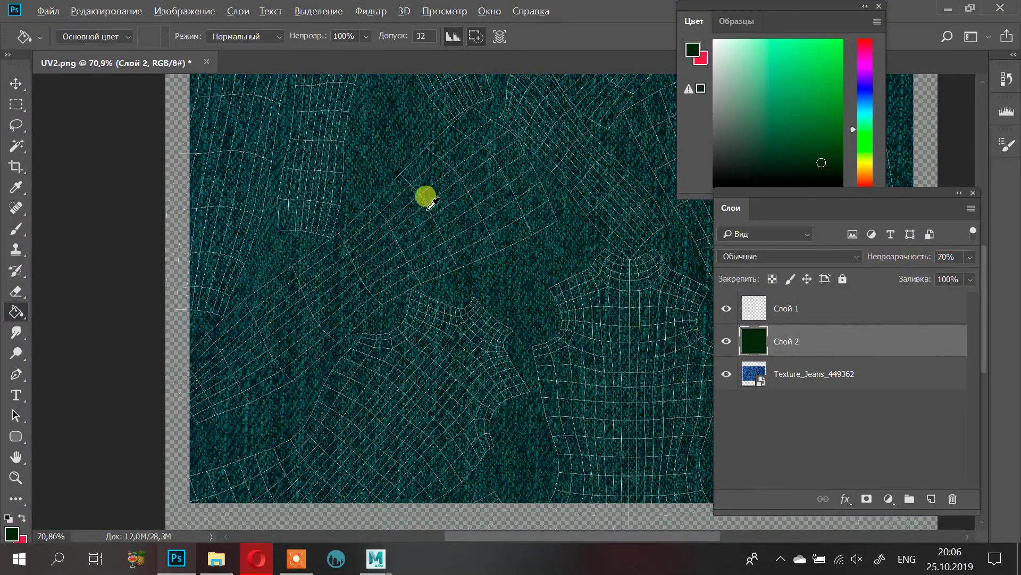
click(15, 83)
alt+scroll(338, 239, up, 3)
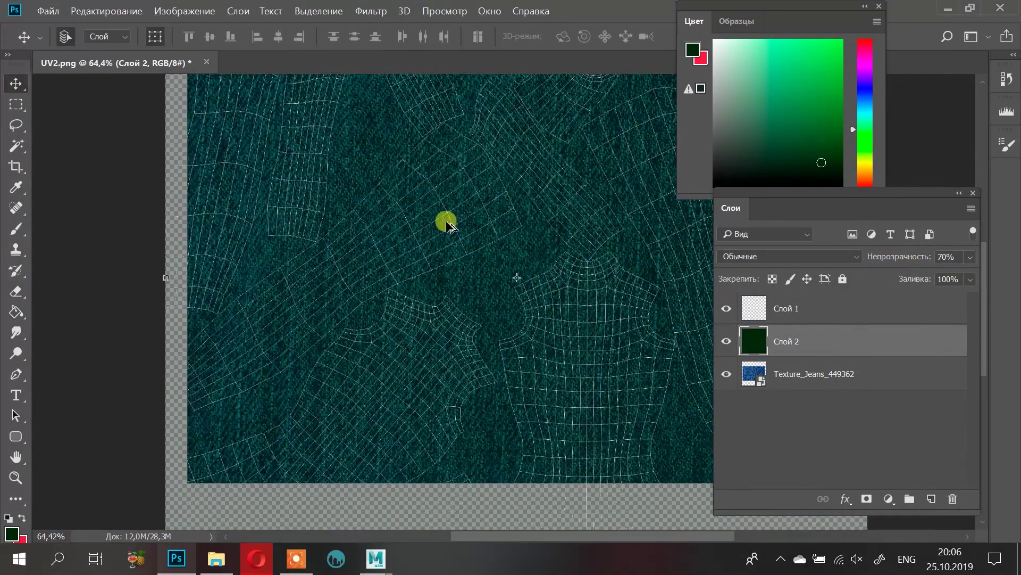
Step: Switch to Maya and select the two long leg shells on the right side of the UV layout to locate them on the model
alt+scroll(282, 293, down, 4)
mouse_move(379, 568)
click(465, 478)
right_drag(339, 269, 341, 289)
click(354, 281)
double_click(369, 305)
shift+double_click(311, 322)
scroll(569, 231, down, 8)
scroll(562, 225, up, 1)
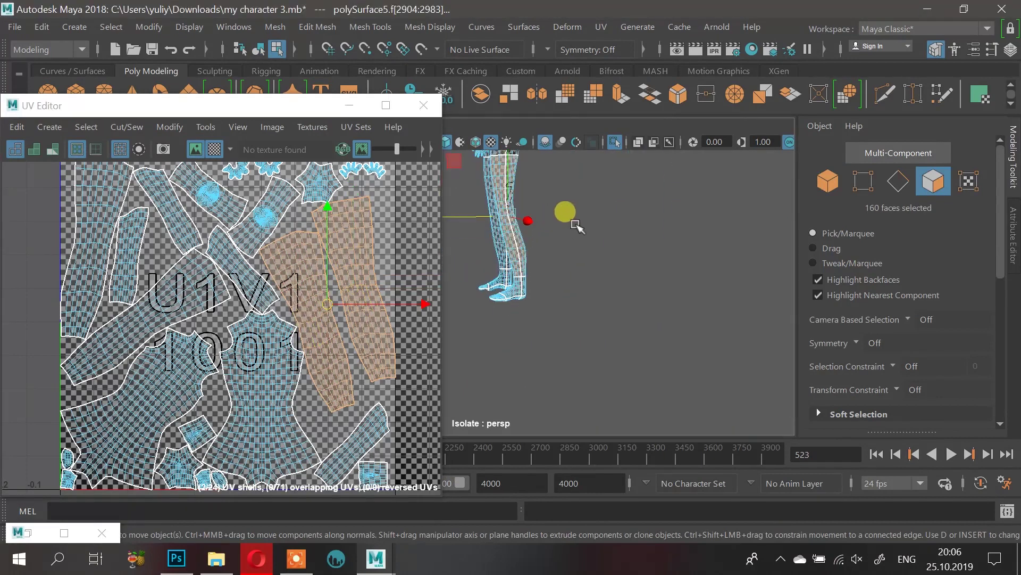
Step: Frame the legs and select all four leg UV shells together, 320 faces in total
key(f)
double_click(530, 288)
click(549, 298)
double_click(200, 290)
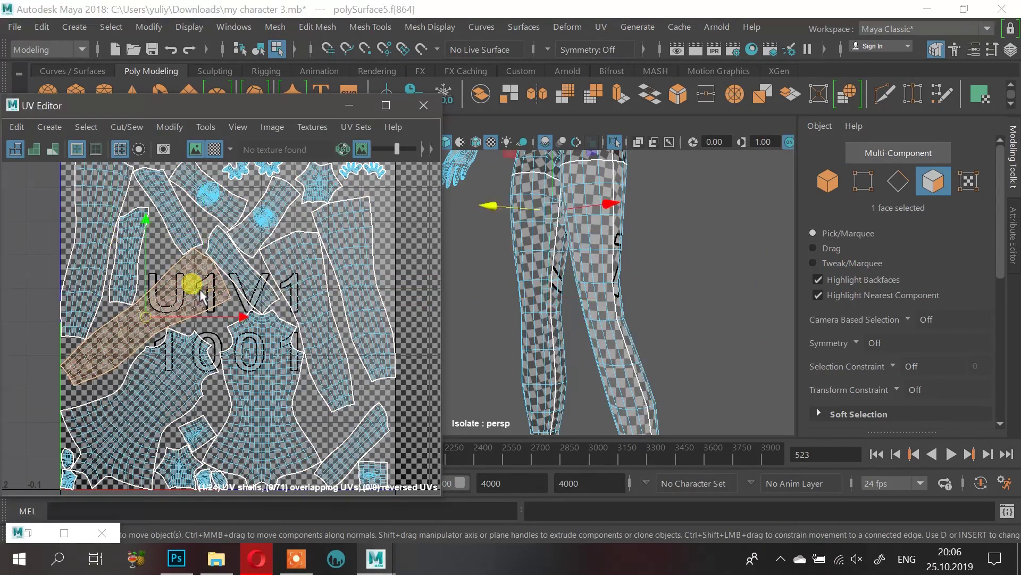
shift+click(85, 229)
shift+click(366, 298)
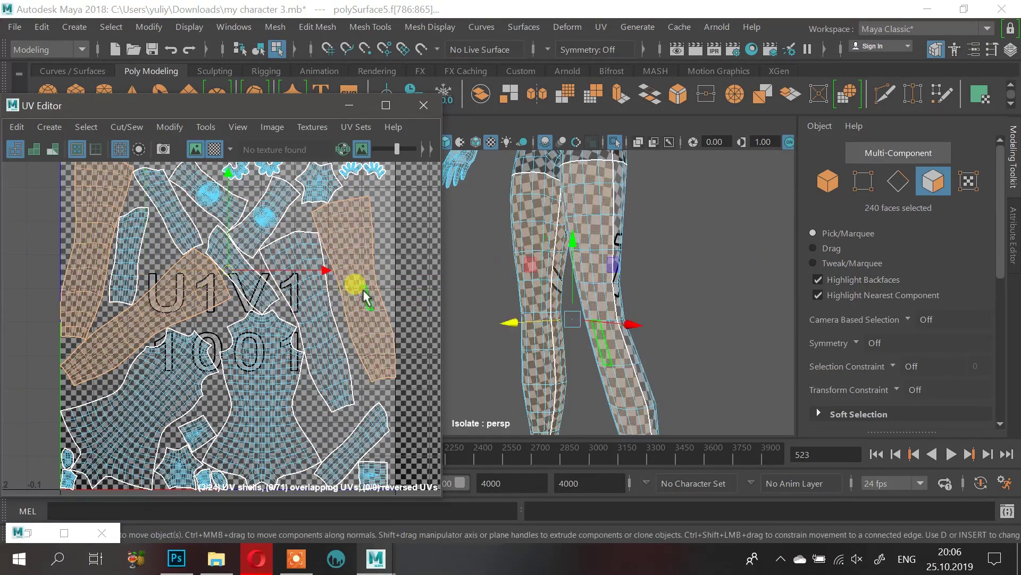
shift+click(322, 322)
Step: Examine from several angles which parts of the model's legs the four selected UV shells cover
alt+drag(752, 285, 497, 287)
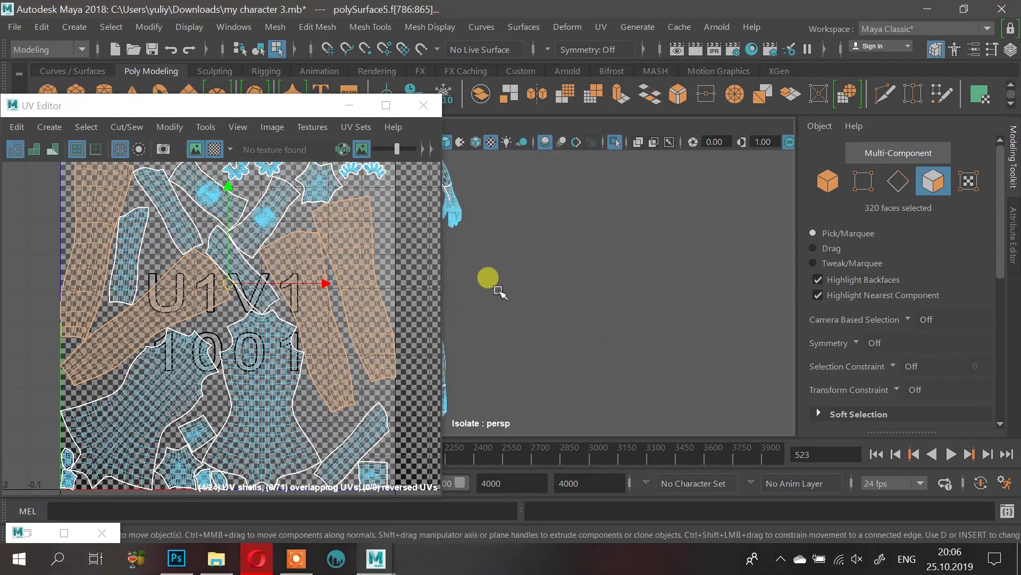
alt+middle_drag(497, 288, 587, 262)
alt+drag(586, 262, 622, 304)
alt+right_drag(622, 304, 636, 326)
alt+middle_drag(636, 326, 516, 322)
alt+drag(516, 322, 669, 320)
alt+middle_drag(655, 278, 643, 344)
alt+drag(643, 345, 612, 347)
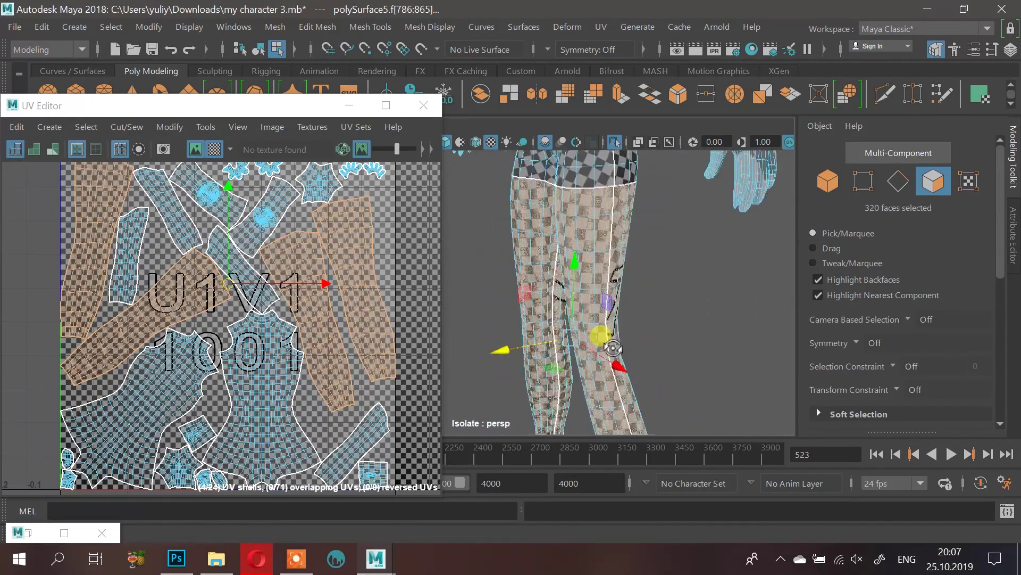
alt+right_drag(611, 348, 669, 352)
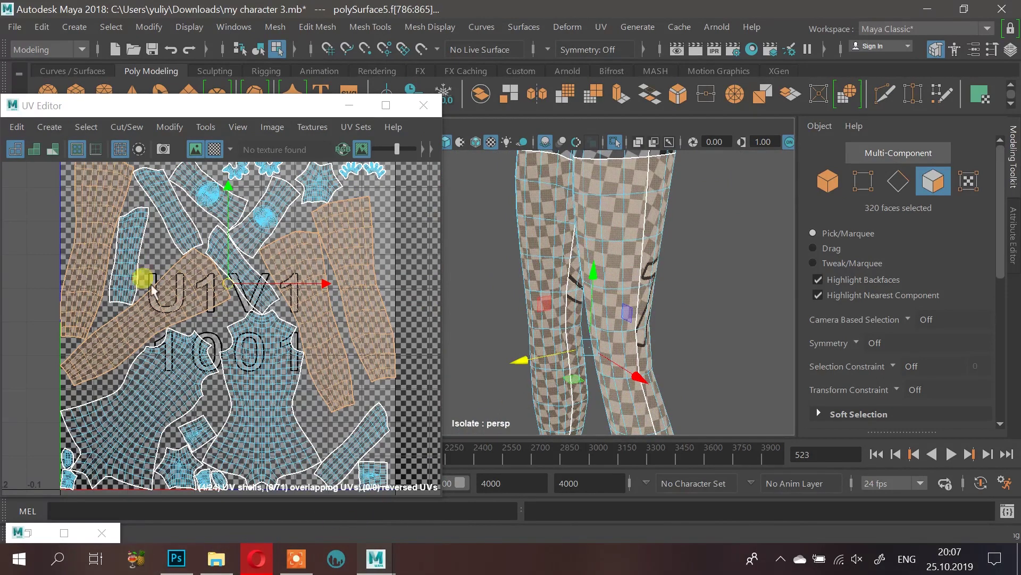
Step: Return to Photoshop and scale the Texture_Jeans_449362 layer to about 121% so it extends past the canvas's upper and left edges
click(177, 559)
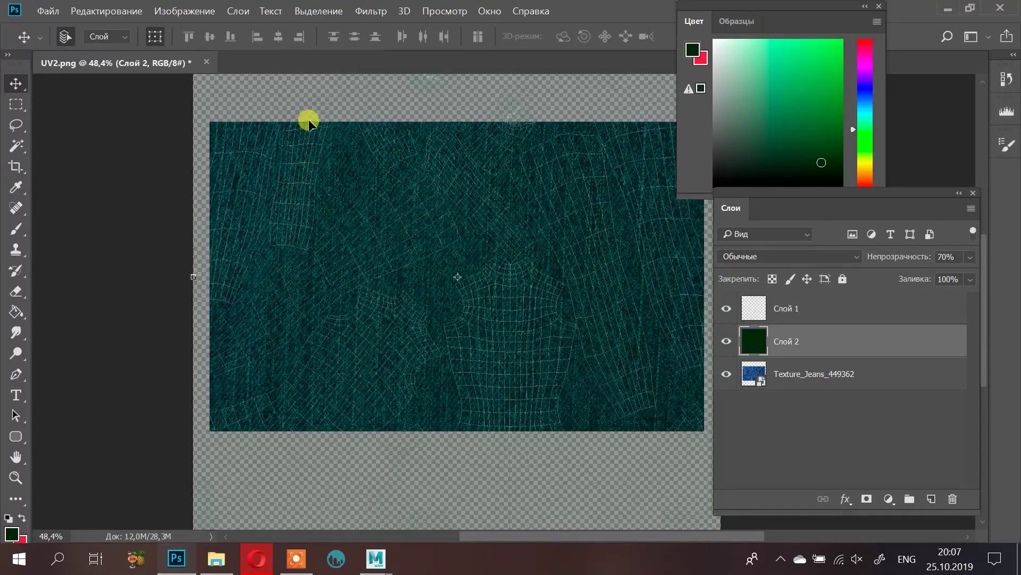
click(803, 375)
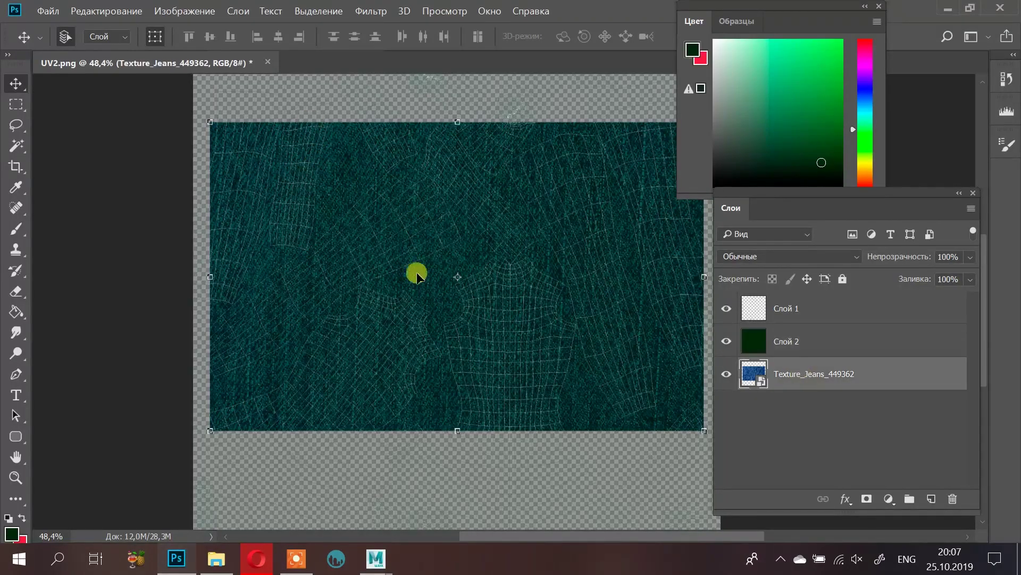
alt+scroll(438, 281, down, 2)
key(ctrl)
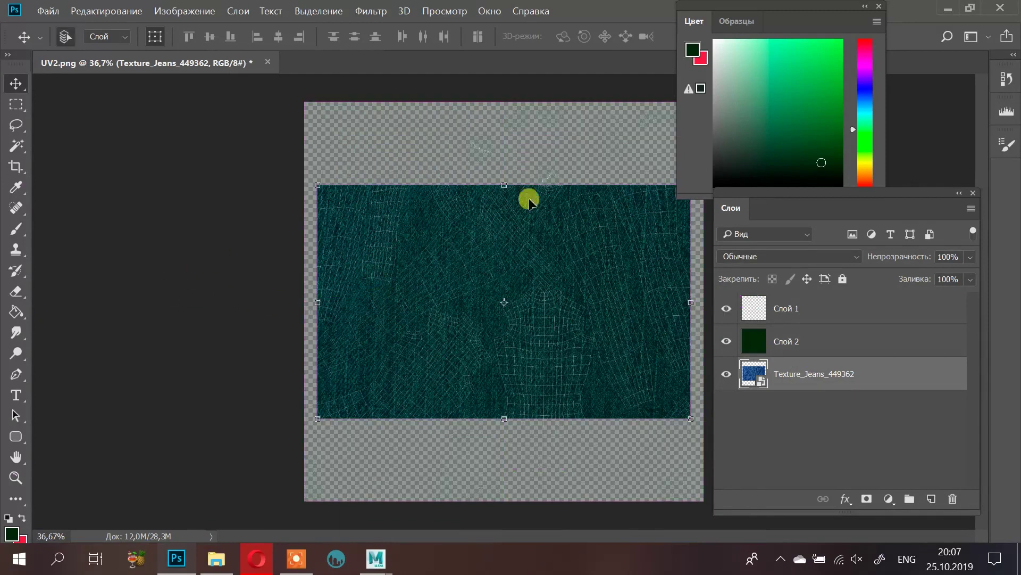
drag(506, 184, 488, 107)
key(ctrl+z)
drag(317, 182, 192, 109)
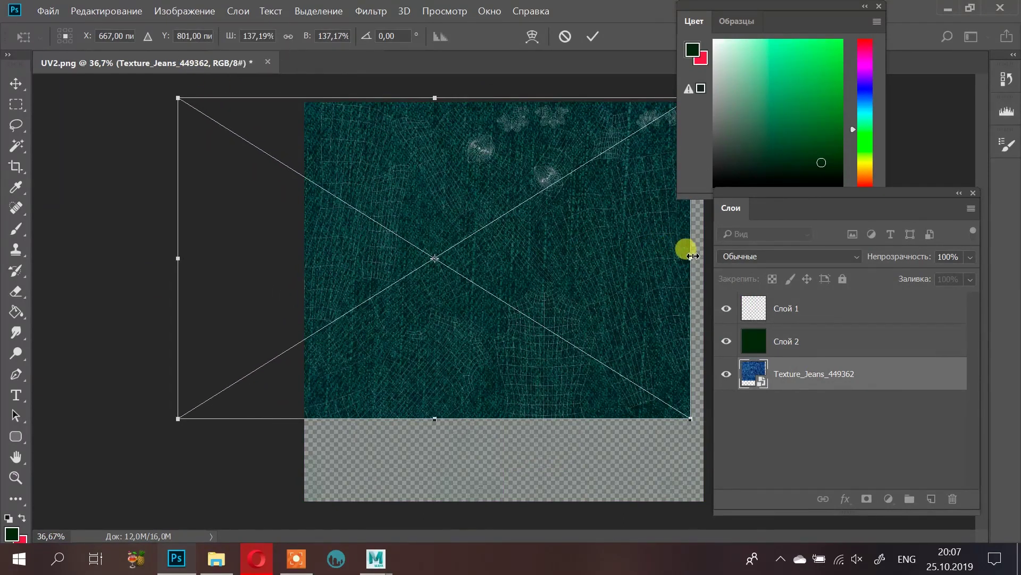
drag(681, 410, 609, 402)
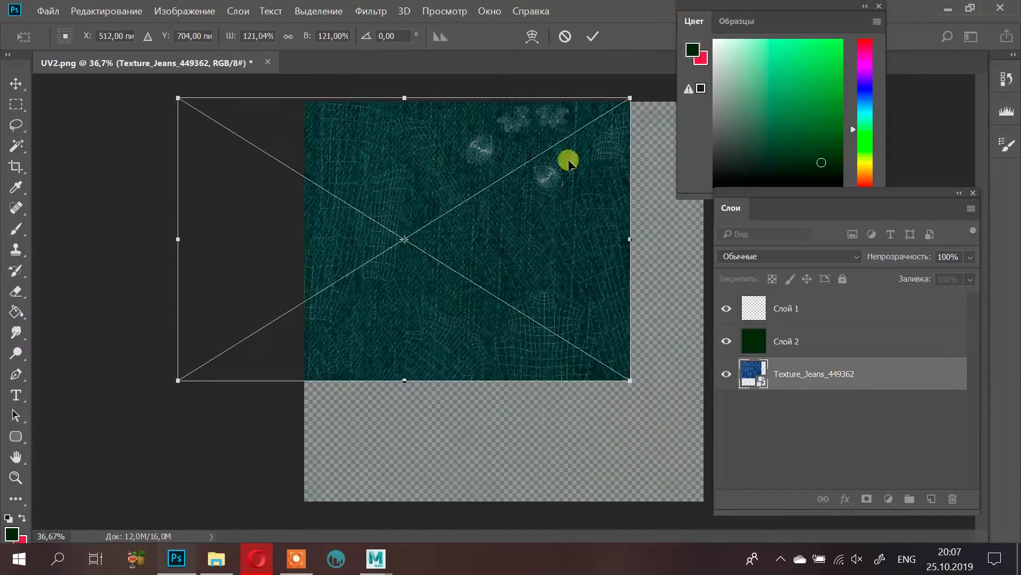
click(598, 40)
Step: Duplicate the Texture_Jeans_449362 layer and place the copy directly beneath the original
alt+drag(525, 223, 618, 337)
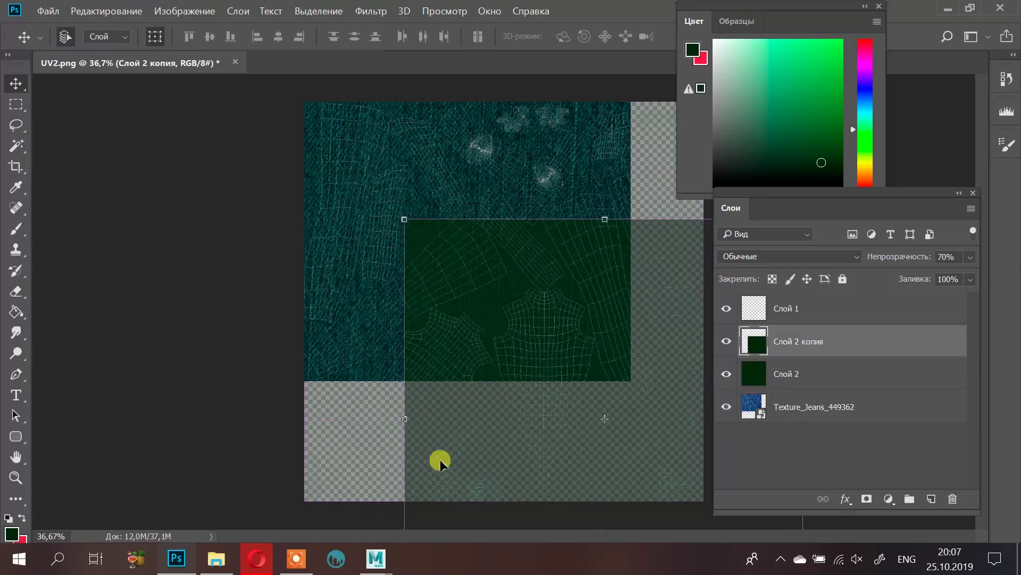
key(ctrl+z)
click(791, 373)
alt+drag(804, 383, 802, 422)
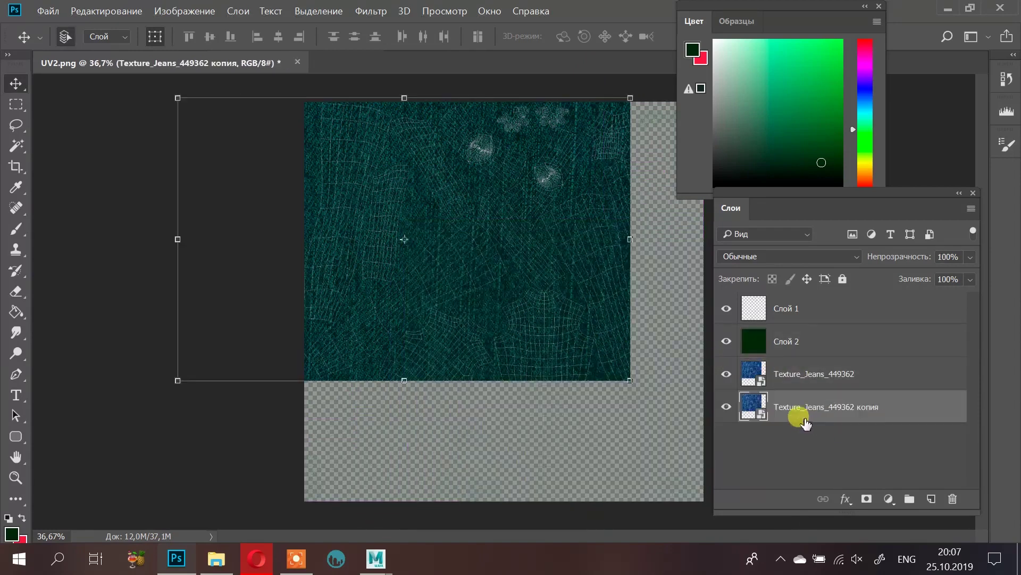
Step: Fully lock the dark green fill layer Слой 2 against changes and deselect all layers
key(ctrl+minus)
alt+scroll(601, 305, down, 1)
alt+scroll(687, 301, up, 2)
drag(512, 275, 576, 343)
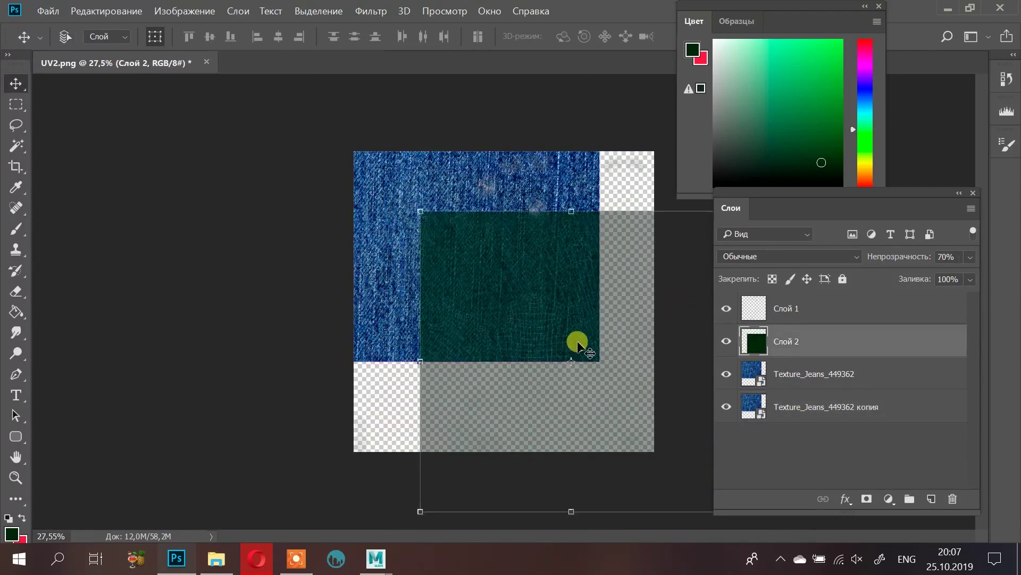
key(ctrl+z)
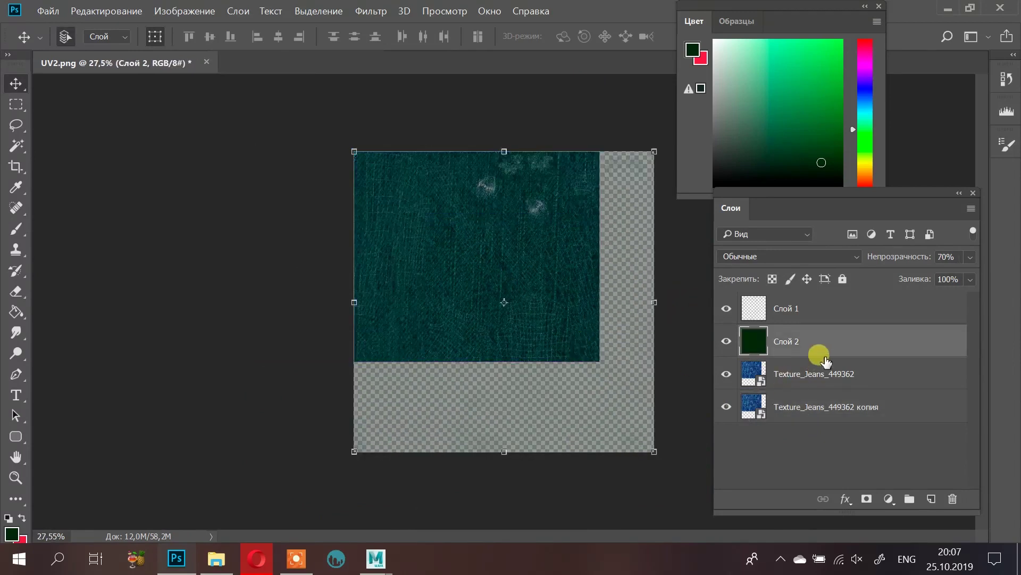
right_click(939, 344)
key(Escape)
click(842, 278)
click(606, 338)
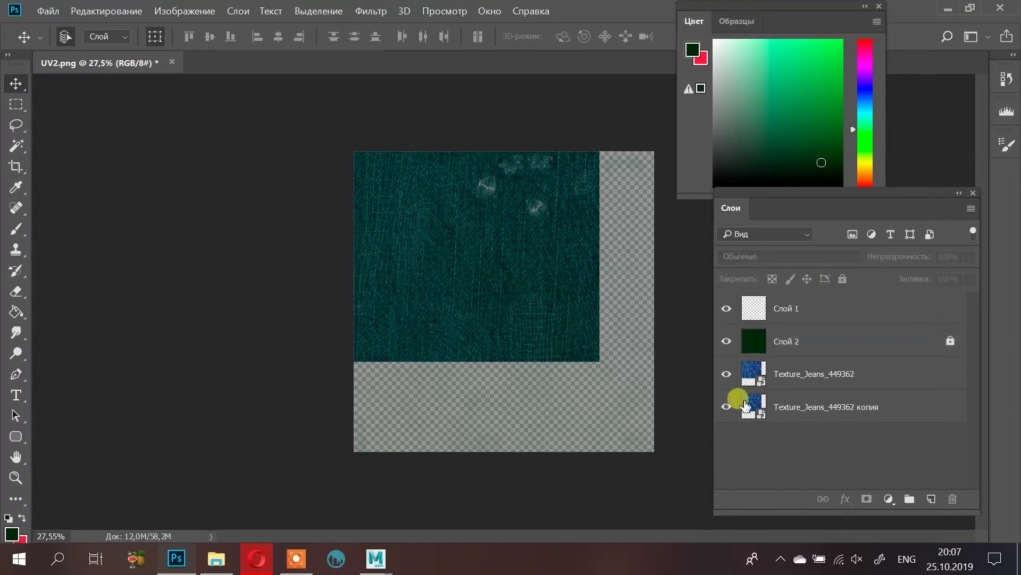
click(822, 406)
drag(512, 250, 709, 283)
key(ctrl+z)
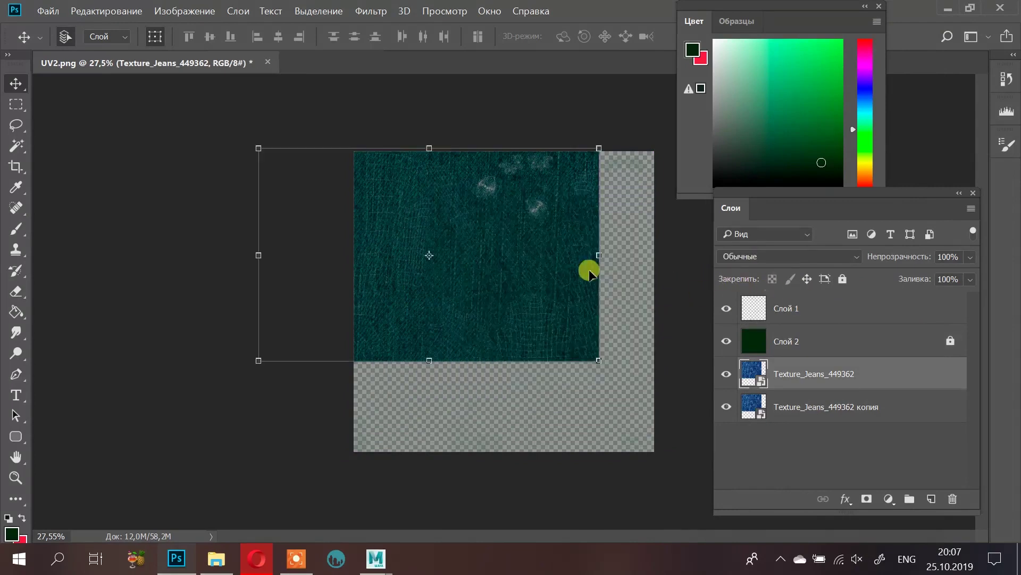
Step: Move the Texture_Jeans_449362 layer over the right part of the canvas, slightly lower than its copy and overlapping it
click(792, 419)
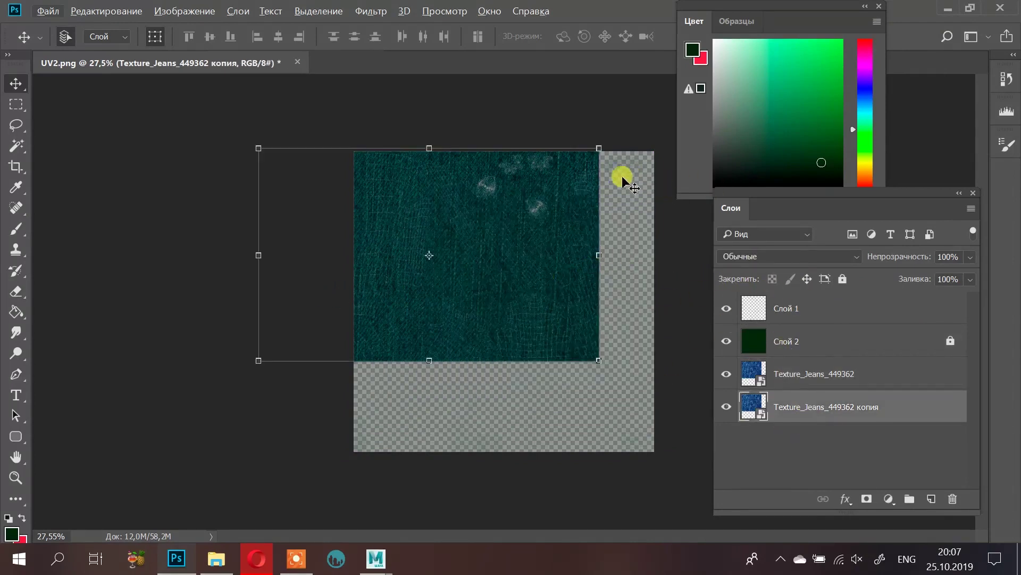
alt+scroll(629, 172, down, 1)
alt+scroll(664, 343, up, 2)
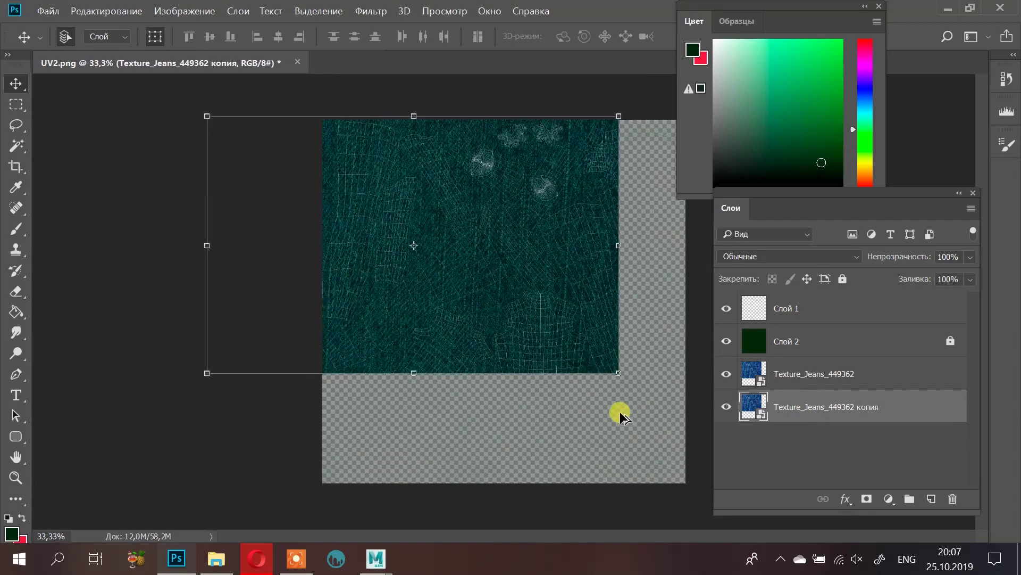
drag(736, 203, 806, 208)
drag(717, 7, 831, 18)
drag(495, 223, 595, 240)
drag(531, 291, 538, 287)
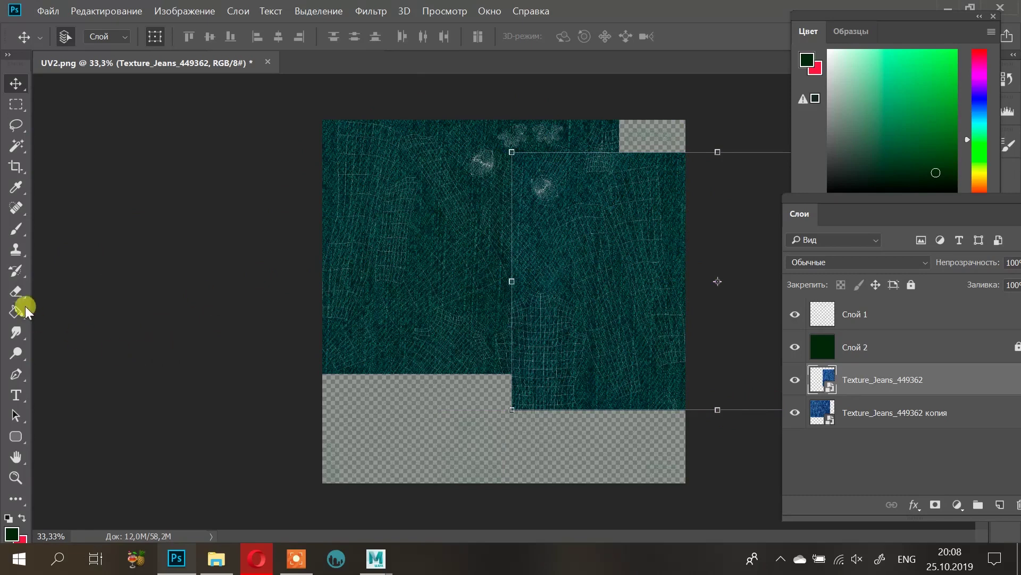
Step: Rasterize the Texture_Jeans_449362 layer, erase part of its upper edge with the Eraser, and set the brush size to 228
click(18, 291)
click(562, 184)
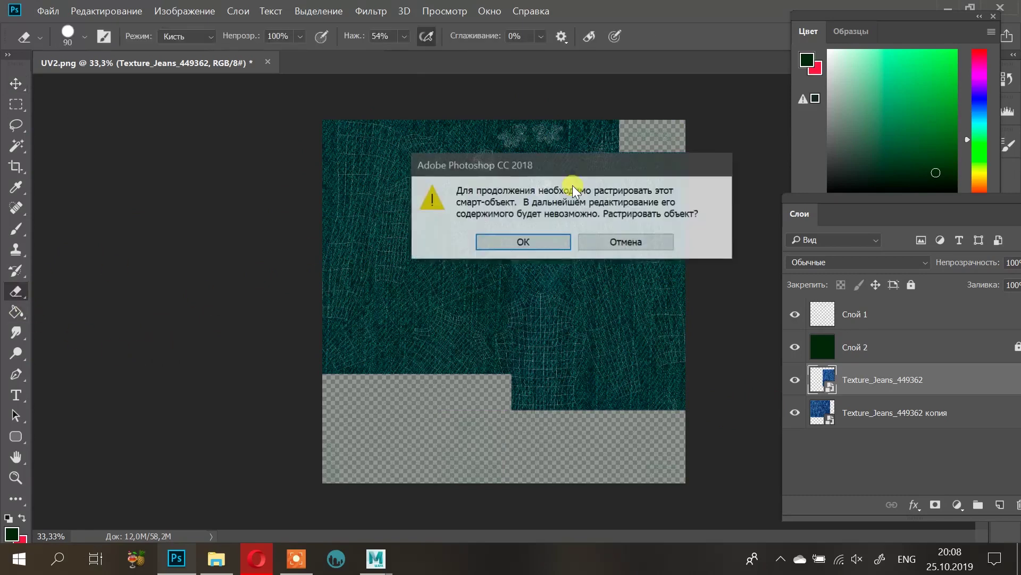
click(519, 241)
mouse_move(595, 151)
mouse_down()
mouse_move(581, 155)
mouse_move(611, 169)
mouse_move(644, 156)
mouse_up()
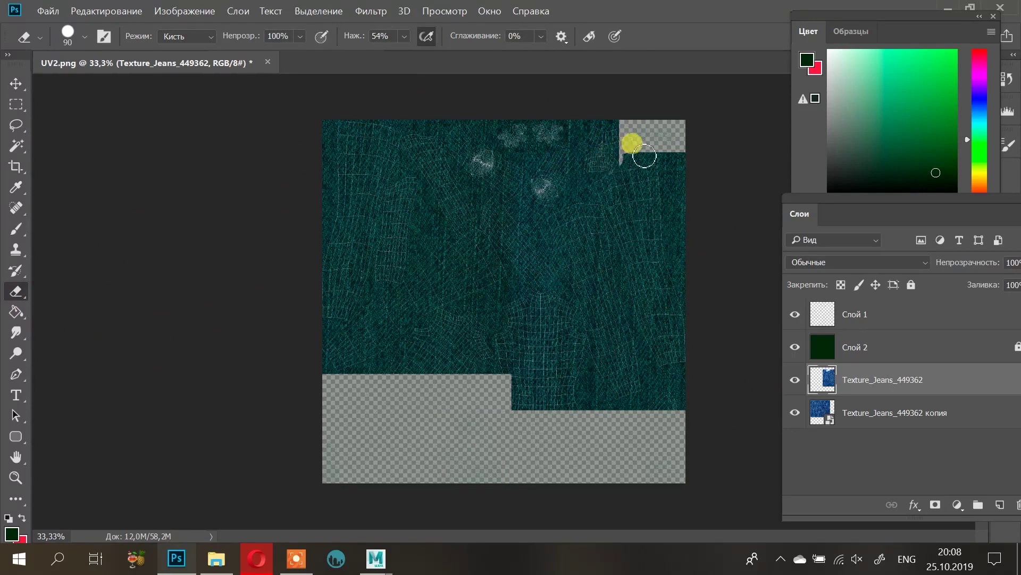
alt+right_drag(609, 147, 691, 196)
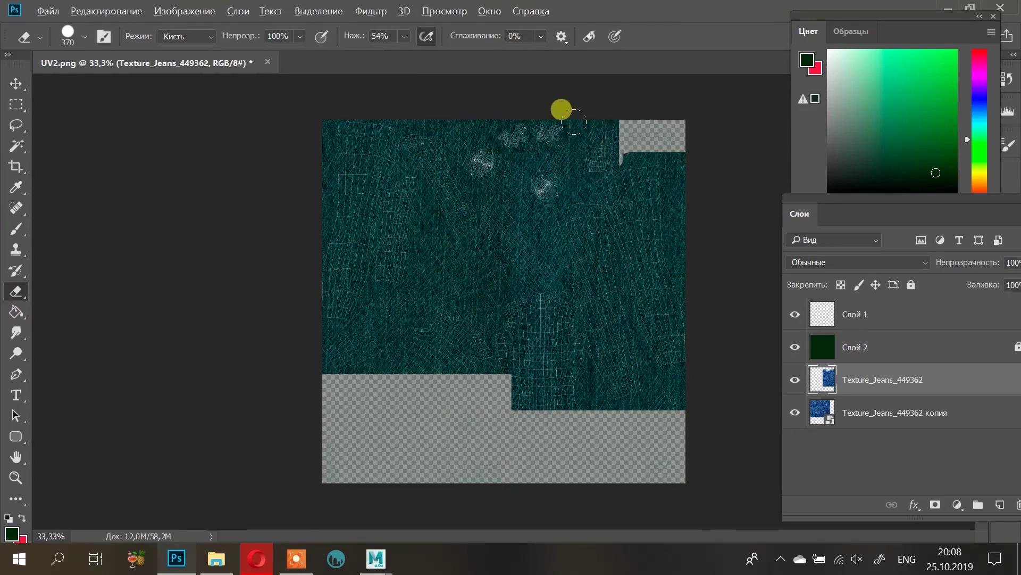
alt+scroll(559, 107, up, 1)
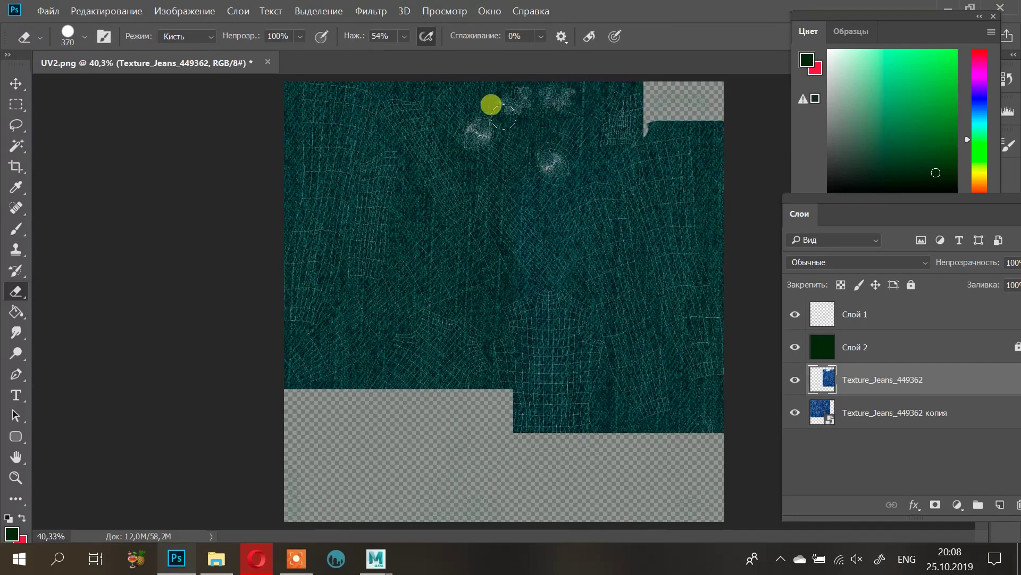
alt+right_drag(524, 162, 519, 167)
Step: Unlock the dark green layer Слой 2, set its opacity to 96%, and lock it again
click(824, 345)
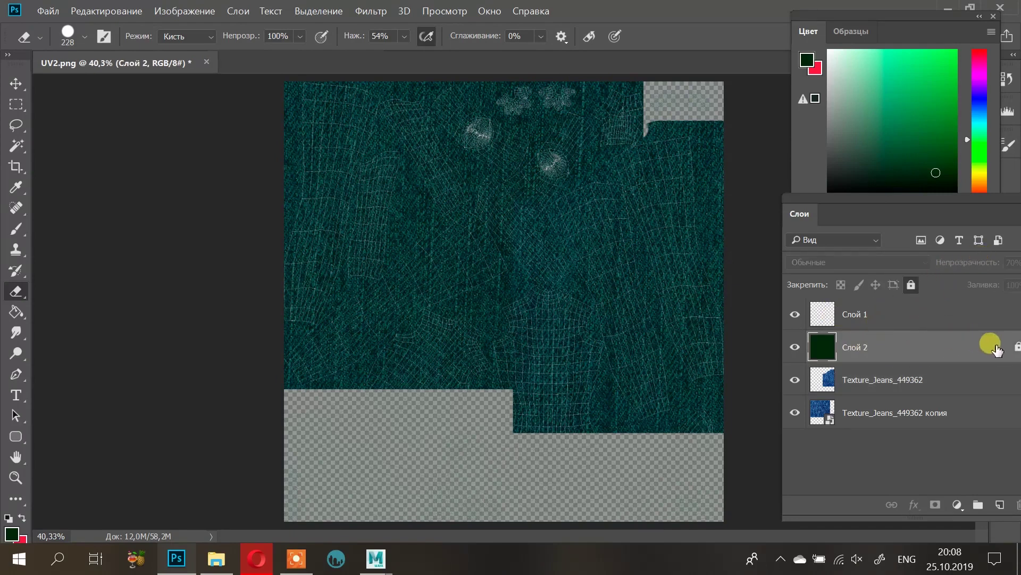
click(1014, 349)
mouse_move(969, 265)
mouse_down()
mouse_move(1016, 268)
mouse_move(963, 265)
mouse_up()
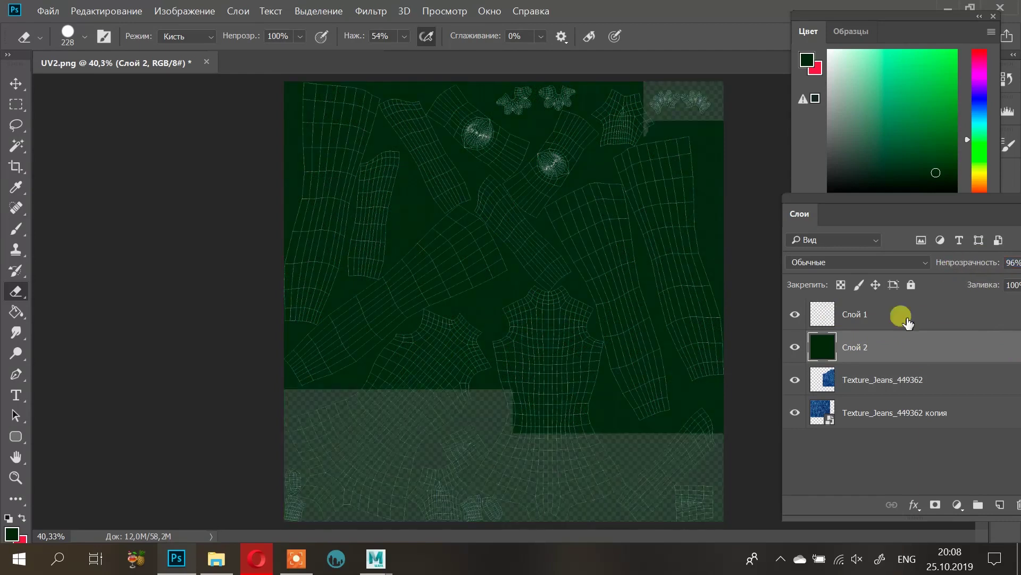
click(912, 285)
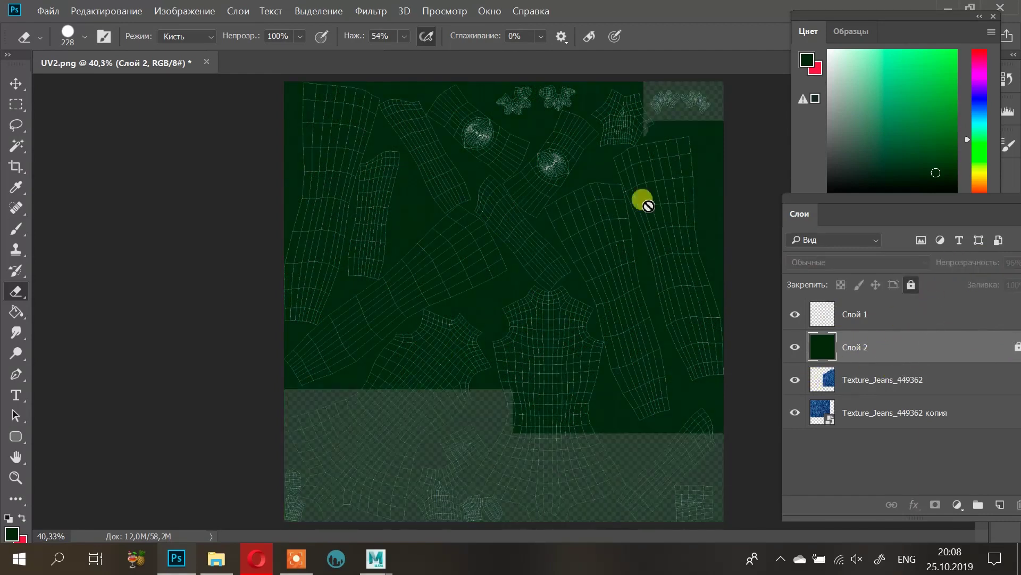
Step: Erase more of the Texture_Jeans_449362 layer's upper edge near the canvas's upper-right corner
click(836, 375)
mouse_move(662, 105)
mouse_down()
mouse_move(619, 99)
mouse_move(685, 81)
mouse_move(685, 90)
mouse_up()
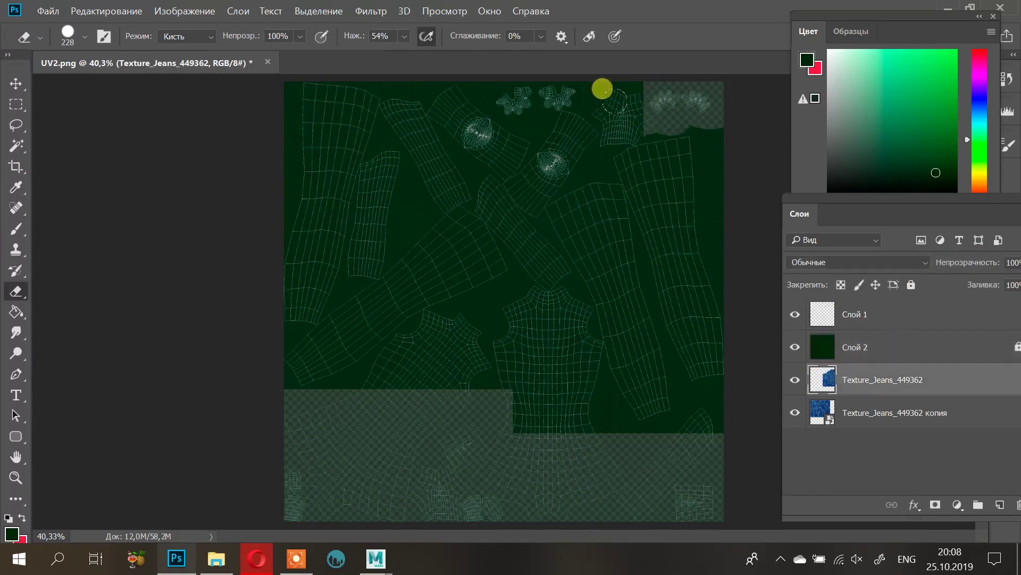
Step: Hide Texture_Jeans_449362 копия and erase the Texture_Jeans_449362 denim over the small diagonal UV shell and the torso shell's upper part
mouse_move(603, 93)
alt+right_down()
mouse_move(625, 123)
mouse_move(610, 112)
mouse_move(605, 78)
alt+right_up()
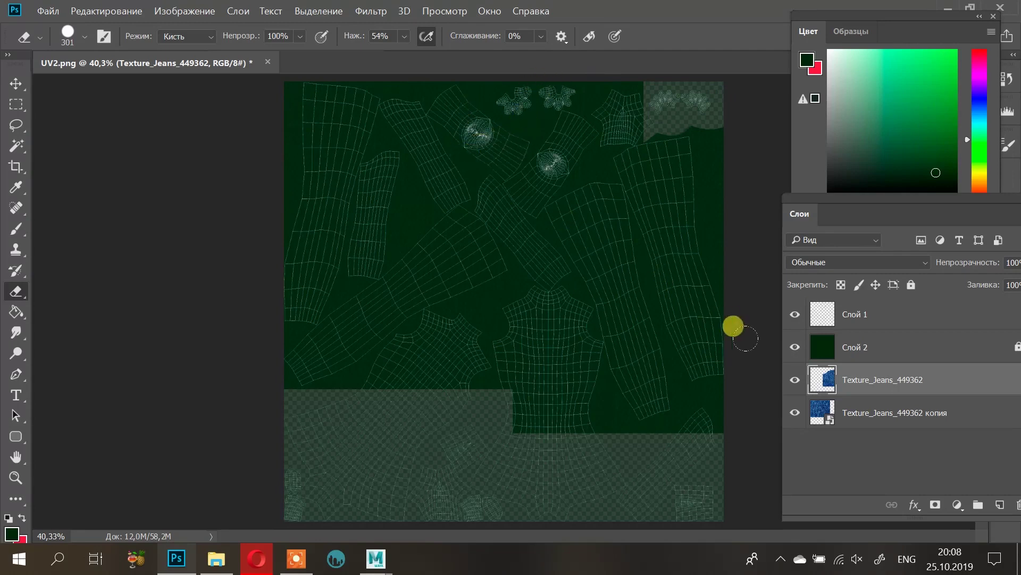
click(794, 414)
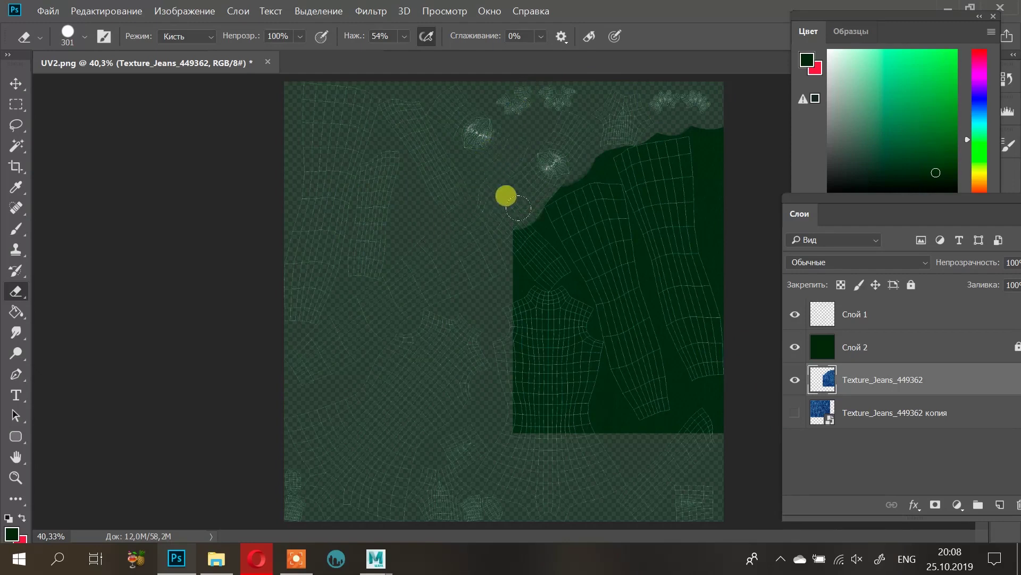
alt+scroll(567, 184, up, 1)
alt+scroll(572, 178, up, 5)
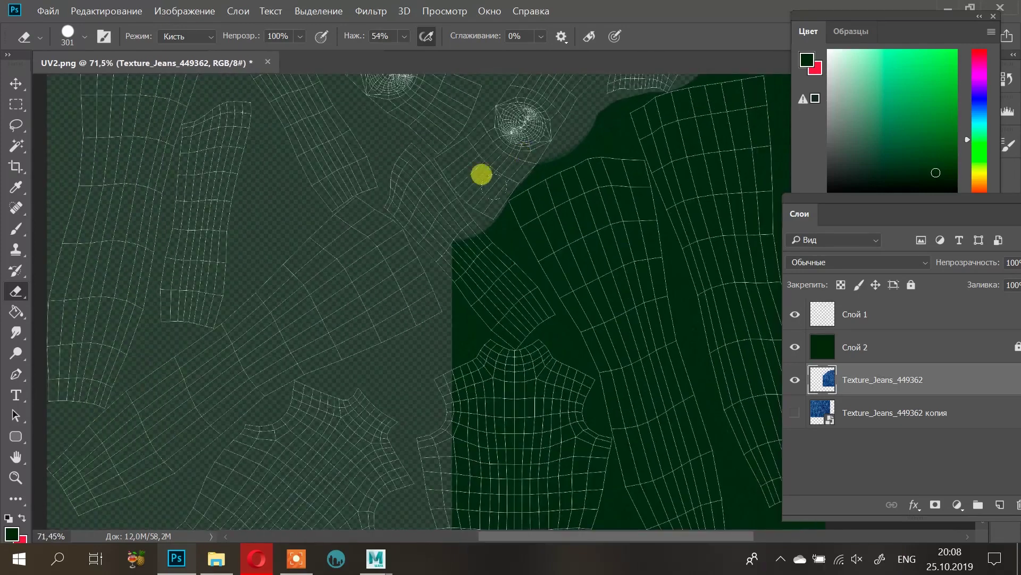
mouse_move(352, 184)
mouse_down()
mouse_move(385, 194)
mouse_move(487, 349)
mouse_up()
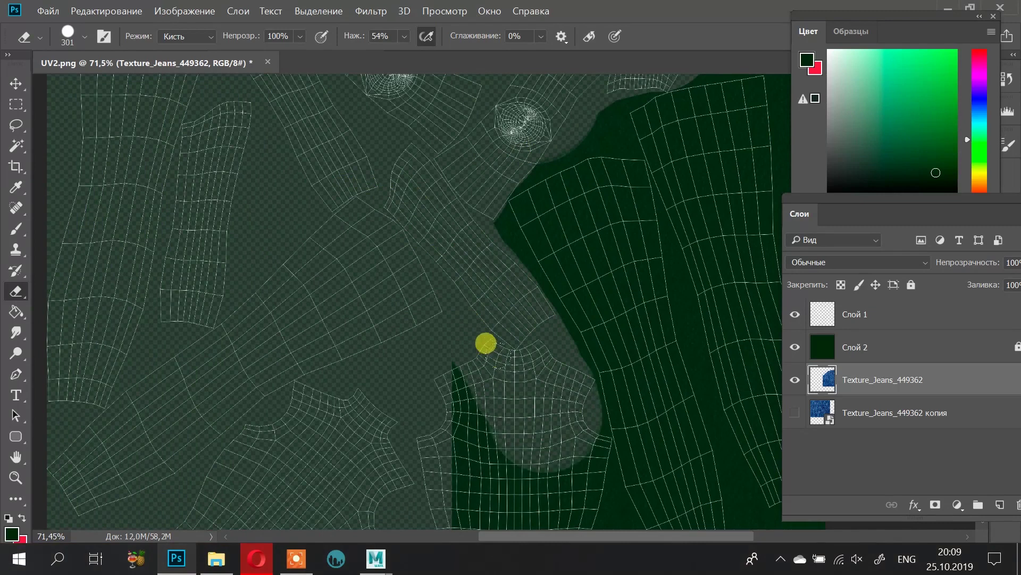
mouse_move(427, 370)
mouse_down()
mouse_move(415, 399)
mouse_move(458, 442)
mouse_up()
Step: Erase the remaining Texture_Jeans_449362 denim over the torso shell and below the right trouser-leg shells
scroll(472, 333, down, 3)
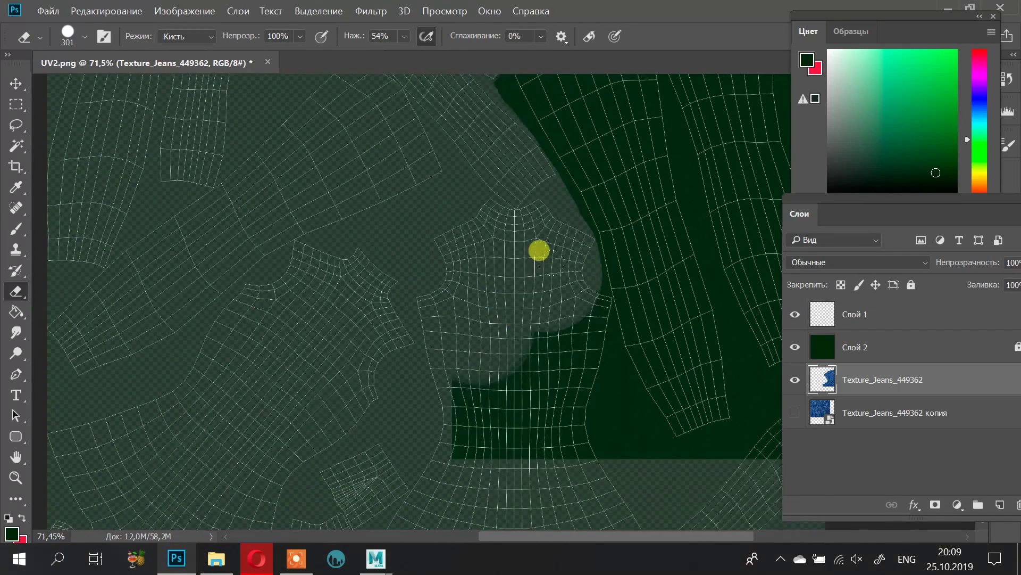
alt+scroll(529, 296, up, 5)
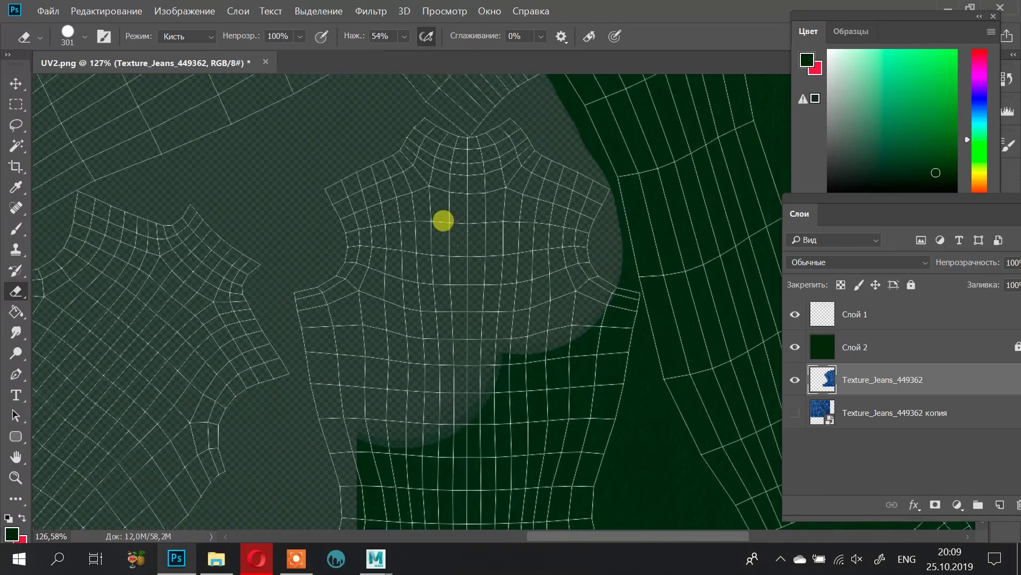
mouse_move(443, 217)
mouse_down()
mouse_move(344, 381)
mouse_move(442, 386)
mouse_move(442, 337)
mouse_move(472, 410)
mouse_move(432, 310)
mouse_up()
alt+scroll(366, 245, down, 3)
alt+scroll(403, 319, down, 4)
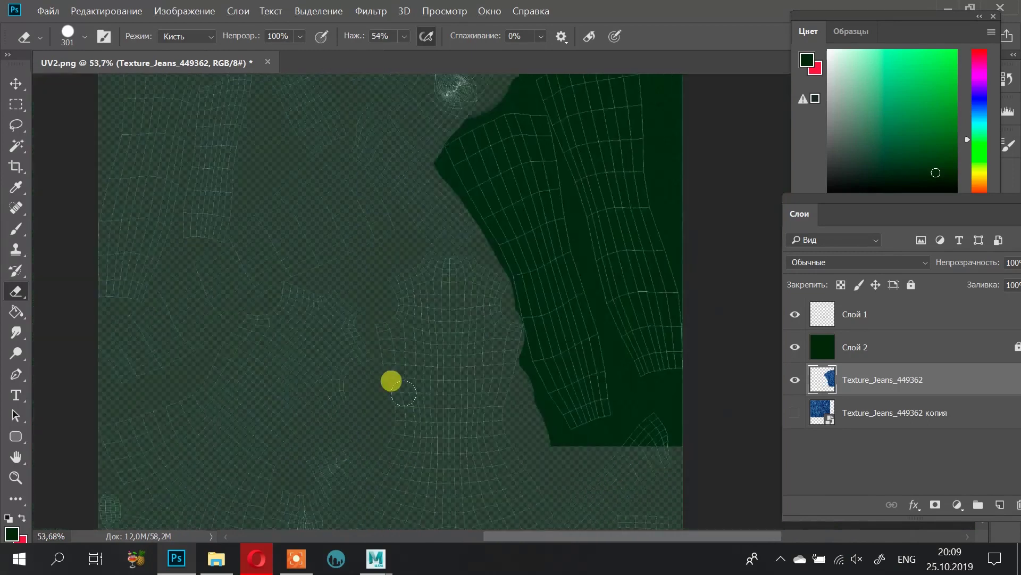
drag(659, 397, 614, 428)
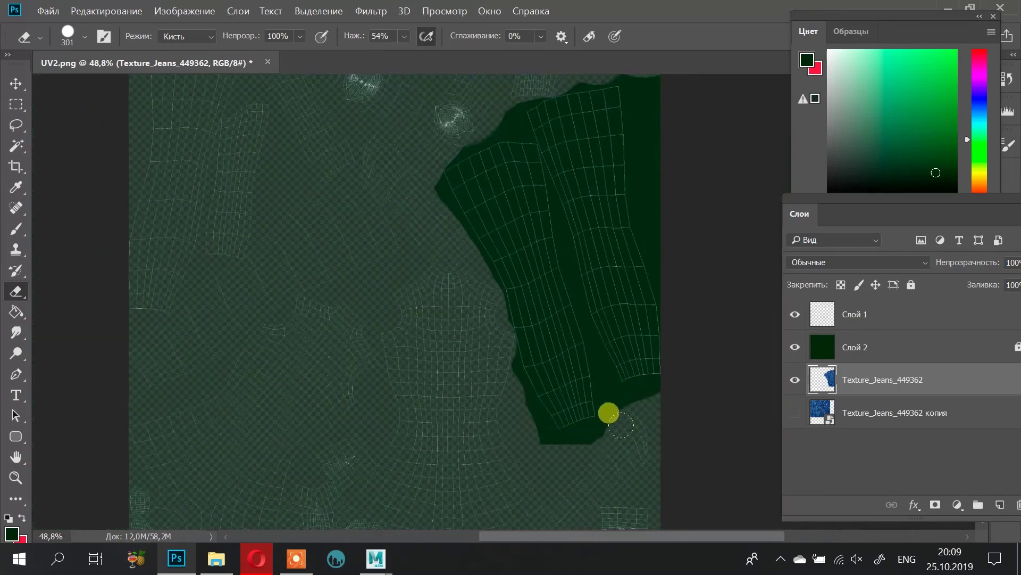
scroll(549, 140, up, 2)
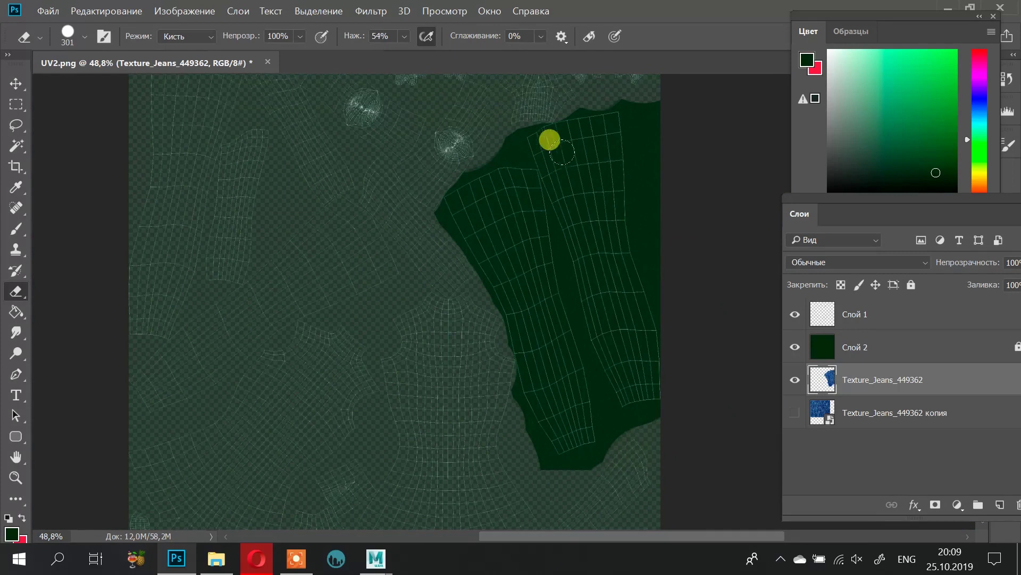
Step: Show Texture_Jeans_449362 копия, hide Texture_Jeans_449362, and rasterize the copy layer for erasing
click(795, 413)
click(795, 380)
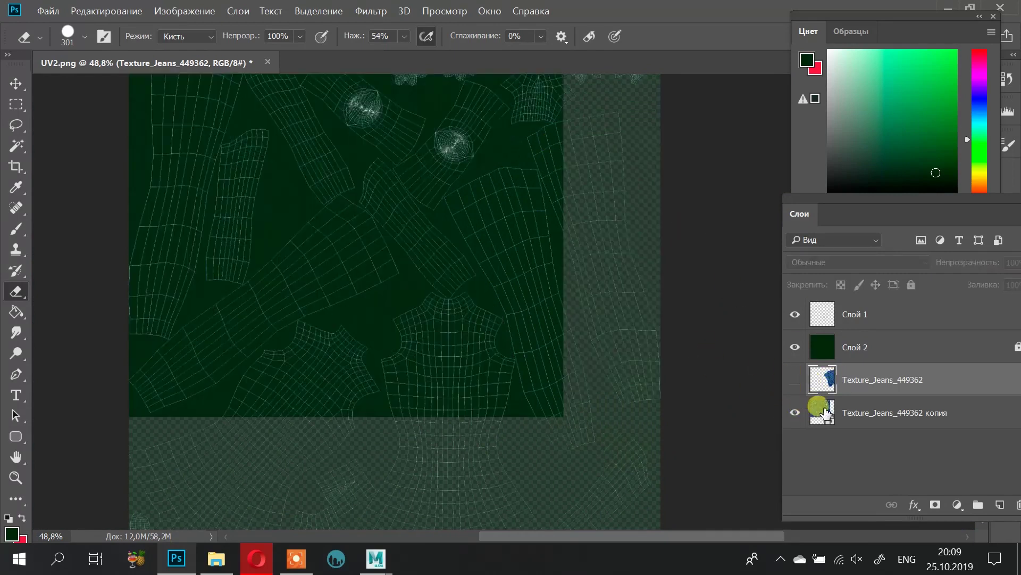
click(270, 198)
click(881, 414)
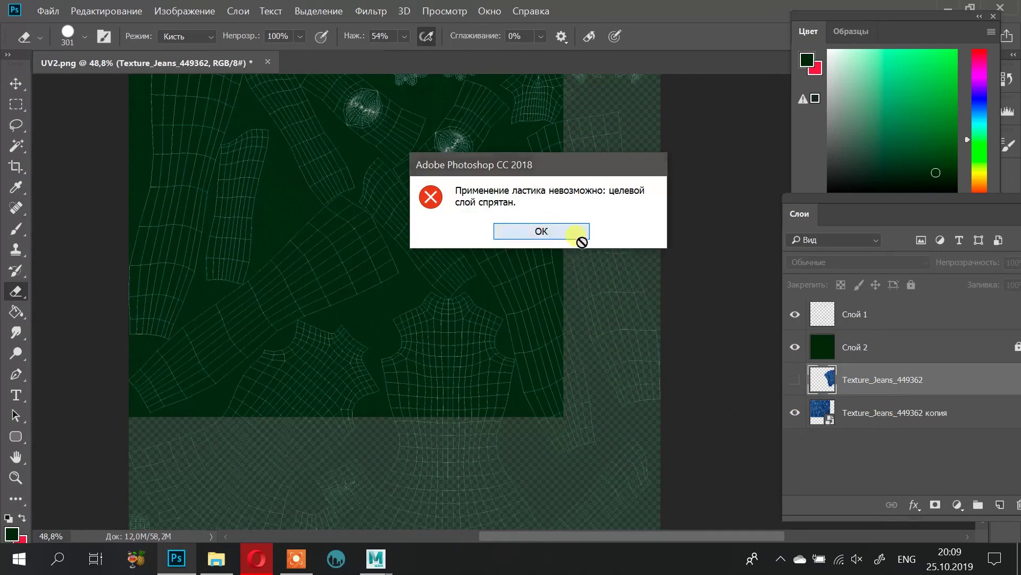
click(541, 231)
click(879, 410)
click(297, 199)
click(522, 244)
Step: Erase the copy layer's denim over the torso shells and the lower-right area, using an eraser size of 295
drag(314, 153, 326, 165)
mouse_move(414, 284)
mouse_down()
mouse_move(184, 409)
mouse_move(273, 350)
mouse_move(244, 375)
mouse_up()
mouse_move(308, 343)
alt+right_down()
mouse_move(367, 365)
mouse_move(308, 346)
alt+right_up()
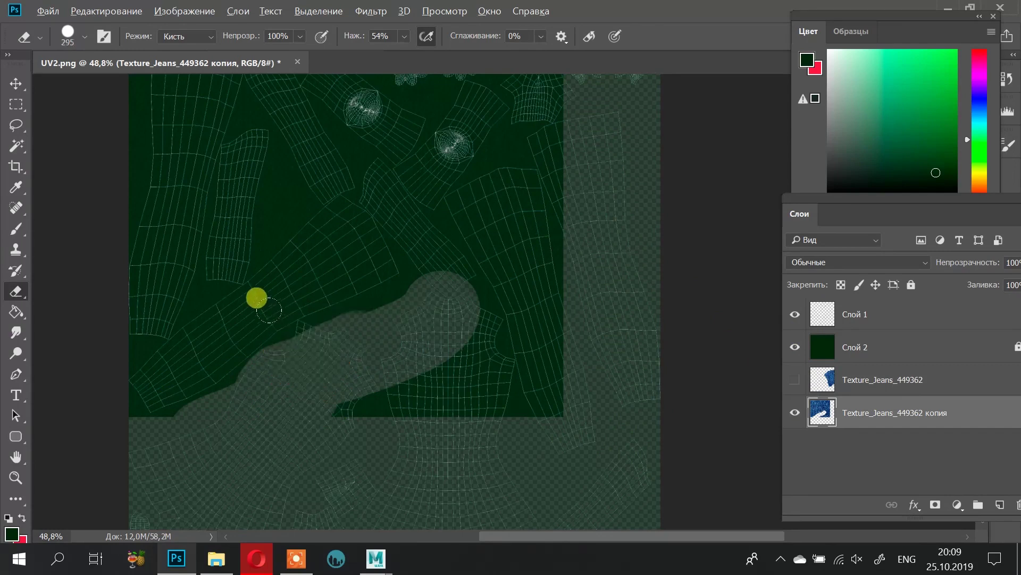
alt+scroll(257, 298, up, 2)
mouse_move(285, 311)
mouse_down()
mouse_move(283, 294)
mouse_move(270, 300)
mouse_up()
mouse_move(397, 290)
mouse_down()
mouse_move(375, 275)
mouse_move(486, 212)
mouse_move(508, 219)
mouse_move(683, 161)
mouse_move(668, 371)
mouse_move(276, 381)
mouse_move(488, 426)
mouse_move(467, 308)
mouse_up()
scroll(467, 309, down, 1)
alt+scroll(467, 308, down, 3)
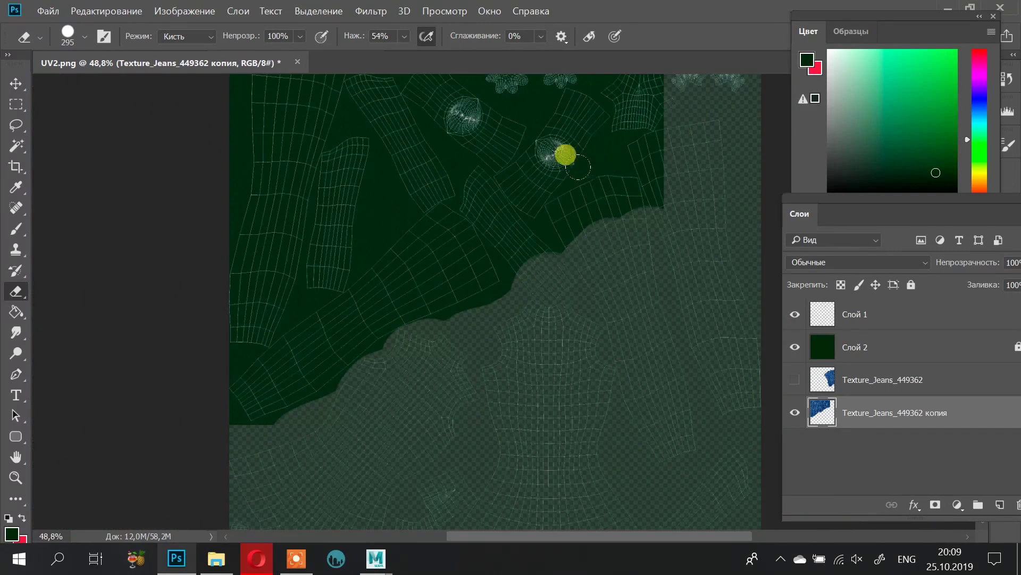
Step: Erase the copy layer's denim over the upper-right shells, up to the end of the large diagonal shell
mouse_move(463, 109)
mouse_down()
mouse_move(484, 133)
mouse_move(502, 190)
mouse_move(438, 119)
mouse_move(559, 174)
mouse_move(615, 37)
mouse_up()
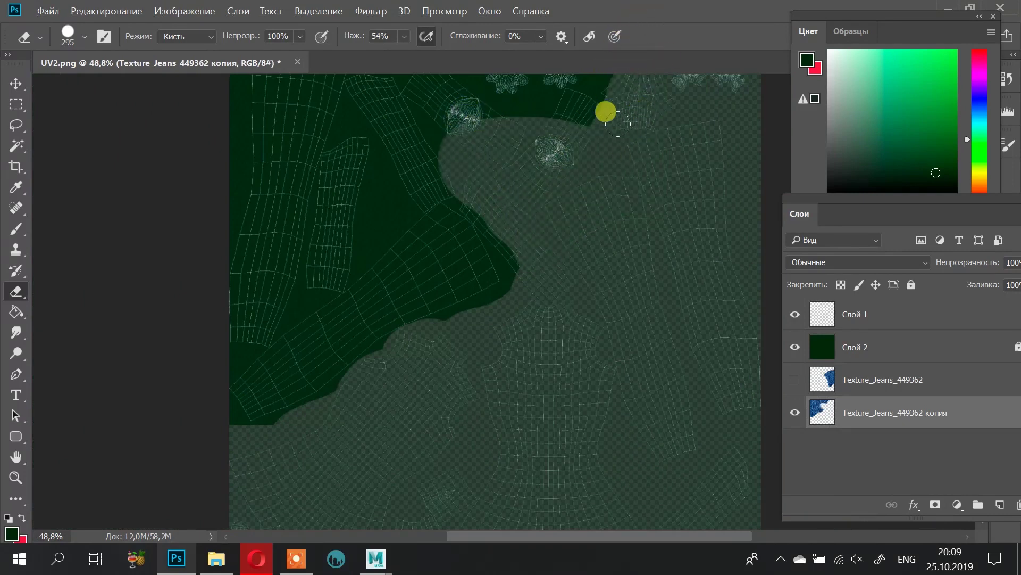
alt+scroll(595, 121, up, 1)
alt+scroll(565, 283, up, 2)
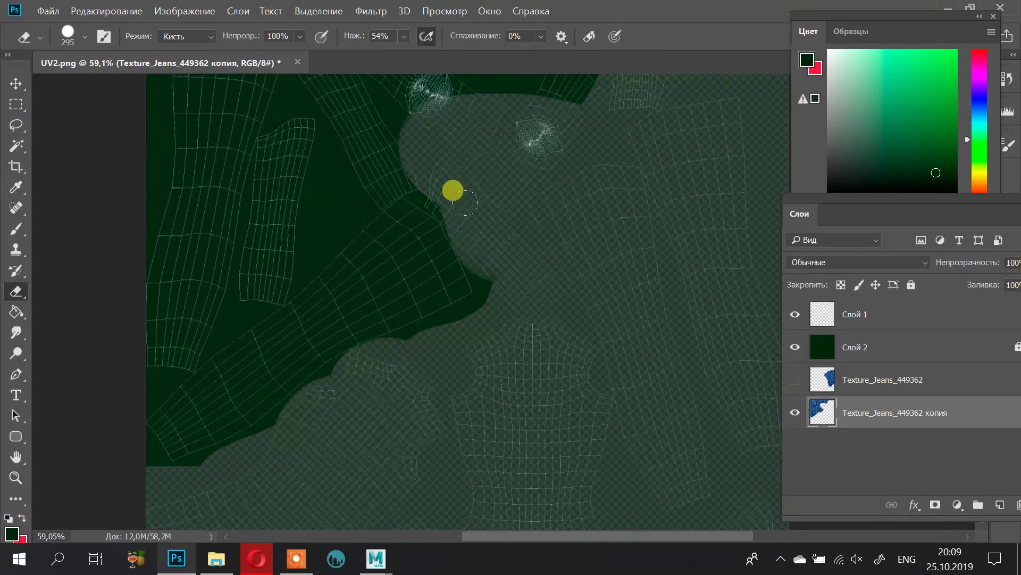
drag(454, 166, 493, 237)
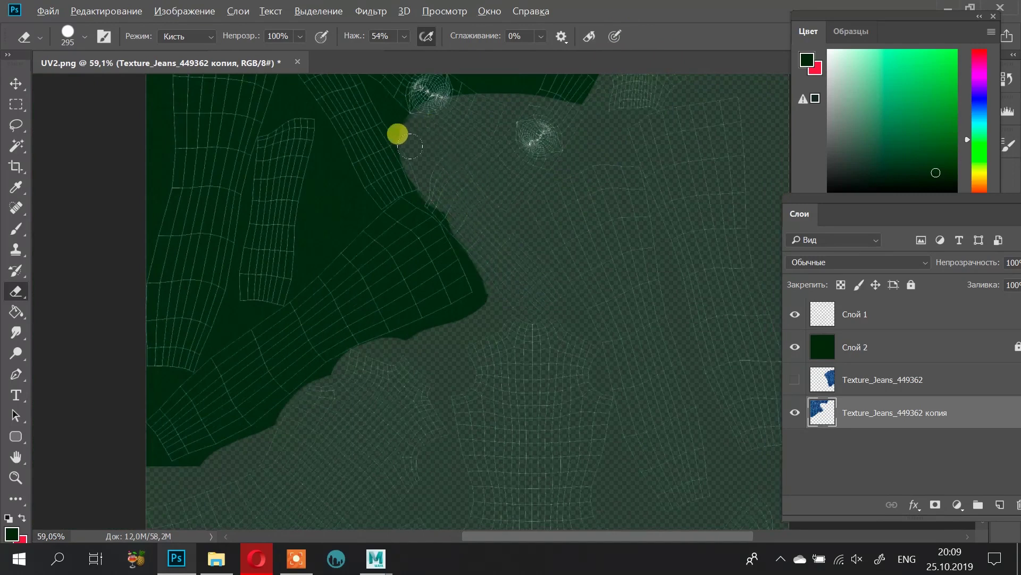
Step: Reduce the eraser size to 156 and erase the copy layer's denim around the lower end of the upper-centre sleeve shell
alt+scroll(398, 134, up, 5)
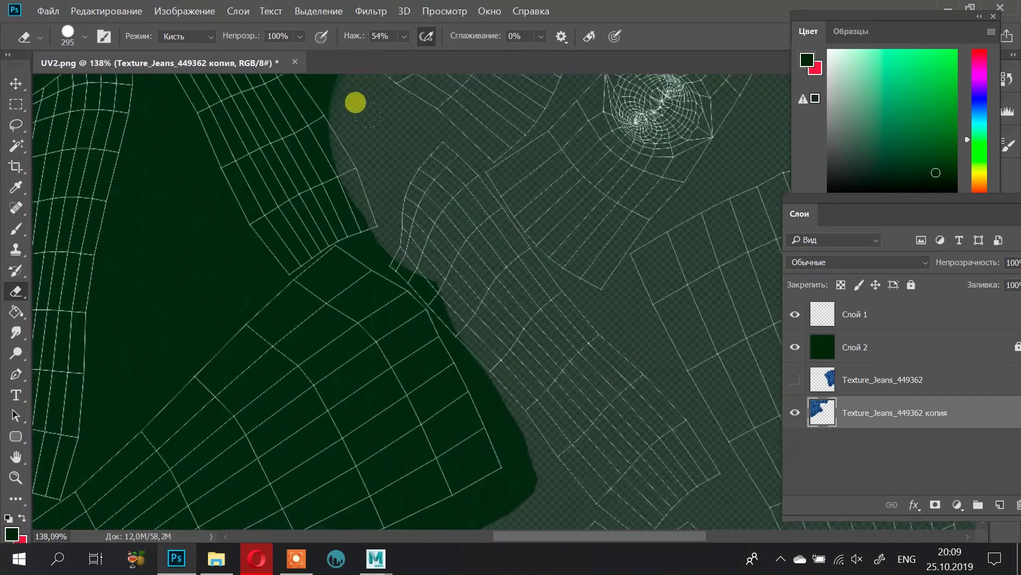
alt+scroll(353, 103, up, 1)
mouse_move(497, 196)
alt+right_down()
mouse_move(468, 201)
mouse_move(349, 150)
alt+right_up()
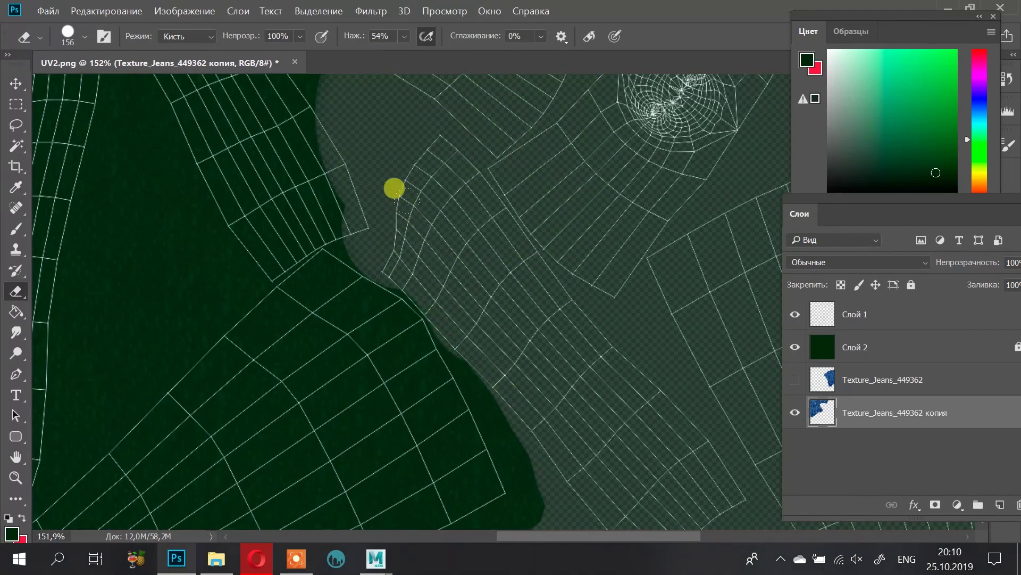
mouse_move(374, 178)
mouse_down()
mouse_move(262, 110)
mouse_move(222, 105)
mouse_move(186, 161)
mouse_up()
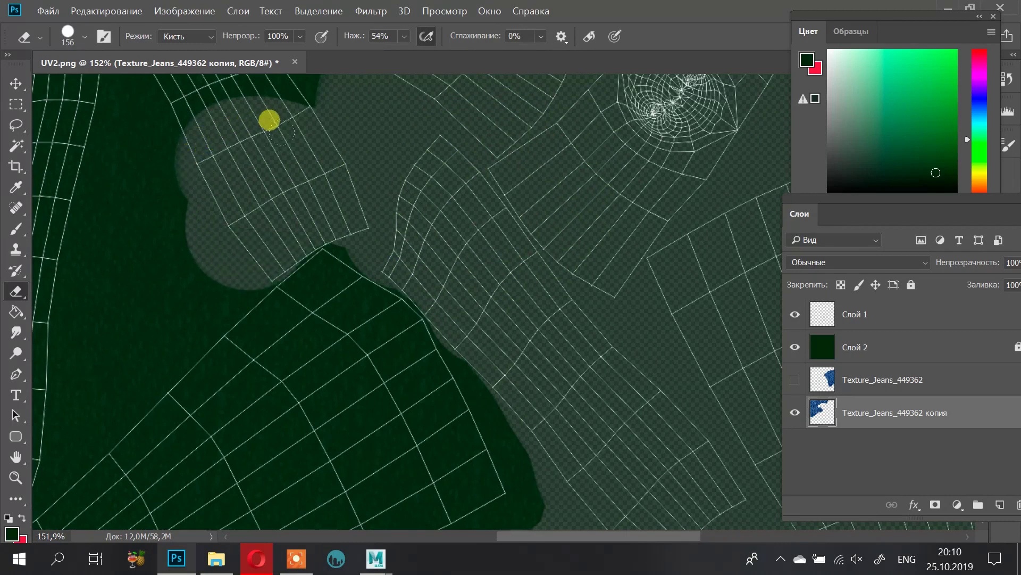
mouse_move(161, 161)
mouse_down()
mouse_move(123, 177)
mouse_move(106, 214)
mouse_up()
alt+scroll(179, 190, down, 5)
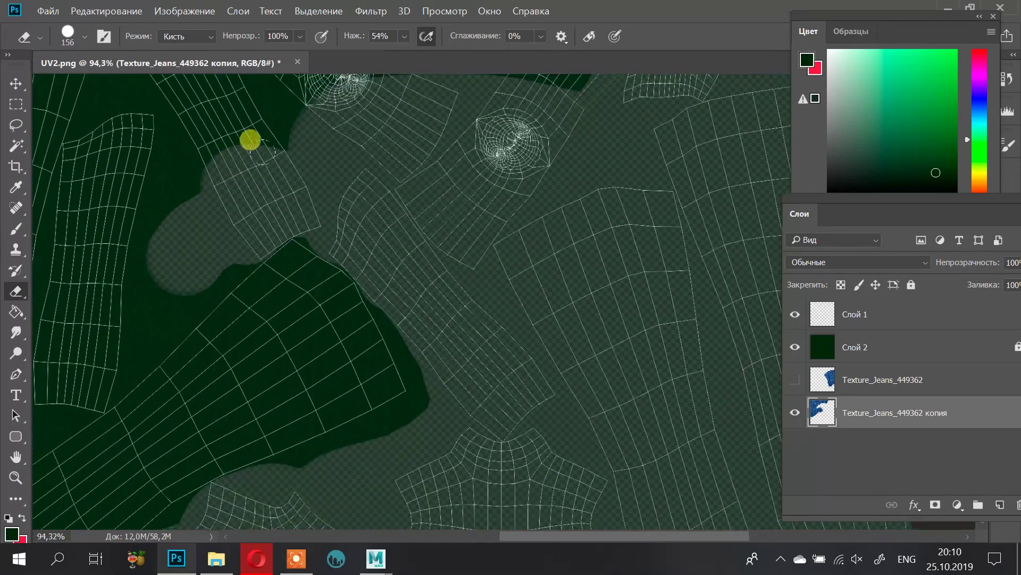
alt+scroll(160, 147, down, 6)
alt+scroll(382, 274, up, 1)
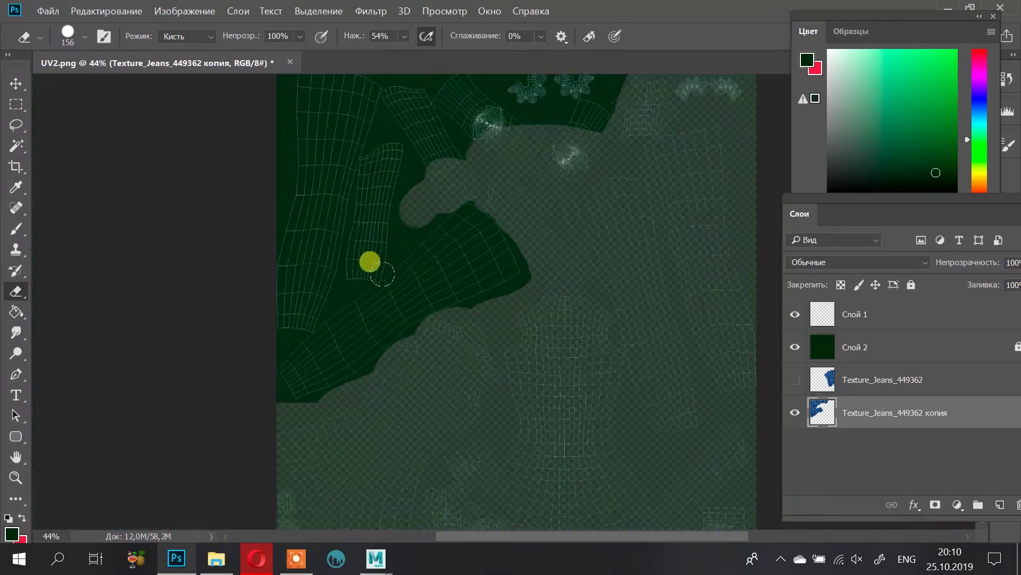
alt+scroll(343, 245, up, 3)
mouse_move(218, 335)
mouse_down()
mouse_move(149, 335)
mouse_move(168, 340)
mouse_up()
alt+scroll(229, 321, up, 5)
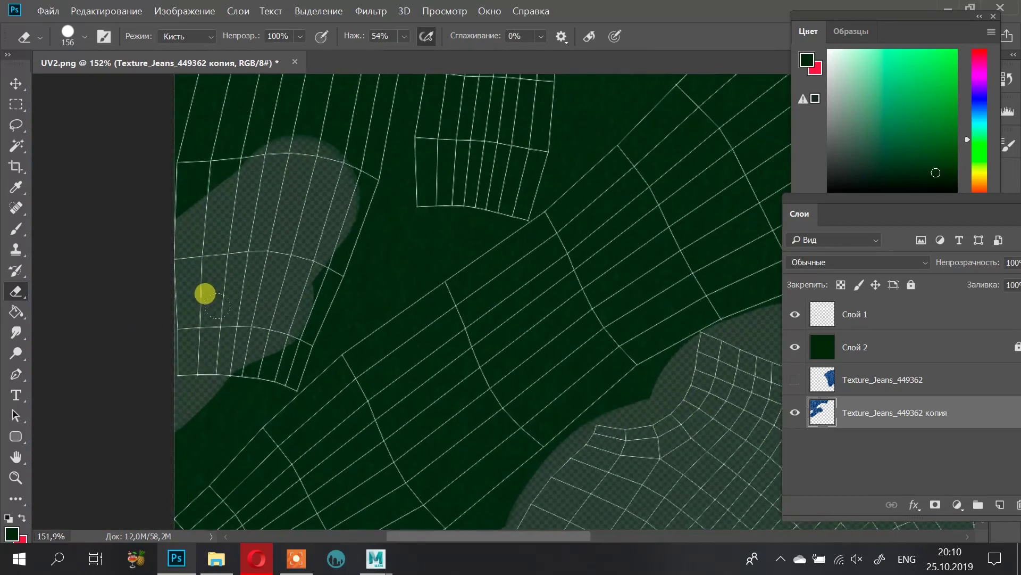
mouse_move(183, 247)
mouse_down()
mouse_move(119, 254)
mouse_move(369, 77)
mouse_move(317, 246)
mouse_move(279, 241)
mouse_up()
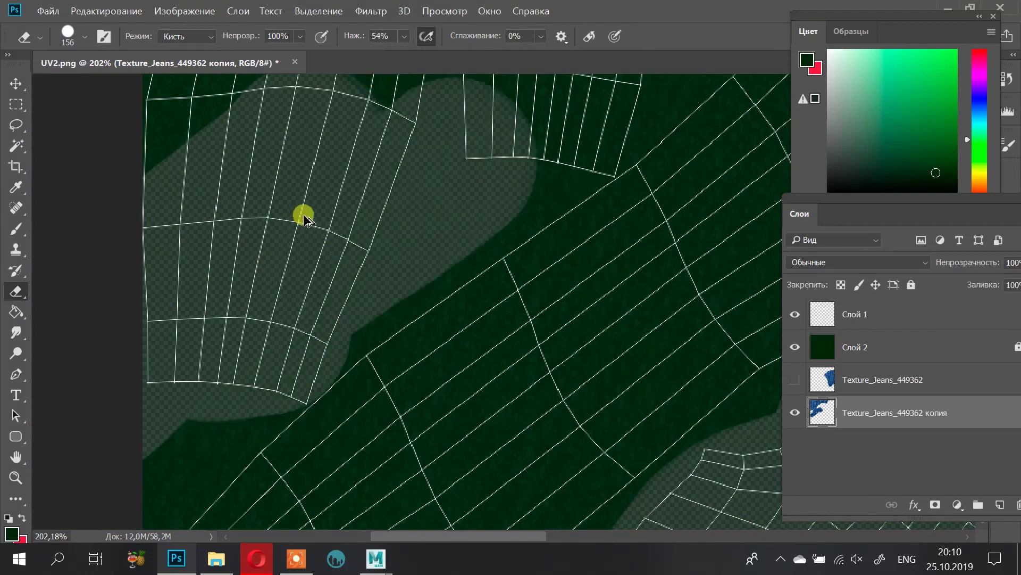
key(ctrl+z)
Step: Erase the copy layer's denim along the narrow strip shell between the far-left leg shell and the diagonal shell
alt+scroll(353, 176, down, 5)
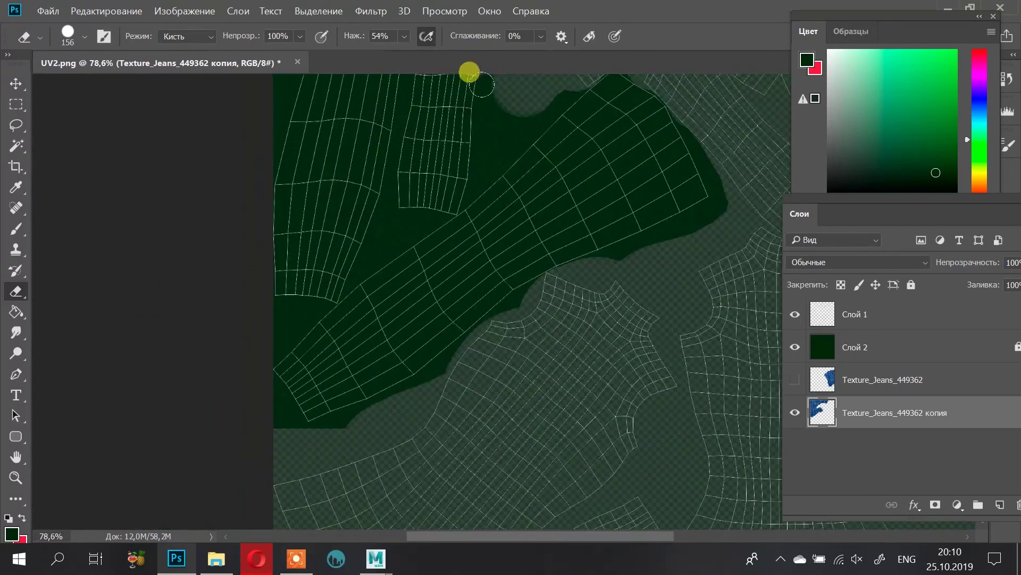
scroll(470, 72, up, 6)
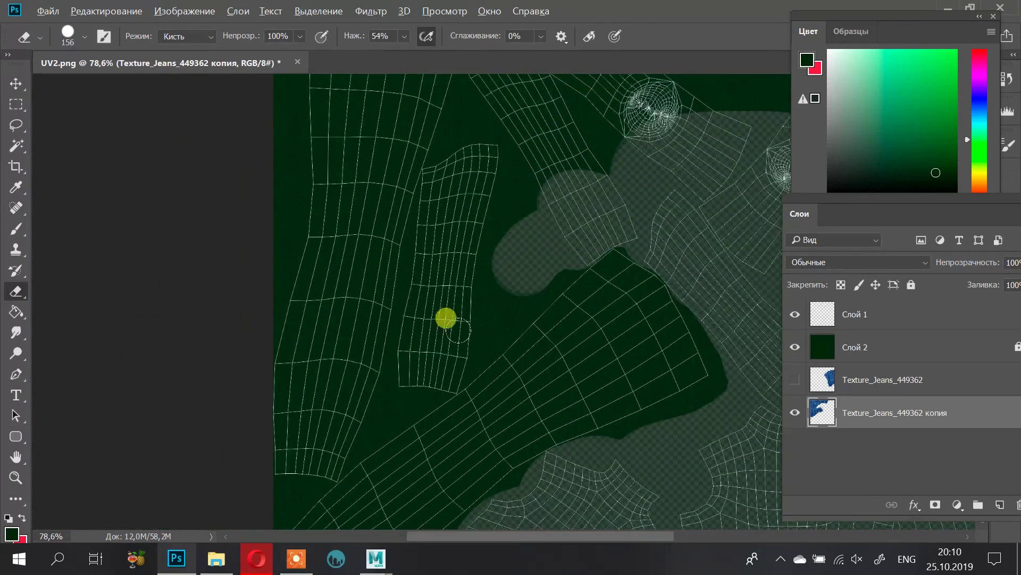
alt+scroll(446, 318, up, 6)
mouse_move(307, 251)
mouse_down()
mouse_move(256, 262)
mouse_move(273, 173)
mouse_move(293, 156)
mouse_move(346, 18)
mouse_up()
alt+scroll(367, 96, down, 2)
scroll(402, 128, up, 5)
mouse_move(341, 256)
mouse_down()
mouse_move(358, 127)
mouse_move(376, 164)
mouse_move(342, 189)
mouse_up()
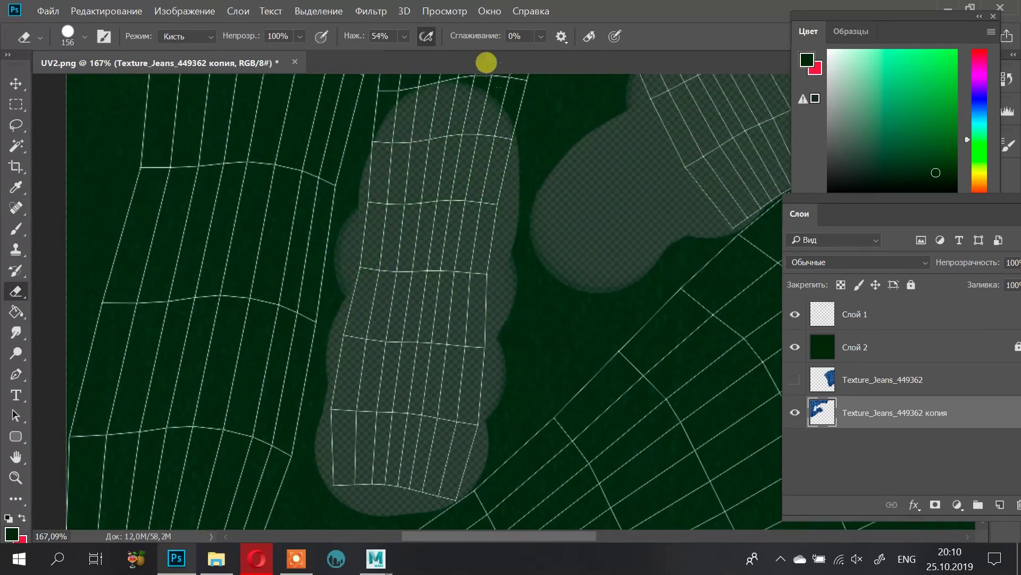
alt+scroll(468, 122, down, 2)
scroll(607, 130, up, 3)
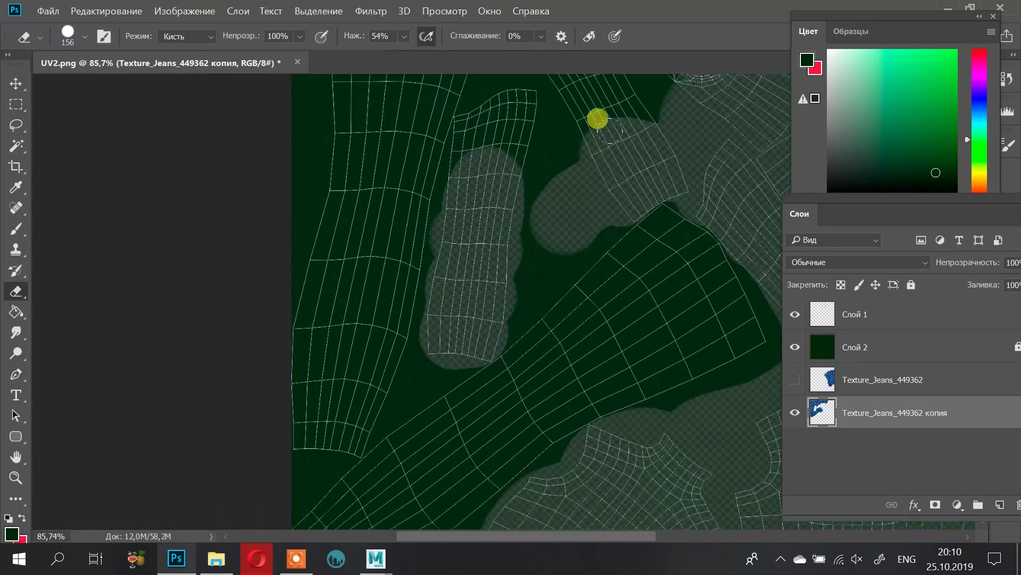
scroll(559, 117, up, 4)
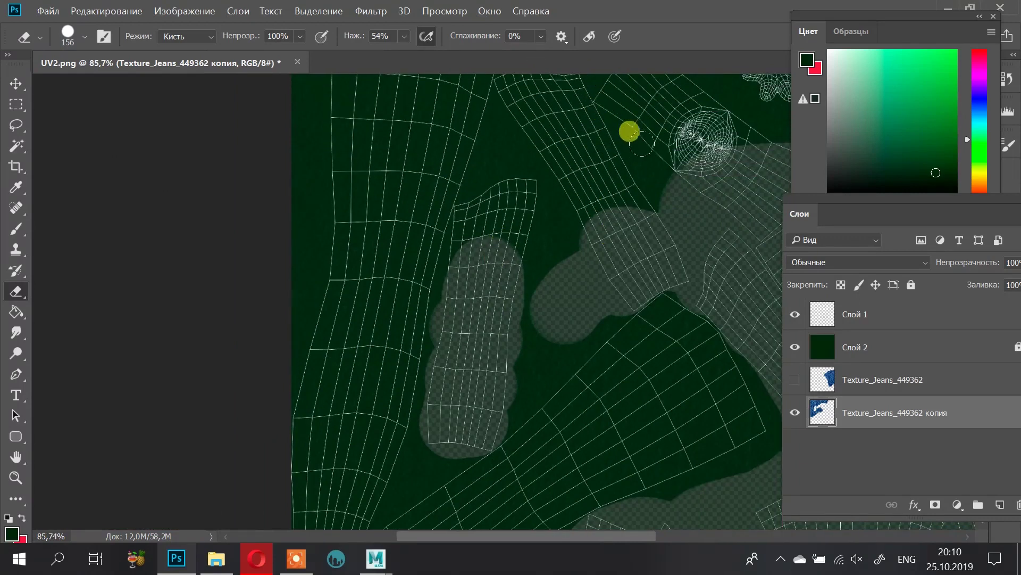
mouse_move(546, 282)
mouse_down()
mouse_move(484, 319)
mouse_move(442, 283)
mouse_up()
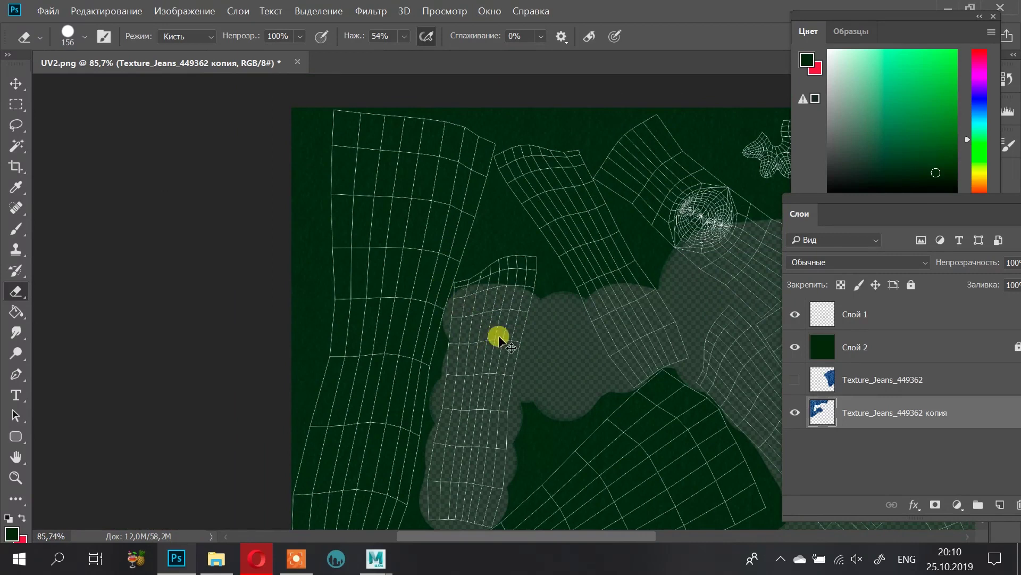
key(ctrl+z)
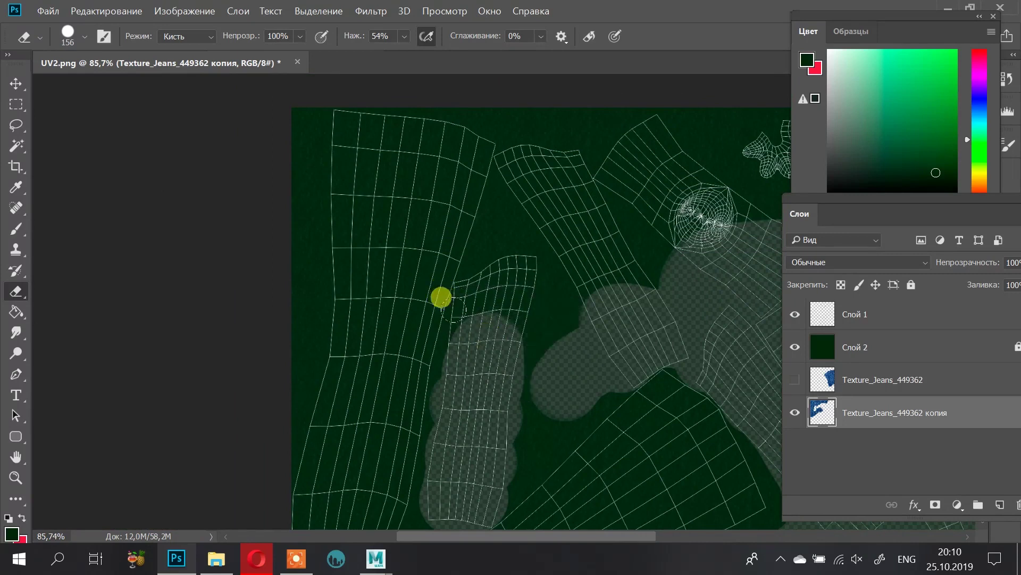
Step: Erase the copy layer's denim over the narrow strip's top end, the upper sleeve shells and the small shells along the top
mouse_move(461, 306)
mouse_down()
mouse_move(463, 275)
mouse_move(492, 242)
mouse_move(511, 141)
mouse_move(570, 143)
mouse_move(552, 254)
mouse_move(515, 336)
mouse_up()
mouse_move(596, 245)
mouse_down()
mouse_move(630, 104)
mouse_move(659, 91)
mouse_move(552, 95)
mouse_up()
drag(558, 532, 655, 531)
mouse_move(465, 117)
mouse_down()
mouse_move(299, 114)
mouse_move(522, 119)
mouse_up()
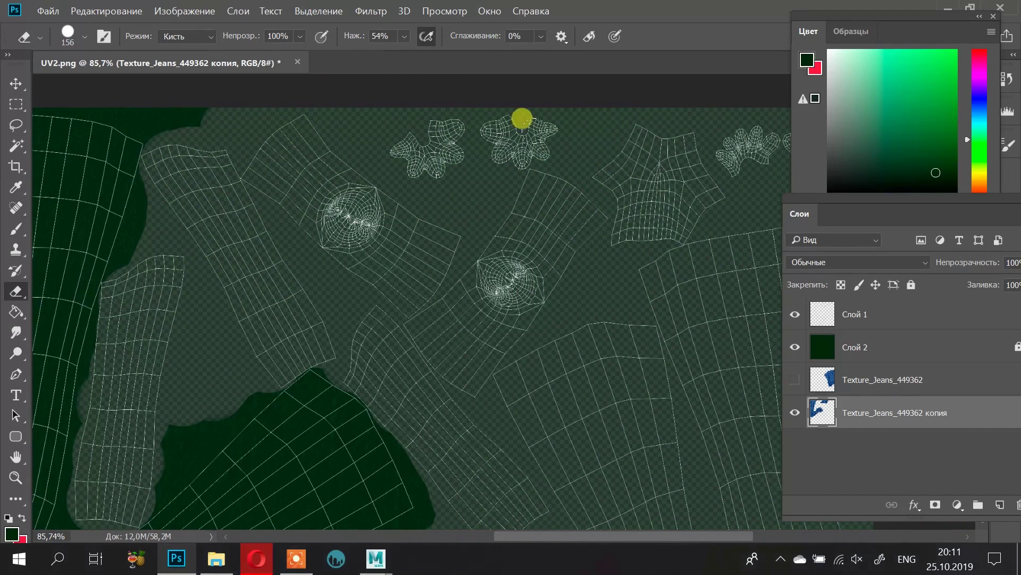
Step: Hide Слой 2 and the UV wireframe on Слой 1, and show Texture_Jeans_449362 together with its copy
click(795, 348)
scroll(540, 269, right, 1)
alt+scroll(474, 290, down, 4)
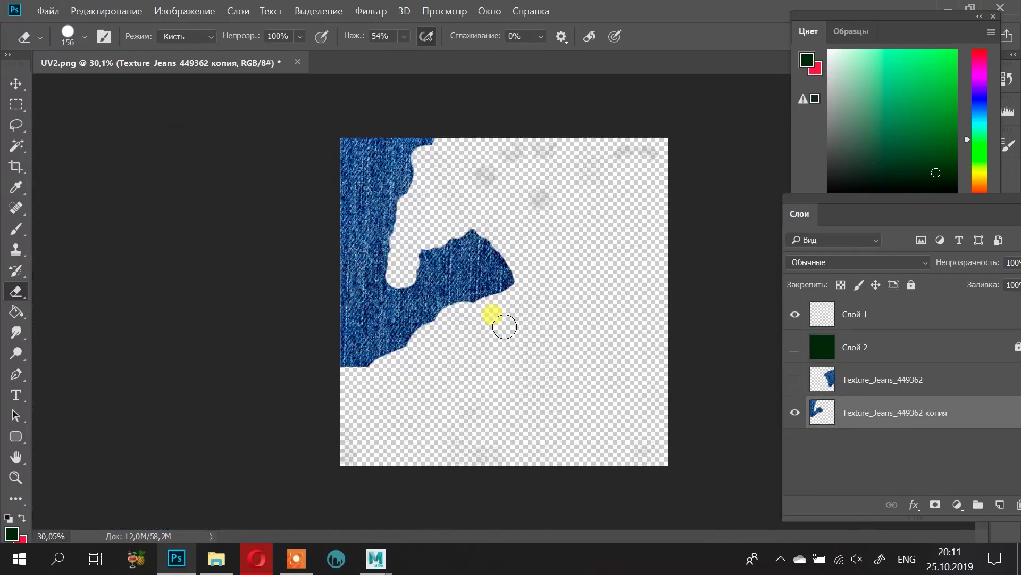
click(794, 379)
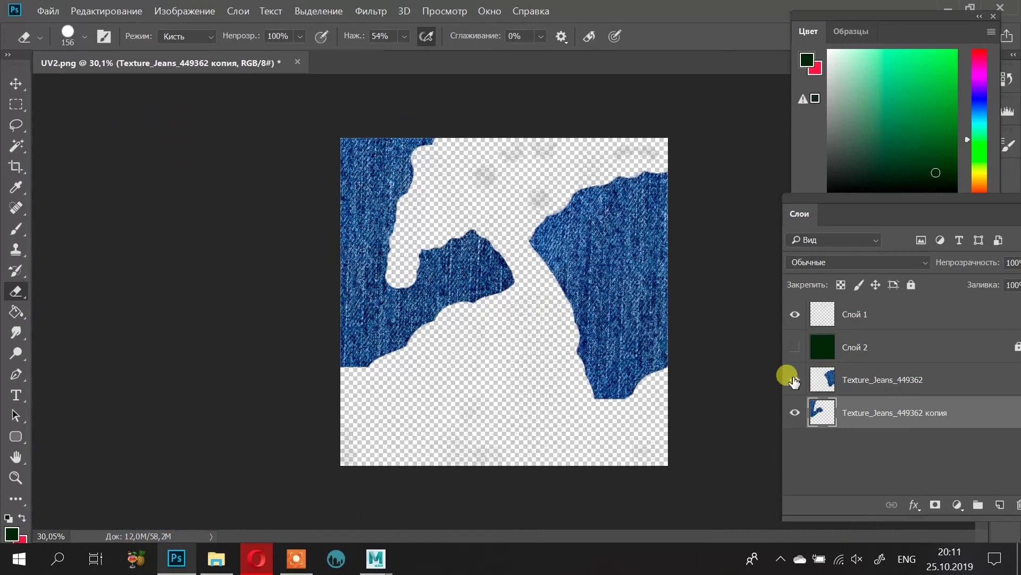
click(792, 316)
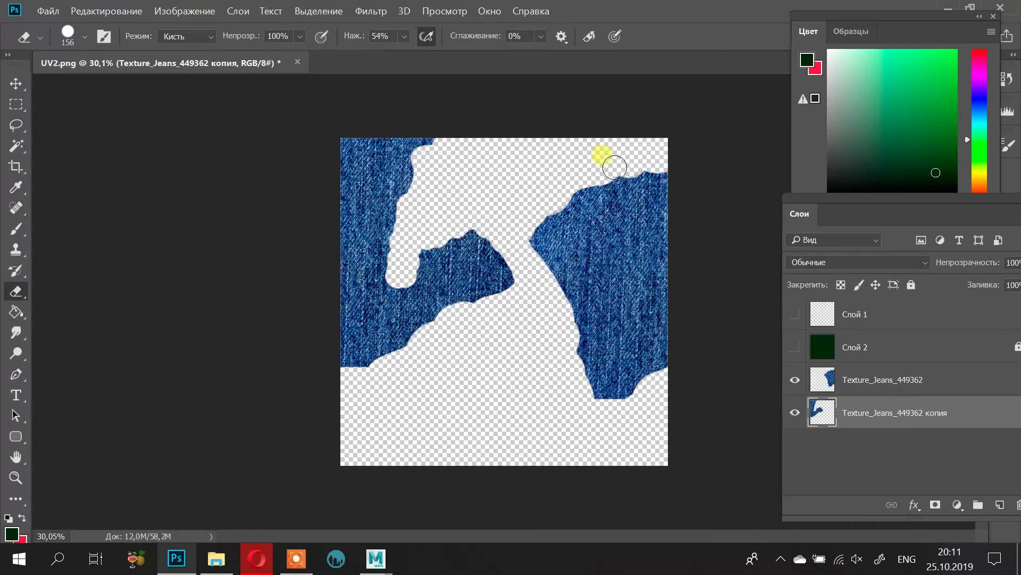
Step: Save a JPEG copy of the texture as body_texture in the 3D character design folder with the default JPEG options
click(48, 11)
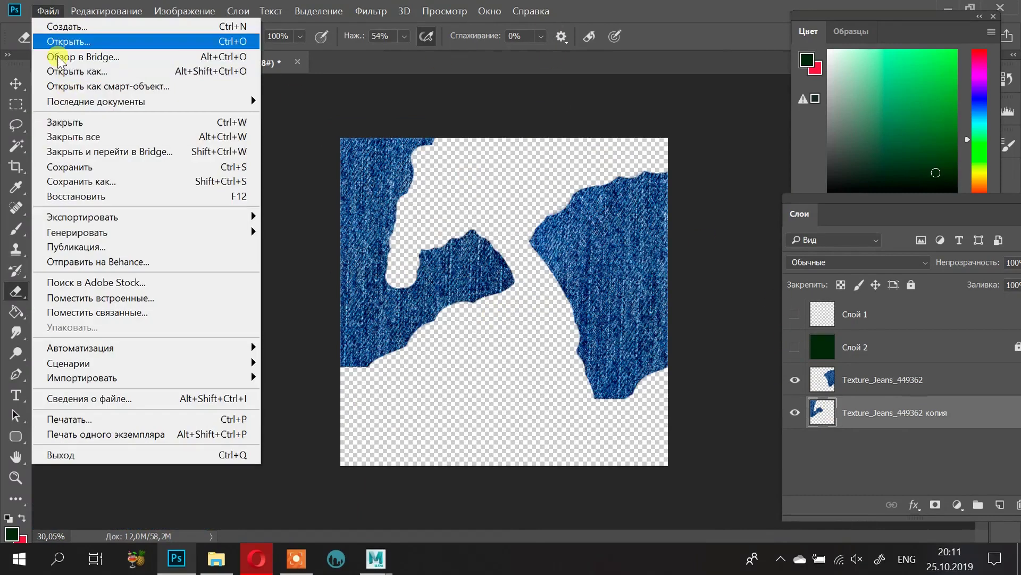
click(141, 183)
click(205, 365)
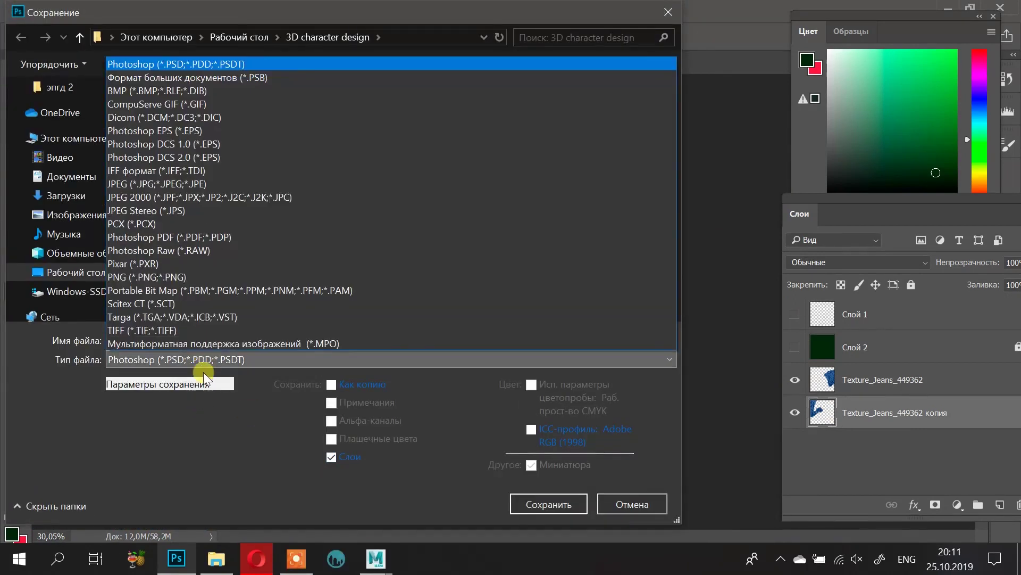
click(223, 182)
double_click(258, 338)
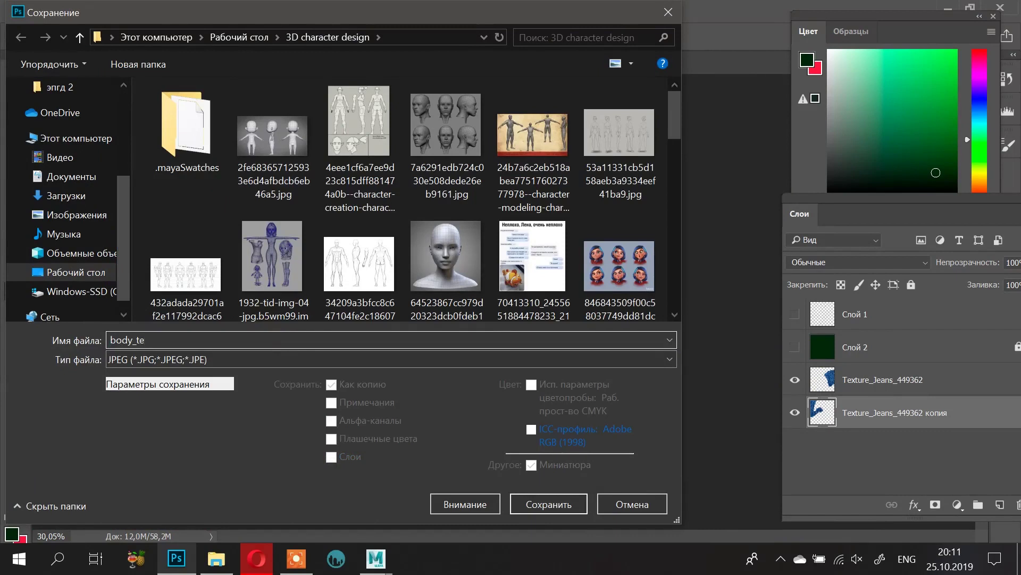
key(Return)
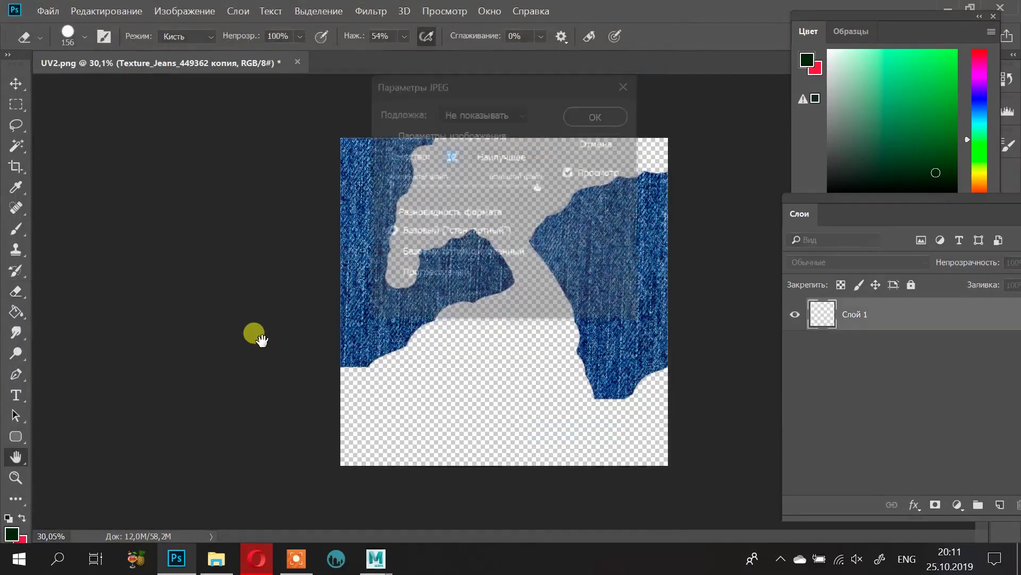
key(Return)
Step: Switch to Maya, return the body mesh to object selection and minimize the UV Editor
click(945, 7)
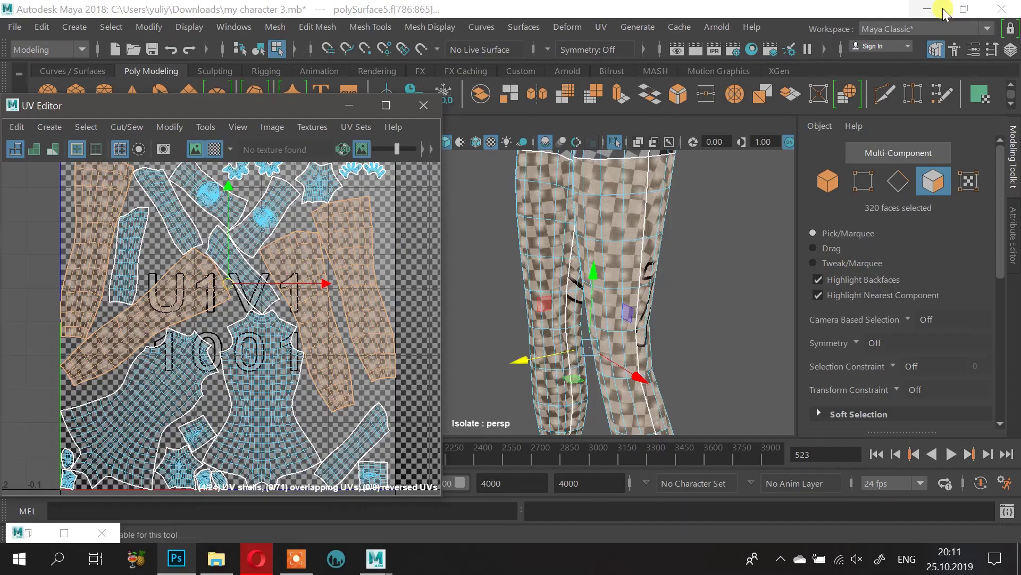
right_drag(602, 215, 677, 83)
key(F8)
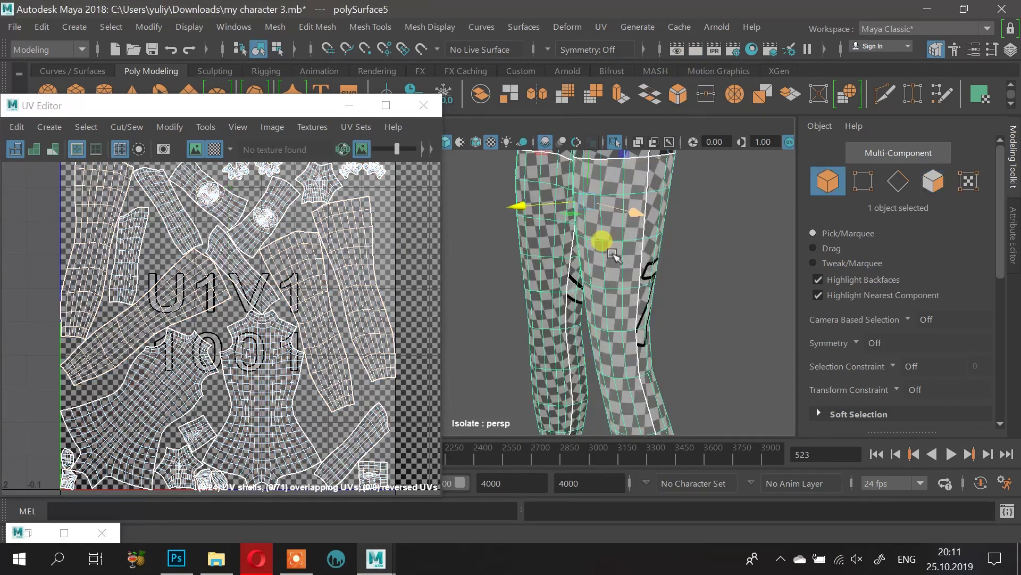
click(349, 105)
Step: Assign a new Lambert material to the body mesh and delete the mesh's construction history
scroll(469, 236, down, 6)
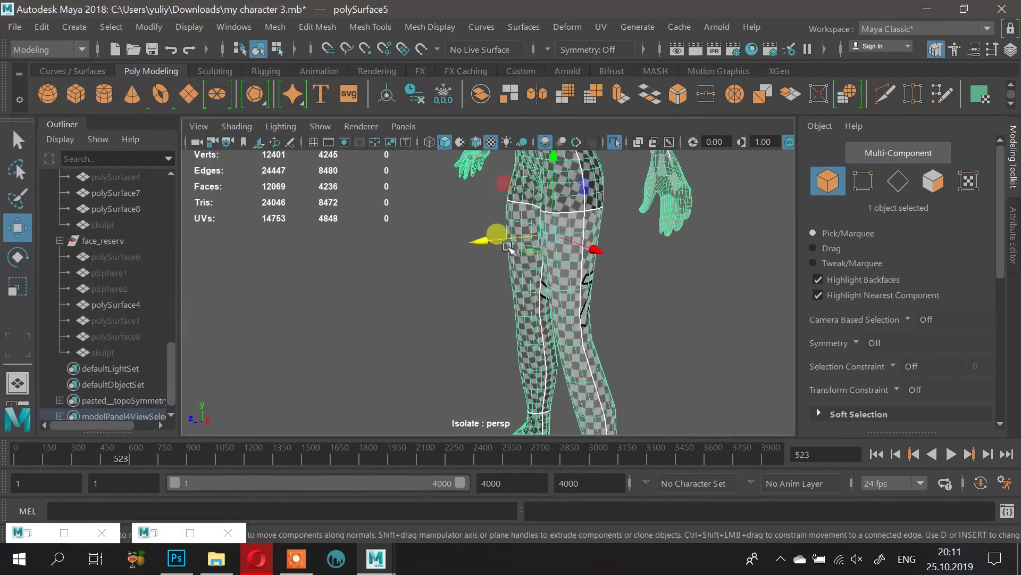
alt+middle_drag(597, 246, 562, 316)
alt+drag(473, 290, 476, 227)
right_drag(475, 227, 476, 514)
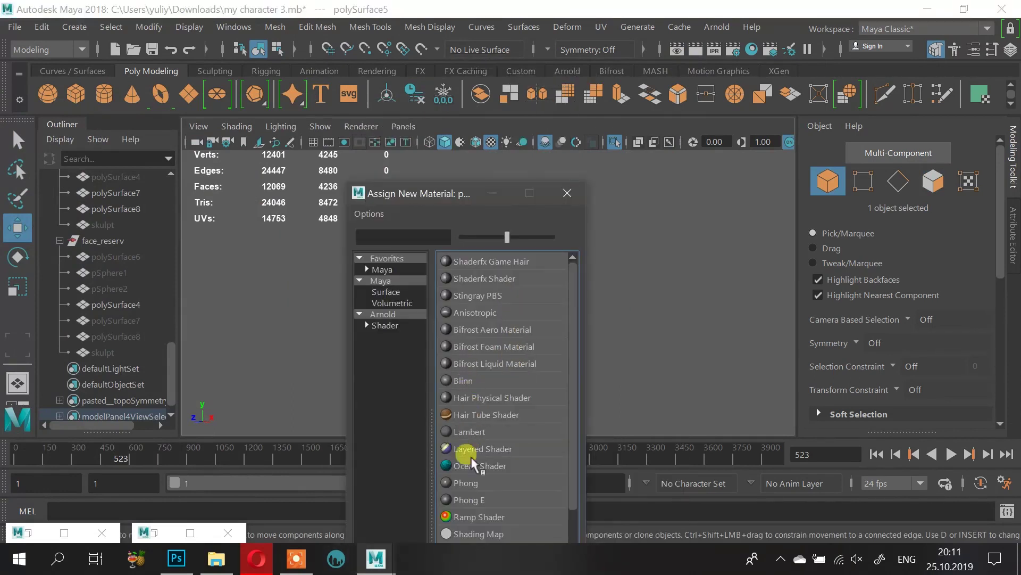
click(473, 437)
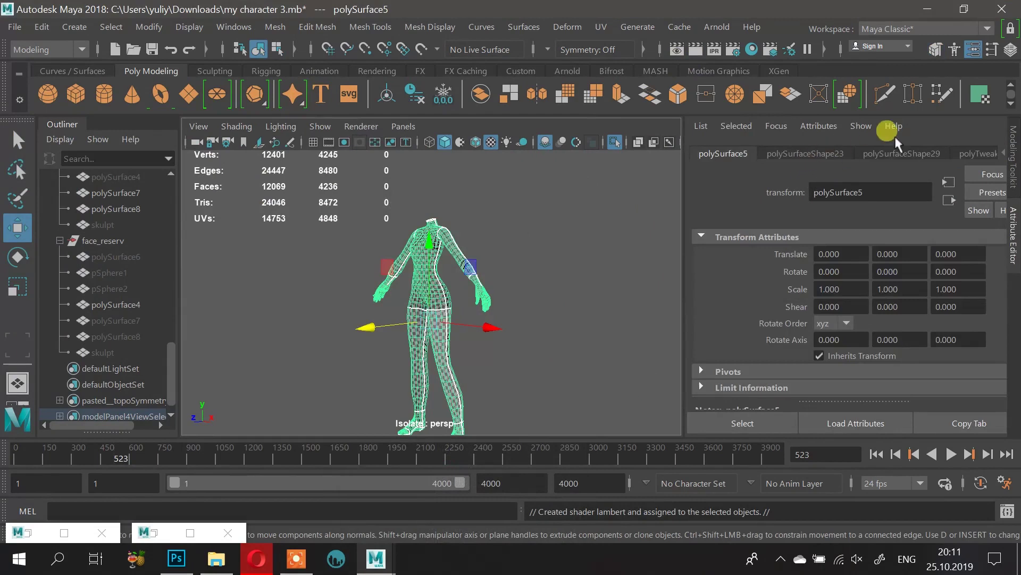
click(414, 94)
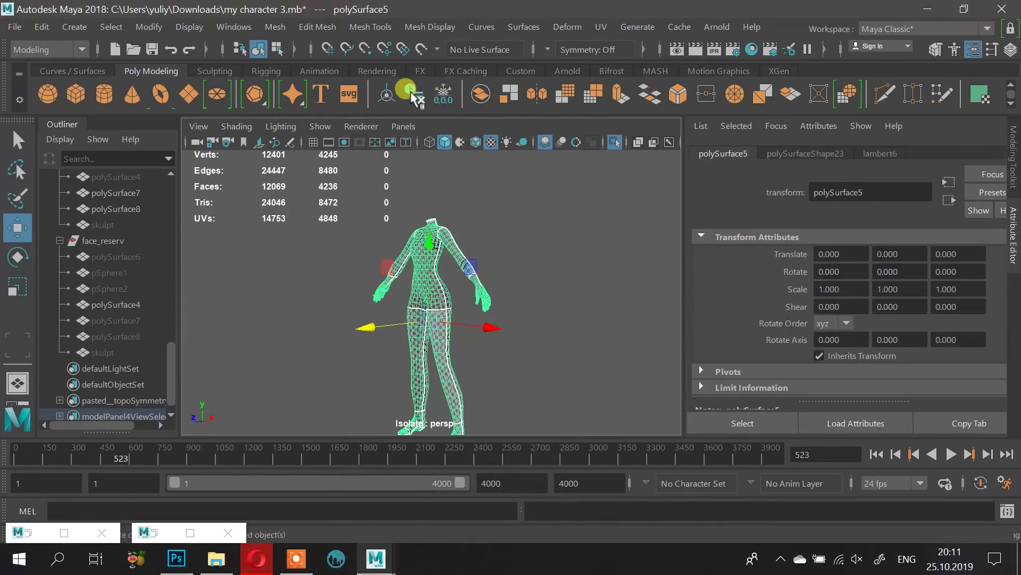
Step: Connect a File texture node to the Color attribute of the body's new Lambert material
click(877, 156)
click(992, 324)
click(500, 315)
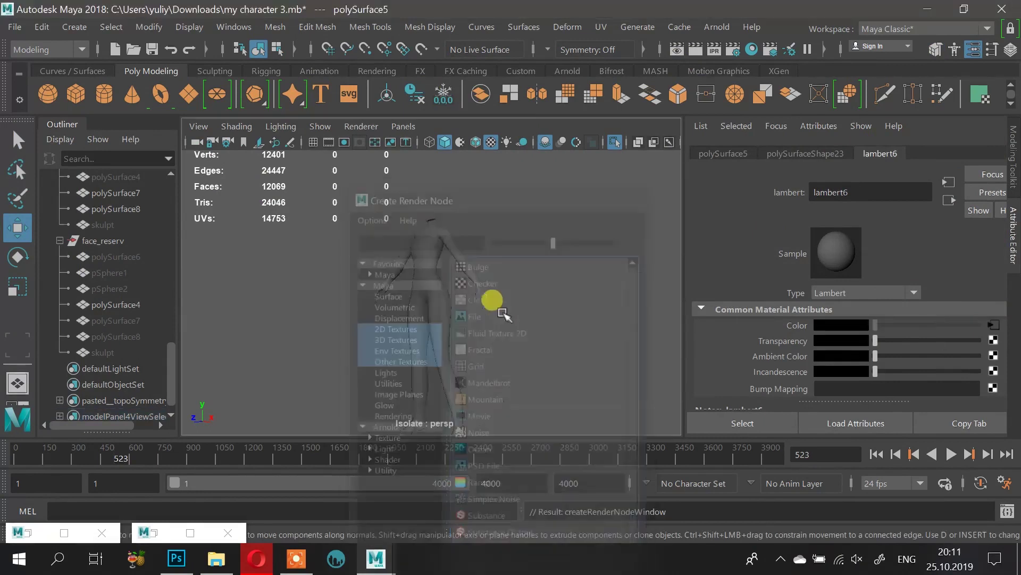
Step: Load body_texture.jpg from the desktop's 3D character design folder as the file node's image
click(998, 362)
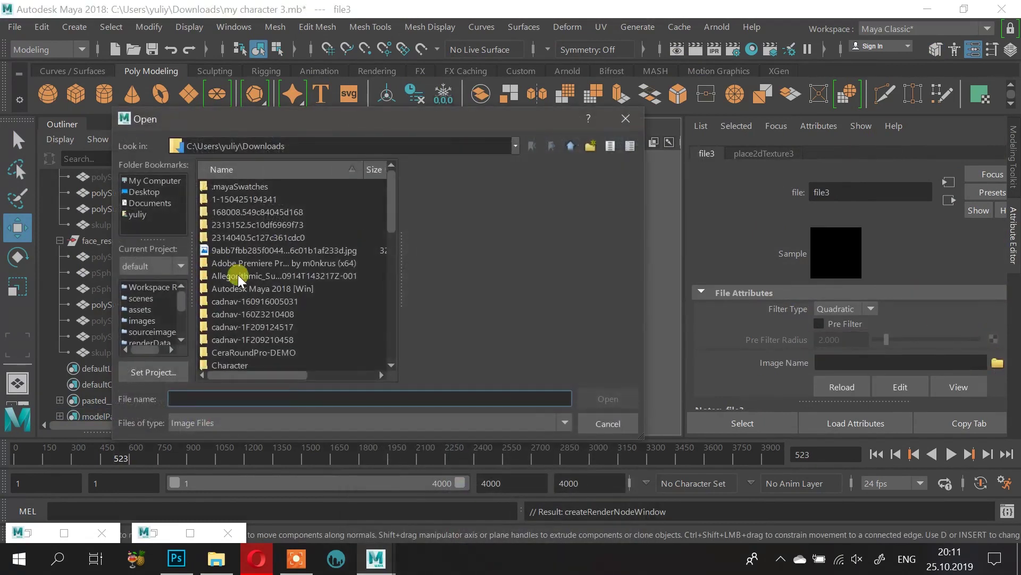
click(135, 181)
click(144, 191)
double_click(237, 187)
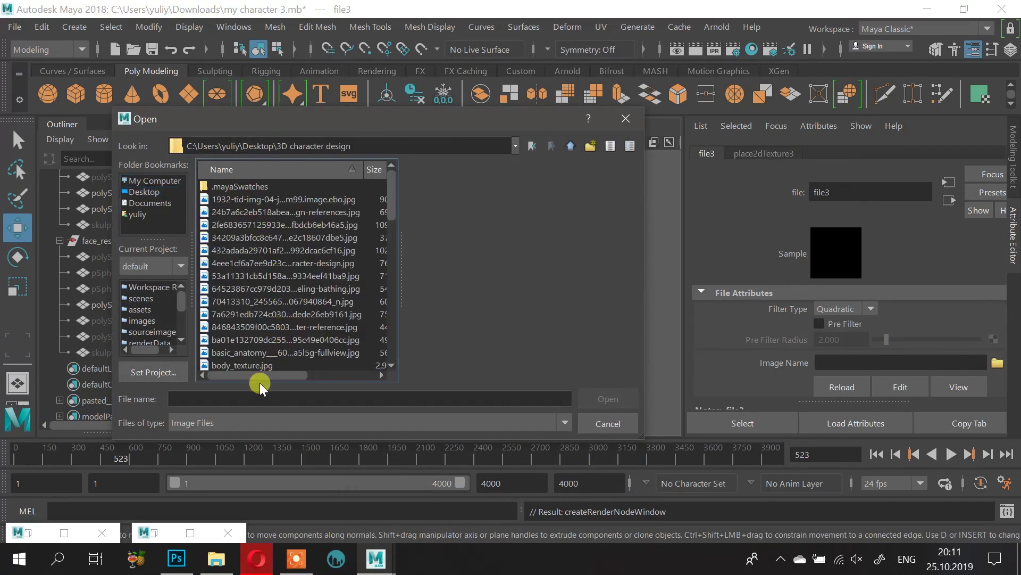
click(261, 366)
click(607, 399)
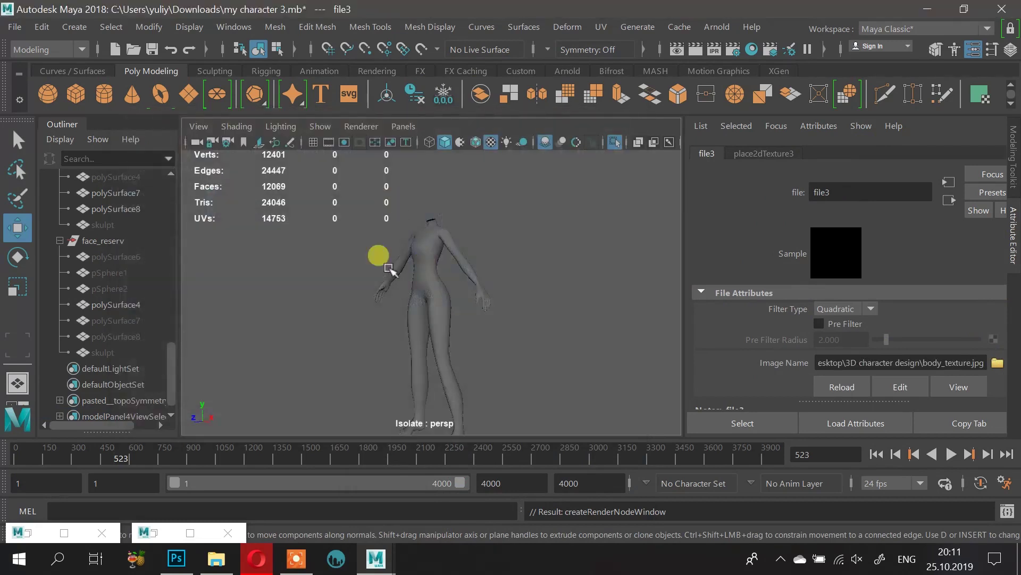
Step: Deselect the body and examine the denim's scale, waist edge and seams on the legs from several angles
click(534, 328)
scroll(485, 358, down, 4)
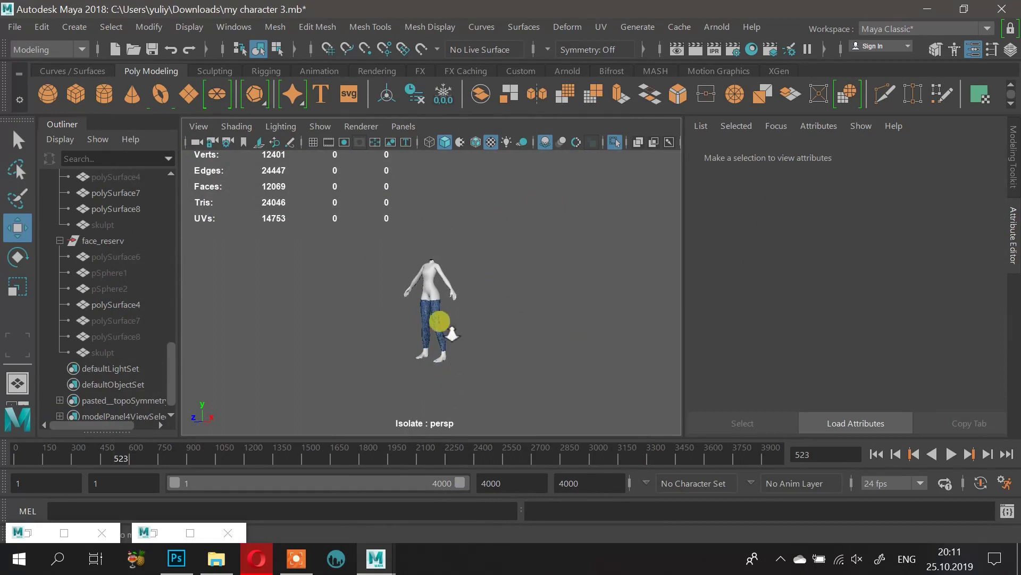
scroll(441, 306, up, 2)
scroll(412, 231, up, 3)
alt+right_drag(459, 286, 435, 320)
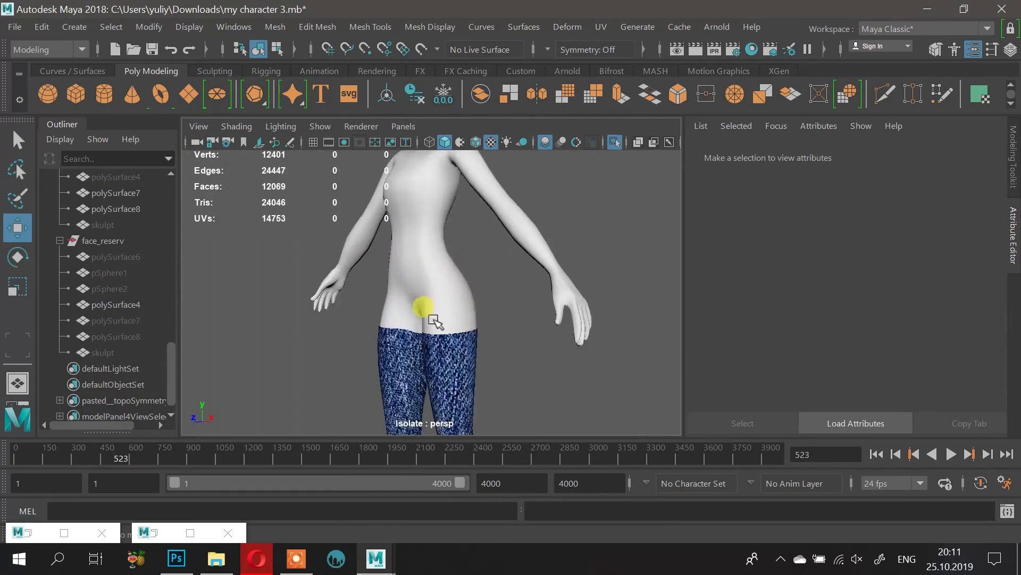
alt+right_drag(507, 238, 459, 305)
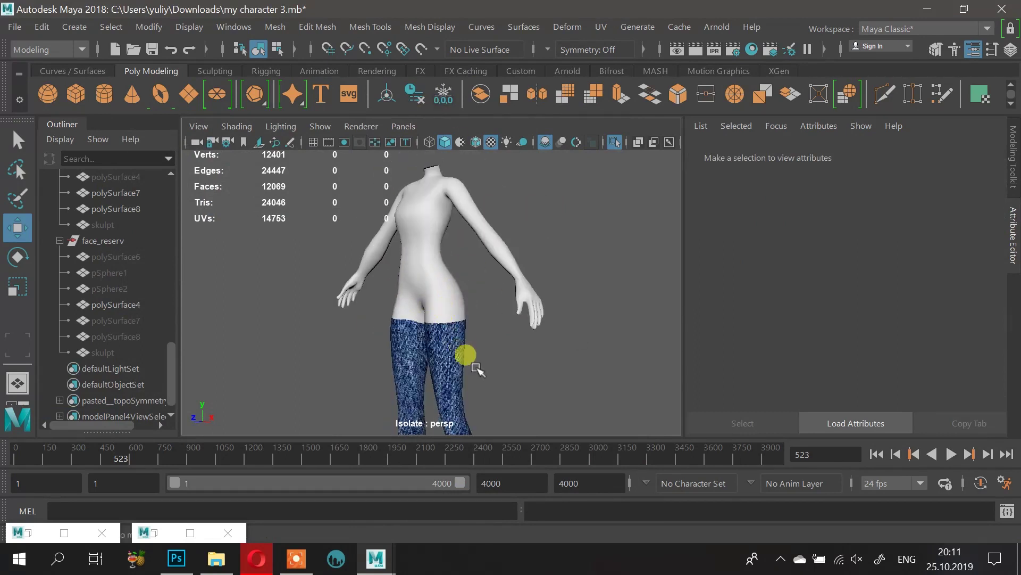
alt+drag(419, 337, 482, 345)
alt+middle_drag(499, 354, 429, 195)
alt+right_drag(430, 195, 473, 240)
alt+drag(473, 240, 429, 274)
alt+right_drag(429, 273, 404, 239)
alt+middle_drag(404, 240, 385, 338)
alt+right_drag(385, 338, 579, 349)
alt+drag(577, 351, 364, 298)
alt+right_drag(365, 299, 421, 330)
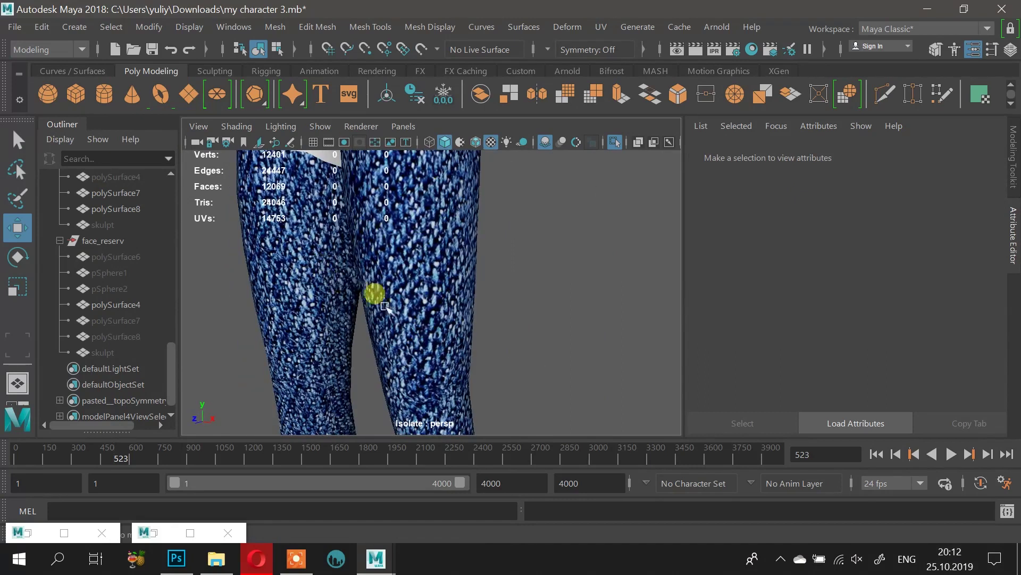
alt+drag(348, 295, 402, 294)
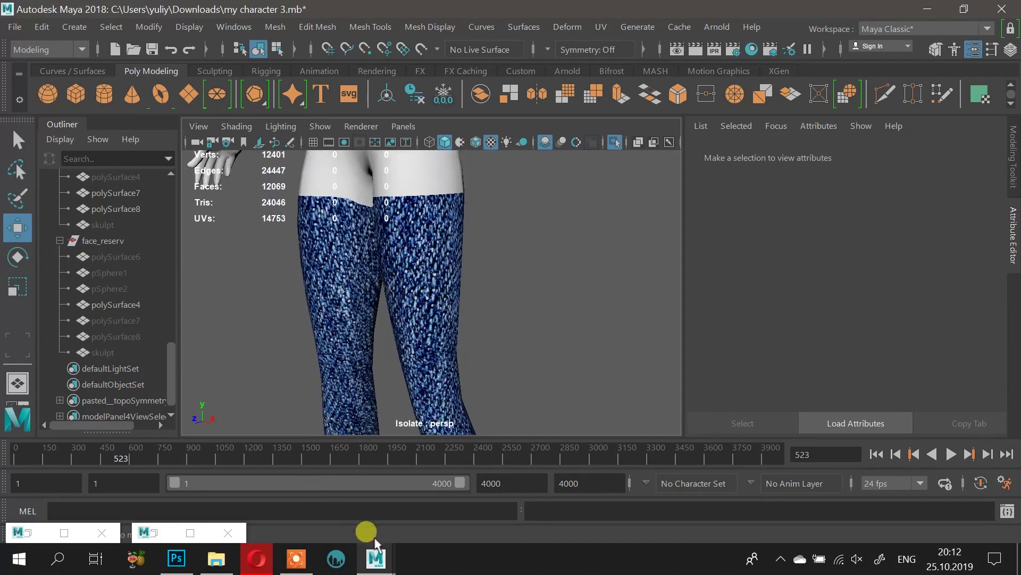
Step: Switch to Photoshop and place the Texture_Jeans_449362 image from the project folder into UV2.png, scaled to about 34%
click(187, 560)
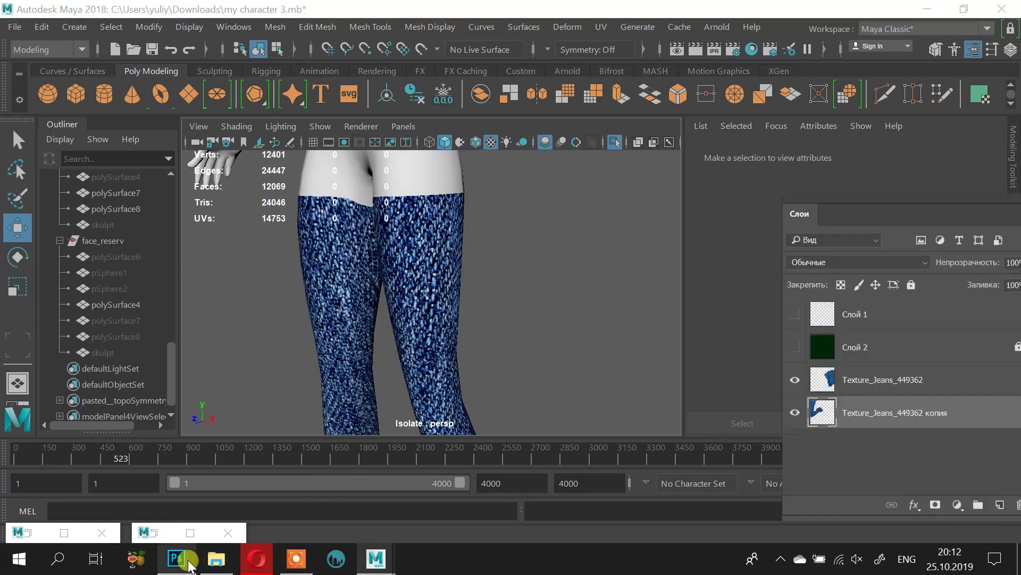
click(581, 237)
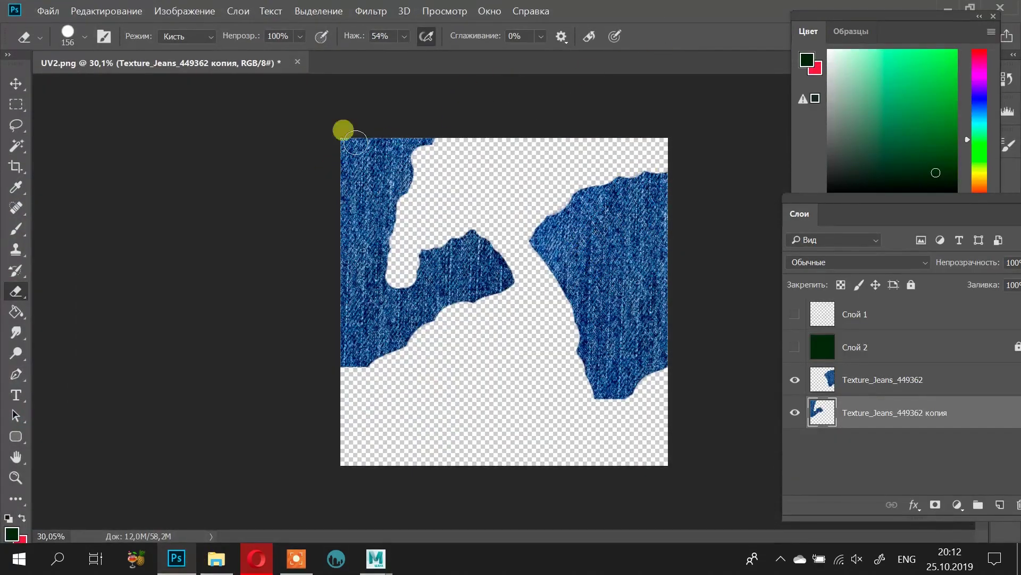
click(216, 558)
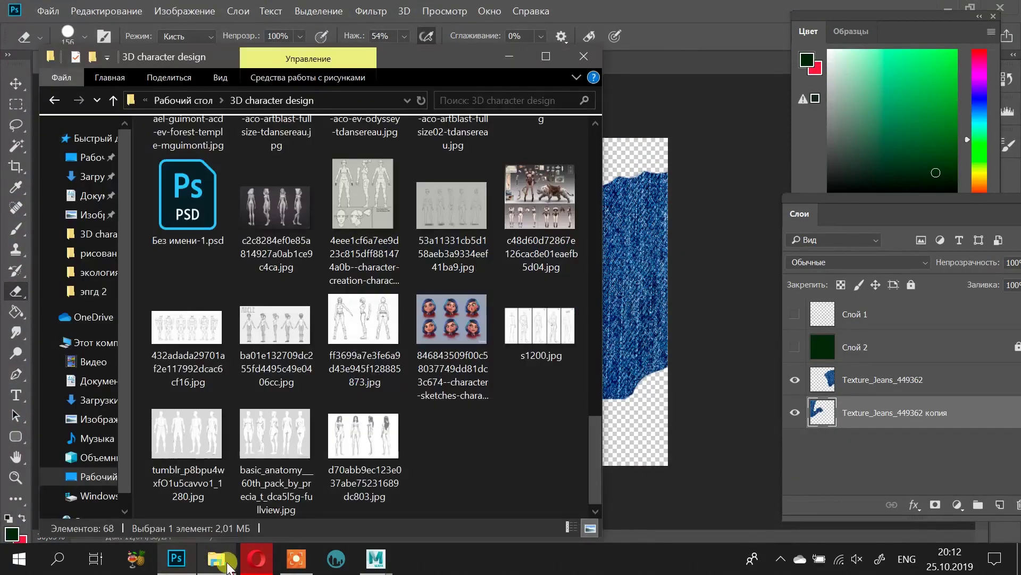
click(456, 474)
scroll(463, 370, up, 10)
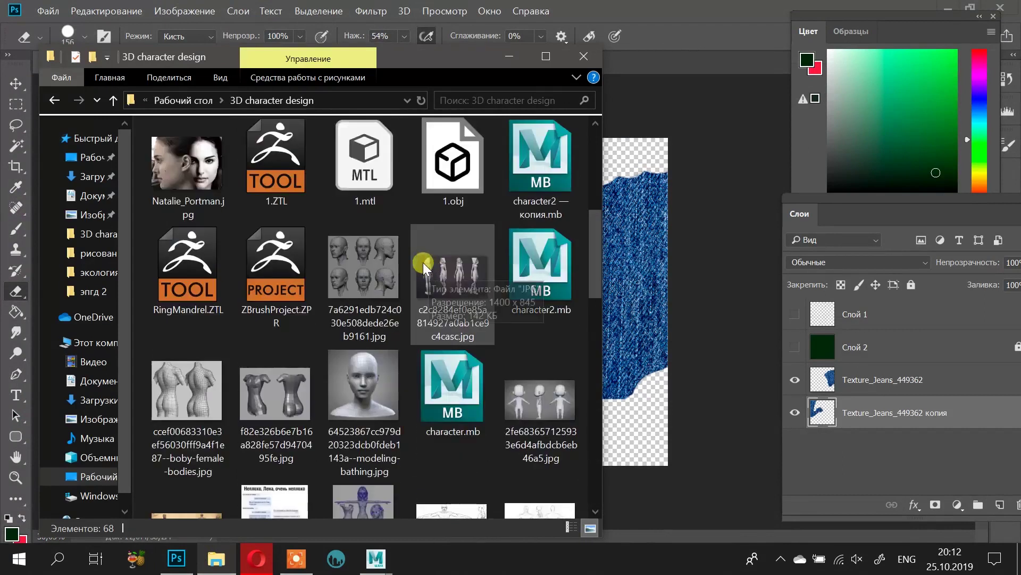
drag(275, 173, 628, 231)
drag(346, 397, 529, 233)
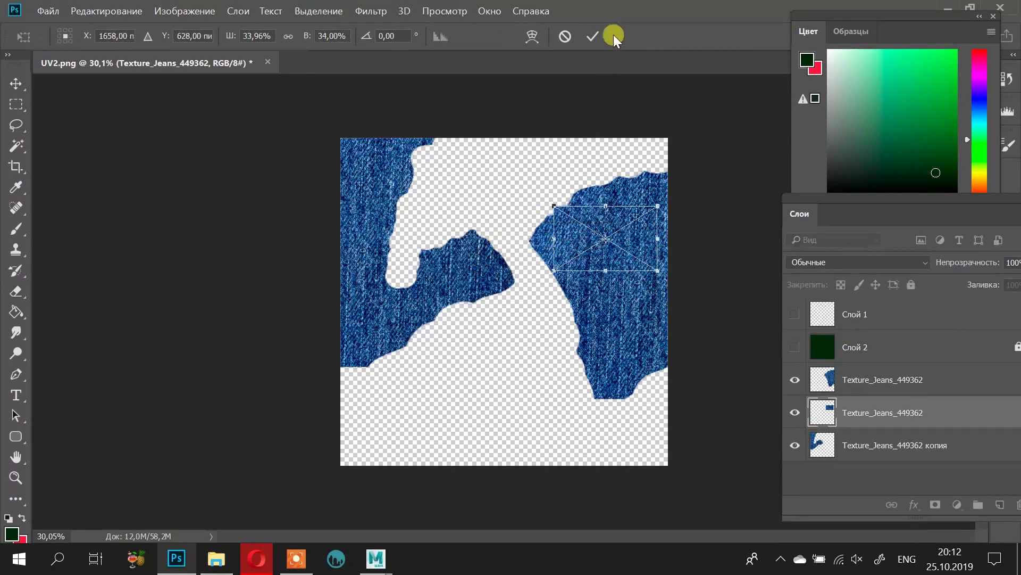
key(Return)
Step: Raise the small denim layer above the large denim layers and tile it with five duplicates over the right-hand trouser-leg area
drag(889, 413, 899, 366)
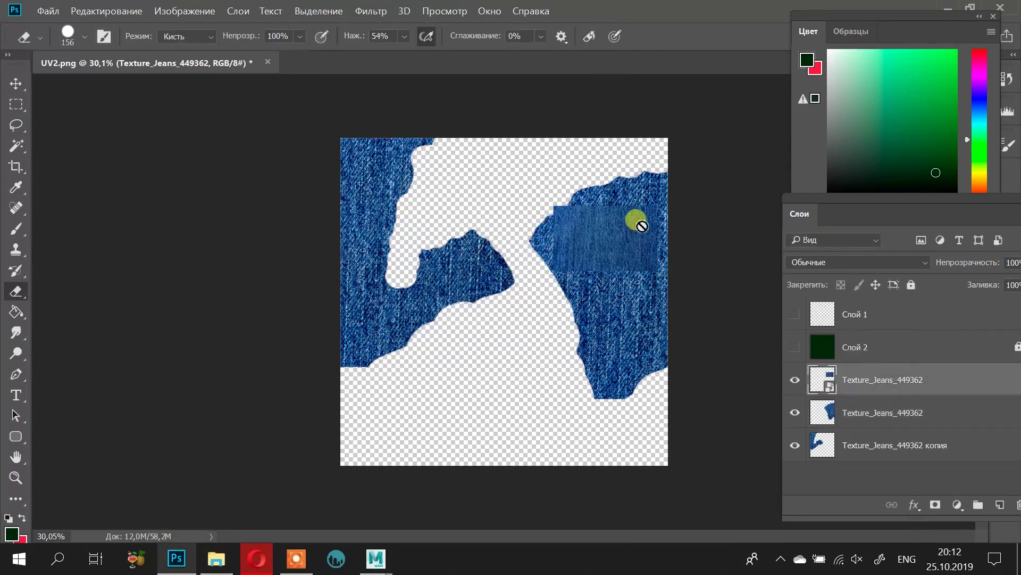
click(15, 86)
drag(630, 222, 662, 264)
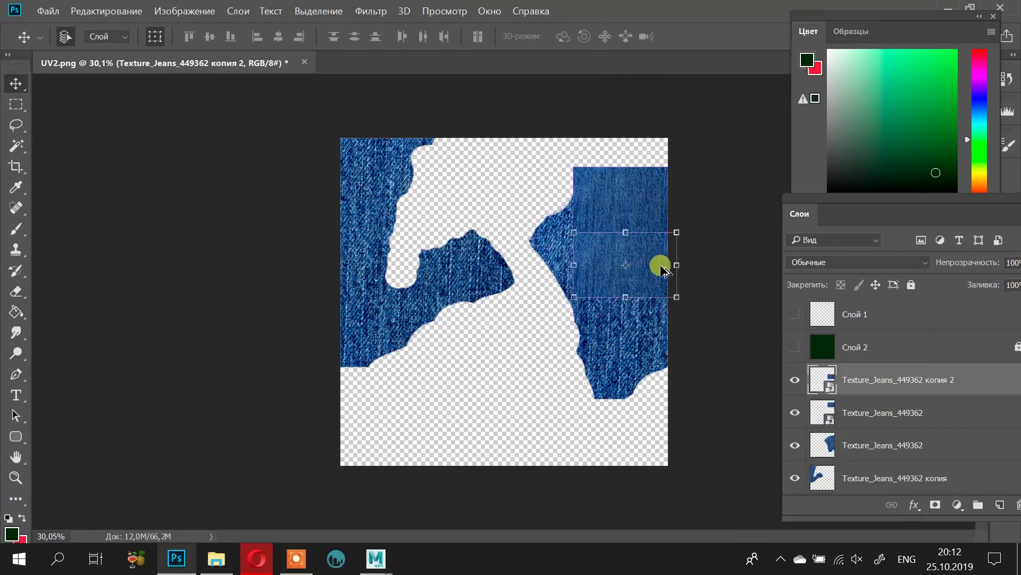
alt+scroll(695, 181, up, 1)
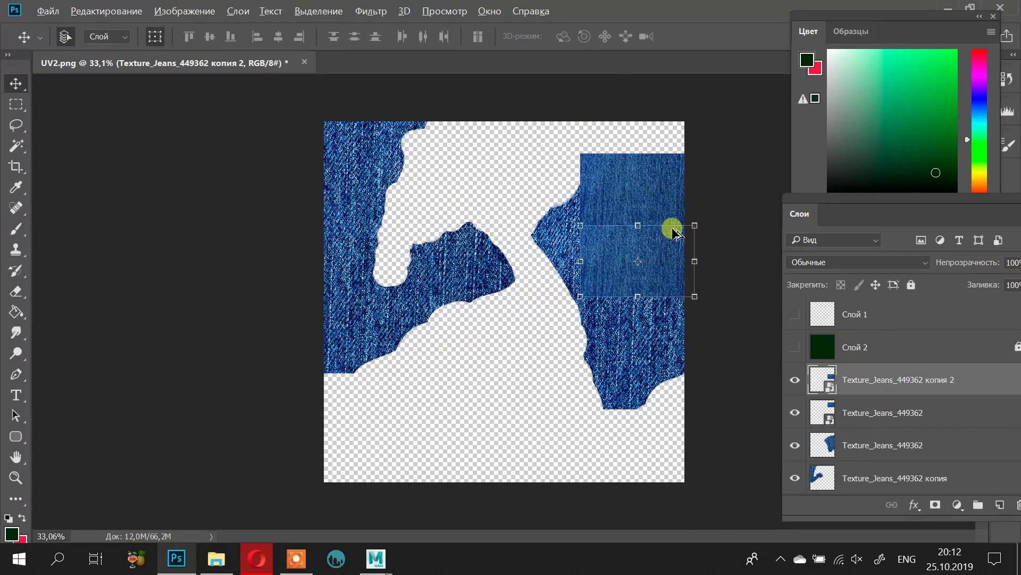
alt+drag(647, 250, 565, 280)
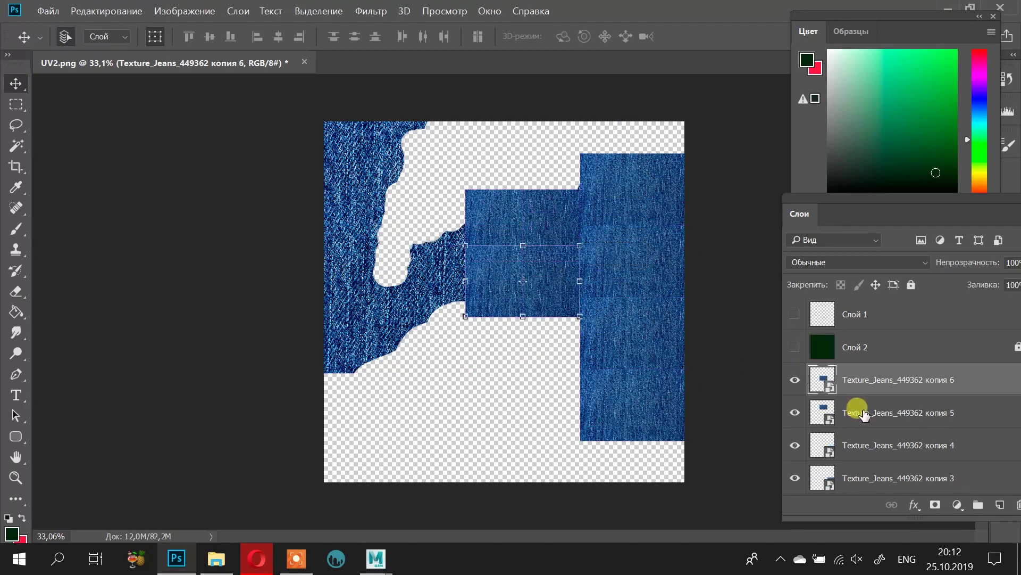
Step: Merge the six small denim tile layers into one layer
scroll(863, 415, down, 4)
shift+click(892, 420)
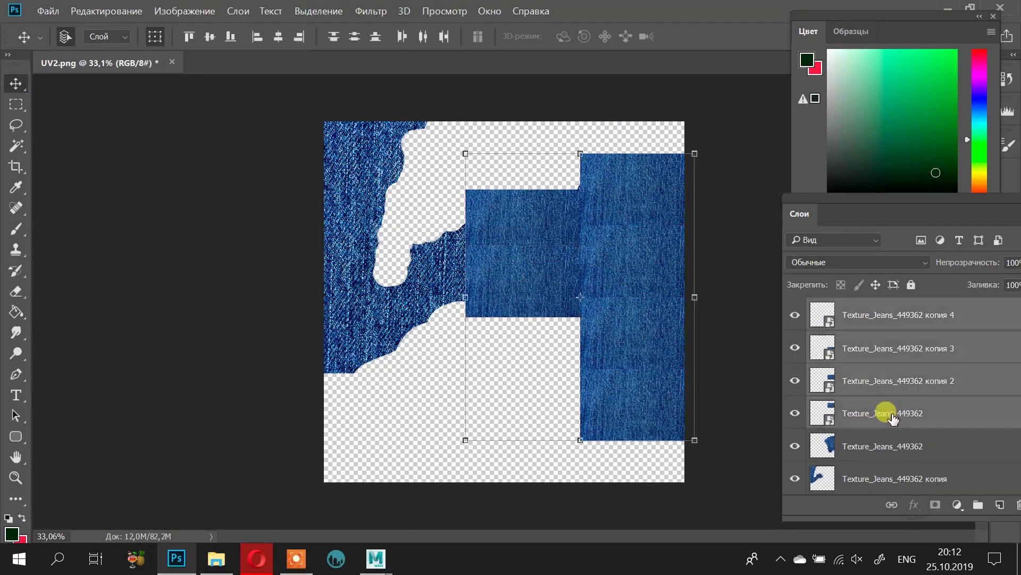
right_click(893, 414)
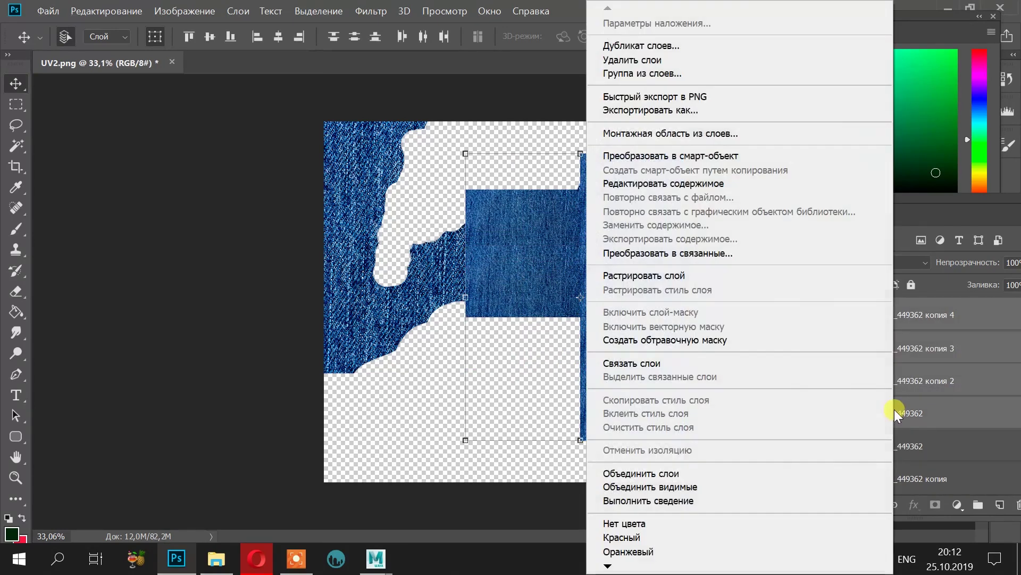
click(661, 474)
Step: Blend the seam between the upper two tiles of the right-hand denim column with the Patch tool
alt+scroll(685, 223, up, 2)
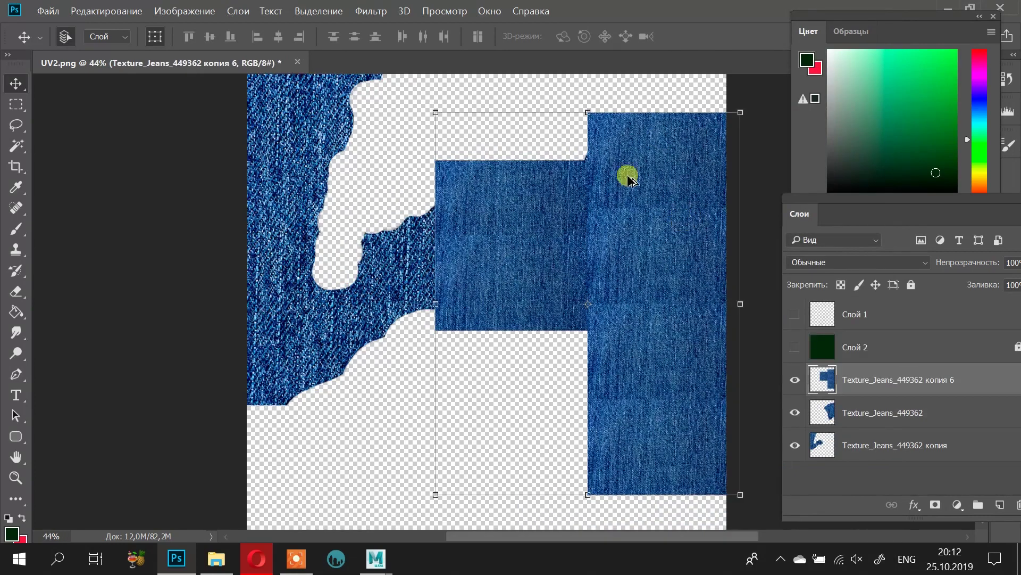
click(16, 207)
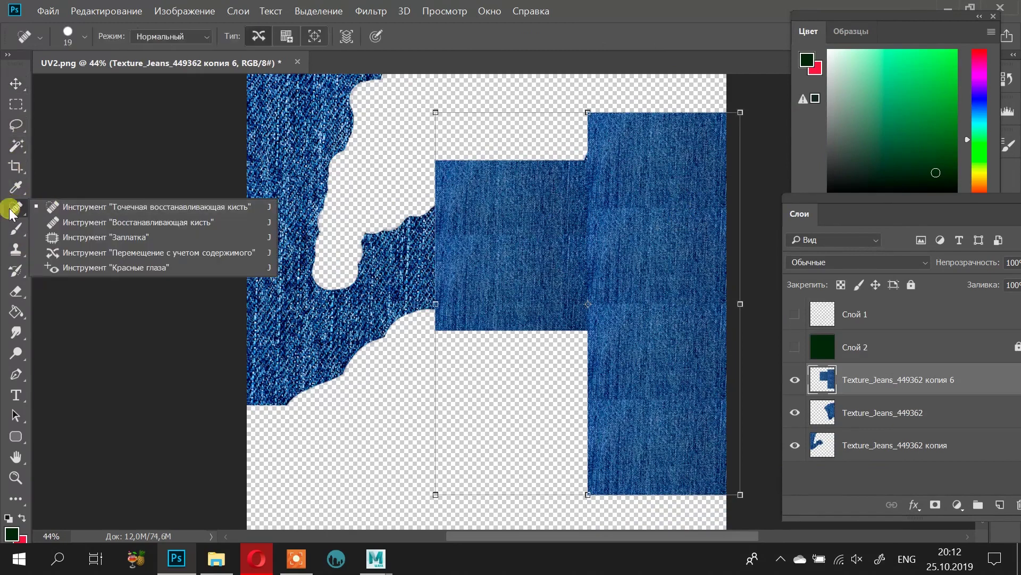
click(99, 237)
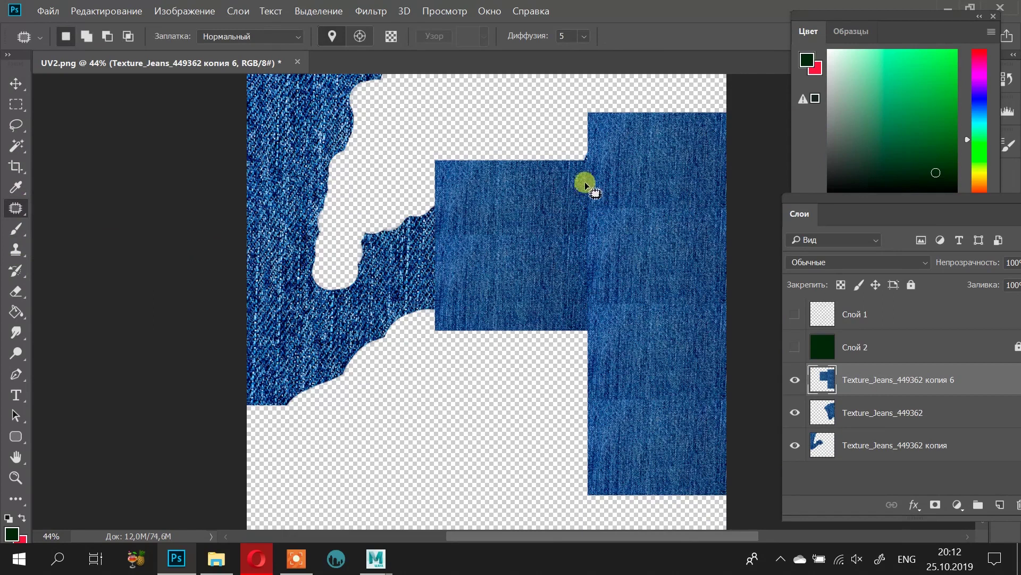
mouse_move(587, 173)
mouse_down()
mouse_move(581, 216)
mouse_move(590, 174)
mouse_move(651, 160)
mouse_up()
mouse_move(616, 201)
mouse_down()
mouse_move(647, 221)
mouse_move(720, 209)
mouse_move(610, 197)
mouse_up()
drag(663, 203, 661, 169)
key(ctrl+d)
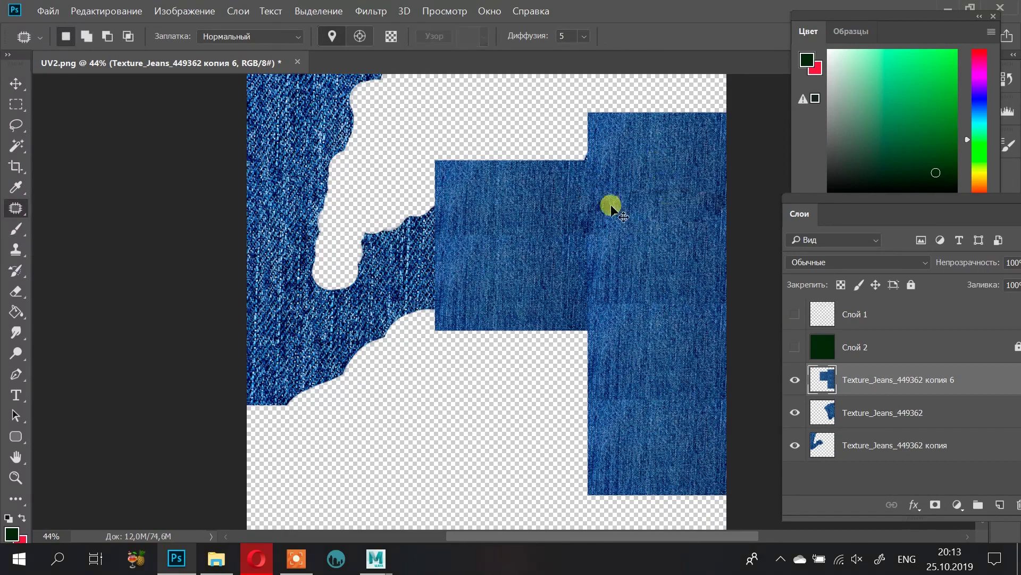
mouse_move(636, 227)
mouse_down()
mouse_move(623, 228)
mouse_move(620, 182)
mouse_move(574, 237)
mouse_move(634, 166)
mouse_up()
key(ctrl+d)
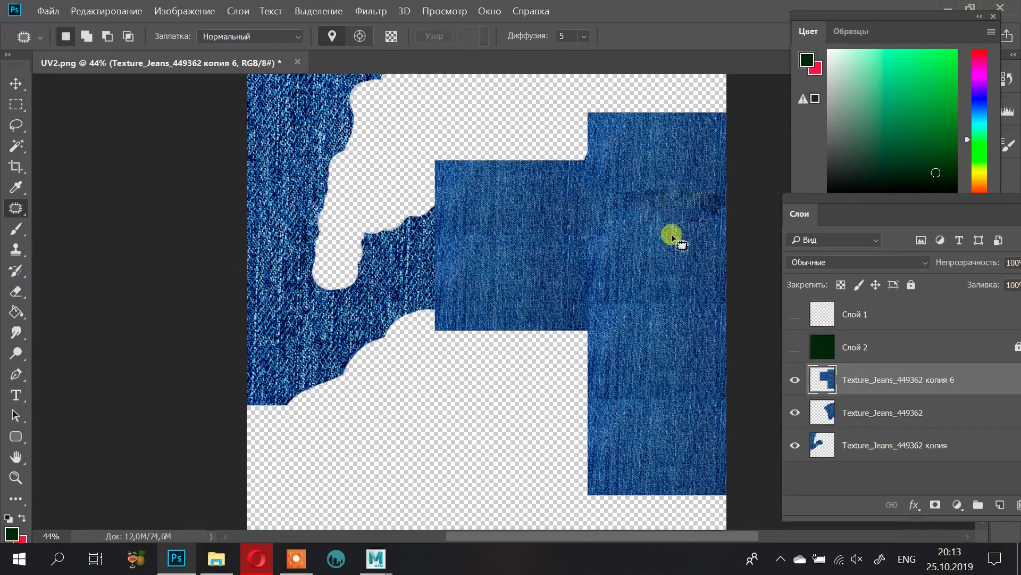
Step: Blend the remaining tile seams and the dark patch in the right-hand denim column with the Patch tool
mouse_move(583, 230)
mouse_down()
mouse_move(580, 297)
mouse_move(584, 232)
mouse_move(649, 255)
mouse_up()
key(ctrl+d)
mouse_move(589, 301)
mouse_down()
mouse_move(715, 299)
mouse_move(653, 316)
mouse_move(586, 305)
mouse_move(634, 273)
mouse_move(624, 269)
mouse_up()
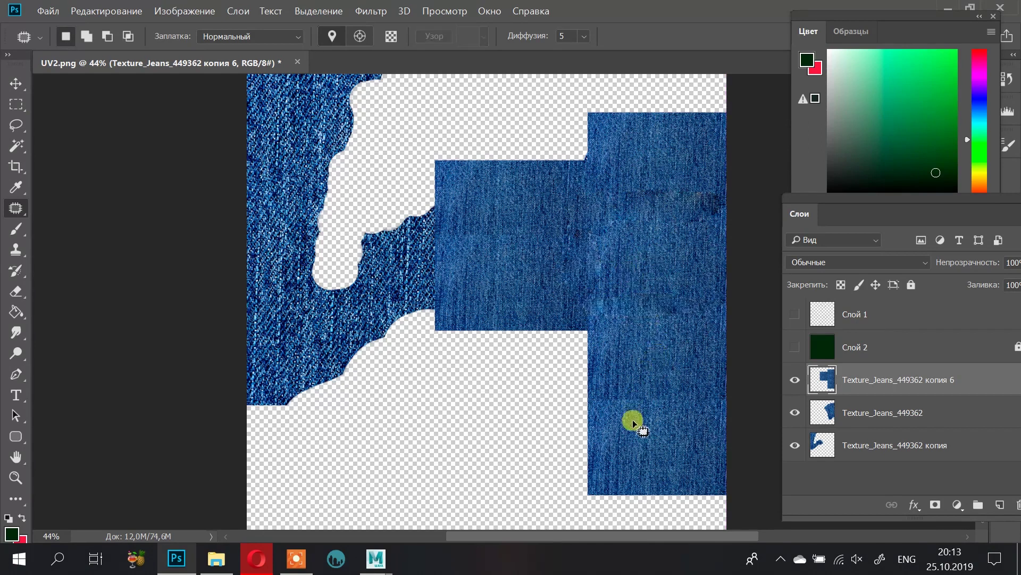
mouse_move(598, 395)
mouse_down()
mouse_move(681, 393)
mouse_move(621, 410)
mouse_move(636, 367)
mouse_up()
click(642, 349)
mouse_move(696, 183)
mouse_down()
mouse_move(681, 215)
mouse_move(716, 196)
mouse_move(699, 186)
mouse_up()
drag(700, 193, 680, 148)
click(673, 157)
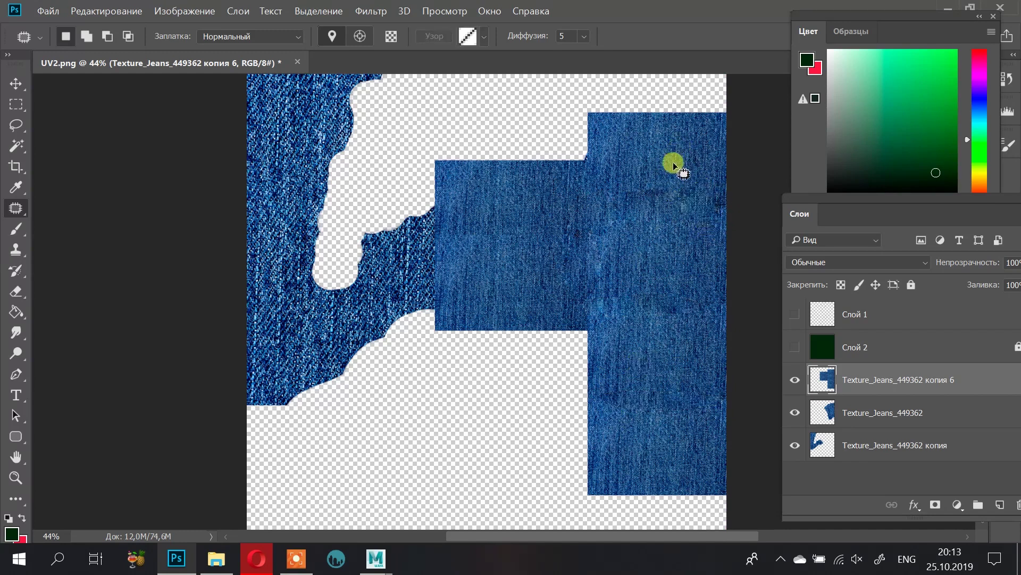
Step: Patch the dark seam between the two denim tiles beside the right-hand column
mouse_move(558, 234)
mouse_down()
mouse_move(452, 239)
mouse_move(554, 233)
mouse_up()
drag(535, 235, 532, 211)
click(574, 202)
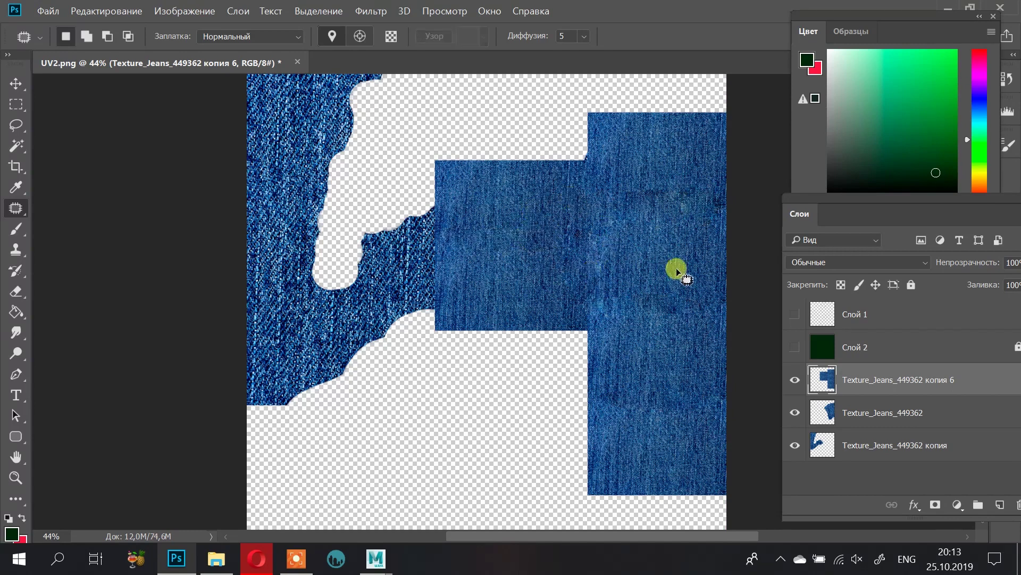
alt+scroll(733, 359, down, 2)
click(794, 317)
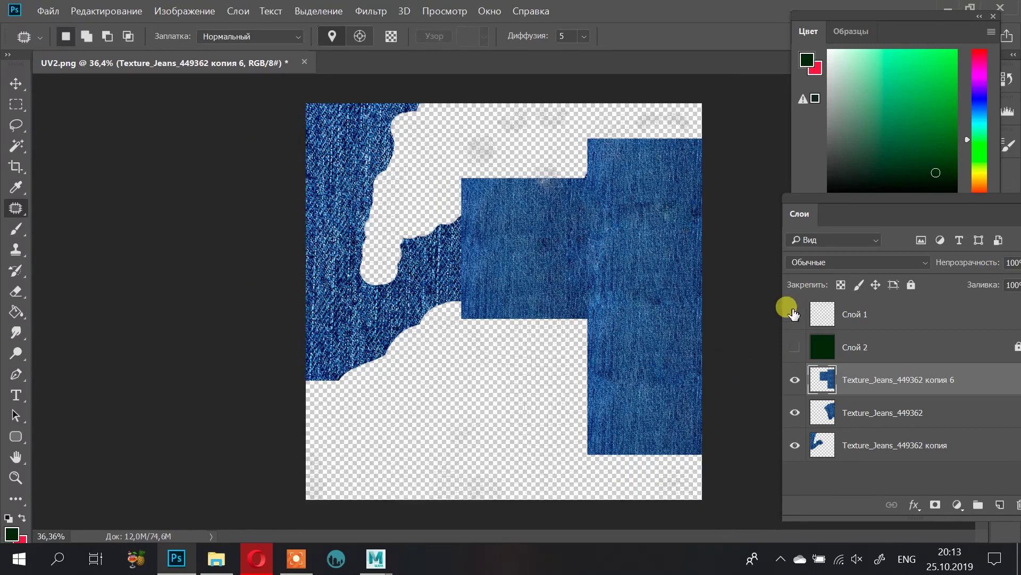
Step: Clip the merged small-denim layer to the Texture_Jeans_449362 trouser-leg layer beneath it with a clipping mask
click(26, 80)
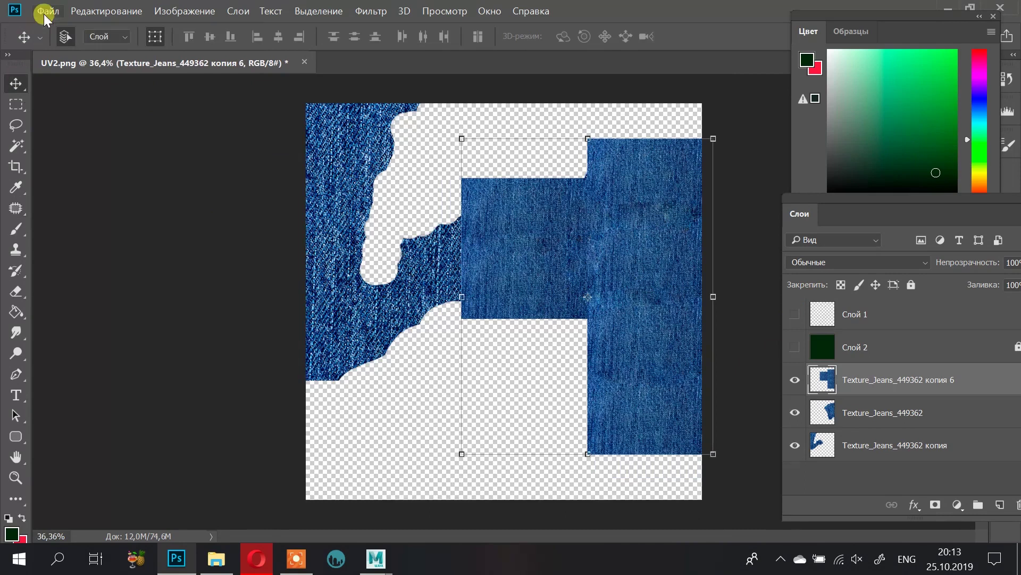
click(48, 11)
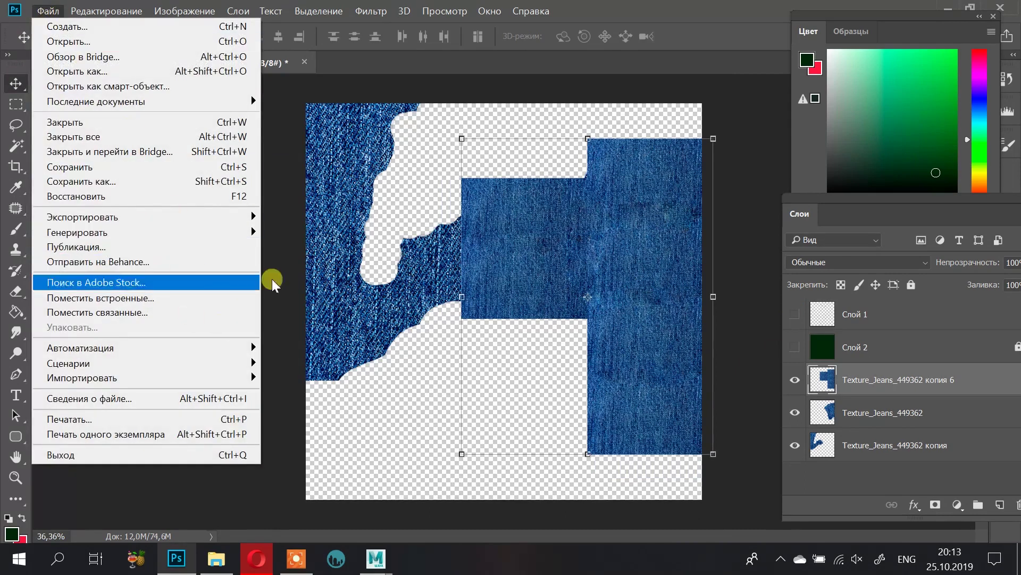
click(45, 12)
click(907, 411)
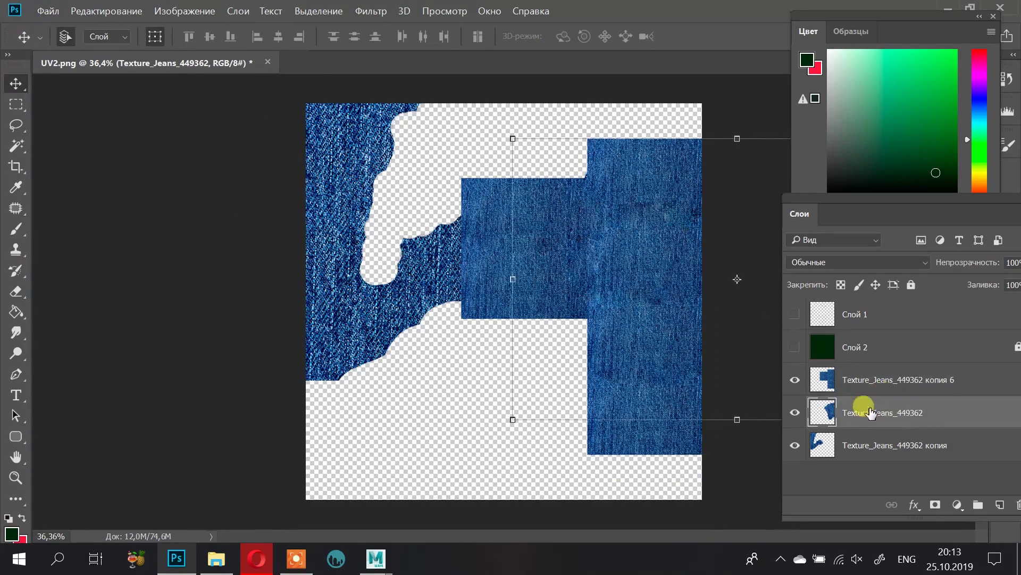
click(878, 380)
right_click(868, 384)
click(902, 407)
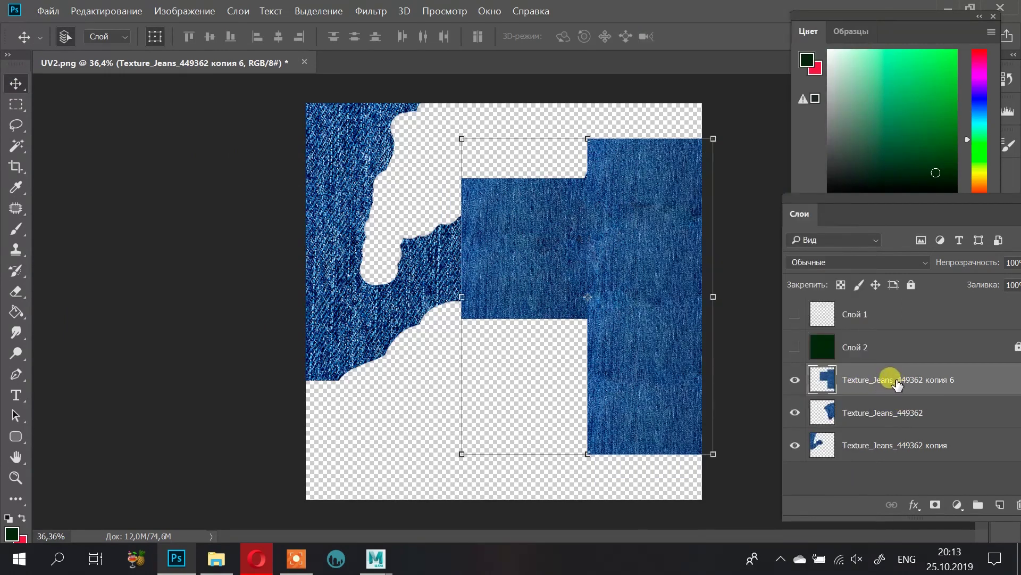
right_click(897, 384)
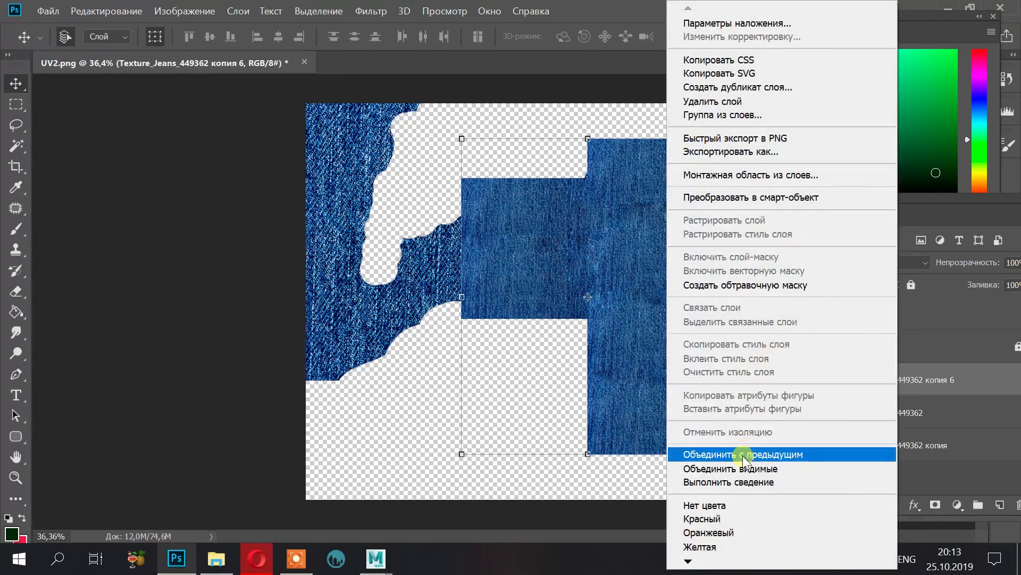
click(766, 286)
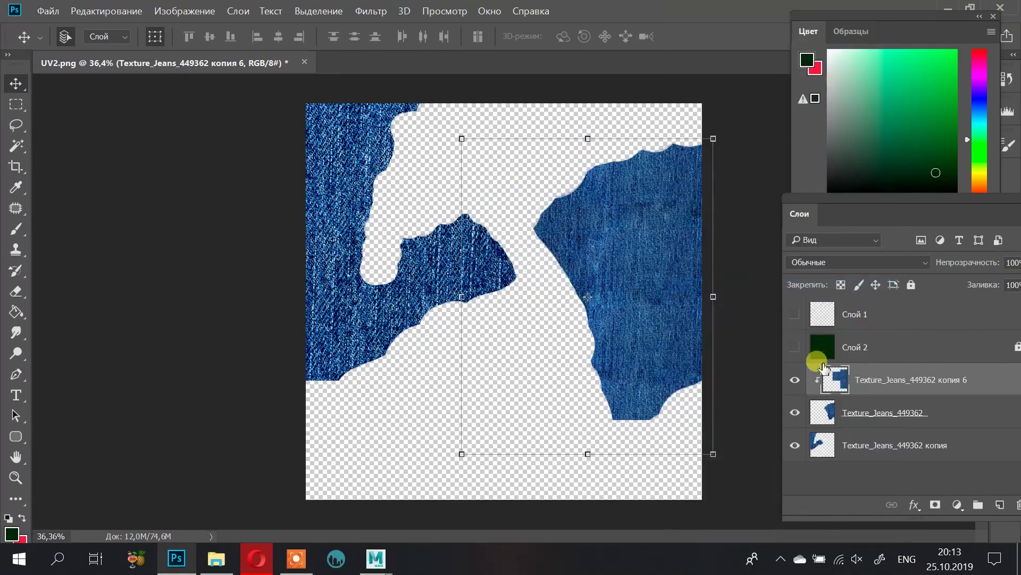
Step: Save the texture as a JPEG over body_texture.jpg in the 3D character design folder, at quality 12
click(874, 488)
click(48, 11)
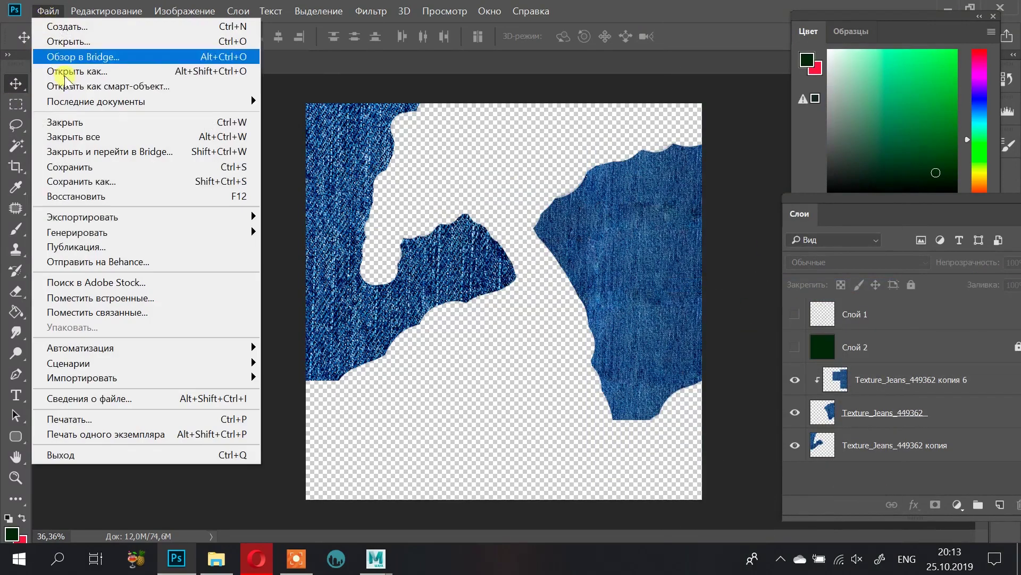
click(126, 184)
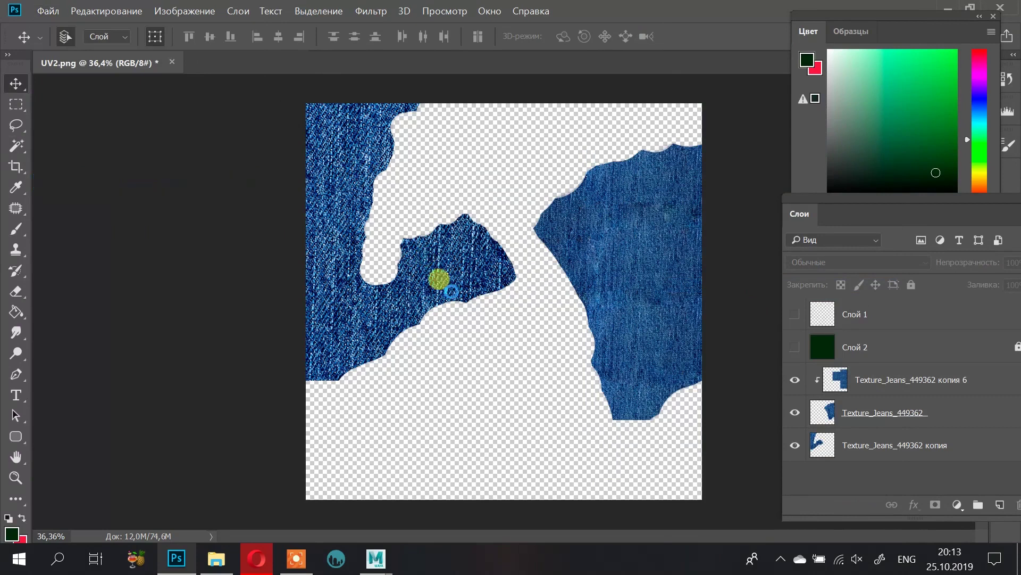
click(211, 364)
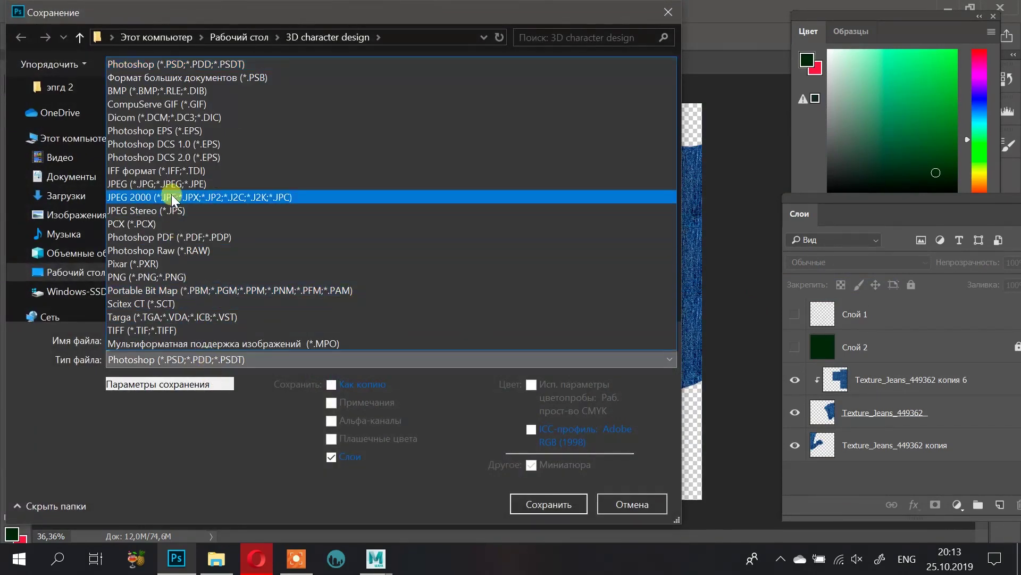
click(226, 182)
scroll(574, 219, down, 10)
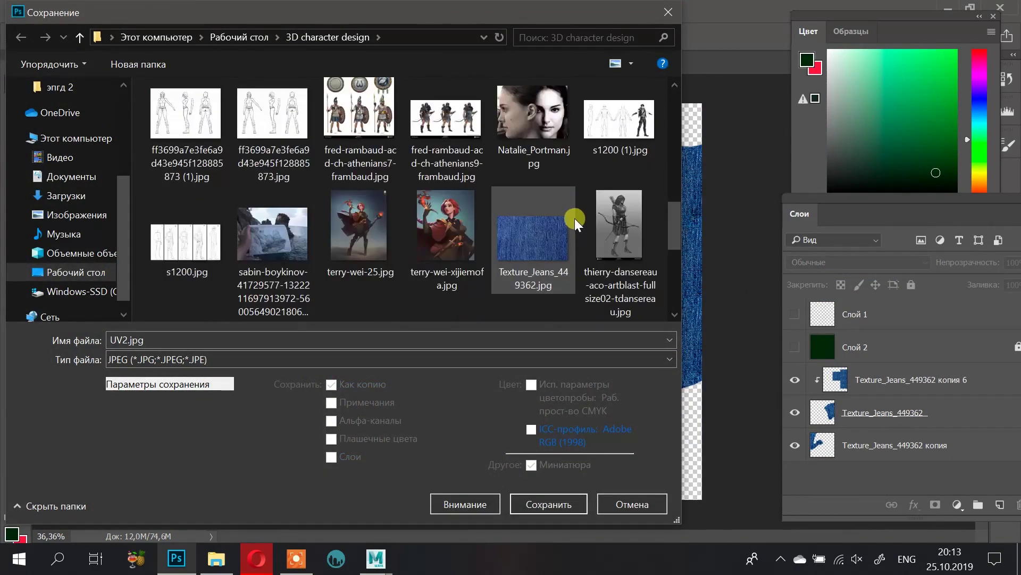
drag(675, 275, 671, 149)
click(370, 184)
click(528, 502)
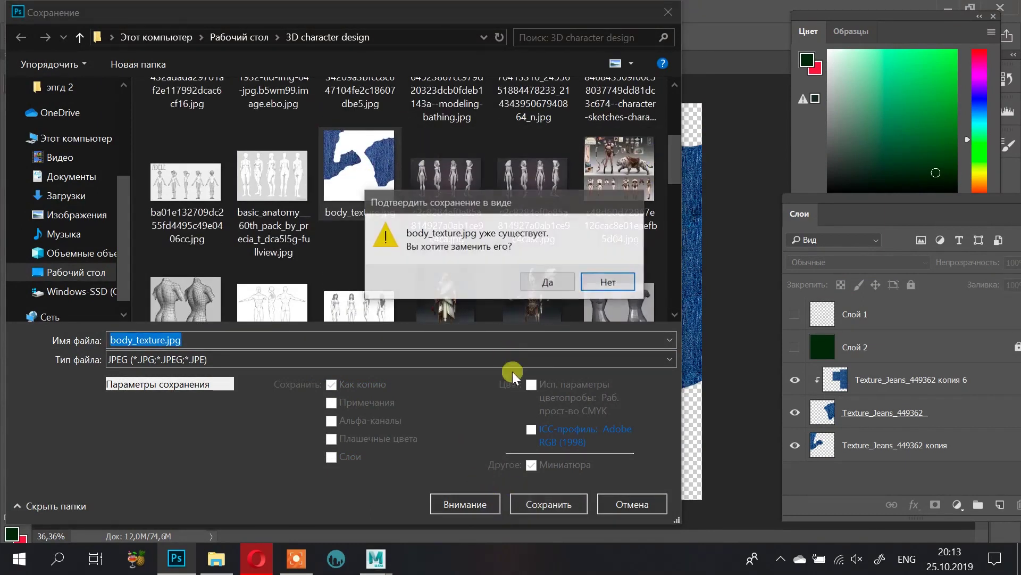
click(534, 282)
mouse_move(376, 556)
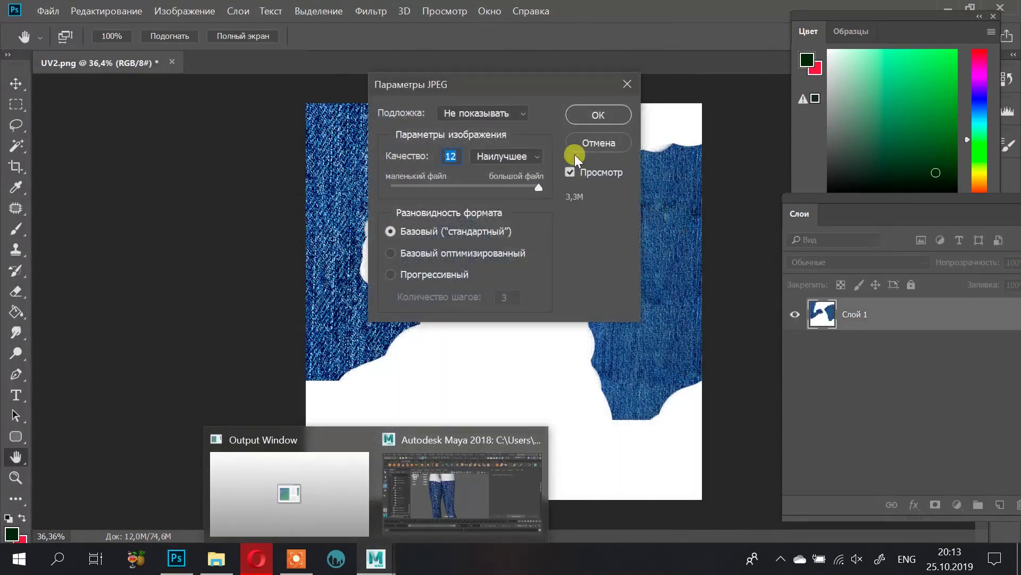
click(598, 115)
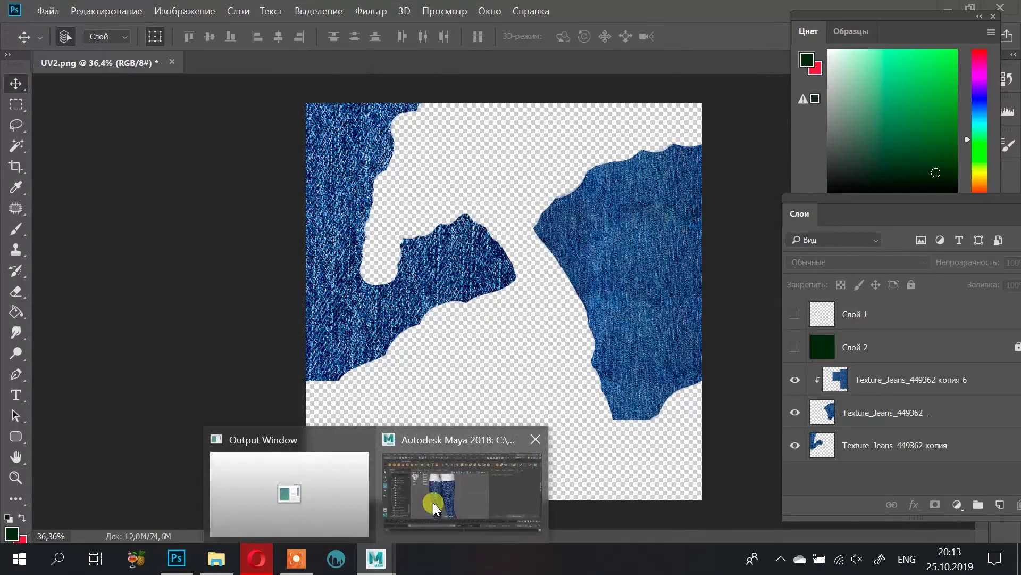
Step: Switch to Maya and reload body_texture.jpg in the file texture of the body's material
click(434, 503)
right_drag(390, 237, 485, 85)
click(430, 226)
click(988, 331)
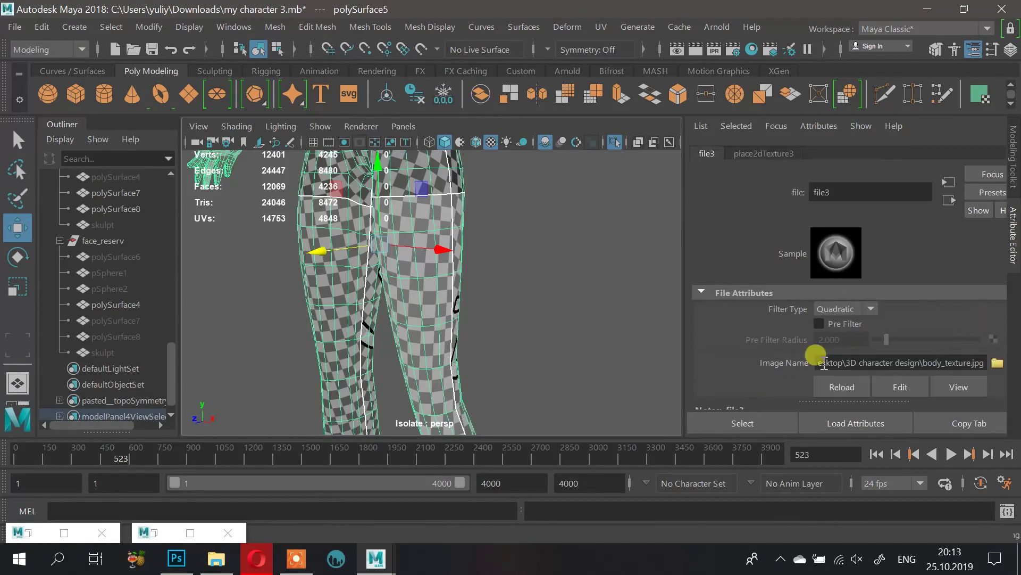
click(826, 383)
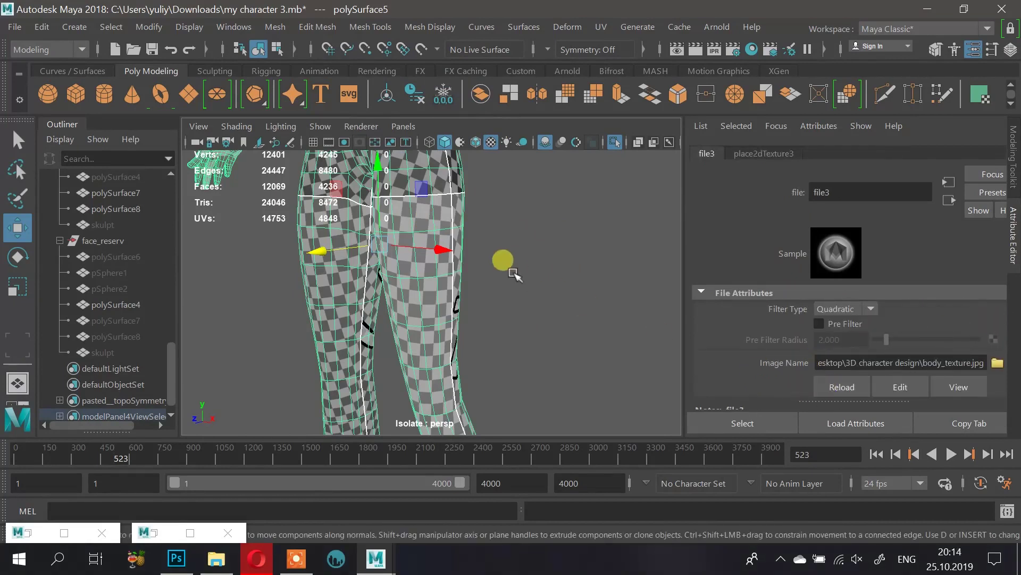
click(502, 258)
Step: Examine the reloaded denim on both trouser legs from several sides, comparing the small and large weave
alt+right_drag(430, 238, 450, 287)
alt+drag(356, 332, 511, 289)
alt+right_drag(510, 289, 517, 289)
alt+middle_drag(518, 289, 479, 340)
alt+right_drag(478, 319, 429, 266)
alt+middle_drag(428, 266, 445, 360)
alt+right_drag(445, 361, 493, 340)
alt+drag(495, 290, 353, 258)
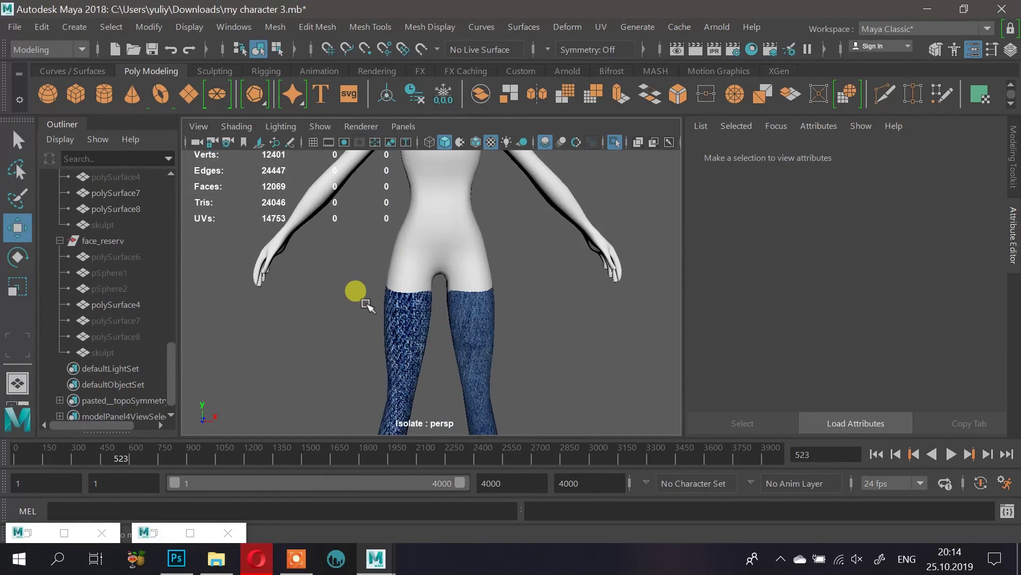
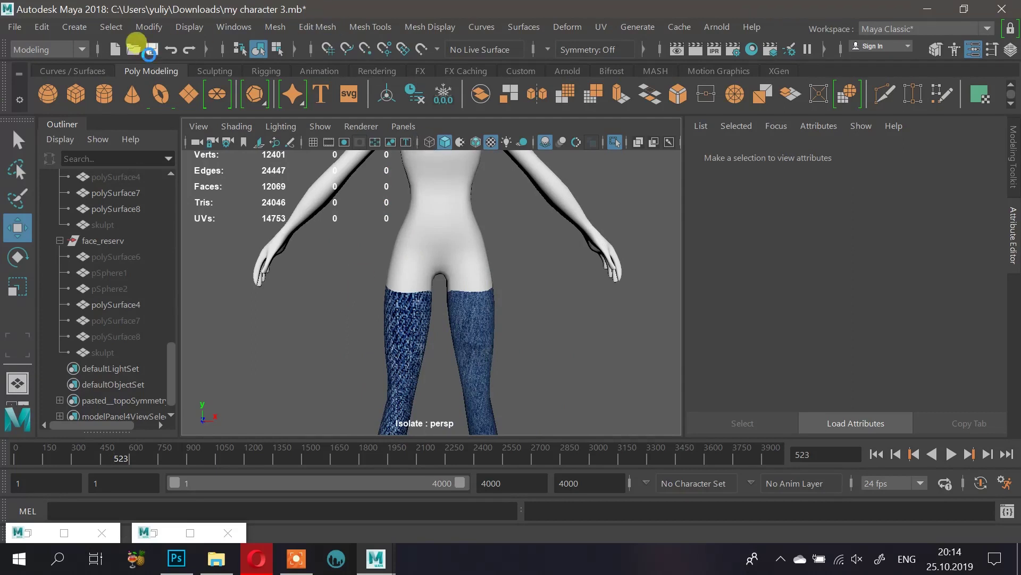
key(a)
alt+drag(479, 249, 463, 266)
scroll(479, 250, up, 2)
alt+middle_drag(491, 237, 501, 294)
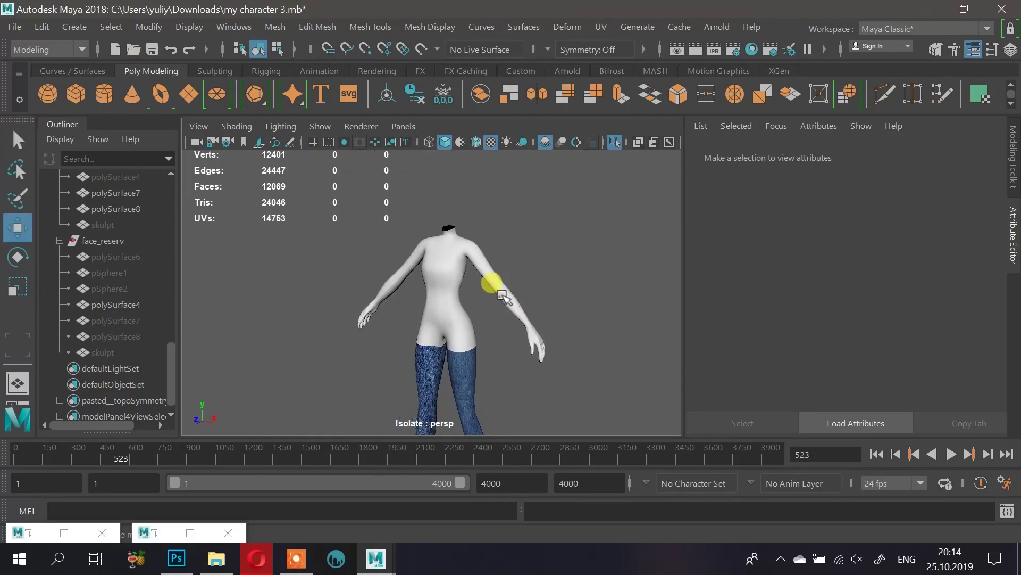
Step: Turn off the body's isolation to show the whole character, and select the brown boot
click(458, 290)
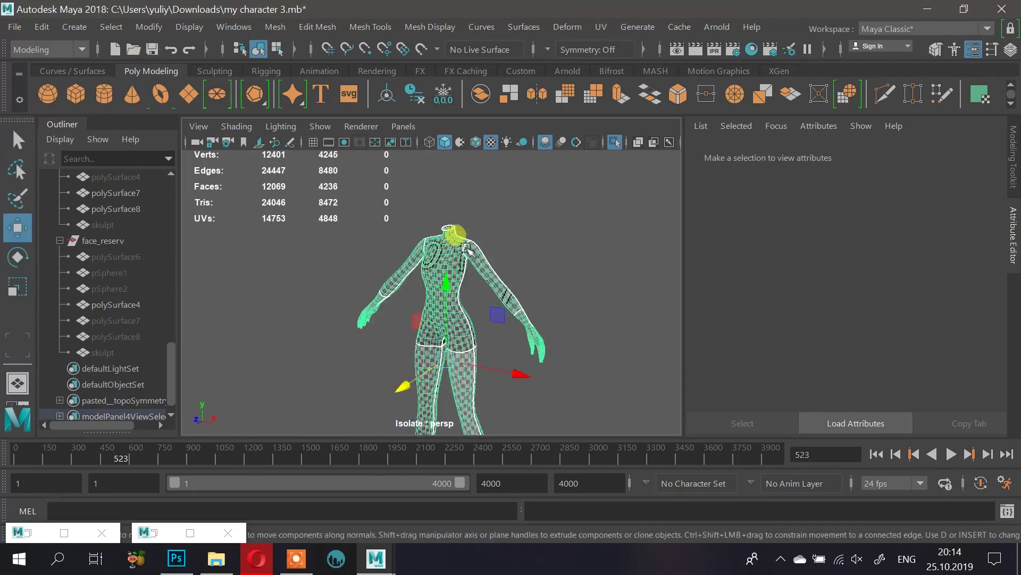
click(614, 142)
scroll(506, 222, up, 10)
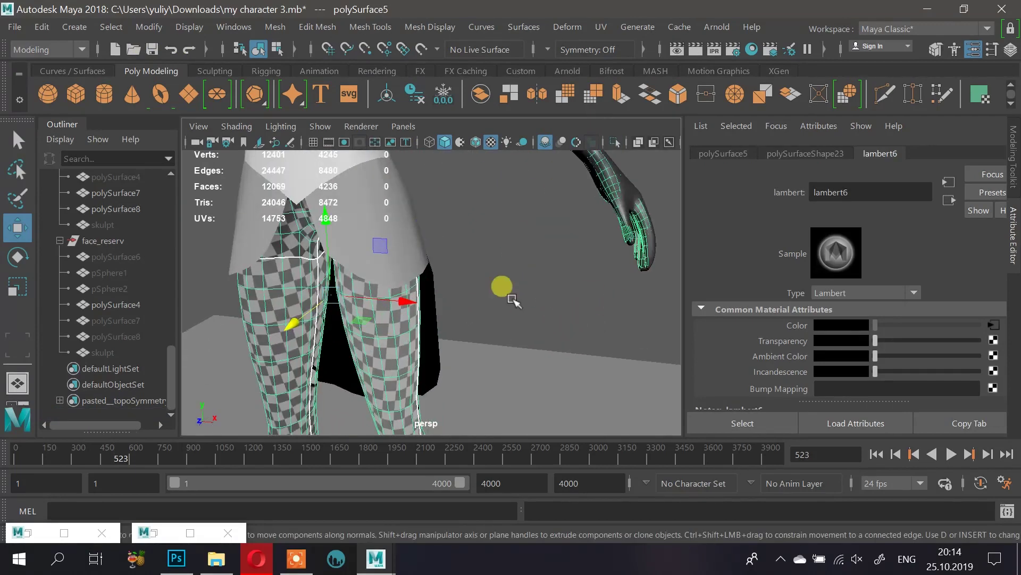
alt+drag(509, 296, 436, 294)
alt+middle_drag(472, 315, 479, 175)
scroll(526, 318, up, 2)
alt+middle_drag(525, 318, 511, 160)
scroll(544, 296, up, 5)
alt+drag(660, 338, 418, 246)
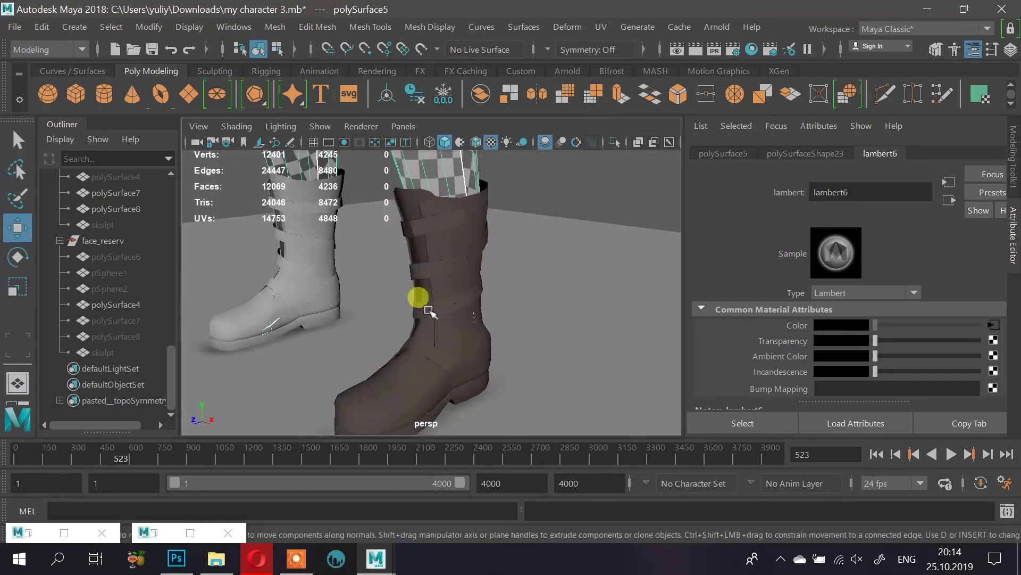
click(464, 264)
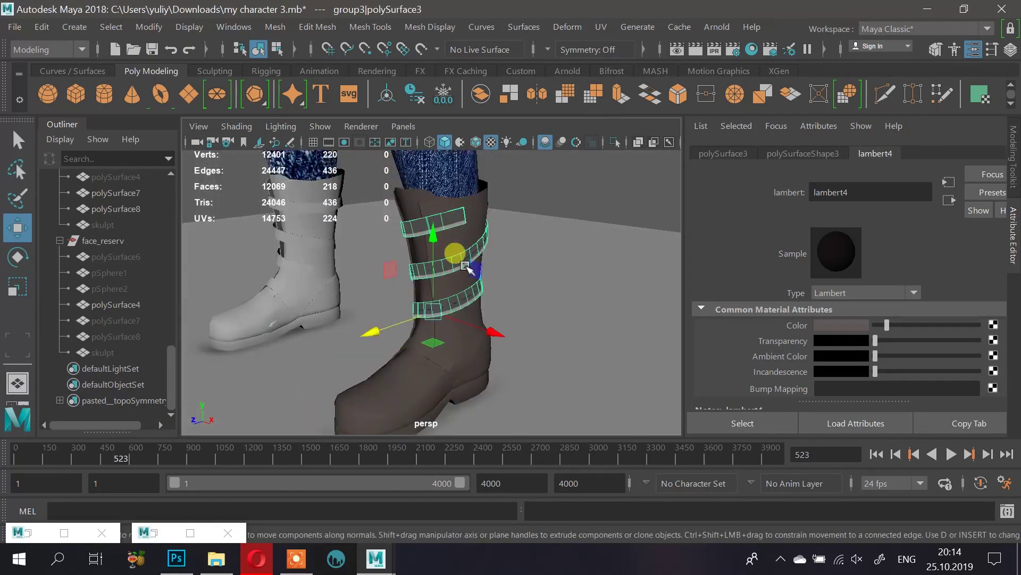
click(470, 212)
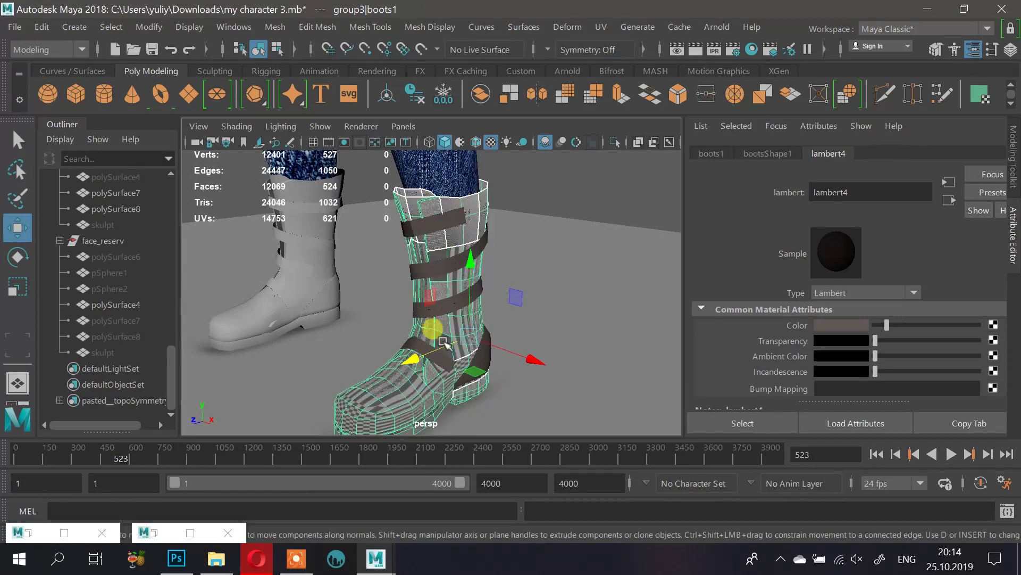
Step: View the brown boot's whole UV layout in the UV Editor, then minimize the editor
click(144, 532)
click(167, 427)
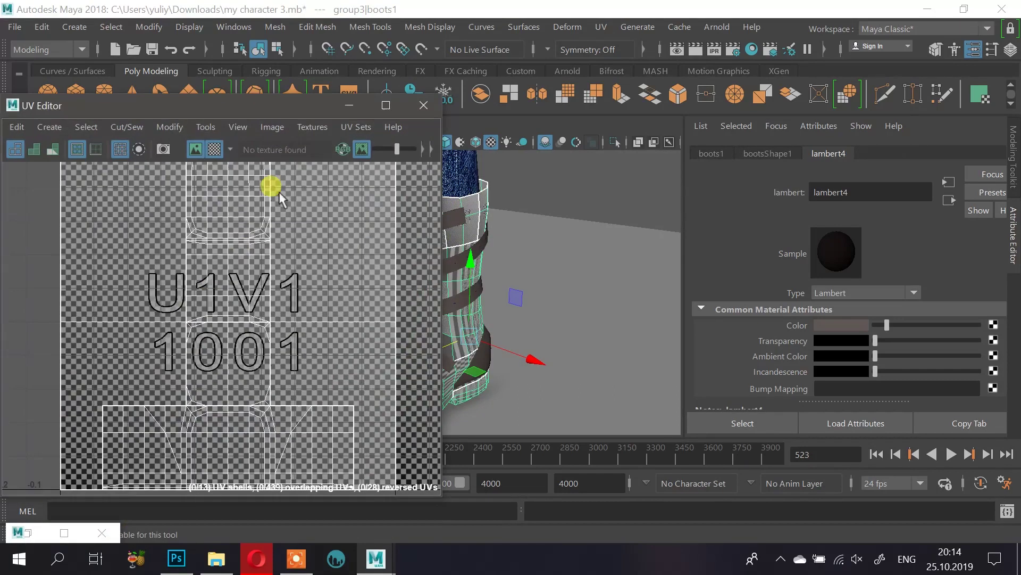
scroll(222, 326, down, 2)
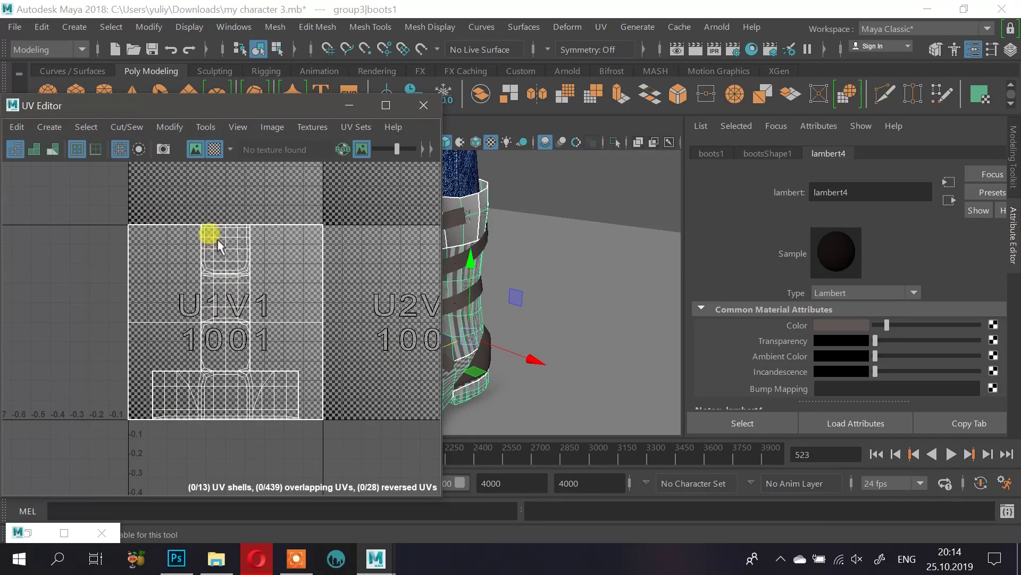
click(356, 105)
Step: Examine the checker pattern on the brown boot's shaft, toe and sole for stretching
mouse_move(448, 225)
alt+mouse_down()
mouse_move(492, 203)
mouse_move(441, 232)
alt+mouse_up()
alt+drag(520, 282, 449, 256)
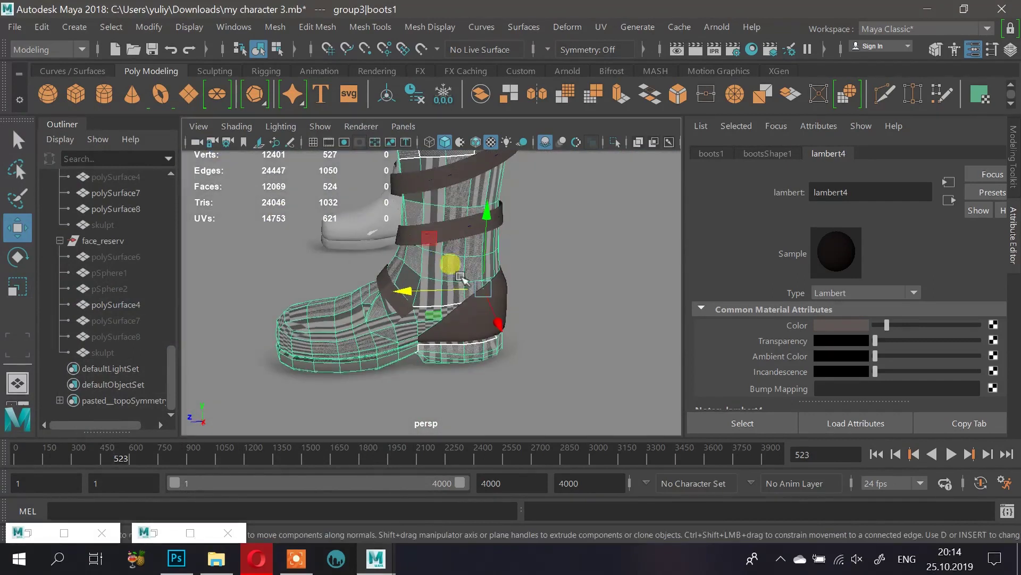
click(462, 330)
click(327, 336)
alt+drag(292, 291, 331, 274)
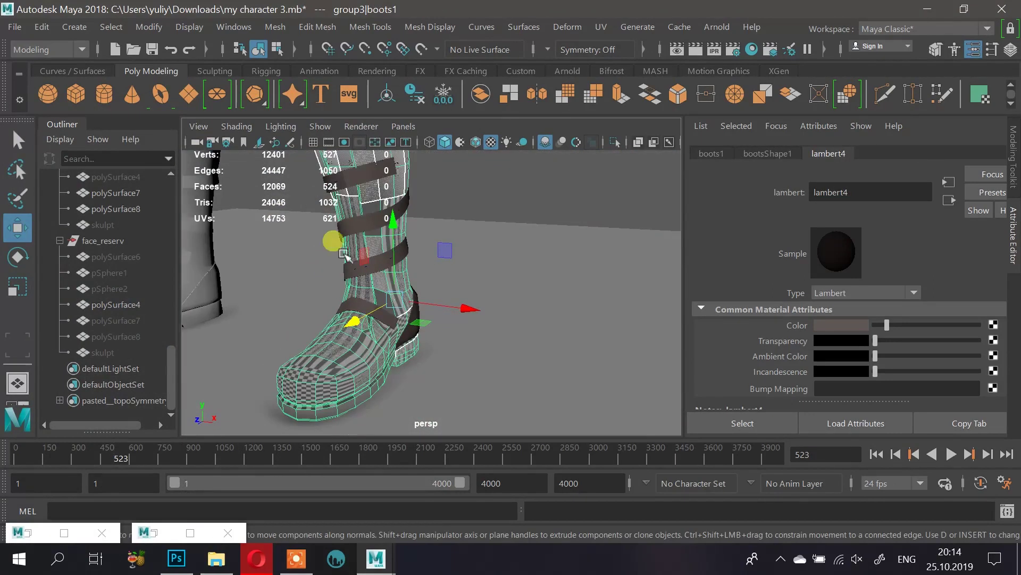
alt+right_drag(416, 260, 455, 250)
alt+middle_drag(454, 250, 492, 264)
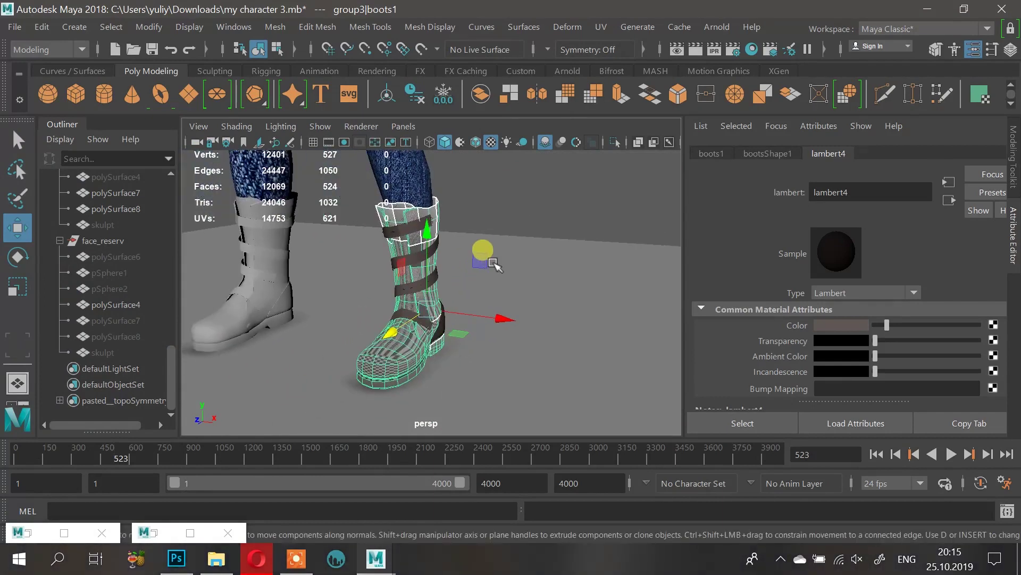
alt+drag(462, 238, 509, 290)
alt+middle_drag(510, 290, 522, 253)
alt+right_drag(522, 252, 452, 304)
alt+drag(452, 303, 301, 385)
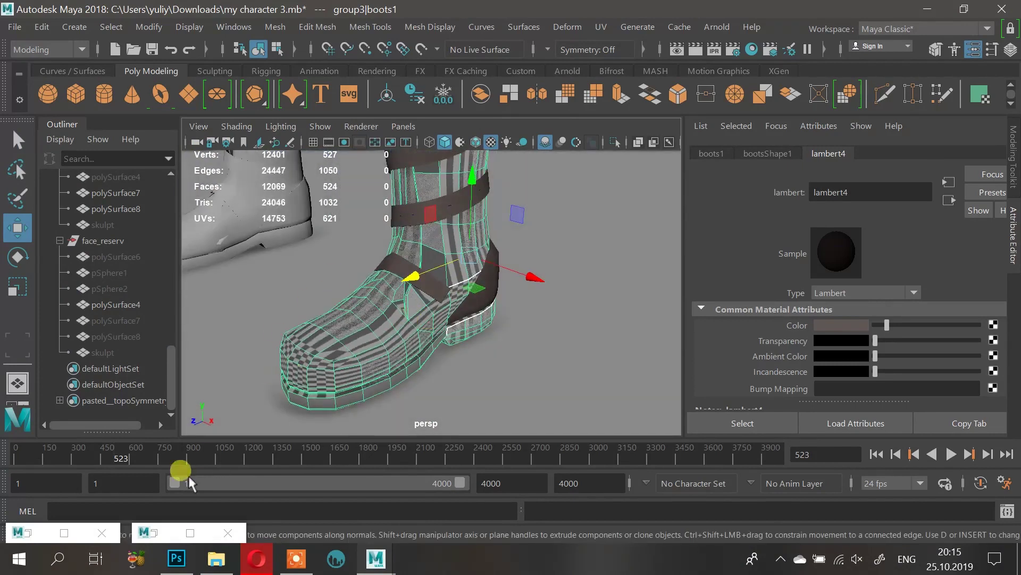
Step: Apply an automatic UV projection to the brown boot
click(151, 533)
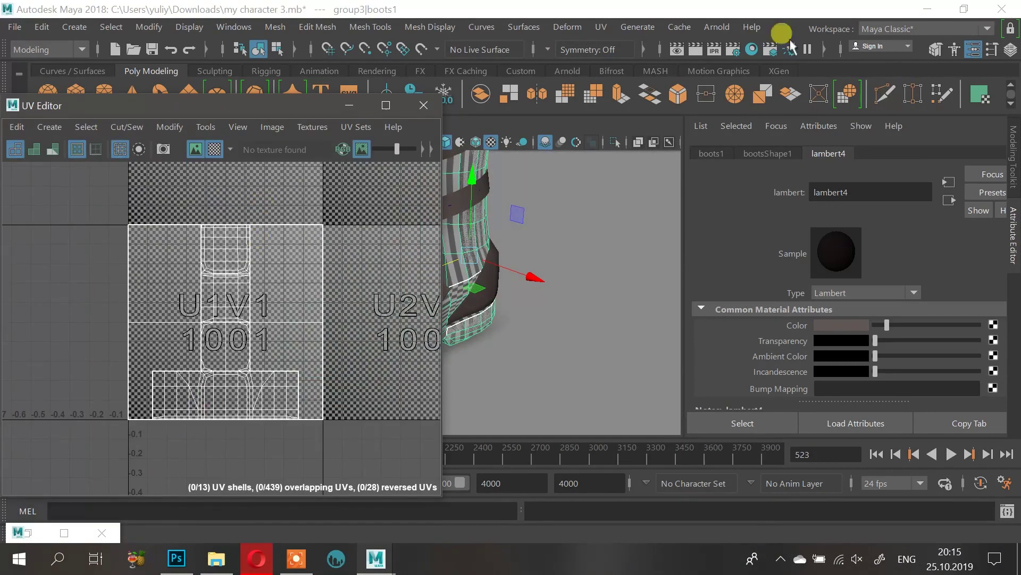
click(714, 23)
click(713, 22)
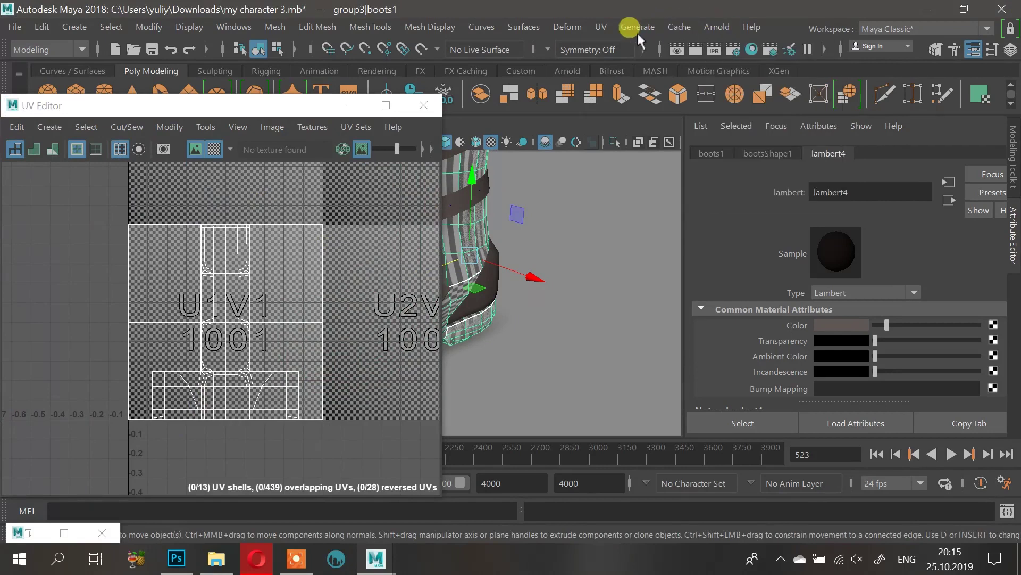
click(603, 27)
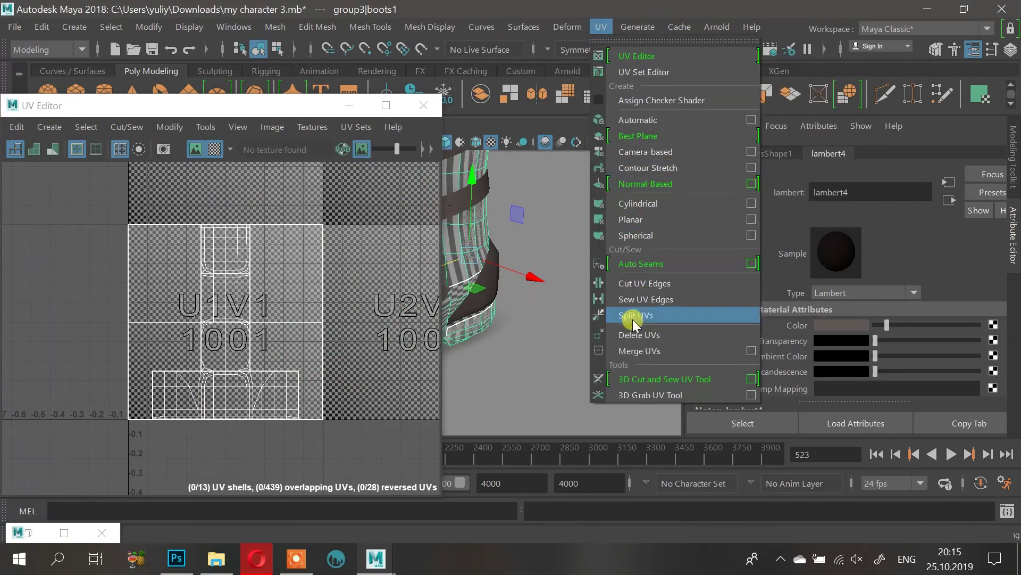
click(665, 120)
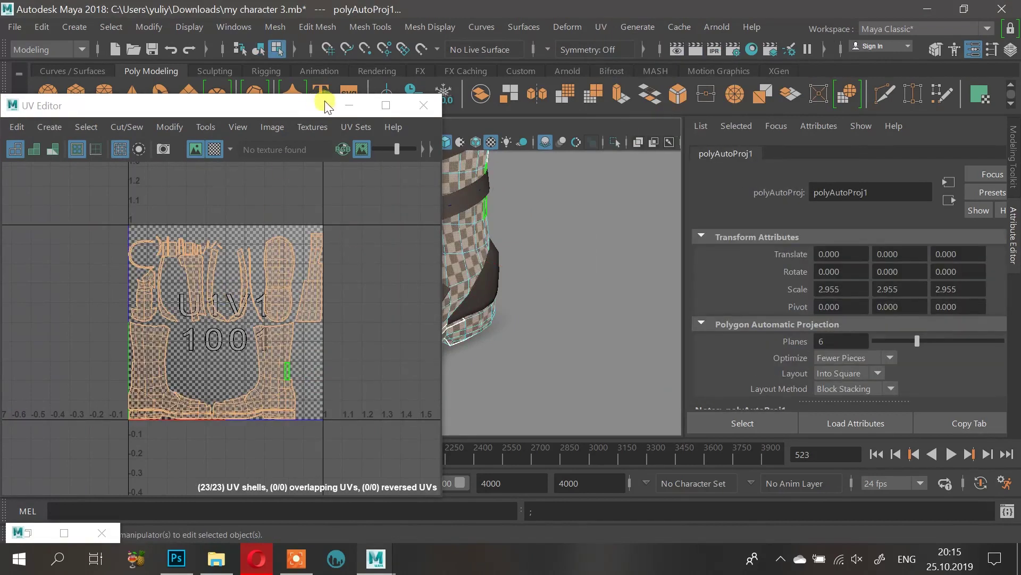
click(349, 106)
Step: Examine the checker pattern on the remapped boot from several sides and check its shells in the UV Editor
alt+drag(365, 284, 291, 315)
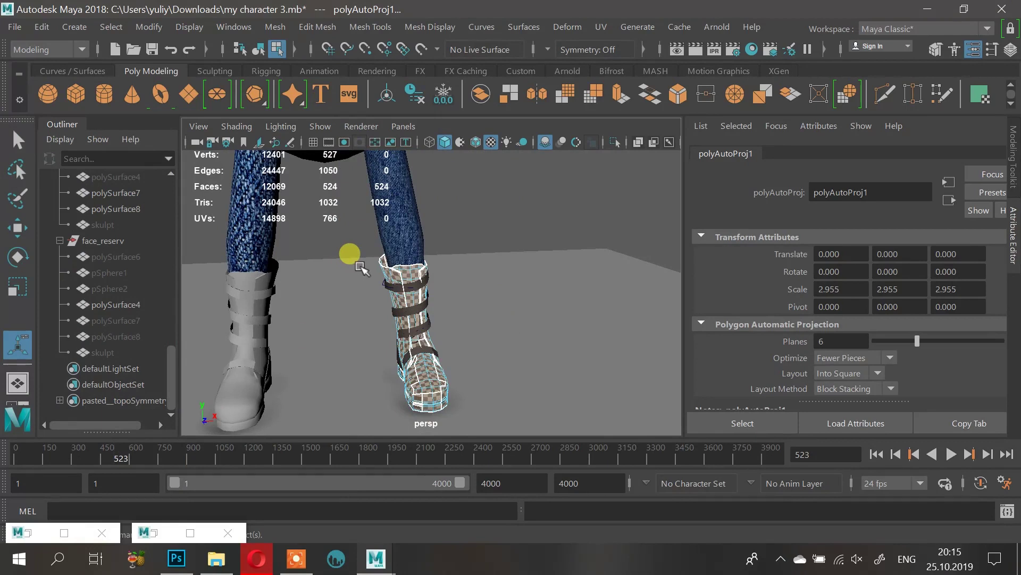
alt+drag(458, 205, 324, 301)
alt+right_drag(323, 301, 508, 346)
alt+drag(427, 356, 468, 276)
click(142, 531)
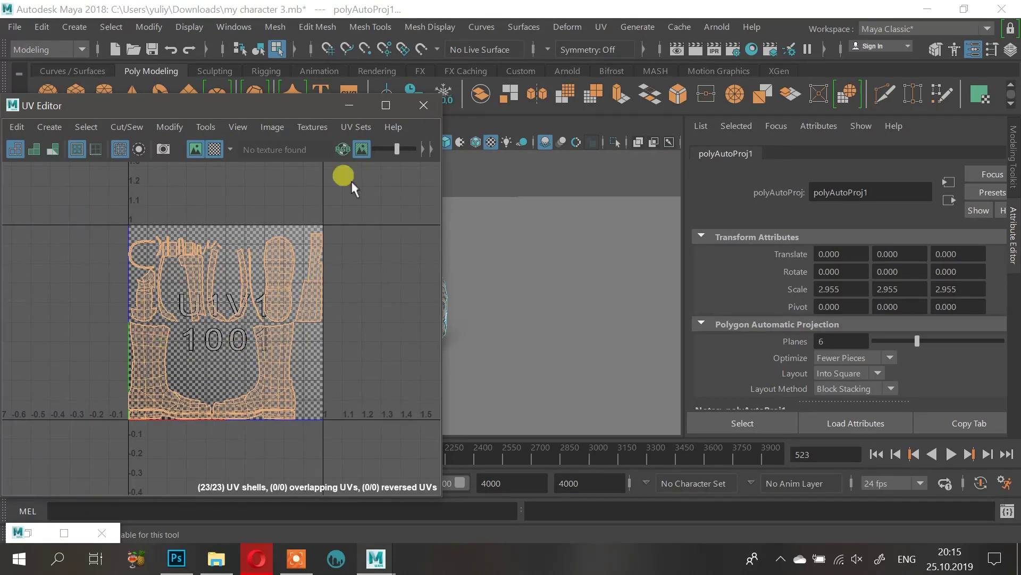
click(346, 109)
alt+drag(459, 241, 380, 228)
alt+middle_drag(460, 198, 496, 310)
scroll(497, 310, up, 5)
Step: Apply an automatic UV projection to the boot's straps and heel piece
right_drag(474, 240, 553, 82)
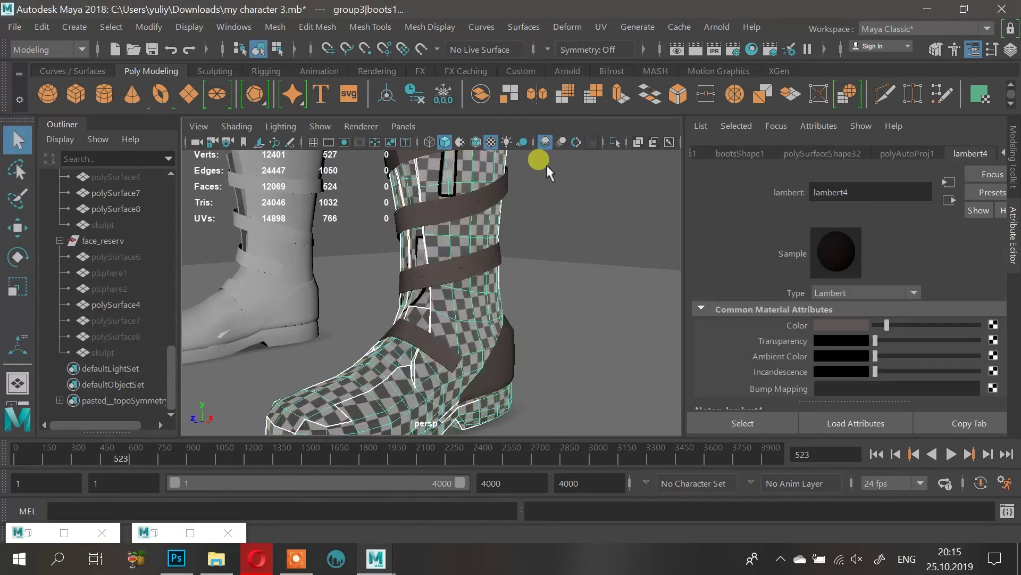
click(547, 166)
alt+drag(546, 173, 500, 244)
click(488, 267)
click(543, 345)
scroll(535, 241, down, 3)
scroll(500, 301, up, 3)
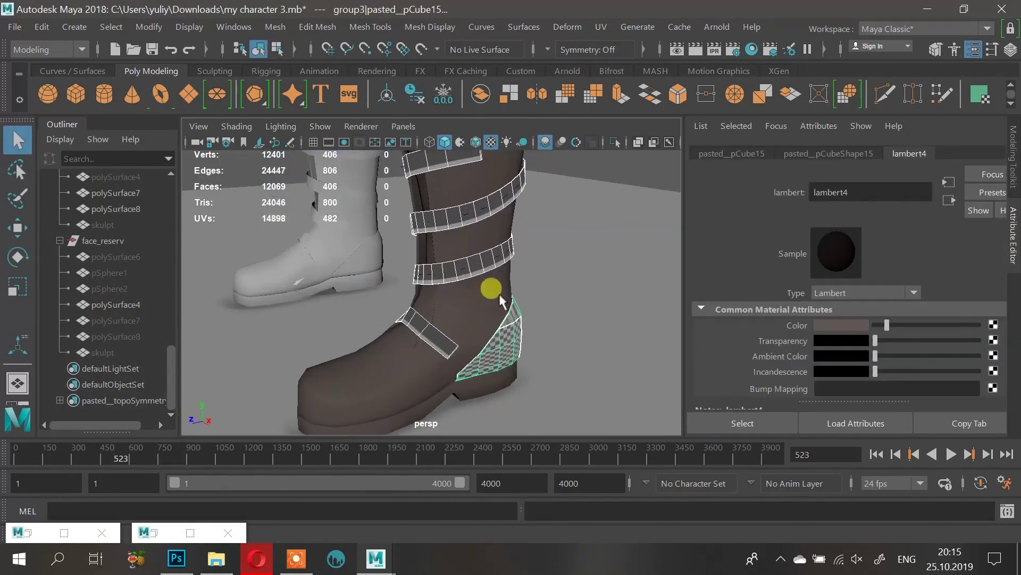
click(640, 27)
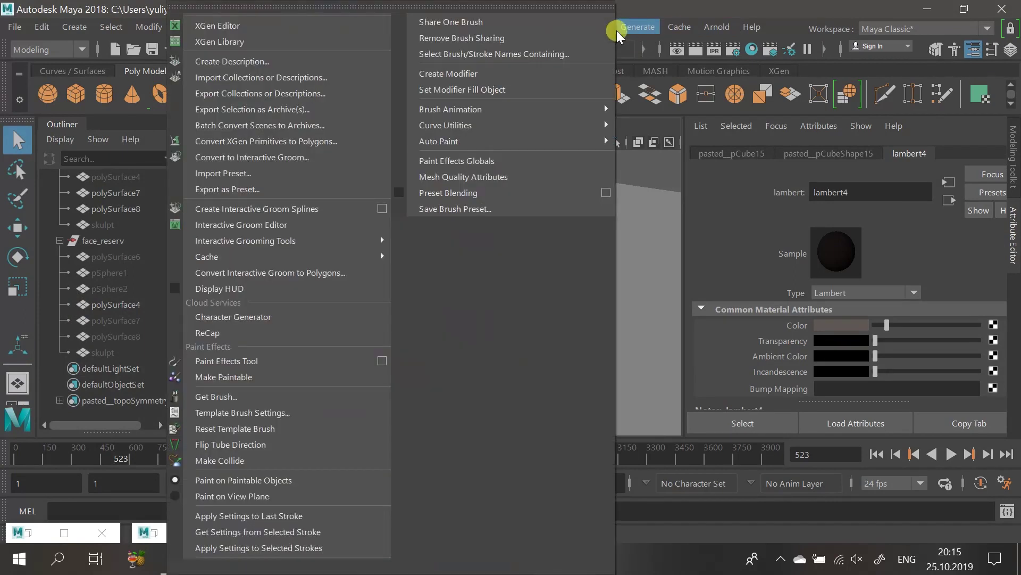
key(Escape)
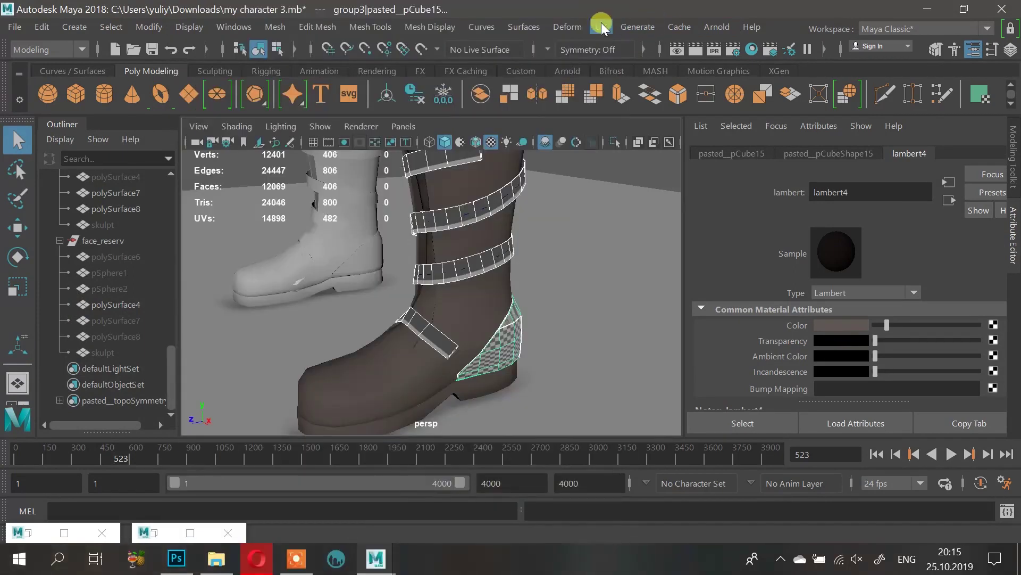
click(601, 27)
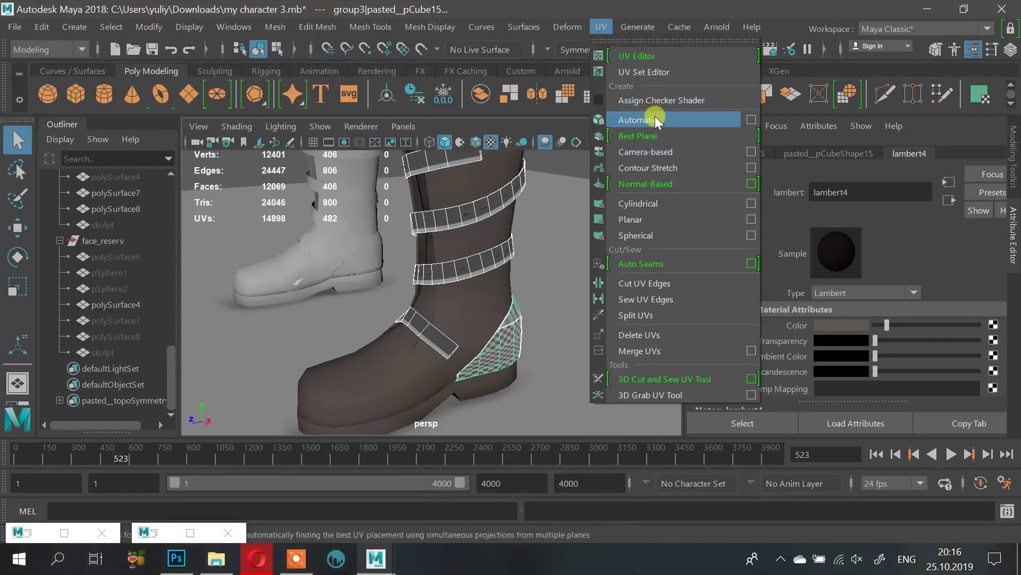
click(656, 118)
Step: Return to object mode and select the shaft straps, instep strap, heel piece and brown boot together
right_drag(483, 209, 521, 151)
click(477, 212)
alt+drag(471, 232, 407, 197)
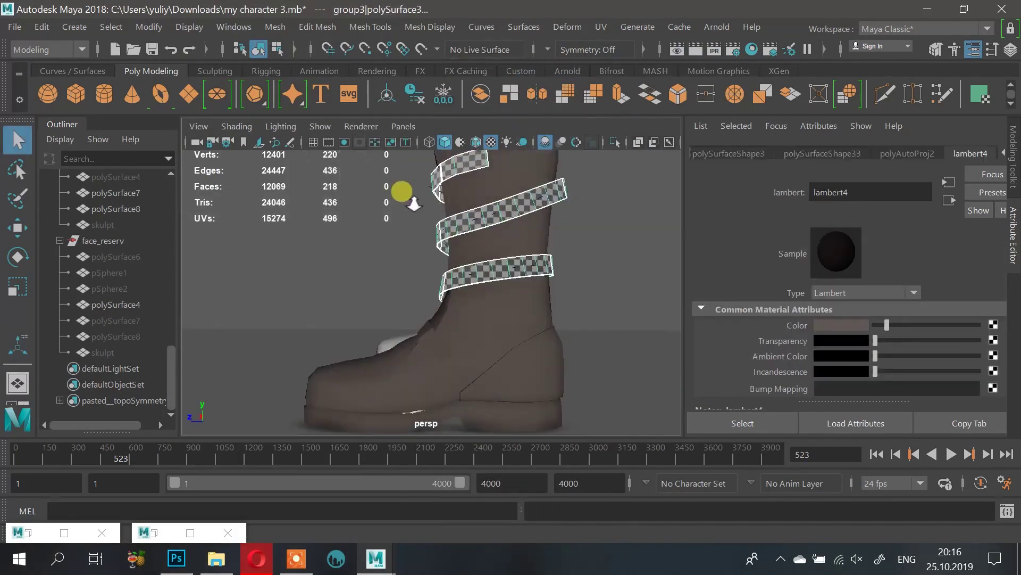
alt+right_drag(407, 197, 502, 251)
alt+drag(506, 254, 538, 269)
alt+right_drag(537, 269, 446, 305)
shift+click(431, 343)
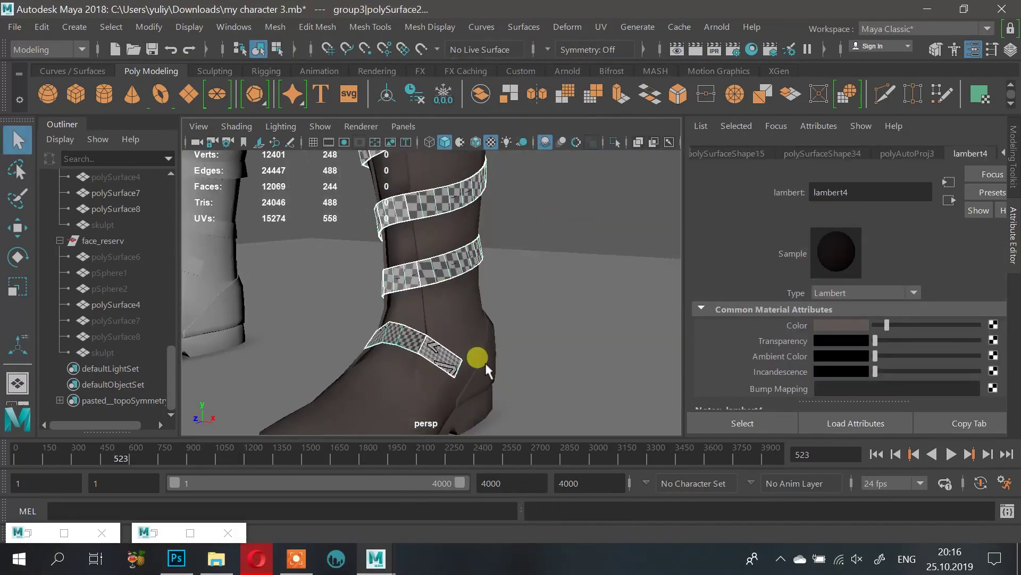
shift+click(484, 363)
shift+click(471, 316)
alt+drag(524, 315, 407, 314)
alt+right_drag(407, 314, 499, 364)
Step: Select the UVs of the boot, straps and heel piece in the UV Editor and lay them out in one tile
click(169, 533)
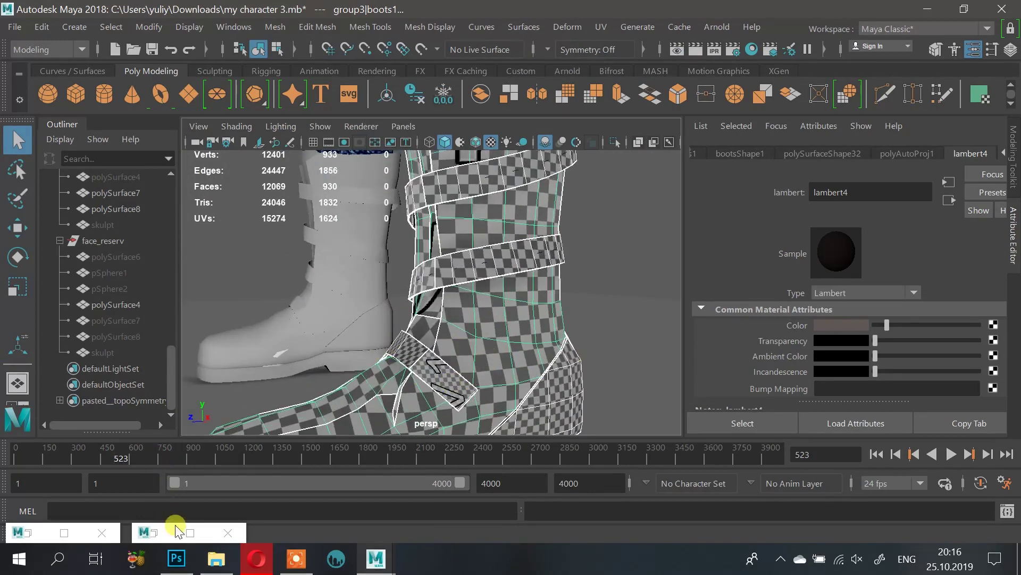
alt+right_drag(481, 271, 446, 272)
alt+middle_drag(574, 237, 668, 235)
alt+drag(668, 235, 556, 264)
alt+drag(505, 283, 617, 239)
click(189, 240)
right_drag(192, 302, 259, 298)
drag(67, 192, 418, 457)
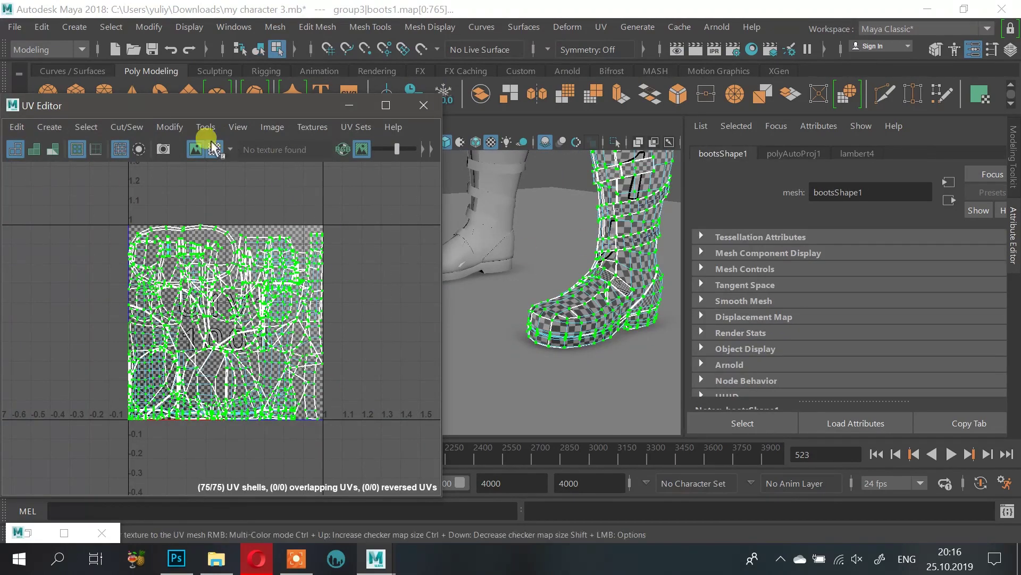
shift+right_drag(208, 287, 209, 287)
shift+right_drag(164, 158, 125, 165)
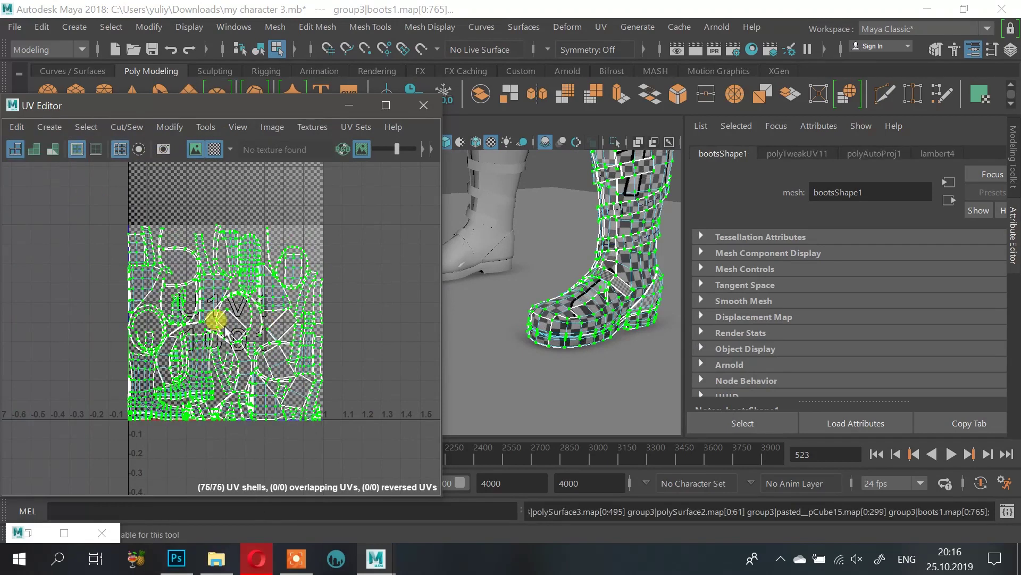
Step: Examine how the boot, strap and heel shells are packed in the new UV layout
scroll(229, 329, up, 5)
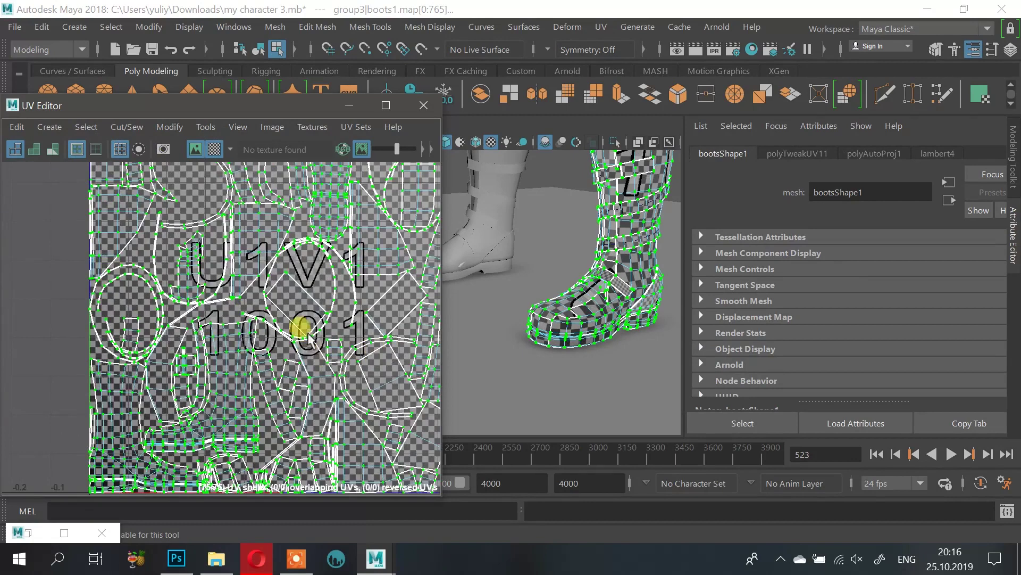
scroll(261, 272, up, 5)
alt+middle_drag(213, 310, 317, 174)
scroll(209, 215, down, 4)
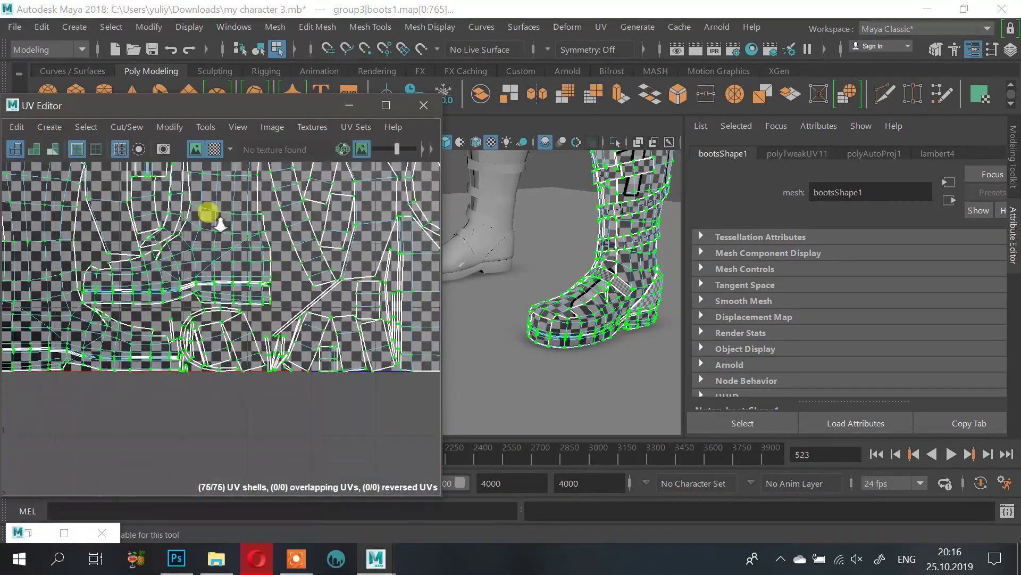
alt+middle_drag(221, 229, 204, 319)
scroll(210, 282, down, 4)
alt+middle_drag(260, 233, 245, 316)
scroll(208, 320, up, 3)
alt+middle_drag(179, 343, 155, 278)
alt+right_drag(154, 278, 258, 305)
Step: Select all faces of the instep strap and move their UV shells into the empty tile below the layout
alt+drag(617, 287, 558, 254)
right_drag(557, 249, 563, 151)
double_click(556, 247)
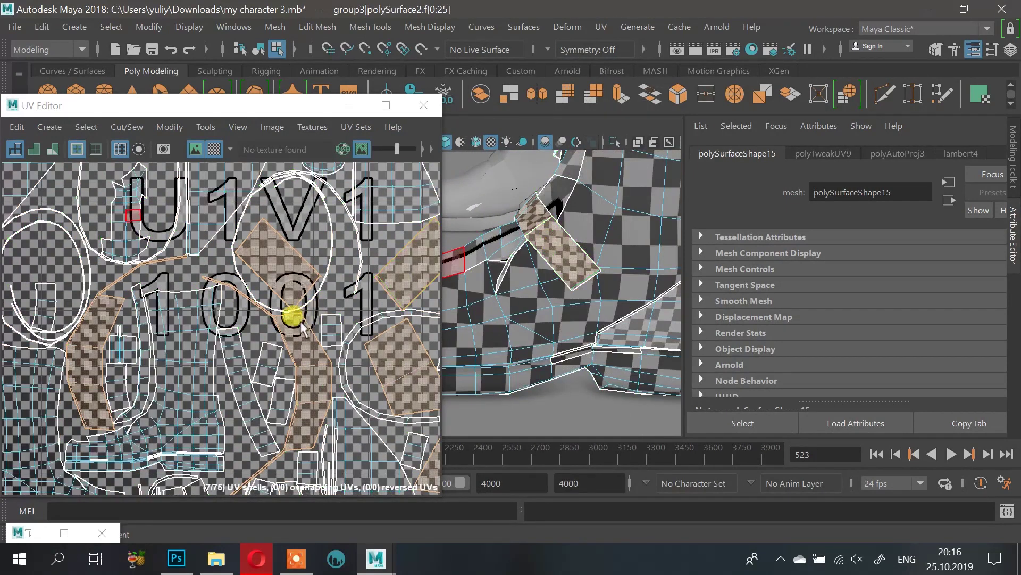
scroll(290, 313, down, 3)
alt+middle_drag(313, 346, 276, 254)
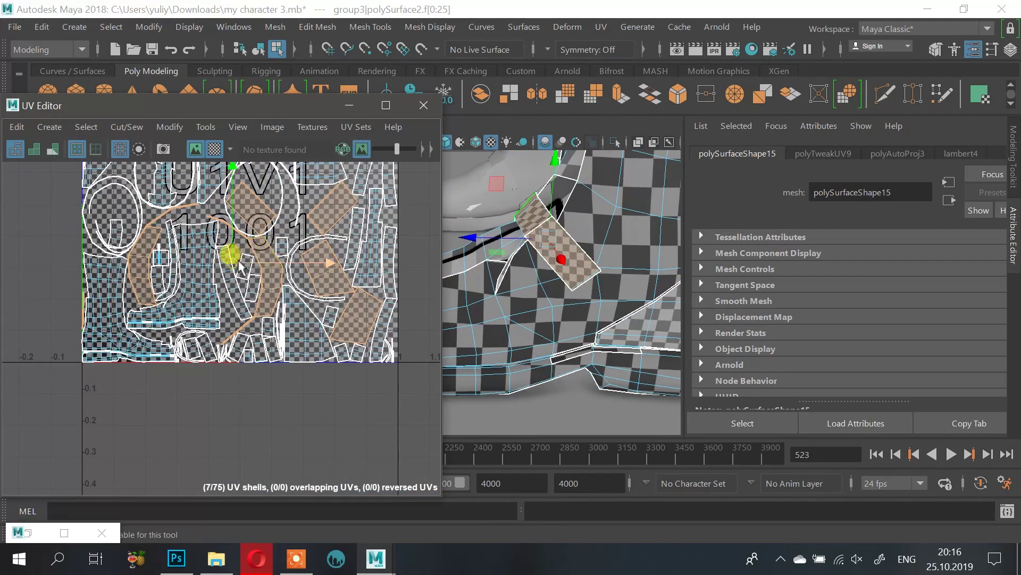
drag(233, 265, 241, 432)
scroll(315, 362, down, 3)
alt+middle_drag(246, 311, 239, 201)
scroll(269, 231, up, 2)
drag(257, 318, 248, 362)
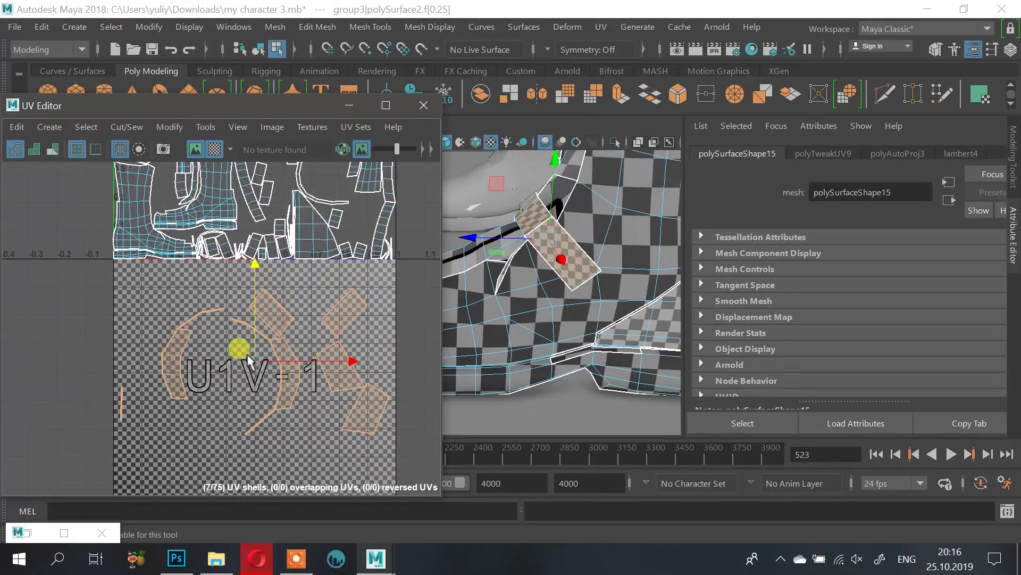
Step: Scale the instep strap's shells down uniformly and place them below the right end of the boot layout
key(r)
drag(256, 364, 197, 377)
middle_drag(201, 375, 198, 377)
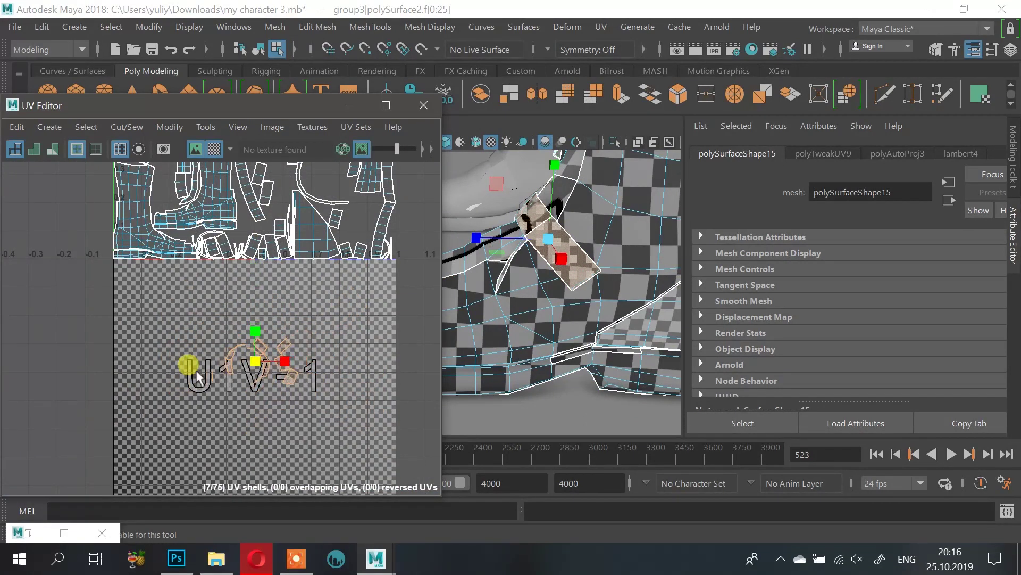
key(w)
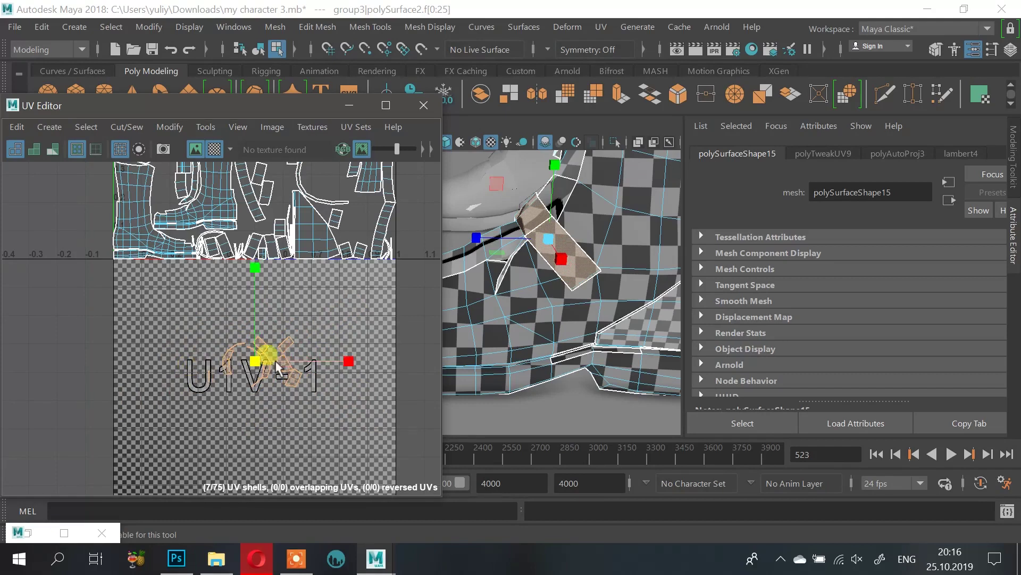
drag(269, 360, 325, 283)
alt+middle_drag(292, 318, 255, 354)
alt+right_drag(255, 354, 365, 393)
drag(311, 424, 342, 346)
Step: Select a strap shell near the layout's right edge and move it into the free space among the boot shells
alt+right_drag(266, 275, 172, 245)
alt+middle_drag(173, 245, 197, 306)
alt+right_drag(197, 307, 335, 332)
click(405, 279)
right_drag(401, 270, 466, 264)
double_click(391, 270)
alt+middle_drag(380, 275, 352, 336)
drag(367, 332, 238, 236)
Step: Move the C-shaped shell of the heel piece up beside the oval shell in the layout's upper right corner
alt+right_drag(246, 242, 305, 281)
click(357, 274)
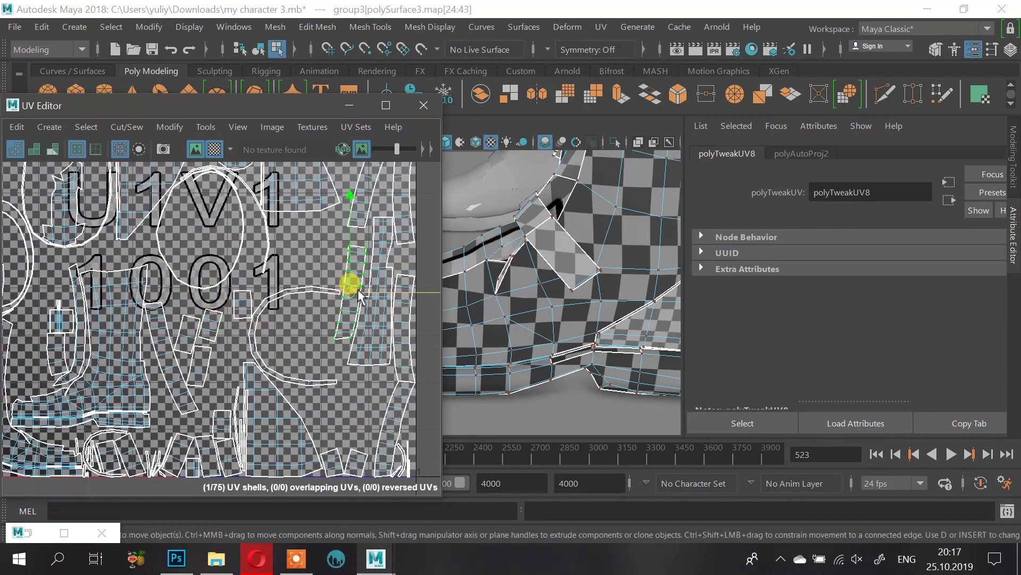
click(316, 295)
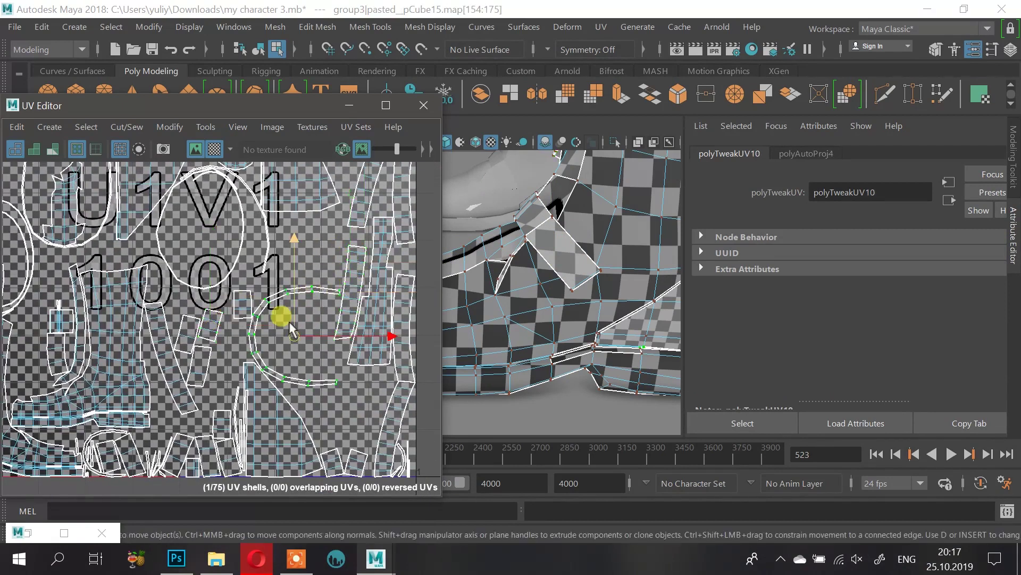
drag(285, 342, 311, 353)
scroll(371, 356, down, 1)
alt+middle_drag(351, 335, 225, 319)
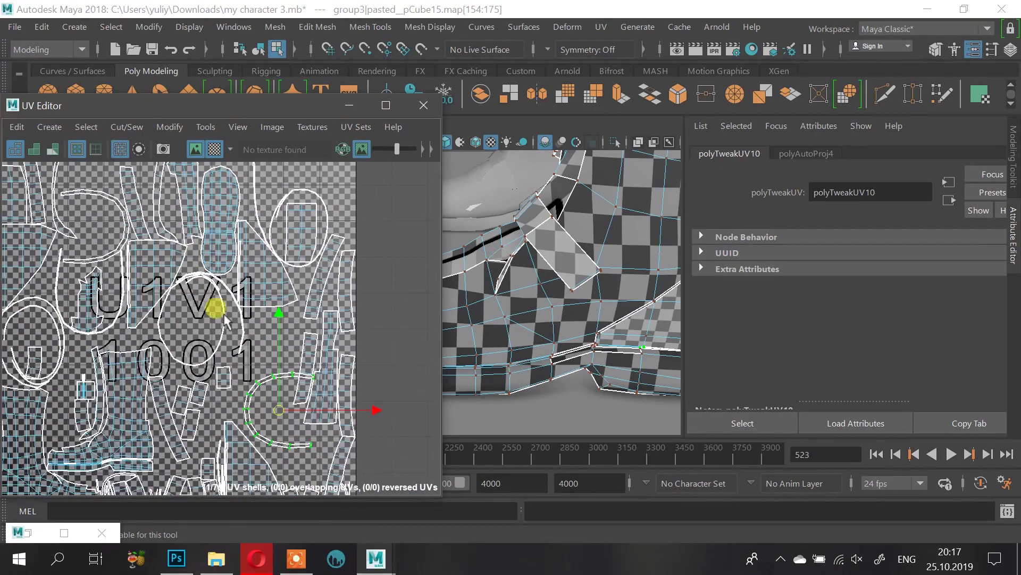
drag(280, 419, 285, 209)
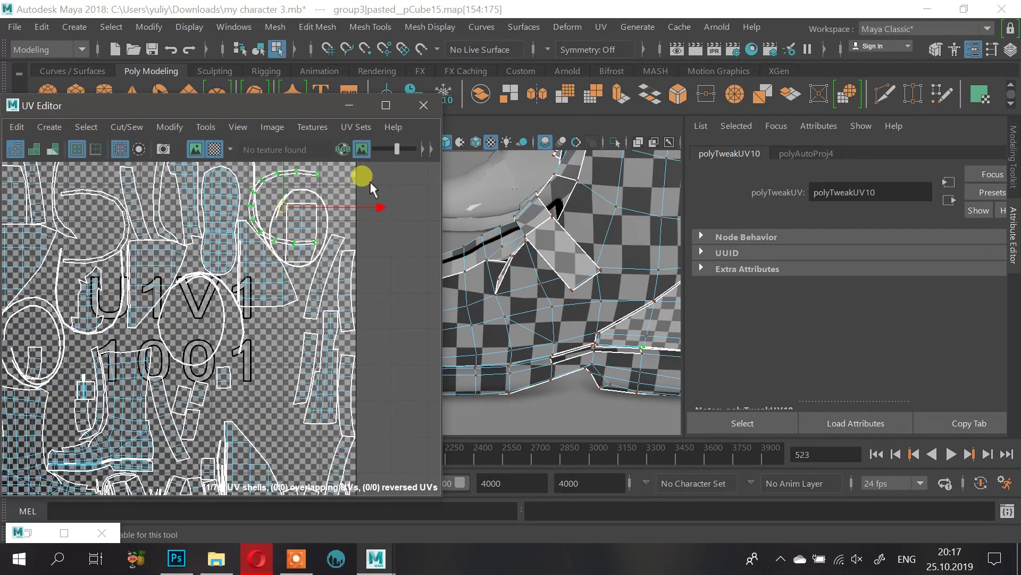
alt+middle_drag(334, 182, 317, 265)
scroll(320, 209, up, 1)
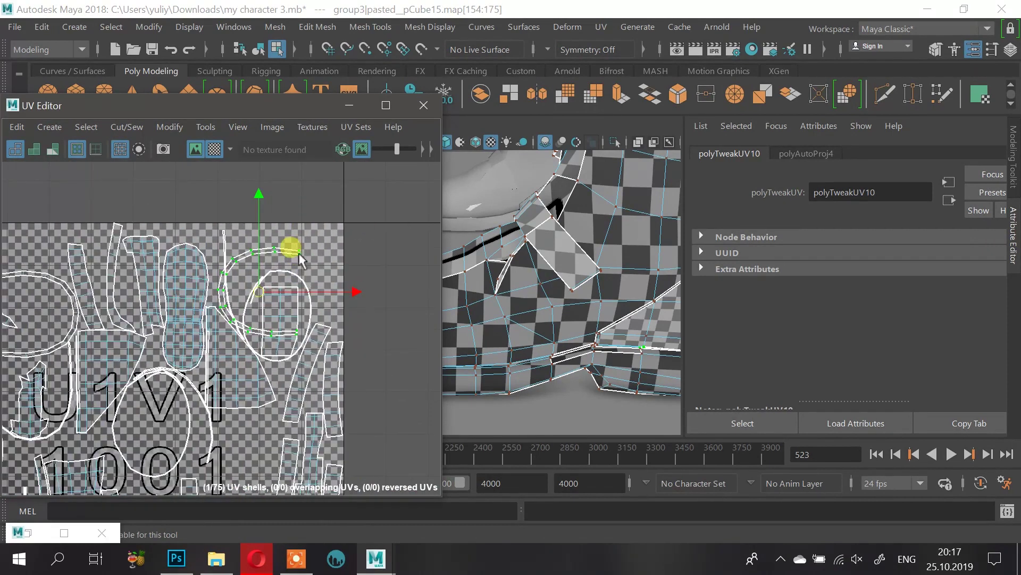
Step: Rotate the C-shaped shell until it opens downward and fit it over the top of the oval shell
shift+right_click(298, 255)
shift+right_drag(298, 255, 303, 136)
scroll(265, 222, down, 1)
alt+middle_drag(267, 217, 265, 192)
alt+right_drag(253, 181, 355, 282)
key(e)
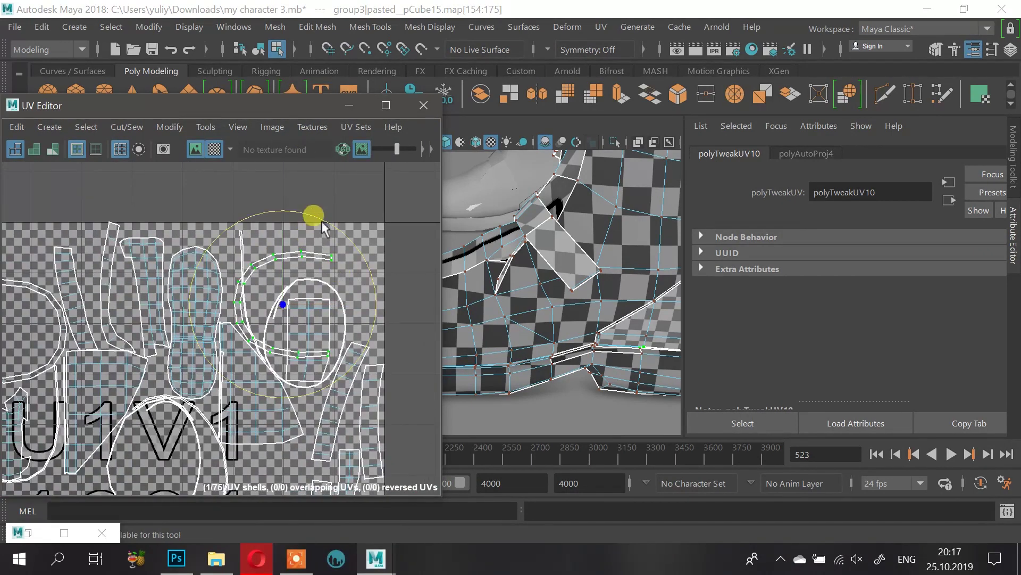
drag(323, 221, 342, 319)
key(w)
drag(381, 306, 400, 304)
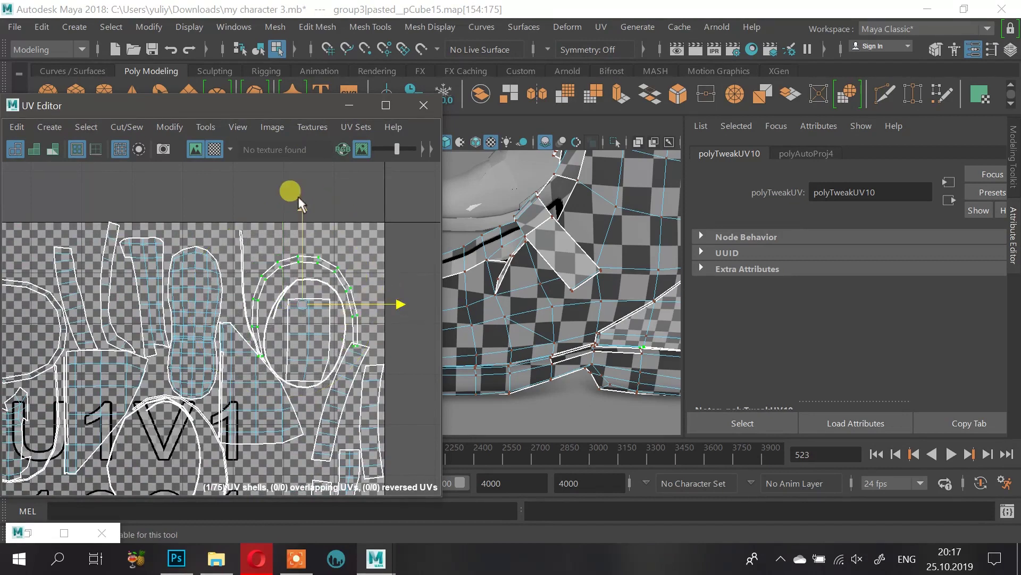
drag(304, 205, 308, 181)
Step: Move and sew the instep strap's two upper rectangular shells together along their shared long edge
scroll(185, 322, down, 2)
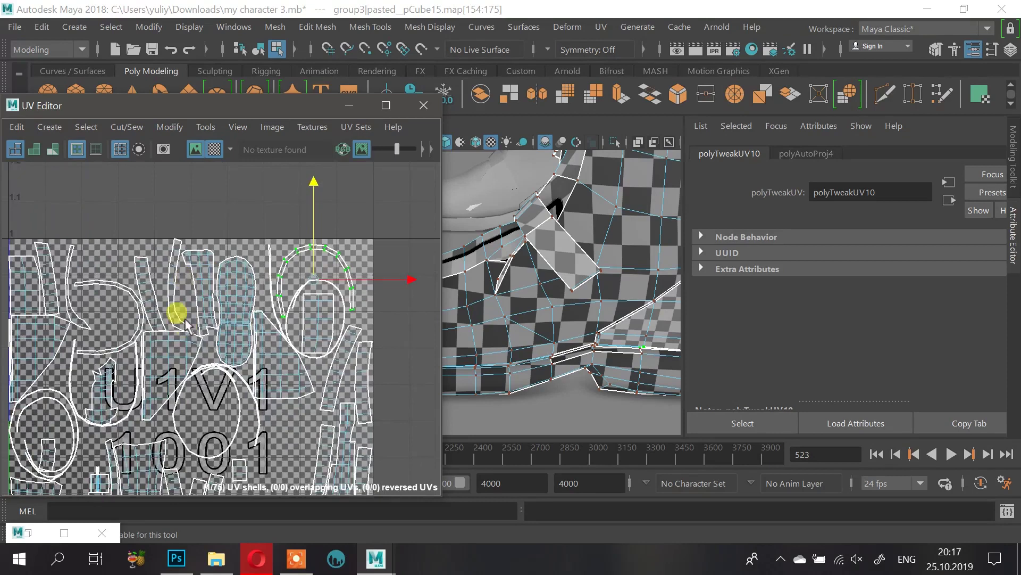
alt+middle_drag(254, 458, 247, 303)
alt+middle_drag(318, 351, 314, 249)
click(337, 365)
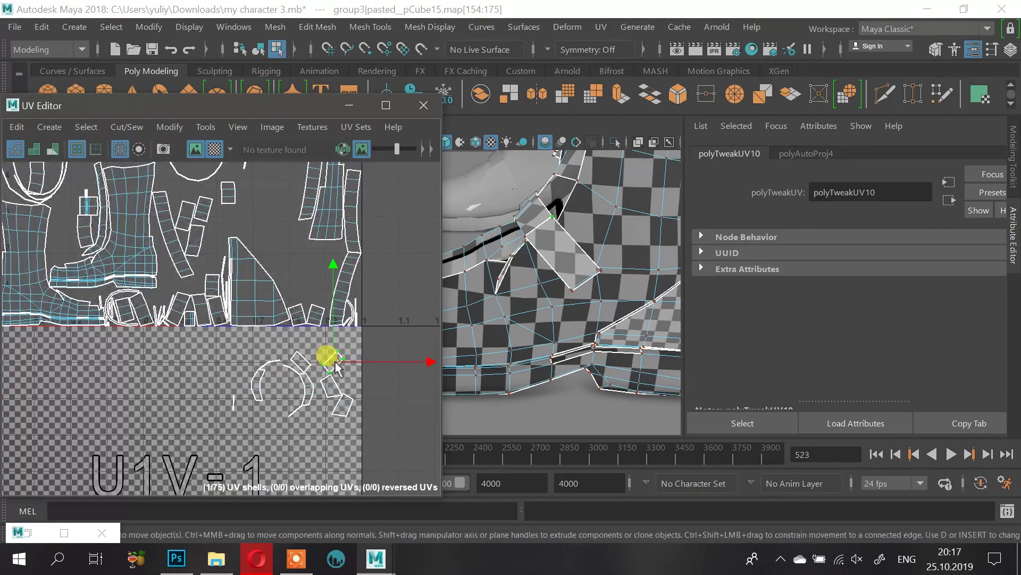
scroll(235, 237, up, 6)
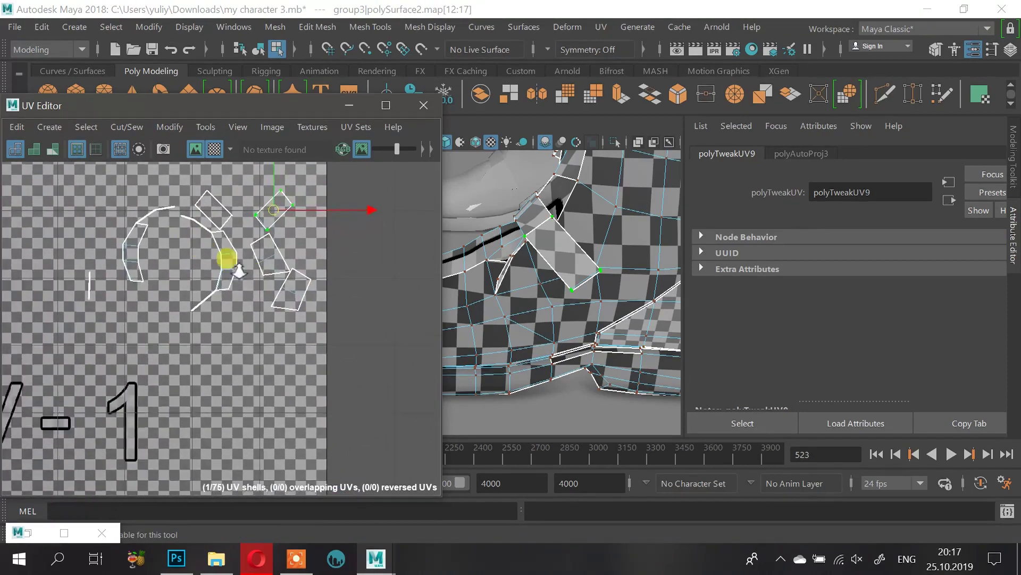
scroll(250, 282, down, 3)
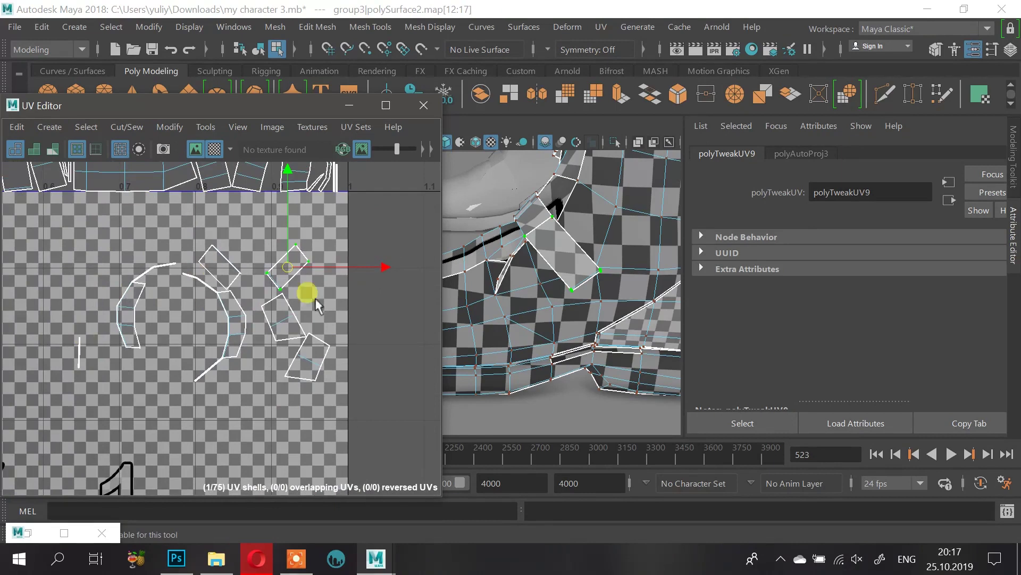
right_drag(314, 252, 313, 174)
click(303, 252)
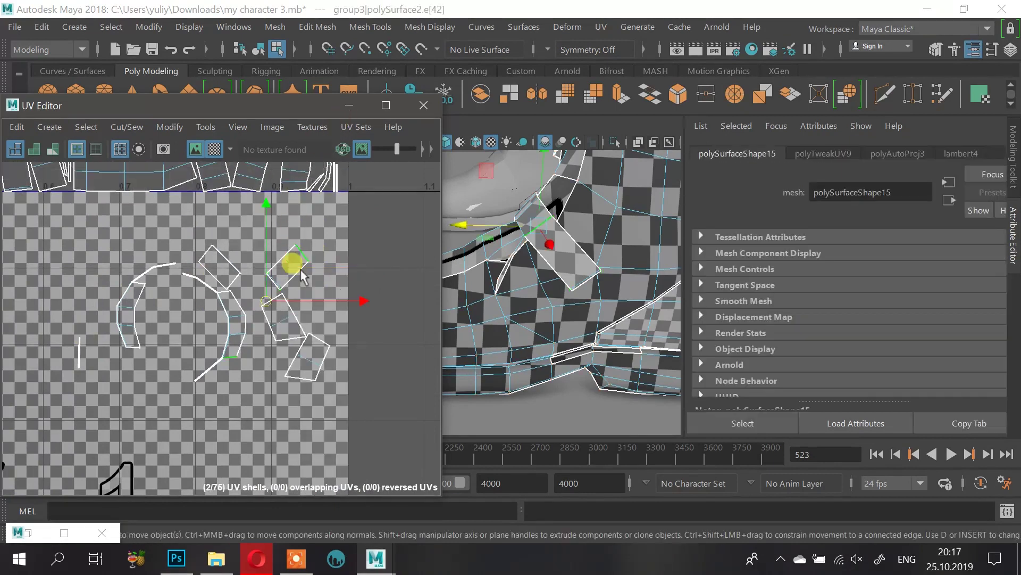
scroll(237, 306, up, 3)
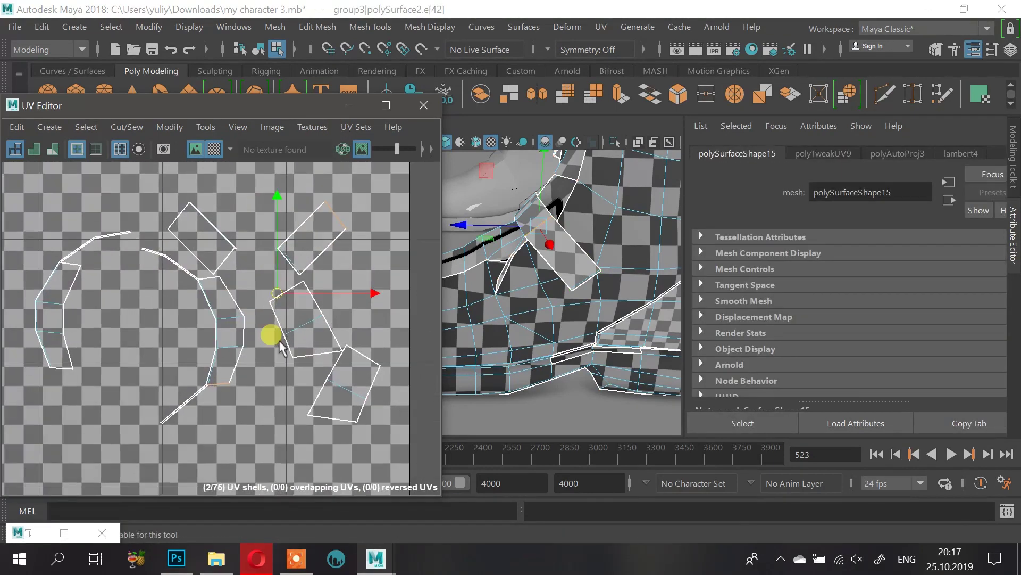
click(206, 227)
click(216, 219)
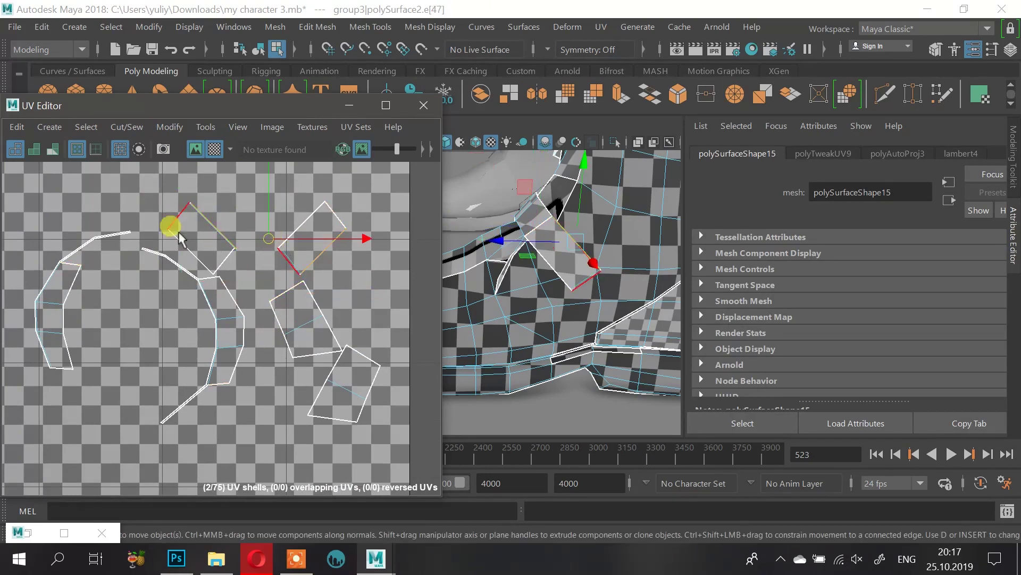
shift+right_click(234, 207)
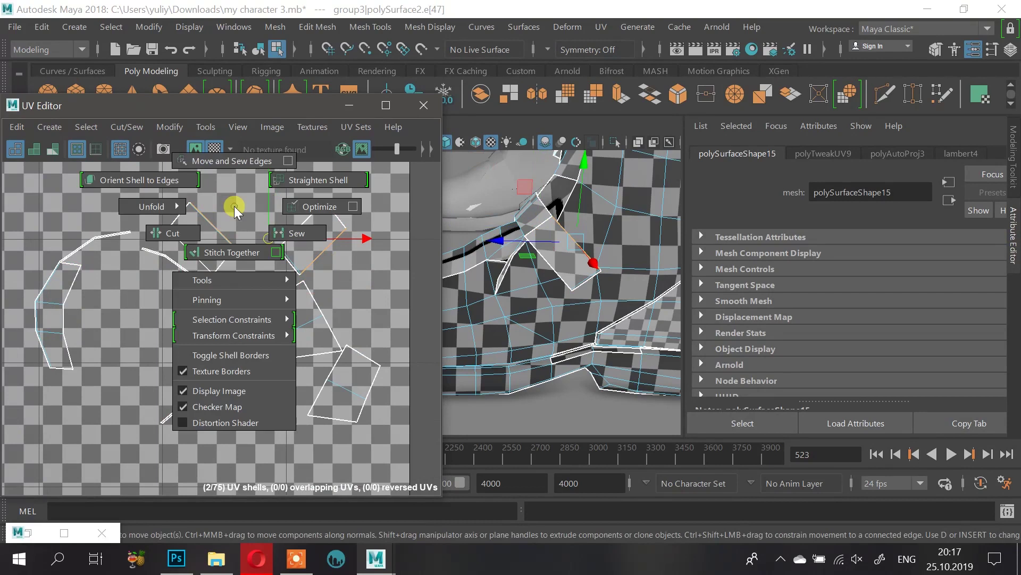
shift+right_drag(229, 198, 218, 162)
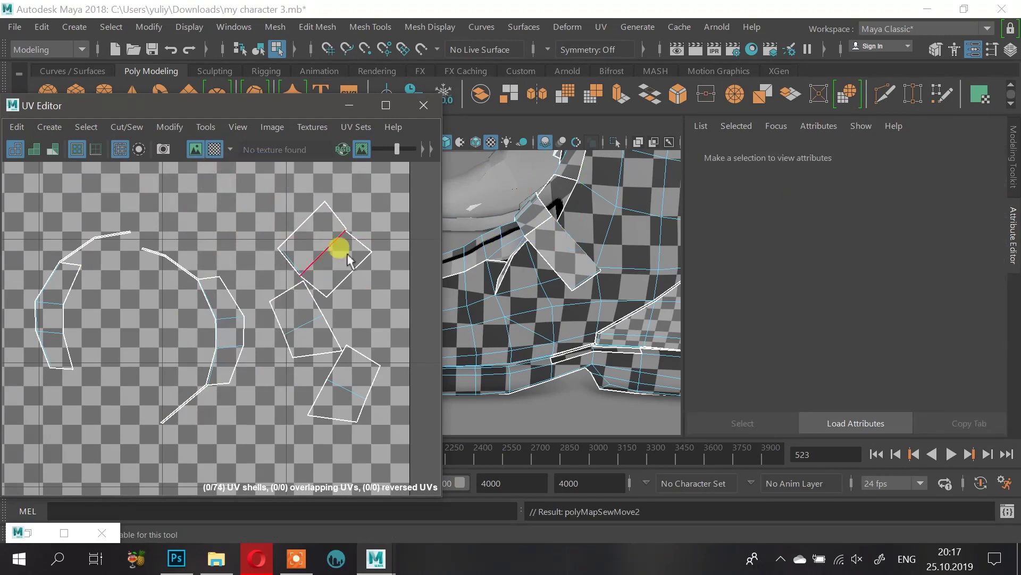
Step: Move and sew the joined rectangular shell onto the lower end of the strap's right-hand curved shell
click(355, 268)
shift+right_drag(359, 274, 350, 222)
Step: Try to move and sew the strap's middle rectangular shell onto the left-hand curved shell, and undo the sewing
click(288, 288)
click(307, 355)
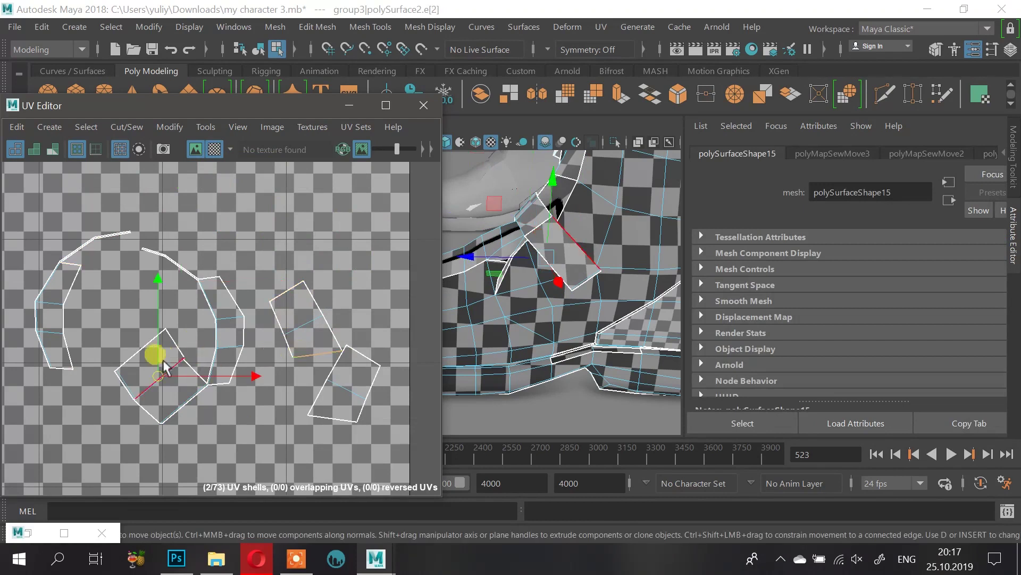
alt+middle_drag(163, 354, 178, 283)
scroll(178, 292, up, 3)
click(393, 247)
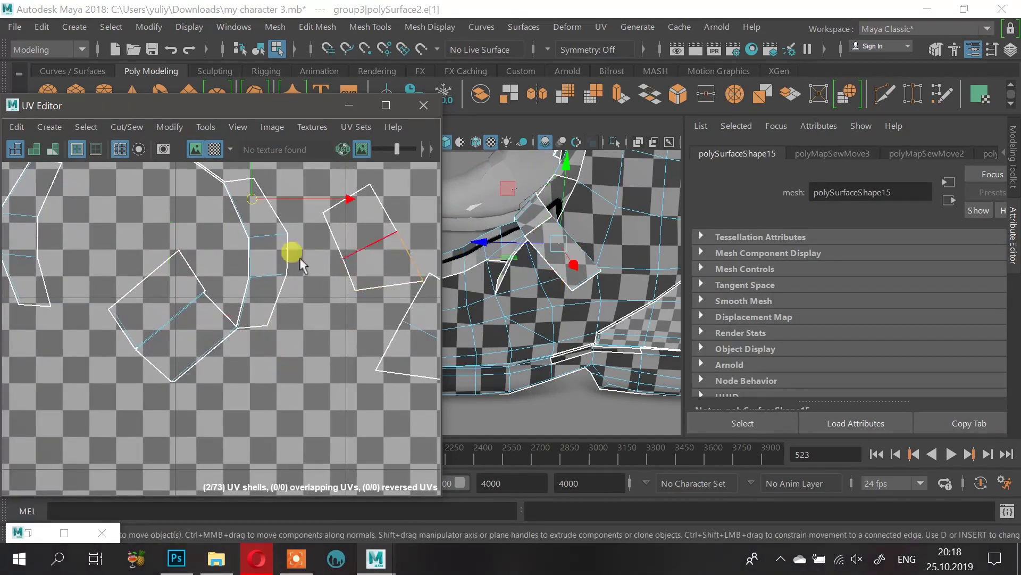
scroll(297, 258, down, 2)
alt+middle_drag(195, 241, 174, 312)
shift+right_drag(347, 305, 340, 266)
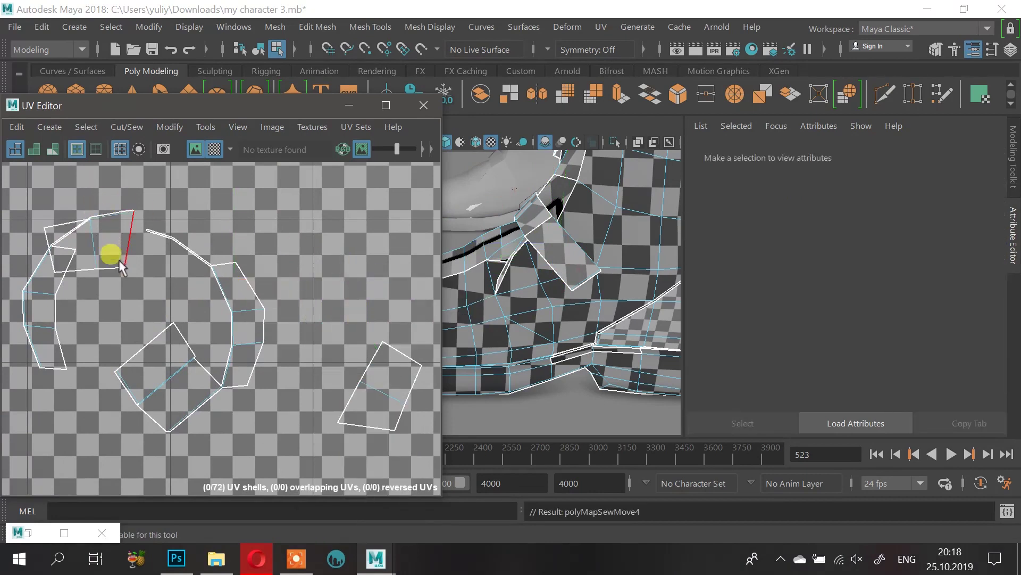
key(ctrl+z)
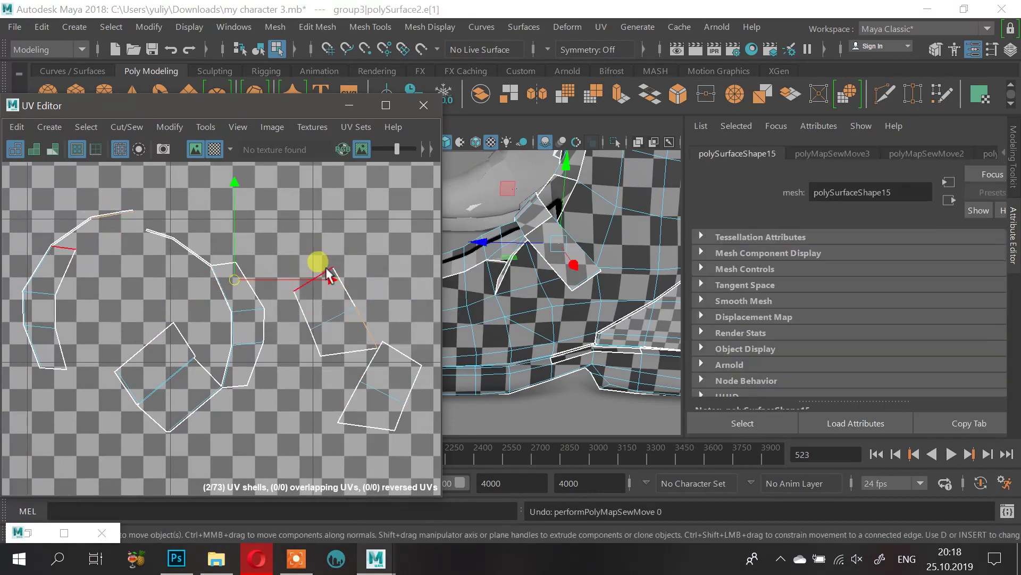
Step: Move and sew the middle rectangular shell by its long edge onto the upper inner edge of the right-hand curved shell
click(326, 268)
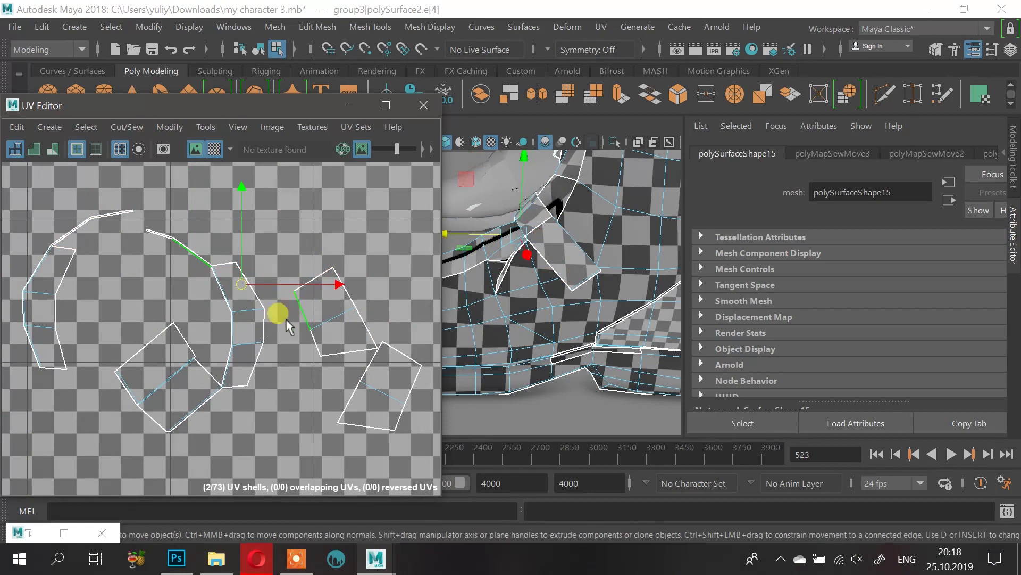
shift+right_drag(310, 310, 285, 242)
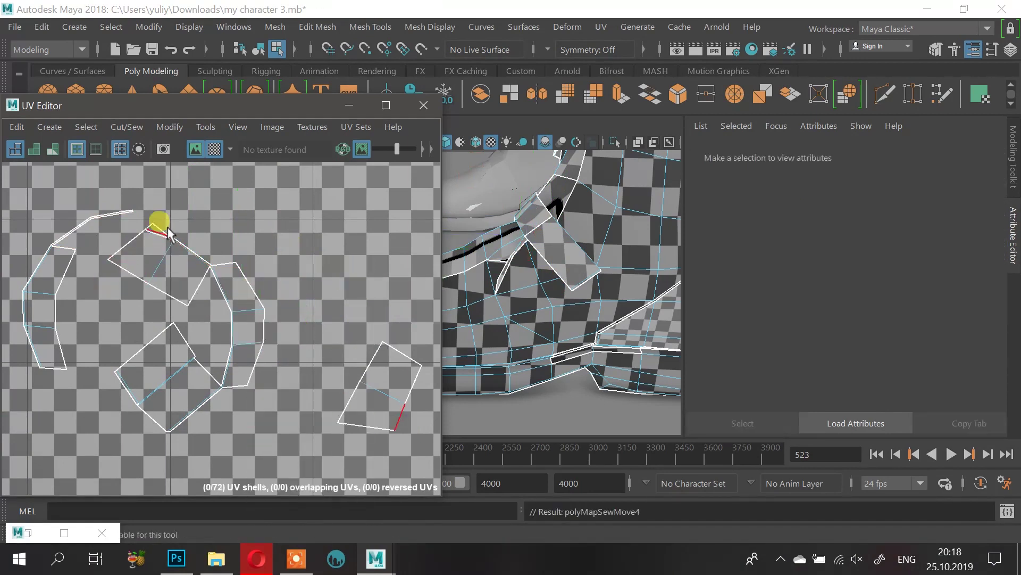
key(ctrl+z)
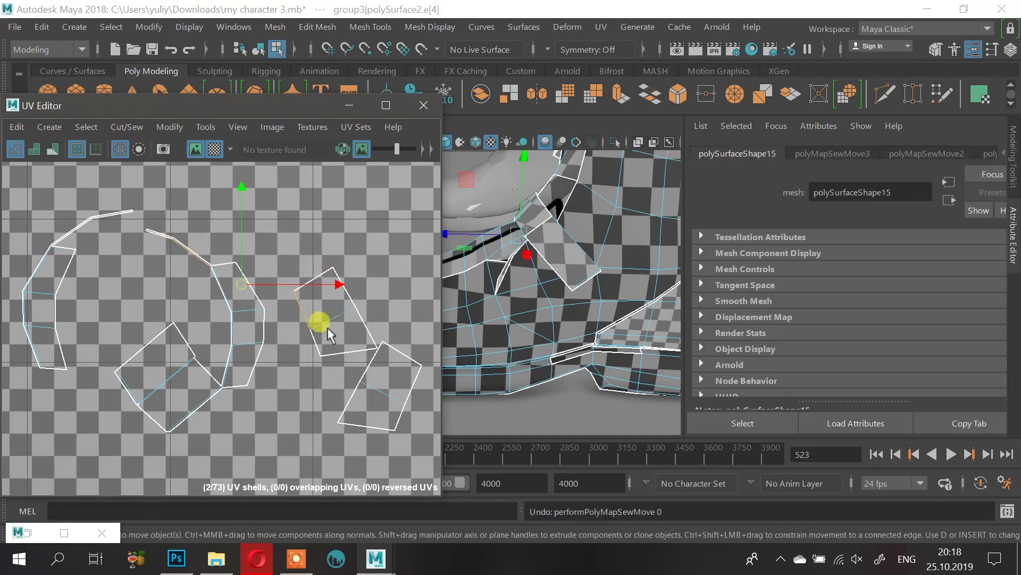
shift+right_drag(316, 285, 287, 217)
Step: Move and sew the last loose rectangular shell of the strap onto the upper outer part of the right-hand curved shell
alt+middle_drag(346, 366, 349, 335)
click(340, 306)
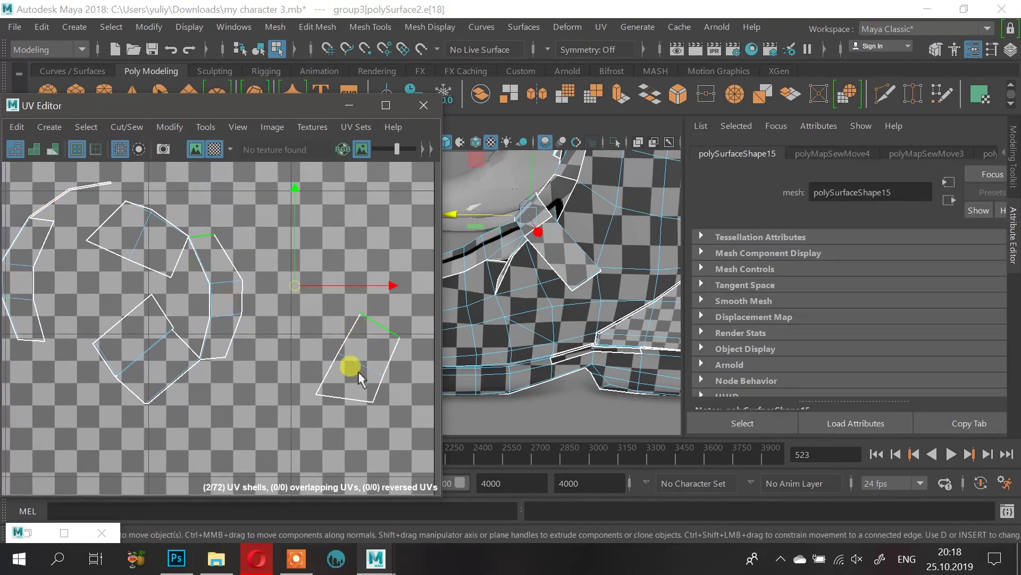
click(391, 354)
shift+right_drag(384, 345, 359, 258)
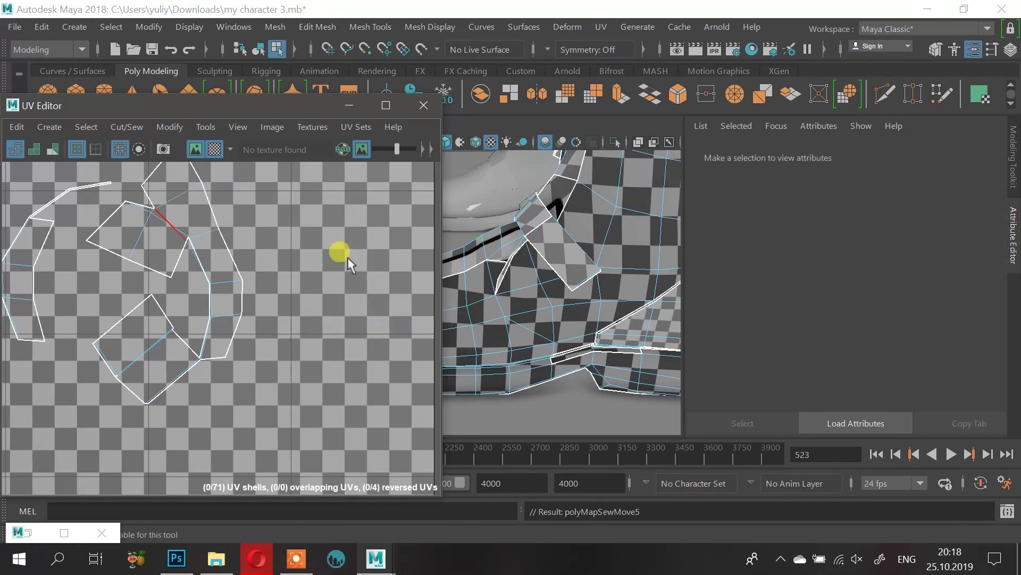
Step: Move and sew the thin vertical sliver shell to its neighbouring strap shell
scroll(213, 258, down, 5)
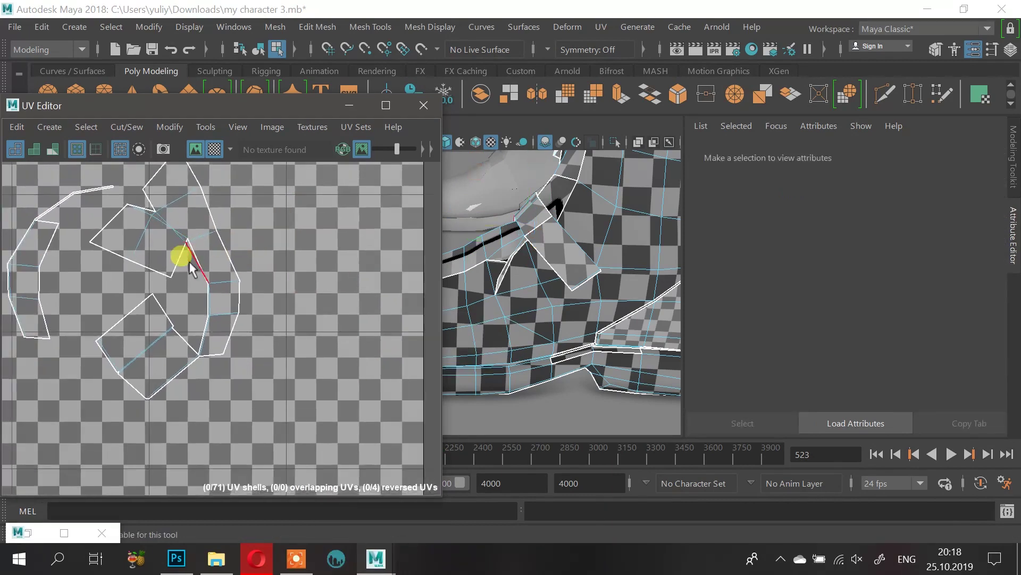
right_drag(190, 261, 241, 266)
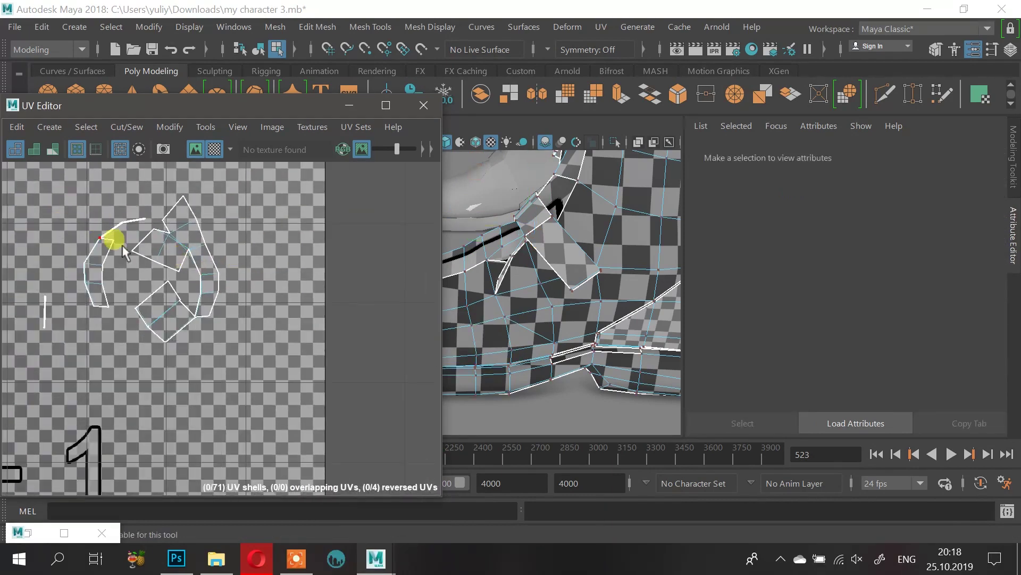
scroll(106, 274, down, 1)
alt+middle_drag(107, 275, 231, 276)
scroll(277, 330, up, 4)
right_drag(217, 299, 214, 263)
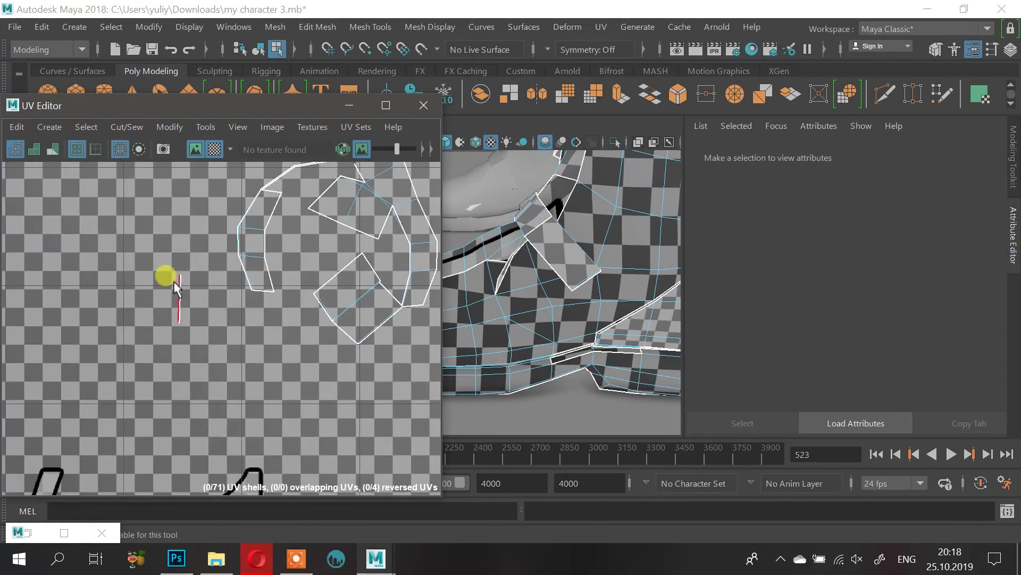
click(176, 287)
alt+middle_drag(181, 290, 198, 344)
shift+right_drag(159, 329, 149, 279)
click(149, 278)
Step: Select all UVs of the instep strap's two remaining shells below the layout
scroll(337, 206, down, 1)
alt+middle_drag(337, 206, 213, 310)
scroll(257, 274, down, 2)
right_drag(210, 305, 279, 290)
drag(84, 237, 312, 417)
shift+right_click(181, 339)
shift+right_drag(181, 339, 185, 131)
shift+right_drag(102, 137, 99, 136)
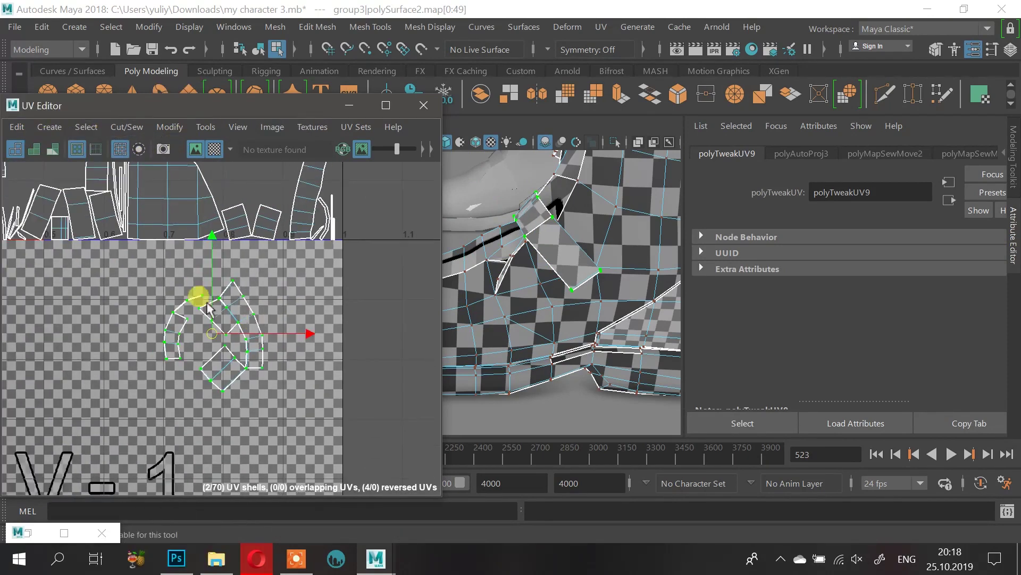
Step: Move the selected instep strap shells up into the free space above the large triangular shell in the boot layout
scroll(211, 293, down, 1)
alt+middle_drag(211, 298, 226, 357)
drag(226, 387, 258, 230)
scroll(249, 208, down, 1)
alt+middle_drag(253, 255, 281, 370)
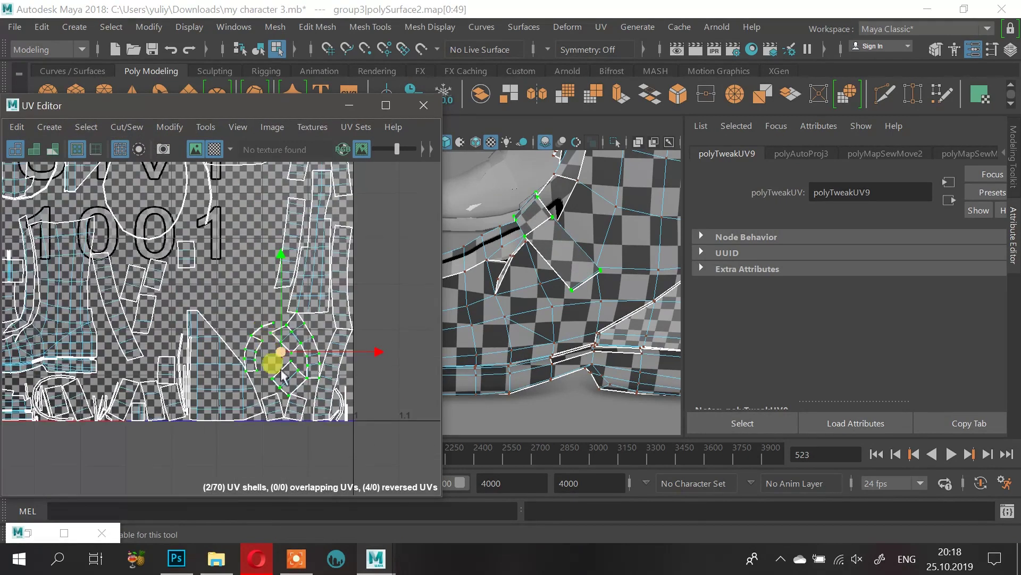
drag(285, 349, 235, 285)
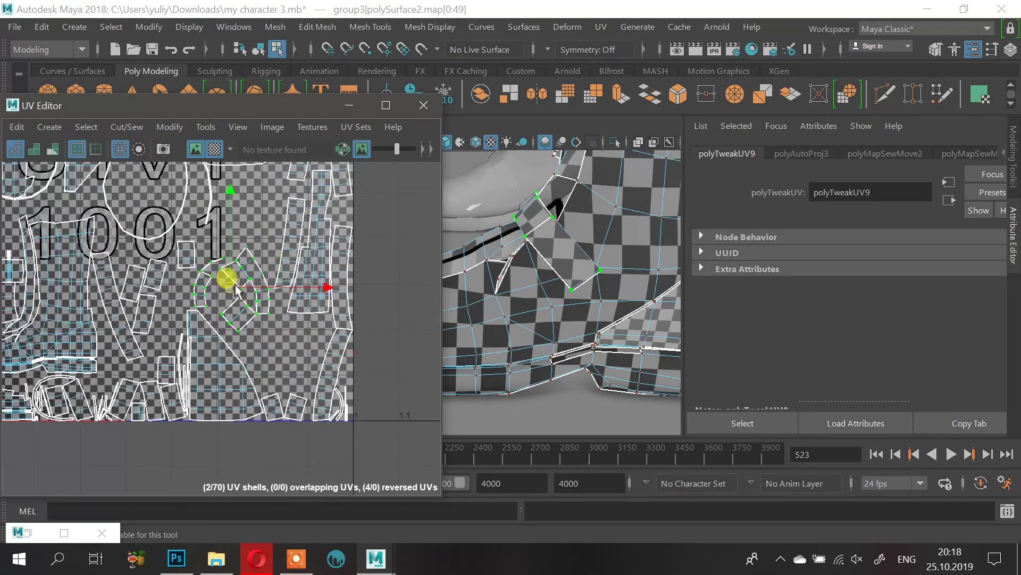
Step: Examine the arrangement of the boot's shells across the whole UV layout
alt+middle_drag(24, 279, 137, 269)
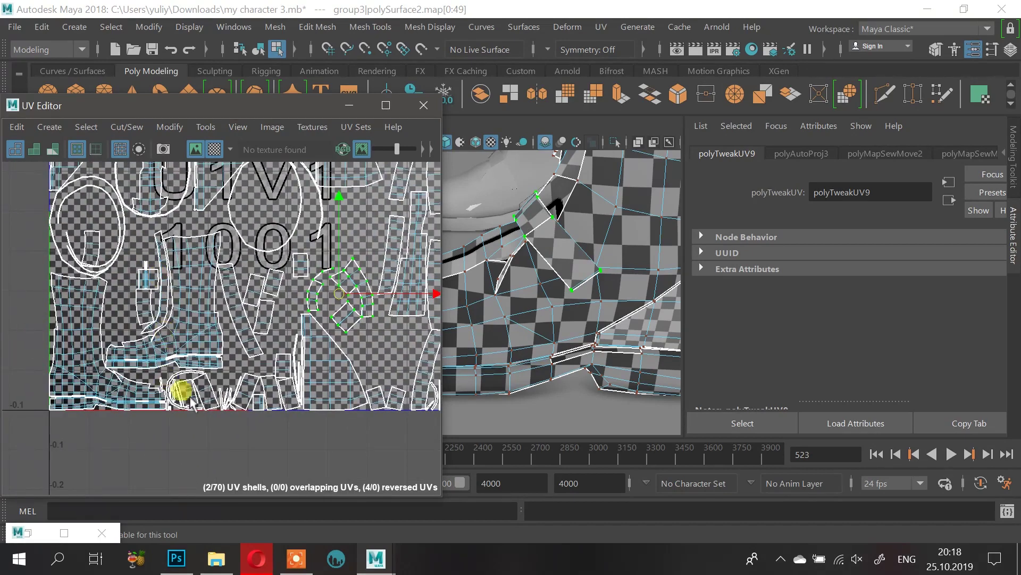
alt+right_drag(112, 257, 304, 321)
alt+middle_drag(251, 241, 211, 320)
alt+right_drag(155, 214, 120, 216)
alt+right_drag(298, 242, 77, 235)
alt+right_drag(316, 288, 266, 263)
alt+middle_drag(298, 243, 176, 288)
alt+right_drag(176, 293, 53, 306)
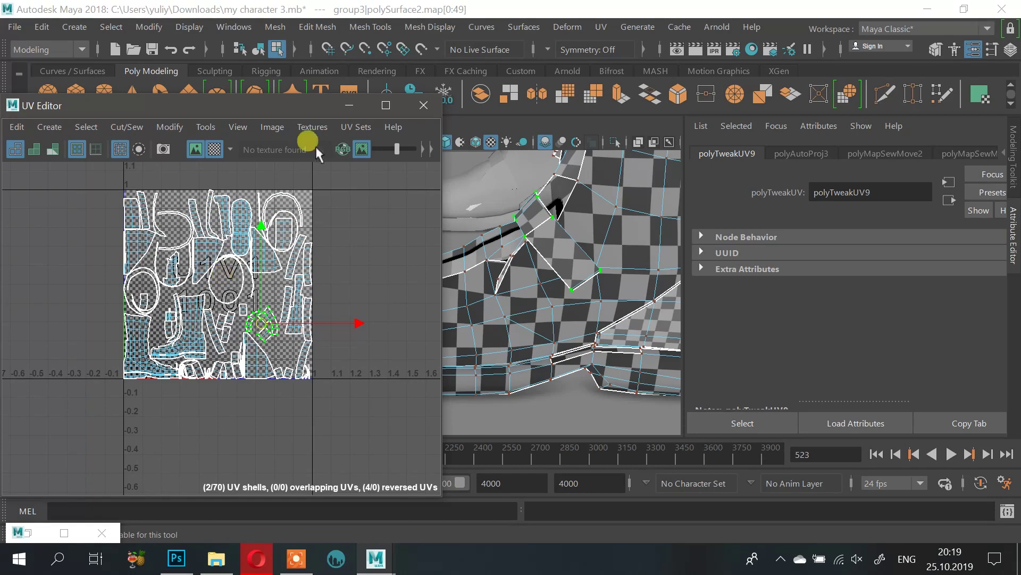
Step: Minimise the UV Editor, return to object selection mode and clear the selection
click(346, 110)
alt+right_drag(452, 232, 342, 237)
alt+right_drag(494, 213, 432, 211)
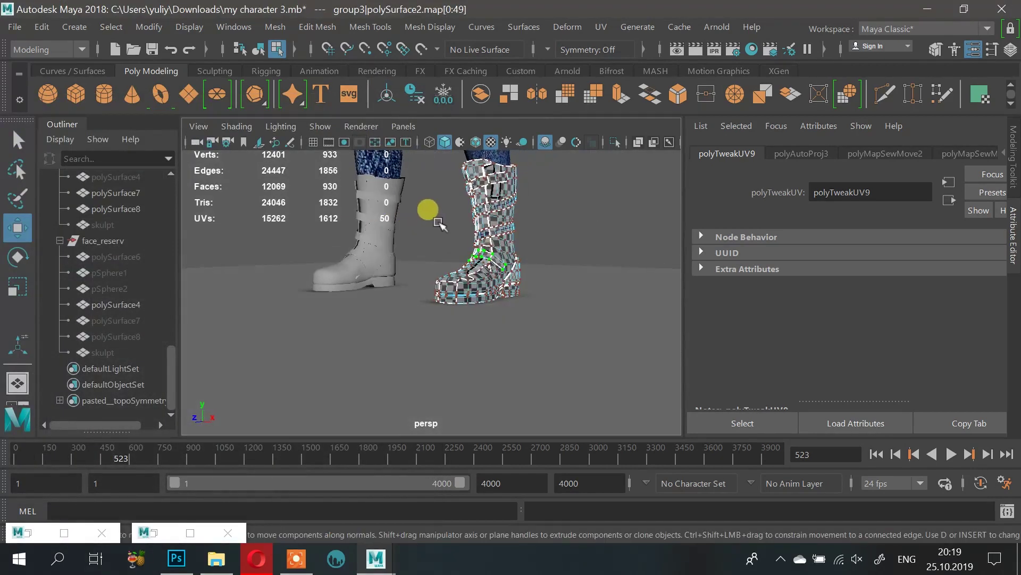
alt+middle_drag(432, 211, 417, 310)
right_drag(481, 300, 559, 82)
click(562, 173)
Step: Select the boot's upper straps and the boot in turn to inspect them on the character
alt+drag(505, 254, 418, 245)
alt+right_drag(417, 244, 479, 290)
click(464, 301)
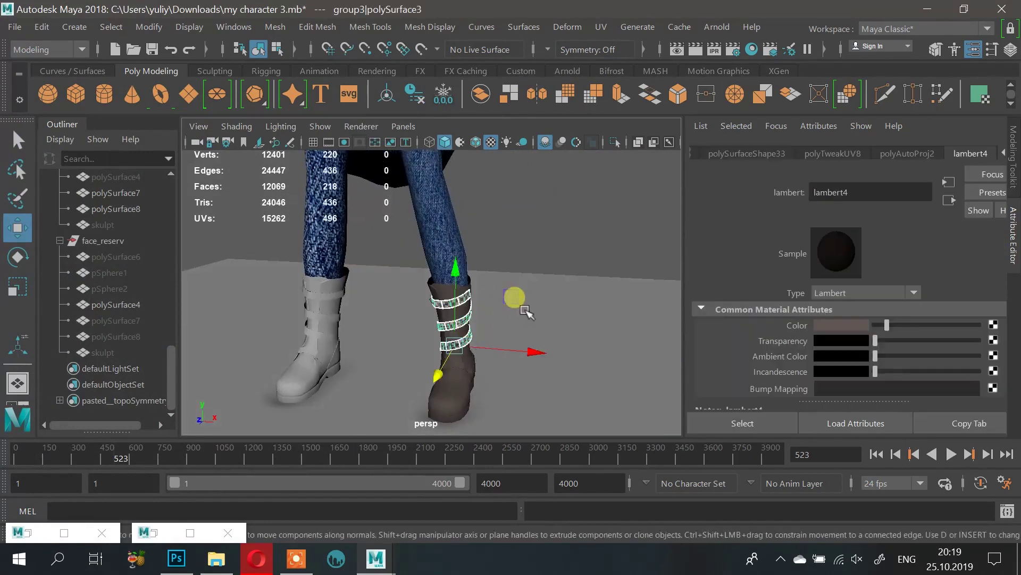
alt+drag(553, 291, 506, 276)
click(544, 249)
click(458, 367)
scroll(436, 266, down, 4)
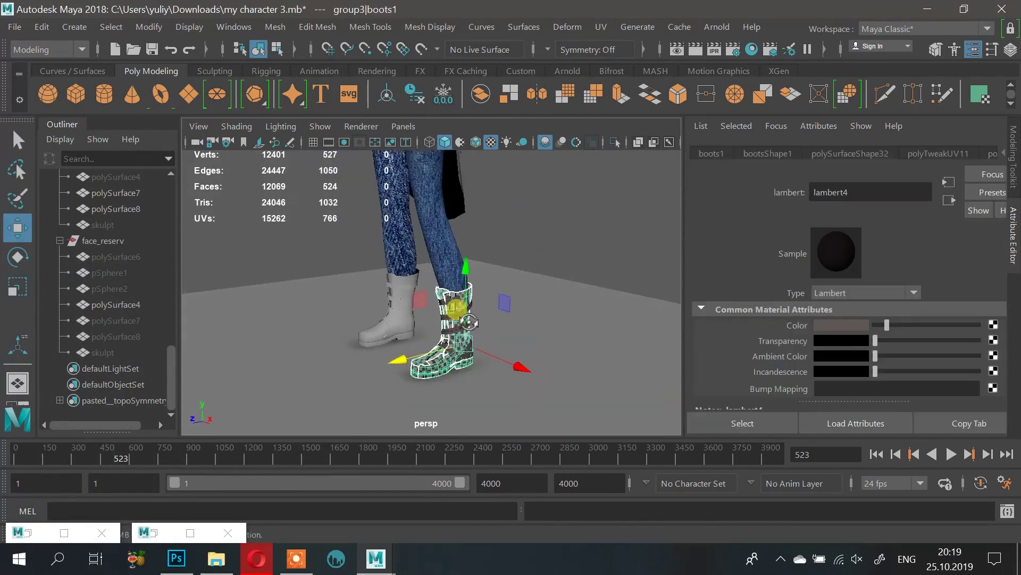
Step: Select the character's white bodice with its long tail panels
scroll(426, 243, up, 5)
alt+drag(524, 256, 583, 285)
scroll(457, 281, down, 3)
alt+drag(511, 243, 498, 287)
scroll(429, 250, down, 3)
alt+middle_drag(470, 242, 504, 312)
alt+drag(504, 312, 437, 294)
alt+middle_drag(424, 243, 438, 274)
alt+drag(437, 273, 510, 337)
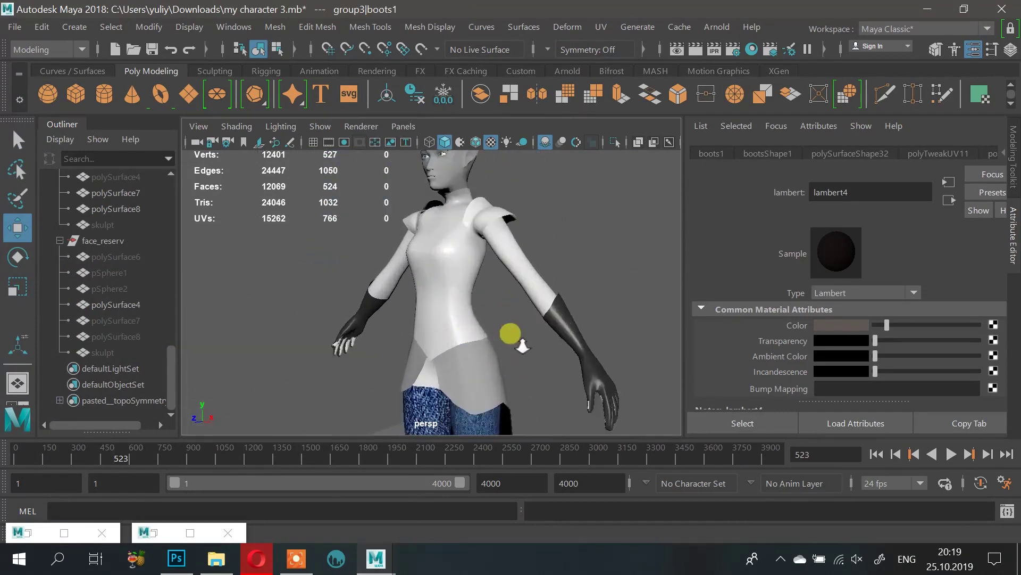
click(456, 292)
key(alt+shift)
scroll(500, 415, down, 3)
alt+middle_drag(500, 415, 490, 249)
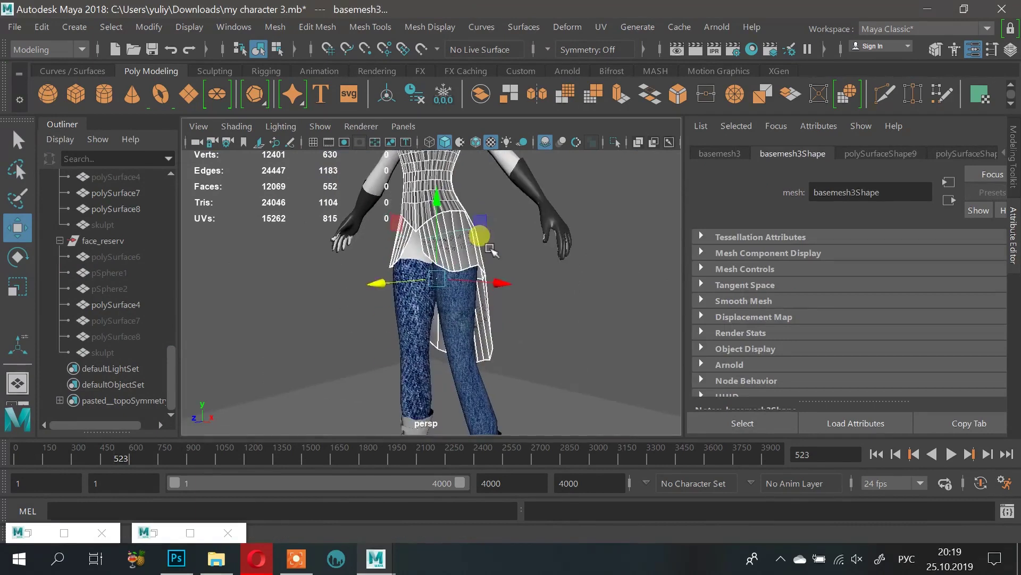
Step: Add both shoulder pieces and the neck collar to the bodice selection
alt+drag(490, 248, 389, 257)
alt+middle_drag(389, 257, 458, 373)
alt+drag(437, 287, 606, 338)
scroll(605, 338, up, 4)
shift+click(635, 288)
shift+click(488, 265)
key(alt+shift)
alt+right_drag(576, 273, 543, 259)
alt+drag(543, 259, 511, 236)
shift+click(535, 259)
key(alt+shift)
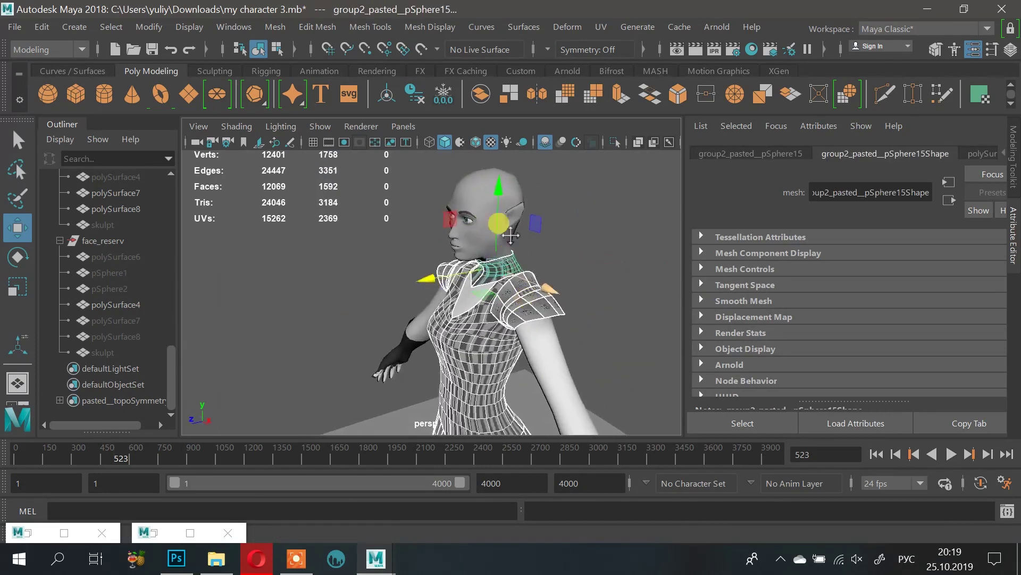
Step: Add the character's left glove to the selected clothing pieces, leaving the body mesh out
alt+middle_drag(513, 393, 522, 278)
alt+drag(522, 278, 564, 259)
alt+right_drag(564, 259, 445, 257)
mouse_move(444, 256)
alt+mouse_down()
mouse_move(497, 235)
mouse_move(453, 259)
alt+mouse_up()
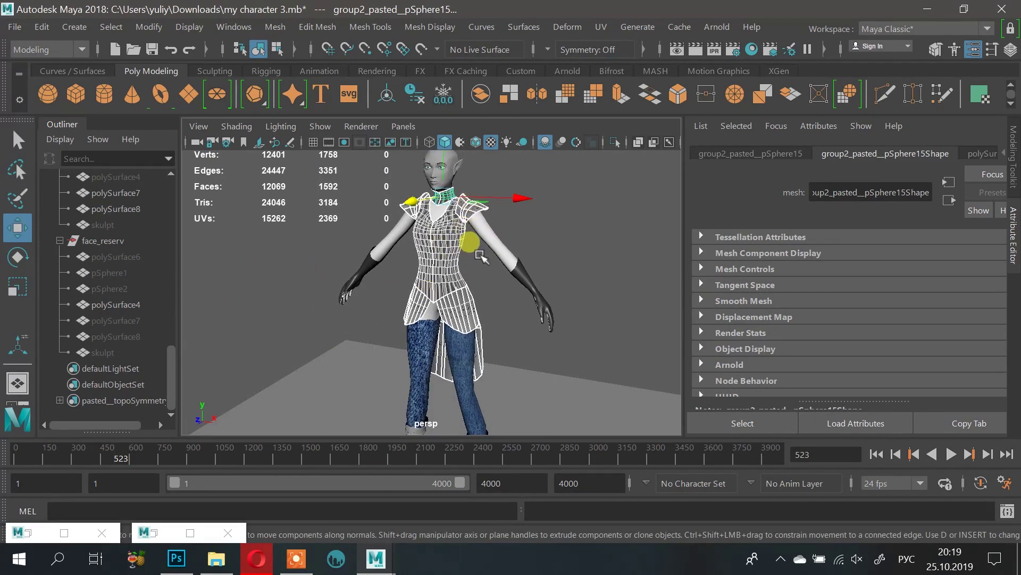
click(537, 309)
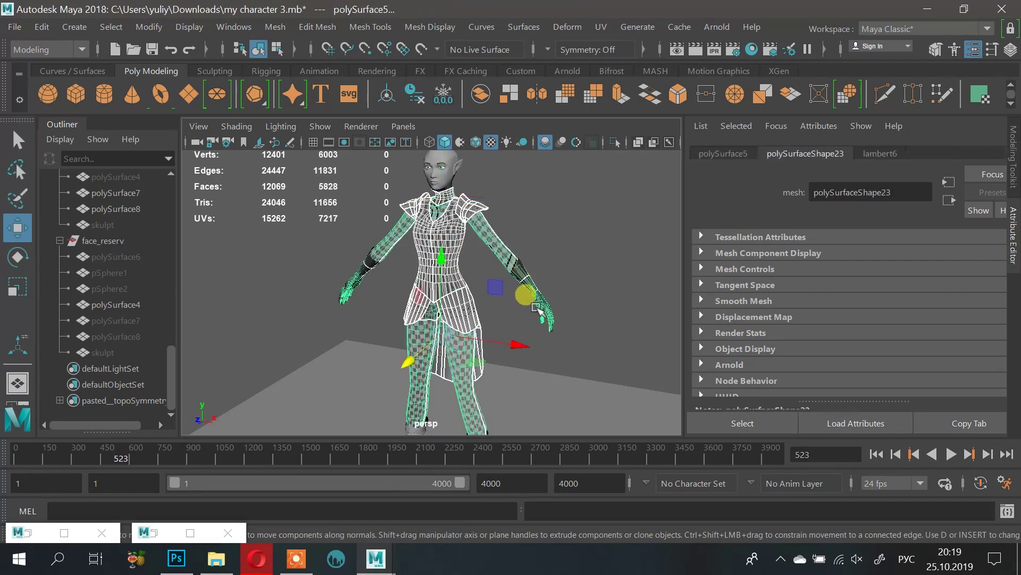
click(541, 287)
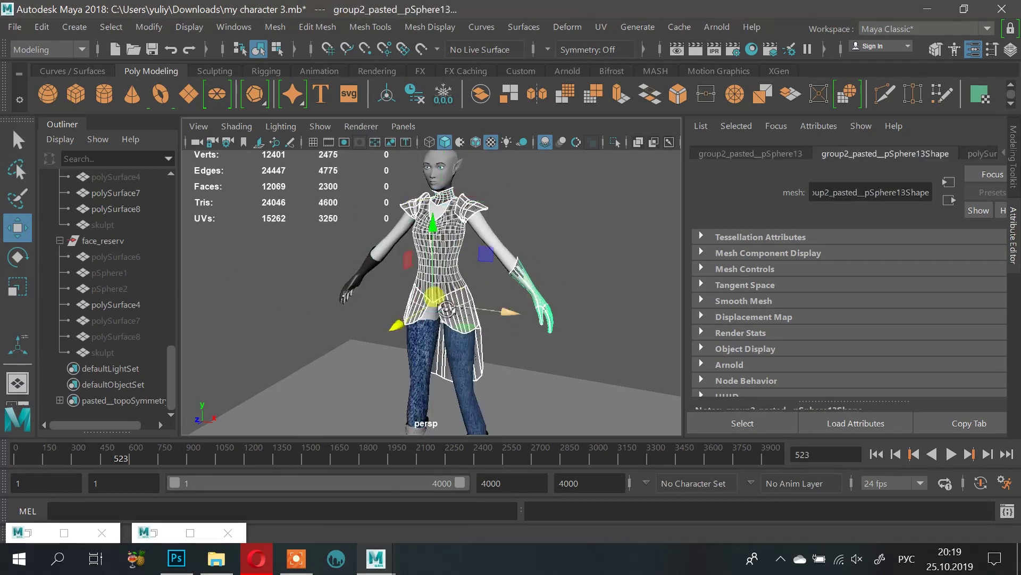
Step: Add the character's right glove to the selected clothing pieces
alt+drag(541, 288, 368, 289)
shift+click(360, 279)
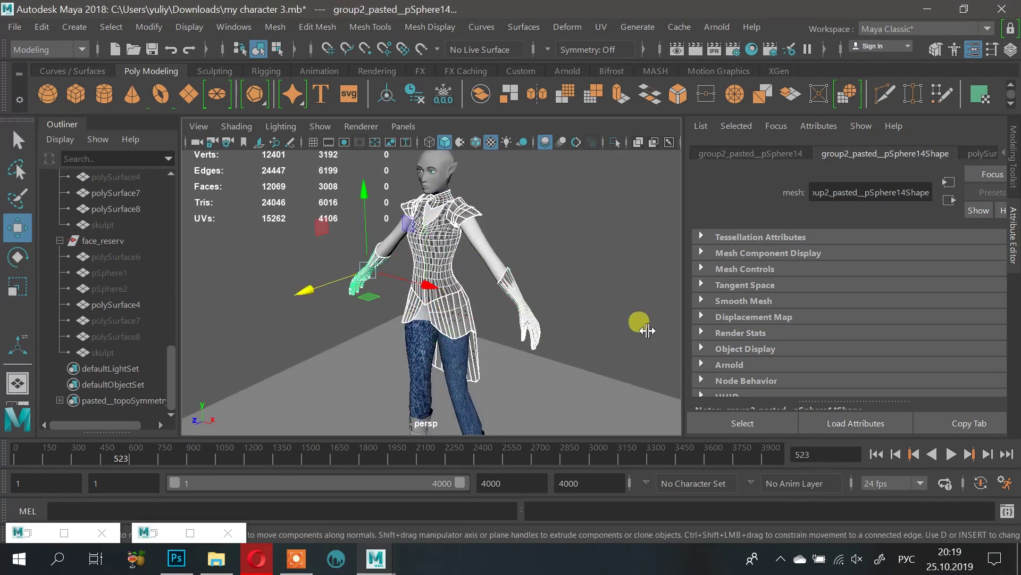
alt+right_drag(676, 329, 460, 302)
alt+drag(459, 302, 452, 266)
alt+right_drag(452, 266, 640, 382)
alt+drag(641, 382, 455, 351)
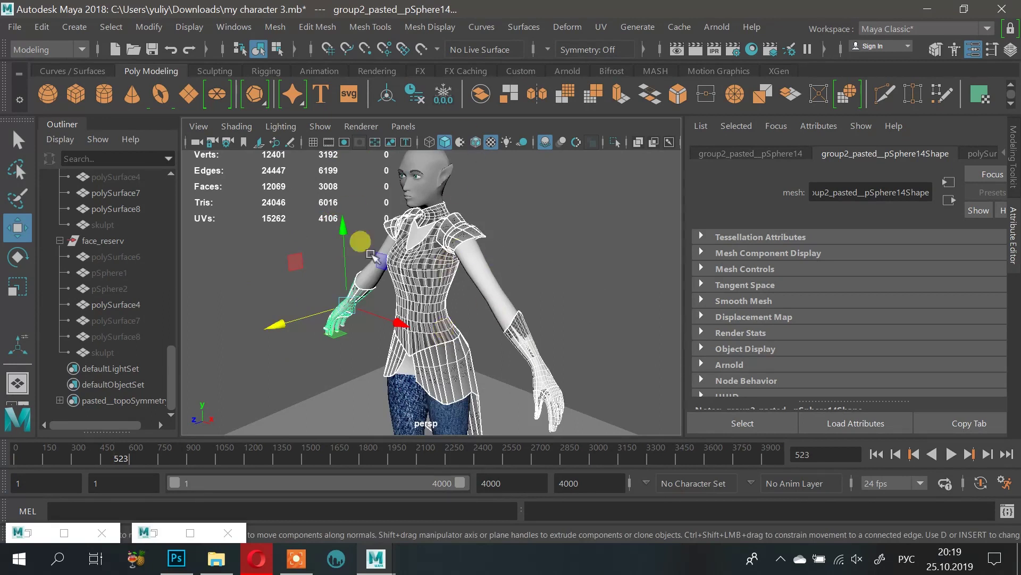
Step: Examine the combined UVs of the selected clothing in the UV Editor, and minimize the editor
click(155, 534)
scroll(227, 234, down, 3)
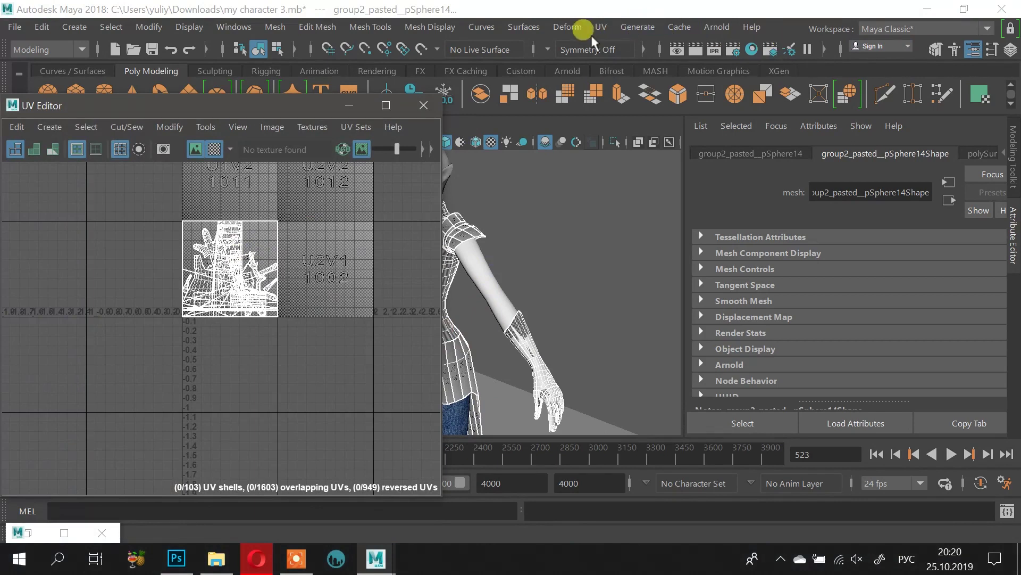
click(576, 28)
click(568, 30)
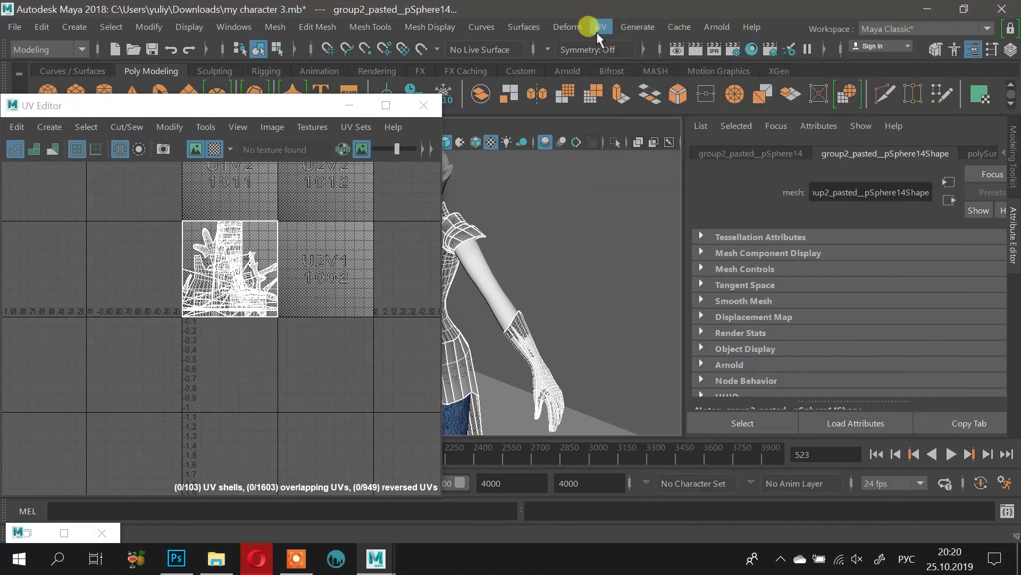
click(350, 104)
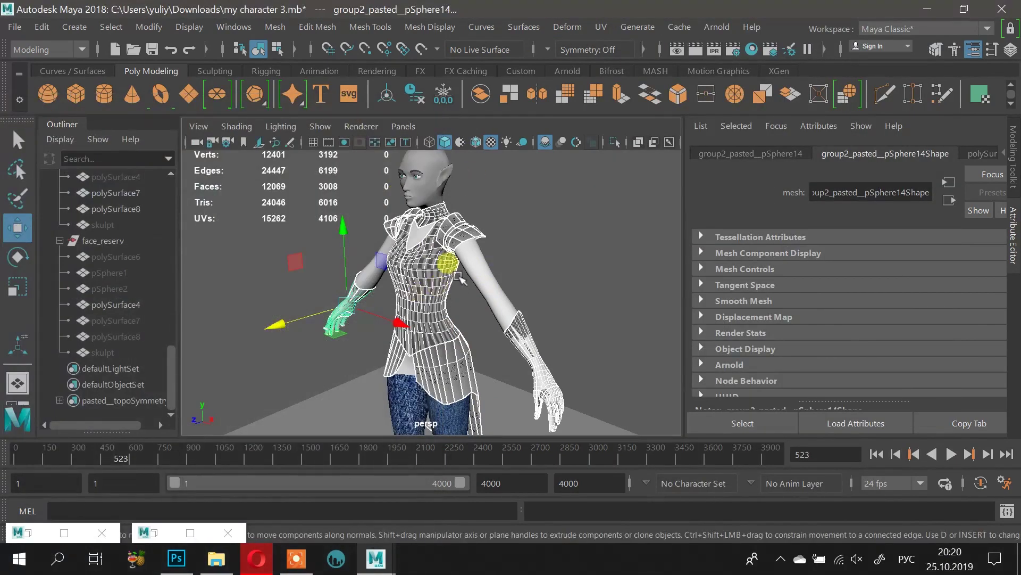
Step: Select only the skirt panels with the long tail, and restore the UV Editor beside the model view
alt+drag(423, 329, 501, 280)
click(446, 259)
scroll(501, 281, up, 4)
alt+drag(564, 312, 537, 300)
click(149, 532)
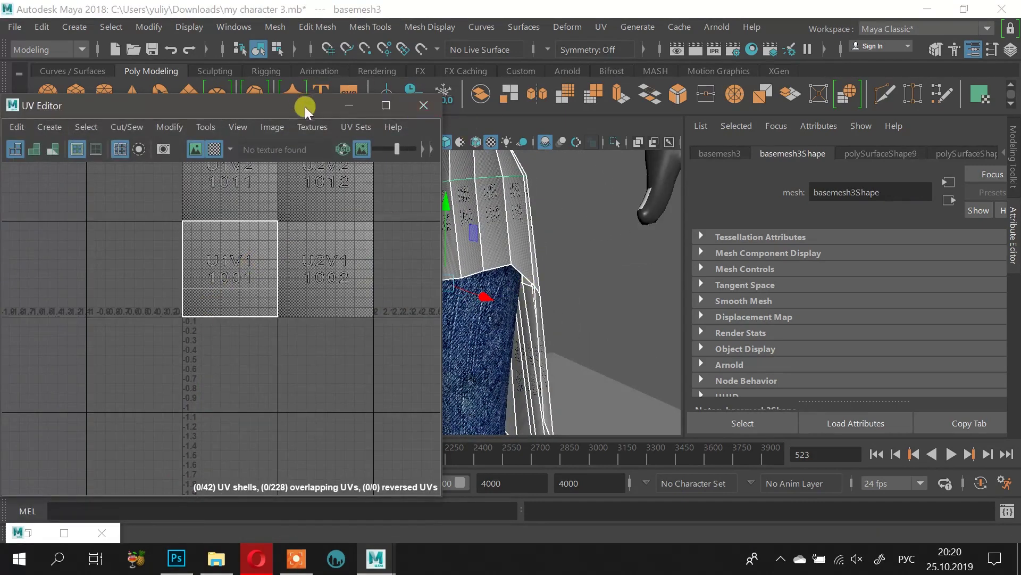
drag(305, 106, 314, 168)
Step: Project the skirt panels' UVs with Best Plane, using a face at the inner edge of the front panel as the projection plane
mouse_move(582, 223)
alt+mouse_down()
mouse_move(633, 228)
mouse_move(599, 214)
mouse_move(427, 229)
mouse_move(692, 230)
mouse_move(567, 228)
mouse_move(614, 247)
mouse_move(612, 205)
mouse_move(573, 204)
alt+mouse_up()
alt+middle_drag(573, 204, 556, 192)
right_drag(555, 193, 630, 88)
click(611, 27)
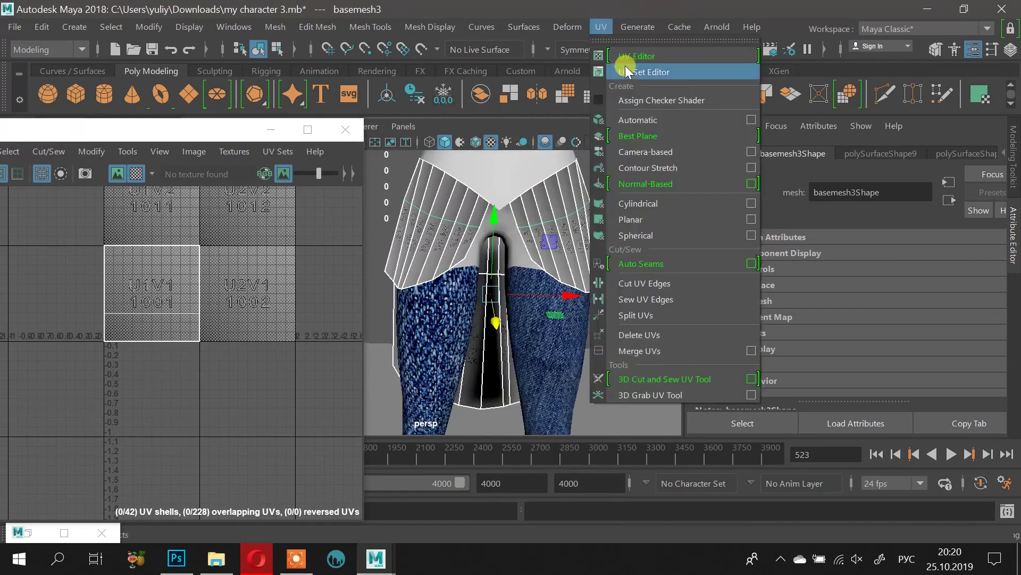
click(638, 134)
click(478, 213)
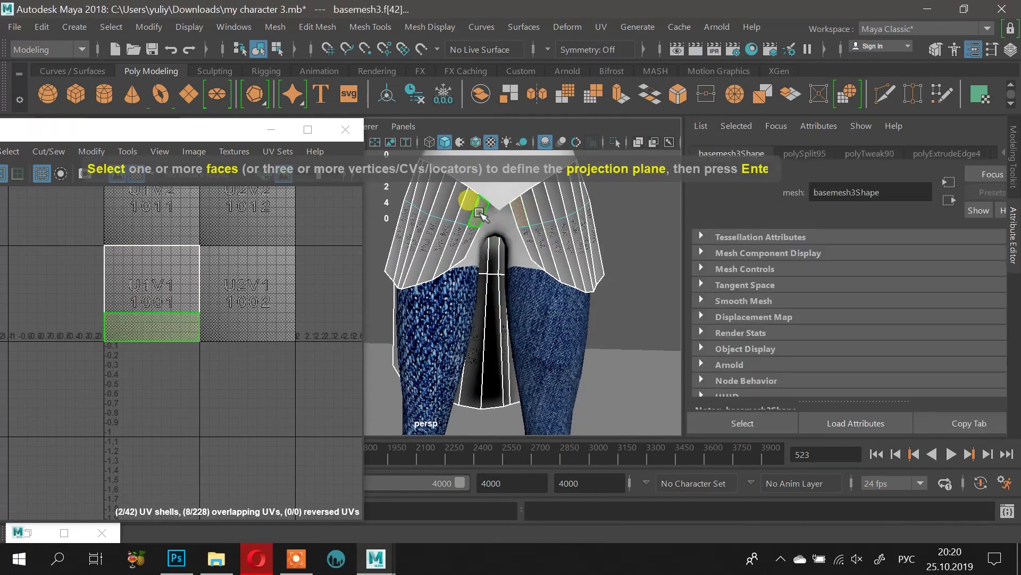
key(Return)
Step: Select the vertical seam edges between the skirt panels and cut the UVs along them
click(275, 269)
alt+drag(479, 234, 430, 243)
right_drag(568, 261, 576, 53)
alt+drag(545, 280, 523, 280)
shift+click(497, 217)
alt+drag(477, 238, 626, 249)
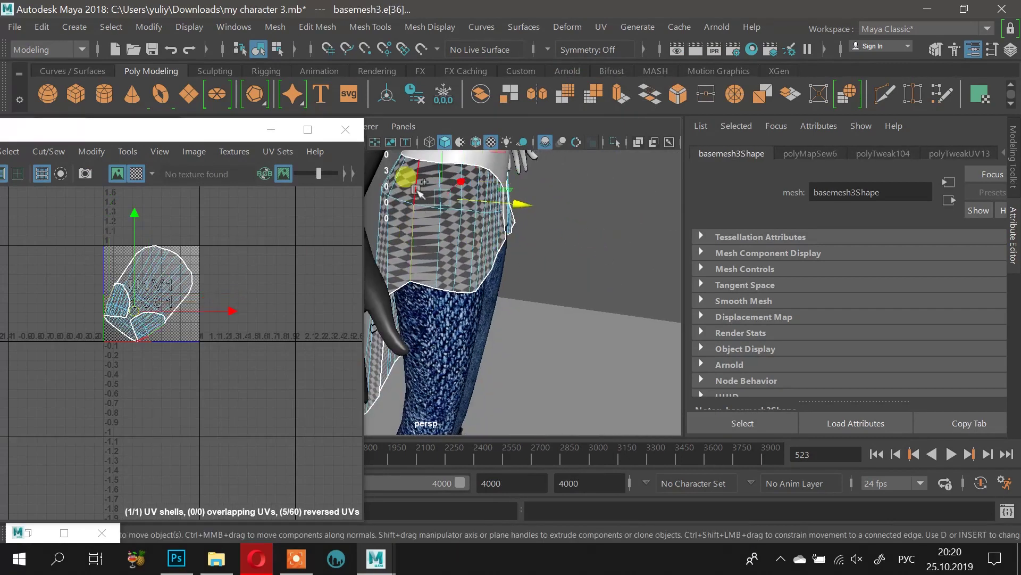
scroll(87, 274, up, 3)
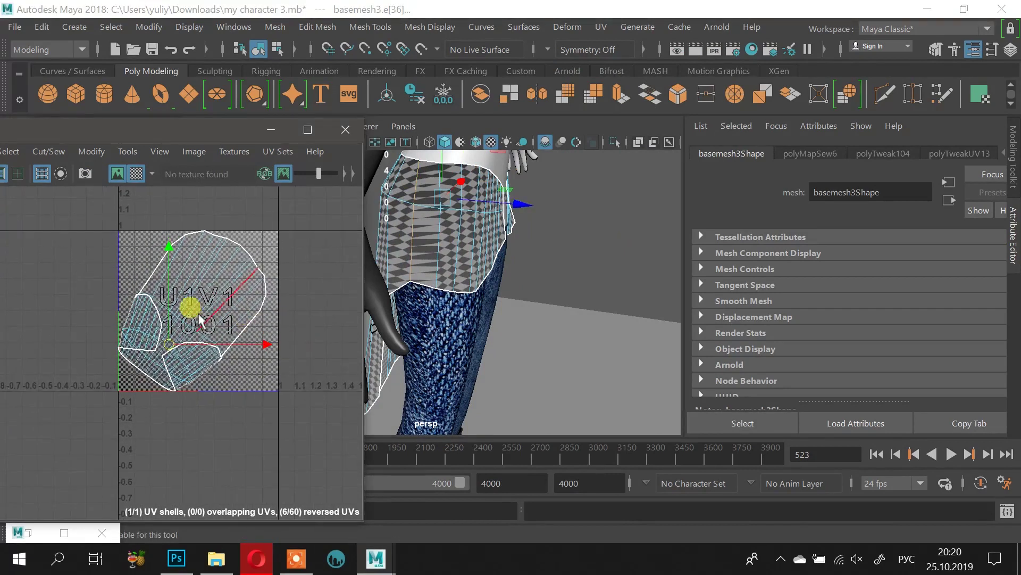
right_click(196, 313)
click(153, 318)
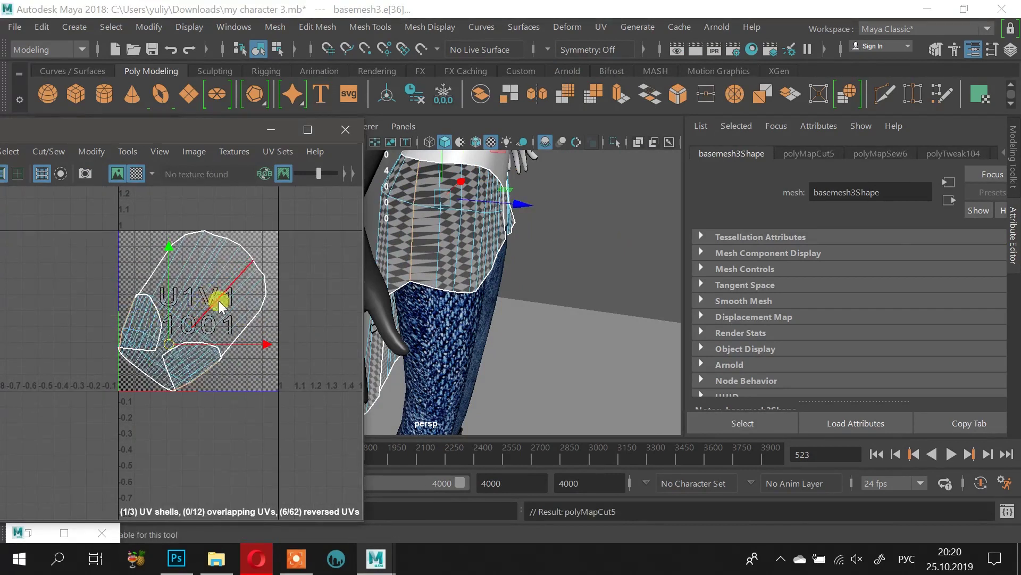
Step: Select all of the skirt's UVs and unfold them
scroll(211, 257, down, 2)
drag(95, 226, 280, 394)
shift+right_drag(186, 135, 126, 189)
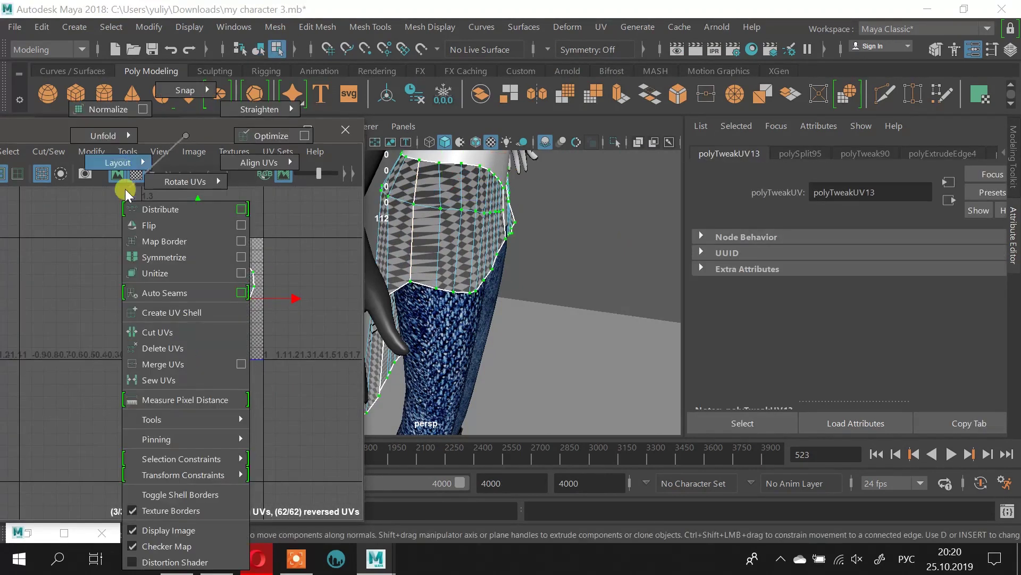
shift+right_drag(105, 136, 105, 136)
Step: Lay out all of the skirt's UV shells and move them out of the U1V1 tile to the negative U side
right_drag(203, 314, 259, 301)
drag(85, 200, 252, 394)
shift+right_drag(198, 314, 116, 162)
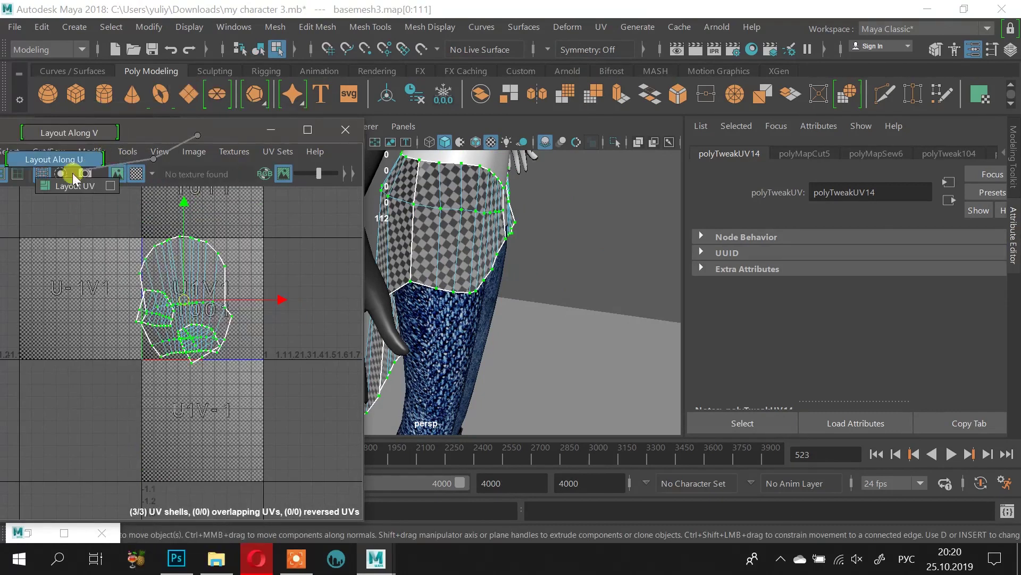
scroll(186, 314, down, 2)
drag(186, 307, 2, 306)
Step: Project the bodice's UVs with Best Plane, using a front chest face beside the center line as the projection plane
alt+drag(597, 266, 481, 240)
scroll(481, 240, down, 3)
scroll(481, 241, down, 2)
alt+middle_drag(481, 241, 497, 303)
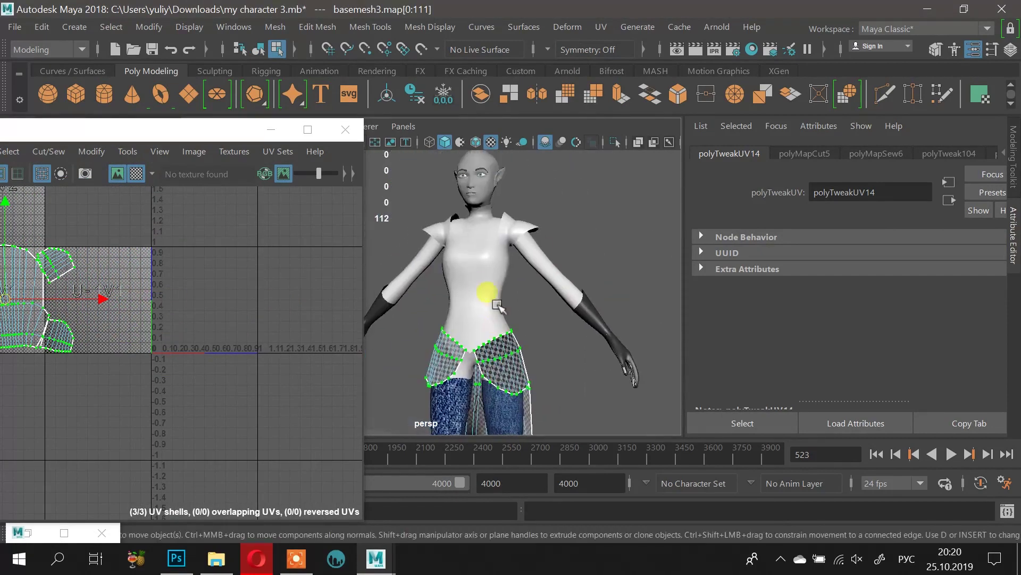
right_drag(500, 306, 455, 294)
scroll(538, 289, up, 4)
alt+drag(492, 246, 521, 242)
right_drag(522, 242, 565, 230)
alt+drag(523, 276, 510, 286)
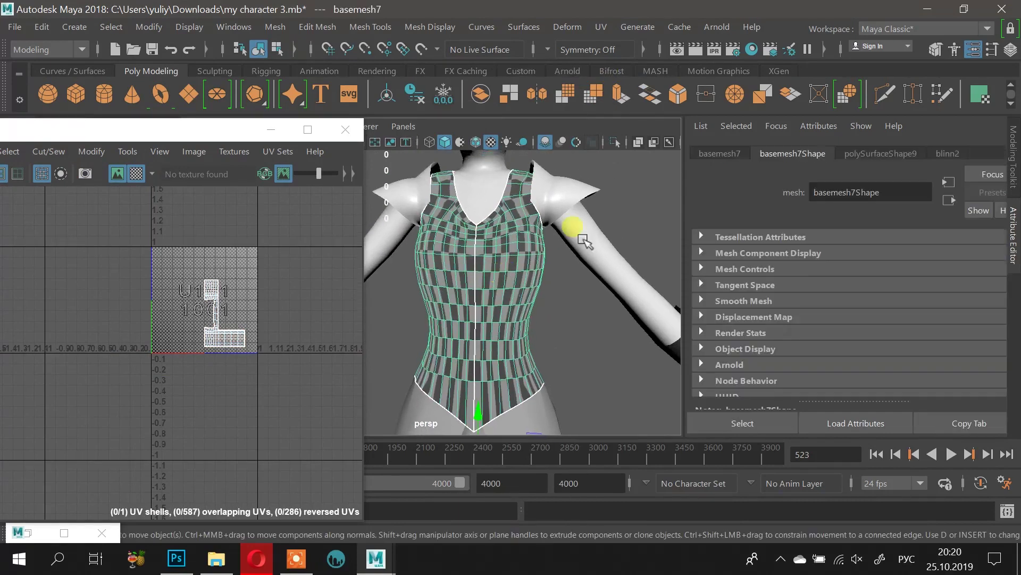
click(601, 26)
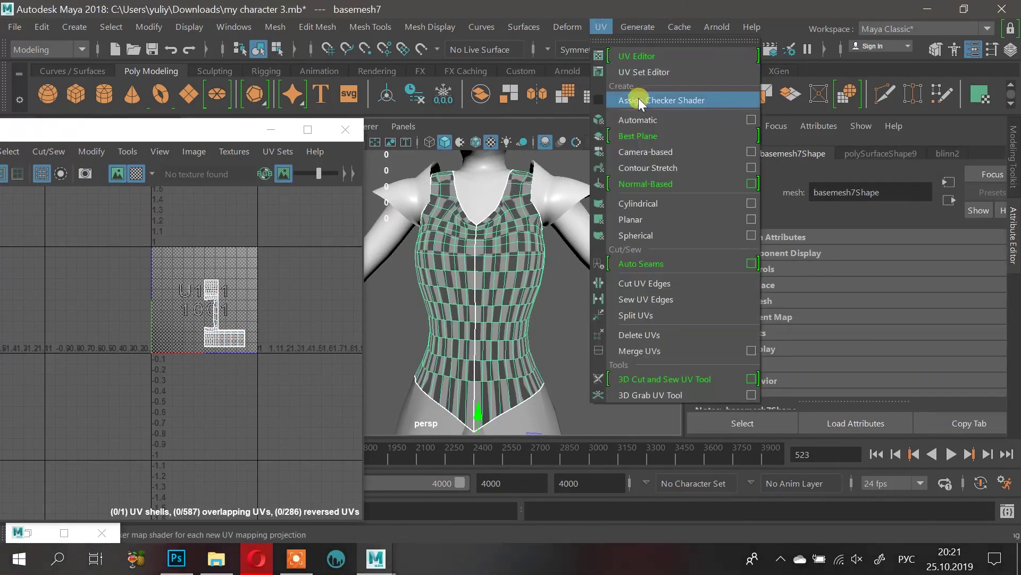
click(649, 139)
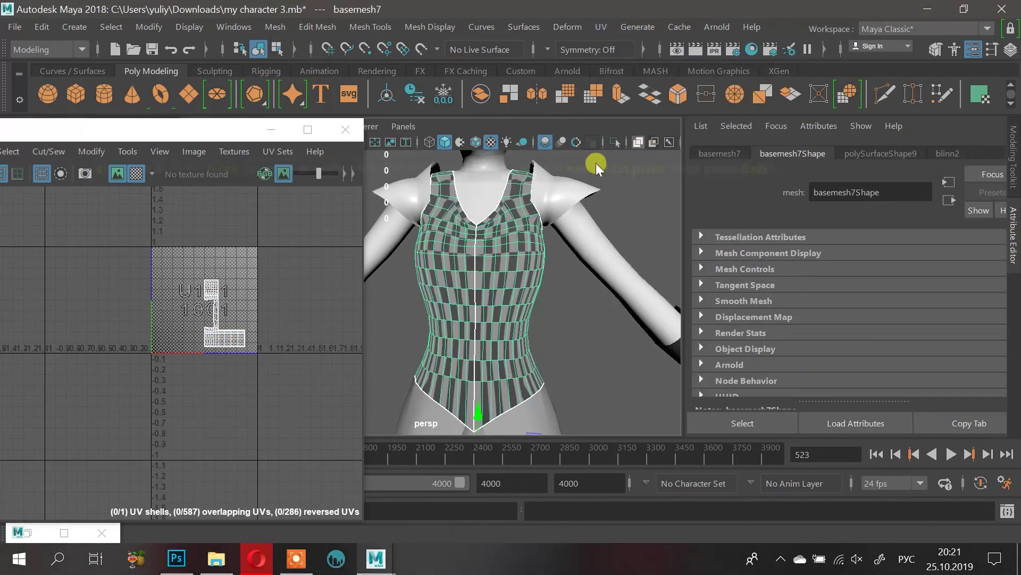
click(464, 260)
click(474, 264)
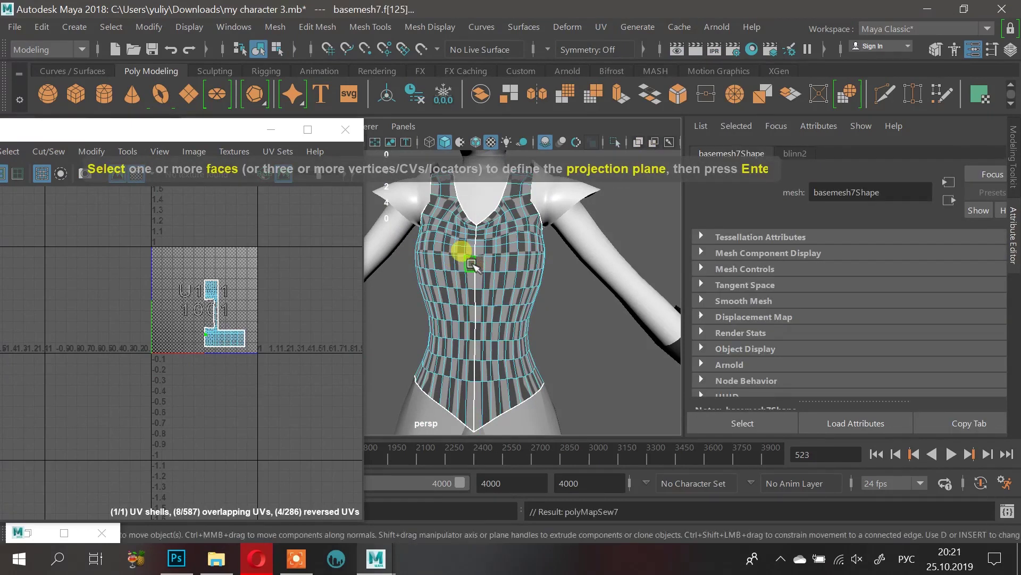
key(Return)
Step: Select the vertical edge lines from armhole to hem on both sides of the bodice and cut the UVs along them
alt+drag(514, 309, 593, 239)
scroll(535, 301, down, 2)
scroll(524, 307, up, 3)
right_click(598, 234)
right_drag(600, 238, 588, 60)
double_click(653, 222)
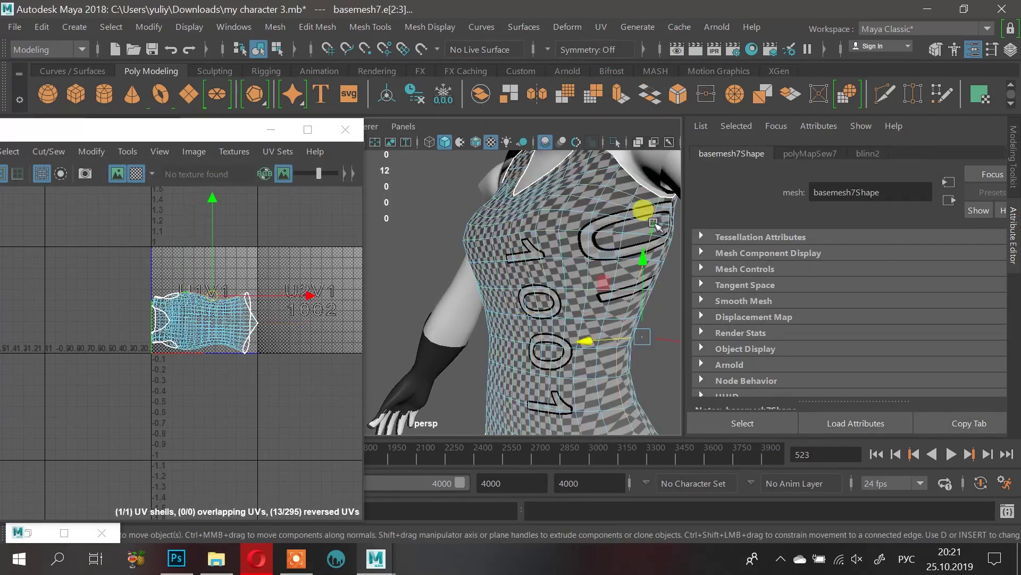
alt+drag(622, 322, 466, 276)
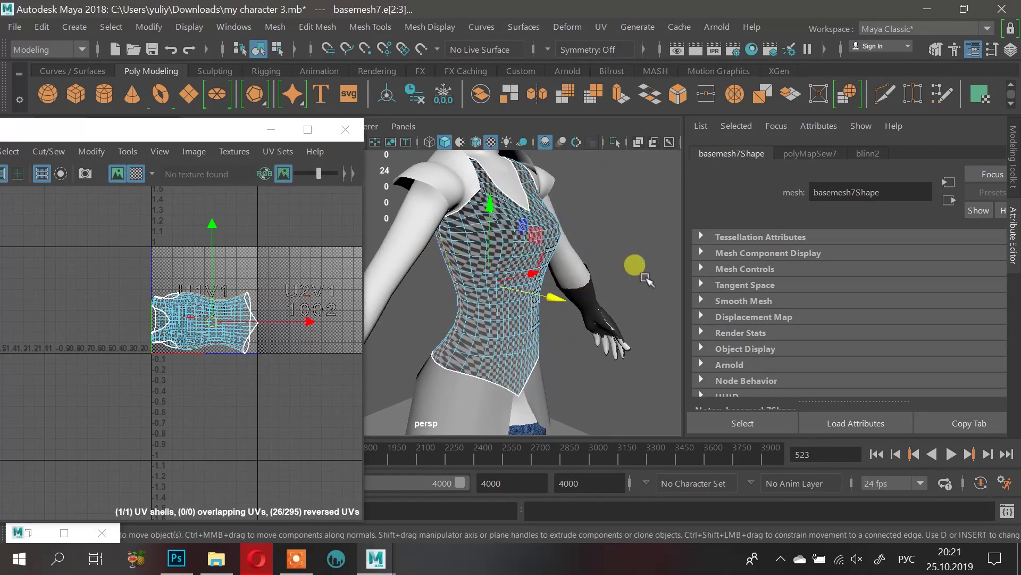
alt+drag(641, 274, 568, 275)
alt+right_drag(213, 293, 323, 332)
shift+right_drag(219, 274, 163, 293)
Step: Select all of the bodice's UVs and unfold them
scroll(276, 284, down, 3)
alt+drag(558, 226, 617, 234)
right_click(572, 246)
right_drag(573, 250, 650, 83)
right_click(242, 306)
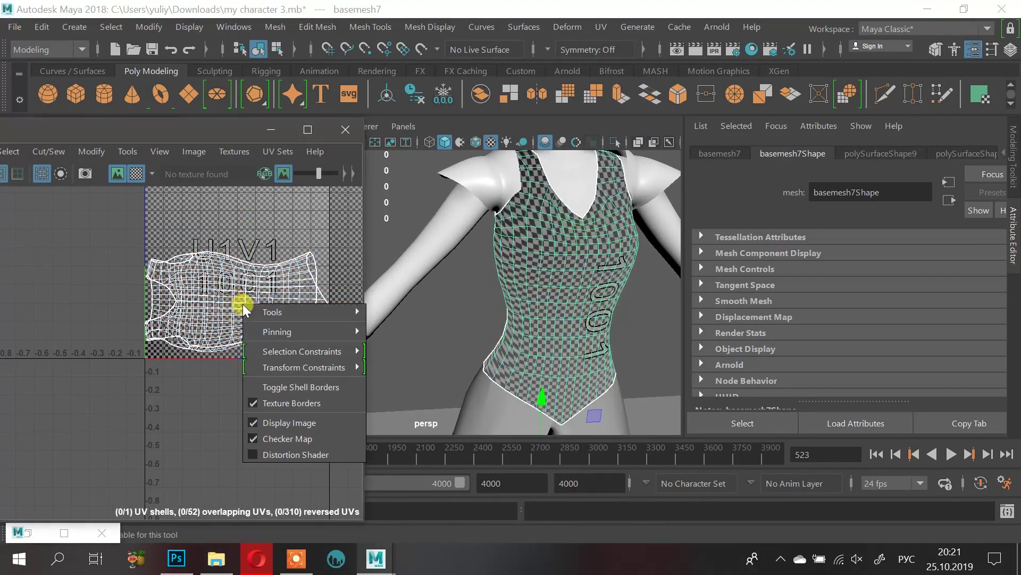
right_click(265, 286)
right_drag(251, 290, 349, 288)
drag(114, 213, 351, 378)
shift+right_drag(273, 338, 97, 144)
Step: Select the edges across both shoulder straps of the bodice and cut the UVs there to separate front and back
scroll(229, 285, down, 1)
alt+middle_drag(232, 289, 157, 357)
alt+drag(622, 186, 621, 274)
right_click(642, 311)
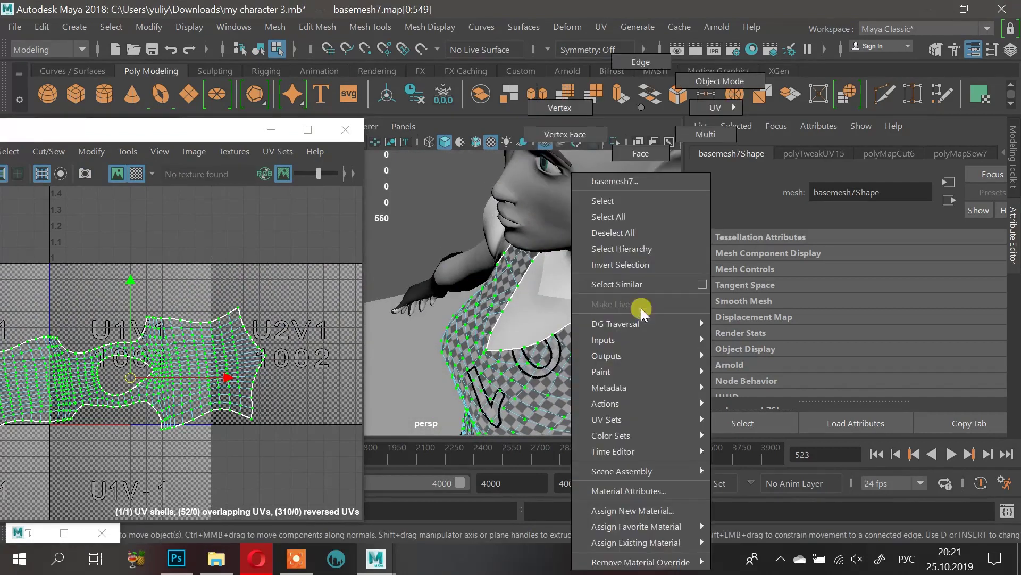
click(641, 62)
click(651, 293)
alt+drag(465, 242, 479, 295)
alt+right_drag(83, 390, 456, 484)
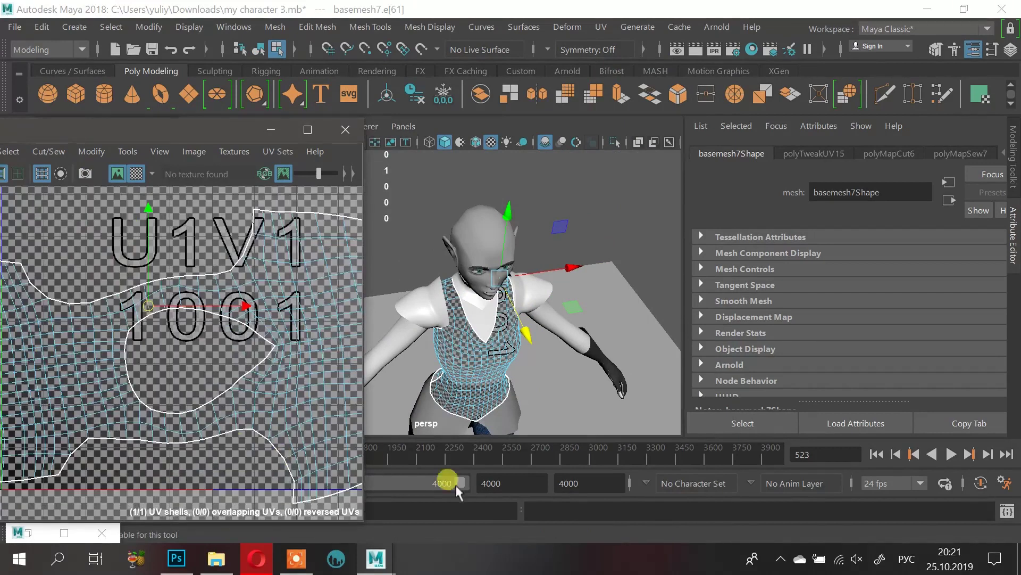
shift+double_click(163, 419)
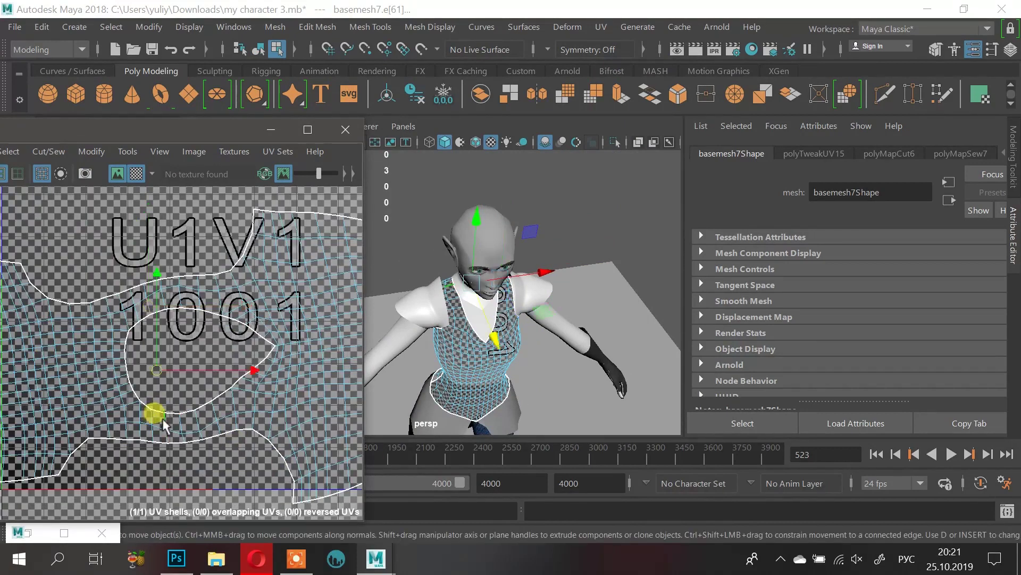
shift+click(141, 300)
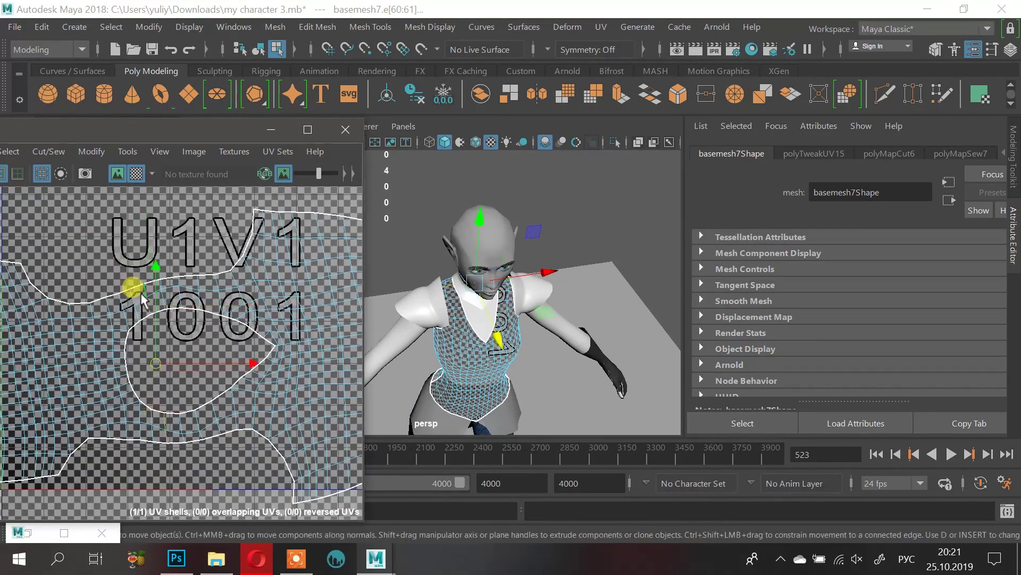
shift+right_drag(218, 288, 106, 267)
Step: Select the UVs of the bodice's front and back shells and unfold them again
scroll(175, 303, down, 5)
scroll(184, 303, down, 1)
drag(24, 209, 398, 422)
shift+right_drag(252, 359, 167, 136)
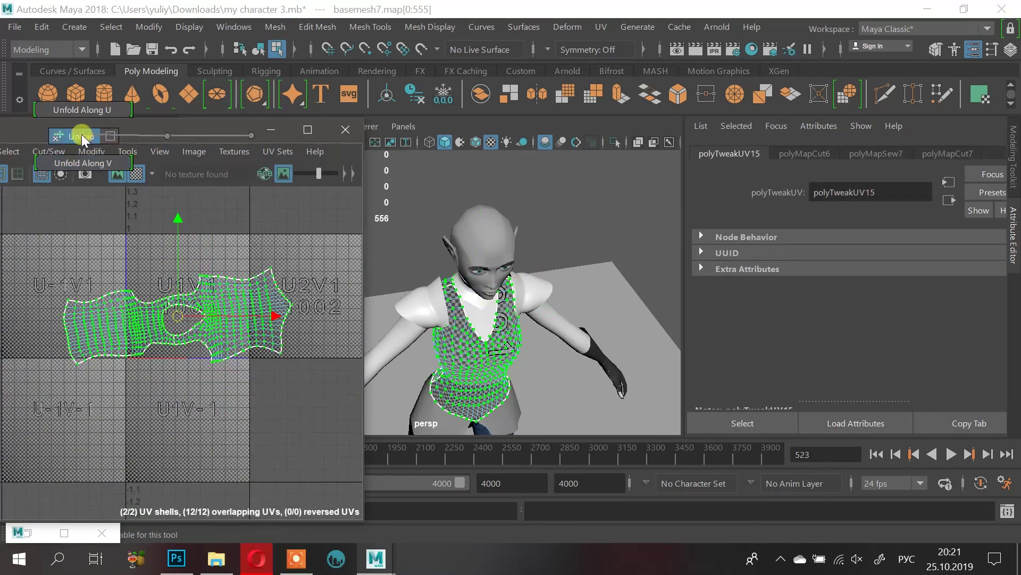
shift+right_drag(82, 136, 82, 136)
scroll(225, 360, up, 4)
alt+middle_drag(210, 270, 261, 276)
scroll(213, 326, down, 2)
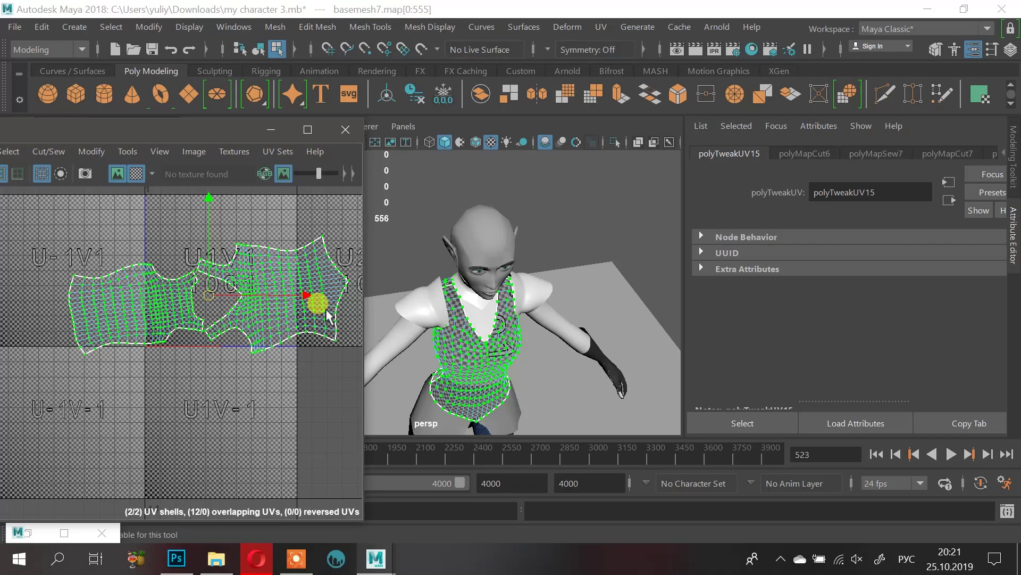
Step: Select the character's left shoulder piece in object mode and add the right shoulder piece to the selection
alt+drag(538, 239, 496, 213)
right_drag(516, 293, 603, 75)
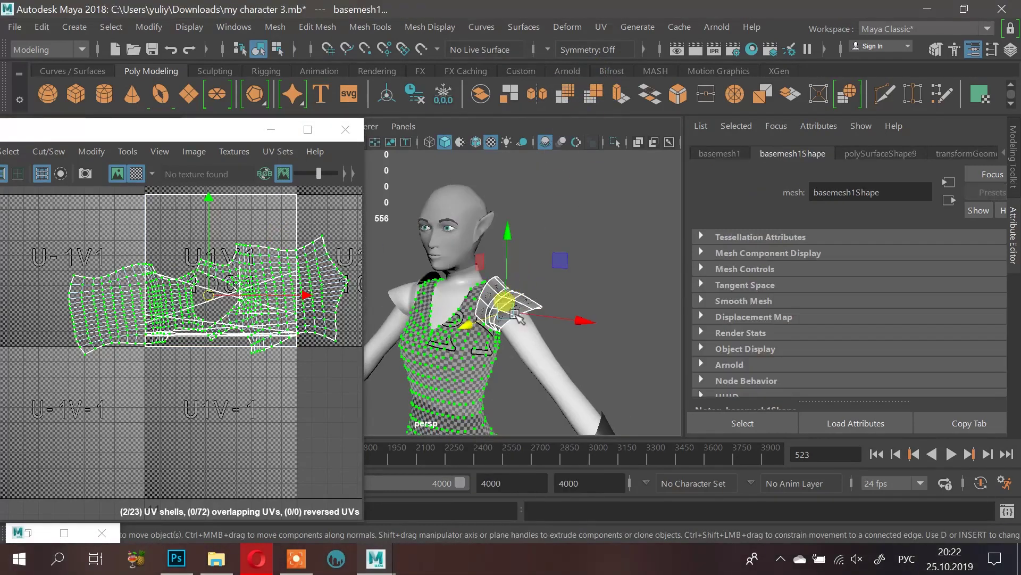
alt+drag(521, 296, 503, 312)
scroll(506, 313, up, 5)
alt+middle_drag(531, 337, 639, 281)
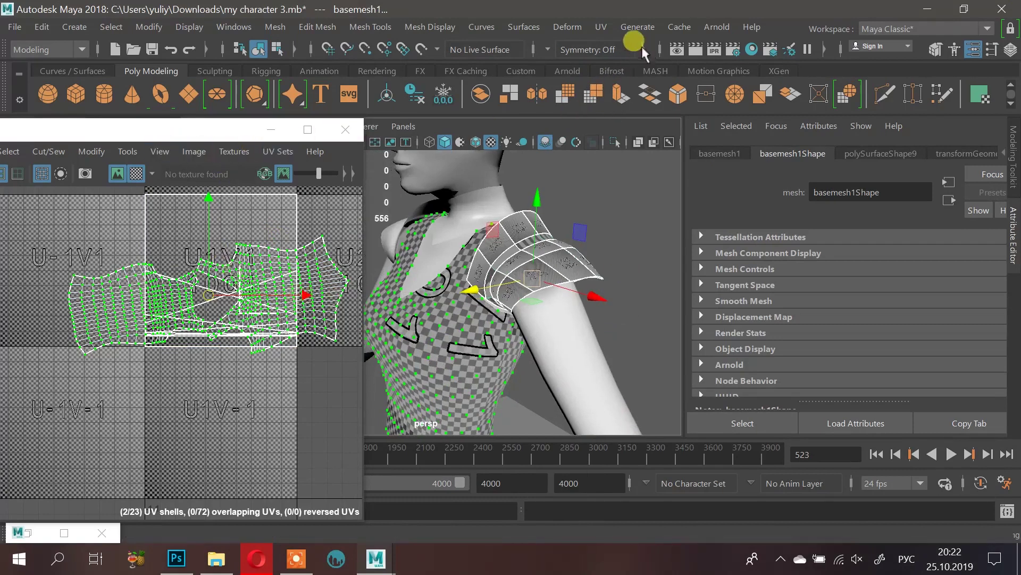
click(637, 27)
click(636, 26)
shift+click(411, 218)
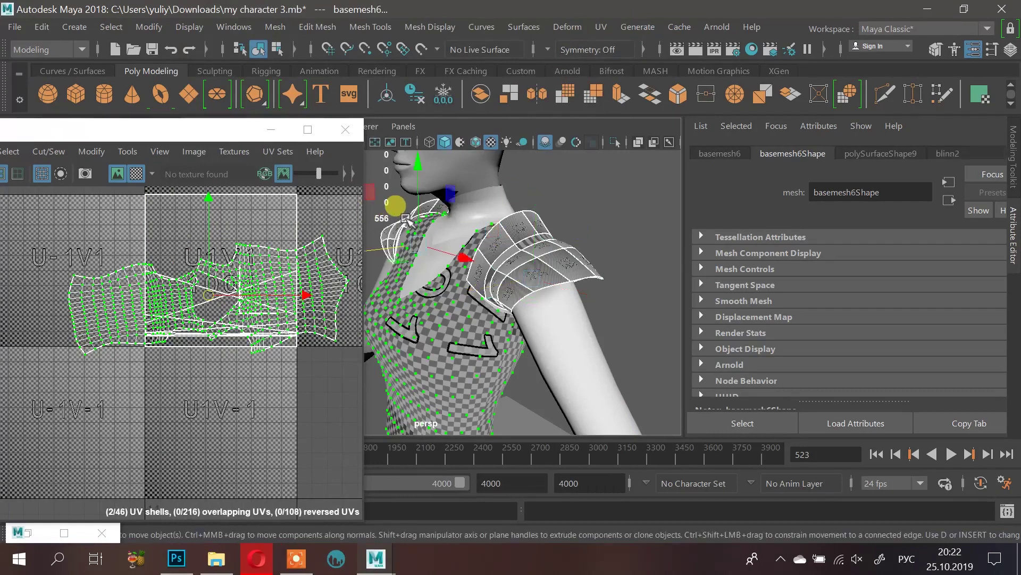
click(566, 31)
click(571, 29)
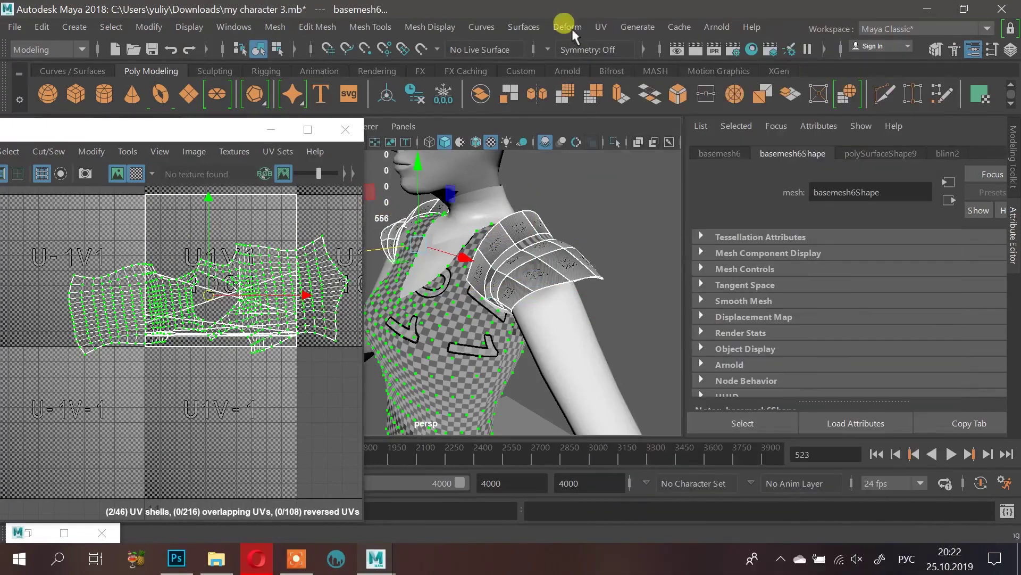
alt+drag(488, 265, 527, 242)
alt+right_drag(526, 241, 406, 255)
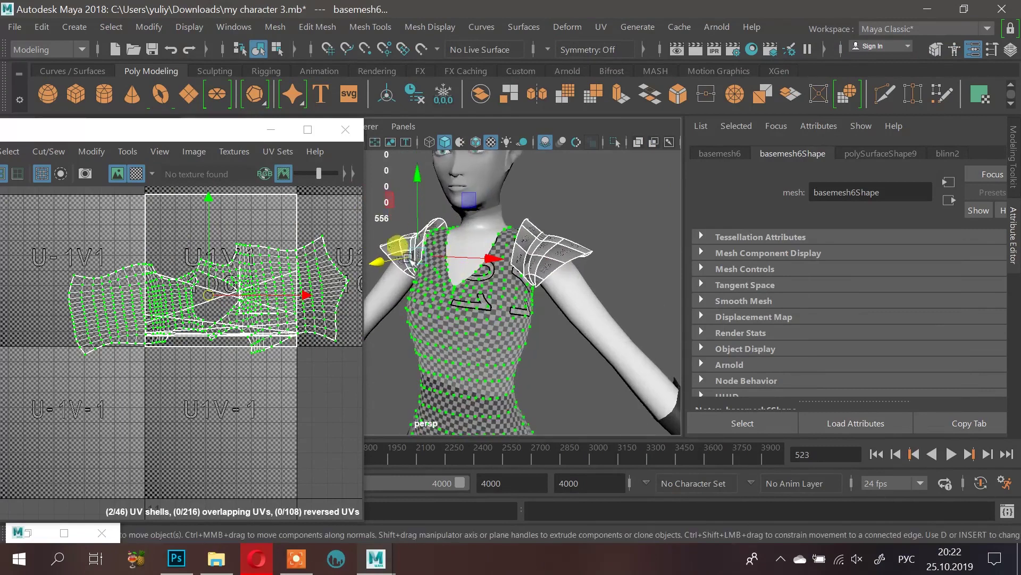
Step: Select only the character's left shoulder piece and apply an automatic UV projection to it
click(399, 221)
click(404, 248)
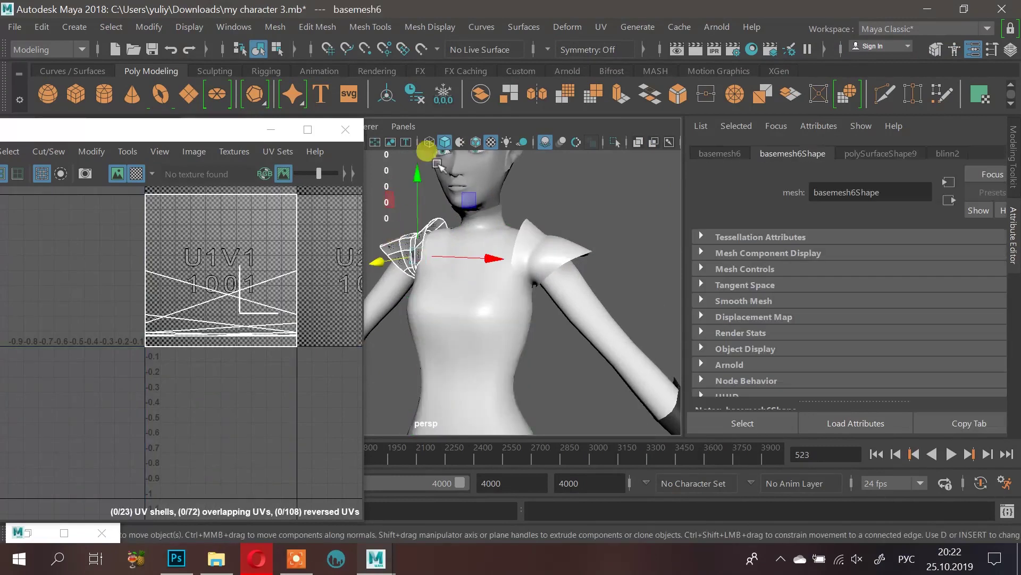
click(551, 261)
alt+drag(588, 241, 547, 249)
scroll(522, 258, up, 3)
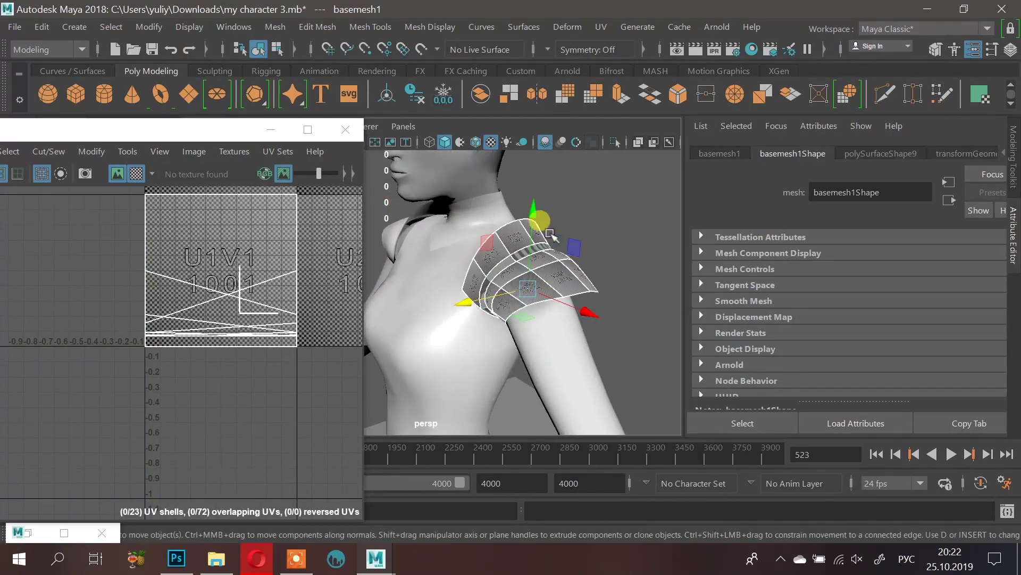
click(717, 27)
click(718, 28)
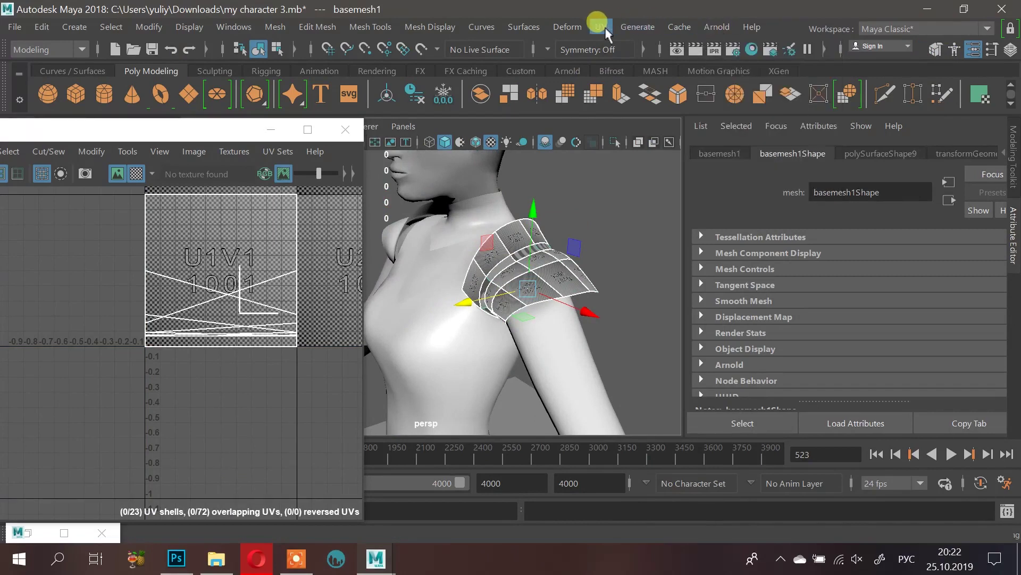
click(603, 27)
click(631, 115)
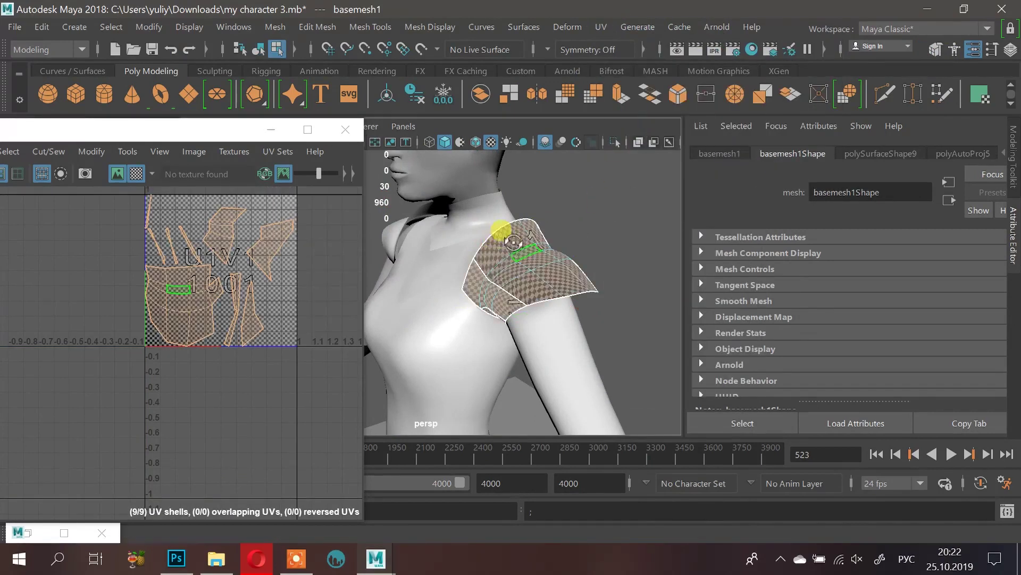
Step: Switch to edges and move and sew two border edges of the small UV shells onto their neighbouring shells
alt+drag(506, 228, 572, 253)
right_drag(583, 242, 665, 74)
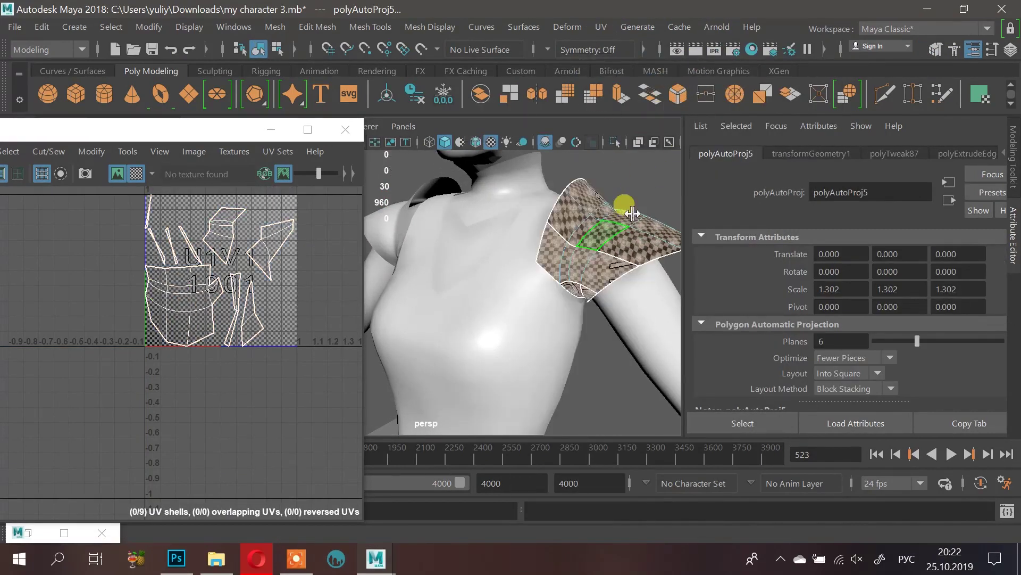
alt+middle_drag(488, 251, 434, 273)
scroll(218, 253, up, 2)
alt+middle_drag(220, 250, 158, 319)
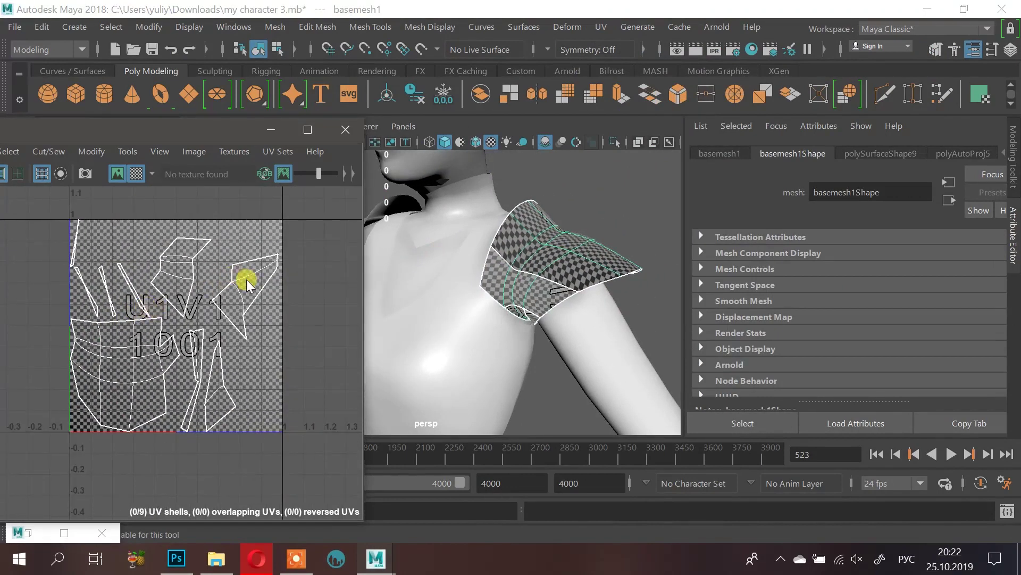
right_drag(247, 281, 275, 161)
click(255, 258)
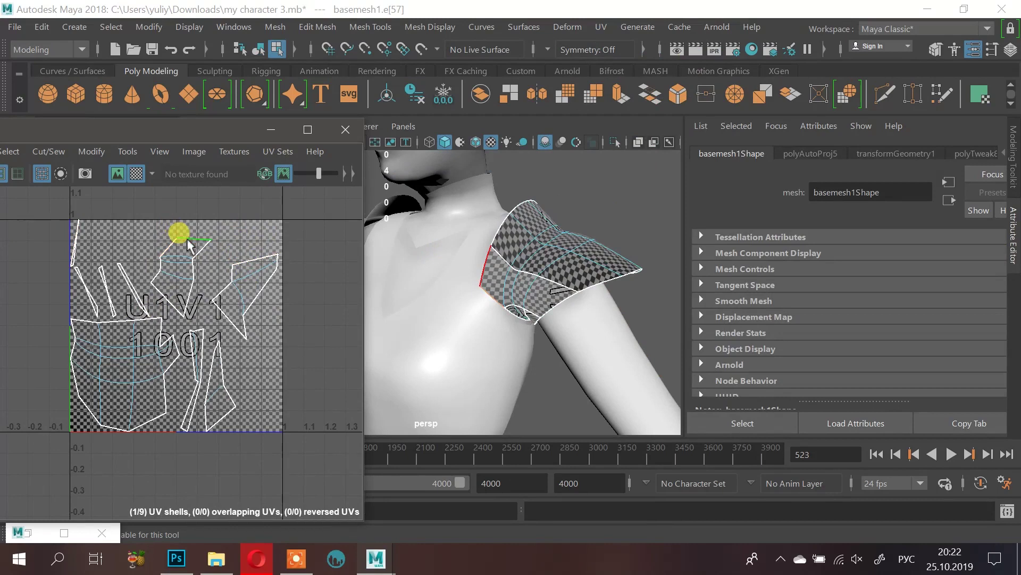
shift+right_drag(224, 291, 212, 235)
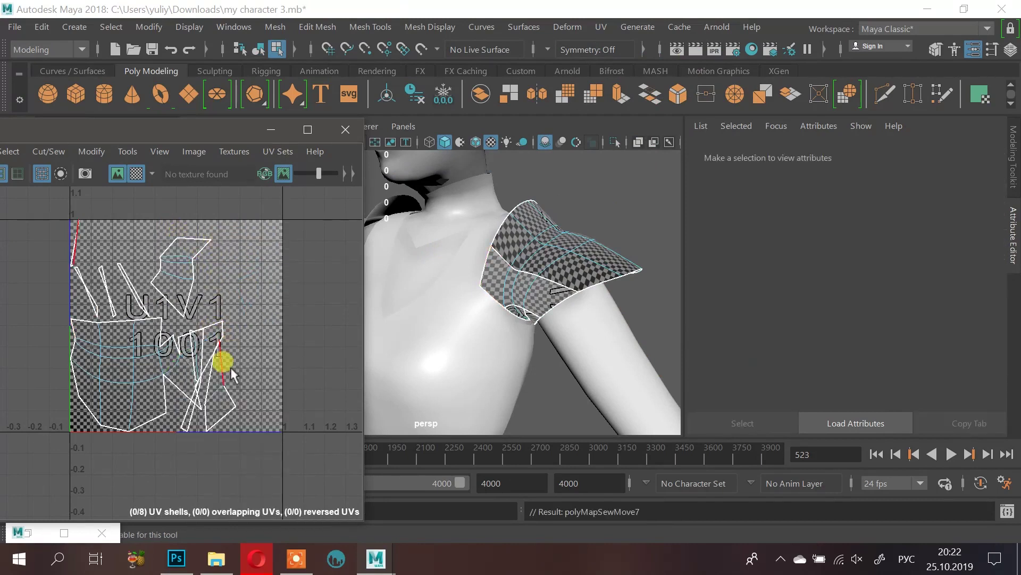
click(225, 376)
shift+right_drag(245, 366, 257, 297)
Step: Select all UVs of the left shoulder piece and unfold them
click(218, 385)
scroll(228, 335, up, 2)
click(134, 225)
alt+right_drag(97, 233, 222, 273)
mouse_move(223, 273)
alt+middle_down()
mouse_move(238, 263)
mouse_move(226, 269)
alt+middle_up()
alt+drag(532, 335, 376, 301)
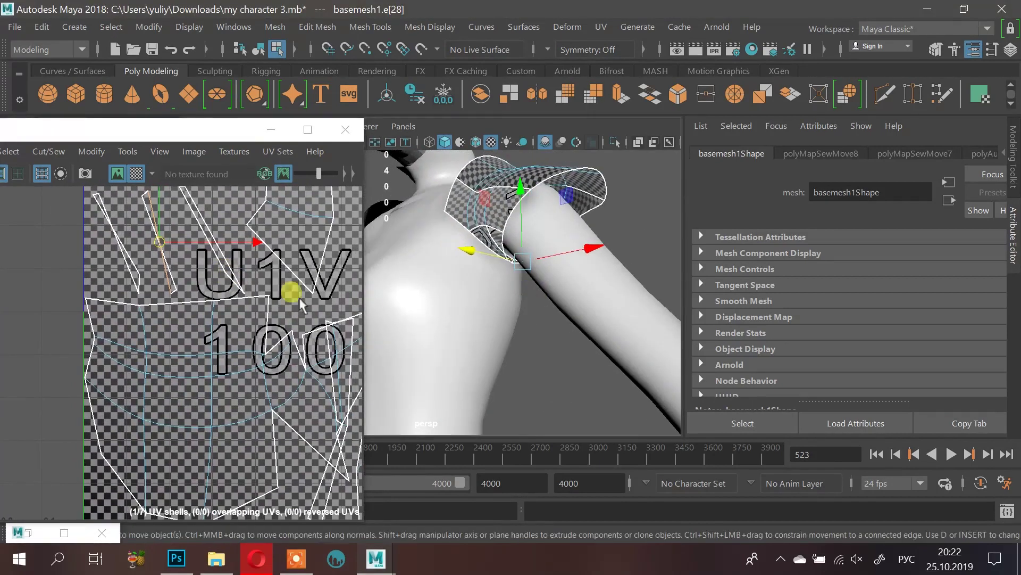
scroll(170, 288, down, 3)
scroll(179, 293, down, 2)
right_drag(211, 297, 168, 255)
drag(115, 190, 362, 400)
shift+right_drag(216, 341, 136, 129)
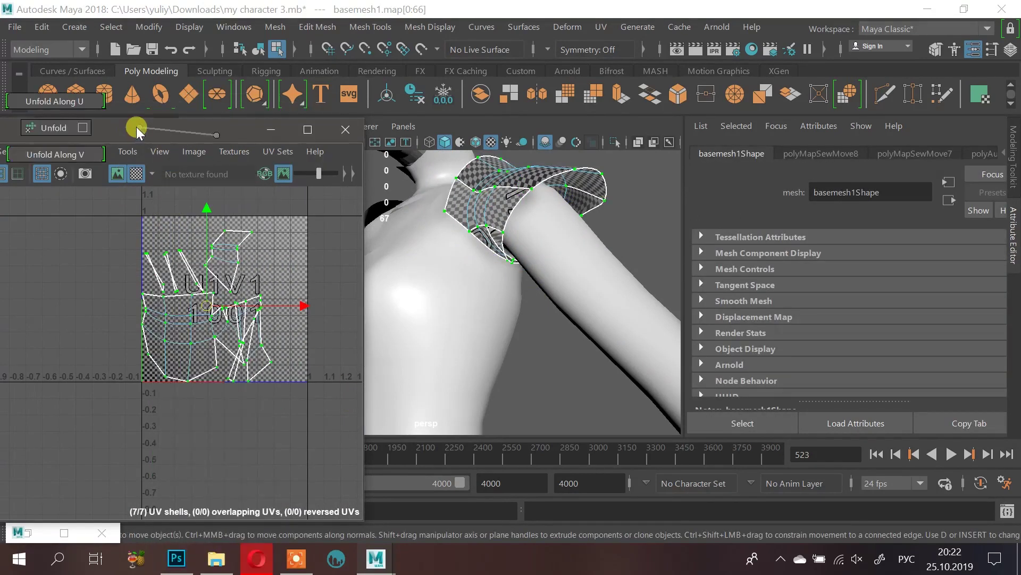
shift+right_drag(55, 127, 56, 128)
Step: Move and sew two more border edges to join the adjoining shell to the large shoulder shell
scroll(296, 337, up, 6)
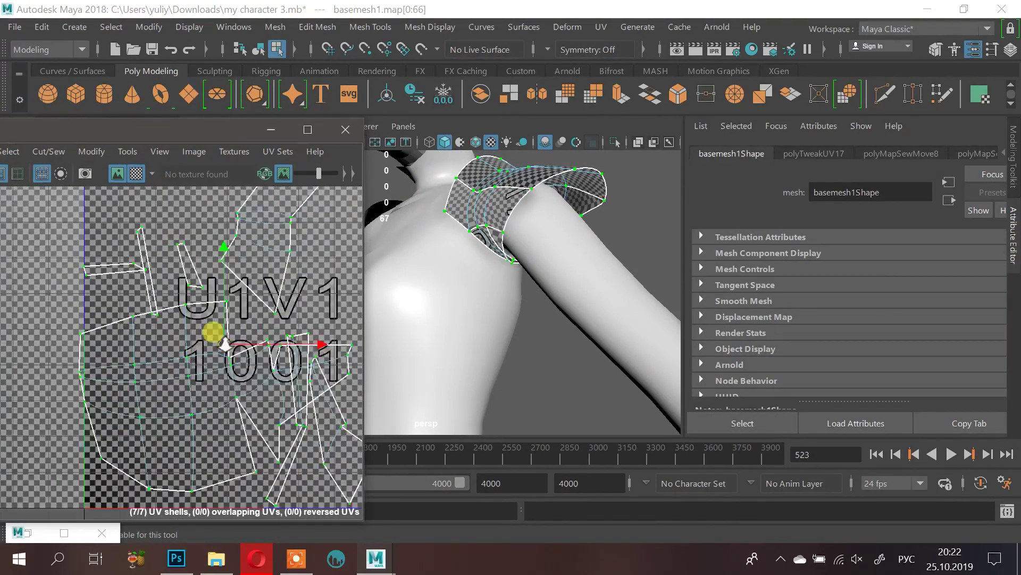
scroll(246, 236, down, 1)
scroll(142, 248, up, 1)
alt+middle_drag(245, 244, 205, 296)
scroll(186, 290, up, 1)
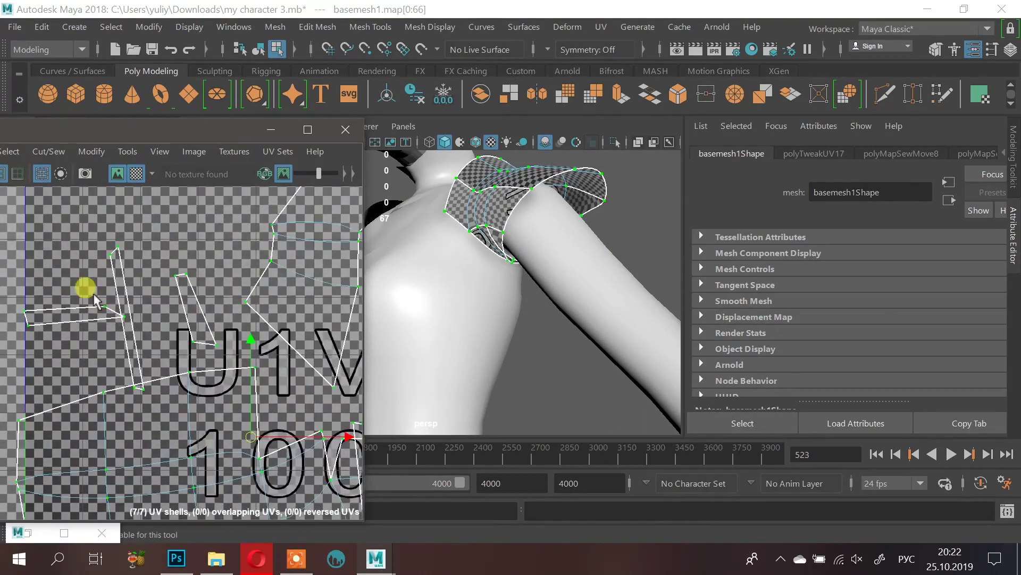
alt+right_drag(214, 299, 10, 277)
alt+middle_drag(164, 308, 78, 206)
alt+right_drag(79, 206, 279, 253)
shift+right_drag(269, 322, 276, 292)
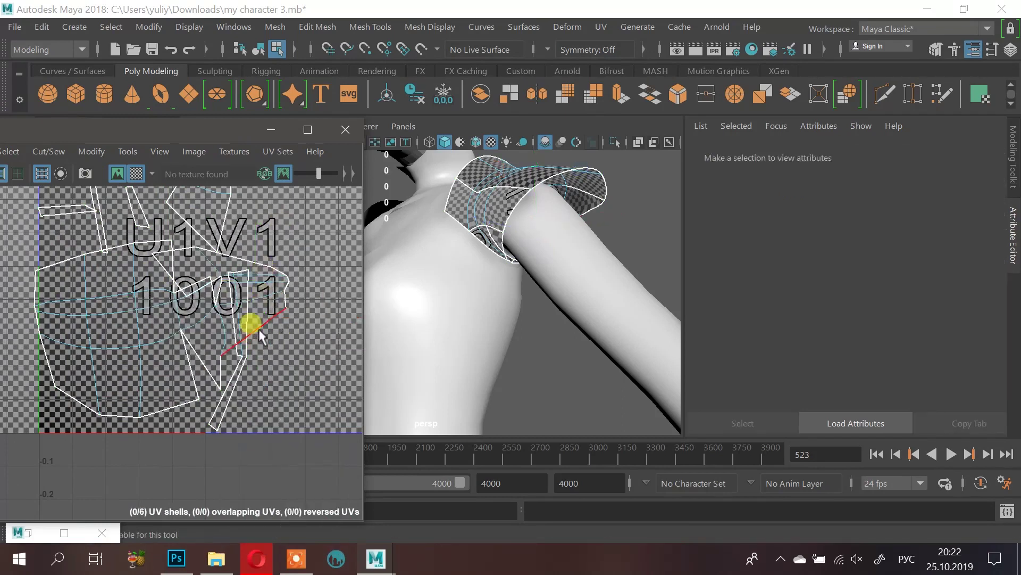
click(259, 329)
shift+right_drag(182, 279, 184, 186)
Step: Select the large shell's UVs, move the shell mostly out of the U1V1 tile into the adjacent tile and unfold it
scroll(278, 303, down, 1)
click(289, 286)
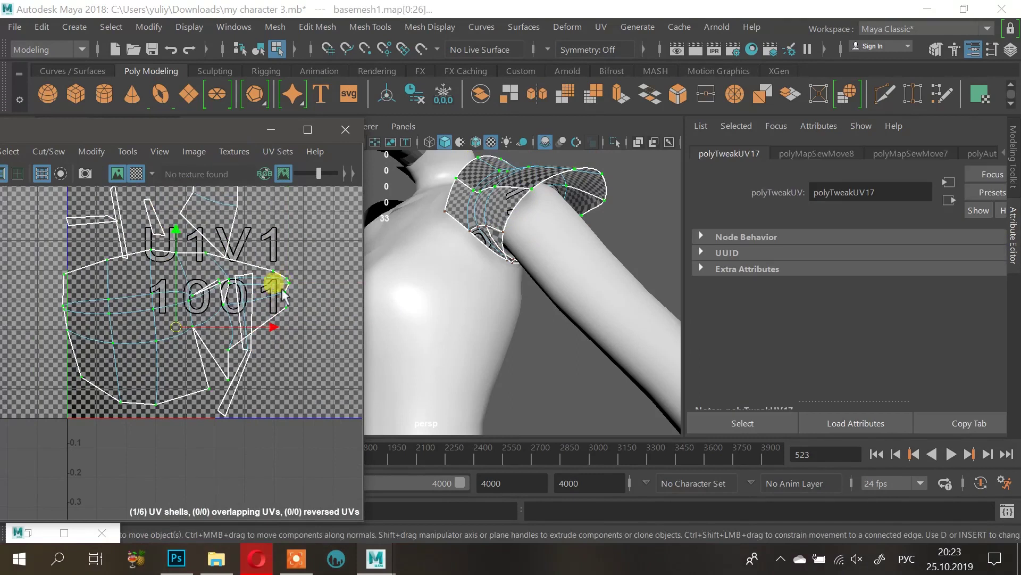
scroll(227, 304, down, 2)
drag(194, 318, 82, 338)
shift+right_drag(101, 330, 65, 133)
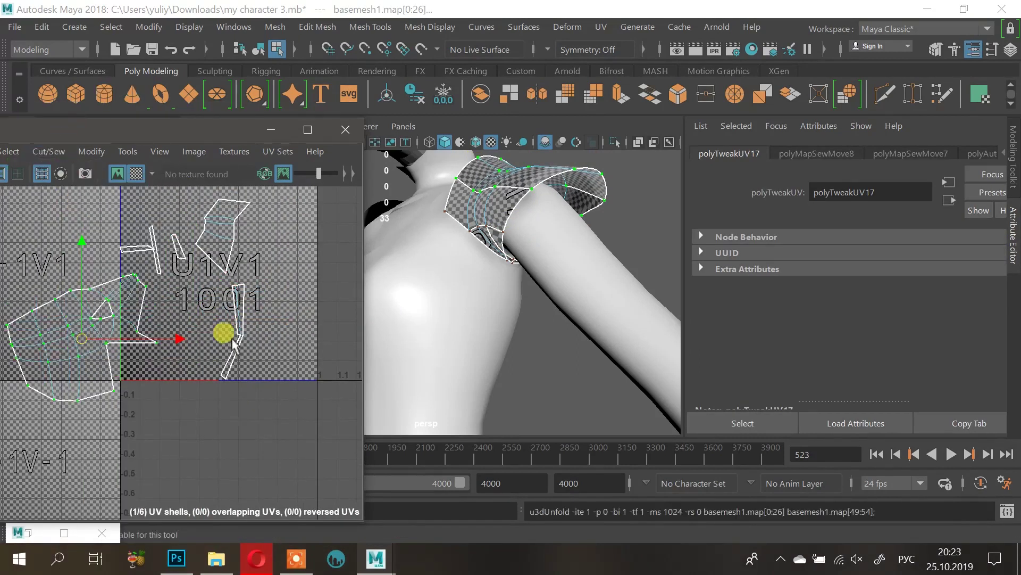
Step: Examine the checker pattern on the unfolded shoulder piece and check which border edges of the pointed shell match
alt+middle_drag(223, 333, 255, 360)
alt+right_drag(256, 361, 291, 360)
alt+middle_drag(265, 309, 209, 338)
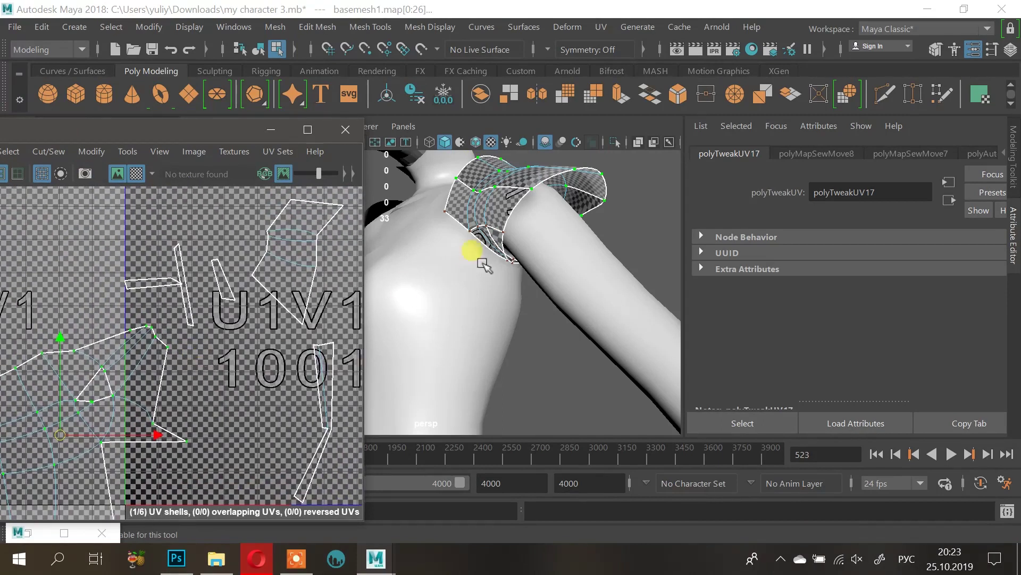
alt+drag(479, 250, 487, 327)
alt+middle_drag(486, 339, 462, 317)
alt+right_drag(463, 316, 506, 319)
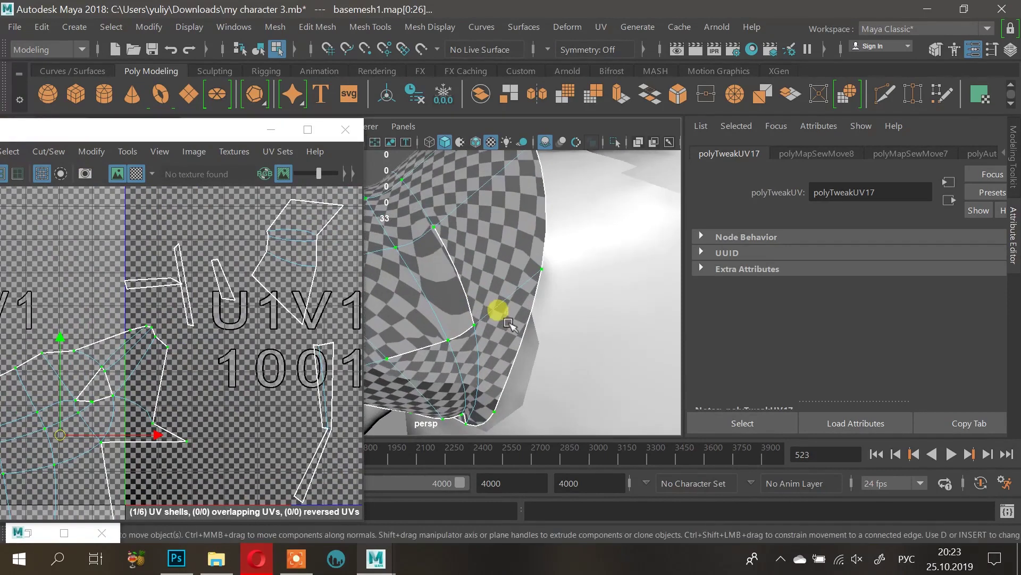
click(269, 298)
click(281, 295)
right_drag(282, 296, 277, 199)
click(274, 278)
scroll(266, 292, down, 2)
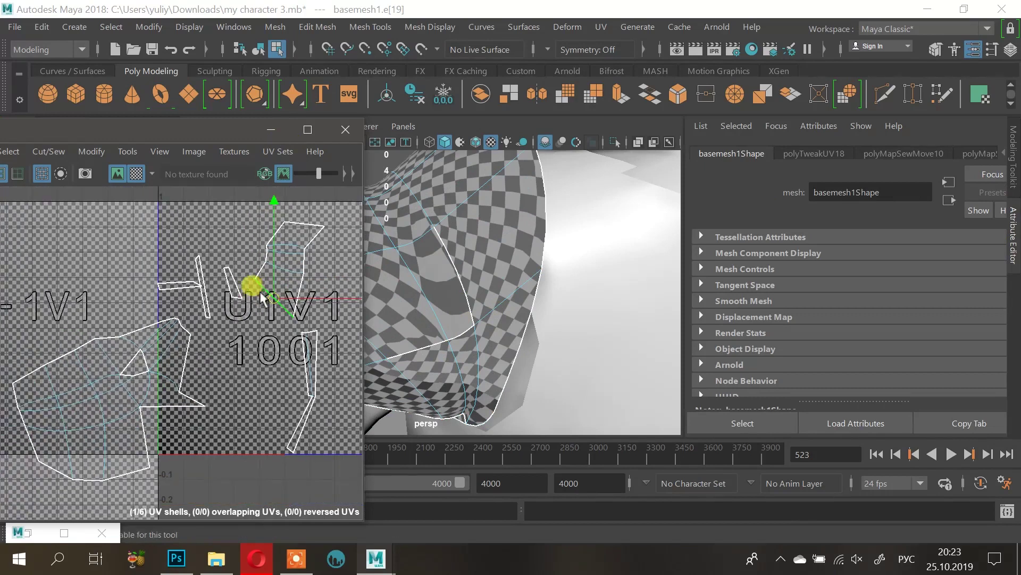
Step: Select the long edge of the upright narrow strip and move and sew it to its matching strip
click(204, 283)
alt+middle_drag(238, 336, 251, 304)
alt+right_drag(253, 308, 114, 320)
alt+drag(558, 327, 553, 383)
alt+right_drag(221, 279, 351, 338)
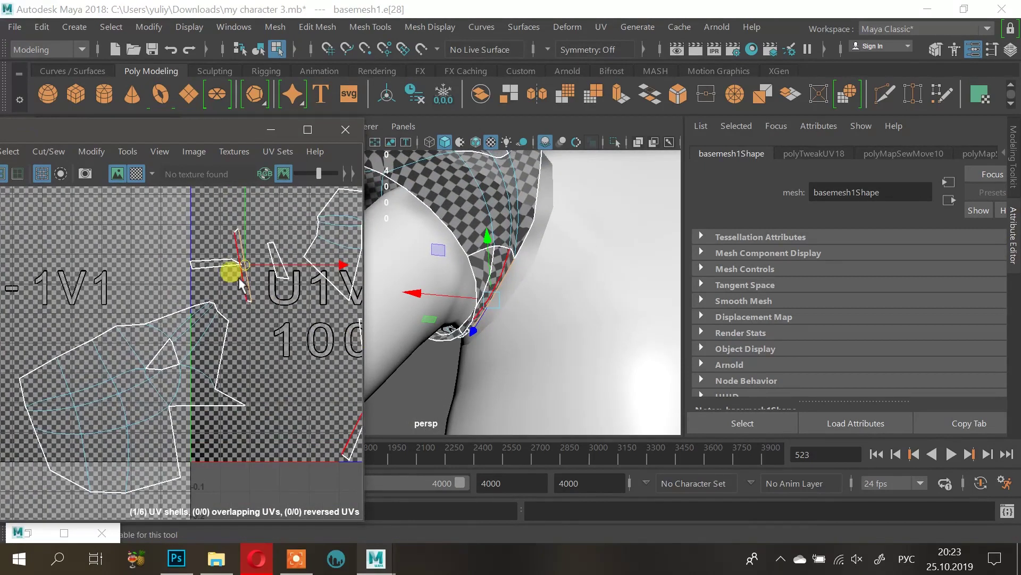
click(241, 282)
shift+right_drag(241, 282, 224, 219)
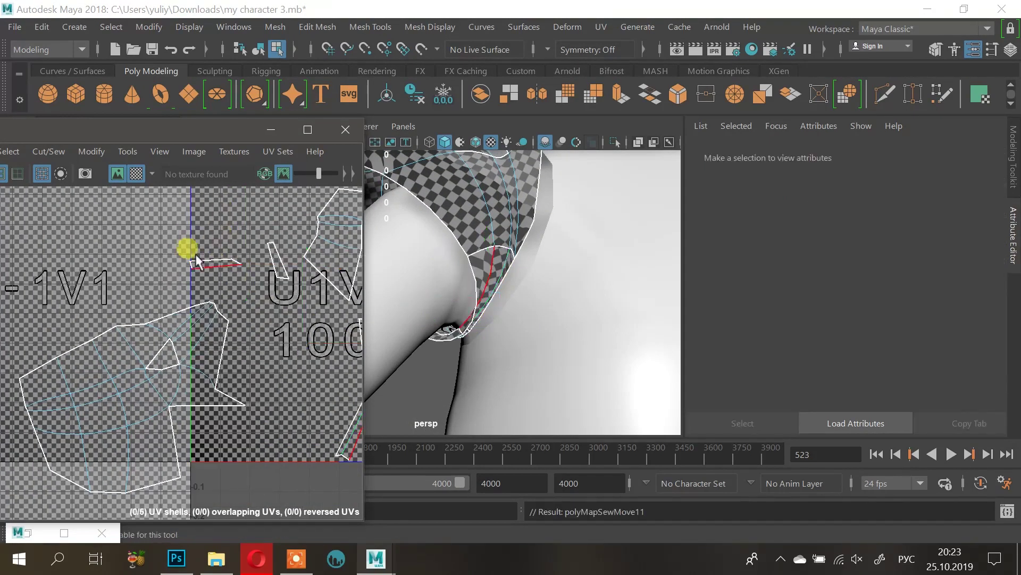
Step: Move and sew the matching edges of the remaining thin shells to join them into one curved strip
click(207, 259)
alt+middle_drag(257, 291, 216, 302)
alt+right_drag(216, 302, 115, 307)
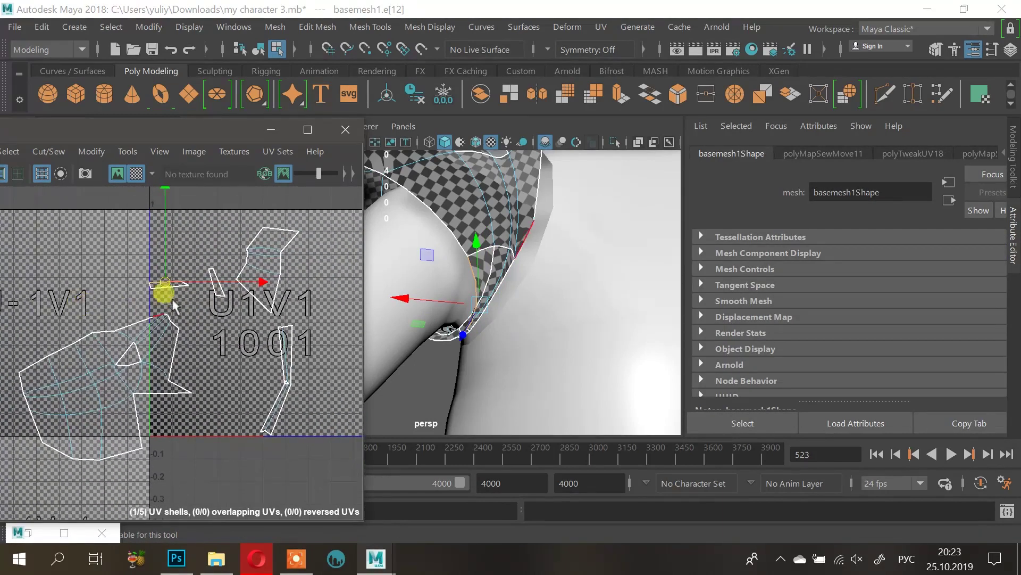
click(178, 287)
shift+right_drag(180, 288, 184, 238)
click(219, 280)
shift+right_drag(218, 281, 219, 254)
click(293, 378)
shift+right_drag(307, 347, 314, 303)
Step: Select the open edge at the bend of the curved strip and move and sew it to close the gap
click(290, 380)
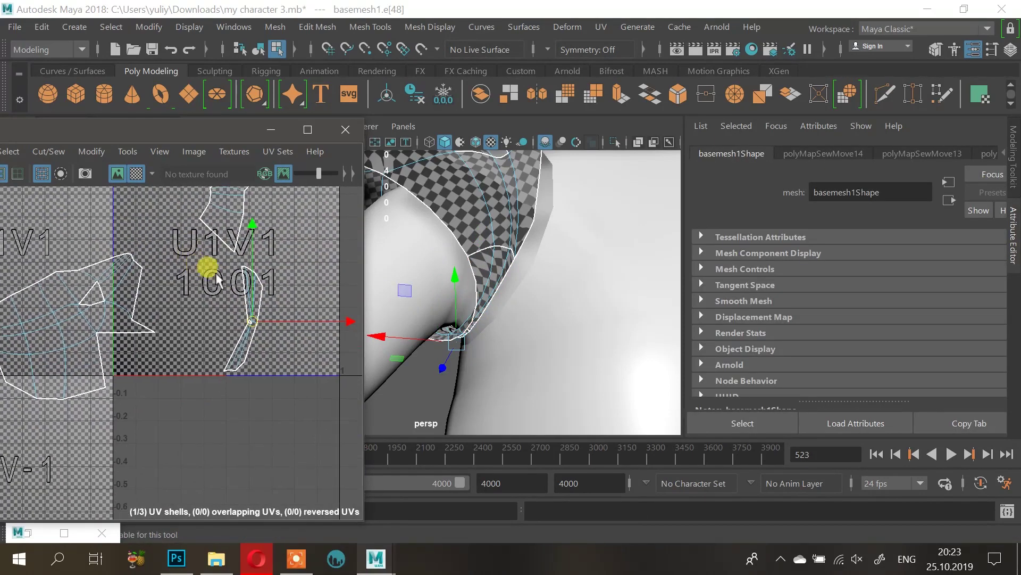
key(f)
scroll(261, 324, down, 4)
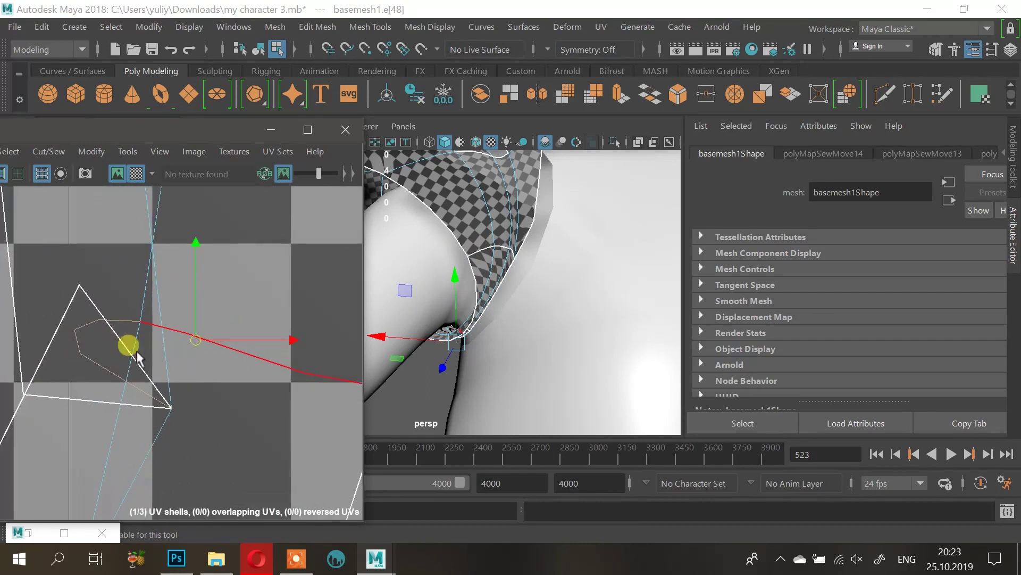
scroll(135, 350, down, 2)
click(116, 387)
scroll(236, 358, down, 3)
shift+right_drag(205, 346, 204, 374)
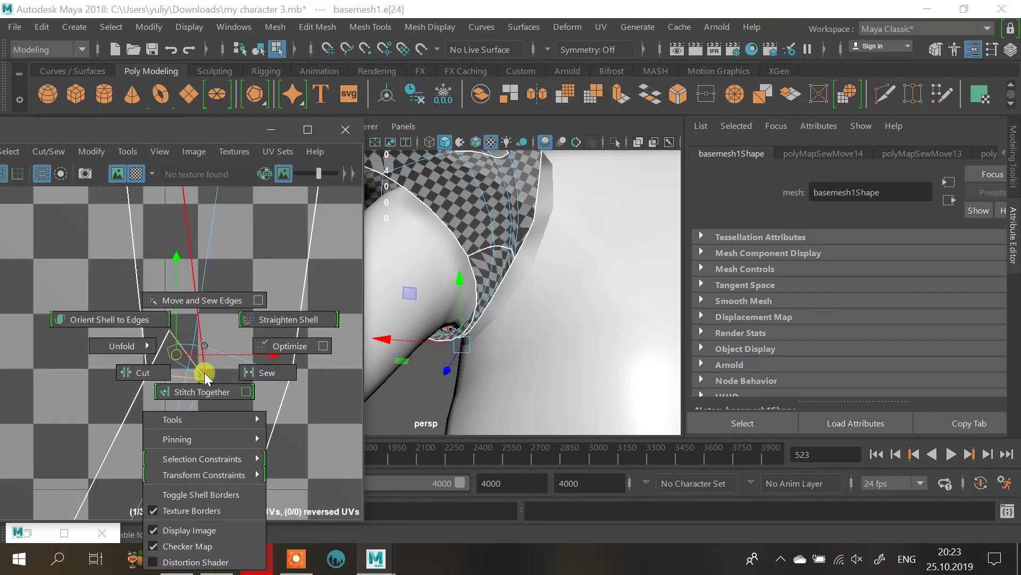
shift+right_drag(200, 305, 200, 304)
Step: Find the pointed shell's edges that match the large shoulder shell and move and sew the two shells together
scroll(199, 304, down, 10)
alt+middle_drag(194, 271, 274, 326)
scroll(266, 321, down, 2)
scroll(238, 254, down, 1)
alt+middle_drag(237, 253, 235, 300)
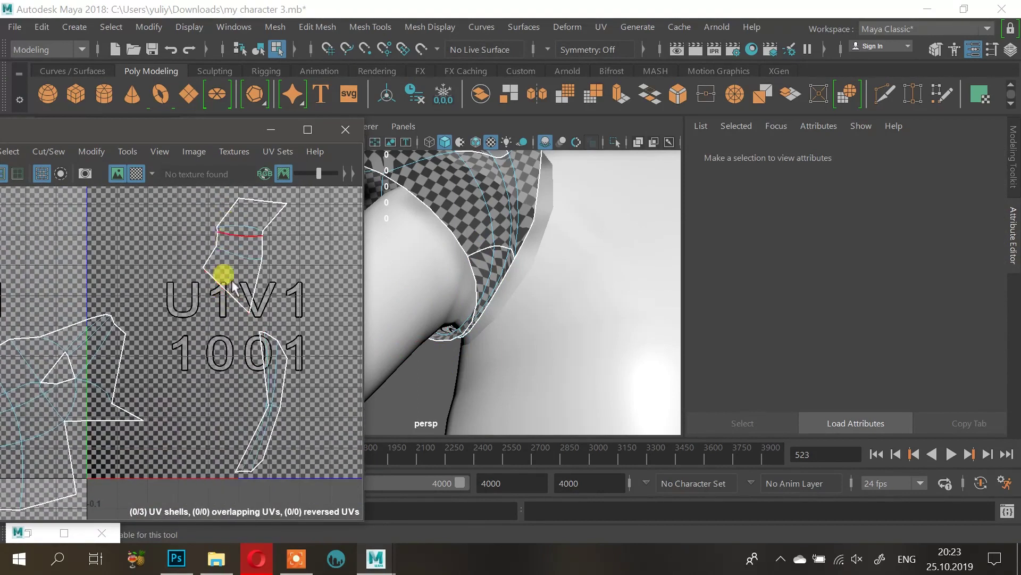
click(240, 304)
alt+right_drag(319, 399, 269, 336)
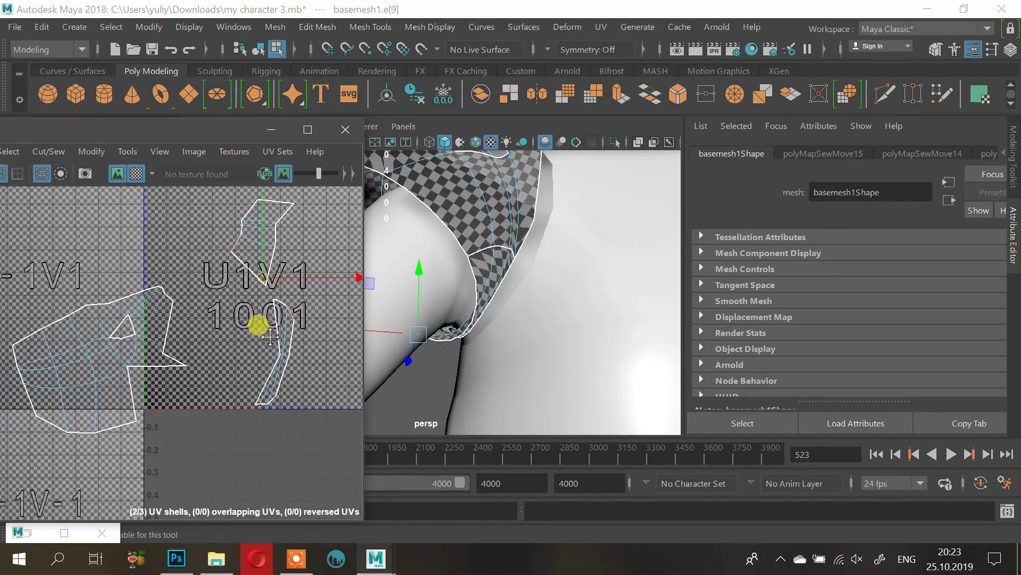
click(168, 322)
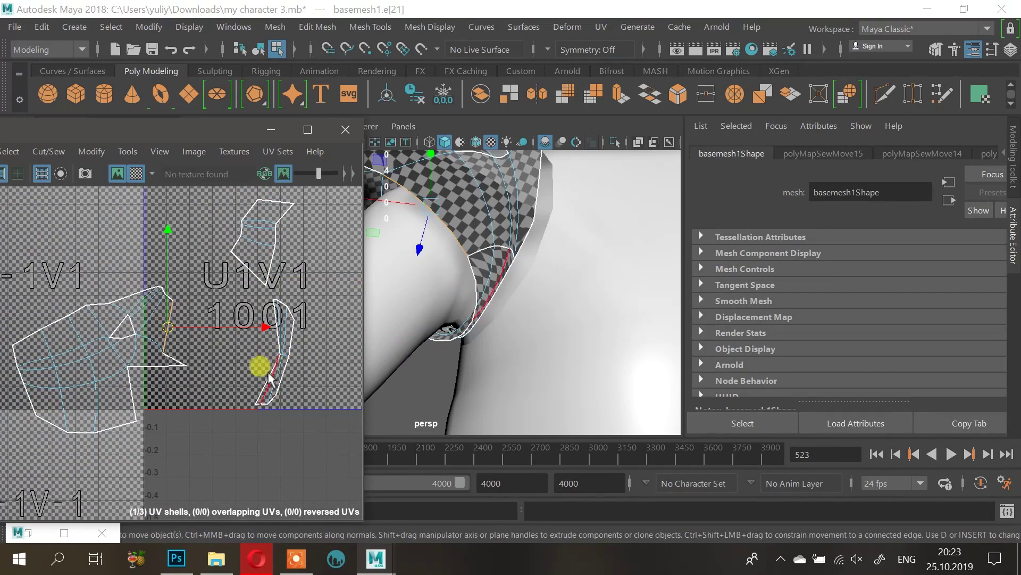
click(290, 363)
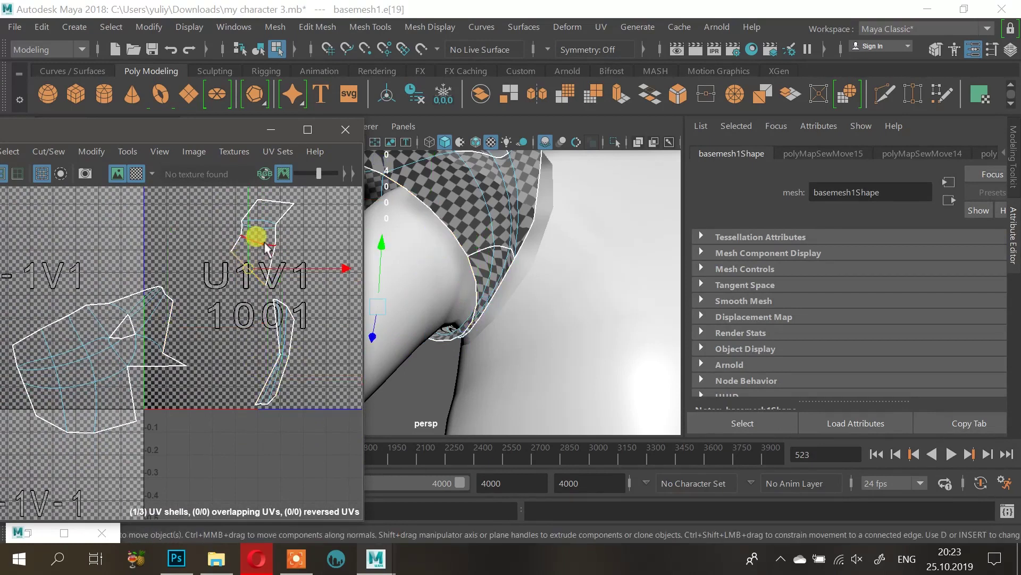
click(265, 202)
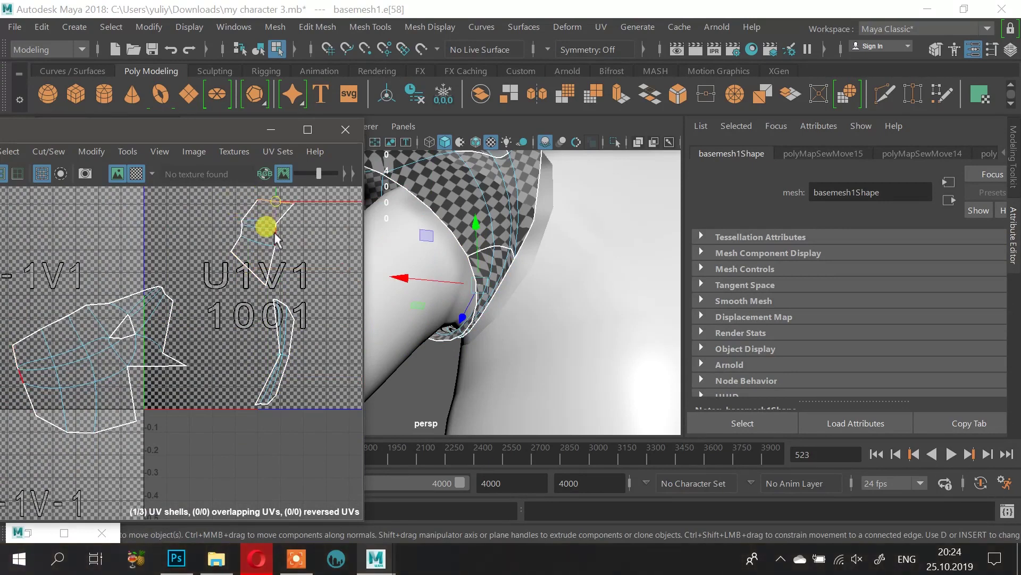
click(271, 228)
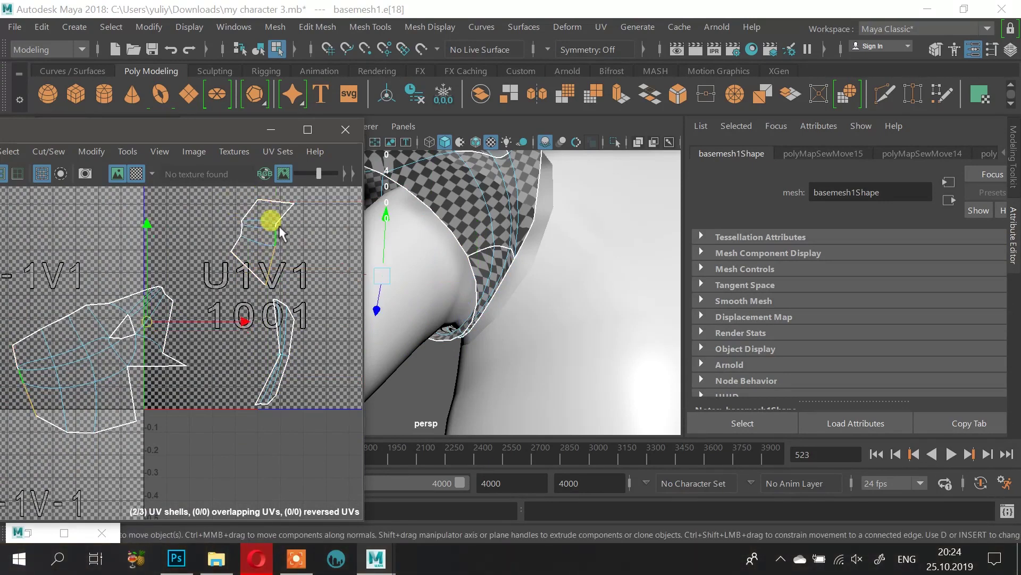
shift+click(283, 216)
shift+right_drag(296, 216, 287, 167)
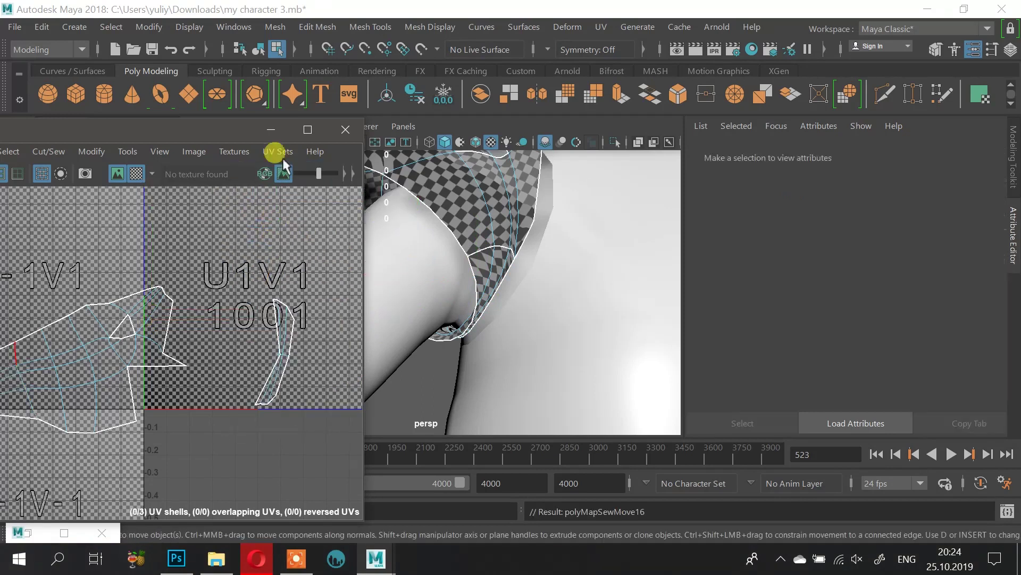
Step: Select the end edge of the curved strip and move and sew the strip onto the large shoulder shell
scroll(129, 312, down, 2)
click(252, 352)
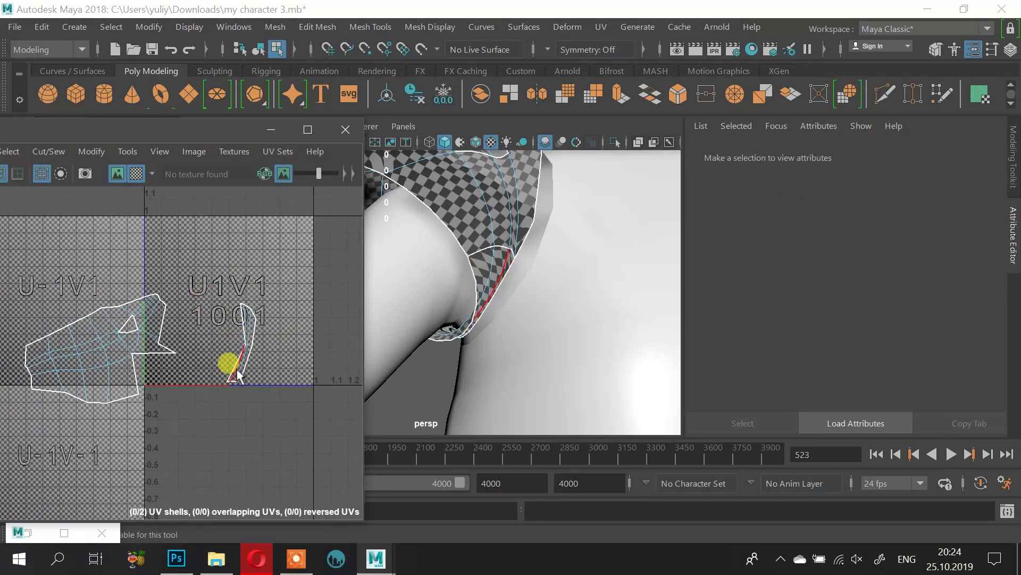
click(248, 302)
alt+right_drag(215, 305, 338, 349)
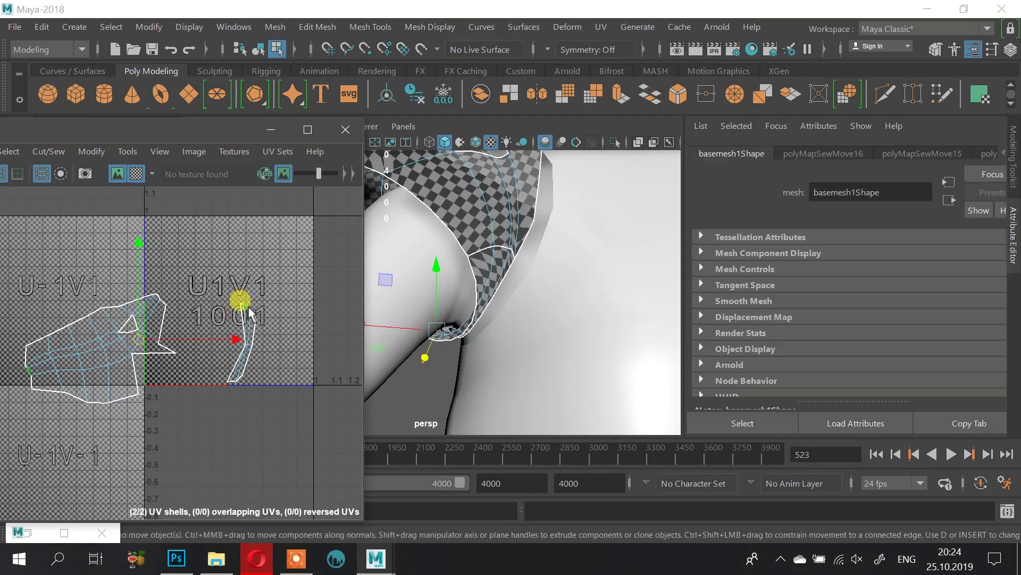
alt+middle_drag(288, 312, 214, 315)
alt+right_drag(214, 315, 150, 286)
click(165, 287)
Step: Unfold all UVs of the joined shoulder shell and move the shell into the U1V1 tile
alt+right_drag(212, 298, 118, 286)
alt+middle_drag(118, 285, 291, 294)
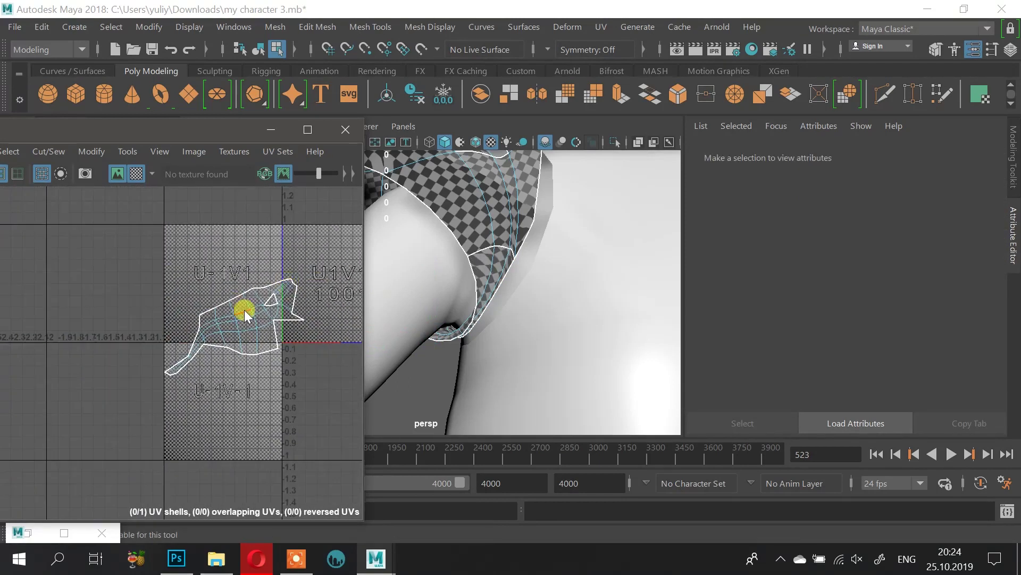
drag(79, 240, 329, 406)
shift+right_drag(255, 318, 172, 123)
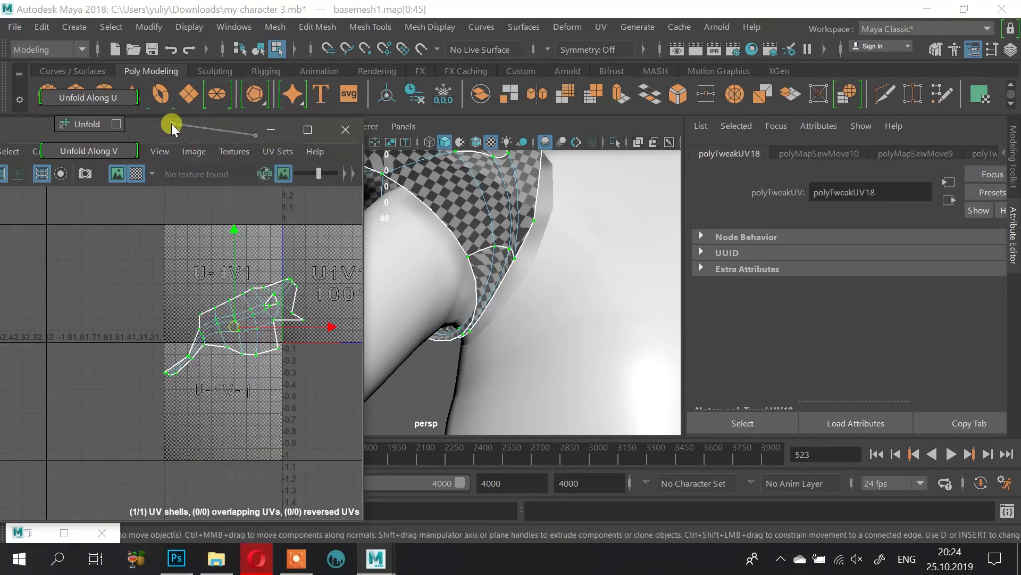
shift+right_drag(89, 126, 88, 125)
scroll(224, 266, down, 1)
alt+middle_drag(267, 296, 188, 326)
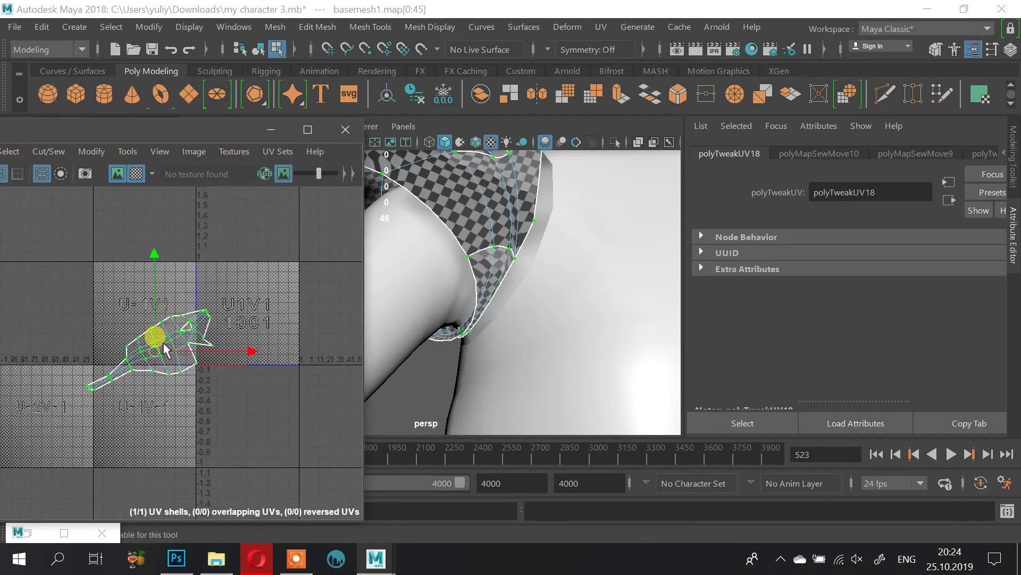
drag(156, 350, 234, 306)
middle_drag(234, 311, 239, 297)
Step: Inspect the shoulder piece's checker pattern and select the stretched face to locate it beside the triangular gap in the UV shell
alt+drag(506, 201, 444, 247)
alt+right_drag(444, 247, 485, 288)
alt+middle_drag(486, 289, 489, 320)
alt+right_drag(482, 313, 525, 153)
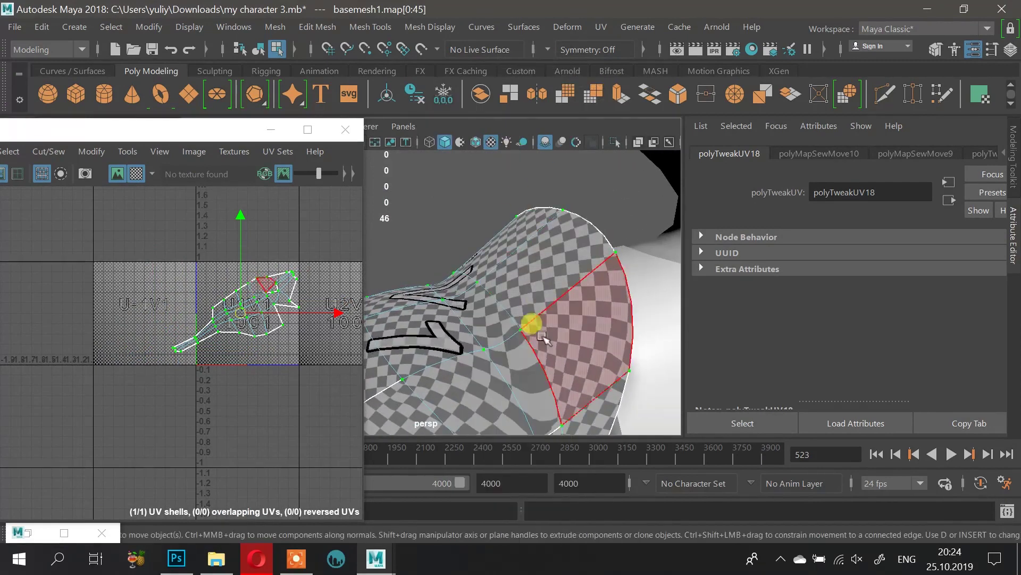
click(502, 355)
click(250, 295)
scroll(260, 305, up, 10)
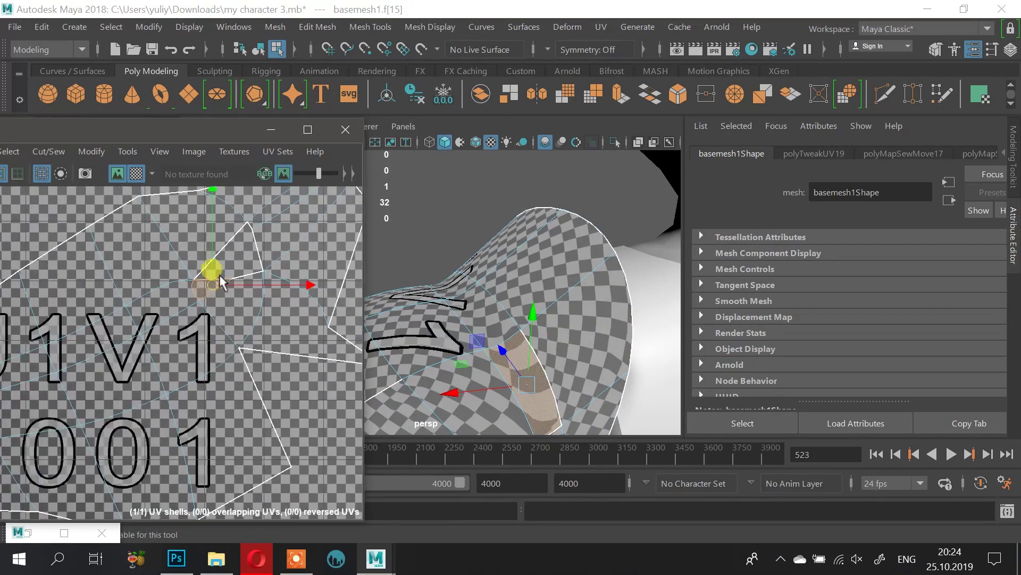
alt+middle_drag(220, 277, 174, 294)
alt+right_drag(174, 294, 243, 308)
Step: Select the open edges around the triangular gap in the shoulder shell and move and sew them closed
alt+drag(527, 302, 548, 281)
right_click(551, 283)
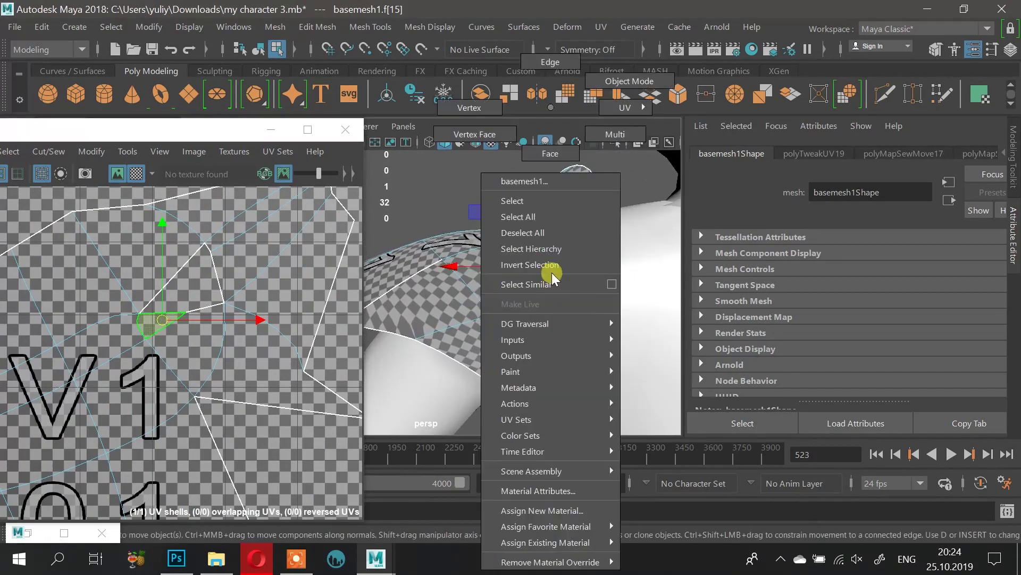
click(542, 47)
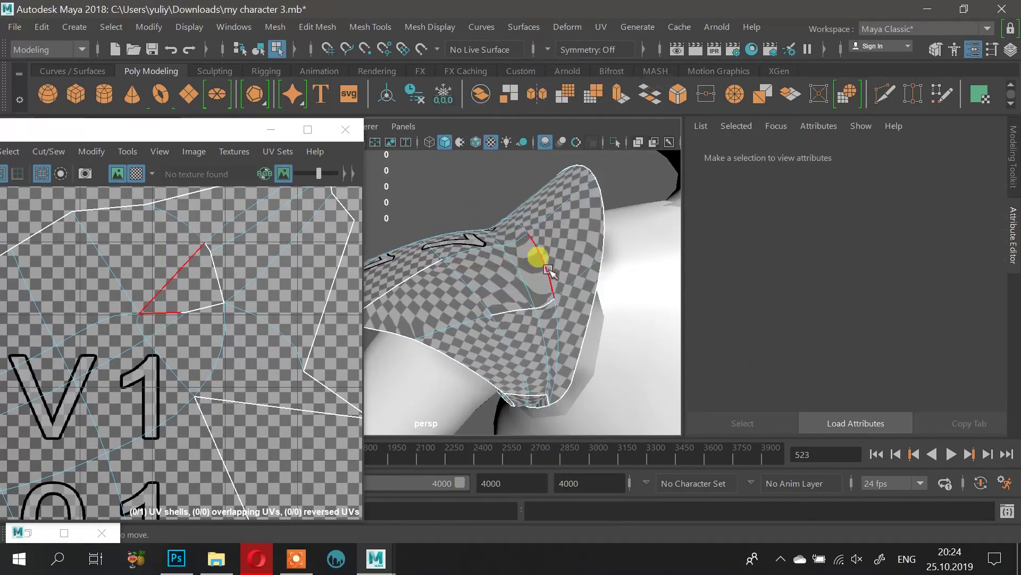
click(543, 279)
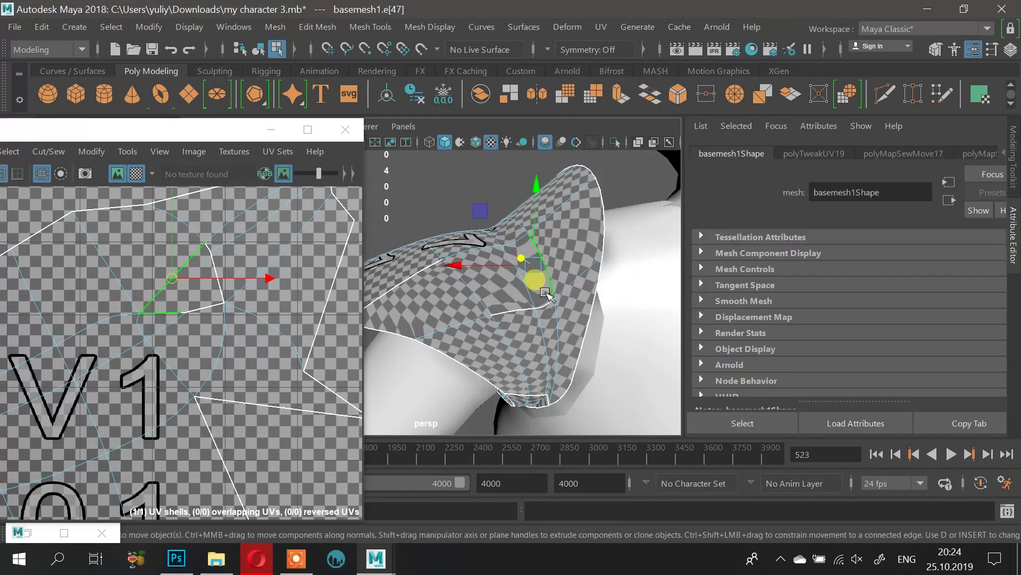
click(206, 302)
click(211, 306)
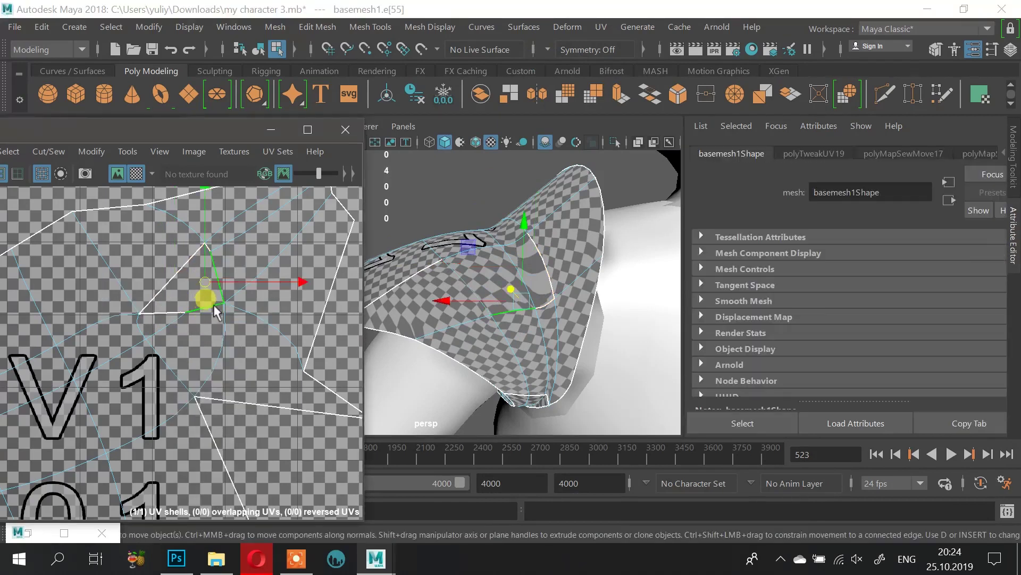
shift+right_drag(177, 285, 180, 229)
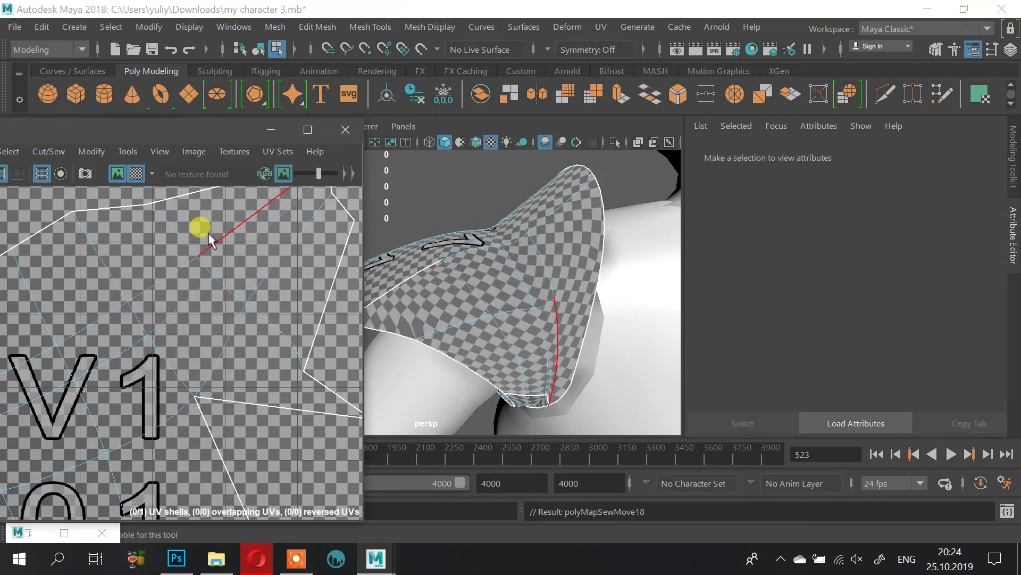
Step: Move and sew the remaining seam that runs to the shoulder piece's lower border
mouse_move(554, 295)
alt+mouse_down()
mouse_move(486, 263)
mouse_move(493, 242)
mouse_move(634, 292)
mouse_move(579, 243)
mouse_move(529, 219)
mouse_move(435, 242)
mouse_move(541, 292)
alt+mouse_up()
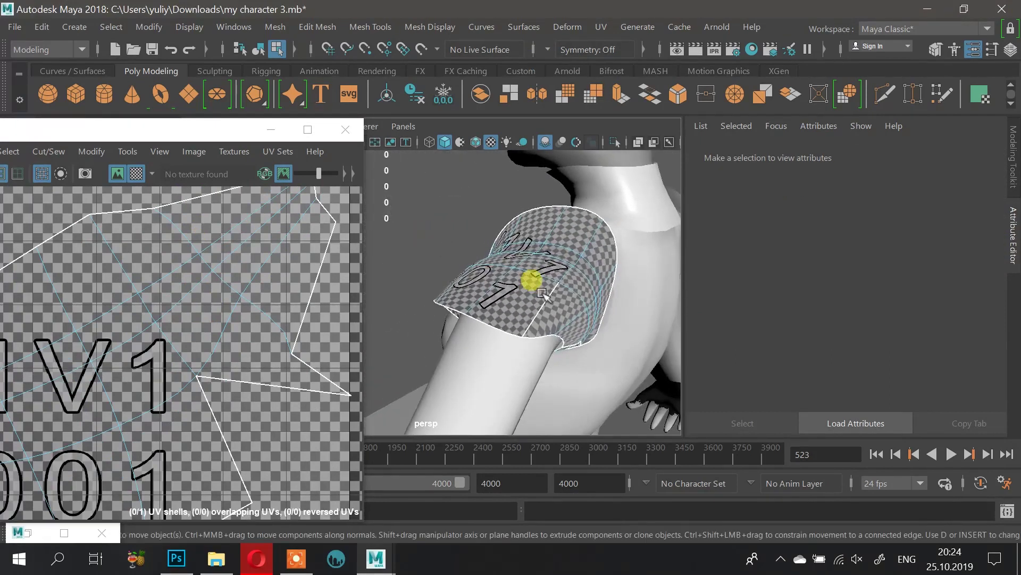
shift+right_drag(239, 344, 234, 279)
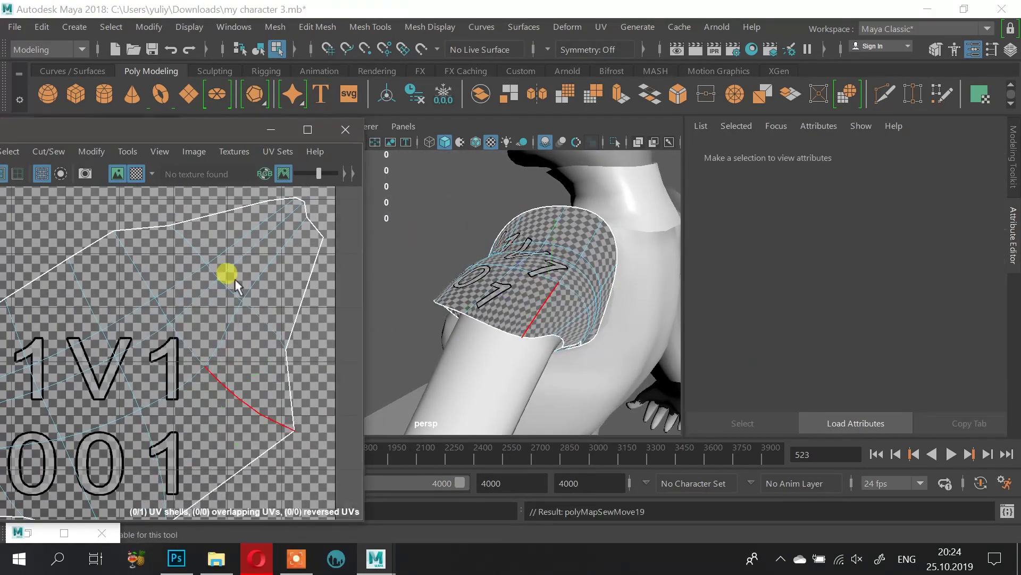
scroll(234, 279, down, 3)
alt+drag(458, 251, 442, 278)
scroll(442, 278, up, 3)
alt+drag(600, 285, 516, 264)
scroll(516, 264, up, 3)
alt+right_drag(515, 264, 447, 280)
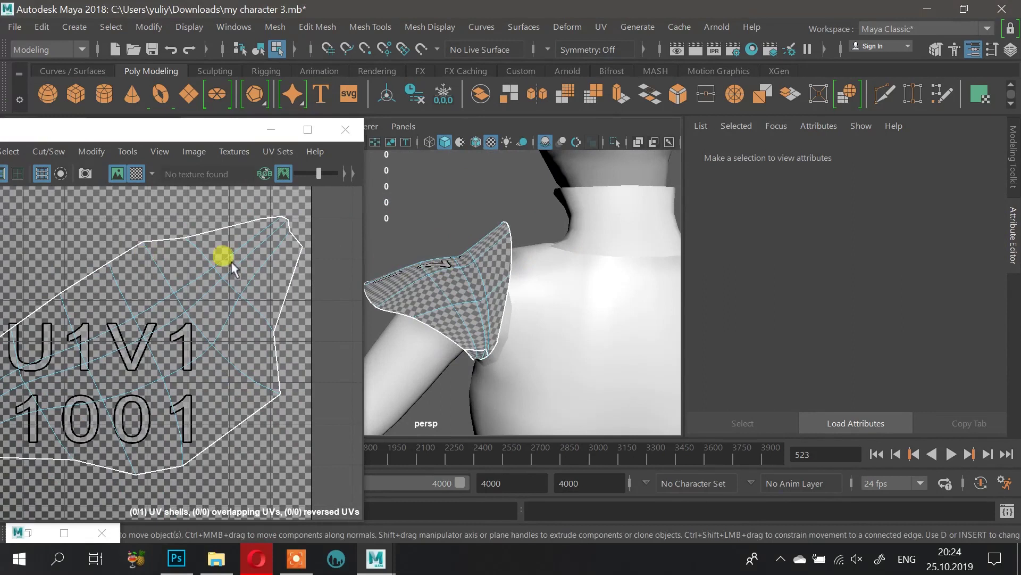
alt+drag(562, 238, 525, 242)
alt+right_drag(524, 243, 565, 280)
Step: Return to object mode and compare the shoulder piece's checker pattern with the bodice's
right_drag(485, 284, 597, 30)
click(526, 276)
alt+right_drag(526, 275, 521, 245)
alt+middle_drag(520, 245, 570, 230)
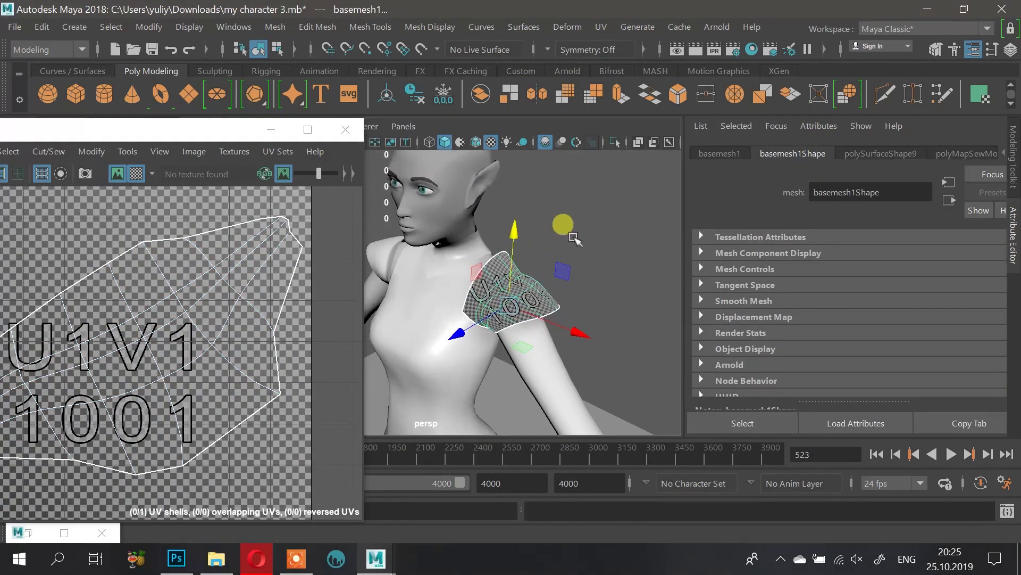
click(254, 553)
click(254, 553)
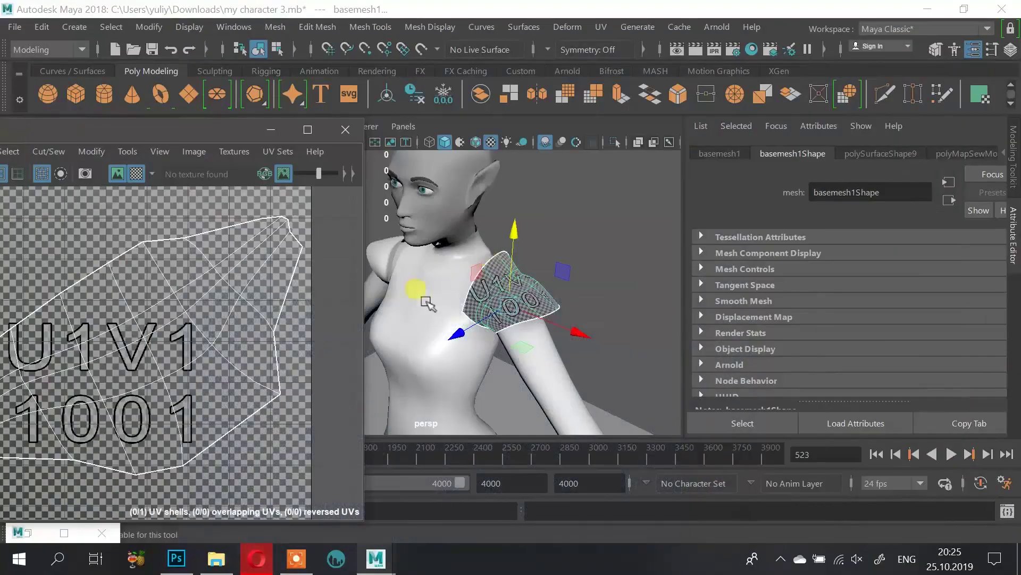
alt+drag(632, 281, 538, 261)
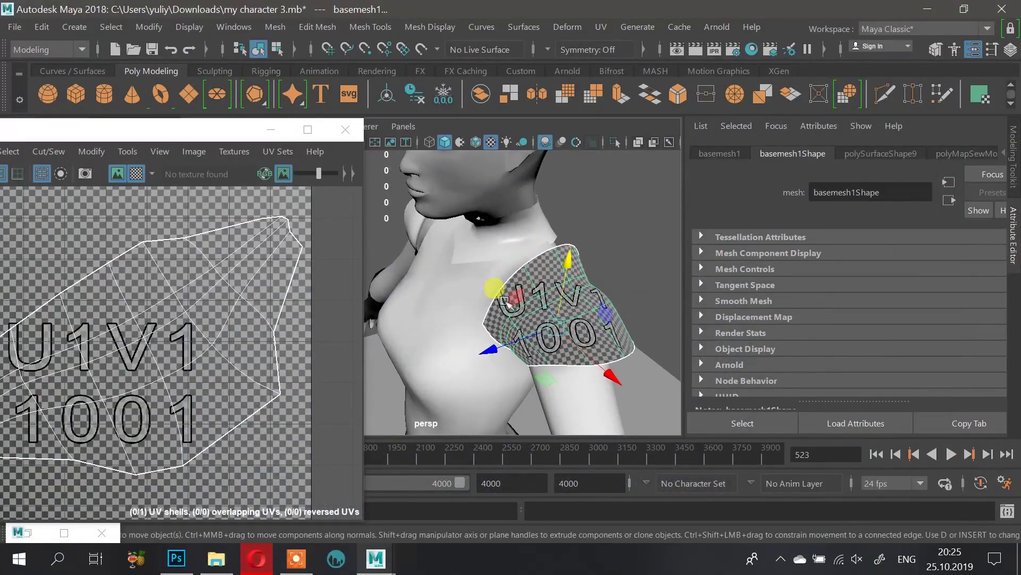
alt+right_drag(188, 295, 124, 305)
alt+right_drag(549, 280, 502, 247)
alt+drag(503, 247, 554, 239)
alt+right_drag(554, 240, 539, 290)
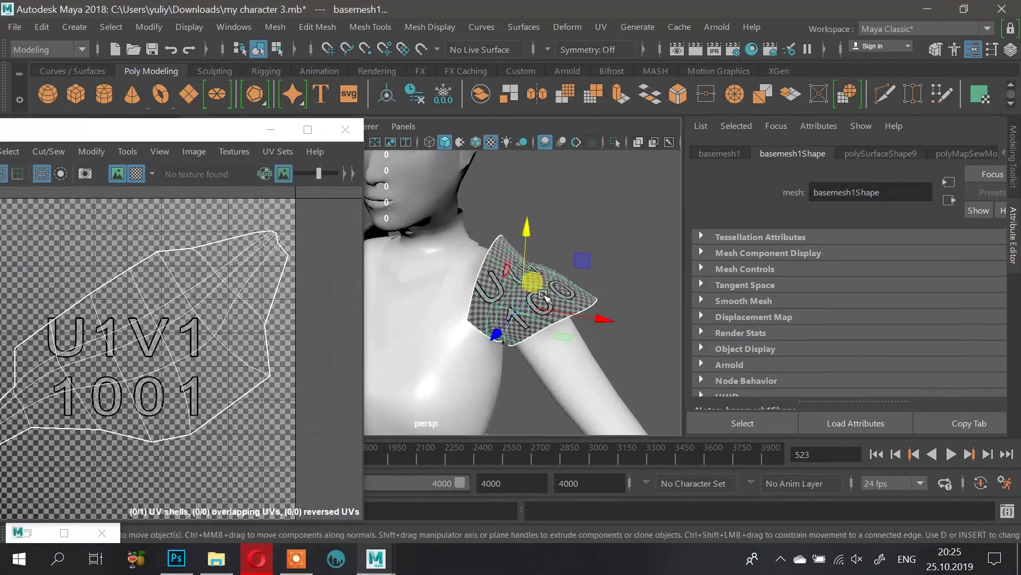
alt+middle_drag(540, 291, 615, 295)
click(439, 370)
click(605, 286)
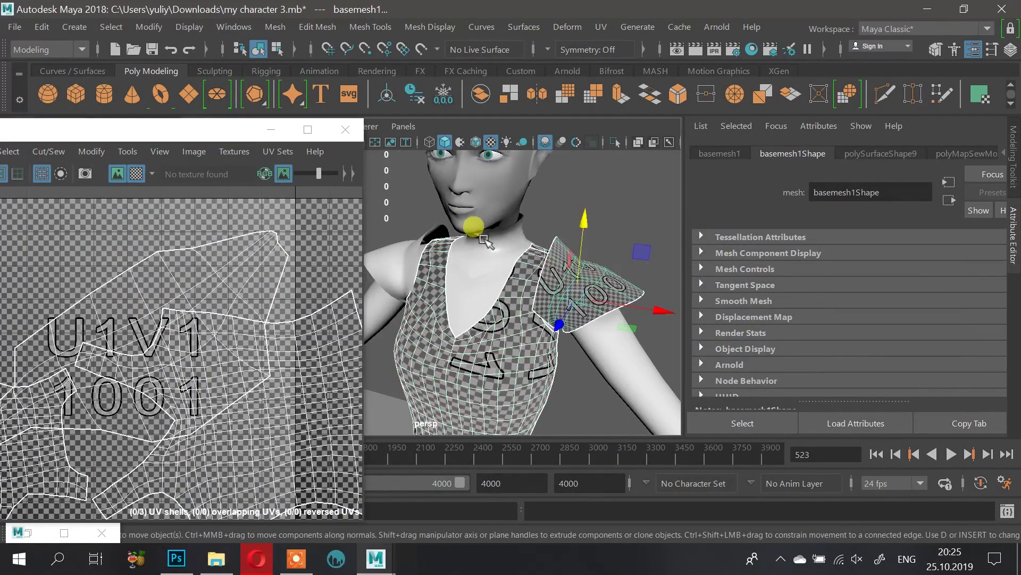
Step: Select the neck collar and unfold all UVs of its two shells
click(495, 249)
alt+right_drag(216, 307, 170, 311)
alt+middle_drag(170, 311, 255, 260)
alt+right_drag(255, 260, 247, 322)
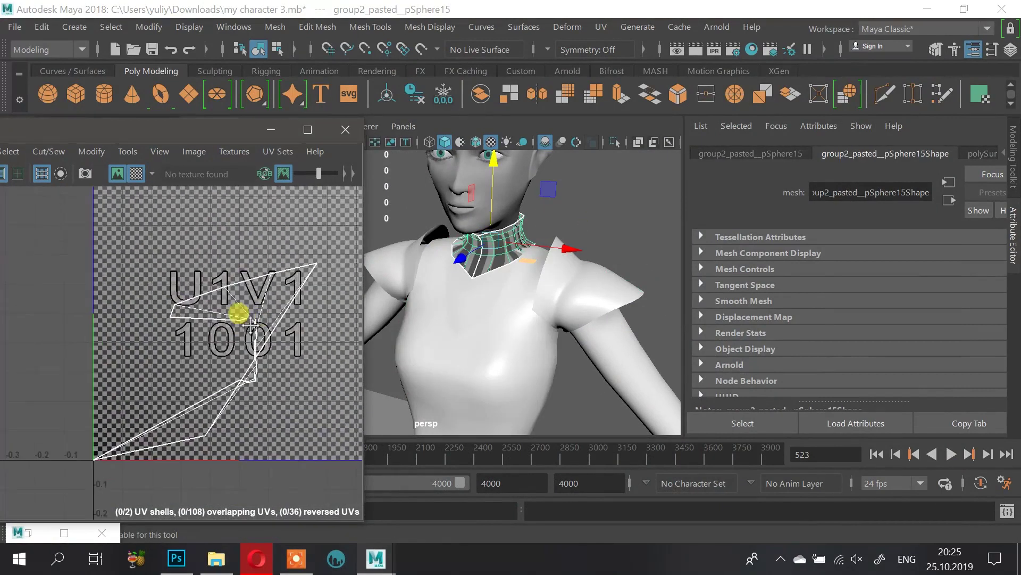
alt+middle_drag(246, 321, 218, 317)
alt+right_drag(519, 215, 550, 266)
alt+drag(551, 266, 583, 217)
alt+right_drag(563, 225, 546, 301)
alt+drag(546, 301, 417, 273)
right_drag(226, 312, 282, 314)
alt+right_drag(181, 288, 107, 274)
drag(13, 231, 305, 486)
shift+right_drag(185, 391, 172, 208)
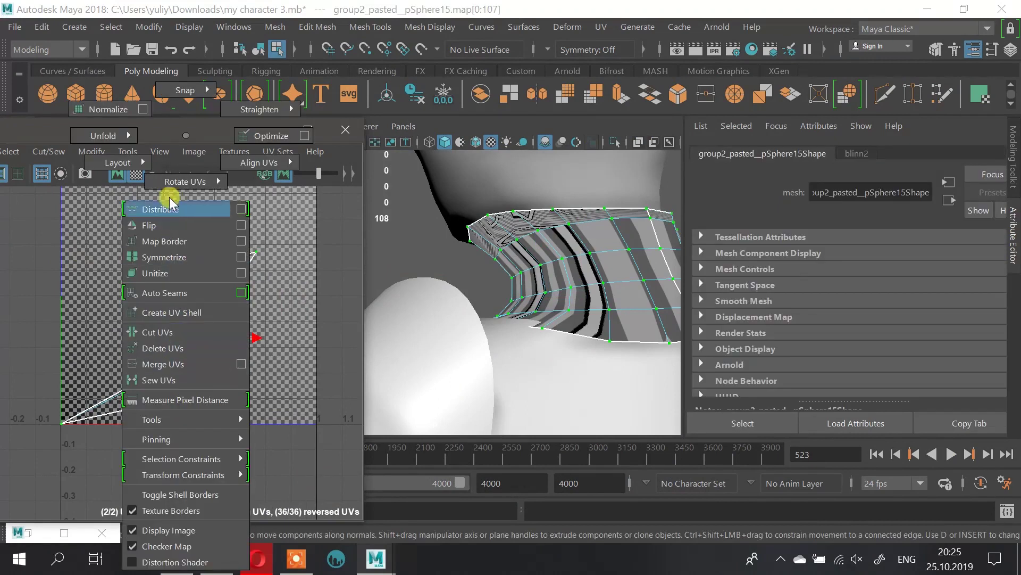
shift+right_drag(103, 144, 102, 145)
click(136, 174)
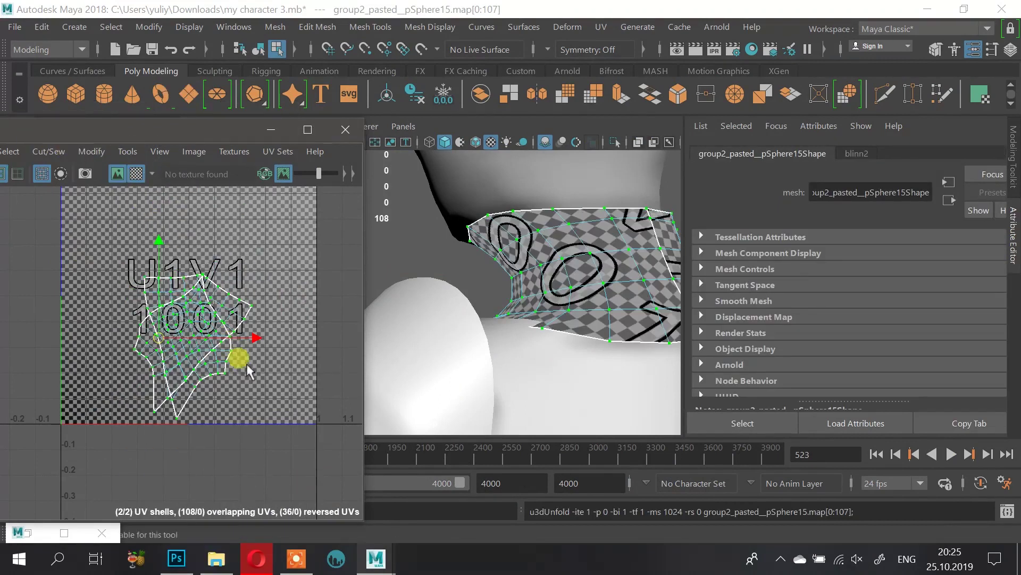
Step: Select the collar's matching seam edges between its two UV shells and move and sew them into one shell
alt+middle_drag(270, 372, 257, 376)
alt+drag(674, 244, 676, 234)
mouse_move(675, 234)
alt+right_down()
mouse_move(665, 228)
mouse_move(662, 241)
alt+right_up()
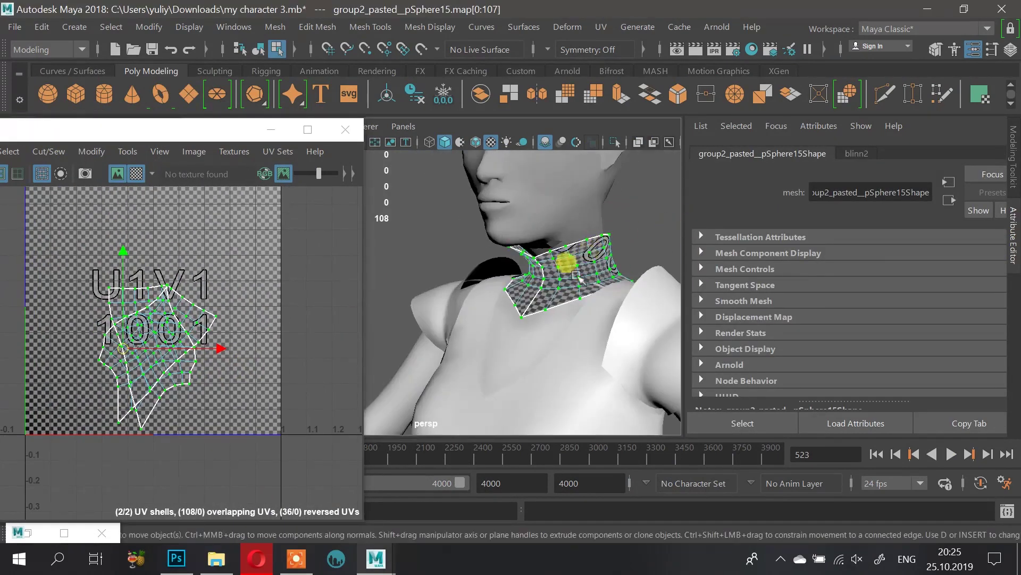
right_drag(559, 149, 556, 80)
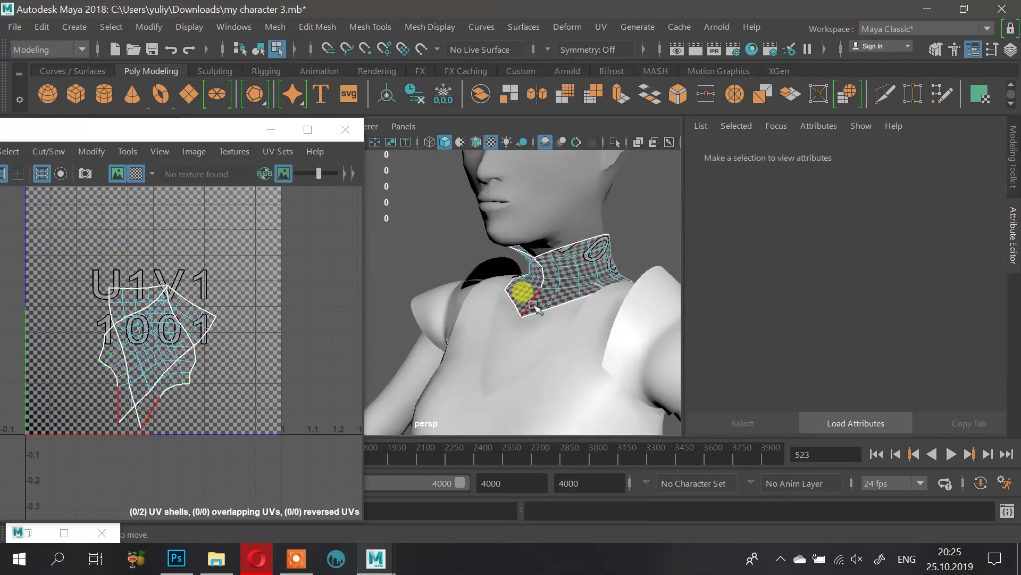
click(520, 293)
shift+click(169, 395)
shift+click(164, 390)
shift+click(174, 386)
shift+click(179, 385)
shift+right_drag(208, 381, 48, 265)
Step: Unfold the UVs of the joined collar shell
scroll(196, 298, down, 3)
shift+right_drag(174, 349, 92, 132)
scroll(276, 280, down, 1)
scroll(426, 266, down, 3)
alt+drag(442, 261, 375, 256)
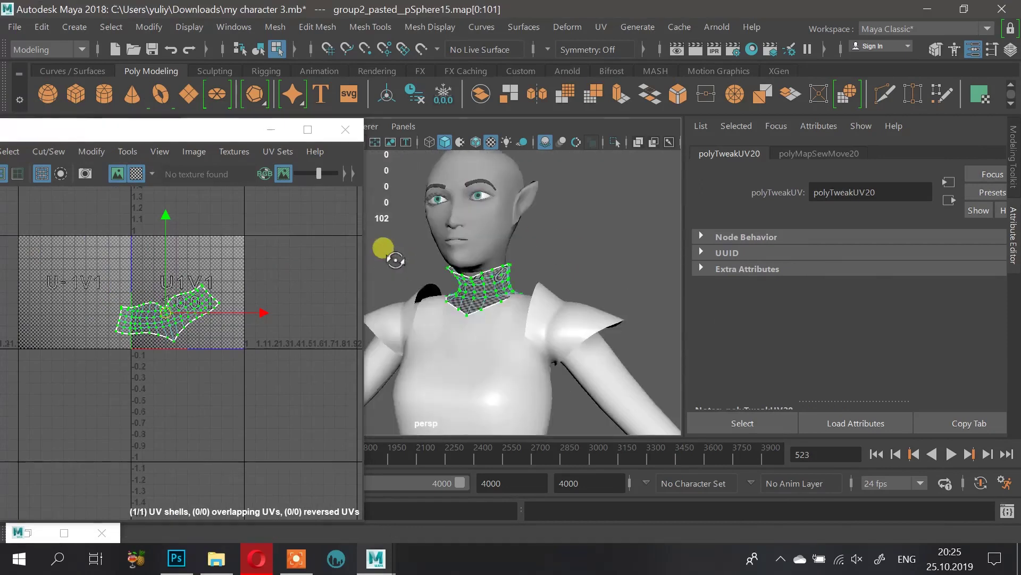
Step: Return to object mode and examine the collar and shoulder pieces from several sides
right_drag(450, 265, 483, 97)
alt+drag(511, 216, 478, 269)
alt+middle_drag(478, 269, 452, 322)
alt+drag(452, 322, 495, 260)
alt+right_drag(494, 260, 601, 318)
alt+middle_drag(601, 319, 588, 213)
alt+right_drag(587, 298, 483, 337)
shift+click(571, 338)
shift+click(525, 375)
alt+drag(483, 337, 530, 324)
alt+drag(499, 284, 513, 272)
alt+right_drag(513, 271, 487, 261)
click(548, 261)
alt+drag(487, 260, 526, 306)
alt+right_drag(527, 306, 550, 310)
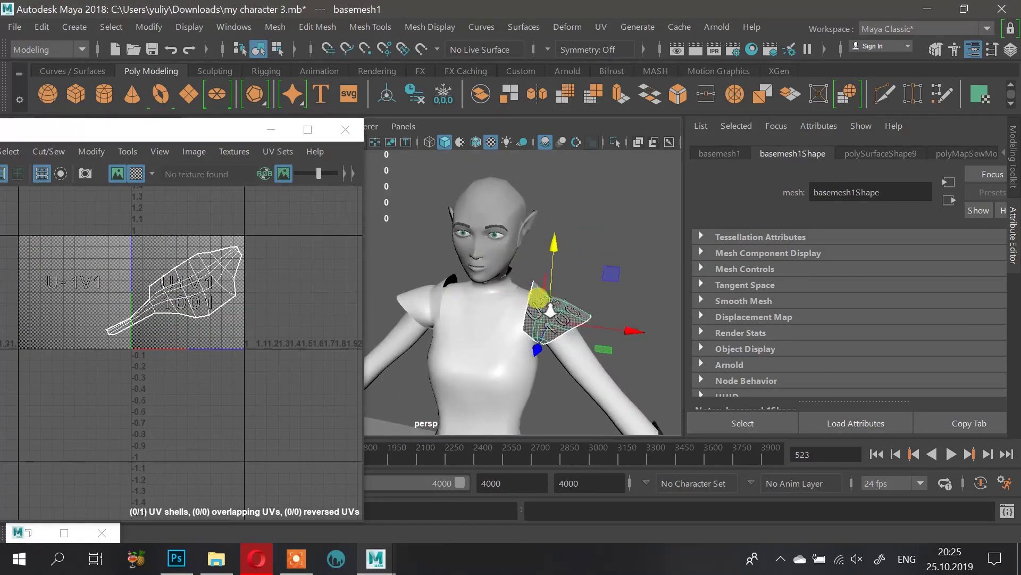
Step: Delete the shoulder piece on the opposite side from the one with unfolded UVs
alt+drag(539, 297, 591, 311)
alt+drag(515, 266, 551, 242)
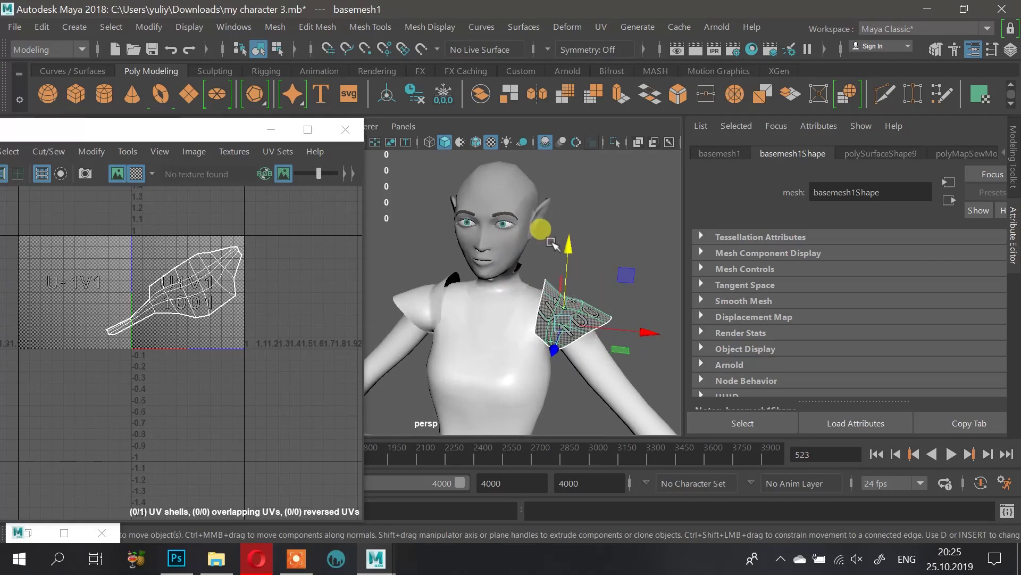
click(420, 298)
key(Delete)
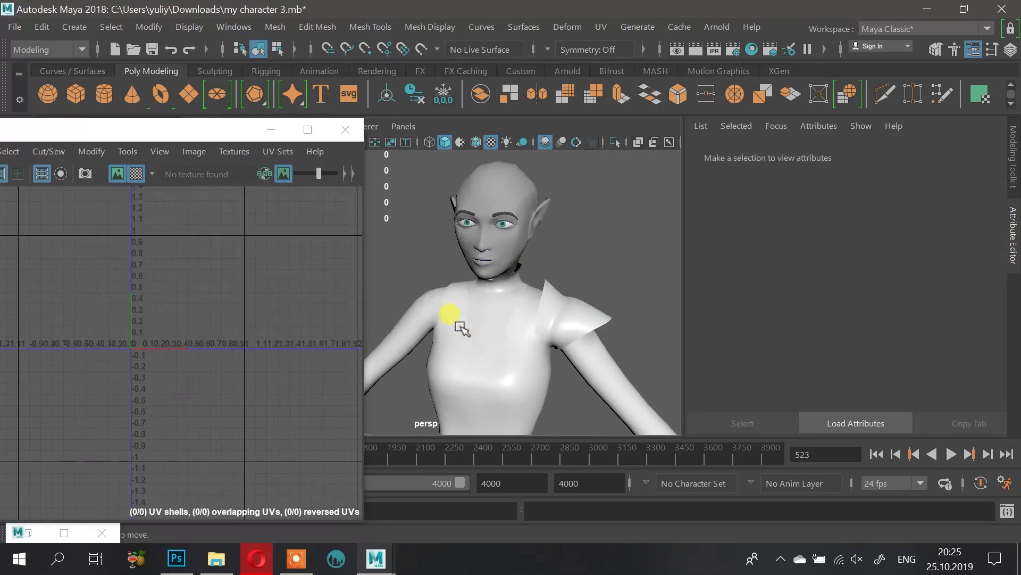
Step: Move the pivot of the remaining shoulder piece along X to the body's centre line
click(569, 309)
alt+drag(569, 309, 437, 261)
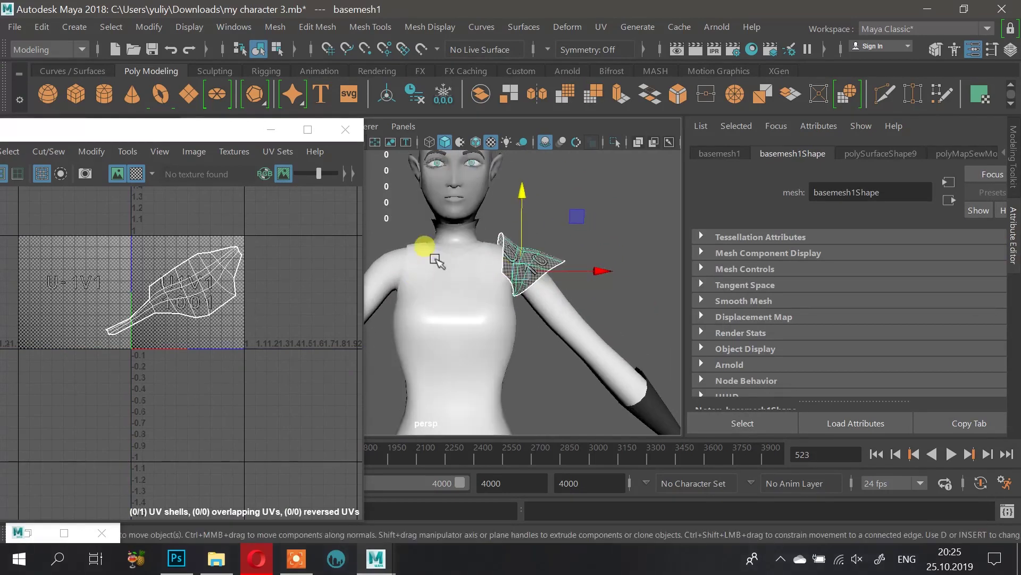
key(d)
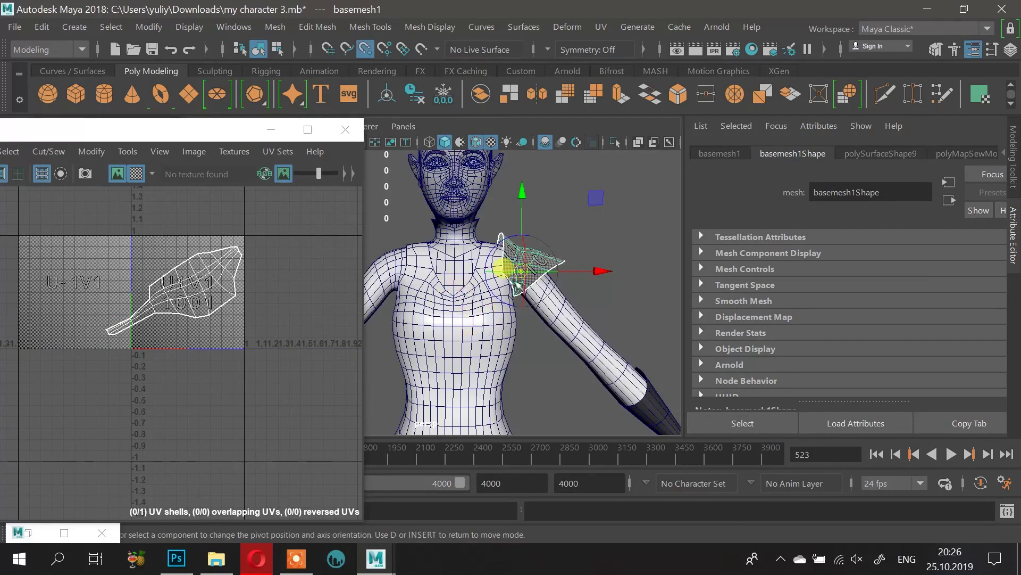
drag(595, 269, 532, 276)
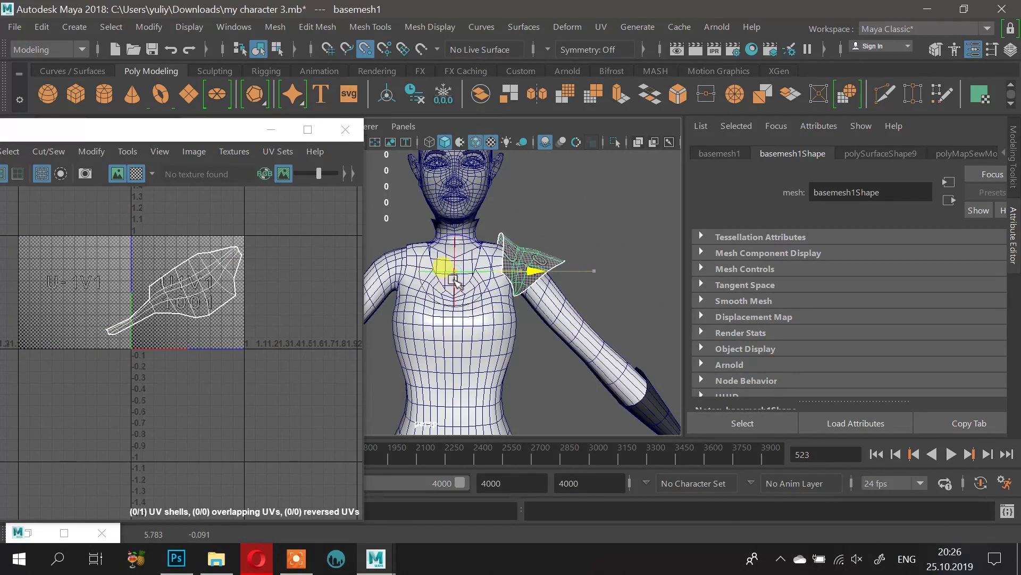
click(544, 246)
key(ctrl+z)
alt+drag(556, 241, 552, 243)
Step: Duplicate the shoulder piece and mirror the copy to the other shoulder by setting its Scale X to -1
key(ctrl+d)
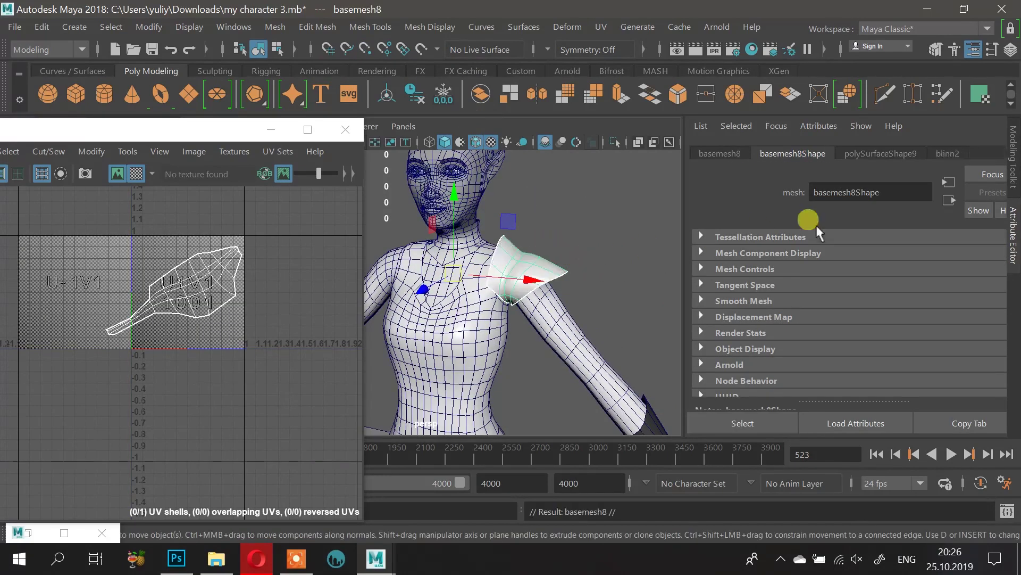
click(1013, 166)
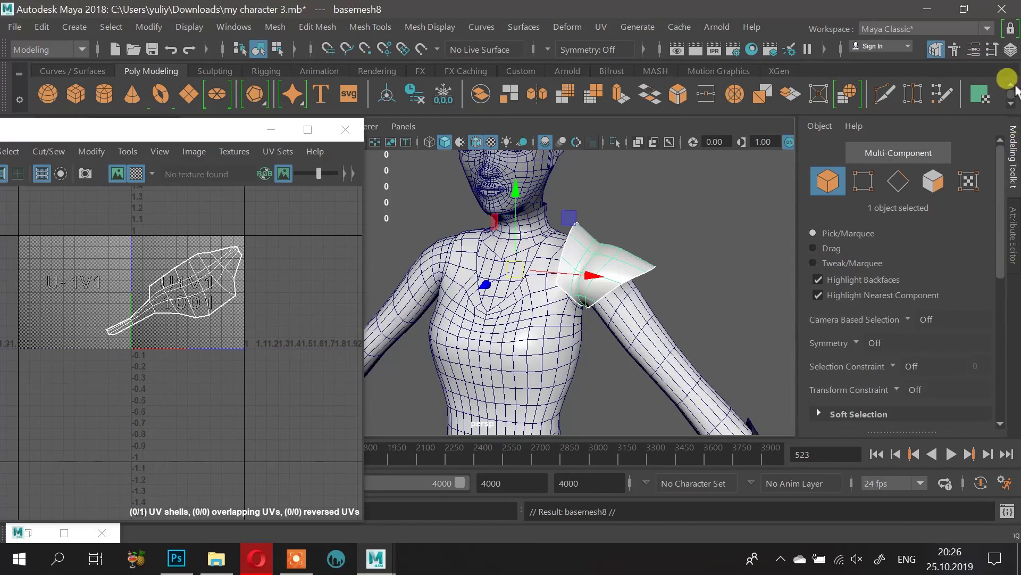
click(1010, 49)
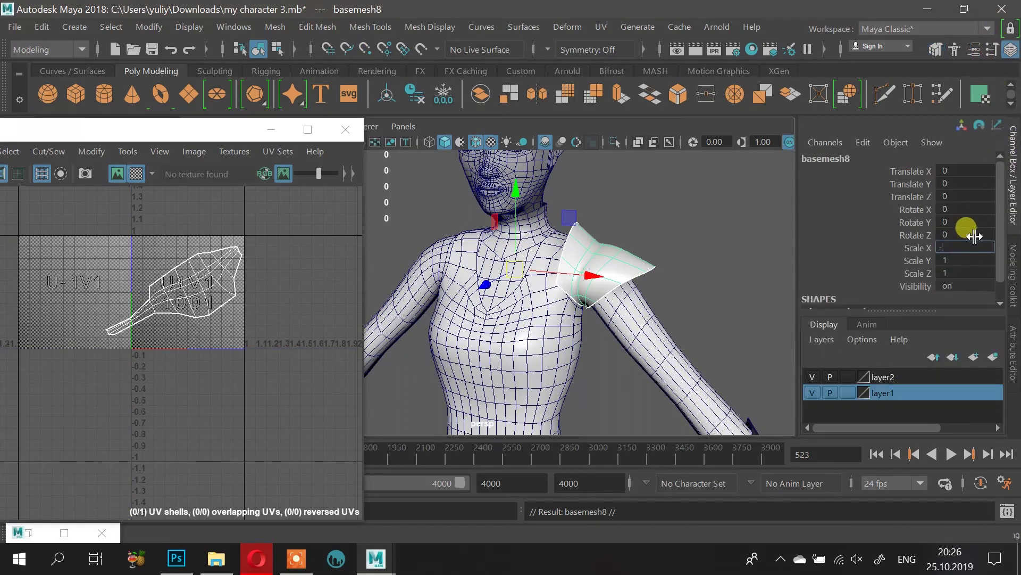
text(-1)
key(Return)
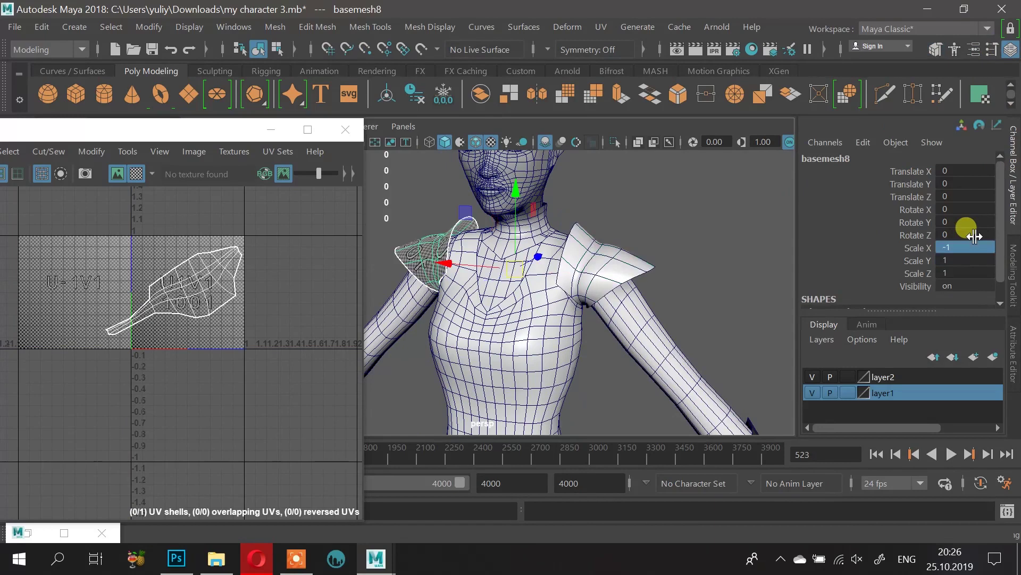
Step: Select the original shoulder piece together with its mirrored copy
shift+click(584, 259)
alt+drag(653, 235, 527, 234)
alt+drag(631, 272, 588, 252)
scroll(589, 253, up, 2)
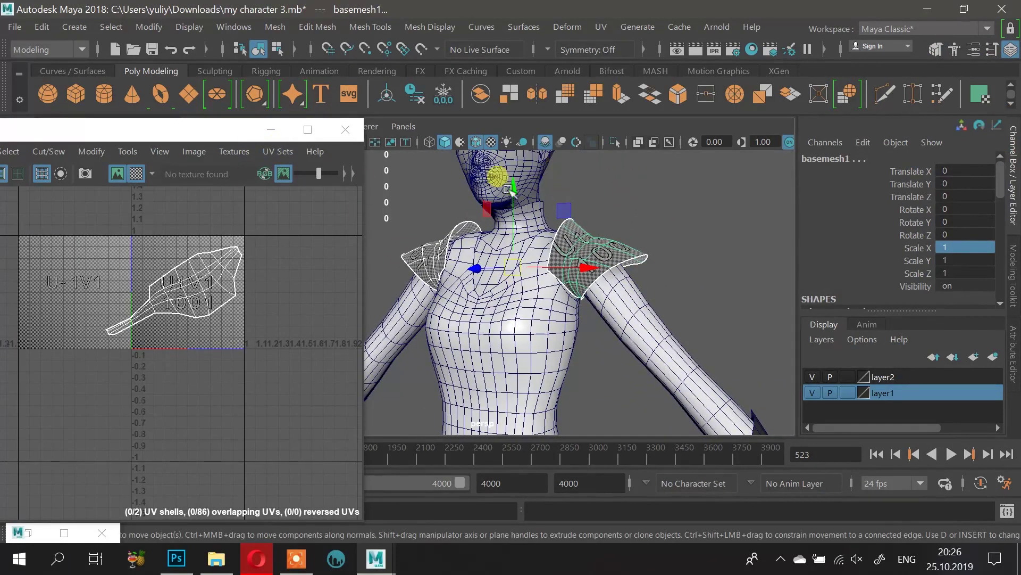
Step: Freeze the transformations of the mirrored shoulder piece
click(602, 196)
click(433, 237)
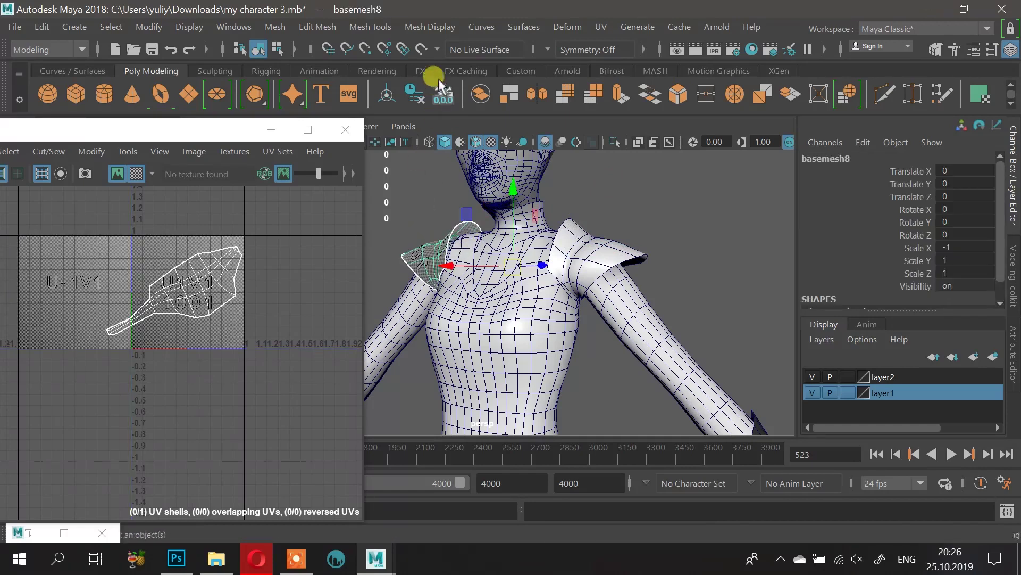
click(442, 98)
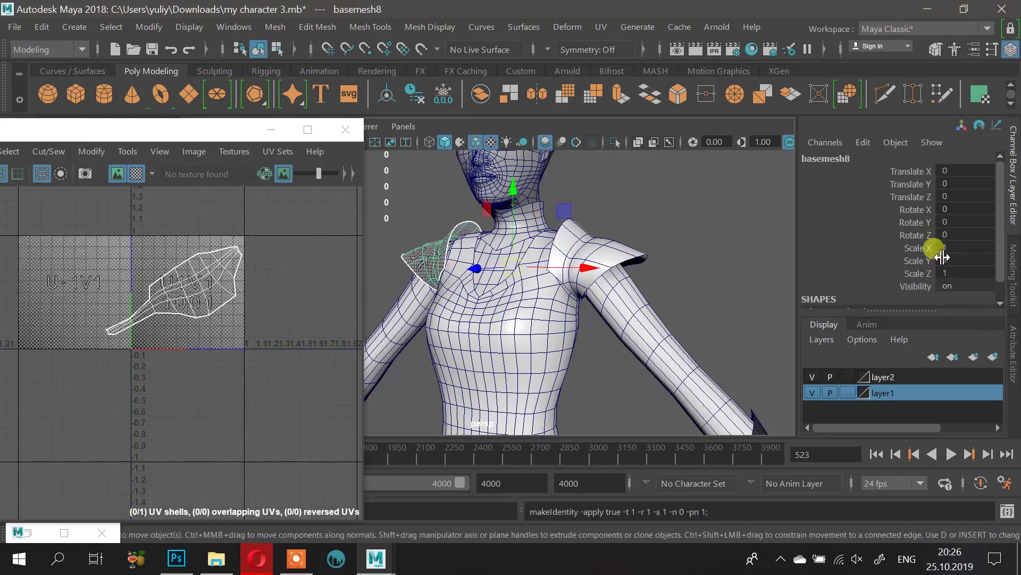
Step: Select both shoulder pieces, the torso garment, the collar and the skirt together
click(633, 217)
scroll(628, 253, down, 3)
scroll(686, 309, up, 3)
alt+drag(627, 255, 583, 278)
click(611, 269)
shift+click(442, 266)
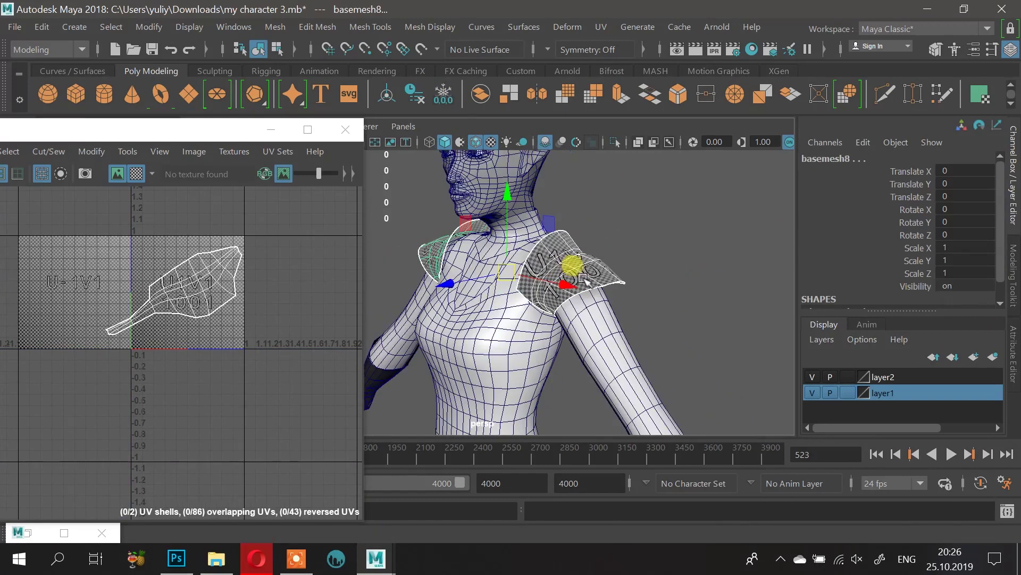
shift+click(539, 336)
shift+click(524, 226)
scroll(601, 261, down, 5)
alt+middle_drag(564, 407, 598, 305)
shift+click(554, 257)
alt+drag(493, 312, 522, 301)
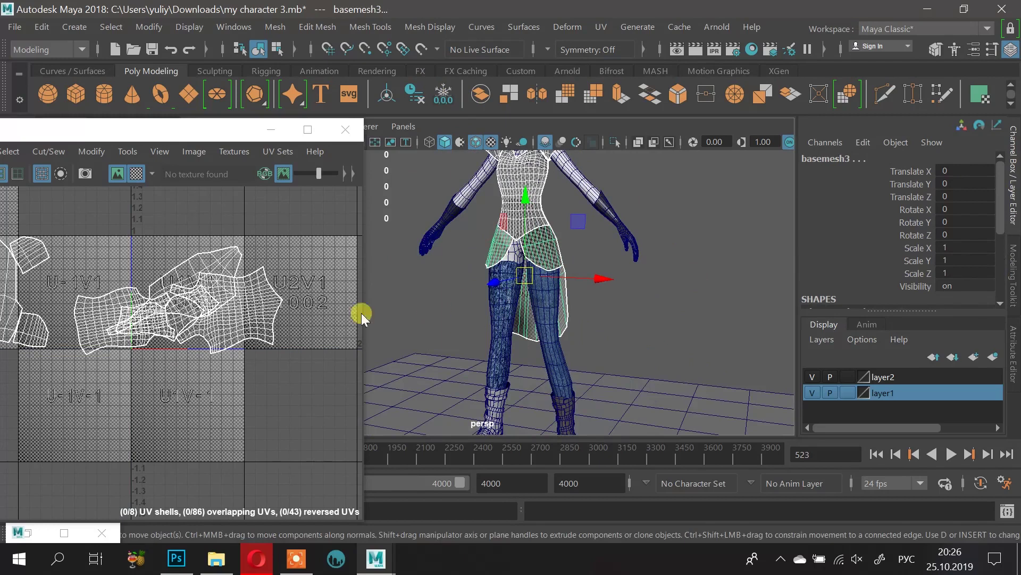
Step: Select all UVs of the chosen clothing pieces and lay them out together within the 0–1 UV tile
scroll(234, 303, down, 2)
scroll(186, 307, down, 1)
alt+middle_drag(186, 308, 217, 327)
right_drag(251, 327, 324, 327)
shift+right_drag(237, 336, 183, 161)
shift+right_drag(114, 186, 114, 189)
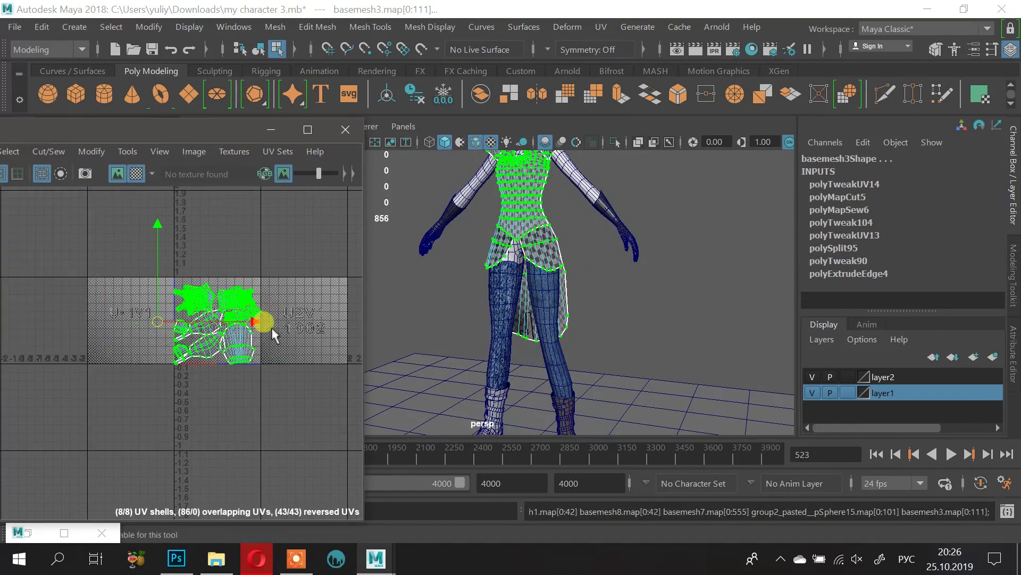
Step: Examine the packed clothing UV shells and the checker pattern on the garments
scroll(257, 341, up, 2)
alt+right_drag(193, 278, 250, 308)
scroll(250, 308, up, 2)
alt+middle_drag(243, 367, 224, 407)
alt+drag(623, 256, 538, 206)
alt+middle_drag(538, 205, 558, 314)
alt+right_drag(559, 314, 636, 323)
alt+drag(635, 323, 537, 383)
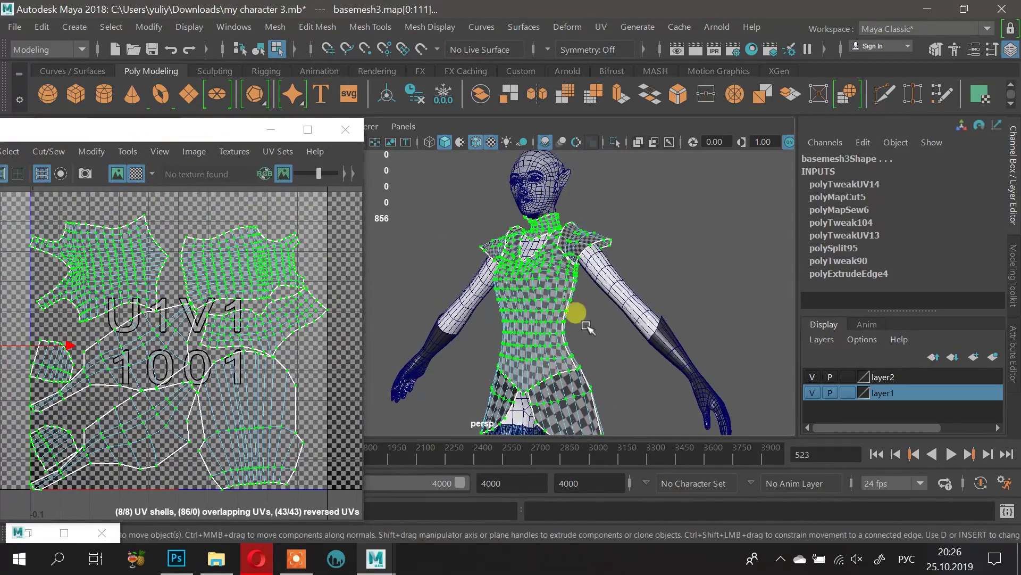
Step: Return to object selection and examine the UV layouts of the head and the body in turn
right_drag(534, 264, 625, 209)
click(557, 209)
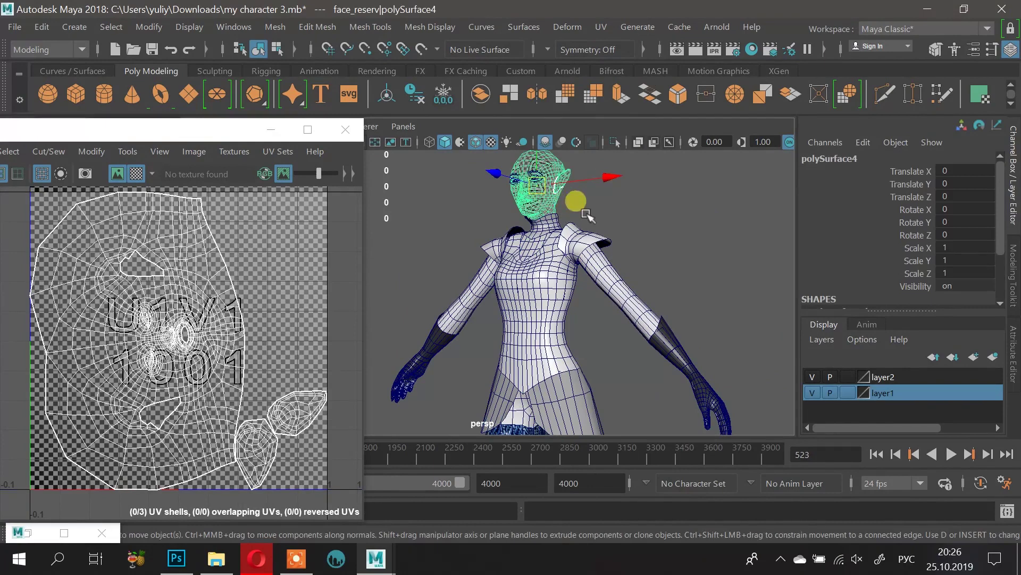
alt+drag(532, 266, 560, 277)
alt+right_drag(560, 276, 607, 296)
alt+middle_drag(580, 273, 569, 303)
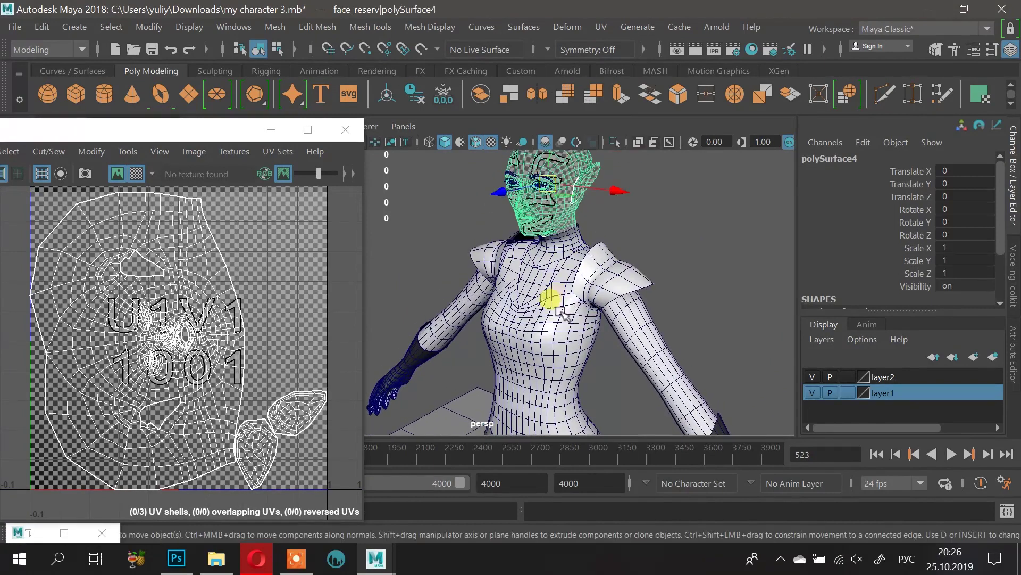
alt+drag(516, 285, 528, 274)
alt+right_drag(528, 274, 572, 282)
alt+middle_drag(572, 282, 558, 334)
click(537, 299)
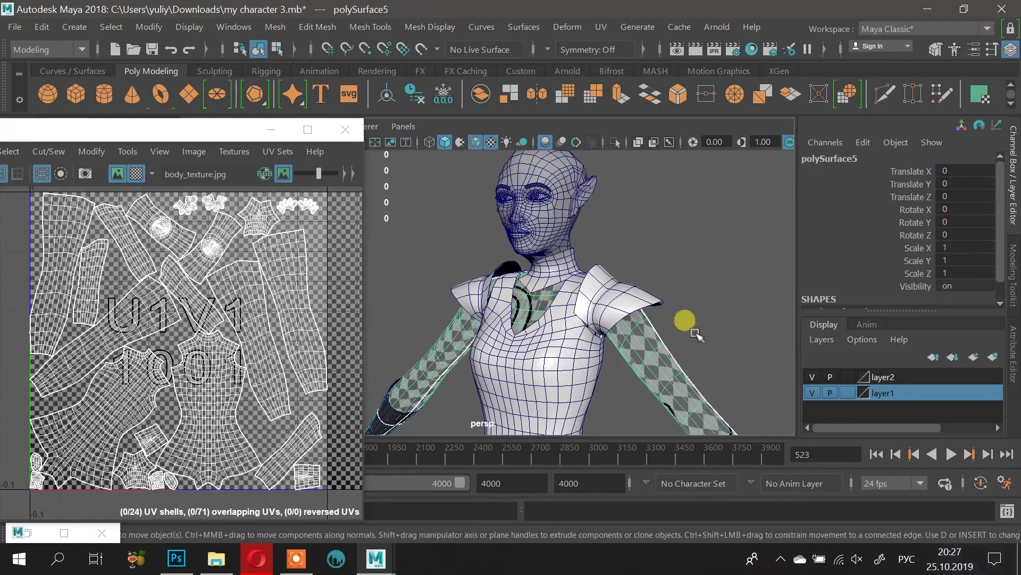
Step: Check the UVs of the torso garment, shoulder piece and collar together, and those of one glove
alt+right_drag(676, 331, 633, 337)
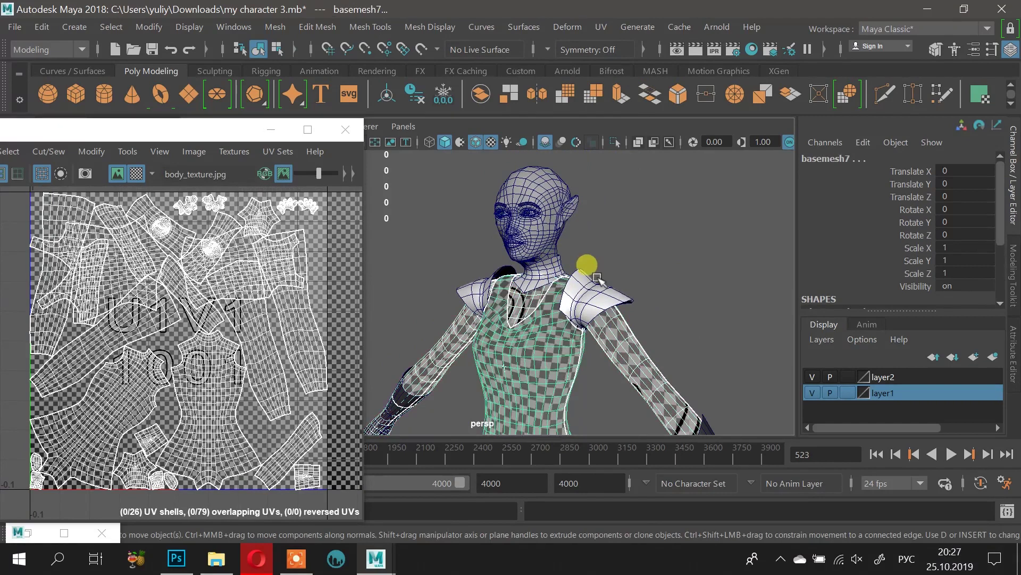
click(575, 274)
key(w)
shift+click(553, 270)
shift+click(541, 344)
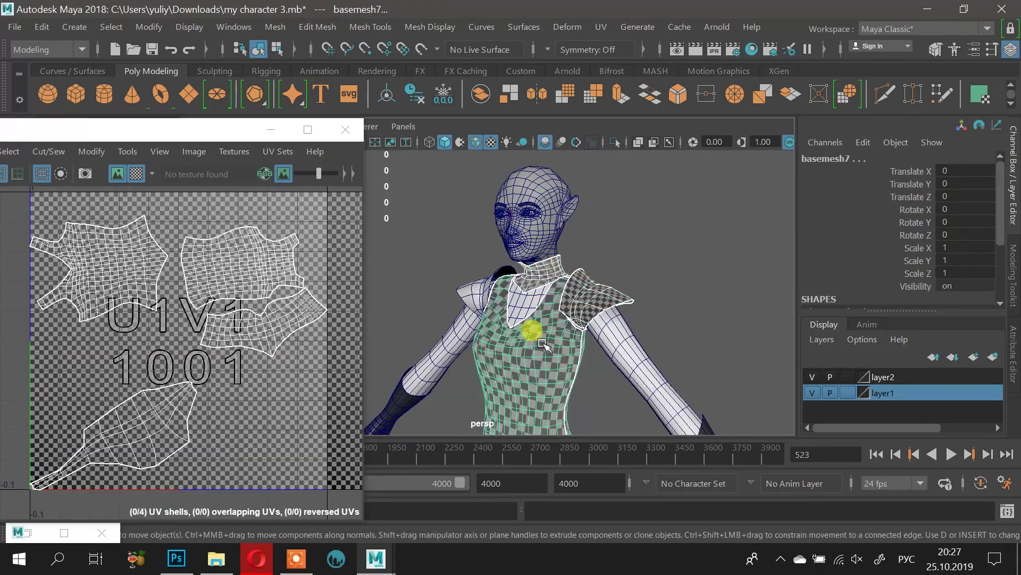
alt+right_drag(606, 334, 611, 402)
alt+middle_drag(611, 402, 608, 289)
click(626, 289)
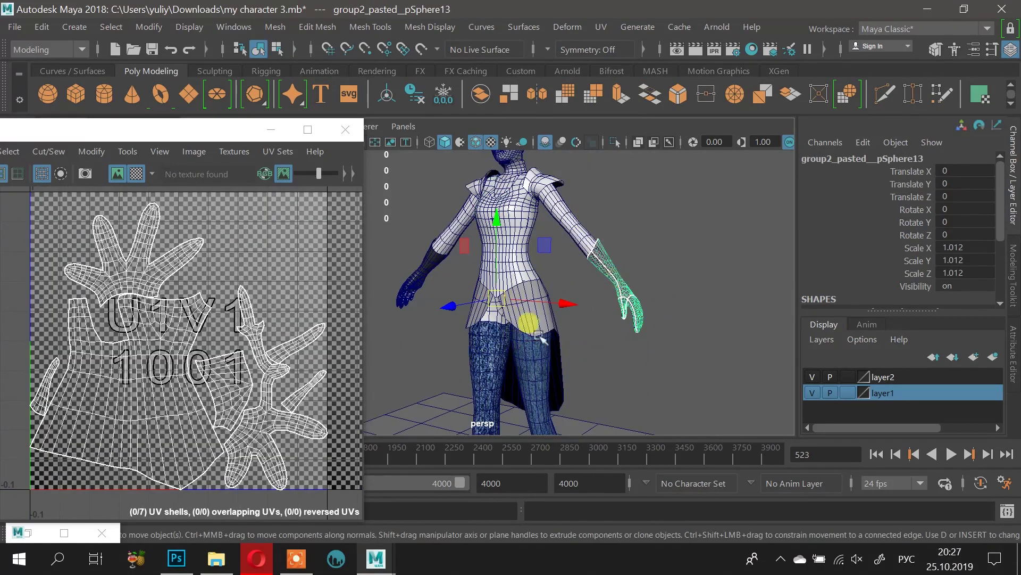
Step: Inspect the UV layouts of one boot and its straps
alt+right_drag(515, 324, 534, 346)
alt+middle_drag(535, 346, 600, 280)
alt+right_drag(600, 280, 638, 349)
alt+middle_drag(656, 246, 640, 344)
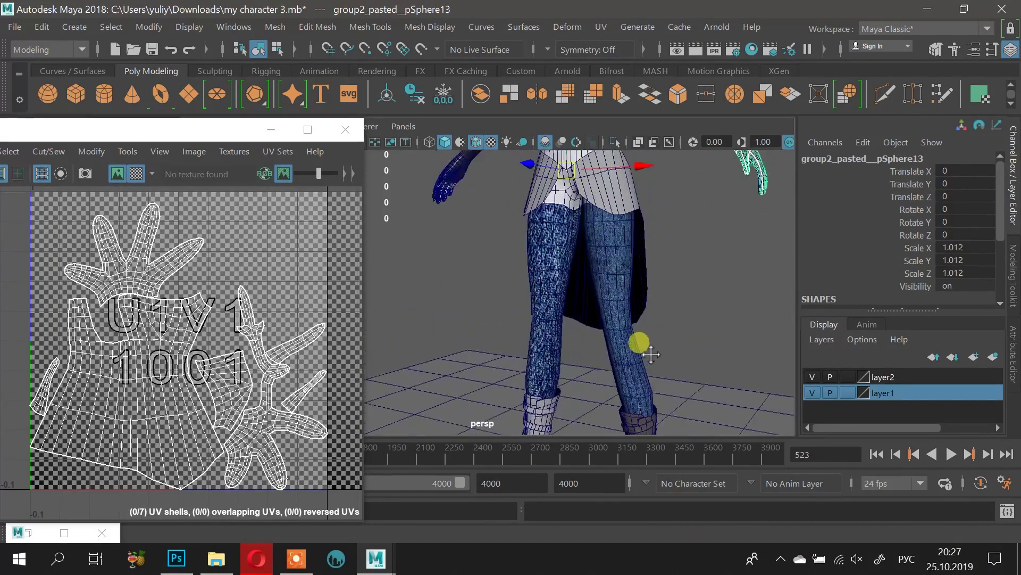
alt+right_drag(641, 344, 622, 292)
alt+drag(622, 292, 612, 296)
alt+middle_drag(586, 369, 590, 266)
alt+right_drag(591, 266, 672, 334)
click(600, 289)
alt+drag(659, 261, 598, 260)
alt+middle_drag(616, 244, 572, 288)
alt+right_drag(573, 288, 632, 357)
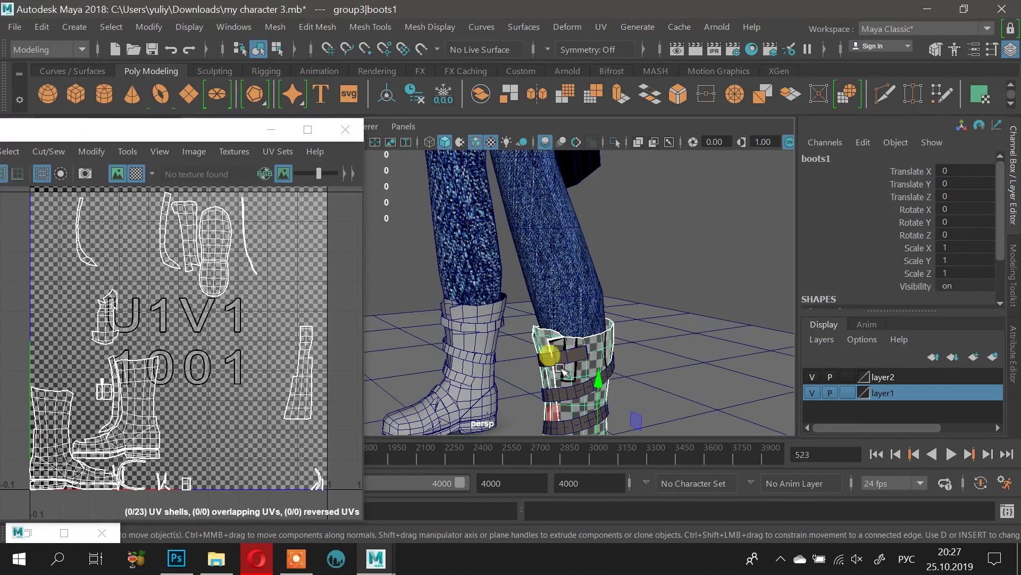
click(549, 356)
Step: Save the scene my character 3.mb
alt+drag(619, 293, 657, 290)
alt+right_drag(657, 289, 534, 251)
alt+middle_drag(547, 242, 544, 358)
mouse_move(543, 354)
alt+mouse_down()
mouse_move(513, 342)
mouse_move(552, 339)
alt+mouse_up()
alt+right_drag(552, 340, 604, 354)
mouse_move(580, 324)
alt+mouse_down()
mouse_move(555, 319)
mouse_move(579, 326)
alt+mouse_up()
alt+right_drag(579, 325, 538, 307)
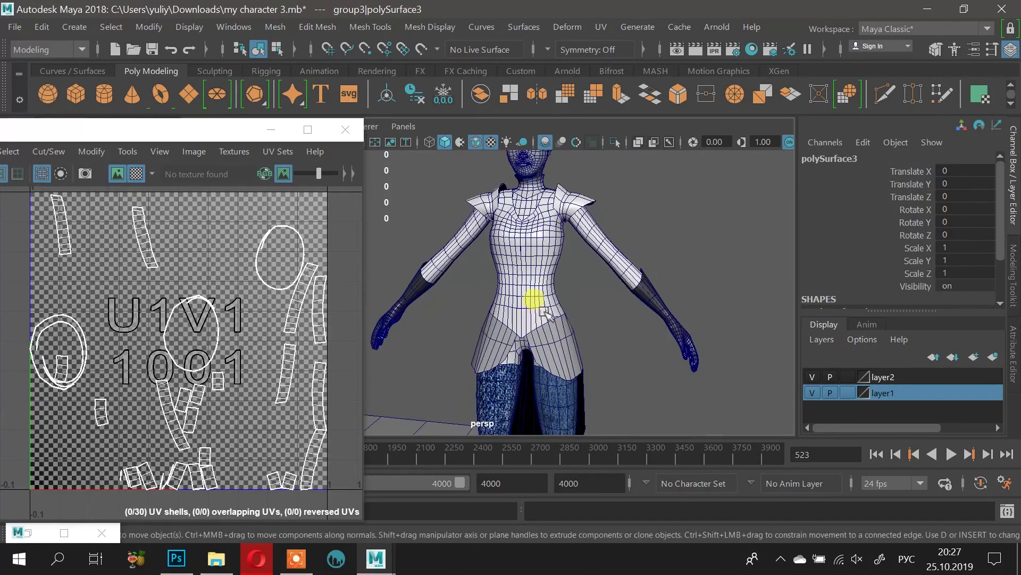
alt+middle_drag(539, 306, 548, 345)
key(ctrl+s)
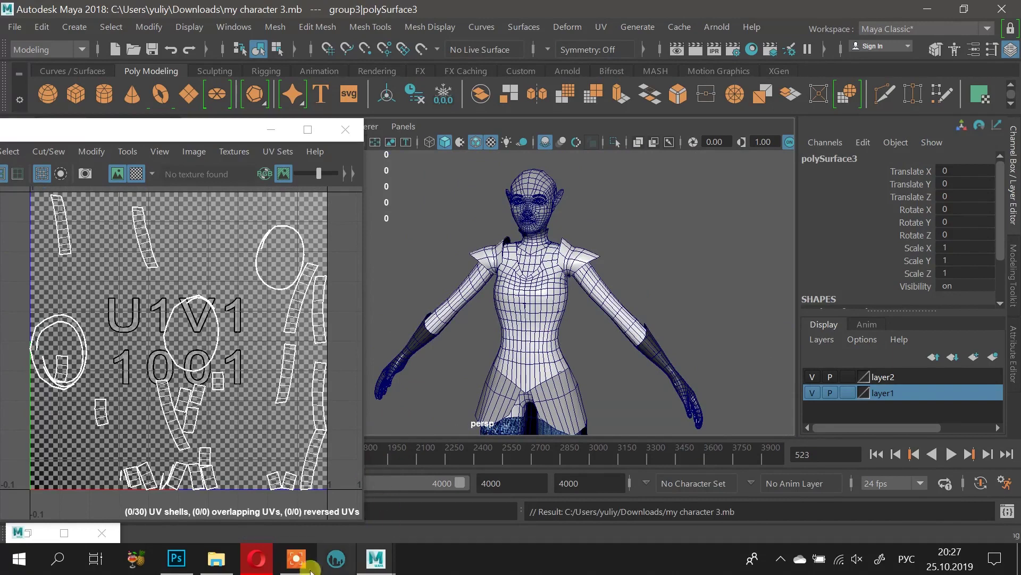
Step: Switch to Photoshop and show the layers Слой 1 and Слой 2 in UV2.png
click(256, 559)
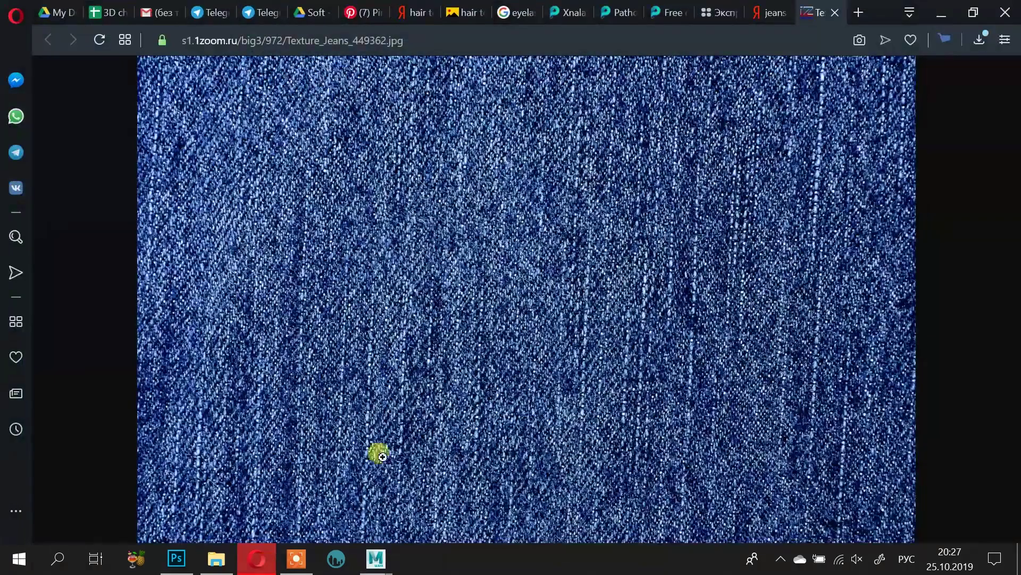
click(176, 558)
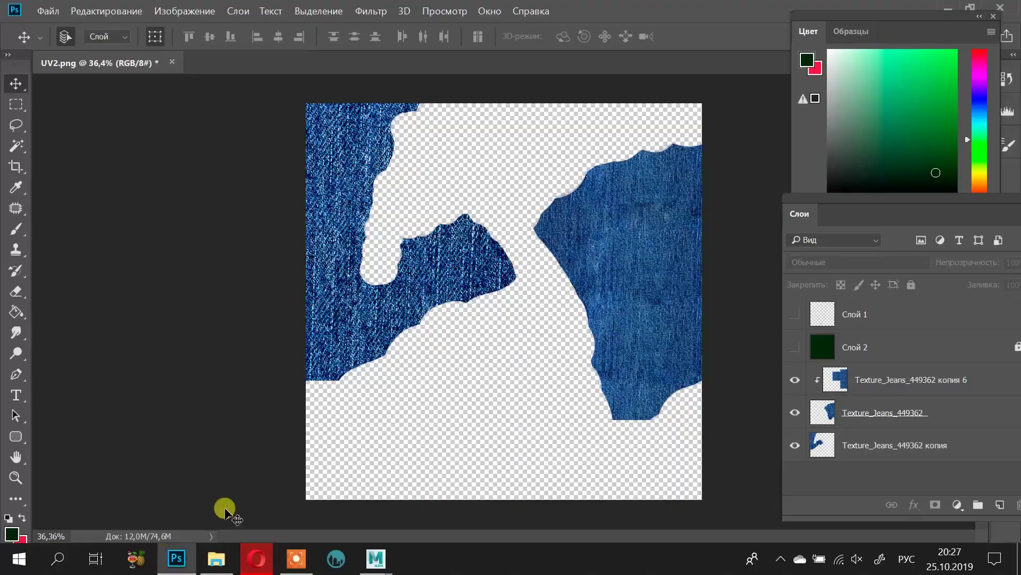
click(795, 347)
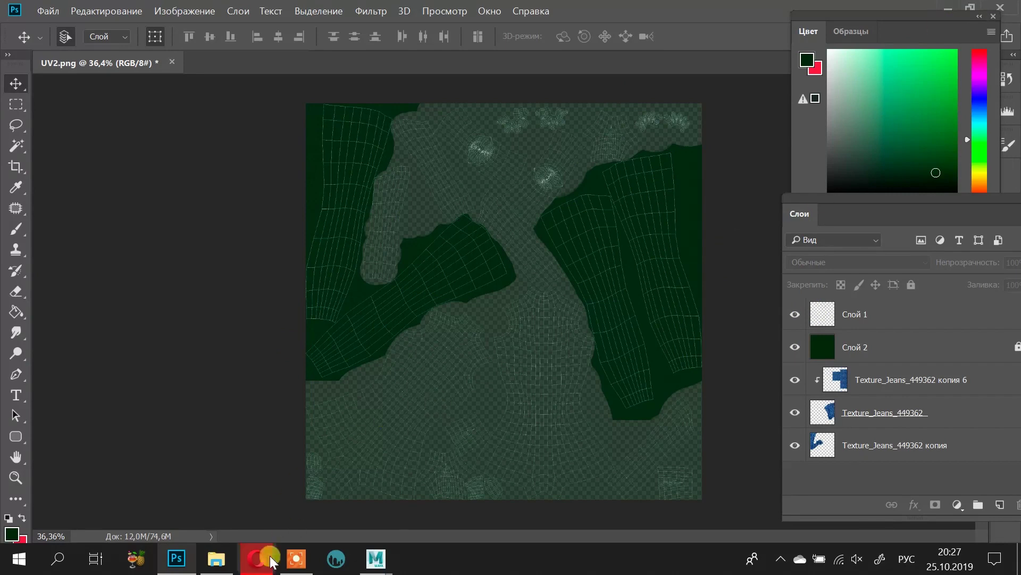
Step: Switch to the Opera browser and go back to the Pinterest board "character"
click(246, 557)
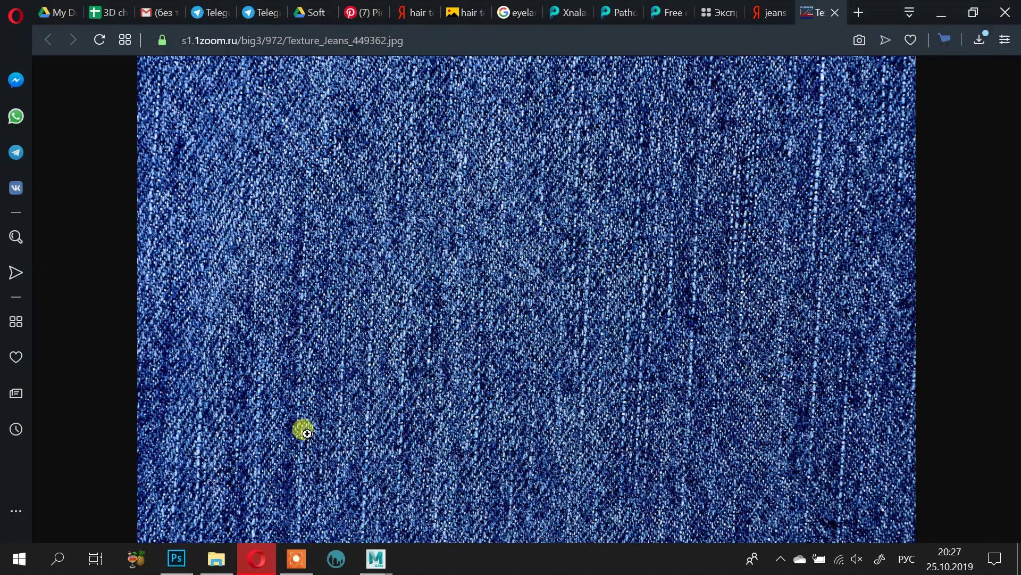
click(777, 13)
click(708, 14)
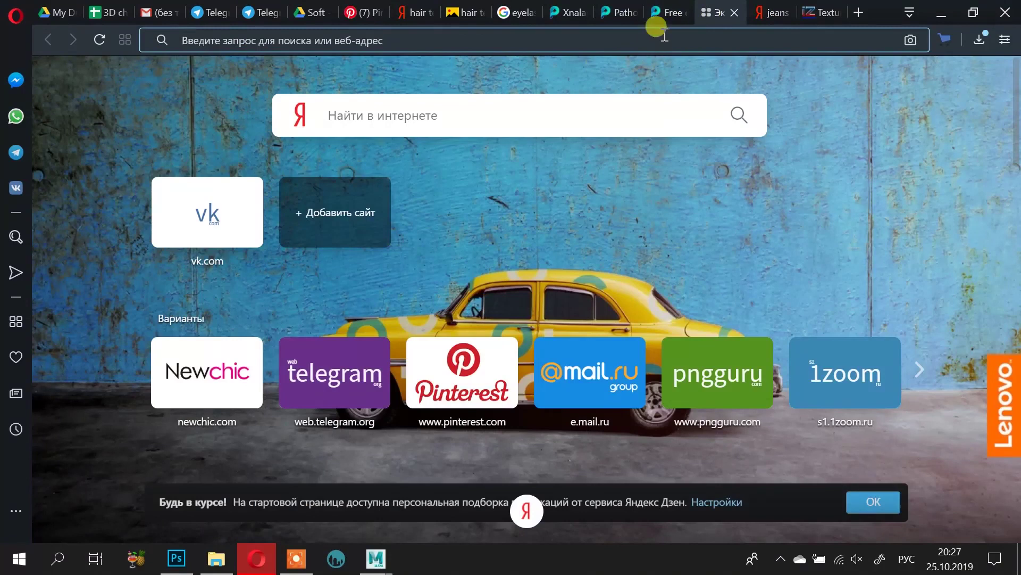
click(671, 12)
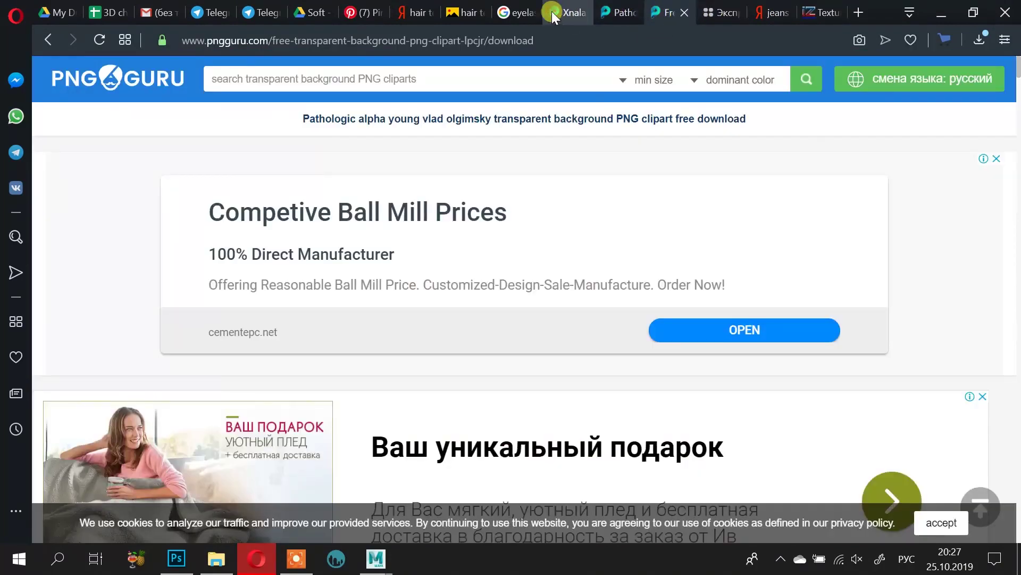
click(524, 12)
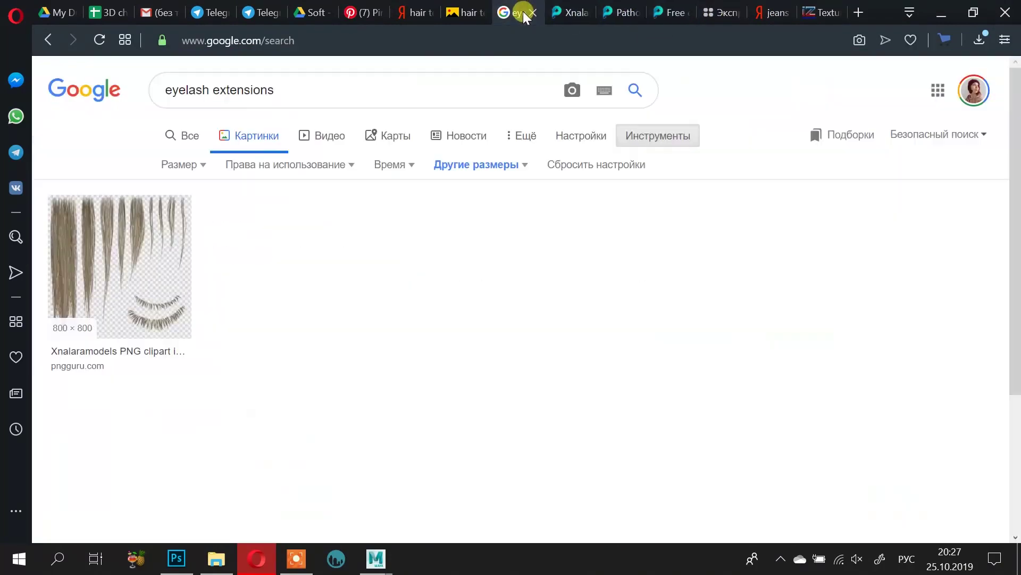
click(368, 14)
click(73, 141)
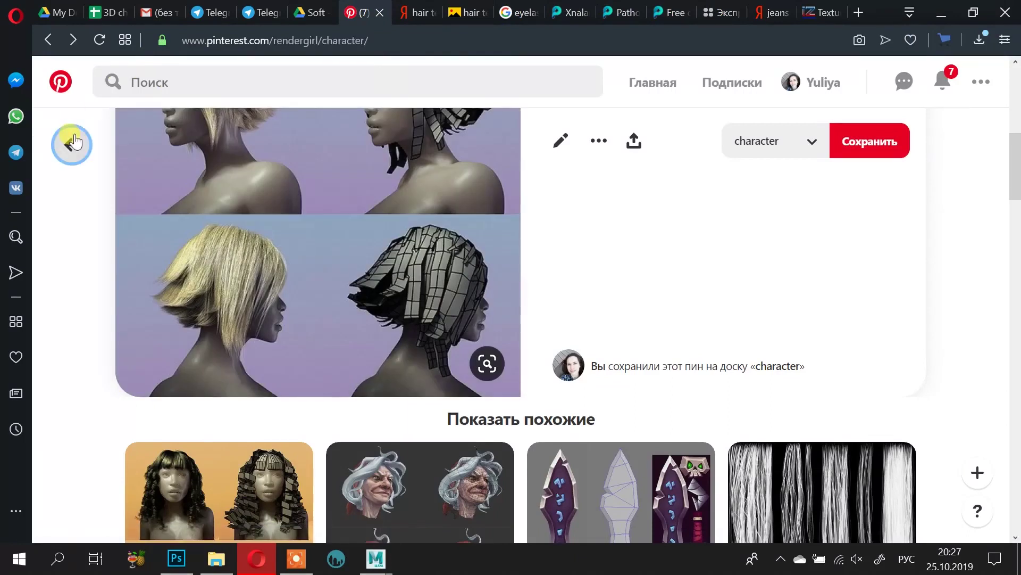
Step: Look through the board's armour and costume references for clothing texture ideas
scroll(255, 245, down, 3)
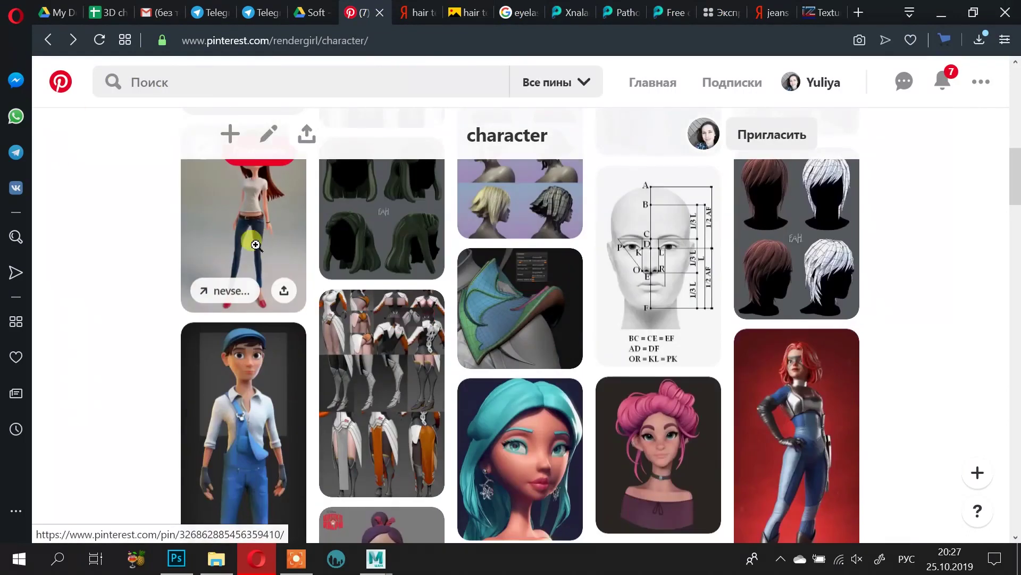
scroll(405, 335, down, 3)
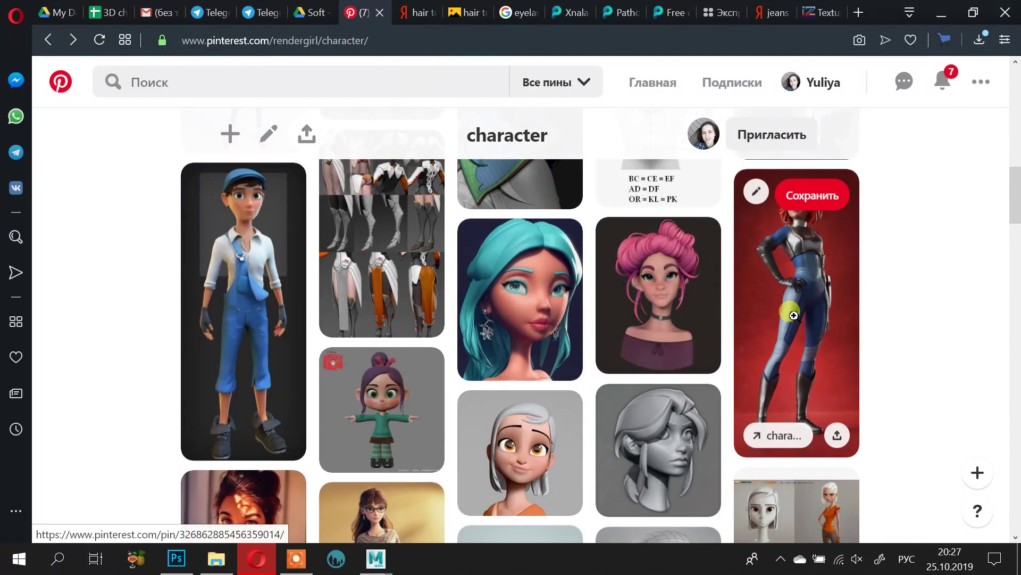
scroll(793, 315, down, 20)
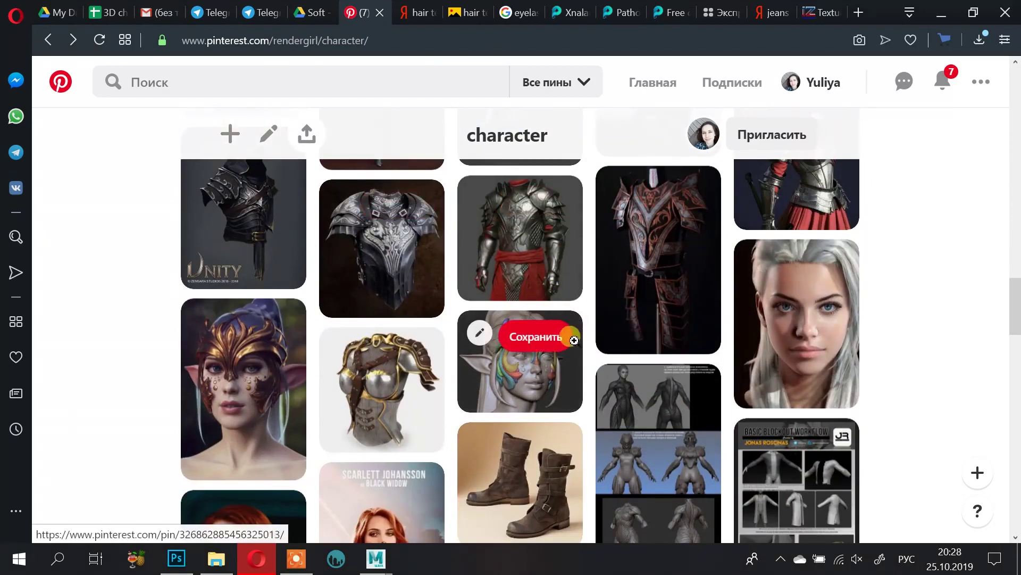
scroll(470, 417, down, 5)
scroll(471, 418, down, 1)
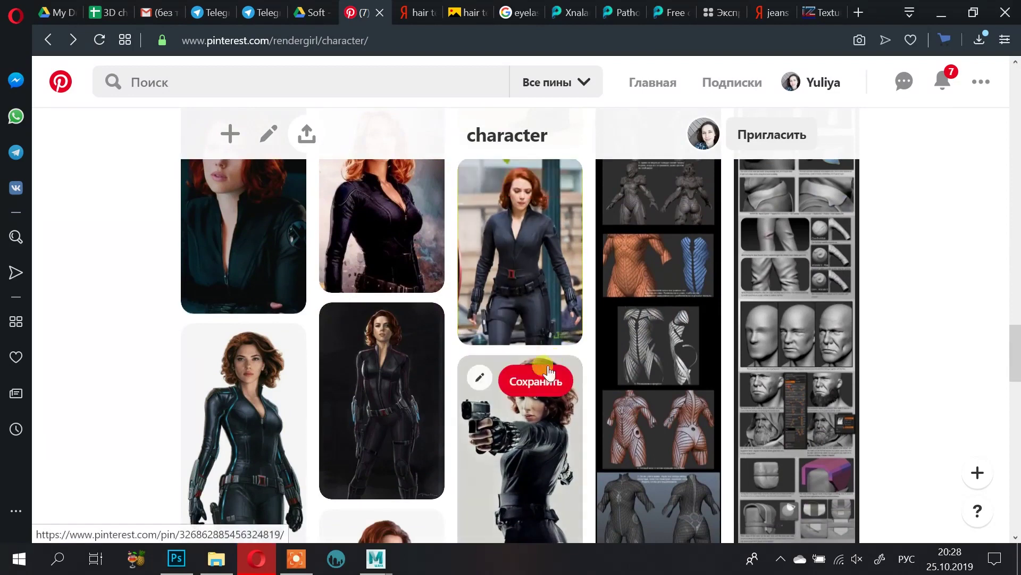
click(940, 11)
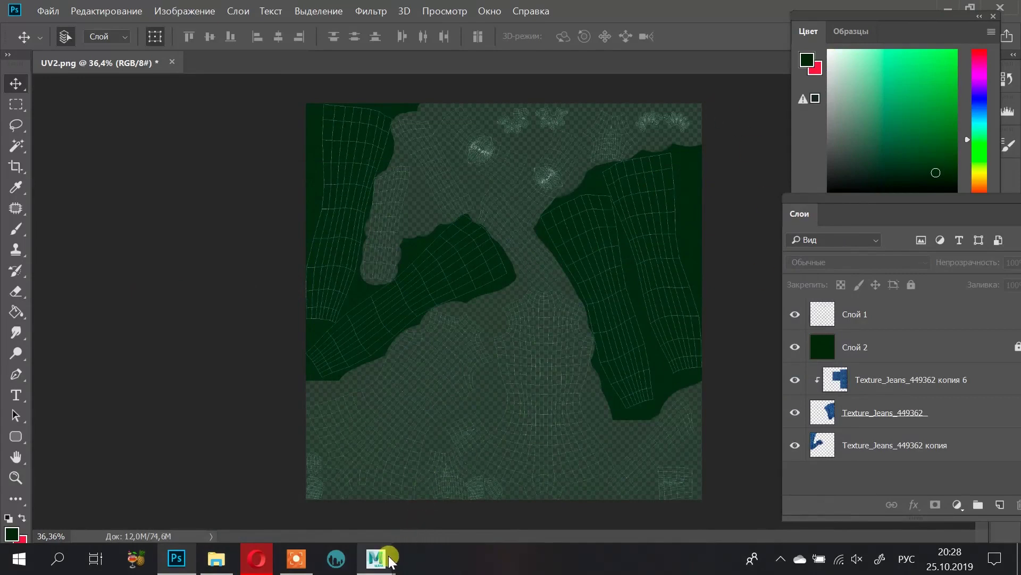
mouse_move(376, 558)
click(444, 515)
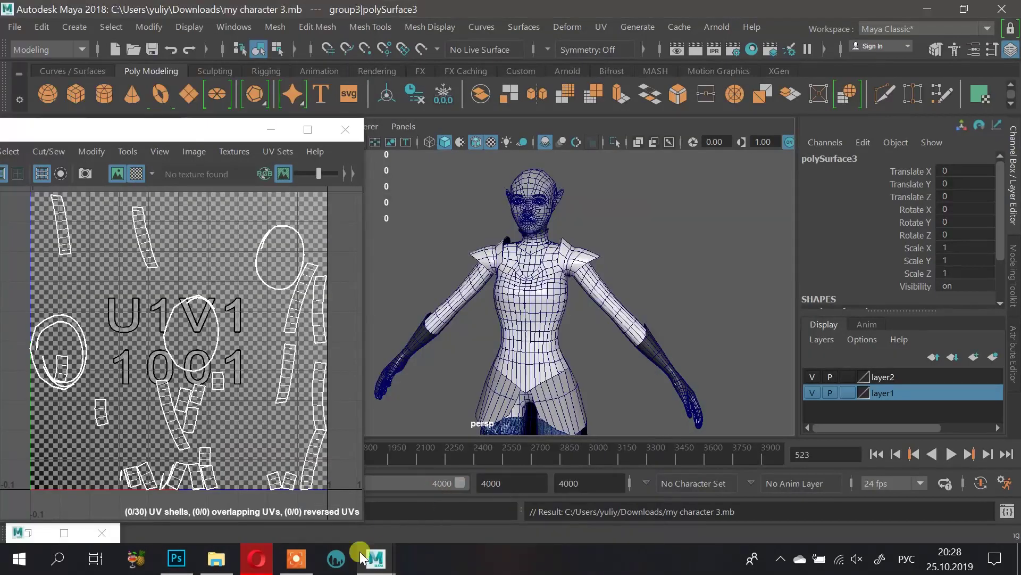
Step: Switch to the Opera browser and run a Yandex image search for "vice city" in a new tab
click(257, 558)
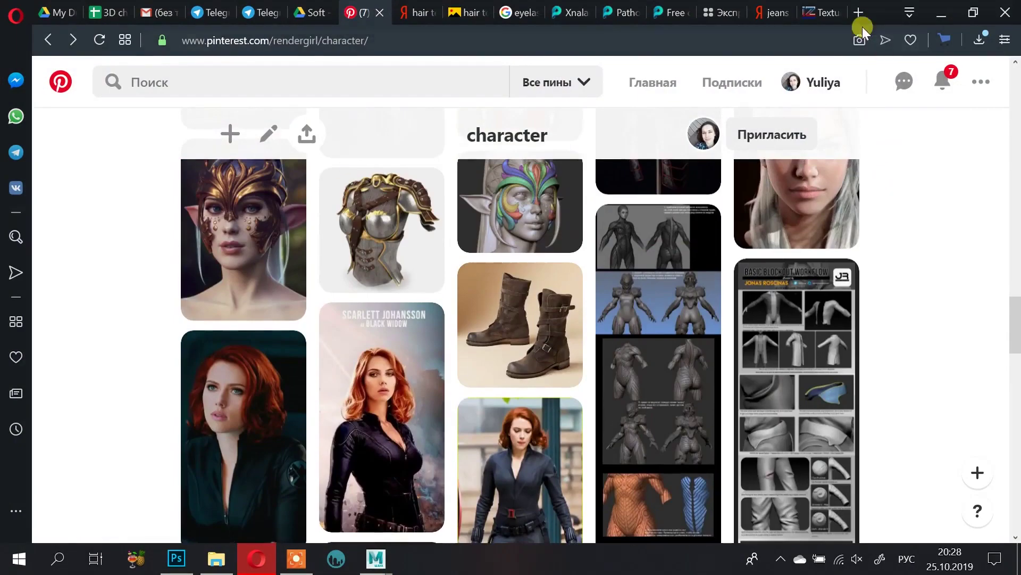
click(859, 13)
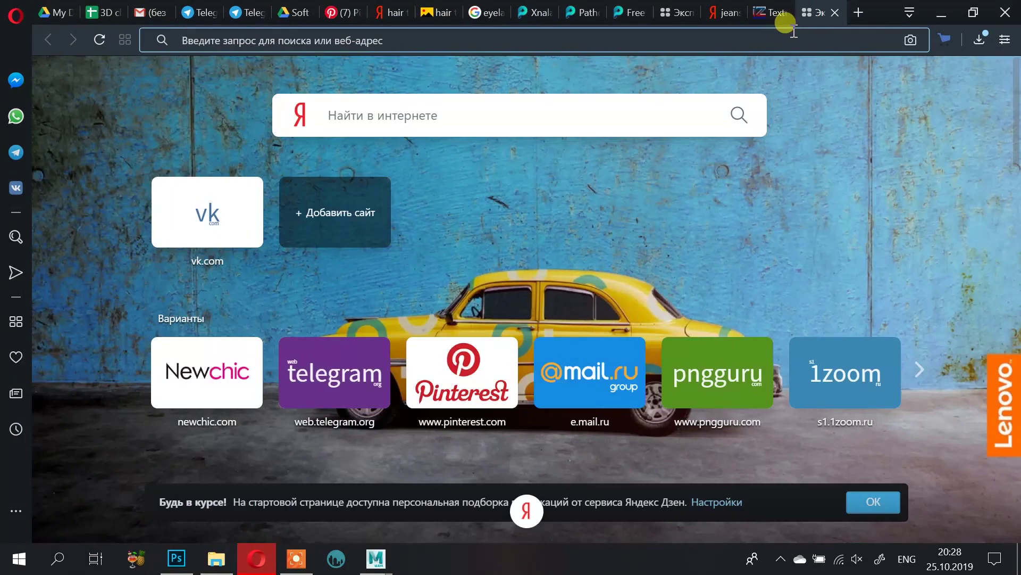
text(vi)
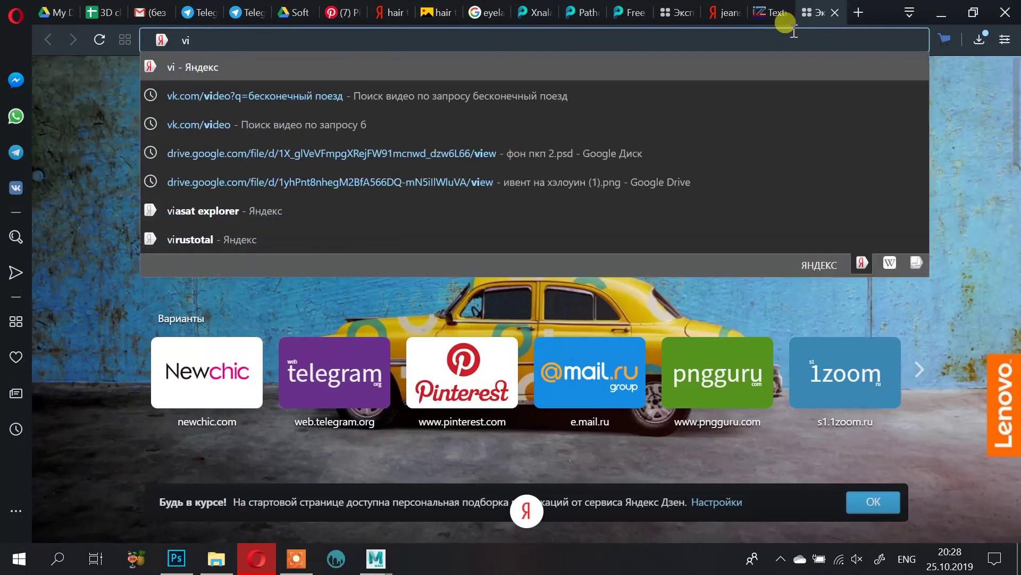
text(ce)
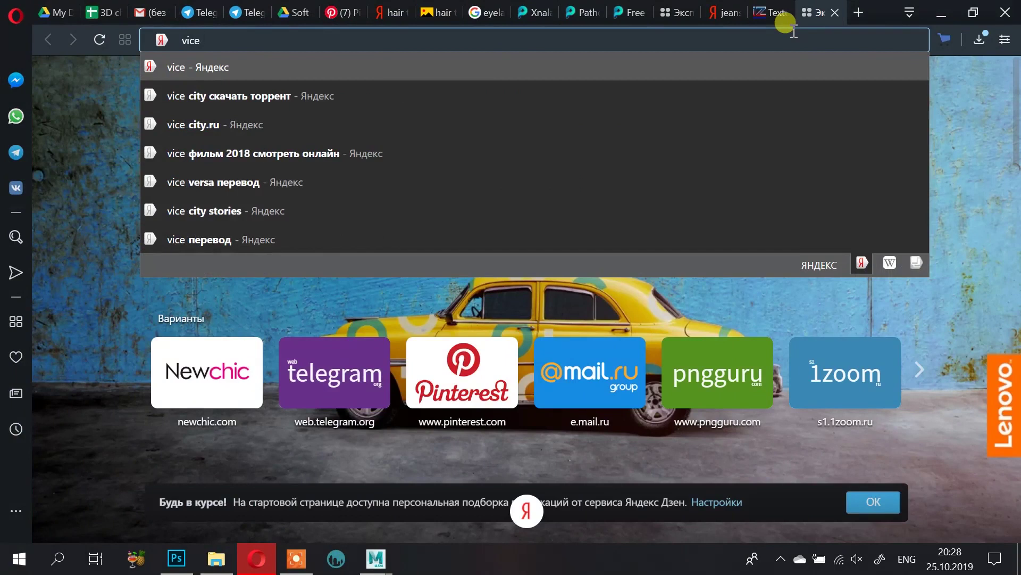
key(Down)
key(Down)
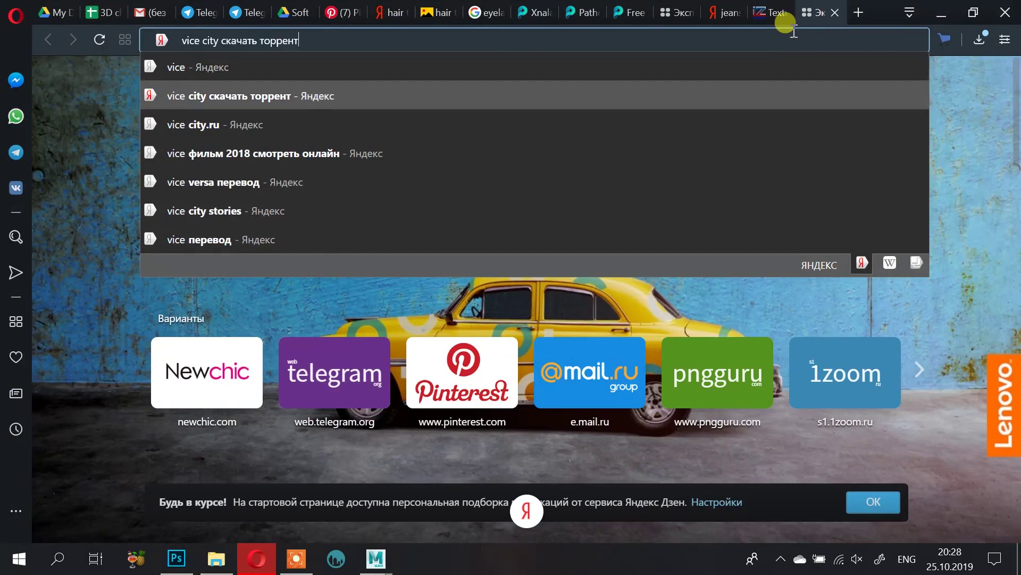
key(BackSpace)
key(BackSpace)
key(BackSpace)
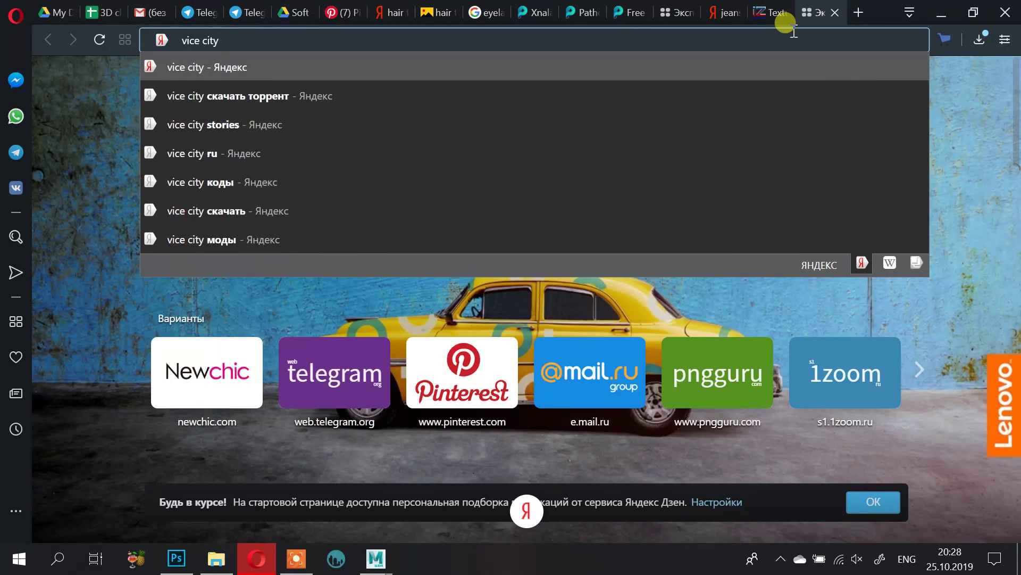
key(Return)
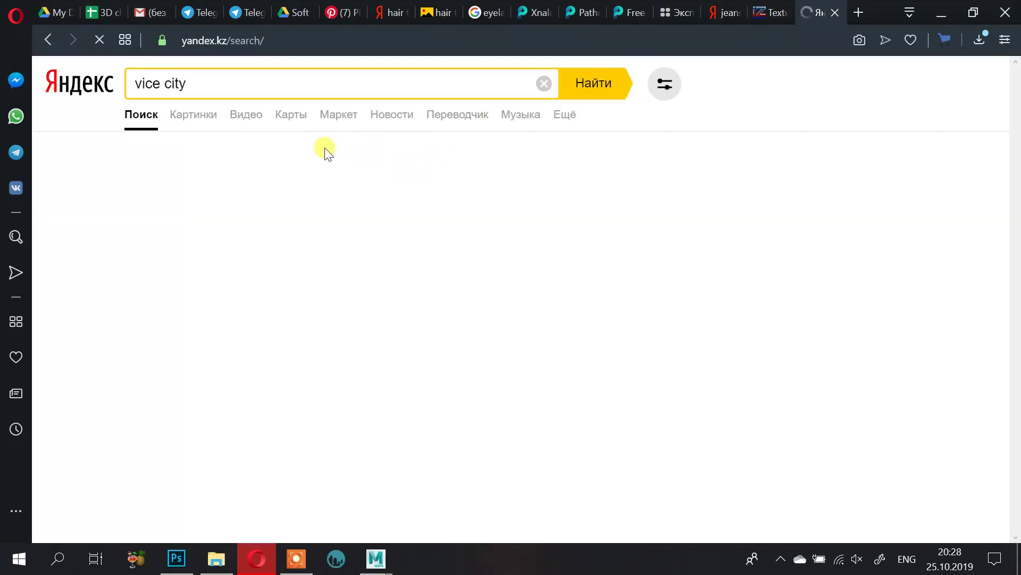
click(206, 118)
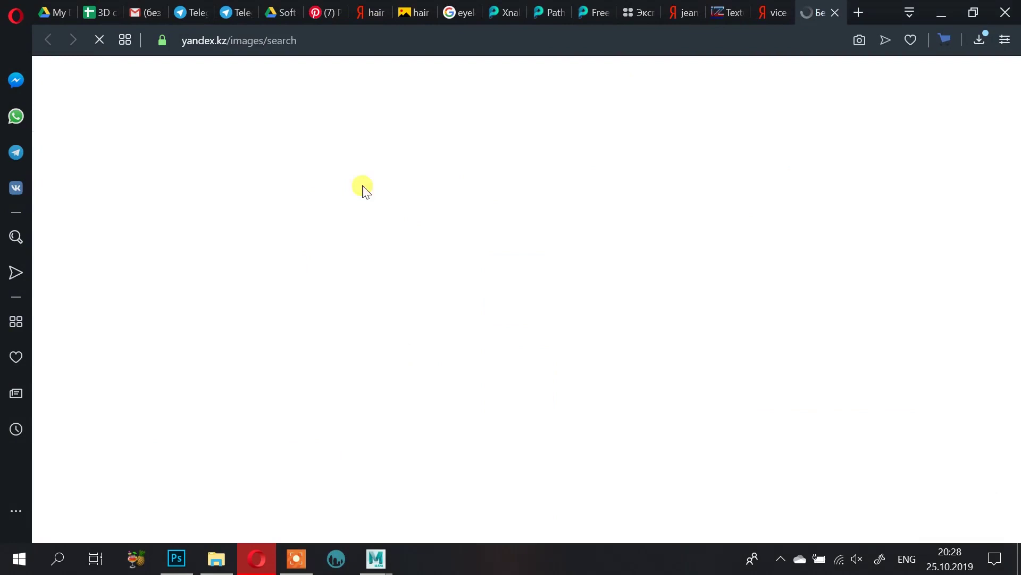
Step: Open the Vice City picture of the man in a teal shirt and jeans and compare it with the jeans texture
scroll(469, 298, down, 3)
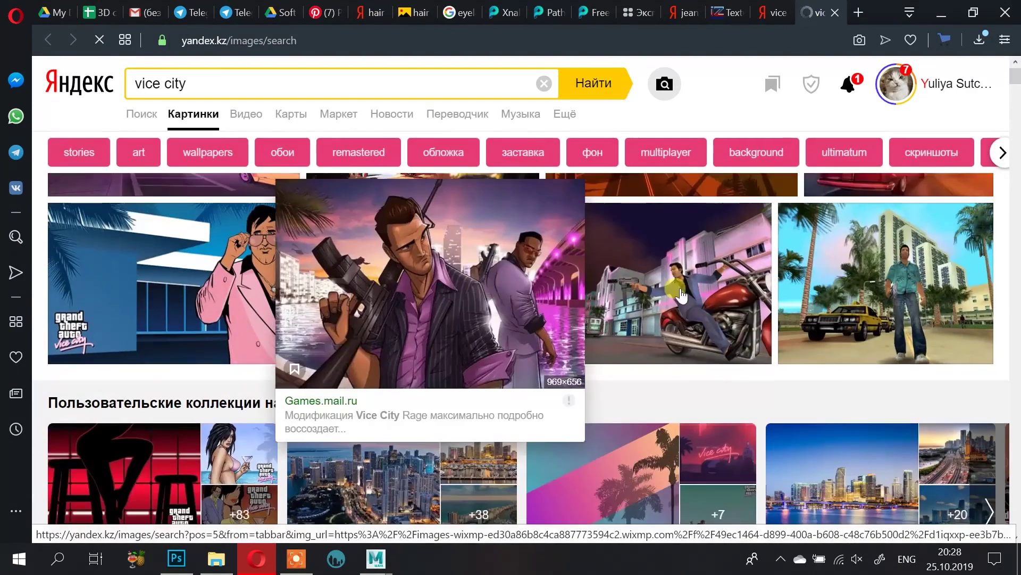
click(464, 250)
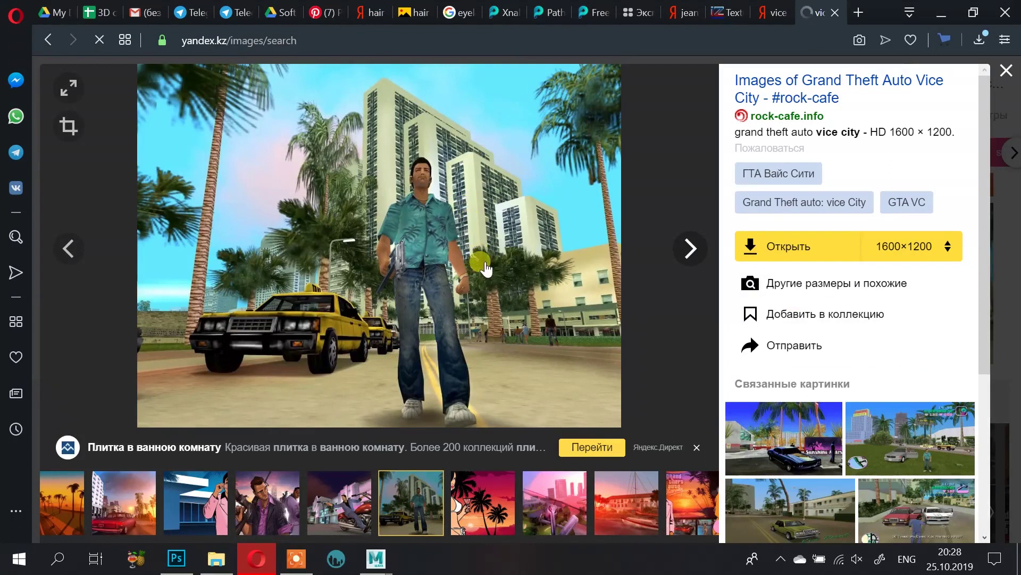
click(764, 16)
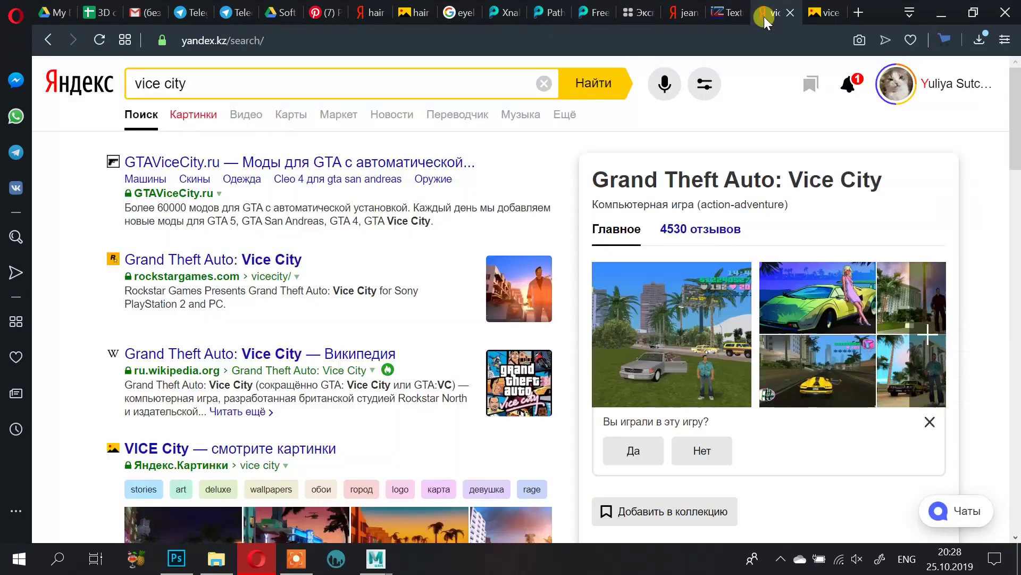
click(729, 13)
click(678, 16)
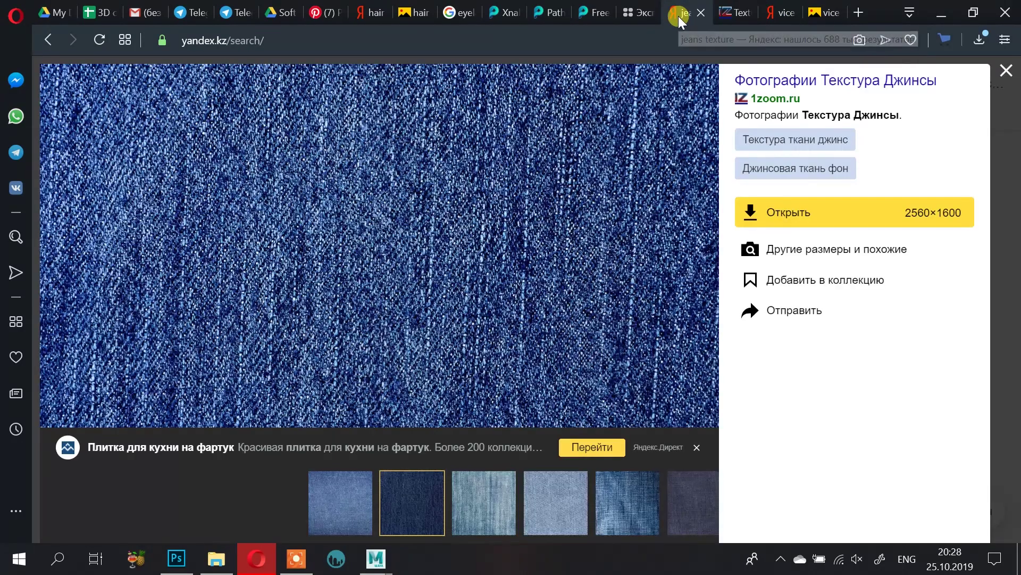
click(817, 13)
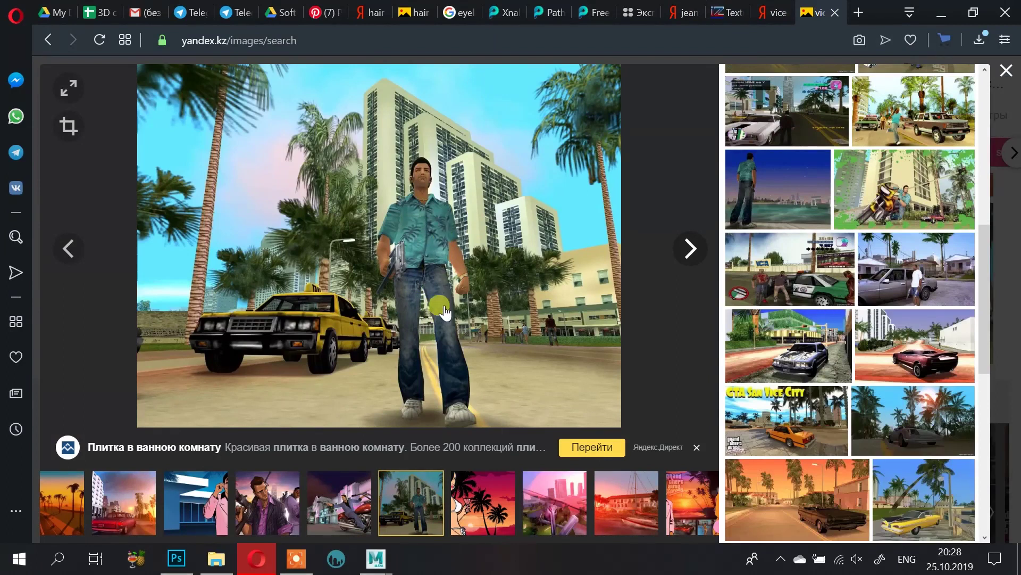
Step: Browse the related Vice City screenshots and enlarge several that show the character's clothing from behind
scroll(825, 277, down, 10)
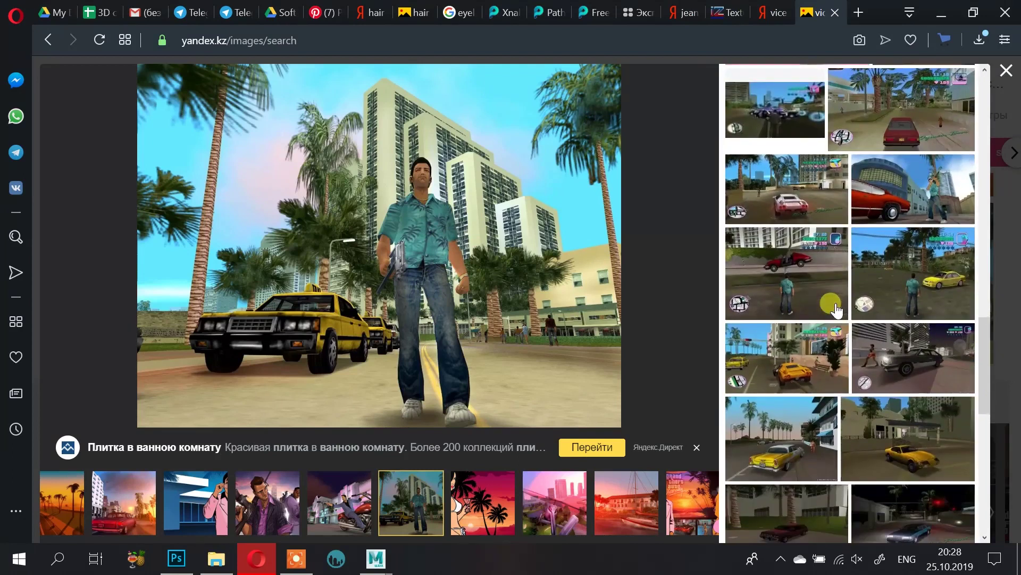
scroll(838, 330, down, 5)
click(891, 335)
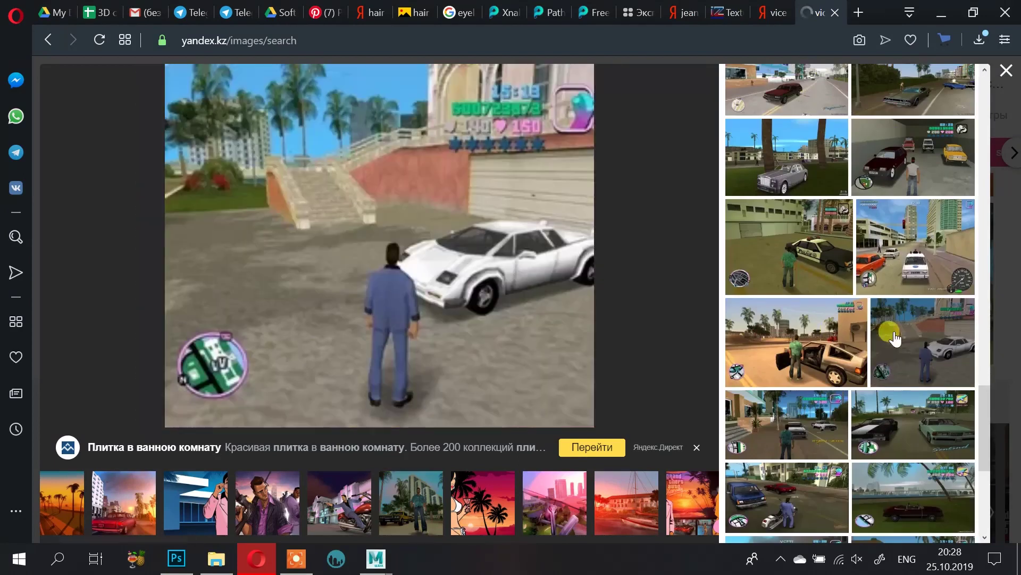
click(810, 422)
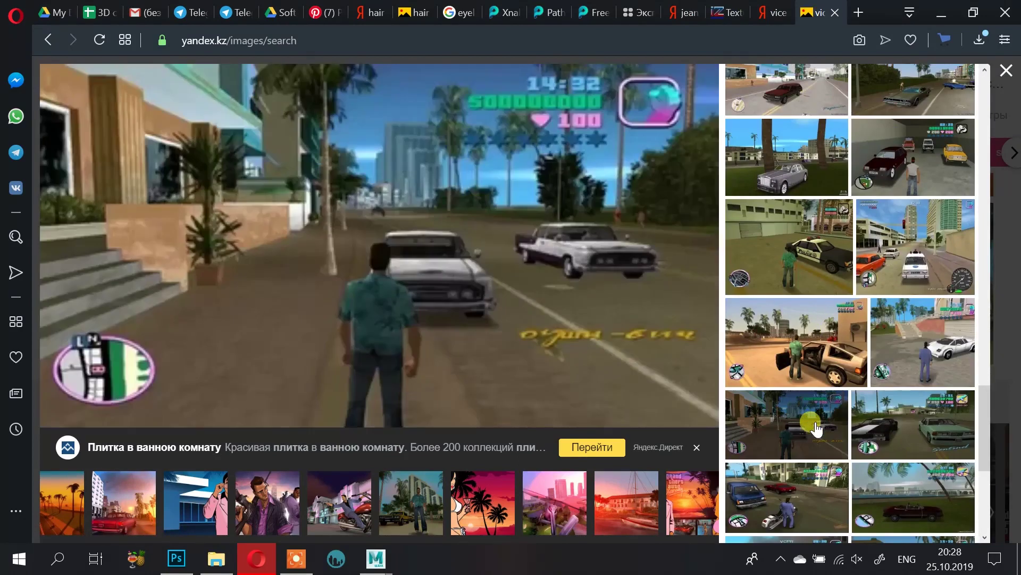
click(815, 356)
click(759, 10)
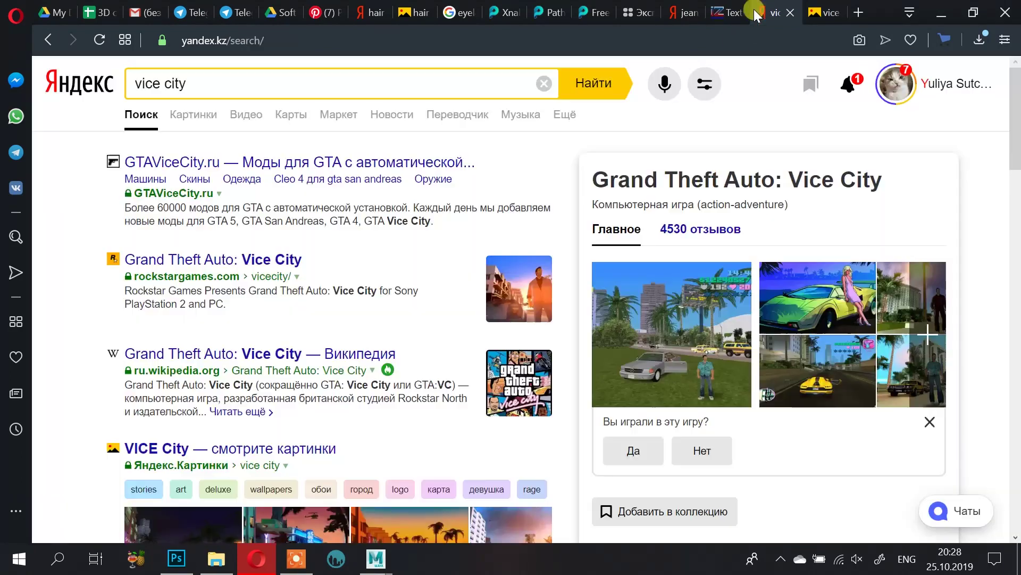
click(802, 13)
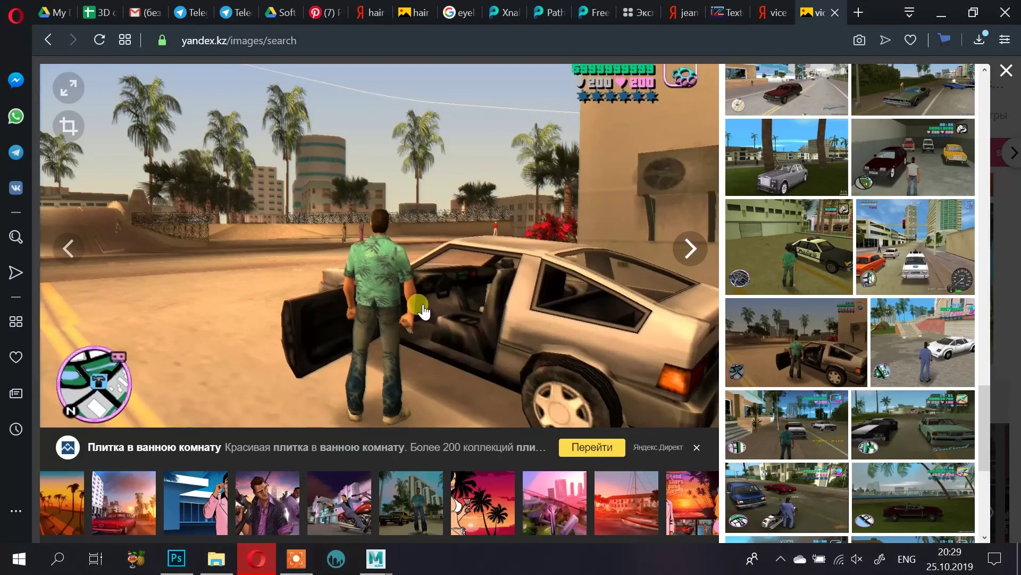
Step: Review the full-size jeans texture on 1zoom.ru and its Yandex search result again
click(740, 13)
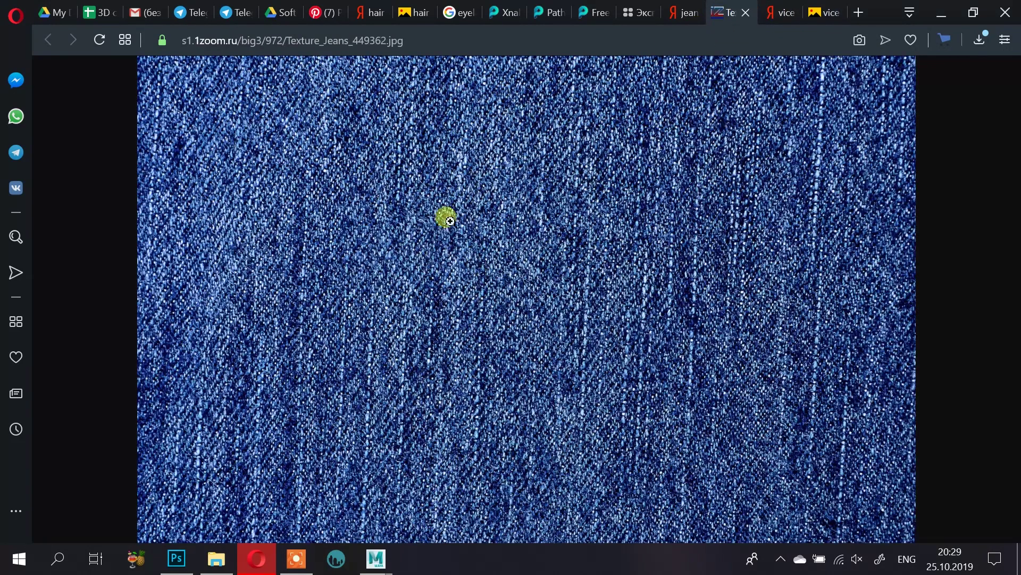
click(683, 12)
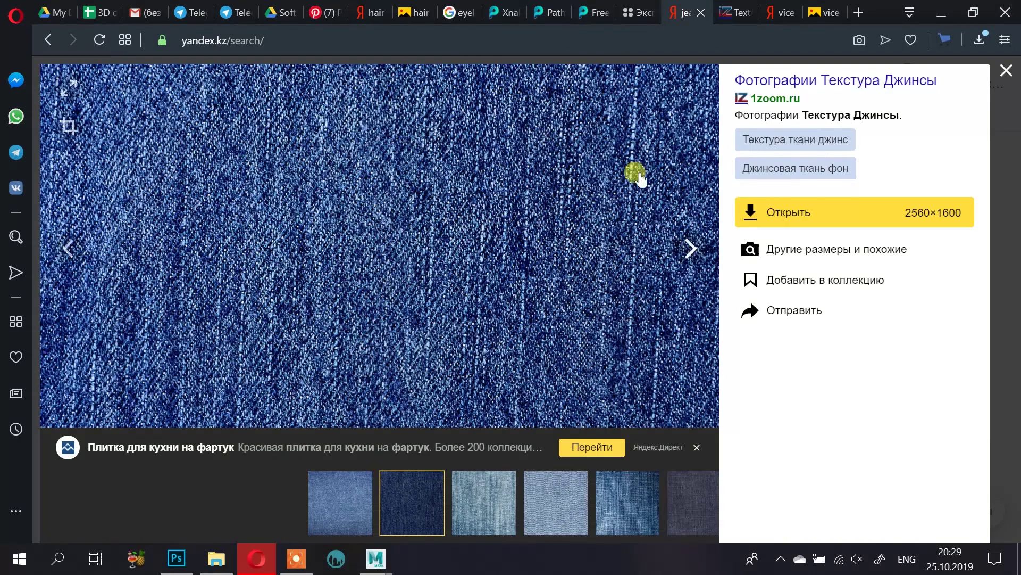
click(638, 12)
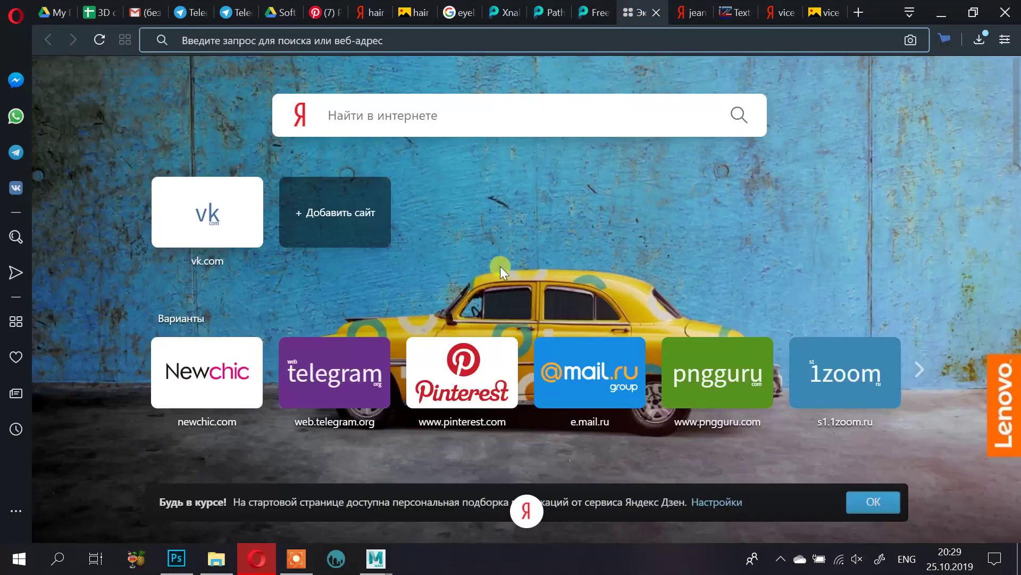
click(596, 20)
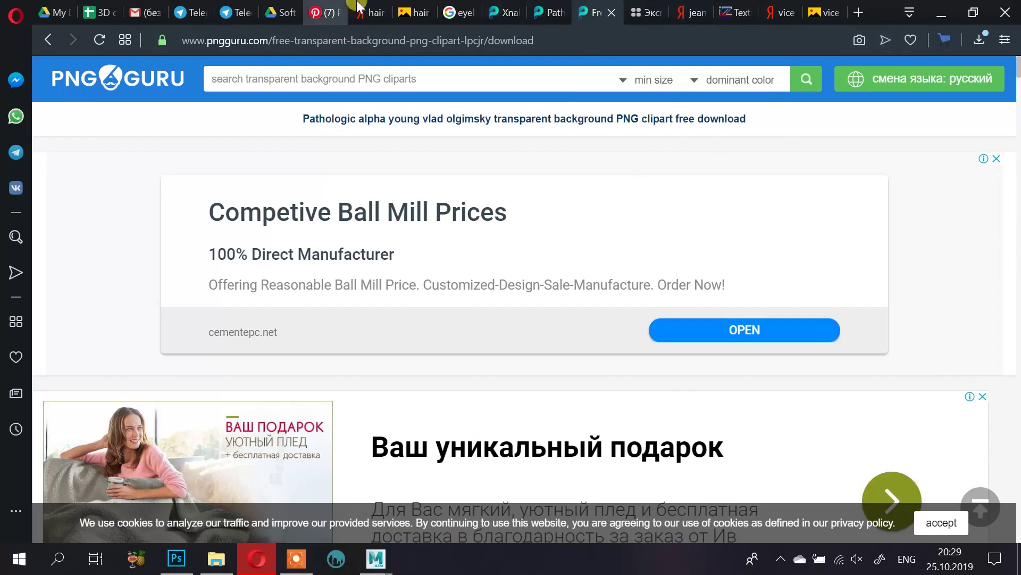
Step: Look further through the Pinterest board "character" for clothing references, viewing the red-haired portrait pin in detail
click(322, 16)
scroll(532, 266, down, 5)
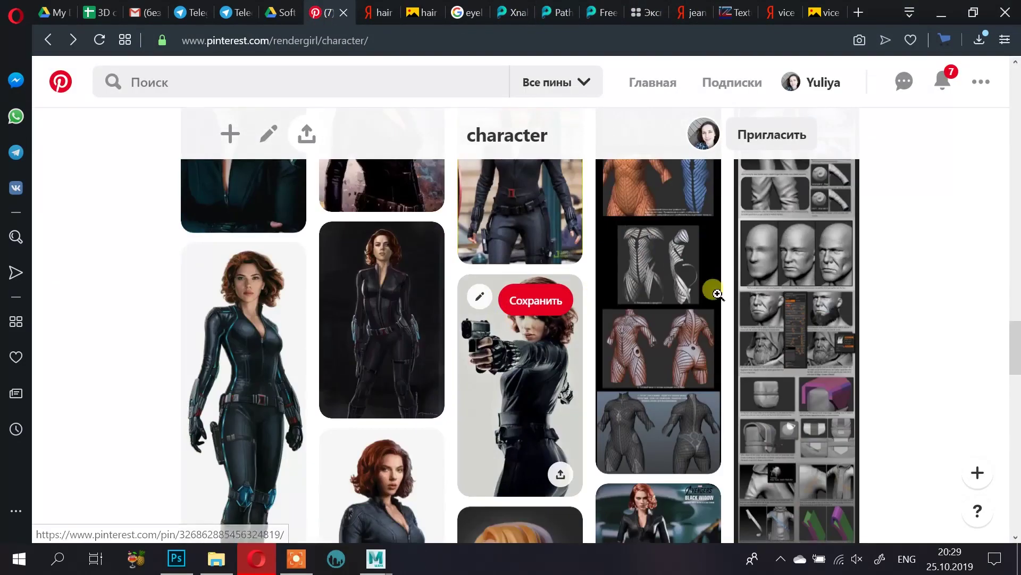
scroll(772, 287, down, 5)
scroll(854, 285, down, 4)
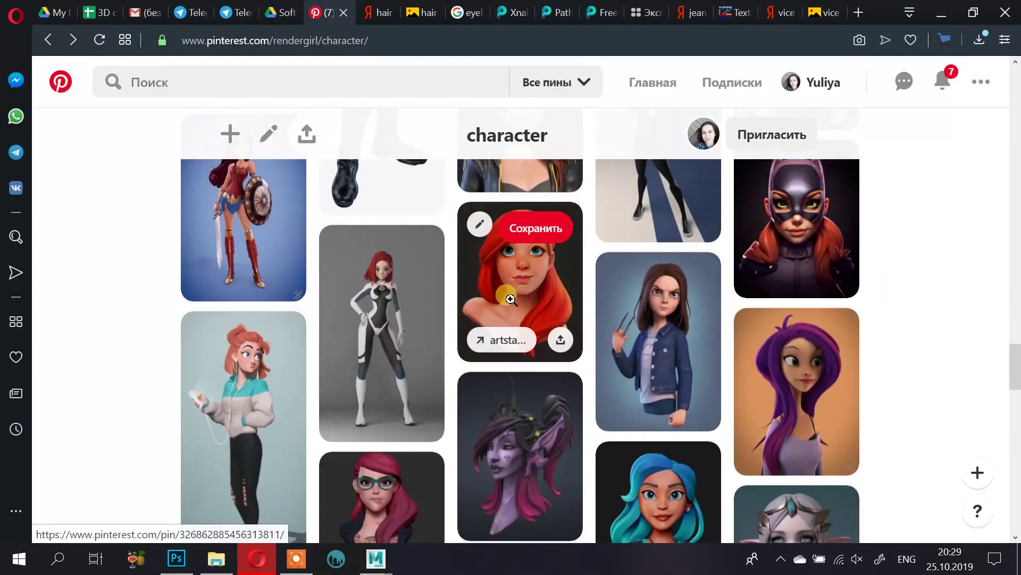
click(541, 288)
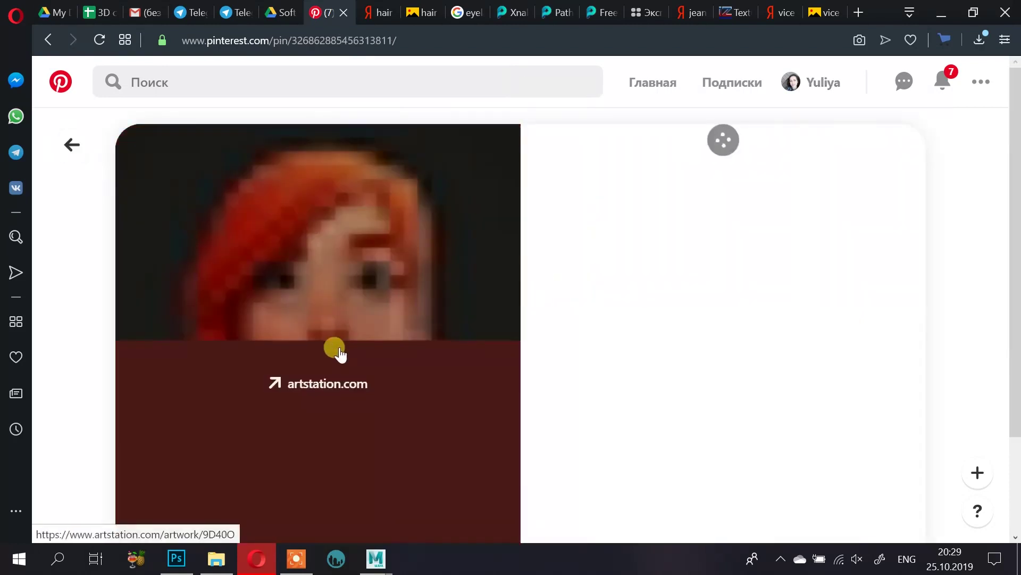
scroll(394, 336, down, 2)
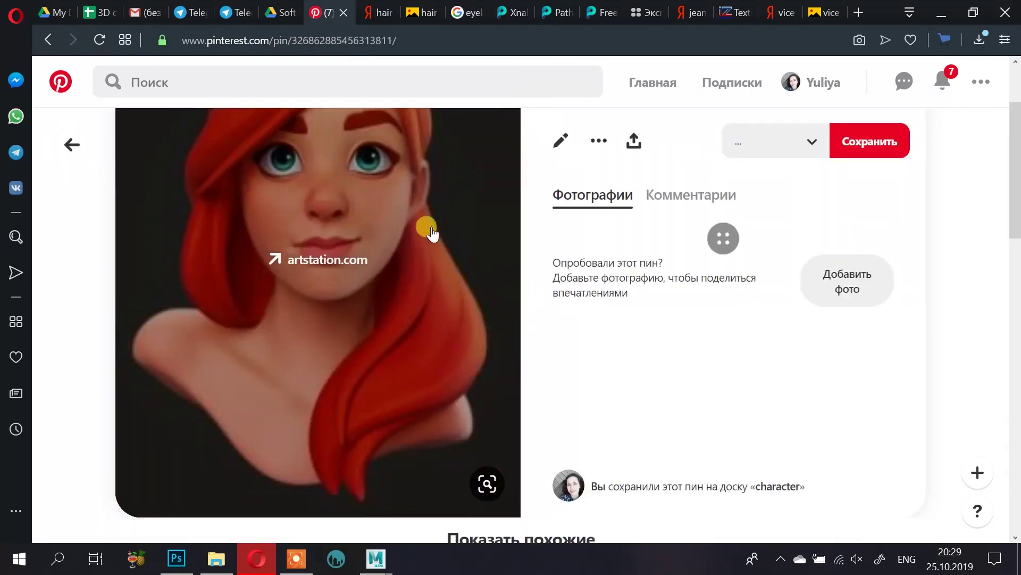
scroll(459, 202, up, 1)
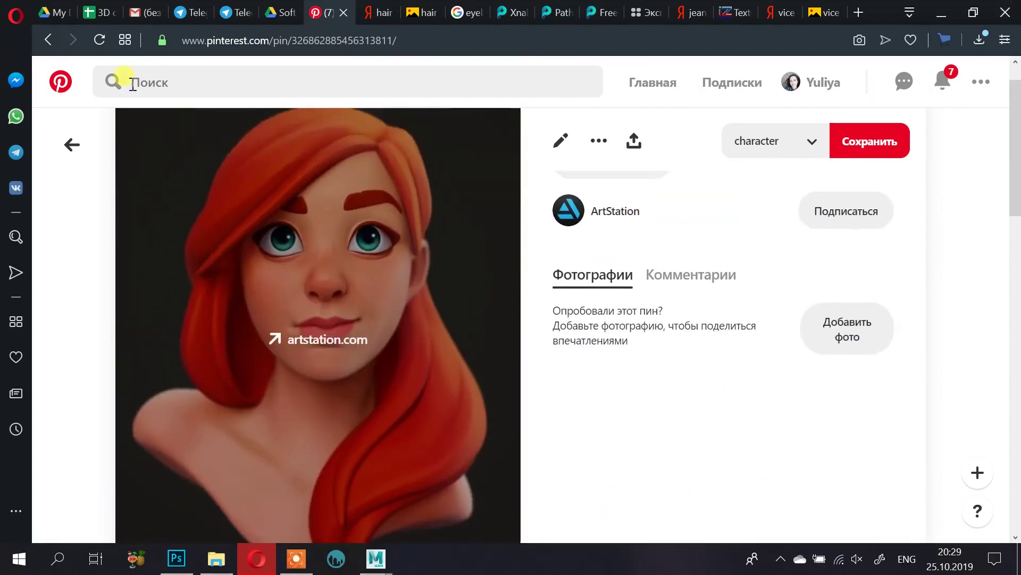
click(60, 139)
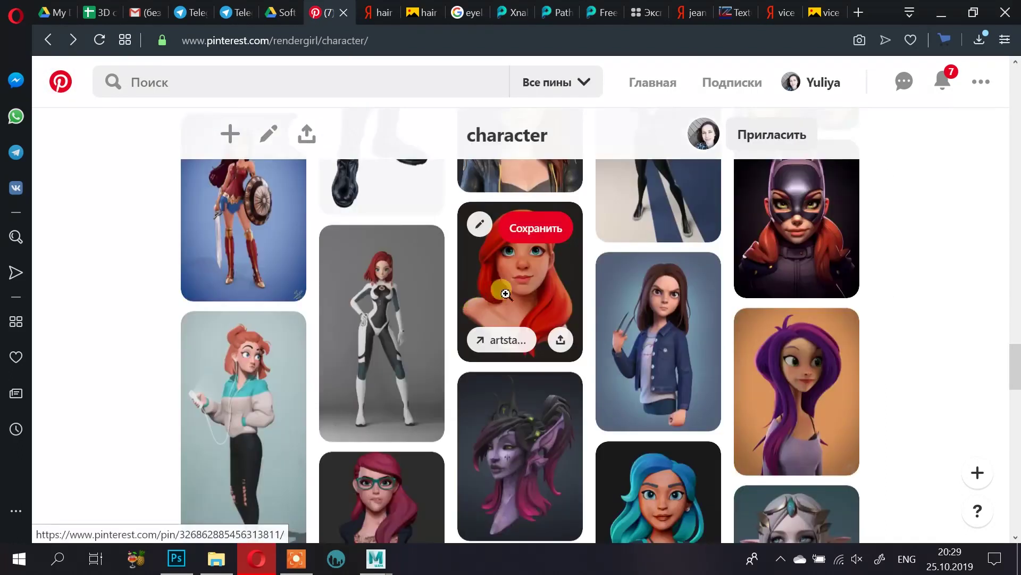
scroll(531, 288, down, 8)
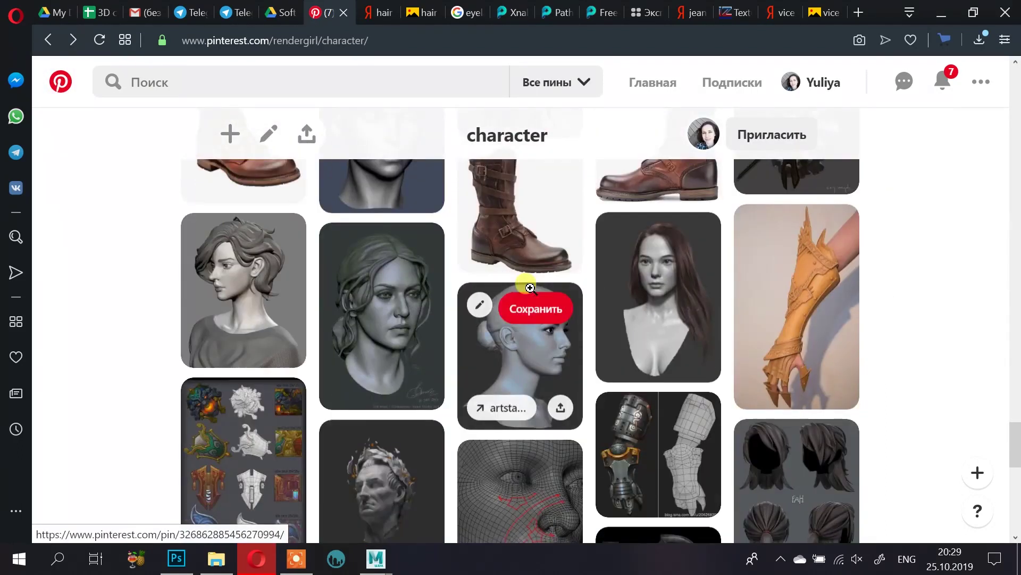
scroll(725, 326, down, 20)
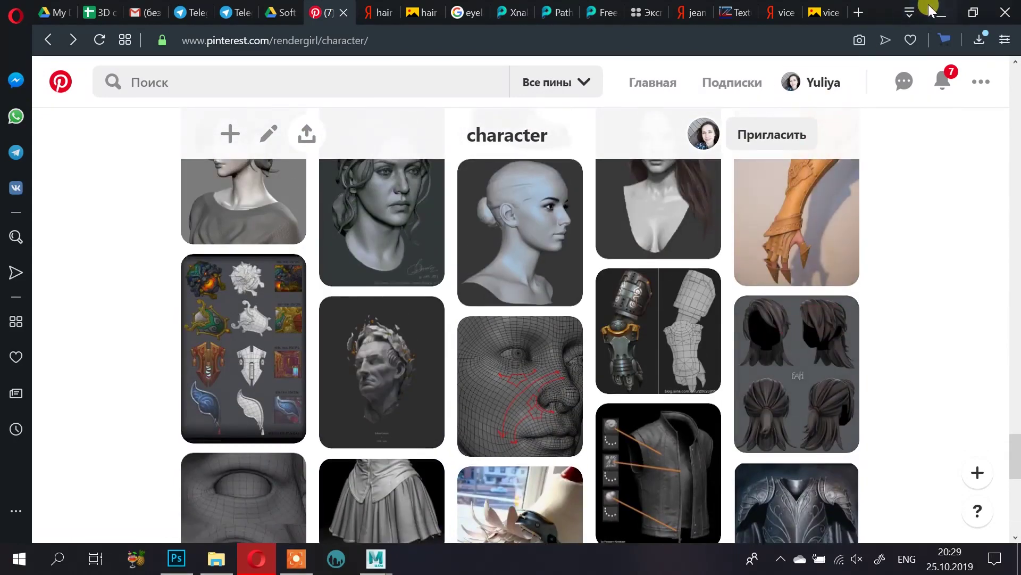
Step: Return to Maya and select the bodice, the skirt panels and a shoulder piece together to inspect their UV layout
click(934, 11)
right_drag(489, 229, 610, 77)
click(614, 221)
alt+drag(618, 224, 594, 278)
alt+right_drag(595, 278, 682, 311)
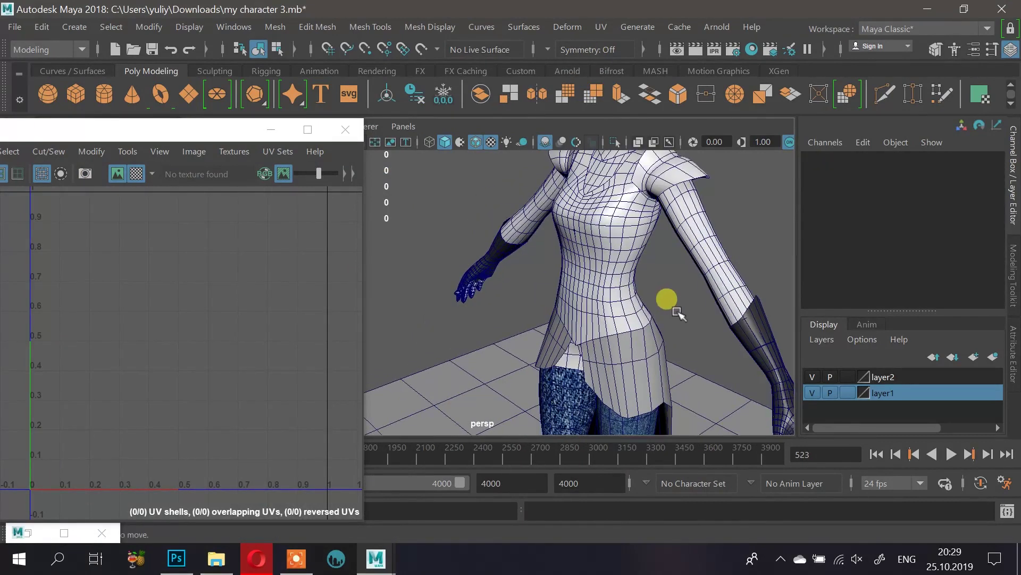
click(629, 311)
alt+drag(629, 311, 682, 295)
shift+click(648, 318)
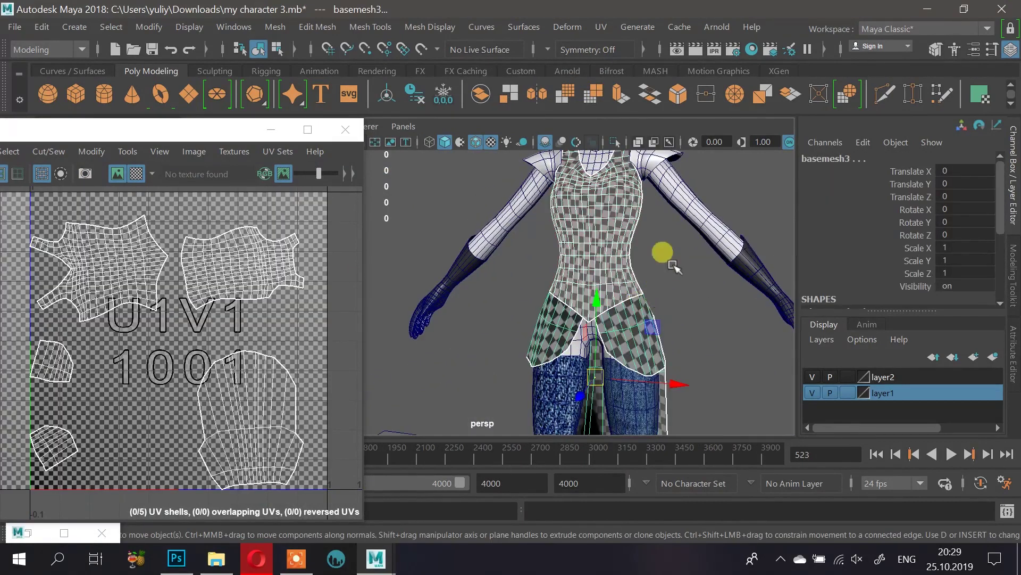
alt+middle_drag(676, 249, 651, 321)
alt+drag(651, 321, 548, 315)
alt+right_drag(580, 276, 650, 253)
shift+click(653, 239)
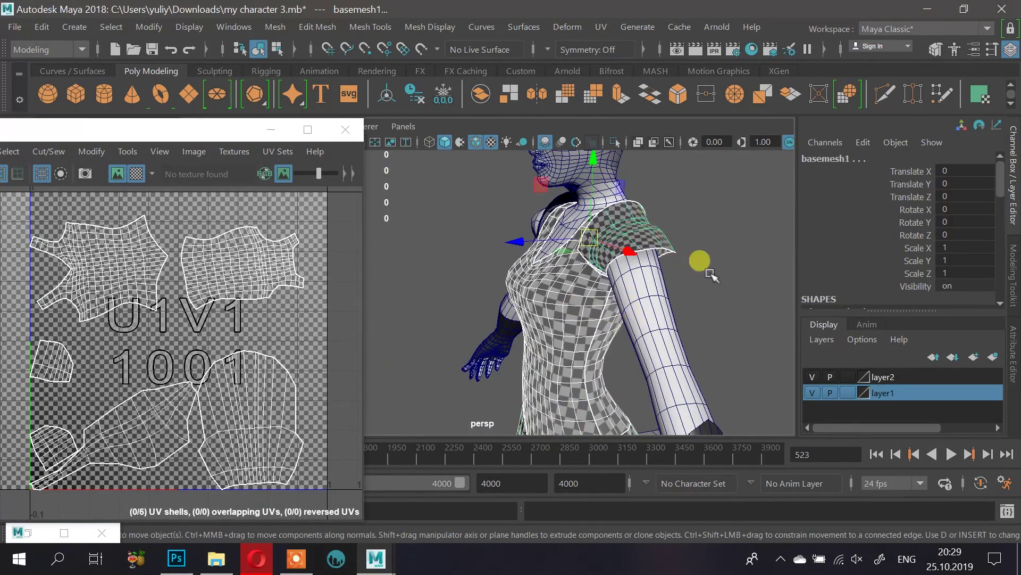
Step: Select the body mesh with the sleeves alone to examine its UV shells and view it from the front
alt+right_drag(707, 273, 672, 269)
alt+drag(672, 269, 573, 287)
click(677, 282)
alt+right_drag(574, 288, 503, 313)
alt+middle_drag(504, 313, 474, 233)
alt+right_drag(474, 233, 538, 274)
alt+drag(538, 274, 575, 260)
alt+right_drag(574, 261, 620, 293)
alt+drag(622, 294, 550, 257)
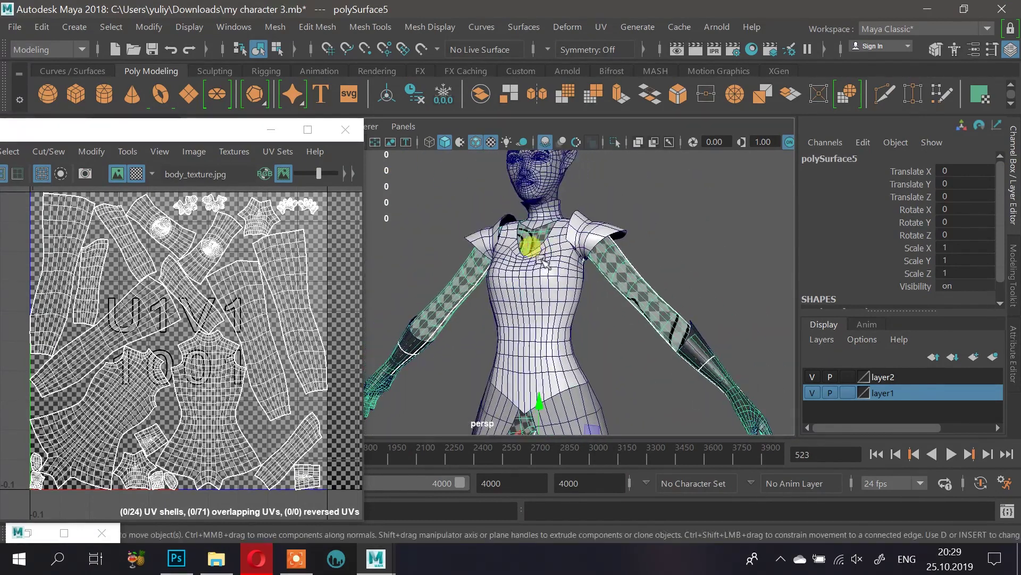
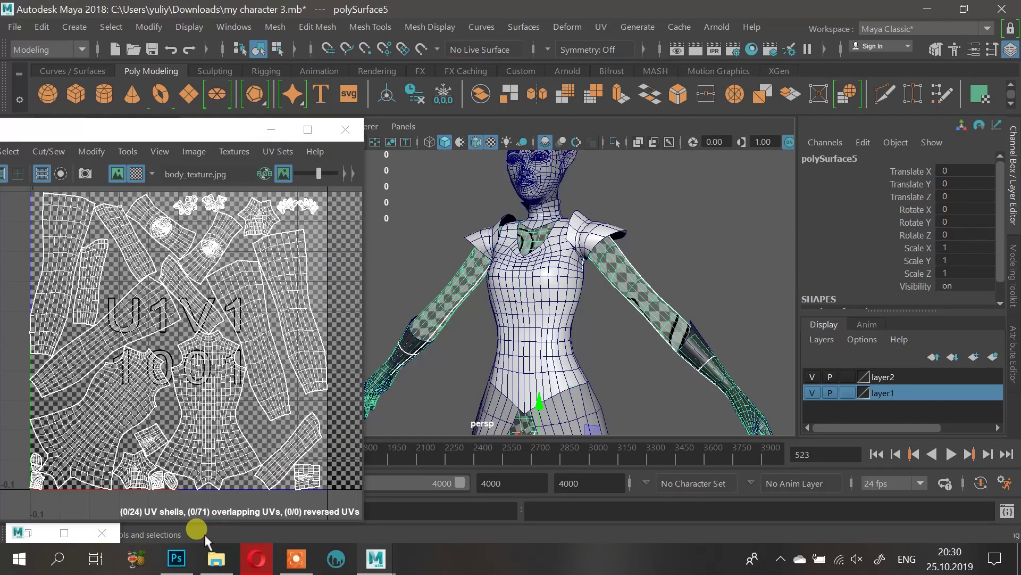
Step: Select the whole character without the ground plane and export the selection to the Desktop as an OBJ file named character
scroll(639, 282, down, 5)
alt+drag(629, 285, 599, 336)
click(441, 178)
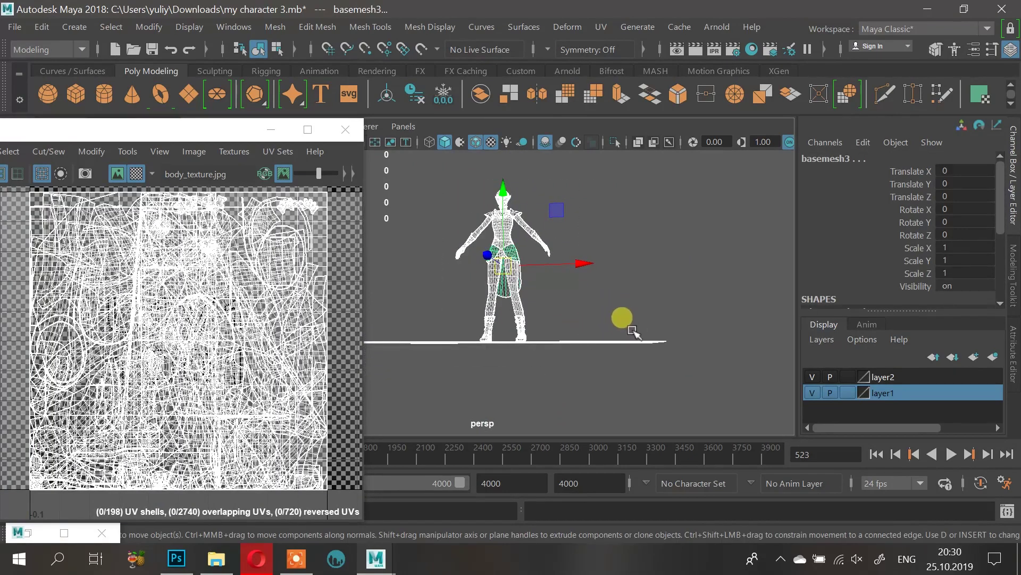
alt+drag(626, 344, 620, 320)
click(14, 27)
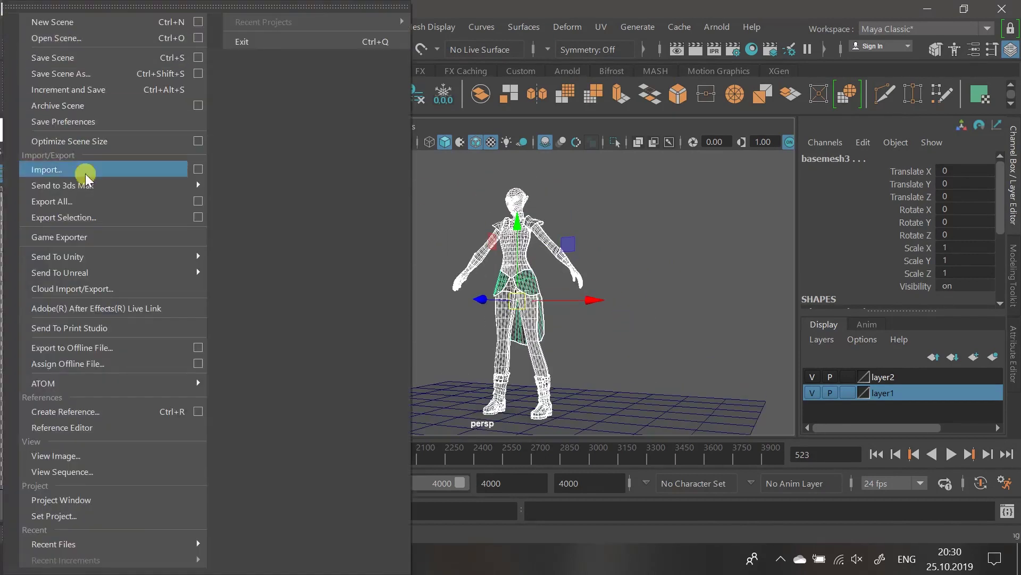
click(111, 221)
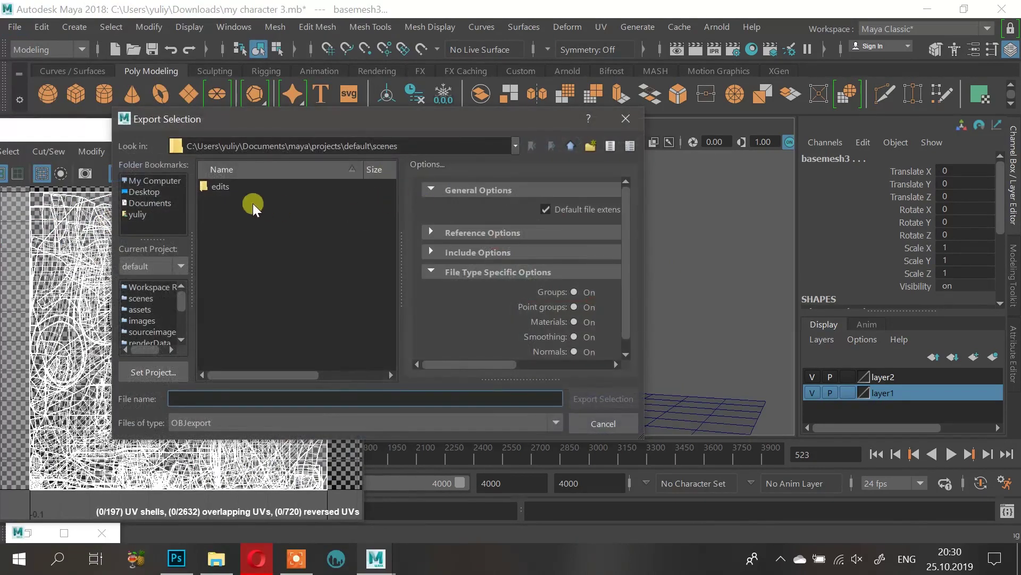
click(149, 192)
click(218, 399)
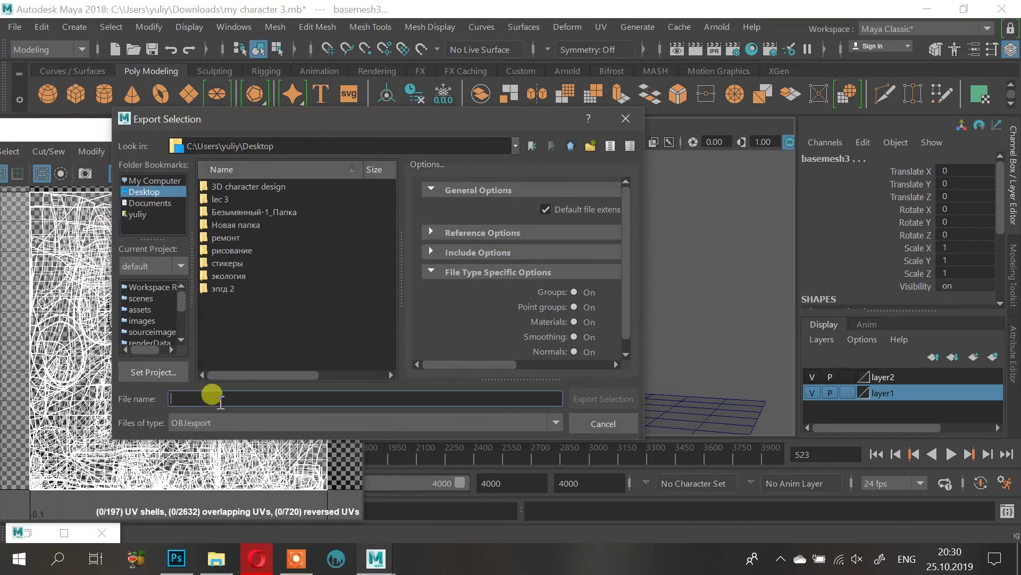
text(chara)
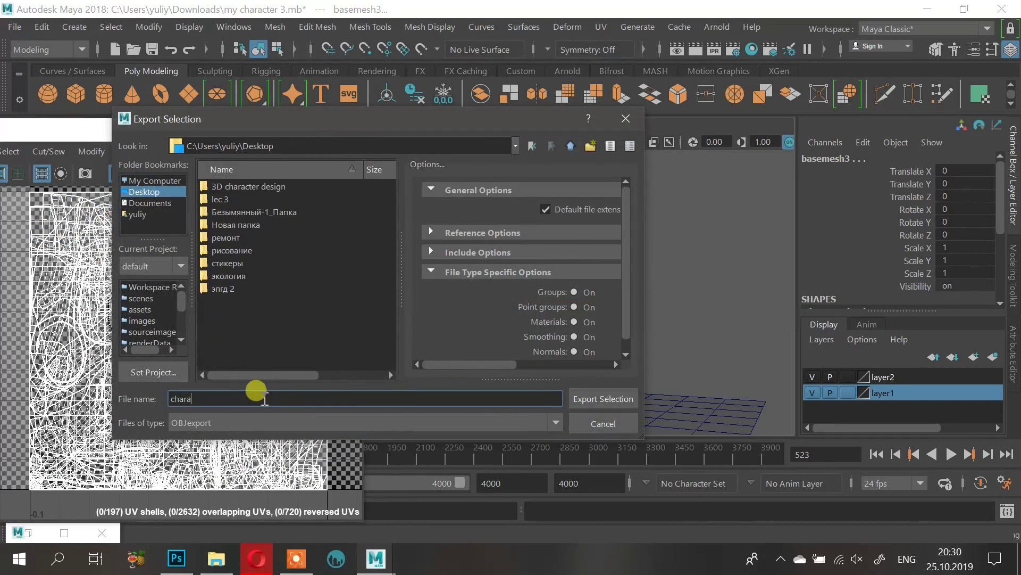
text(cter)
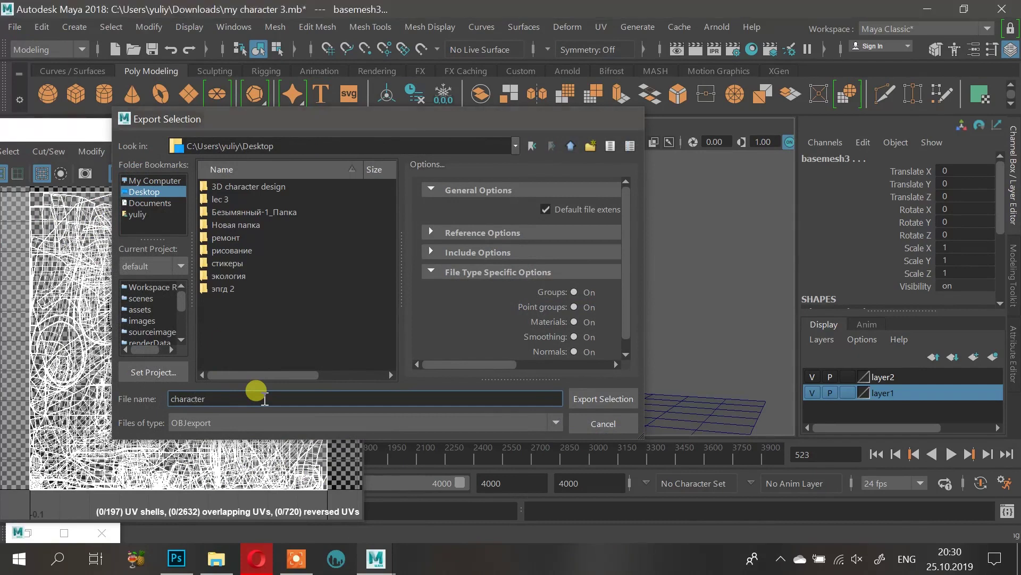
key(Return)
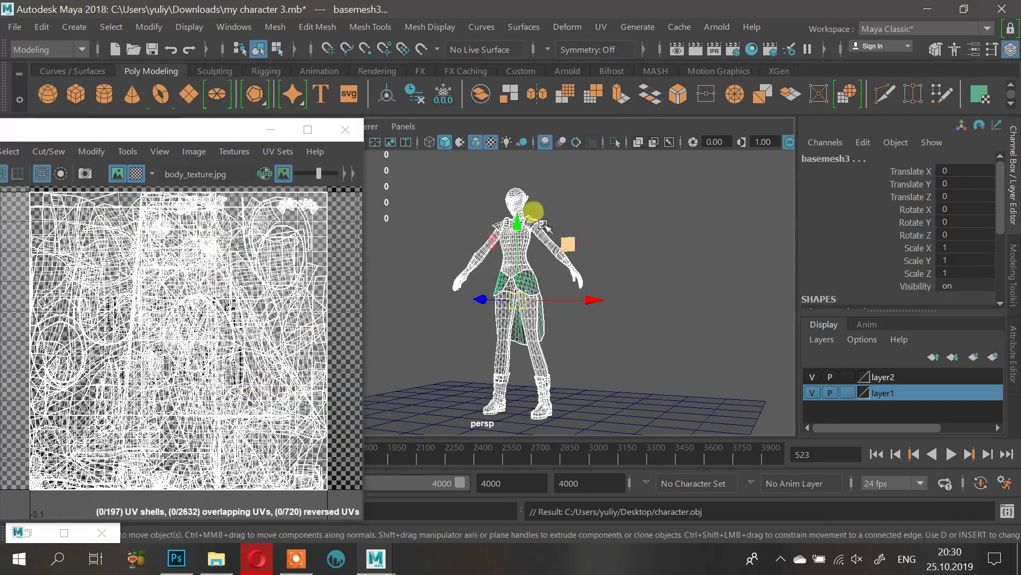
Step: Save the scene my character 3.mb and look over the selected character's upper body
click(151, 49)
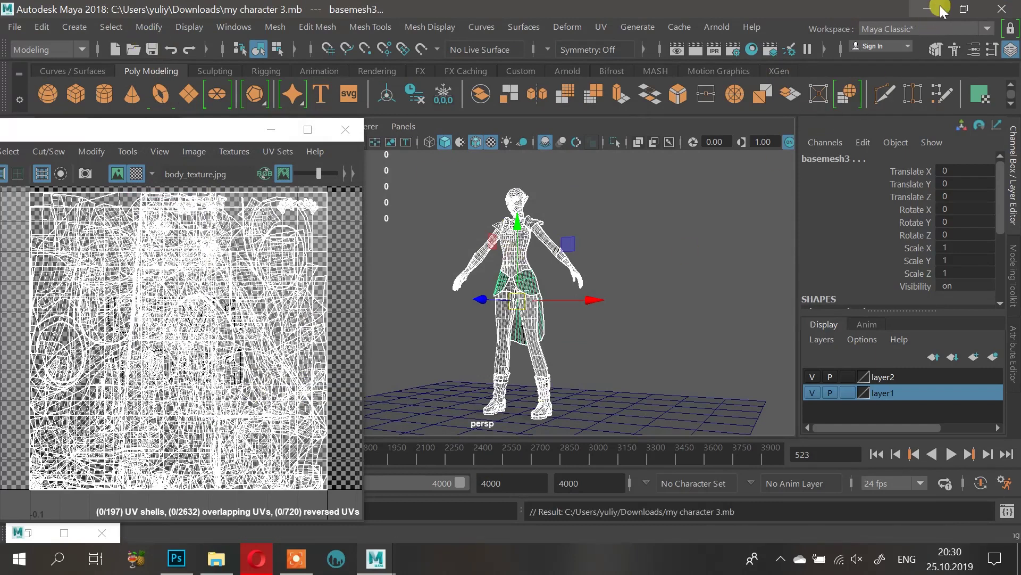
alt+drag(587, 172, 568, 194)
alt+right_drag(466, 185, 611, 227)
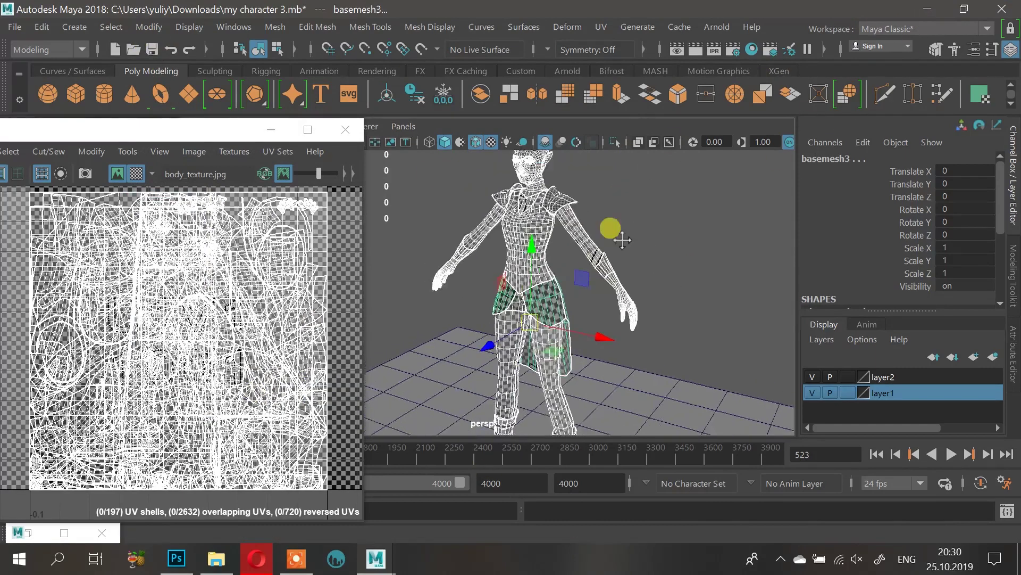
alt+middle_drag(611, 228, 583, 284)
alt+right_drag(584, 284, 592, 302)
alt+drag(603, 314, 618, 219)
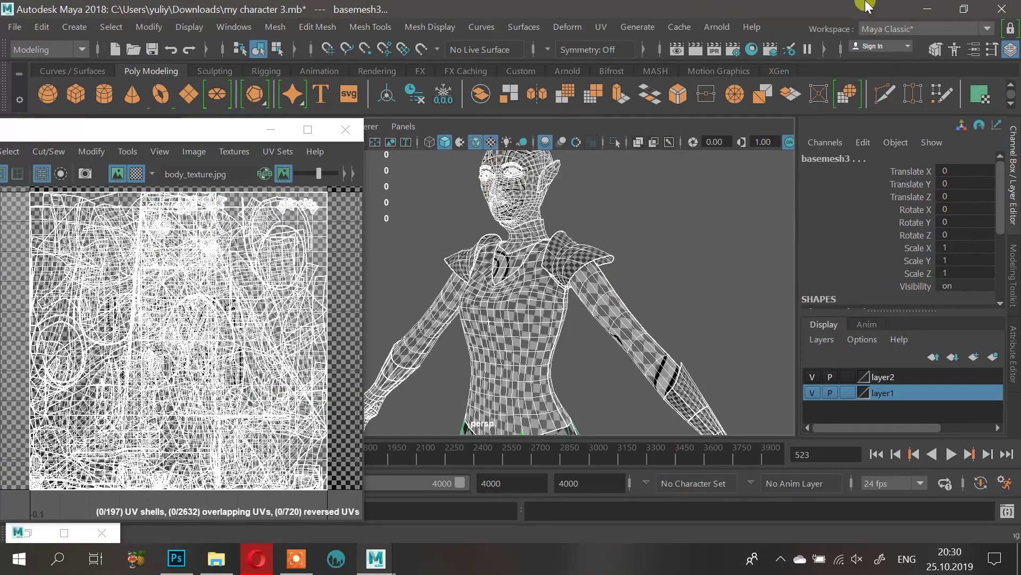
Step: Switch to Photoshop and quit it, saving the document as UV2.psd in the 3D character design folder with maximized compatibility
click(928, 9)
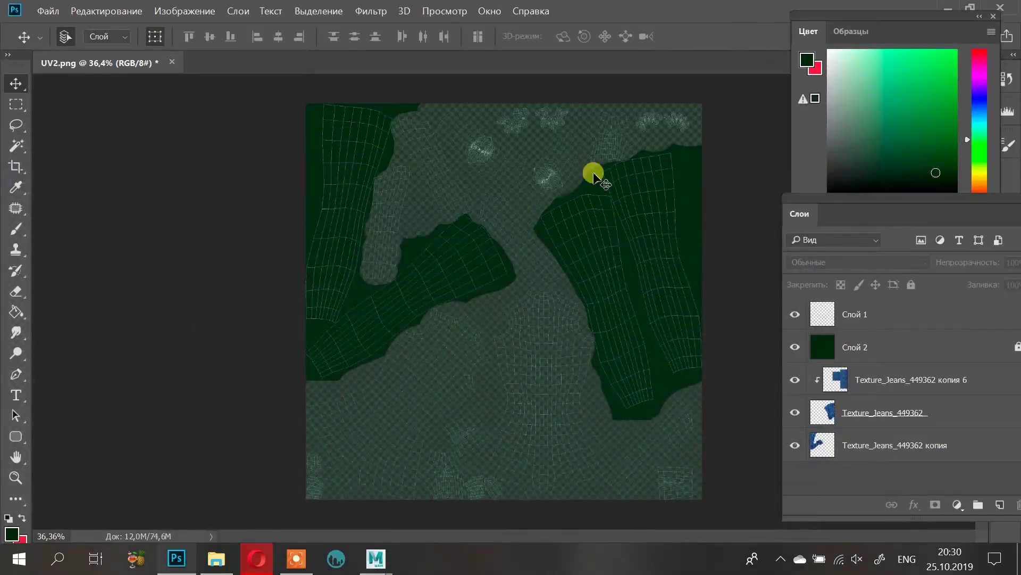
click(997, 10)
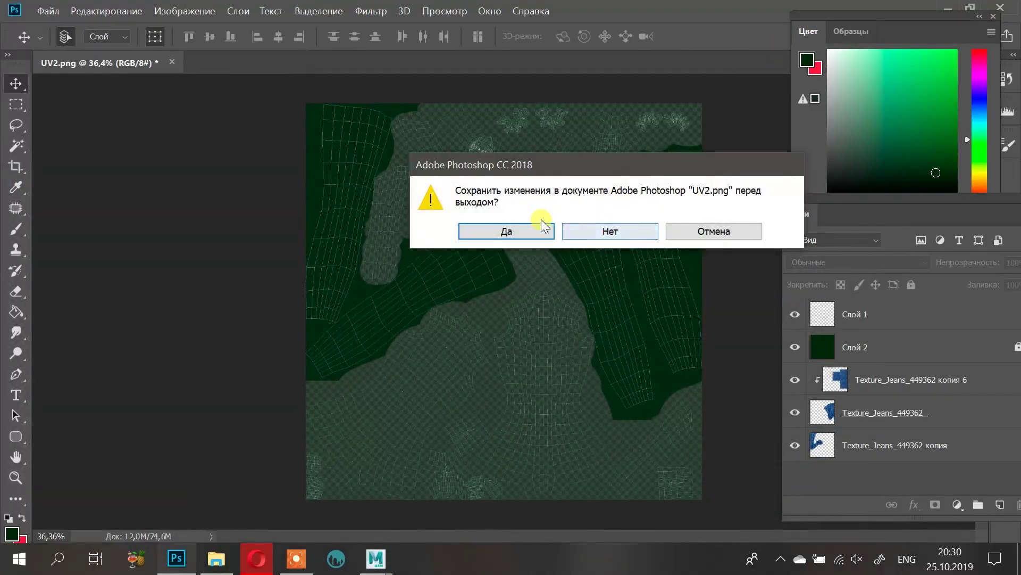
click(526, 229)
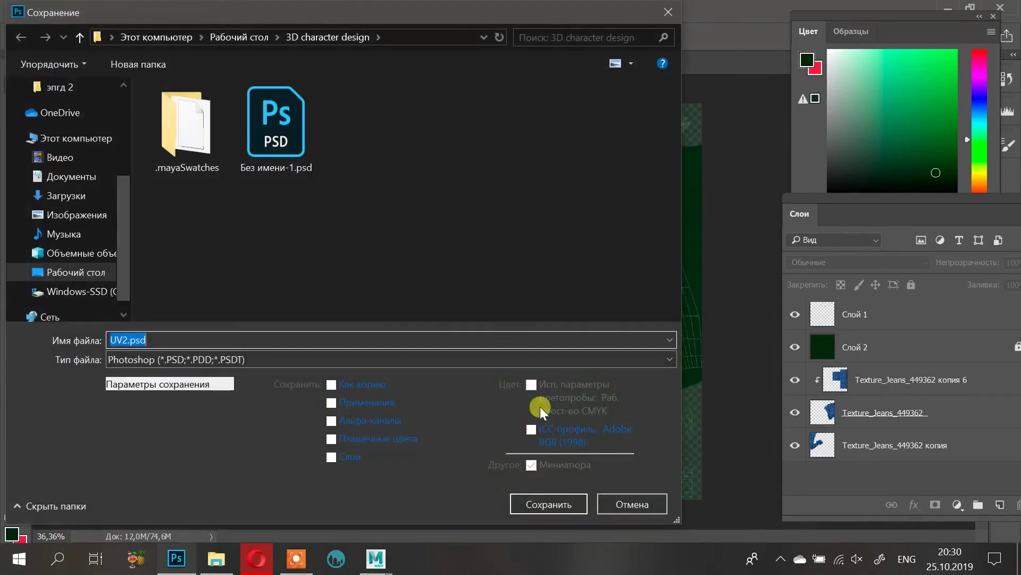
click(550, 506)
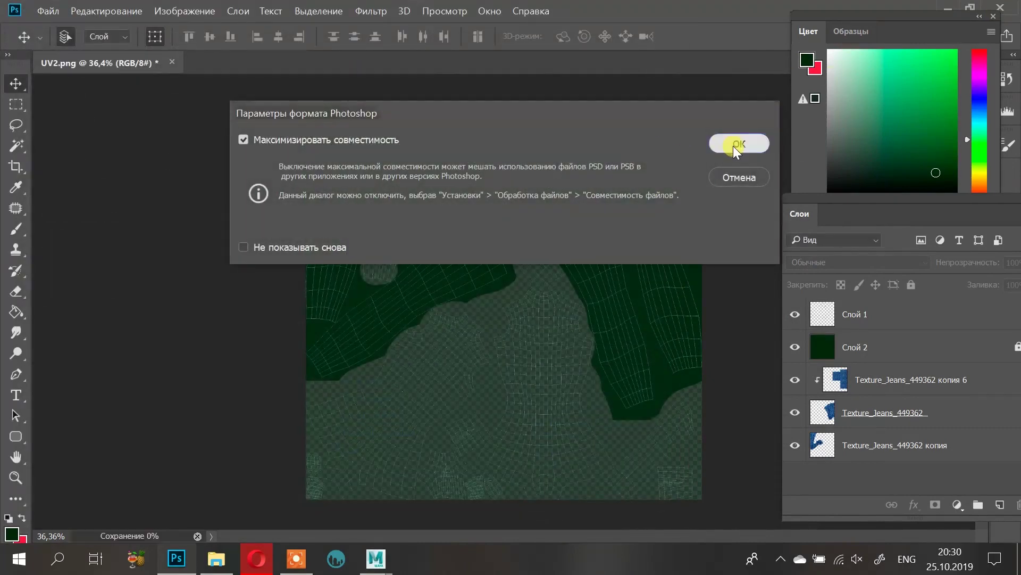
click(733, 142)
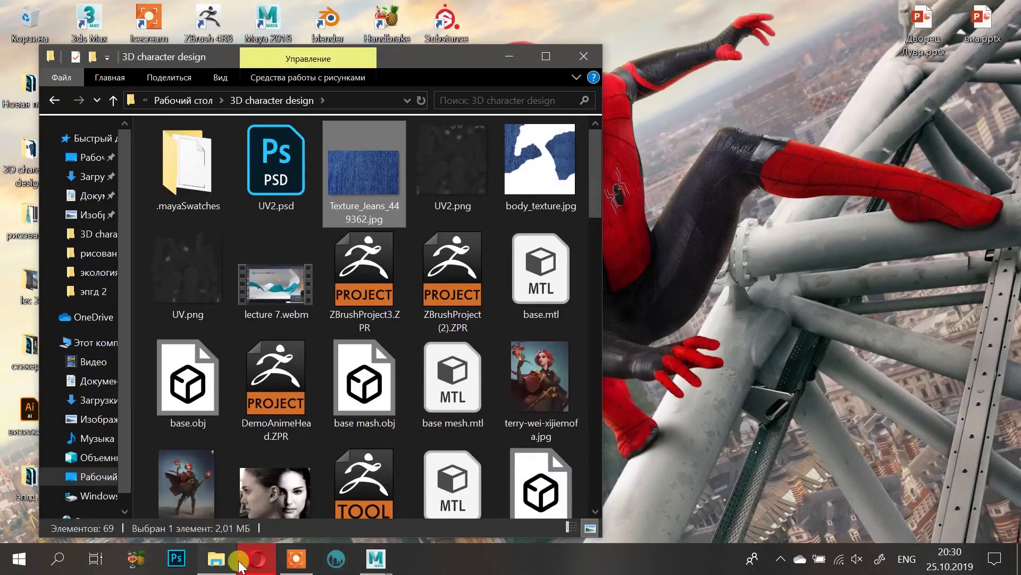
Step: Minimize the 3D character design folder window and quit Opera with all its tabs
click(228, 563)
right_click(254, 556)
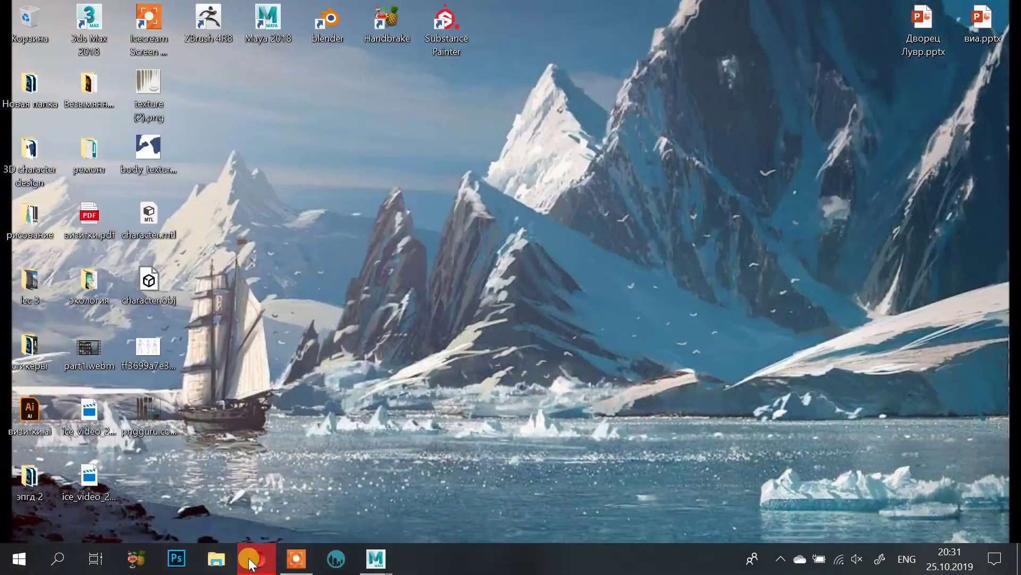
click(239, 524)
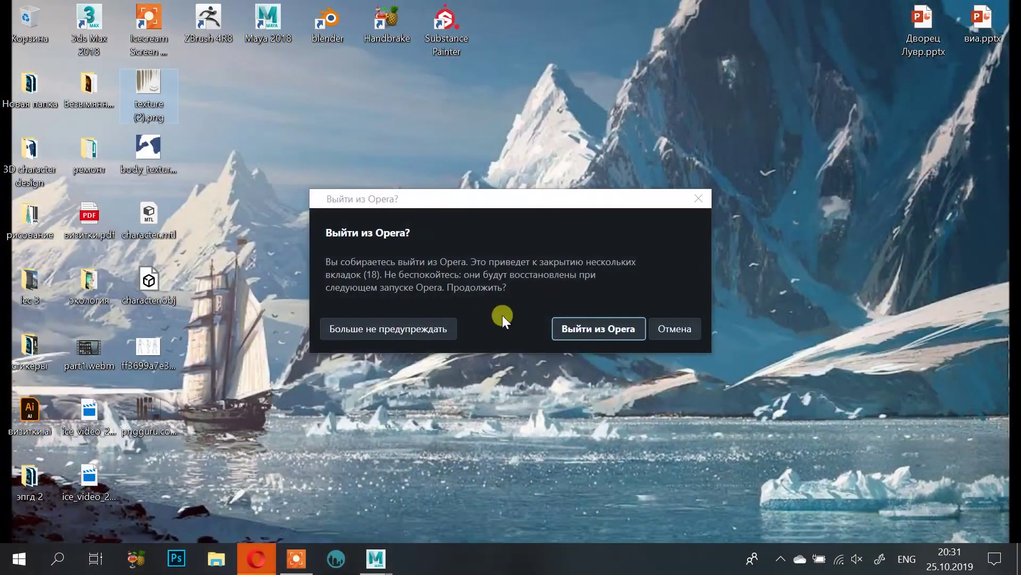
click(600, 330)
Step: Try to launch Substance Painter, continuing past the TDR warning
double_click(466, 25)
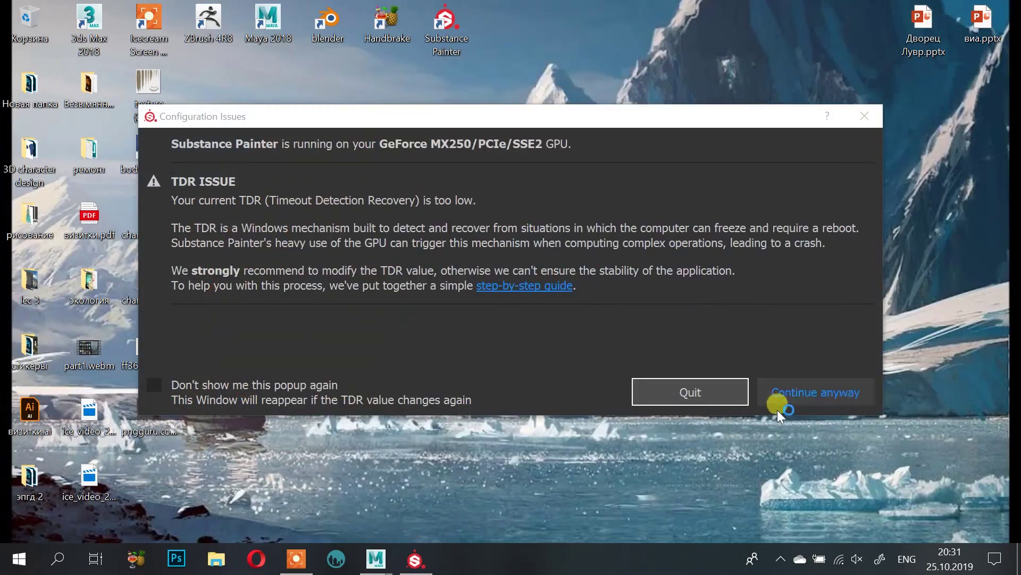
click(793, 392)
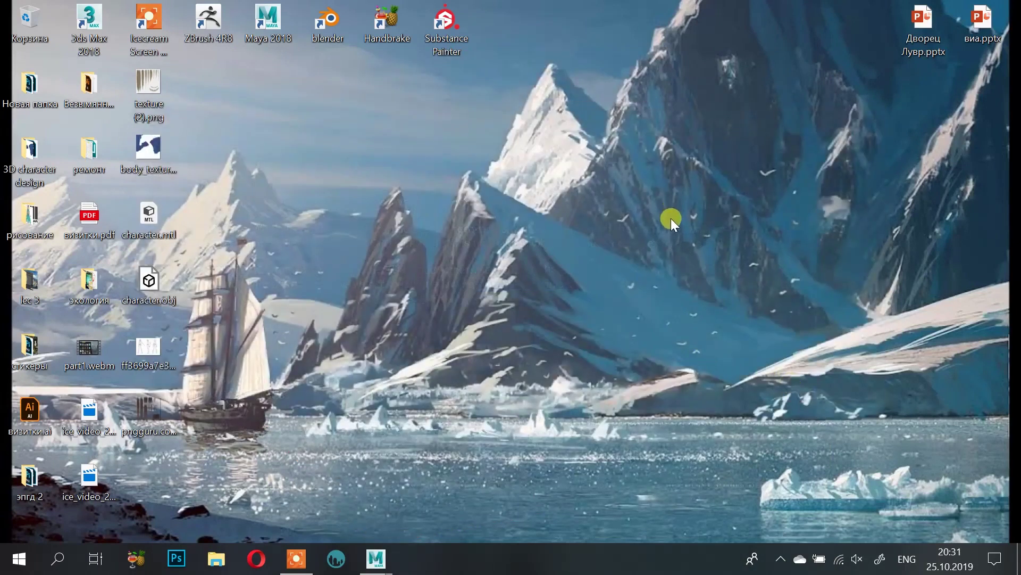
Step: Switch to Maya, decline the Substance Painter update, and close Maya while saving the changes to my character 3.mb
mouse_move(384, 558)
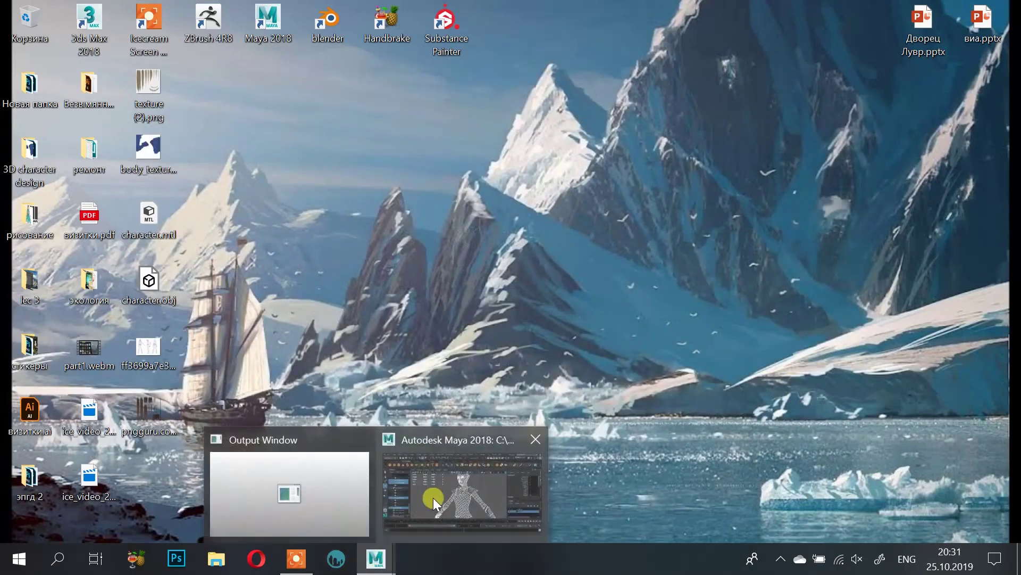
click(433, 499)
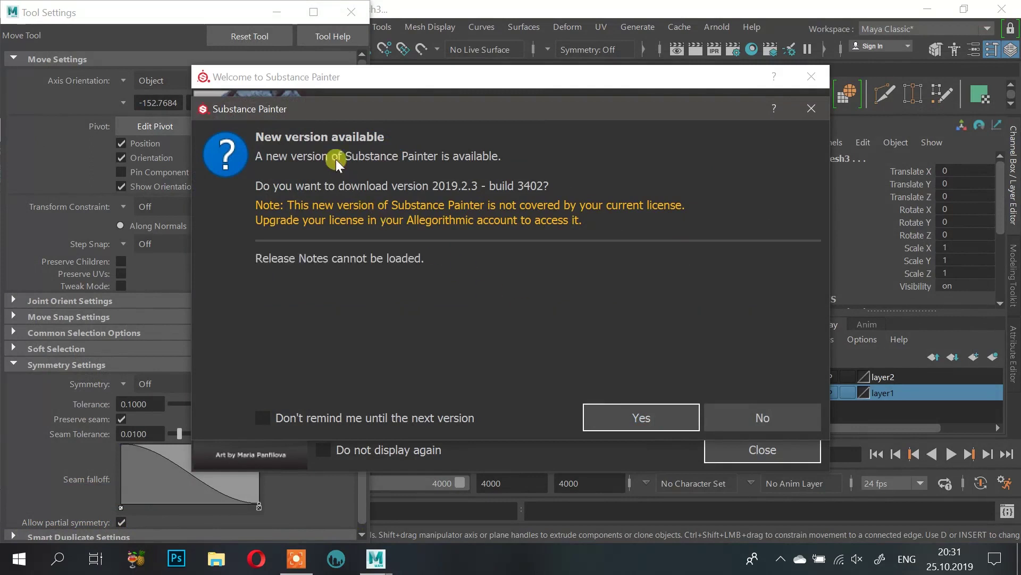
click(771, 426)
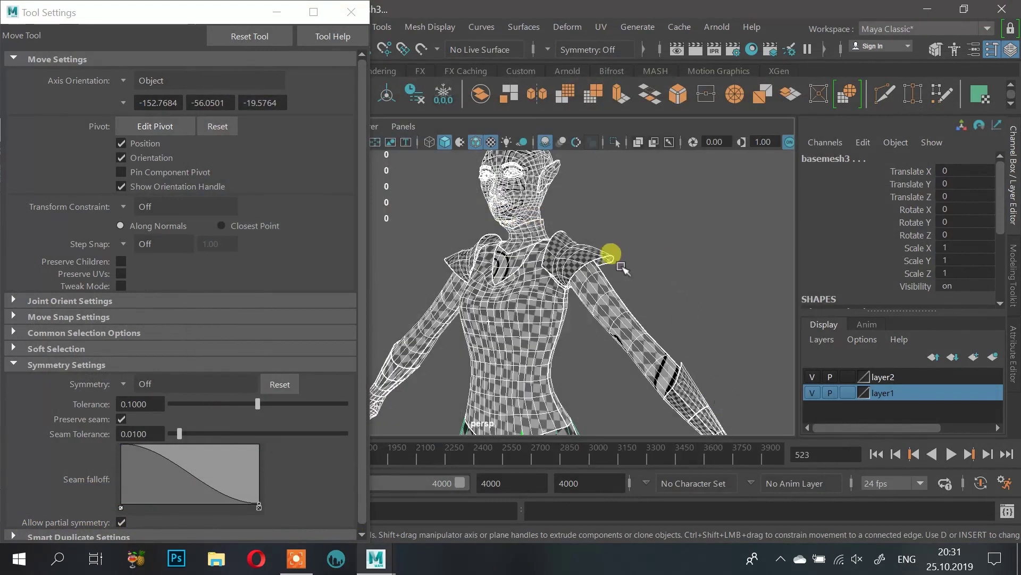
click(1001, 8)
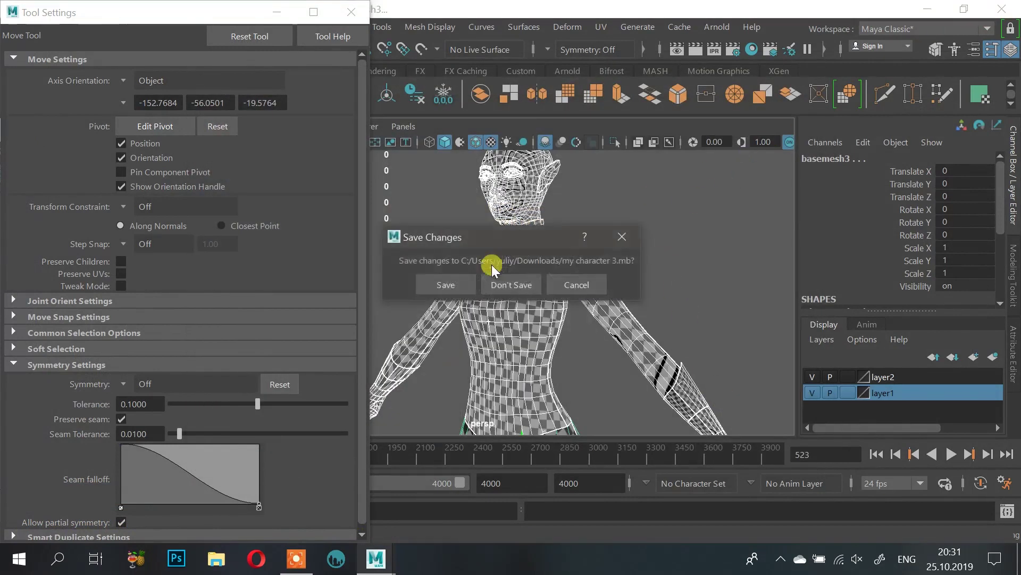
click(446, 285)
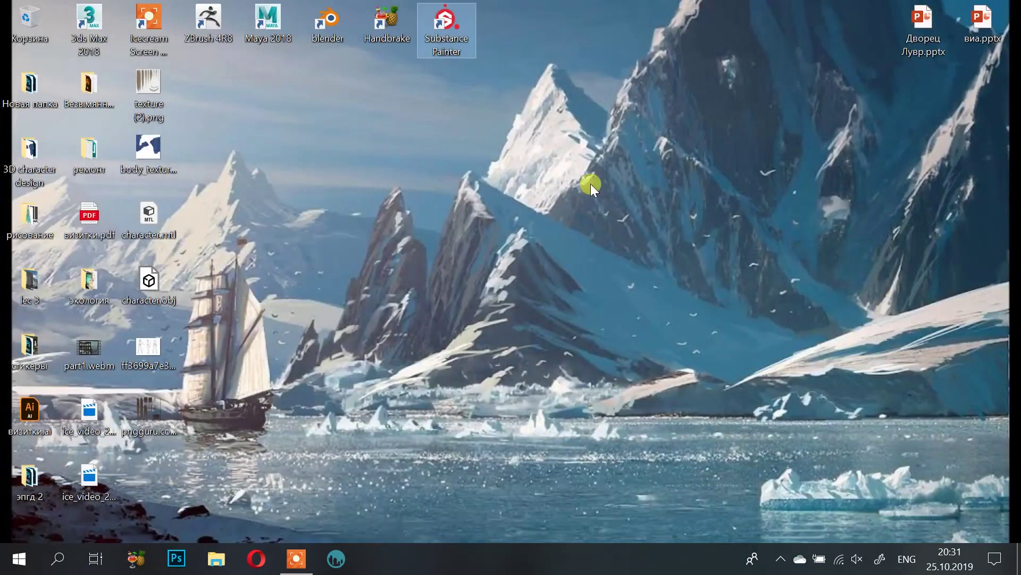
Step: Launch Substance Painter from the desktop, continue past the TDR warning, decline the new version and dismiss the welcome window
double_click(469, 47)
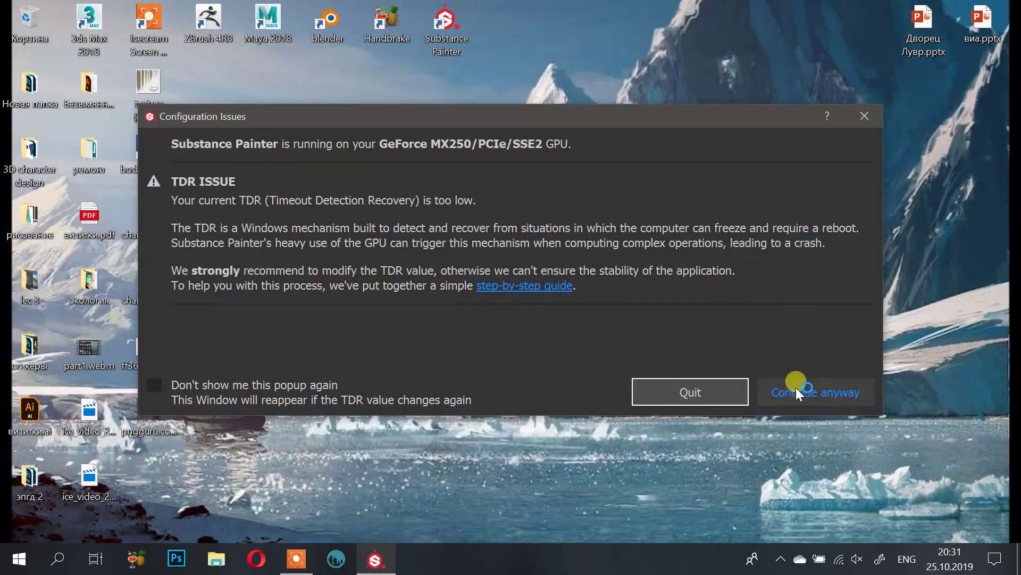
click(796, 388)
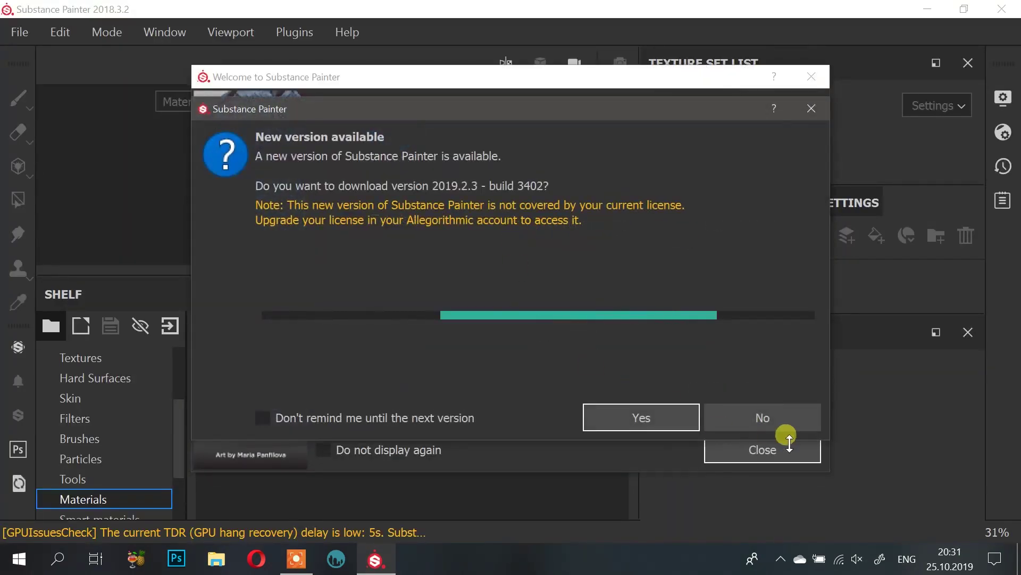
click(786, 417)
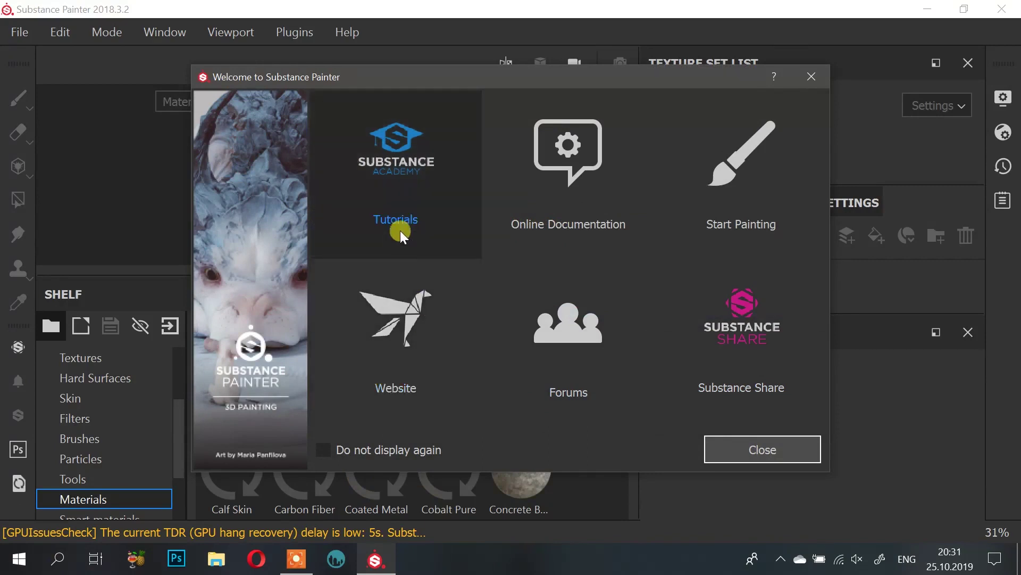
click(733, 453)
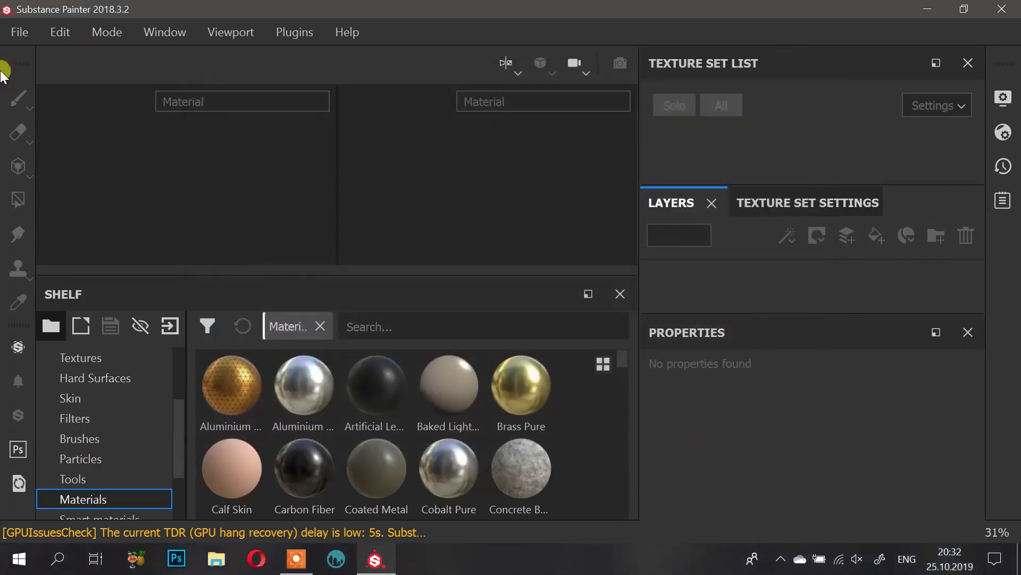
Step: Start a new Substance Painter project for the exported character
click(27, 34)
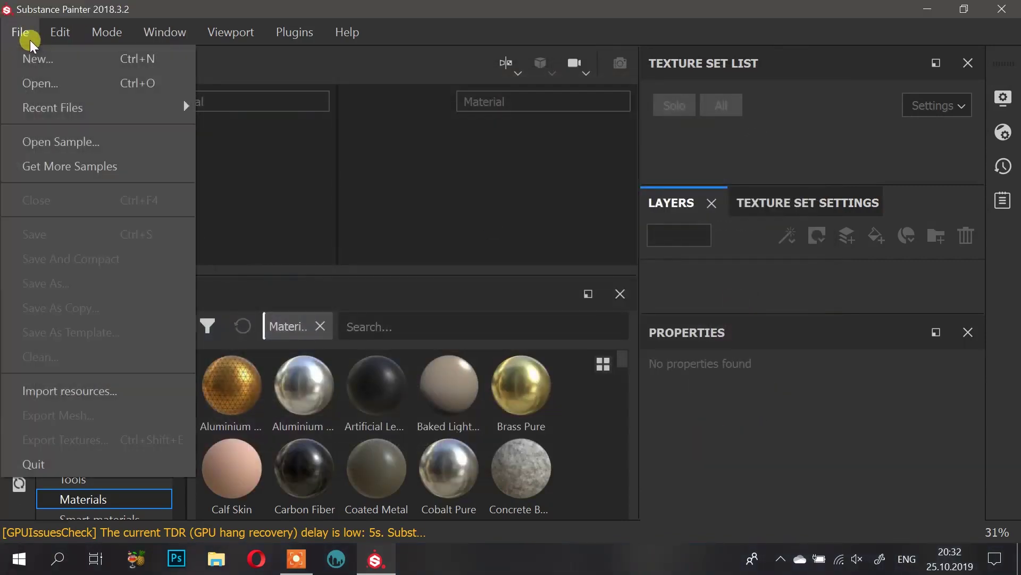
click(68, 85)
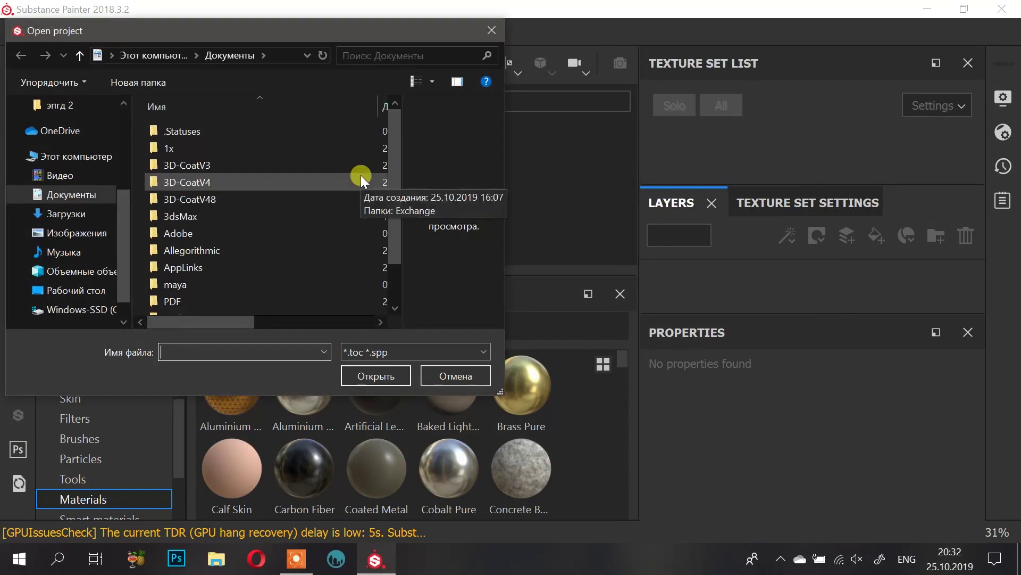
click(409, 351)
click(410, 355)
click(439, 368)
Step: Try to import character.obj from the desktop as a resource and close the import dialog
click(20, 32)
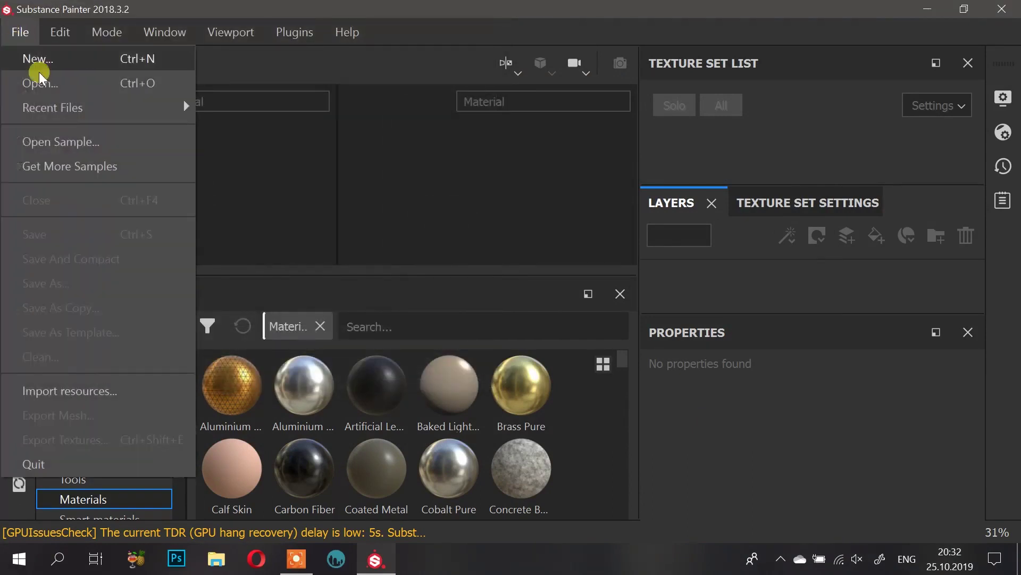
click(92, 391)
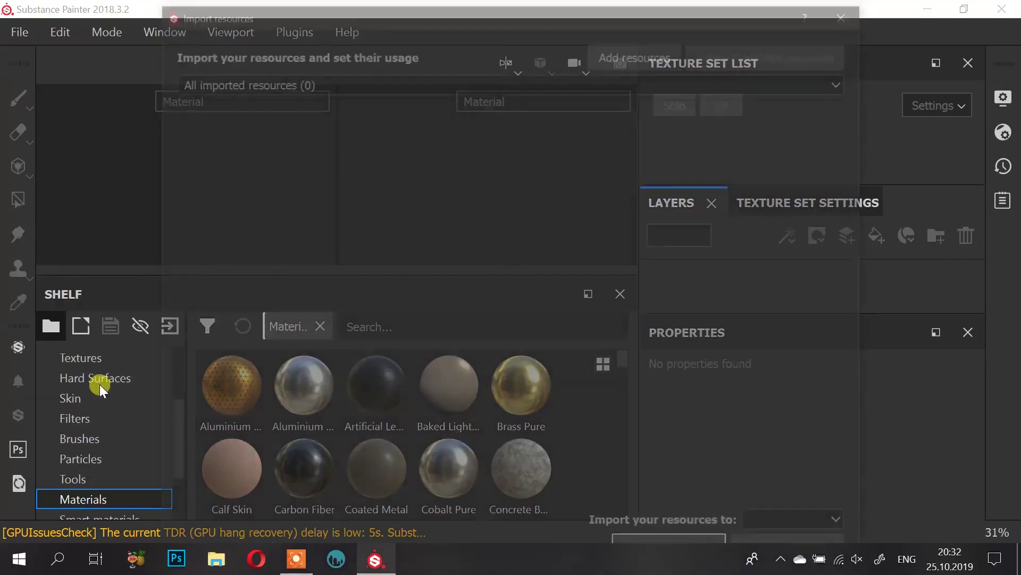
click(637, 52)
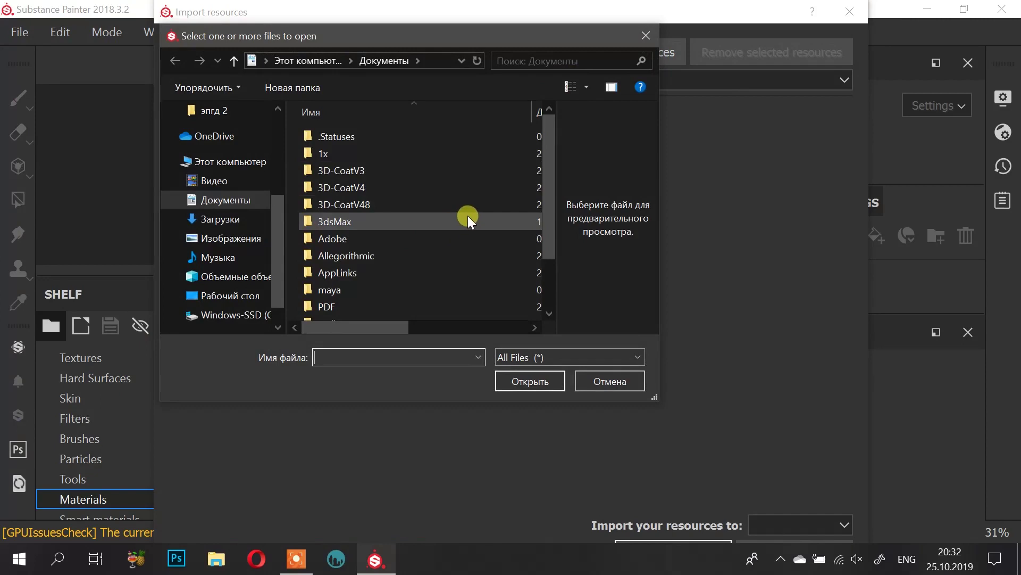
scroll(468, 216, down, 2)
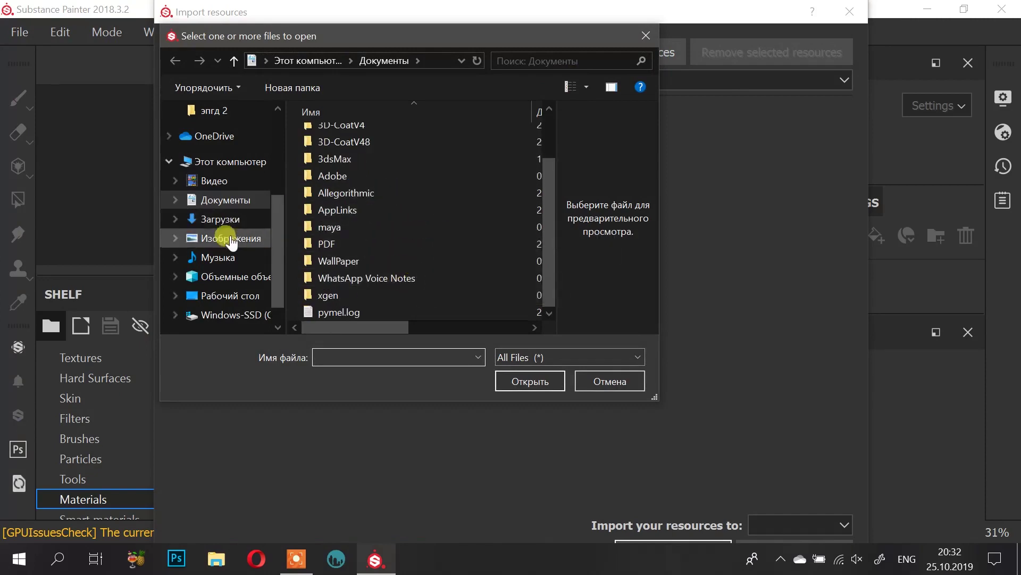
click(218, 295)
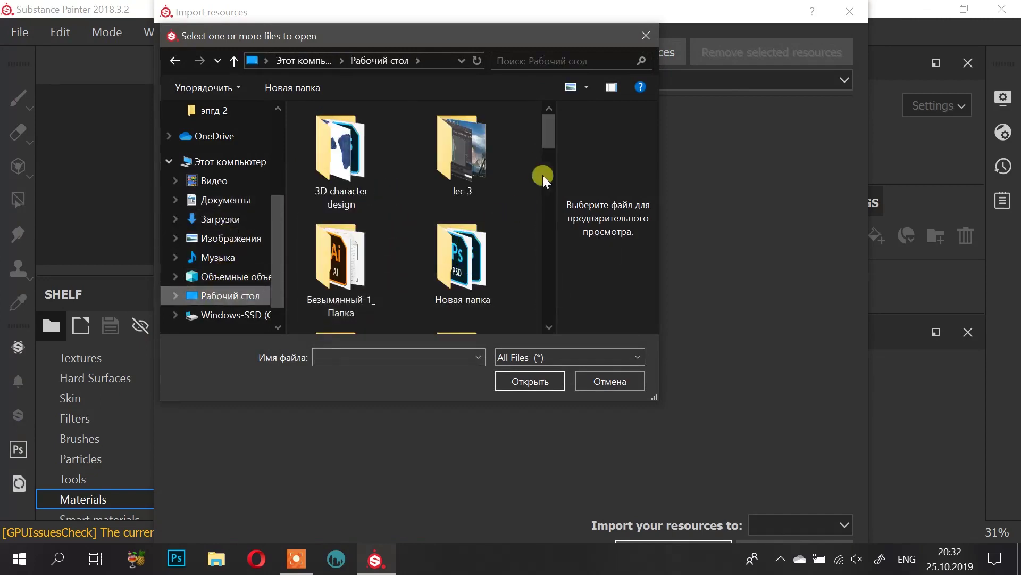
drag(553, 135, 571, 225)
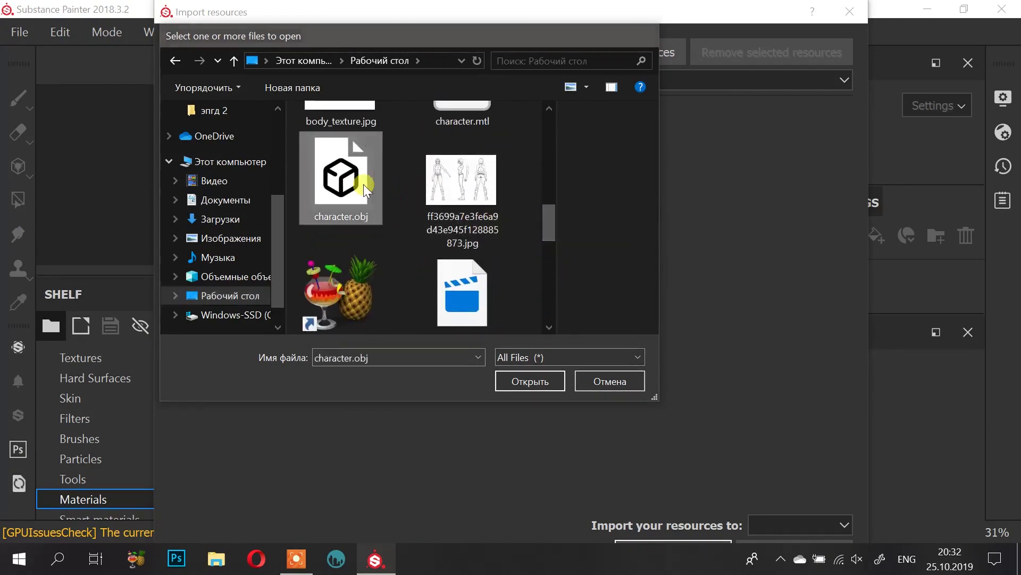
double_click(363, 184)
mouse_move(636, 41)
mouse_down()
mouse_move(626, 137)
mouse_move(641, 52)
mouse_up()
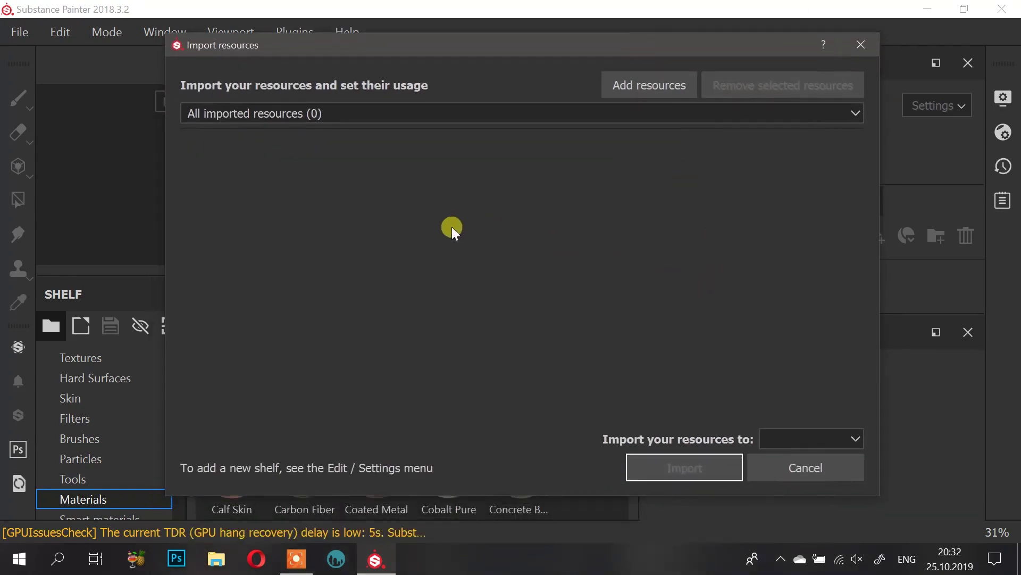
click(863, 42)
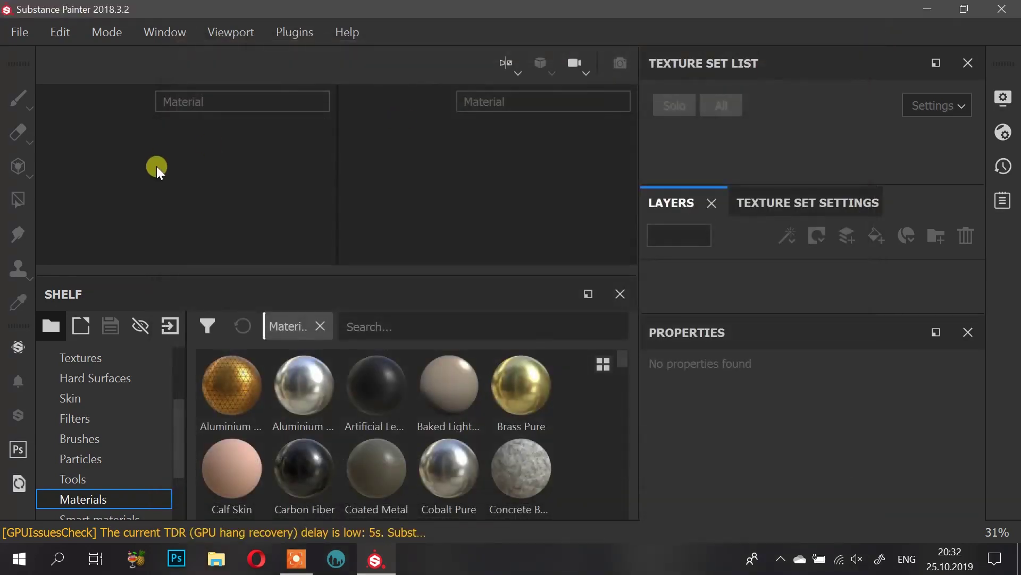
Step: Uncover the desktop and start a new project from the character.obj file
mouse_move(585, 5)
mouse_down()
mouse_move(605, 80)
mouse_move(715, 77)
mouse_up()
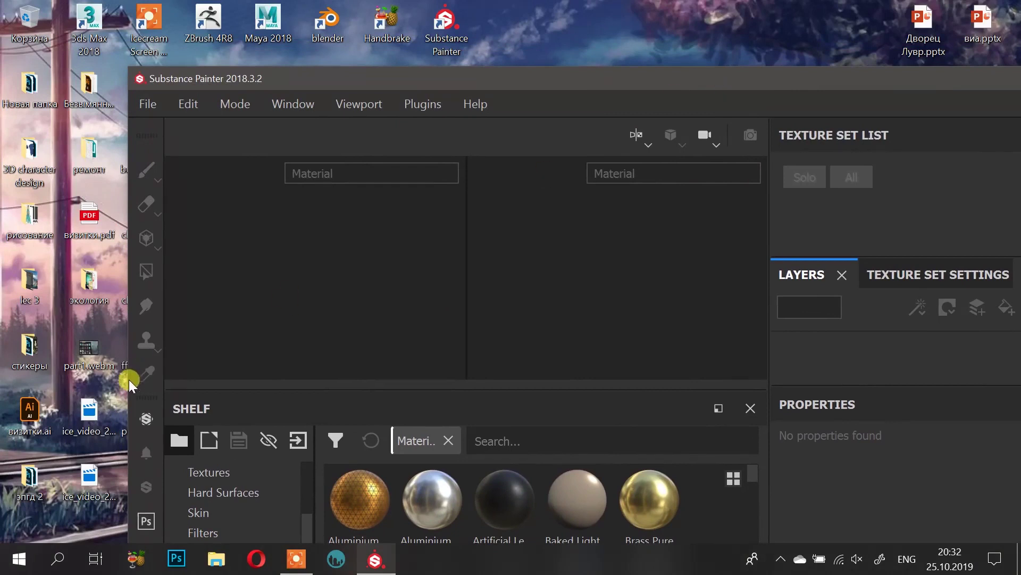
drag(328, 72, 408, 48)
mouse_move(149, 282)
mouse_down()
mouse_move(143, 293)
mouse_move(363, 218)
mouse_up()
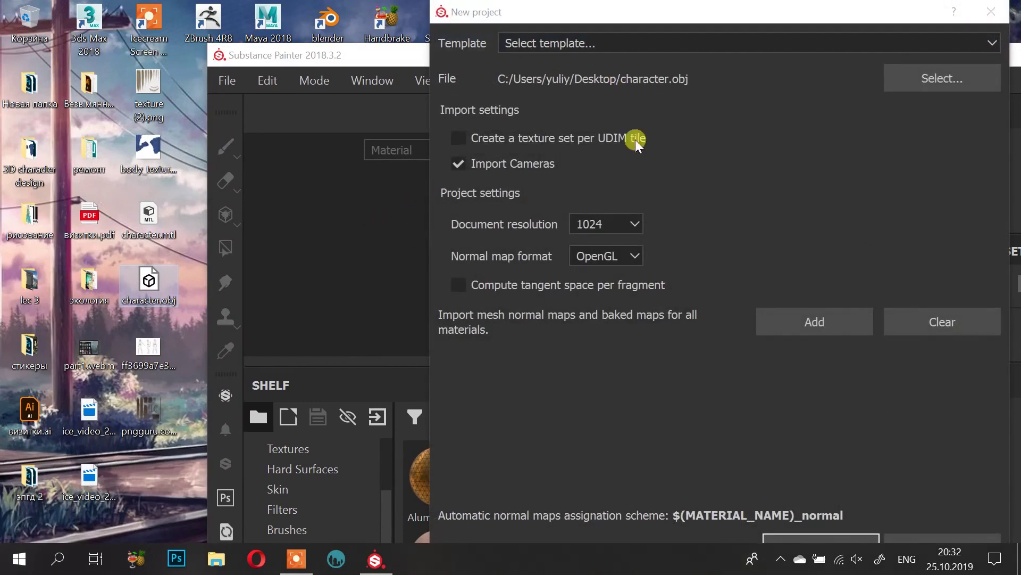
Step: Set the document resolution to 2048, create the project, and maximize the program window
click(605, 224)
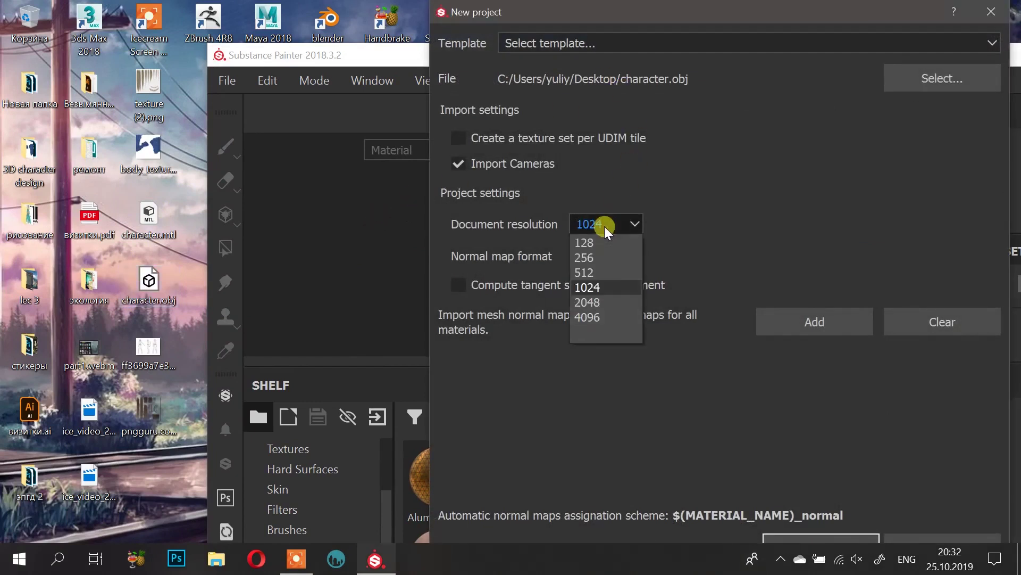
click(605, 302)
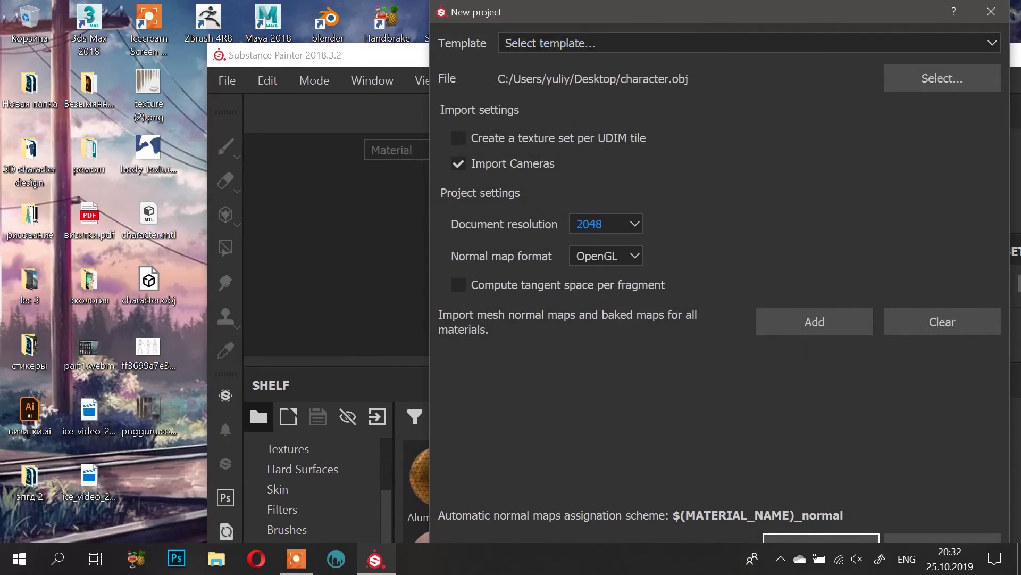
drag(805, 1, 807, 73)
drag(815, 34, 808, 12)
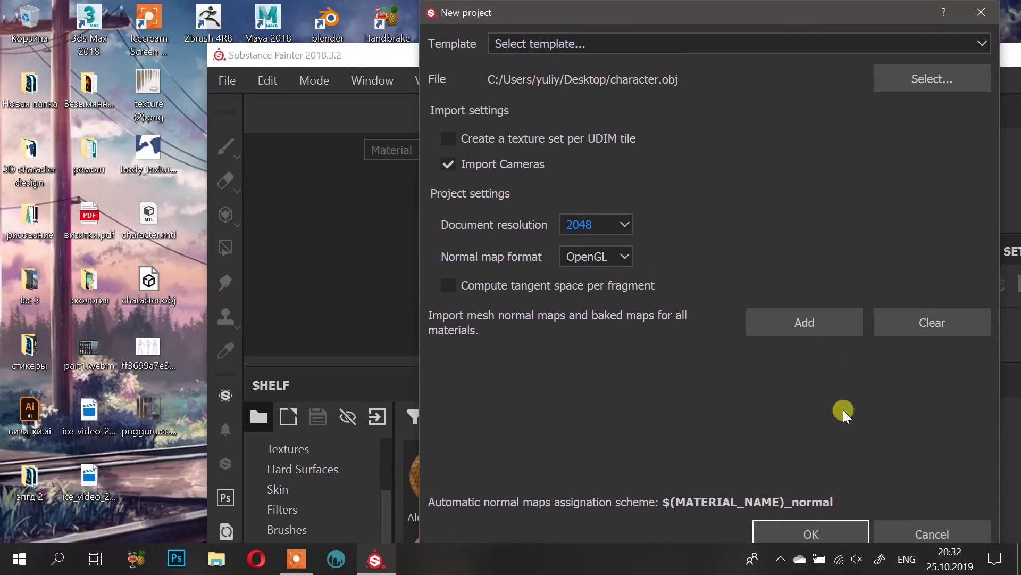
click(825, 528)
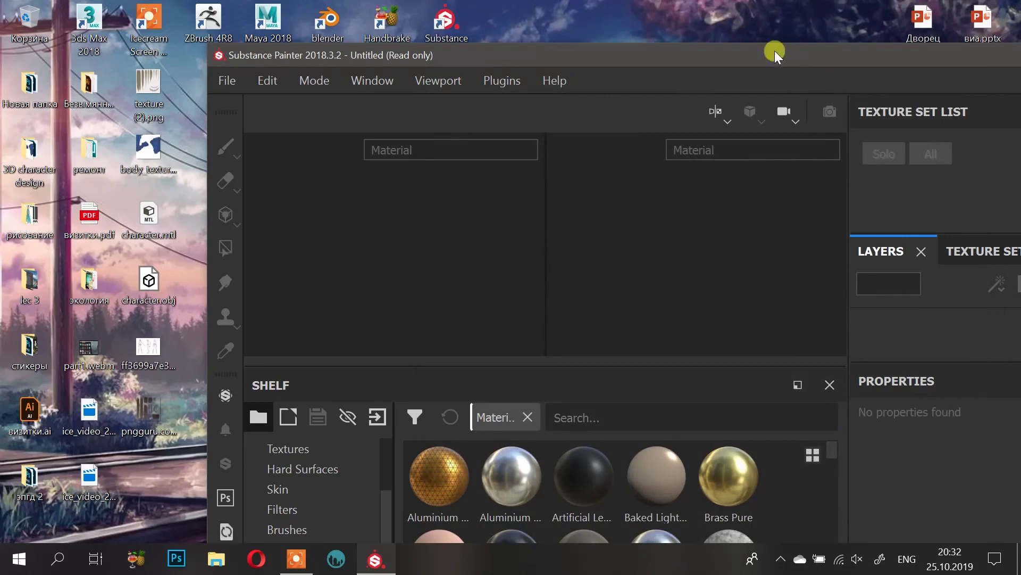
double_click(651, 56)
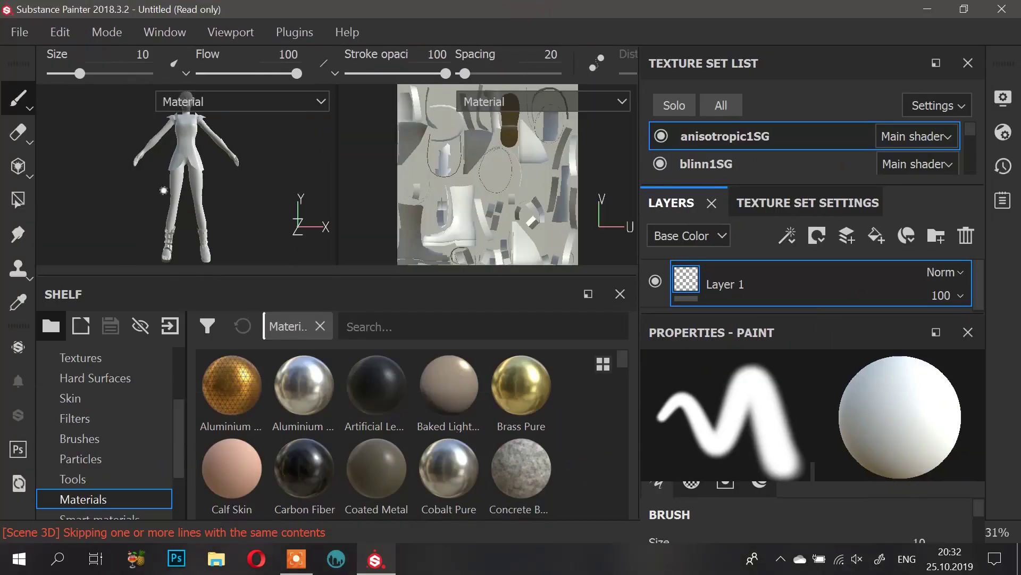
Step: Examine the character's strapped sandal and lower leg up close from several angles
alt+drag(215, 215, 188, 226)
alt+right_drag(187, 226, 229, 258)
alt+middle_drag(229, 258, 252, 143)
alt+right_drag(155, 157, 240, 130)
alt+middle_drag(240, 130, 200, 192)
alt+right_drag(186, 193, 226, 195)
alt+middle_drag(226, 195, 210, 196)
alt+drag(210, 196, 171, 201)
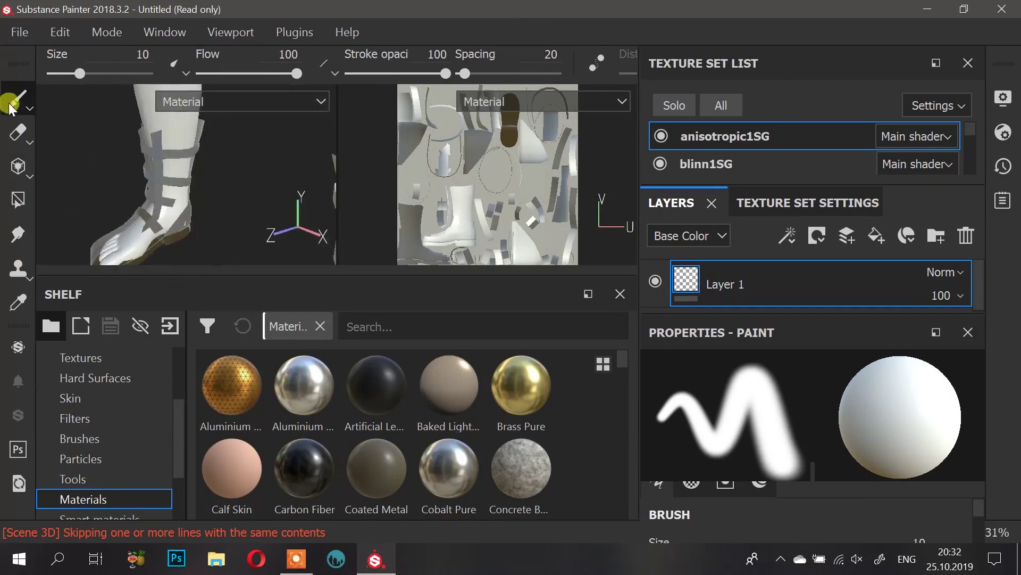
Step: Reduce the paint brush size to 3.04 over the character's boot
mouse_move(208, 175)
alt+mouse_down()
mouse_move(155, 151)
mouse_move(255, 133)
mouse_move(181, 159)
mouse_move(227, 153)
mouse_move(276, 168)
mouse_move(142, 171)
mouse_move(141, 157)
mouse_move(256, 177)
alt+mouse_up()
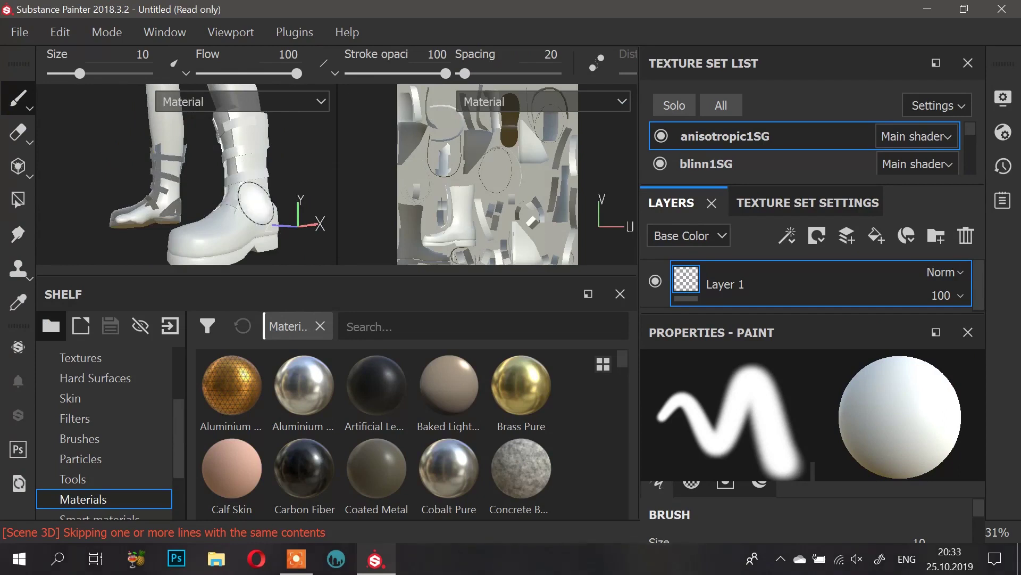
mouse_move(226, 182)
alt+right_down()
mouse_move(219, 155)
mouse_move(244, 191)
mouse_move(235, 137)
mouse_move(278, 162)
mouse_move(218, 190)
mouse_move(236, 185)
mouse_move(215, 171)
mouse_move(232, 167)
alt+right_up()
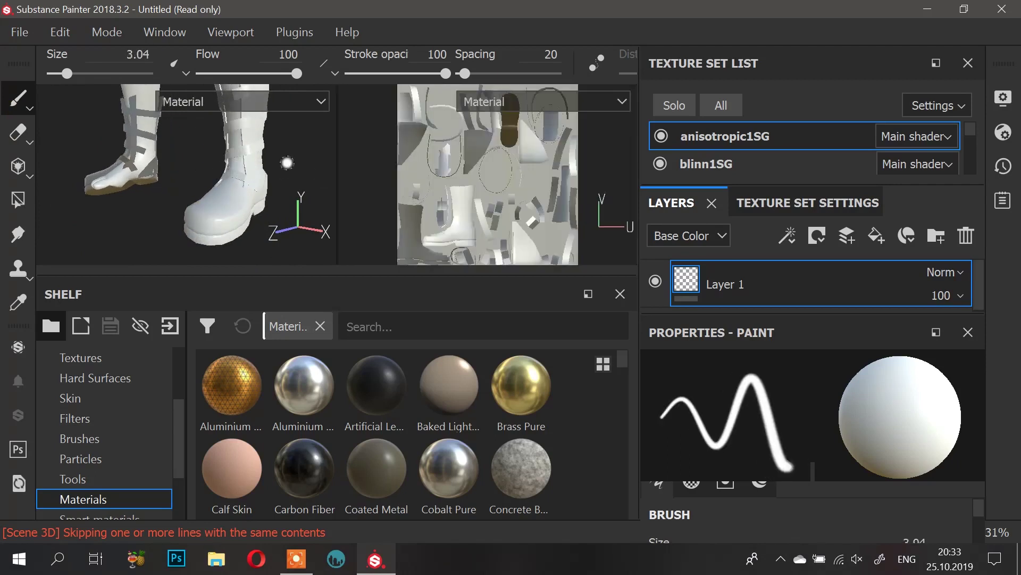
alt+right_drag(296, 141, 246, 169)
Step: Examine the legs and the full character model from a greater distance
scroll(260, 165, down, 6)
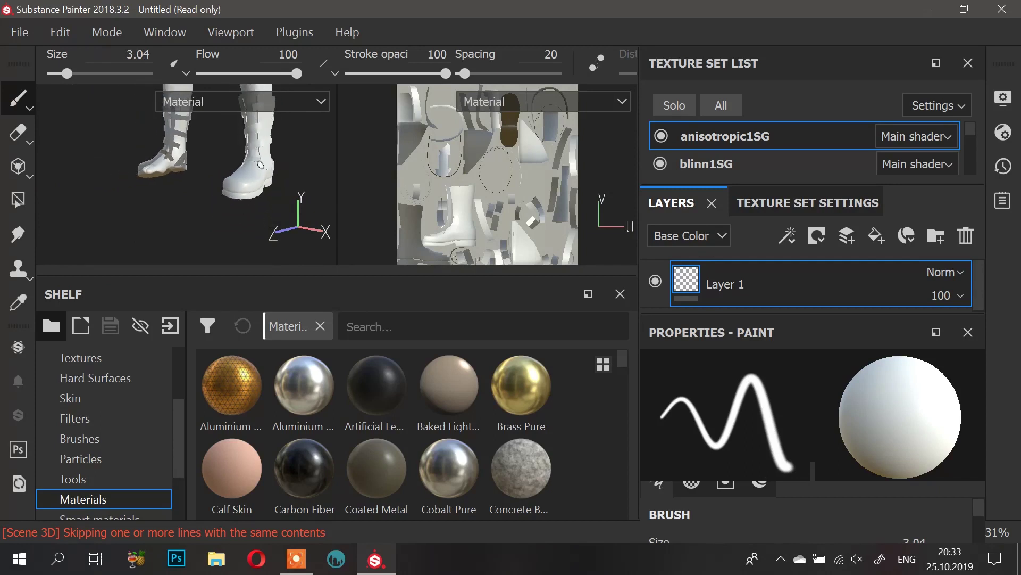
scroll(260, 166, down, 1)
scroll(261, 164, down, 3)
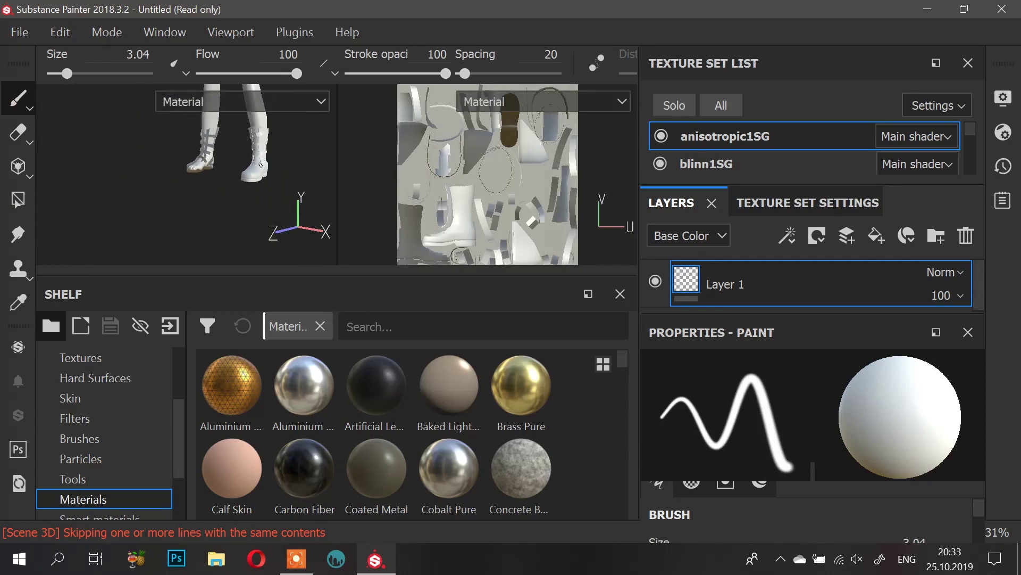
scroll(261, 165, down, 1)
alt+middle_drag(284, 126, 237, 232)
scroll(280, 141, up, 2)
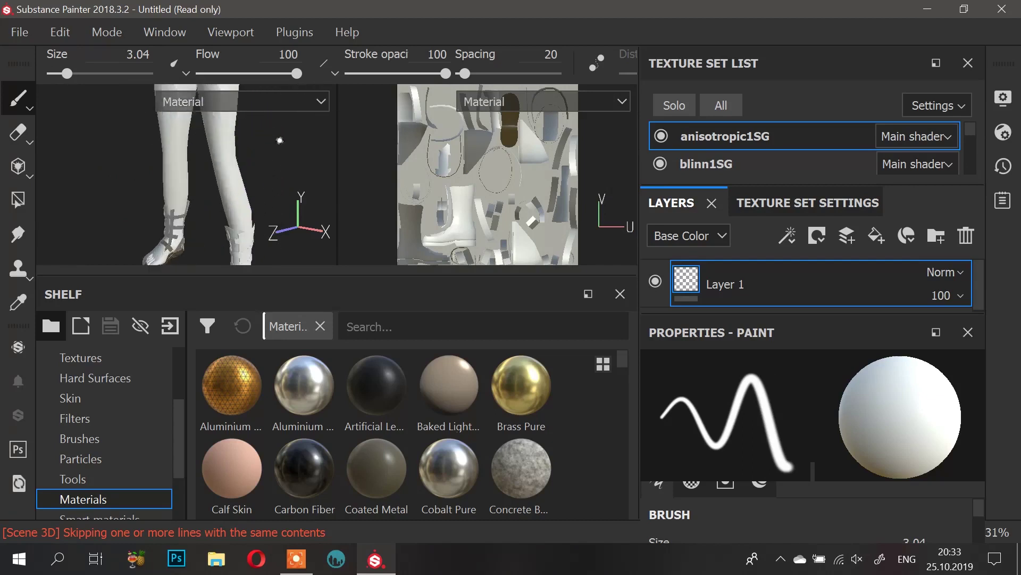
scroll(277, 137, down, 3)
scroll(272, 134, down, 3)
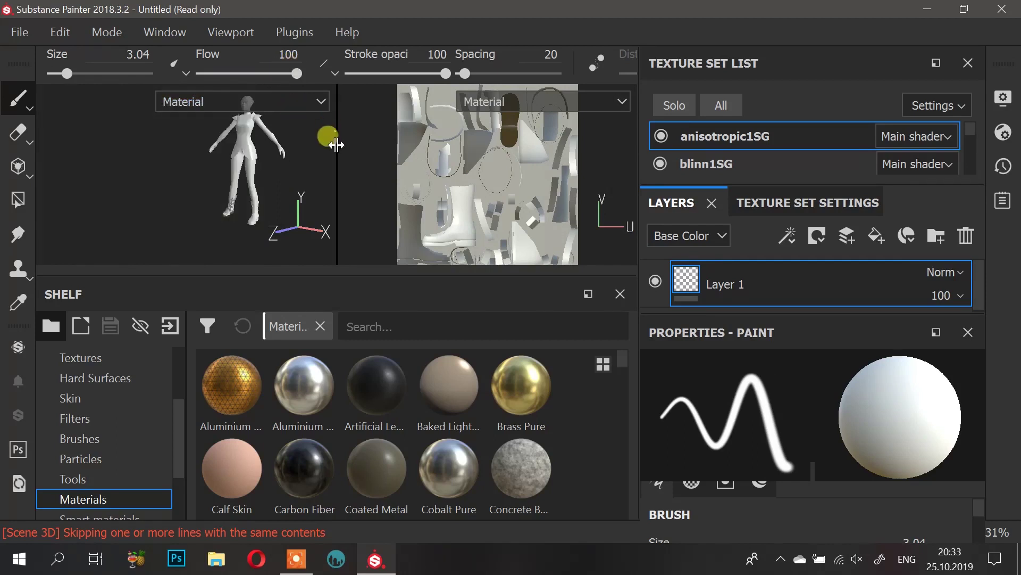
Step: Compare the UV layouts of texture sets lambert6SG and lambert5SG, and display only lambert6SG
scroll(899, 136, down, 4)
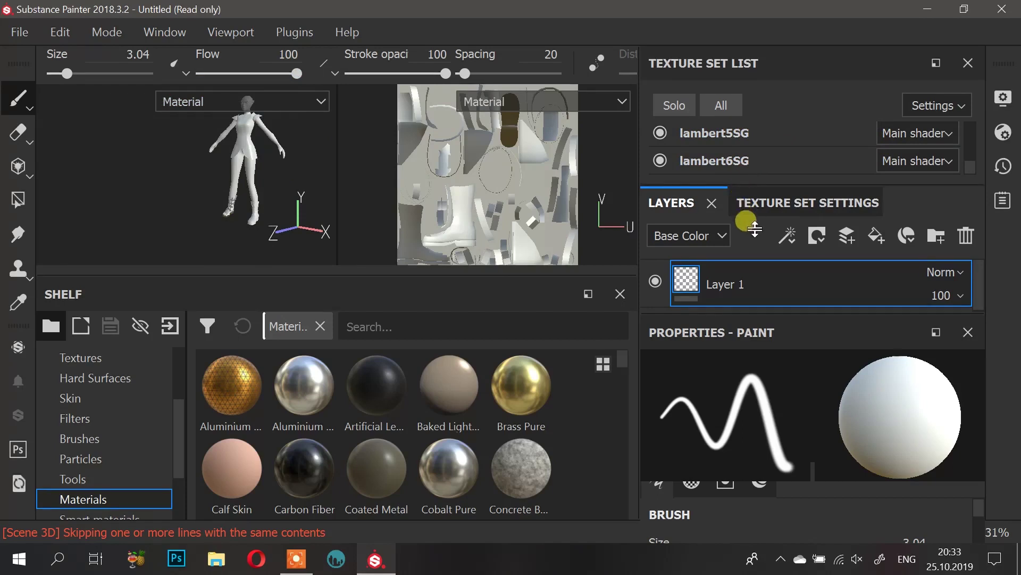
click(755, 168)
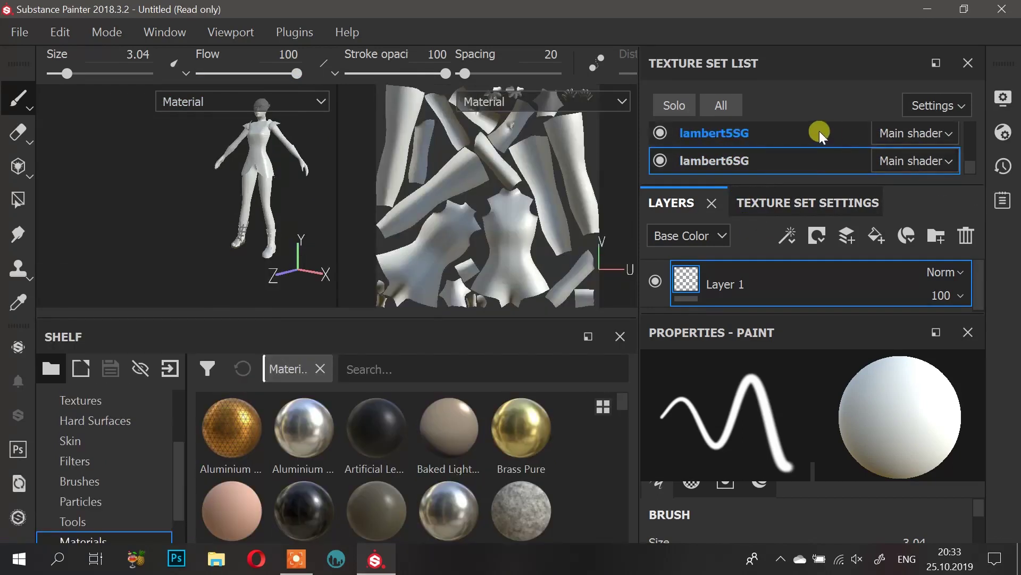
click(842, 157)
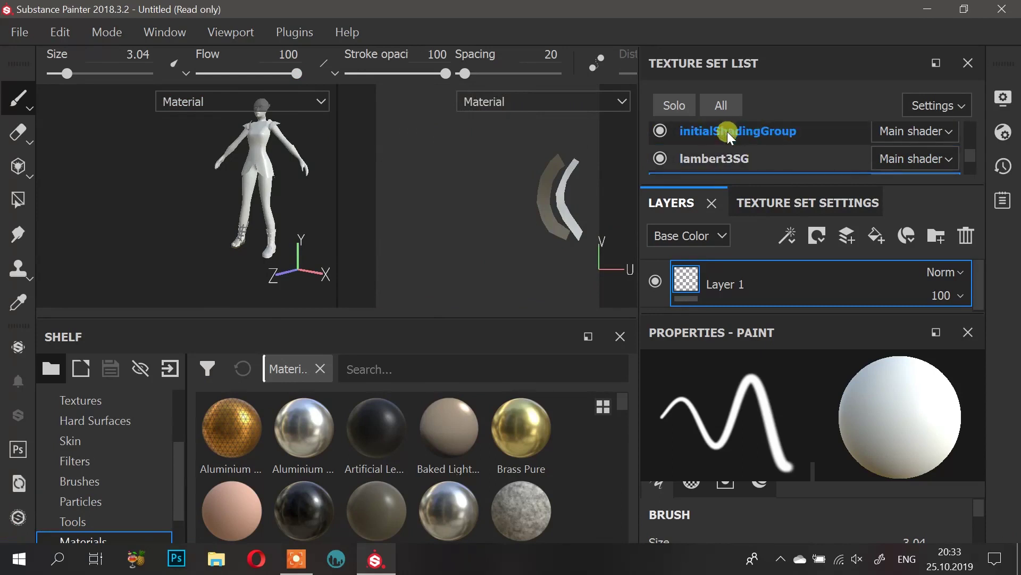
scroll(798, 158, down, 3)
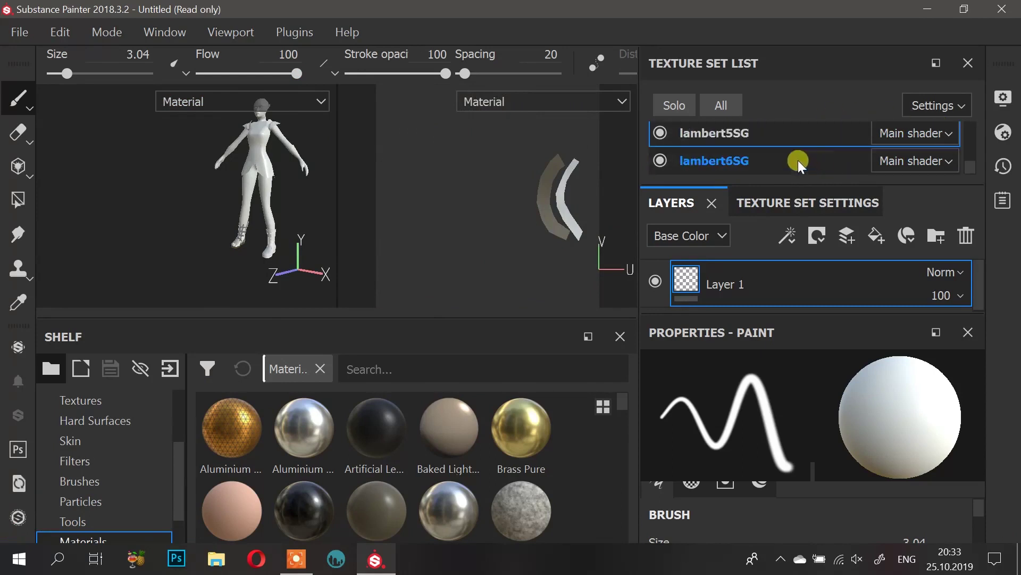
click(807, 156)
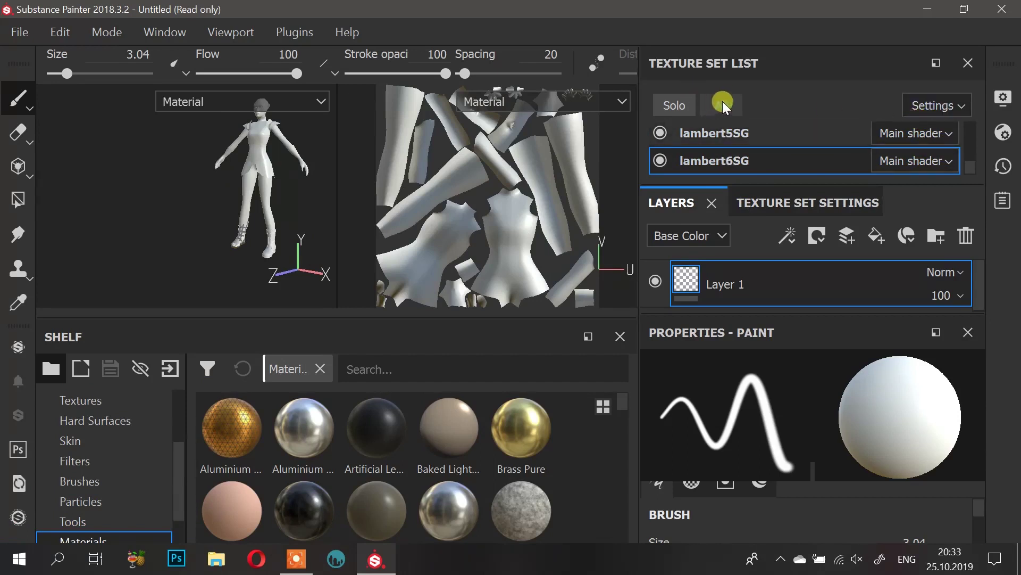
click(675, 107)
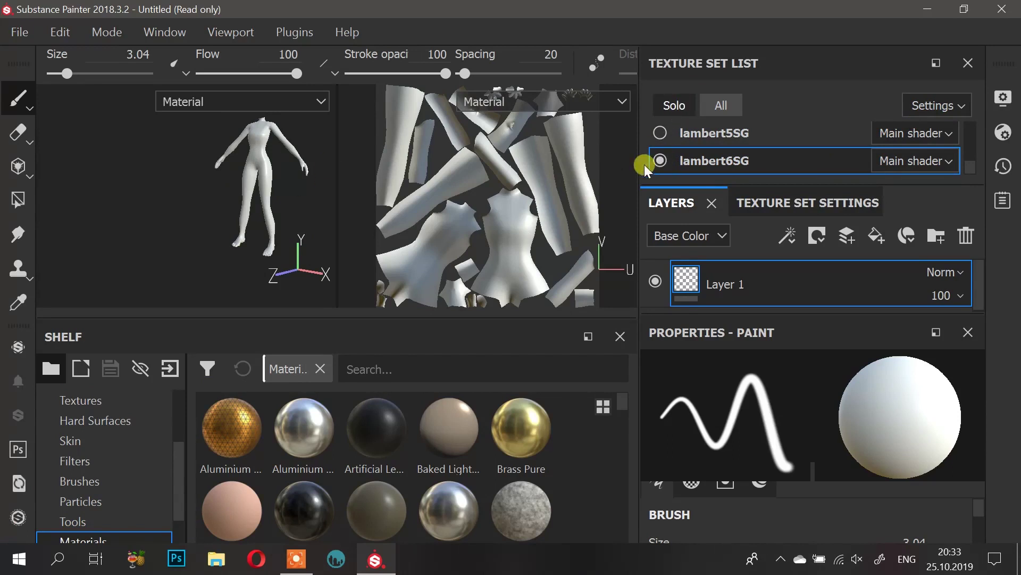
Step: Hide lambert6SG and toggle lambert5SG, anisotropic1SG and blinn1SG to check which character parts each covers
click(659, 160)
click(660, 133)
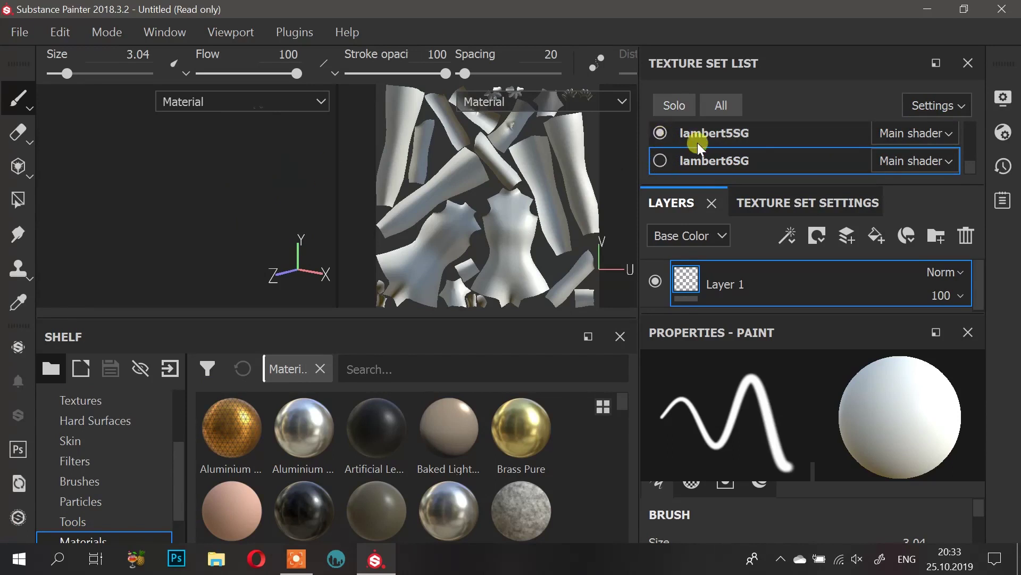
scroll(965, 159, up, 4)
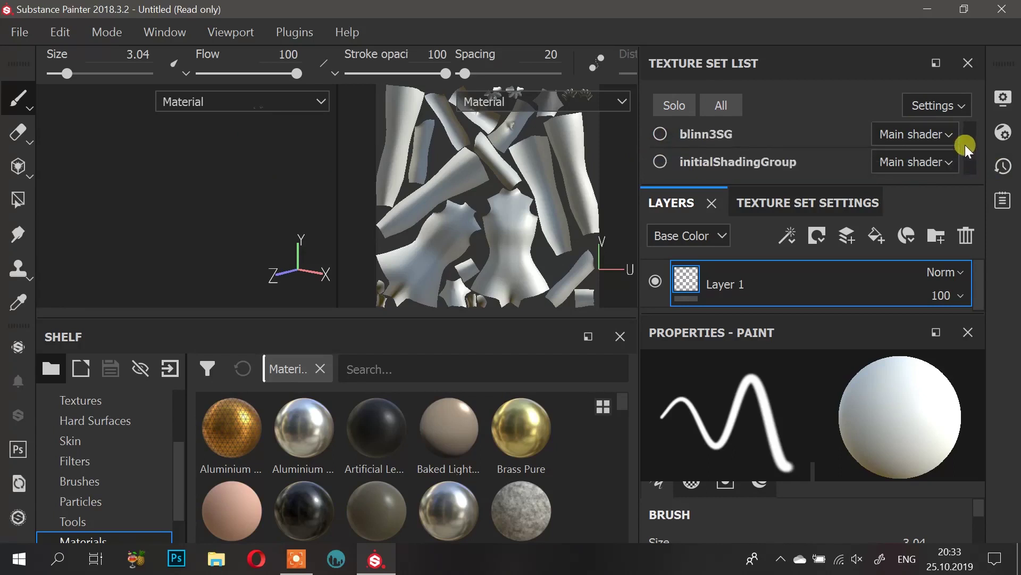
click(671, 136)
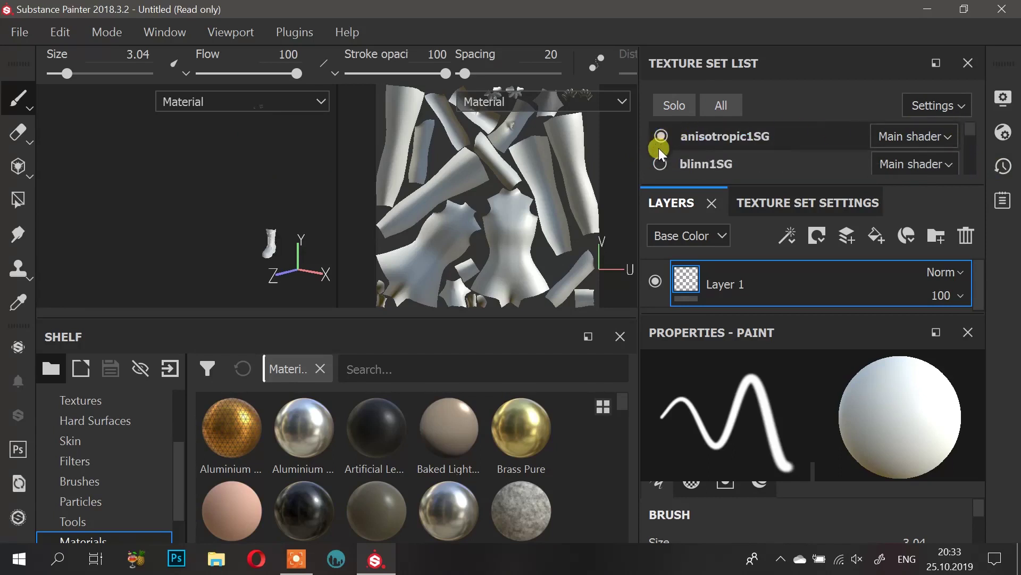
click(654, 162)
click(655, 161)
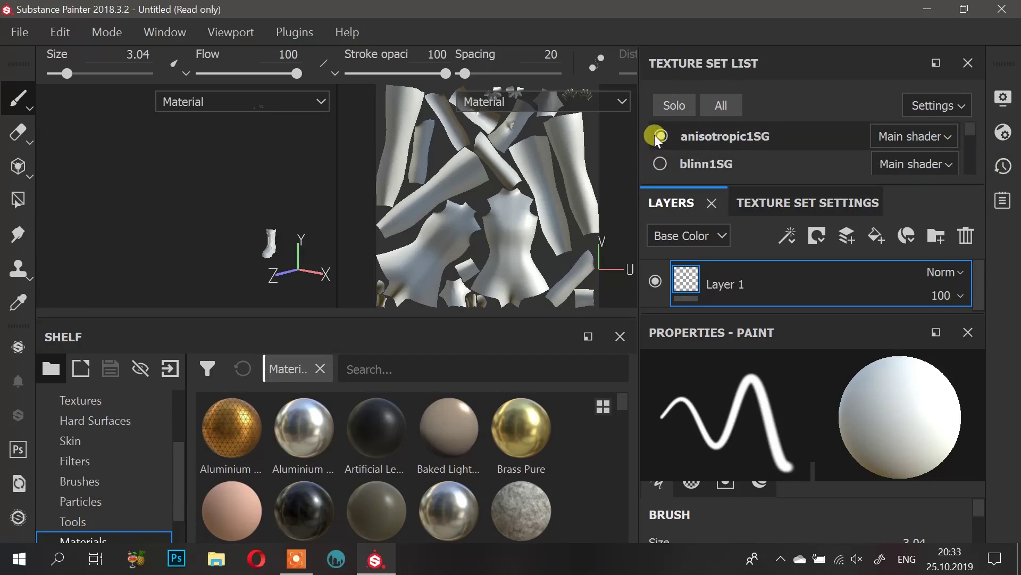
click(658, 137)
Step: Toggle initialShadingGroup, lambert3SG and lambert6SG to compare their coverage, leaving lambert5SG and lambert6SG hidden
scroll(663, 146, down, 2)
click(661, 142)
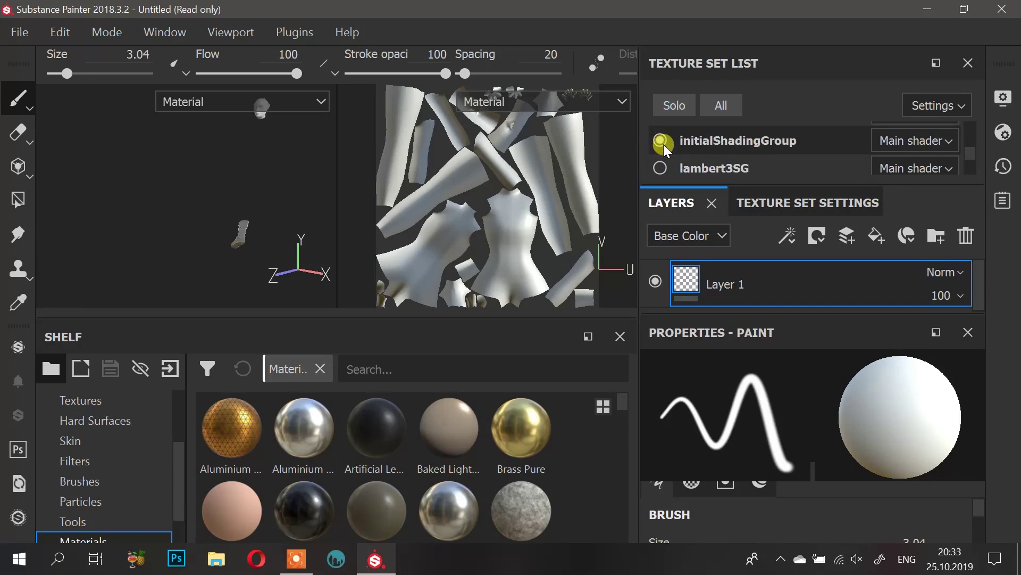
click(662, 141)
click(661, 167)
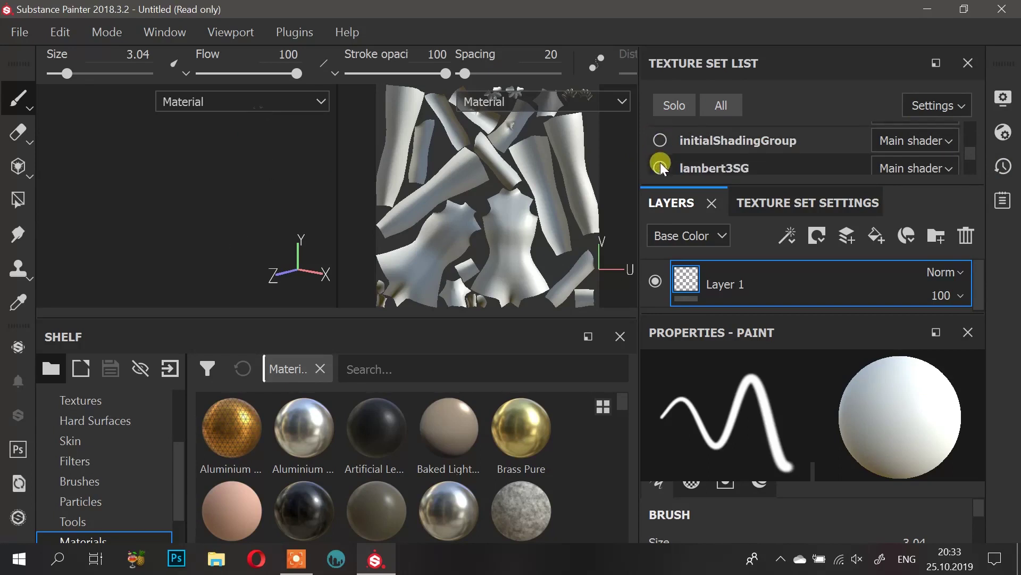
scroll(662, 167, down, 2)
click(661, 161)
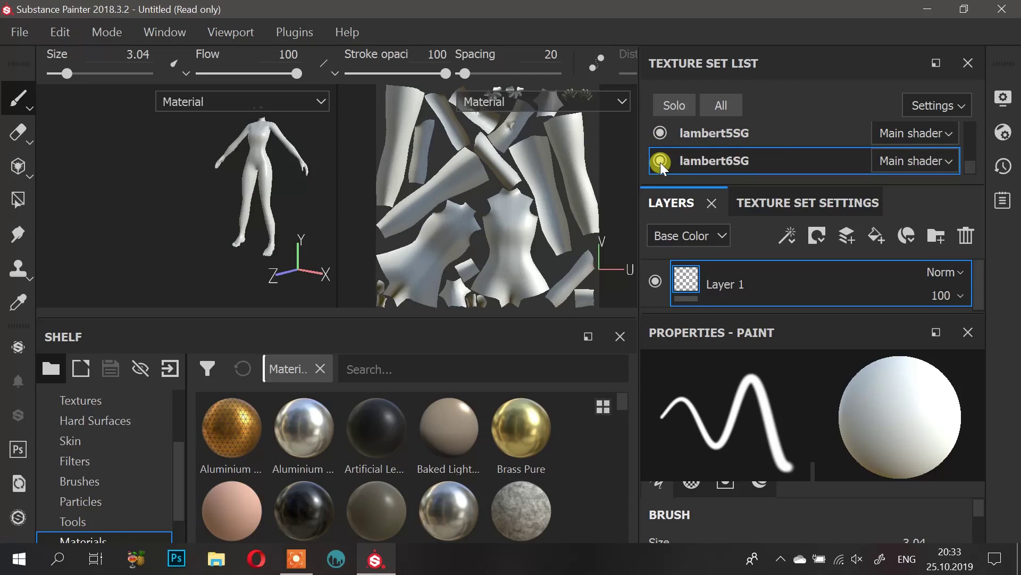
click(661, 161)
click(659, 160)
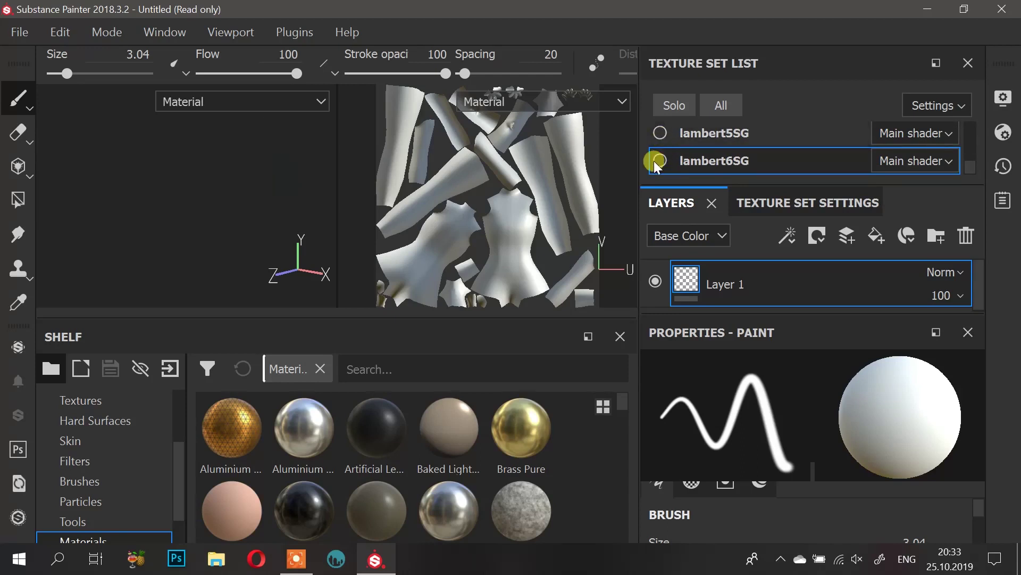
click(660, 161)
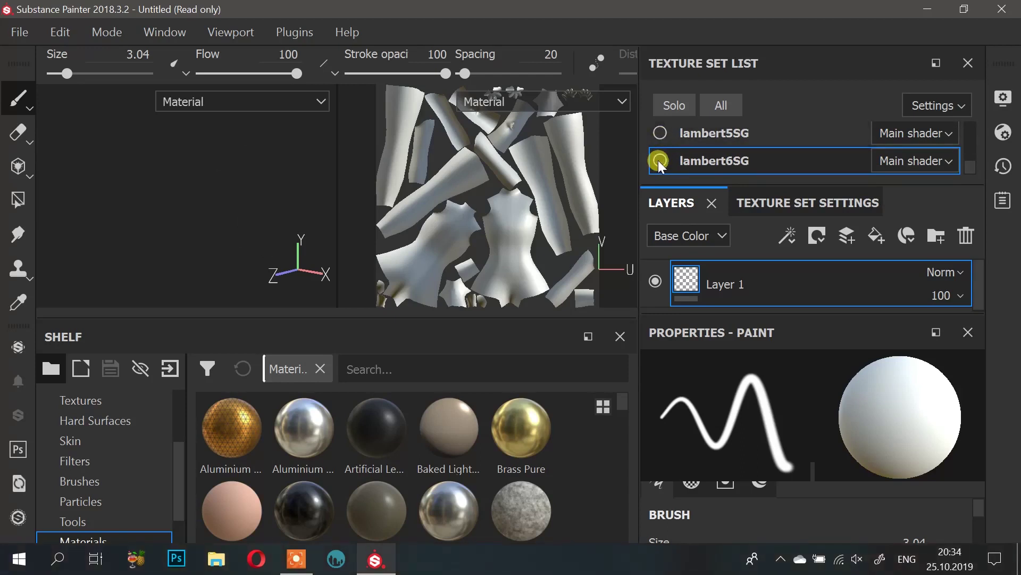
Step: Display initialShadingGroup and lambert3SG together to see which parts of the character they cover
scroll(662, 160, up, 3)
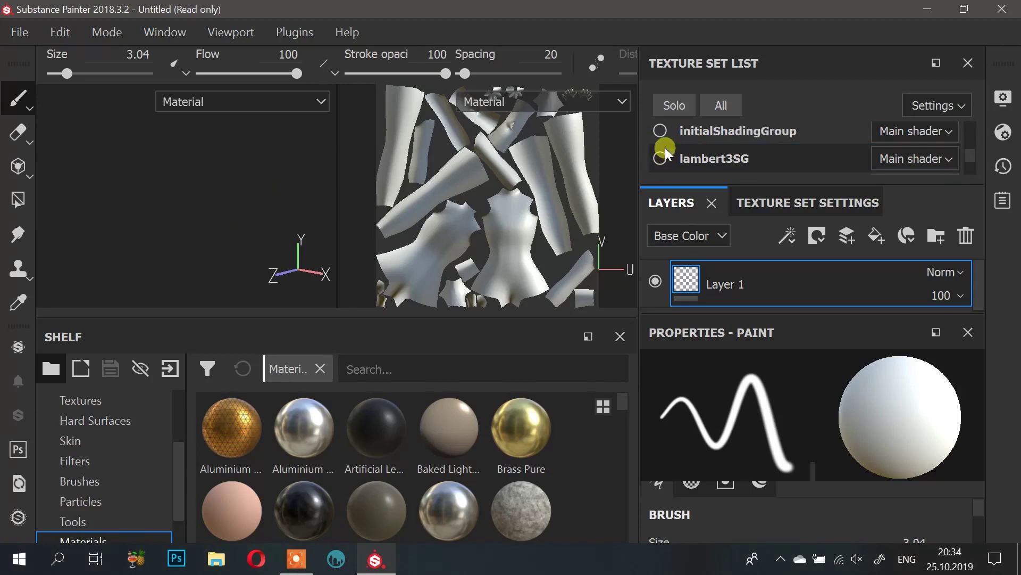
scroll(662, 159, down, 1)
click(660, 131)
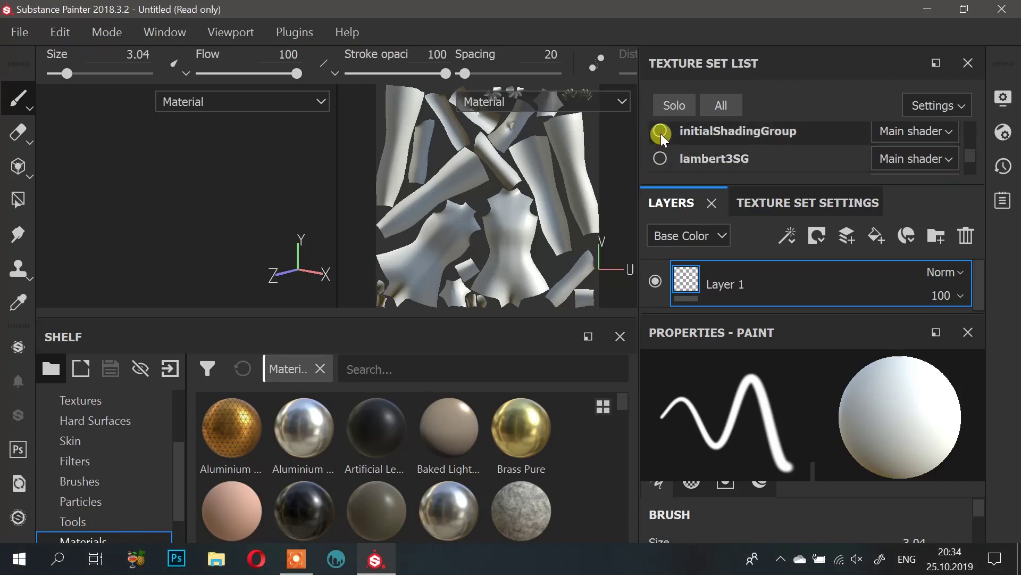
scroll(253, 144, up, 6)
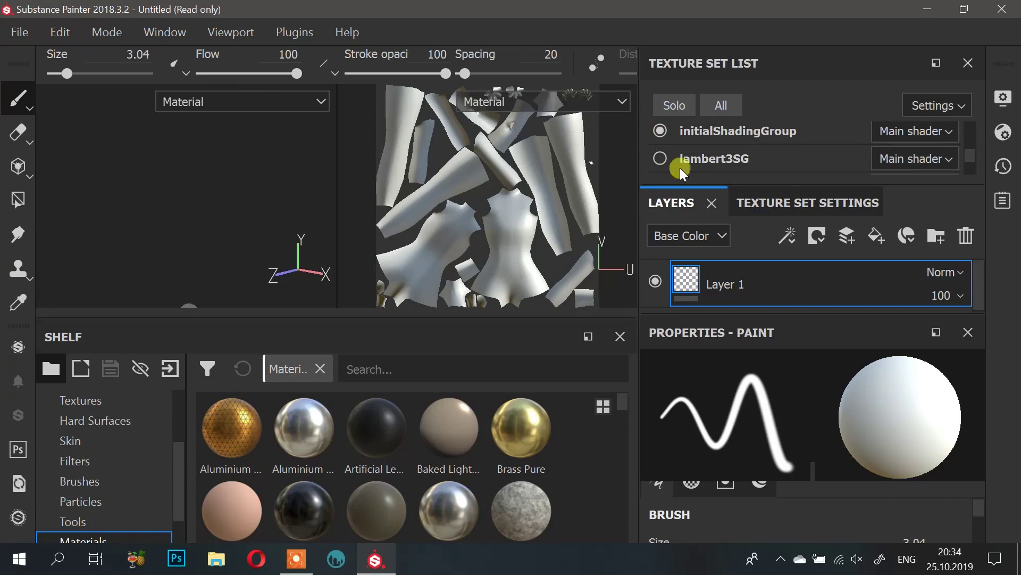
click(661, 158)
scroll(292, 165, up, 3)
scroll(148, 178, down, 4)
click(720, 155)
scroll(725, 155, down, 2)
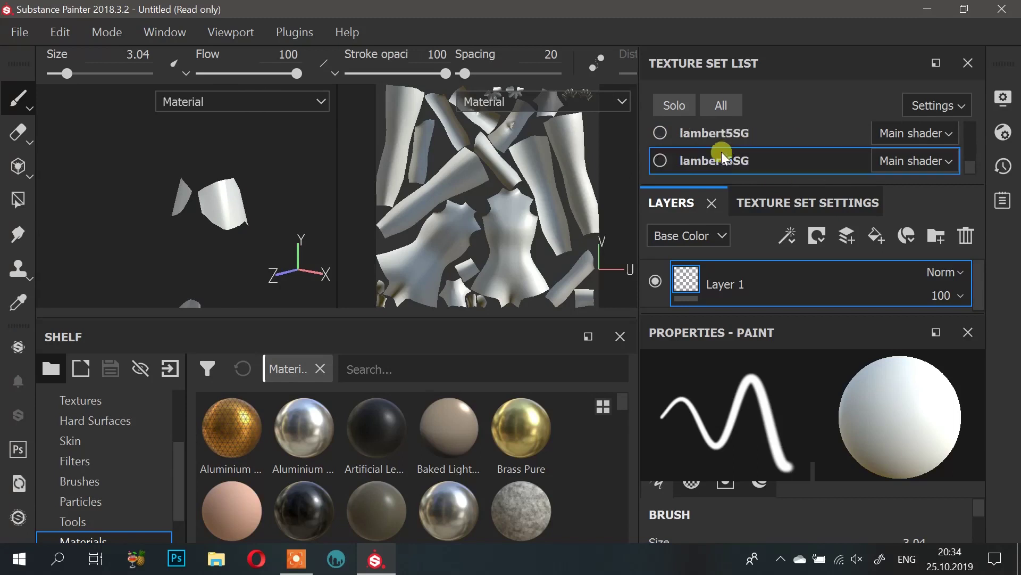
Step: Display texture sets blinn1SG and blinn2SG as well, and examine the torso and hands up close
scroll(727, 153, up, 5)
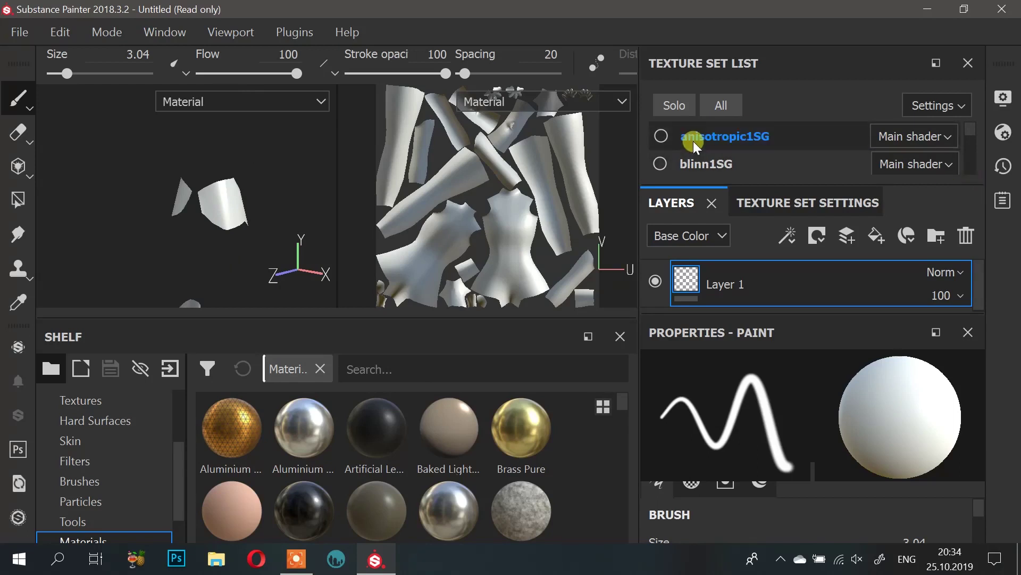
click(668, 168)
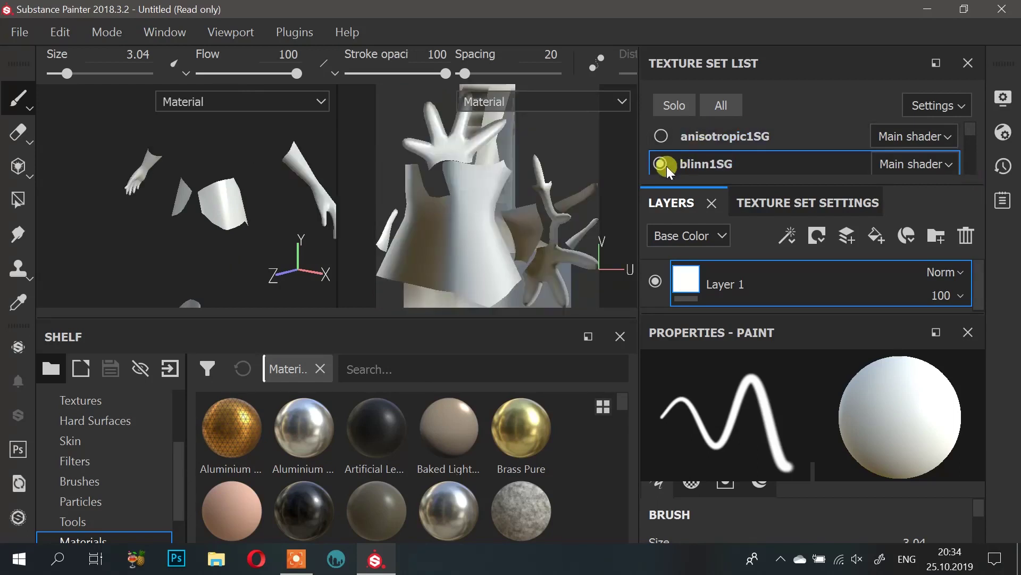
scroll(668, 168, down, 1)
click(666, 142)
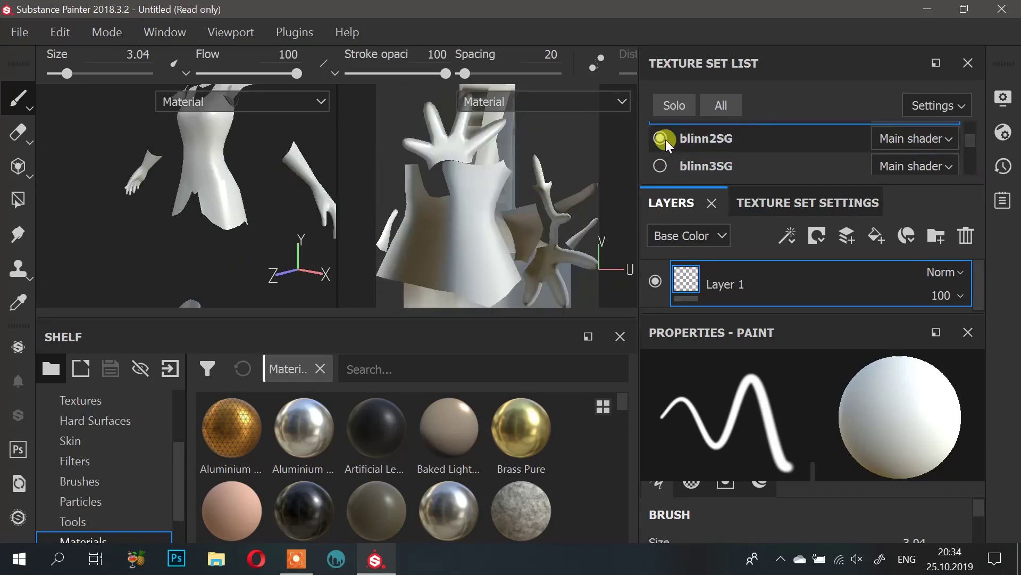
scroll(263, 182, up, 1)
scroll(263, 182, down, 2)
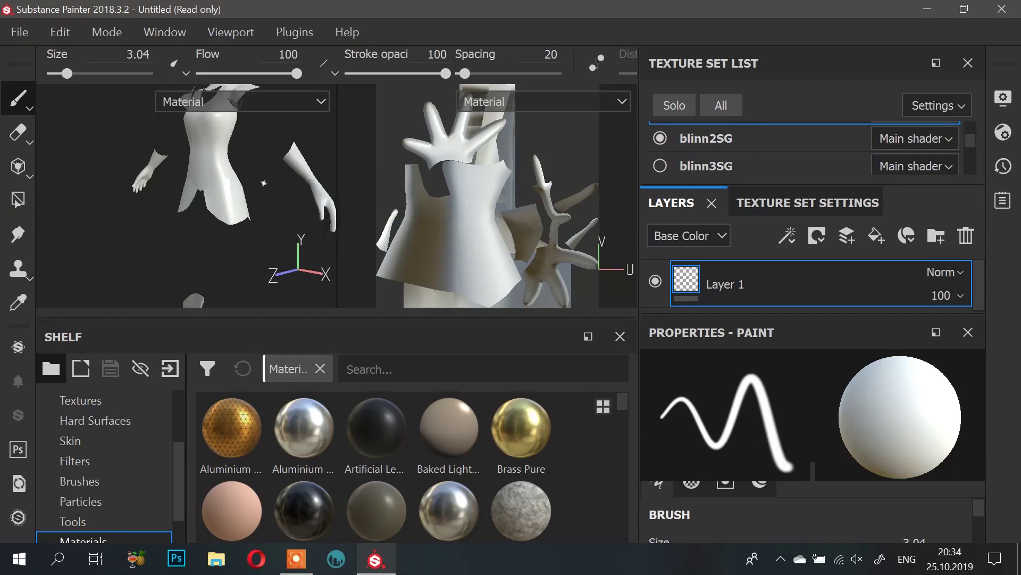
alt+drag(263, 182, 259, 123)
scroll(259, 123, up, 8)
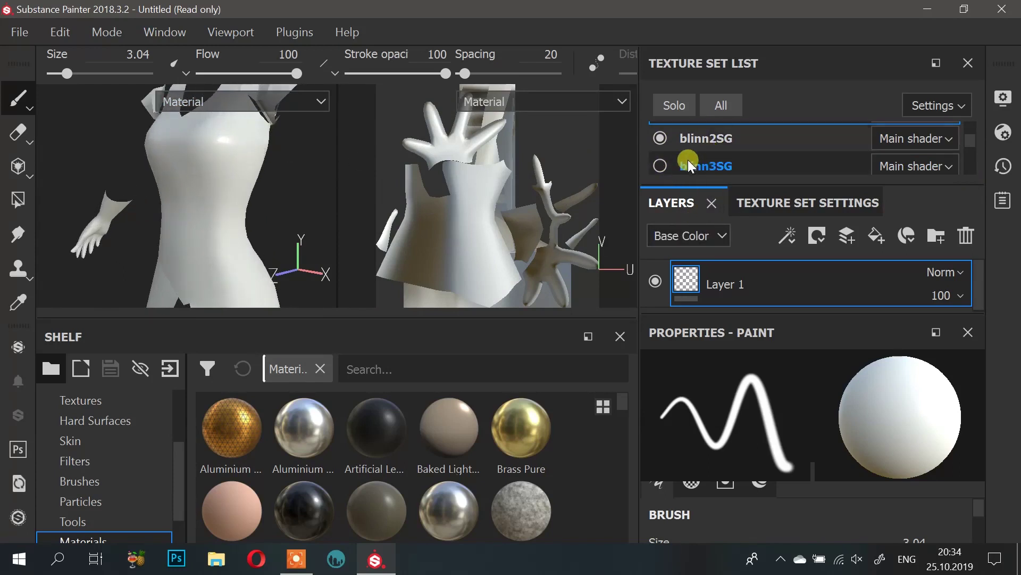
Step: Minimize the project window and open my character 3.mb from the Downloads folder in Maya
click(935, 11)
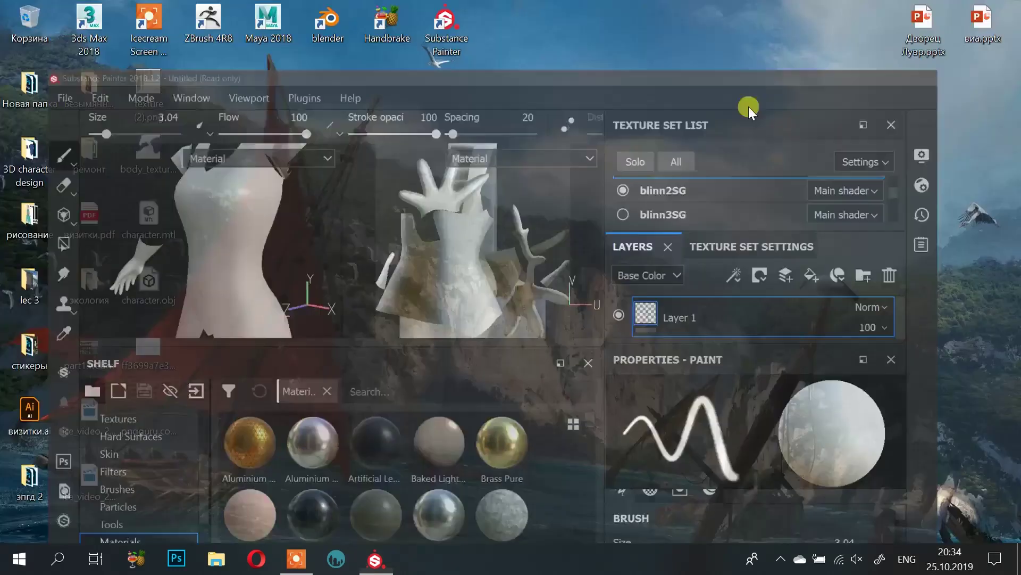
click(19, 559)
click(602, 381)
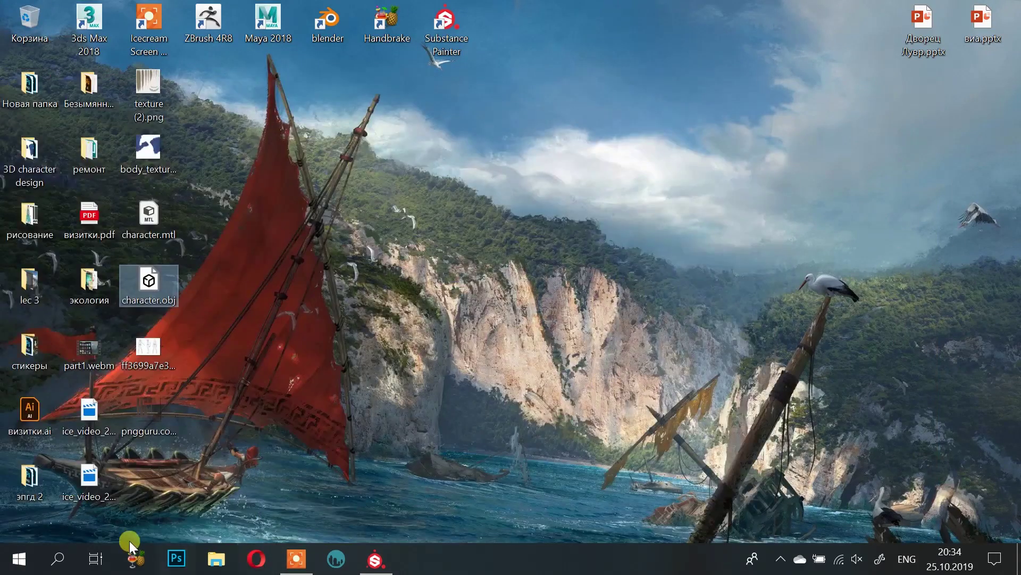
click(215, 562)
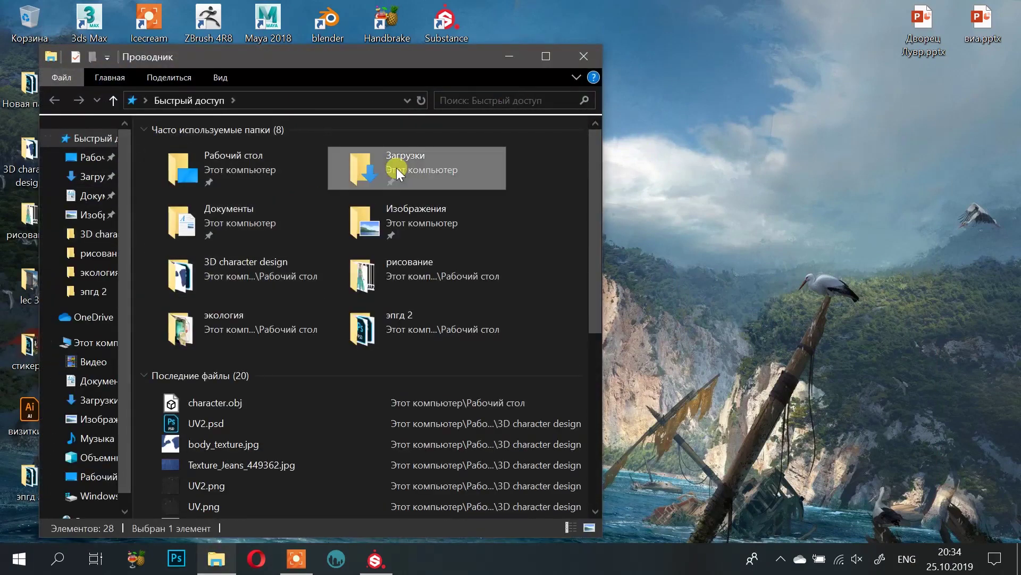
double_click(397, 167)
double_click(183, 154)
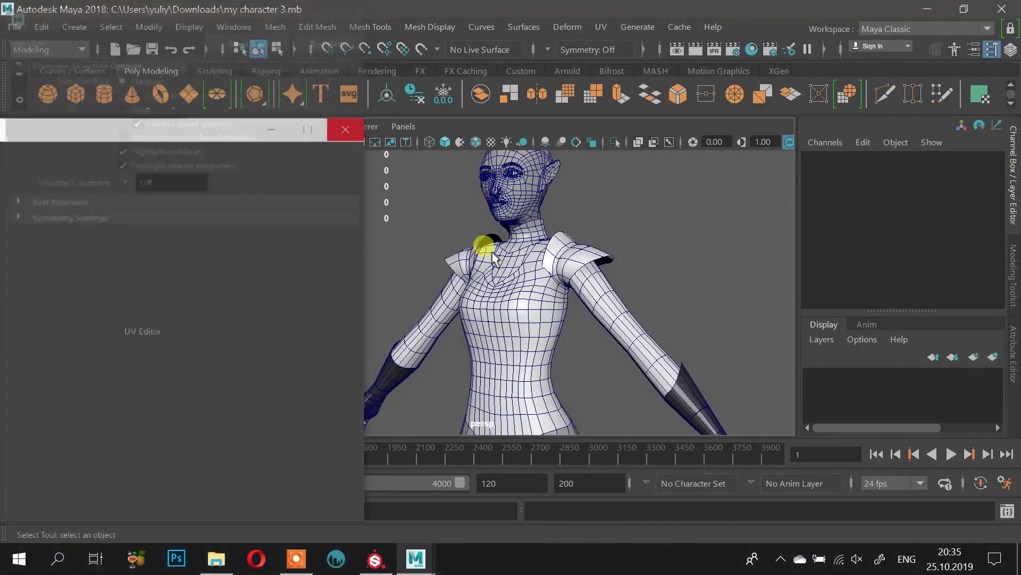
Step: Close the floating UV Editor window covering the scene
click(693, 193)
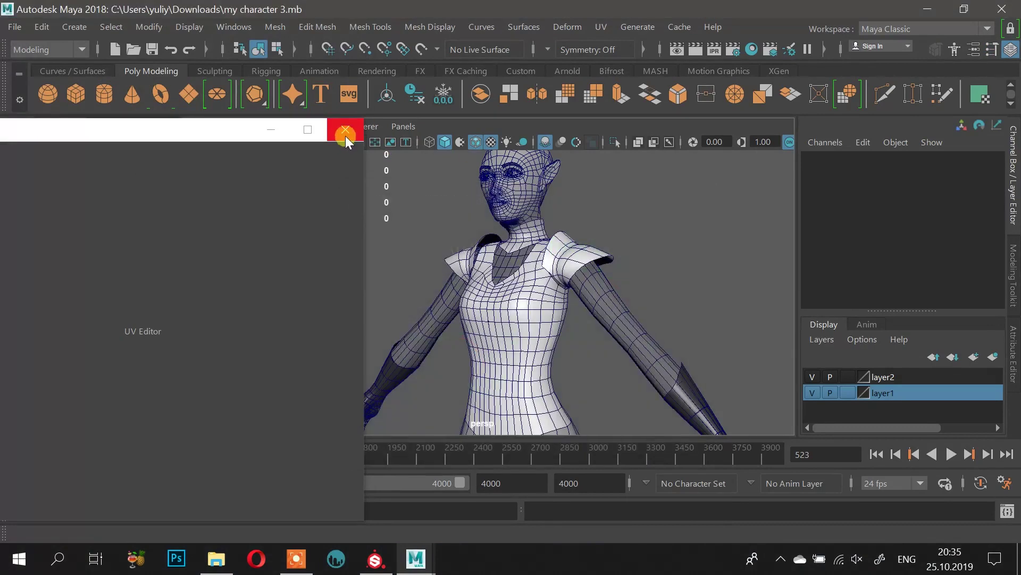
click(345, 130)
click(516, 271)
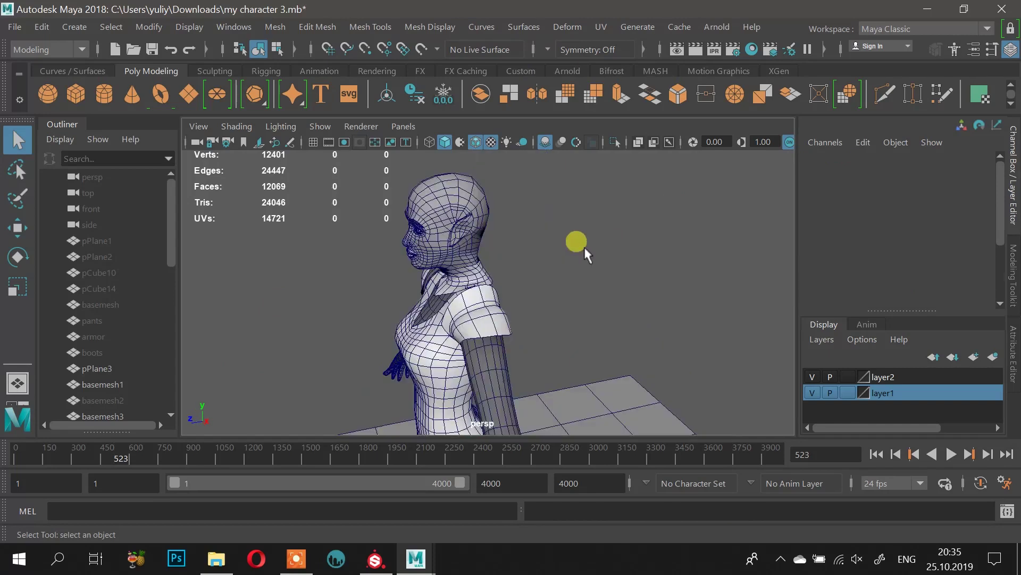
click(584, 248)
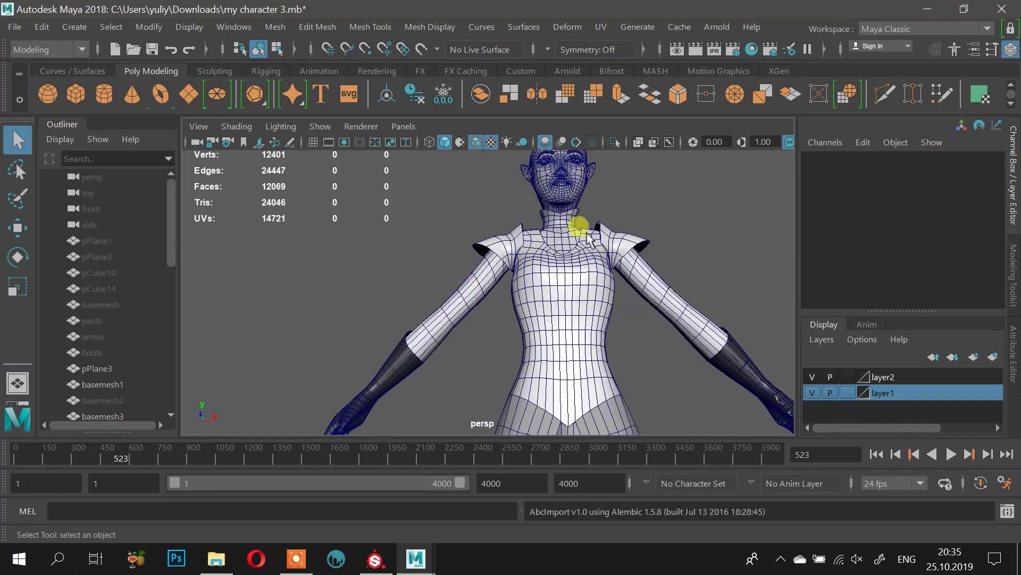
Step: Select the character's shoulder pads, bodice and collar together, excluding the body mesh
alt+drag(588, 234, 527, 271)
scroll(684, 257, up, 5)
drag(701, 248, 736, 239)
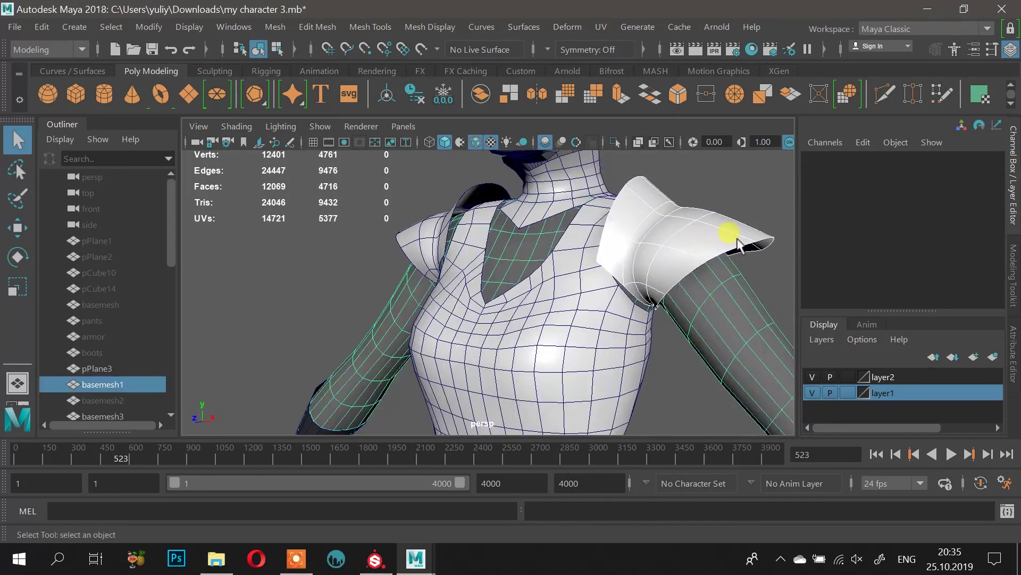
shift+click(609, 347)
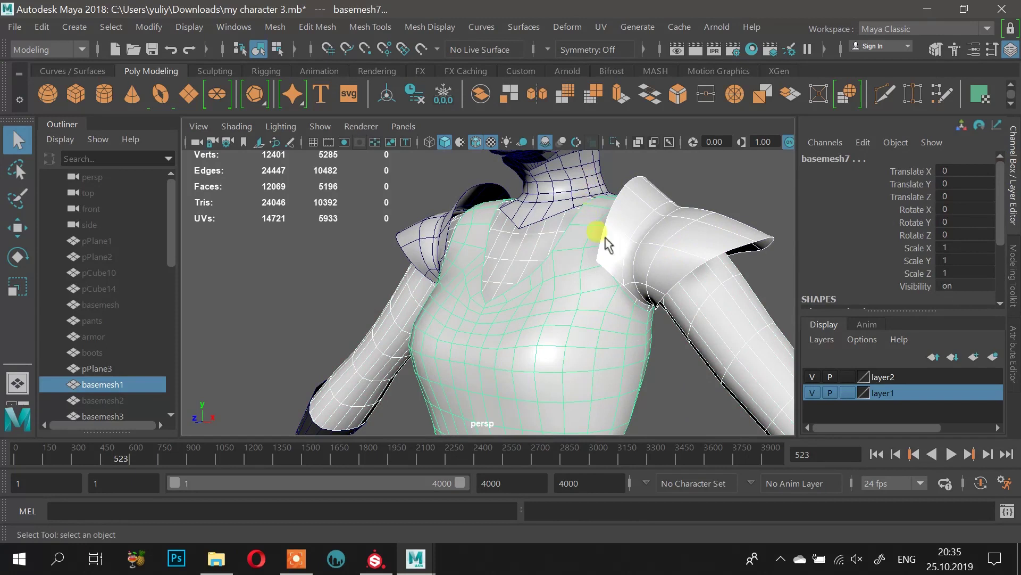
click(570, 163)
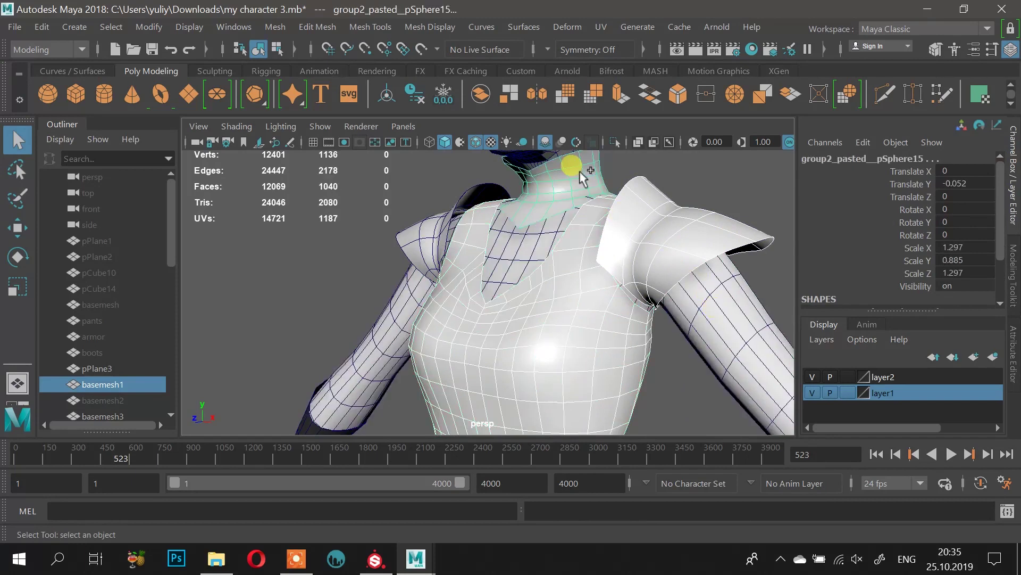
shift+click(440, 217)
Step: Add the skirt piece around the hips to the selected outfit meshes
alt+right_drag(614, 271, 355, 281)
alt+middle_drag(556, 329, 550, 240)
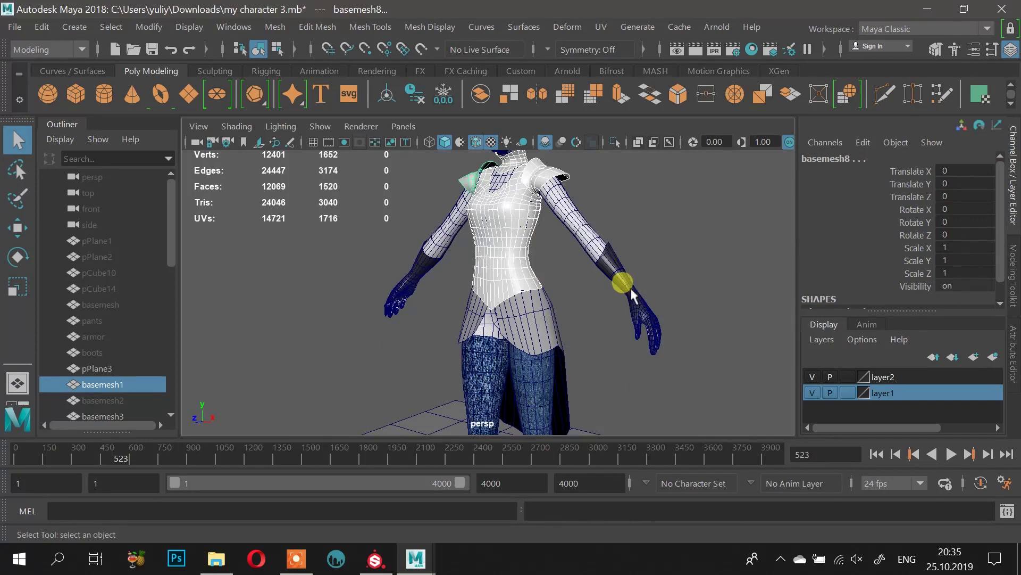
click(543, 322)
alt+drag(623, 331, 542, 355)
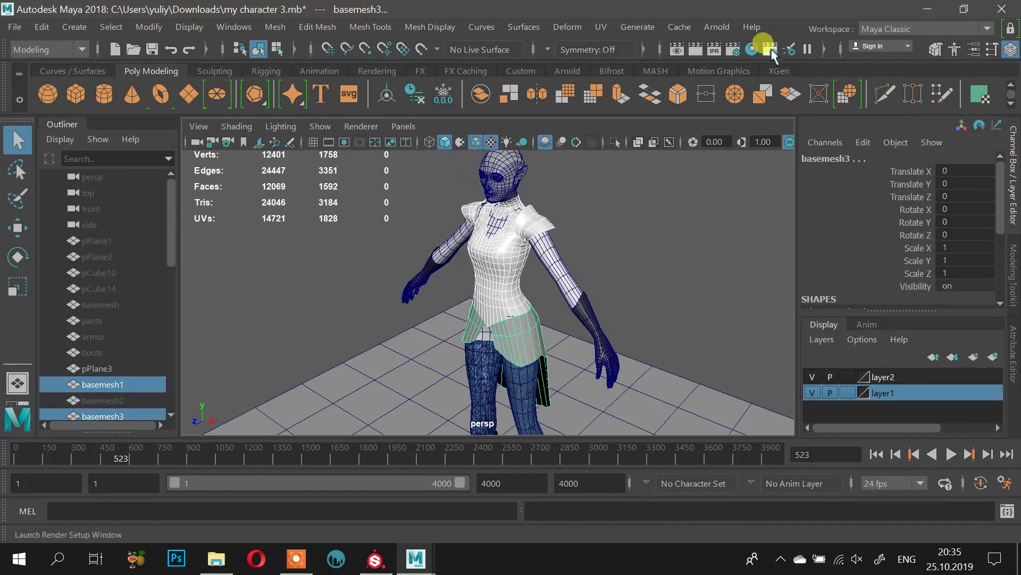
alt+drag(646, 205, 608, 218)
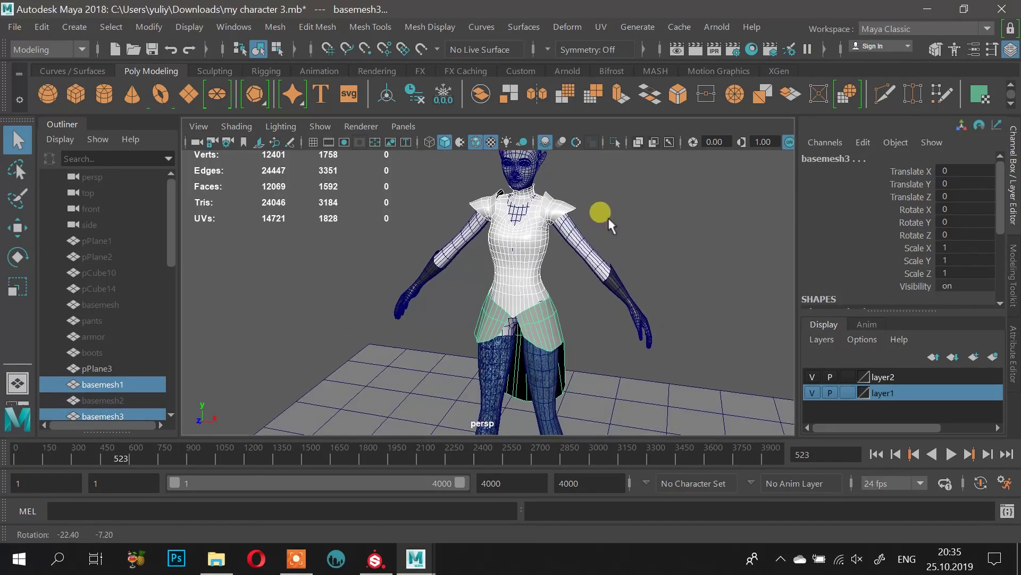
click(14, 27)
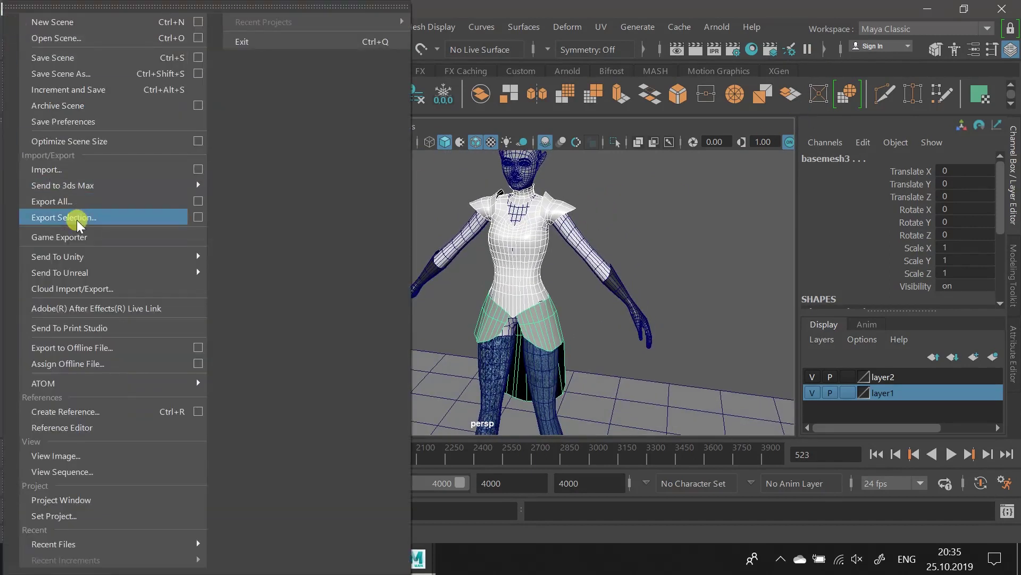
click(469, 5)
right_click(522, 270)
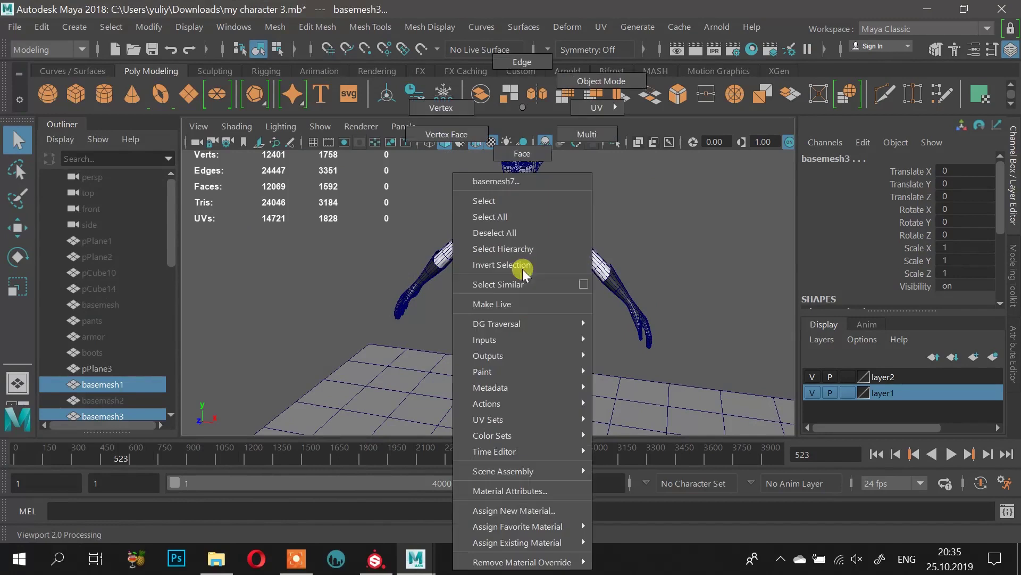
right_drag(541, 343, 531, 114)
alt+drag(532, 114, 518, 244)
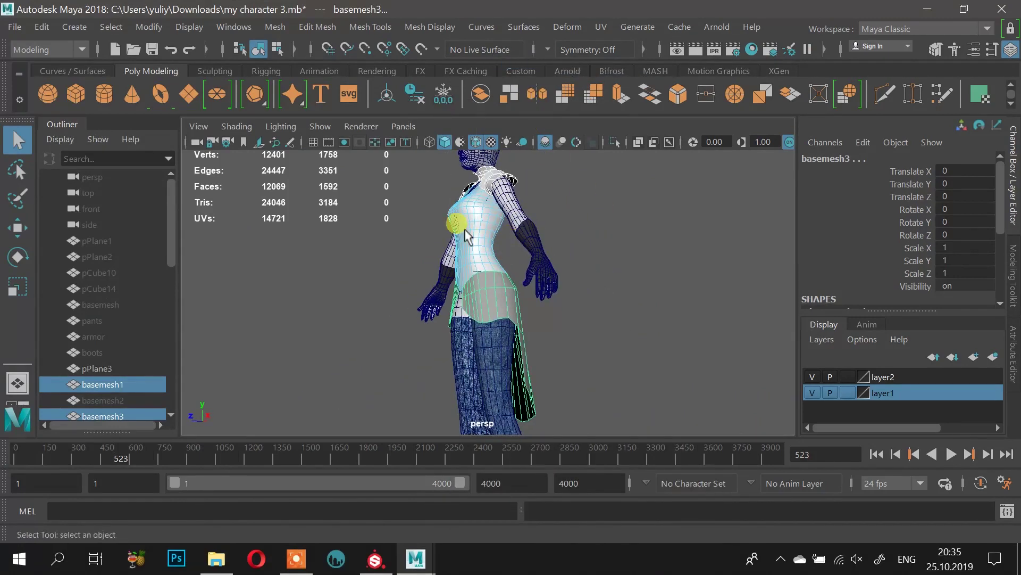
Step: Select the bodice, both shoulder pads and the collar, leaving out the skirt, and assign them a new Lambert material
right_drag(528, 123, 533, 79)
alt+drag(473, 181, 558, 219)
click(535, 242)
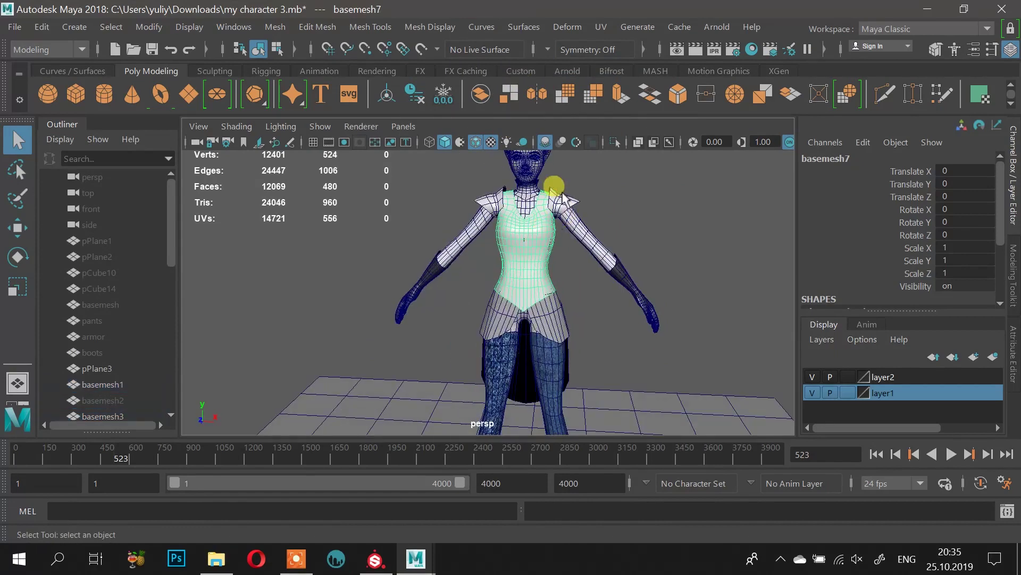
shift+click(557, 196)
click(495, 196)
click(501, 195)
right_drag(506, 197, 509, 514)
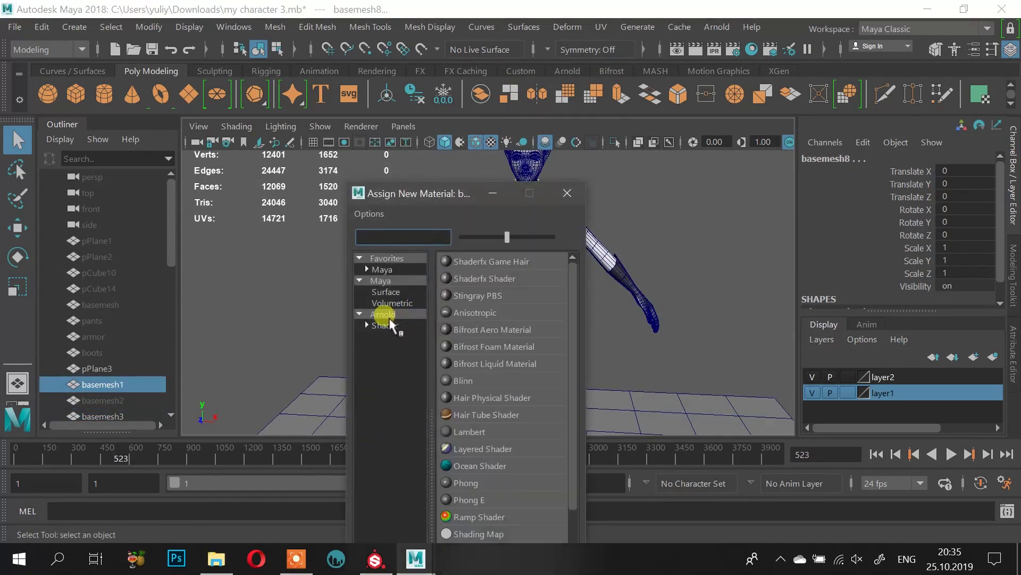
click(476, 433)
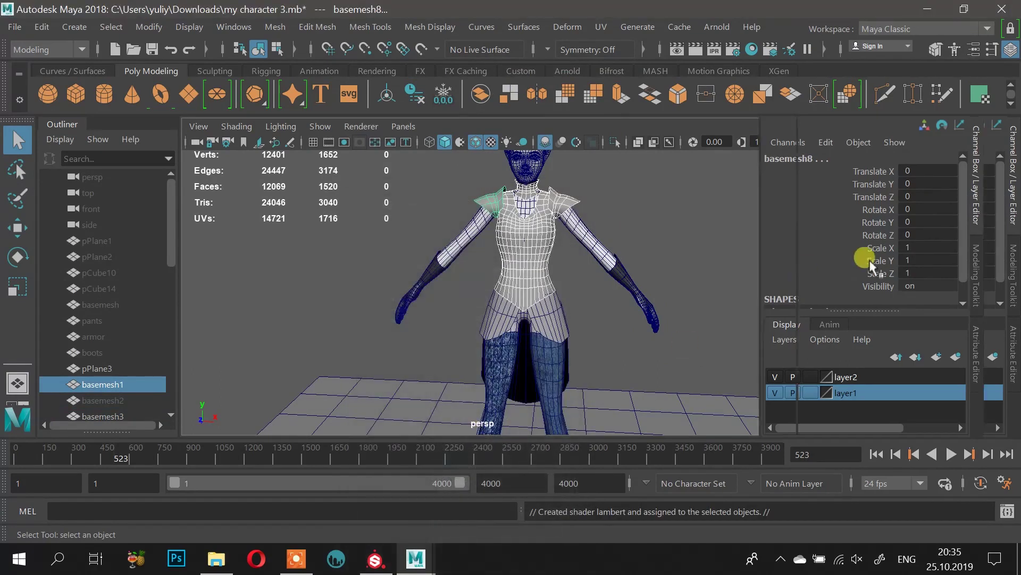
Step: Rename the new Lambert material on the bodice and shoulder pads to metal
click(989, 153)
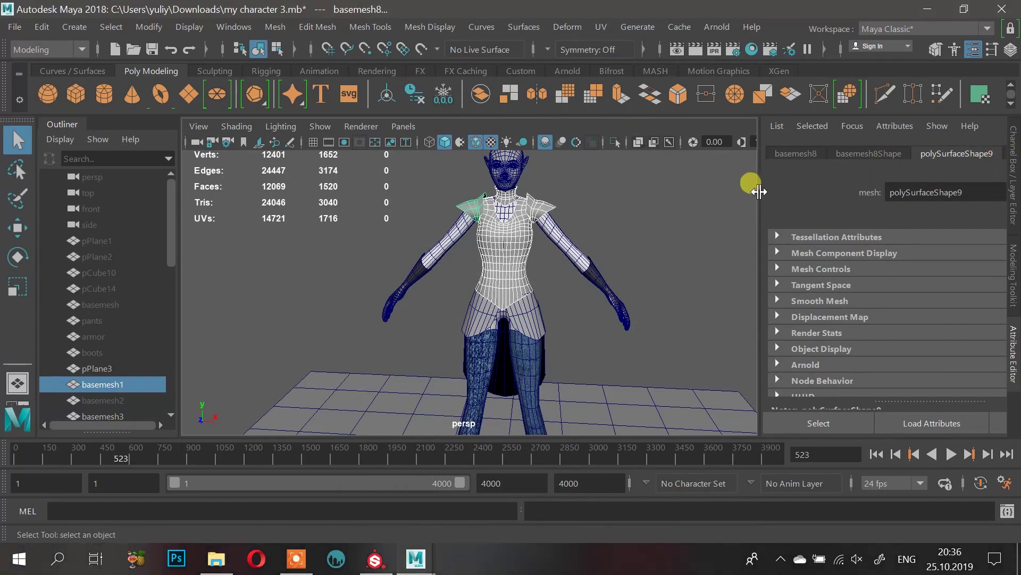
drag(761, 186, 688, 186)
click(949, 155)
drag(893, 203, 752, 188)
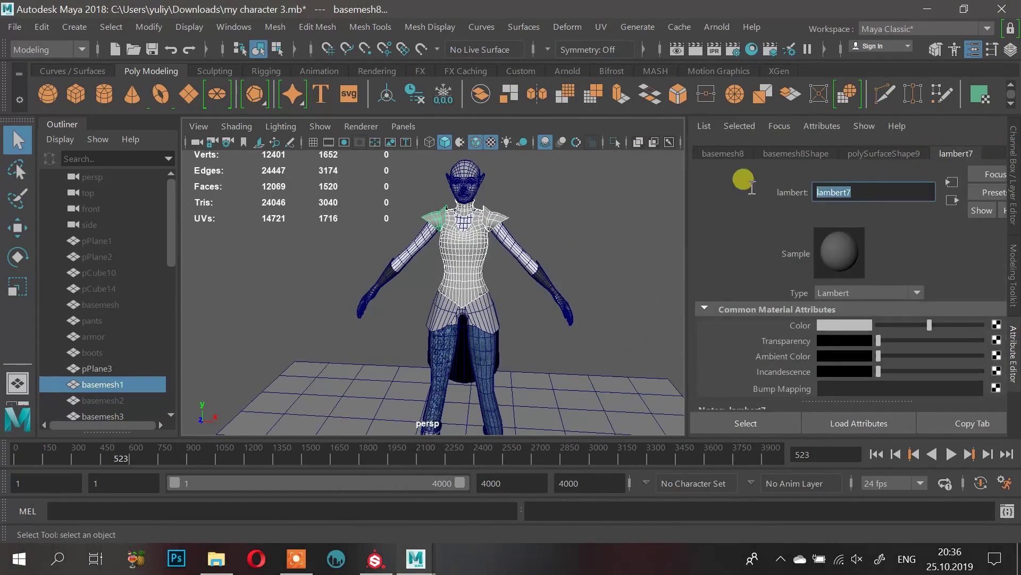
text(metak)
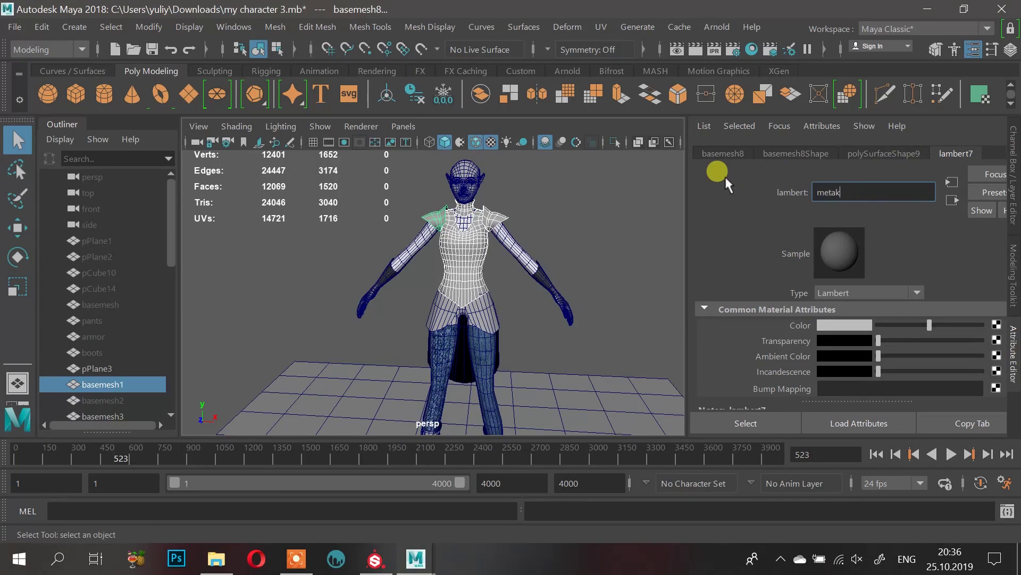
key(BackSpace)
text(l)
key(Return)
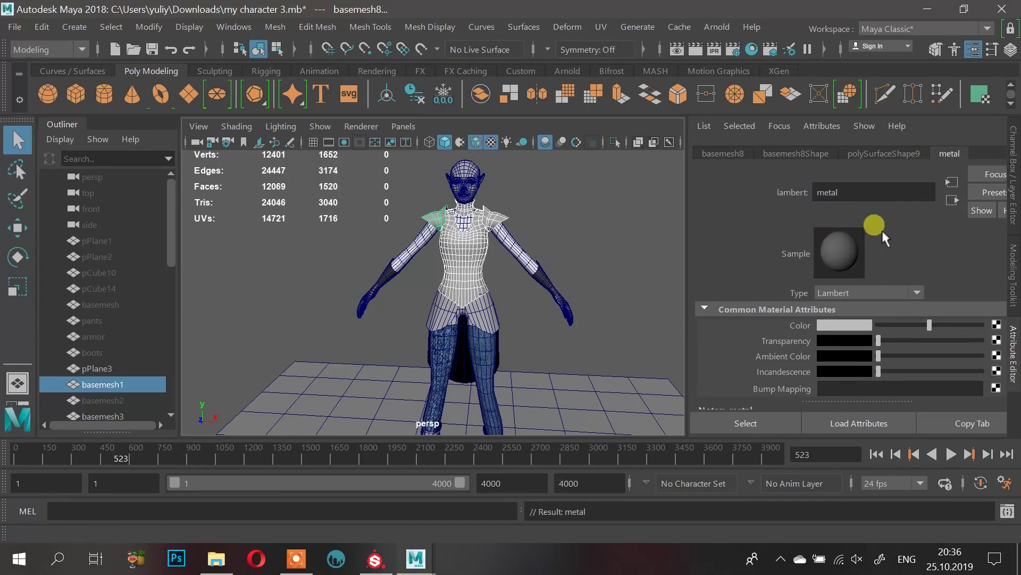
Step: Assign a new Lambert material to the skirt piece around the hips
alt+drag(641, 252, 567, 241)
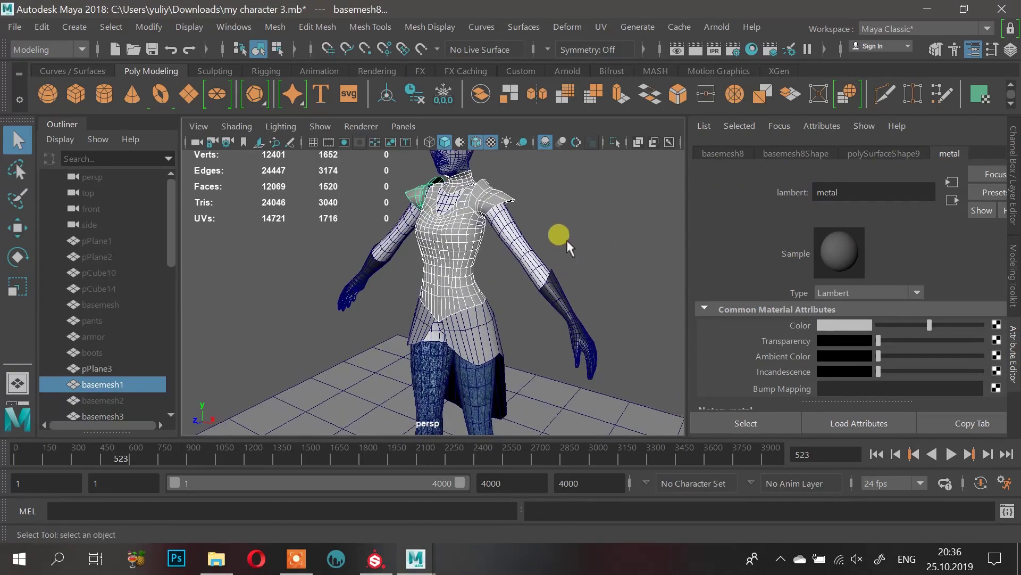
click(485, 330)
right_click(486, 327)
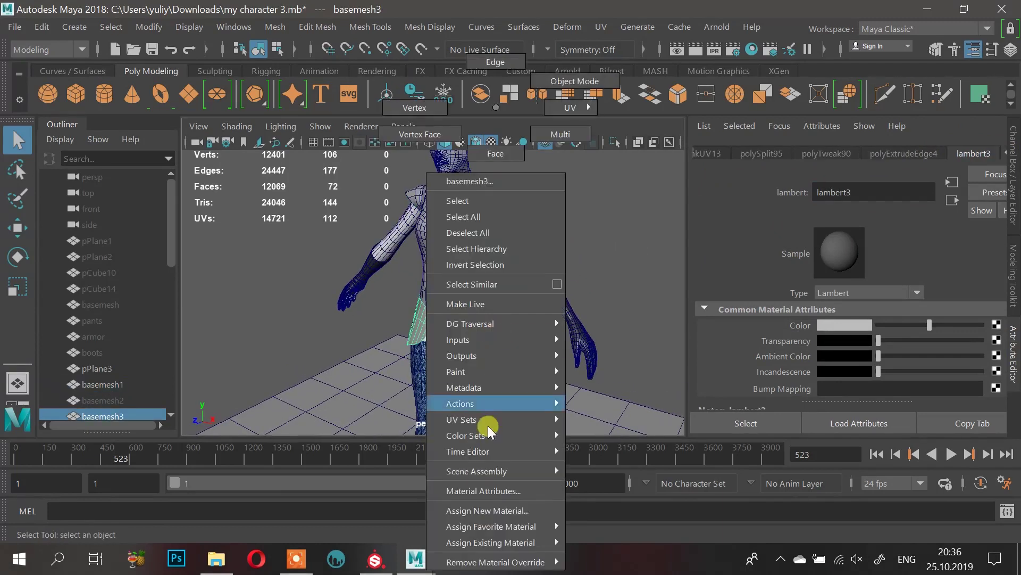
click(515, 512)
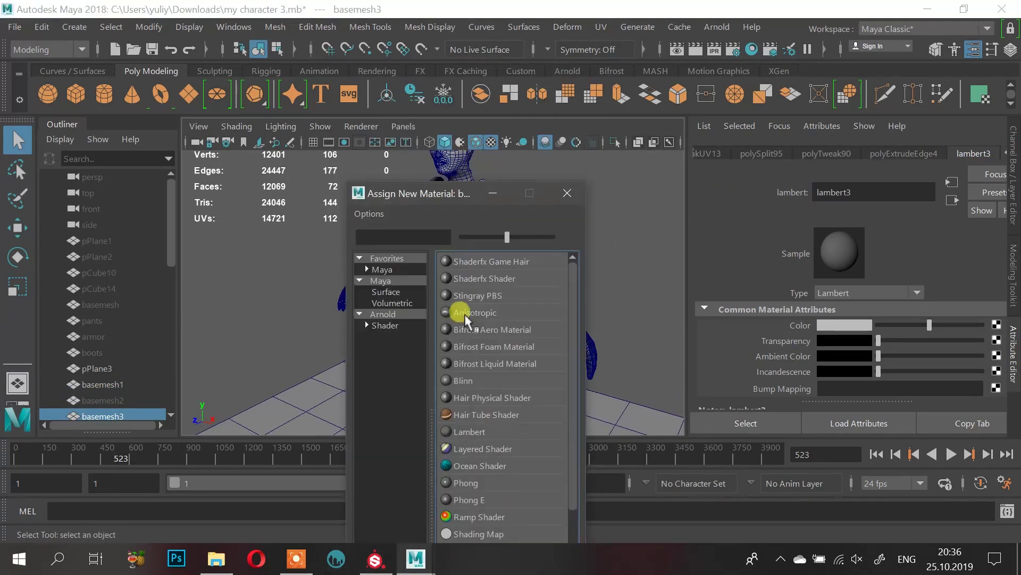
click(467, 428)
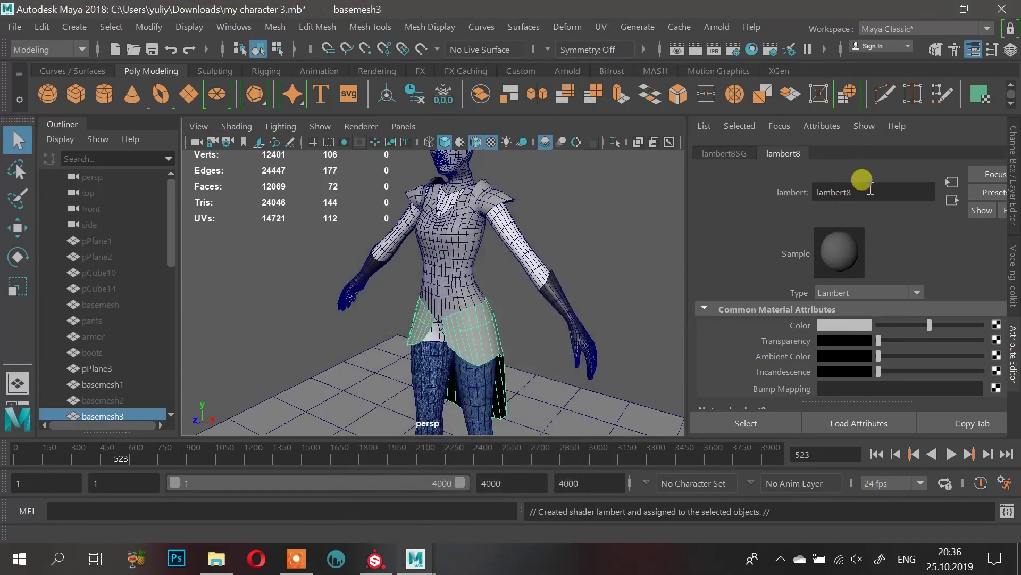
Step: Rename the skirt's Lambert material to lather
drag(870, 190, 816, 192)
key(BackSpace)
text(lather)
key(Return)
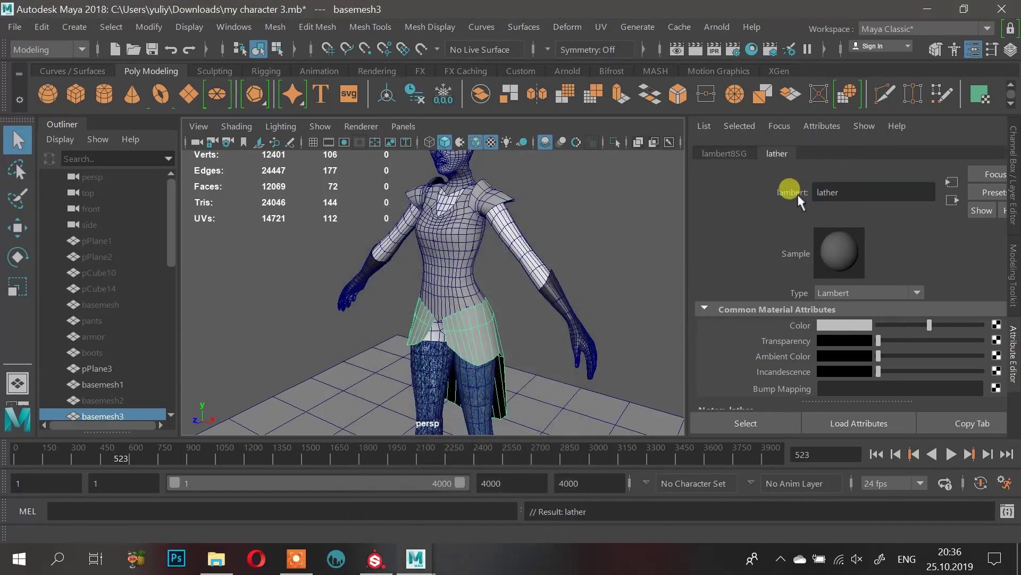
Step: Select both gloves and assign them one of the existing materials
click(583, 320)
click(559, 299)
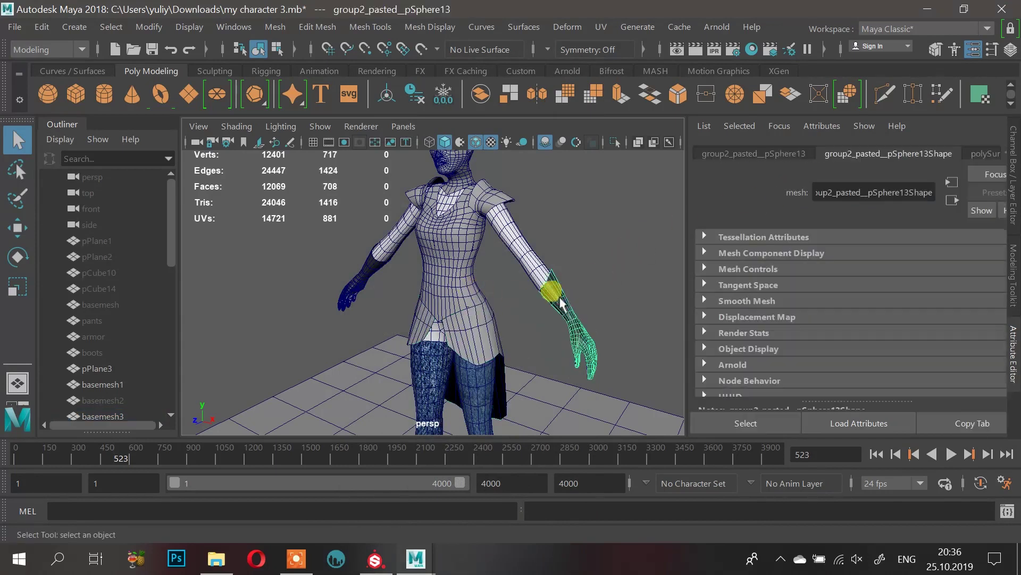
click(371, 275)
right_drag(376, 263, 461, 539)
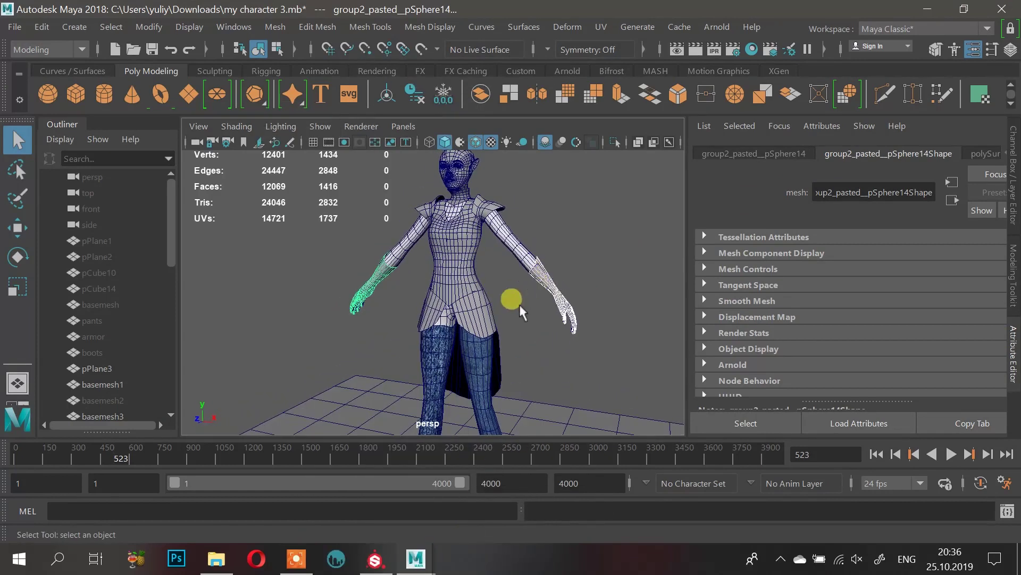
click(489, 325)
click(558, 285)
click(559, 280)
alt+drag(559, 284, 515, 270)
click(501, 289)
shift+click(448, 301)
shift+click(432, 244)
shift+click(408, 207)
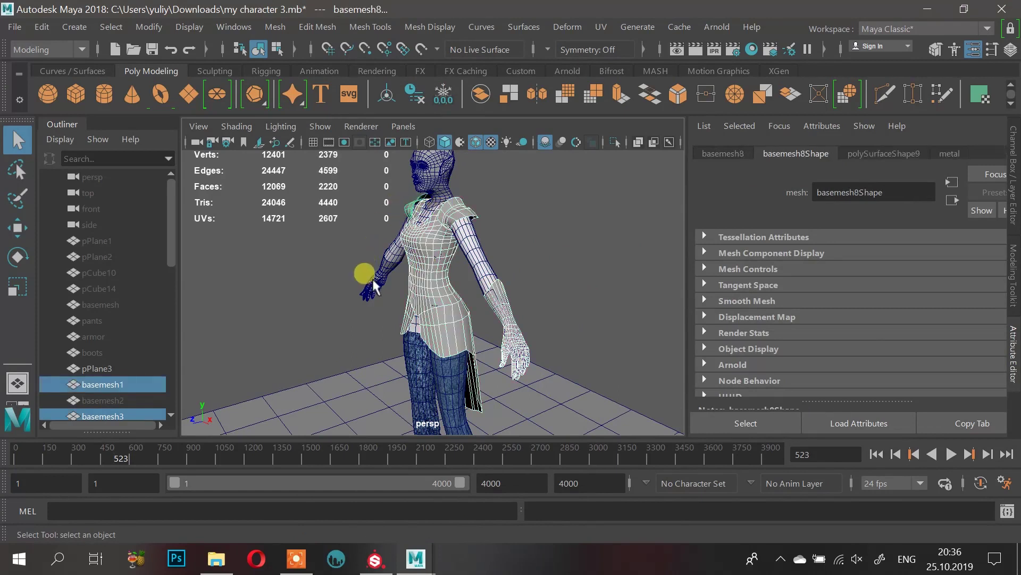
shift+click(395, 286)
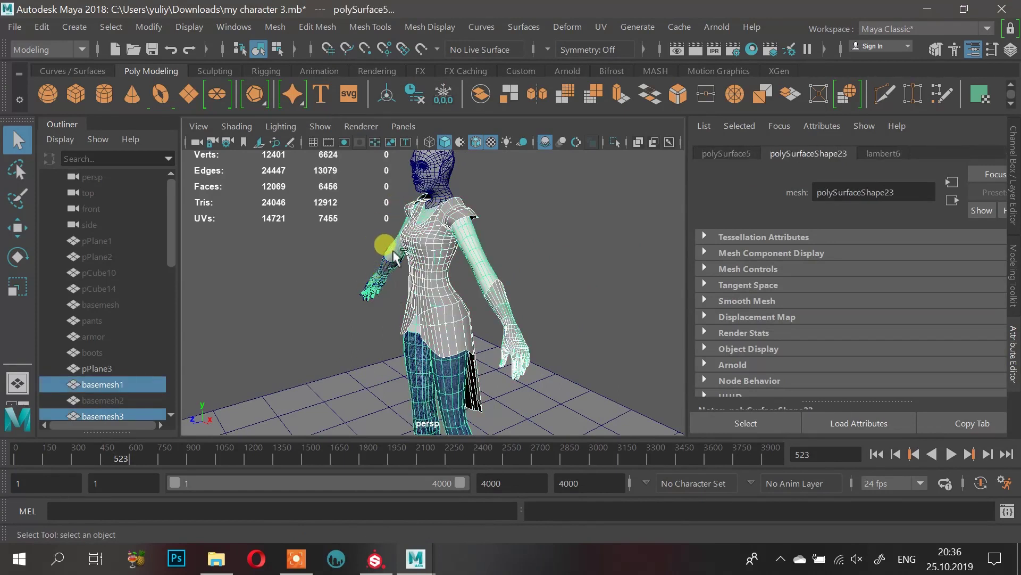
click(373, 284)
alt+drag(365, 289, 516, 280)
alt+right_drag(516, 279, 484, 269)
alt+drag(484, 268, 464, 281)
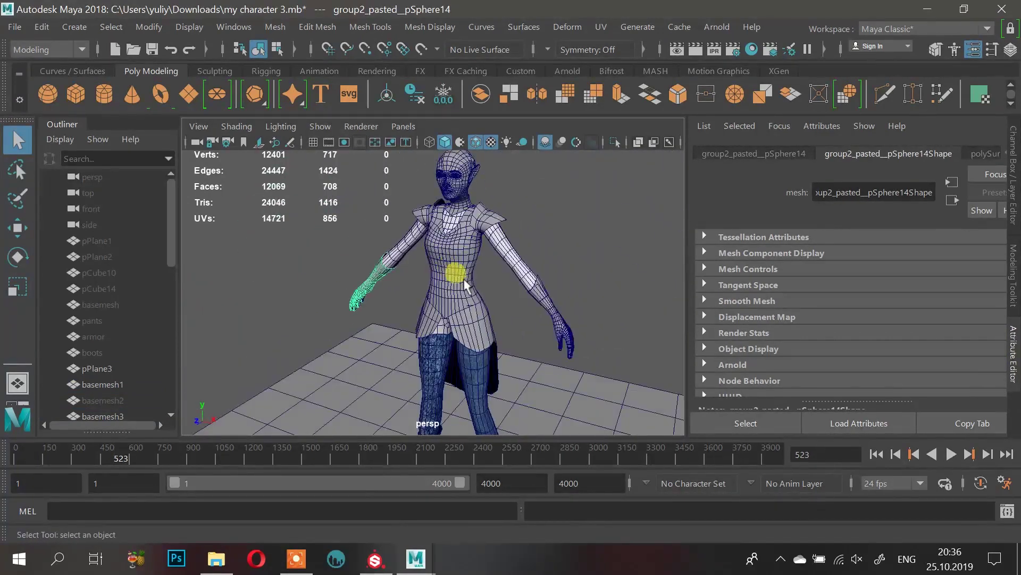
Step: Select one glove together with the bodice, both shoulder pads, the collar and the skirt, leaving out the body mesh
click(534, 290)
alt+drag(535, 290, 533, 278)
alt+right_drag(533, 278, 590, 287)
click(586, 269)
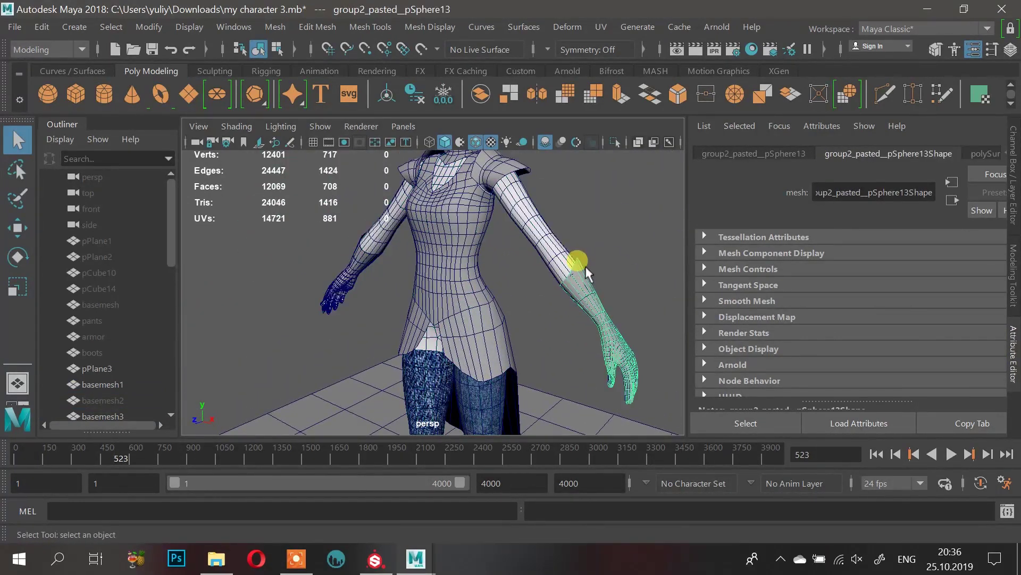
click(487, 162)
shift+click(413, 167)
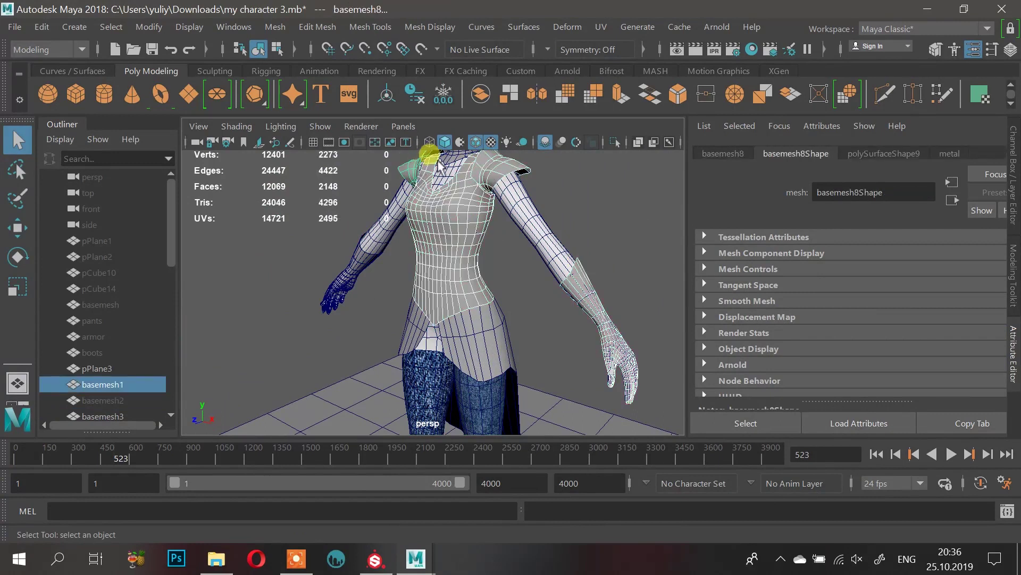
shift+click(446, 161)
shift+click(477, 326)
Step: Export the selected outfit meshes to the Desktop in OBJexport format under the file name cloth
alt+right_drag(498, 232, 458, 235)
alt+middle_drag(457, 235, 441, 289)
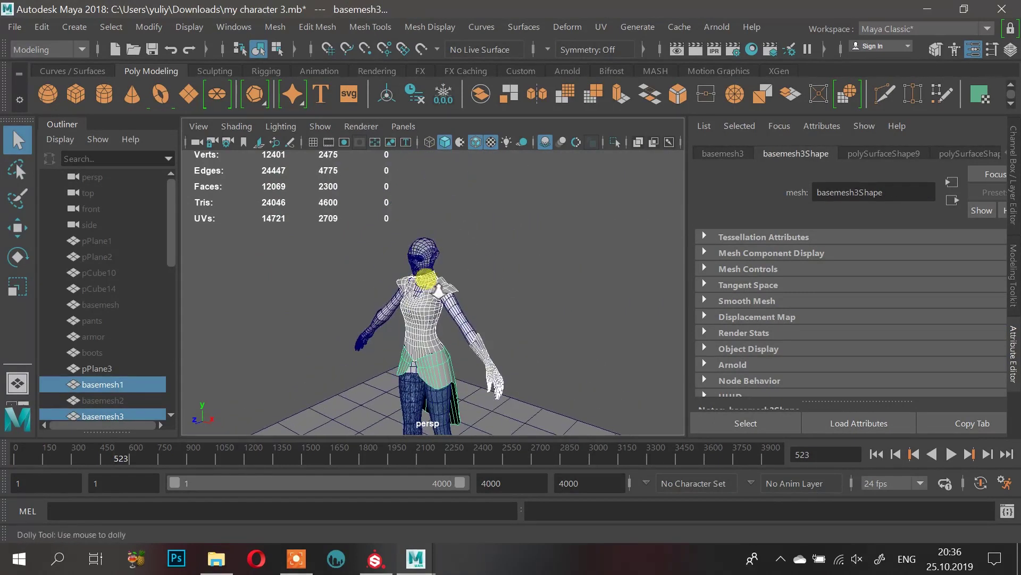
alt+right_drag(442, 289, 529, 326)
click(11, 26)
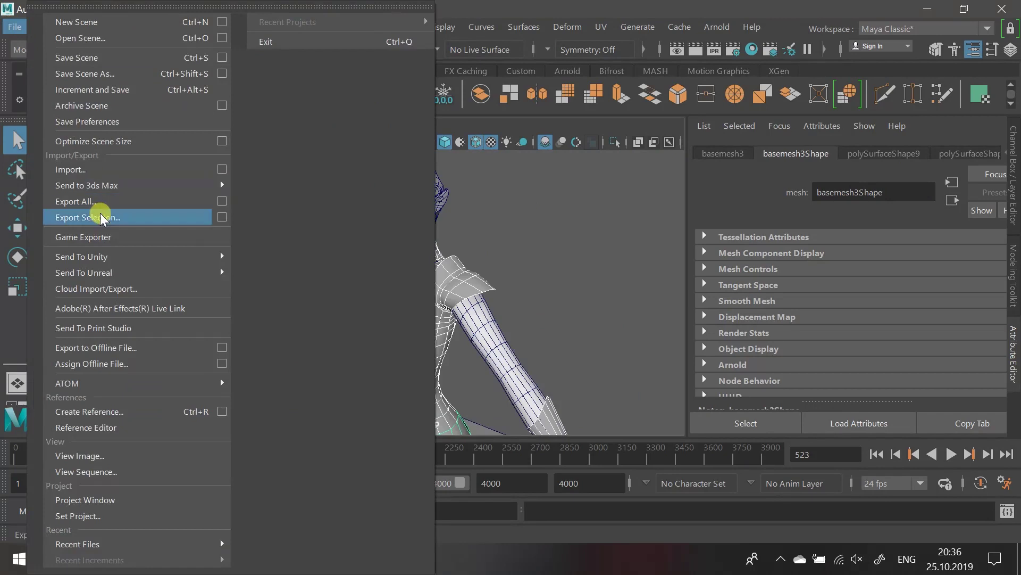
click(114, 217)
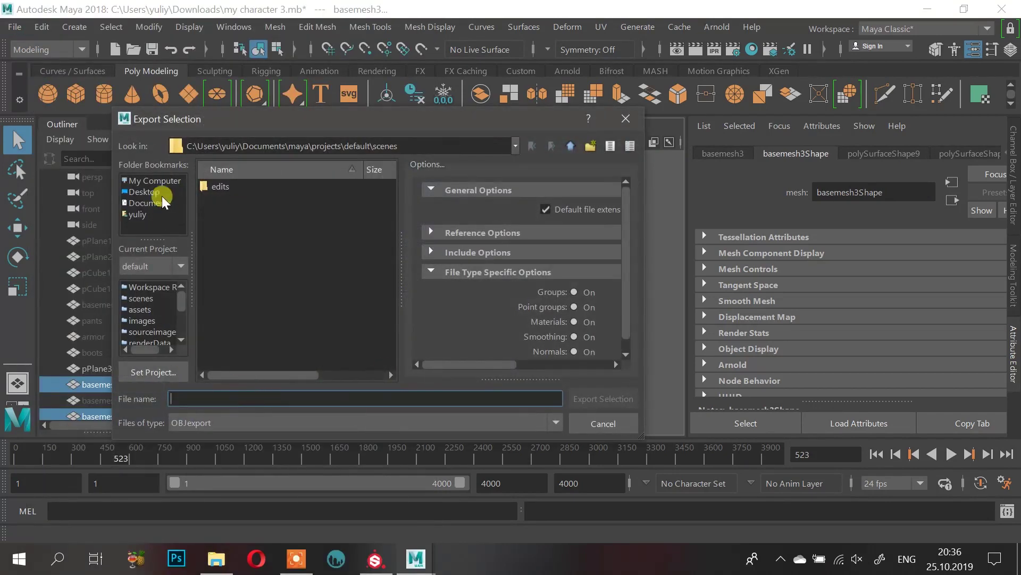
click(157, 193)
click(229, 399)
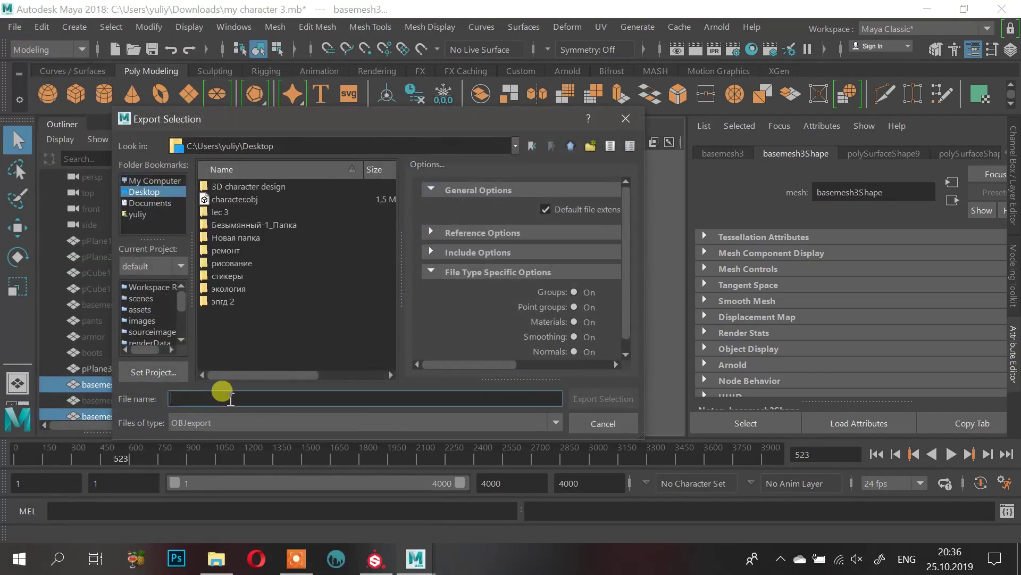
text(cloth)
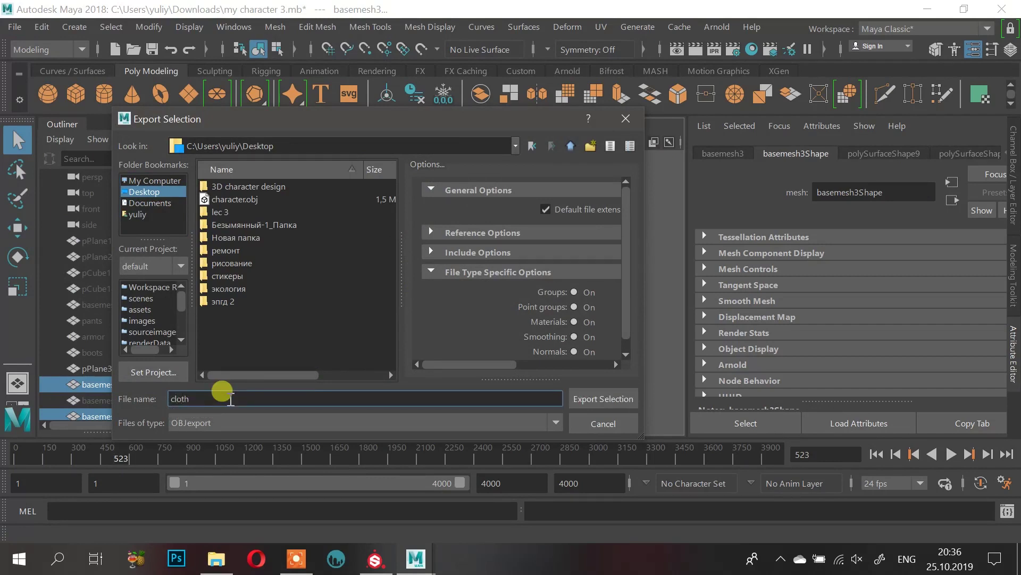
key(Return)
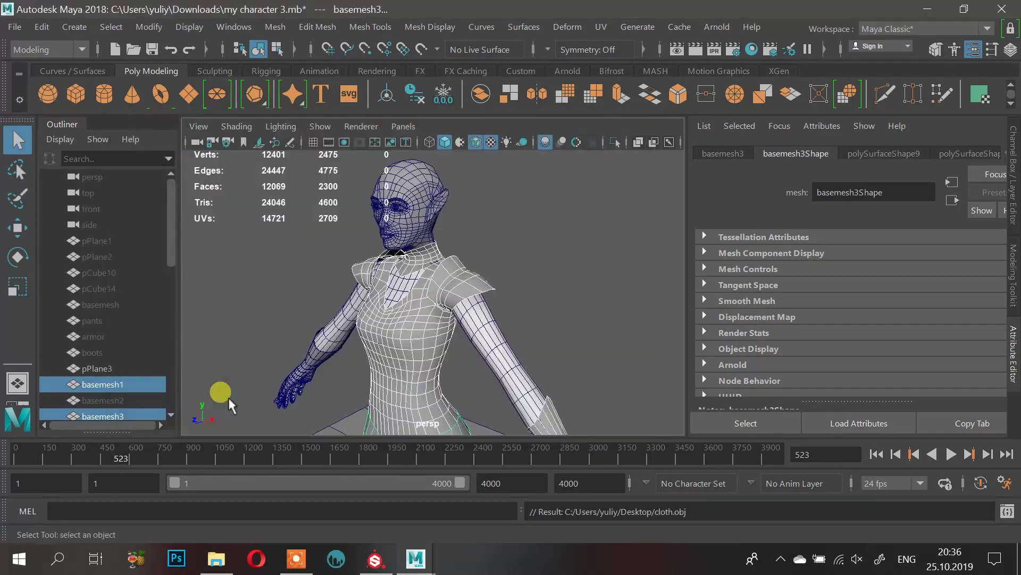
click(382, 568)
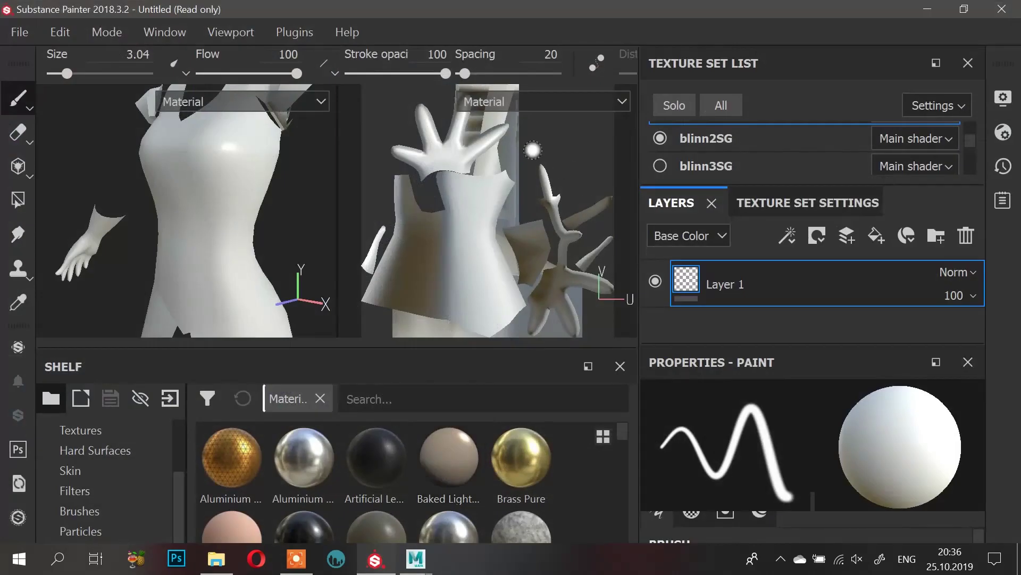
click(20, 32)
click(22, 60)
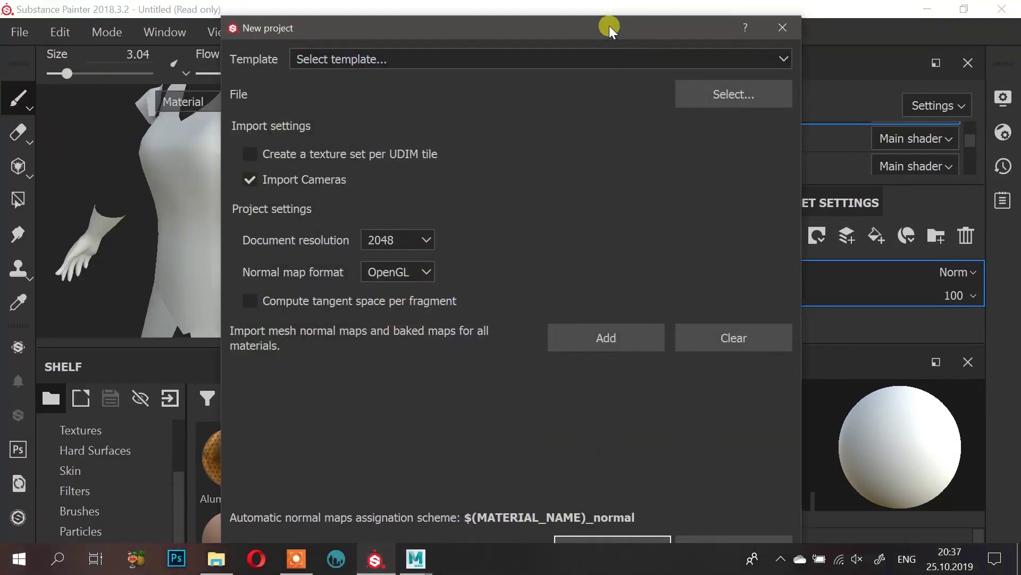
drag(609, 26, 611, 5)
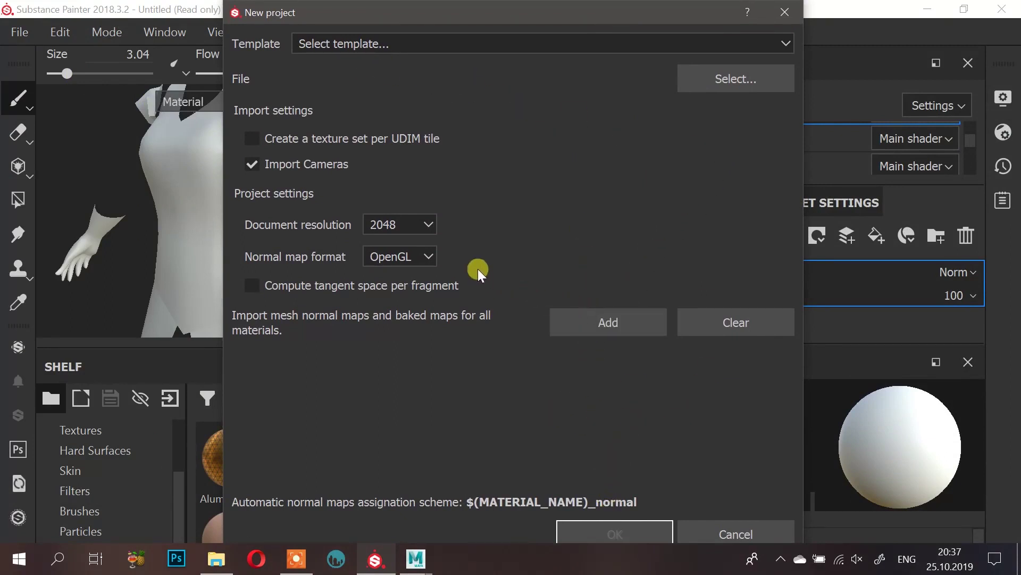
click(785, 11)
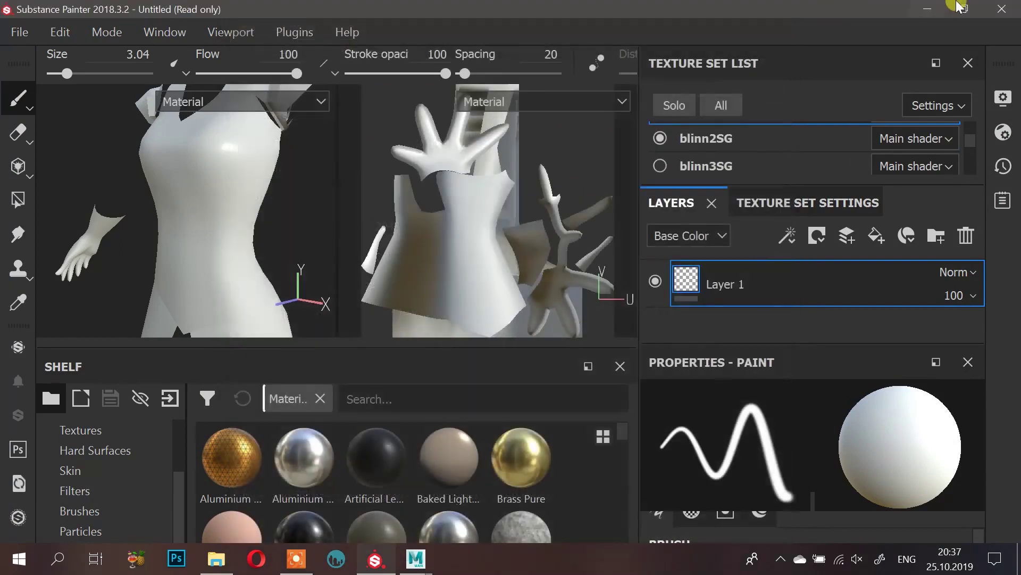
Step: Close Substance Painter discarding the project changes, and close Maya saving my character 3.mb
click(1002, 9)
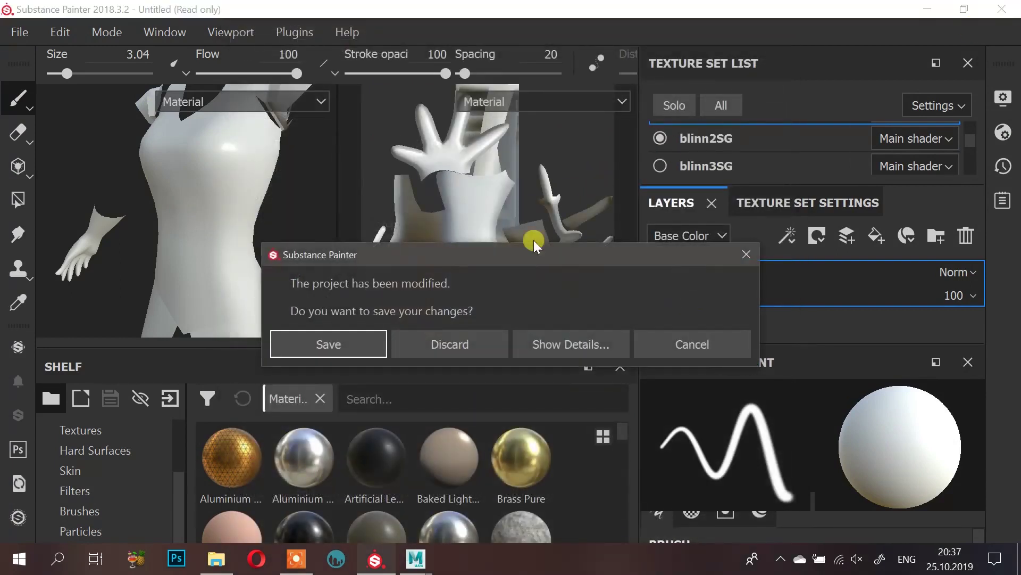
click(460, 347)
click(1002, 9)
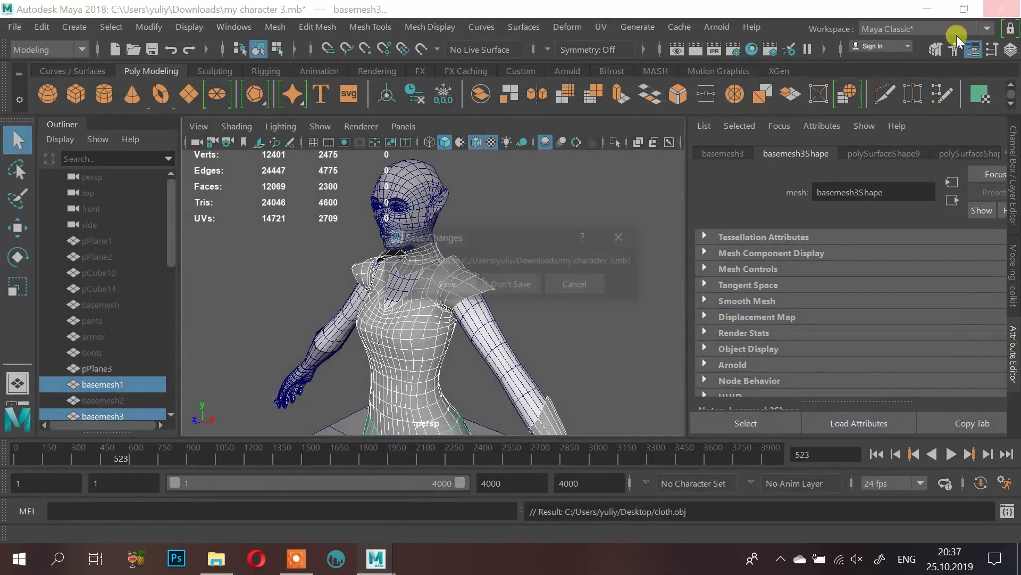
click(445, 284)
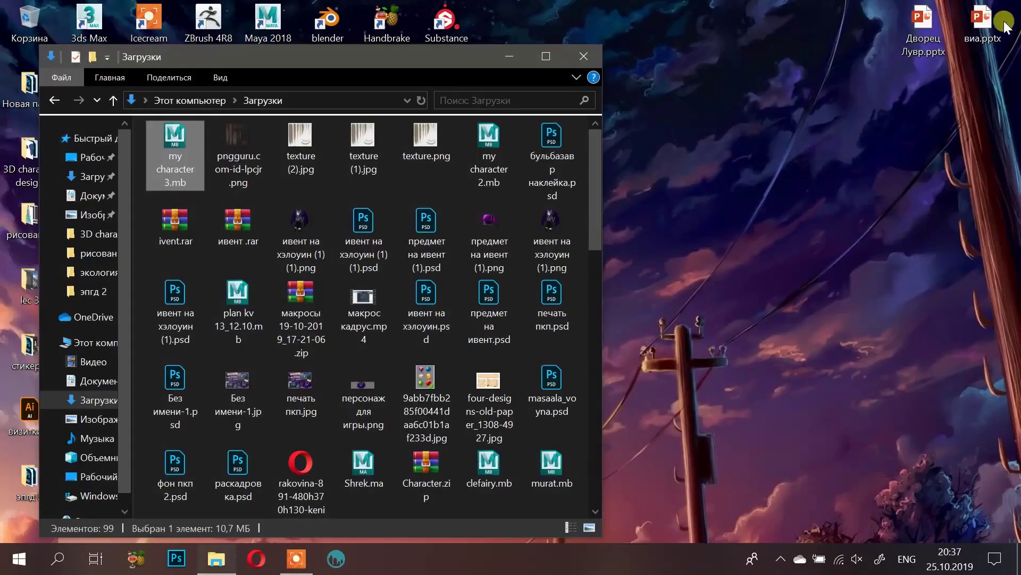
Step: Close the Downloads folder window and relaunch Substance Painter from the desktop, continuing past the TDR warning and declining the version update
click(583, 56)
double_click(447, 21)
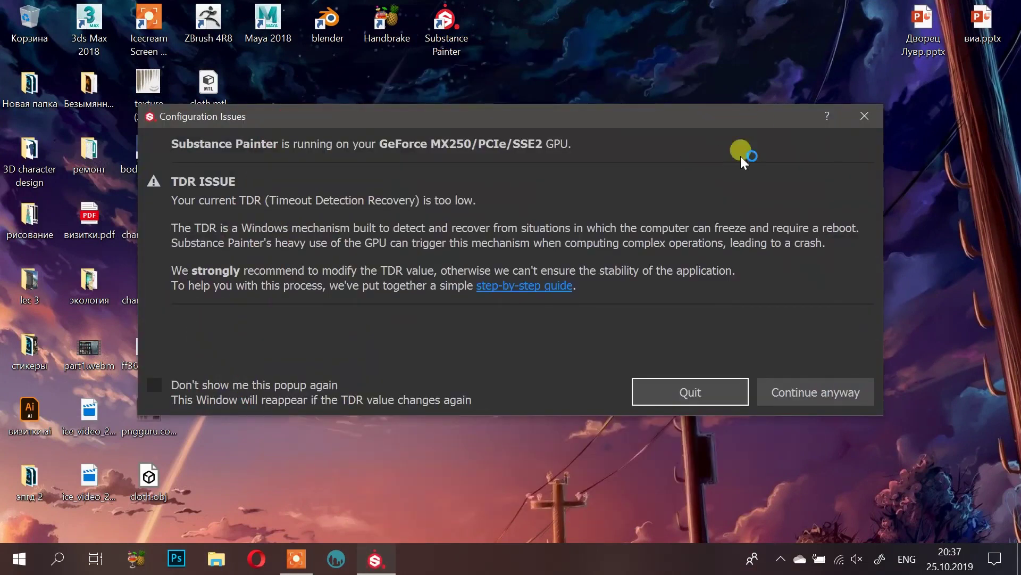
click(839, 395)
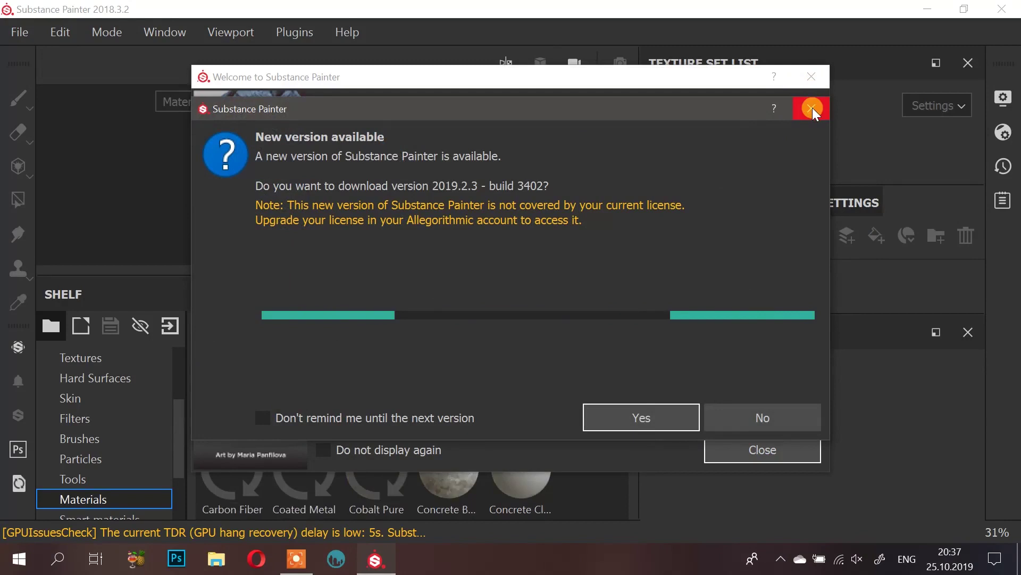
click(729, 424)
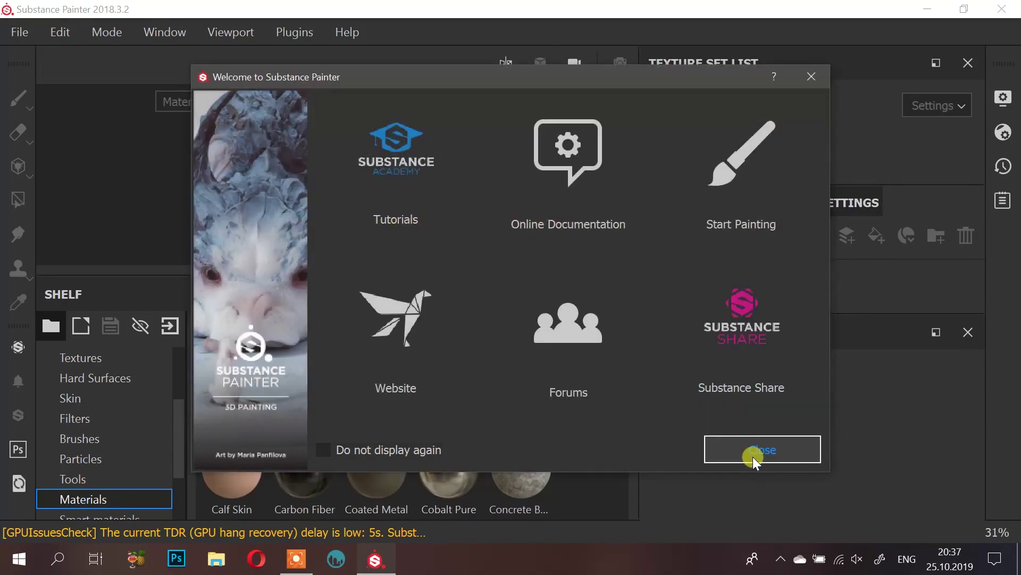
Step: Dismiss the welcome screen
click(758, 448)
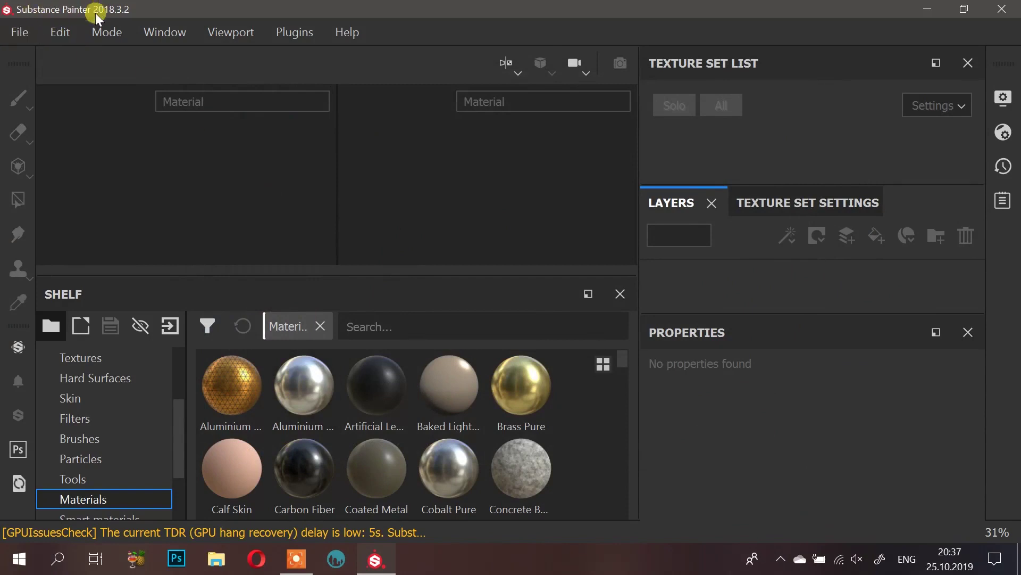
click(19, 32)
mouse_move(70, 24)
click(21, 60)
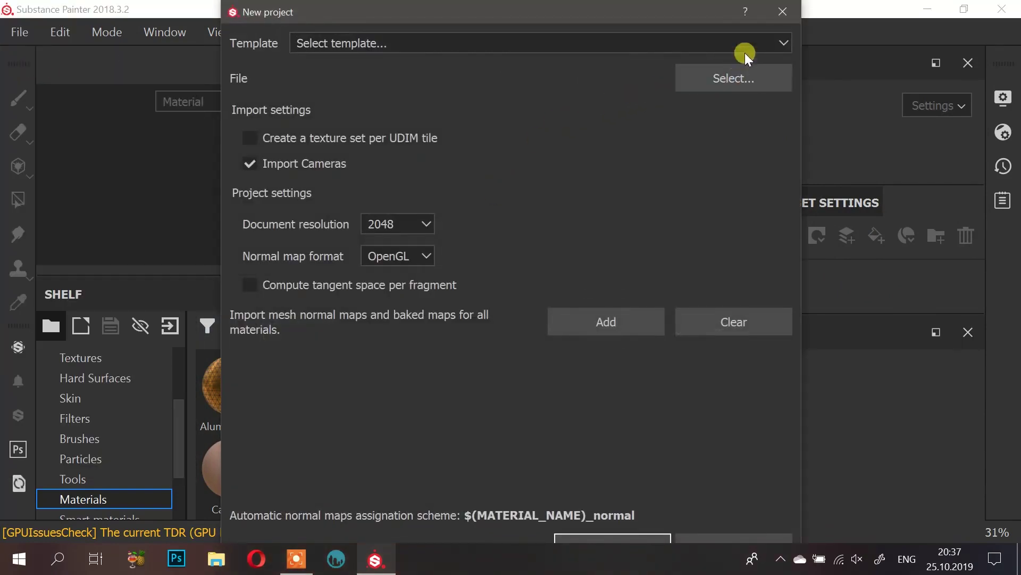
click(781, 12)
Step: Create a new project from cloth.obj on the desktop with the default project settings, keeping the program window maximized
mouse_move(856, 10)
mouse_down()
mouse_move(935, 62)
mouse_move(996, 159)
mouse_move(947, 151)
mouse_move(1018, 129)
mouse_up()
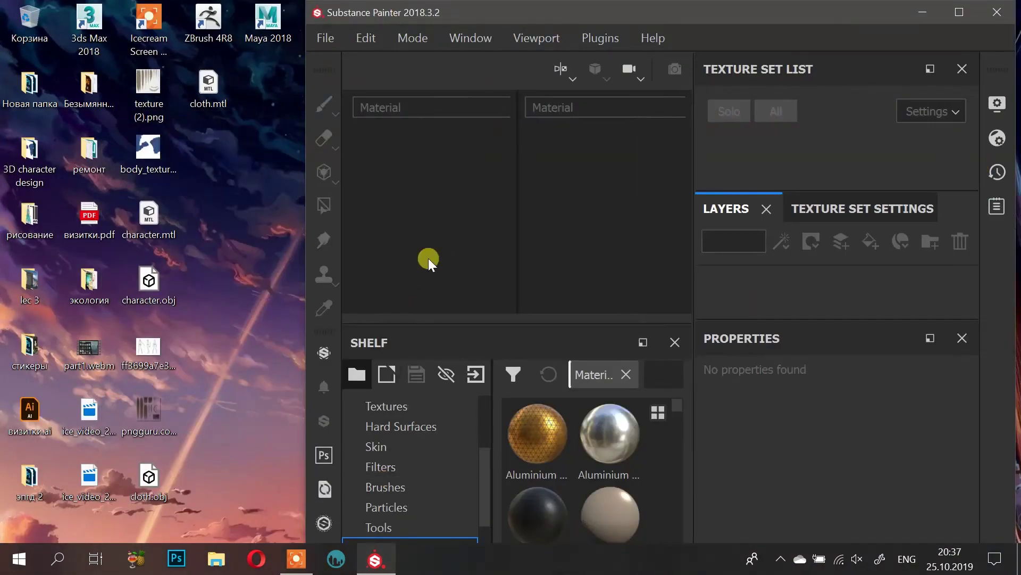
drag(159, 478, 403, 256)
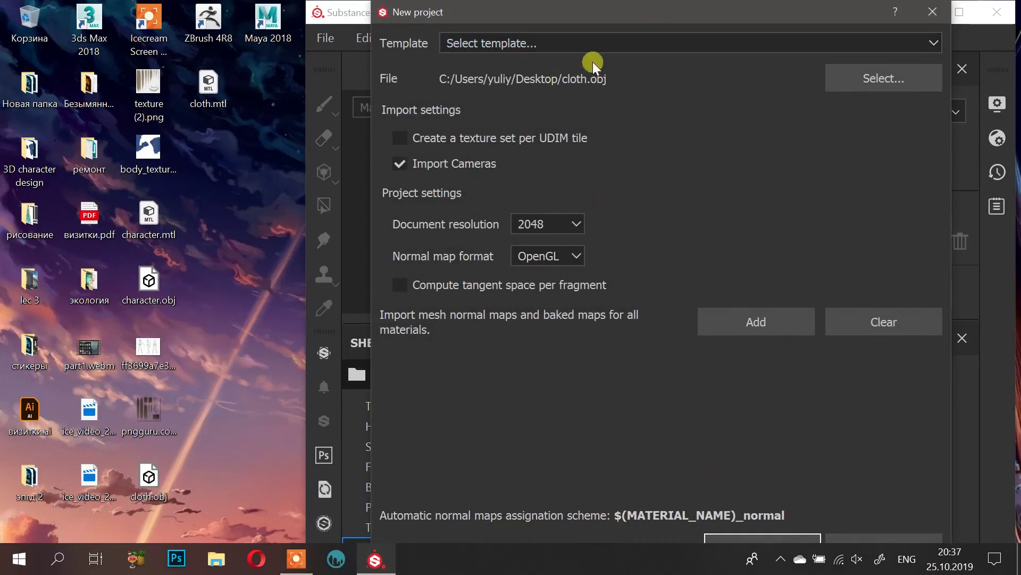
click(733, 546)
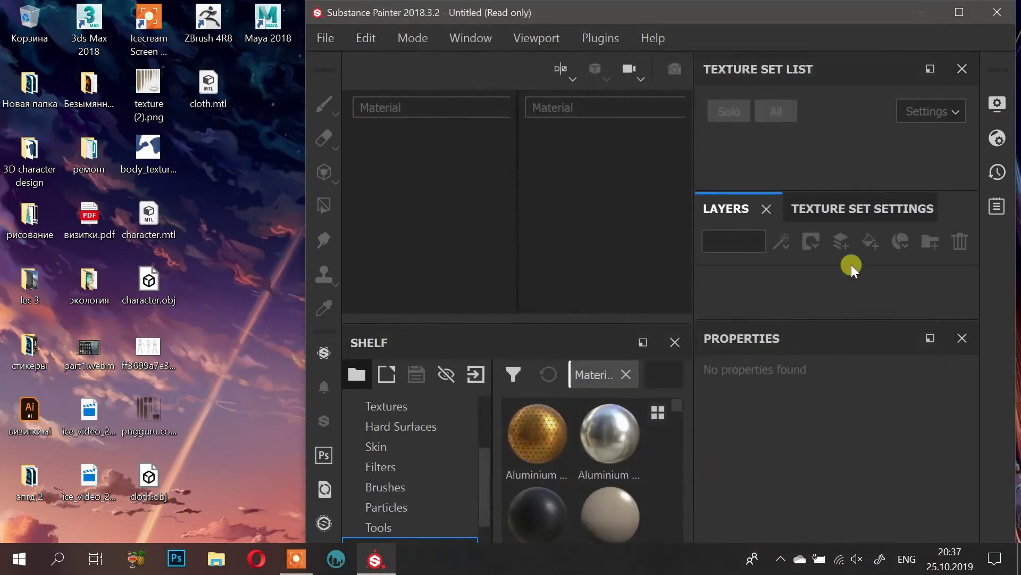
click(961, 11)
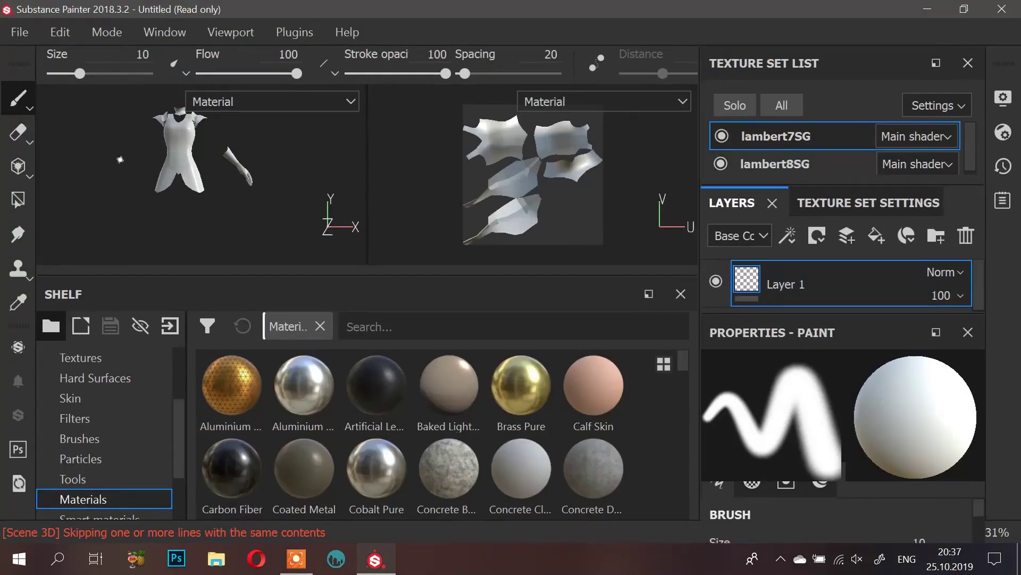
Step: Hide the lambert7SG texture set and examine the glove and skirt pieces that belong to lambert8SG
scroll(216, 147, up, 1)
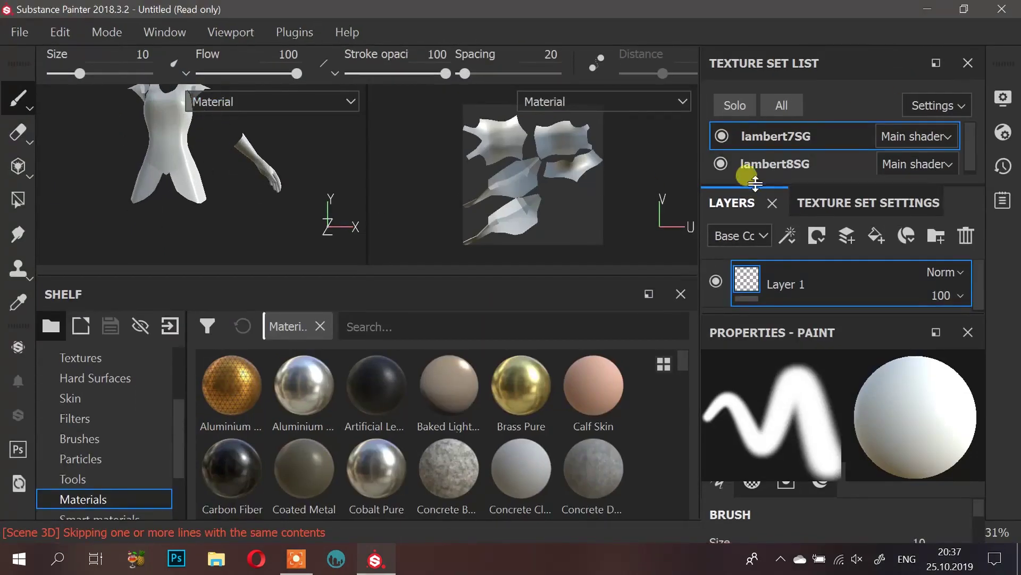
click(733, 152)
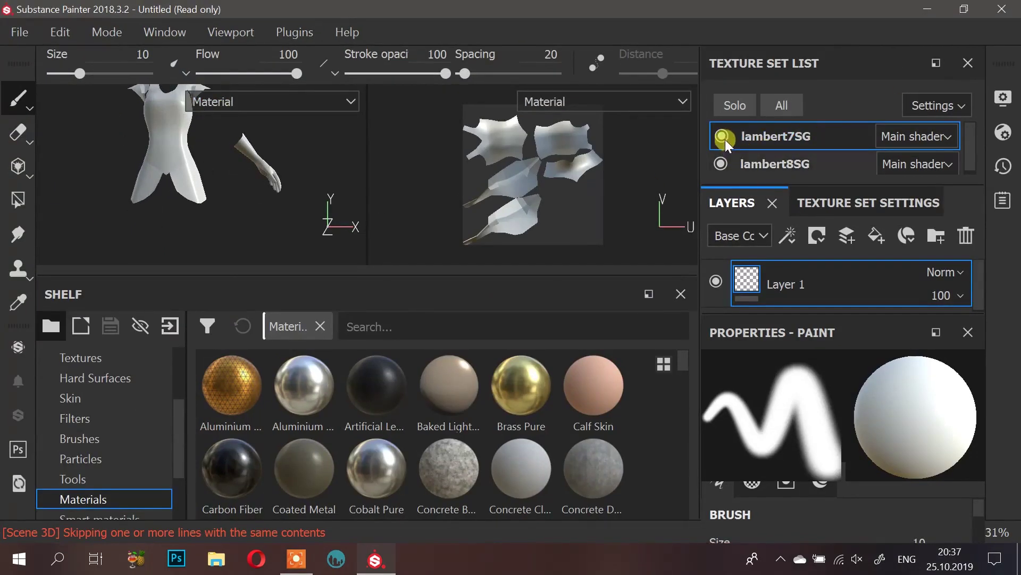
click(722, 137)
click(721, 163)
click(722, 163)
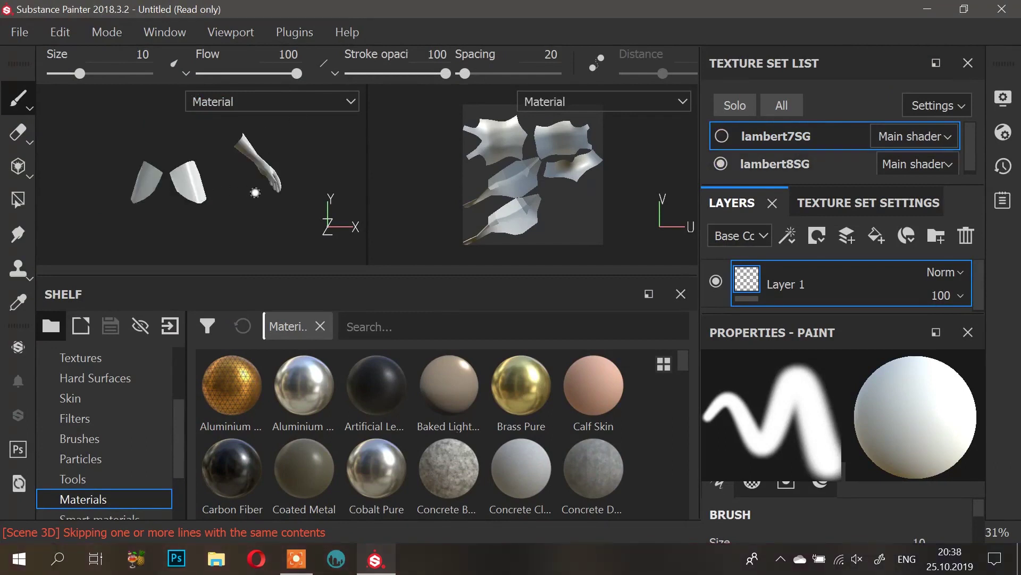
right_click(271, 207)
click(243, 219)
alt+drag(284, 223, 123, 218)
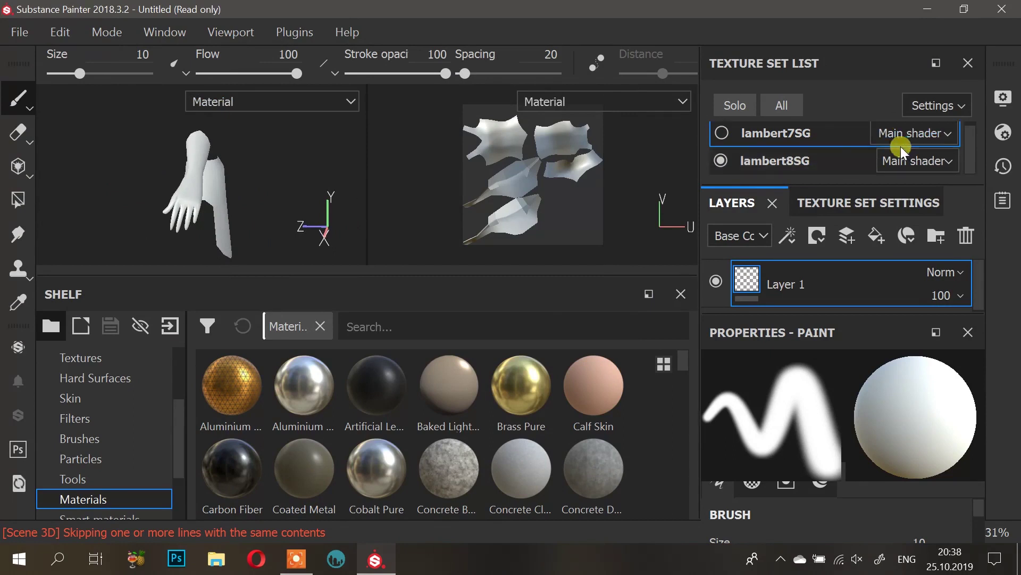
Step: Show the lambert7SG texture set and hide lambert8SG, viewing the bodice, shoulder pads and collar from several sides
click(723, 133)
alt+drag(247, 152, 205, 172)
click(721, 162)
scroll(205, 171, down, 6)
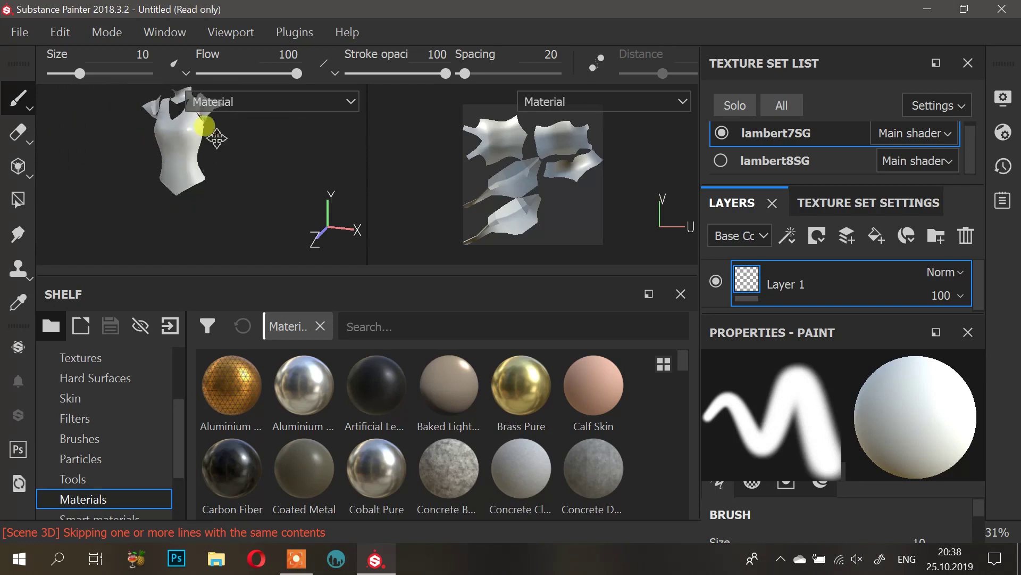
mouse_move(272, 131)
alt+mouse_down()
mouse_move(246, 176)
mouse_move(148, 139)
alt+mouse_up()
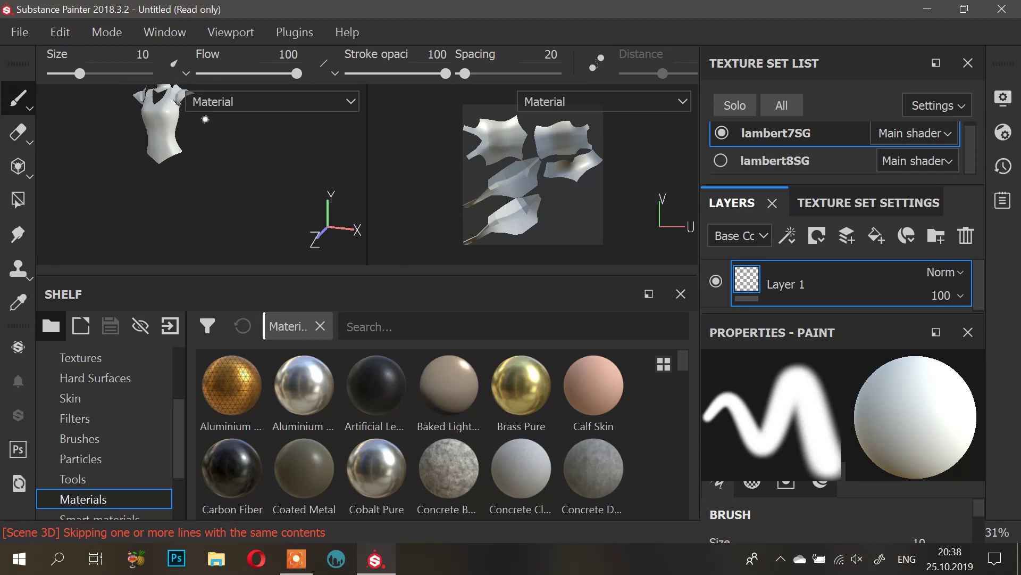
alt+drag(127, 117, 199, 133)
alt+middle_drag(156, 150, 155, 200)
scroll(176, 200, up, 3)
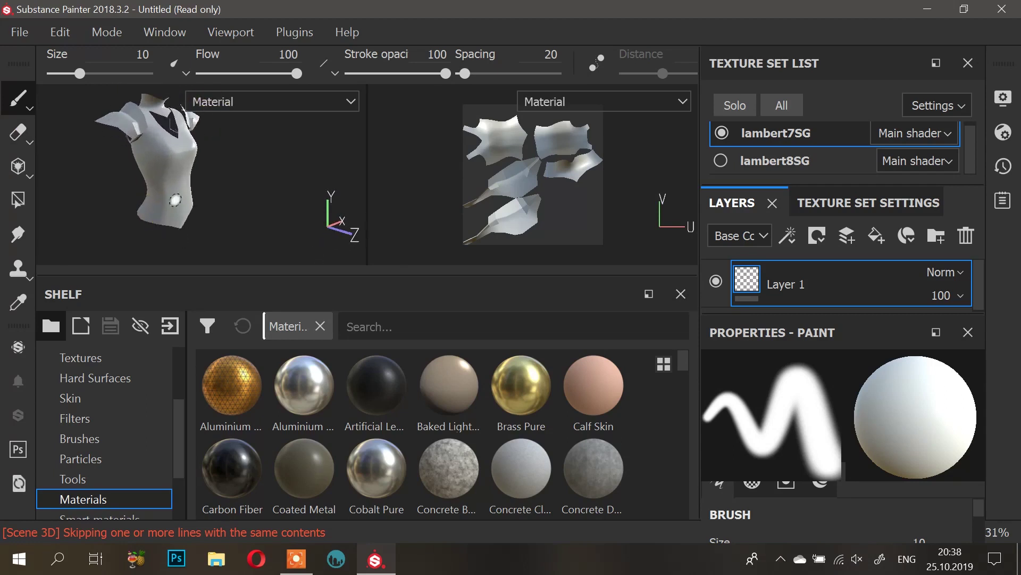
mouse_move(141, 129)
alt+mouse_down()
mouse_move(142, 118)
mouse_move(171, 143)
mouse_move(223, 125)
mouse_move(134, 127)
mouse_move(171, 106)
mouse_move(213, 133)
mouse_move(212, 112)
mouse_move(172, 133)
mouse_move(176, 140)
alt+mouse_up()
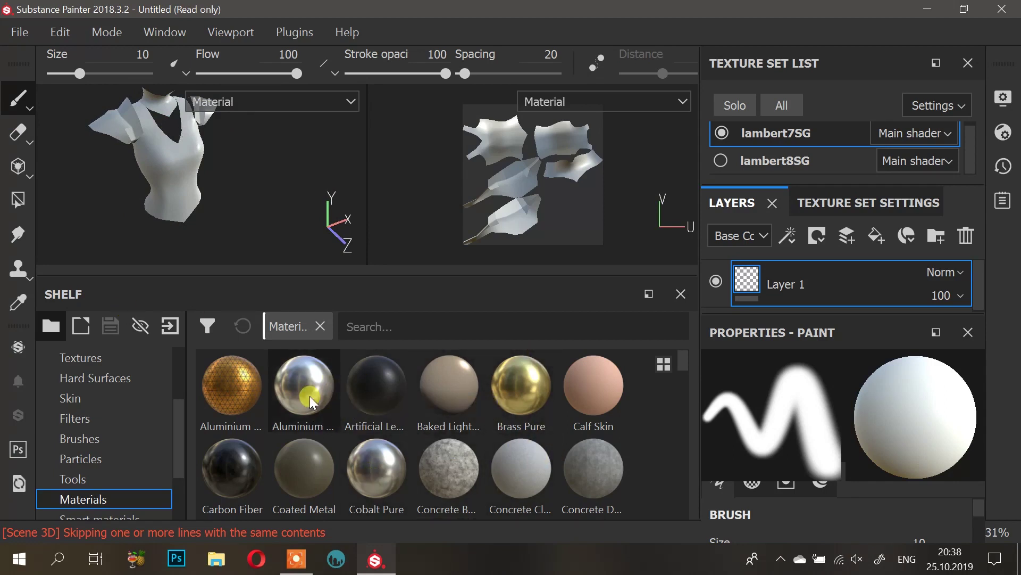
Step: Apply the Steel Rough material from the shelf to the lambert7SG meshes as a fill layer
scroll(351, 432, down, 5)
scroll(373, 433, down, 2)
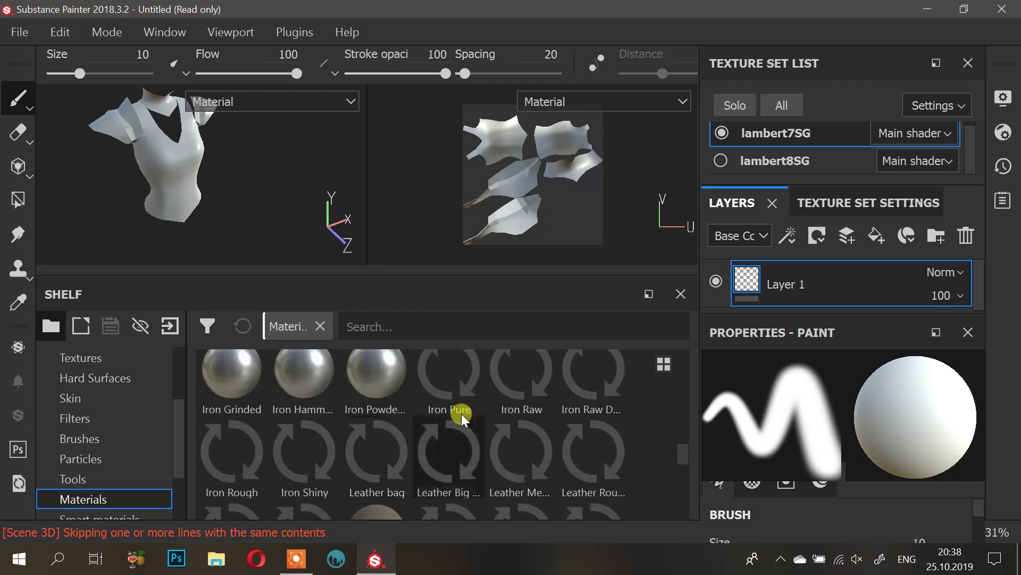
scroll(423, 442, down, 4)
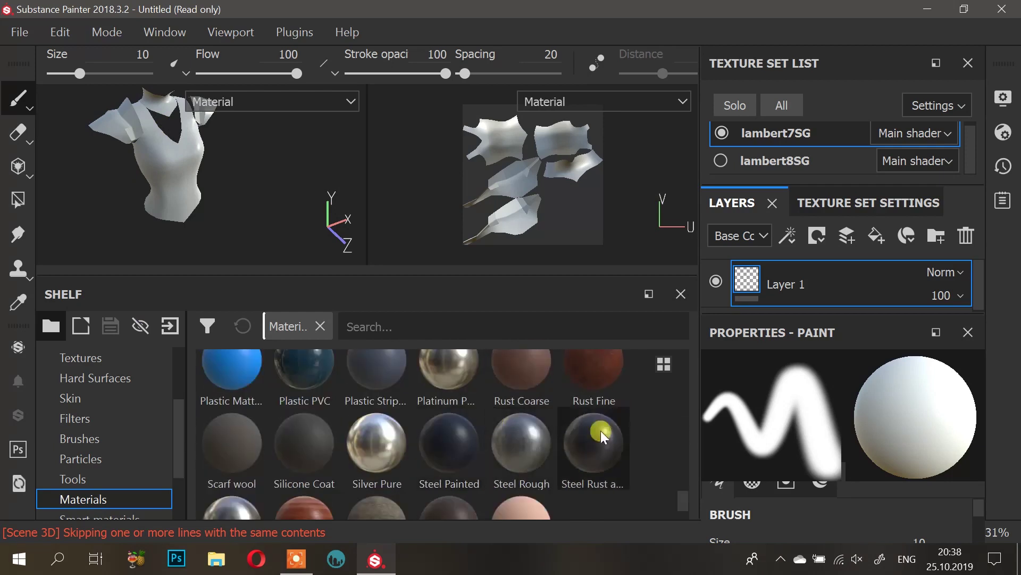
drag(545, 450, 187, 164)
Step: Create a paint layer above the Steel Rough fill layer and check the layer stack
click(245, 163)
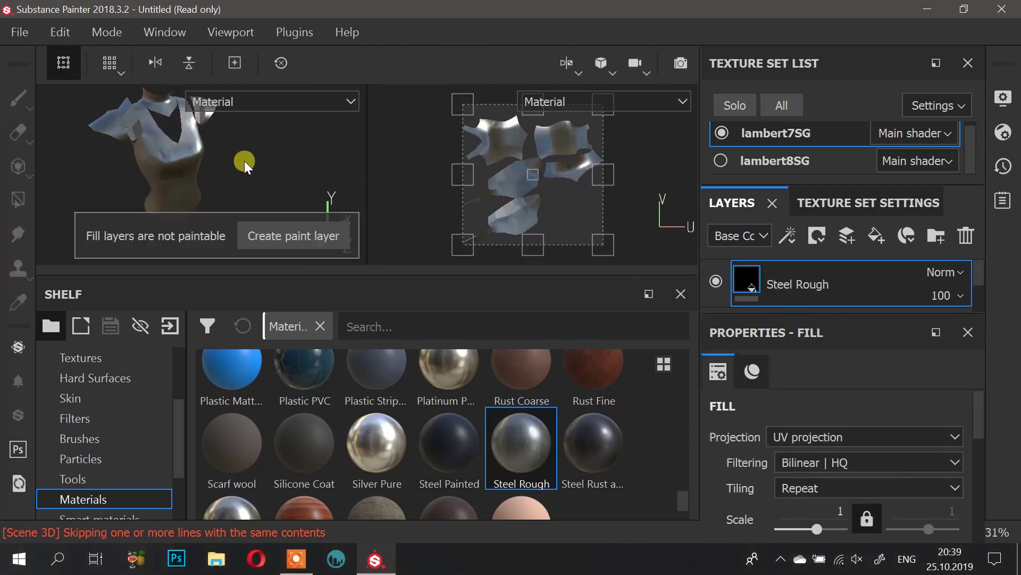
click(277, 239)
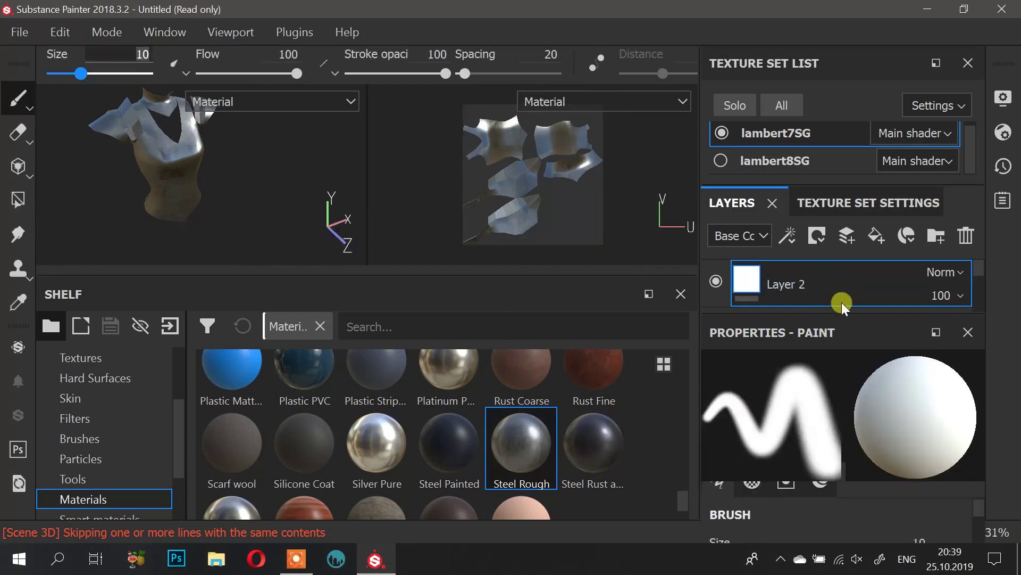
scroll(788, 299, down, 2)
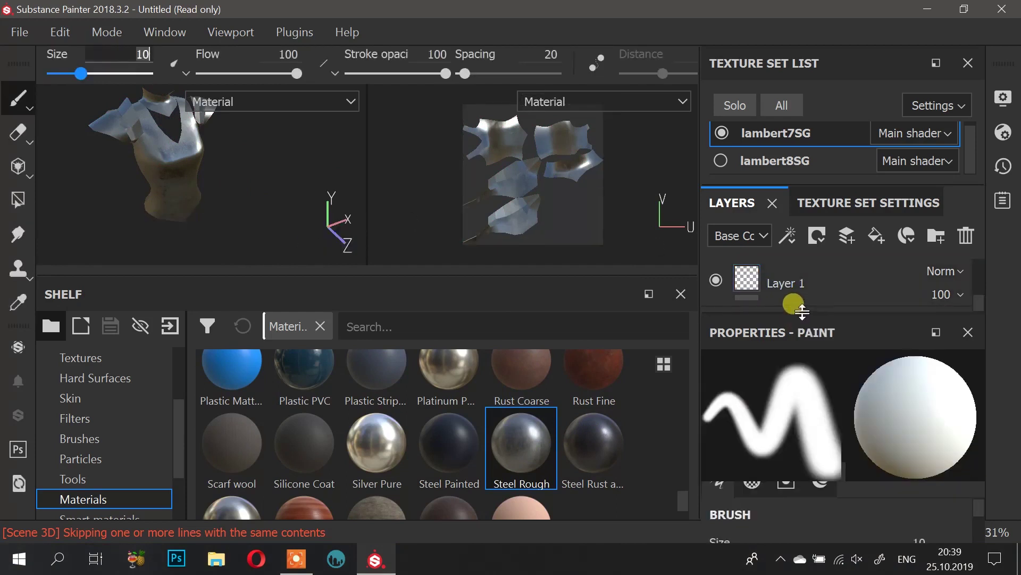
drag(983, 304, 980, 280)
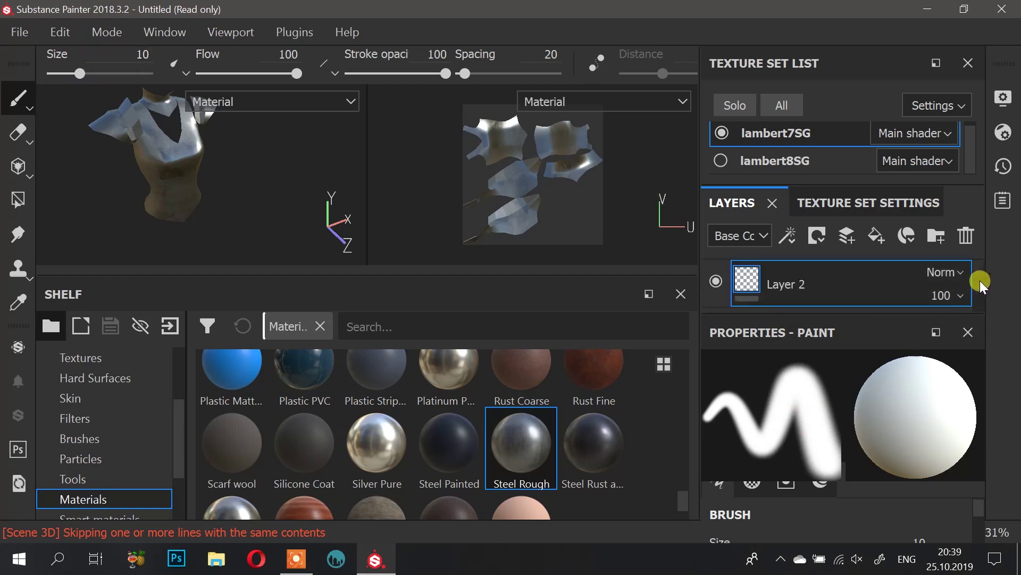
Step: Switch to the Opera browser, open YouTube and go to the signed-in account's own channel
click(252, 565)
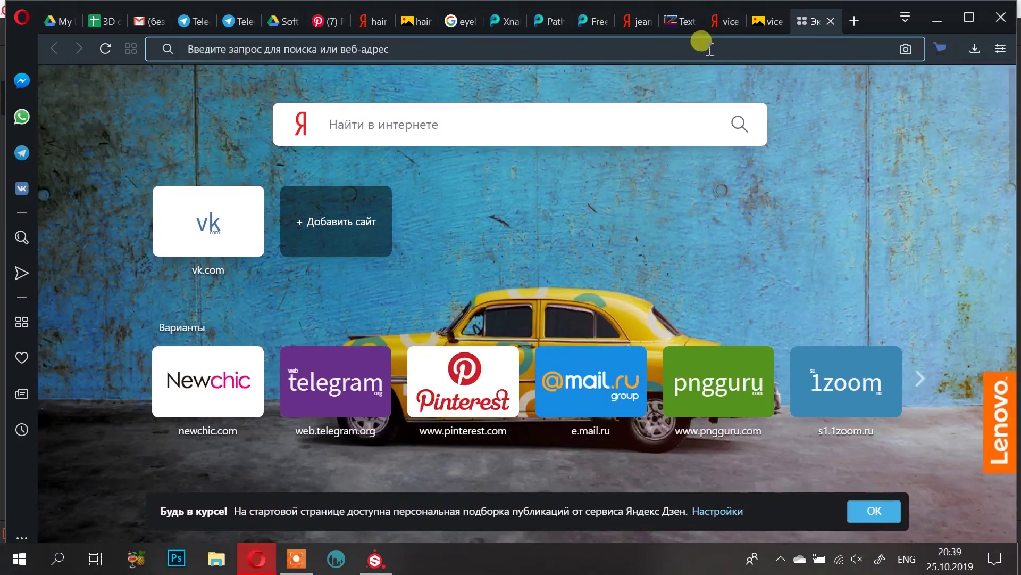
text(yo)
key(Return)
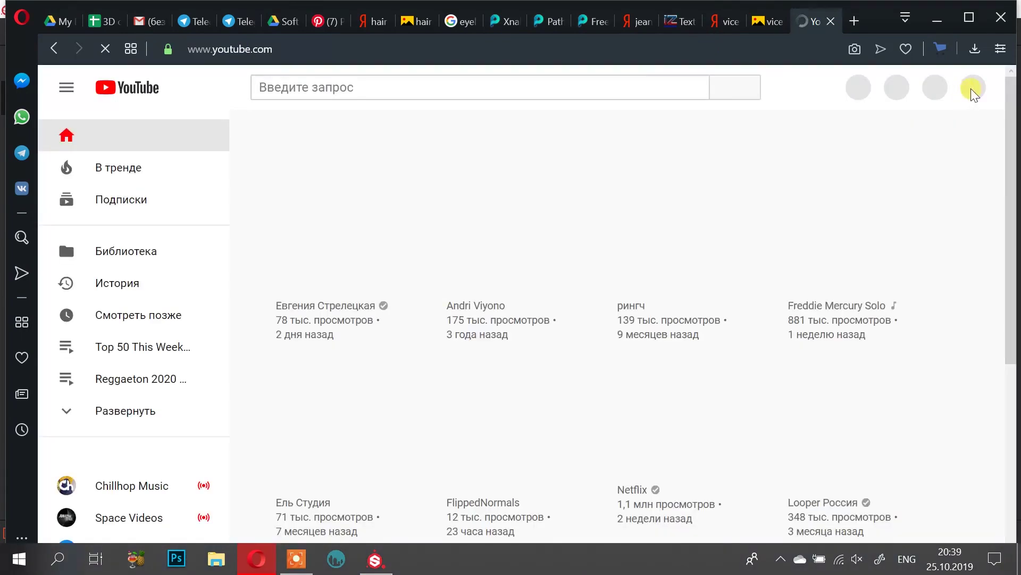
click(969, 88)
click(885, 171)
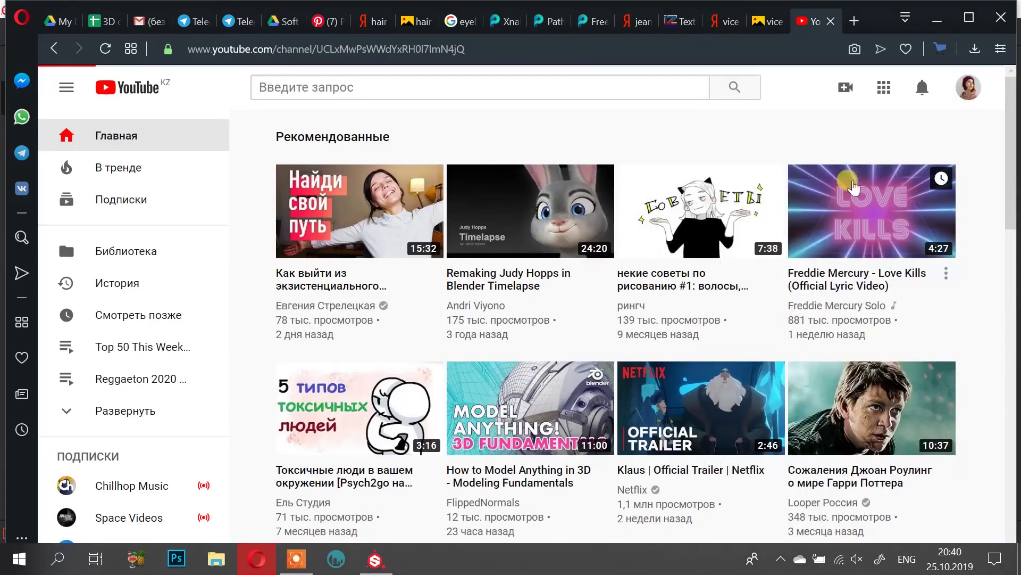
Step: Look through the channel's uploaded videos for the earlier lectures on texturing, and return to Substance Painter
scroll(726, 306, down, 4)
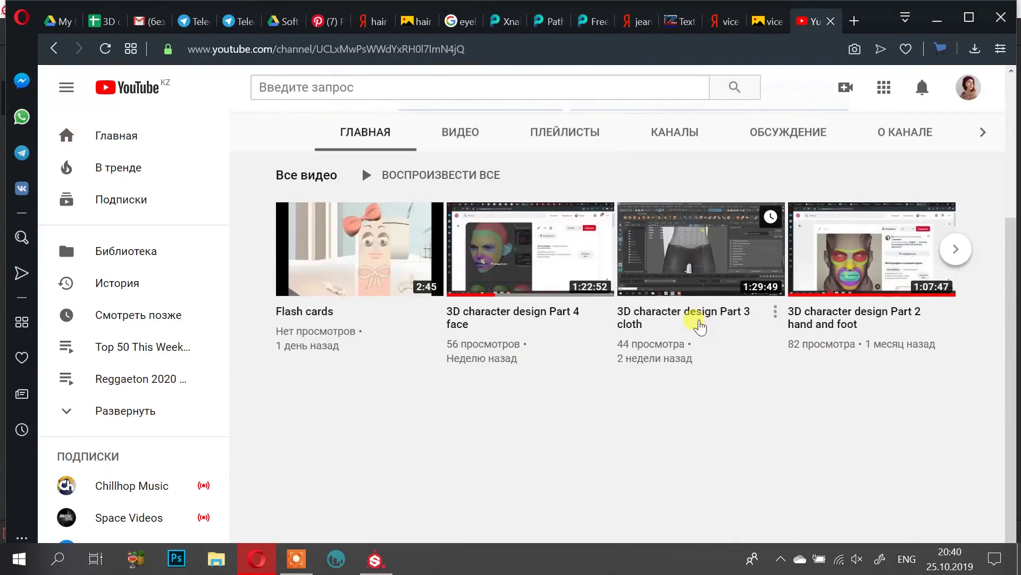
click(461, 132)
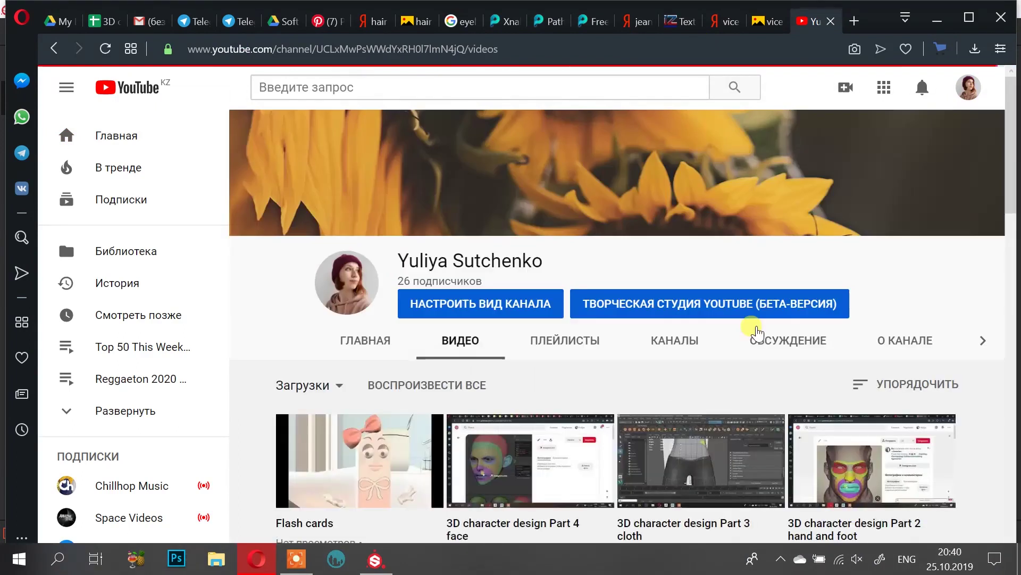
scroll(878, 319, down, 5)
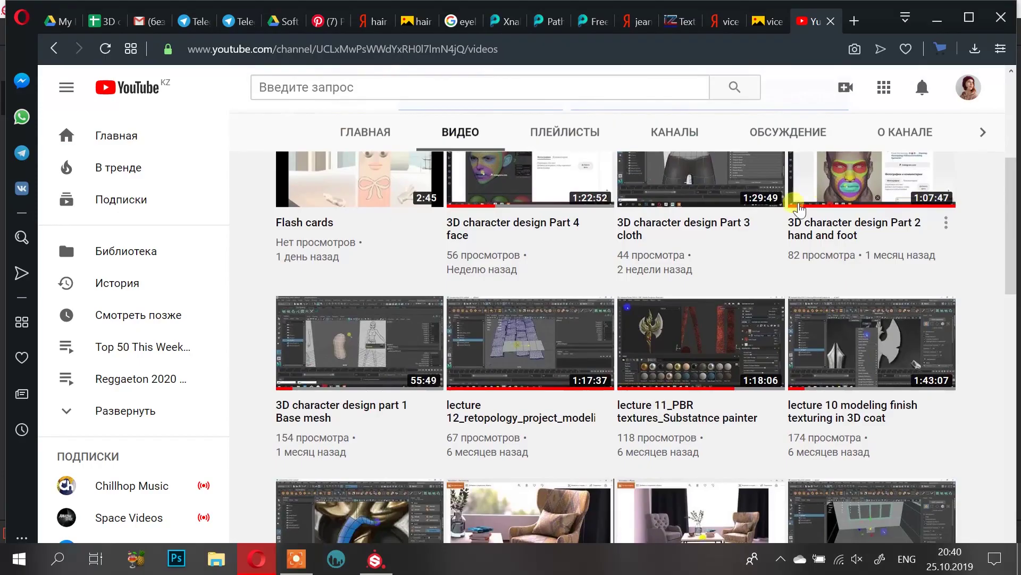
click(937, 20)
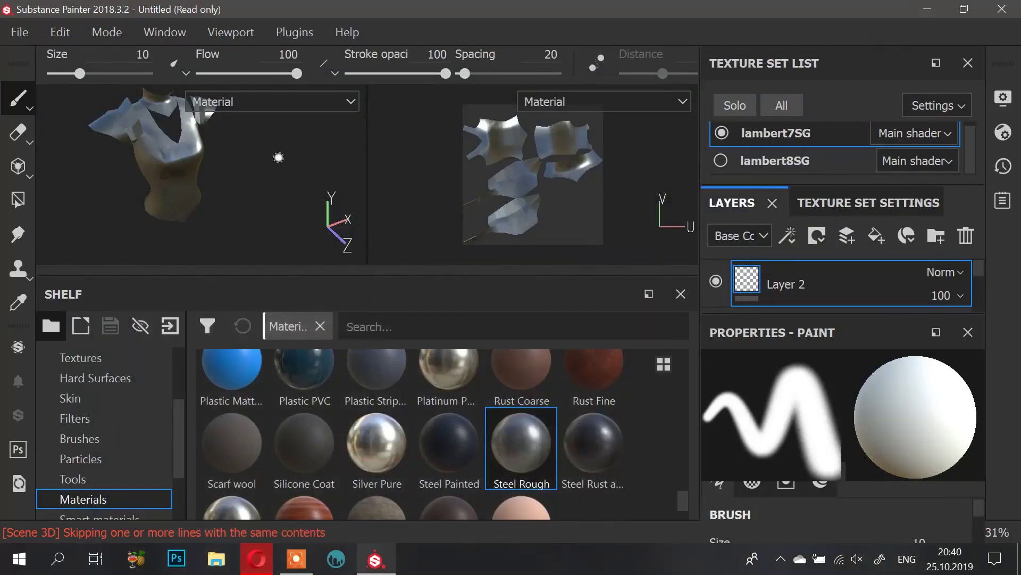
Step: Show the lambert8SG texture set, hide lambert7SG, and frame the skirt pieces and glove in the 3D view
click(721, 160)
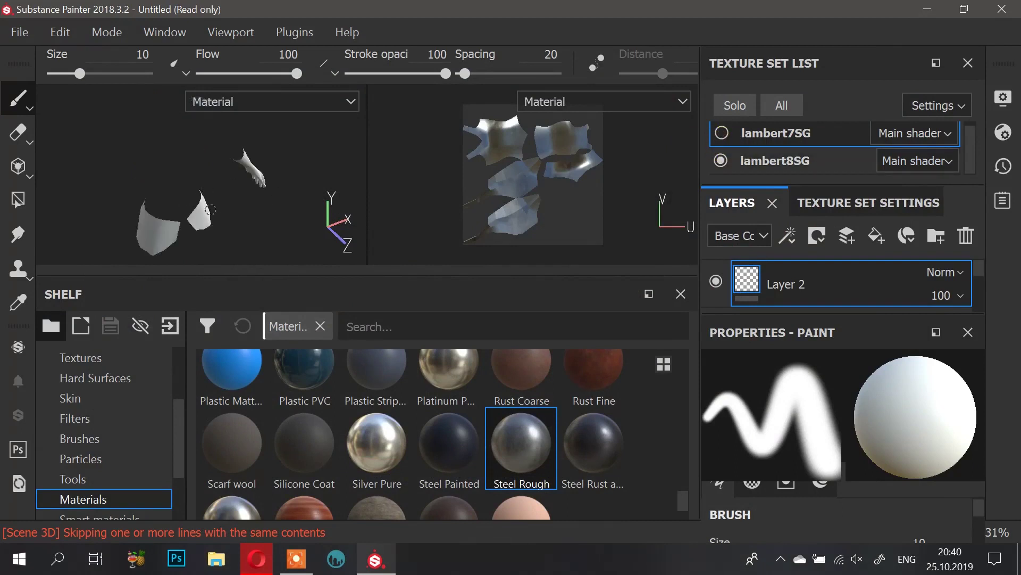
right_click(283, 207)
click(252, 214)
alt+drag(319, 160, 234, 134)
mouse_move(195, 234)
alt+middle_down()
mouse_move(189, 214)
mouse_move(209, 150)
alt+middle_up()
scroll(233, 115, up, 5)
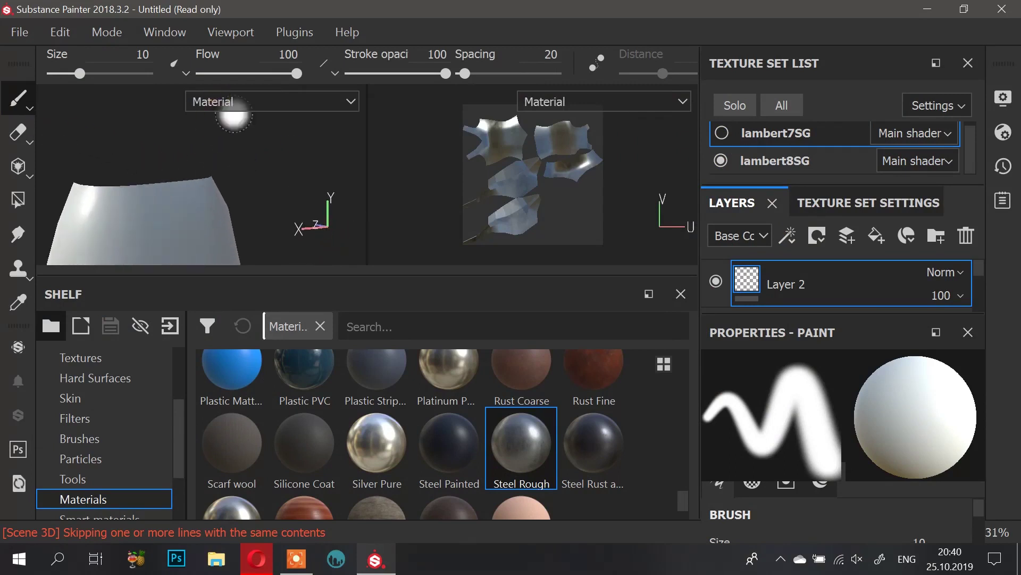
alt+drag(179, 216, 188, 218)
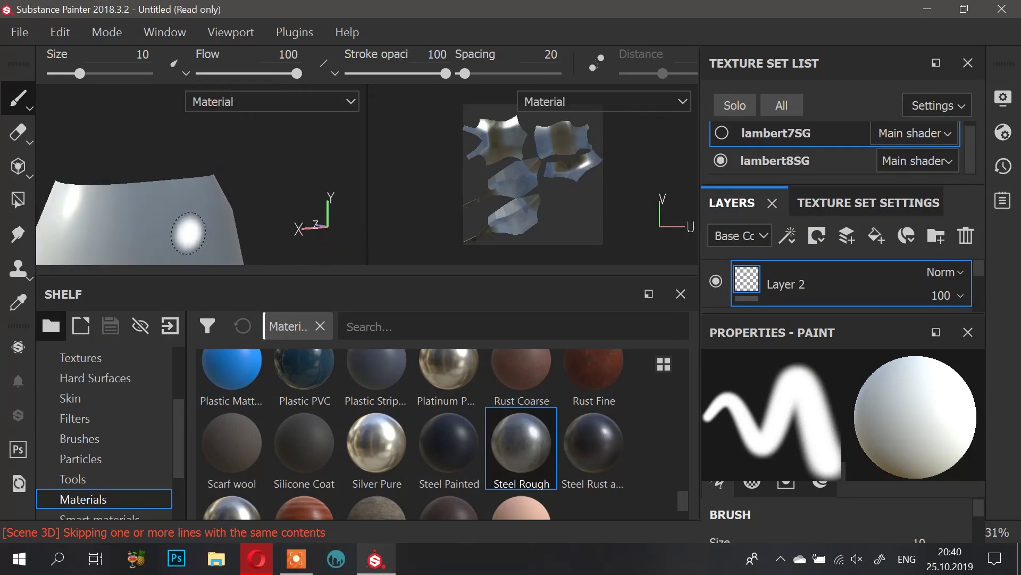
scroll(190, 212, down, 2)
scroll(175, 177, down, 5)
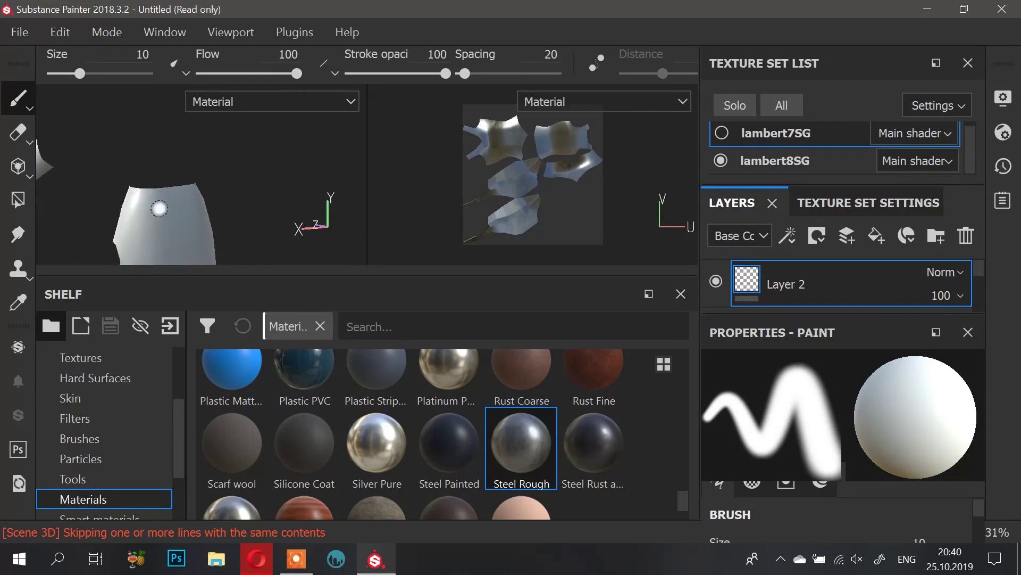
alt+middle_drag(166, 239, 201, 167)
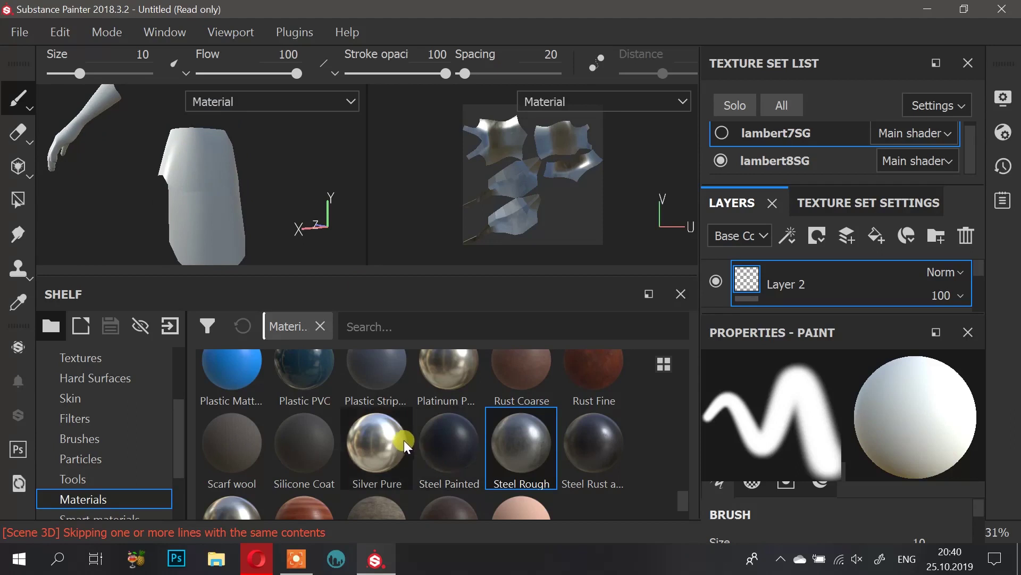
Step: Apply the Leather bag material to the lambert8SG skirt and glove, and create a paint layer above the fill
scroll(690, 500, down, 1)
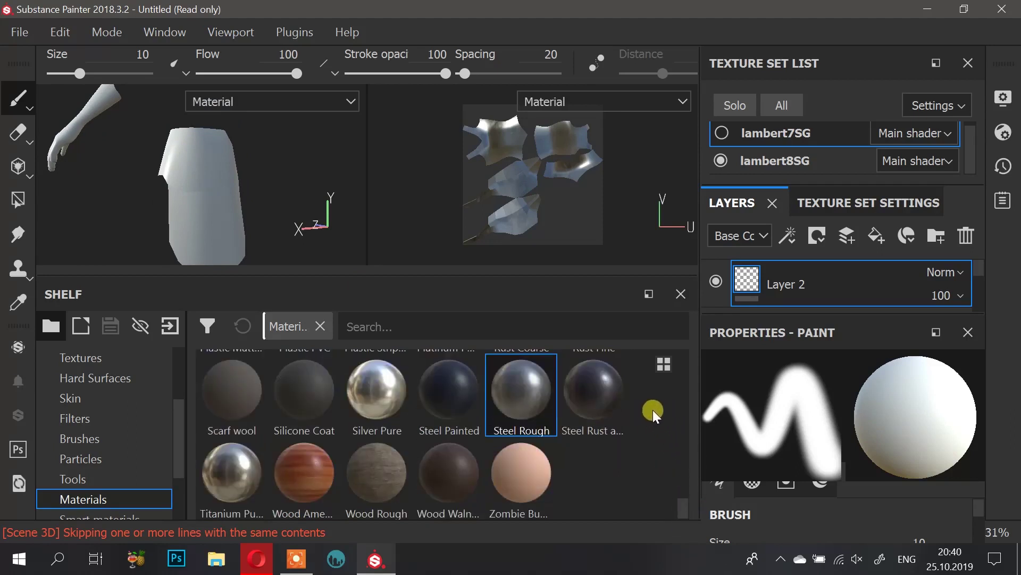
scroll(612, 458, up, 2)
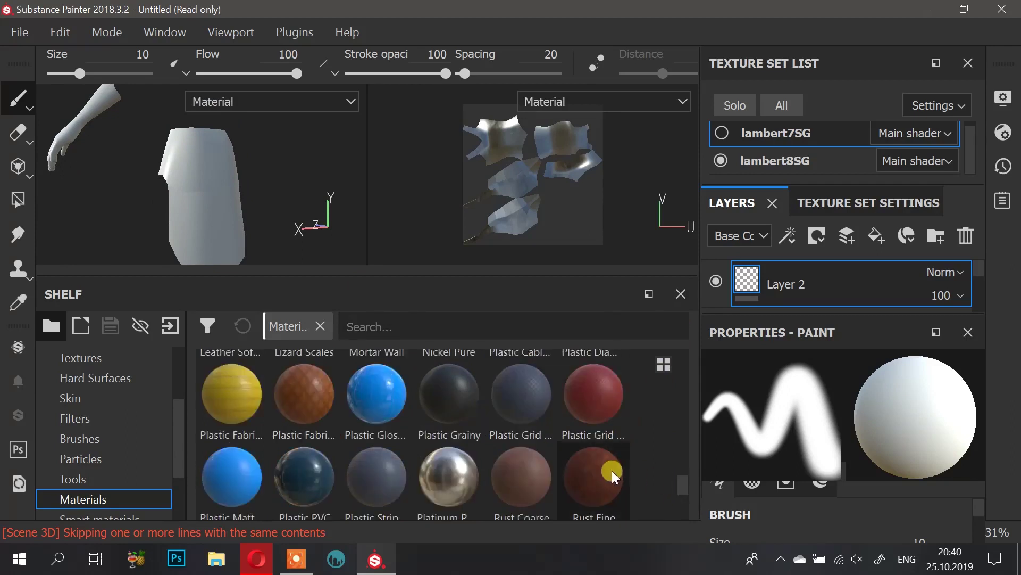
scroll(591, 448, down, 2)
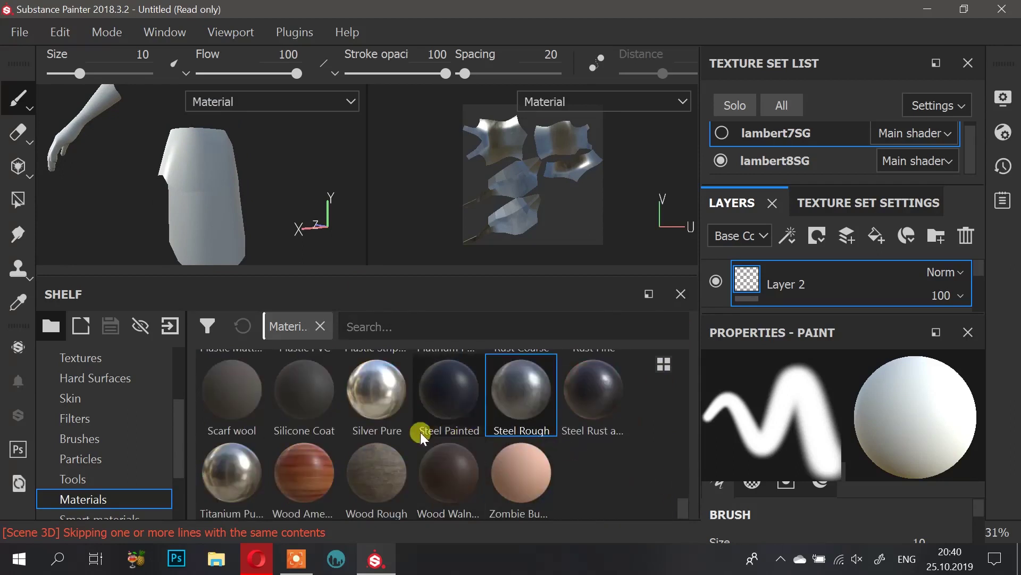
scroll(302, 412, up, 2)
scroll(290, 415, up, 4)
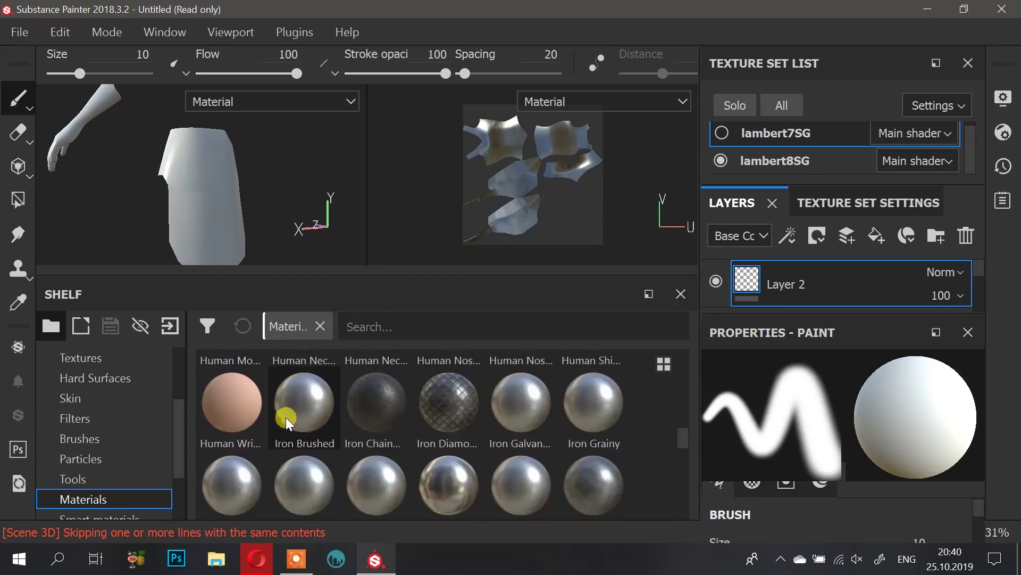
scroll(286, 417, down, 2)
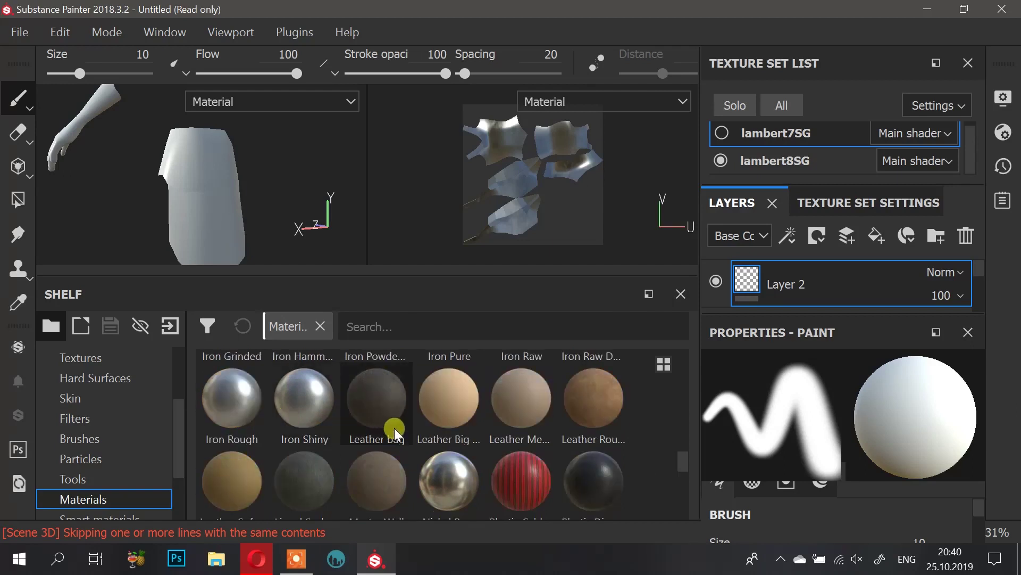
drag(376, 404, 208, 188)
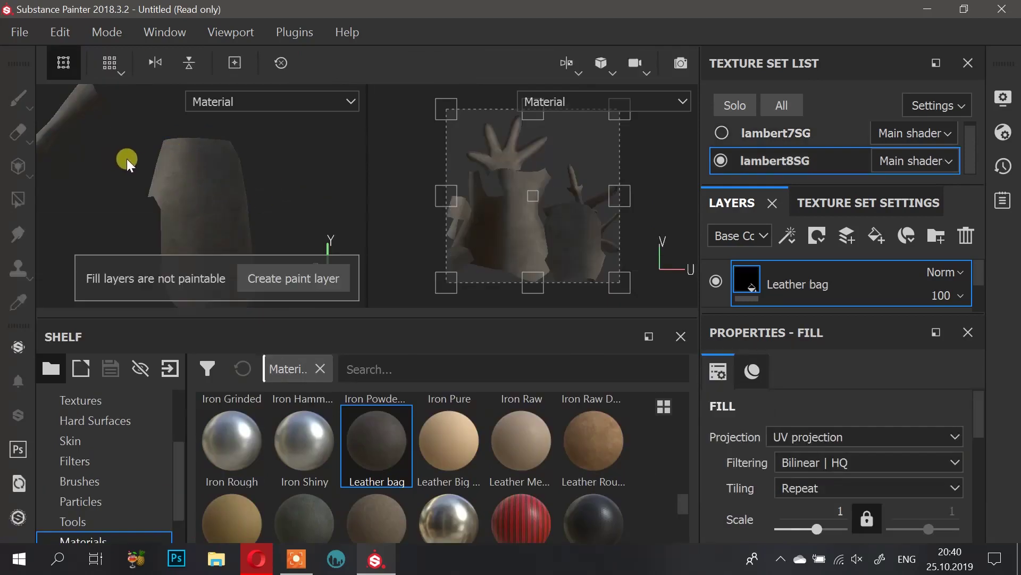
click(294, 278)
Step: Examine the leather texture on the skirt pieces from several angles, up close and at a distance
mouse_move(203, 181)
alt+mouse_down()
mouse_move(299, 180)
mouse_move(319, 201)
mouse_move(371, 176)
mouse_move(183, 187)
mouse_move(219, 210)
alt+mouse_up()
mouse_move(219, 211)
alt+right_down()
mouse_move(492, 311)
mouse_move(432, 299)
mouse_move(223, 213)
alt+right_up()
alt+middle_drag(254, 233, 249, 231)
alt+right_drag(249, 231, 243, 280)
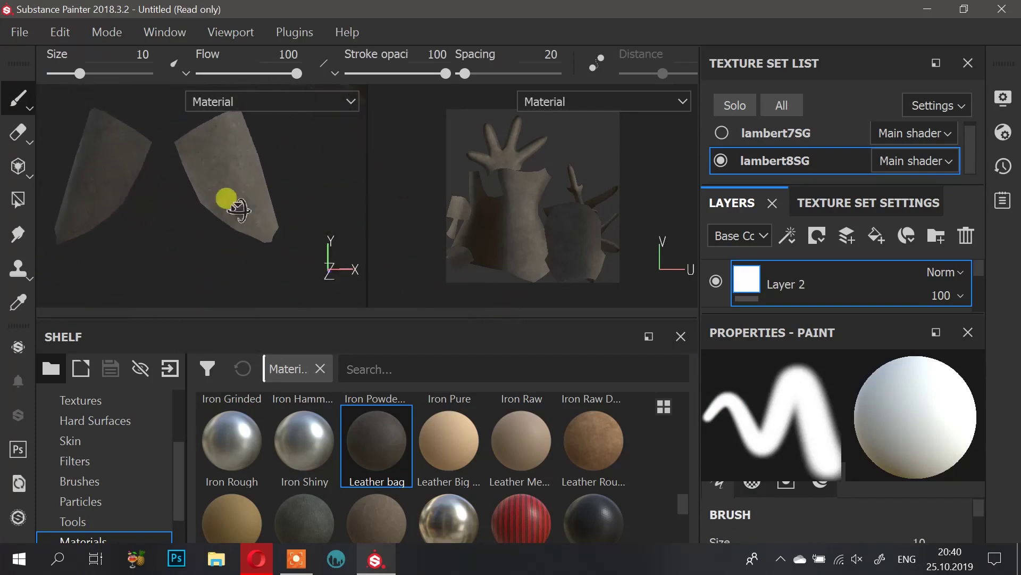
alt+drag(262, 212, 178, 230)
alt+right_drag(177, 231, 183, 285)
alt+right_drag(182, 195, 214, 163)
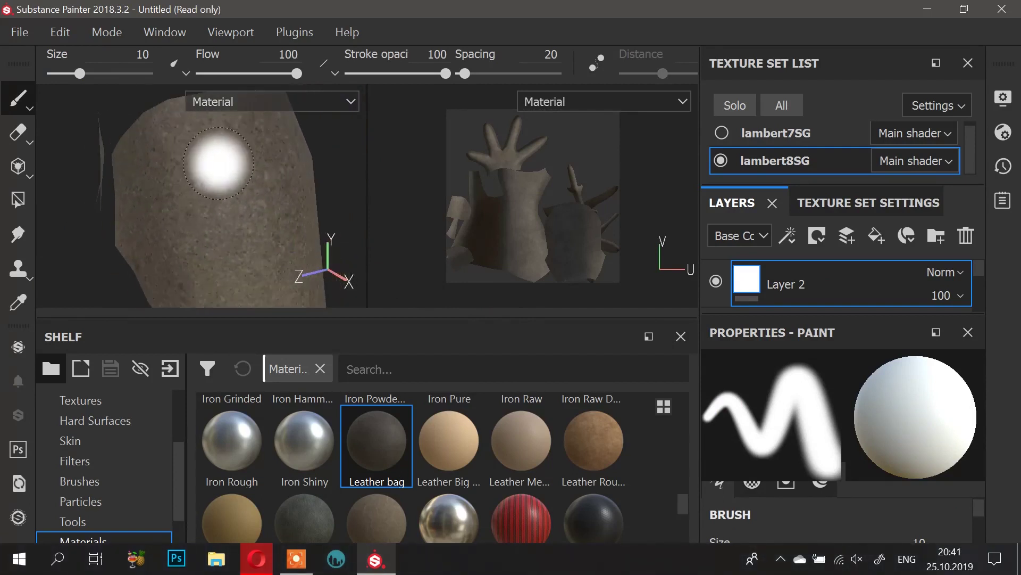
alt+right_drag(241, 244, 336, 204)
mouse_move(307, 205)
alt+mouse_down()
mouse_move(247, 219)
mouse_move(341, 197)
alt+mouse_up()
mouse_move(320, 217)
alt+right_down()
mouse_move(137, 142)
mouse_move(43, 147)
alt+right_up()
mouse_move(254, 234)
alt+mouse_down()
mouse_move(258, 201)
mouse_move(189, 201)
mouse_move(240, 198)
alt+mouse_up()
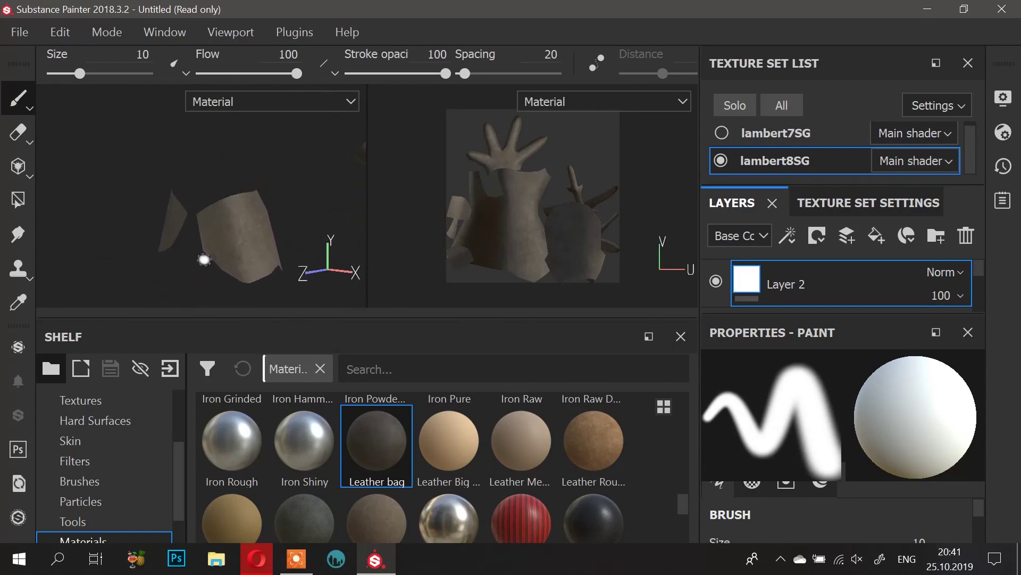
Step: Look through the shelf's Brushes and Skin categories, browsing the available human skin materials
click(89, 459)
click(84, 484)
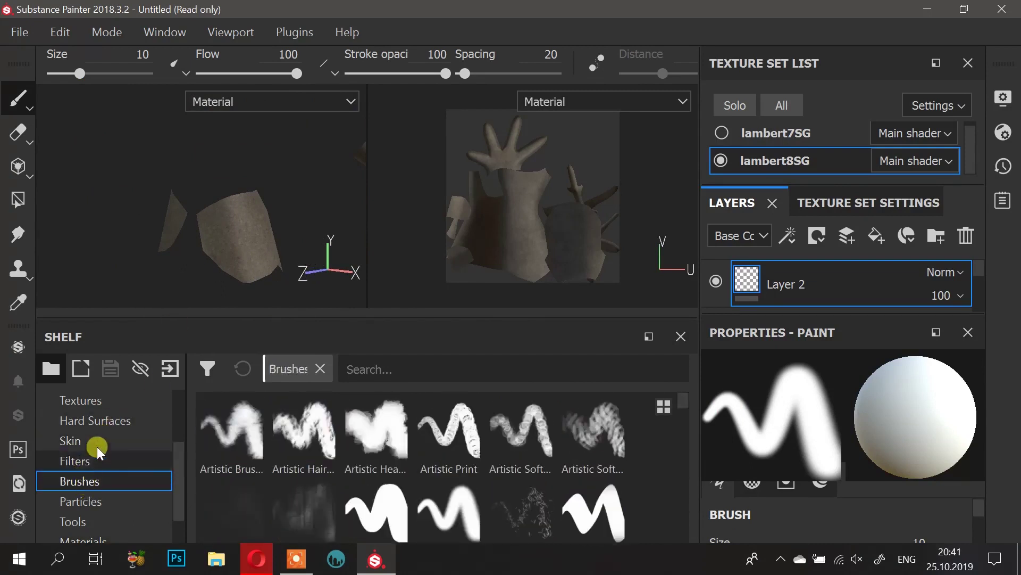
click(95, 442)
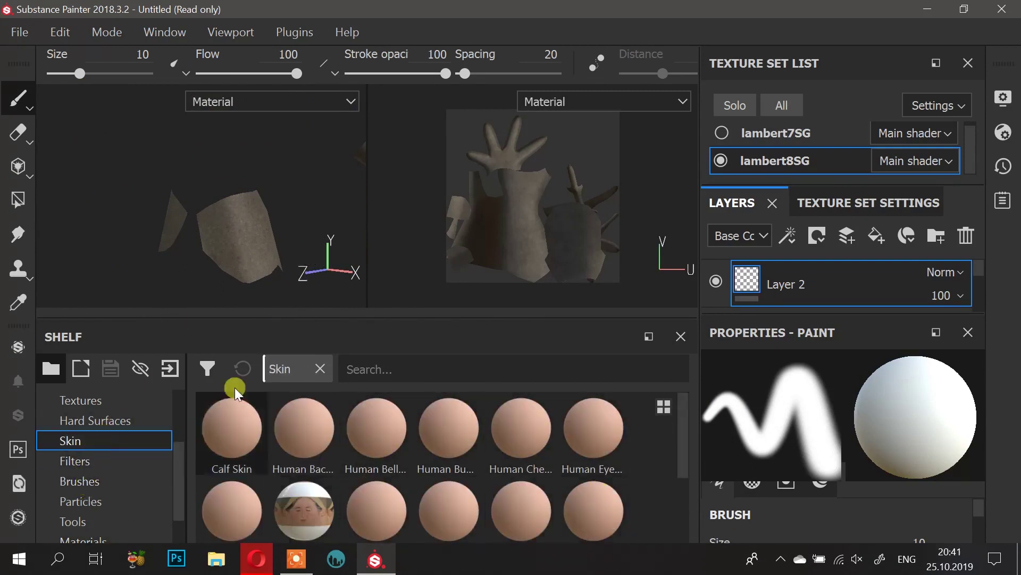
scroll(547, 471, down, 3)
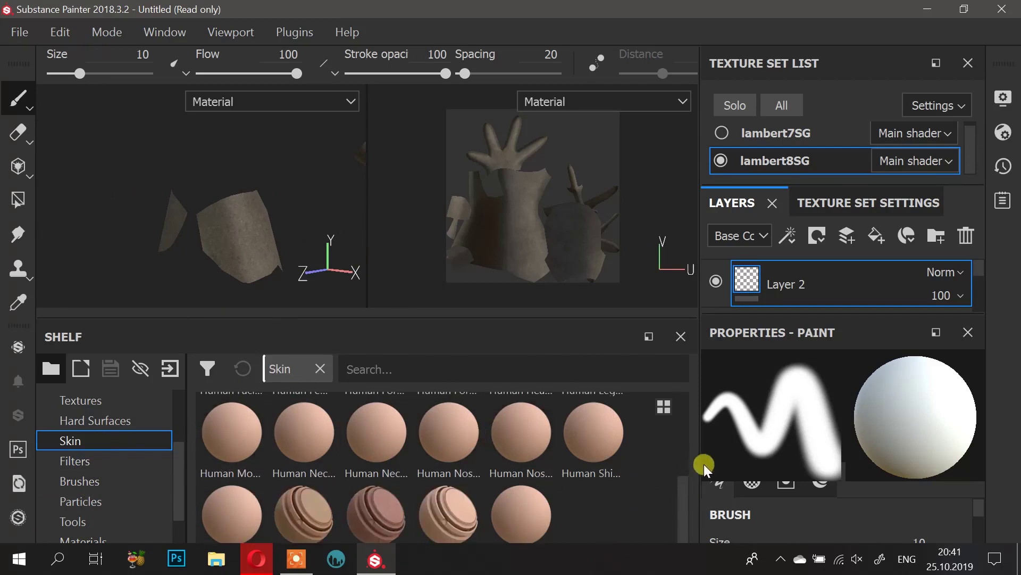
mouse_move(680, 501)
mouse_down()
mouse_move(692, 410)
mouse_move(668, 511)
mouse_move(682, 406)
mouse_move(652, 508)
mouse_move(655, 451)
mouse_move(641, 506)
mouse_move(668, 422)
mouse_move(671, 497)
mouse_up()
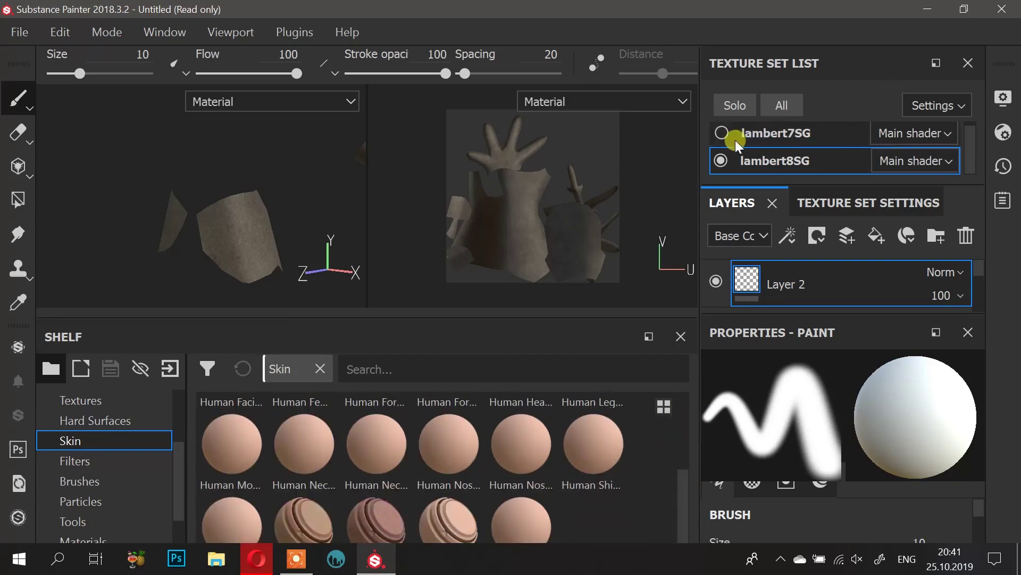
Step: Show the lambert7SG texture set alongside lambert8SG and view the armour from the front
click(720, 133)
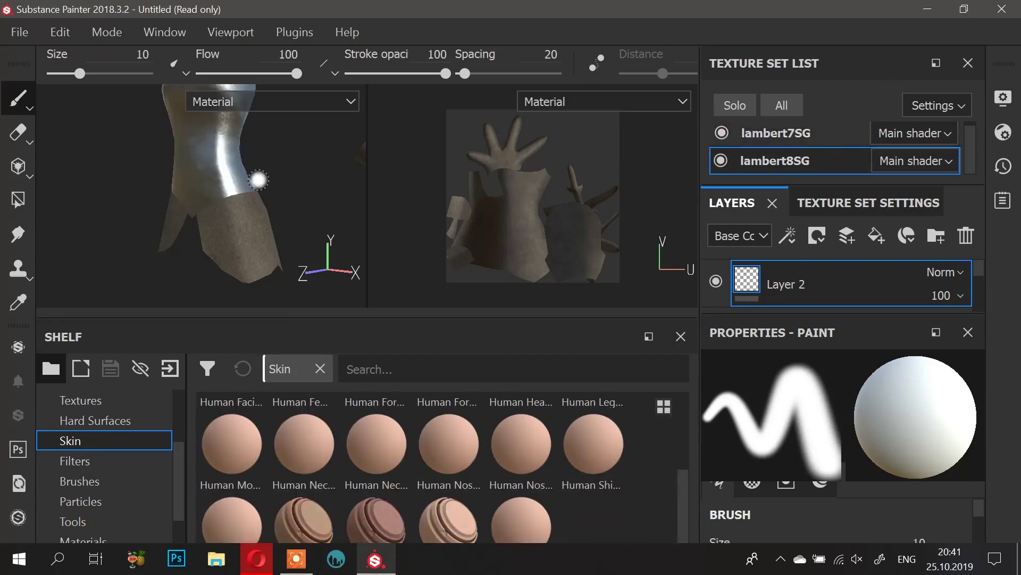
alt+drag(223, 190, 226, 222)
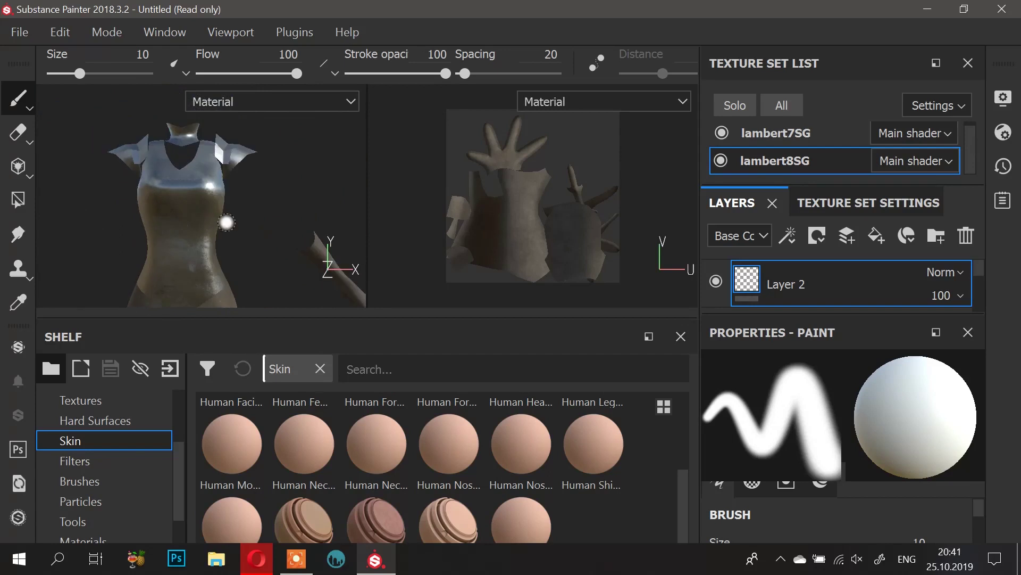
Step: Open the texture export settings, and resize and move the dialog so that its options fit on screen
click(13, 33)
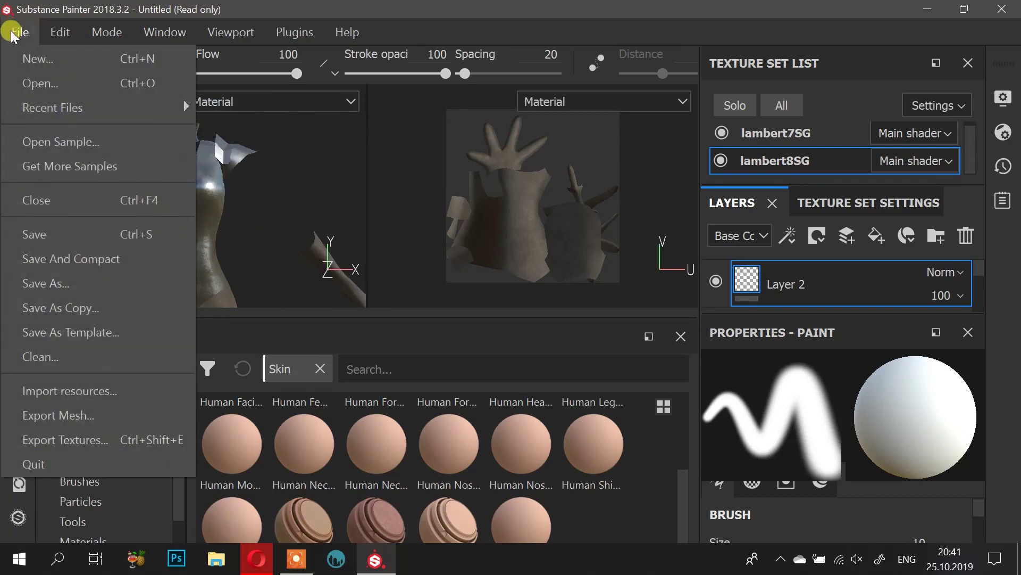
click(82, 440)
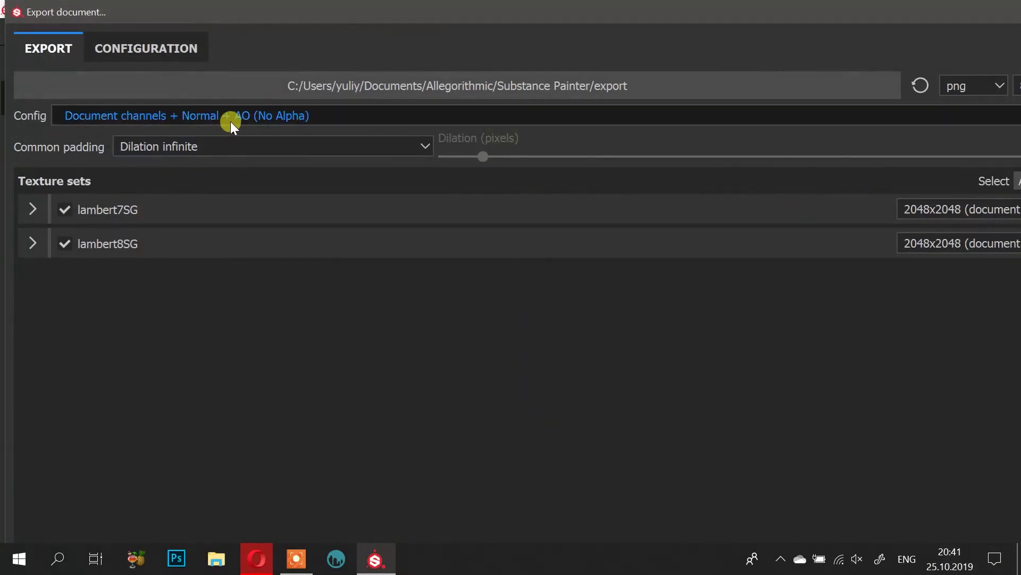
mouse_move(909, 11)
mouse_down()
mouse_move(748, 34)
mouse_move(927, 56)
mouse_up()
drag(60, 54, 100, 62)
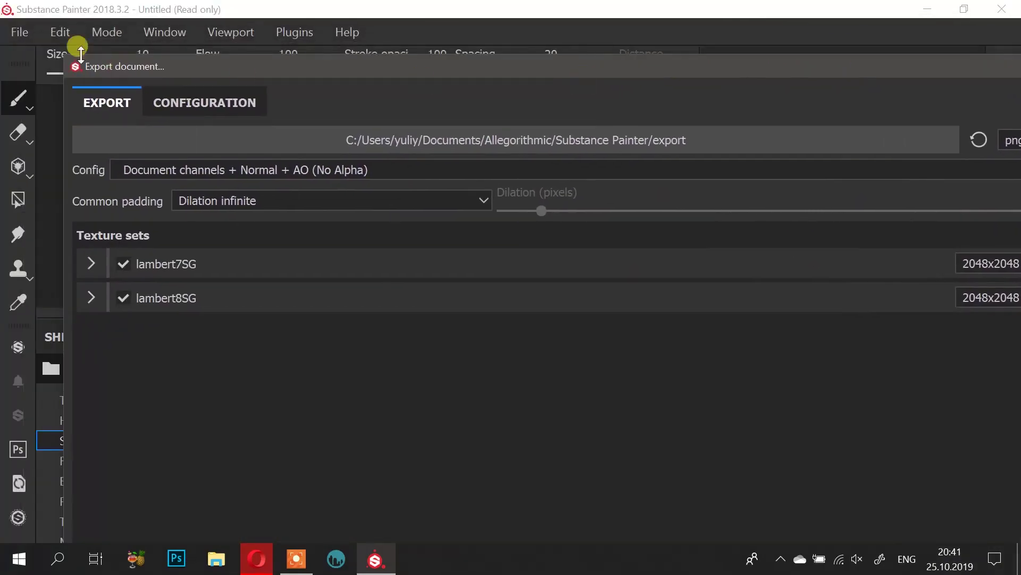
drag(222, 71, 407, 97)
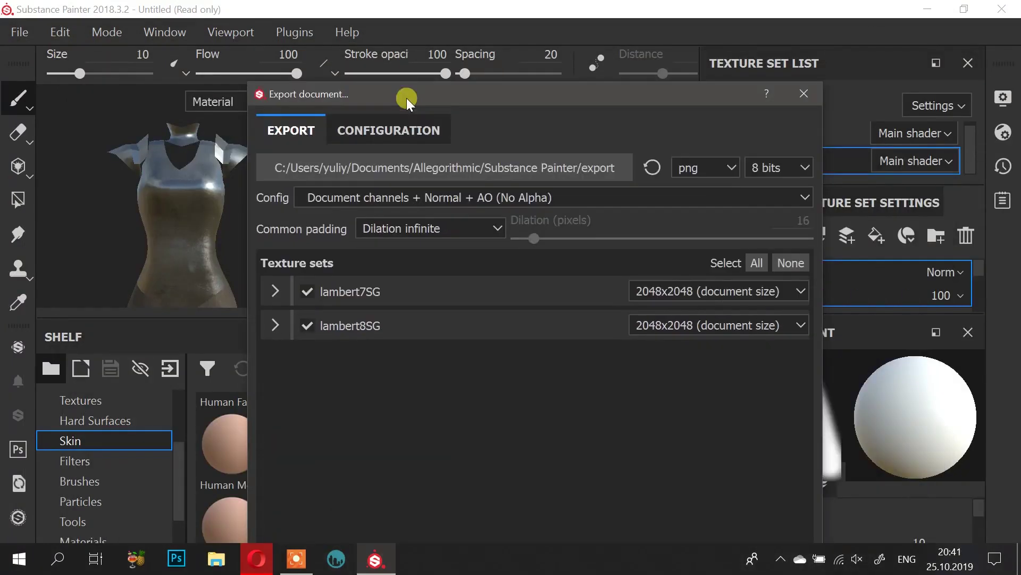
drag(545, 91, 561, 56)
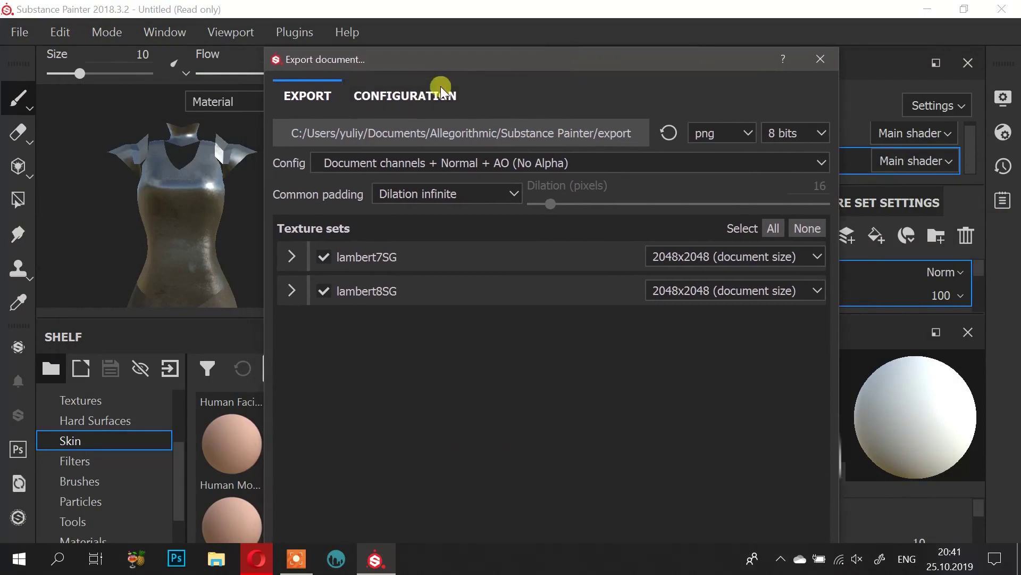
Step: Review the maps used by the PBR MetalRough export preset and return to the main export settings
click(441, 87)
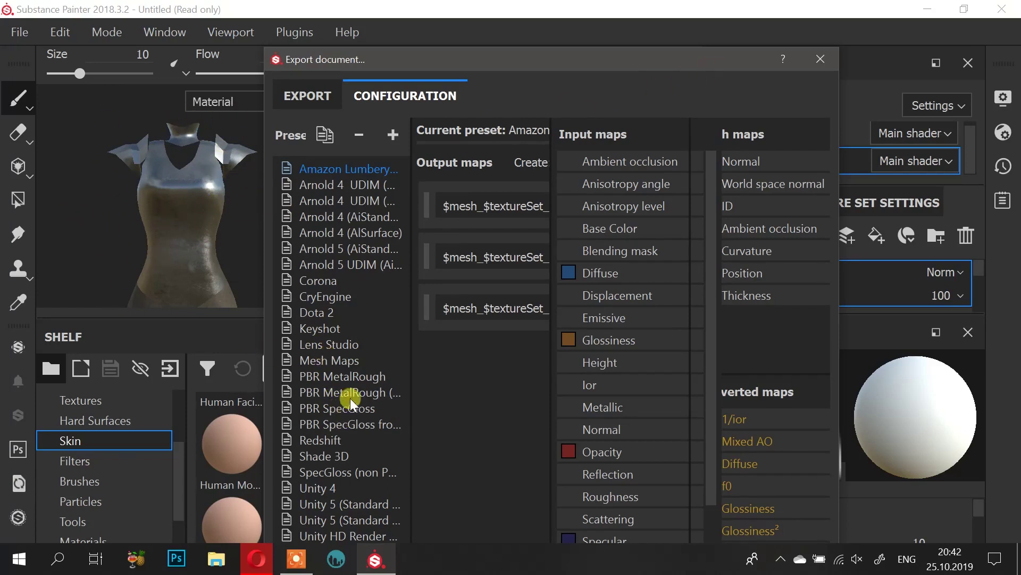
click(357, 375)
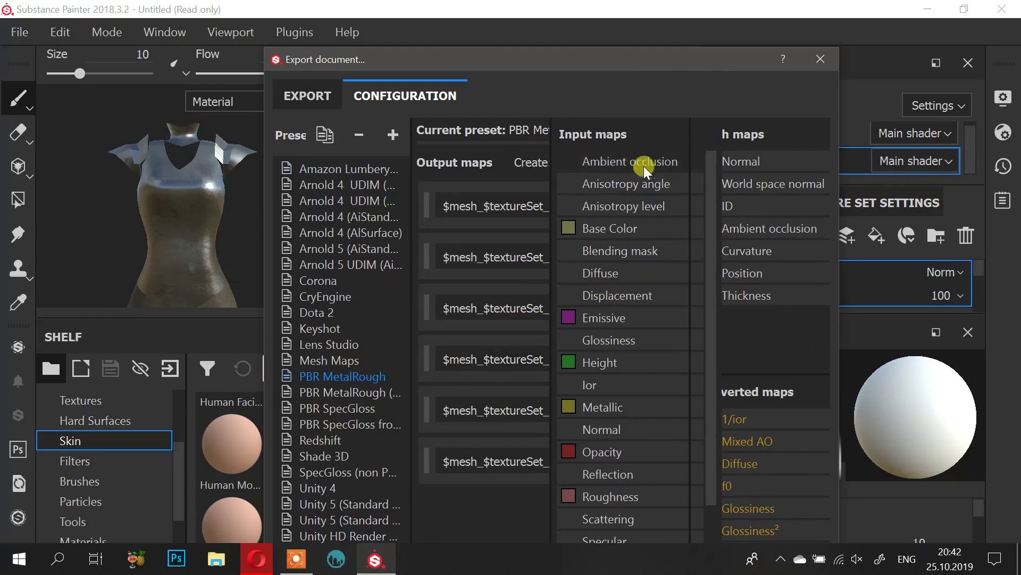
click(305, 91)
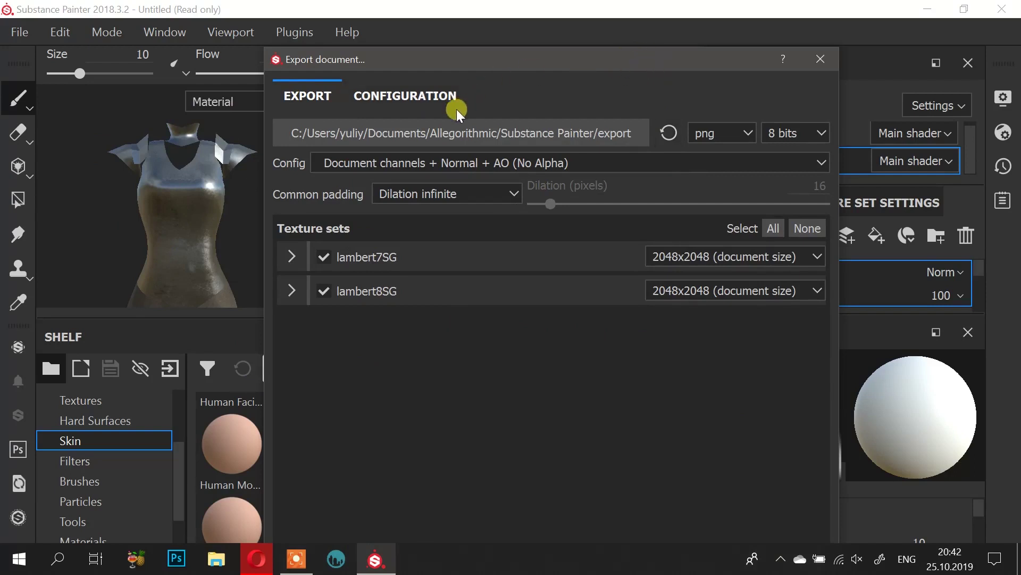
Step: Set the export configuration to USD PBR Metal Roughness and move the dialog up to reveal its lower options
click(564, 159)
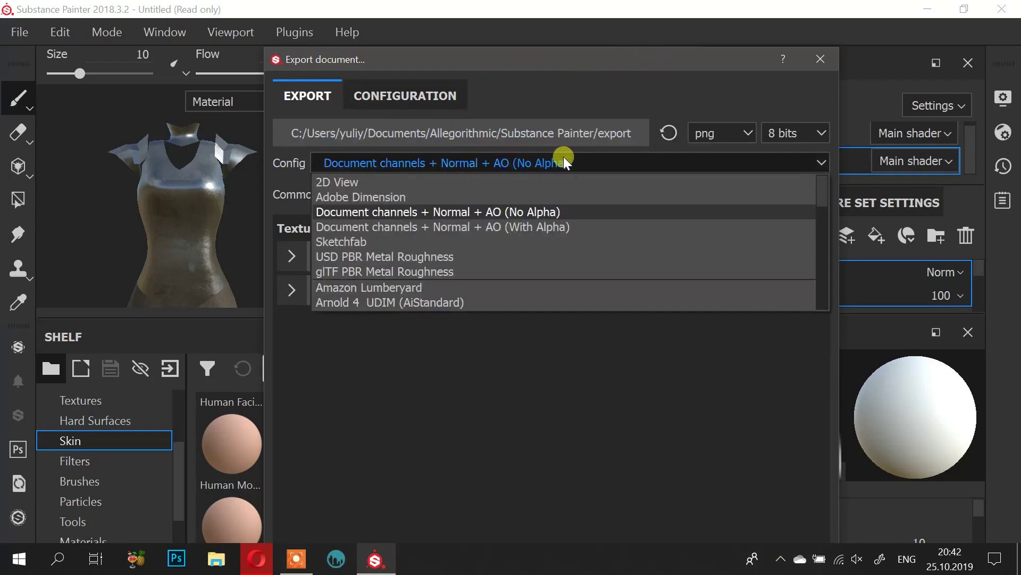
click(515, 255)
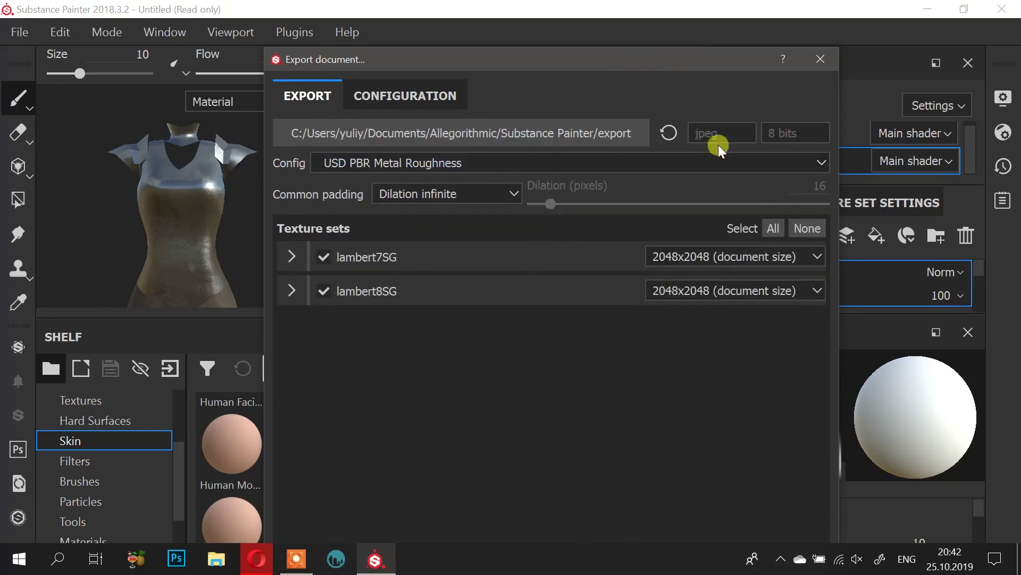
drag(677, 59, 704, 19)
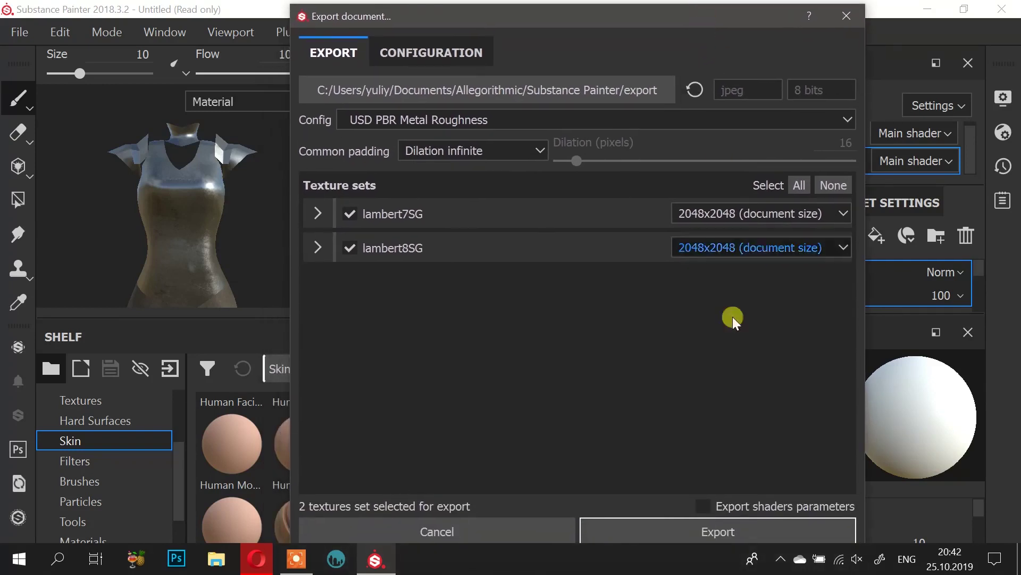
Step: Create a folder named pbr inside the desktop's 3D character design folder and choose it as the export destination
click(621, 87)
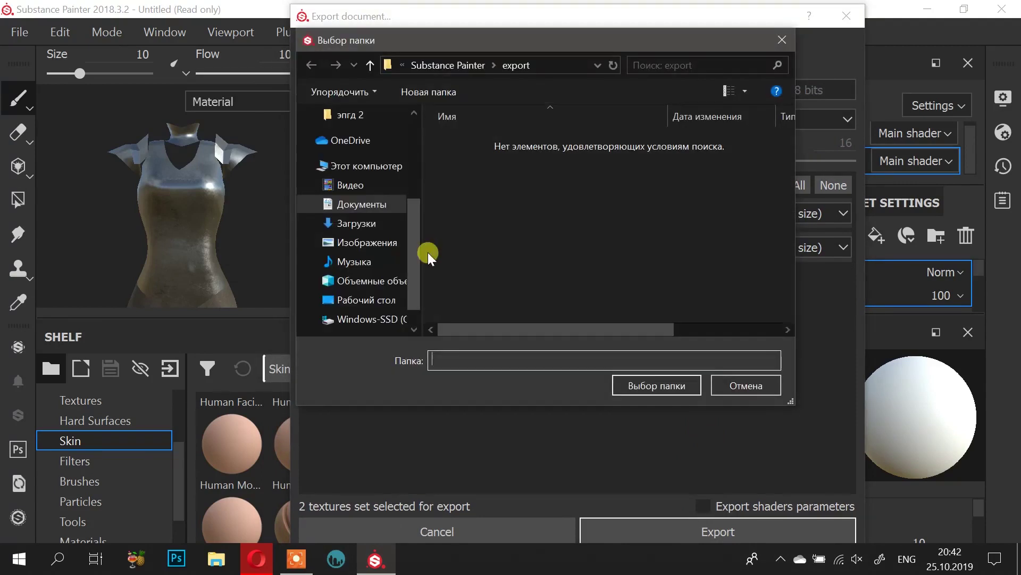
click(365, 300)
double_click(477, 154)
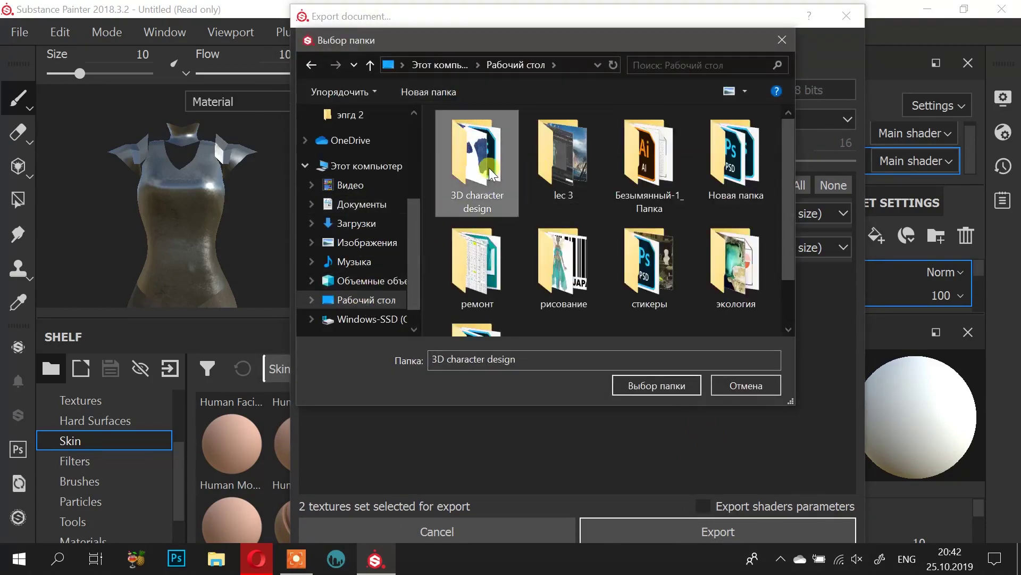
click(426, 92)
text(pbr)
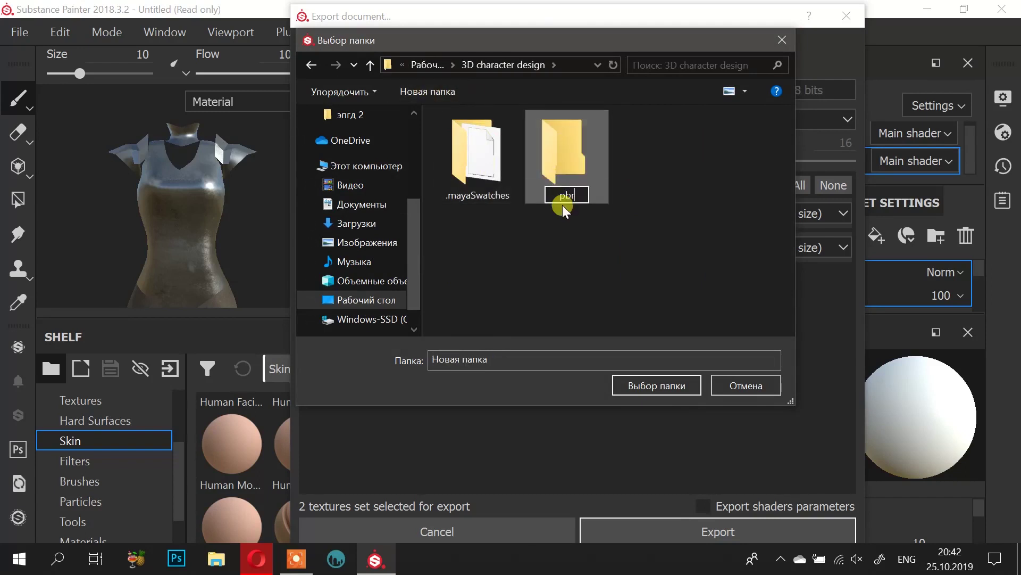
key(Return)
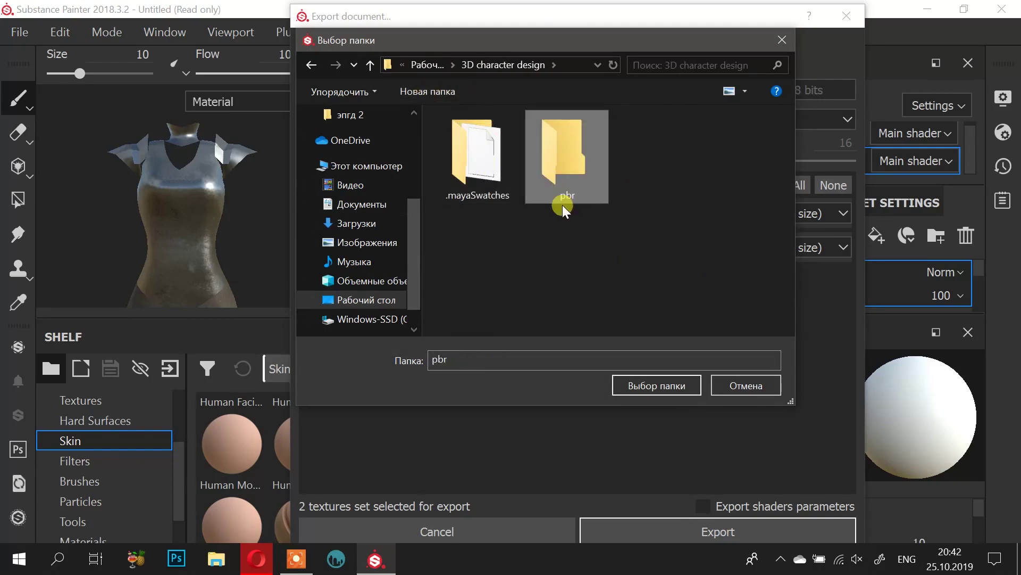
click(634, 386)
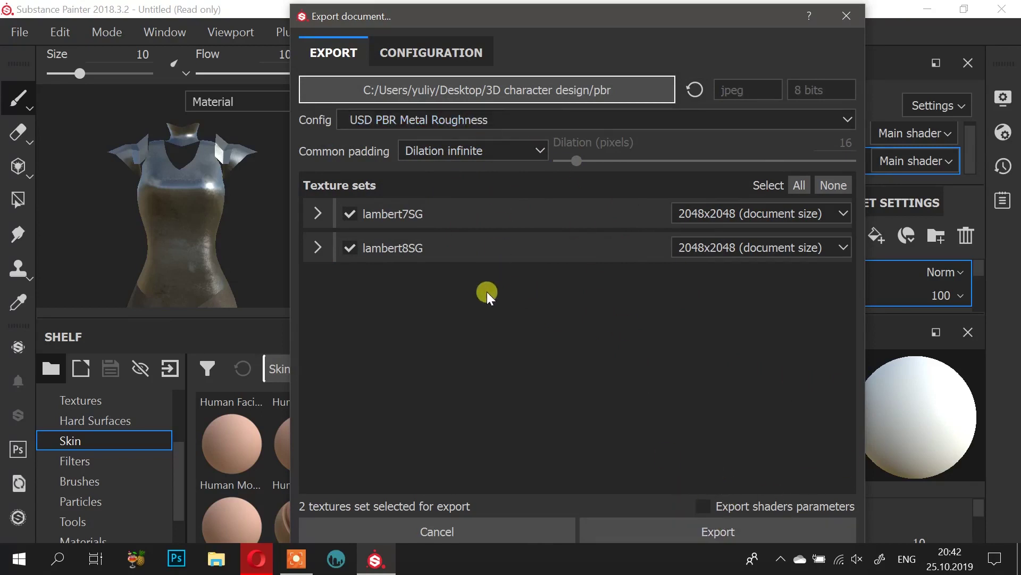
Step: Check the configuration choices, keep USD PBR Metal Roughness, and export the lambert7SG and lambert8SG textures
click(471, 119)
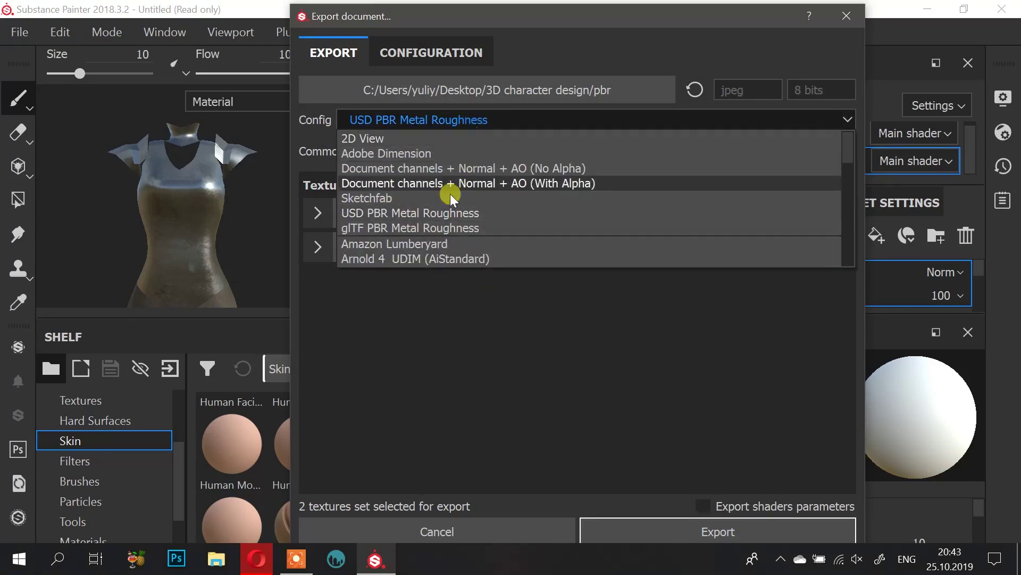
click(465, 123)
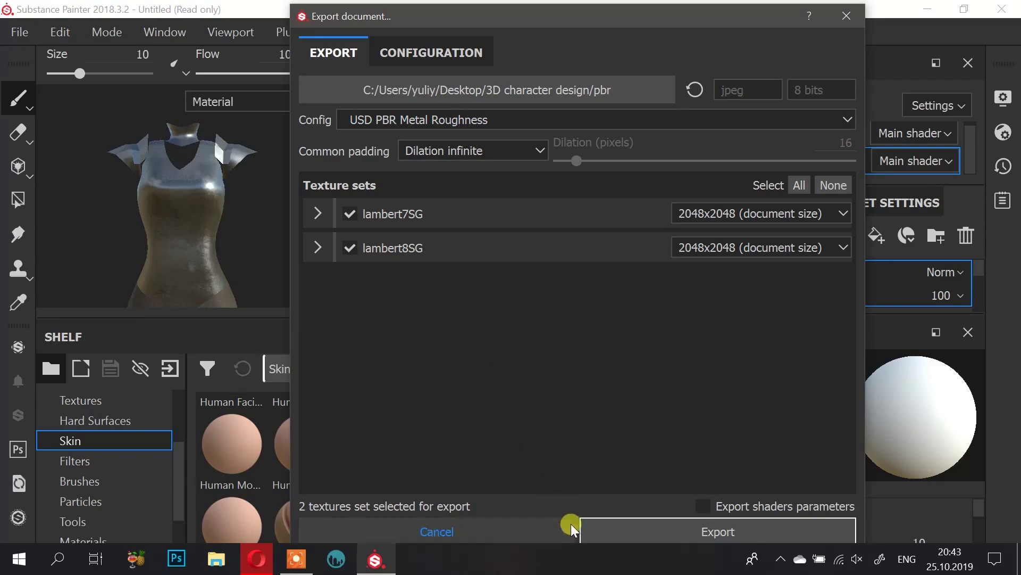
click(604, 533)
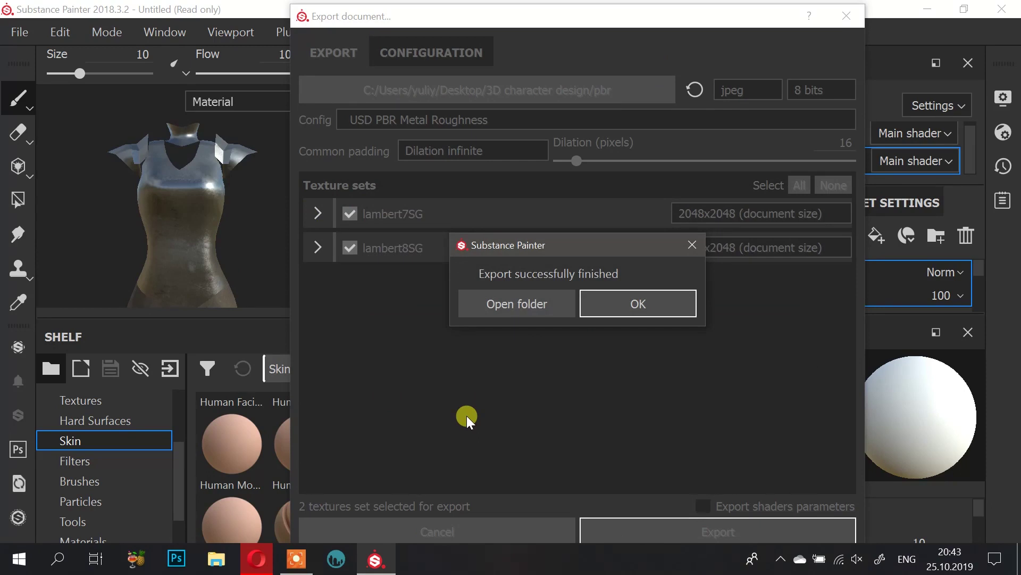
click(633, 301)
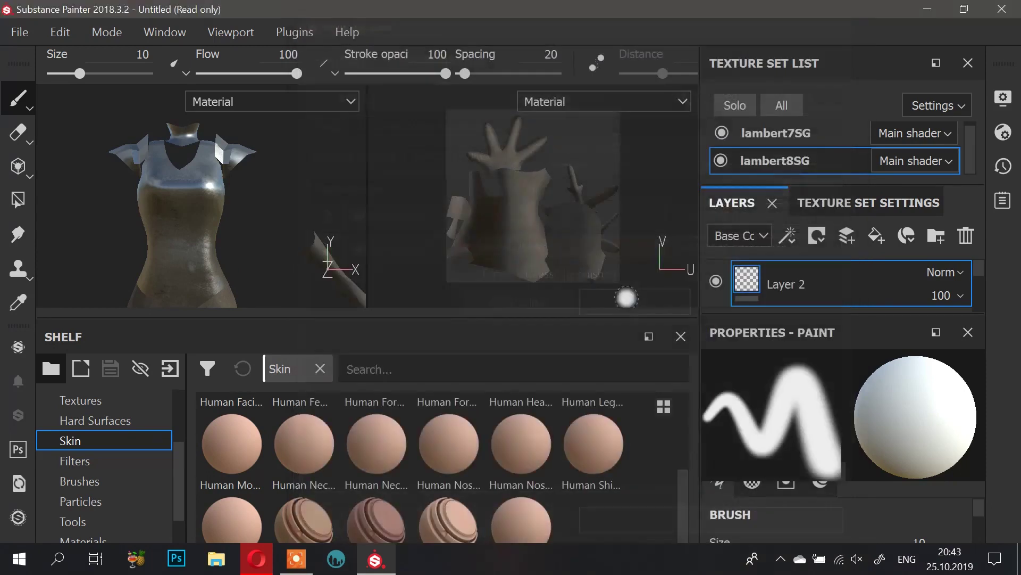
Step: Minimize Substance Painter and examine the exported texture files in the pbr folder inside the desktop's 3D character design folder
click(927, 8)
click(916, 10)
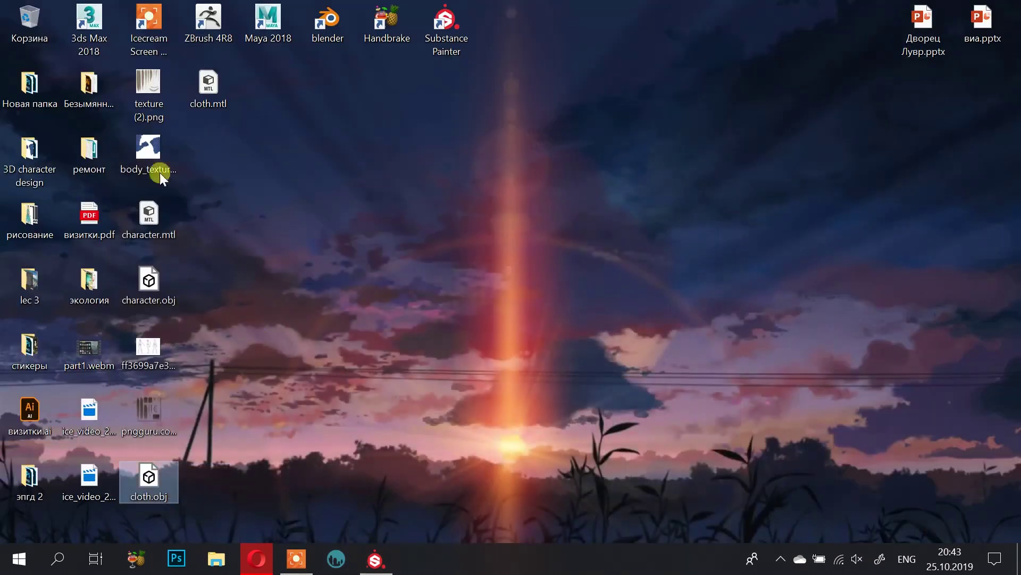
double_click(33, 141)
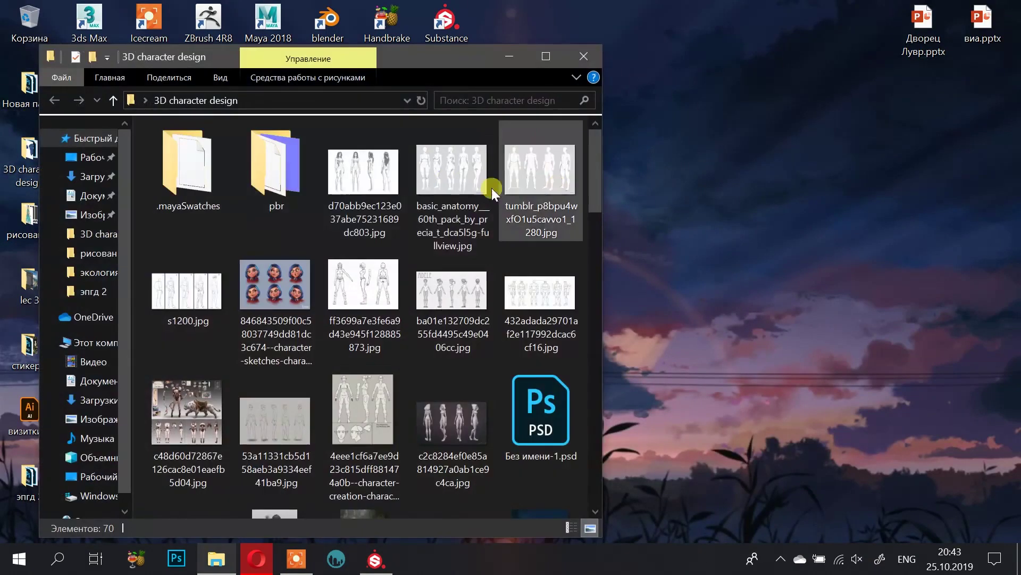
double_click(265, 167)
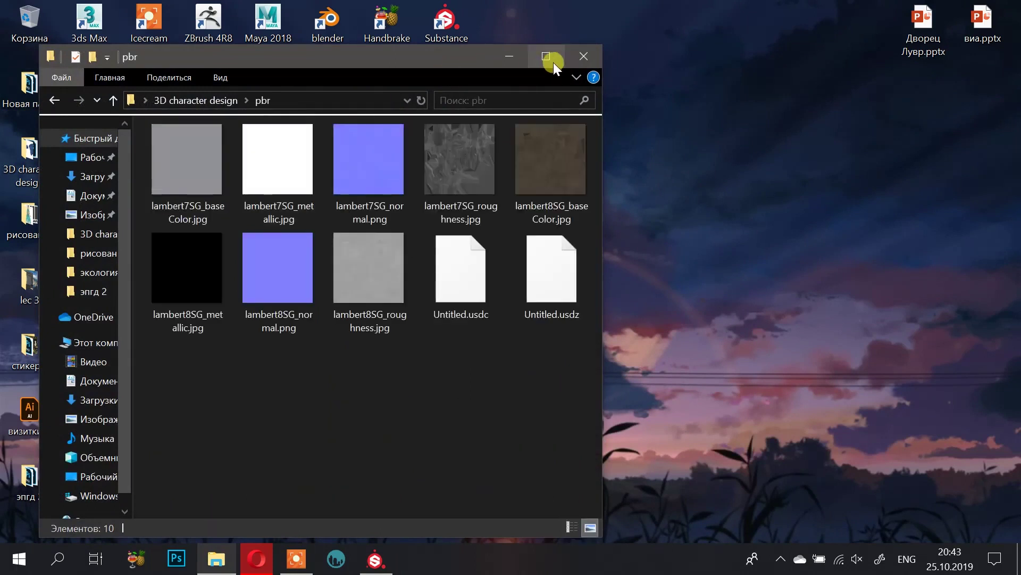
click(547, 56)
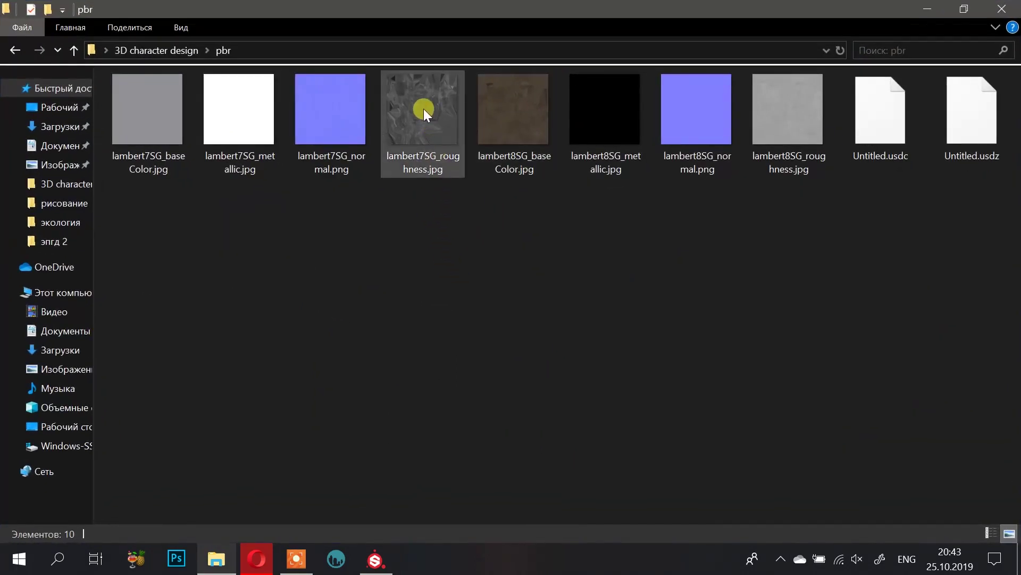
click(423, 109)
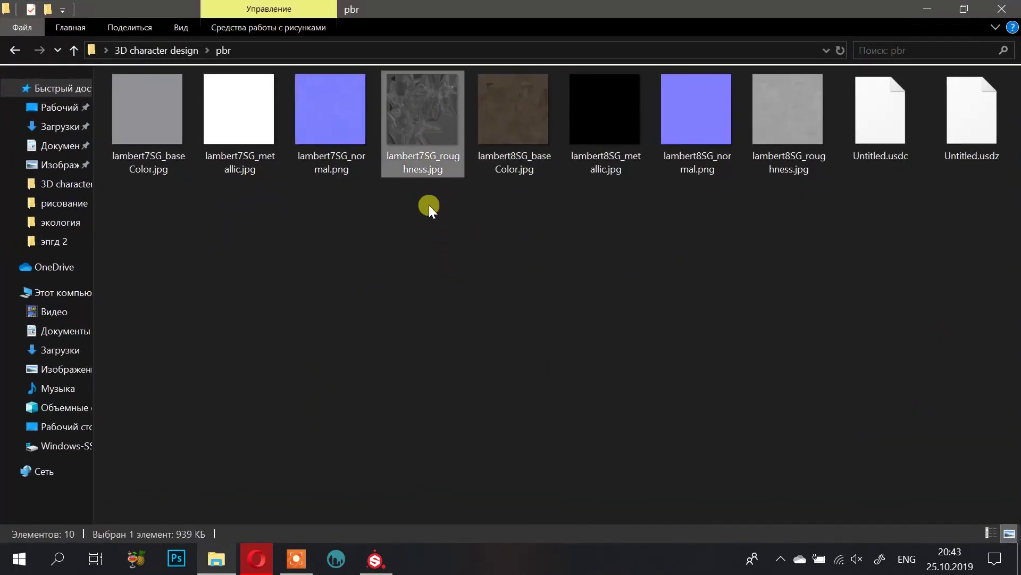
click(528, 121)
click(669, 227)
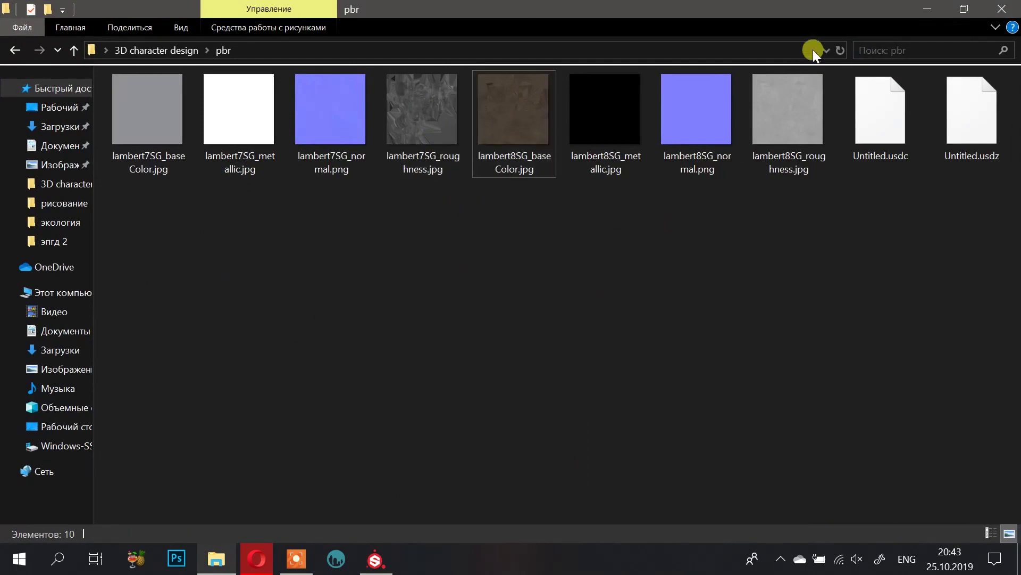
Step: Open my character 3.mb from the Downloads folder in Maya, dismiss the new features notice and check the bodice and shoulder pieces
click(932, 8)
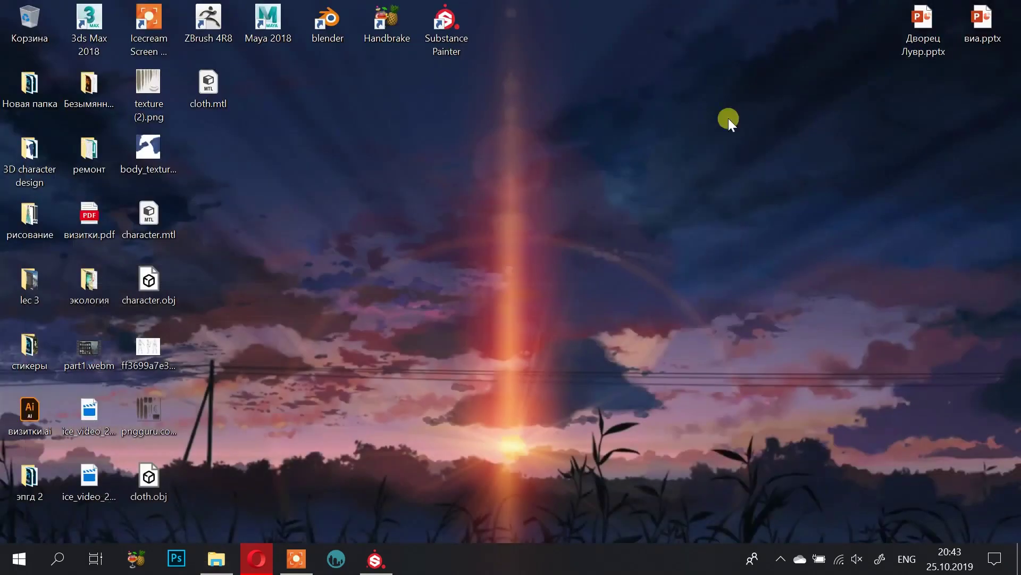
click(216, 558)
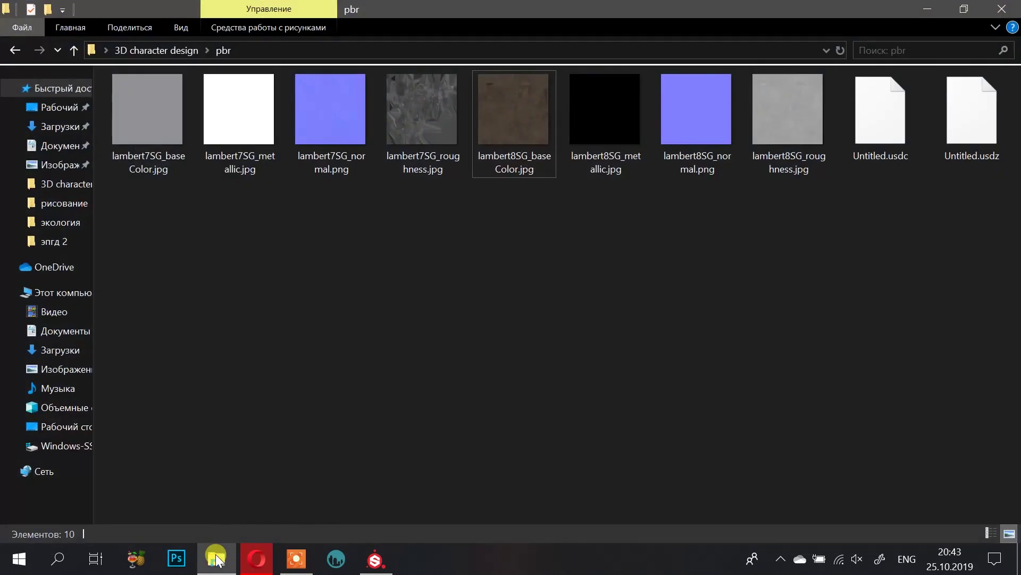
click(60, 126)
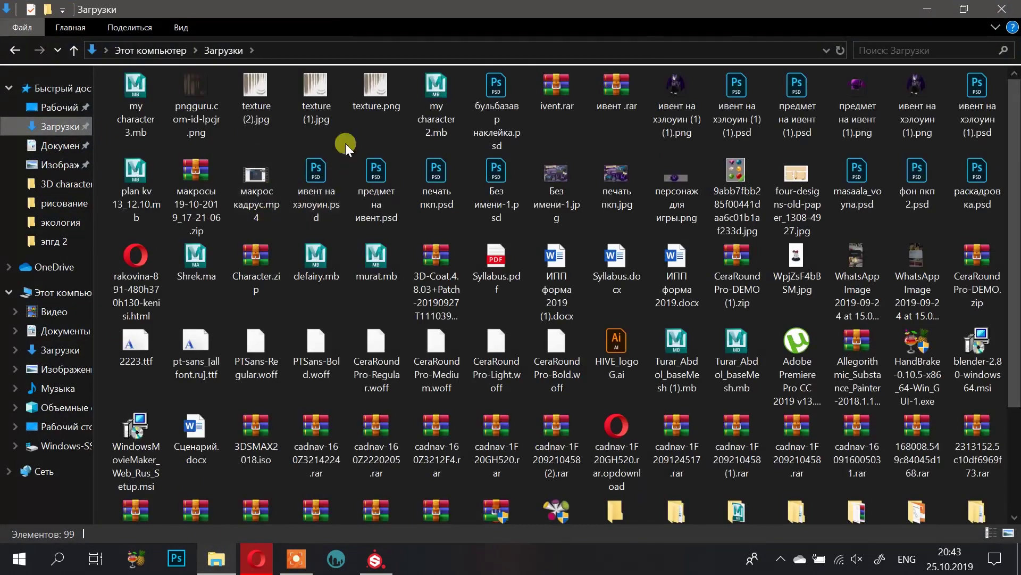
double_click(136, 114)
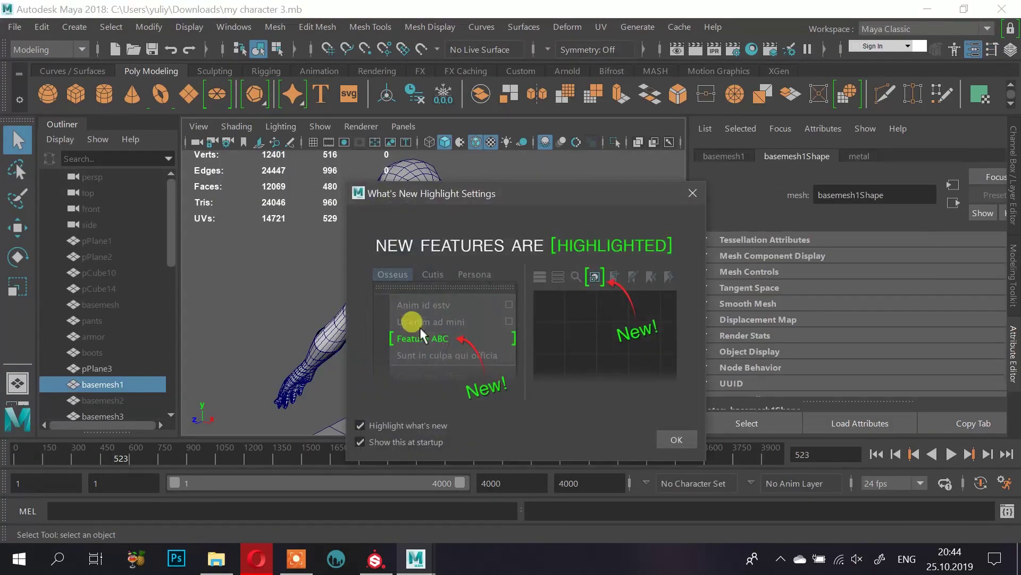
click(692, 194)
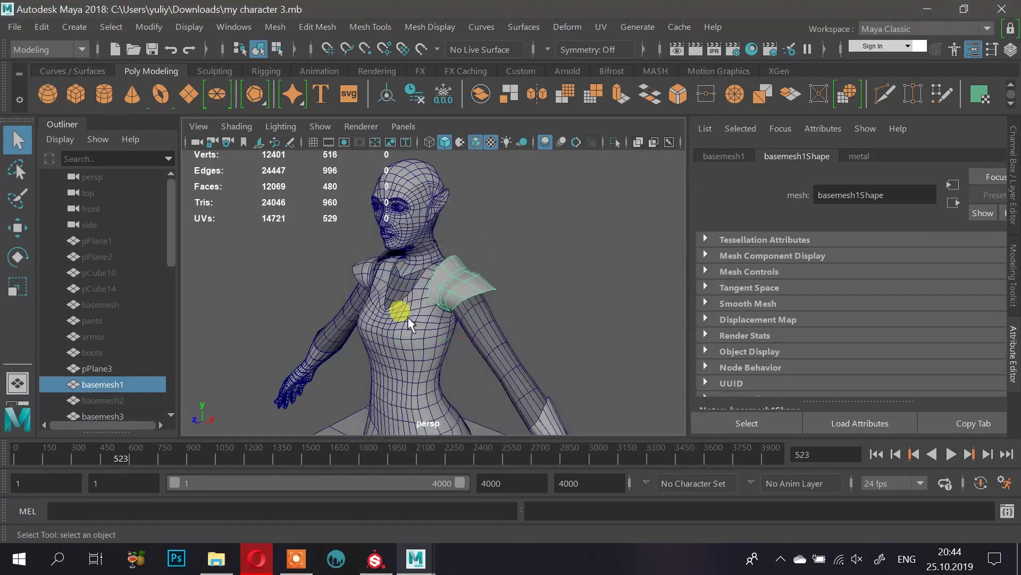
click(393, 307)
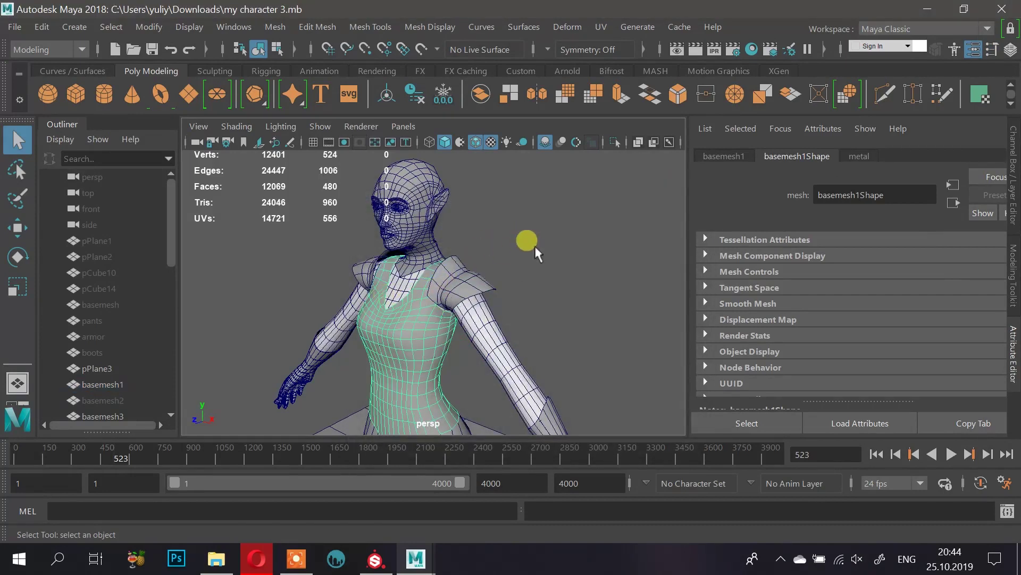
click(471, 283)
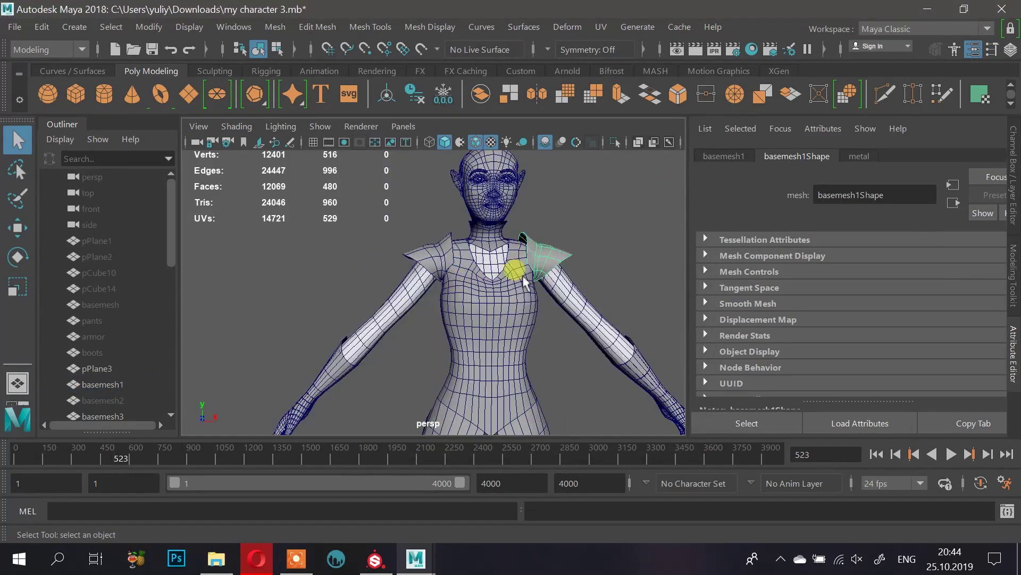
click(609, 247)
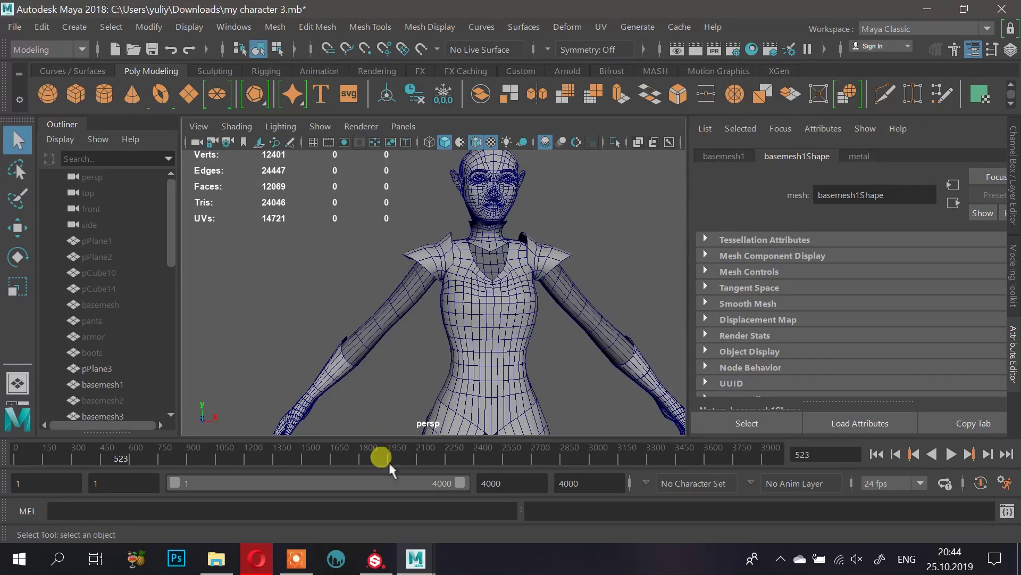
Step: Switch to Substance Painter and save the modified project on the desktop as cloth while closing it
click(372, 559)
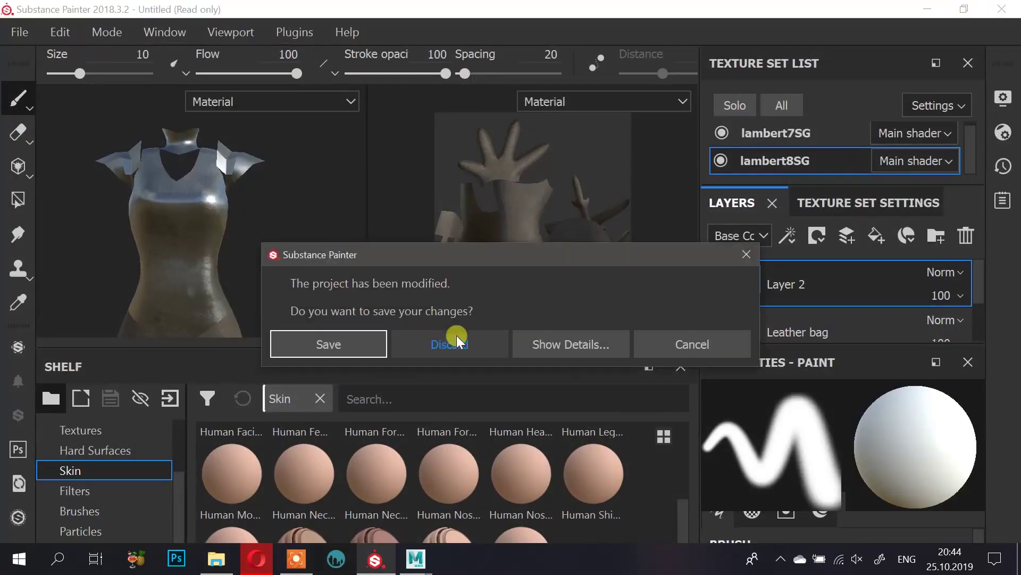
click(330, 344)
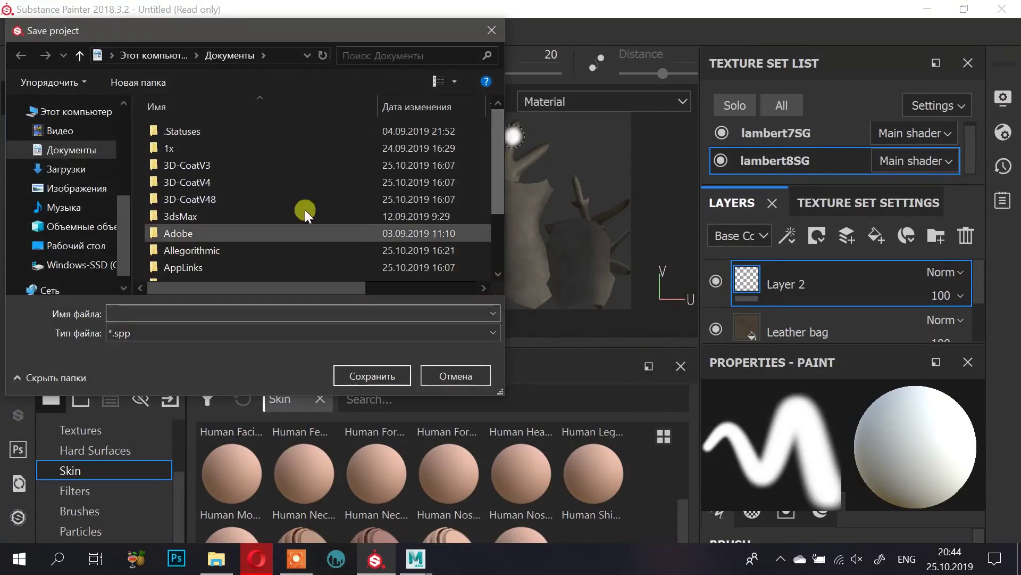
click(64, 245)
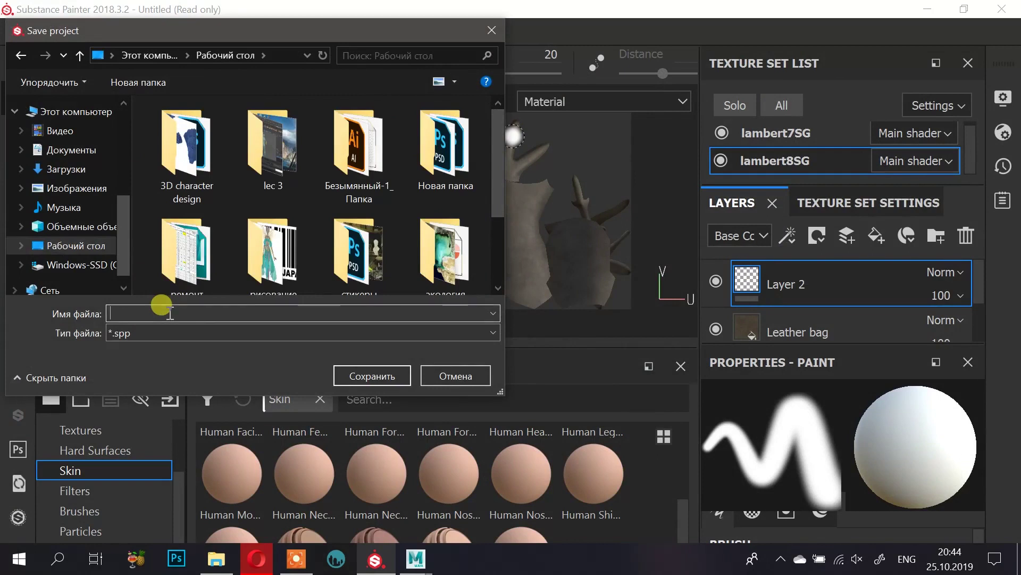
text(cloth)
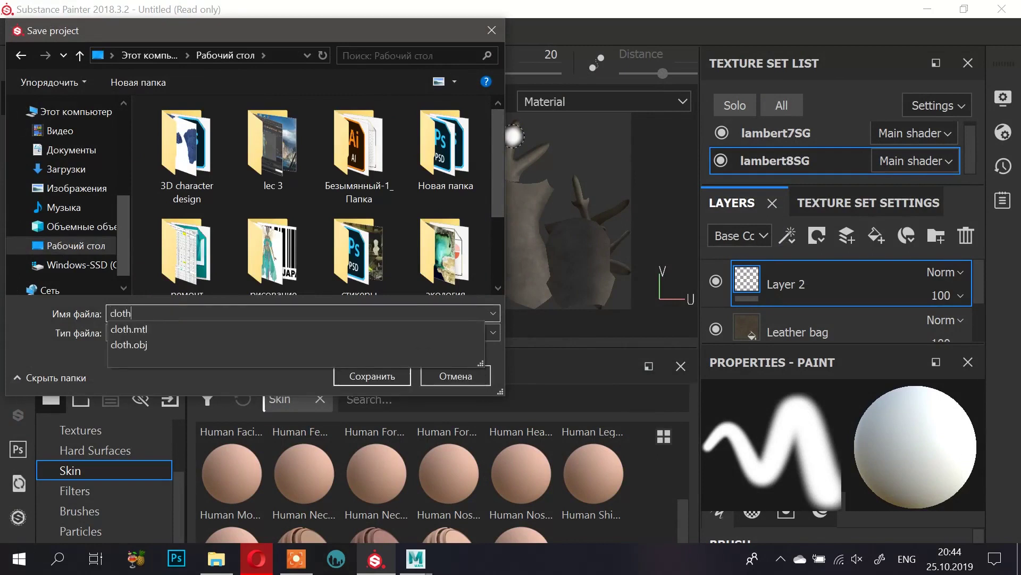
key(Return)
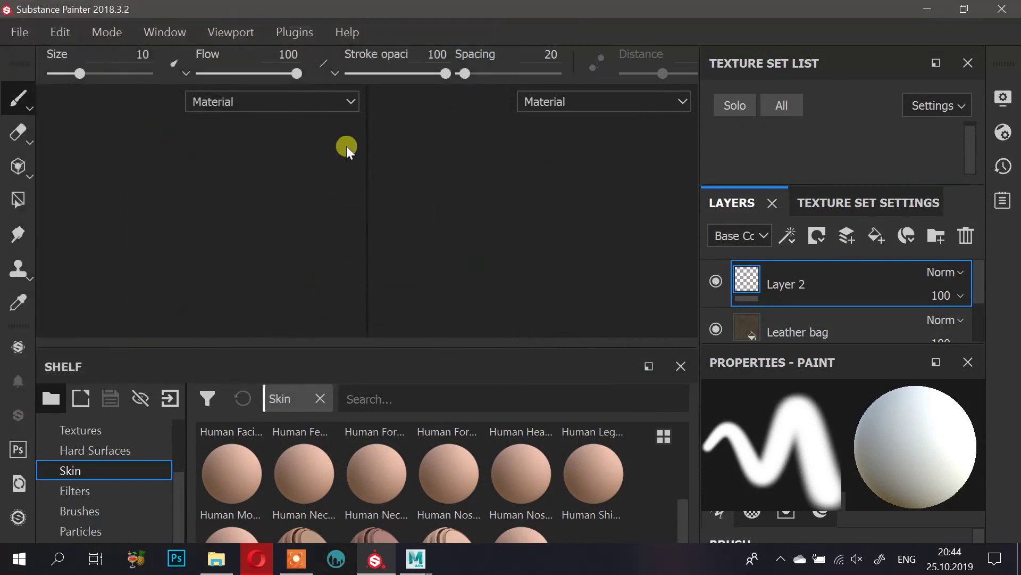
Step: Return to Maya and connect a File texture to the Color of the shoulder armour's metal material
key(alt+Tab)
click(379, 560)
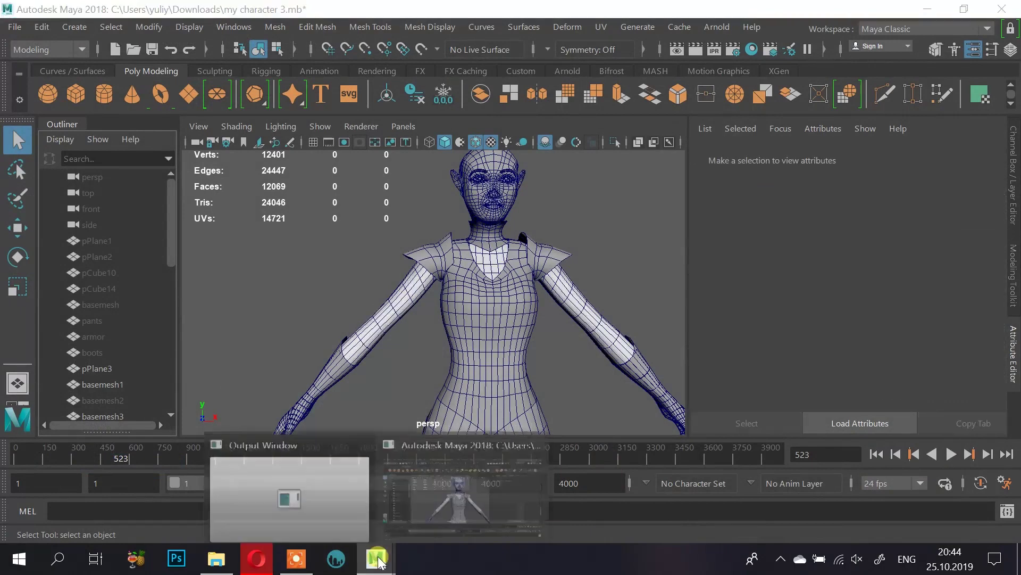
click(451, 503)
click(544, 255)
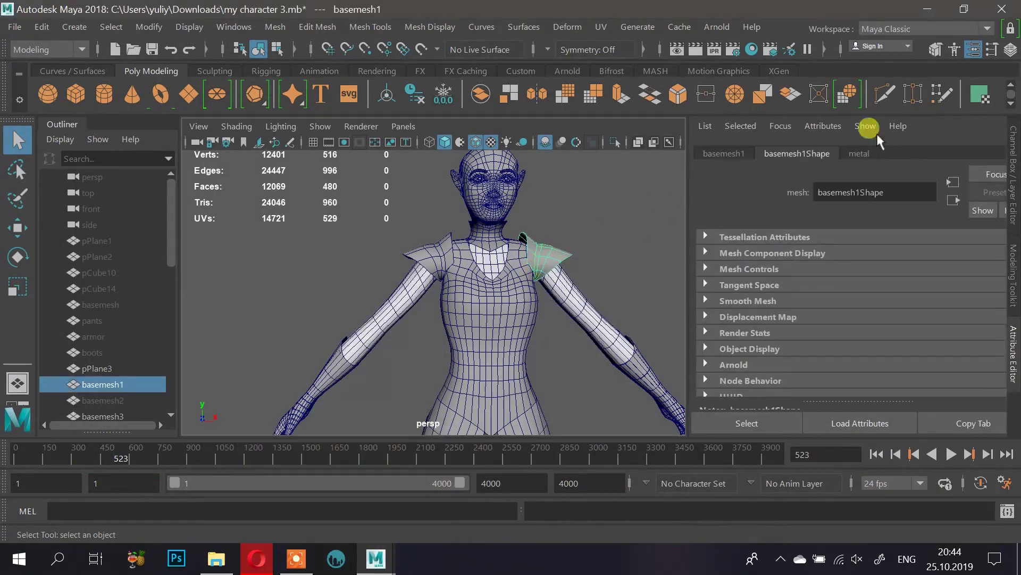
alt+drag(573, 253, 517, 266)
alt+right_drag(516, 266, 662, 266)
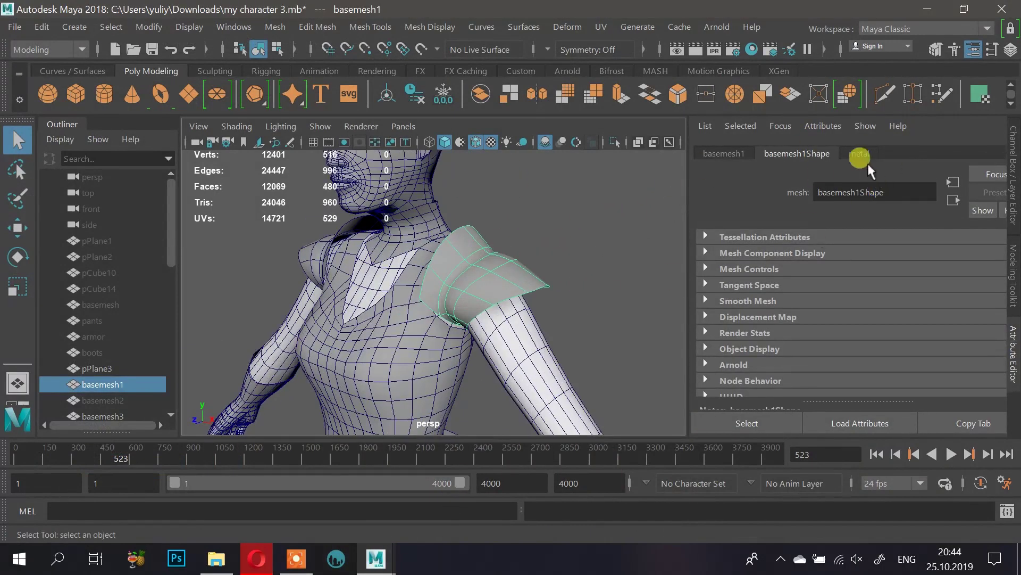
click(859, 154)
click(996, 325)
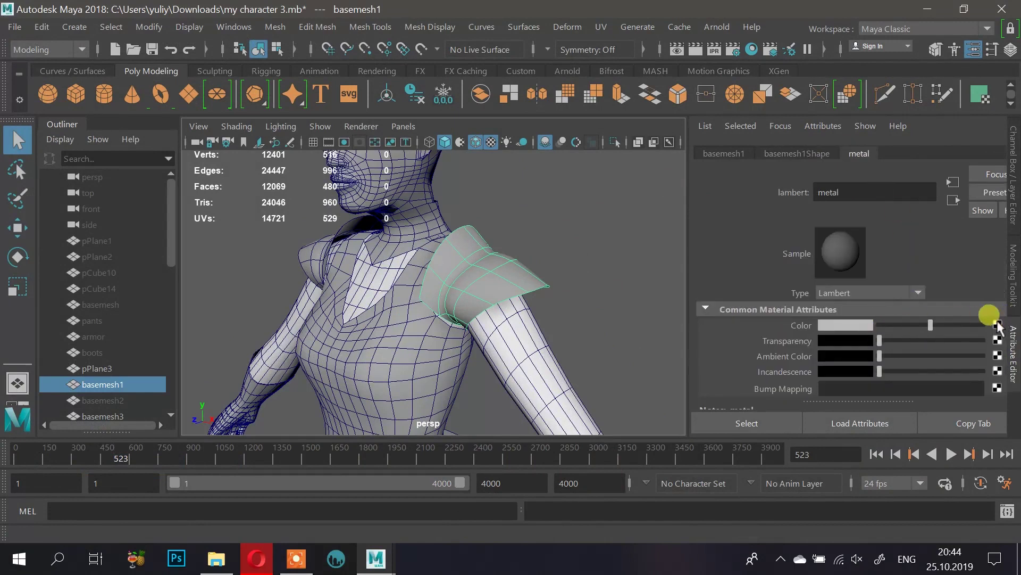
click(465, 311)
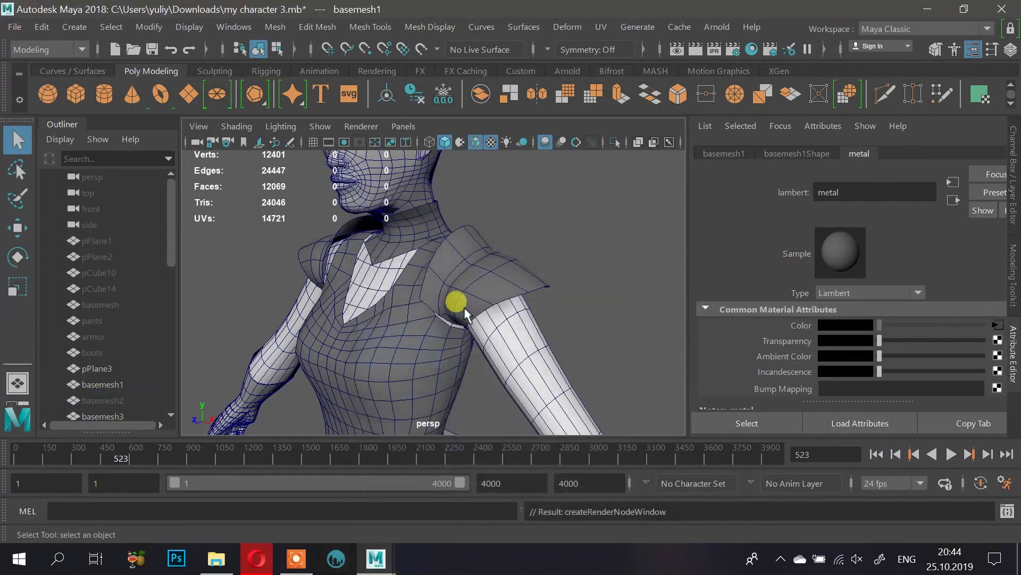
Step: Browse for the file texture's image in the pbr folder inside the desktop's 3D character design folder
click(1001, 362)
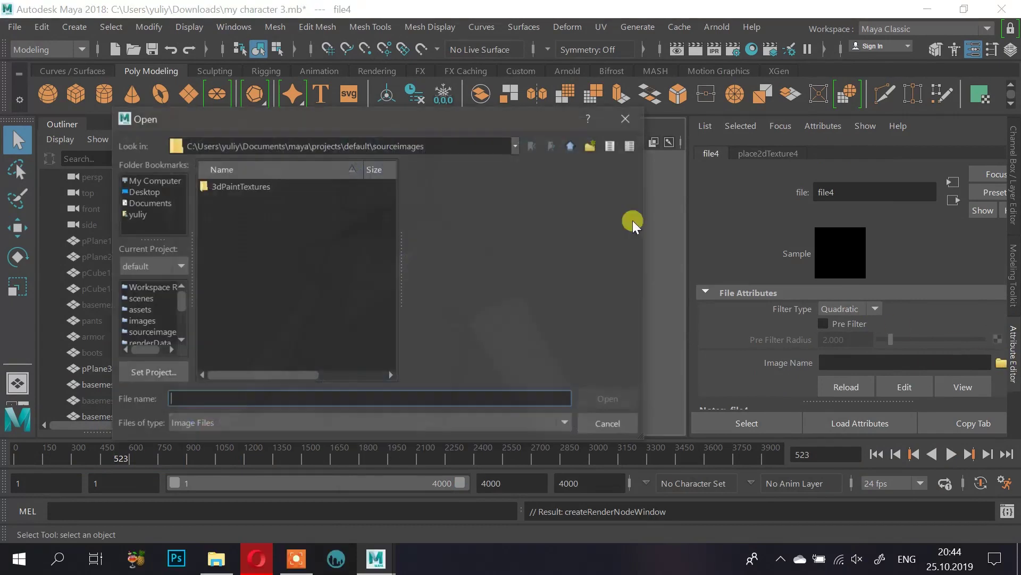
click(146, 193)
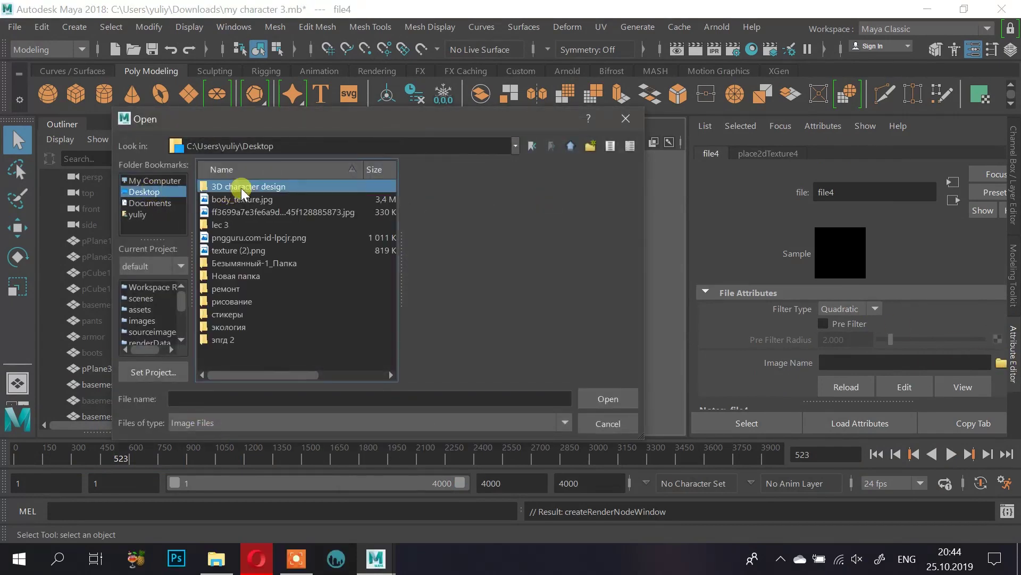
double_click(241, 186)
drag(391, 202, 394, 284)
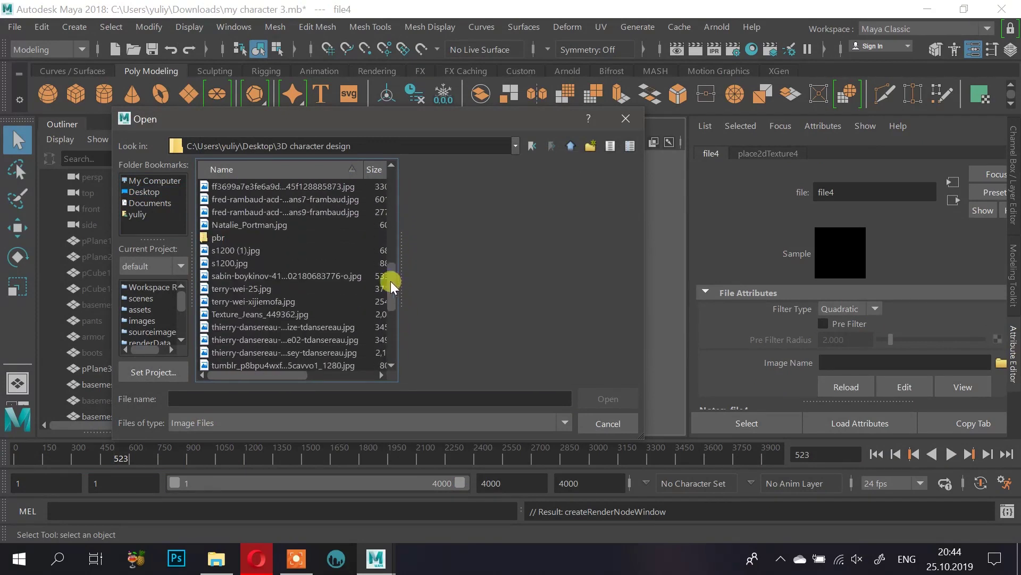
double_click(257, 241)
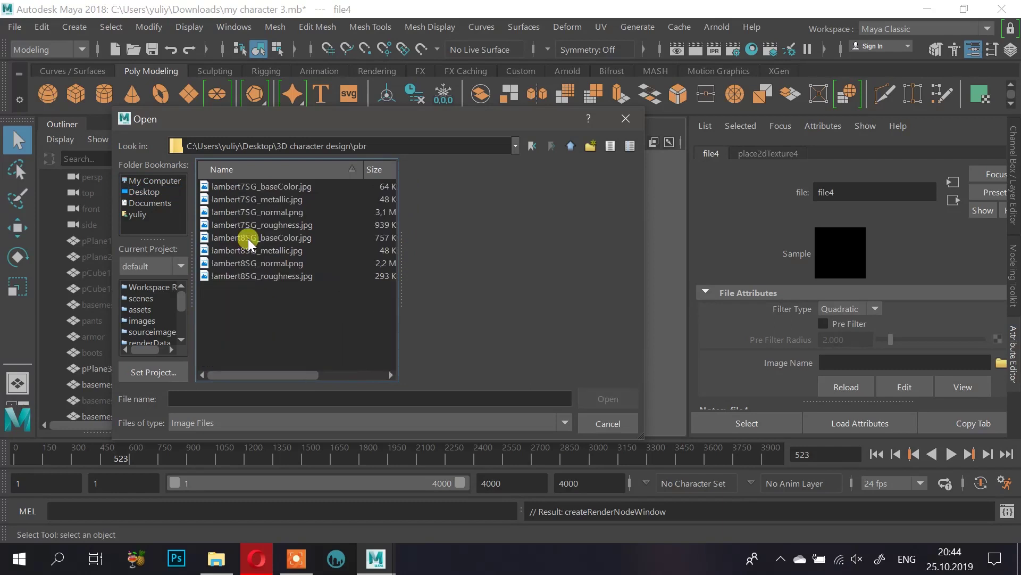
Step: Preview the lambert7SG maps and load lambert7SG_baseColor.jpg as the metal material's color texture
click(286, 202)
click(286, 212)
click(283, 224)
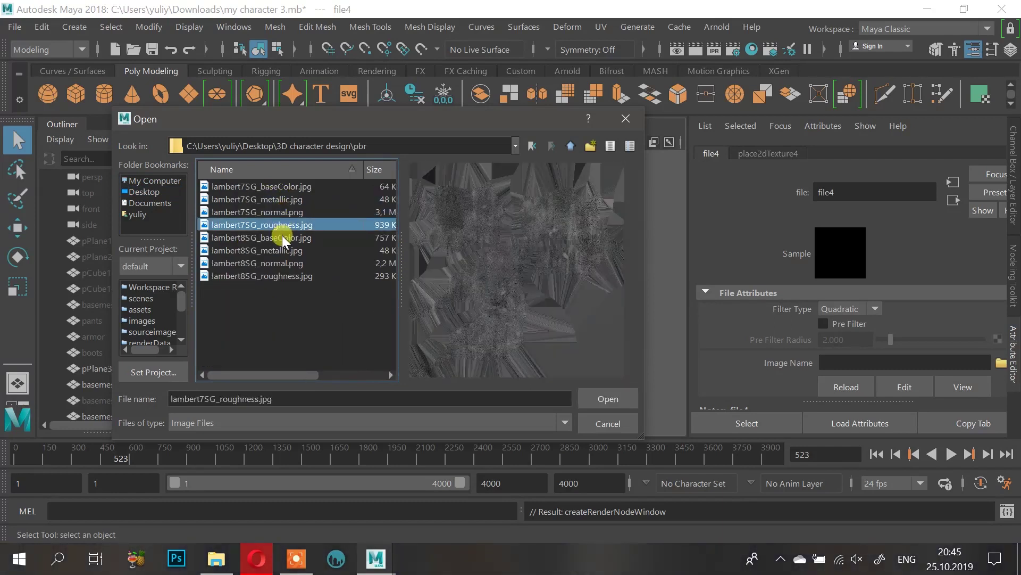
click(286, 188)
click(283, 199)
click(288, 187)
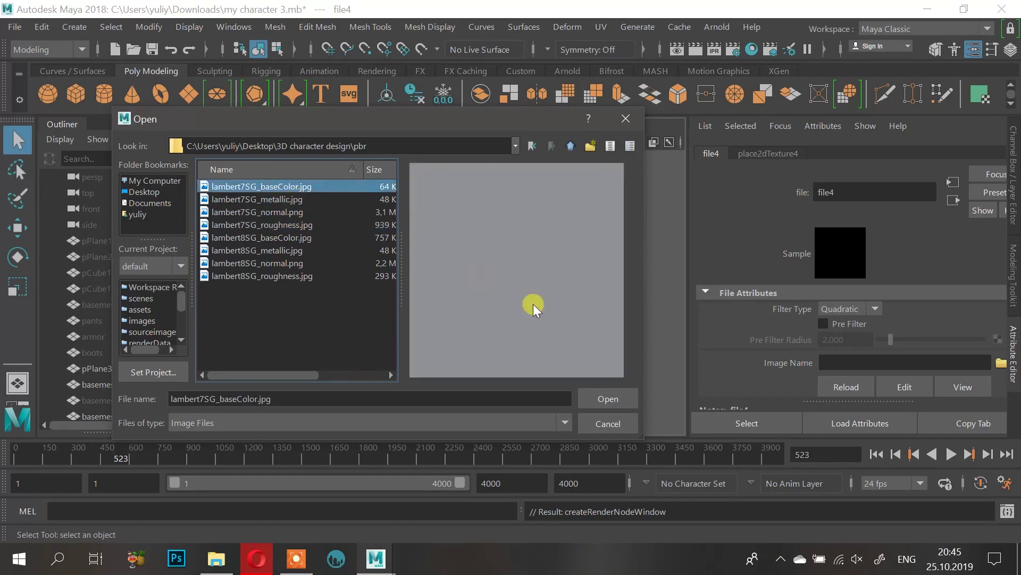
click(601, 394)
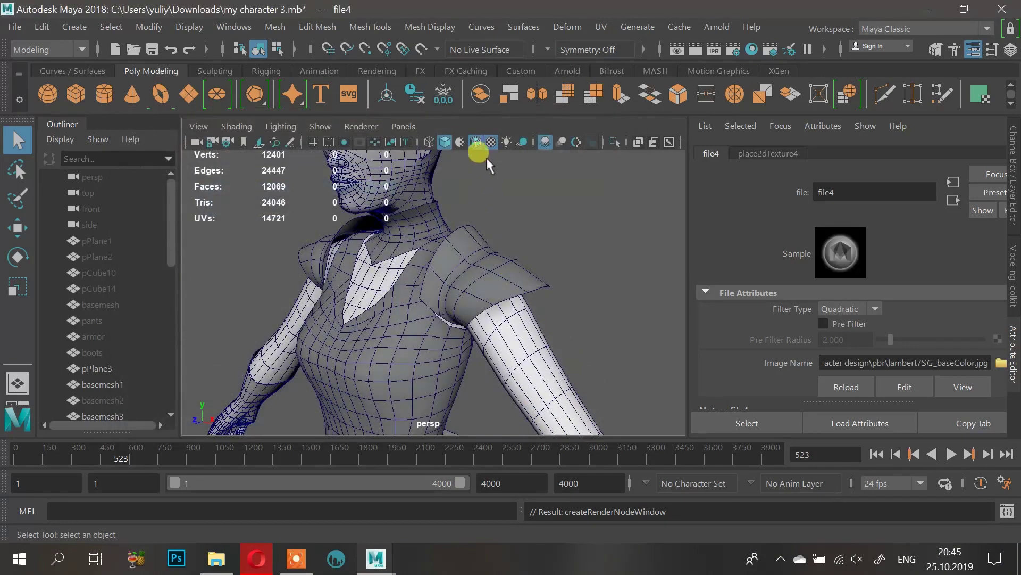
Step: Reselect the shoulder armour and look through the material types available for its metal material
click(519, 287)
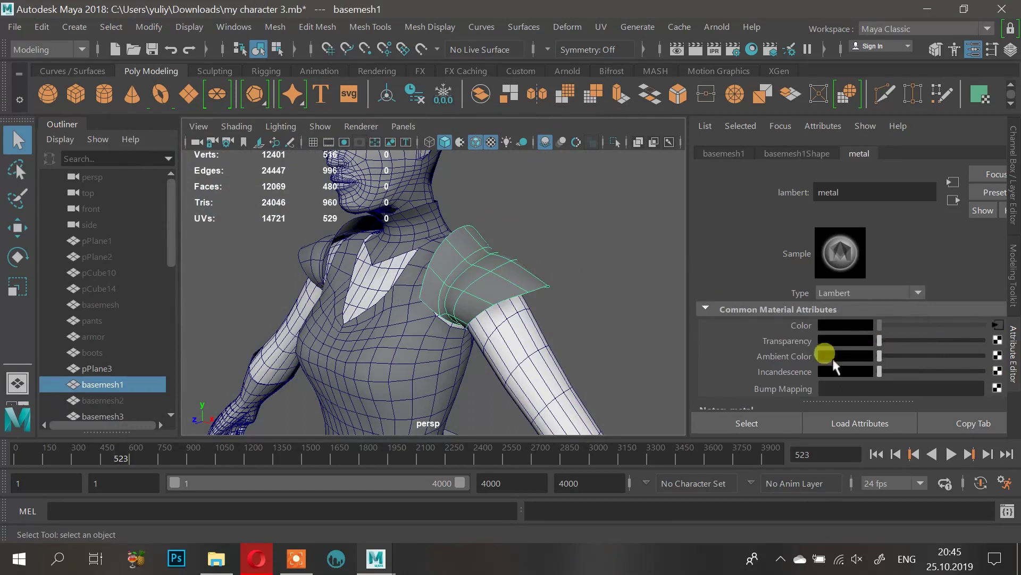
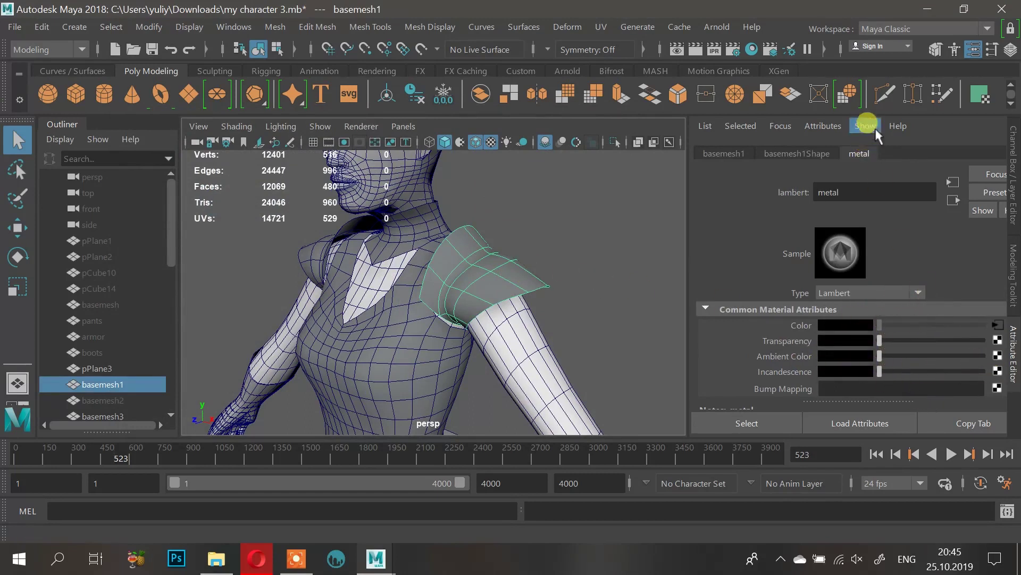
click(908, 292)
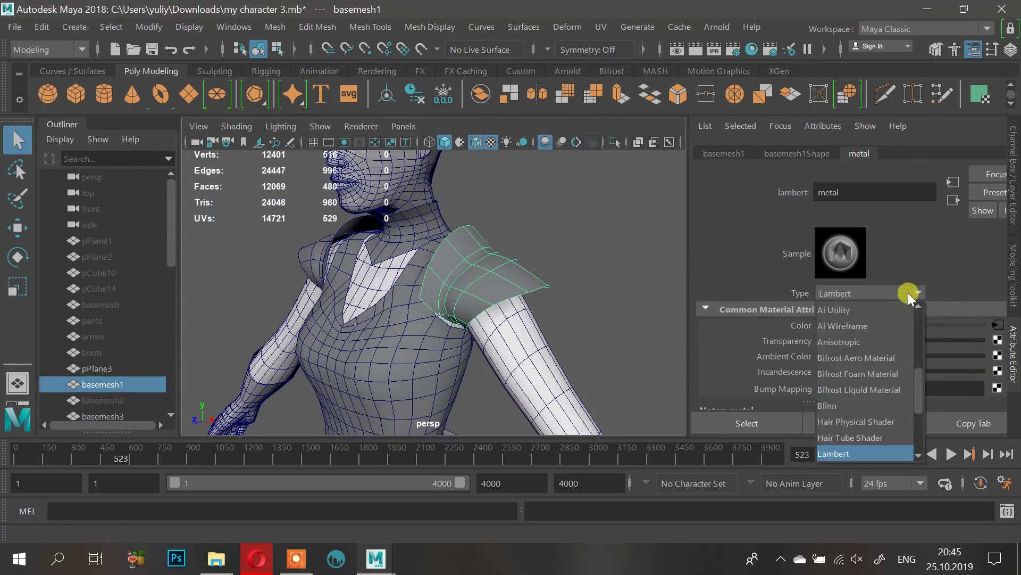
drag(914, 385, 939, 323)
click(739, 214)
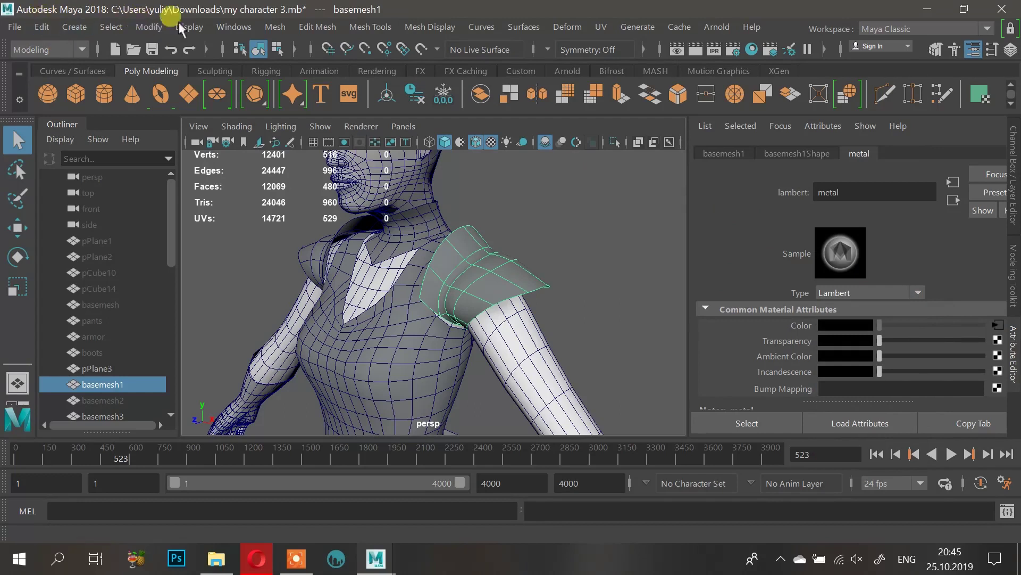
Step: Switch to the Rendering menu set and look through the Arnold commands
click(243, 26)
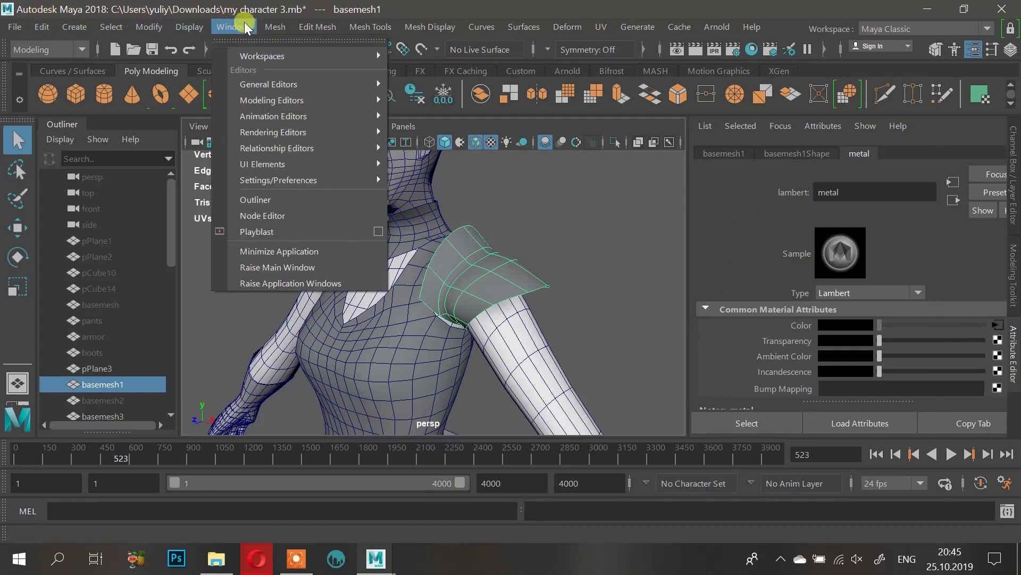
click(242, 27)
click(50, 47)
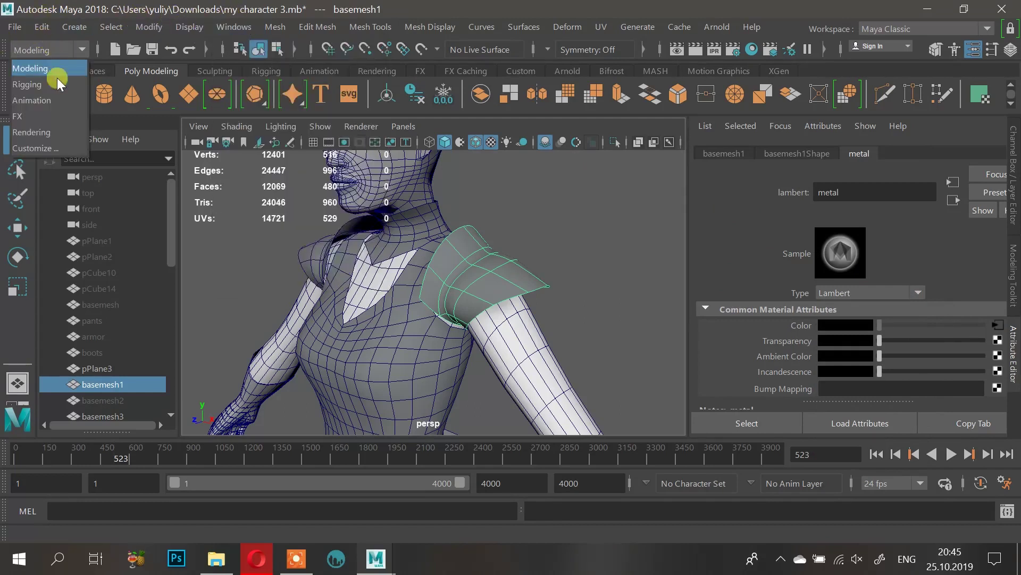
click(67, 136)
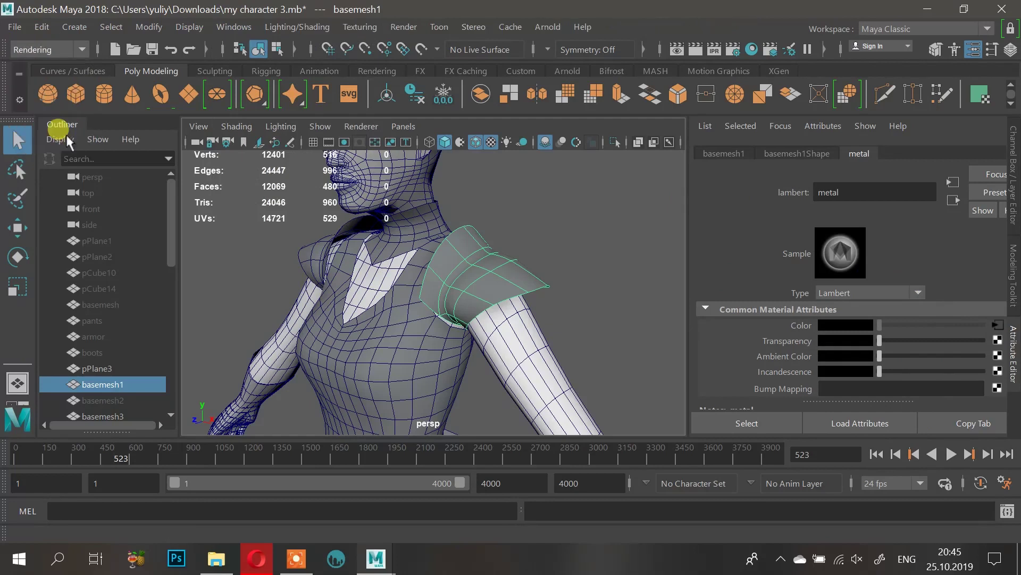
click(560, 30)
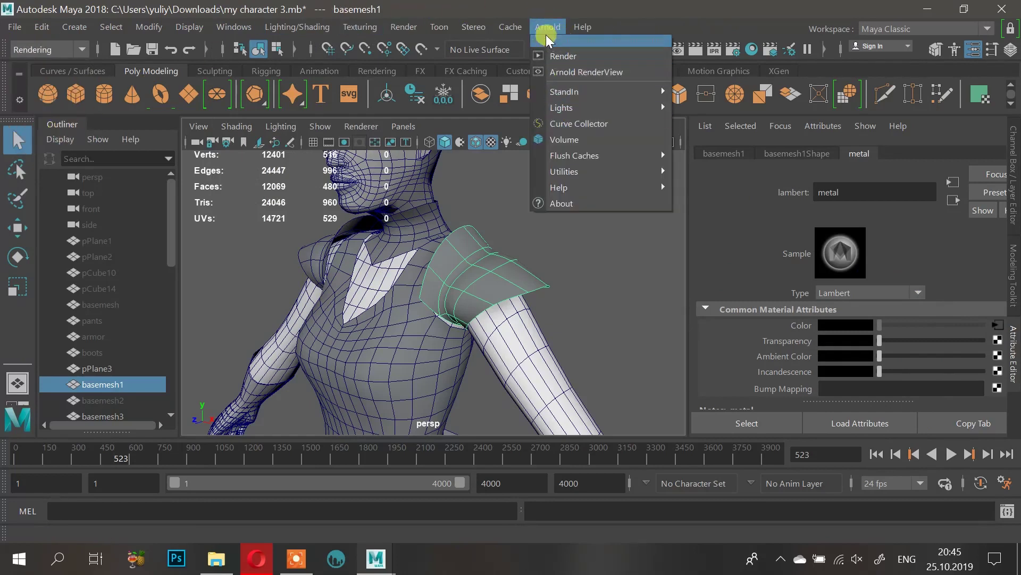
Step: Assign a new Arnold aiStandardSurface material to the shoulder armour
click(477, 254)
right_drag(486, 256, 509, 514)
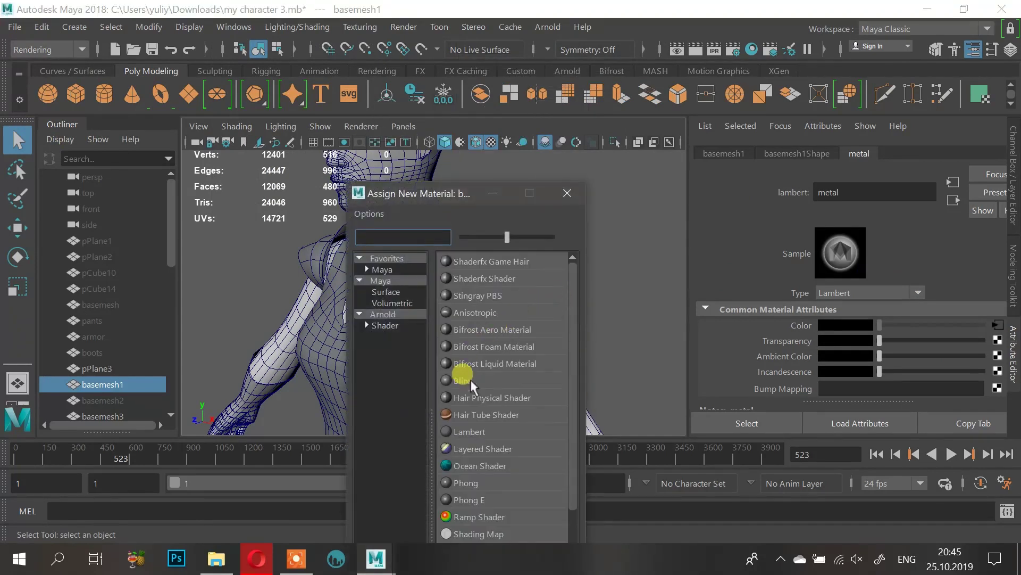
click(394, 314)
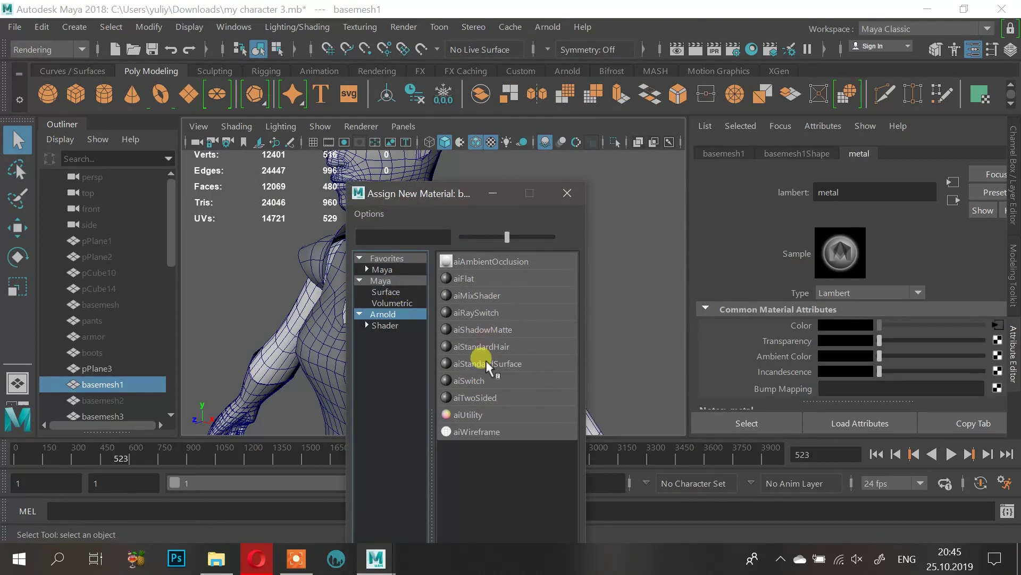
click(486, 360)
Step: Assign the shoulder armour's aiStandardSurface material to the bodice, and repeat it for the other shoulder piece and the collar
click(397, 342)
right_drag(404, 338, 532, 365)
click(320, 254)
key(g)
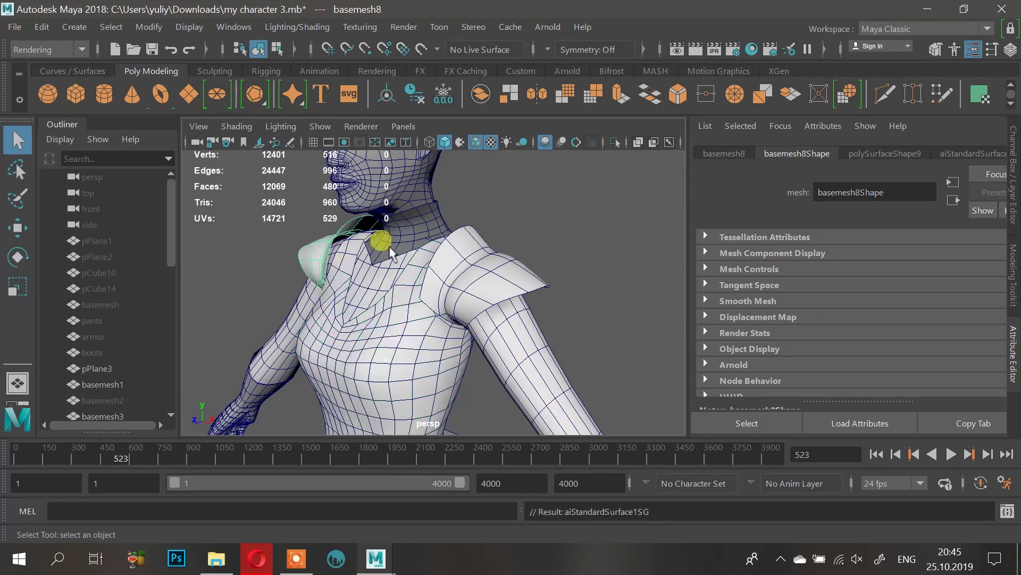
click(418, 244)
Step: Connect a File texture to the base Color of the shoulder armour's aiStandardSurface material
alt+drag(538, 299, 479, 235)
alt+middle_drag(478, 234, 483, 287)
alt+right_drag(483, 288, 537, 287)
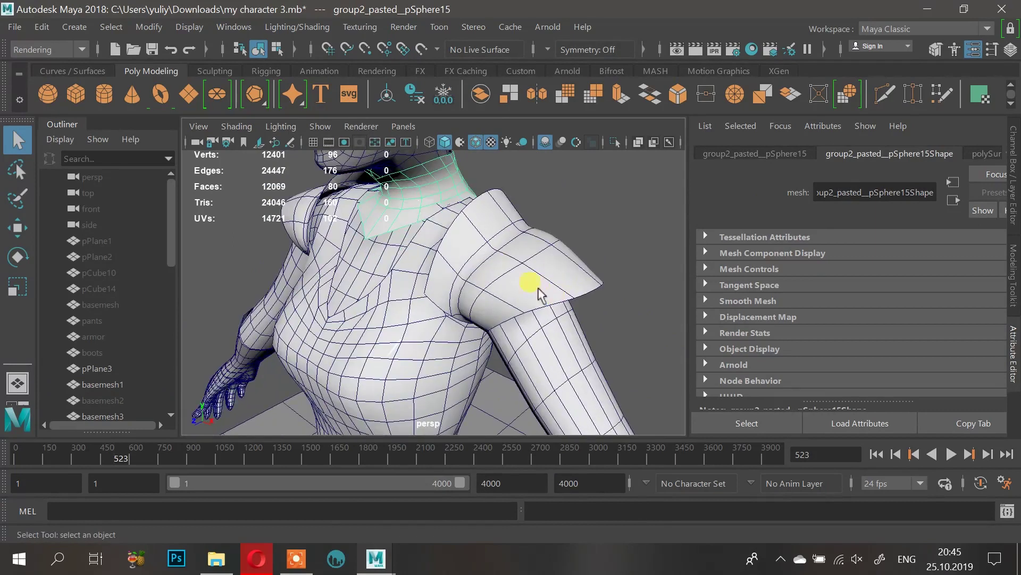
click(537, 287)
click(891, 153)
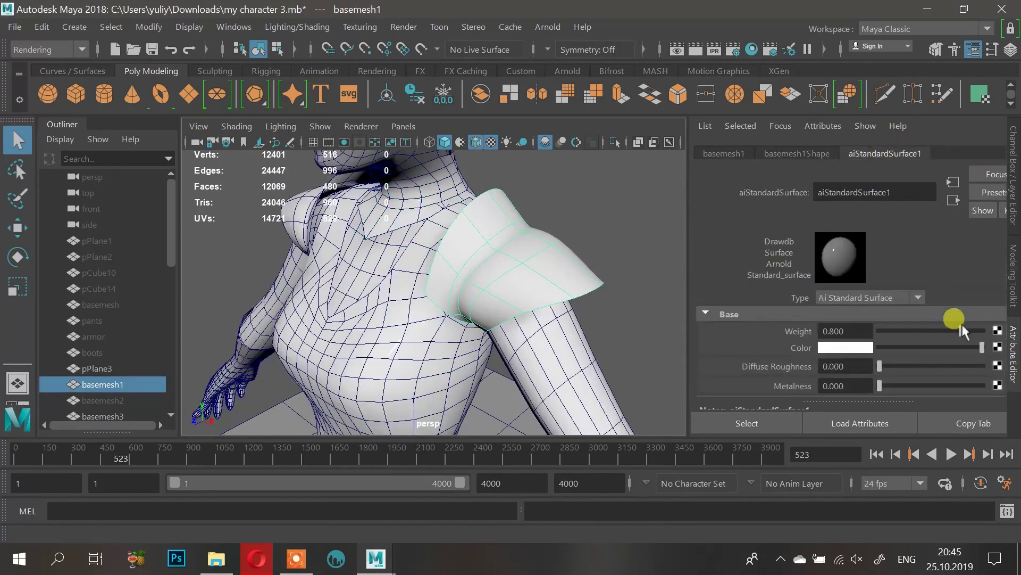
click(998, 347)
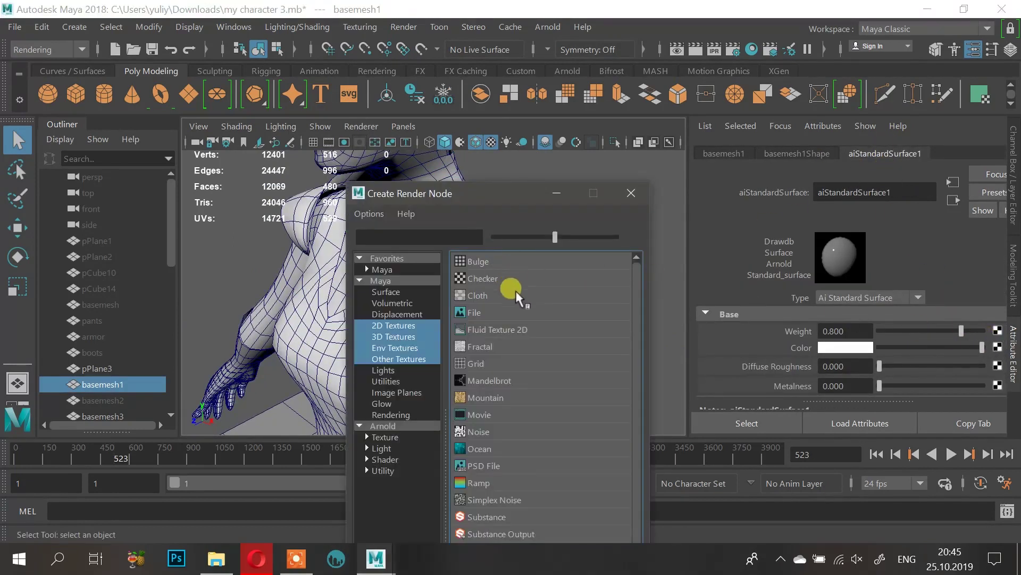
click(507, 311)
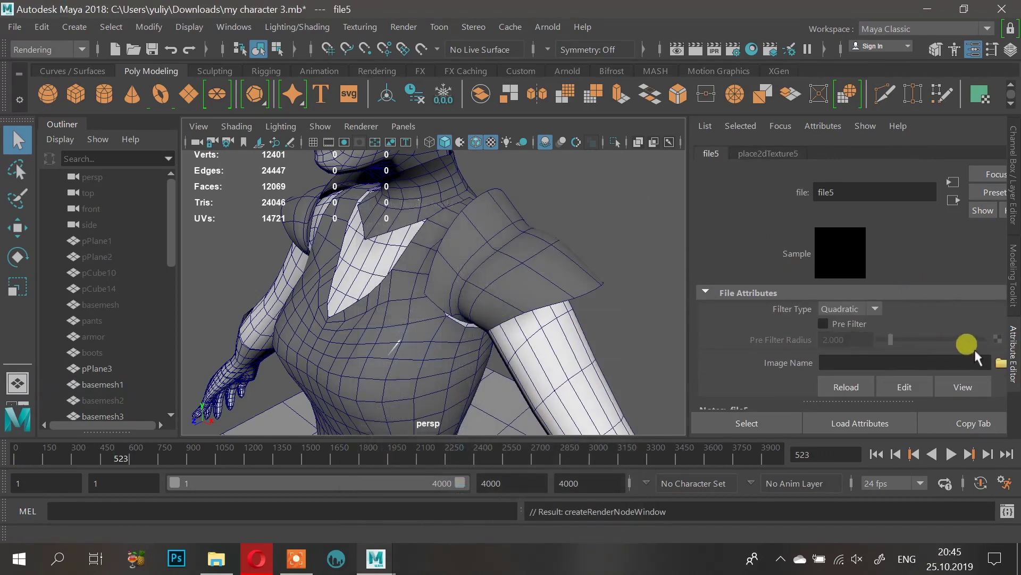
Step: Load lambert7SG_baseColor.jpg from the pbr folder as the image of the new base color texture
click(999, 365)
click(258, 200)
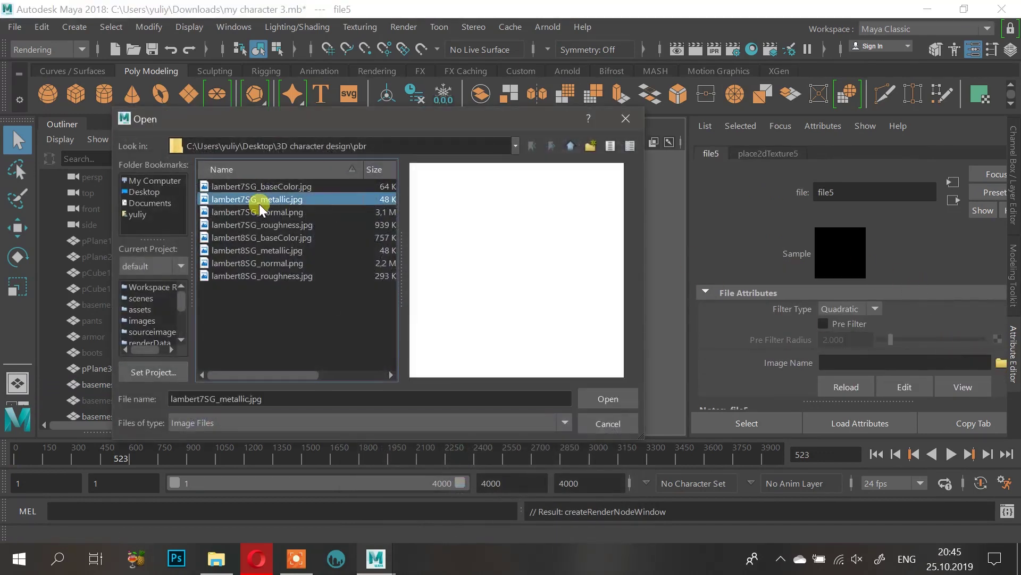
click(276, 187)
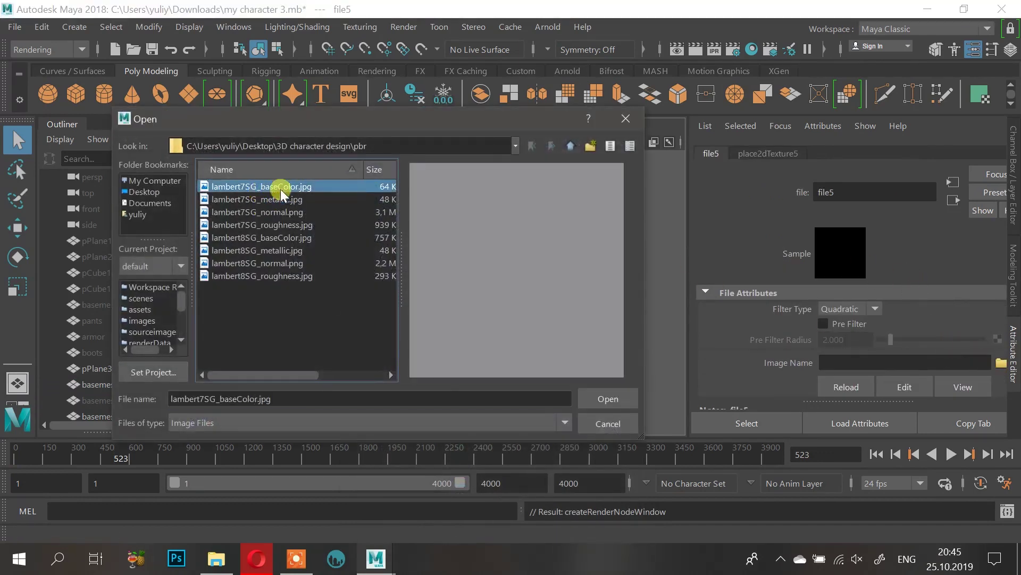
click(607, 399)
Step: Connect a File texture to the armour material's Diffuse Roughness and load lambert7SG_roughness.jpg into it
click(480, 313)
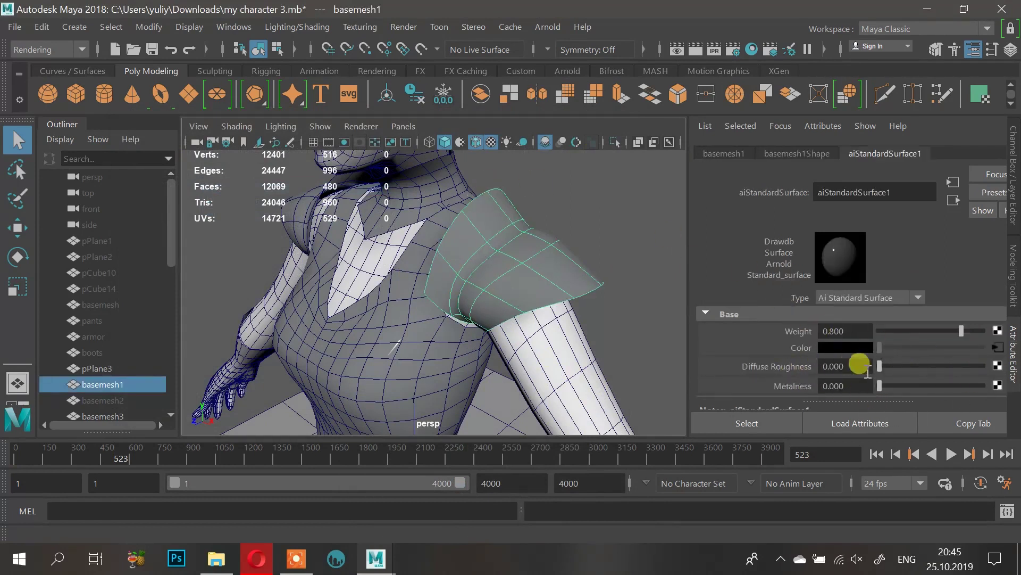
click(997, 364)
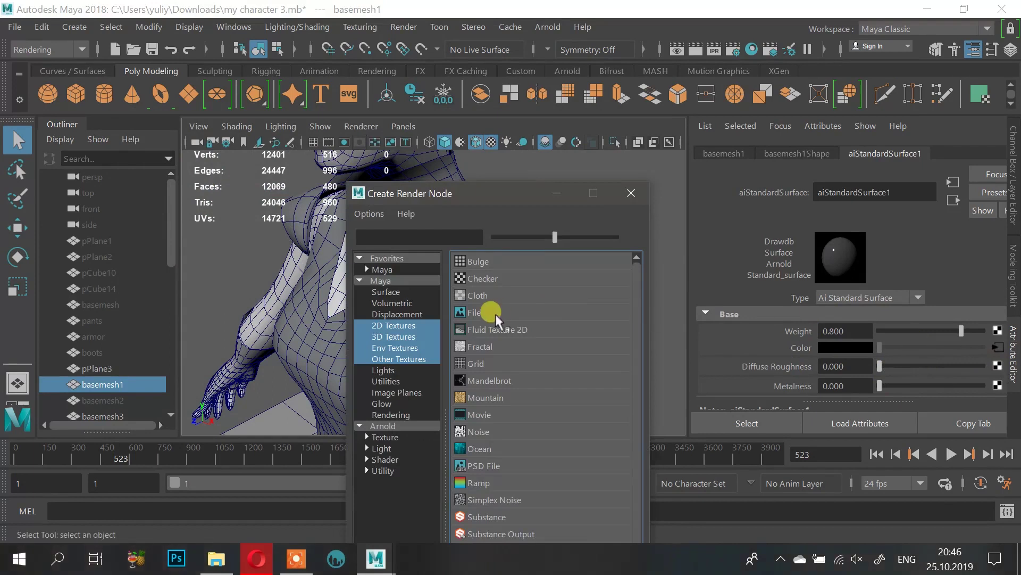
click(478, 316)
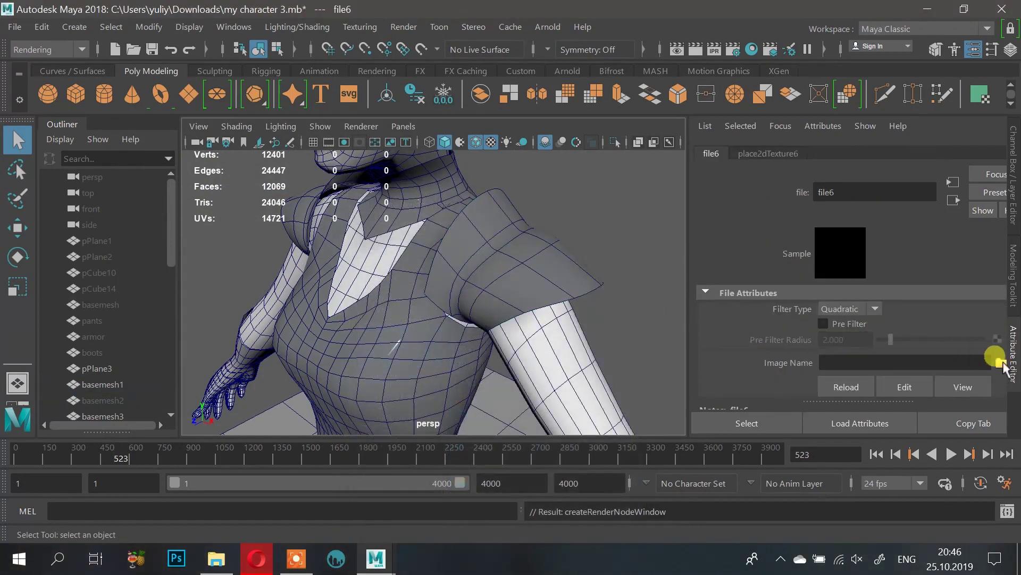
click(1001, 362)
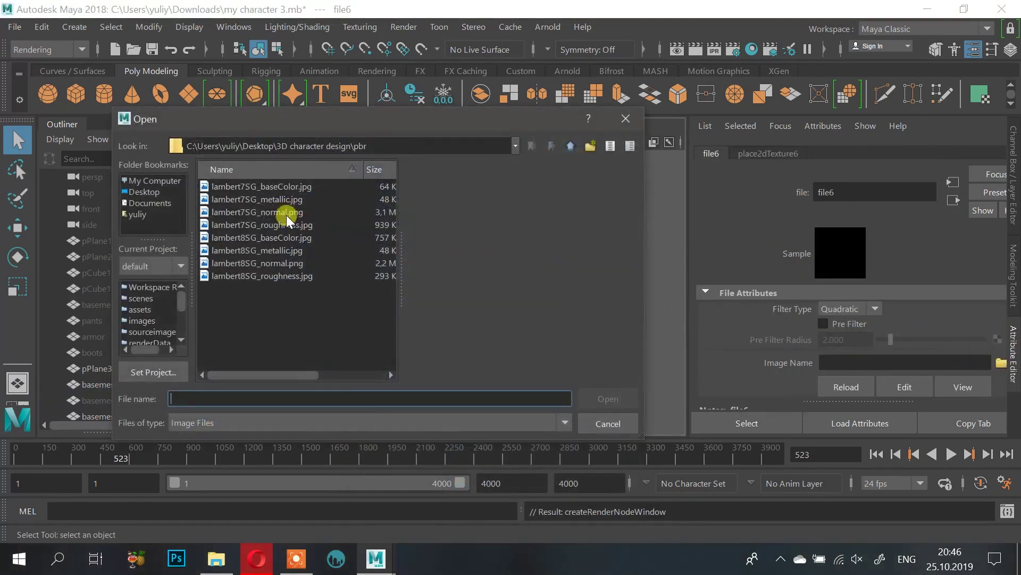
double_click(286, 225)
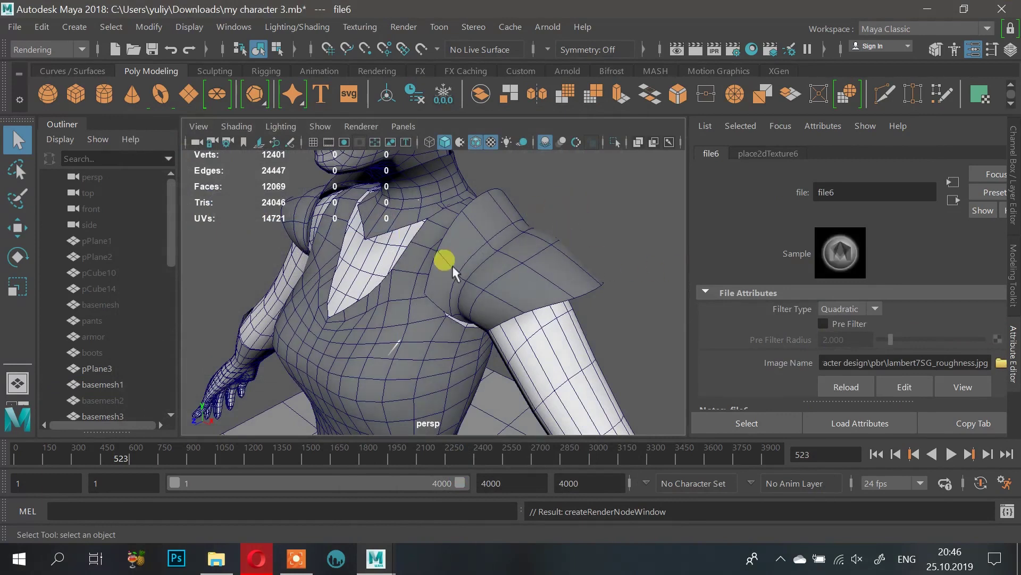
Step: Toggle the viewport's textured display to compare the outfit with and without its textures
alt+drag(541, 240, 502, 222)
scroll(514, 233, up, 3)
click(490, 143)
click(489, 143)
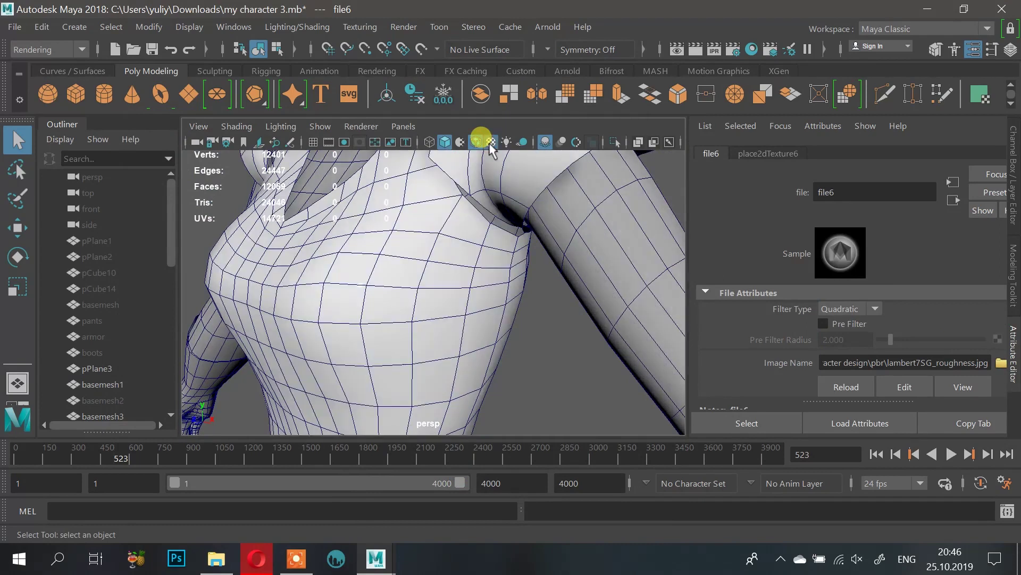
click(489, 144)
Step: Connect a File texture to the Metalness of the shoulder armour's material and load lambert7SG_metallic.jpg into it
alt+right_drag(502, 249, 450, 317)
alt+middle_drag(450, 318, 452, 410)
click(513, 300)
click(997, 384)
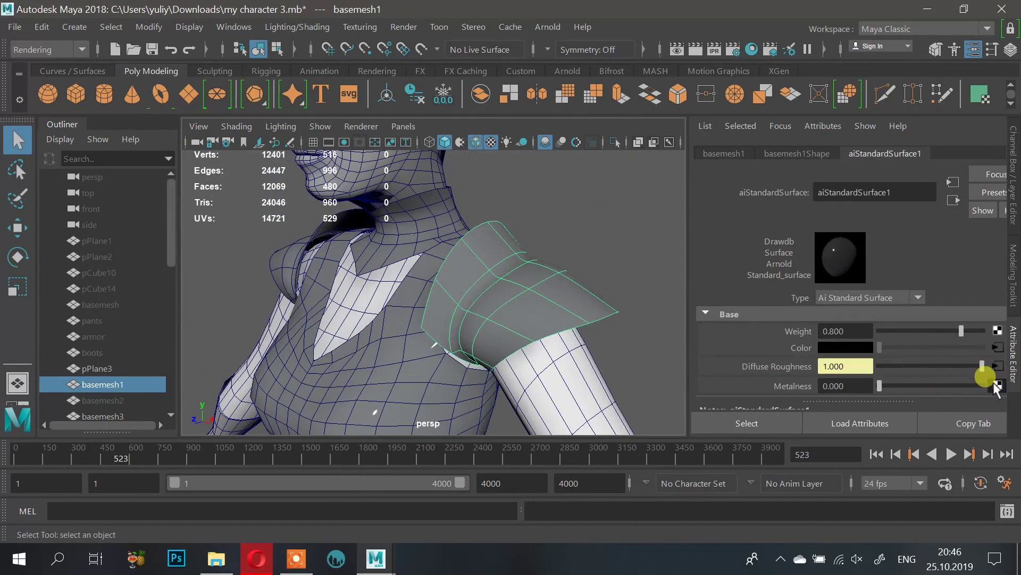
click(523, 309)
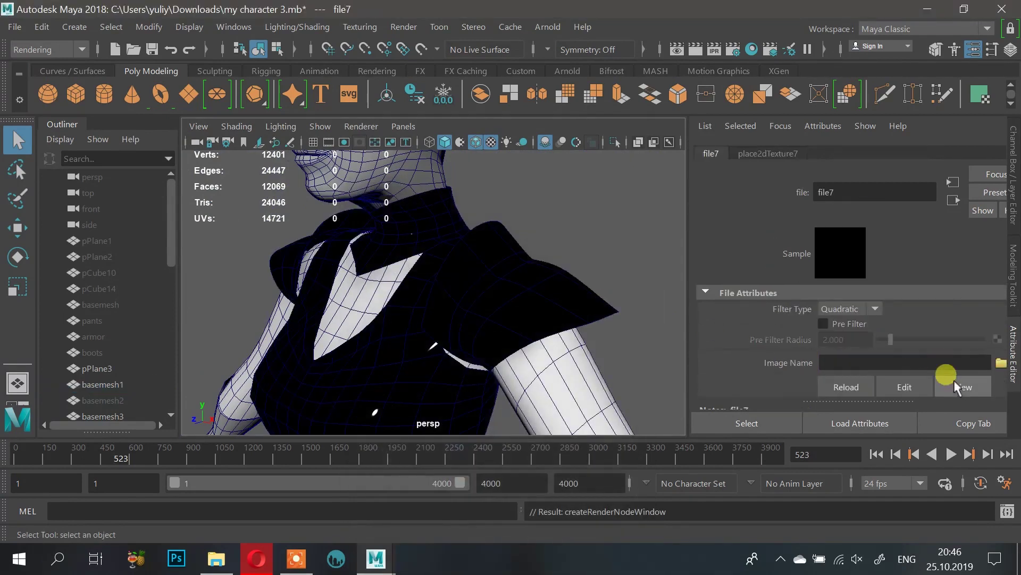
click(1001, 362)
click(286, 200)
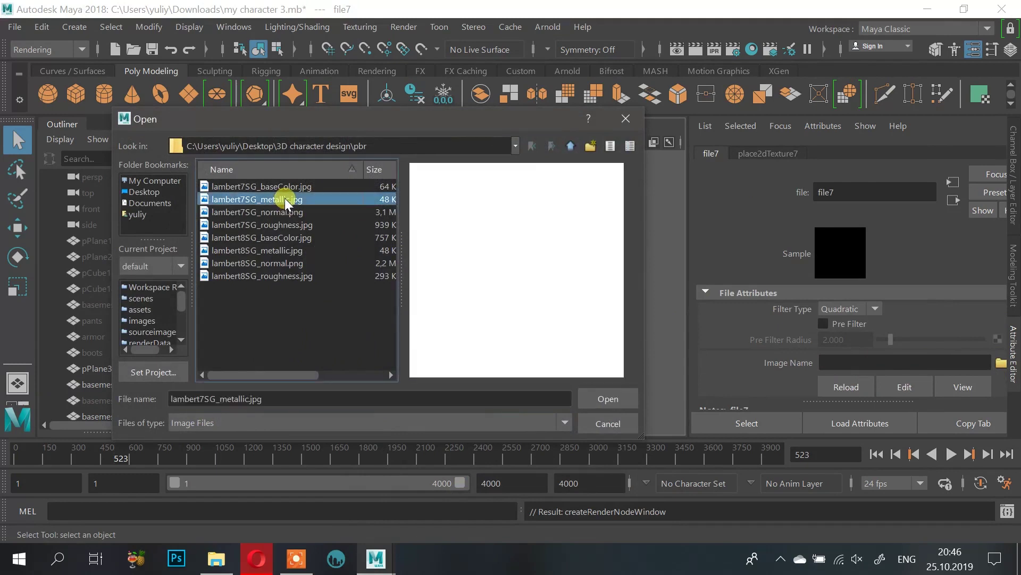
click(628, 399)
Step: Frame the character's upper body and render the current frame in the Render View
alt+drag(588, 238, 510, 230)
scroll(508, 228, up, 5)
alt+drag(576, 256, 570, 247)
click(693, 48)
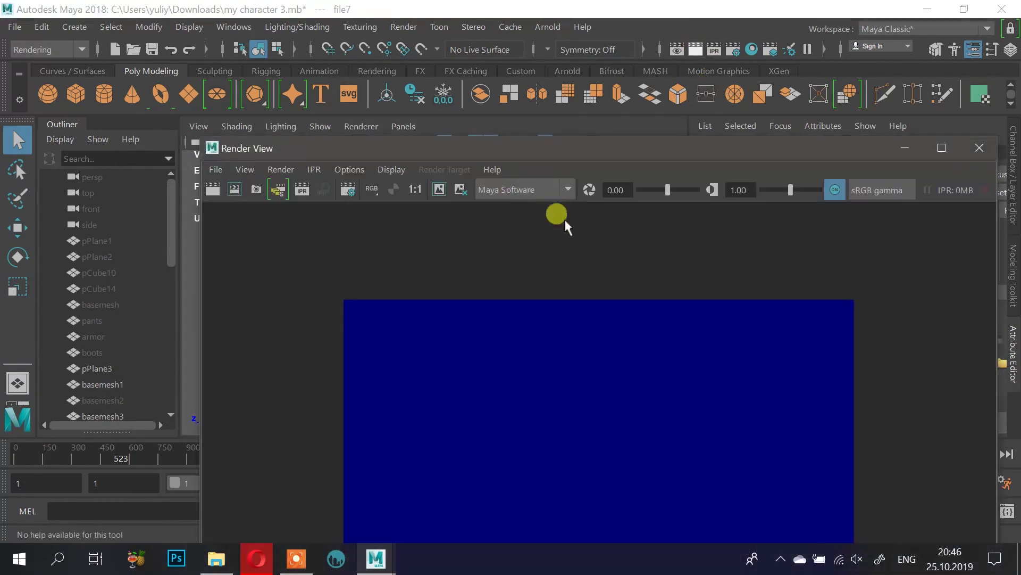
Step: Set the renderer to Arnold Renderer, redo the render, and close the Render View
click(563, 190)
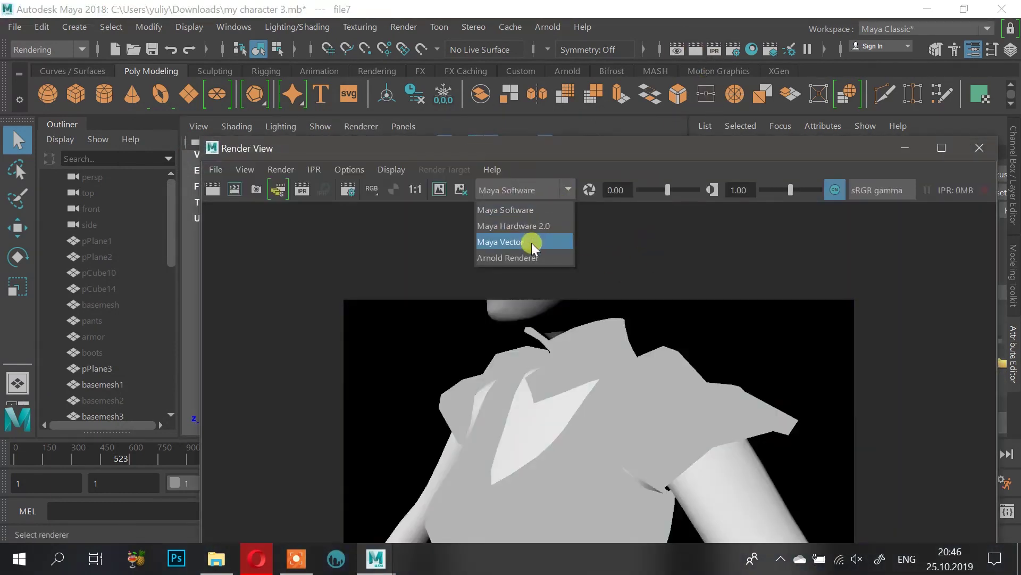
click(533, 258)
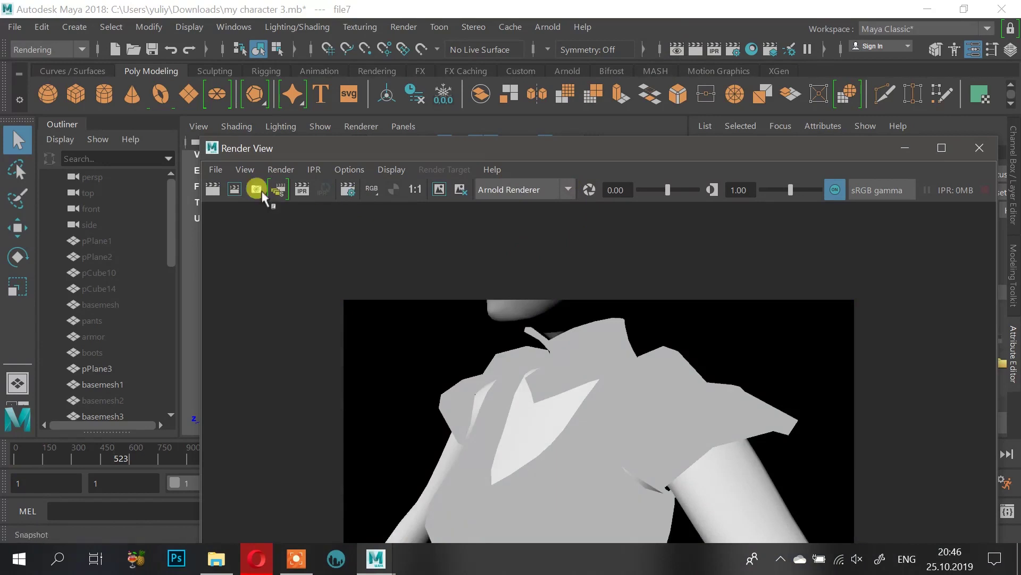
click(218, 193)
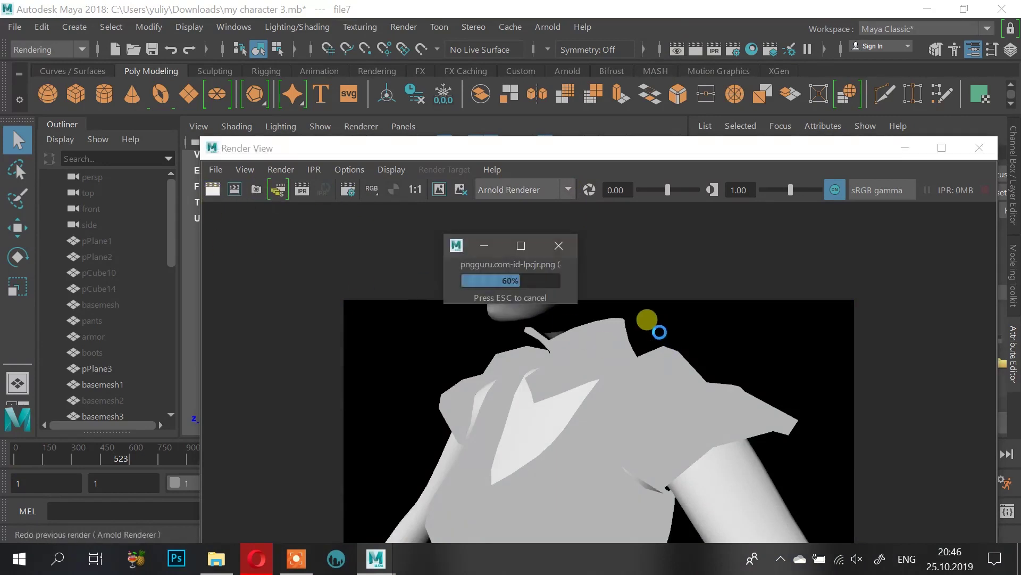
click(980, 148)
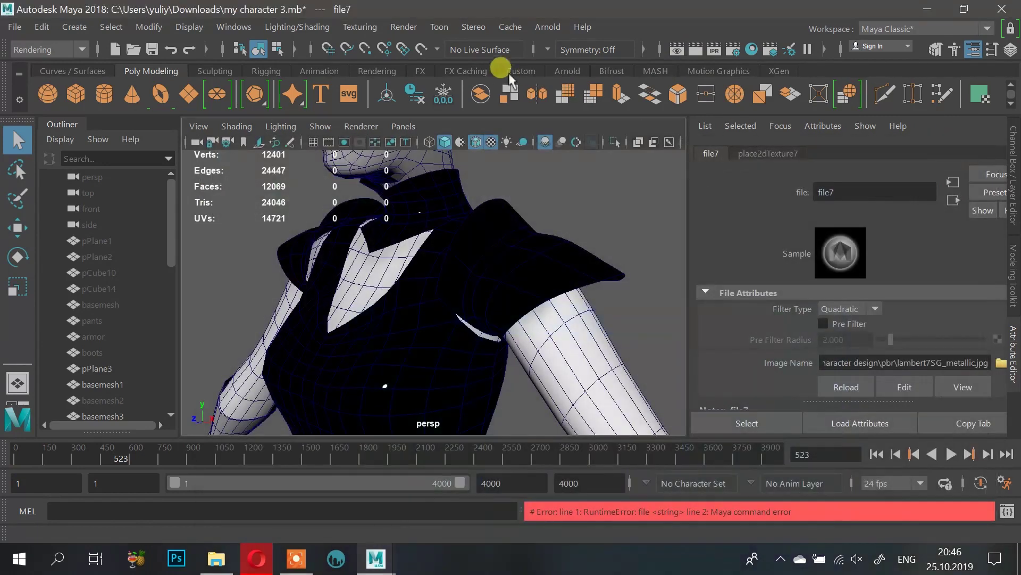
Step: Add an Arnold skydome light to the scene, reselect the shoulder armour, and render the current frame with Arnold
click(568, 69)
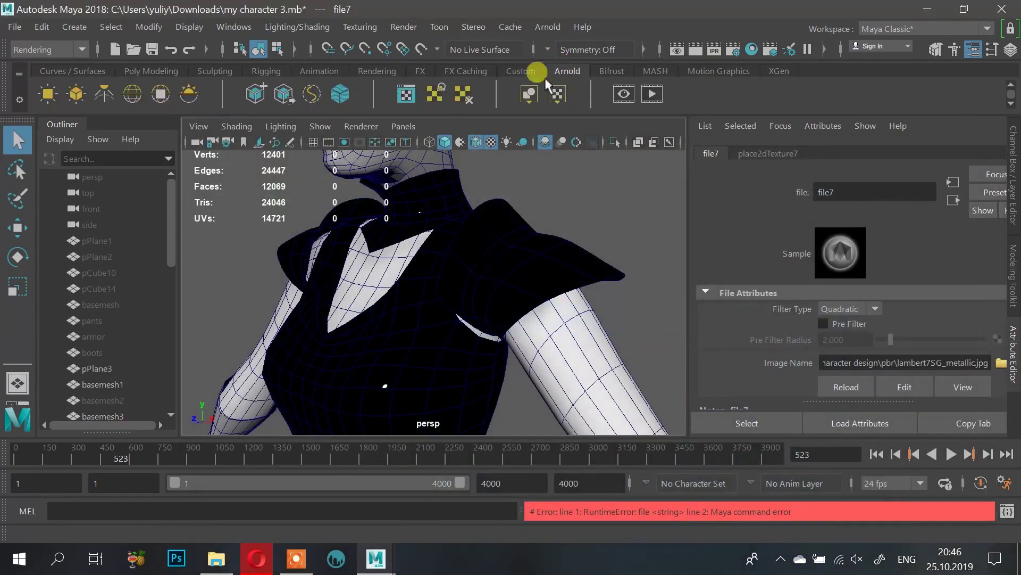
click(131, 95)
click(498, 235)
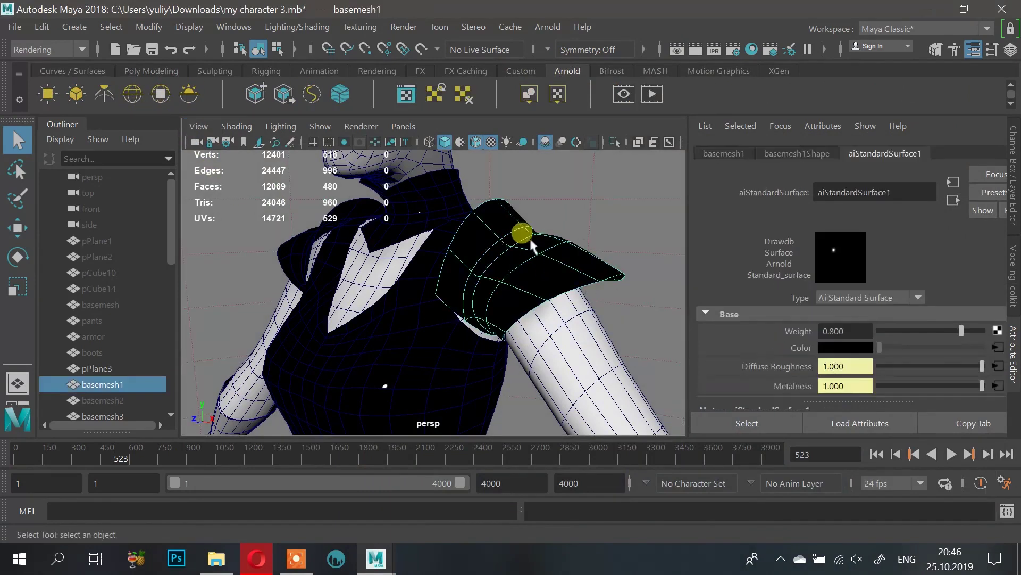
click(695, 49)
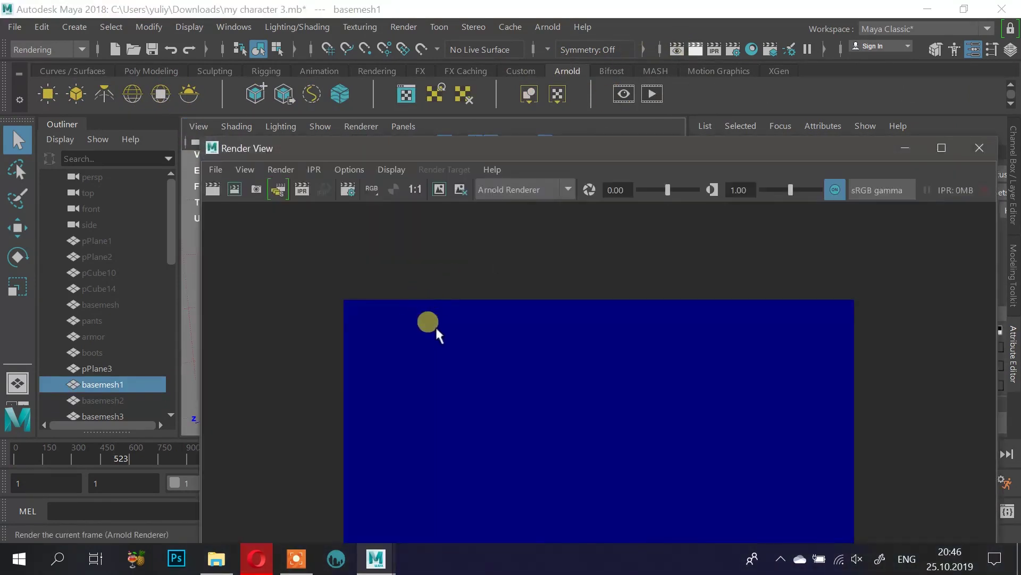
click(904, 149)
Step: Look through the Base, Specular and remaining attribute sections of the shoulder armour's aiStandardSurface material
scroll(545, 266, down, 3)
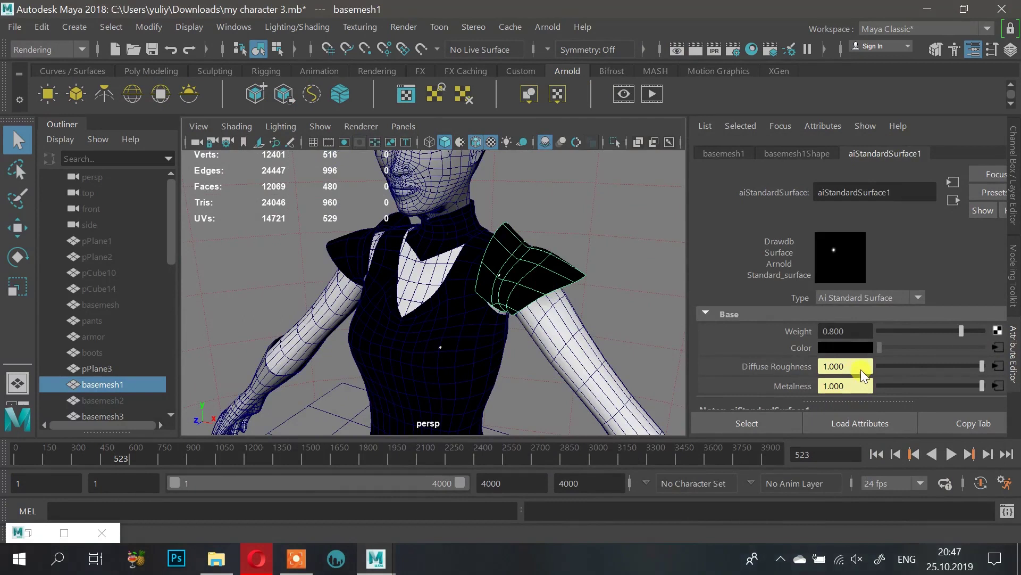
drag(857, 402, 853, 411)
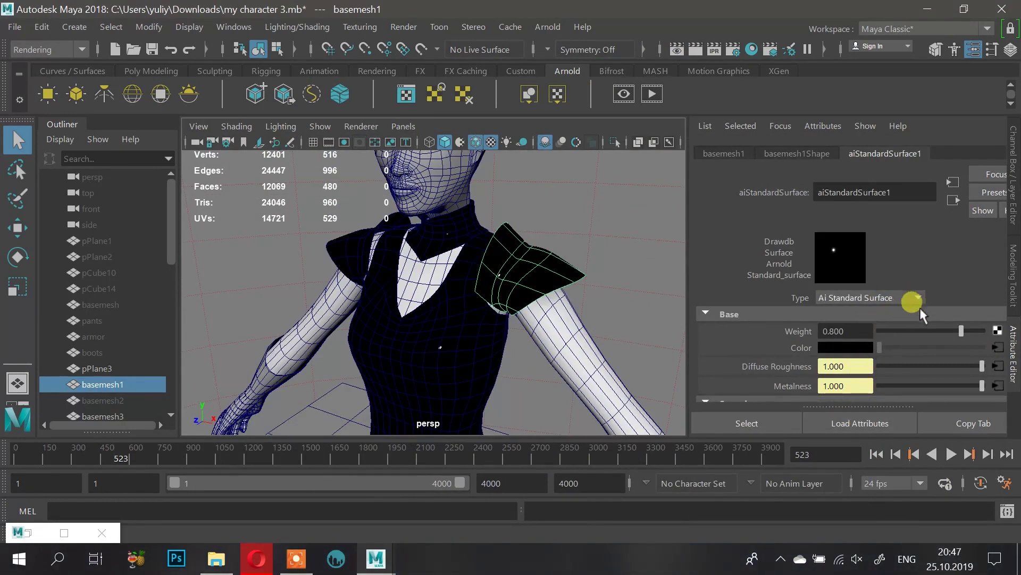
scroll(965, 297, down, 3)
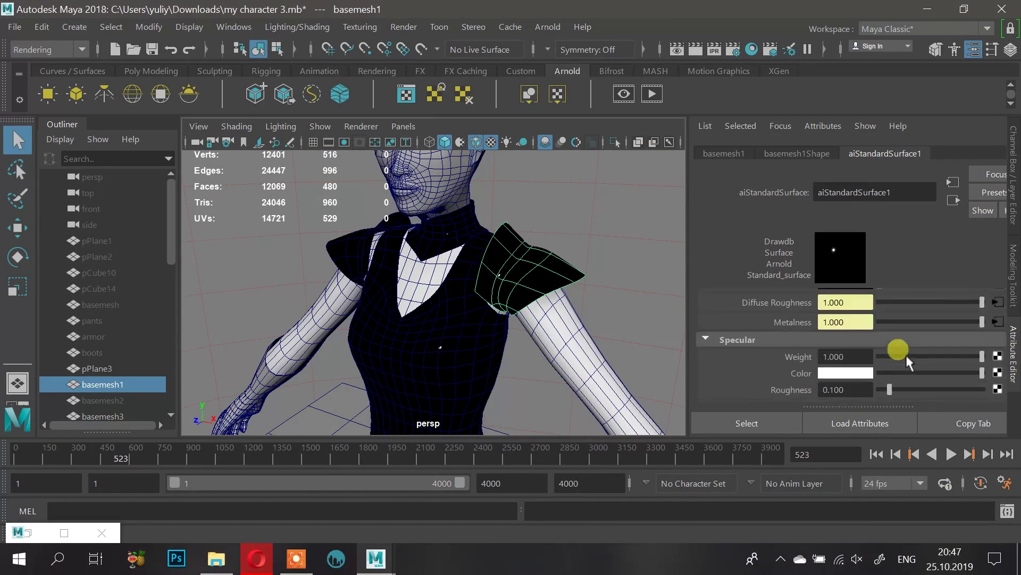
scroll(906, 349, down, 5)
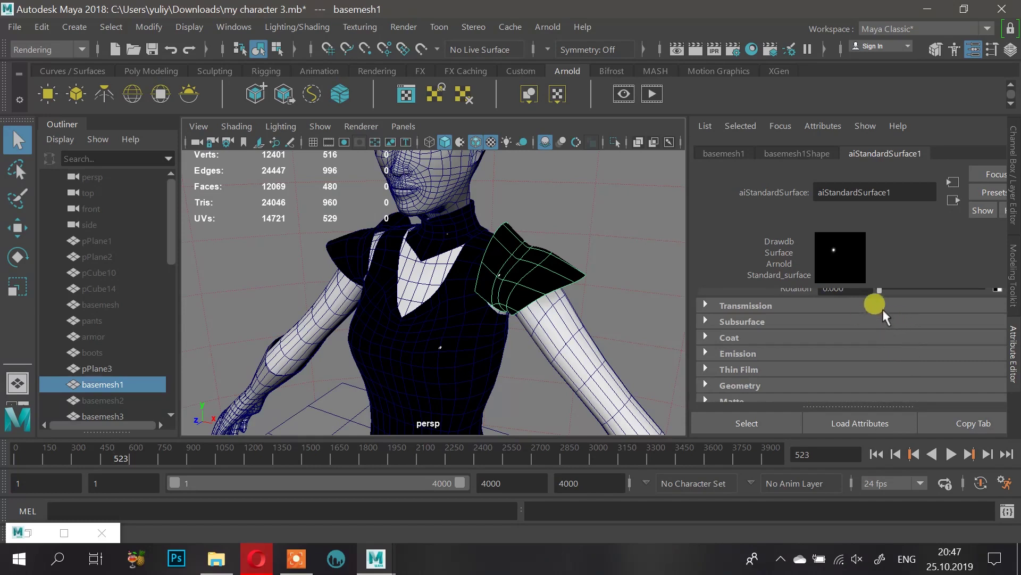
scroll(942, 318, up, 1)
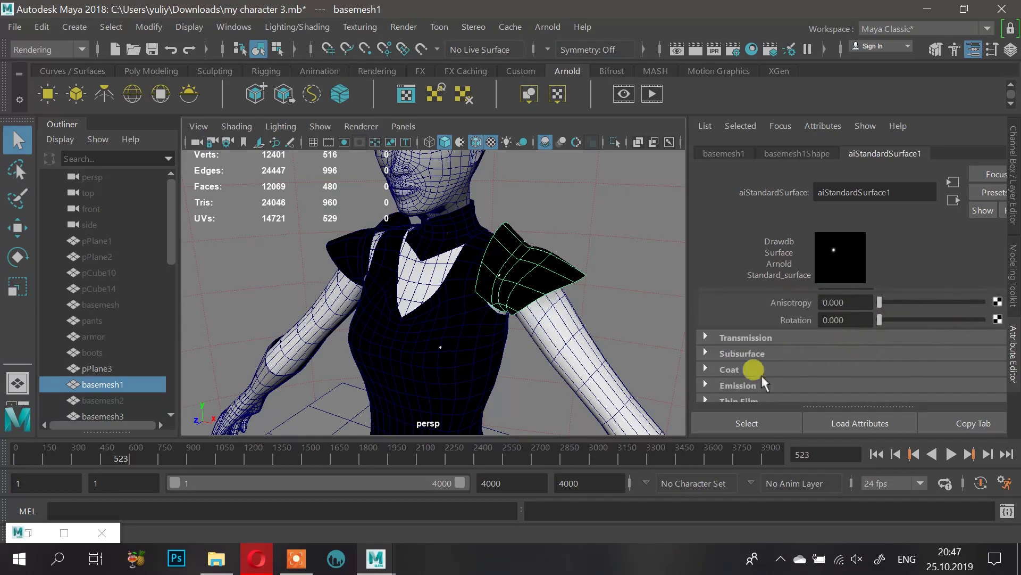
Step: Check the exported texture maps in the pbr folder of 3D character design in File Explorer, and return to Maya
click(216, 558)
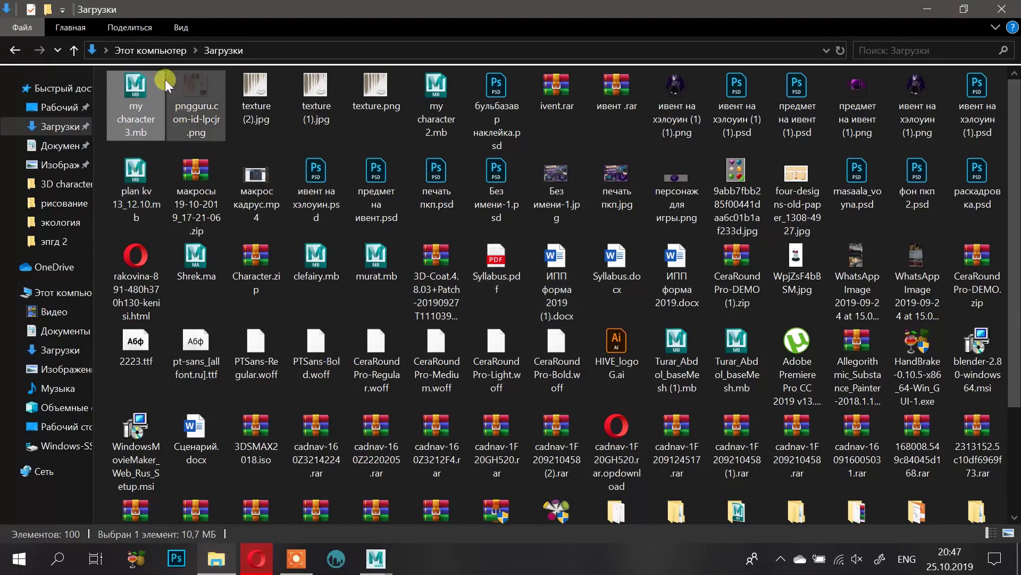
click(53, 184)
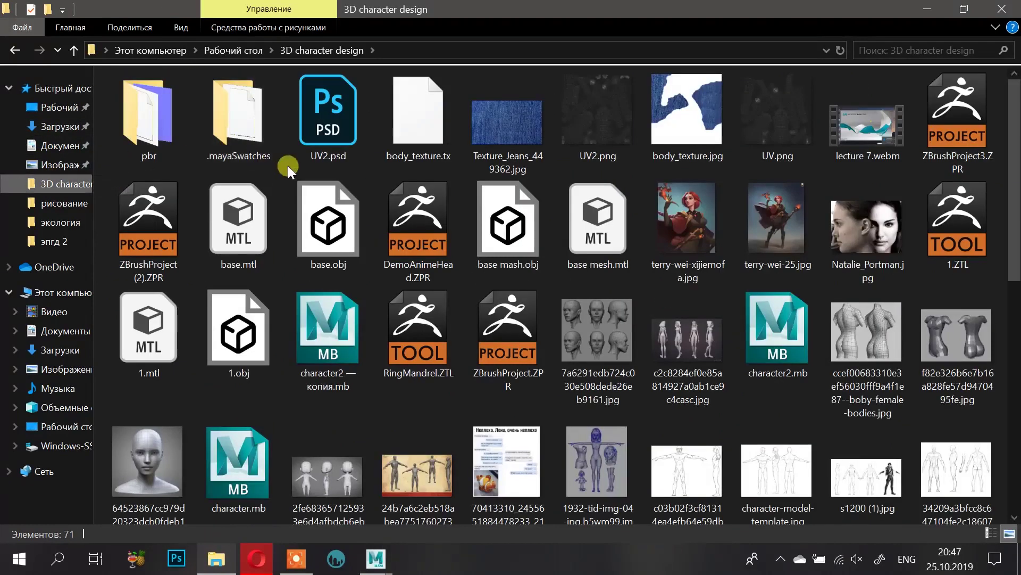
double_click(171, 118)
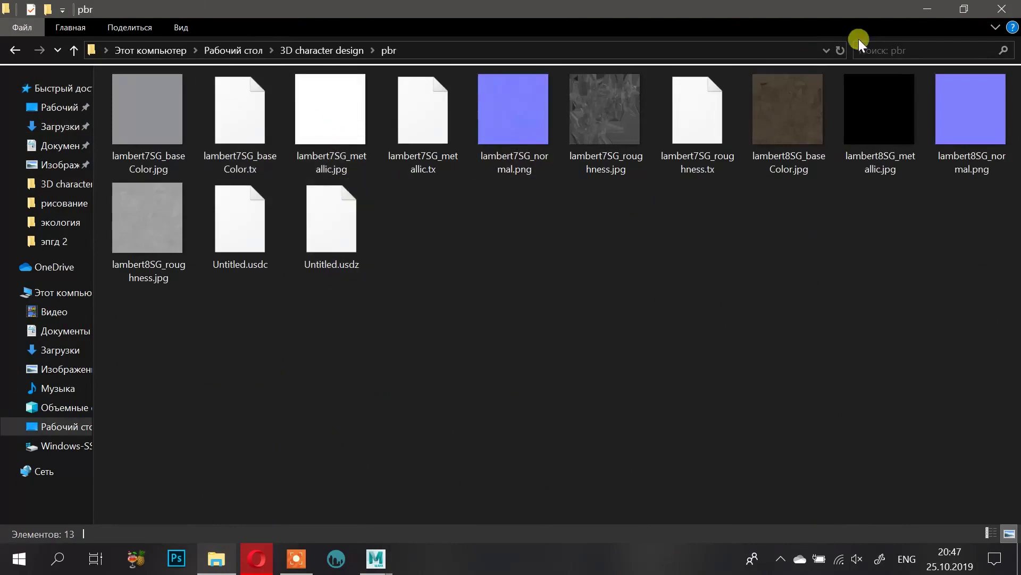
click(936, 11)
Step: Connect a file texture using lambert7SG_normal.png to the Bump Mapping of the shoulder armour's aiStandardSurface material
scroll(757, 363, down, 5)
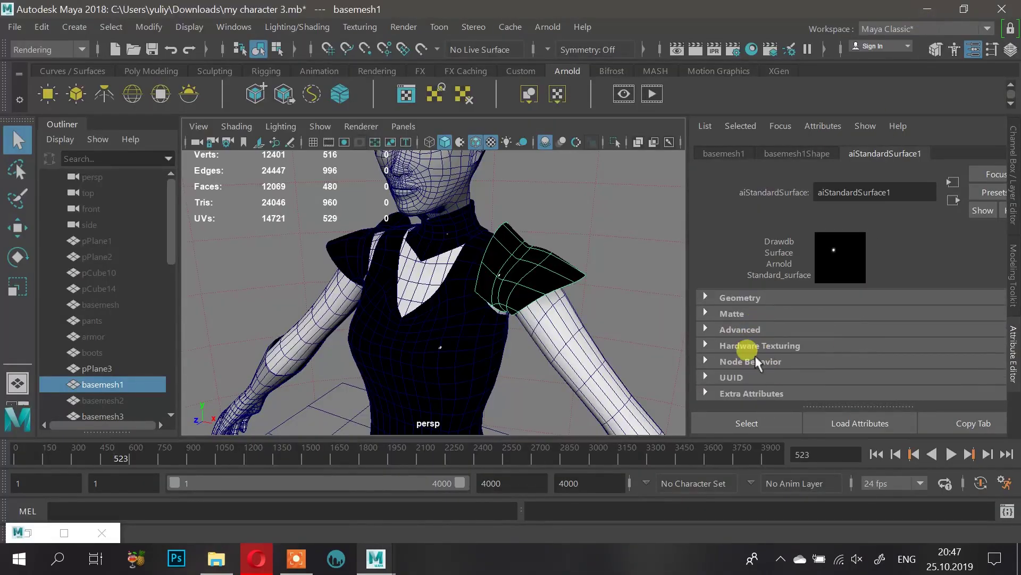
click(741, 297)
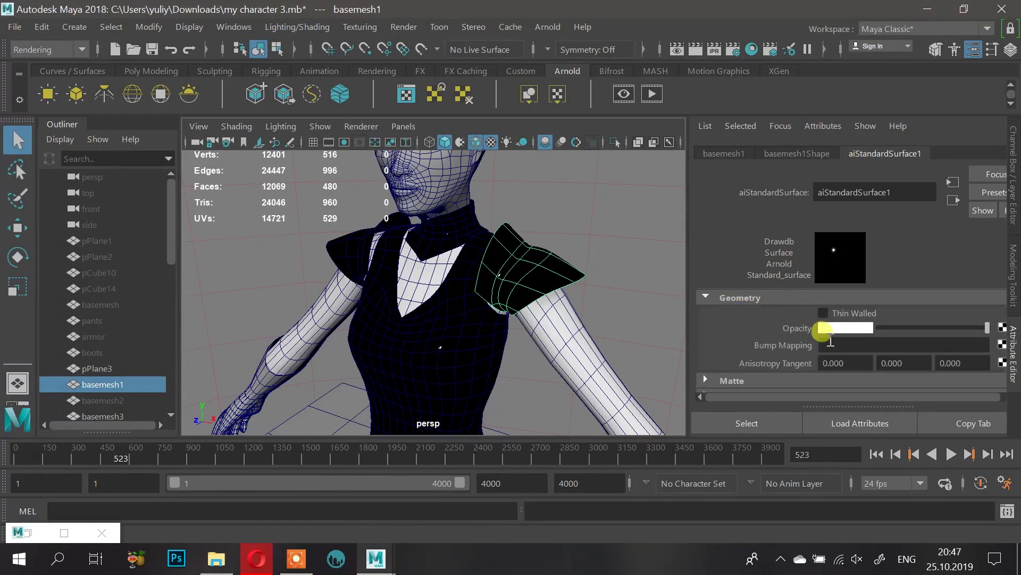
click(1003, 344)
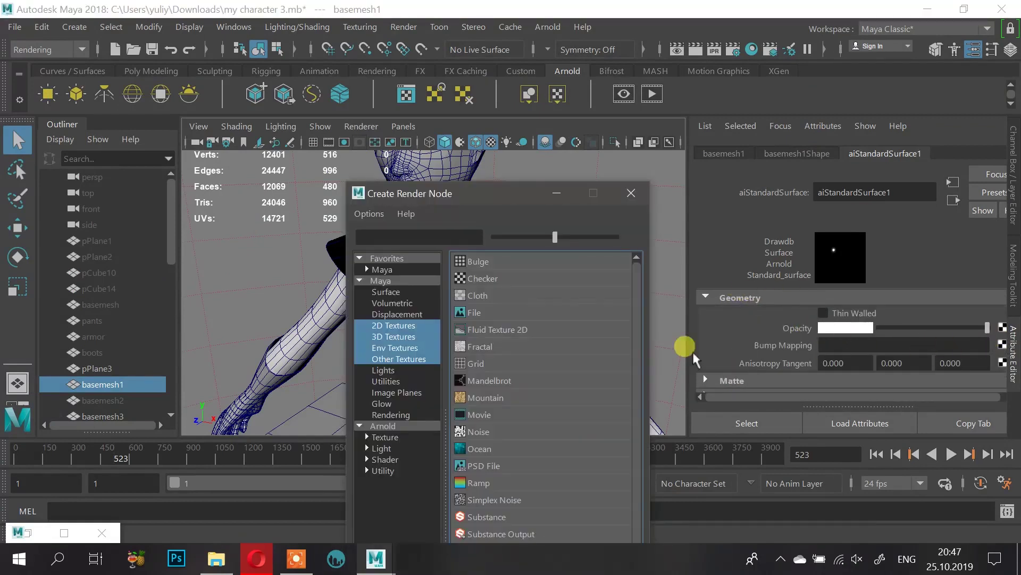
click(487, 310)
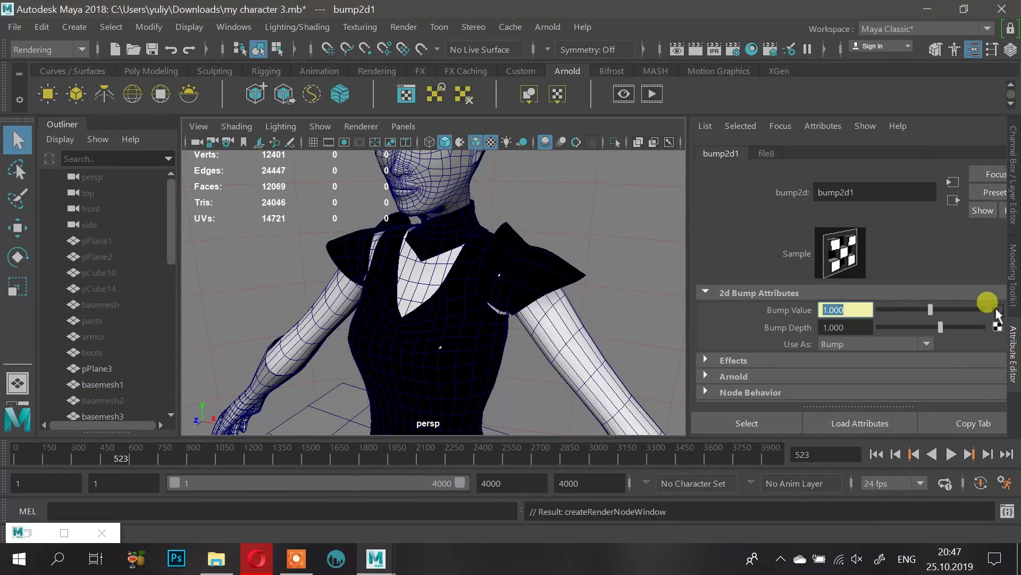
click(766, 153)
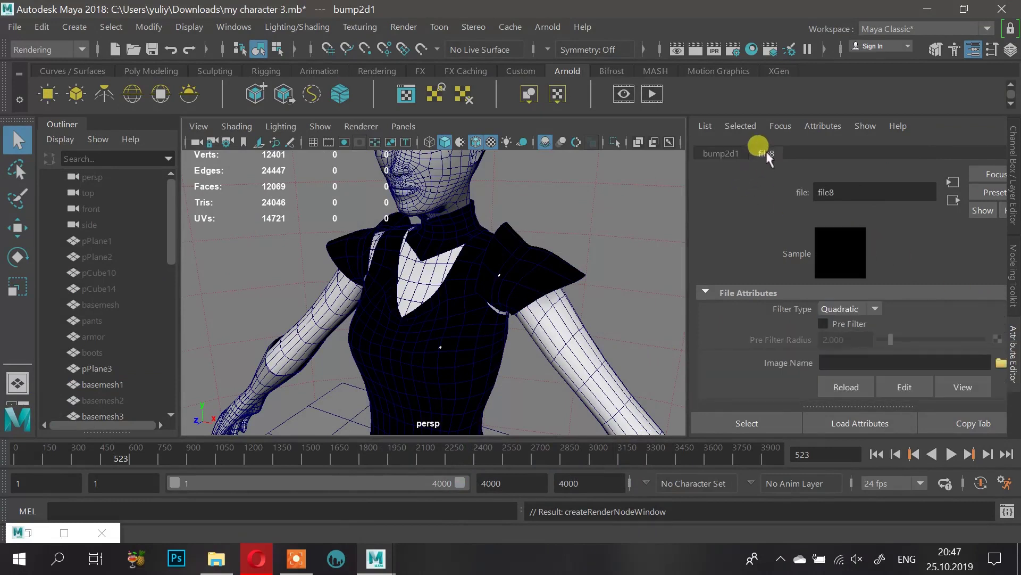
click(1001, 363)
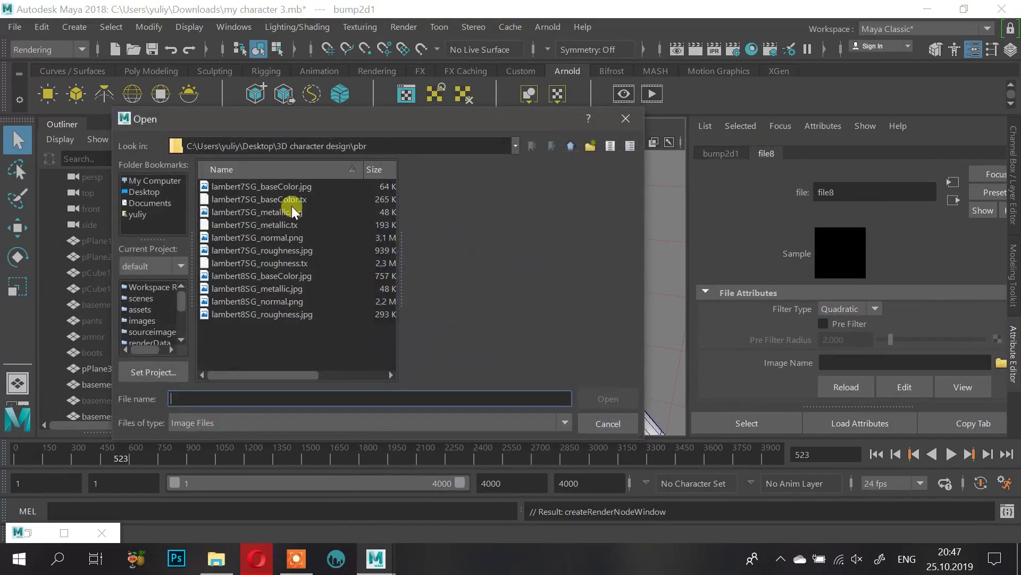
click(282, 238)
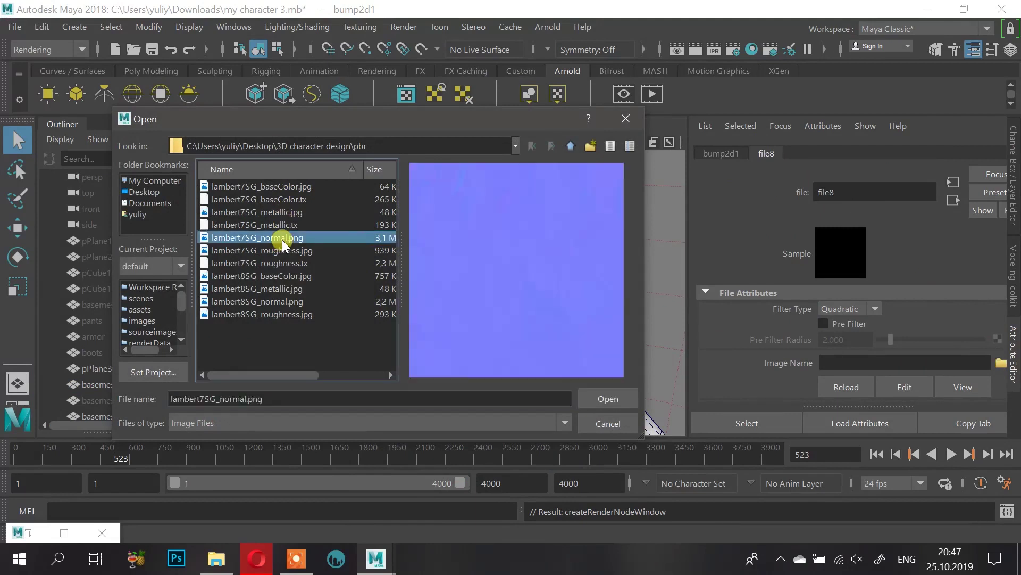
click(620, 403)
click(541, 264)
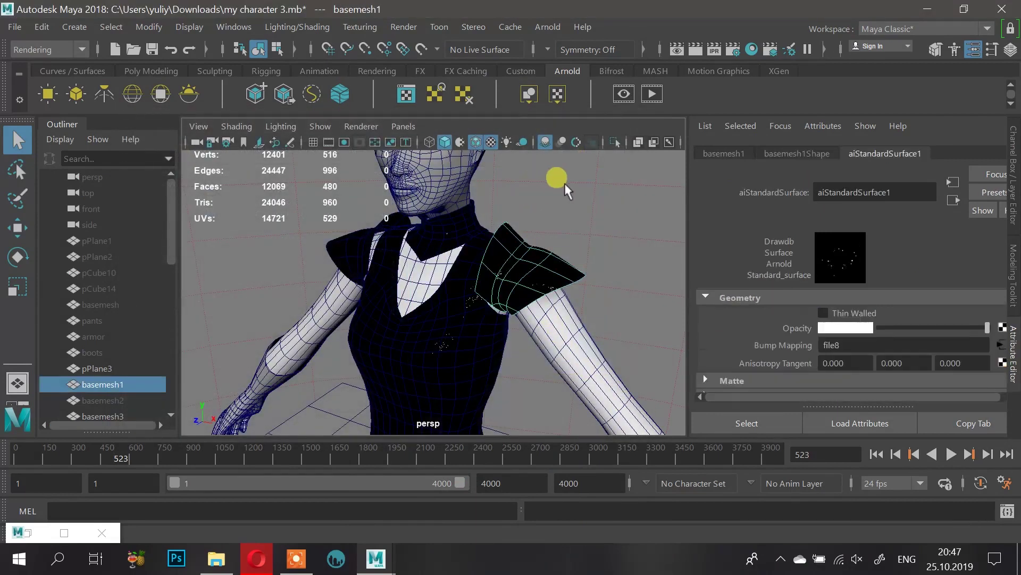
Step: Frame the character's chest closely, render the current frame with Arnold, and put the Render View away
click(557, 183)
scroll(525, 270, up, 3)
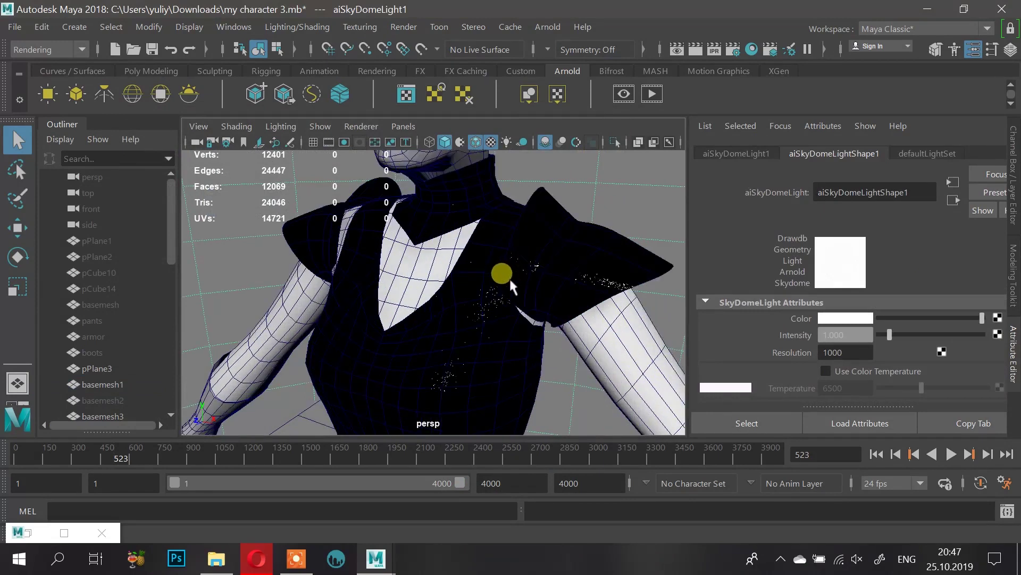
scroll(527, 274, up, 5)
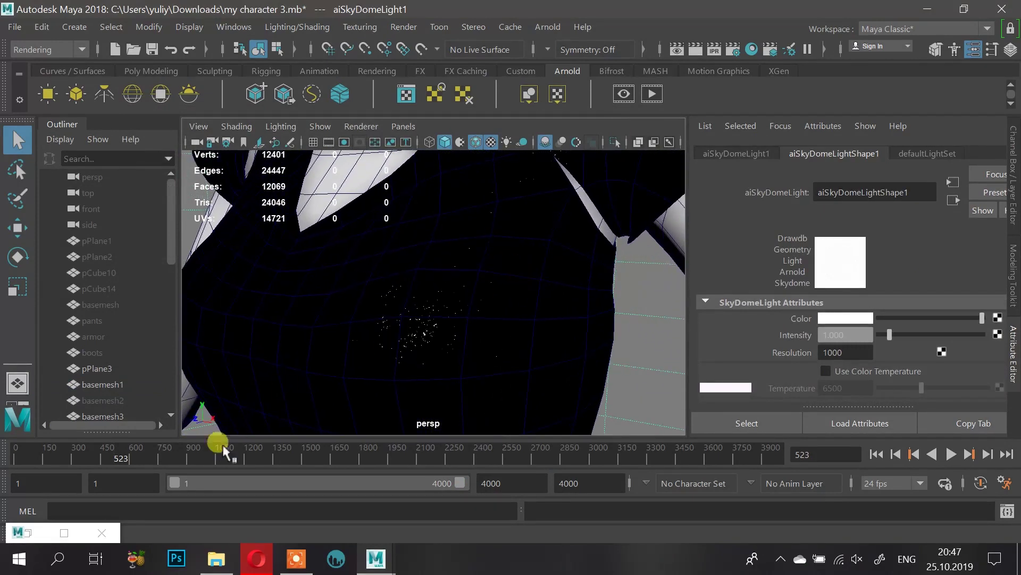
click(40, 532)
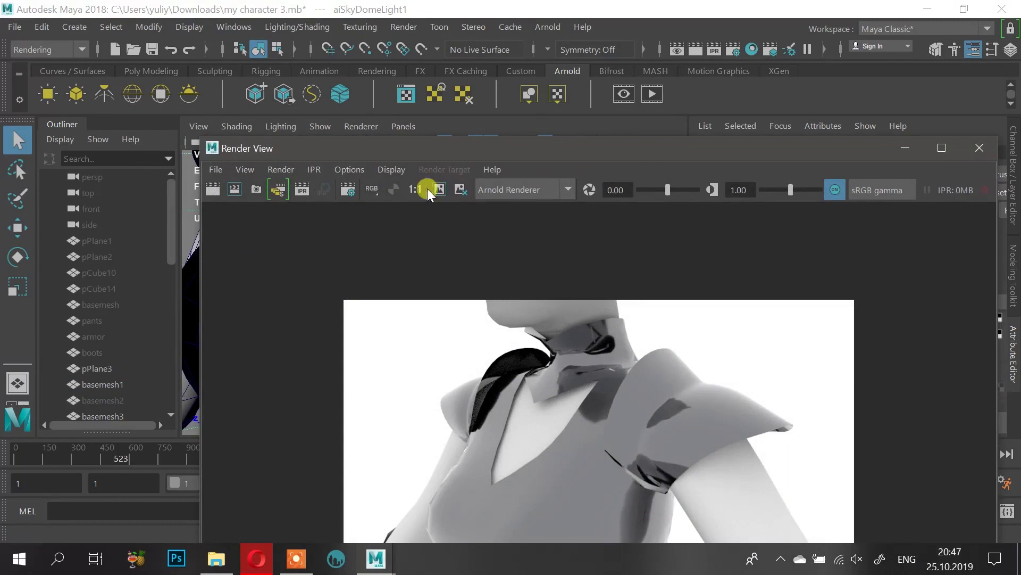
click(234, 190)
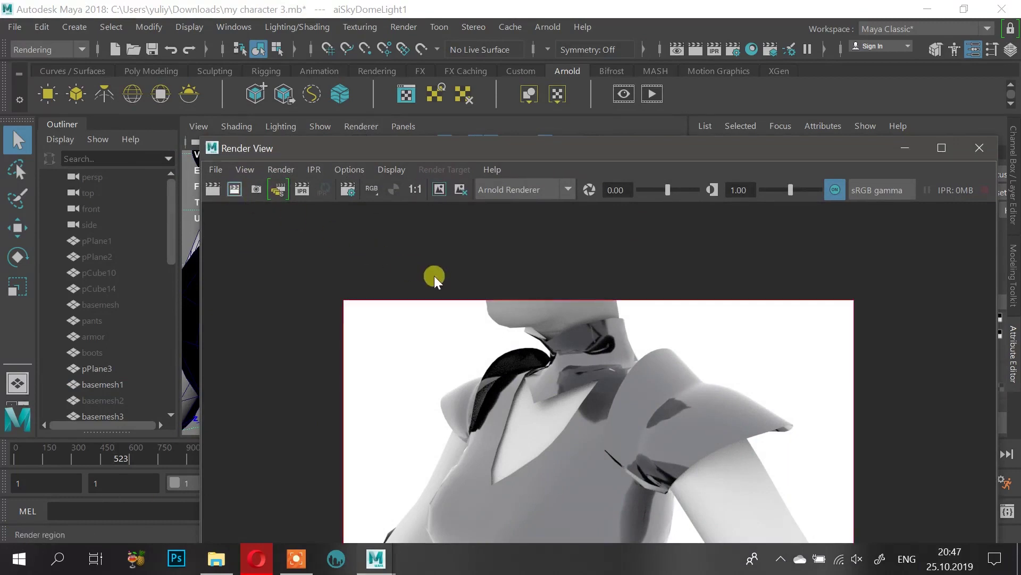
click(213, 189)
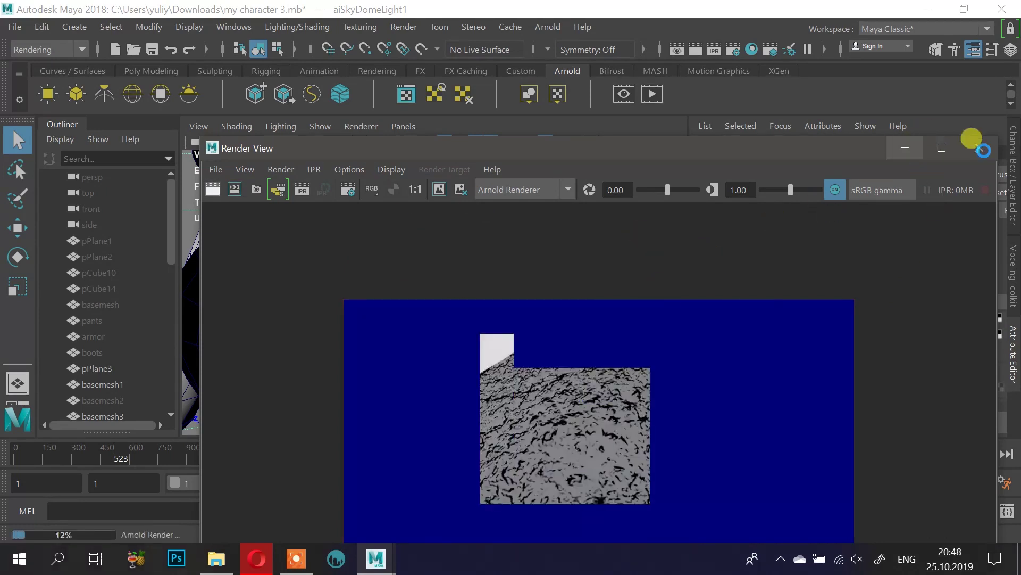
click(978, 146)
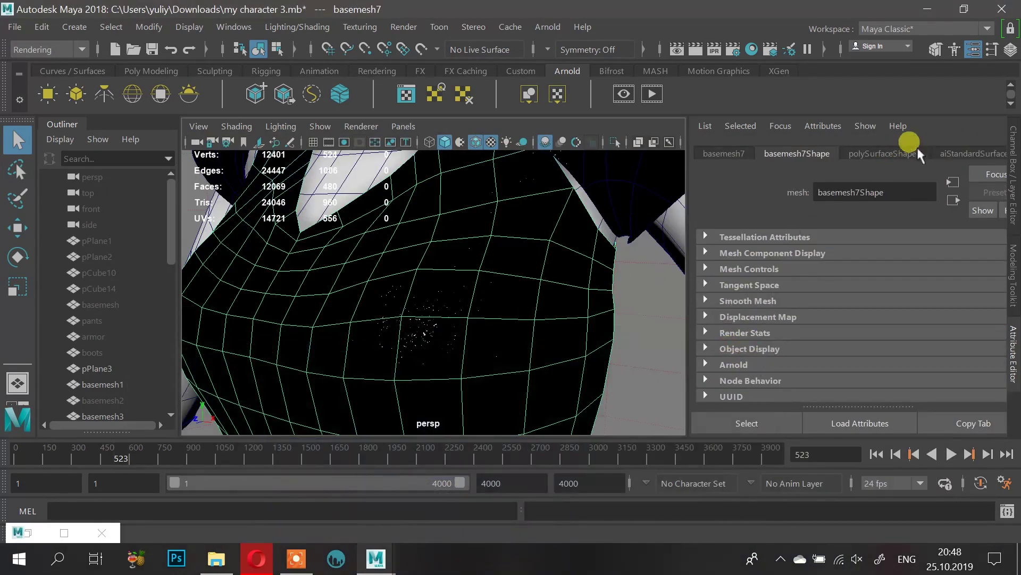
click(892, 153)
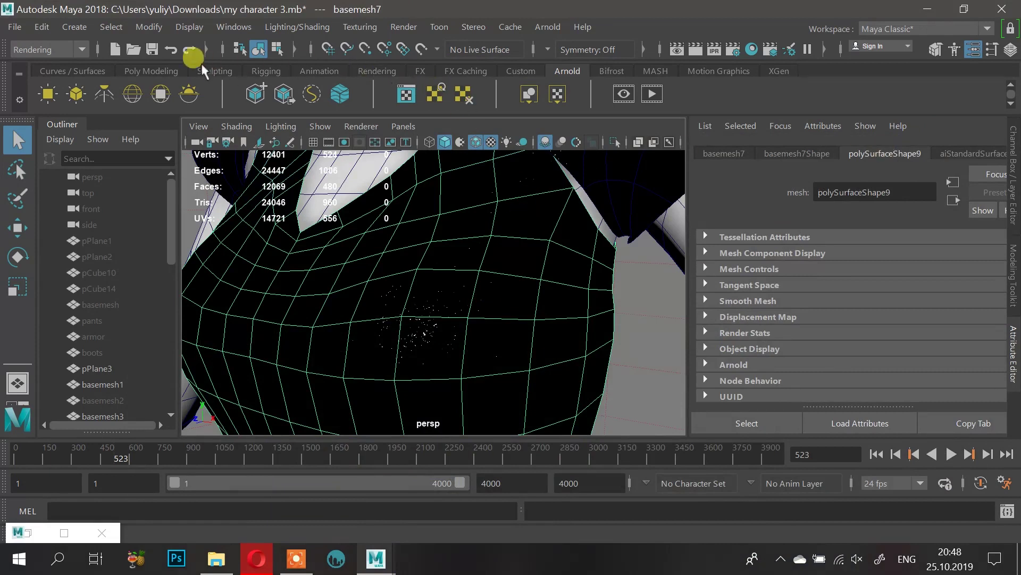
click(96, 71)
click(151, 70)
click(442, 102)
click(910, 150)
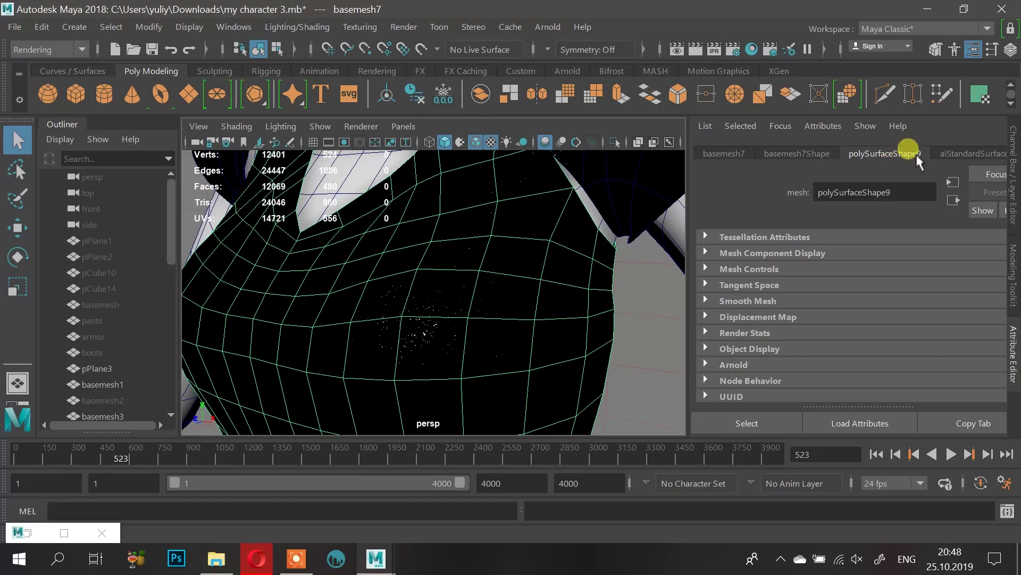
Step: Set the Bump Depth to 0.1 on the bump2d node of the torso's aiStandardSurface material
click(955, 153)
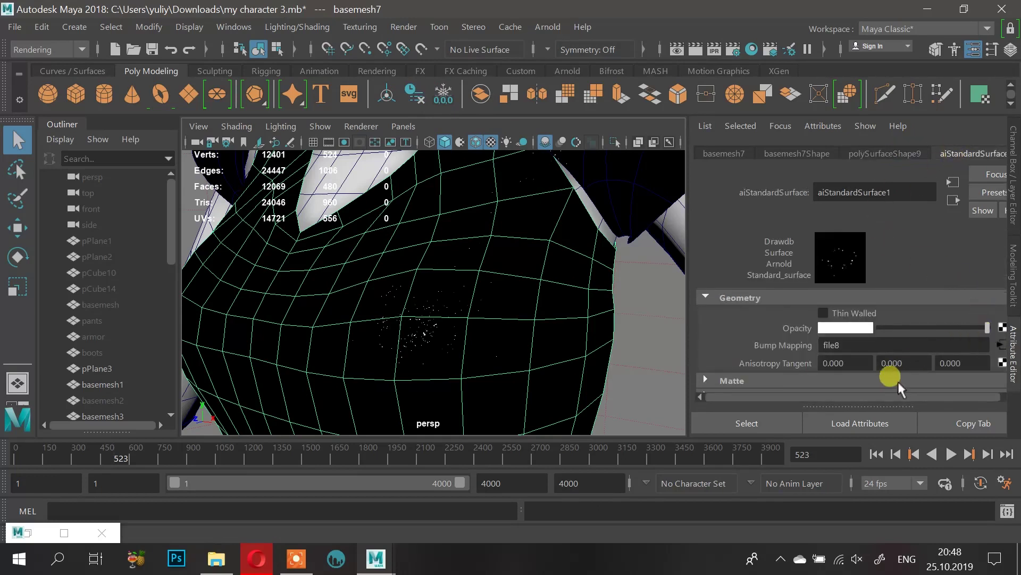
click(991, 343)
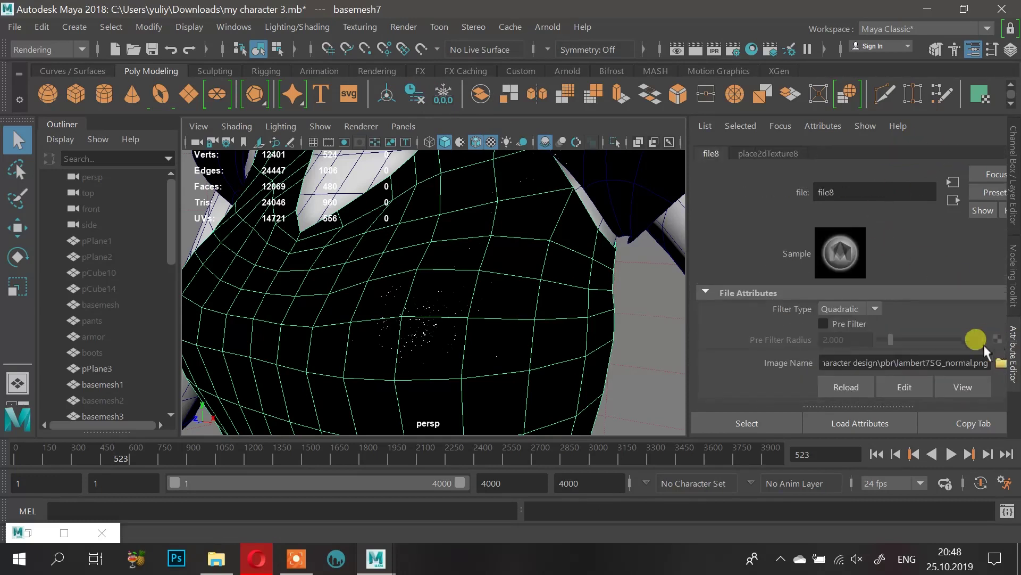
click(564, 270)
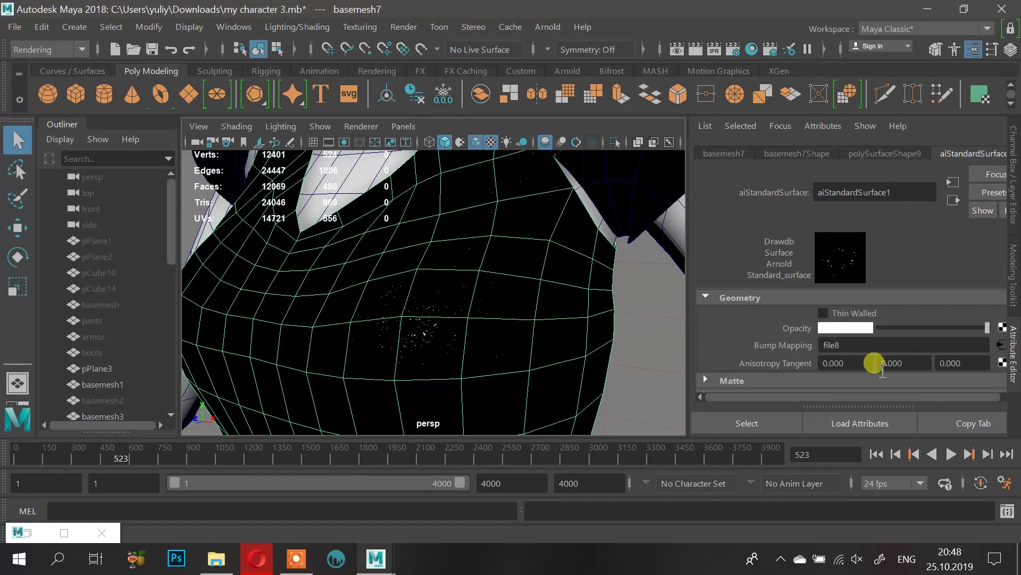
right_click(801, 349)
click(832, 356)
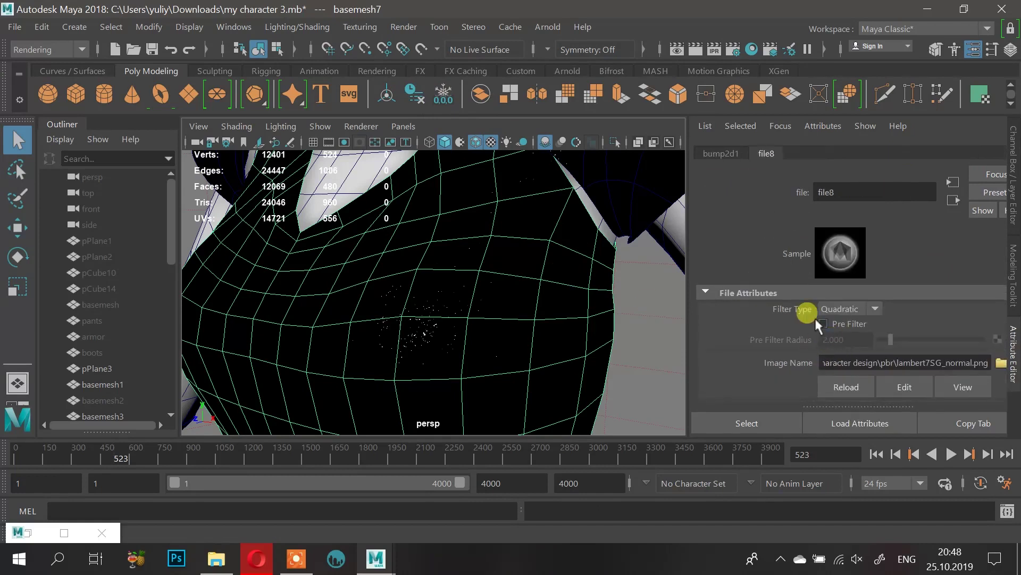
click(722, 152)
click(846, 328)
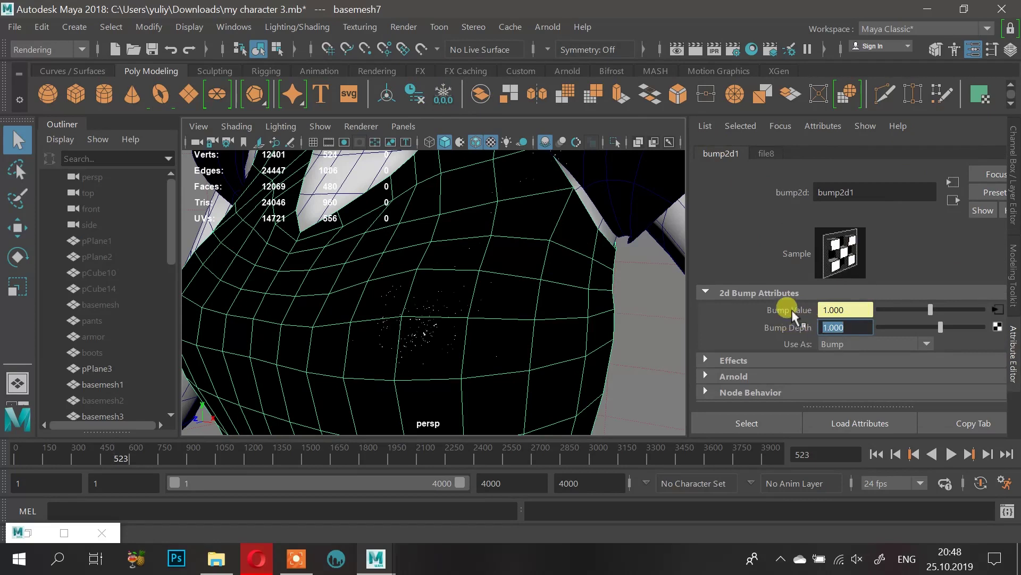
text(0.1)
key(Return)
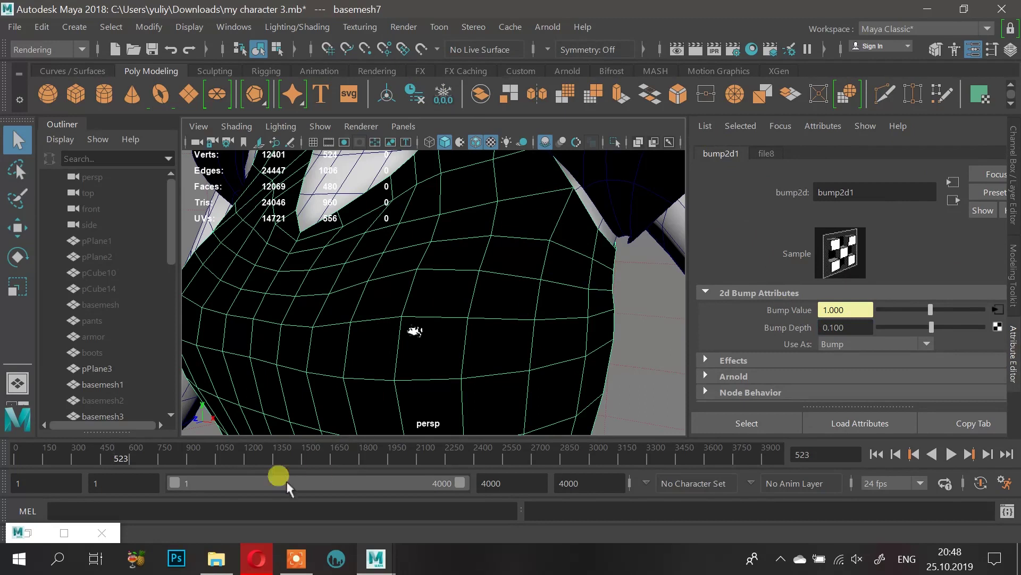
Step: Render the chest again in the Render View with the reduced bump depth, and minimise the Render View
click(23, 531)
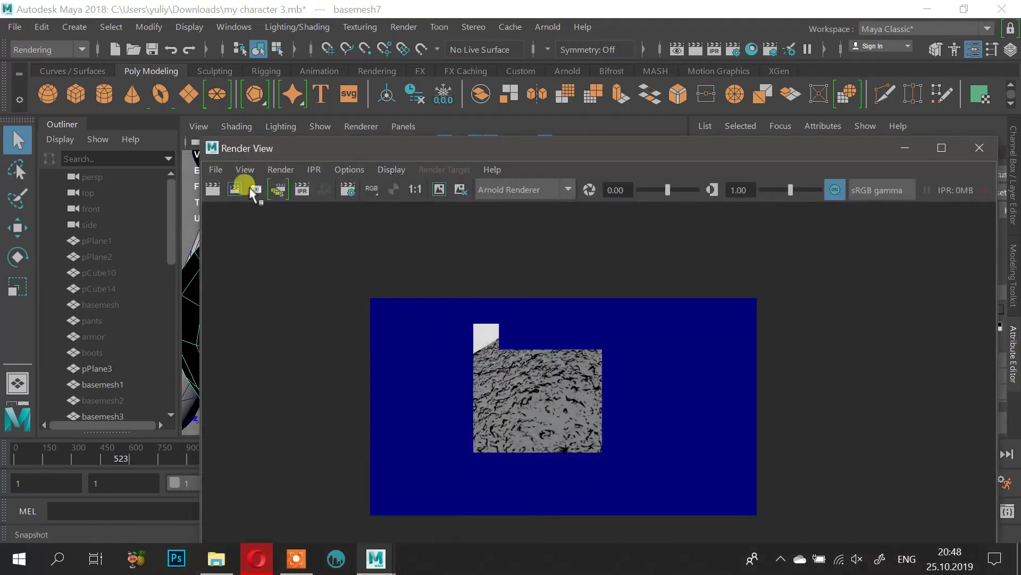
click(213, 189)
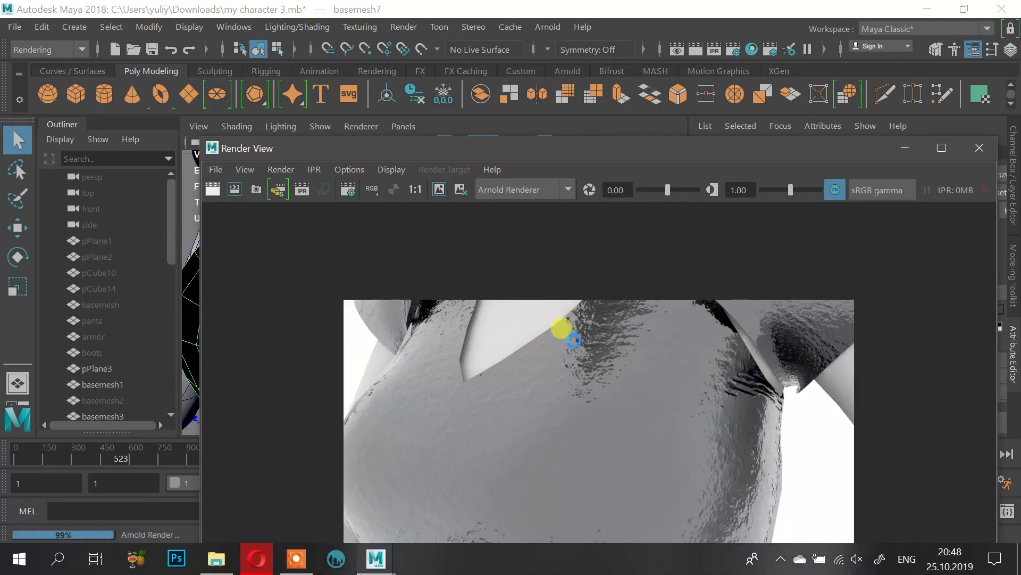
click(910, 148)
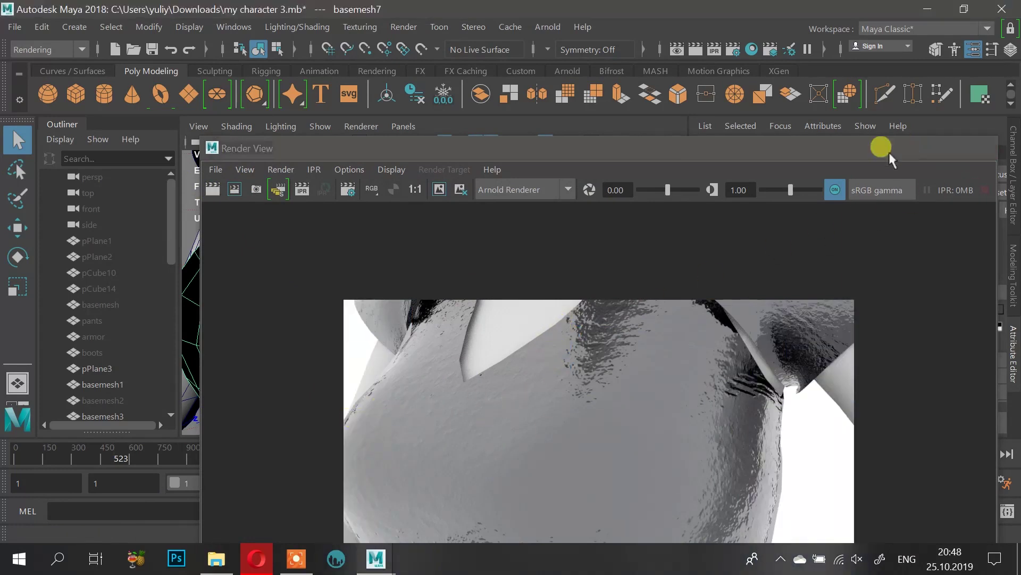
Step: Assign a new Arnold aiStandardSurface material to the skirt panels below the torso
scroll(525, 301, down, 10)
scroll(450, 230, up, 8)
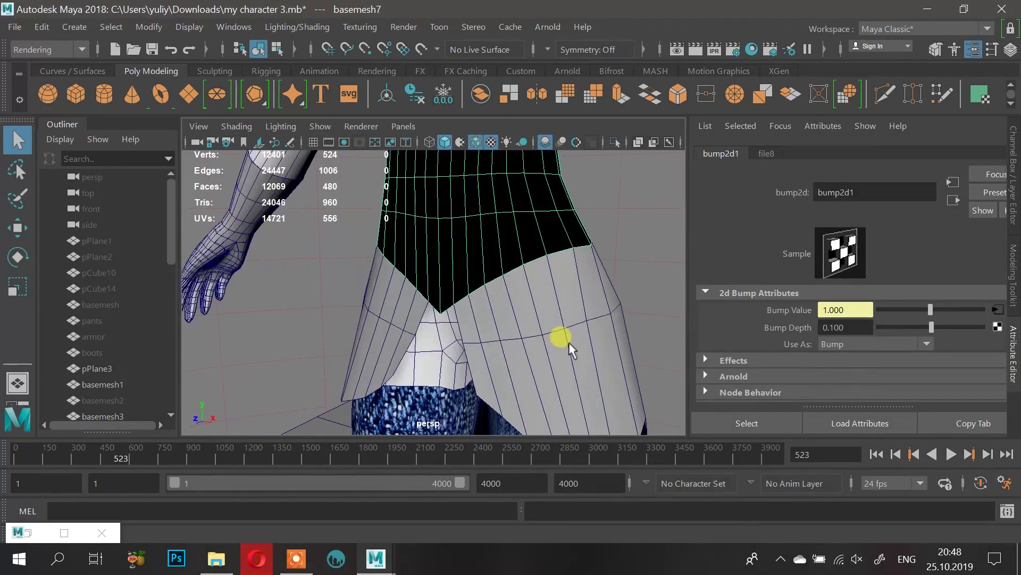
click(564, 339)
alt+middle_drag(610, 304, 551, 269)
right_click(493, 287)
right_drag(493, 287, 522, 512)
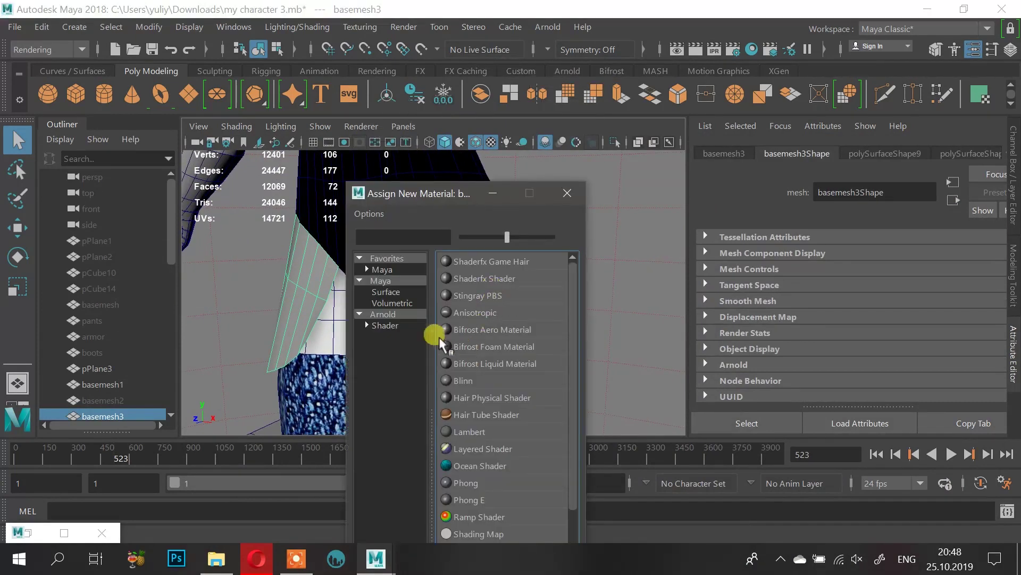
click(384, 314)
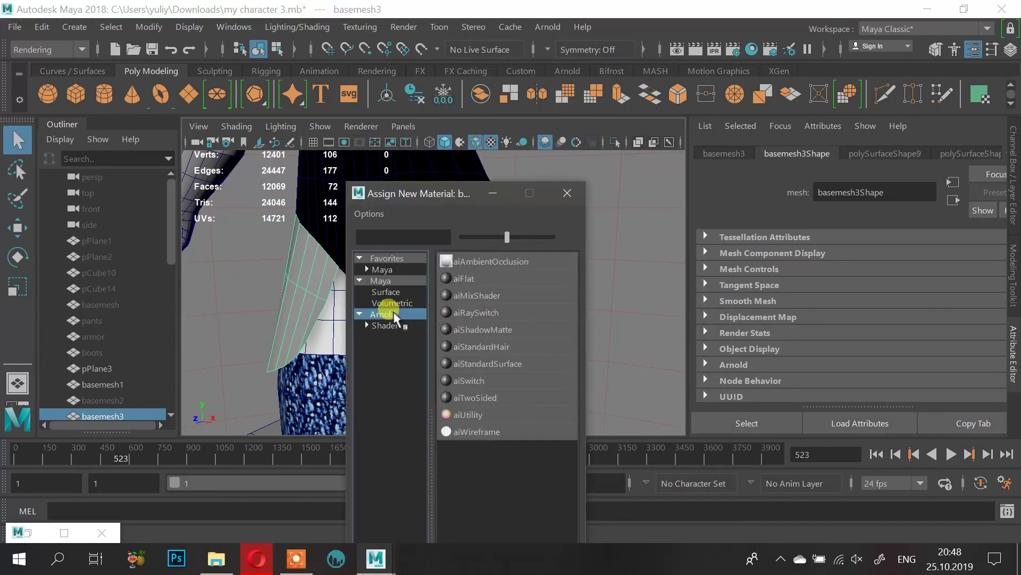
click(507, 359)
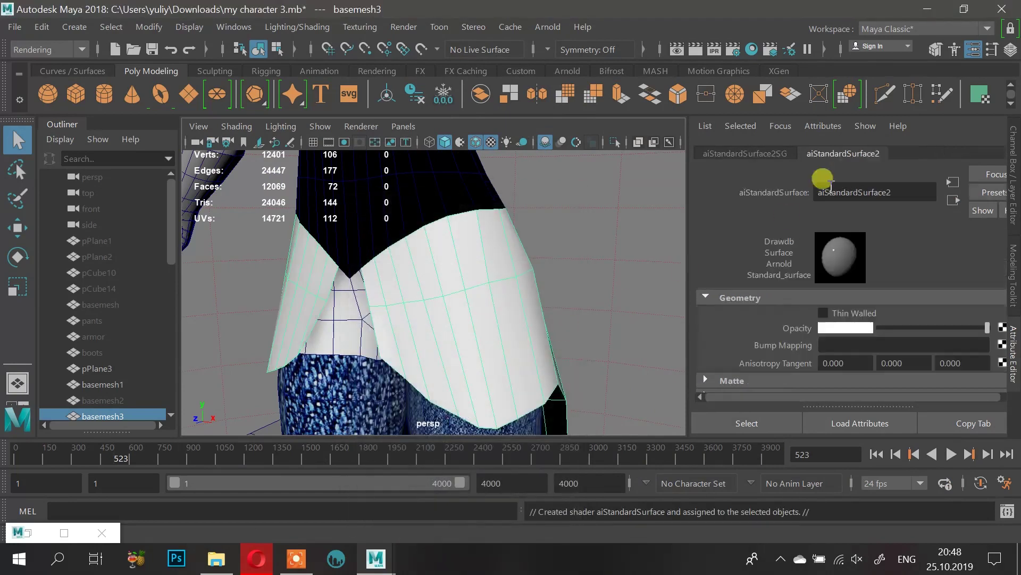
Step: Connect a File texture node to the Base Color of the skirt panels' aiStandardSurface material
click(1002, 327)
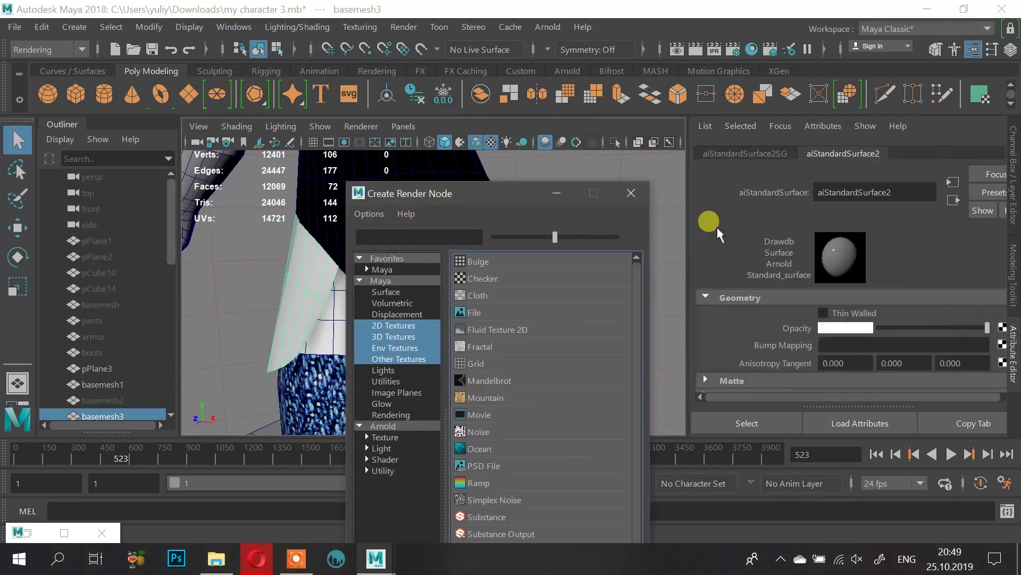
click(631, 193)
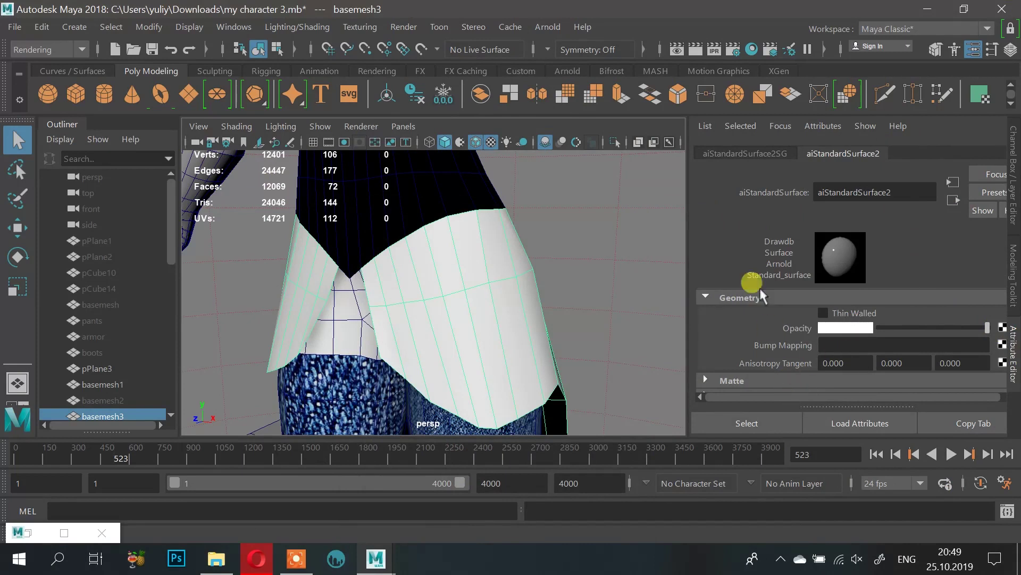
click(737, 298)
scroll(953, 299, up, 6)
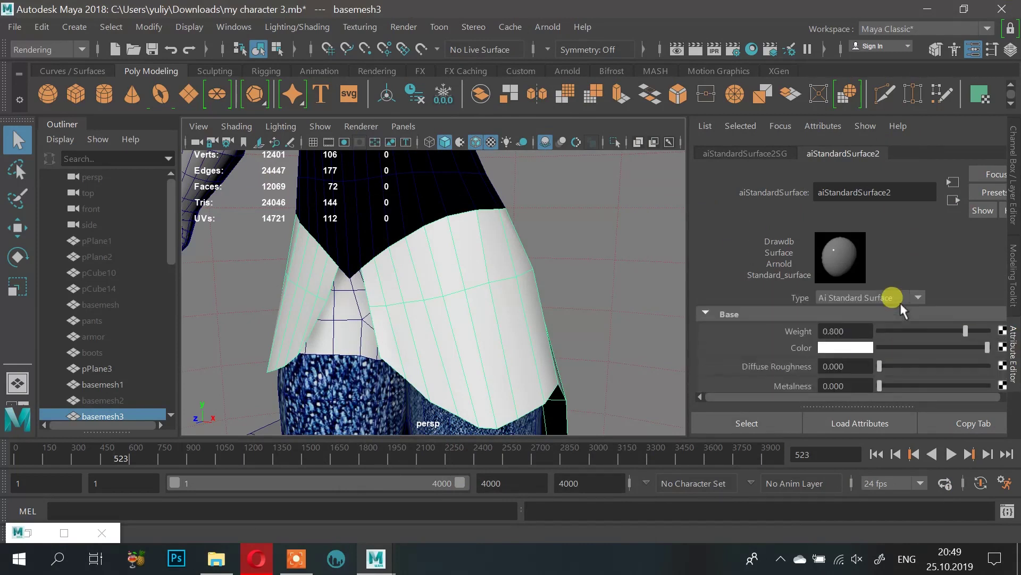
click(1002, 346)
click(474, 312)
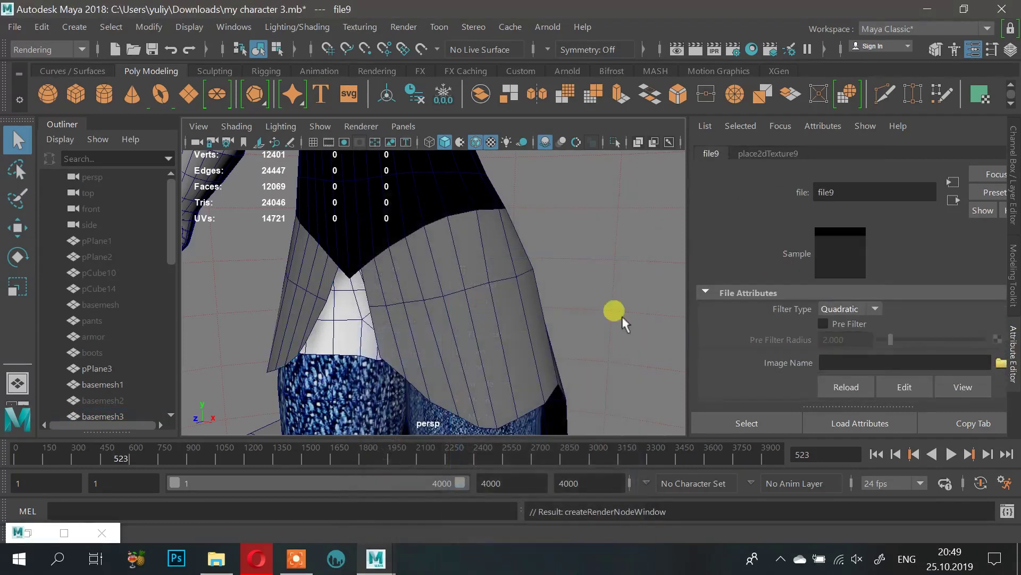
Step: Load lambert8SG_baseColor.jpg from the pbr folder as the image of the skirt's base color File node
click(1001, 363)
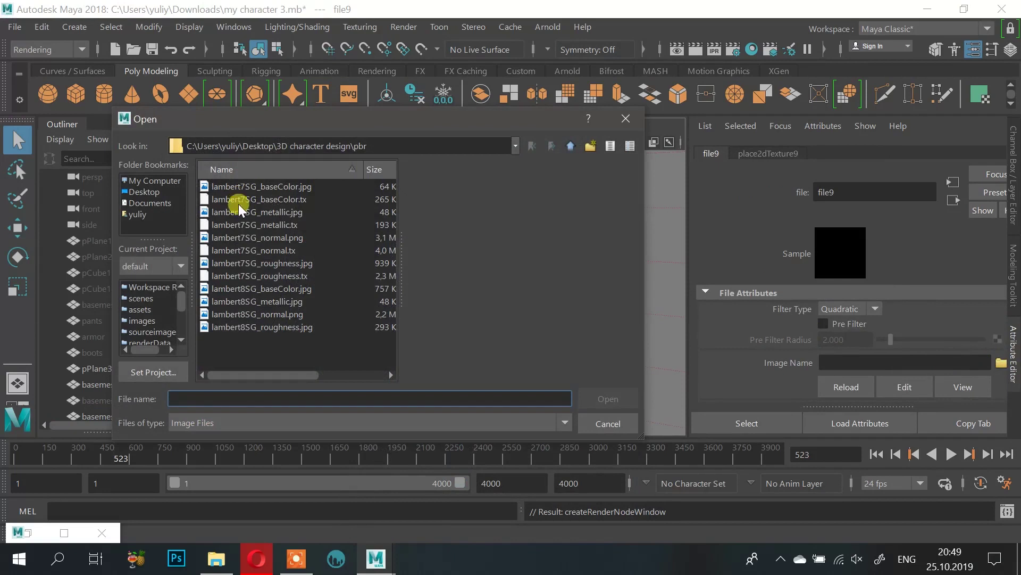
click(270, 263)
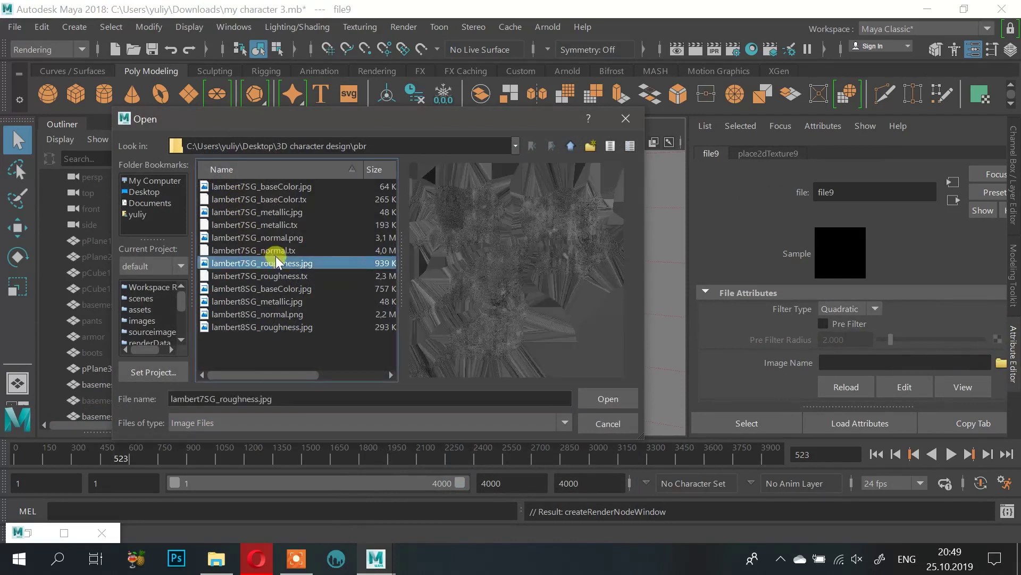
click(276, 276)
click(279, 250)
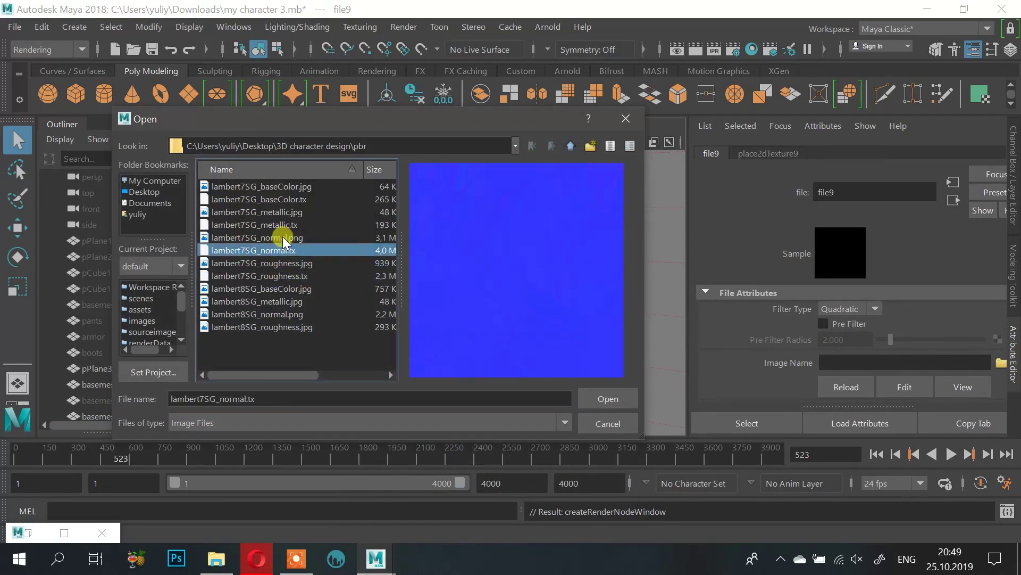
click(280, 263)
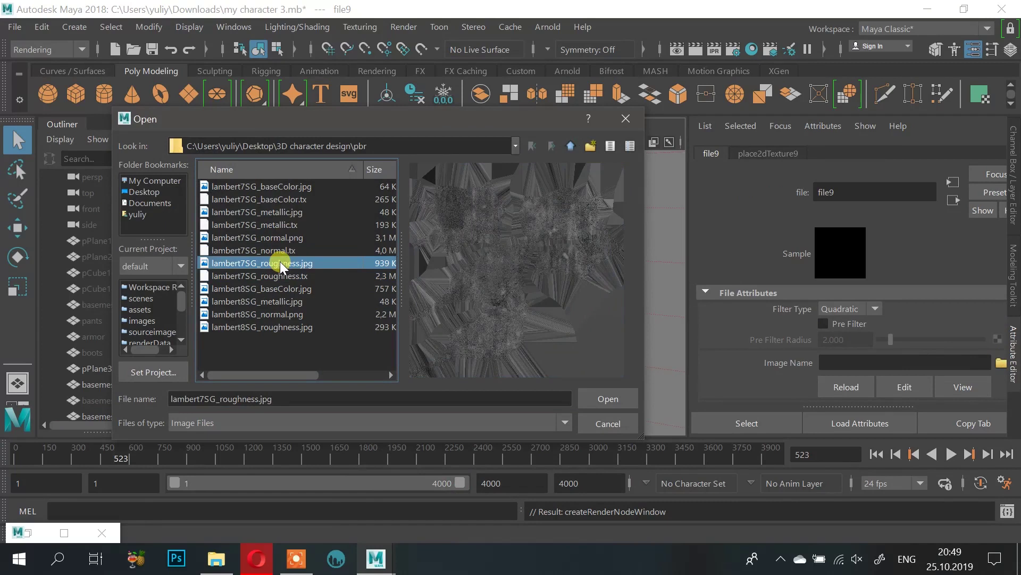
click(279, 276)
click(283, 290)
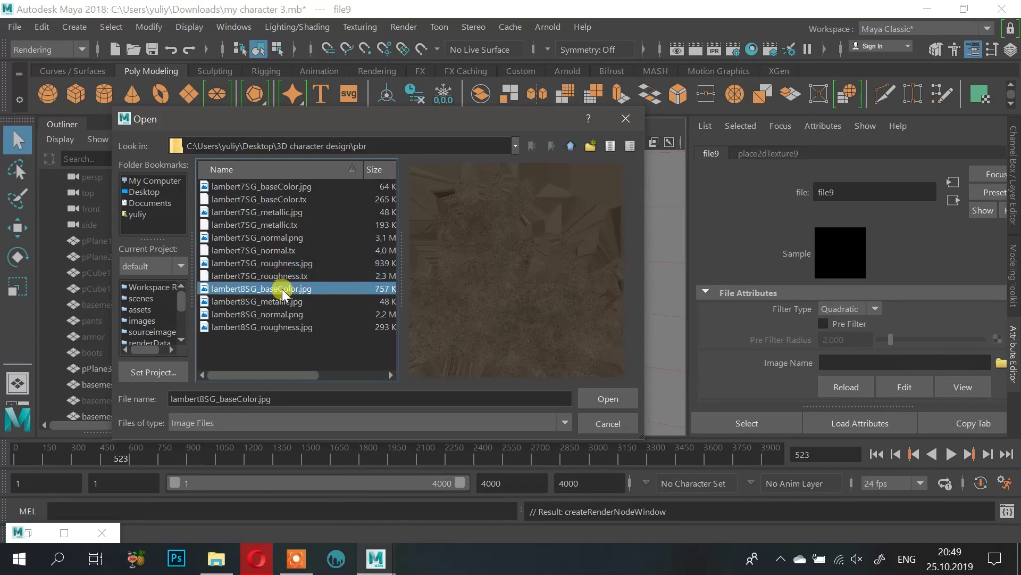
click(608, 400)
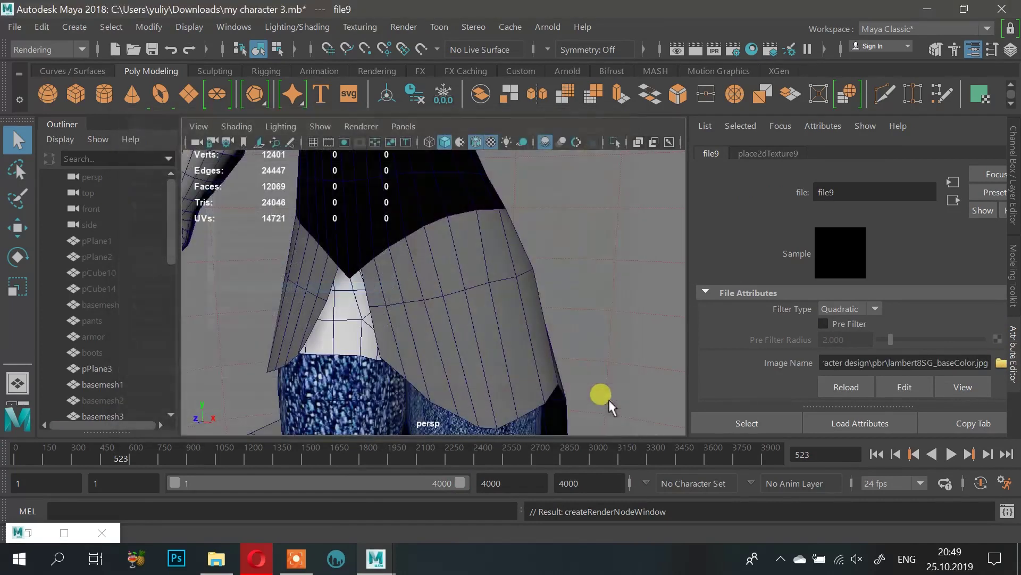
Step: Check the base color texture on the skirt panels from the side and view the hand mesh's shape attributes
click(513, 319)
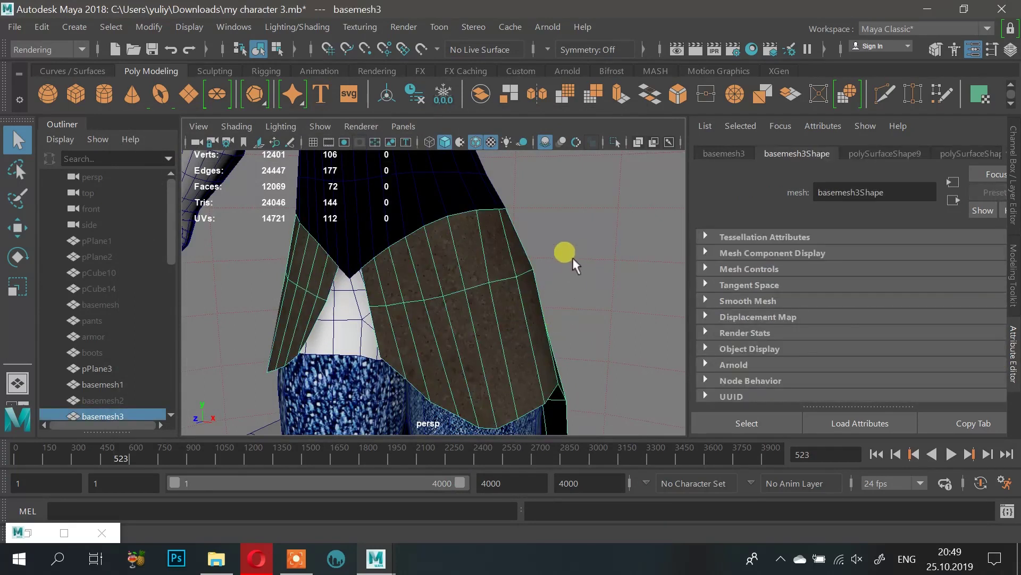
alt+drag(571, 257, 511, 243)
click(611, 187)
right_drag(637, 182, 770, 365)
alt+drag(444, 265, 465, 321)
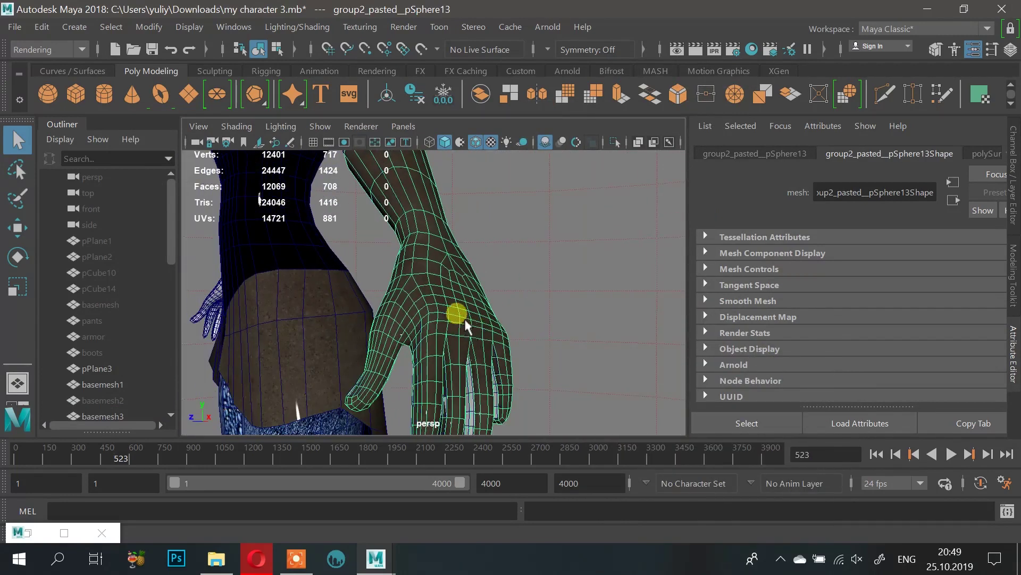
click(978, 156)
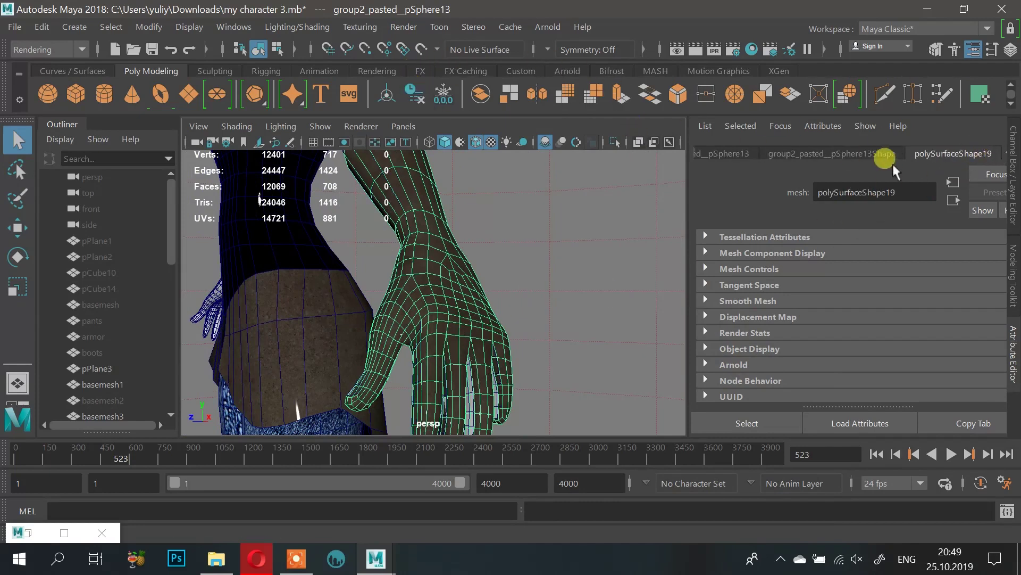
Step: Map the Diffuse Roughness of the skirt's aiStandardSurface material with a File texture using lambert8SG_roughness.jpg
click(292, 327)
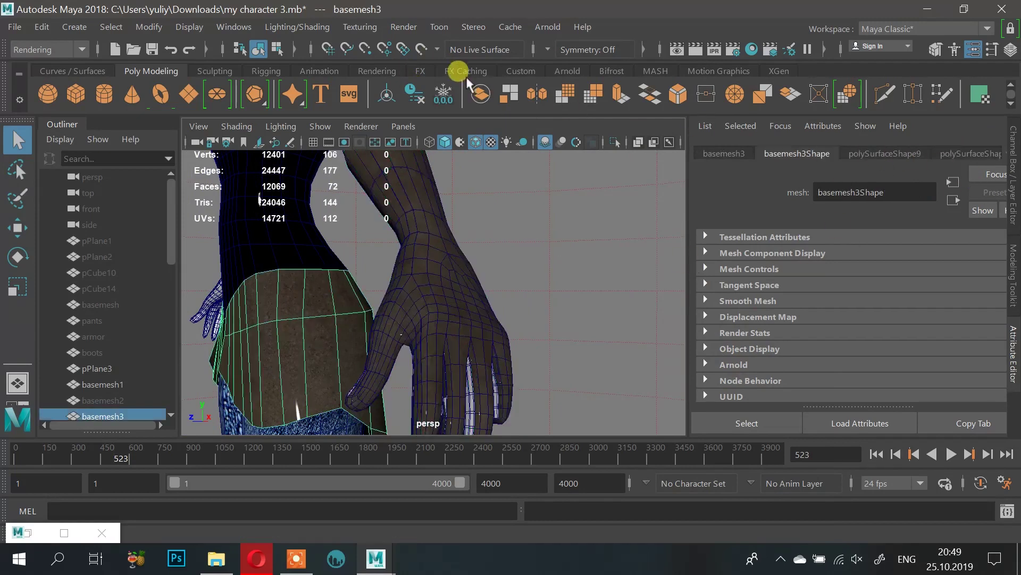
click(946, 153)
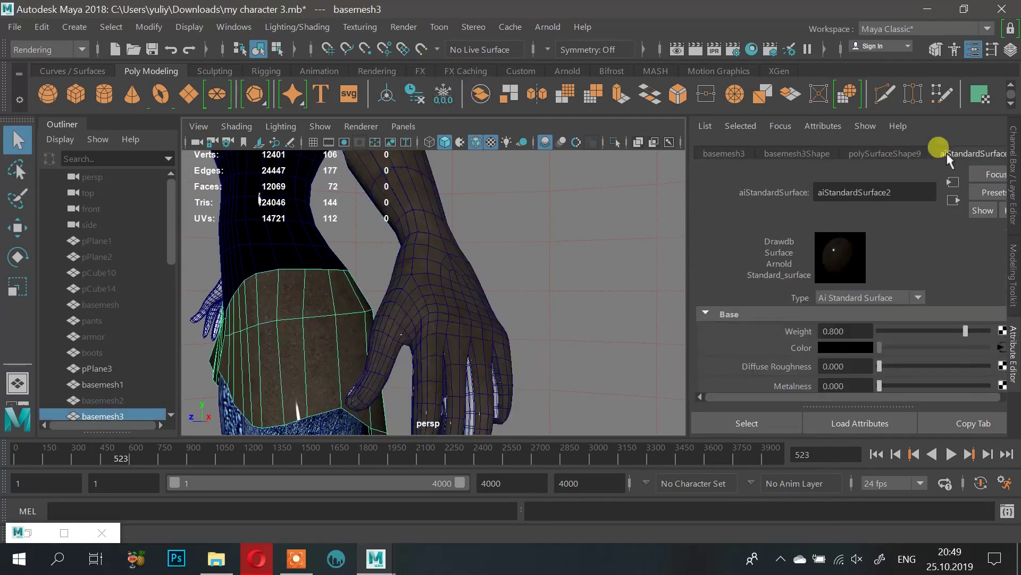
click(1002, 365)
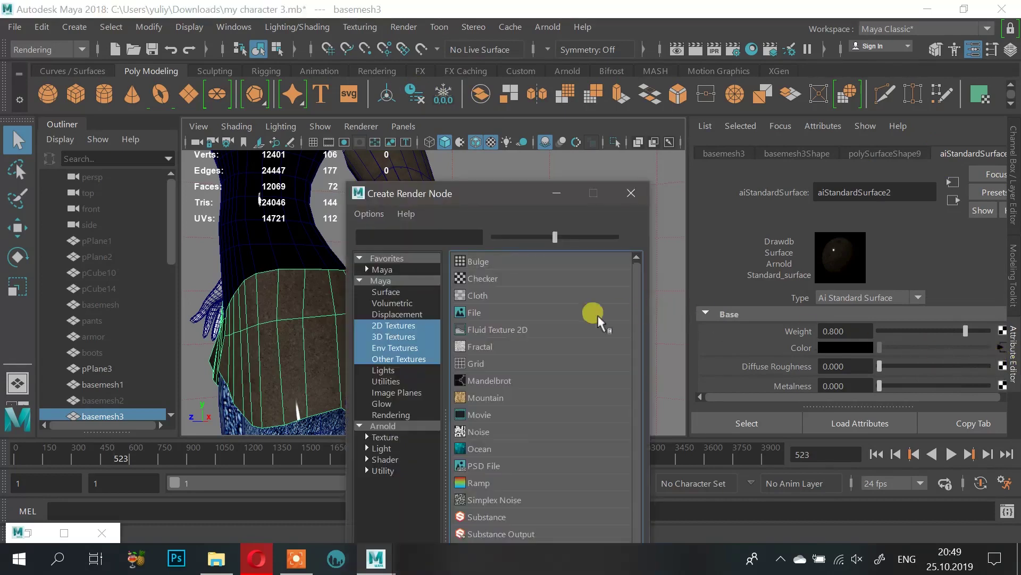
click(513, 306)
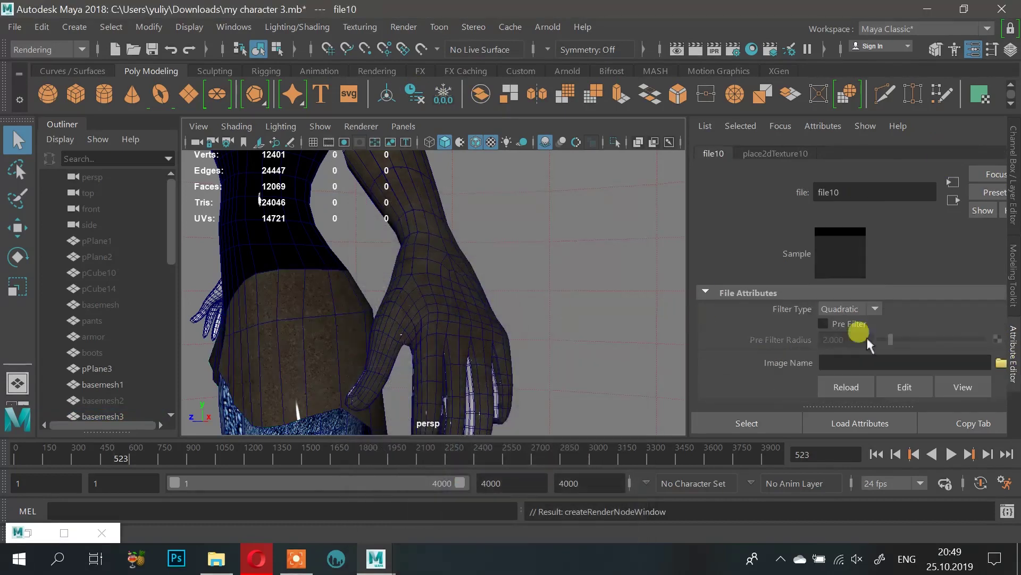
click(1001, 364)
click(289, 326)
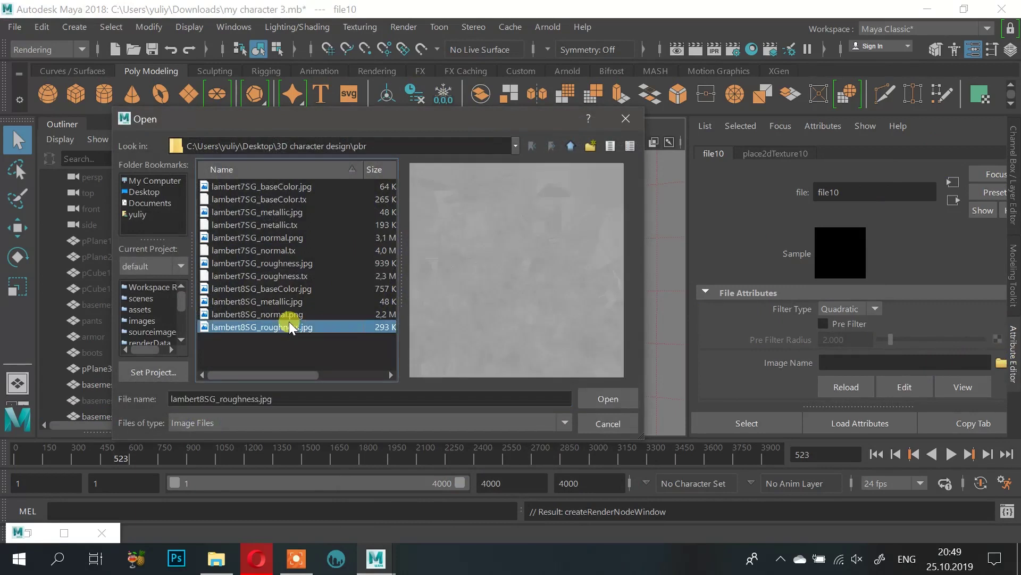
click(609, 399)
click(549, 274)
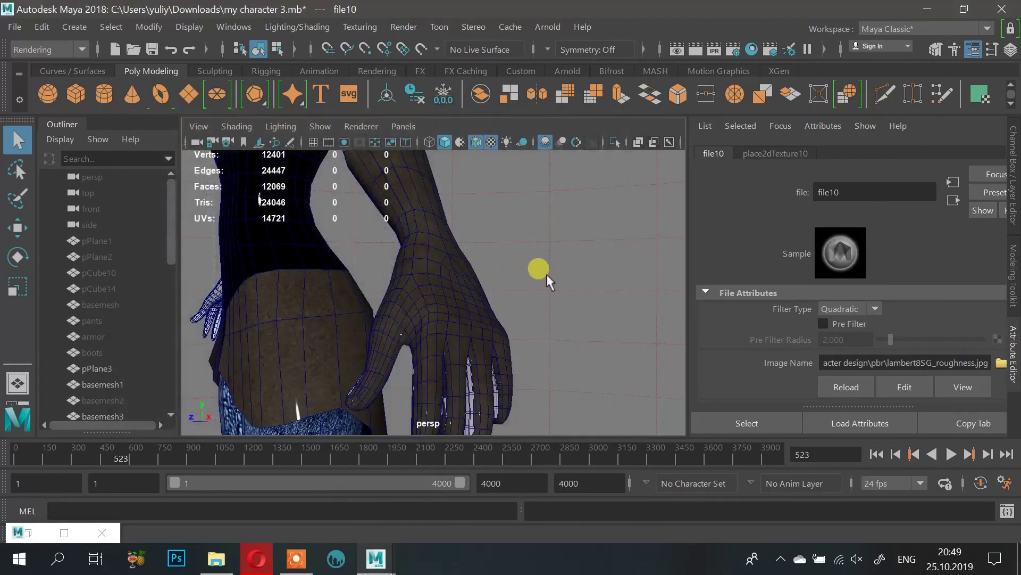
Step: Map the Specular Color of the skirt's aiStandardSurface material with a File texture using lambert8SG_roughness.jpg
click(322, 351)
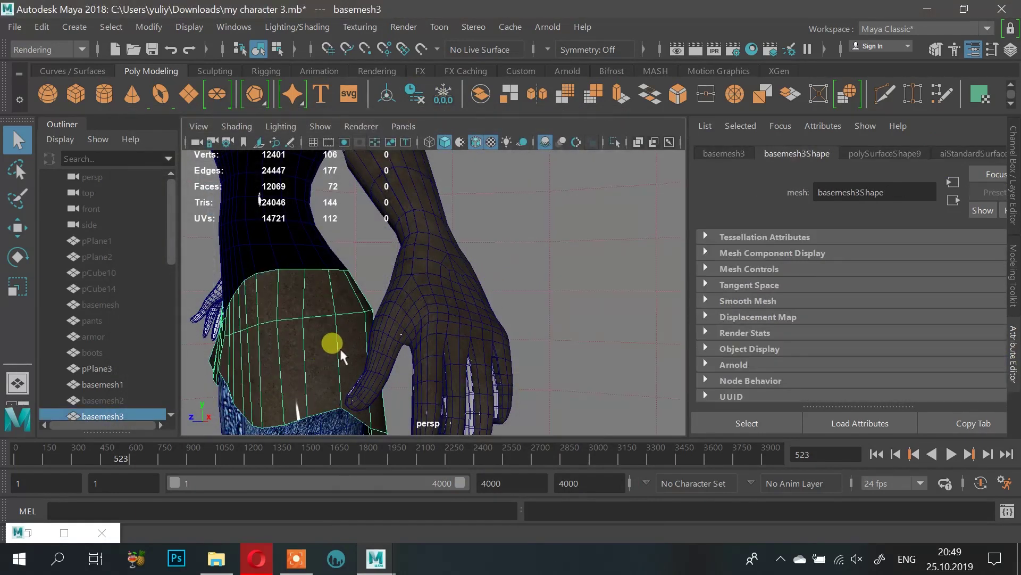
click(885, 154)
click(974, 154)
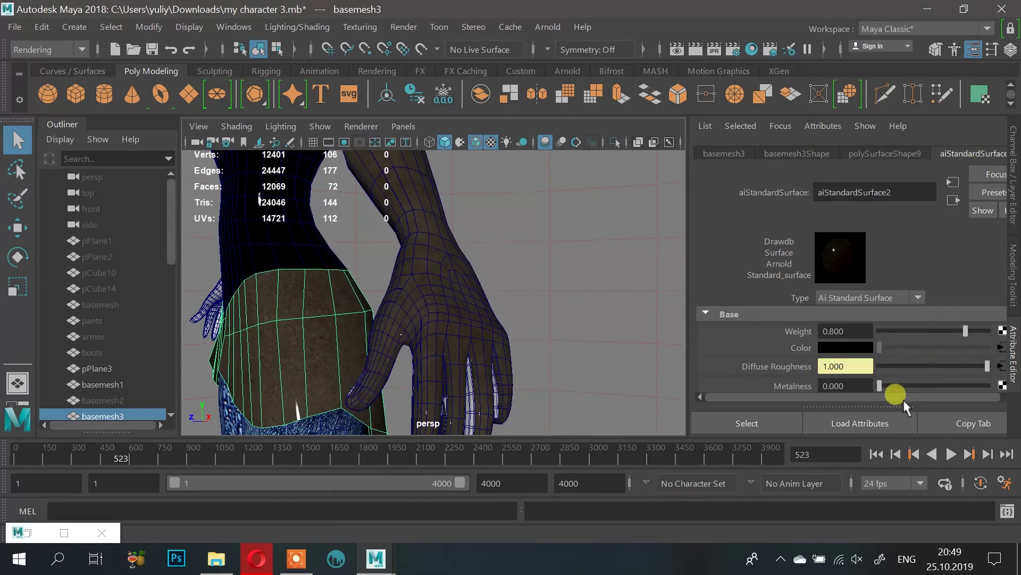
scroll(894, 375, down, 2)
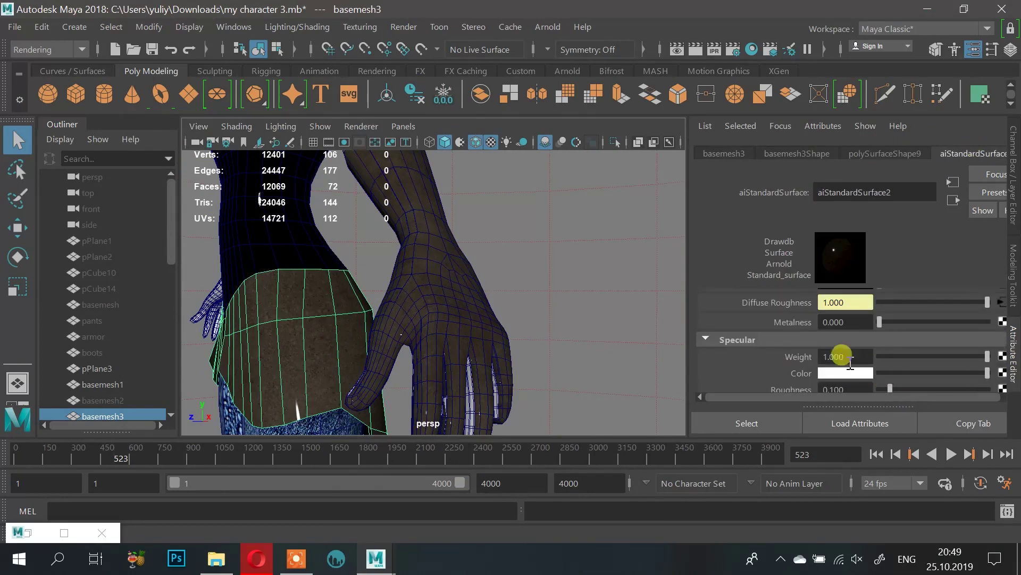
click(1002, 373)
click(476, 313)
click(1001, 362)
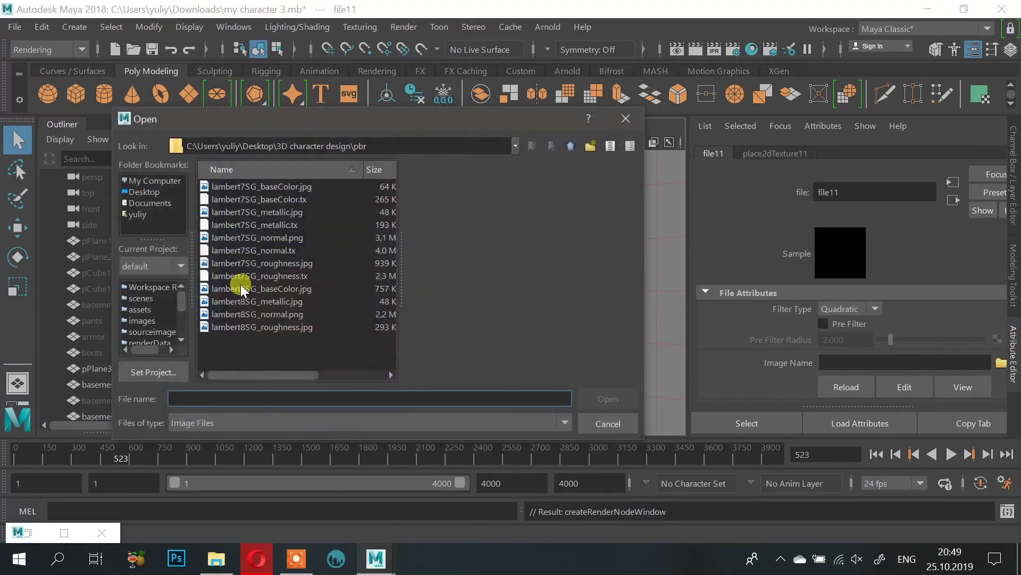
click(261, 326)
click(608, 398)
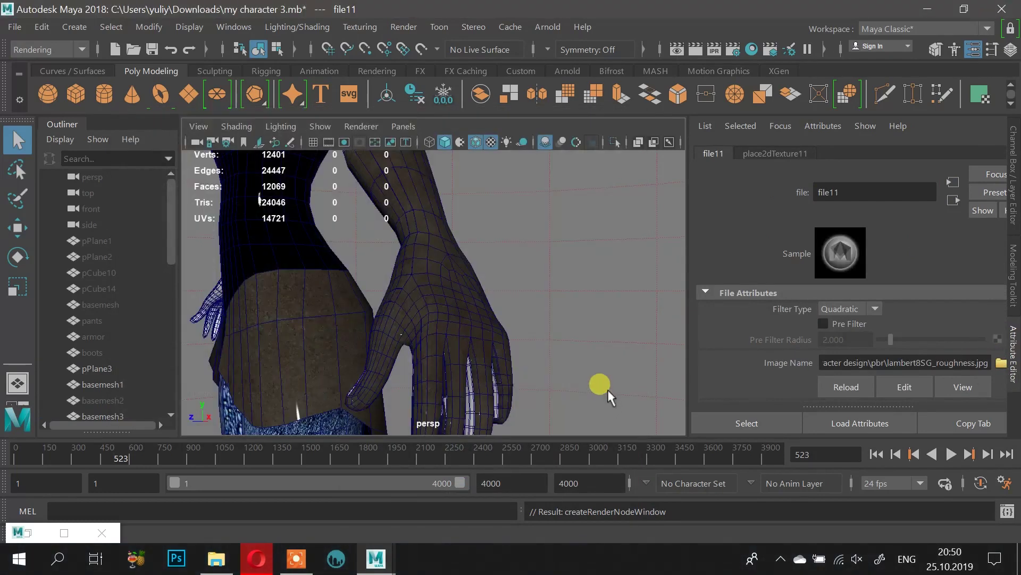
Step: Connect a File texture node to the Bump Mapping in the Geometry settings of the skirt's aiStandardSurface material
alt+drag(372, 298, 522, 283)
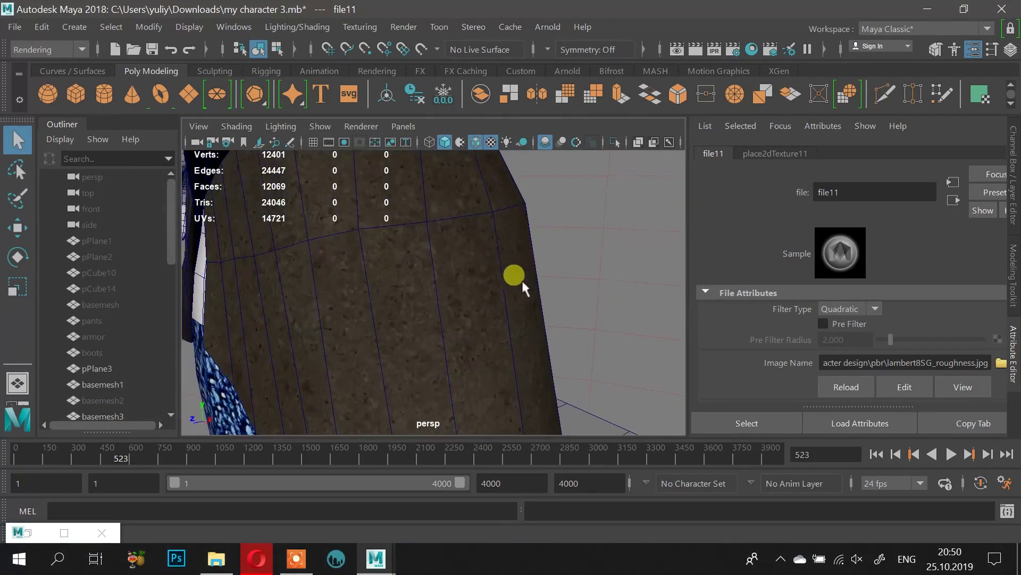
click(512, 279)
scroll(855, 343, down, 2)
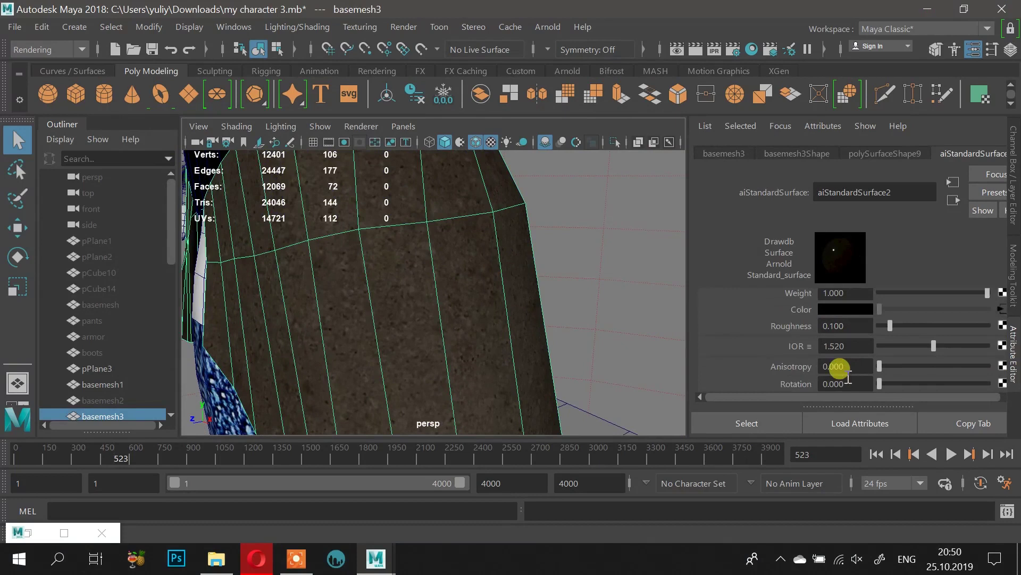
scroll(848, 379, down, 2)
scroll(752, 334, down, 1)
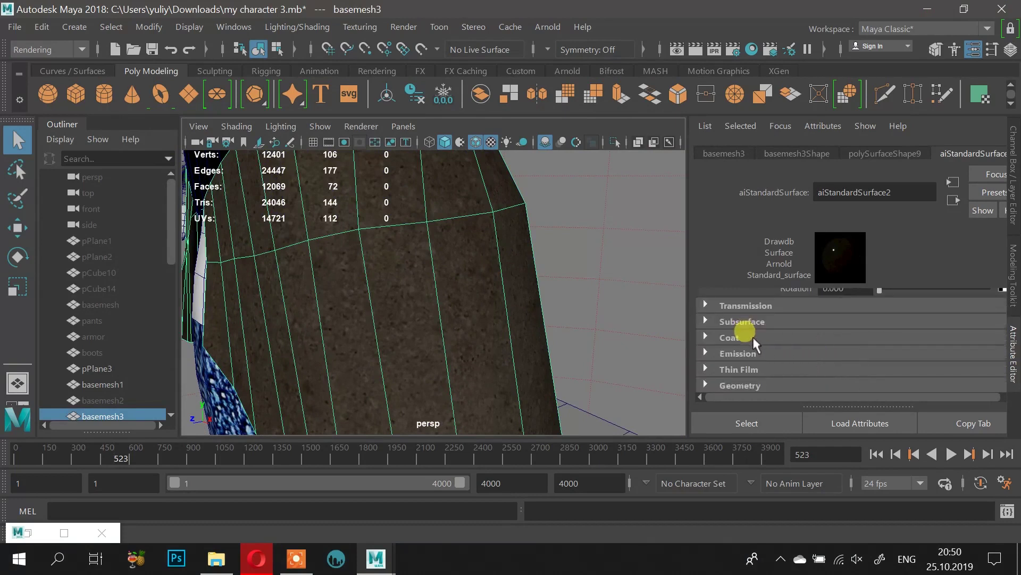
scroll(752, 337, down, 2)
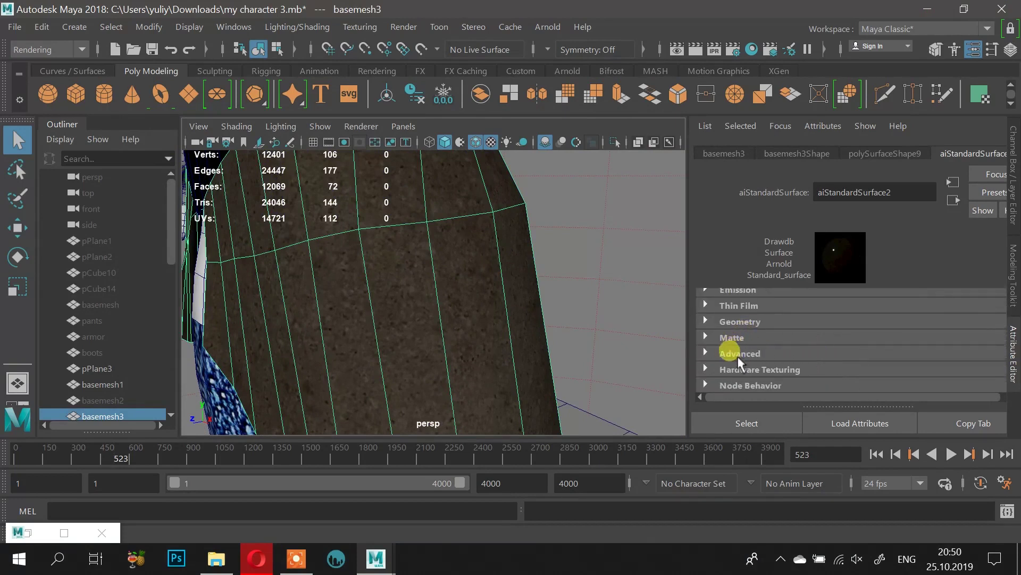
scroll(782, 327, up, 4)
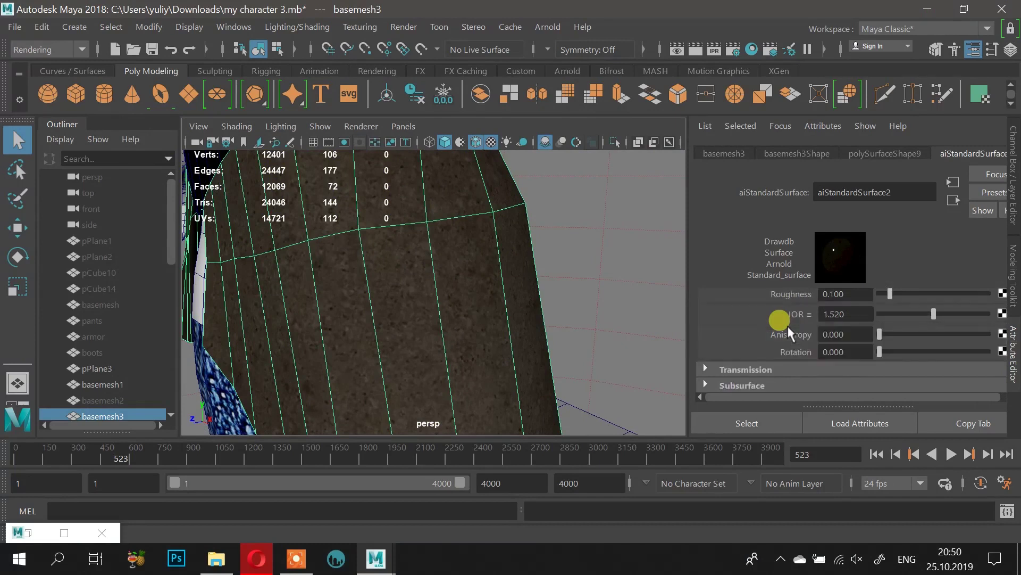
scroll(786, 331, down, 5)
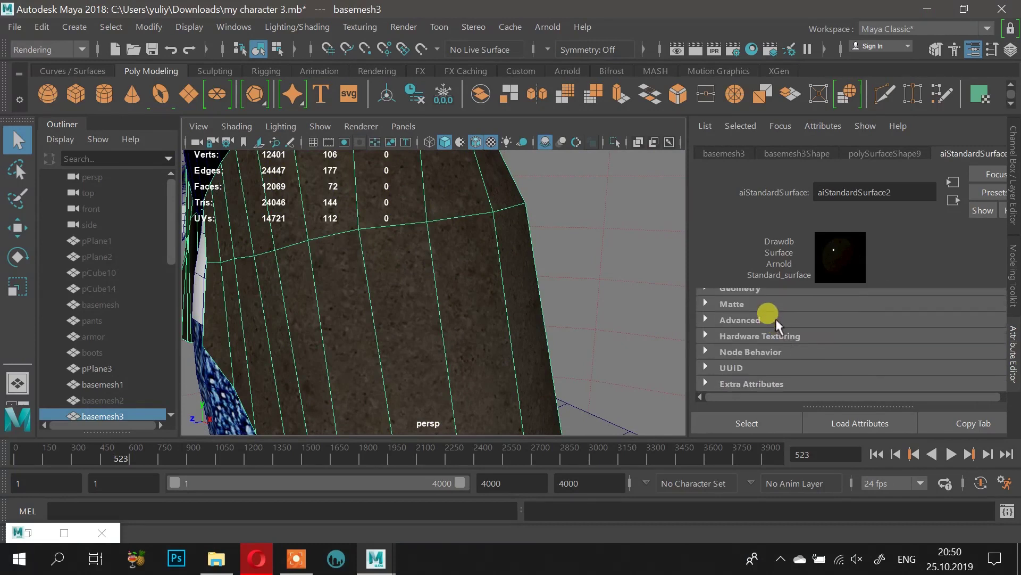
click(723, 289)
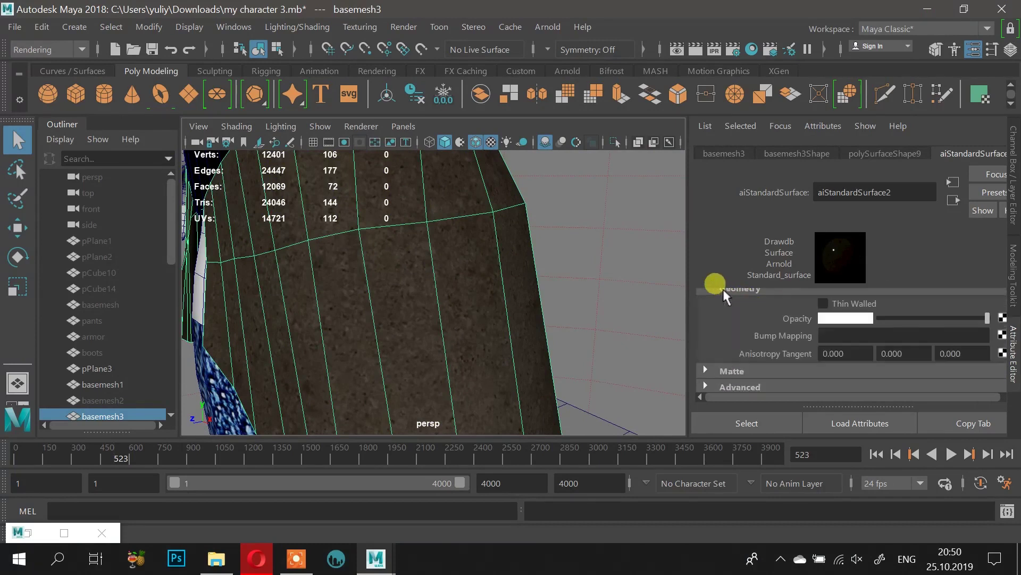
click(1002, 334)
click(493, 311)
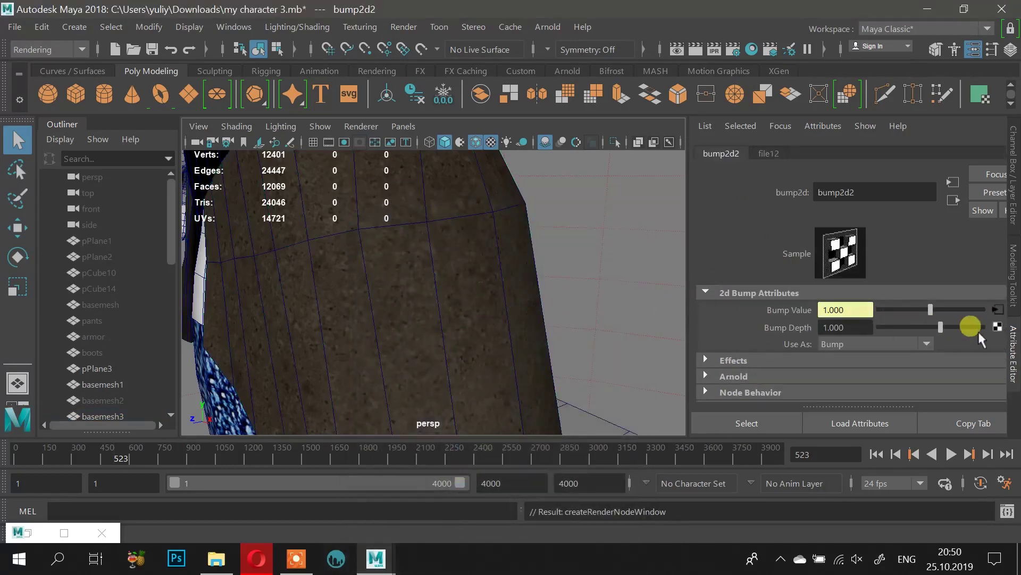
Step: Set the Bump Depth to 0.1 on the bump2d node of the skirt's material
click(823, 327)
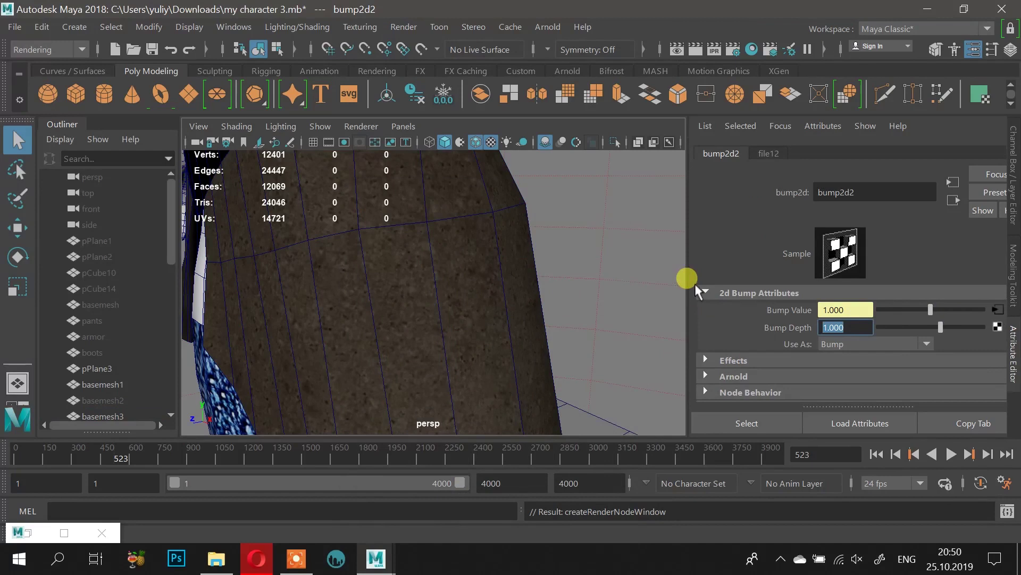
text(0.1)
key(Return)
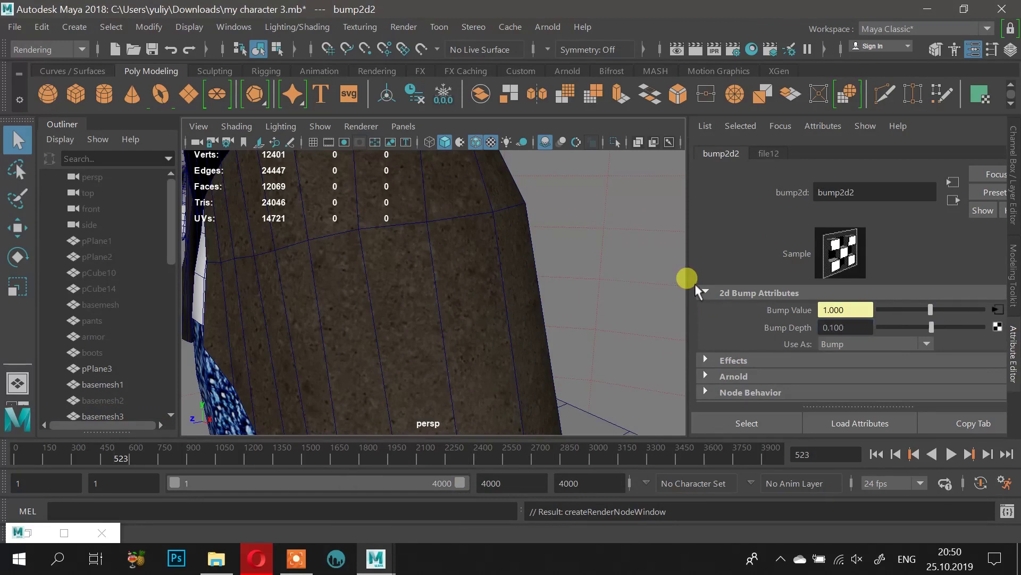
Step: Load lambert8SG_normal.png into the File texture node that drives the skirt material's bump
click(768, 160)
click(1002, 363)
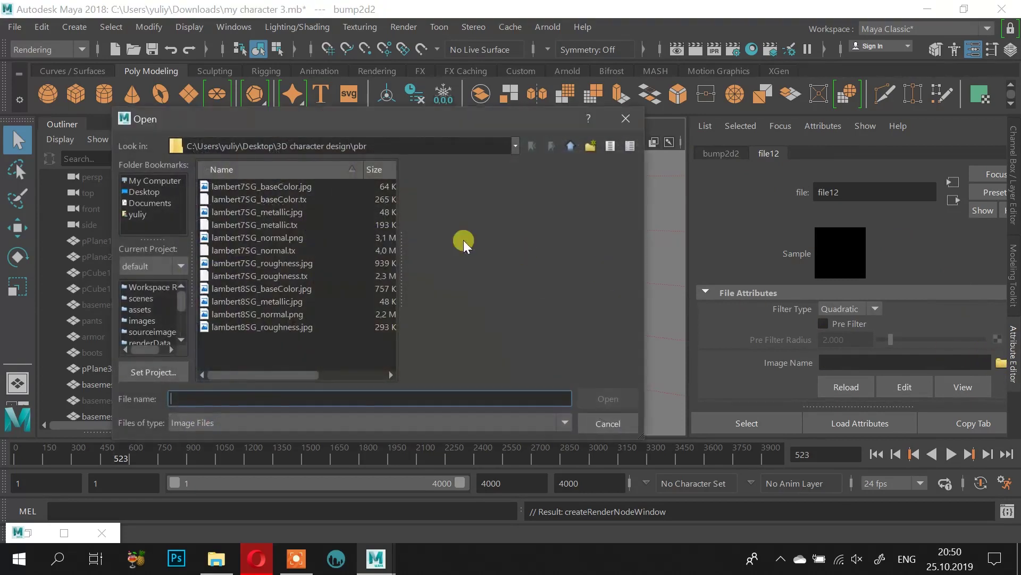
click(271, 327)
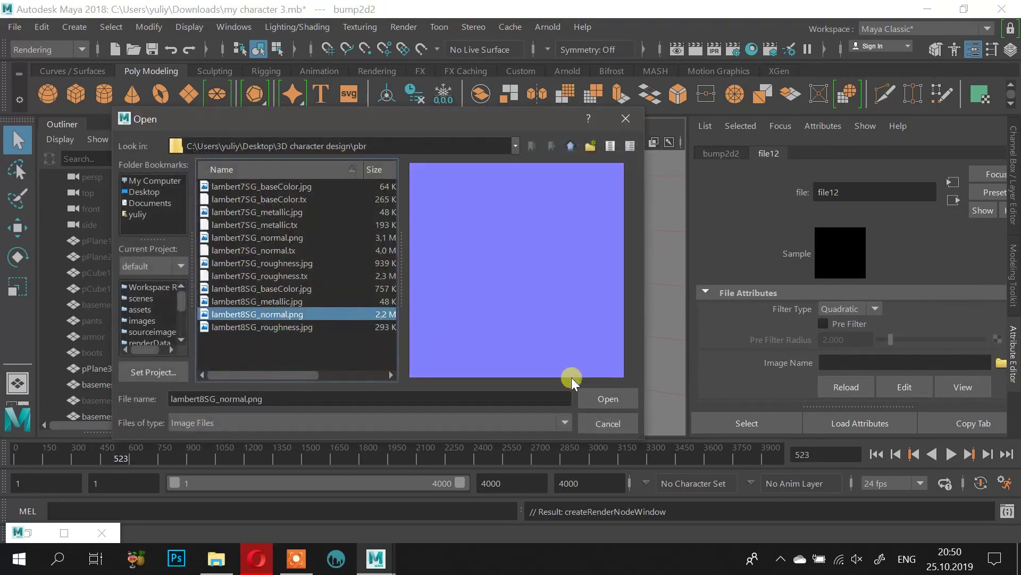
click(599, 399)
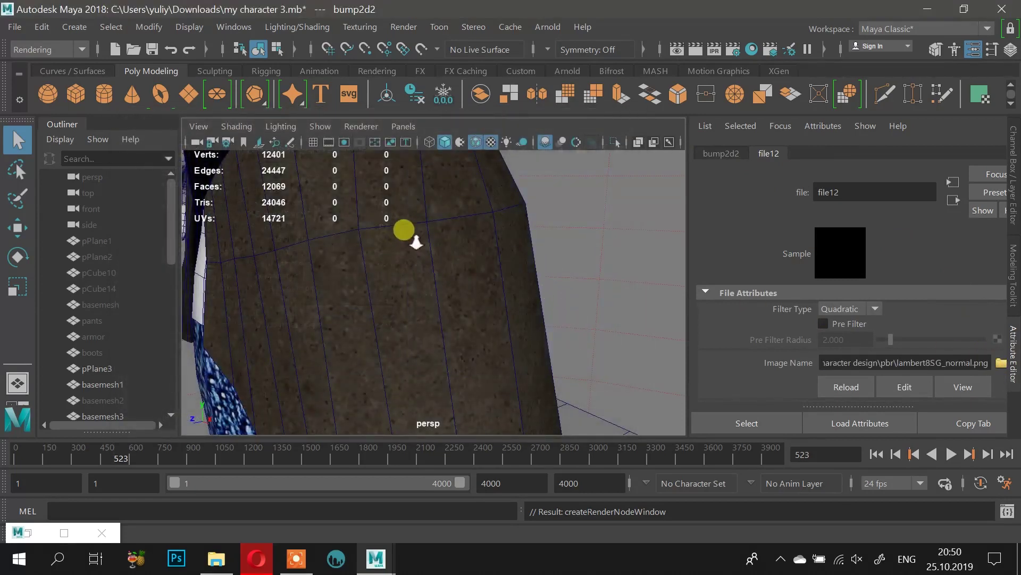
Step: Examine the textured outfit on the whole character, from the skirt and jeans down to the boots
alt+right_drag(409, 243, 314, 245)
alt+drag(394, 239, 478, 229)
alt+right_drag(495, 231, 392, 246)
alt+drag(423, 253, 369, 269)
alt+right_drag(370, 269, 528, 310)
alt+drag(527, 311, 489, 303)
alt+right_drag(489, 303, 356, 266)
alt+drag(357, 266, 409, 275)
alt+right_drag(410, 275, 427, 294)
alt+middle_drag(471, 276, 480, 326)
alt+right_drag(480, 326, 385, 309)
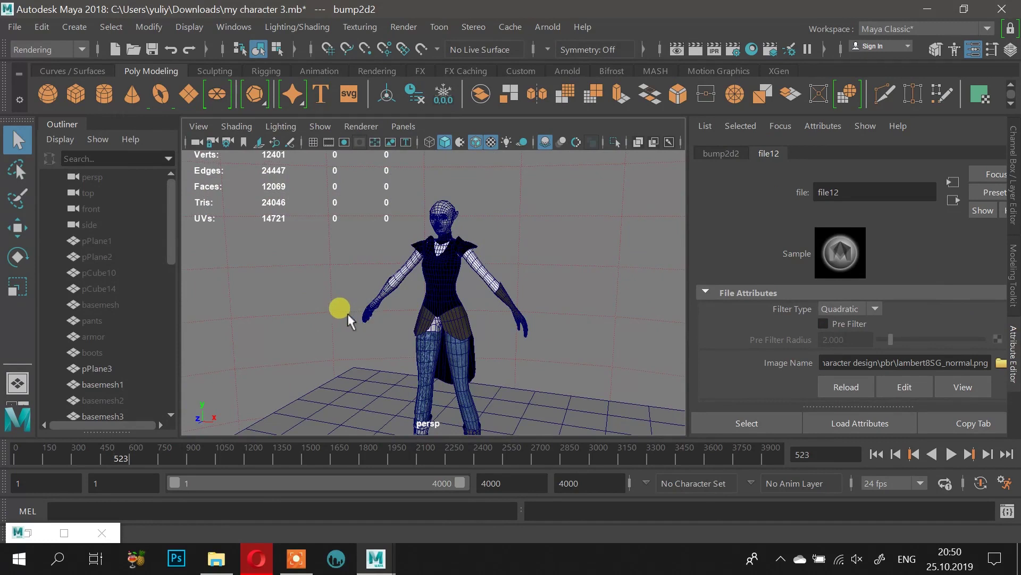
alt+middle_drag(478, 345, 477, 323)
alt+drag(477, 323, 431, 296)
alt+right_drag(431, 295, 471, 303)
alt+drag(471, 304, 481, 349)
alt+middle_drag(484, 369, 486, 281)
alt+right_drag(486, 281, 696, 393)
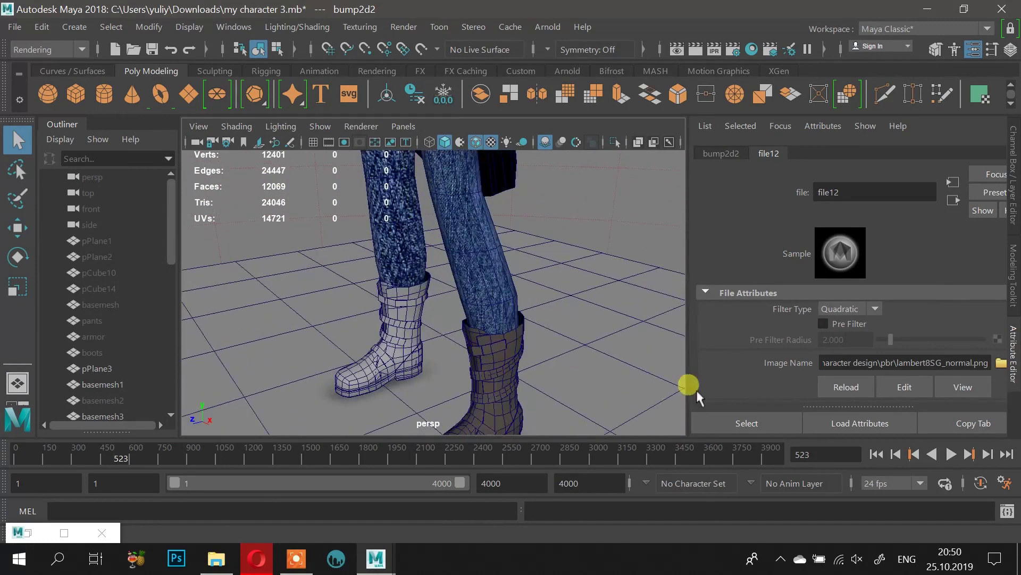
alt+middle_drag(561, 357, 563, 293)
alt+drag(563, 293, 553, 320)
alt+right_drag(554, 319, 450, 228)
alt+middle_drag(484, 221, 476, 343)
alt+drag(476, 342, 483, 343)
Step: Render the character's lower body with Arnold, and render again with the head and upper body in frame
click(695, 49)
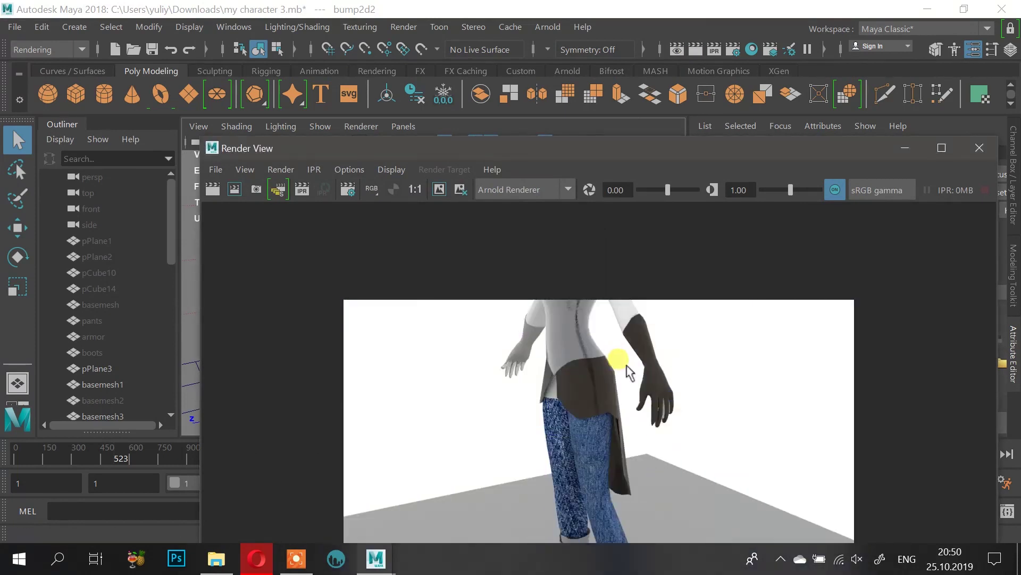
click(907, 149)
alt+drag(517, 248, 511, 336)
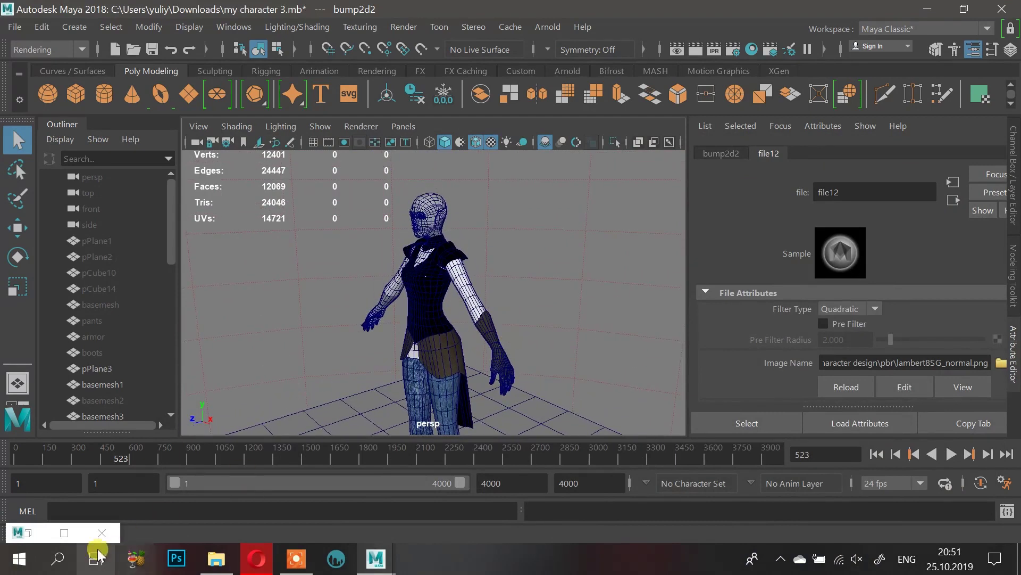
click(18, 532)
click(235, 190)
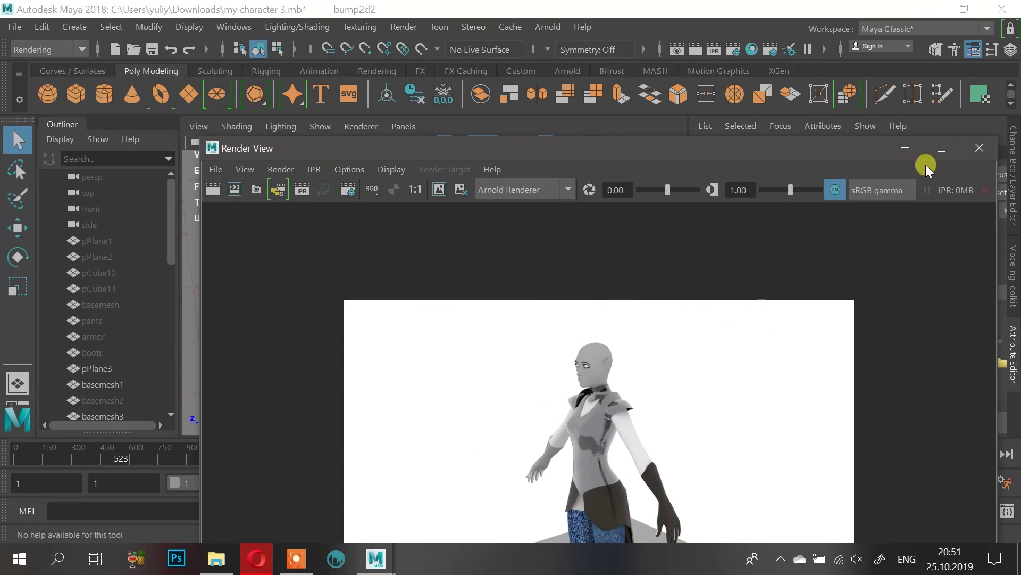
click(907, 151)
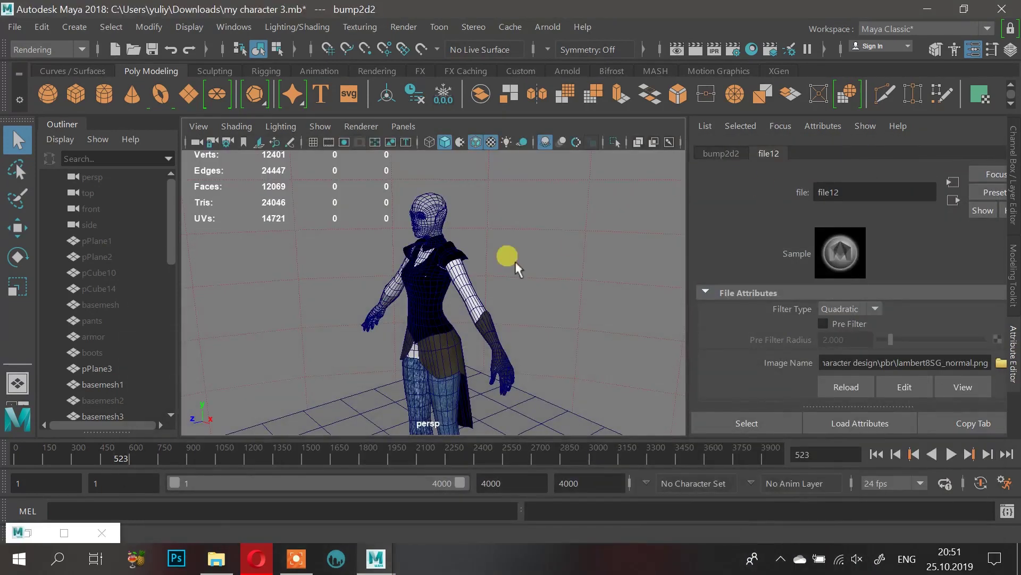
Step: Save the scene and select all faces of the brown skirt in face mode
click(429, 204)
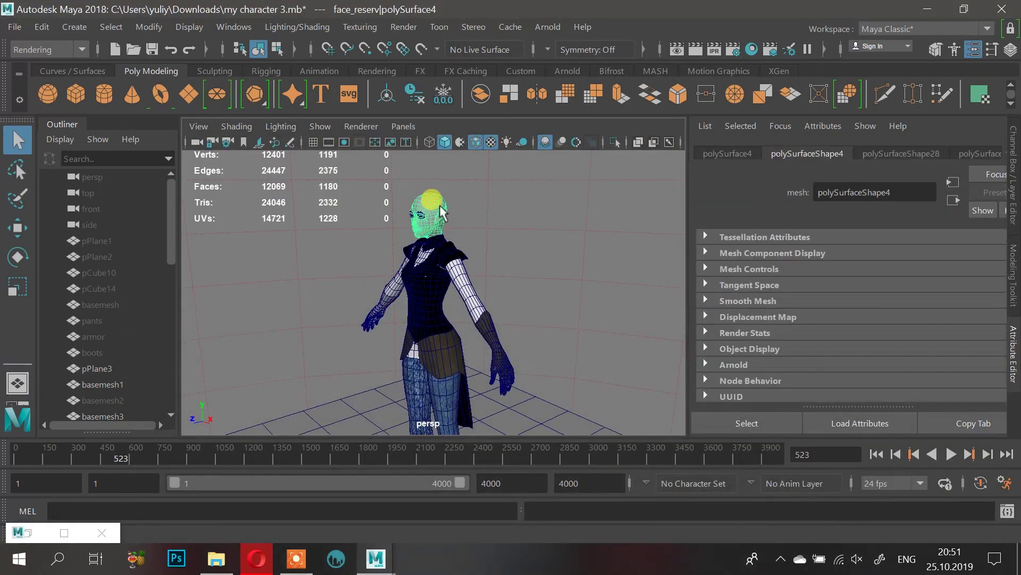
key(ctrl+s)
alt+drag(463, 276, 434, 282)
alt+middle_drag(434, 282, 421, 196)
scroll(483, 270, up, 5)
alt+drag(483, 270, 442, 254)
click(446, 225)
right_drag(445, 225, 443, 153)
double_click(442, 208)
Step: Extrude the skirt's faces outward with a Local Translate Z of 0.0243 and return to object mode
scroll(499, 221, down, 4)
alt+middle_drag(499, 220, 517, 290)
scroll(608, 234, up, 4)
click(621, 97)
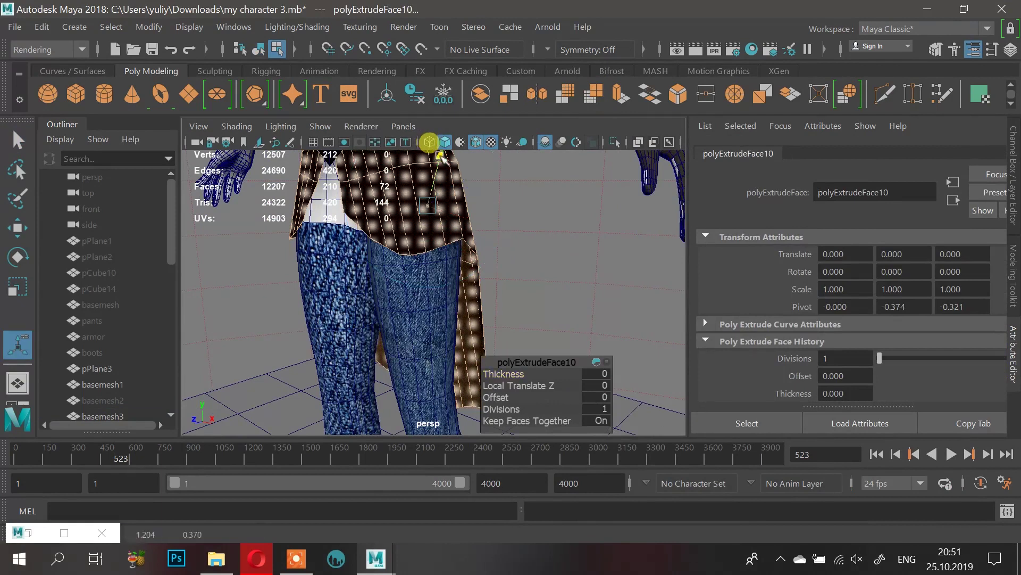
drag(442, 155, 442, 155)
key(ctrl+z)
alt+drag(483, 203, 607, 205)
alt+drag(580, 213, 415, 211)
alt+right_drag(415, 210, 554, 255)
alt+drag(554, 255, 433, 190)
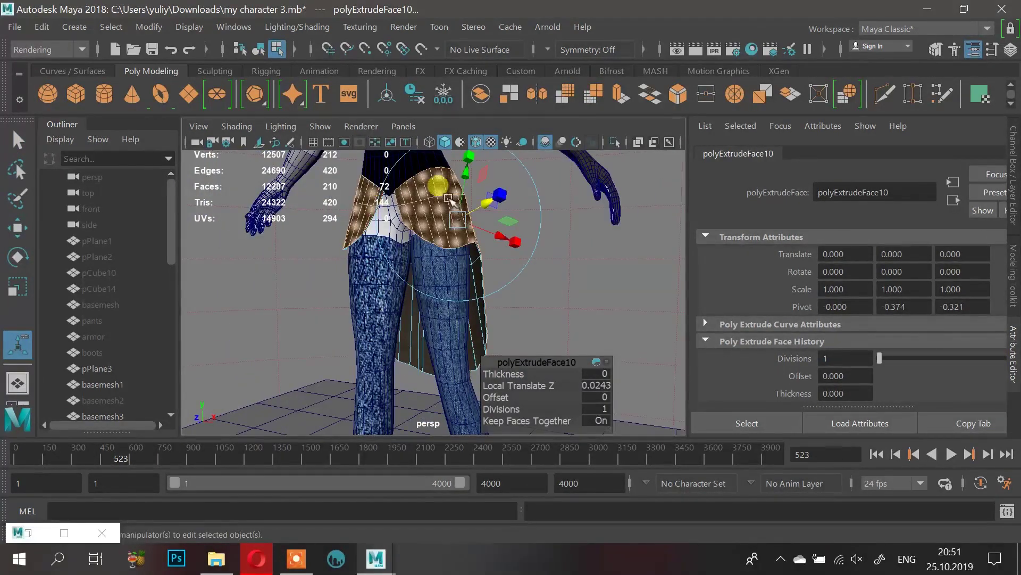
right_drag(452, 209, 528, 128)
click(564, 221)
Step: Examine the extruded skirt and the surrounding outfit pieces, including the glove, from several angles
alt+drag(564, 221, 373, 382)
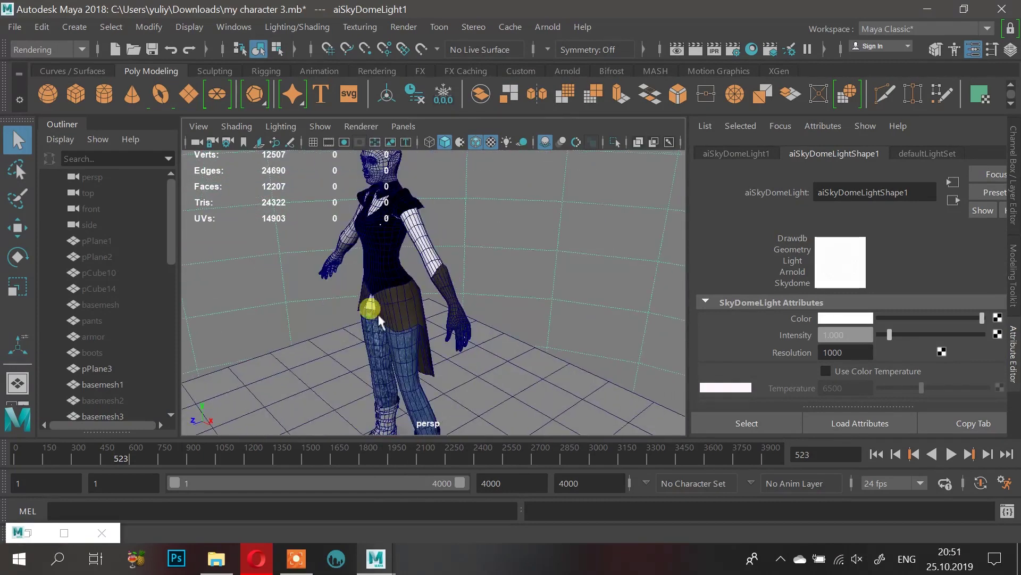
click(391, 319)
alt+right_drag(422, 327, 569, 372)
alt+drag(460, 310, 500, 226)
click(511, 355)
click(456, 155)
alt+drag(533, 194, 569, 226)
alt+right_drag(573, 244, 438, 234)
alt+drag(437, 234, 372, 242)
alt+middle_drag(372, 242, 463, 284)
alt+right_drag(463, 285, 514, 306)
alt+middle_drag(513, 305, 444, 240)
alt+right_drag(445, 239, 415, 271)
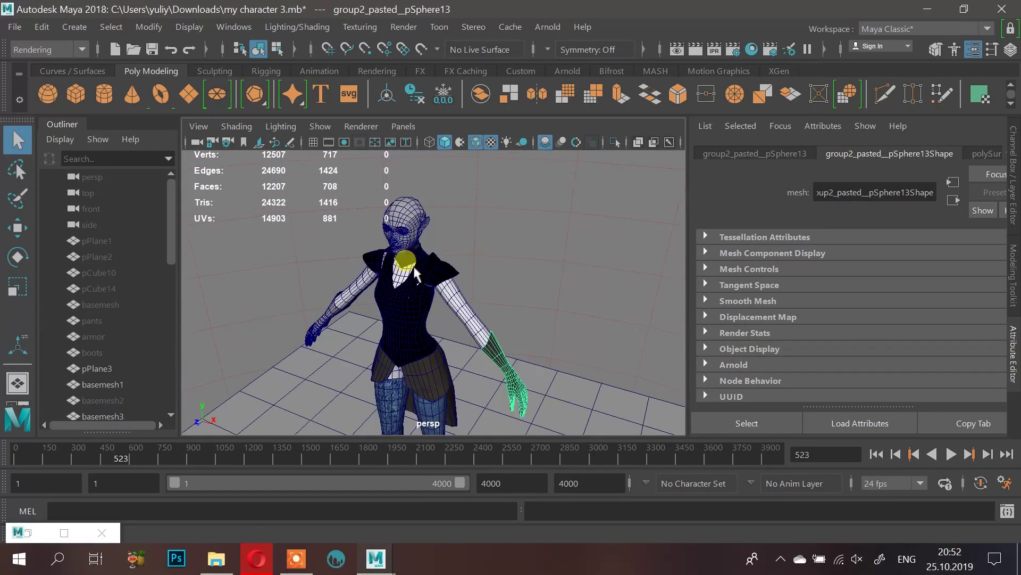
Step: Export only the head mesh to the Desktop as an OBJ file named head, and save the scene
alt+drag(468, 287, 459, 273)
alt+middle_drag(384, 175, 396, 251)
alt+right_drag(396, 252, 453, 282)
alt+middle_drag(454, 282, 464, 297)
click(464, 296)
alt+right_drag(445, 314, 541, 335)
alt+middle_drag(541, 335, 510, 277)
alt+right_drag(511, 276, 435, 289)
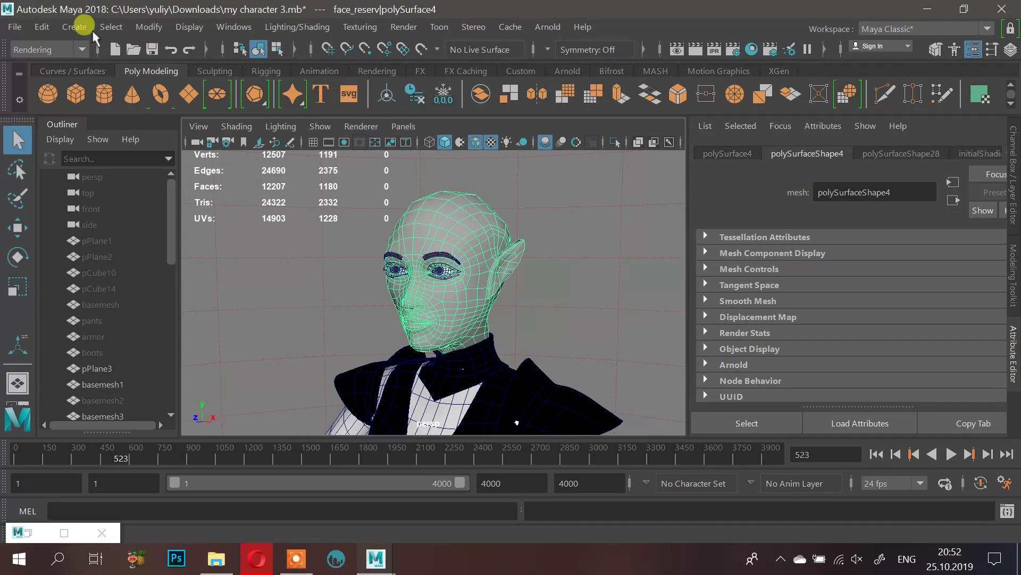
click(15, 27)
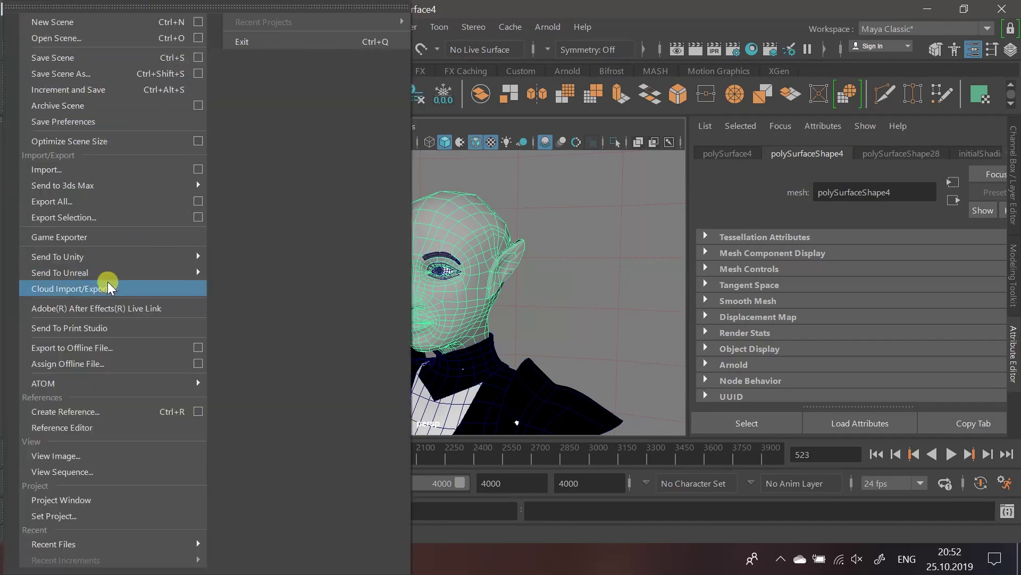
click(110, 217)
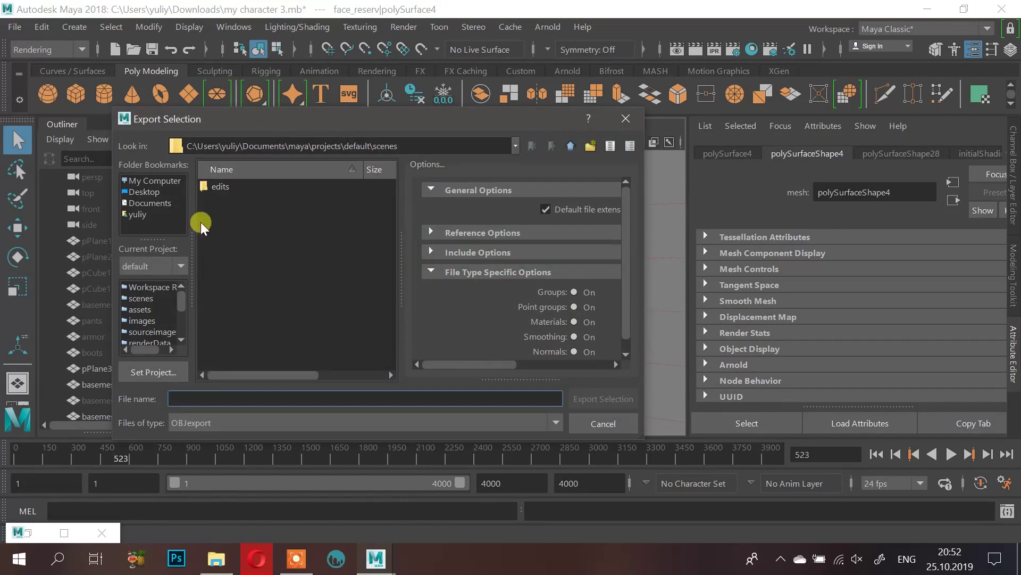
click(142, 192)
click(228, 397)
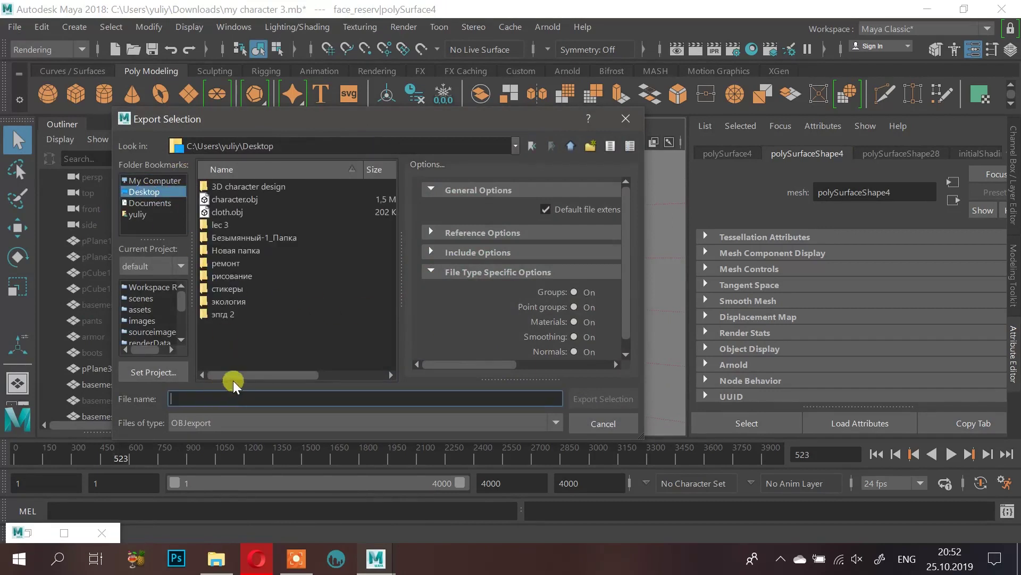
text(head)
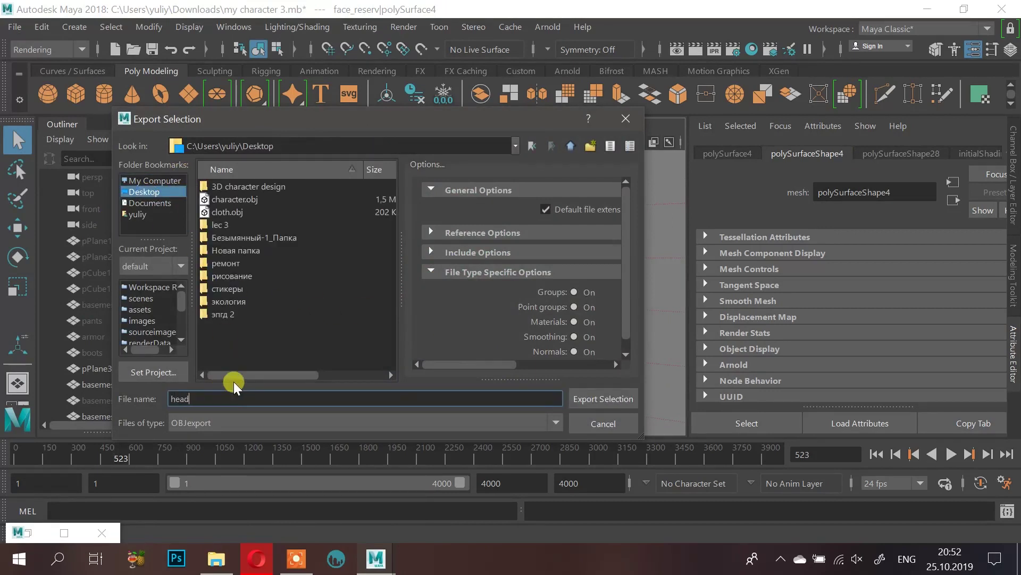
key(Return)
click(543, 337)
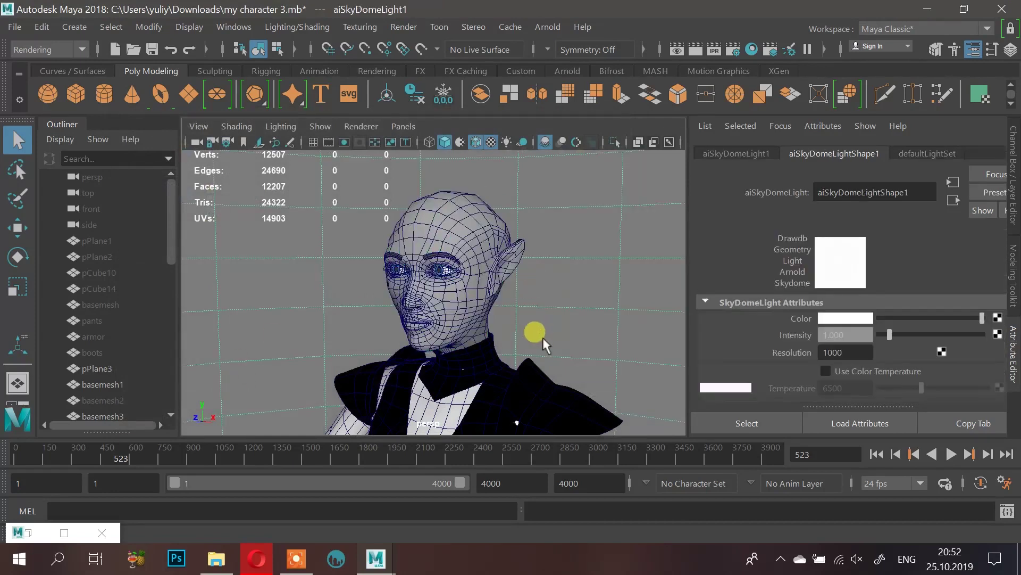
key(ctrl+s)
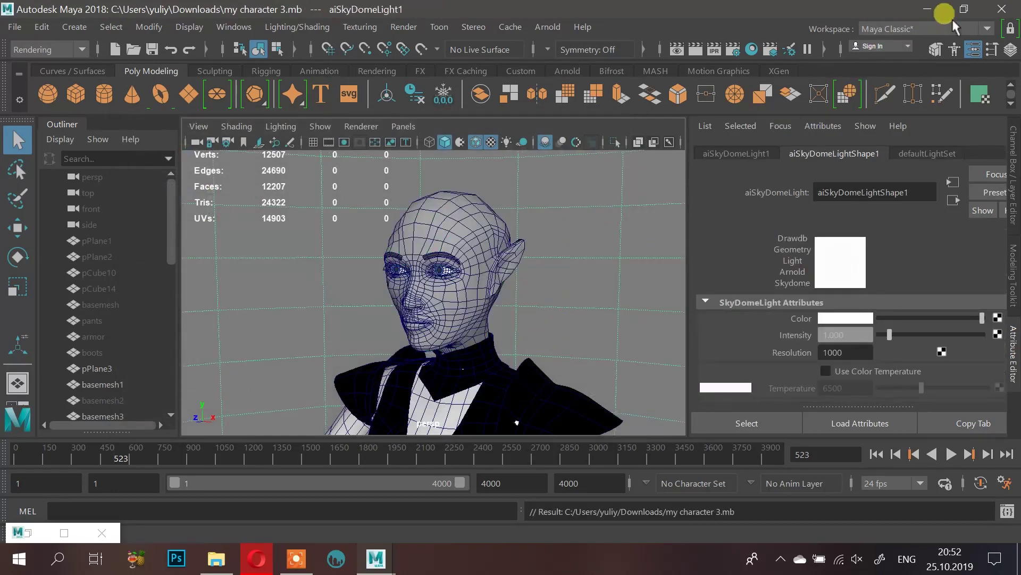
Step: Switch to a new Substance Painter session, continuing past the TDR warning, declining the update and dismissing the welcome window
click(932, 9)
double_click(448, 36)
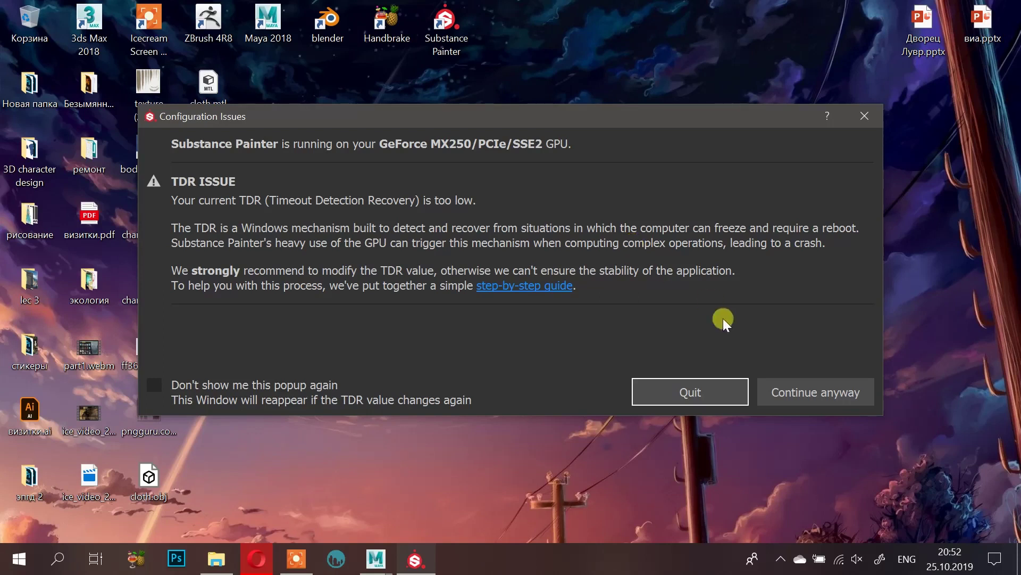
click(803, 395)
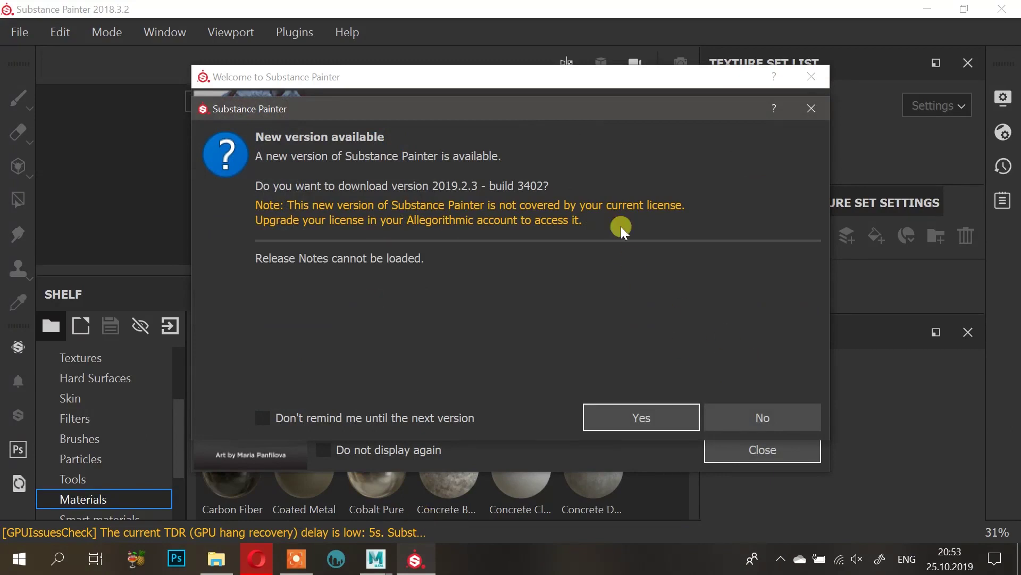
click(738, 416)
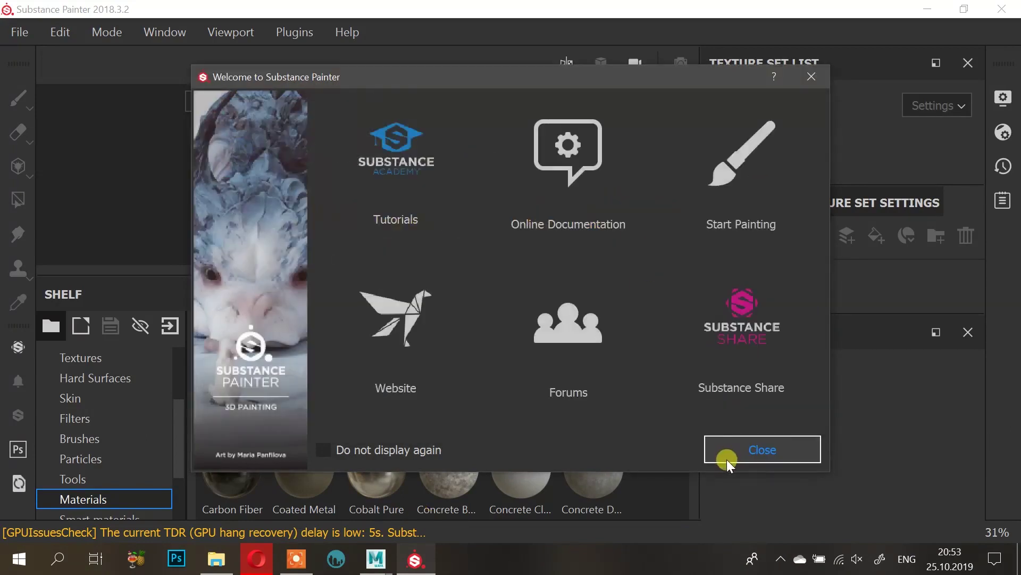
click(737, 455)
Step: Create a new Substance Painter project from head.obj on the Desktop, keeping the default project settings
mouse_move(467, 6)
mouse_down()
mouse_move(677, 82)
mouse_move(750, 59)
mouse_up()
drag(215, 225, 431, 222)
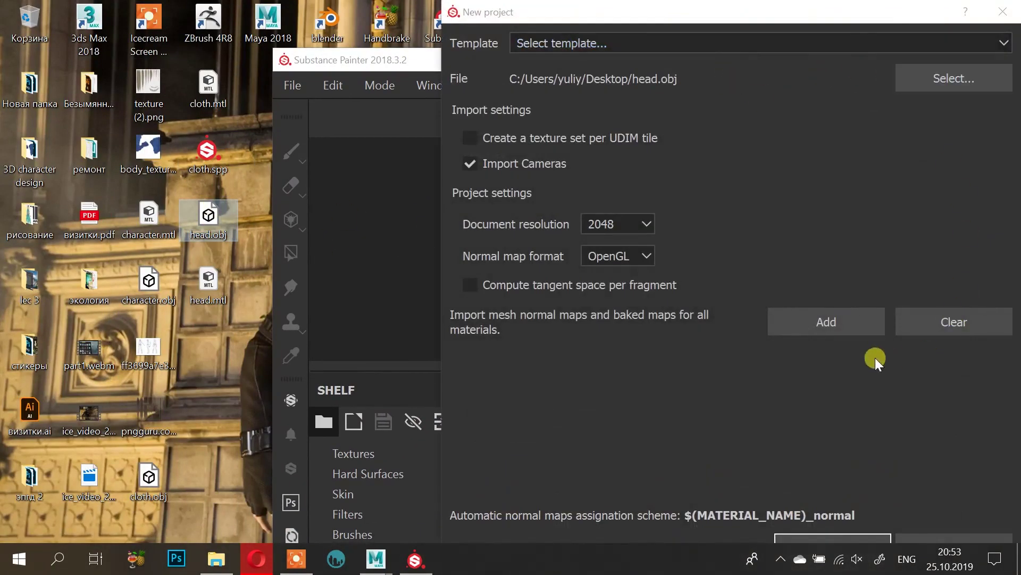
click(835, 536)
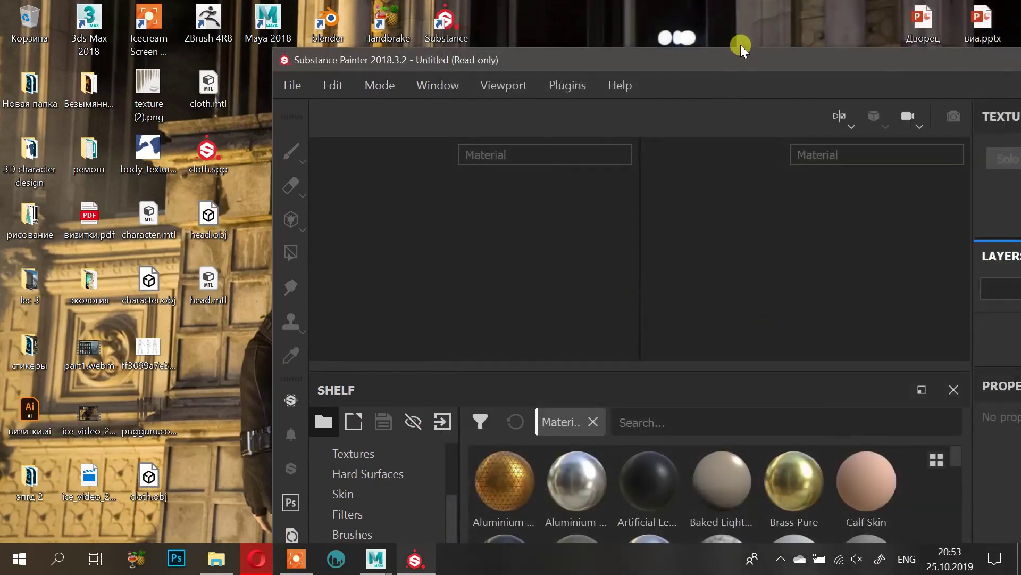
drag(611, 81, 473, 2)
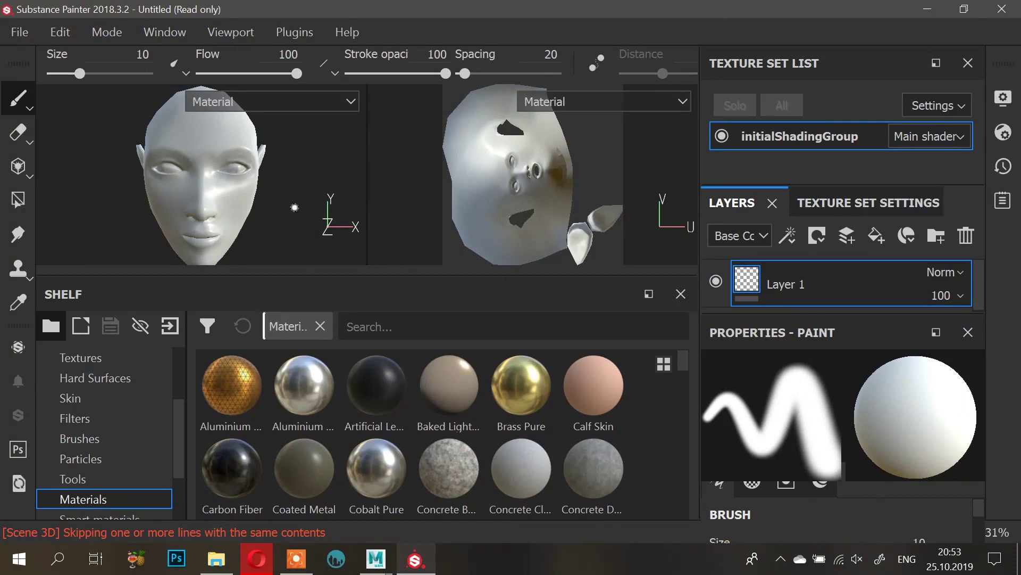
Step: Try the Calf Skin material on the head and undo it
drag(596, 383, 216, 148)
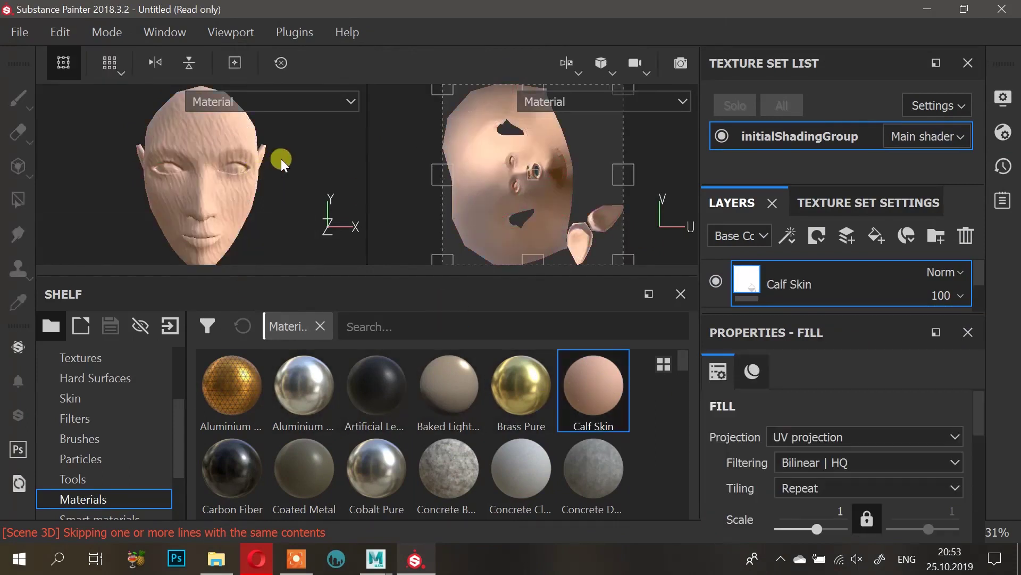
key(ctrl+z)
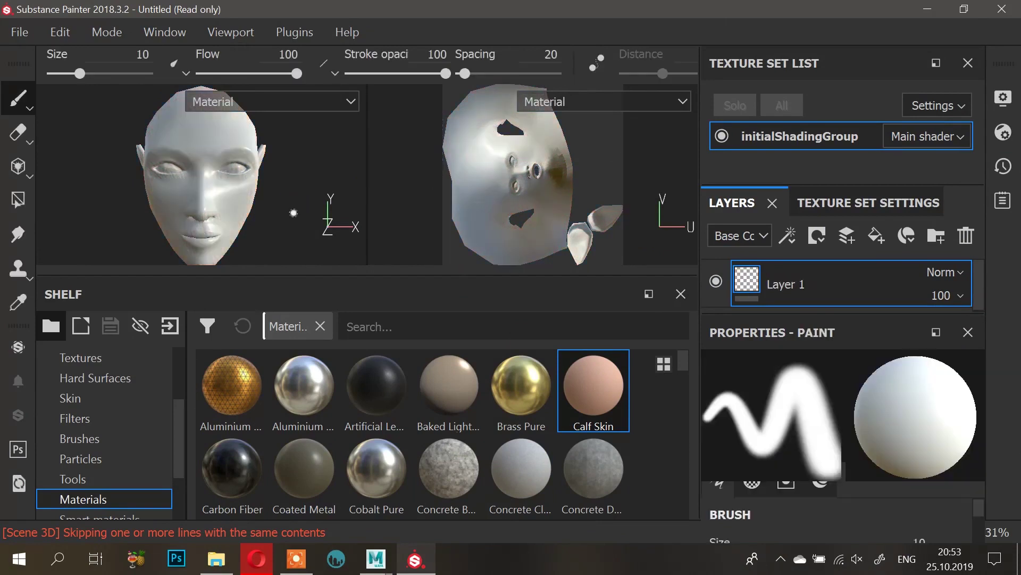
Step: Apply the Human Back Skin material to the head as a fill
scroll(238, 417, down, 5)
drag(303, 385, 169, 175)
alt+right_drag(168, 175, 350, 268)
alt+drag(232, 201, 267, 198)
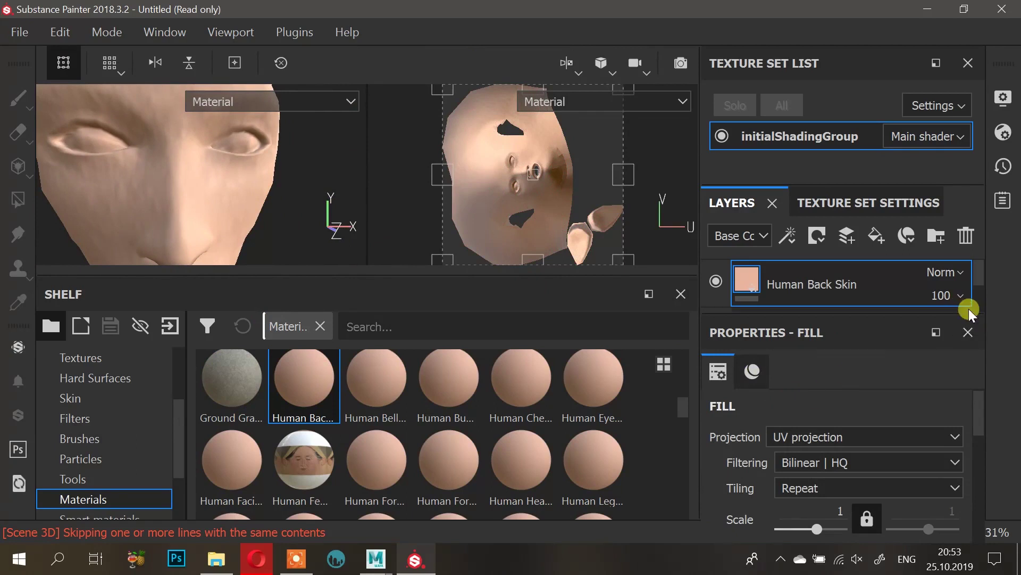
Step: Set the Scale of the Human Back Skin fill to 35.01 and check the skin detail on the face up close
scroll(873, 455, down, 4)
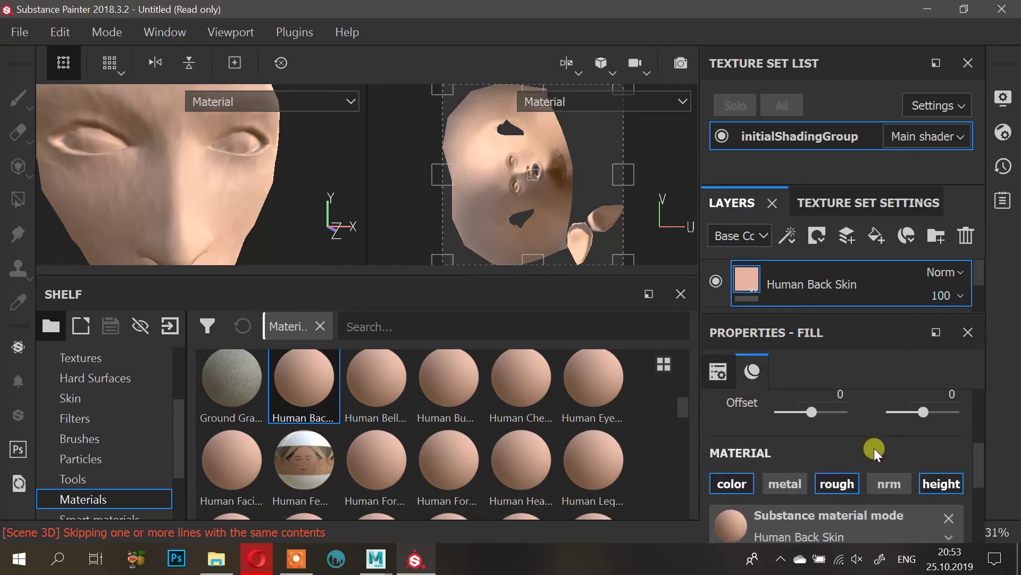
scroll(874, 448, up, 3)
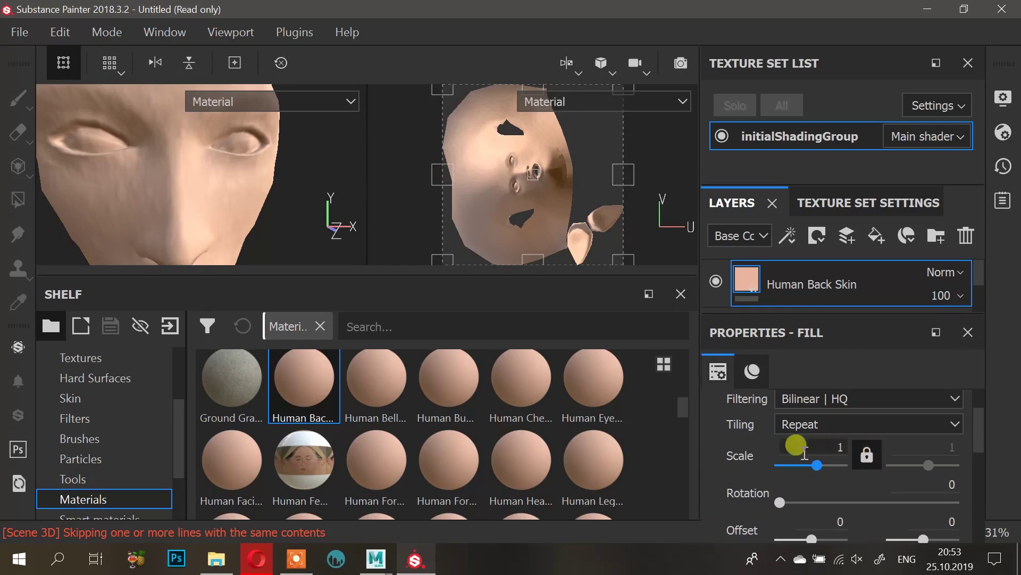
mouse_move(813, 467)
mouse_down()
mouse_move(823, 465)
mouse_move(812, 467)
mouse_up()
drag(813, 467, 829, 464)
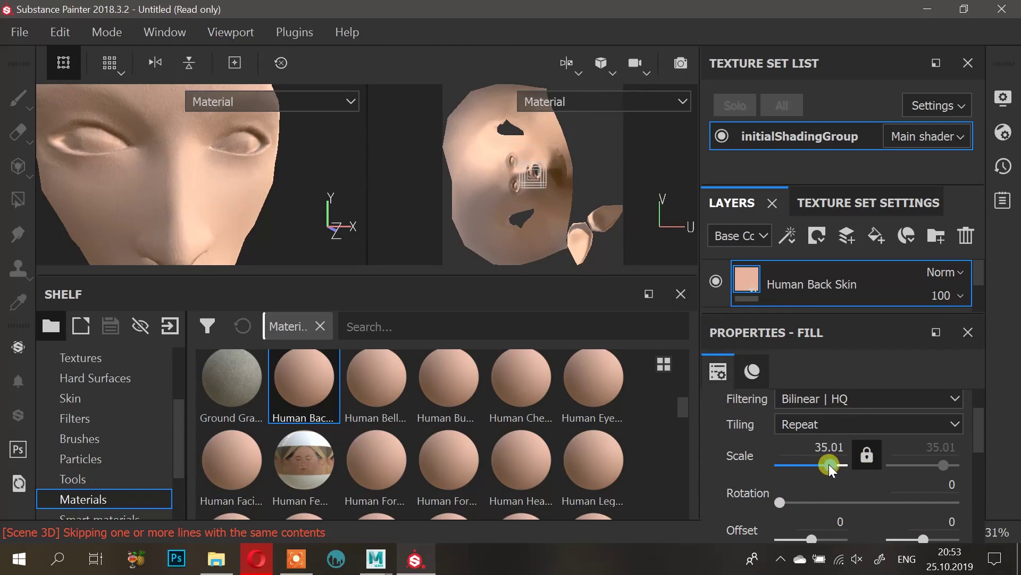
drag(829, 464, 827, 465)
click(787, 505)
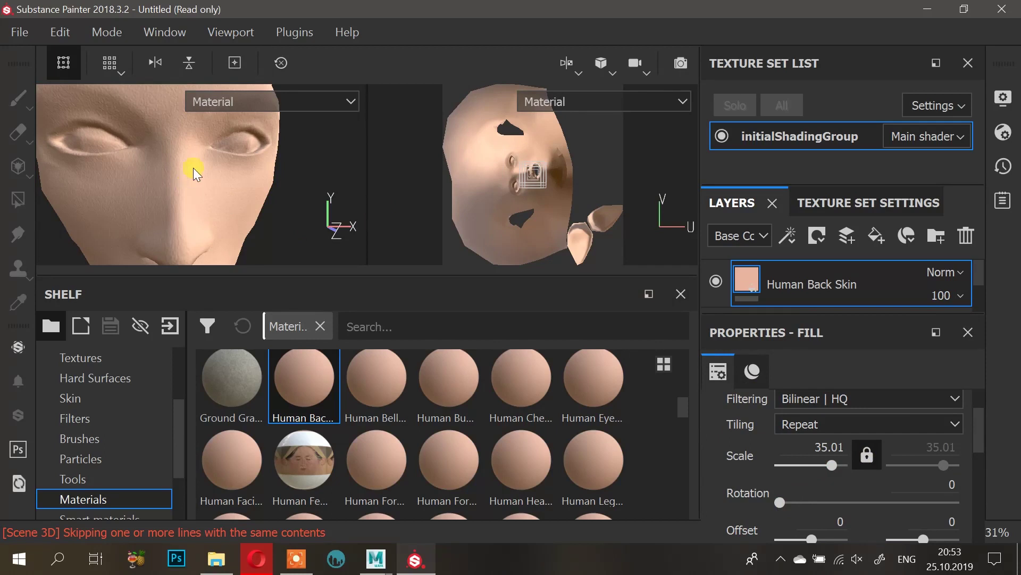
alt+drag(110, 153, 180, 151)
alt+middle_drag(120, 154, 142, 167)
alt+drag(154, 180, 101, 145)
alt+drag(178, 185, 246, 159)
alt+right_drag(246, 160, 324, 203)
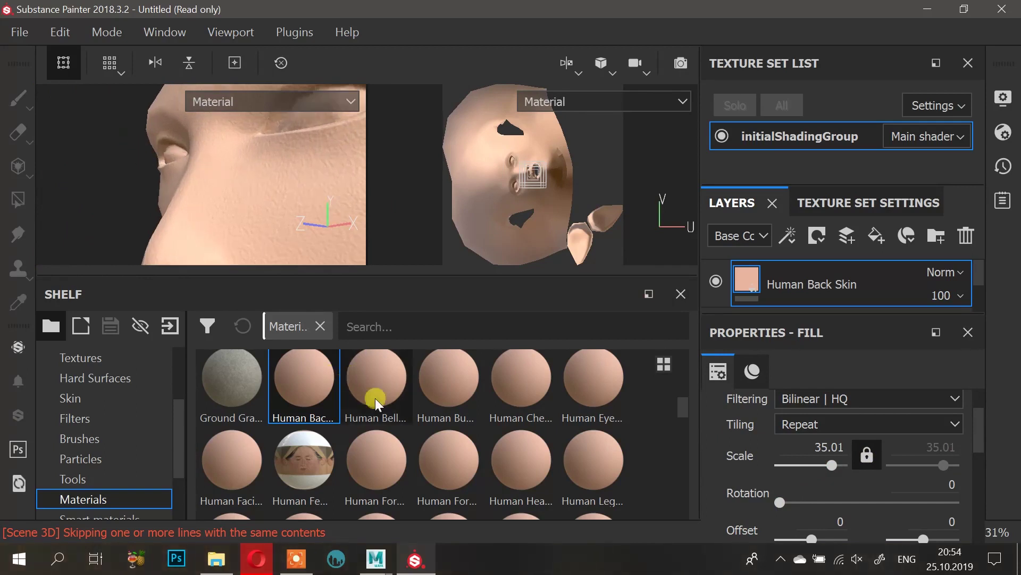
Step: Try the Human Facial Hair Skin material on the head with its Scale set to -35.01
drag(230, 463, 248, 203)
alt+right_drag(248, 203, 171, 173)
mouse_move(171, 173)
alt+mouse_down()
mouse_move(257, 175)
mouse_move(253, 201)
mouse_move(198, 149)
mouse_move(163, 181)
mouse_move(164, 171)
mouse_move(178, 179)
alt+mouse_up()
drag(813, 477, 790, 465)
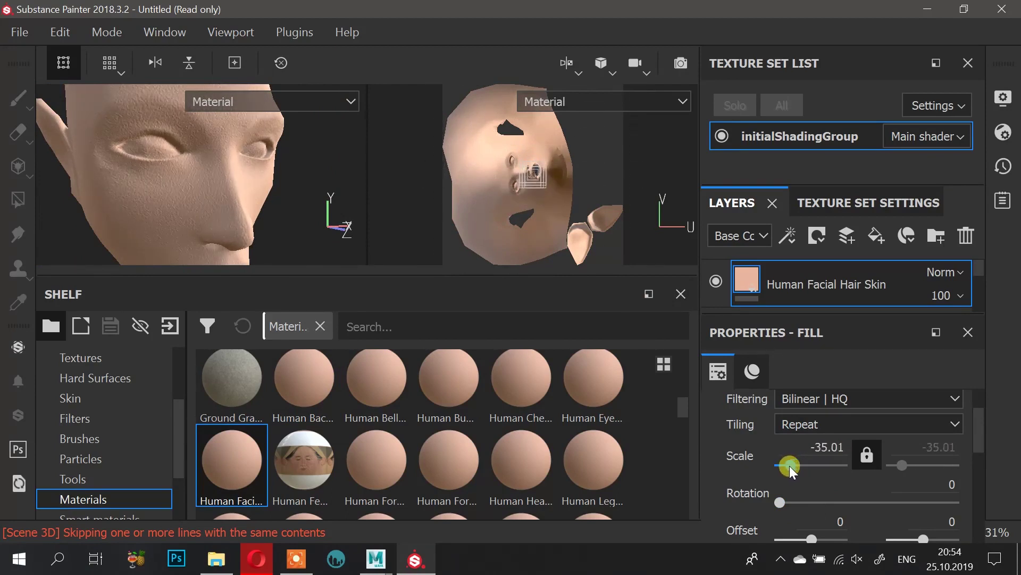
Step: Undo the Human Facial Hair Skin trial and the Human Back Skin fill, back to the empty paint layer
key(ctrl+z)
key(ctrl+z)
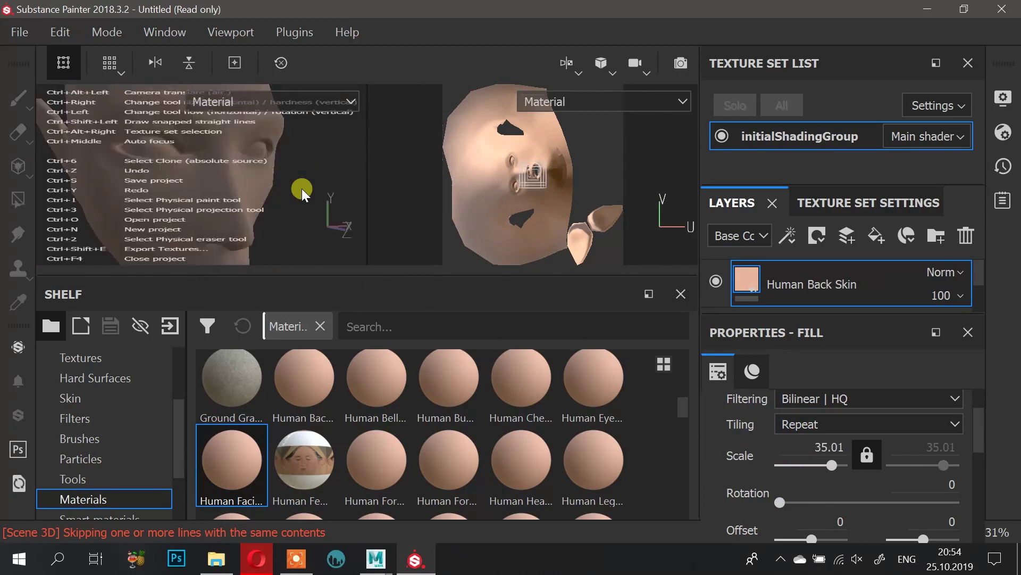
key(ctrl+z)
key(ctrl+z)
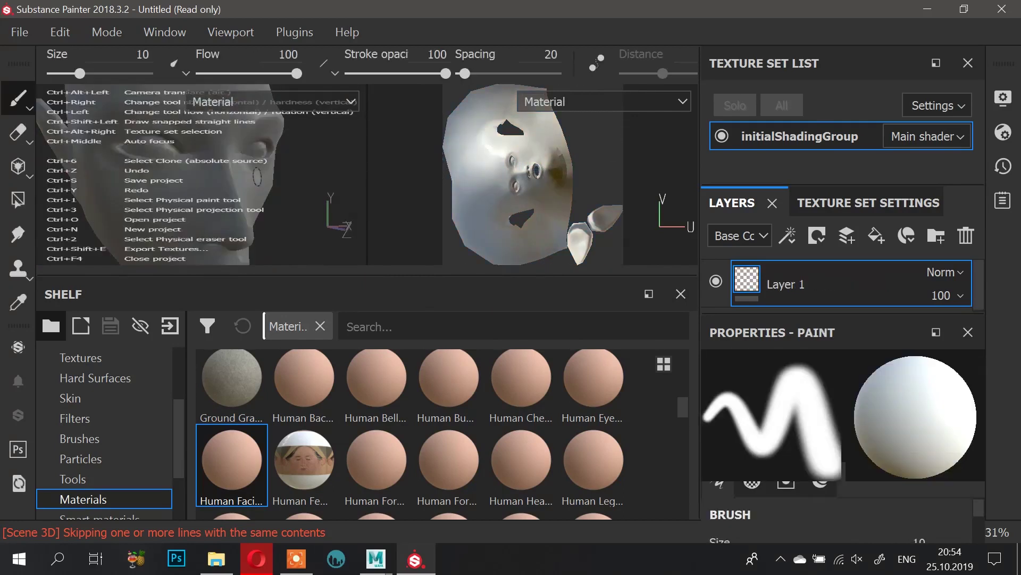
Step: Try the human female face material on the head and check how it lands on the face
drag(277, 471, 321, 200)
key(ctrl+z)
drag(321, 446, 193, 185)
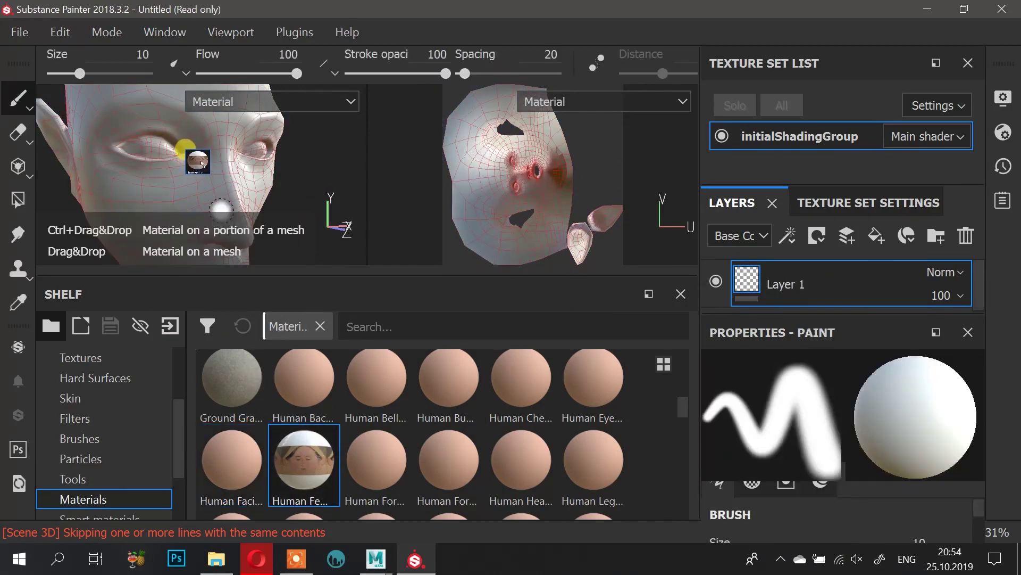
mouse_move(203, 163)
mouse_down()
mouse_move(237, 147)
mouse_move(526, 136)
mouse_move(277, 283)
mouse_move(165, 128)
mouse_move(235, 161)
mouse_move(221, 163)
mouse_up()
drag(273, 451, 294, 411)
mouse_move(294, 174)
alt+mouse_down()
mouse_move(58, 163)
mouse_move(158, 184)
mouse_move(298, 171)
alt+mouse_up()
Step: Try the Human Facial Hair Skin material over the female face material and undo both materials
drag(258, 478, 219, 205)
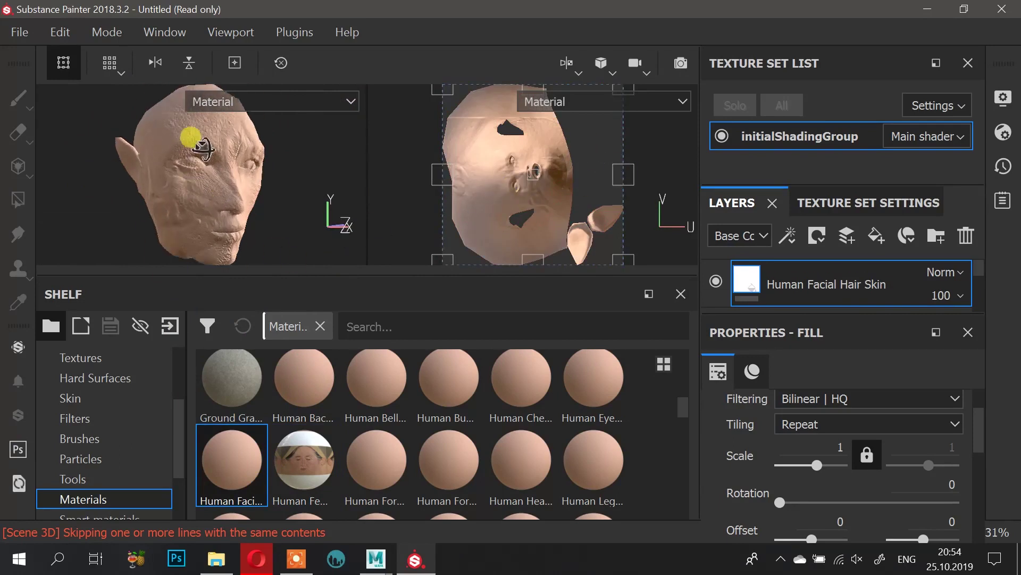
key(ctrl+z)
key(ctrl+z)
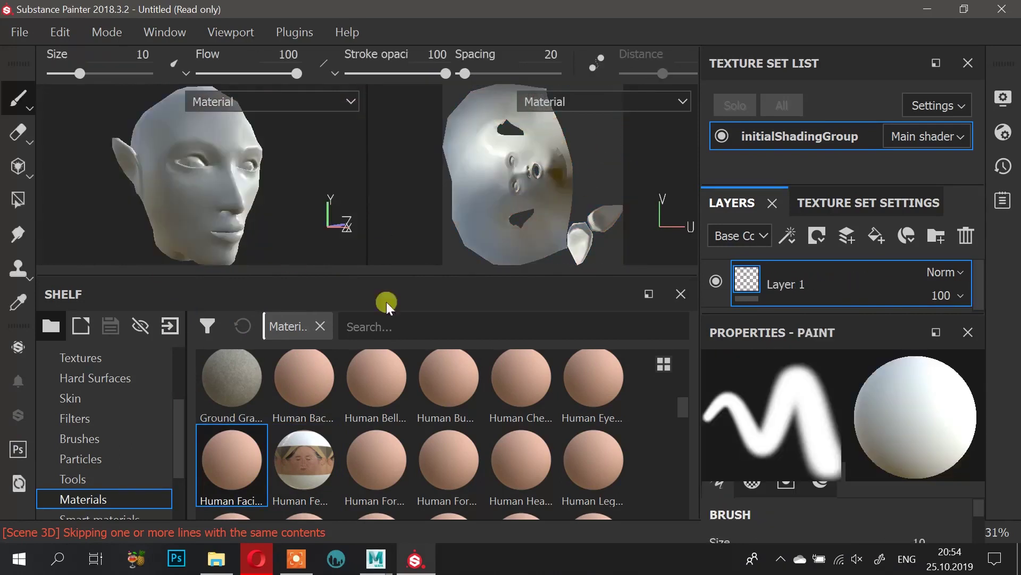
Step: Apply the Human Head Bald Skin material to the head as a fill with Scale -16.86
drag(527, 467, 274, 183)
click(809, 467)
drag(799, 468, 793, 468)
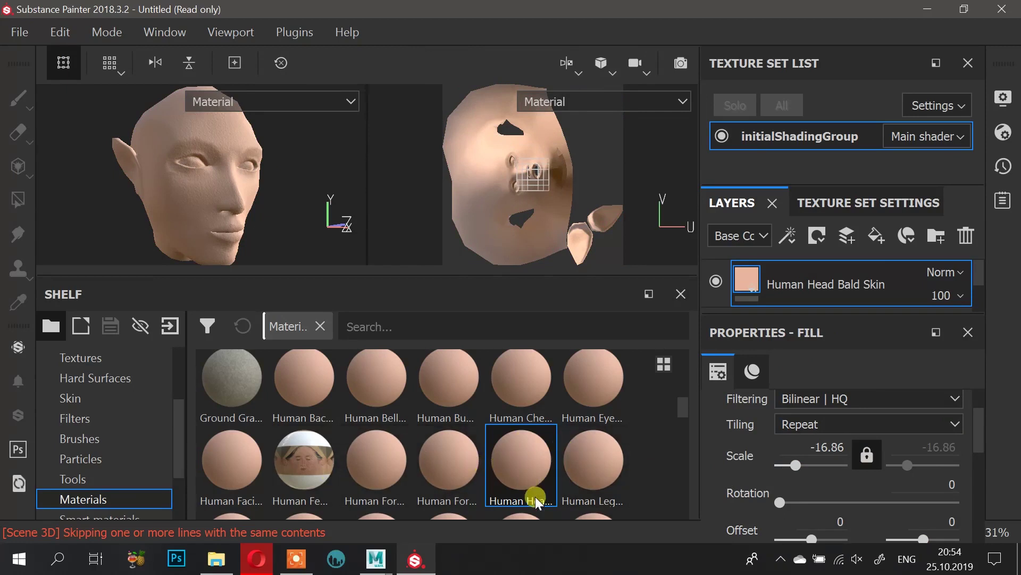
Step: Try the Human Eyebrow Skin material on the head, look through the other skin materials, and undo the trial
drag(597, 384, 203, 172)
alt+drag(323, 204, 209, 200)
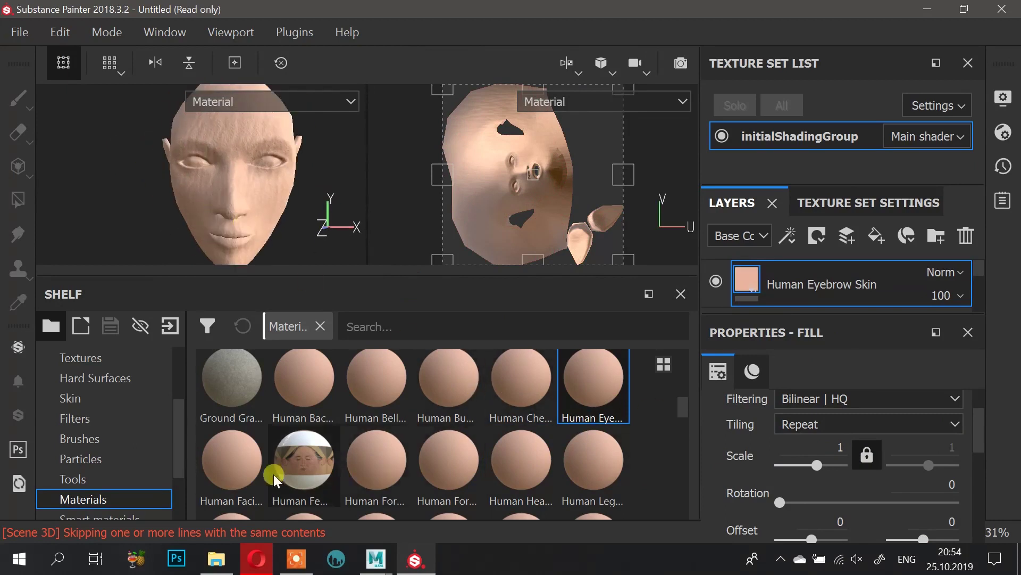
scroll(496, 463, down, 3)
scroll(564, 394, up, 2)
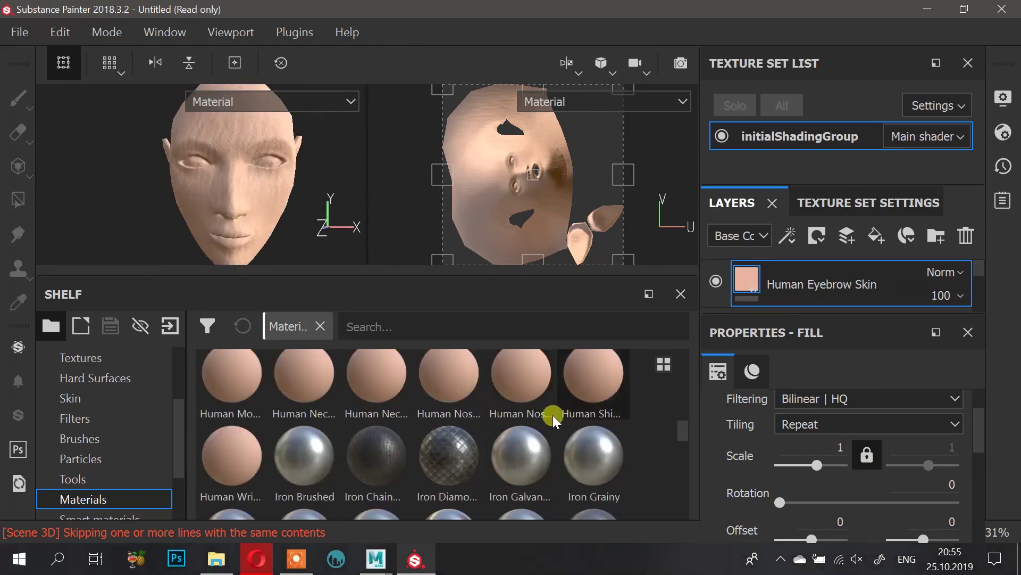
key(ctrl+z)
key(ctrl+z)
Step: Set the Scale of the Human Head Bald Skin fill to 20.59 and check the skin detail around the face
drag(816, 464, 826, 462)
alt+drag(202, 154, 271, 141)
alt+right_drag(112, 158, 250, 145)
alt+drag(242, 155, 288, 187)
alt+middle_drag(288, 186, 232, 198)
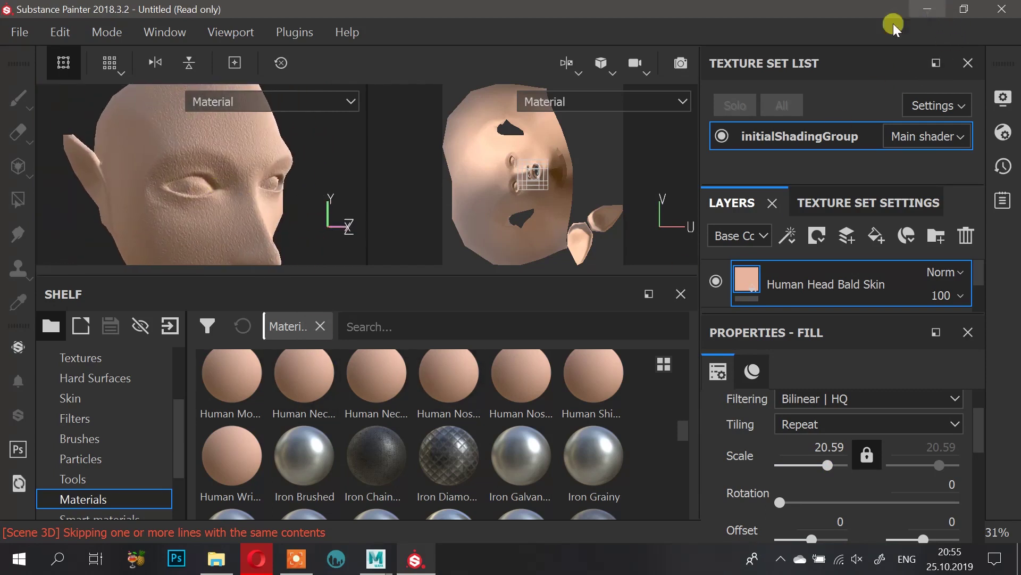
Step: Switch to Pinterest in the Opera browser and find the "eye" board among the boards of the own profile
click(256, 554)
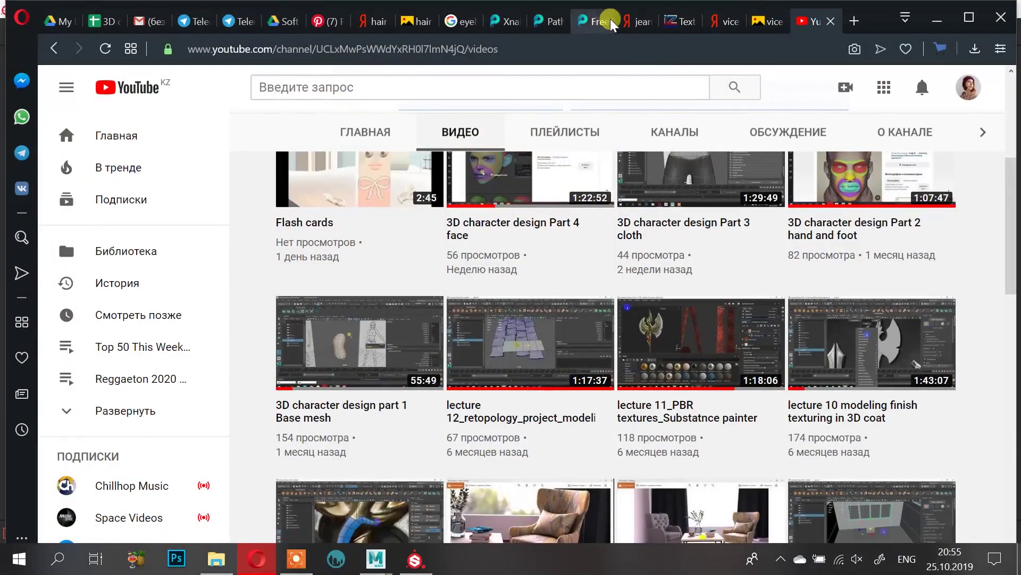
click(335, 21)
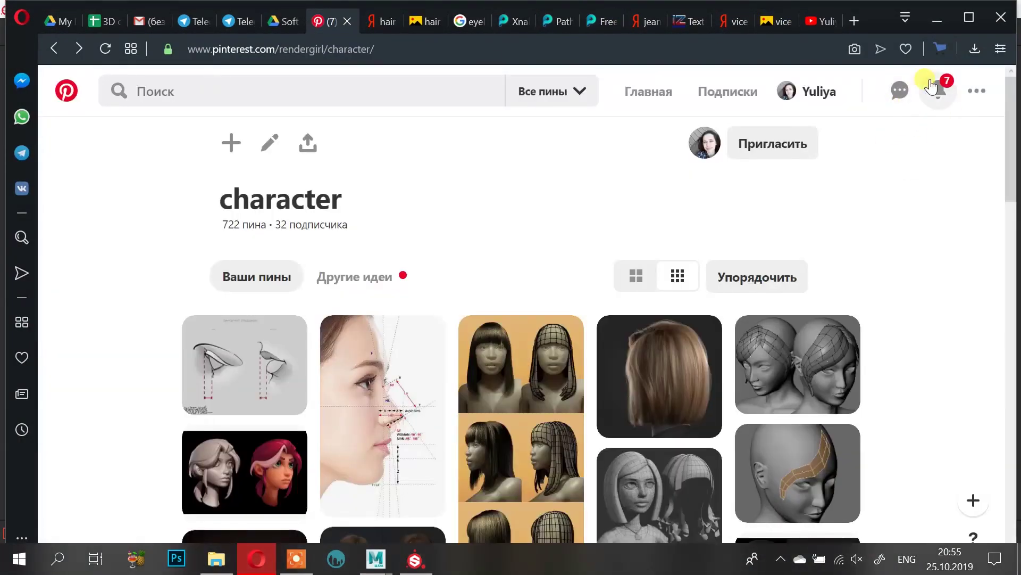
click(821, 95)
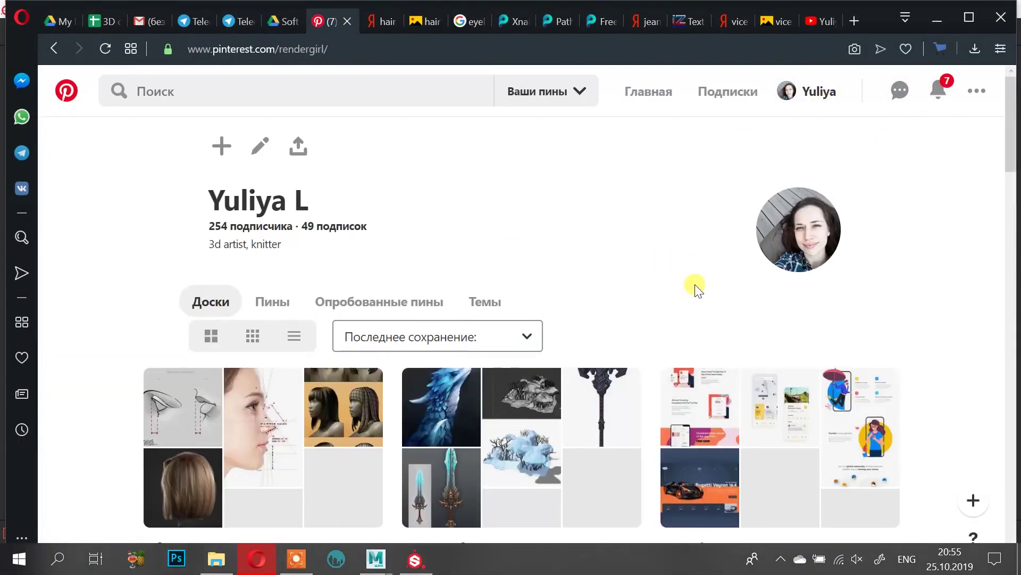
scroll(695, 287, down, 15)
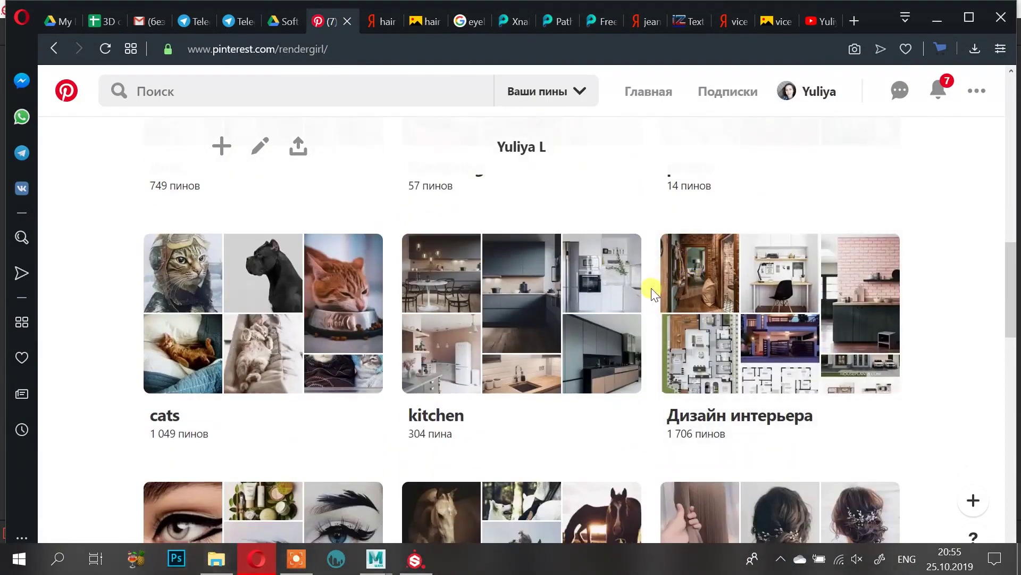
scroll(633, 299, down, 8)
scroll(628, 303, down, 6)
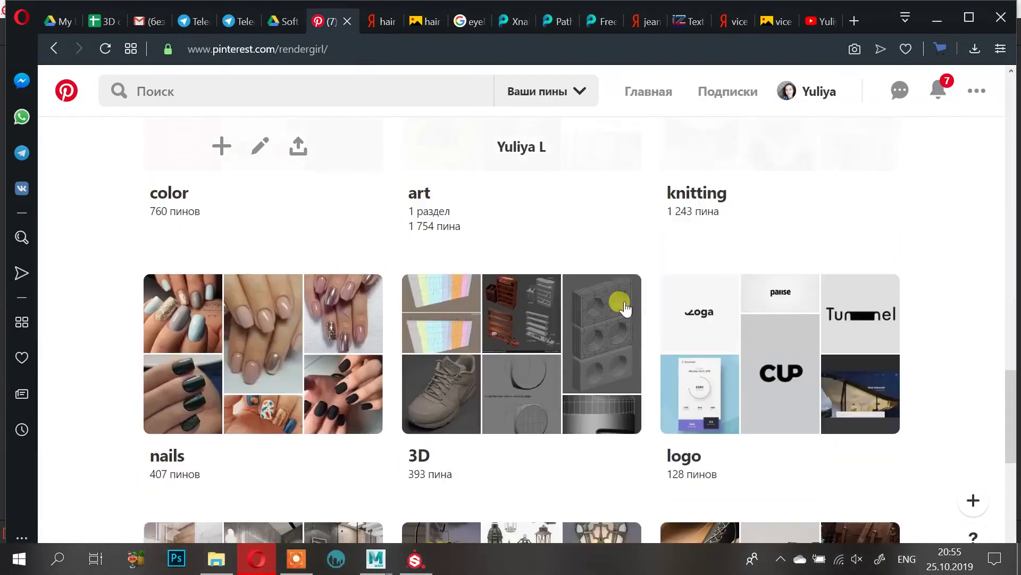
scroll(627, 306, down, 4)
scroll(868, 407, down, 4)
scroll(510, 396, down, 15)
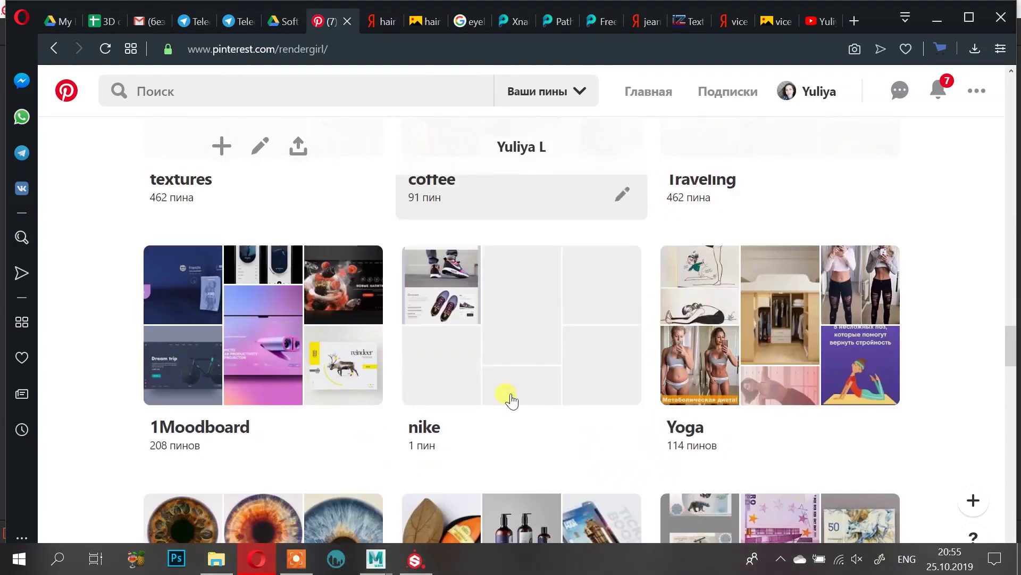
scroll(511, 399, down, 5)
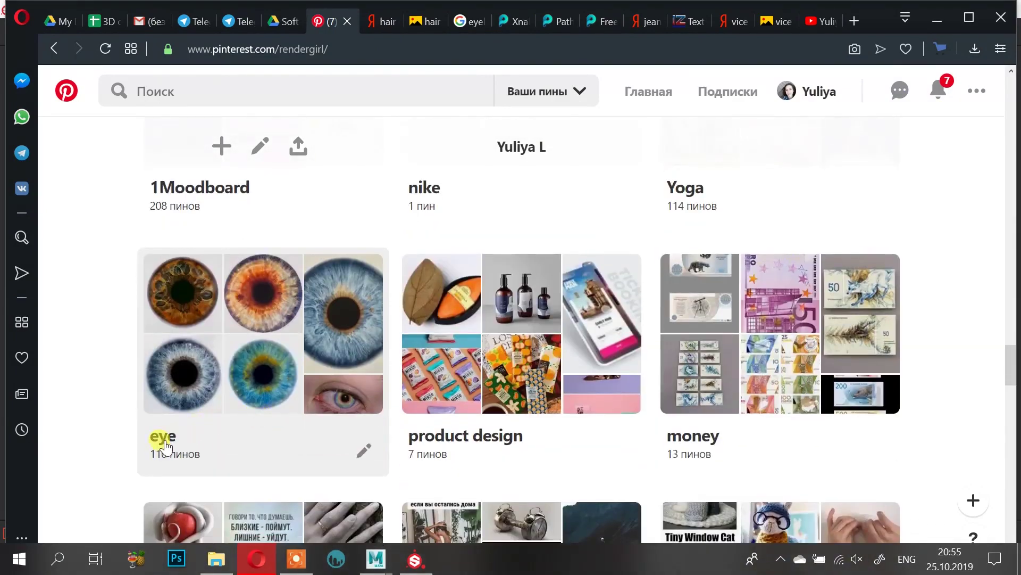
click(162, 441)
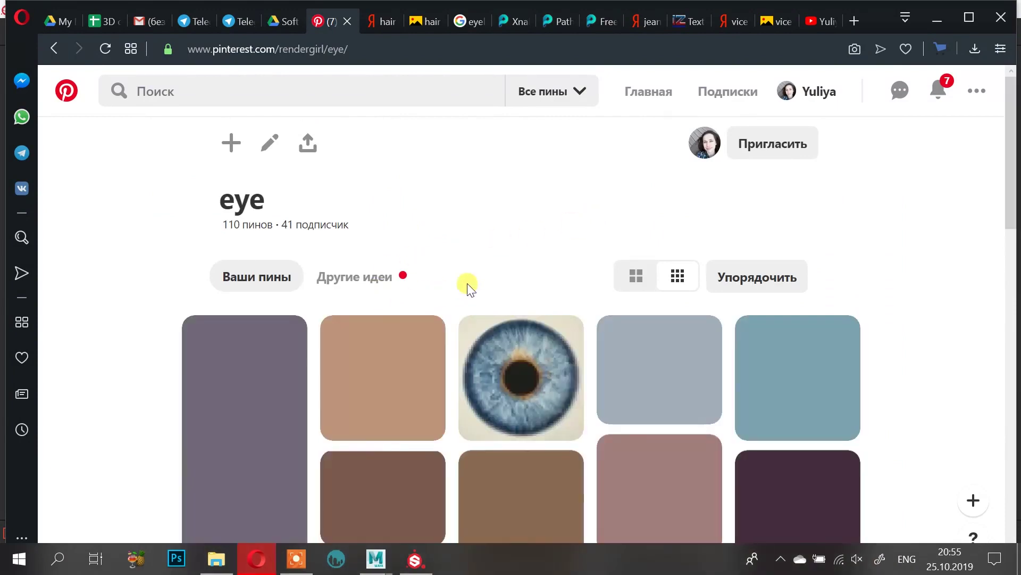
Step: Examine the iris and eye reference images on the "eye" board and return to Substance Painter
scroll(559, 281, down, 1)
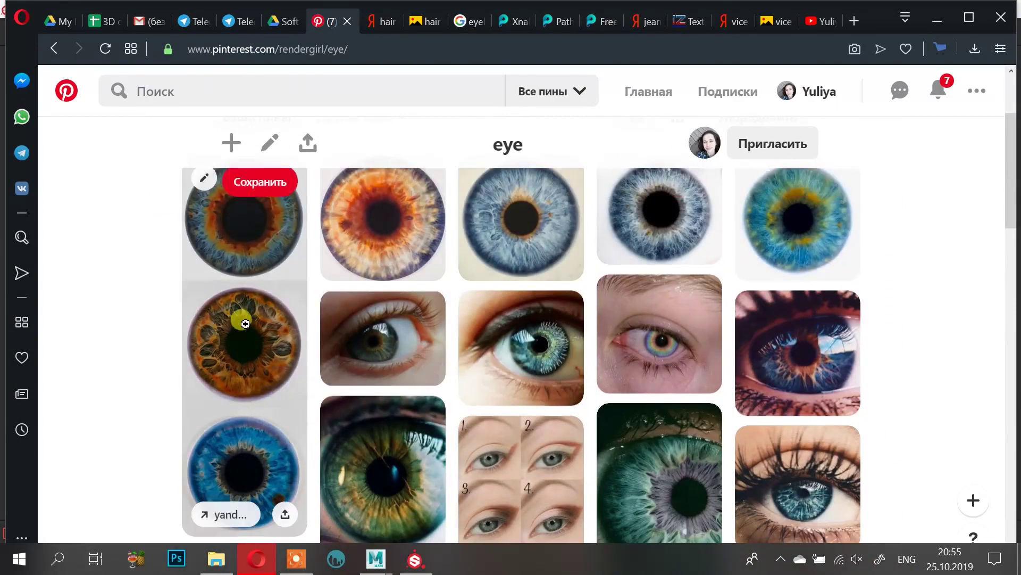
scroll(252, 322, down, 3)
scroll(247, 328, down, 10)
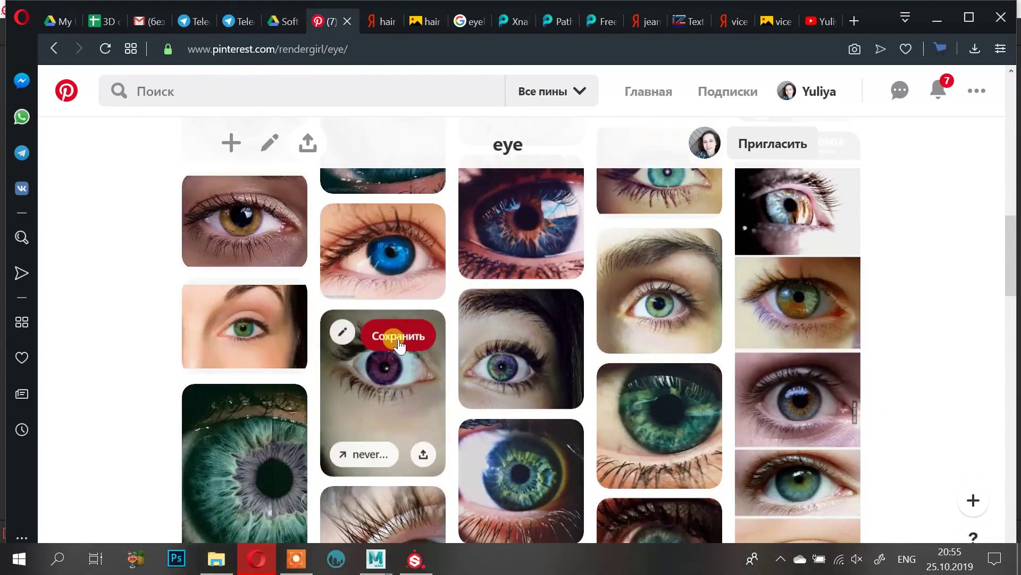
scroll(337, 353, down, 2)
scroll(638, 282, up, 10)
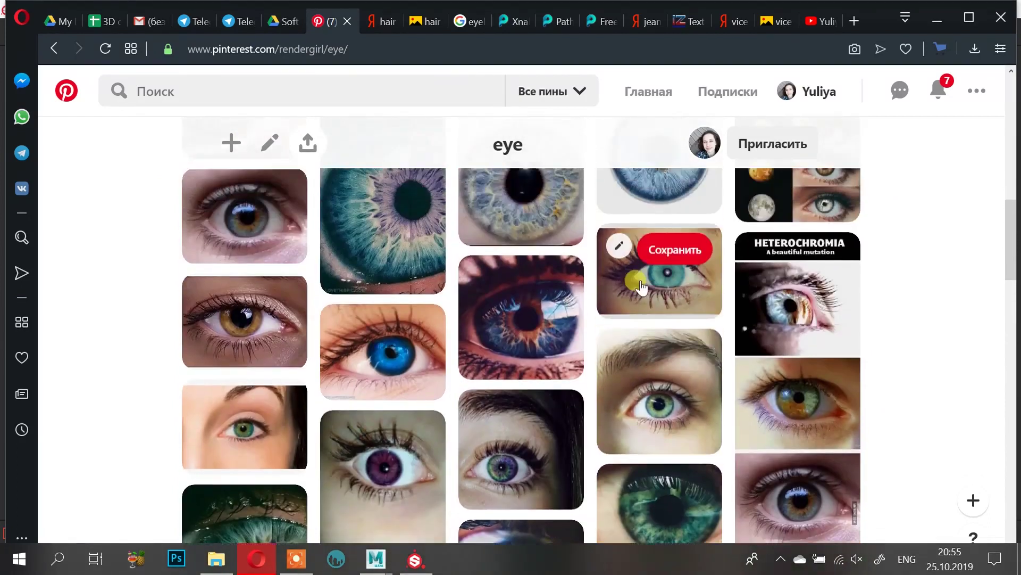
scroll(169, 270, up, 5)
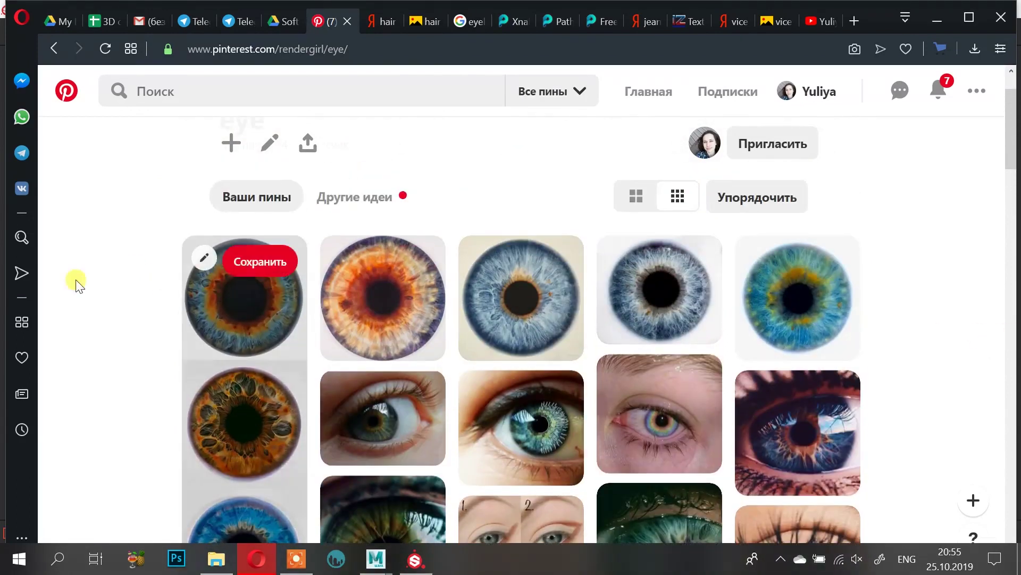
click(937, 21)
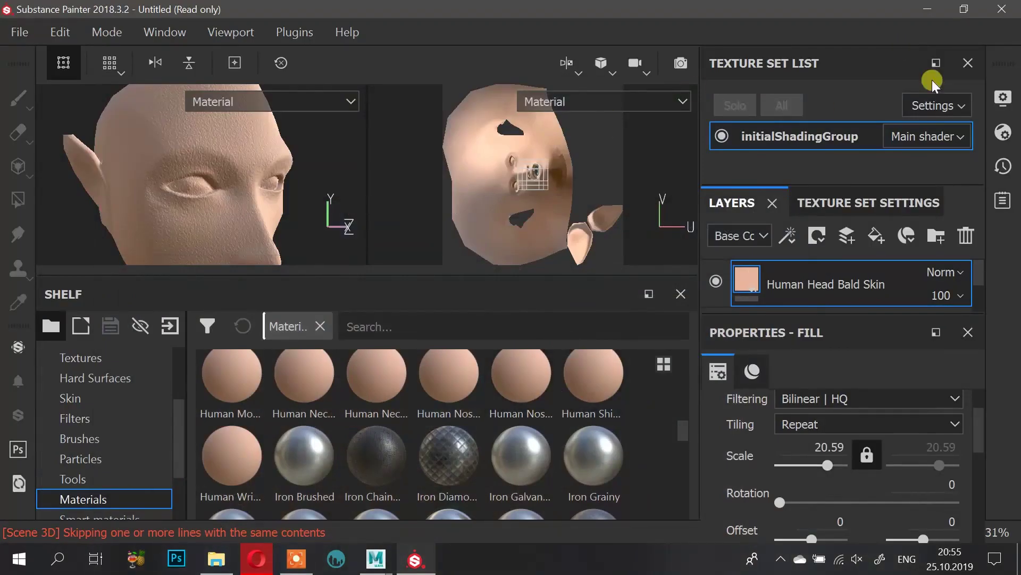
click(297, 558)
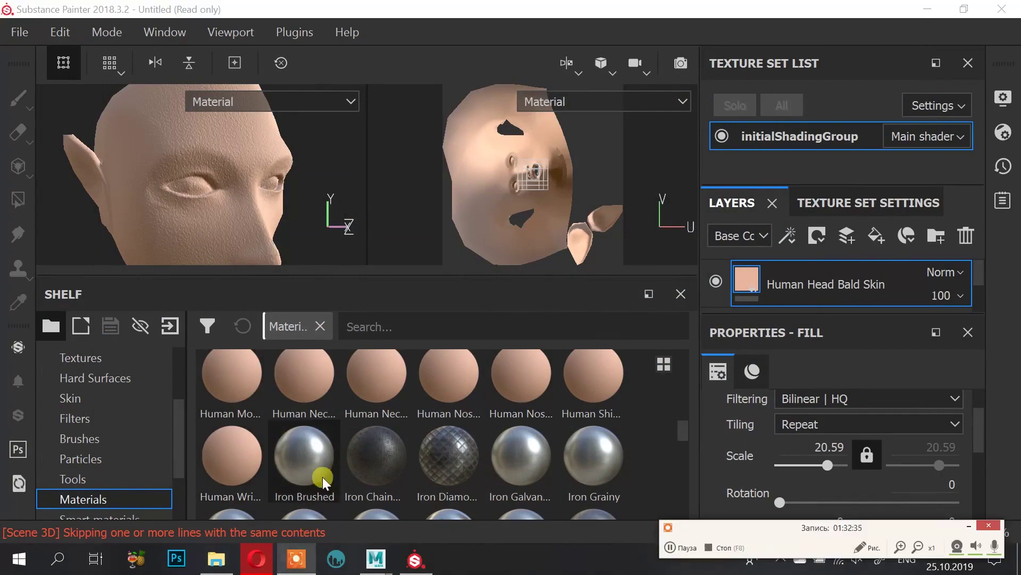